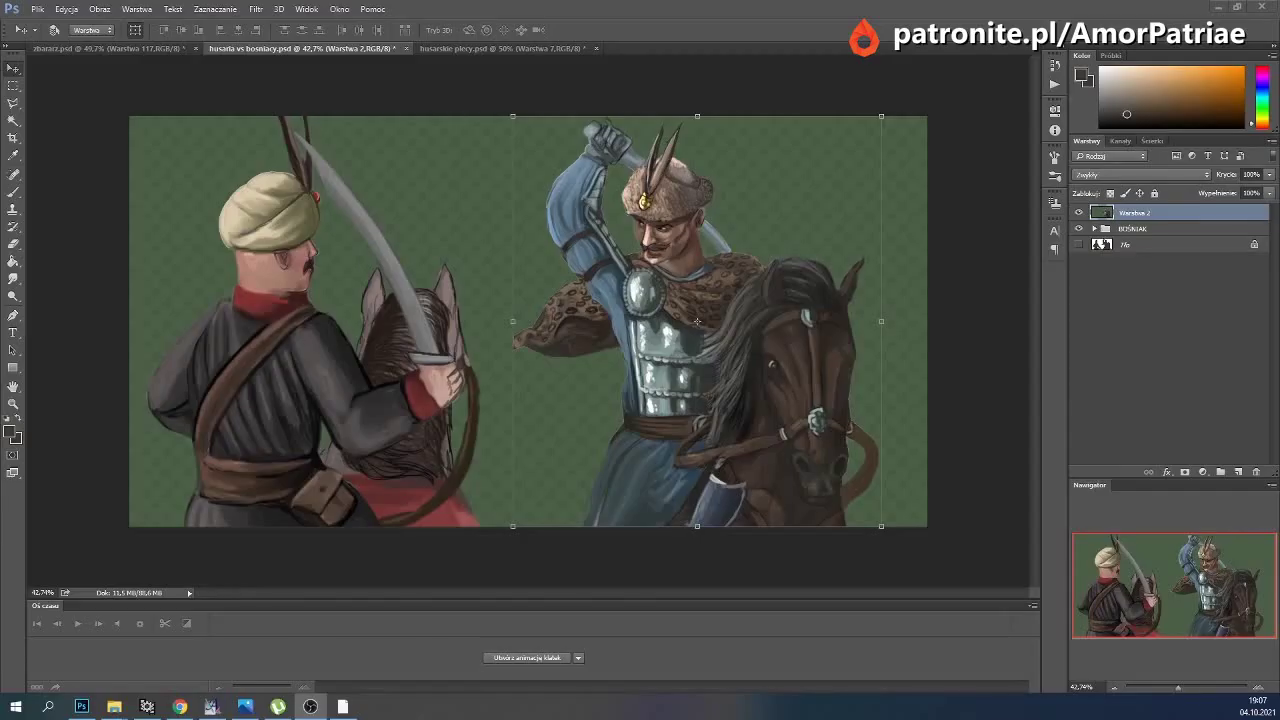
# Briefly toggle the Bosnian rider's visibility, peek inside the BOŚNIAK group, then select it.
pyautogui.click(1123, 228)
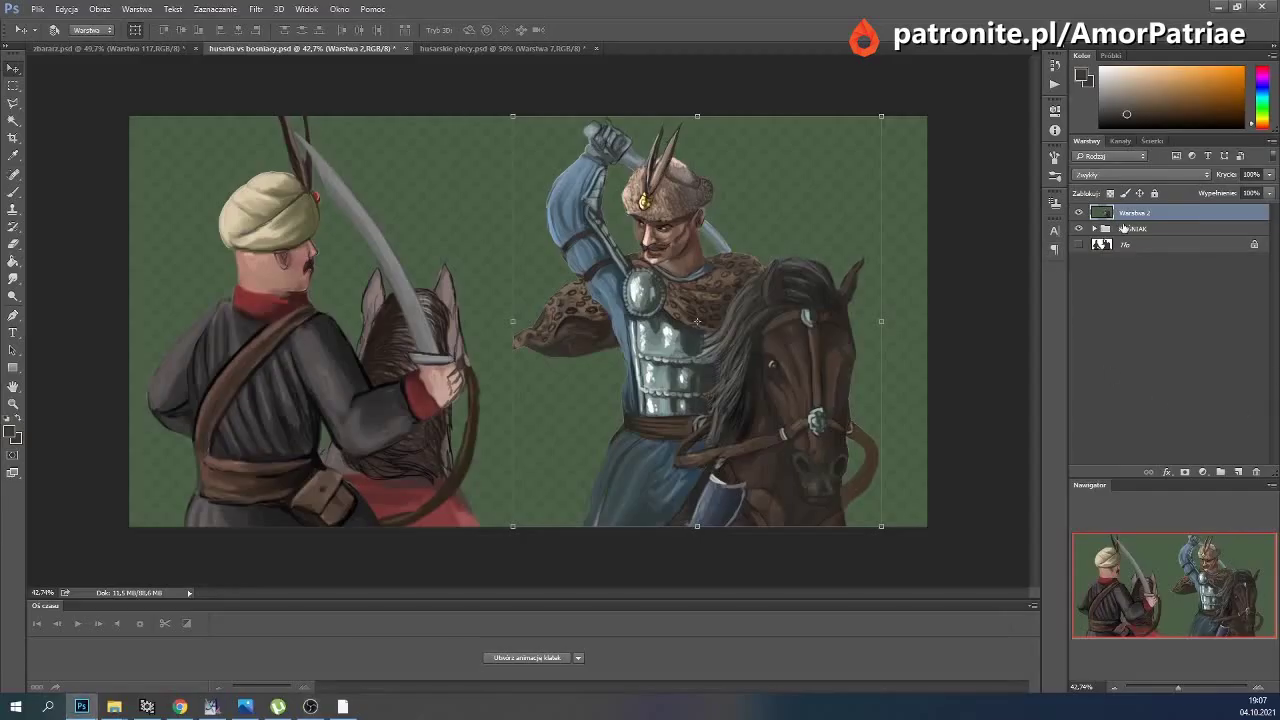
pyautogui.click(1123, 229)
pyautogui.click(1080, 226)
pyautogui.click(1078, 229)
pyautogui.click(1134, 213)
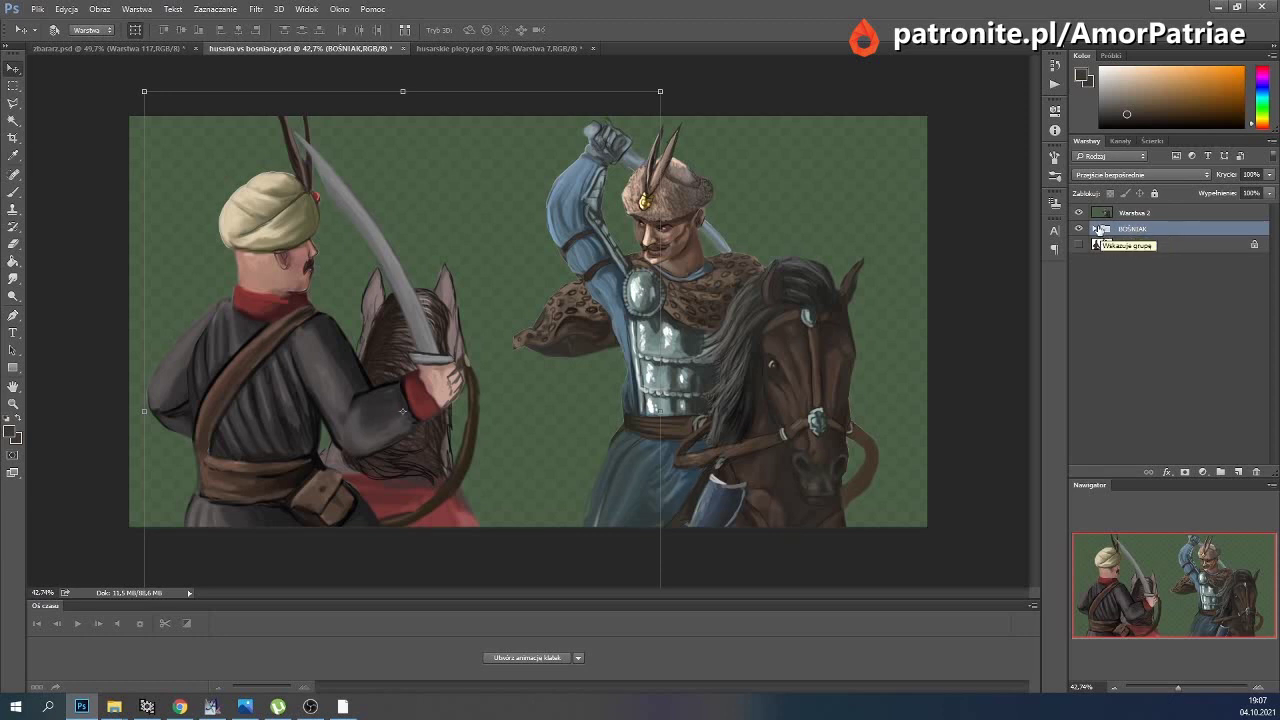
pyautogui.click(1105, 216)
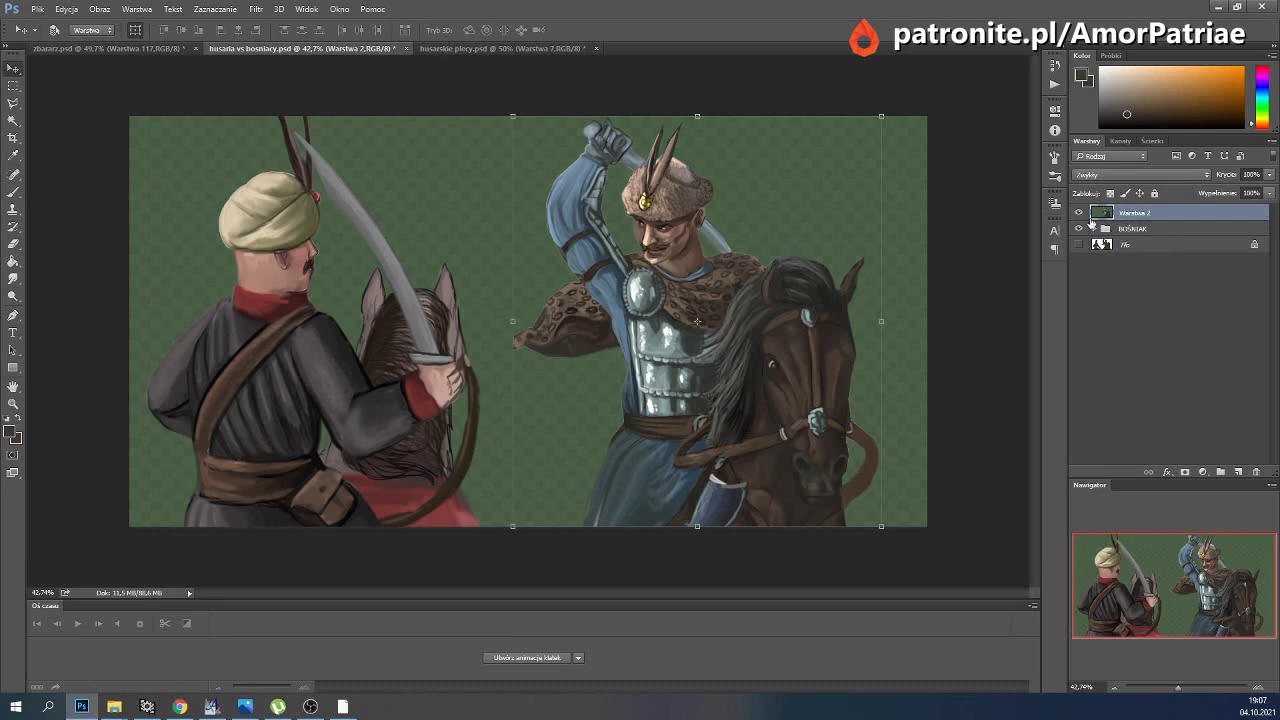
pyautogui.click(1095, 229)
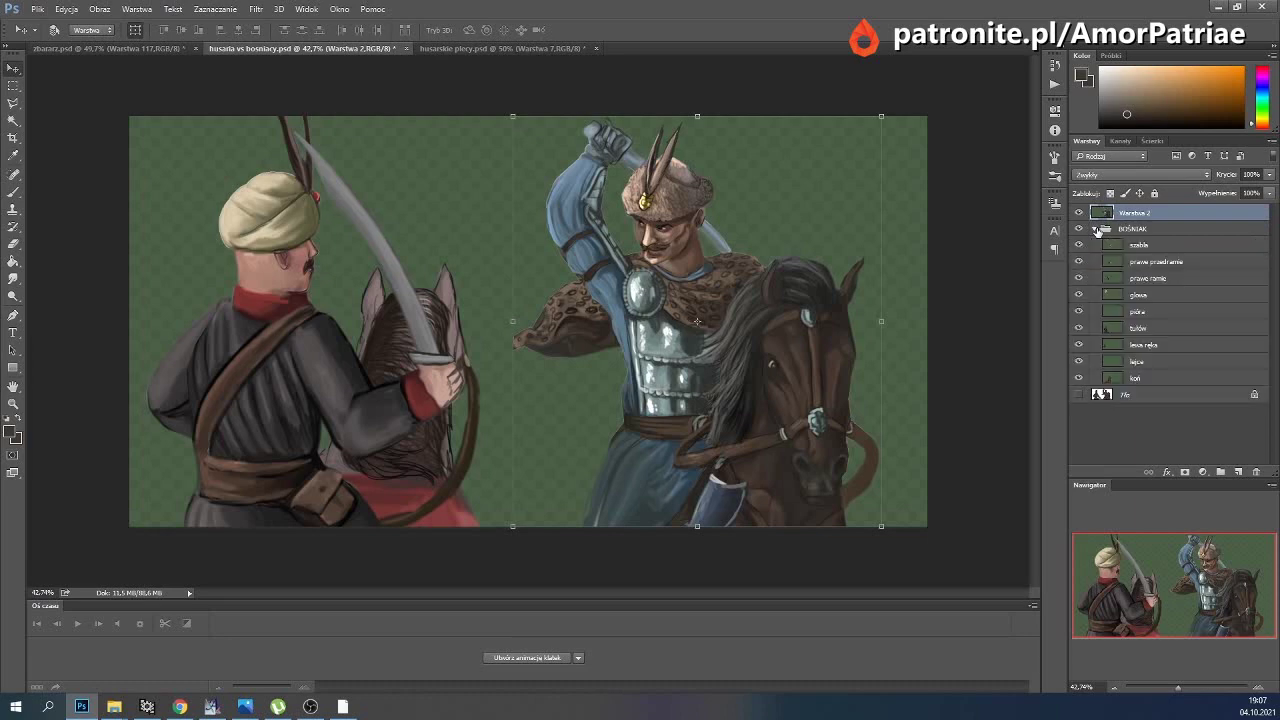
pyautogui.click(1096, 229)
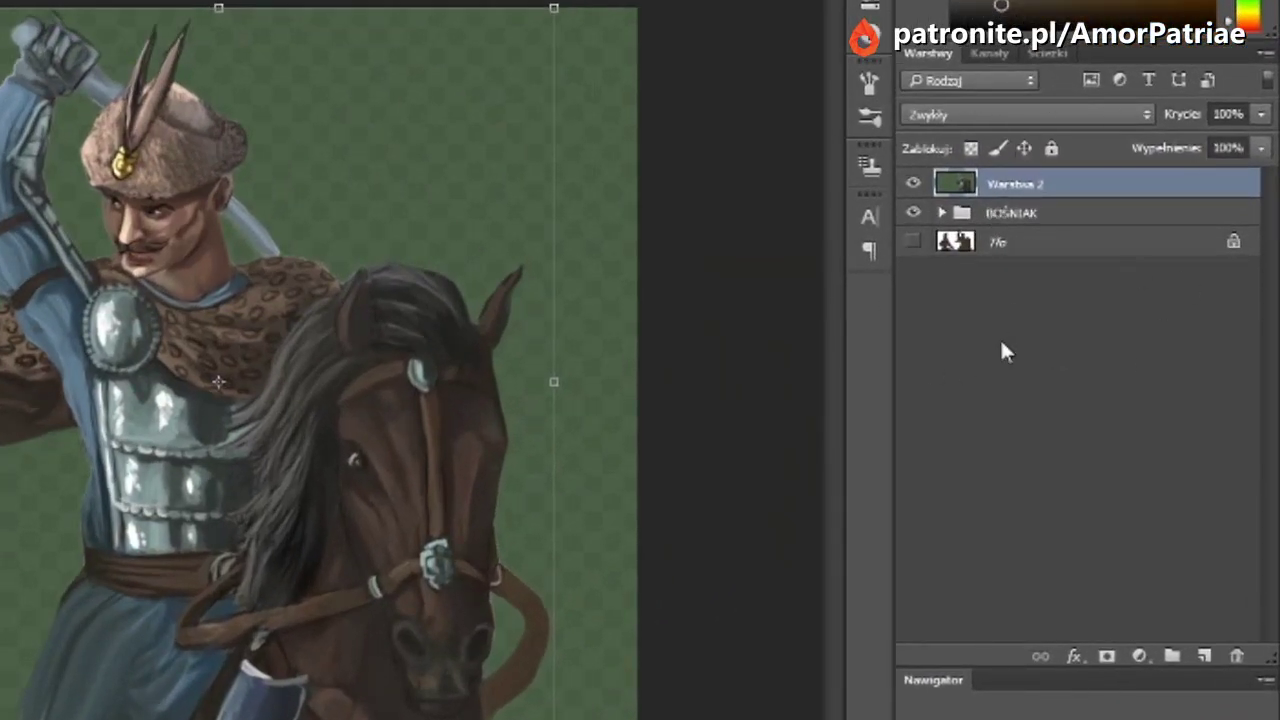
pyautogui.click(1000, 220)
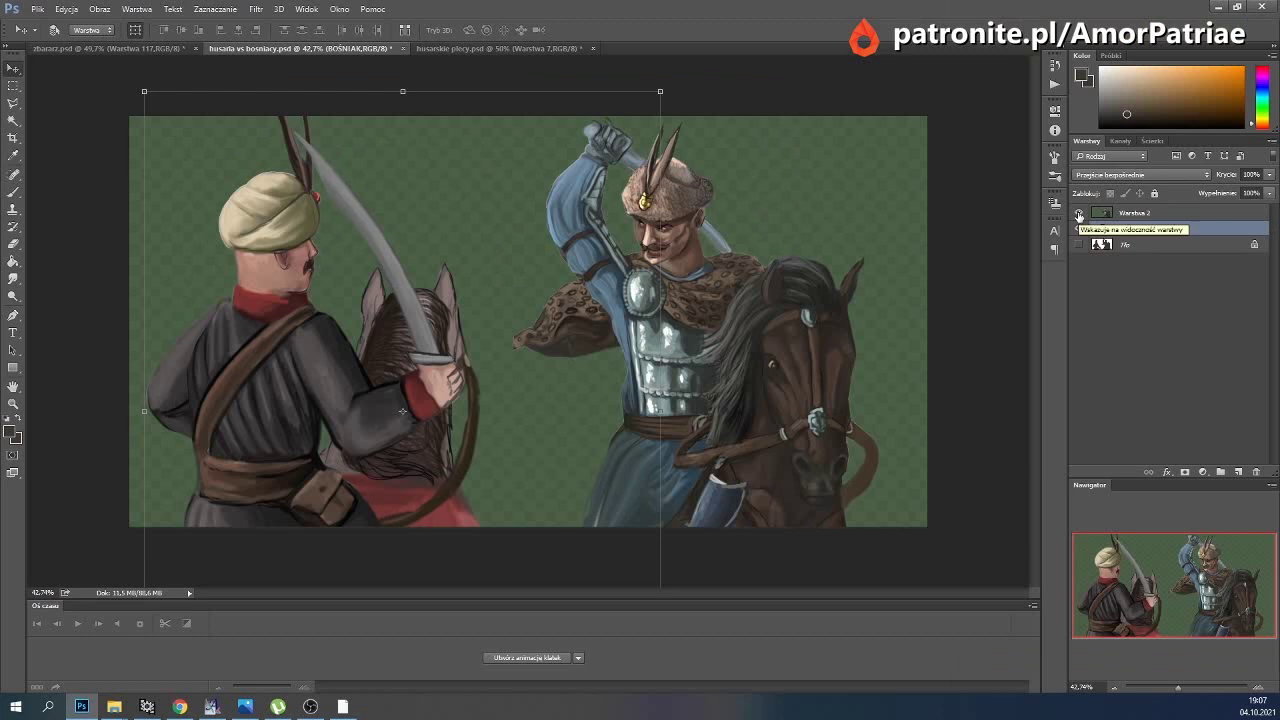
# Hide the hussar on Warstwa 2 and hide every sublayer inside the expanded BOŚNIAK group.
pyautogui.click(1078, 213)
pyautogui.click(1094, 229)
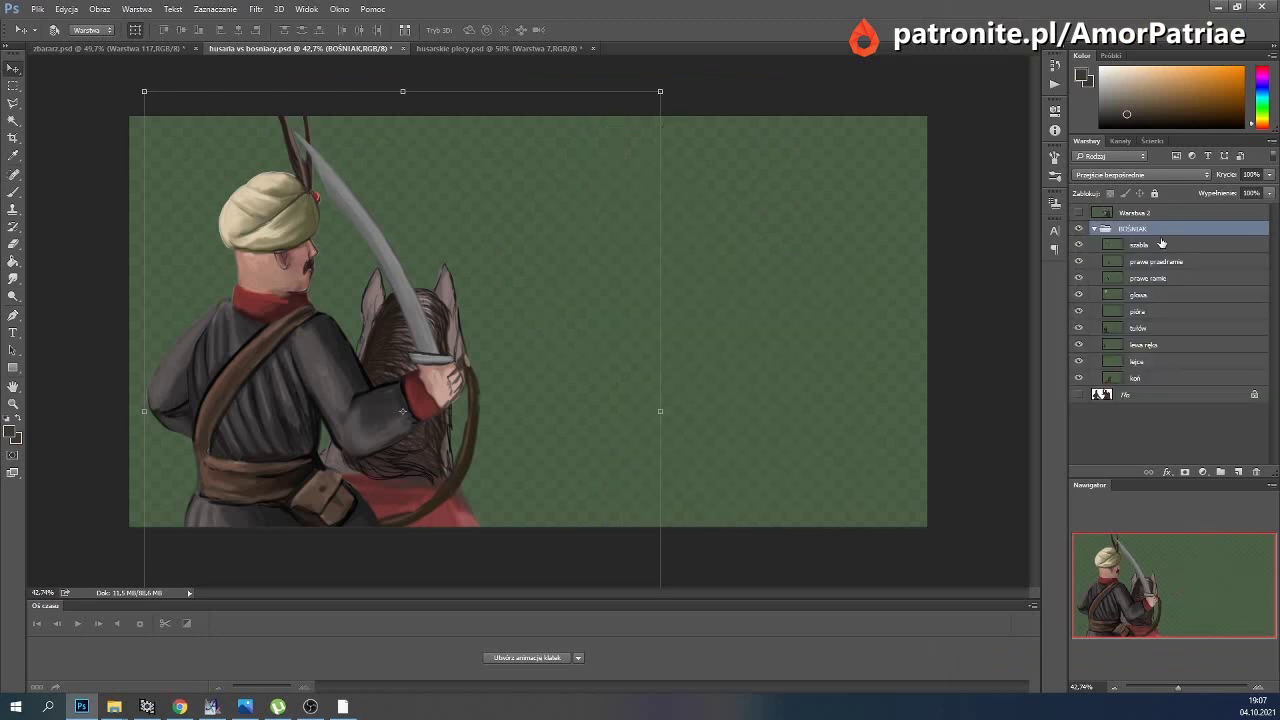
pyautogui.click(1153, 246)
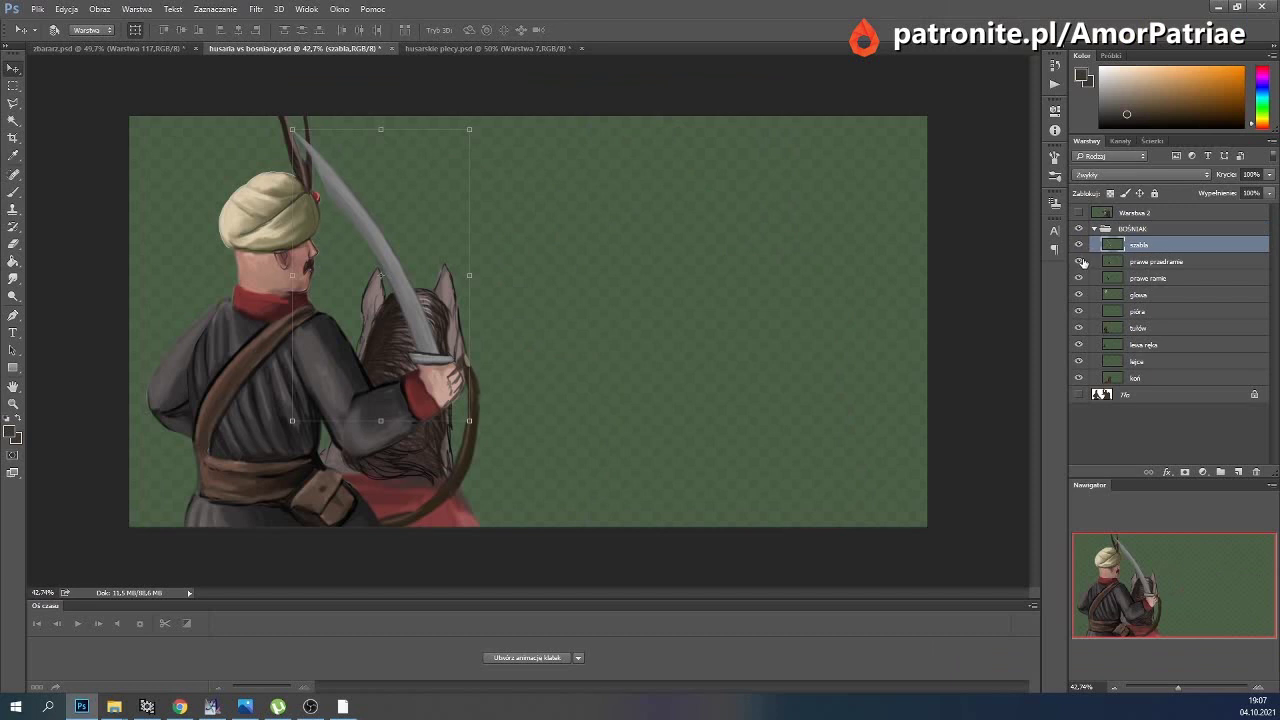
pyautogui.click(1139, 264)
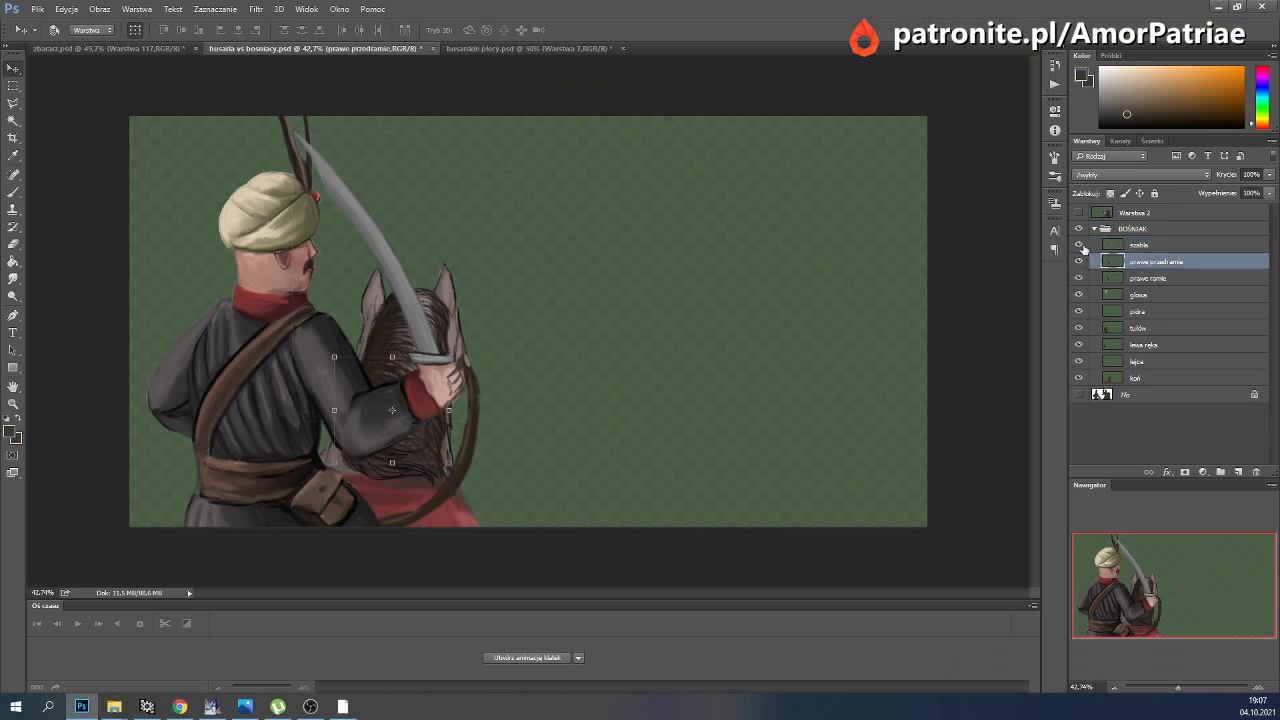
pyautogui.moveTo(1080, 246); pyautogui.dragTo(1079, 330)
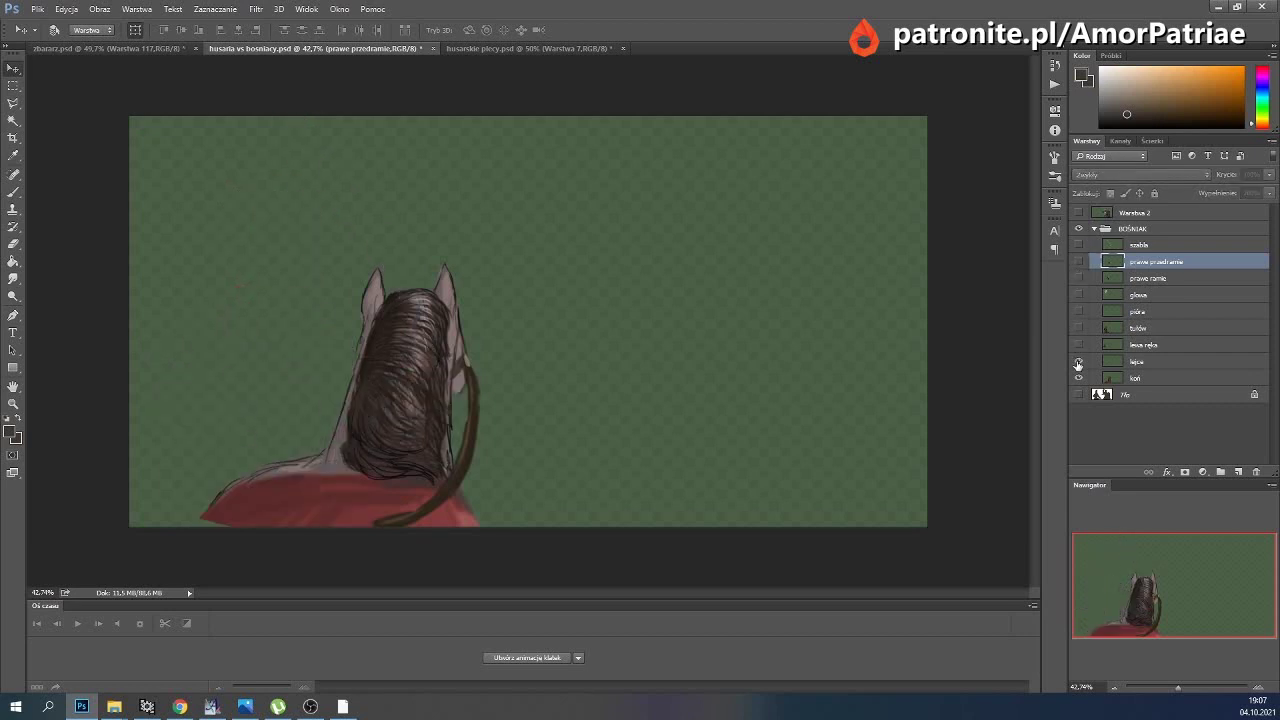
pyautogui.moveTo(1079, 330); pyautogui.dragTo(1079, 378)
# Show each BOŚNIAK part alone in turn: sabre, right arm, head, feathers, torso, left arm, reins, horse.
pyautogui.click(1087, 247)
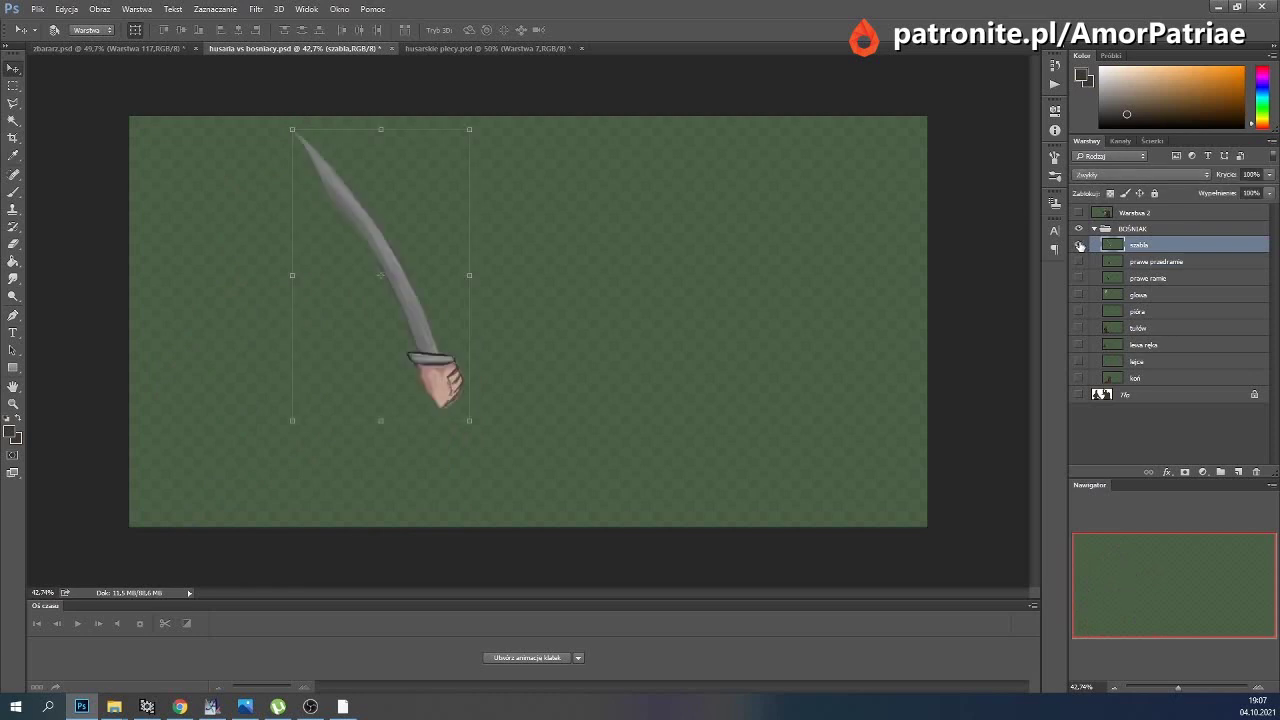
pyautogui.click(1078, 262)
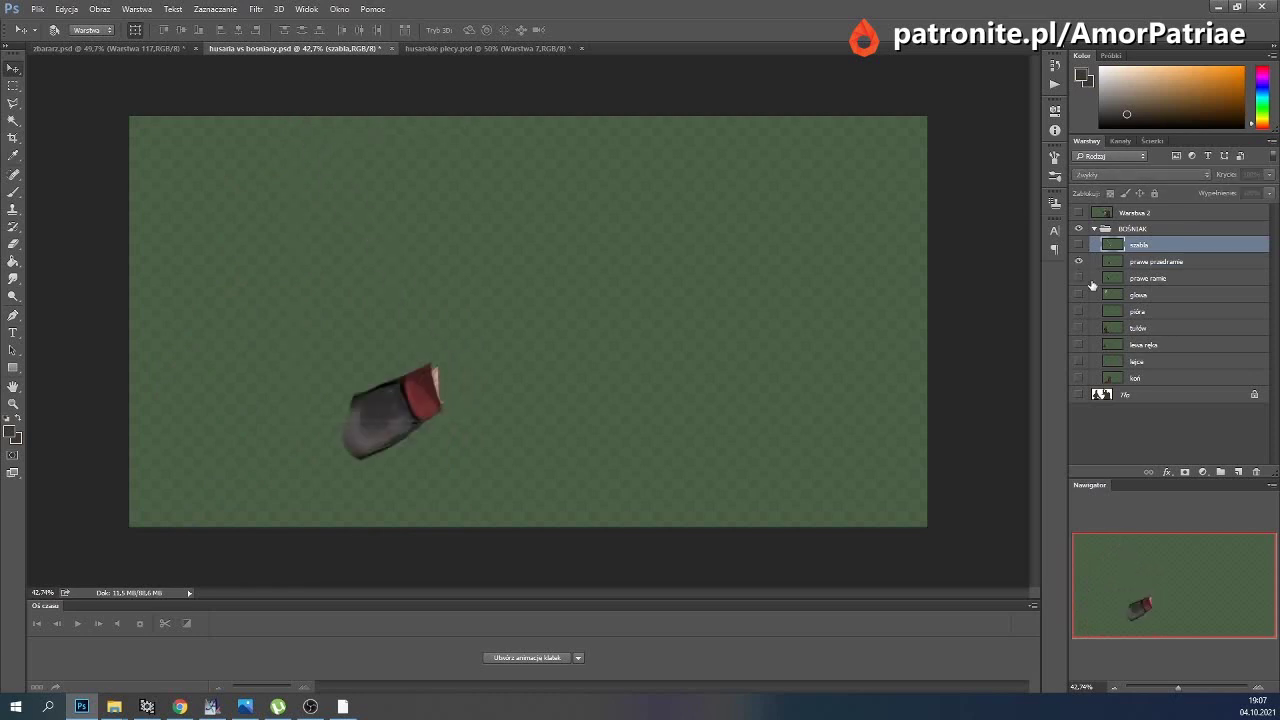
pyautogui.click(1078, 278)
pyautogui.click(1078, 262)
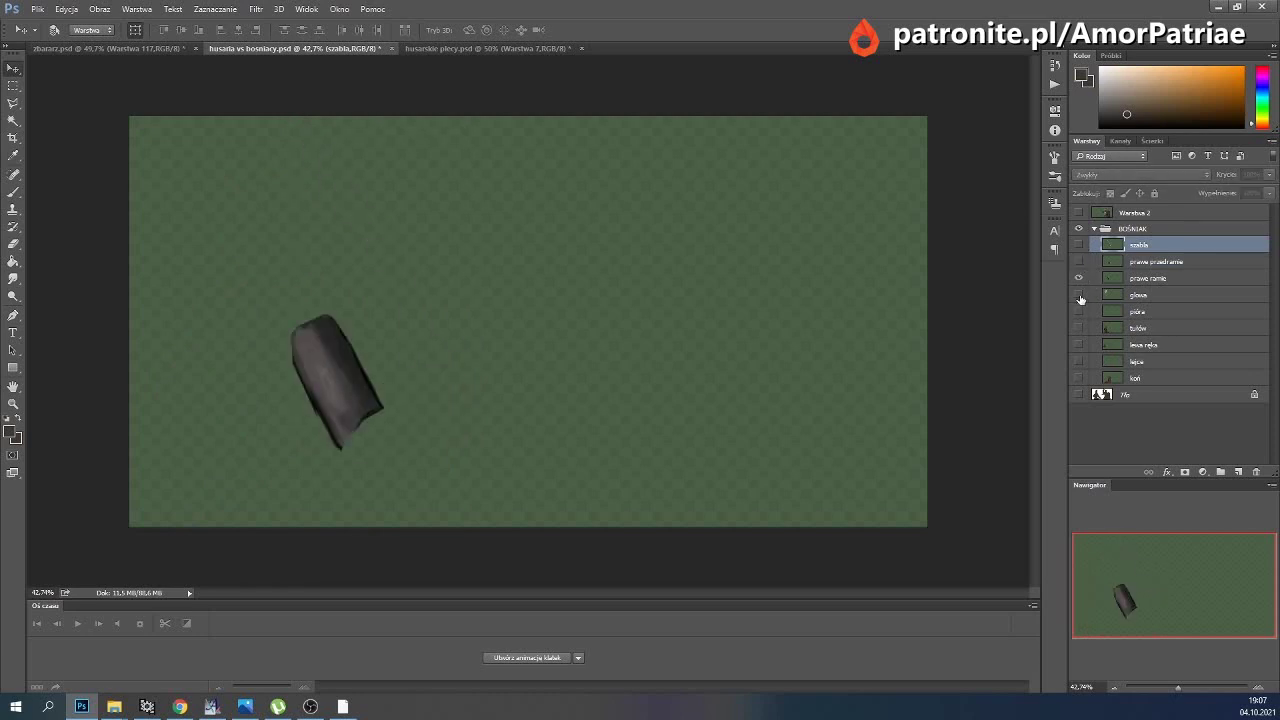
pyautogui.click(1078, 295)
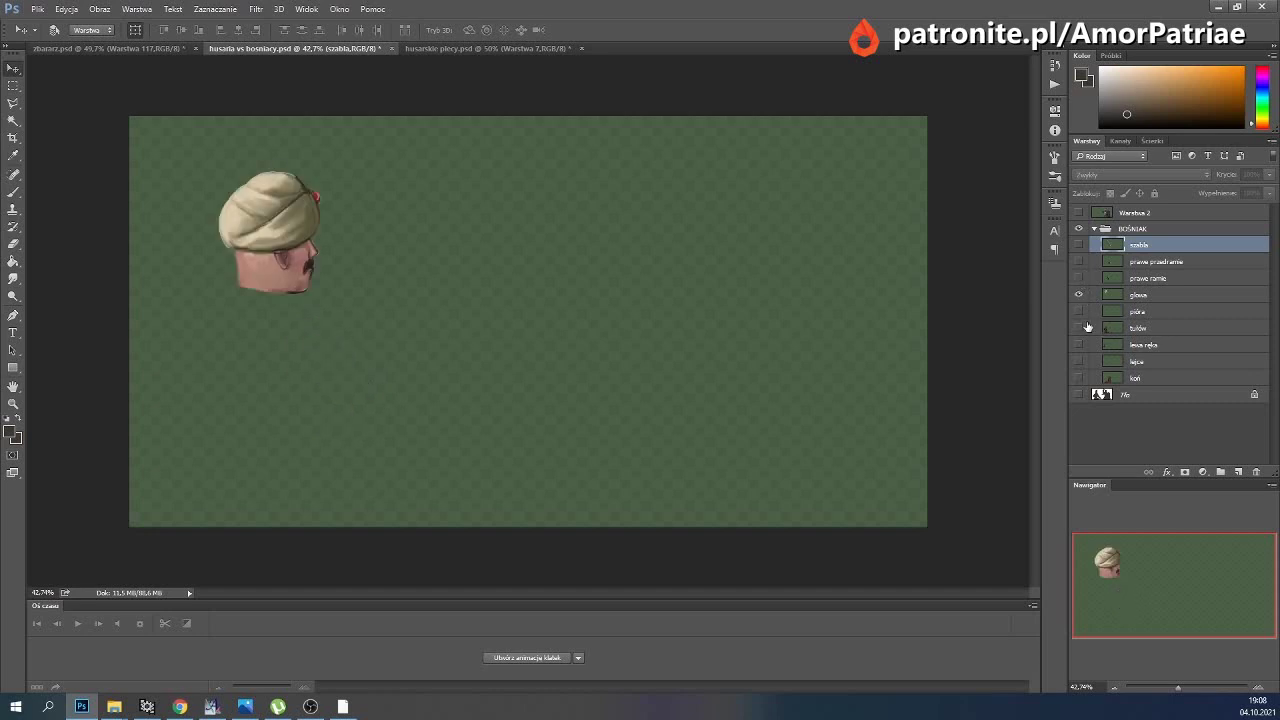
pyautogui.click(1079, 312)
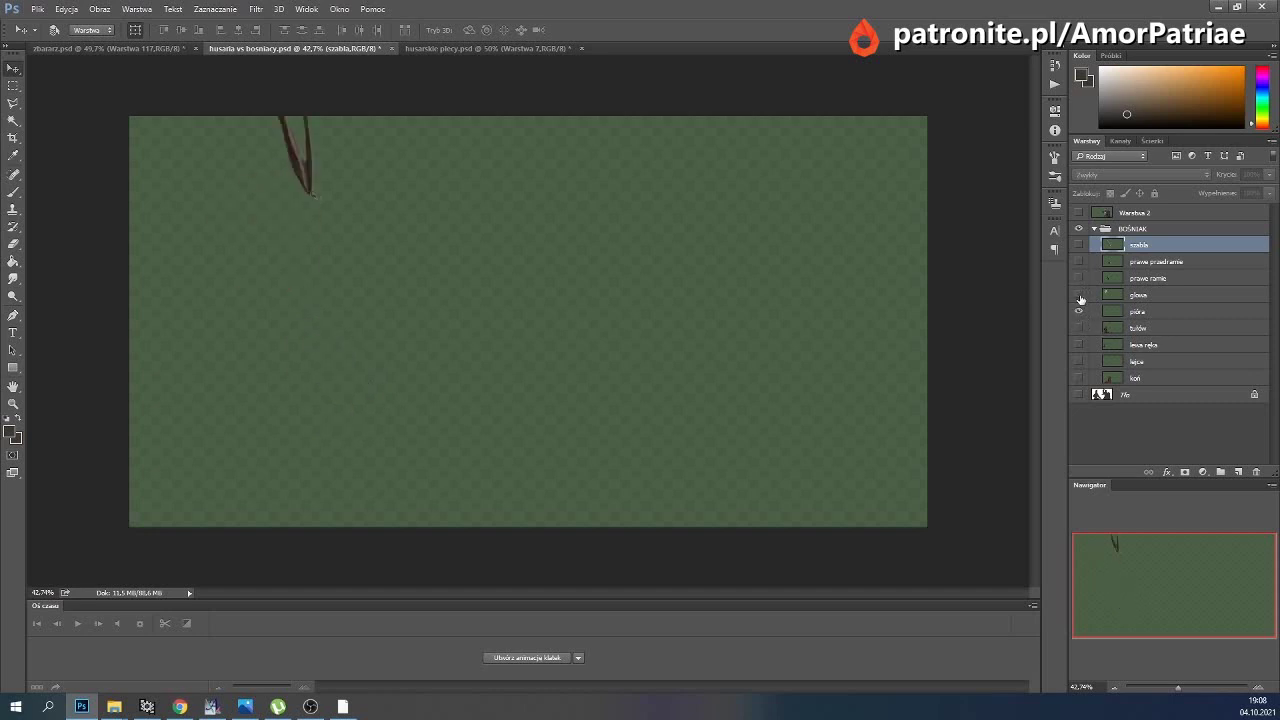
pyautogui.click(1078, 328)
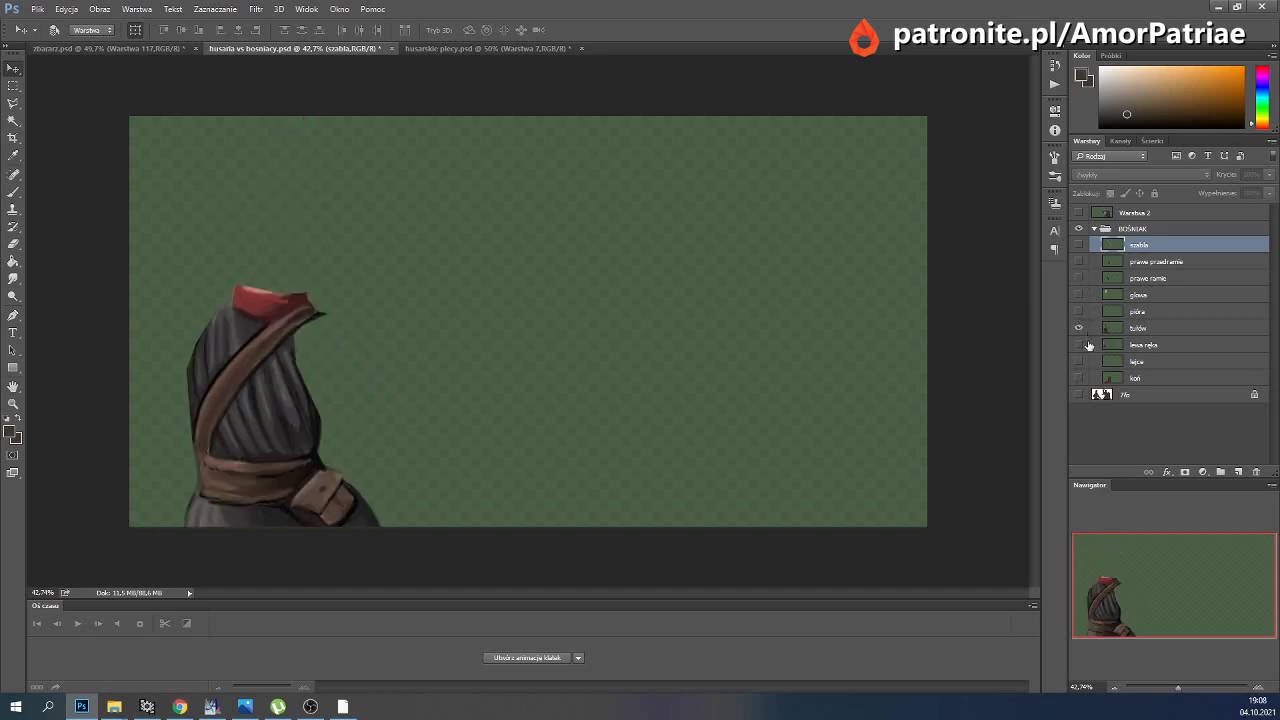
pyautogui.click(1078, 344)
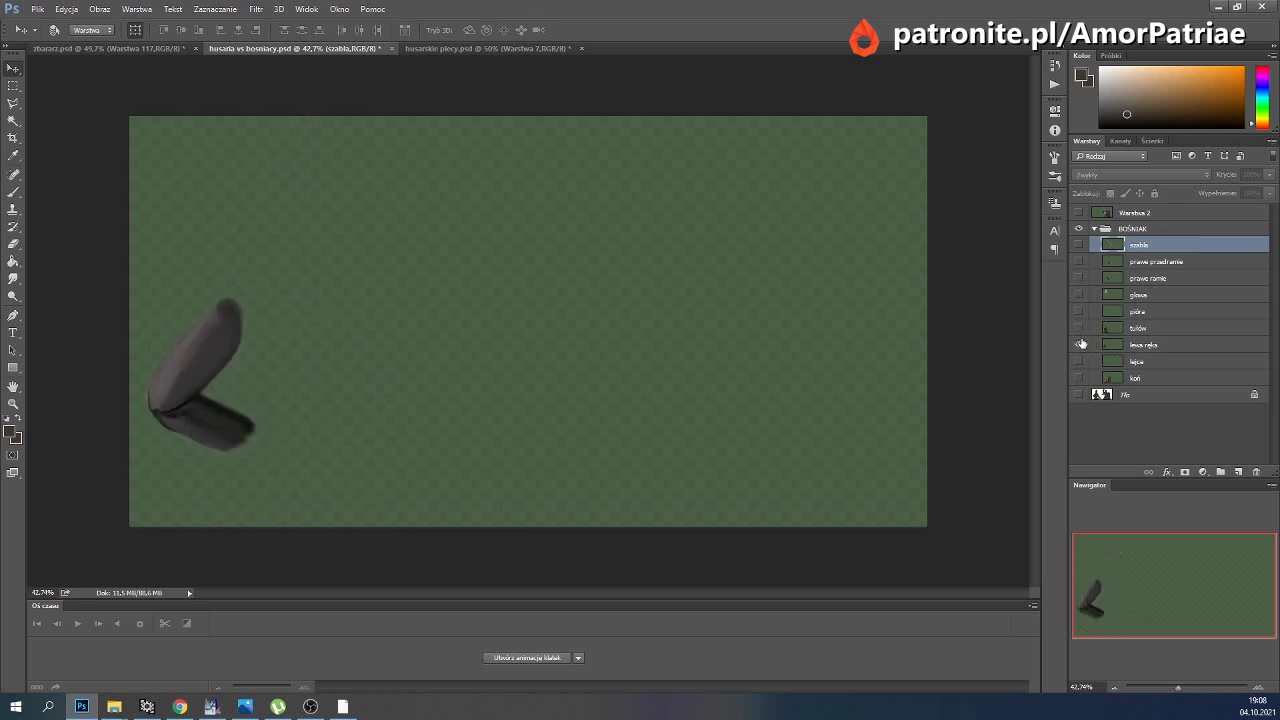
pyautogui.click(1078, 361)
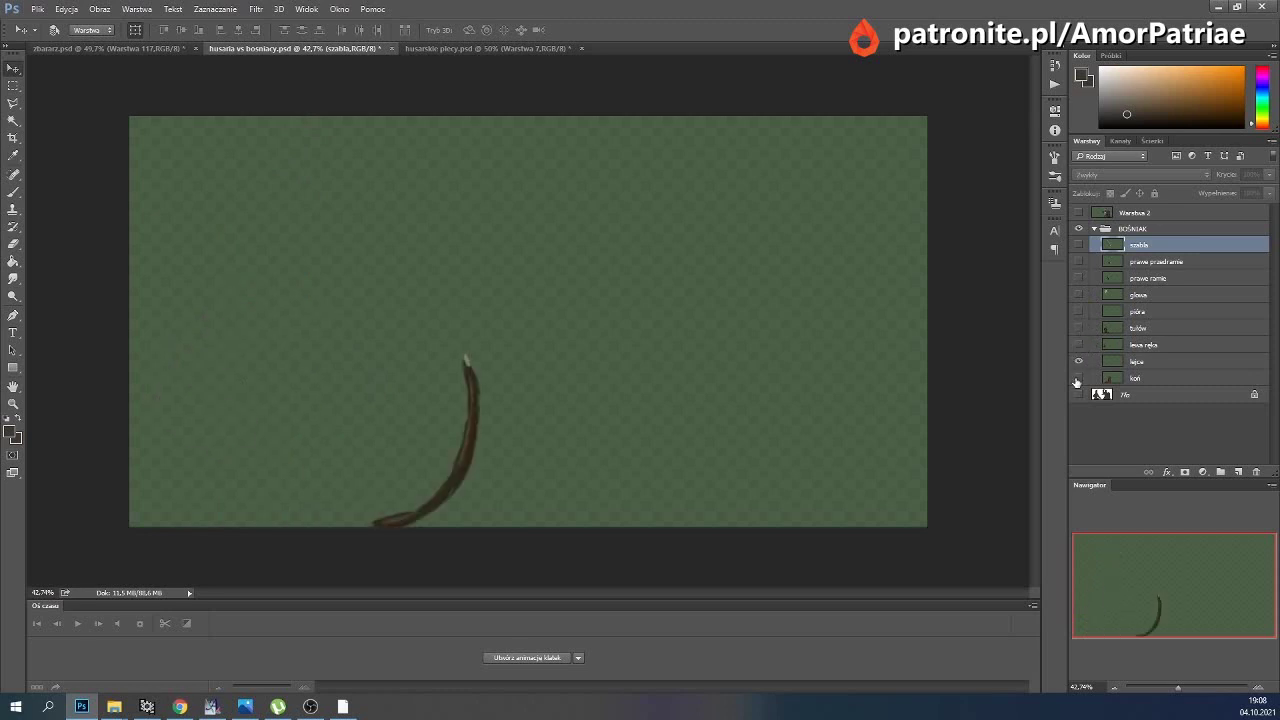
pyautogui.click(1078, 378)
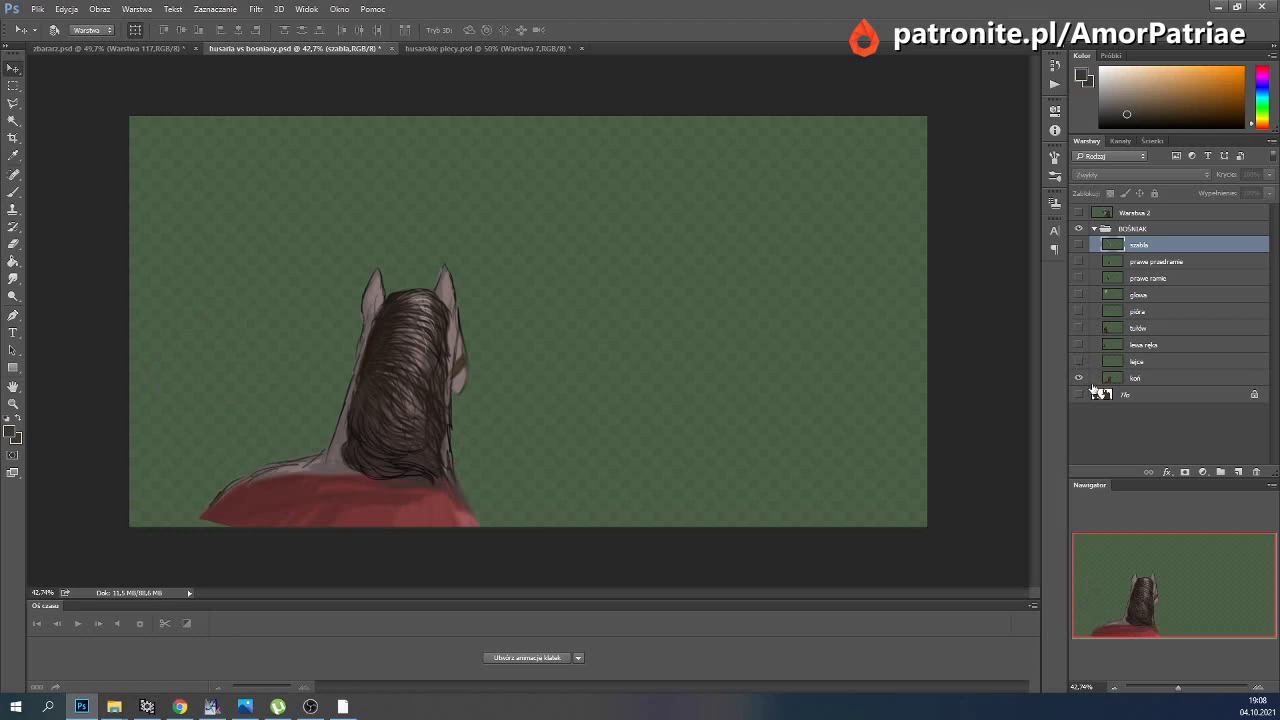
# Make all the Bosnian rider's body-part layers visible again.
pyautogui.click(1078, 361)
pyautogui.click(1078, 328)
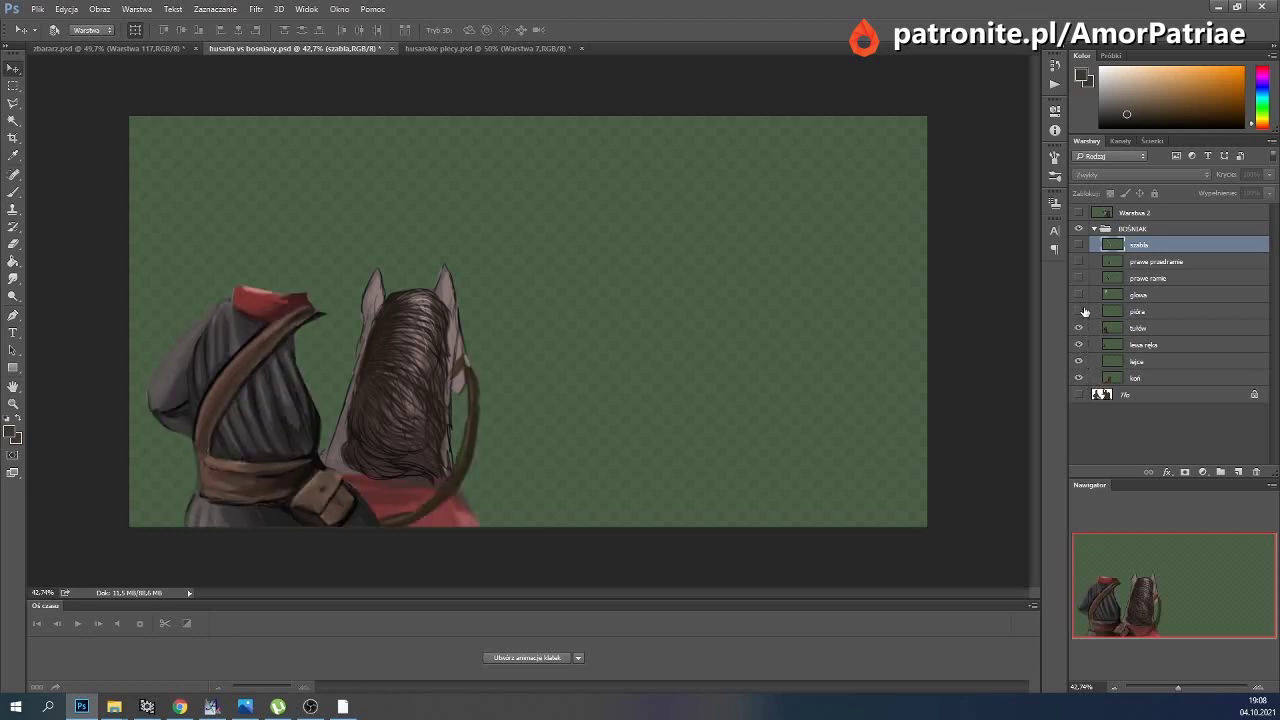
pyautogui.click(1078, 294)
pyautogui.click(1078, 278)
pyautogui.click(1078, 244)
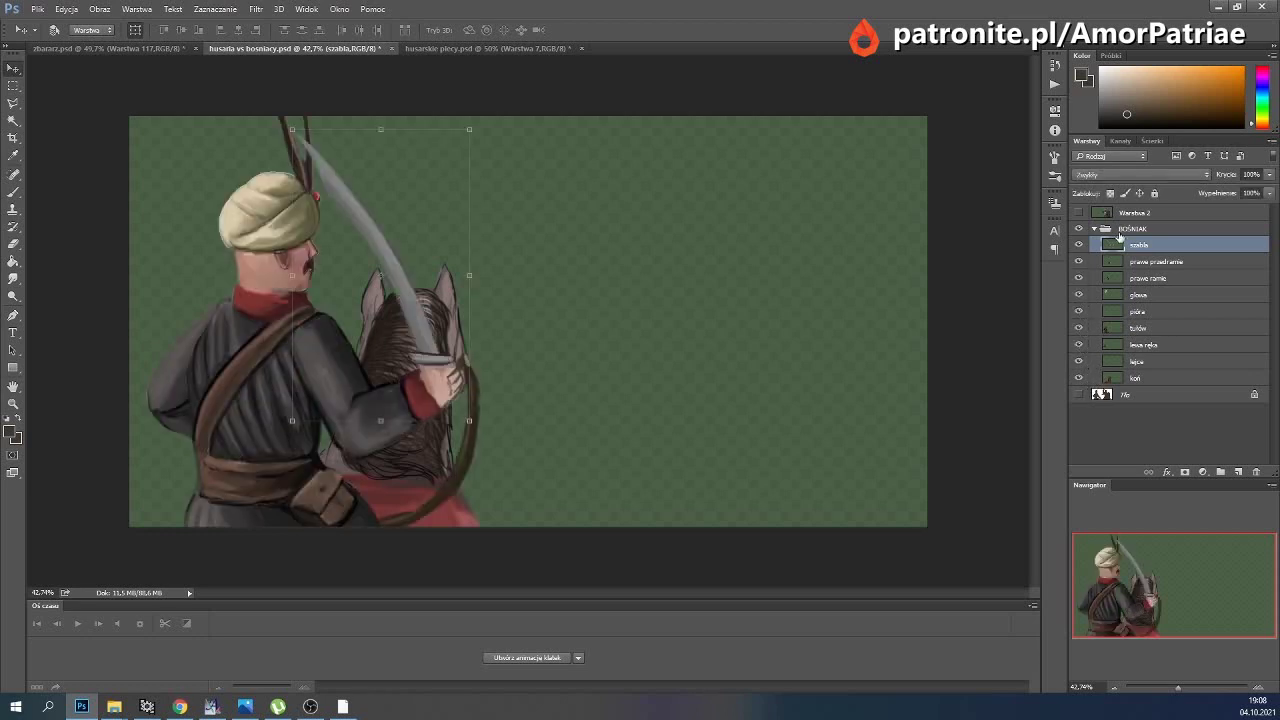
pyautogui.click(1135, 228)
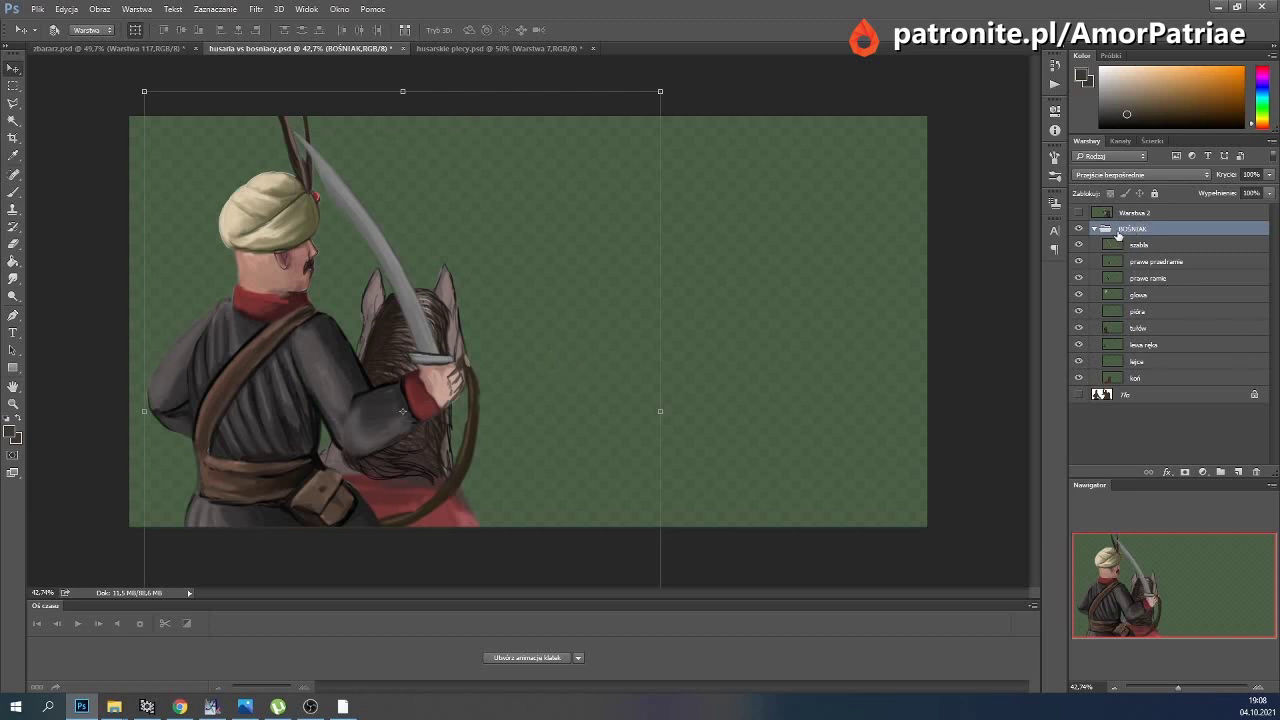
# Select the szabla-to-koń layers, collapse BOŚNIAK, and show the hussar on Warstwa 2 again.
pyautogui.click(1131, 246)
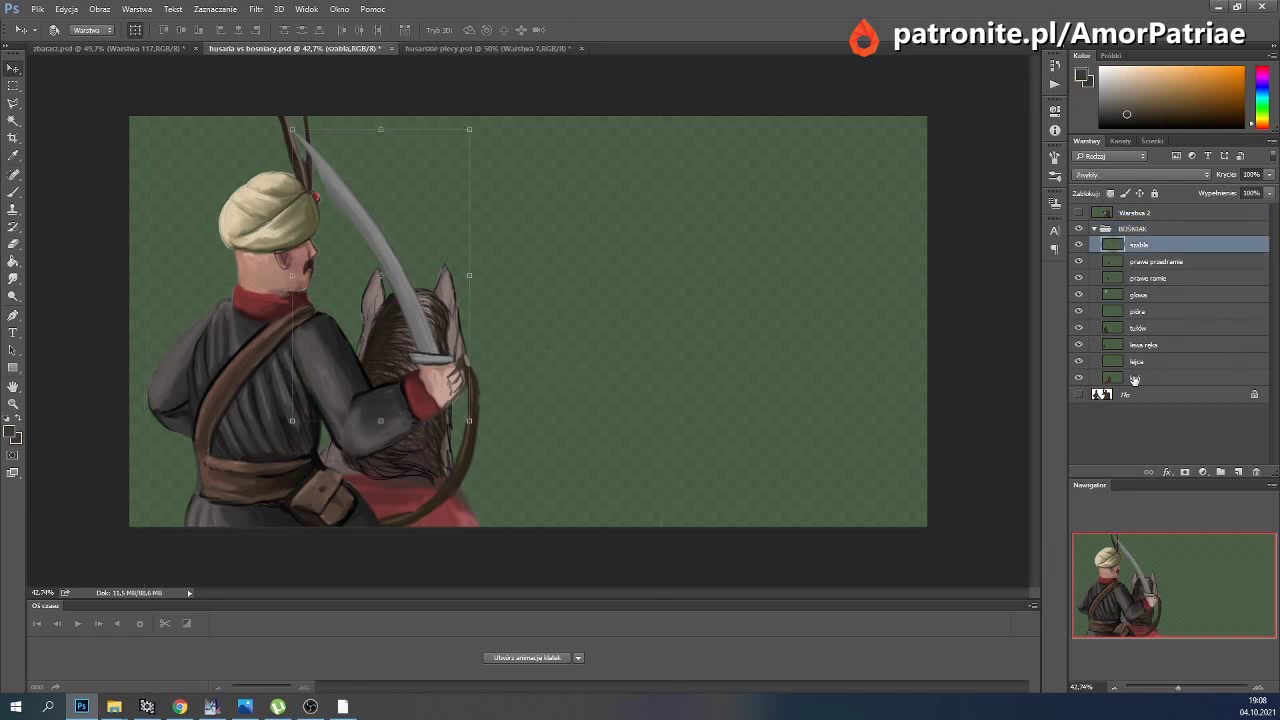
pyautogui.keyDown('shift'); pyautogui.click(1134, 378); pyautogui.keyUp('shift')
pyautogui.click(1131, 229)
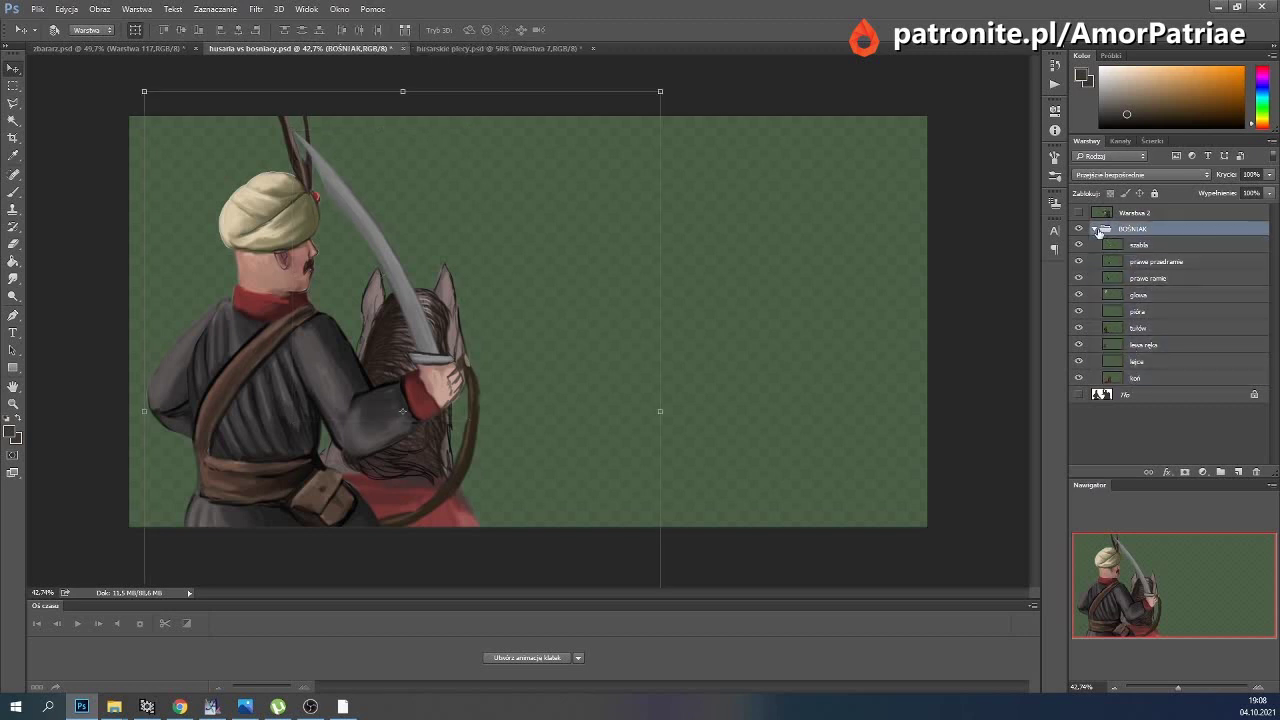
pyautogui.click(1133, 213)
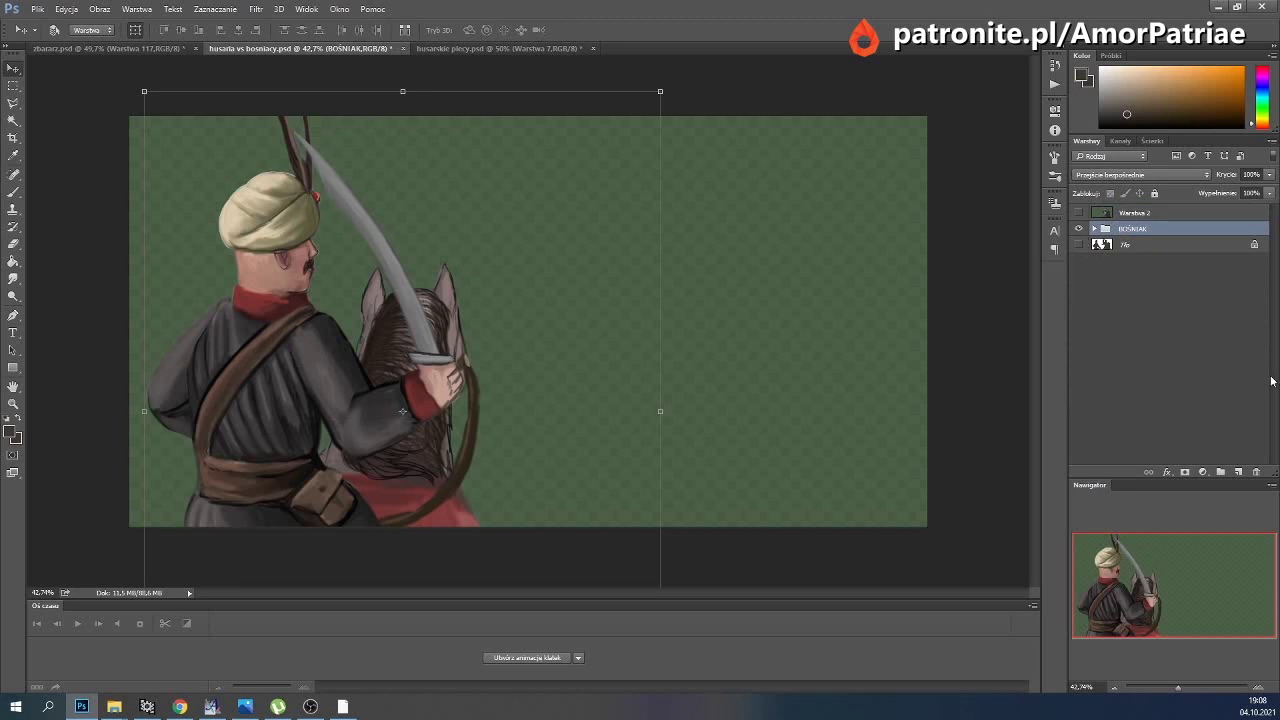
pyautogui.click(1079, 213)
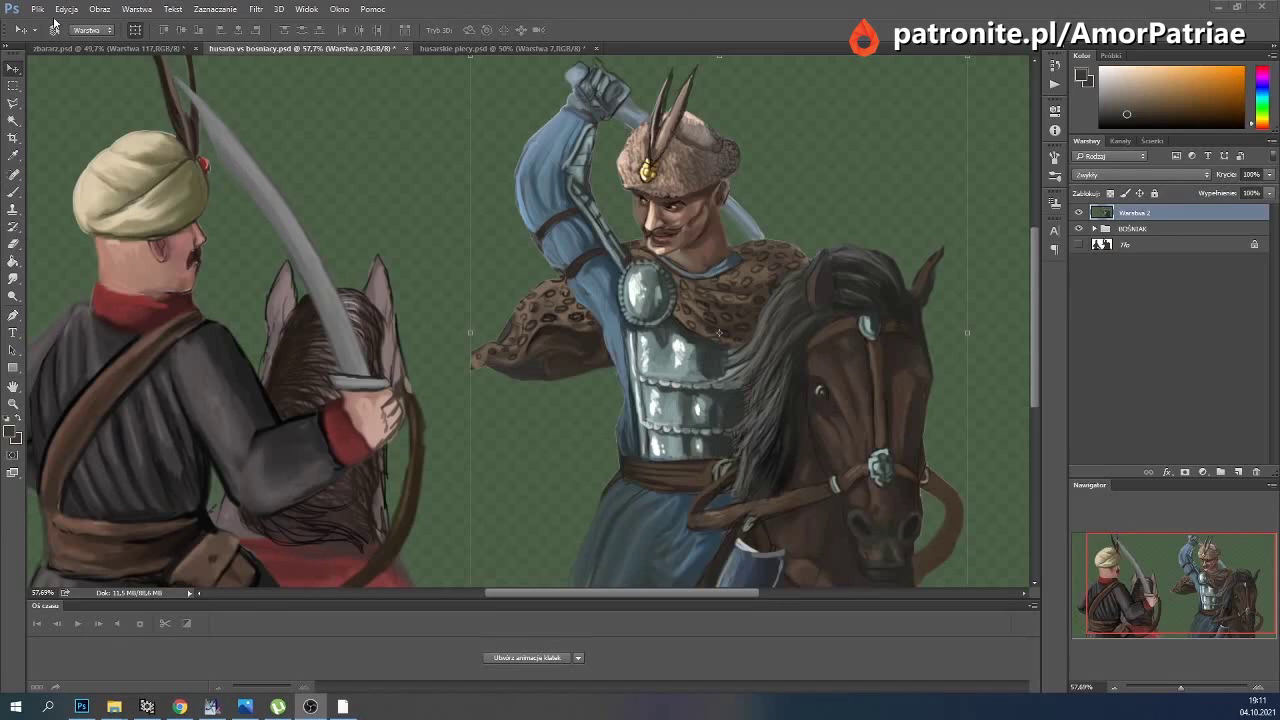
# Save the document and switch to the Polygonal Lasso tool.
pyautogui.click(37, 9)
pyautogui.click(82, 146)
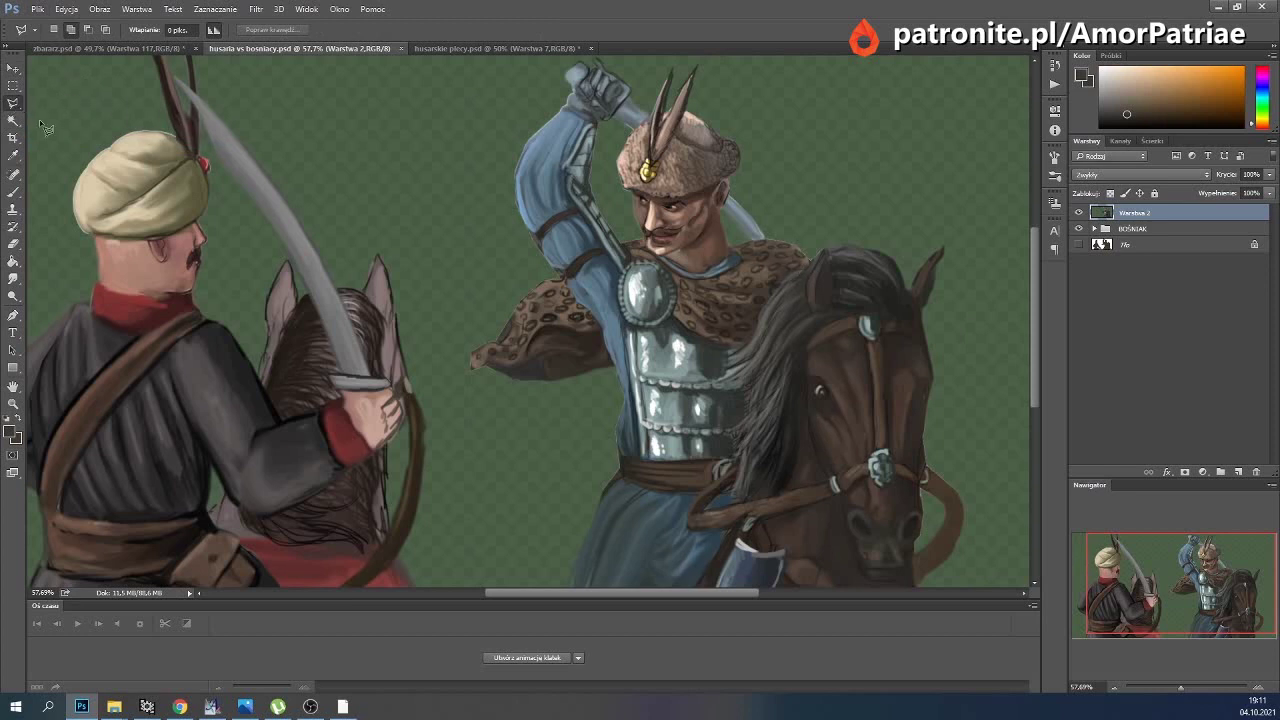
pyautogui.rightClick(12, 108)
pyautogui.click(57, 118)
# Outline the hussar's head from cap top down to the chin.
pyautogui.click(709, 56)
pyautogui.click(757, 112)
pyautogui.click(676, 253)
pyautogui.doubleClick(614, 188)
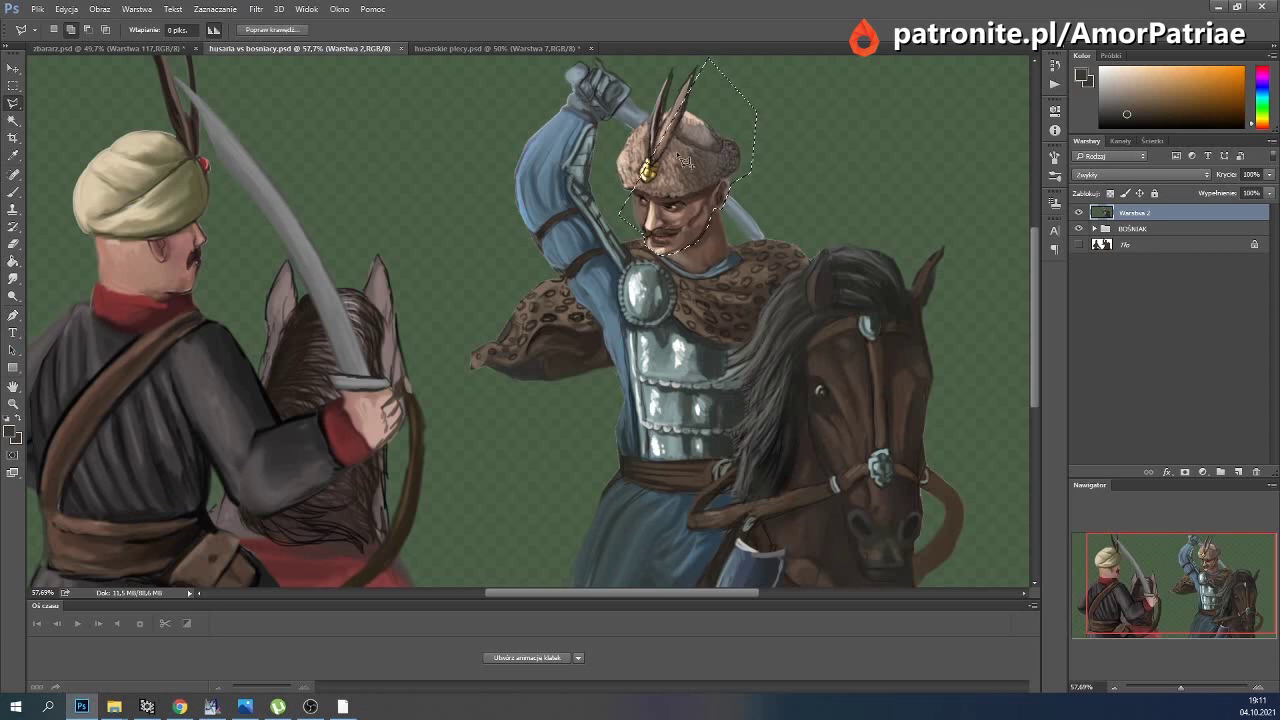
# Add the cap feathers to the outline and cut the head out of Warstwa 2.
pyautogui.click(616, 190)
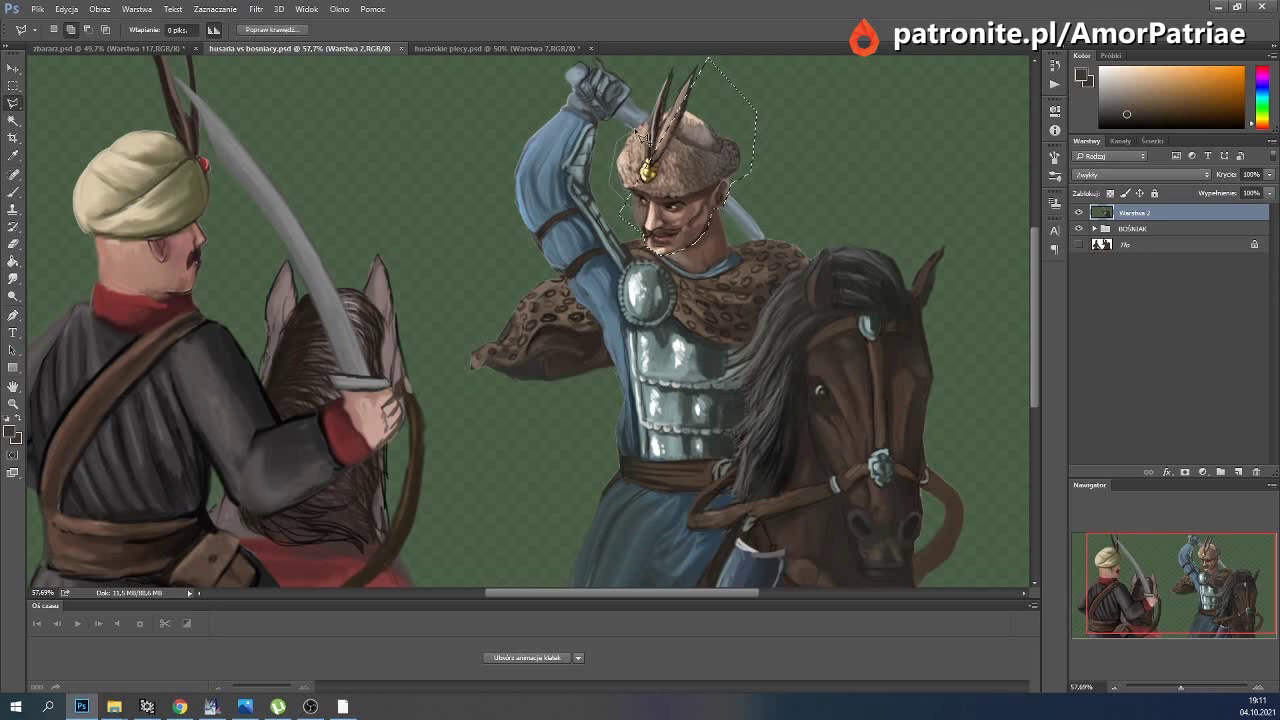
pyautogui.click(663, 68)
pyautogui.click(718, 58)
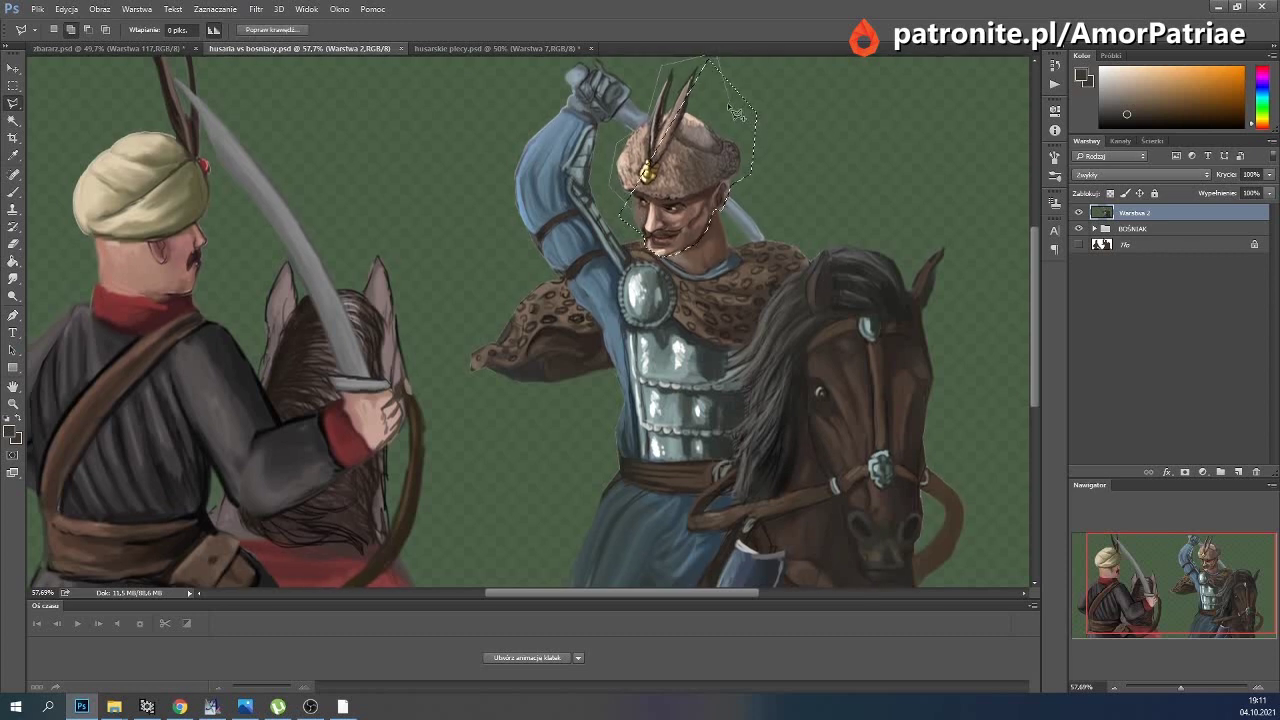
pyautogui.doubleClick(765, 118)
pyautogui.hotkey('ctrl', 'x')
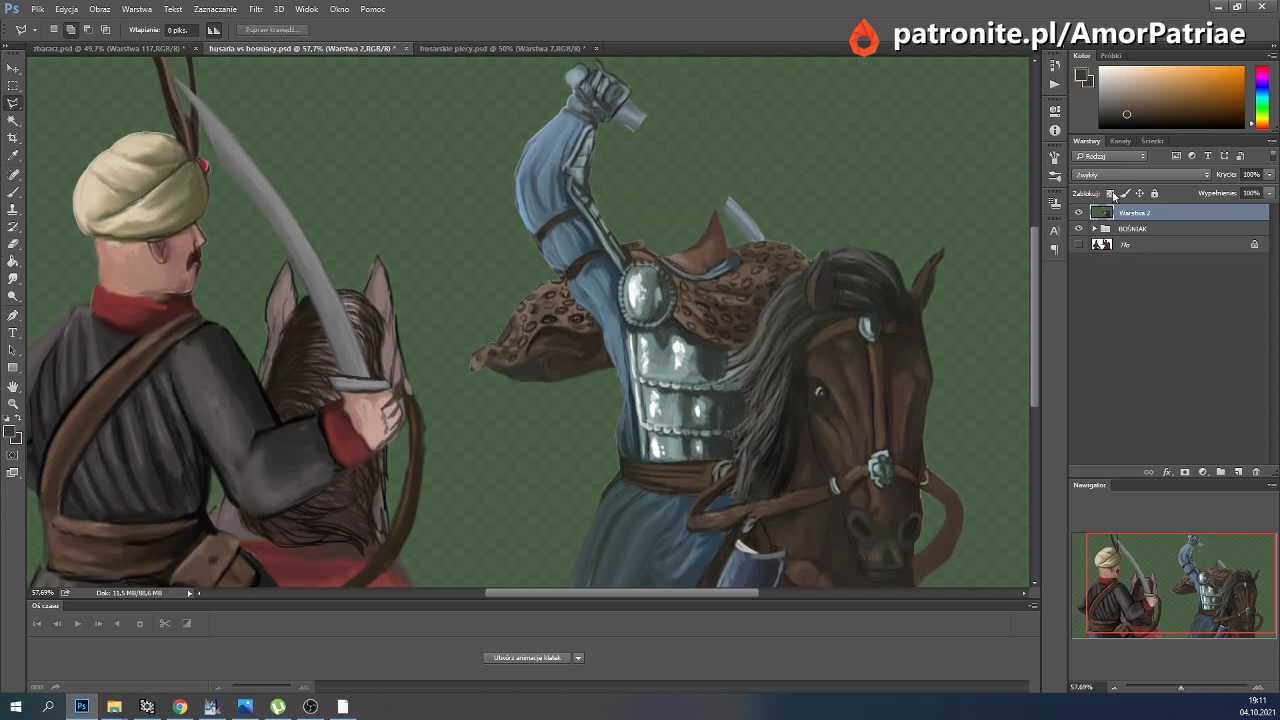
# Smudge the hussar's neck stump smooth with a 19 px brush.
pyautogui.click(13, 279)
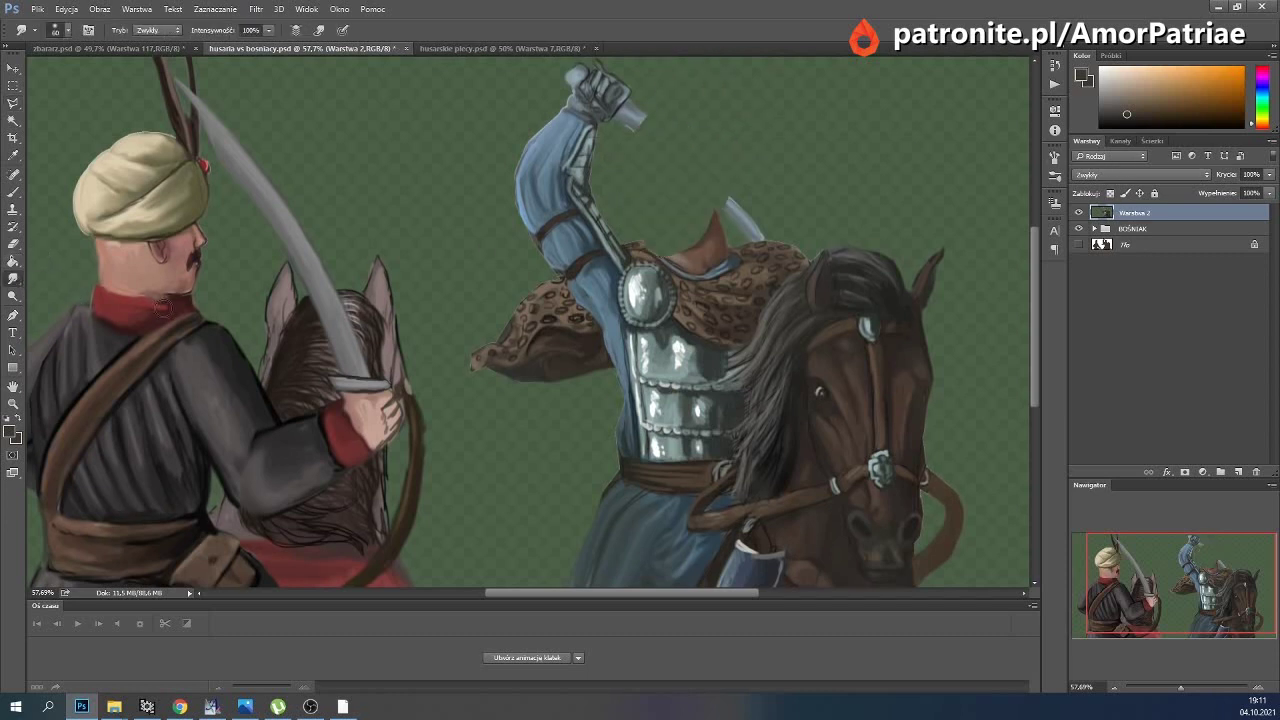
pyautogui.click(64, 33)
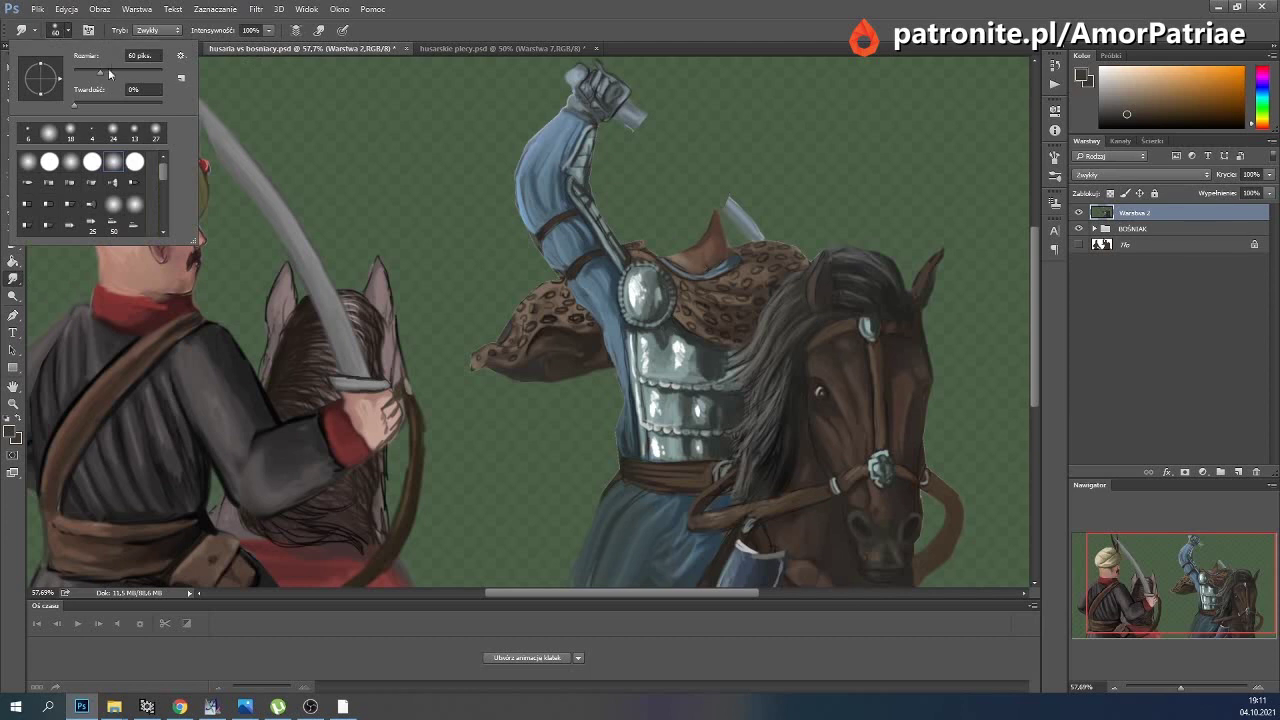
pyautogui.click(89, 74)
pyautogui.moveTo(85, 76); pyautogui.dragTo(82, 74)
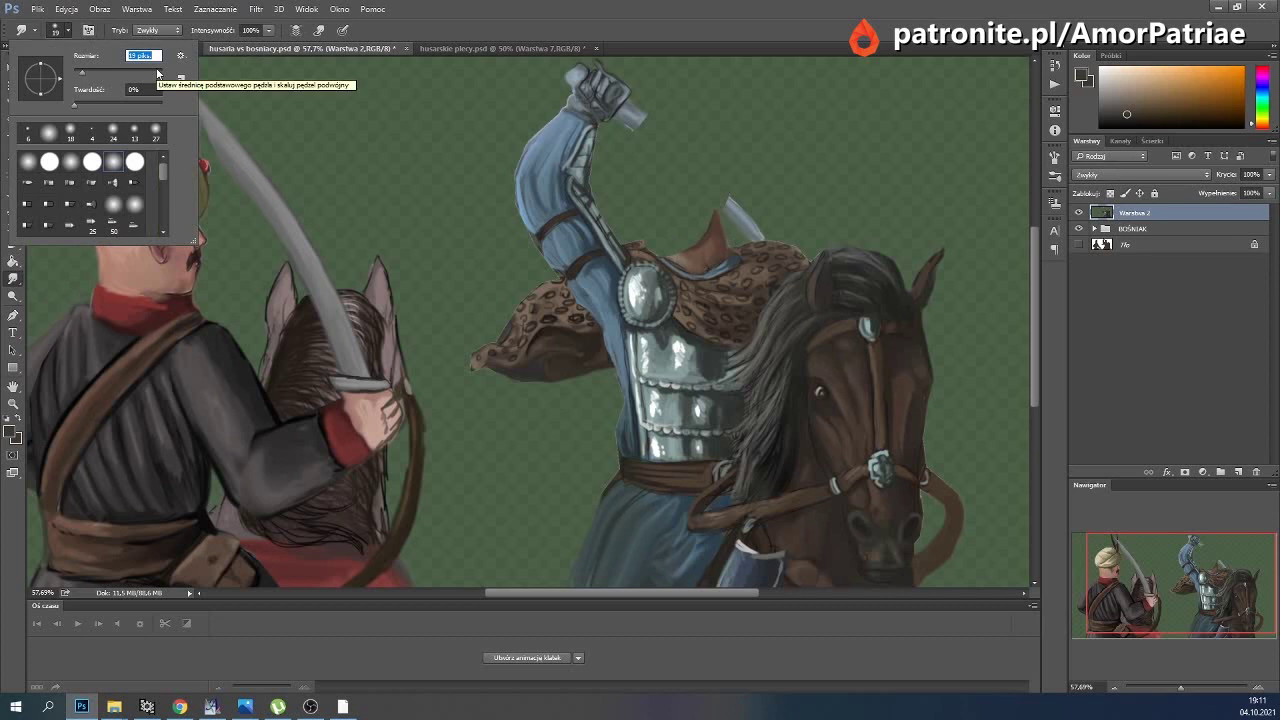
pyautogui.click(70, 32)
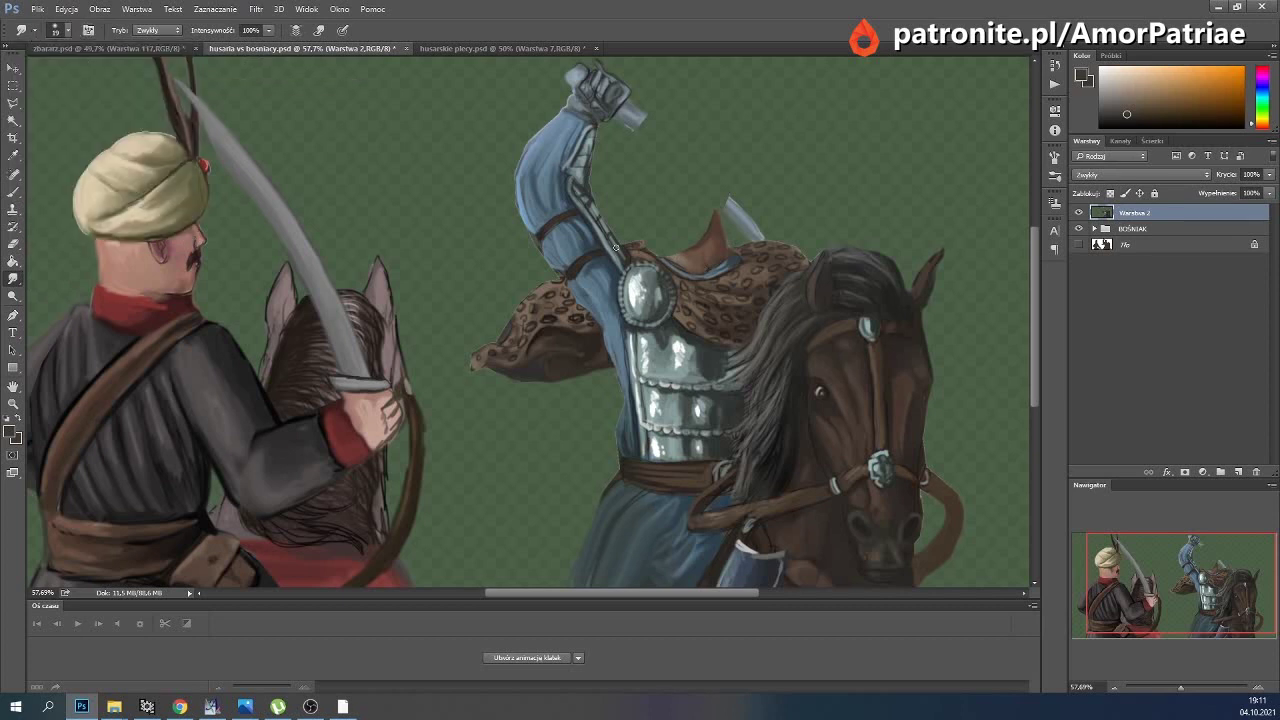
pyautogui.rightClick(20, 283)
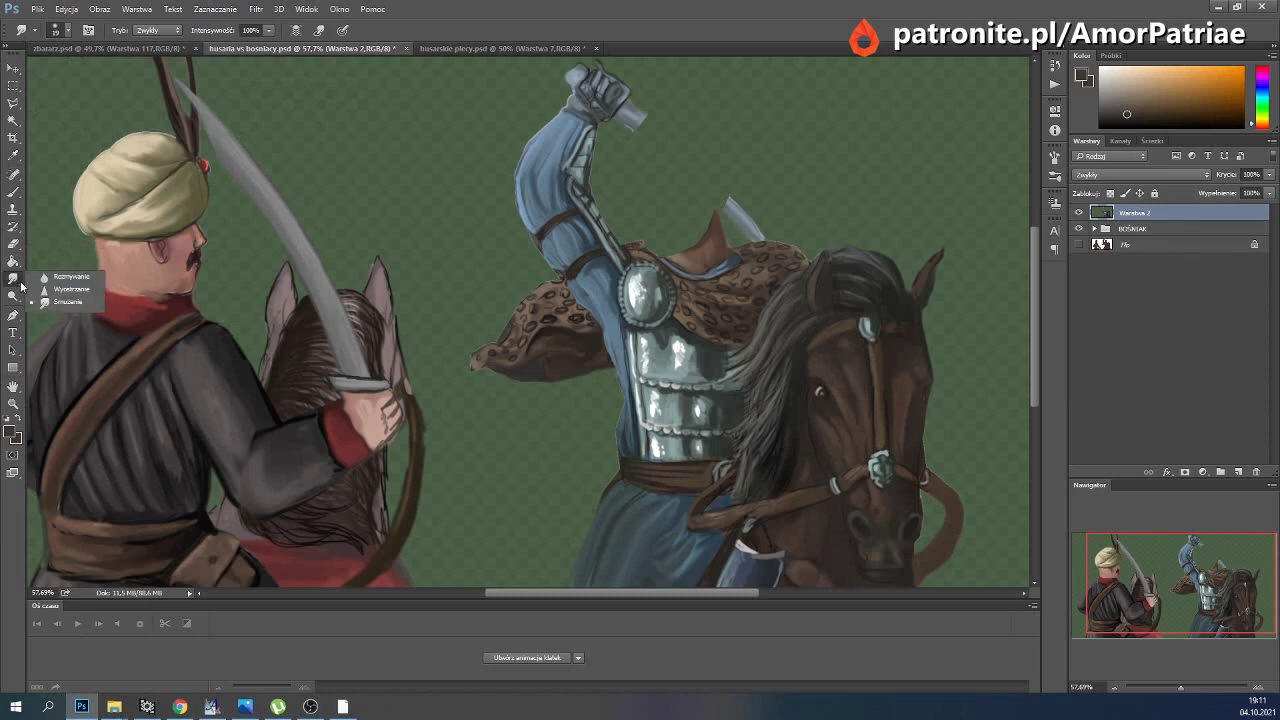
pyautogui.click(72, 300)
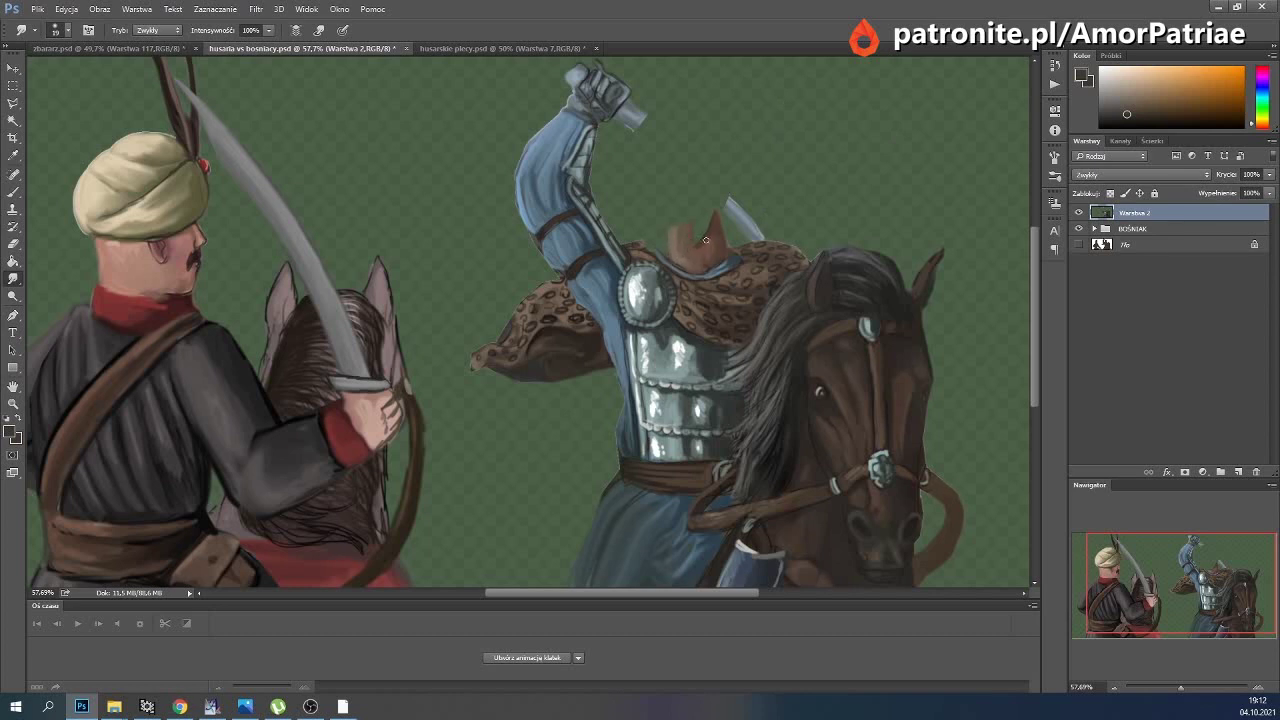
pyautogui.moveTo(714, 228); pyautogui.dragTo(671, 250)
# Paste the cut head as a new layer and place it onto the rider's neck.
pyautogui.hotkey('ctrl', 'v')
pyautogui.press('v')
pyautogui.moveTo(525, 340); pyautogui.dragTo(669, 181)
pyautogui.hotkey('ctrl', 't')
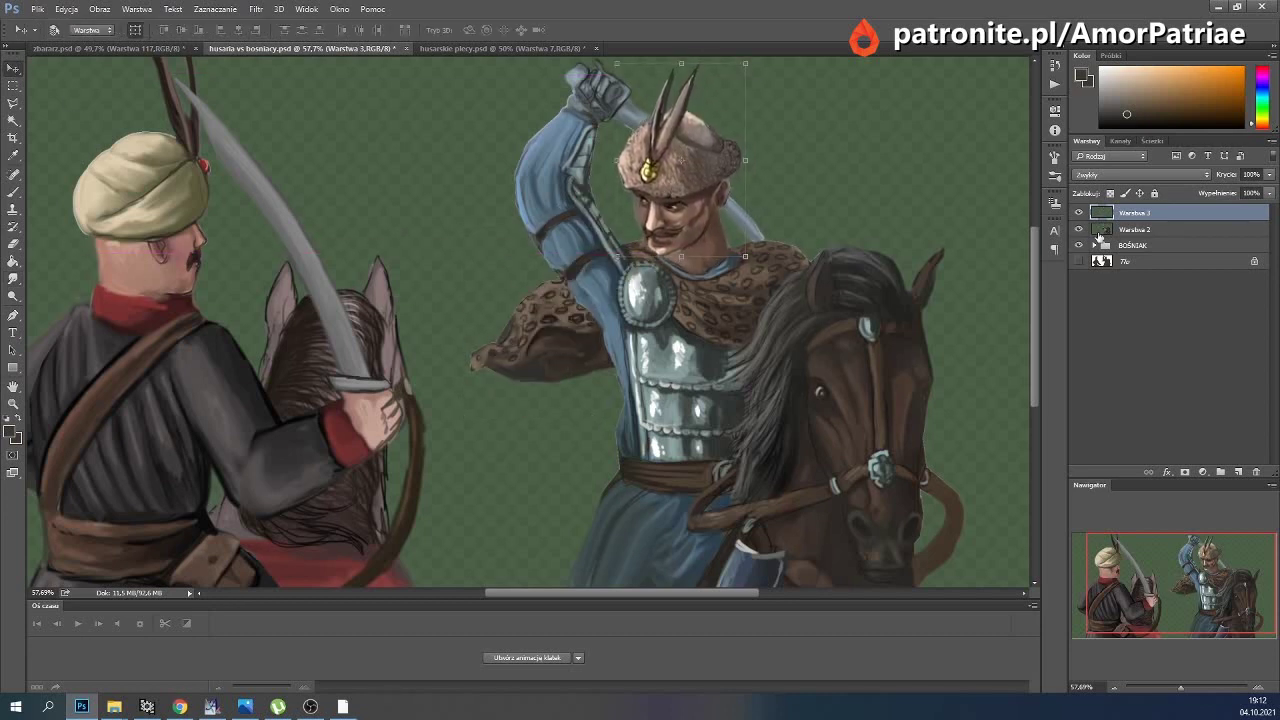
# Lasso the tall feathers on the fur hat and delete them.
pyautogui.click(1078, 212)
pyautogui.click(13, 103)
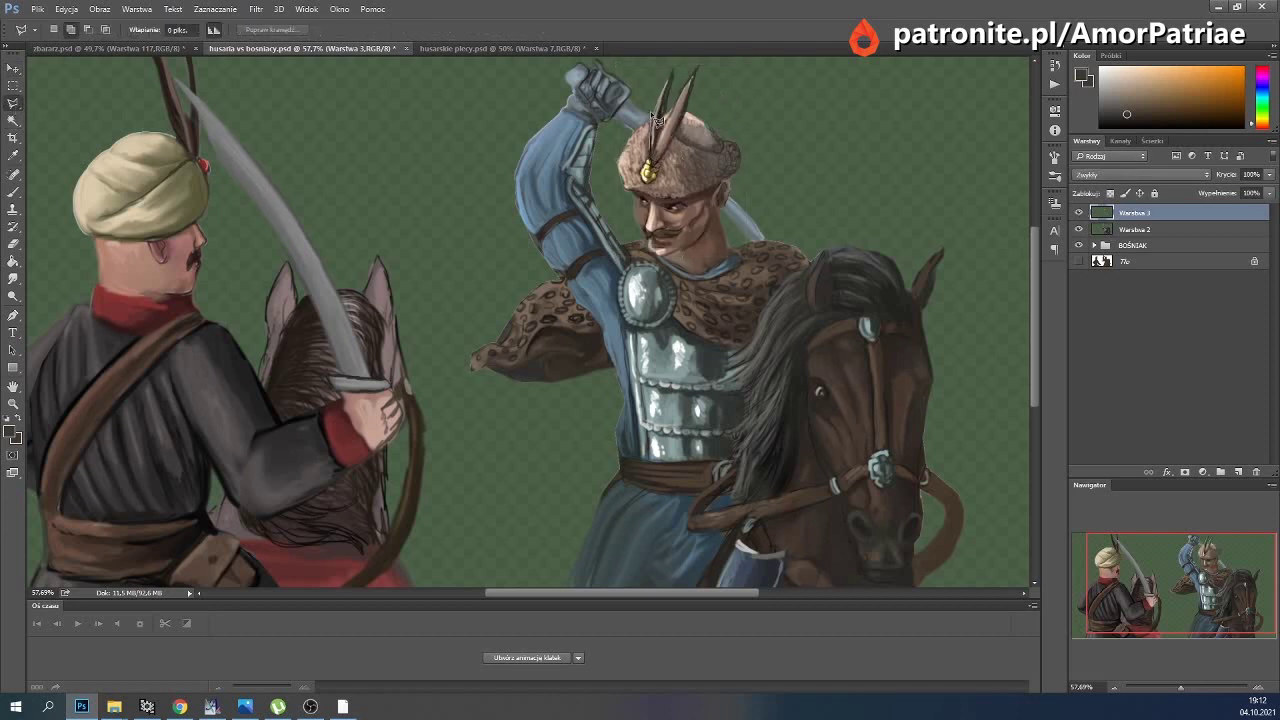
pyautogui.moveTo(679, 67)
pyautogui.mouseDown()
pyautogui.moveTo(664, 143)
pyautogui.moveTo(690, 120)
pyautogui.mouseUp()
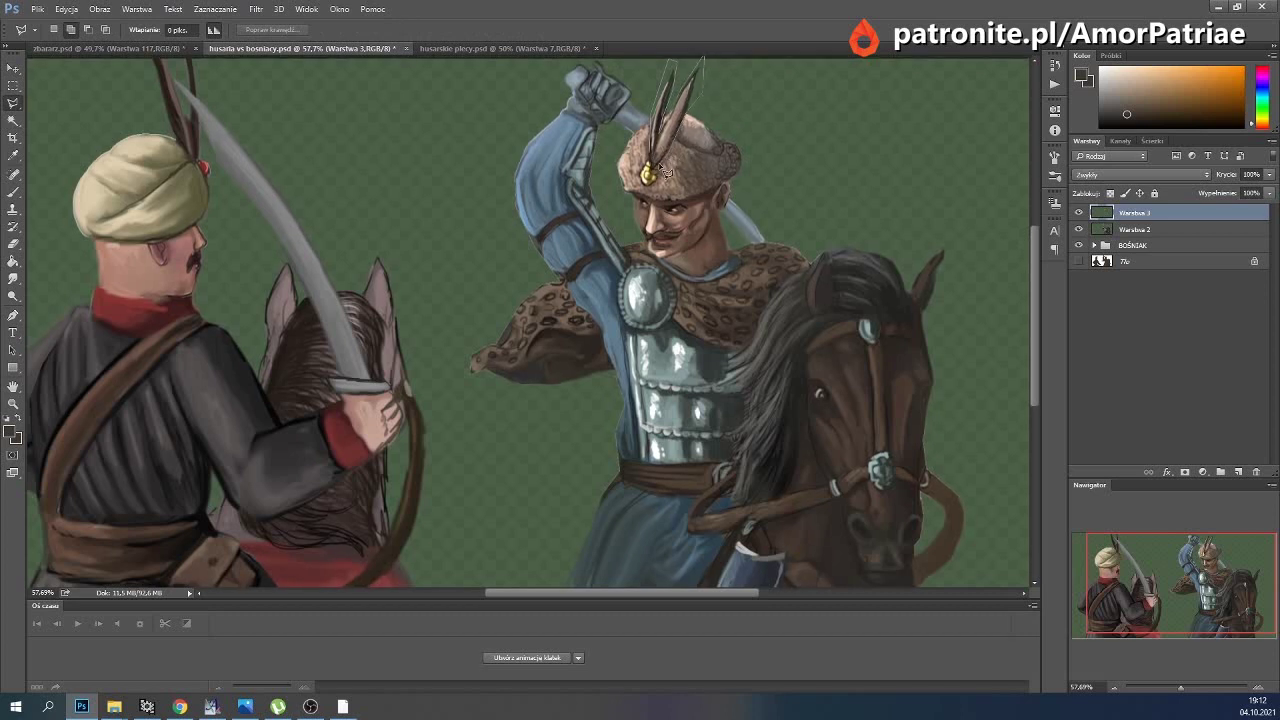
pyautogui.moveTo(670, 157); pyautogui.dragTo(668, 166)
pyautogui.press('Delete')
pyautogui.hotkey('ctrl', 'd')
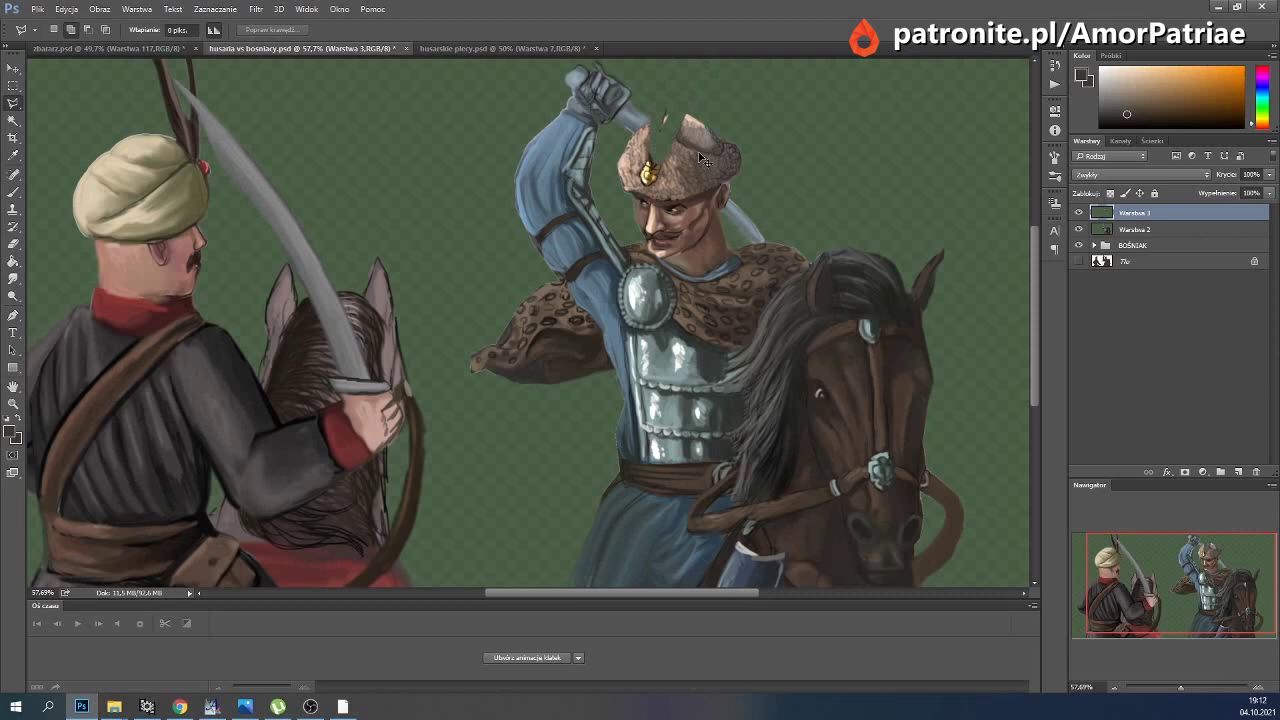
# Smudge the hat top to blend the fur where the feathers stood, then duplicate onto a new layer.
pyautogui.click(13, 278)
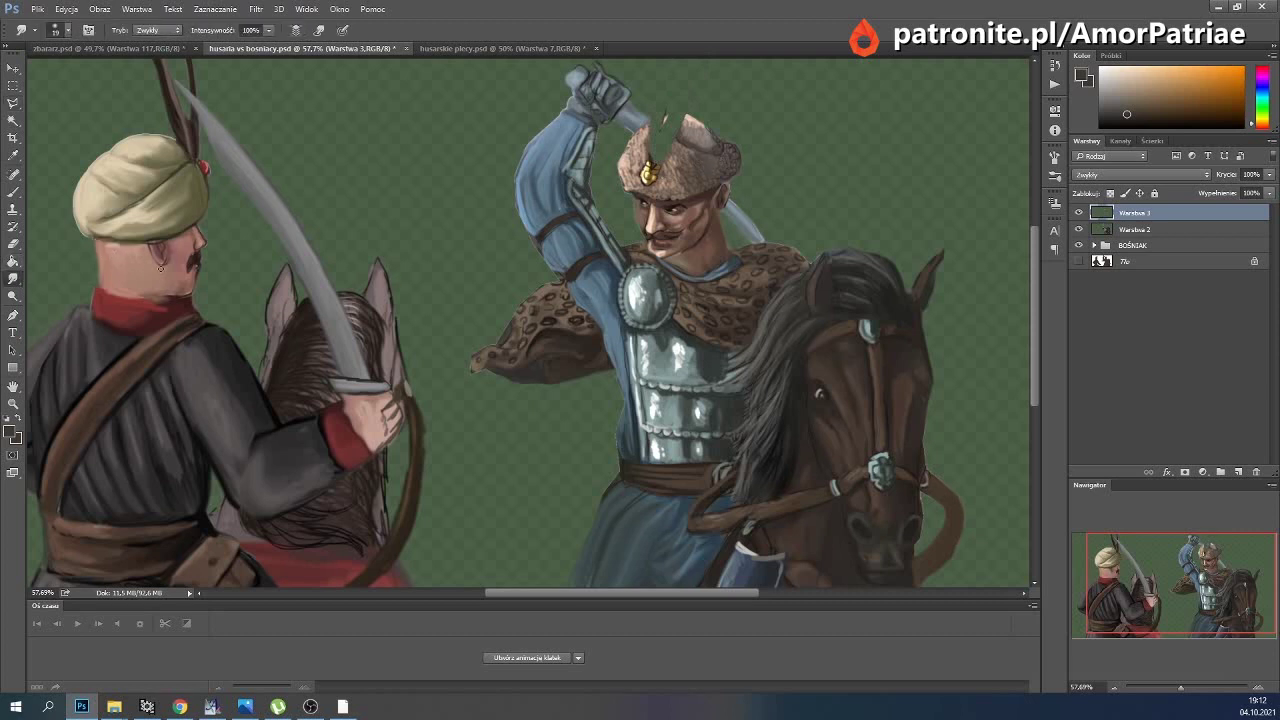
pyautogui.moveTo(648, 134)
pyautogui.mouseDown()
pyautogui.moveTo(649, 150)
pyautogui.moveTo(669, 155)
pyautogui.mouseUp()
pyautogui.moveTo(658, 134)
pyautogui.mouseDown()
pyautogui.moveTo(684, 129)
pyautogui.moveTo(666, 121)
pyautogui.moveTo(682, 117)
pyautogui.moveTo(650, 127)
pyautogui.moveTo(665, 129)
pyautogui.mouseUp()
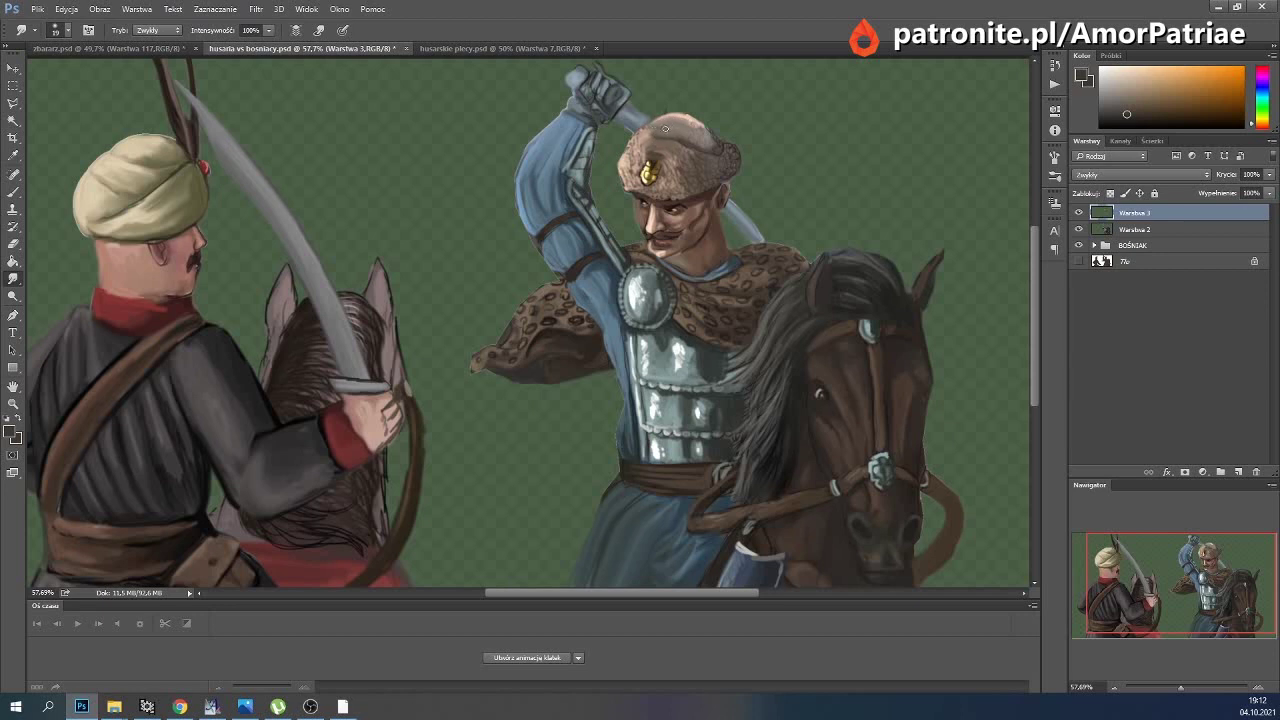
pyautogui.click(13, 191)
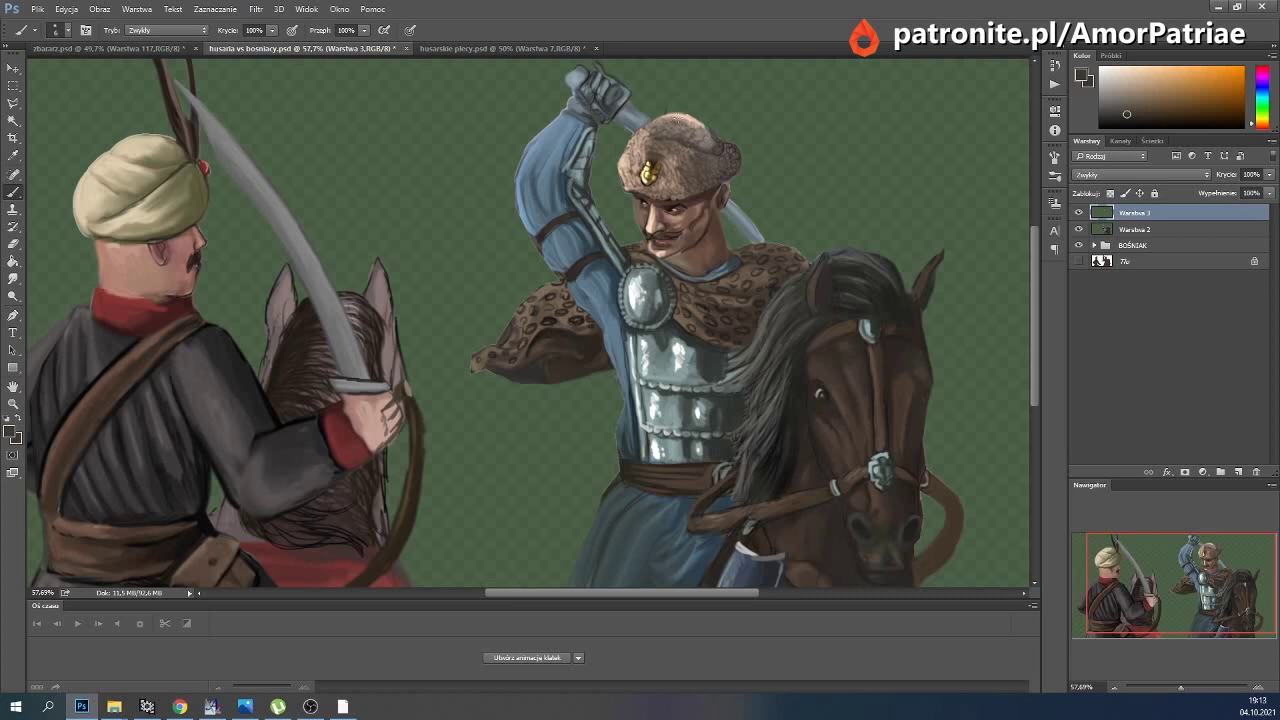
pyautogui.hotkey('ctrl', 'j')
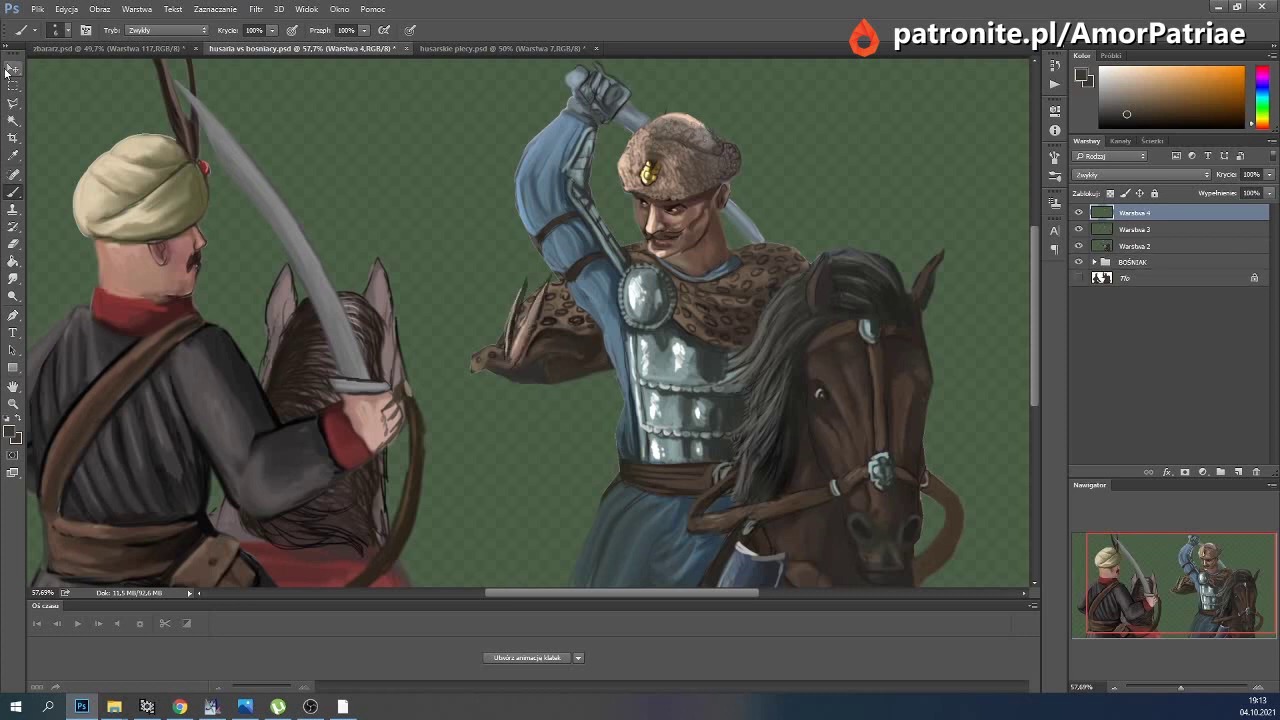
# Move the copied feathers back onto the fur hat and name that layer pióra.
pyautogui.press('v')
pyautogui.moveTo(625, 225); pyautogui.dragTo(659, 146)
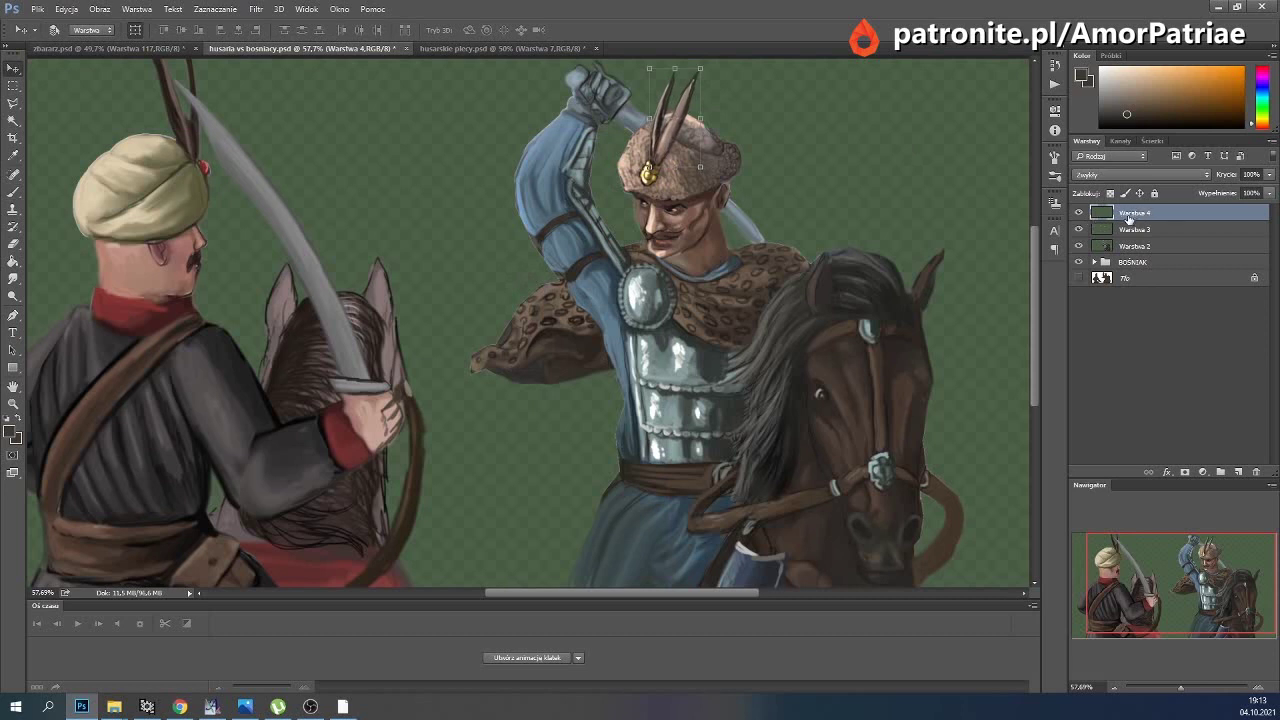
pyautogui.doubleClick(1132, 222)
pyautogui.write('pióra')
pyautogui.press('Return')
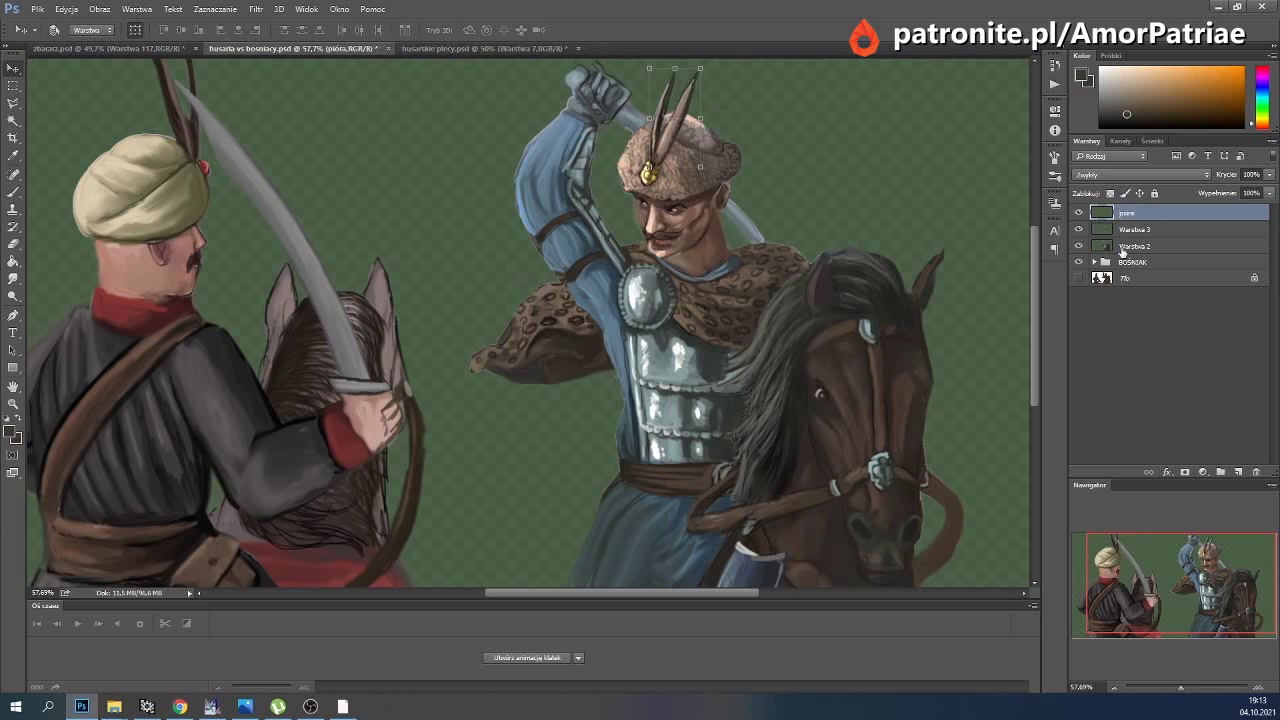
# Rename Warstwa 3 to głowa, hide głowa and pióra, and smudge a longer blade on Warstwa 2.
pyautogui.click(1097, 232)
pyautogui.click(1079, 229)
pyautogui.doubleClick(1133, 229)
pyautogui.write('głowa')
pyautogui.press('Return')
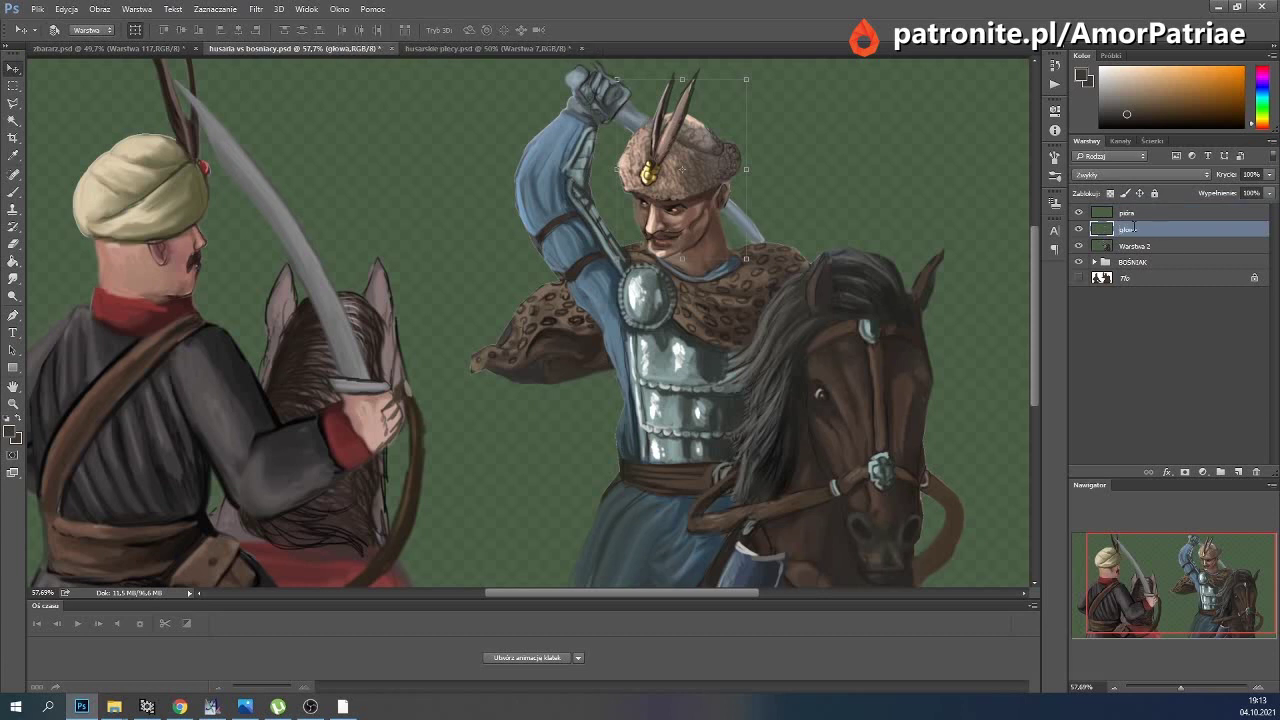
pyautogui.click(1079, 229)
pyautogui.click(1106, 249)
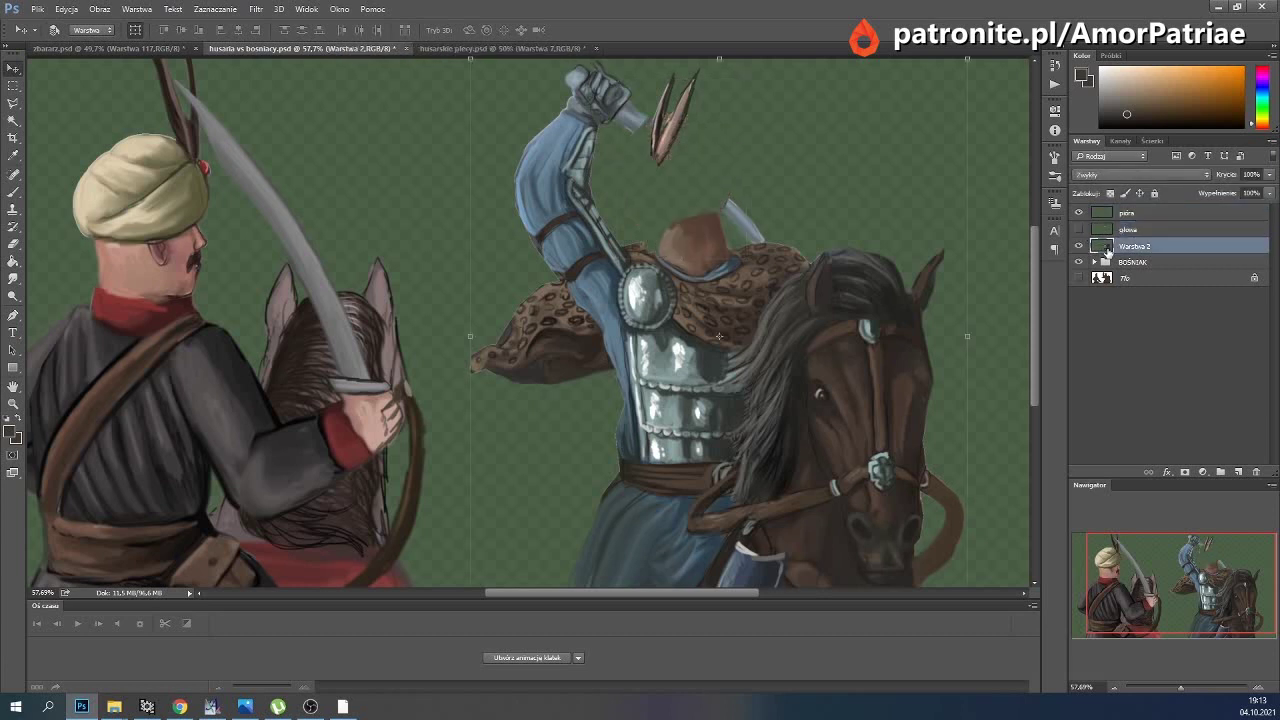
pyautogui.click(1078, 212)
pyautogui.click(13, 279)
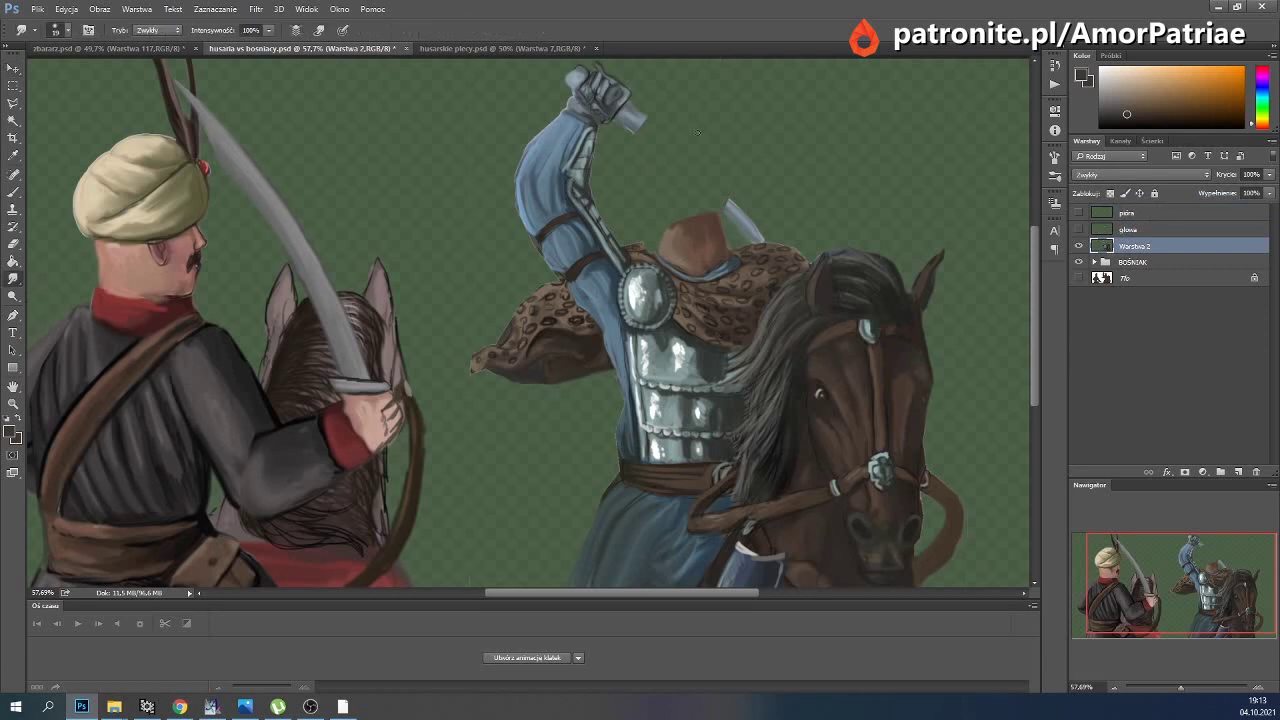
pyautogui.moveTo(639, 124)
pyautogui.mouseDown()
pyautogui.moveTo(676, 170)
pyautogui.moveTo(703, 179)
pyautogui.moveTo(623, 130)
pyautogui.mouseUp()
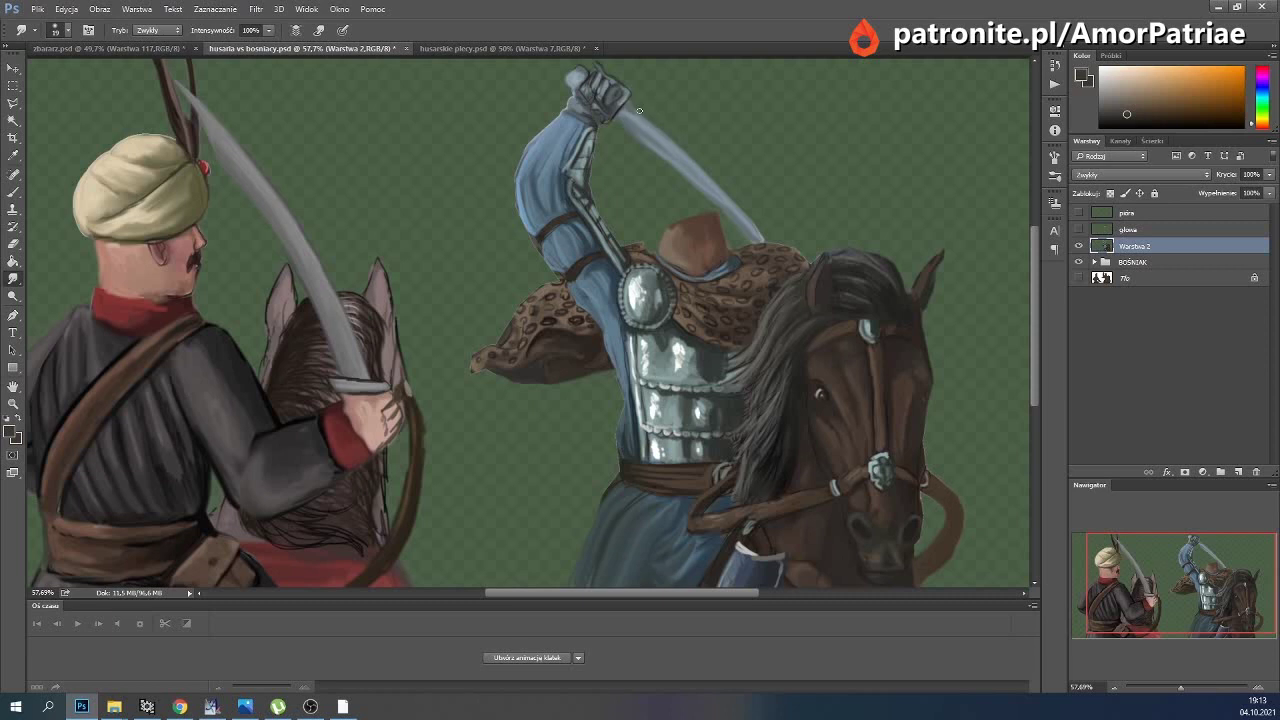
# Outline the rider's raised fist and sword with the Polygonal Lasso.
pyautogui.click(13, 103)
pyautogui.click(564, 60)
pyautogui.click(628, 58)
pyautogui.click(760, 244)
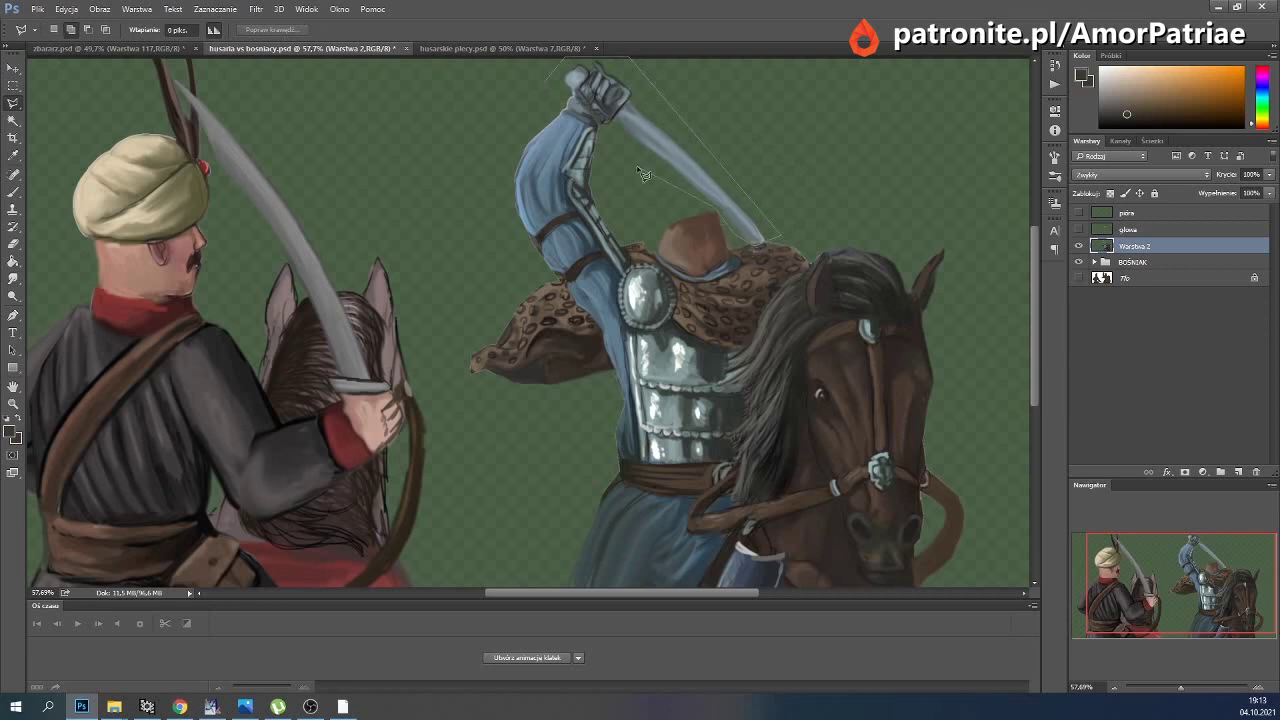
pyautogui.click(577, 117)
pyautogui.doubleClick(545, 100)
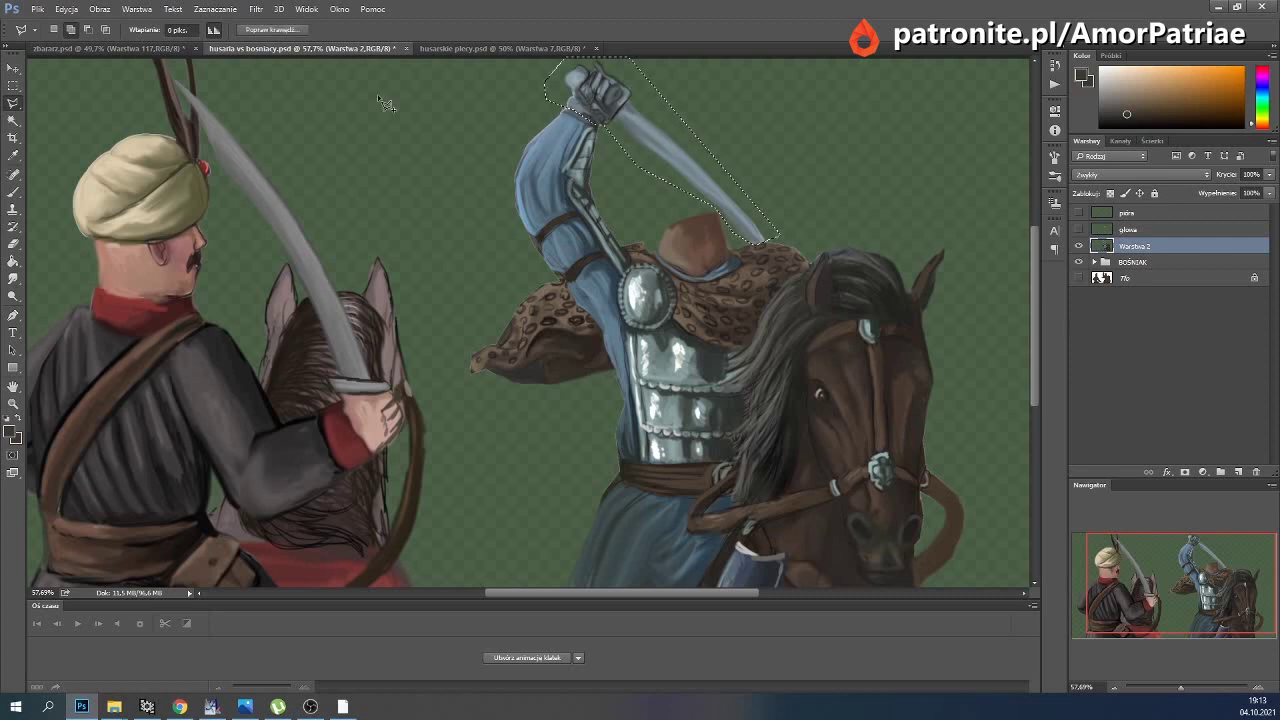
# Cut the fist and sword onto their own layer and raise them above the arm.
pyautogui.click(13, 68)
pyautogui.hotkey('ctrl', 'x')
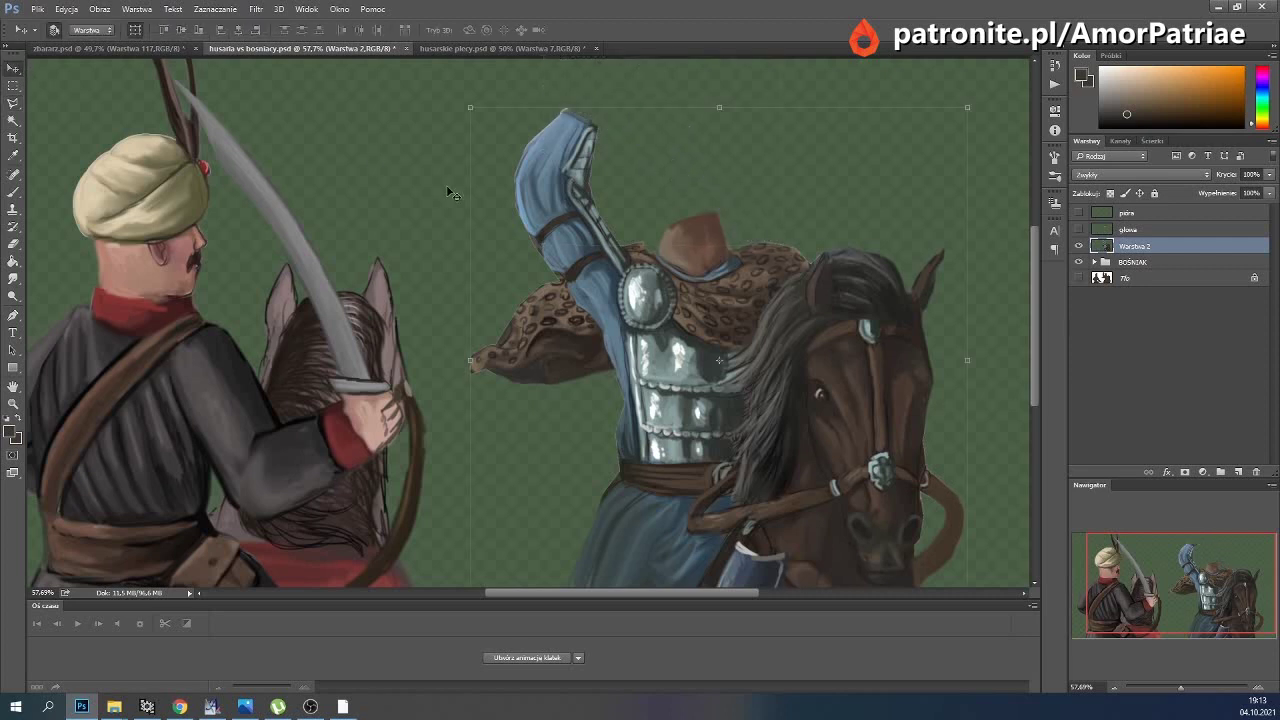
pyautogui.hotkey('ctrl', 'b')
pyautogui.click(797, 462)
pyautogui.press('v')
pyautogui.hotkey('ctrl', 'v')
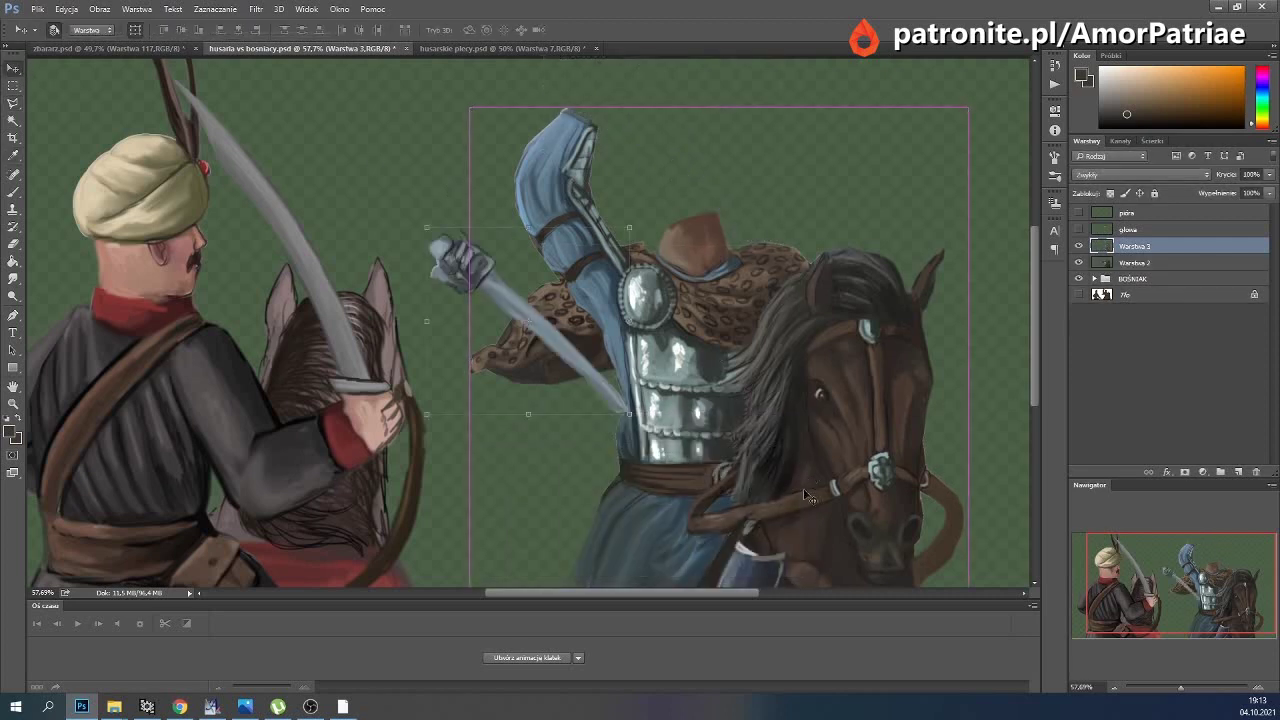
pyautogui.moveTo(557, 357); pyautogui.dragTo(773, 181)
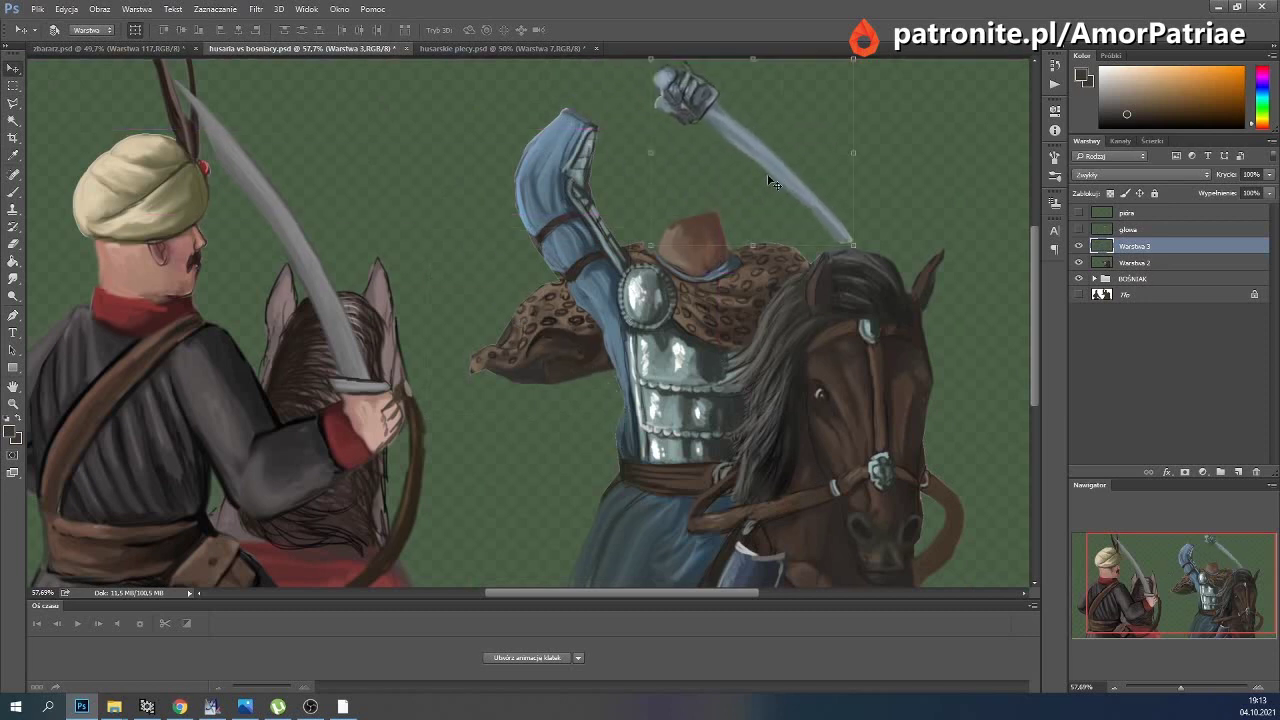
# Smudge the sword tip toward the horse's mane and paint light grey highlights on the blade.
pyautogui.press('r')
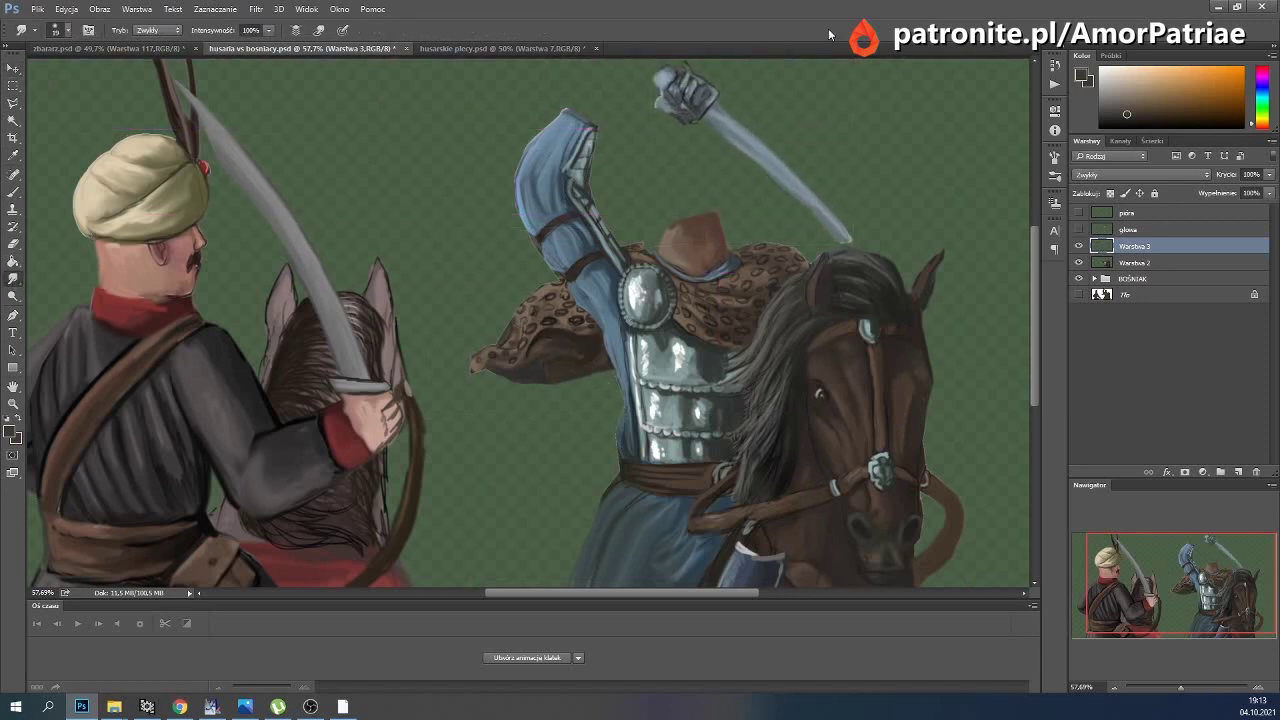
pyautogui.moveTo(838, 239); pyautogui.dragTo(856, 252)
pyautogui.click(13, 191)
pyautogui.click(1108, 83)
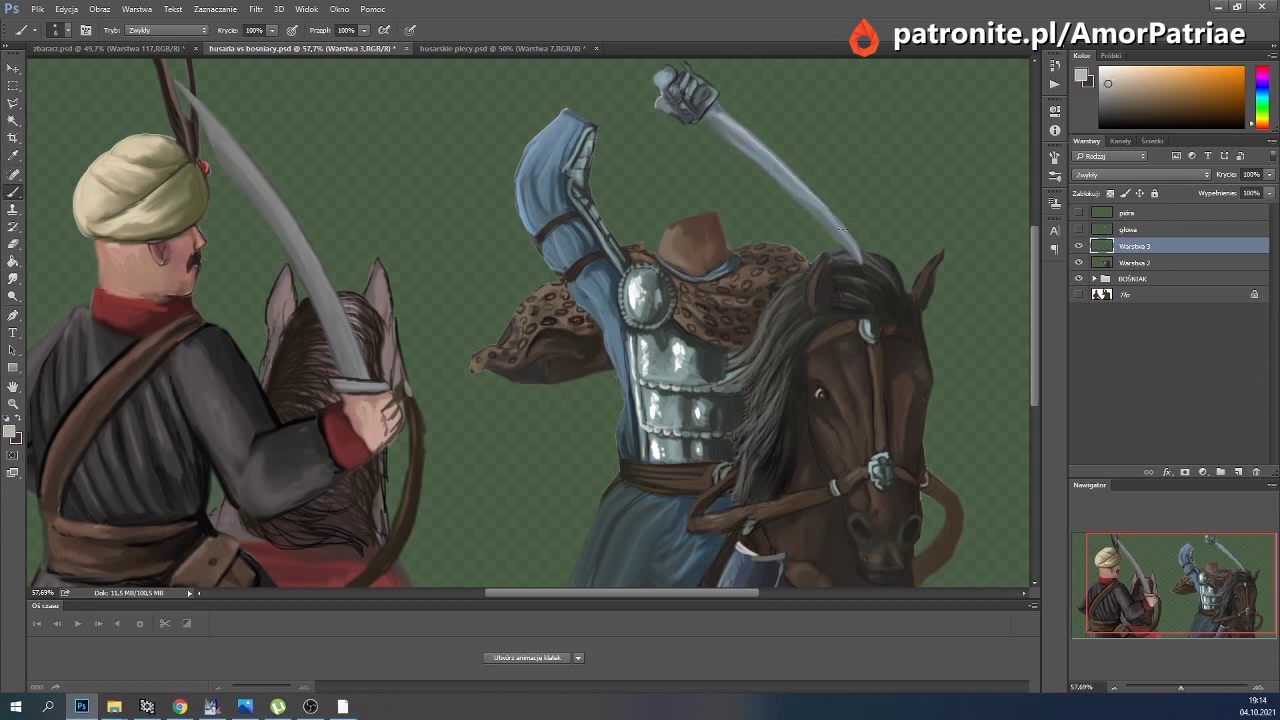
pyautogui.moveTo(828, 213); pyautogui.dragTo(858, 258)
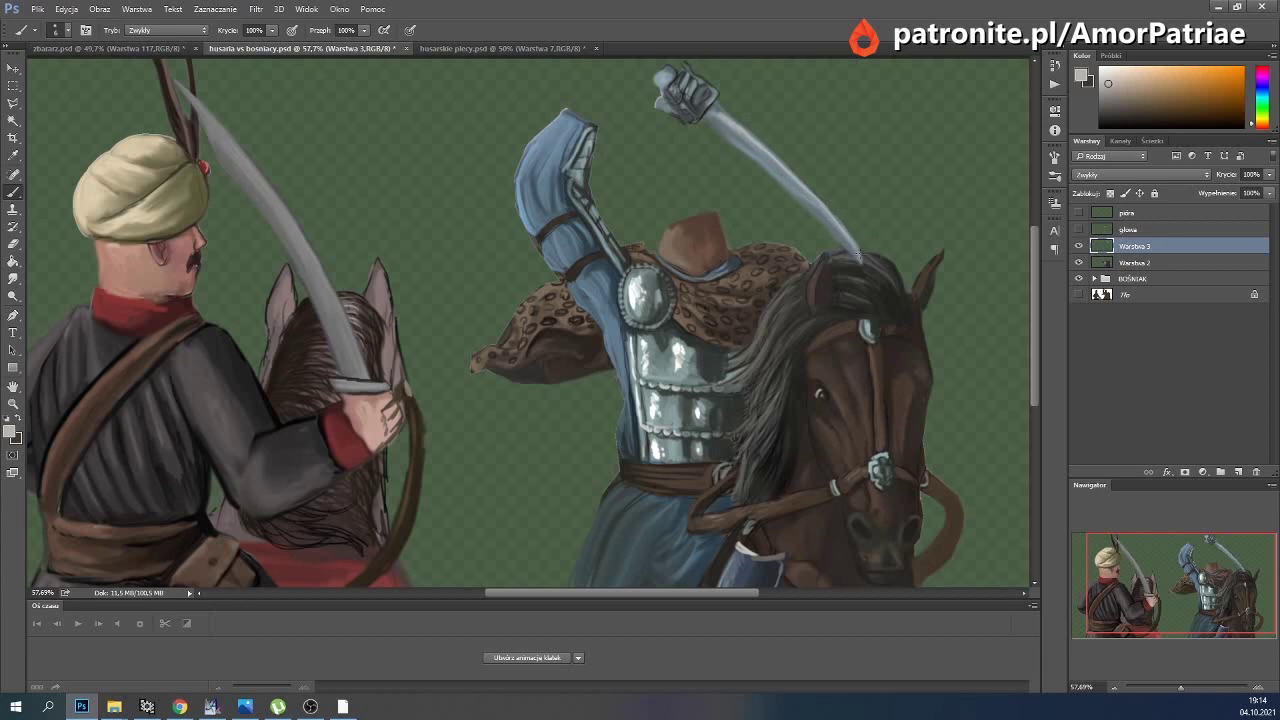
pyautogui.keyDown('alt'); pyautogui.click(702, 120); pyautogui.keyUp('alt')
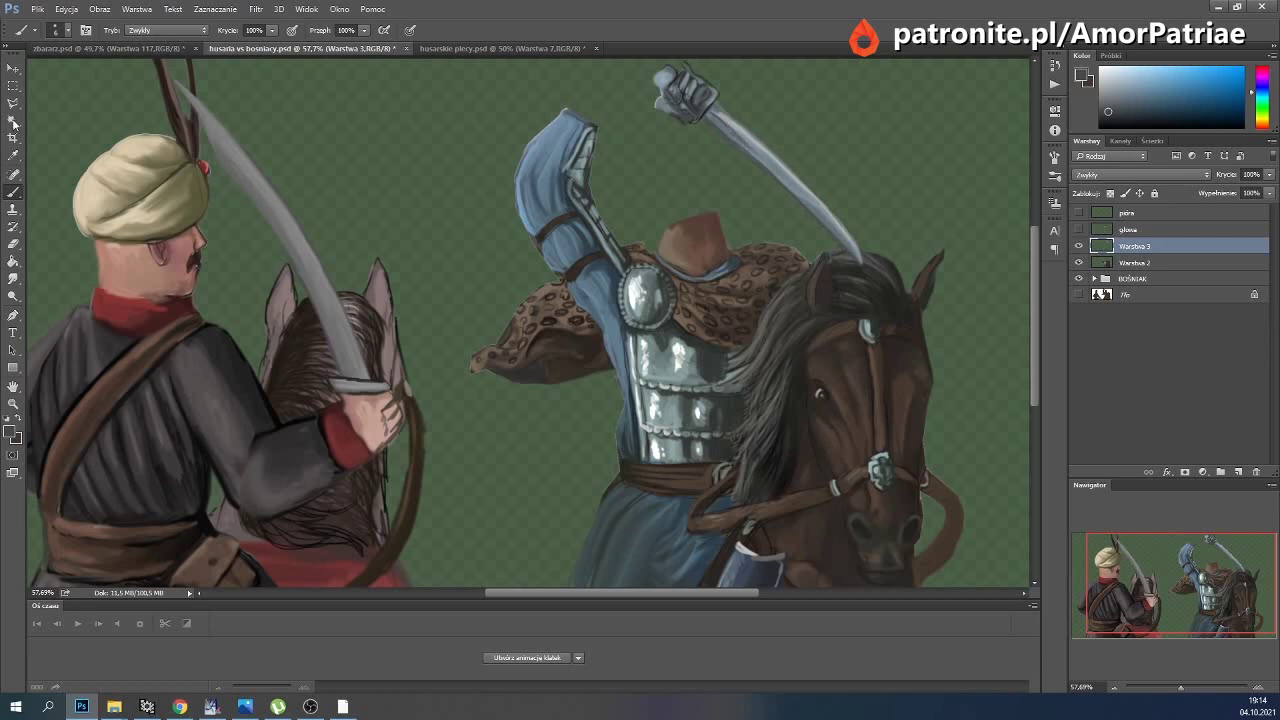
pyautogui.click(13, 68)
# Shift the fist and sabre left, rename the layer szable, and hide it.
pyautogui.moveTo(742, 114); pyautogui.dragTo(648, 116)
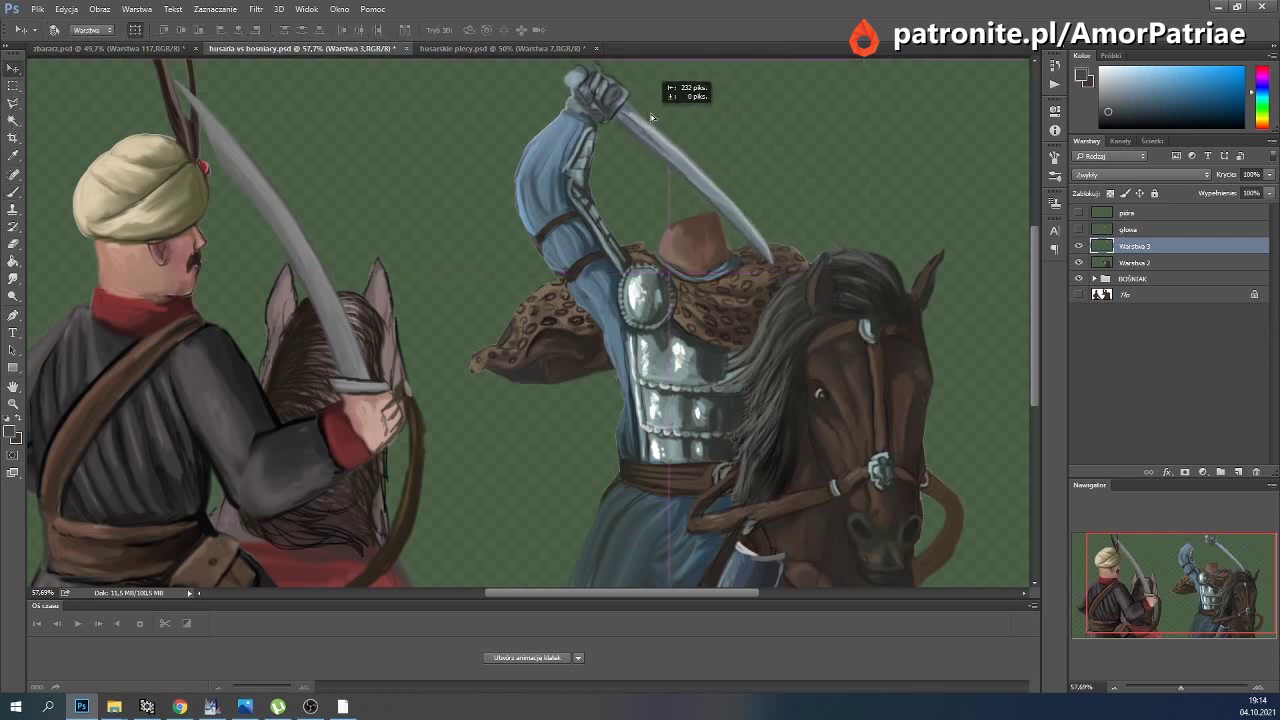
pyautogui.click(1078, 245)
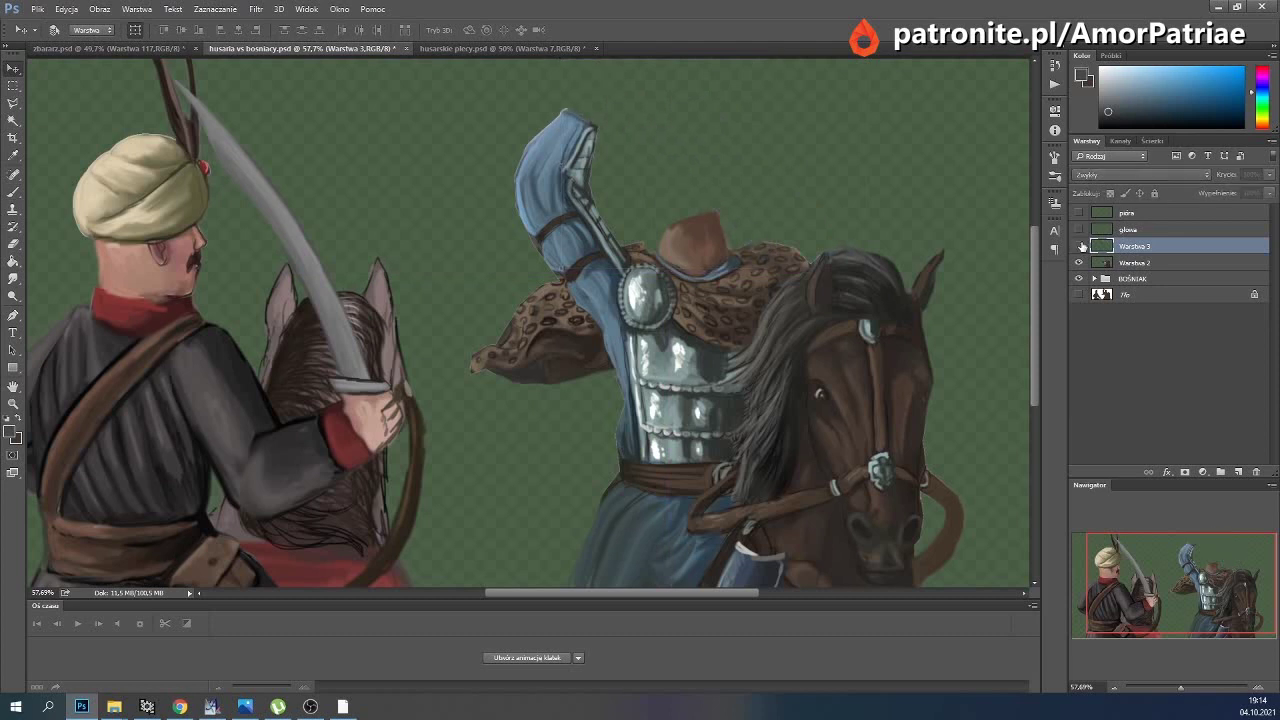
pyautogui.click(1078, 245)
pyautogui.doubleClick(1140, 246)
pyautogui.write('szable')
pyautogui.press('Return')
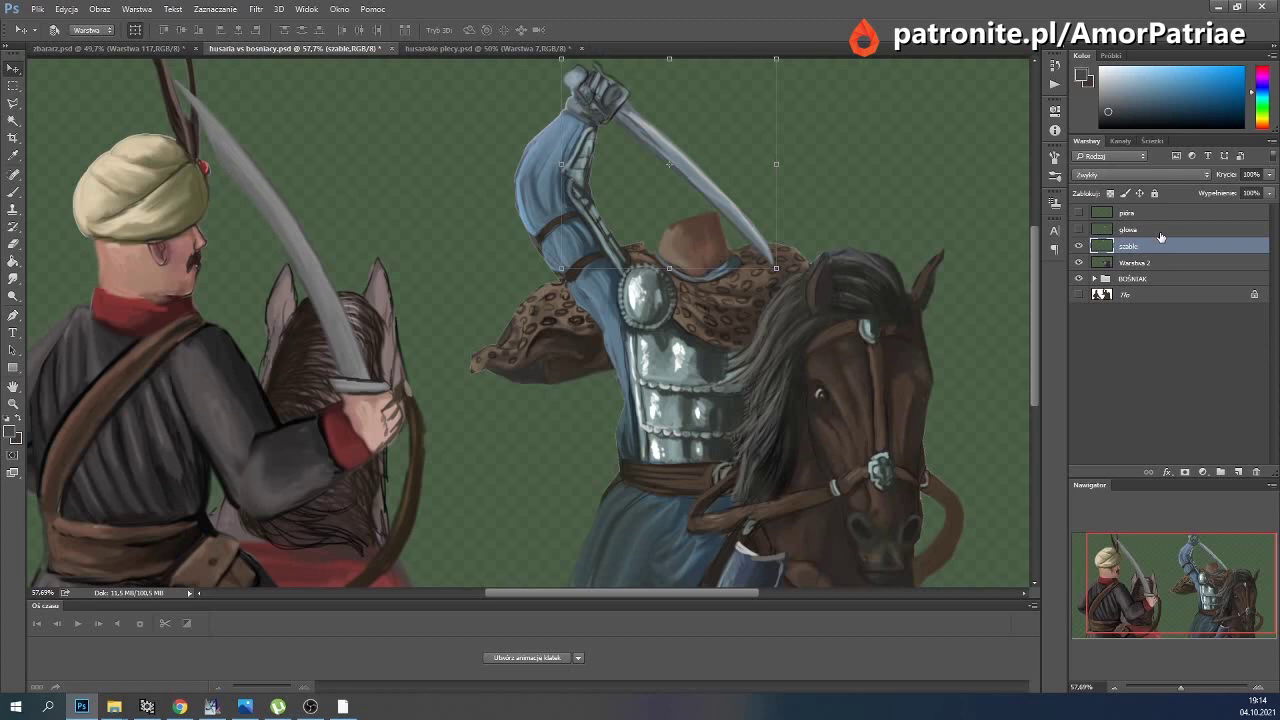
pyautogui.click(1078, 245)
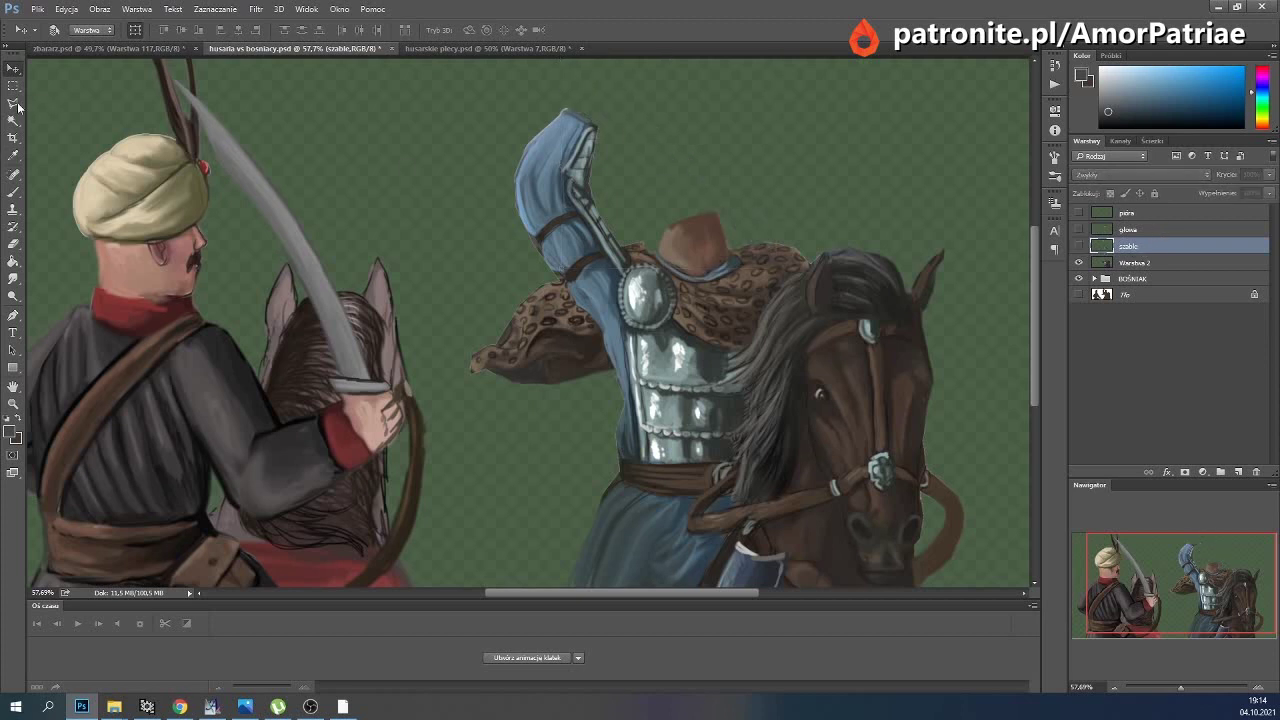
# Select the armoured rider's raised blue sleeve with a polygonal outline.
pyautogui.click(14, 104)
pyautogui.click(626, 101)
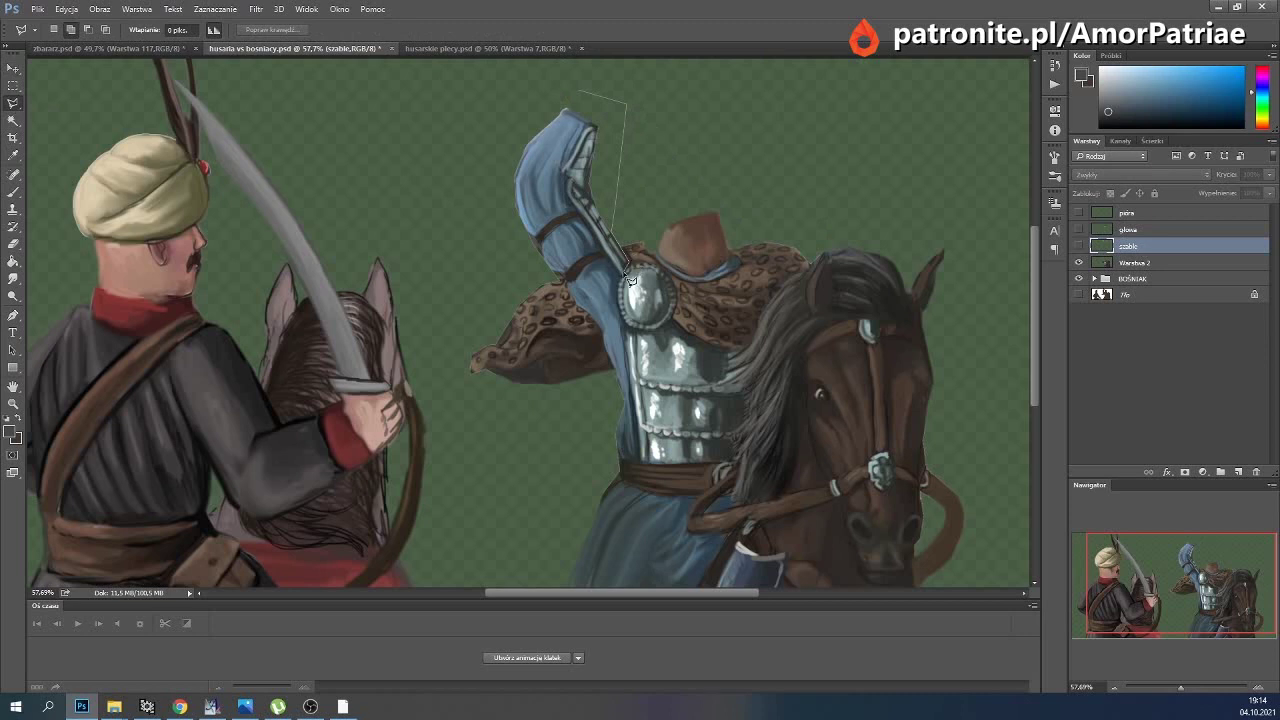
pyautogui.click(601, 332)
pyautogui.click(553, 272)
pyautogui.click(474, 217)
pyautogui.doubleClick(505, 100)
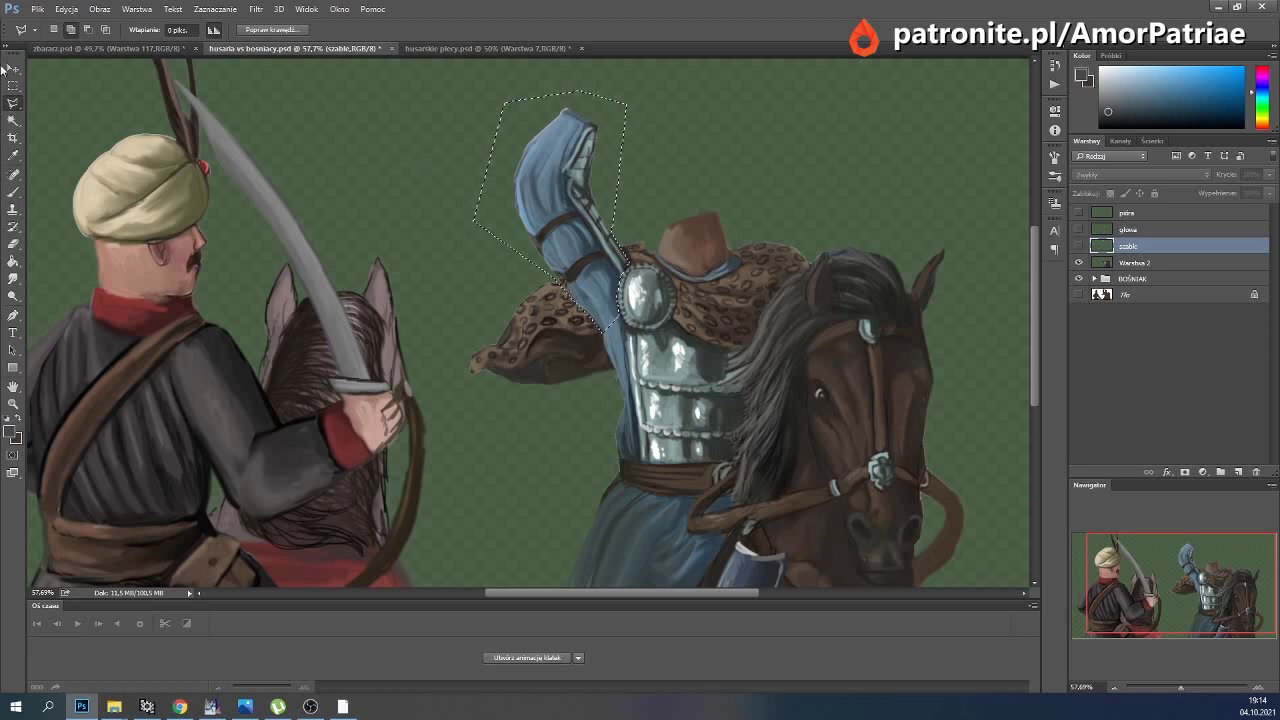
pyautogui.press('v')
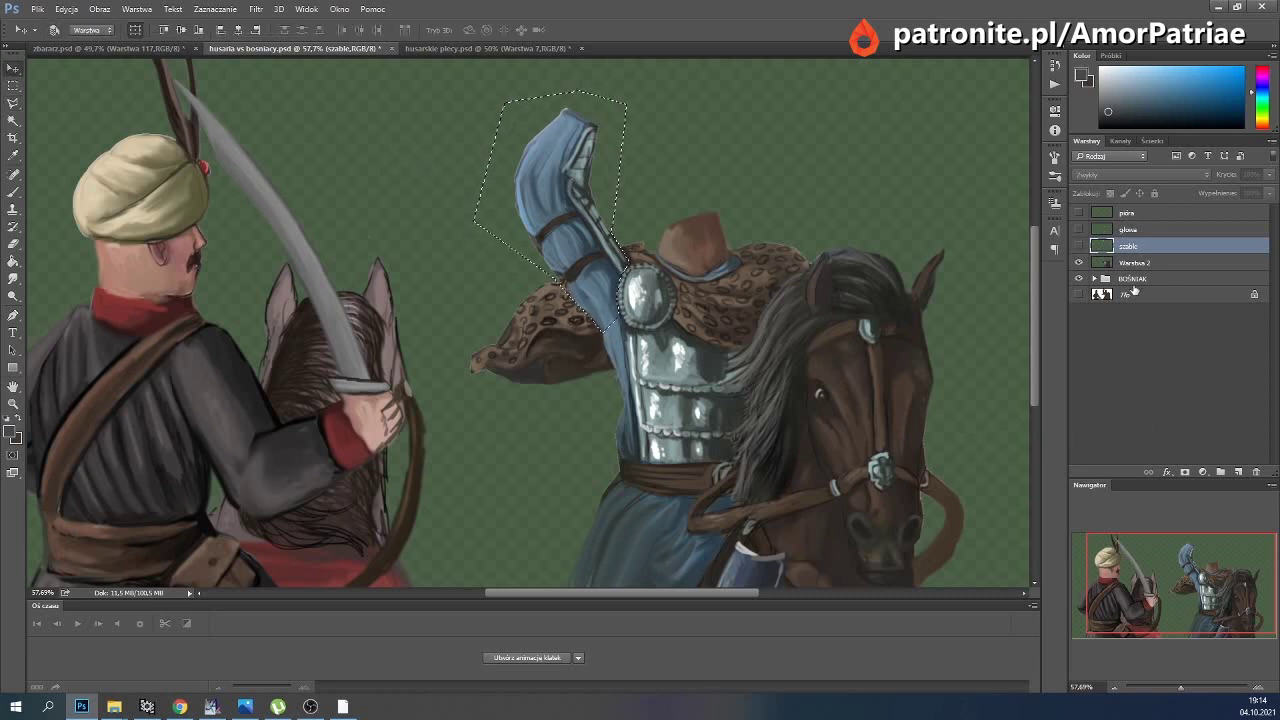
# Cut the raised sleeve from Warstwa 2 onto its own layer, shift it, and smudge the strap.
pyautogui.click(1118, 278)
pyautogui.hotkey('ctrl', 'shift', 'j')
pyautogui.moveTo(760, 305); pyautogui.dragTo(765, 307)
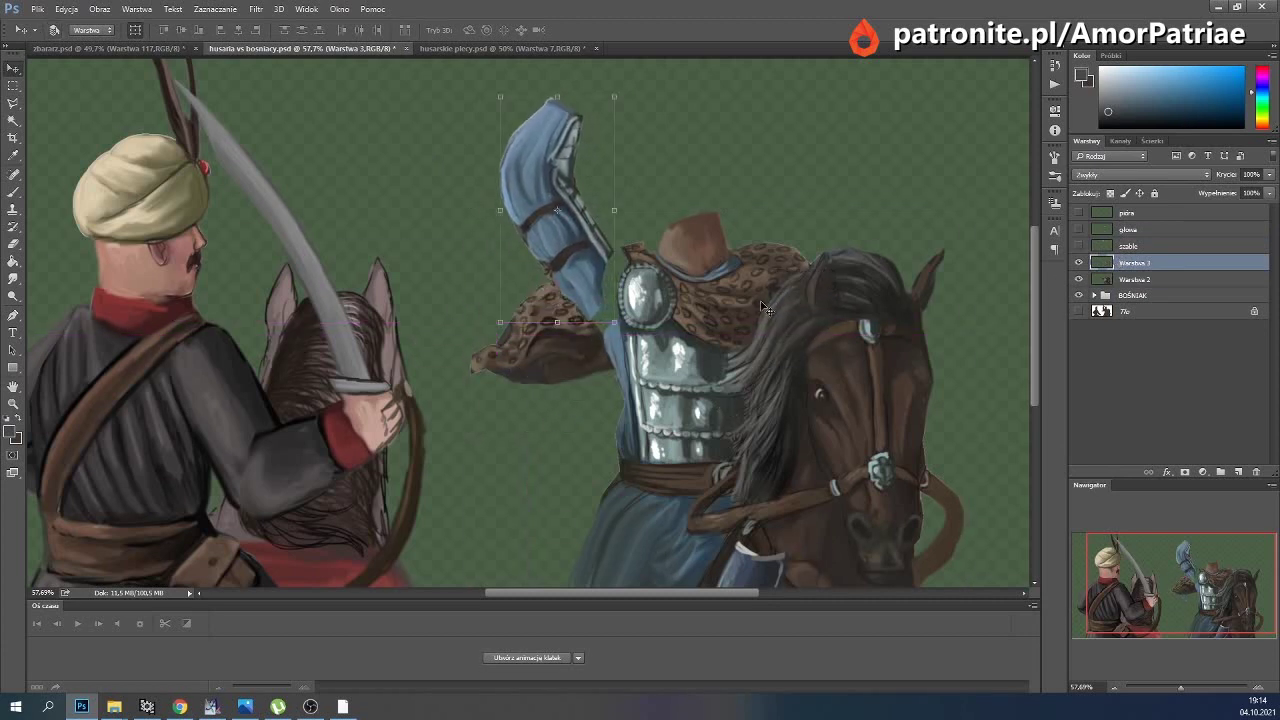
pyautogui.click(13, 278)
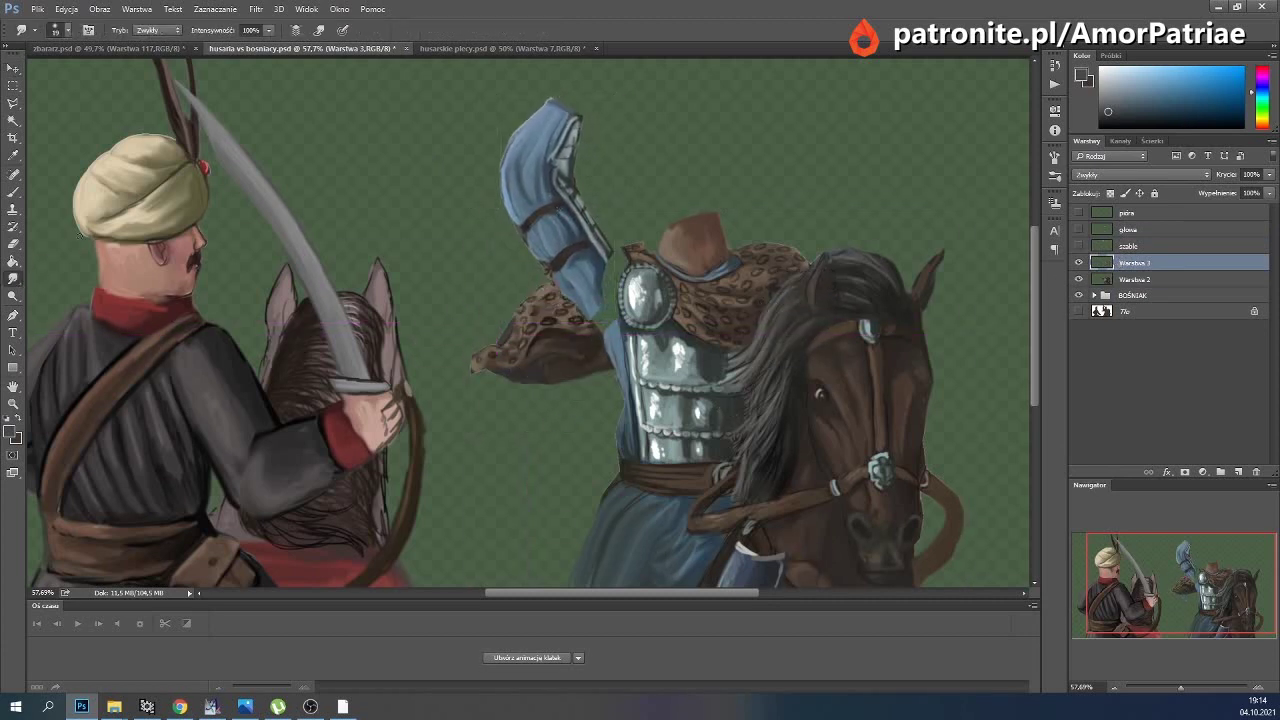
pyautogui.moveTo(603, 244)
pyautogui.mouseDown()
pyautogui.moveTo(621, 266)
pyautogui.moveTo(587, 313)
pyautogui.mouseUp()
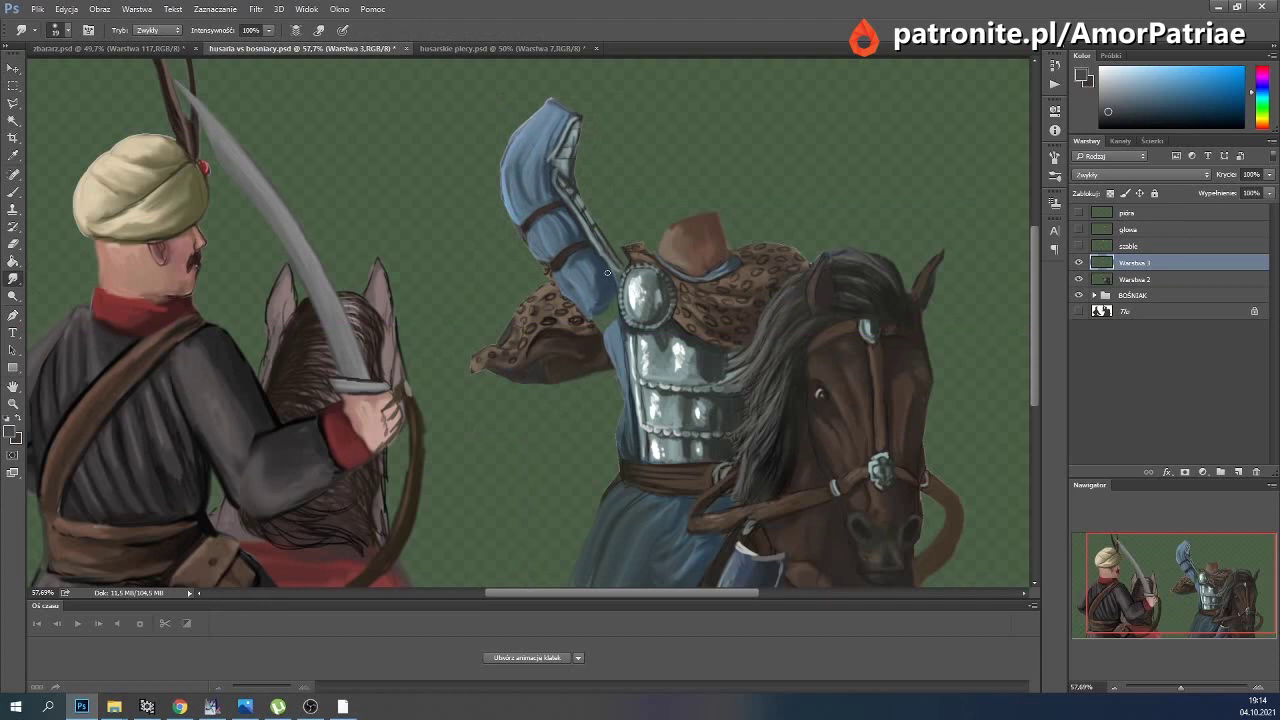
pyautogui.moveTo(599, 310); pyautogui.dragTo(595, 283)
# Undo the smudges, enlarge the arm slightly and move its layer beneath Warstwa 2.
pyautogui.click(13, 67)
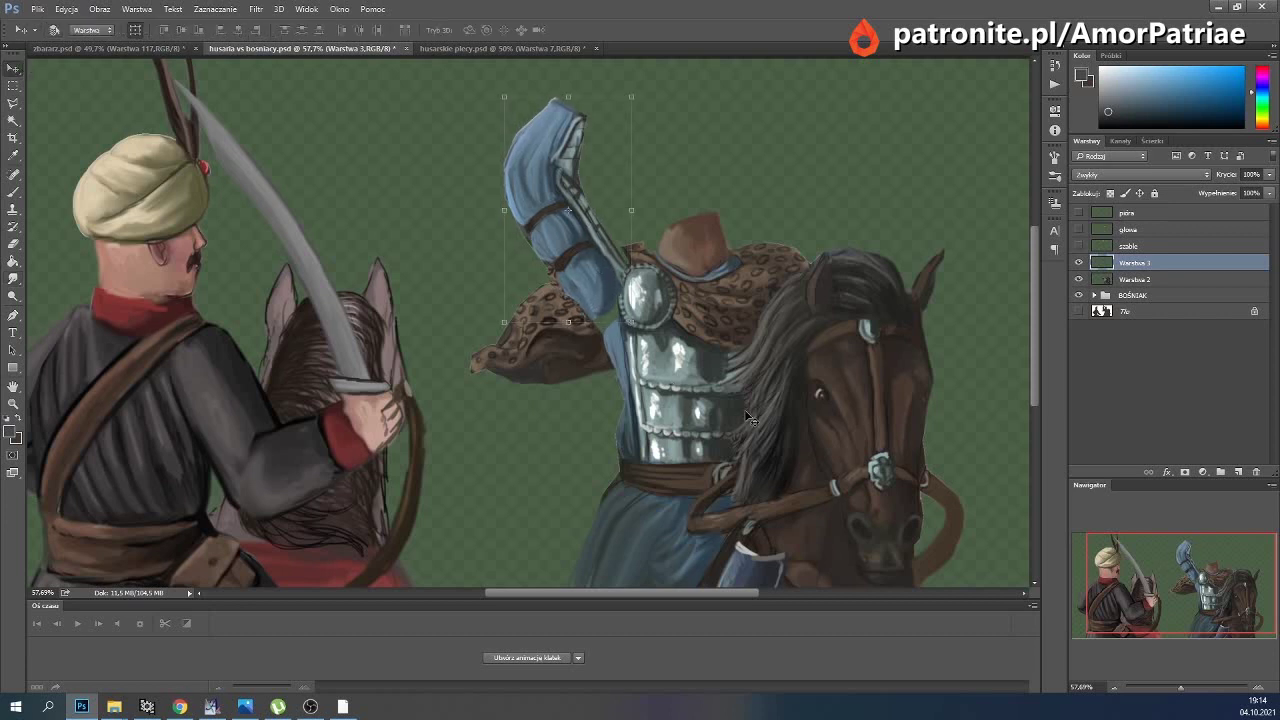
pyautogui.hotkey('ctrl', 'z')
pyautogui.hotkey('ctrl', 'z')
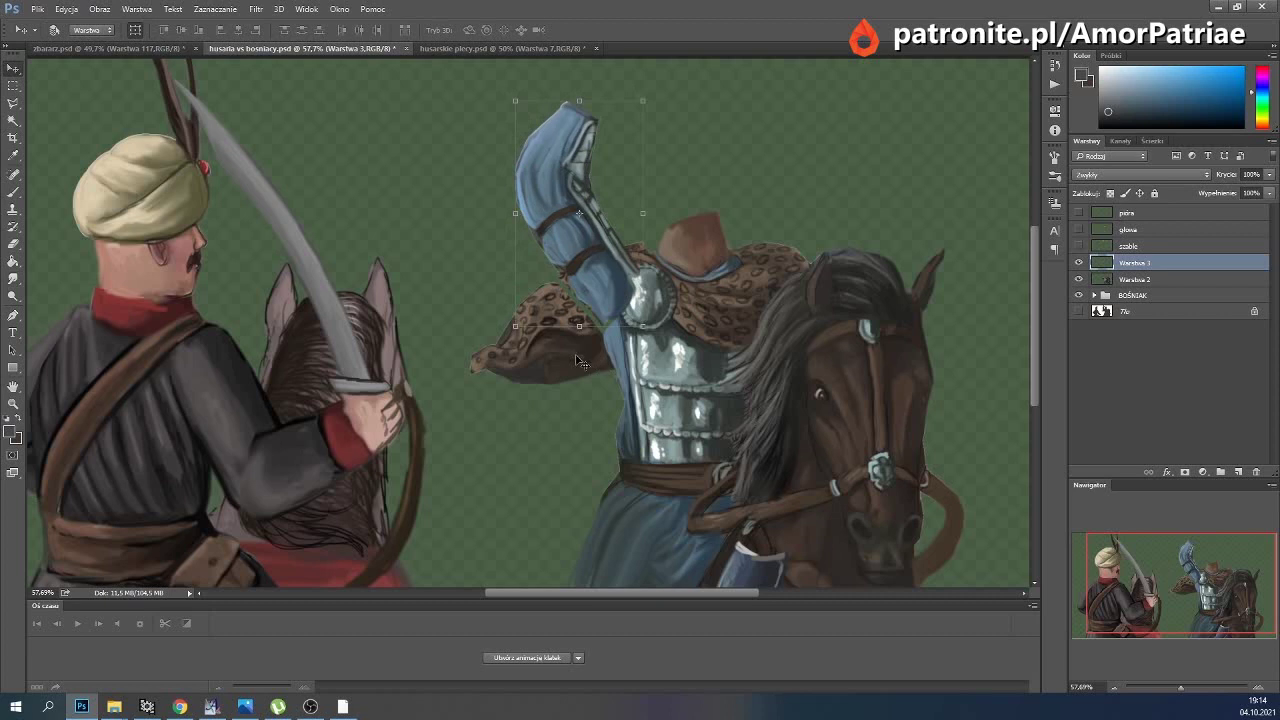
pyautogui.click(643, 327)
pyautogui.moveTo(643, 327); pyautogui.dragTo(646, 331)
pyautogui.moveTo(1135, 263); pyautogui.dragTo(1141, 287)
pyautogui.hotkey('ctrl', 'z')
pyautogui.hotkey('ctrl', 'z')
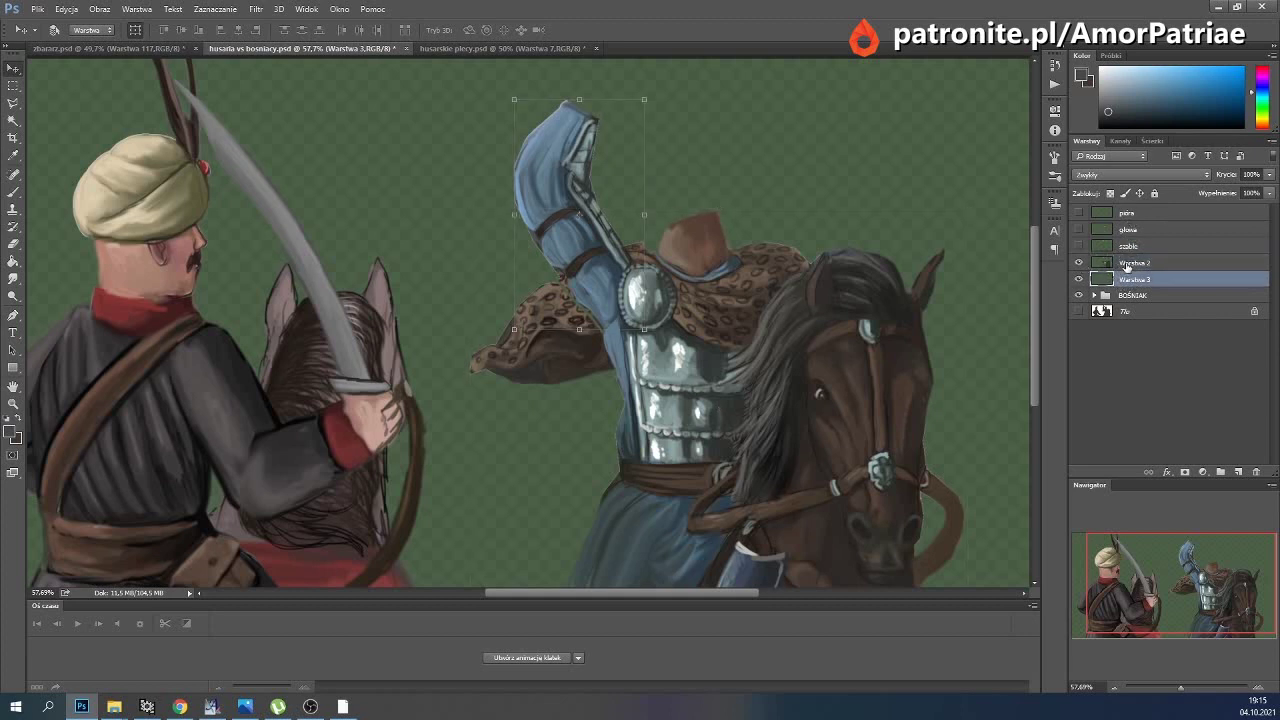
# Toggle the arm, sabre, head and feathers layers to compare the separated arm.
pyautogui.keyDown('alt'); pyautogui.click(1078, 262); pyautogui.keyUp('alt')
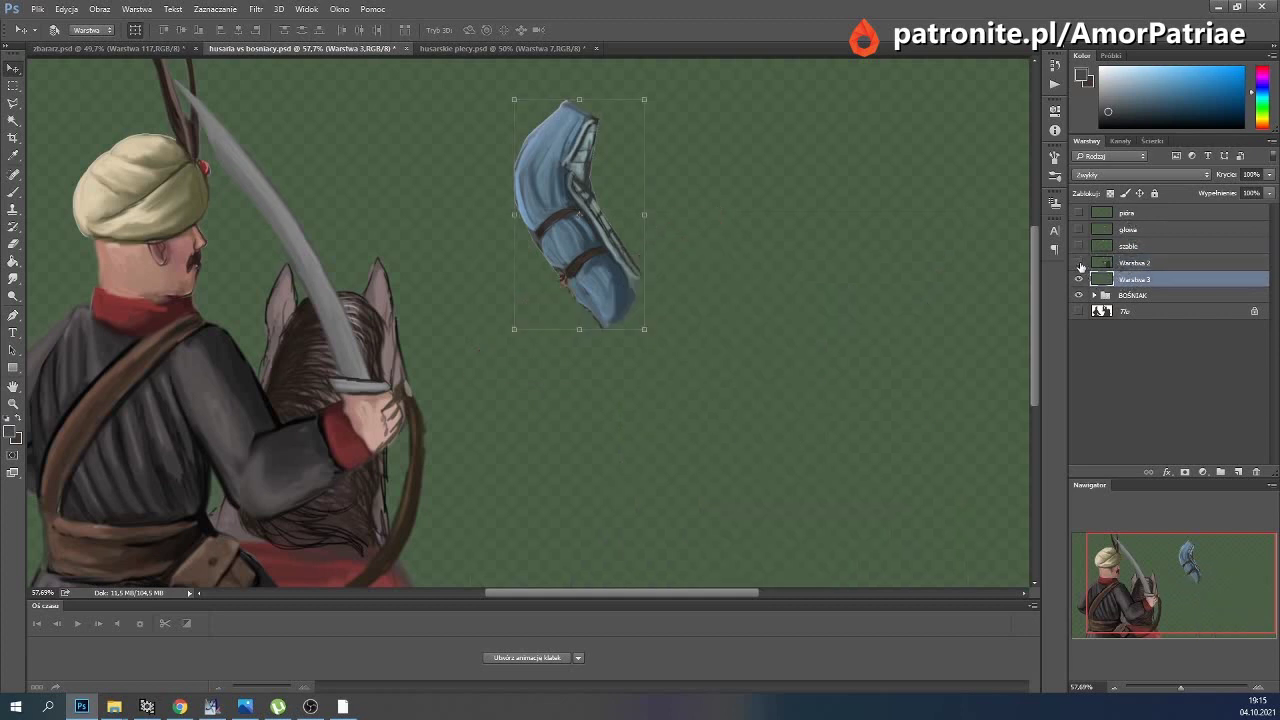
pyautogui.click(1078, 279)
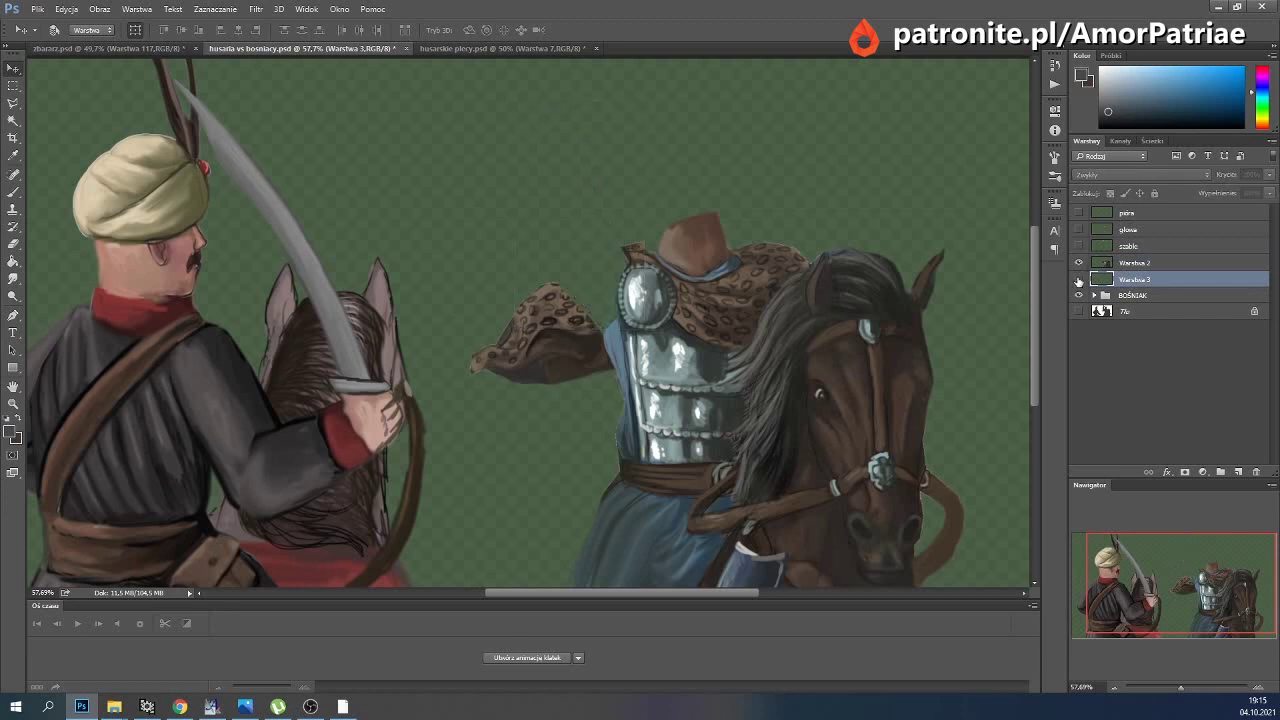
pyautogui.click(1078, 246)
pyautogui.click(1078, 213)
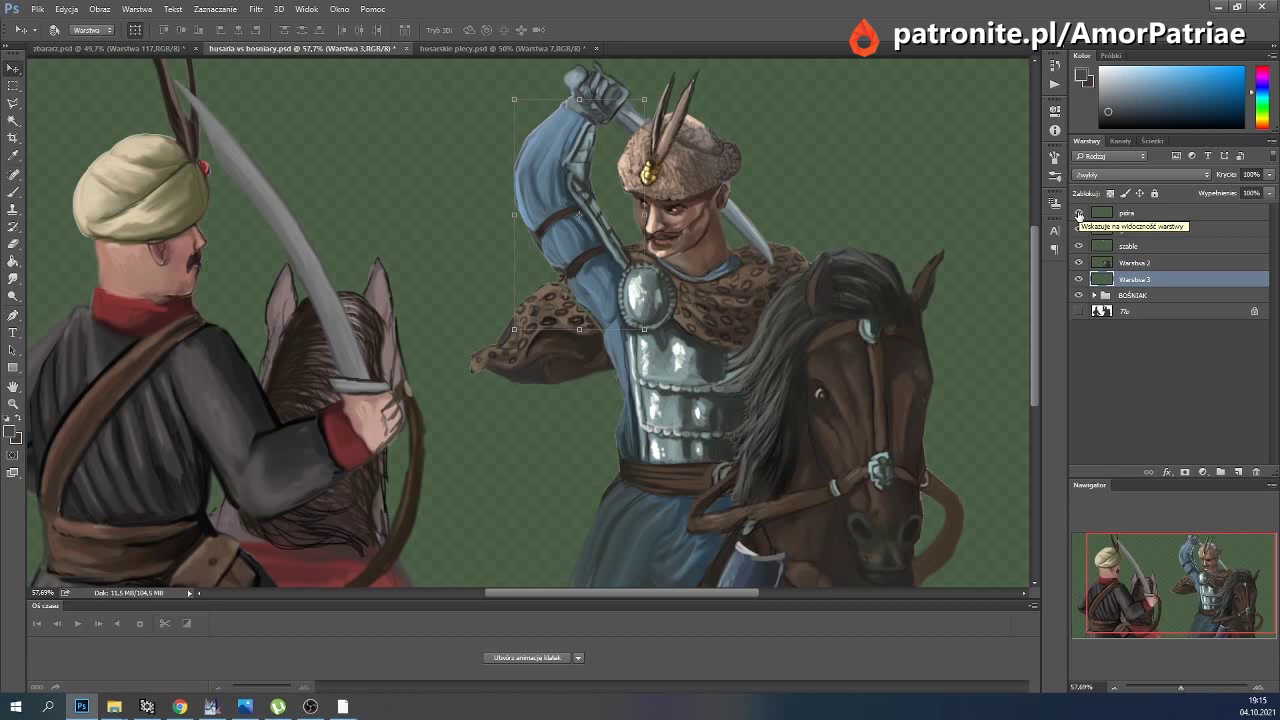
pyautogui.click(1078, 213)
pyautogui.click(1078, 246)
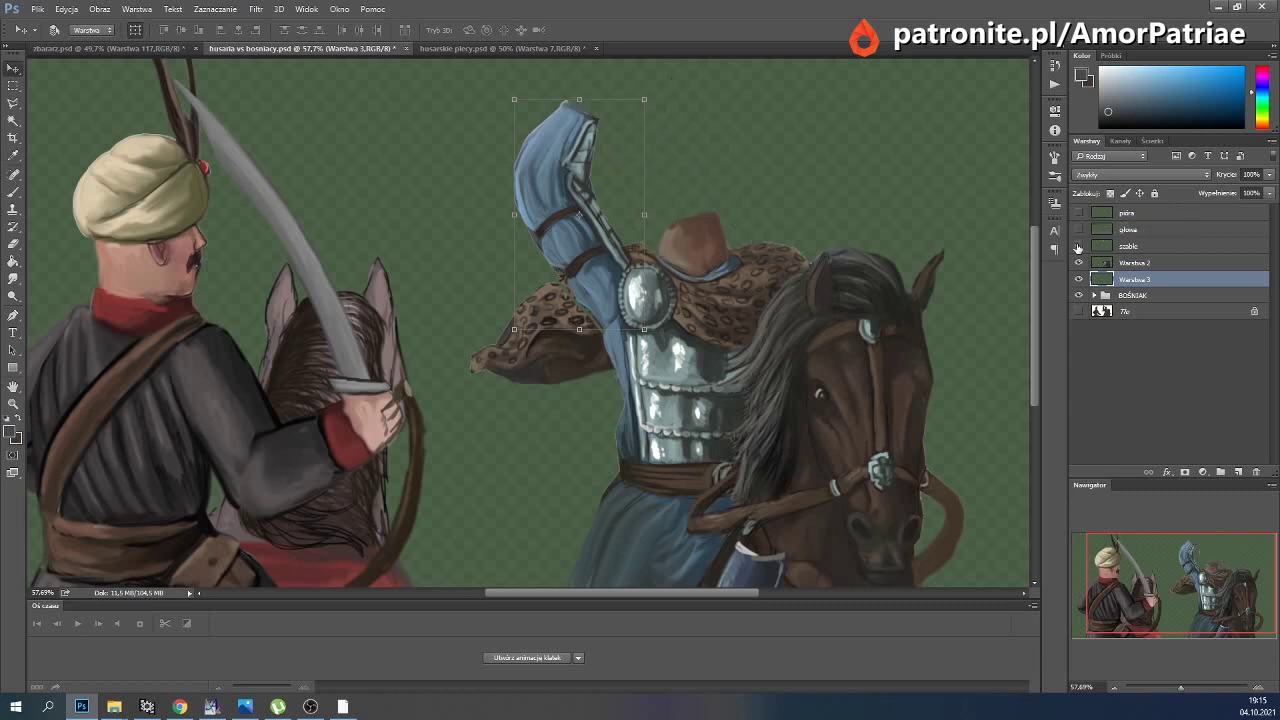
pyautogui.click(1078, 246)
pyautogui.click(1078, 279)
# Rename the arm layer 'ramie', then hide the feathers, head, sabre and arm layers.
pyautogui.doubleClick(1135, 280)
pyautogui.write('ie')
pyautogui.press('Return')
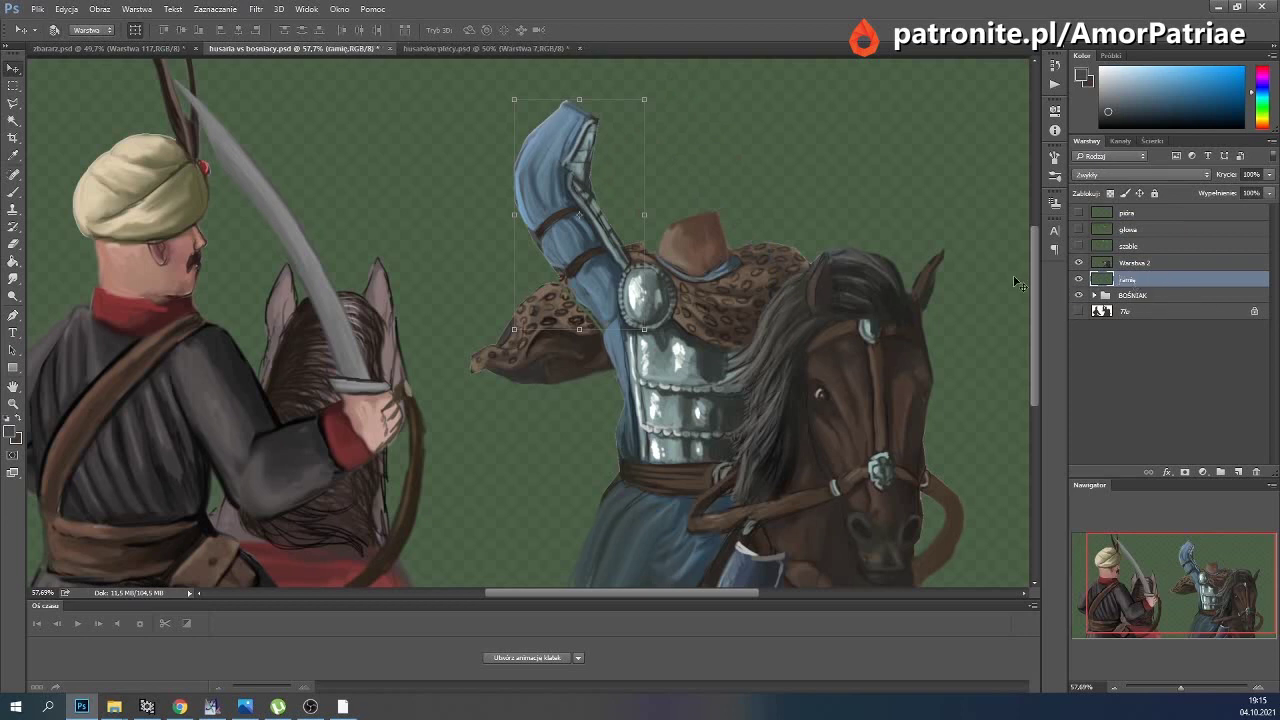
pyautogui.click(1078, 245)
pyautogui.click(1078, 229)
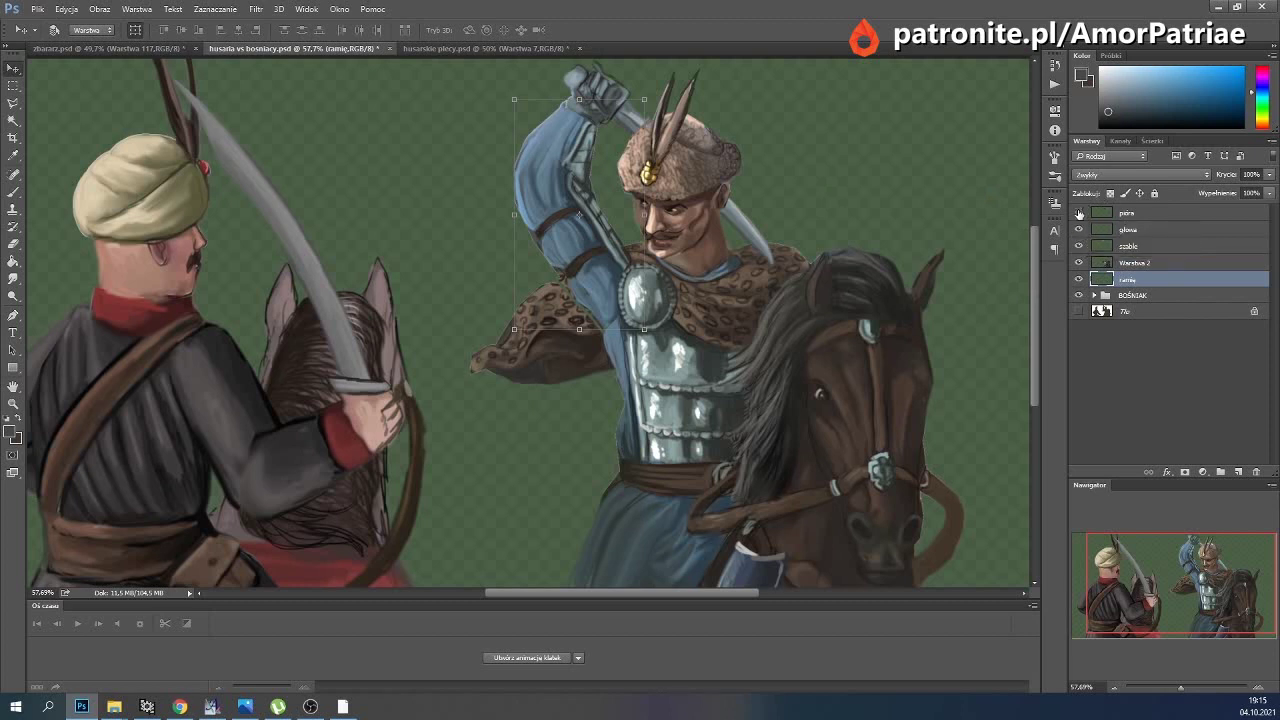
pyautogui.click(1078, 212)
pyautogui.click(1078, 229)
pyautogui.click(1078, 262)
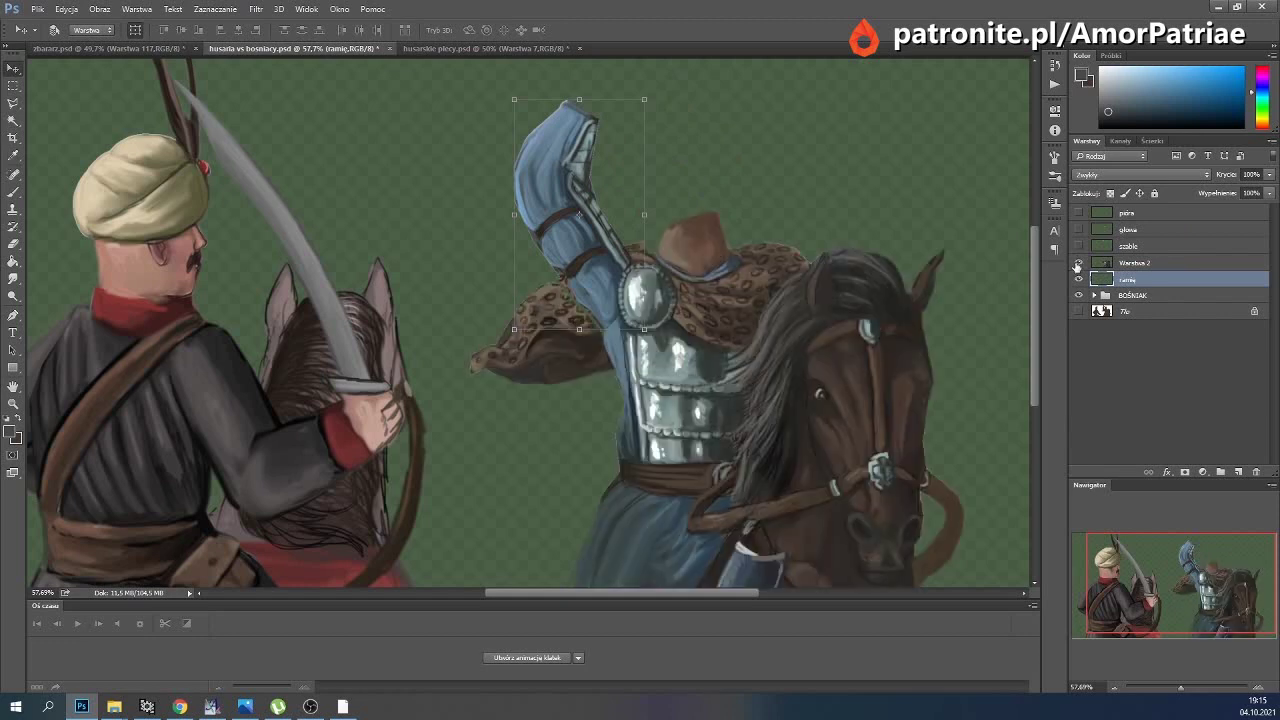
pyautogui.click(1078, 279)
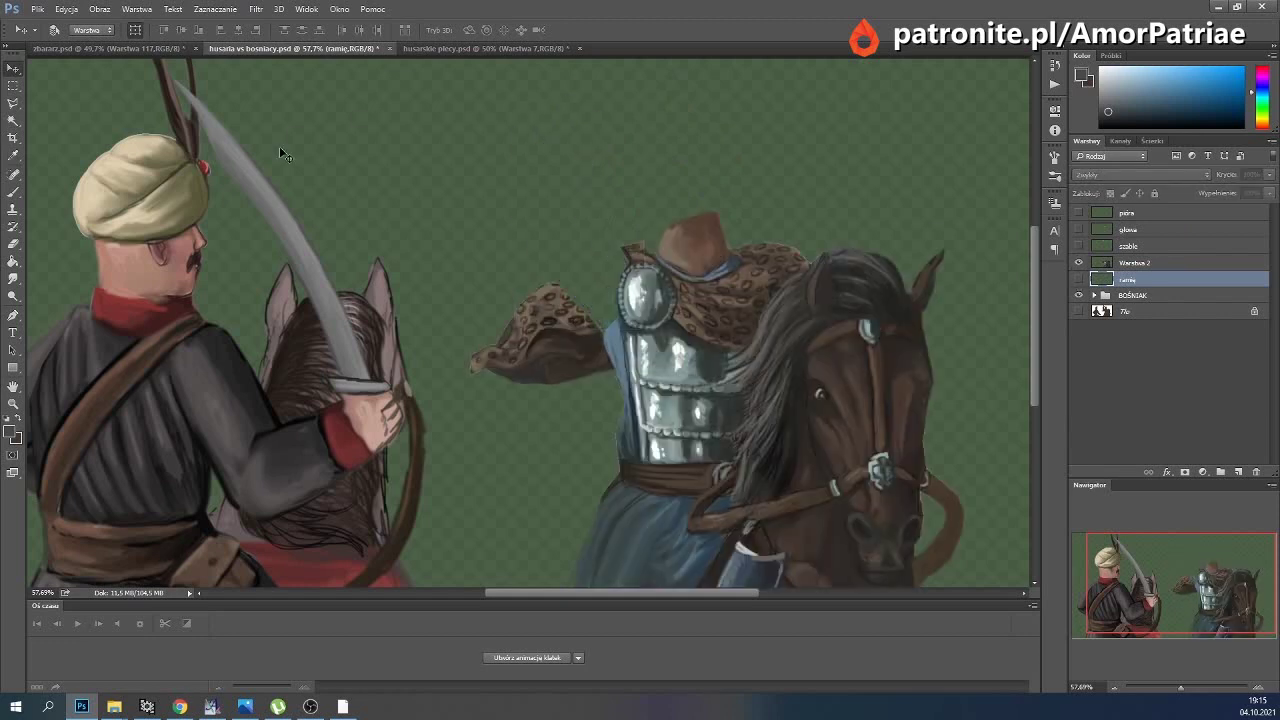
# Smudge a fur strand out from the shoulder on Warstwa 2 and reset the colour to black.
pyautogui.click(10, 279)
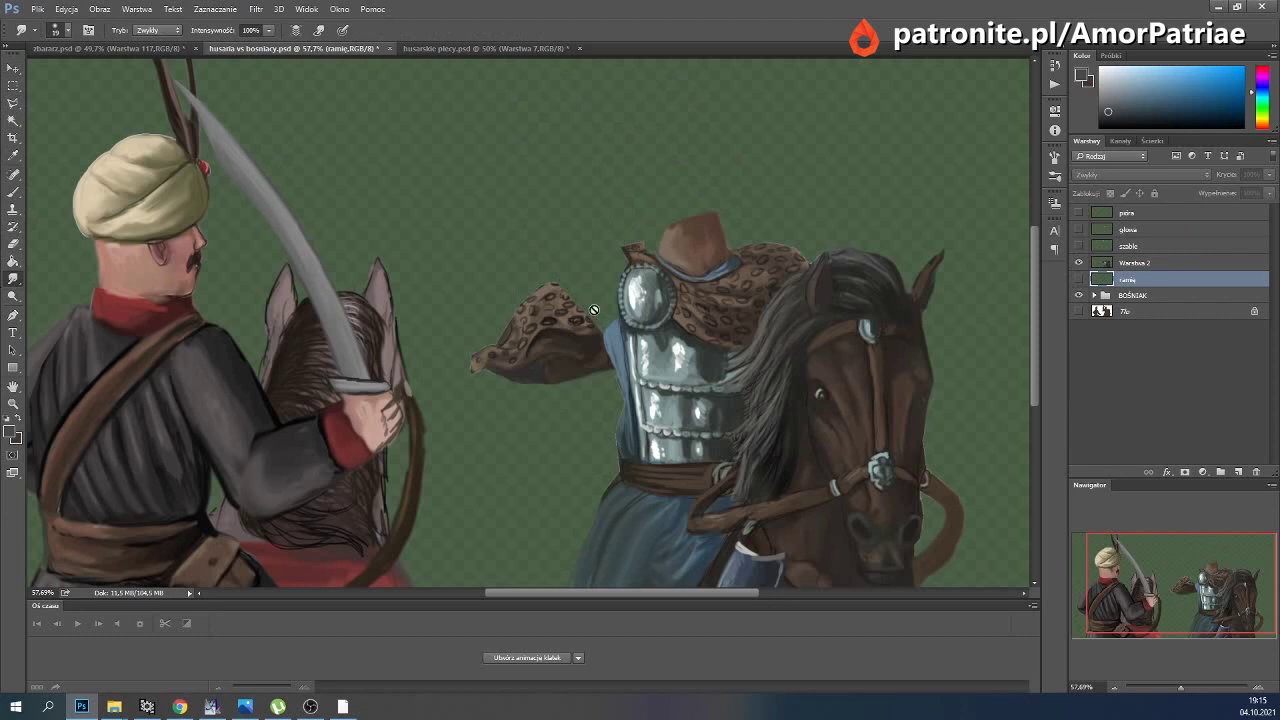
pyautogui.click(1121, 263)
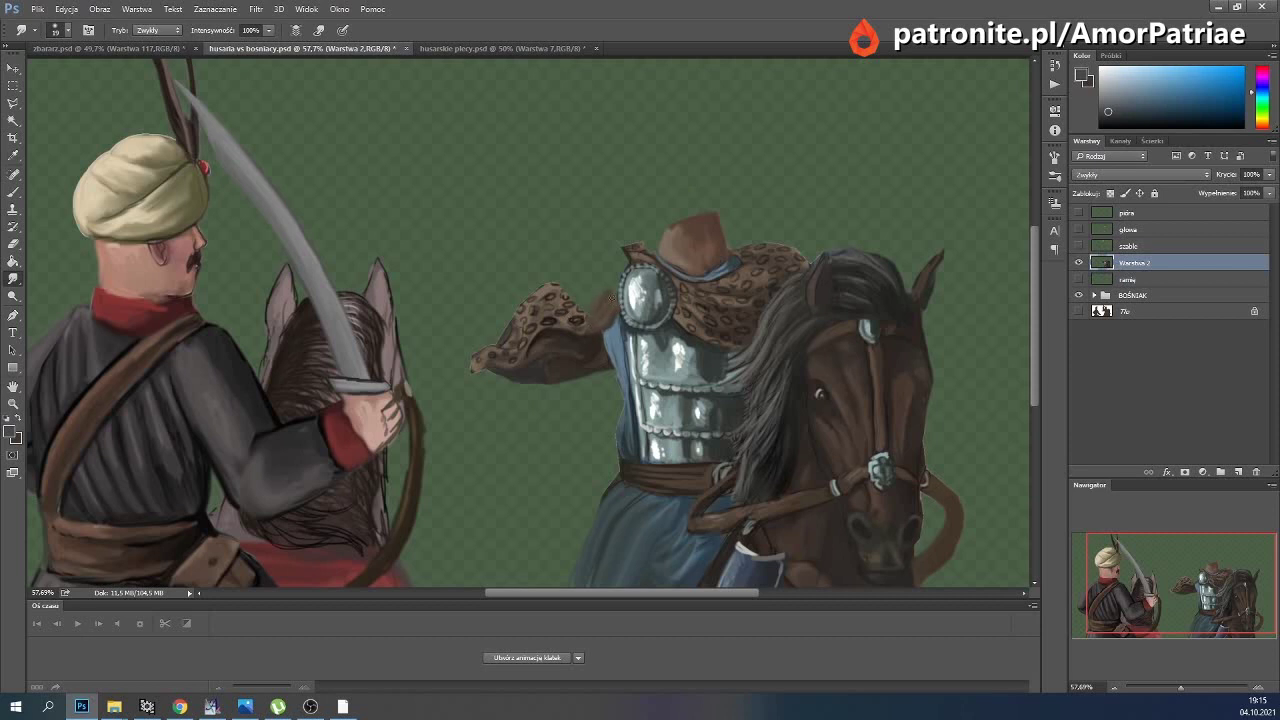
pyautogui.moveTo(636, 246)
pyautogui.mouseDown()
pyautogui.moveTo(578, 268)
pyautogui.moveTo(590, 262)
pyautogui.moveTo(587, 308)
pyautogui.moveTo(598, 263)
pyautogui.mouseUp()
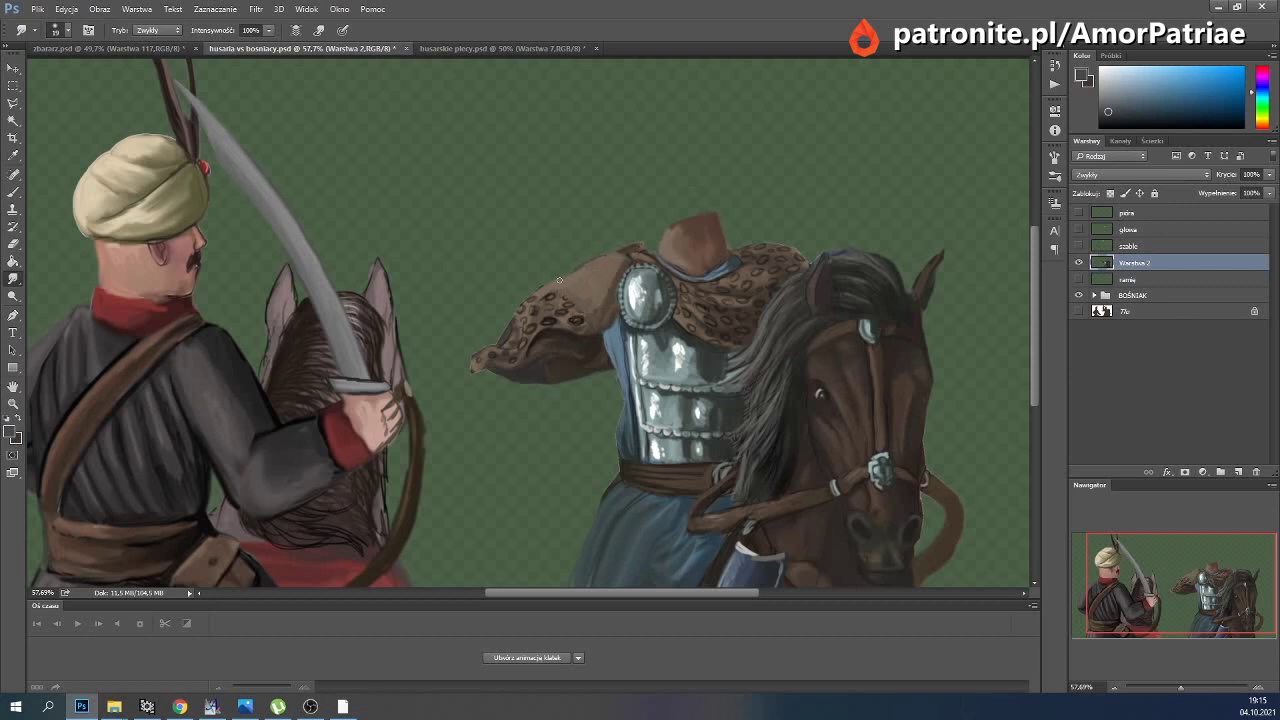
pyautogui.click(13, 192)
pyautogui.press('d')
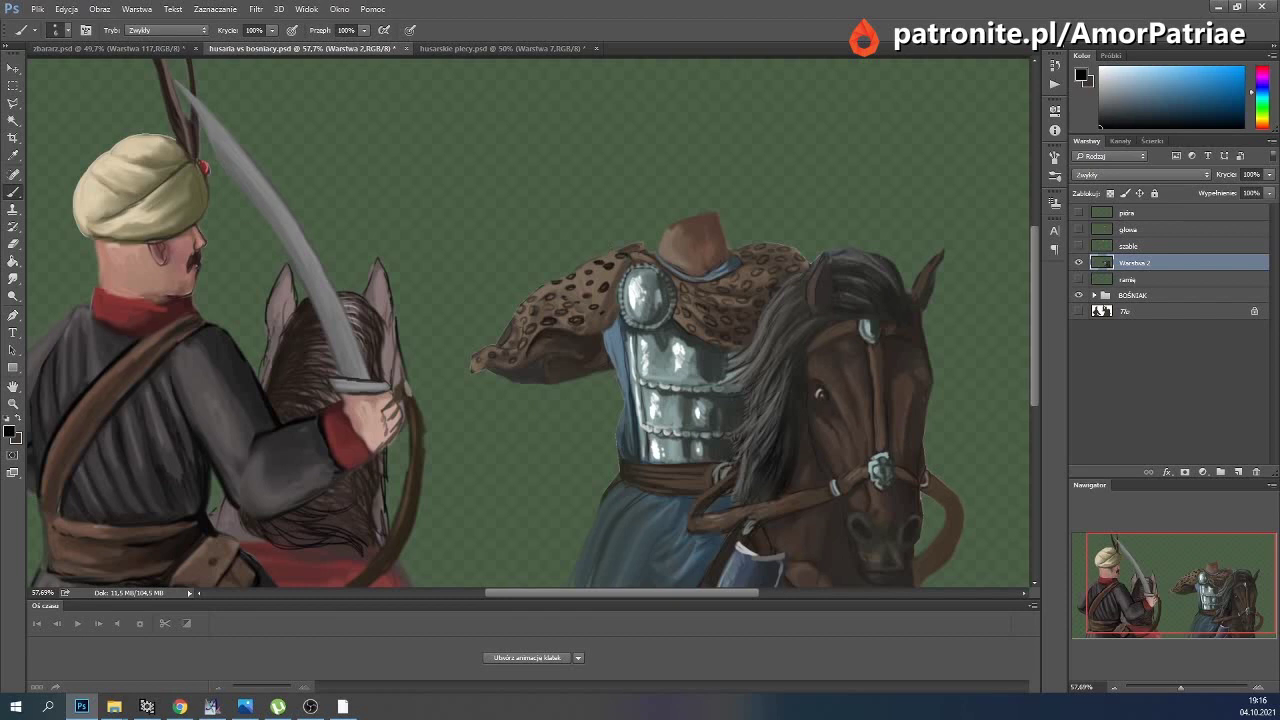
pyautogui.click(13, 103)
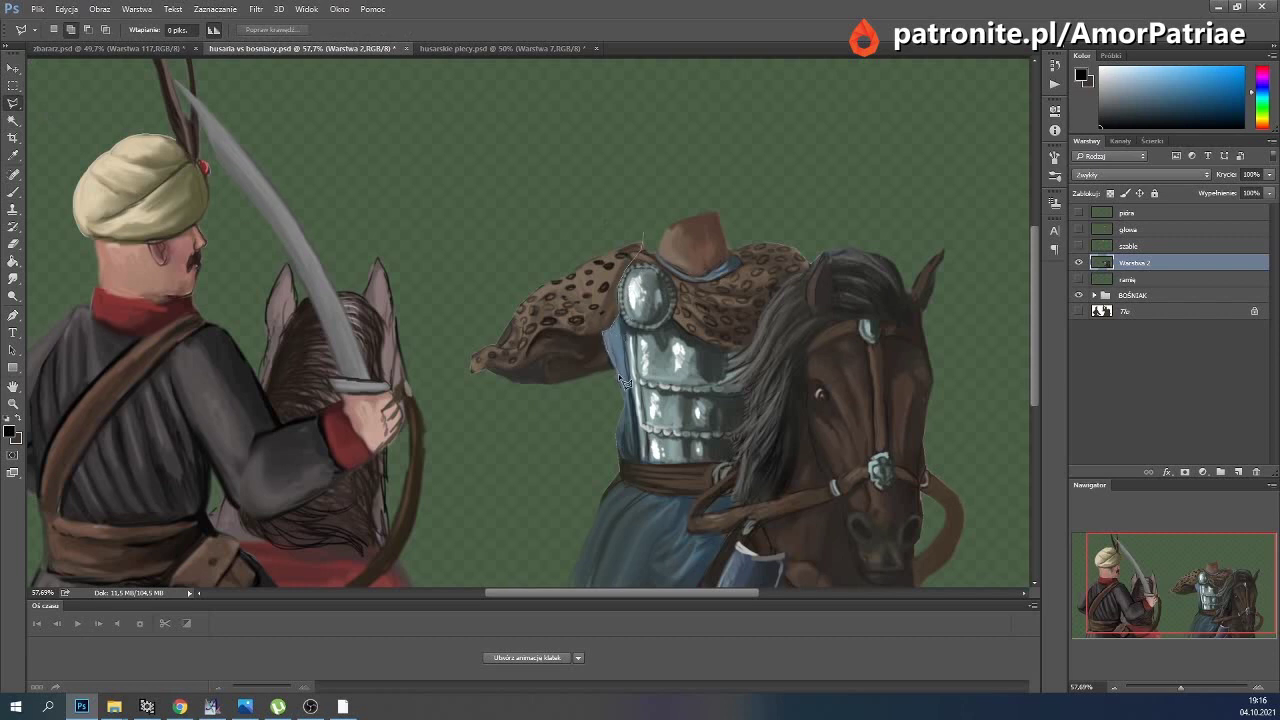
# Select the shoulder fur with a polygonal outline, cut it and paste it as a new layer.
pyautogui.click(538, 405)
pyautogui.click(446, 390)
pyautogui.click(456, 302)
pyautogui.click(628, 223)
pyautogui.press('v')
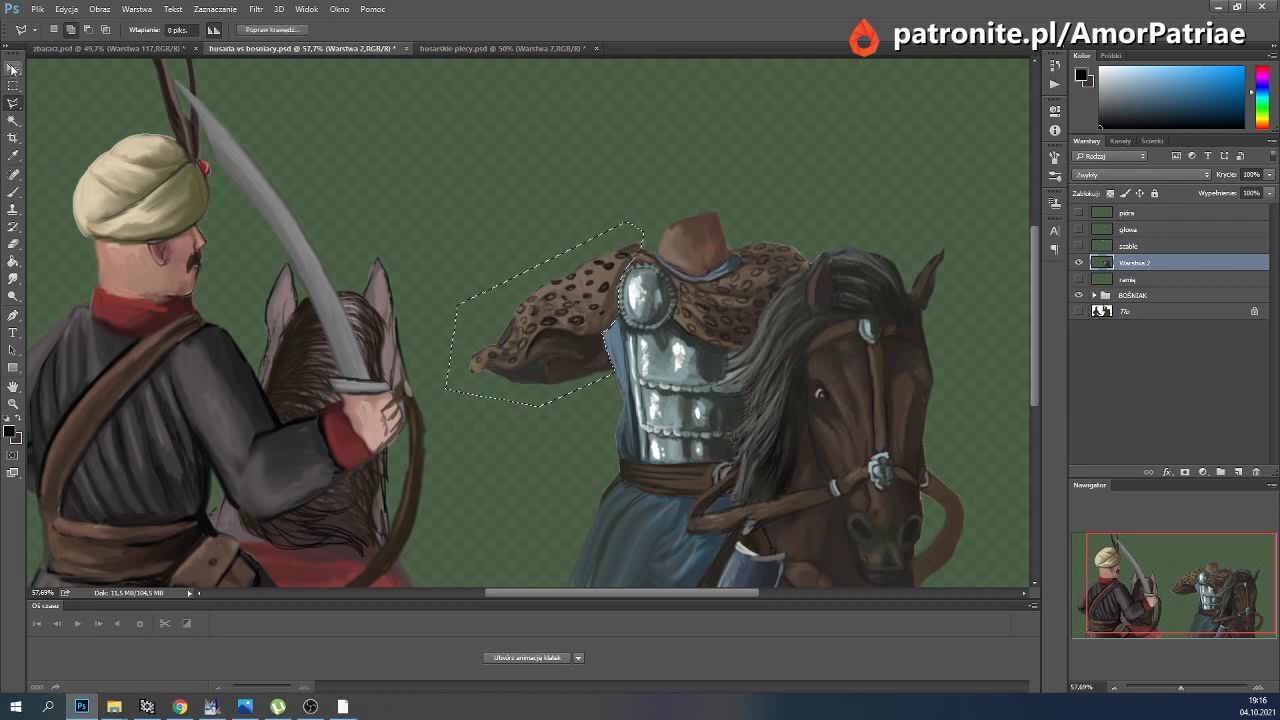
pyautogui.hotkey('ctrl', 'x')
pyautogui.hotkey('ctrl', 'v')
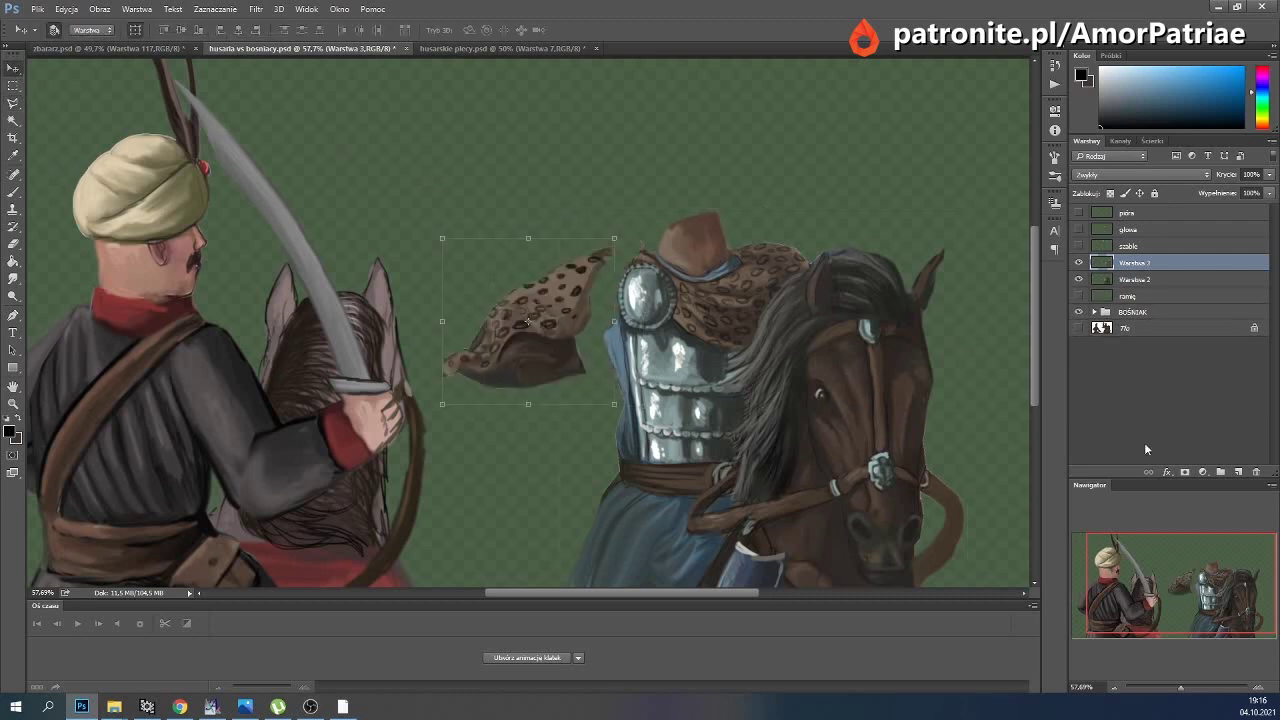
# Move the pasted fur onto the armour's shoulder, nudge it and widen it slightly.
pyautogui.click(15, 107)
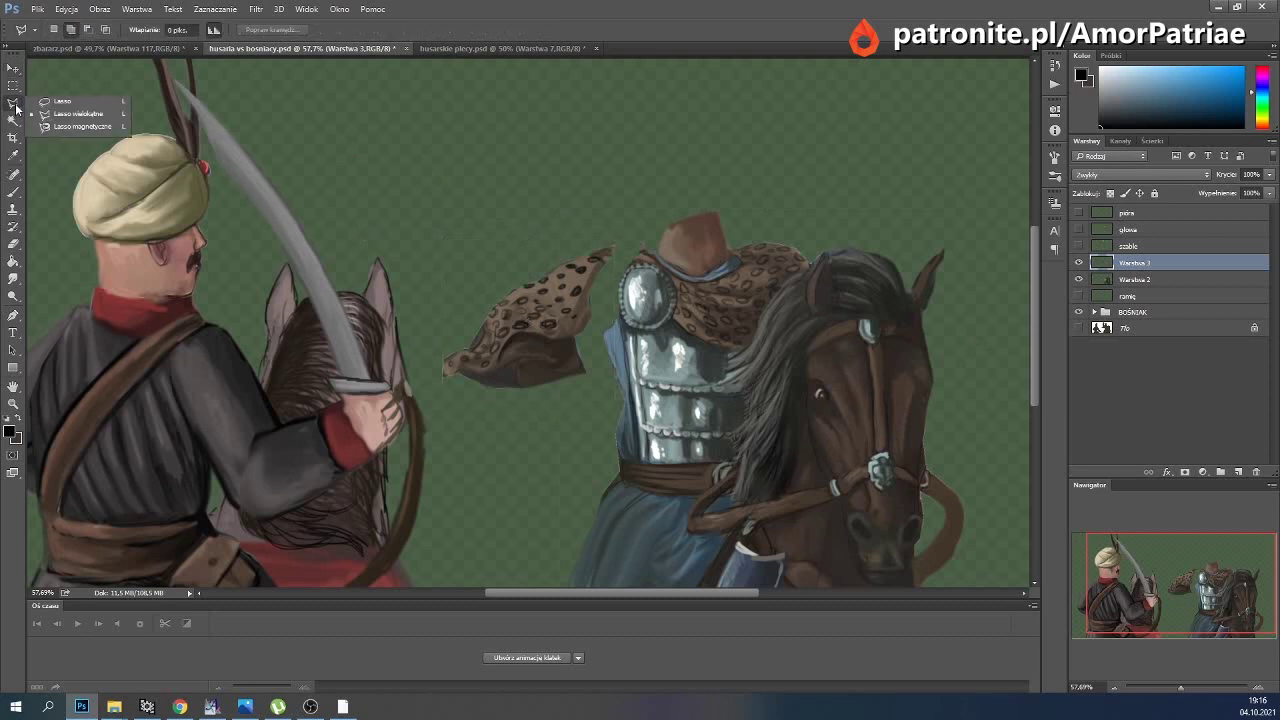
pyautogui.click(13, 68)
pyautogui.moveTo(550, 318); pyautogui.dragTo(578, 315)
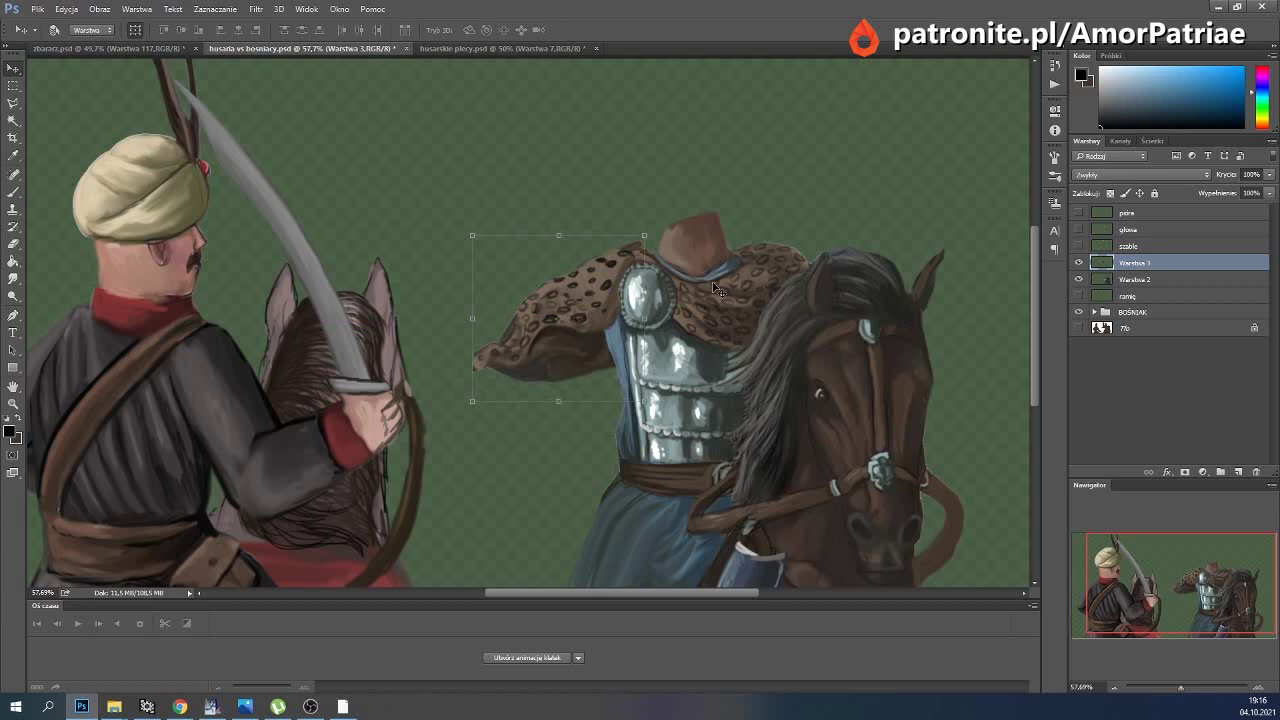
pyautogui.press('Left')
pyautogui.press('Down')
pyautogui.press('Down')
pyautogui.press('Left')
pyautogui.press('Left')
pyautogui.press('Down')
pyautogui.moveTo(641, 318); pyautogui.dragTo(648, 318)
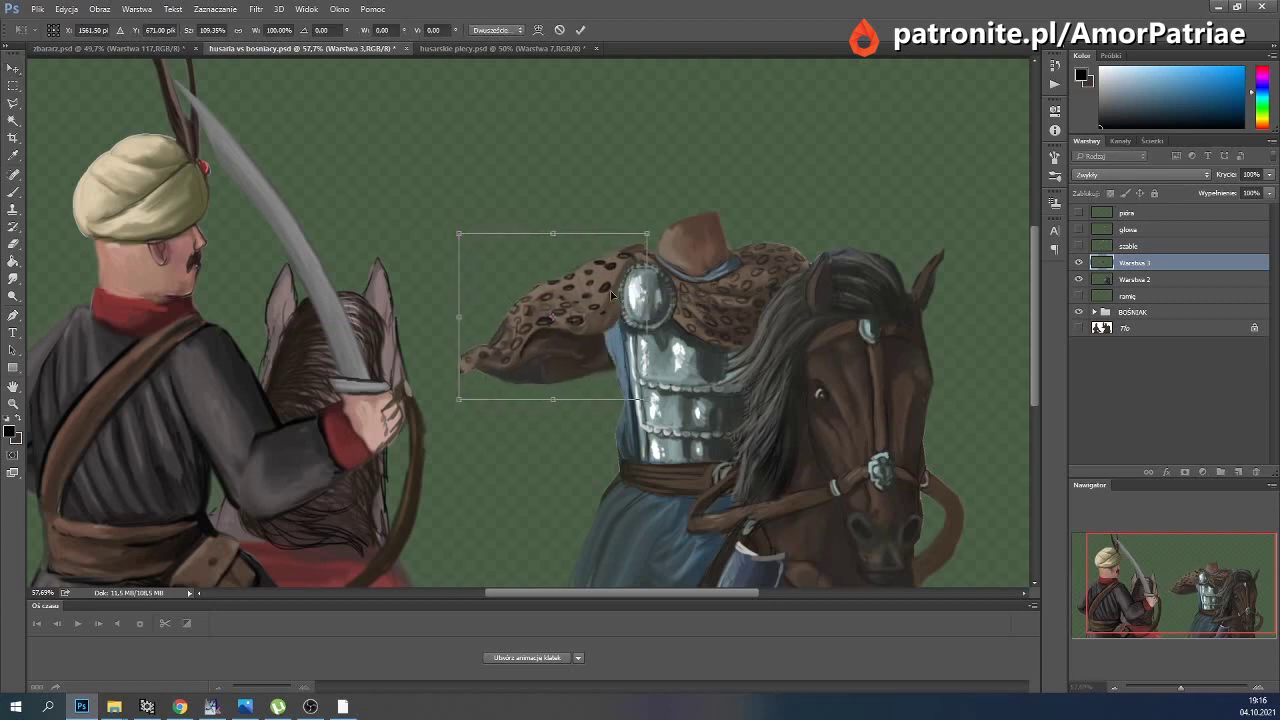
pyautogui.click(580, 29)
# Place the fur layer below the arm layer and name it 'skóra'.
pyautogui.moveTo(1134, 262); pyautogui.dragTo(1090, 300)
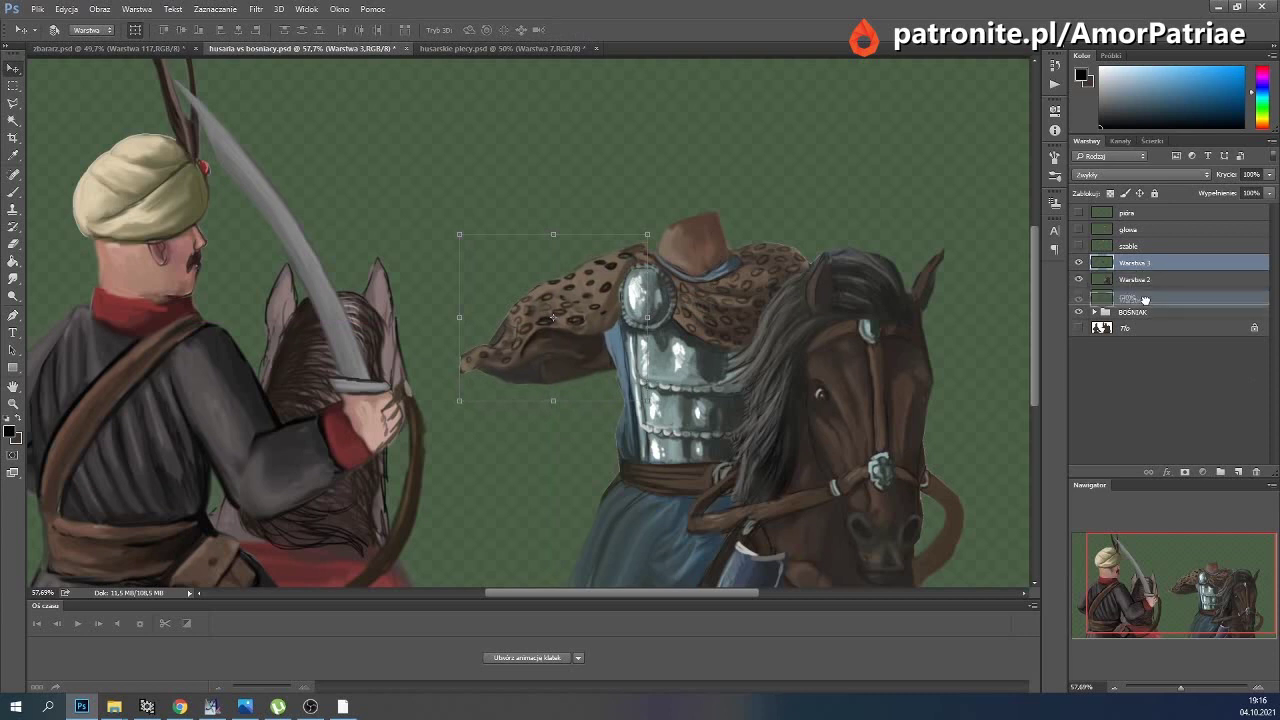
pyautogui.doubleClick(1135, 297)
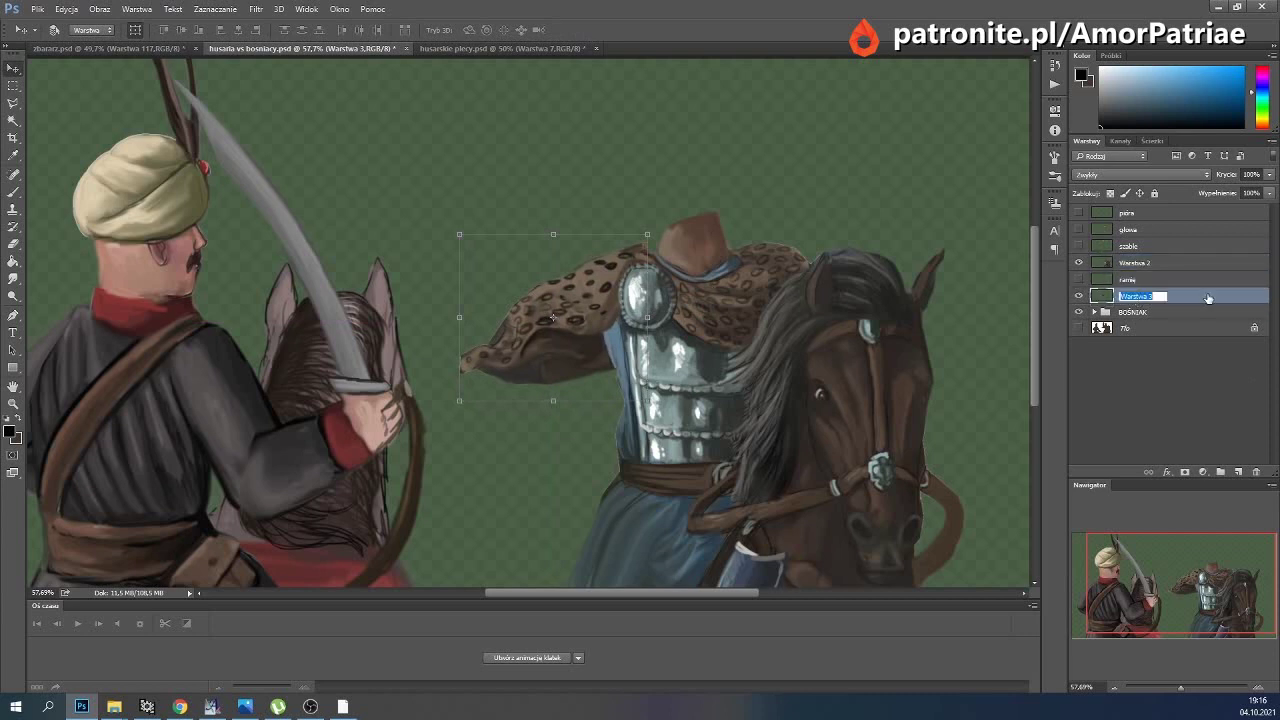
pyautogui.write('skóra')
pyautogui.press('Return')
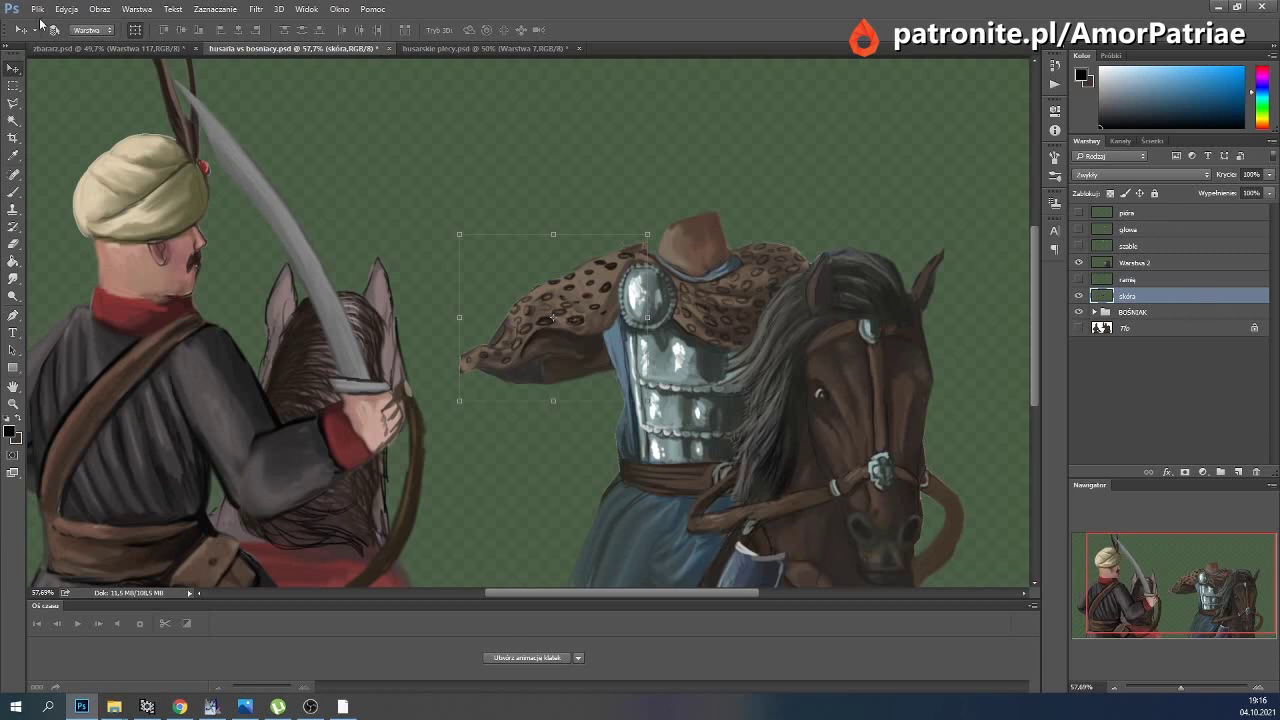
# Save the document, then hide the arm and pelt layers while selecting the horse and armour layer.
pyautogui.click(38, 9)
pyautogui.click(96, 146)
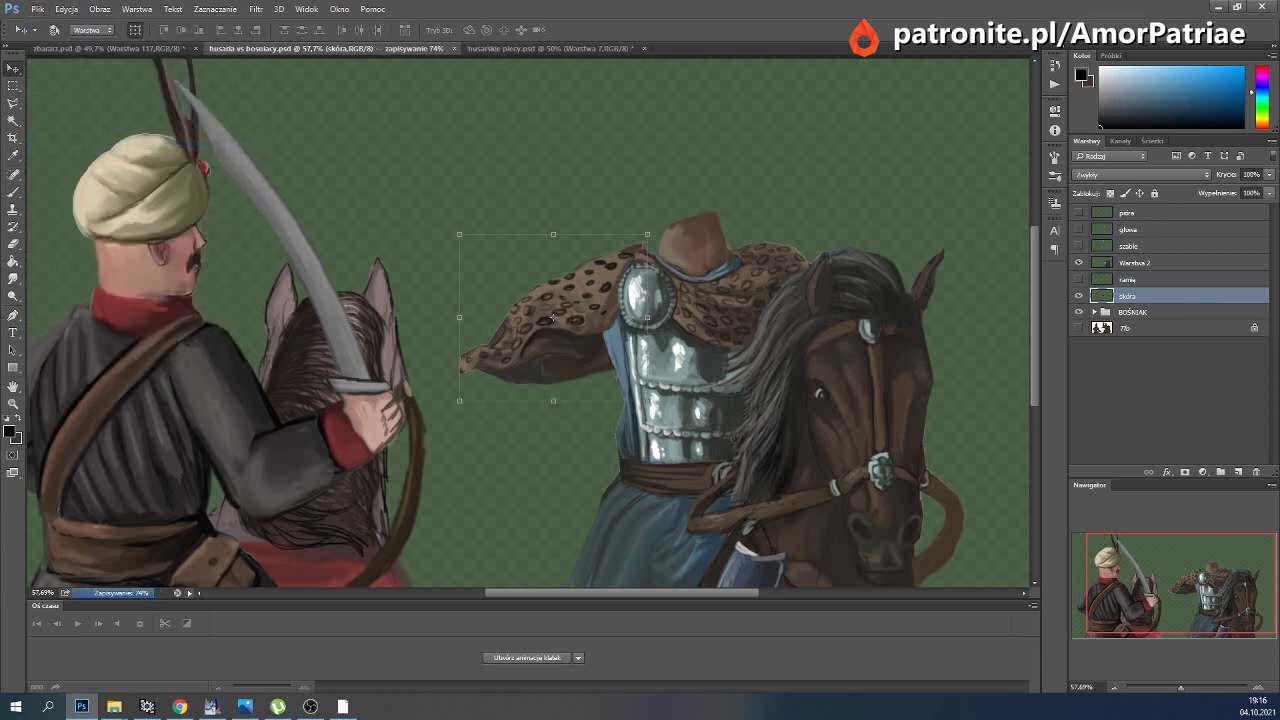
pyautogui.moveTo(1078, 212); pyautogui.dragTo(1078, 279)
pyautogui.moveTo(1078, 212); pyautogui.dragTo(1078, 295)
pyautogui.click(1078, 246)
pyautogui.click(1078, 262)
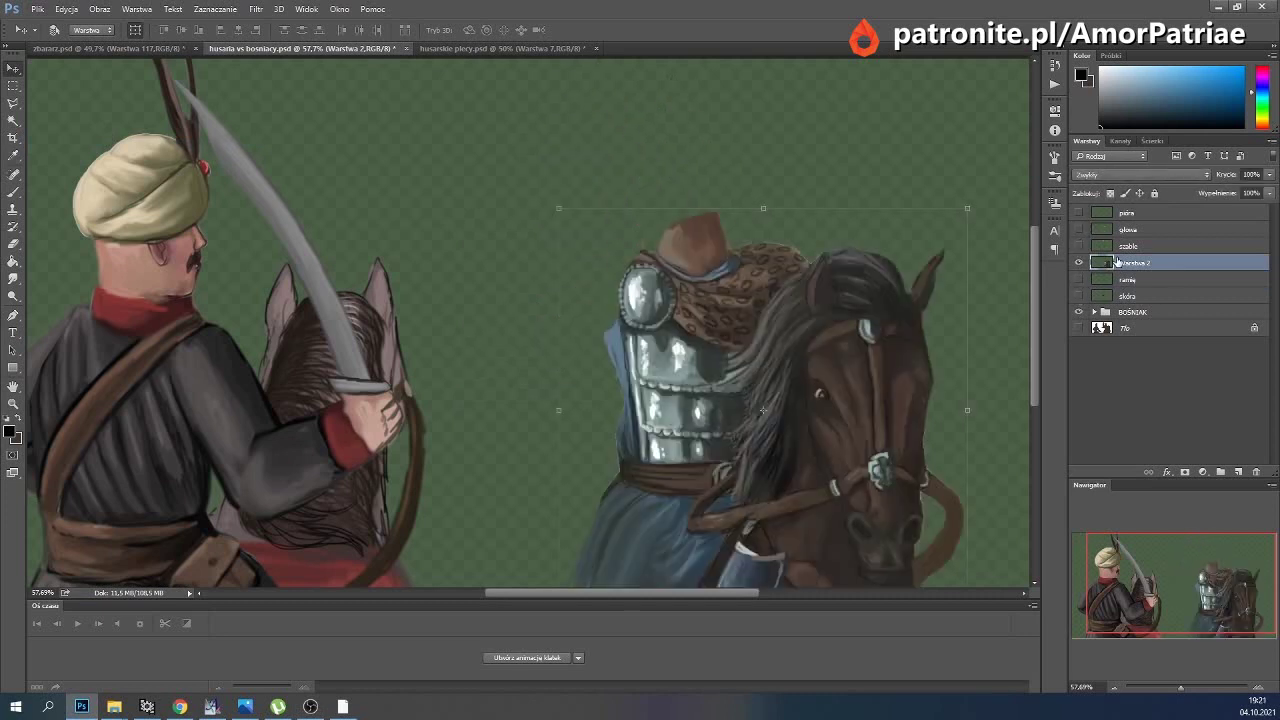
# Reveal the pelt, arm, sabre, head and feathers layers, and cut the horse's head onto its own layer.
pyautogui.click(1078, 295)
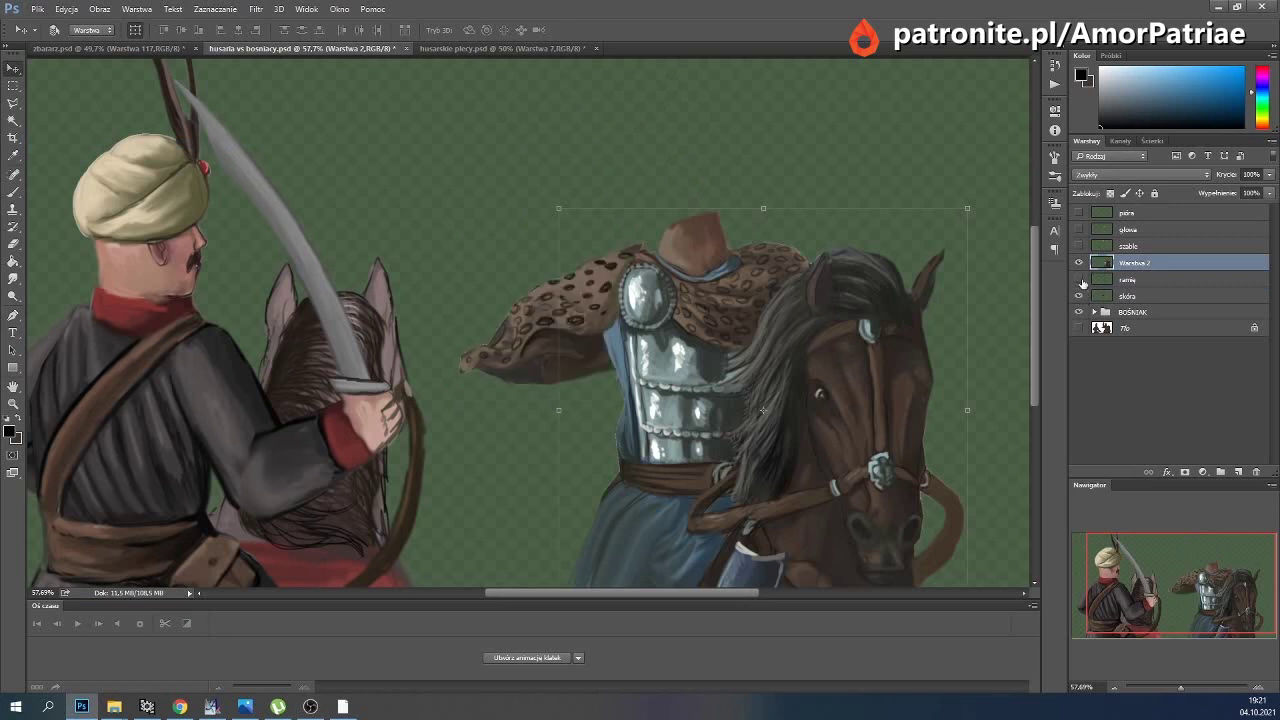
pyautogui.click(1078, 246)
pyautogui.click(1079, 213)
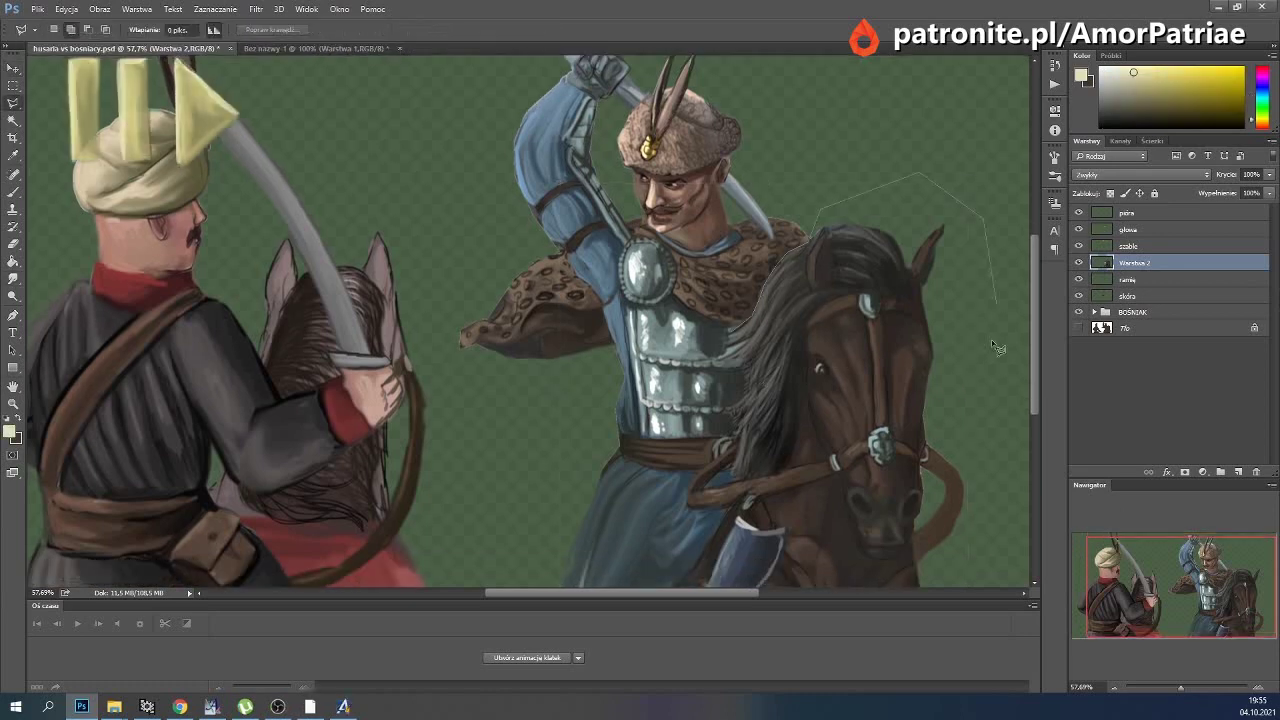
pyautogui.moveTo(929, 472); pyautogui.dragTo(735, 340)
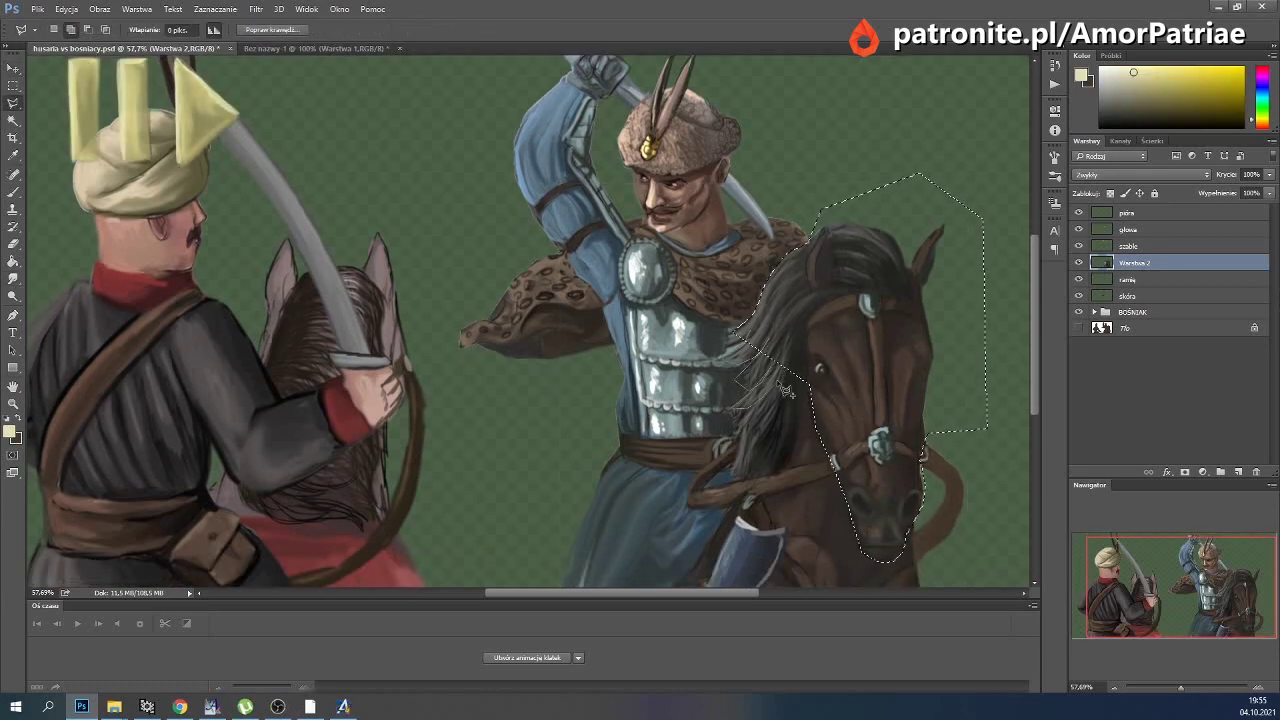
pyautogui.hotkey('ctrl', 'shift', 'j')
pyautogui.click(1078, 262)
pyautogui.click(55, 30)
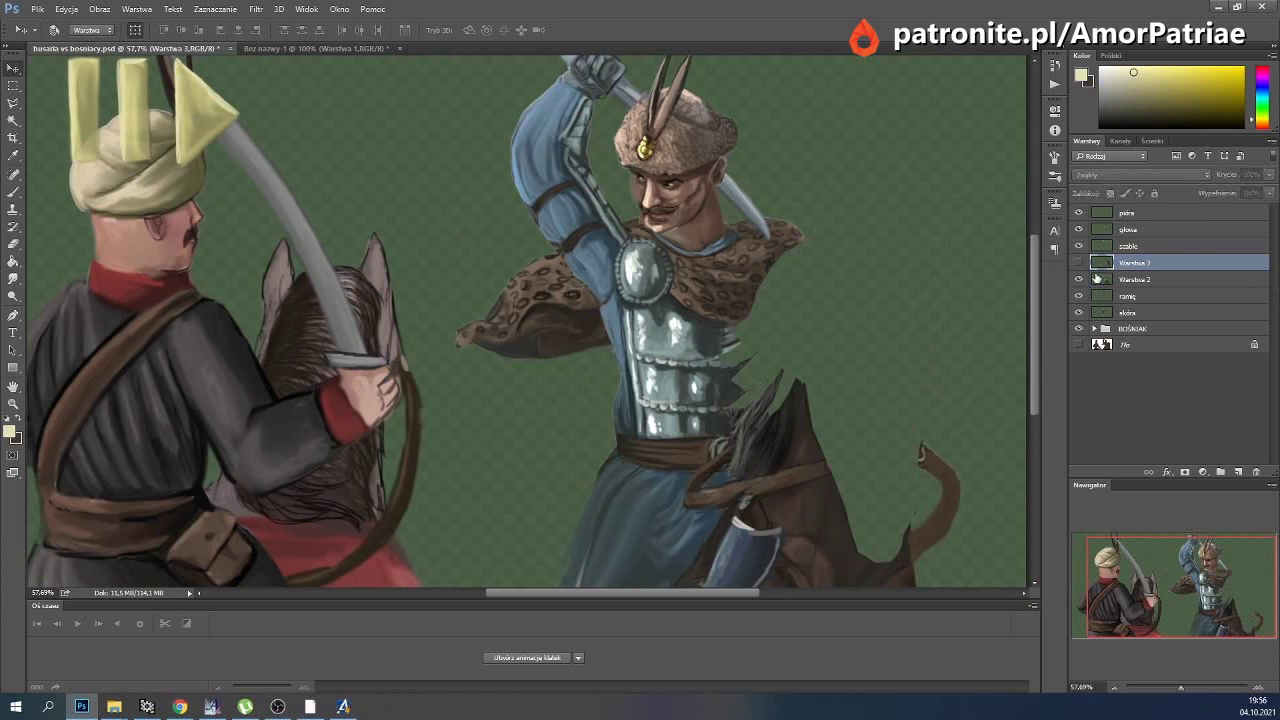
# Paint over the gap left by the horse head and hide all but the torso and horse.
pyautogui.press('Return')
pyautogui.moveTo(720, 340)
pyautogui.mouseDown()
pyautogui.moveTo(730, 365)
pyautogui.moveTo(780, 262)
pyautogui.moveTo(750, 370)
pyautogui.mouseUp()
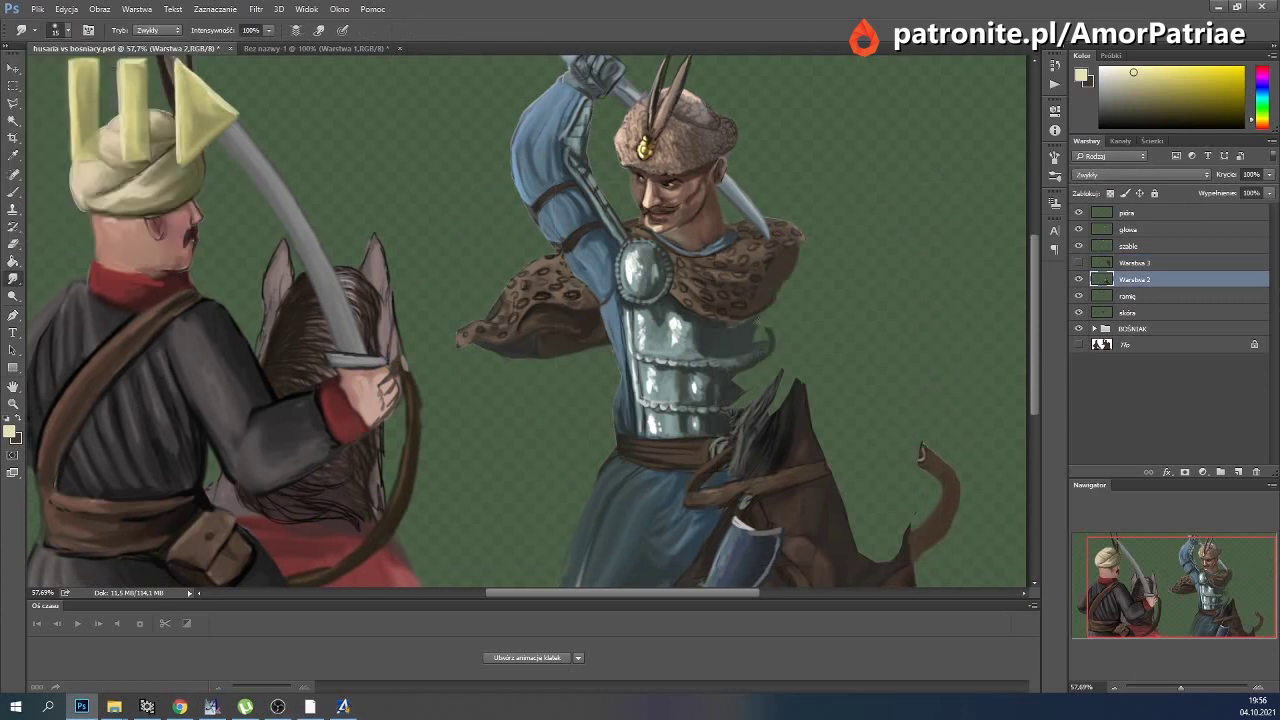
pyautogui.moveTo(760, 310); pyautogui.dragTo(744, 387)
pyautogui.press('b')
pyautogui.press('d')
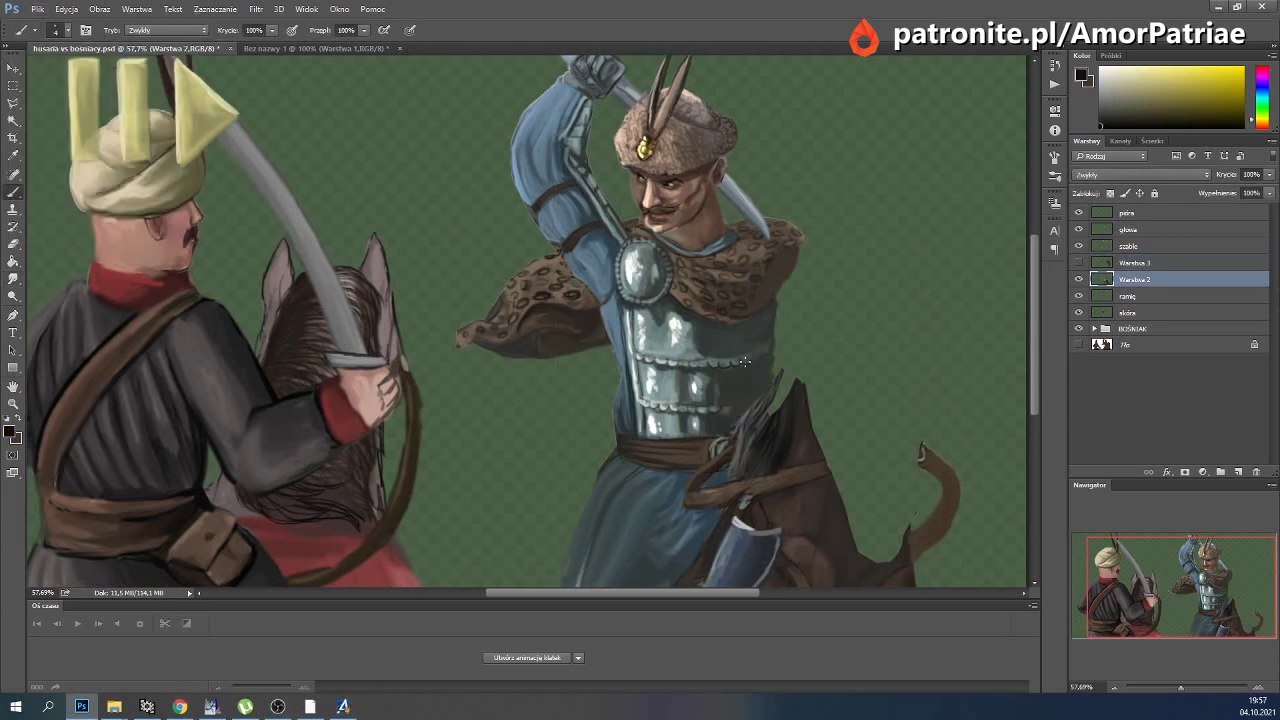
pyautogui.press('r')
pyautogui.keyDown('alt'); pyautogui.click(1078, 279); pyautogui.keyUp('alt')
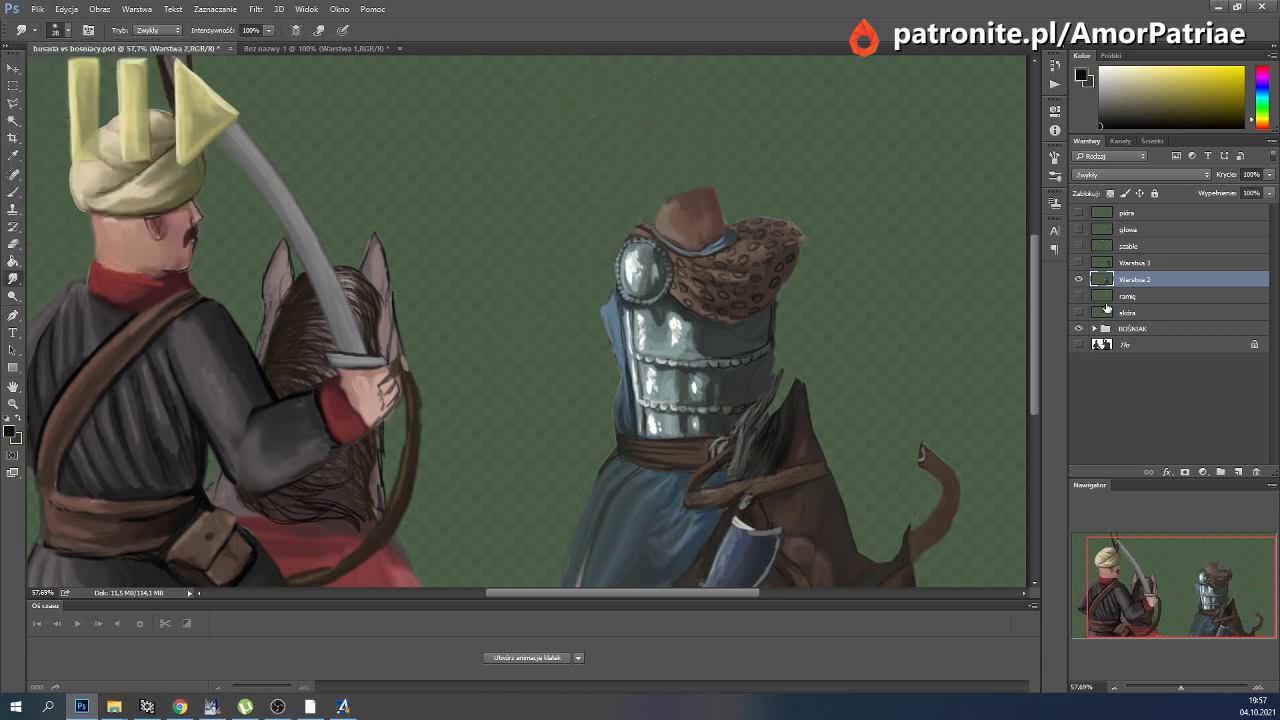
# Copy the left rein onto its own layer and name the horse-head layer 'głowa konia'.
pyautogui.press('l')
pyautogui.moveTo(720, 440); pyautogui.dragTo(690, 510)
pyautogui.press('v')
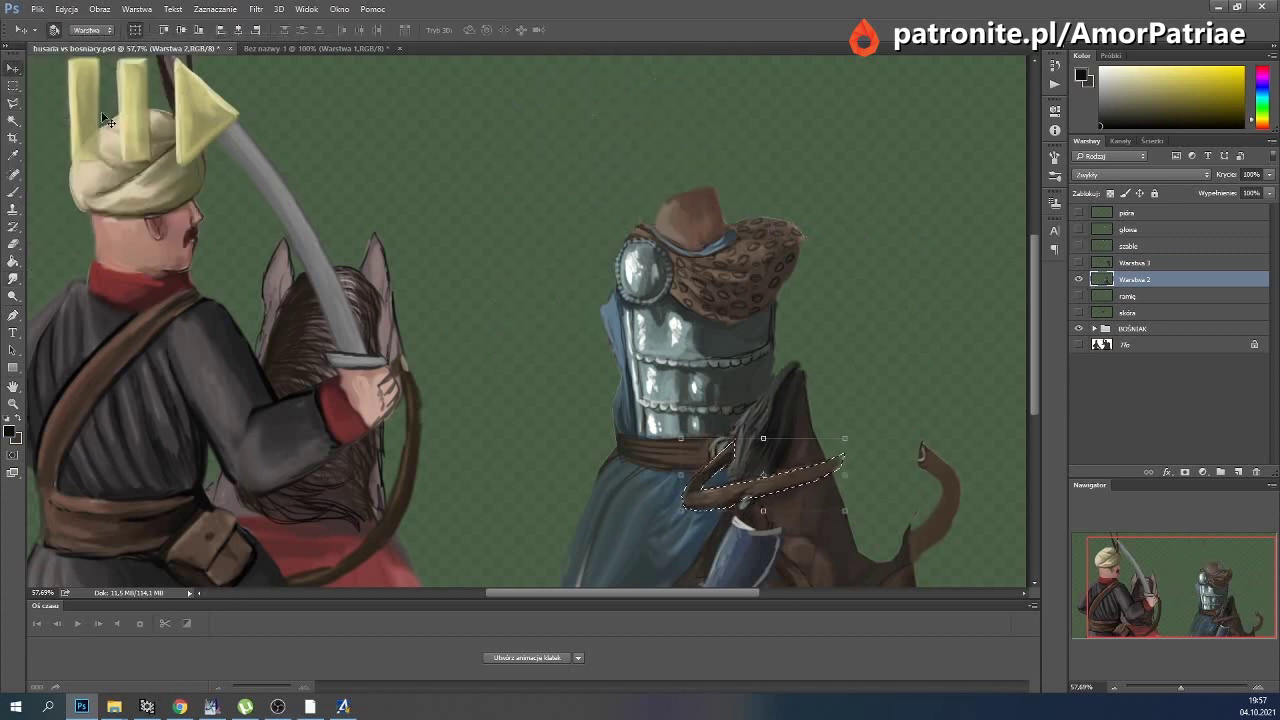
pyautogui.hotkey('ctrl', 'j')
pyautogui.hotkey('ctrl', 'j')
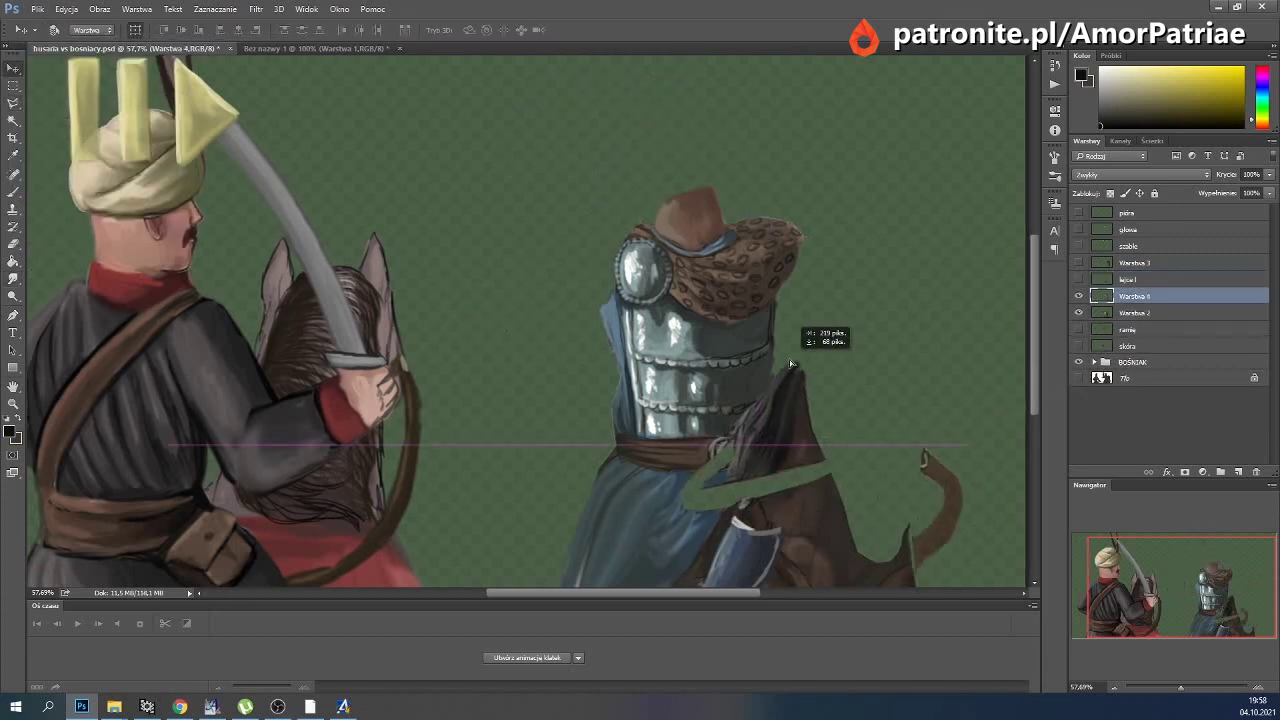
pyautogui.click(1078, 262)
pyautogui.doubleClick(1130, 296)
pyautogui.press('Return')
pyautogui.doubleClick(1135, 262)
pyautogui.write('głowa konia')
pyautogui.keyDown('alt'); pyautogui.click(1078, 312); pyautogui.keyUp('alt')
pyautogui.click(1140, 312)
# Smudge brown into the gaps beside the rider and left of the horse on the torso layer.
pyautogui.press('r')
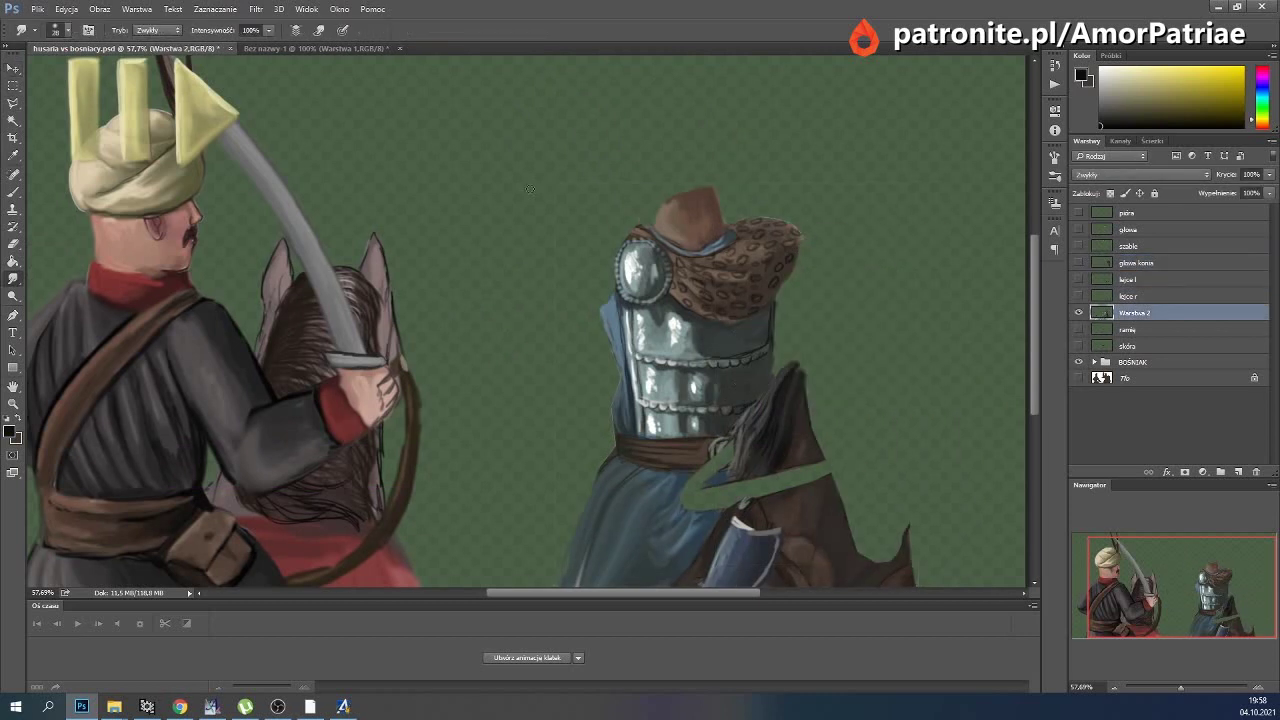
pyautogui.moveTo(770, 490)
pyautogui.mouseDown()
pyautogui.moveTo(830, 440)
pyautogui.moveTo(897, 529)
pyautogui.mouseUp()
pyautogui.moveTo(880, 400); pyautogui.dragTo(857, 466)
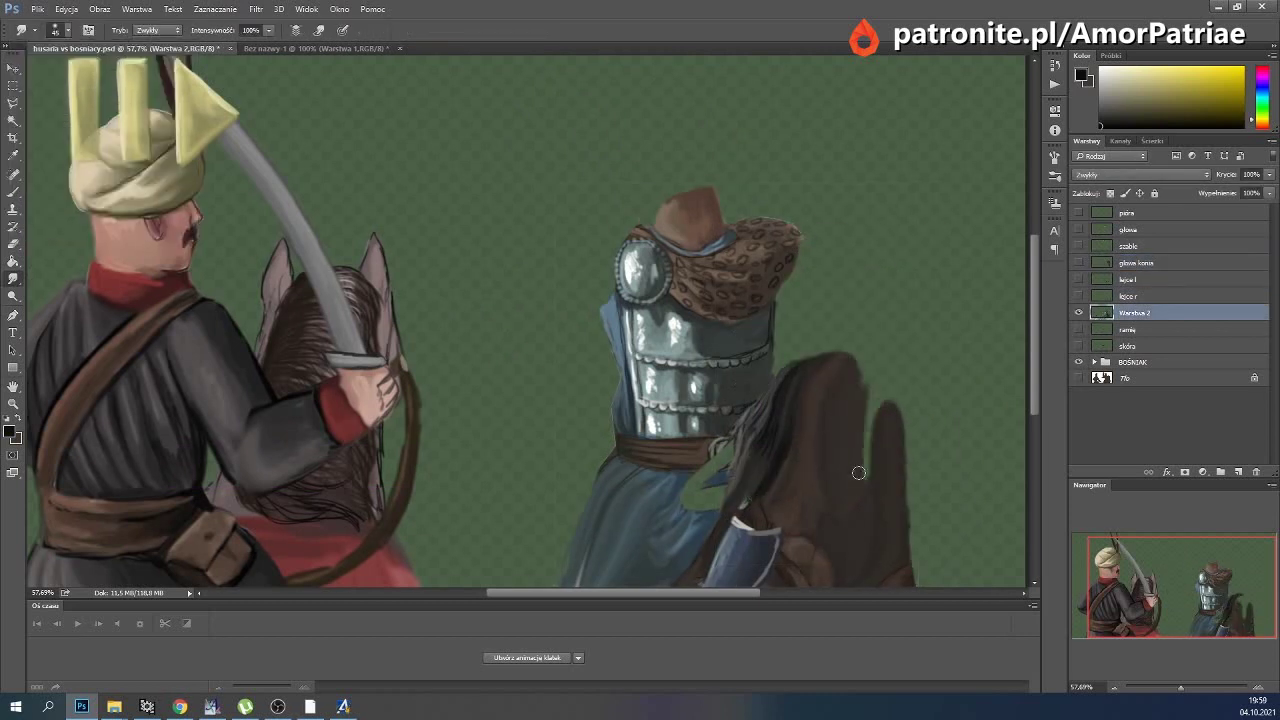
pyautogui.moveTo(860, 360); pyautogui.dragTo(895, 470)
pyautogui.click(66, 30)
pyautogui.moveTo(720, 468)
pyautogui.mouseDown()
pyautogui.moveTo(728, 440)
pyautogui.moveTo(700, 520)
pyautogui.moveTo(690, 480)
pyautogui.mouseUp()
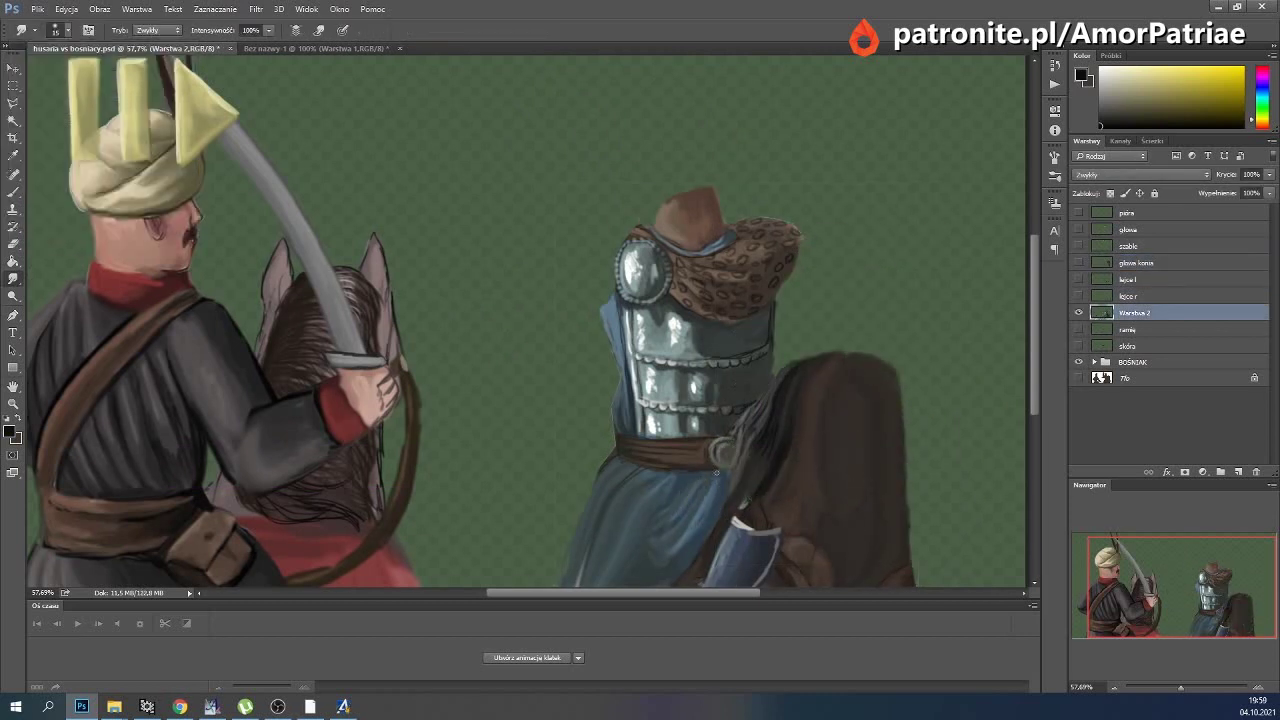
# Cut the horse's body onto a layer named 'koń' and hide it.
pyautogui.press('l')
pyautogui.hotkey('ctrl', 'shift', 'j')
pyautogui.press('v')
pyautogui.moveTo(791, 444); pyautogui.dragTo(560, 330)
pyautogui.hotkey('ctrl', 'z')
pyautogui.doubleClick(1125, 312)
pyautogui.write('koń')
pyautogui.click(1078, 312)
pyautogui.click(1140, 329)
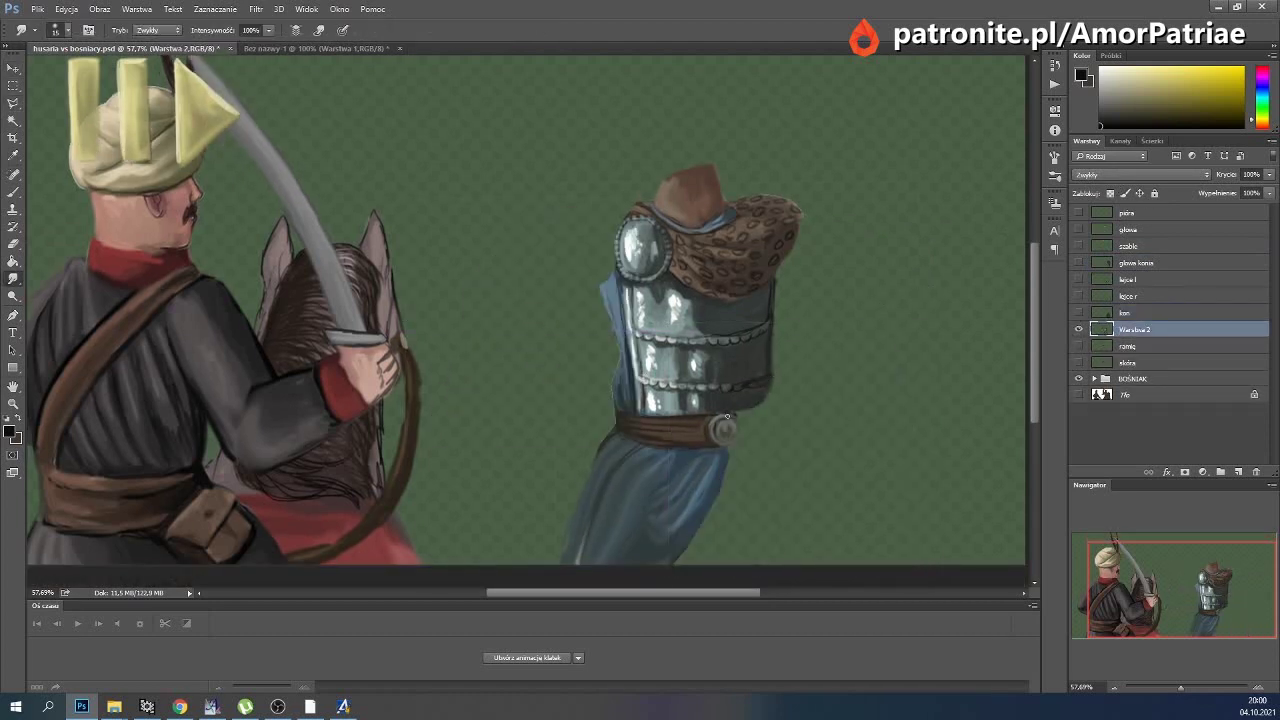
# Darken the belt and paint dark teal and navy folds and edges on the blue skirt.
pyautogui.press('b')
pyautogui.moveTo(748, 411)
pyautogui.mouseDown()
pyautogui.moveTo(765, 430)
pyautogui.moveTo(763, 486)
pyautogui.moveTo(795, 560)
pyautogui.mouseUp()
pyautogui.press('r')
pyautogui.click(60, 30)
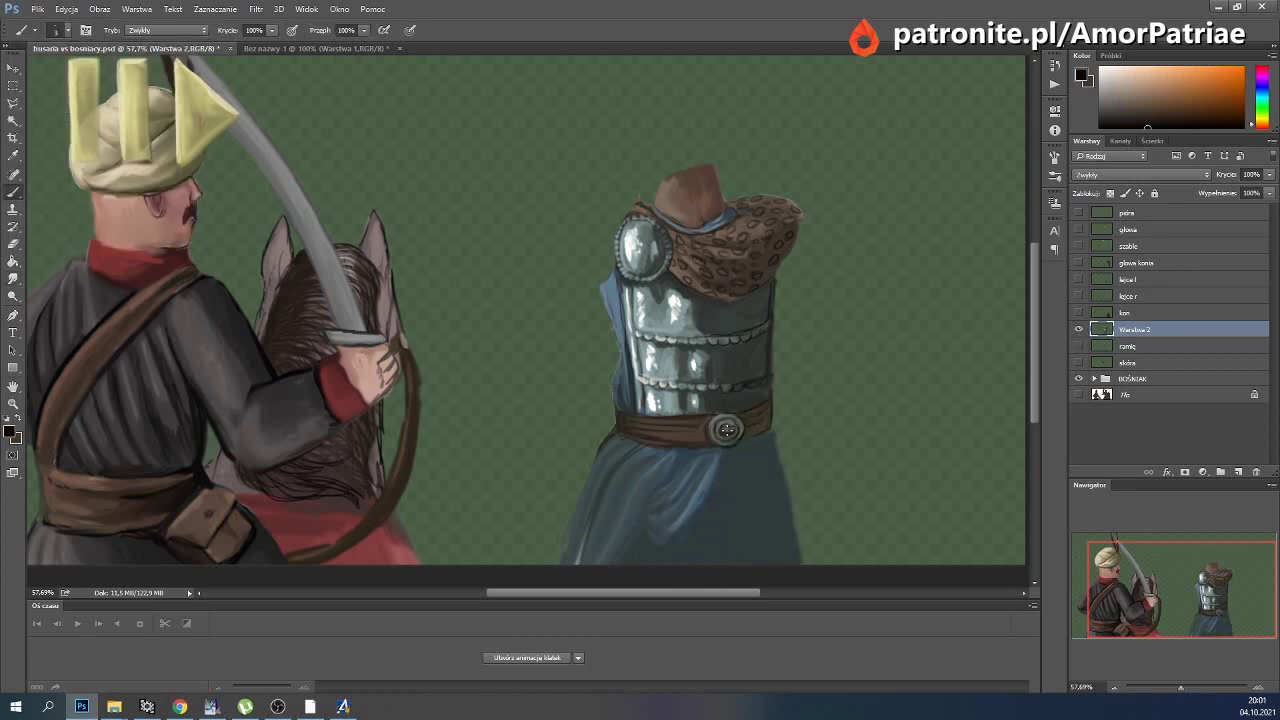
pyautogui.press('b')
pyautogui.keyDown('alt'); pyautogui.click(700, 490); pyautogui.keyUp('alt')
pyautogui.moveTo(720, 455); pyautogui.dragTo(700, 545)
pyautogui.moveTo(760, 440); pyautogui.dragTo(697, 465)
pyautogui.keyDown('alt'); pyautogui.click(686, 523); pyautogui.keyUp('alt')
pyautogui.moveTo(765, 432); pyautogui.dragTo(792, 560)
pyautogui.moveTo(620, 440); pyautogui.dragTo(565, 562)
# Cut the shoulders and fur collar onto a new layer.
pyautogui.press('l')
pyautogui.moveTo(592, 160)
pyautogui.mouseDown()
pyautogui.moveTo(632, 253)
pyautogui.moveTo(678, 282)
pyautogui.moveTo(728, 302)
pyautogui.moveTo(770, 272)
pyautogui.mouseUp()
pyautogui.hotkey('ctrl', 'shift', 'j')
pyautogui.press('r')
# Rename the torso layer 'tułów' and show all the body-part layers again.
pyautogui.doubleClick(1134, 346)
pyautogui.write('tułów')
pyautogui.press('Return')
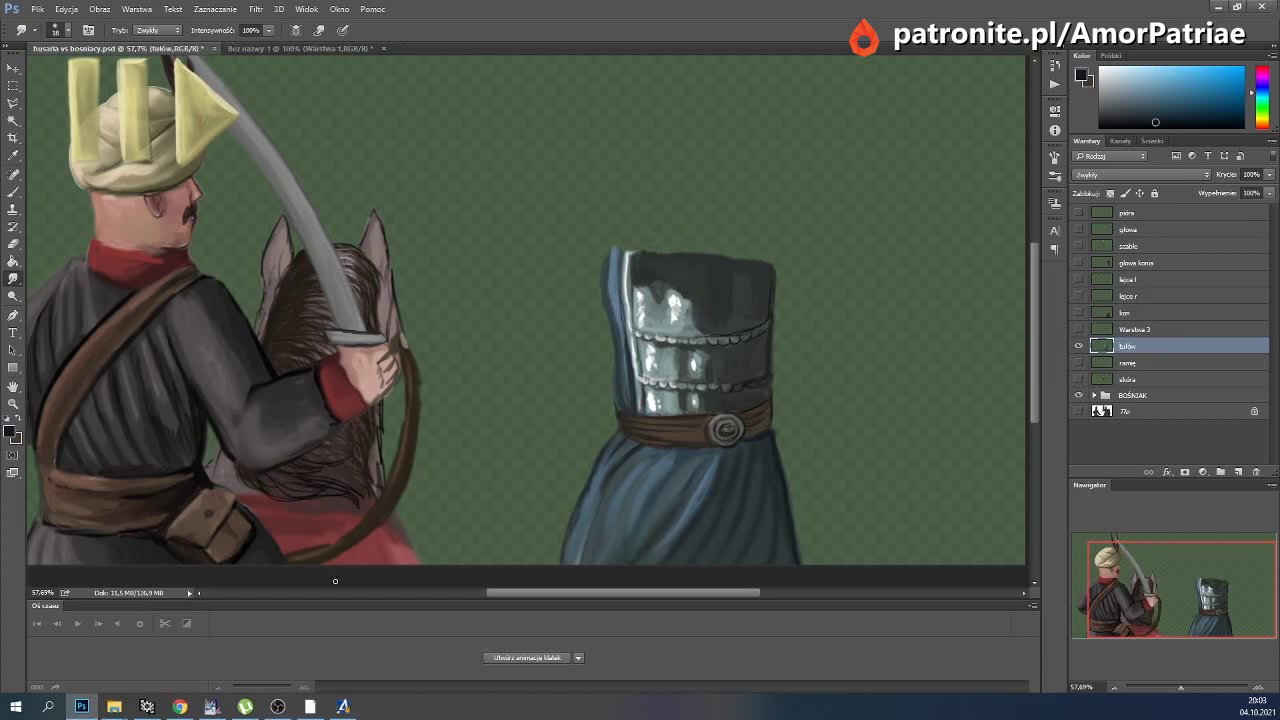
pyautogui.moveTo(1078, 379); pyautogui.dragTo(1080, 252)
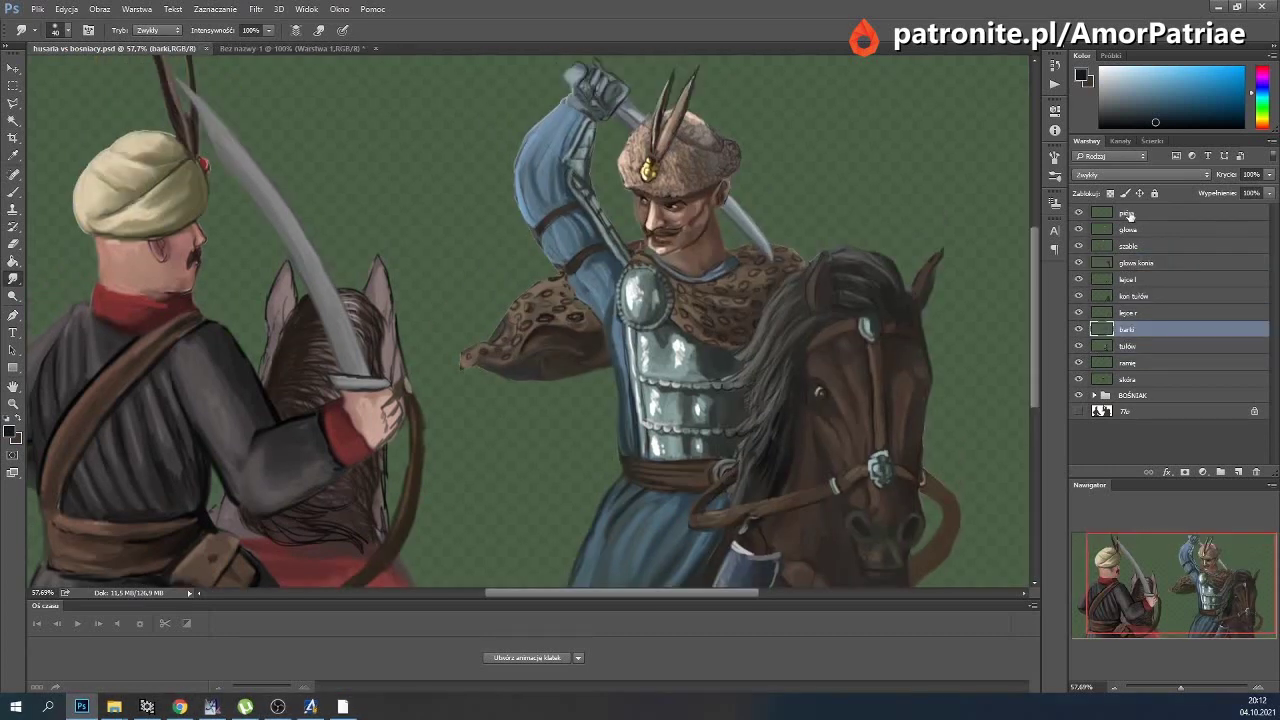
# Hide the hussar part layers, then view pióra, głowa, szable and głowa konia individually.
pyautogui.click(1126, 214)
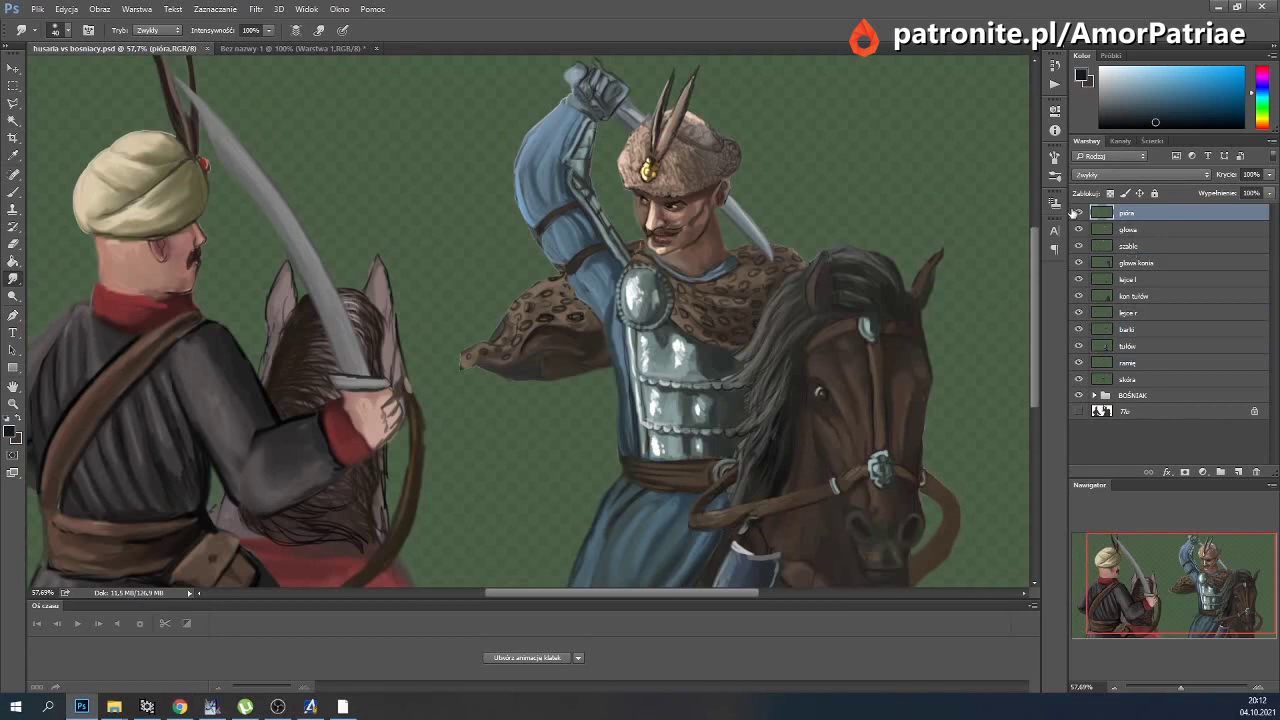
pyautogui.moveTo(1079, 214); pyautogui.dragTo(1079, 380)
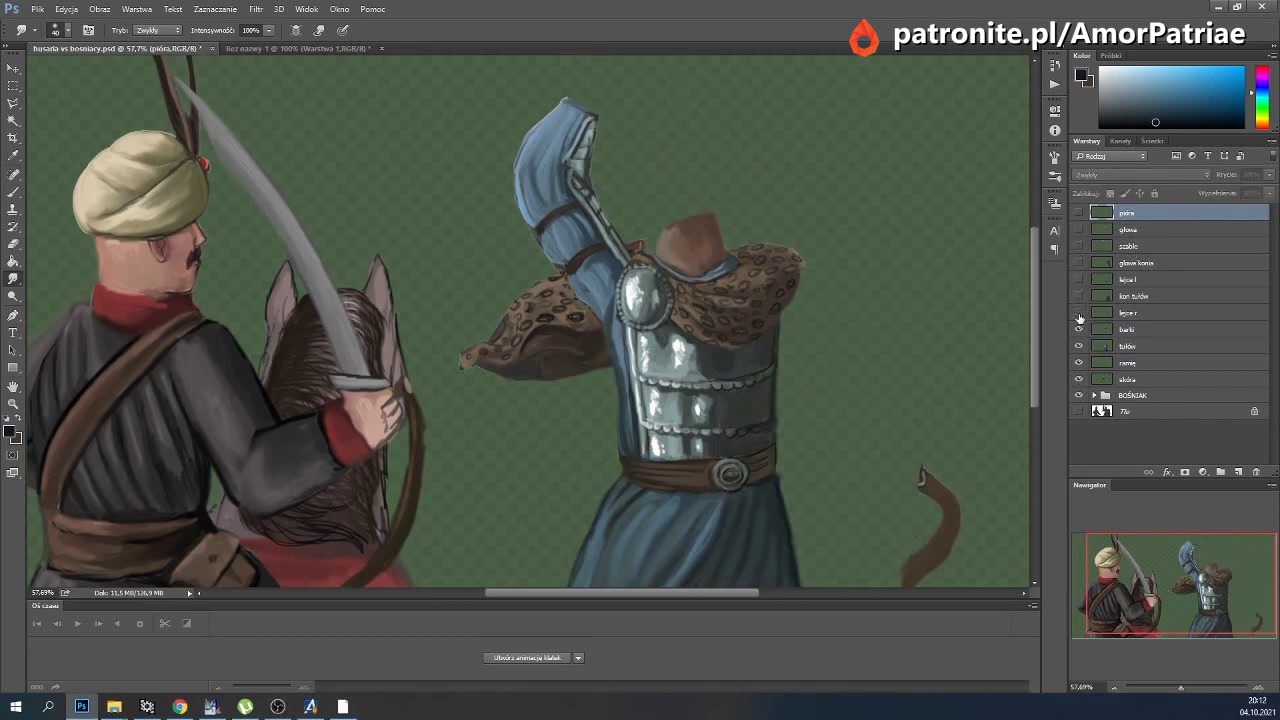
pyautogui.click(1079, 213)
pyautogui.click(1079, 229)
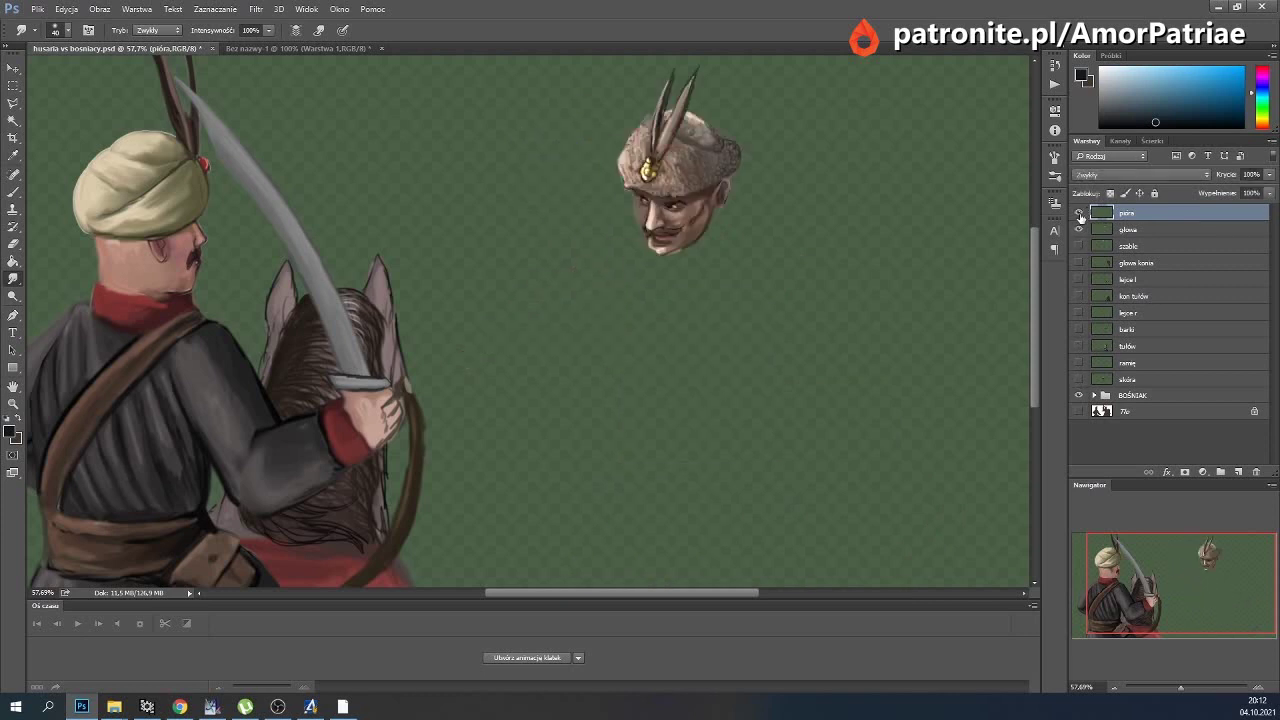
pyautogui.click(1079, 246)
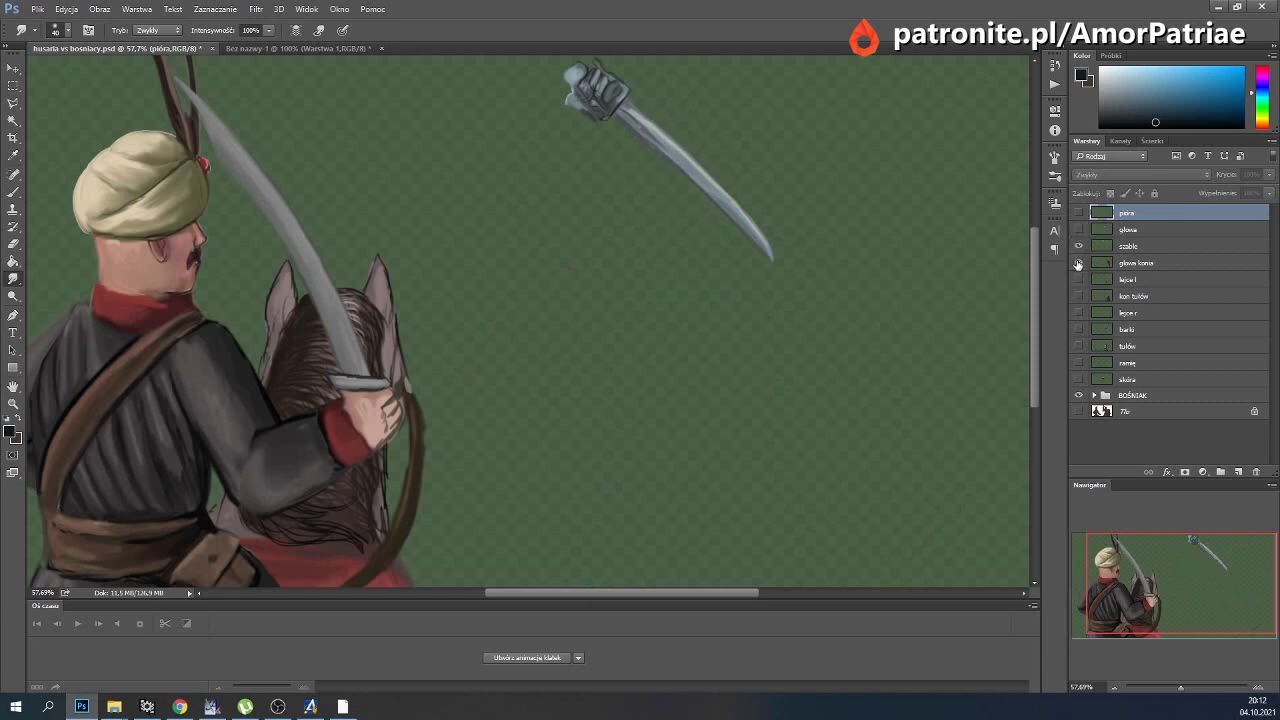
pyautogui.click(1079, 262)
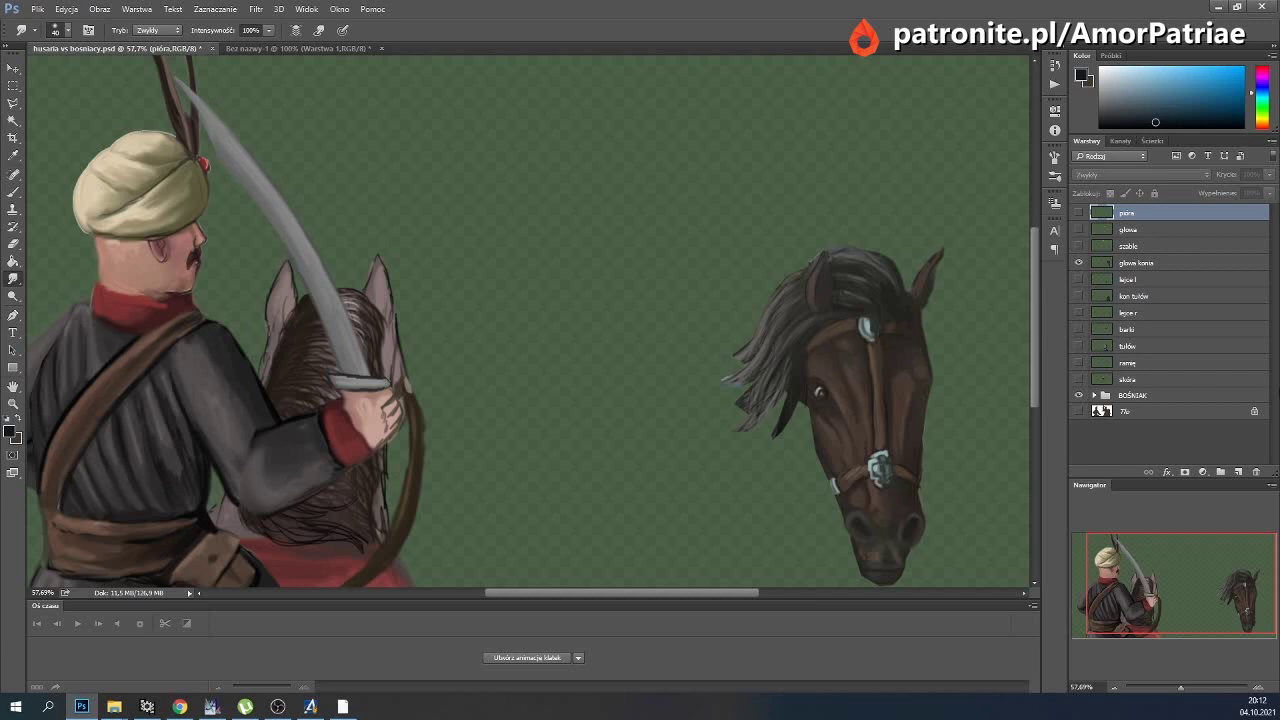
# Select głowa konia and view the reins and horse body layers one at a time.
pyautogui.click(1125, 264)
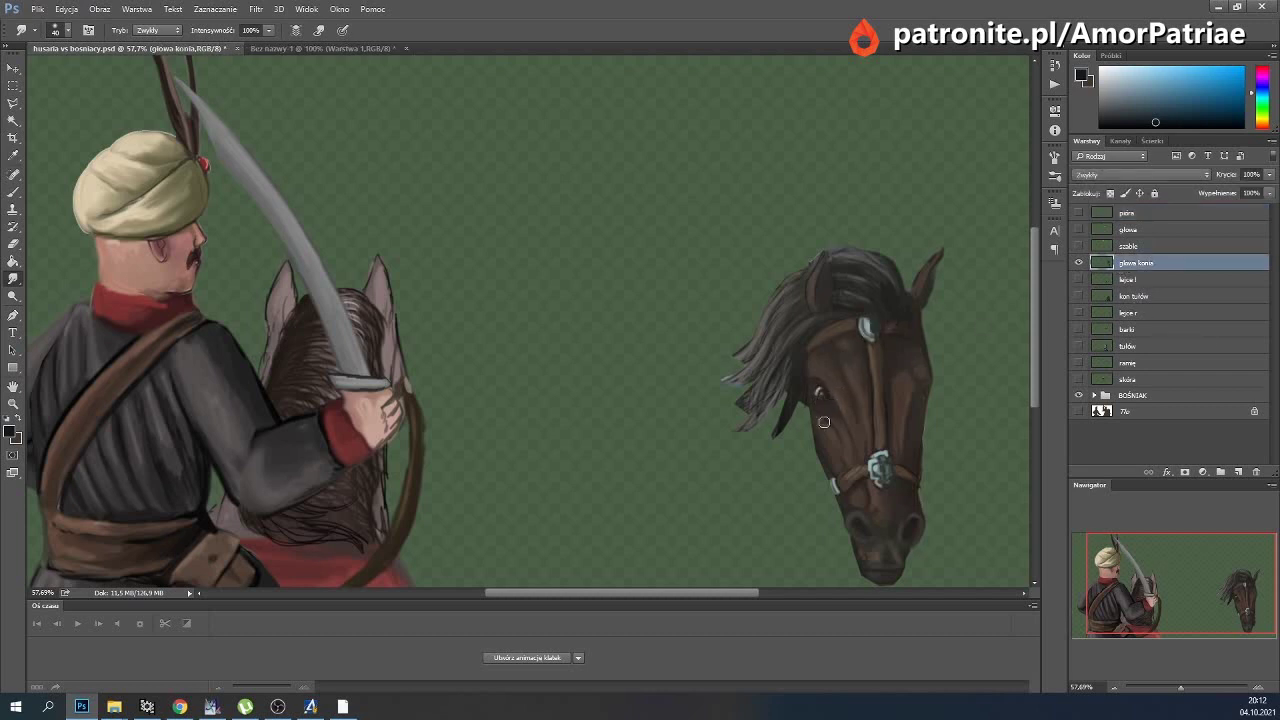
pyautogui.click(66, 32)
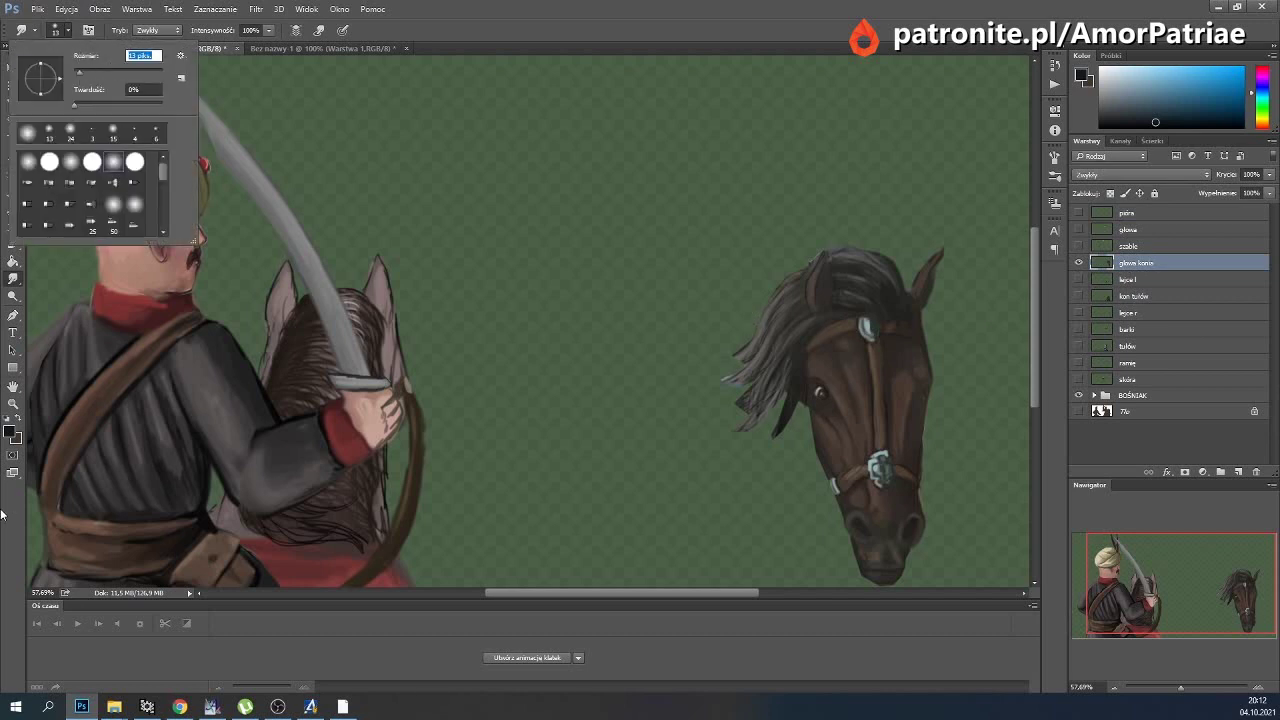
pyautogui.press('Return')
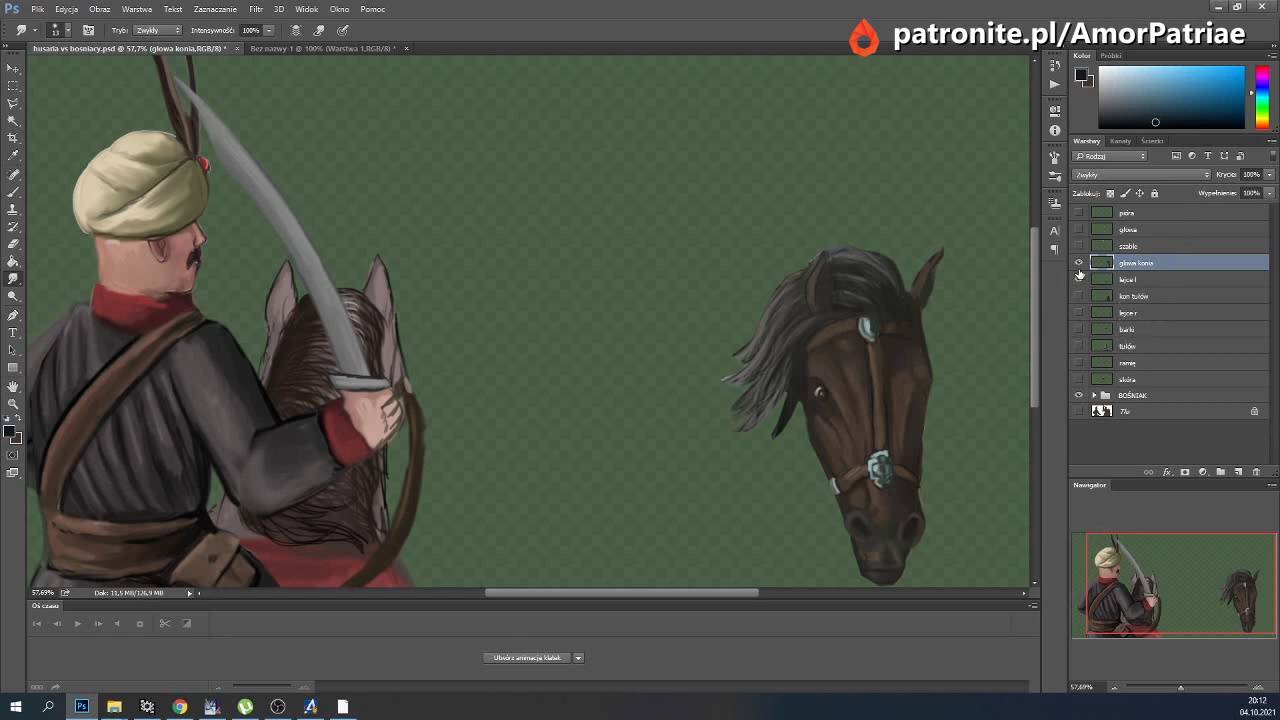
pyautogui.click(1079, 279)
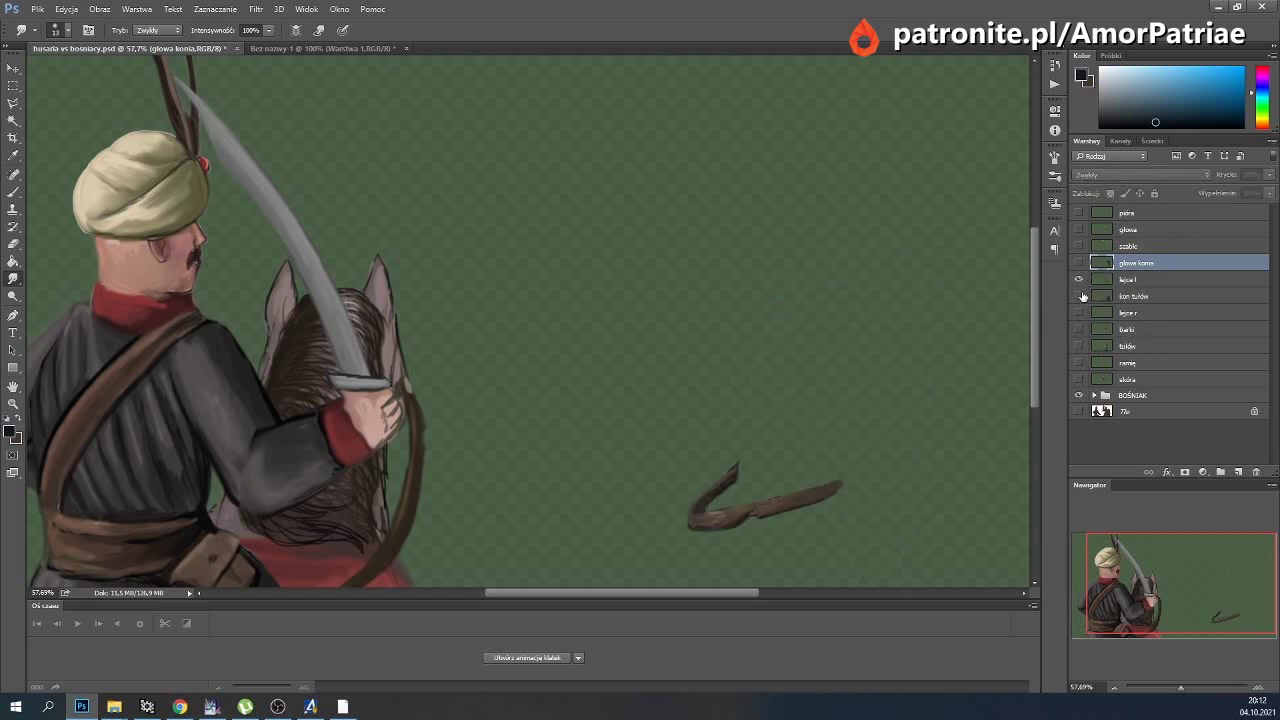
pyautogui.click(1078, 296)
pyautogui.click(1078, 279)
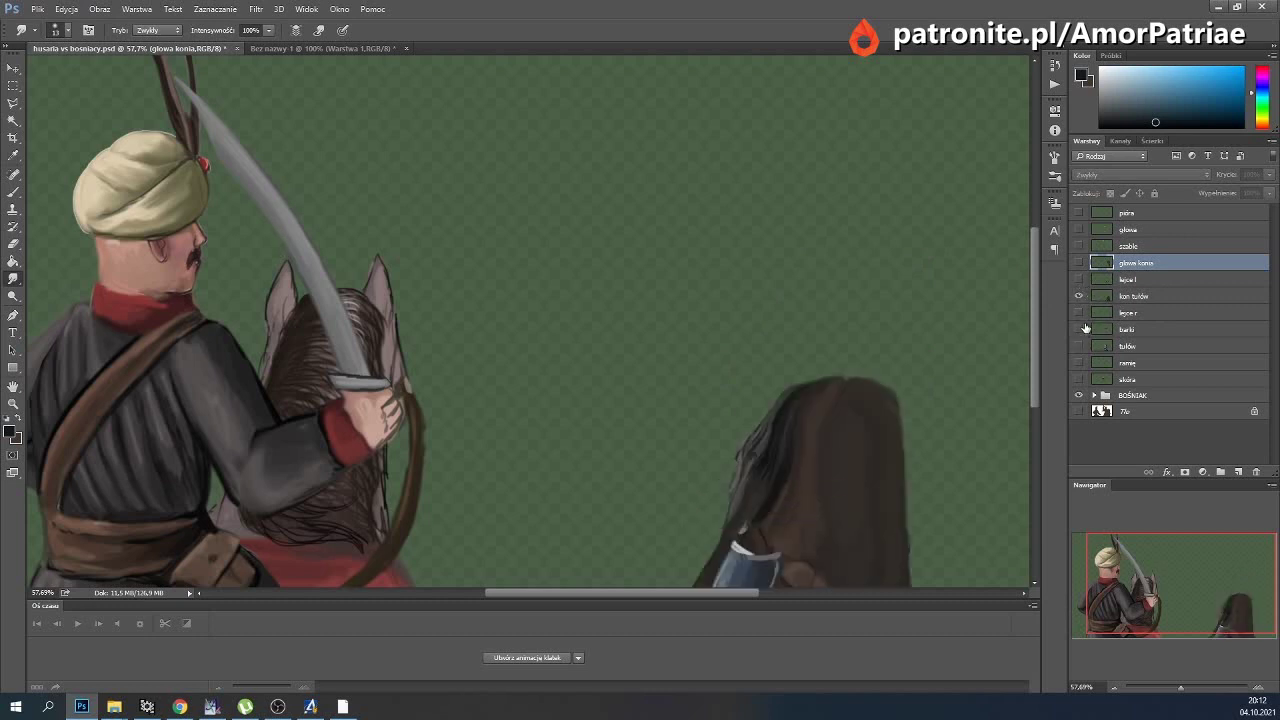
pyautogui.click(1078, 312)
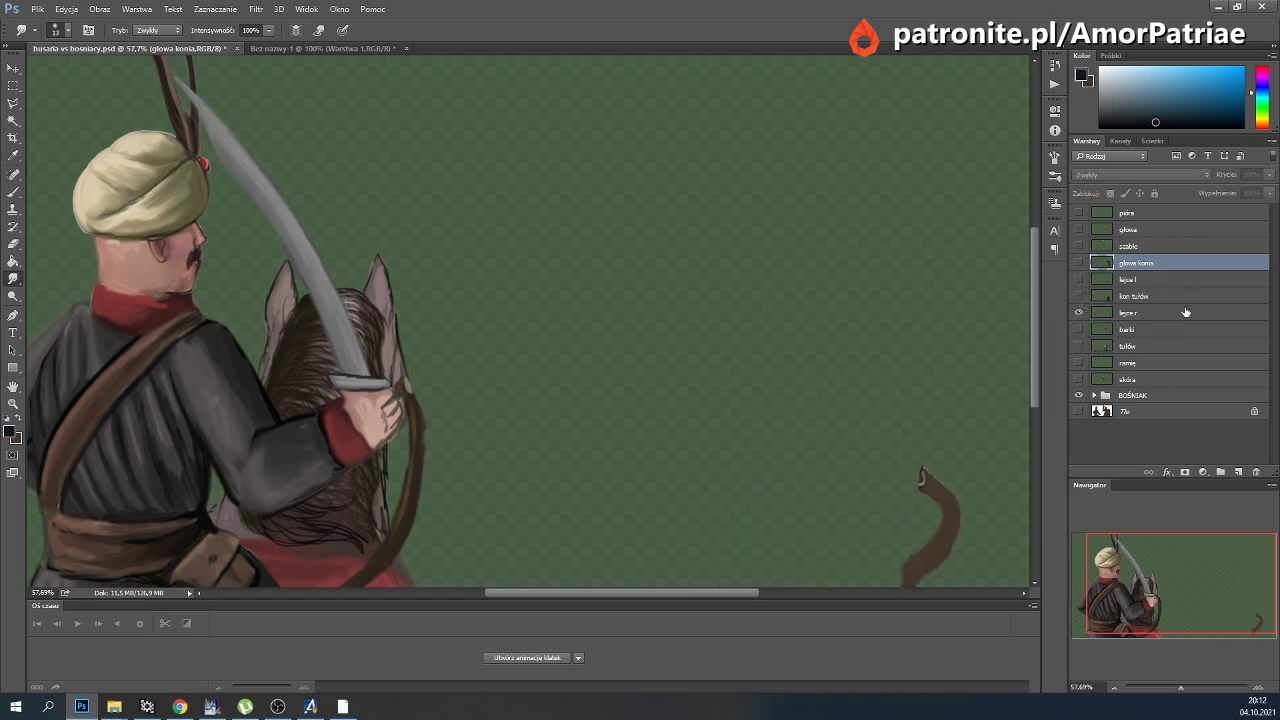
# View the barki, tułów, ramię and skóra layers one at a time.
pyautogui.click(1078, 329)
pyautogui.click(1078, 313)
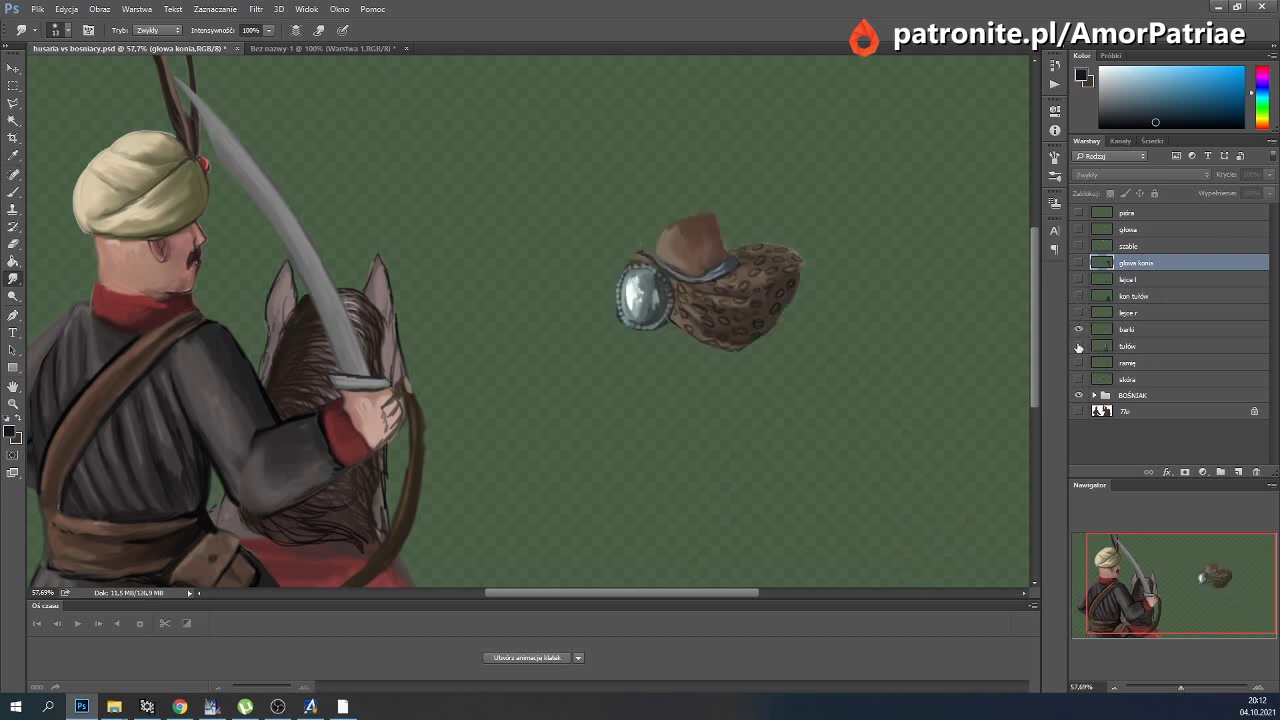
pyautogui.click(1078, 346)
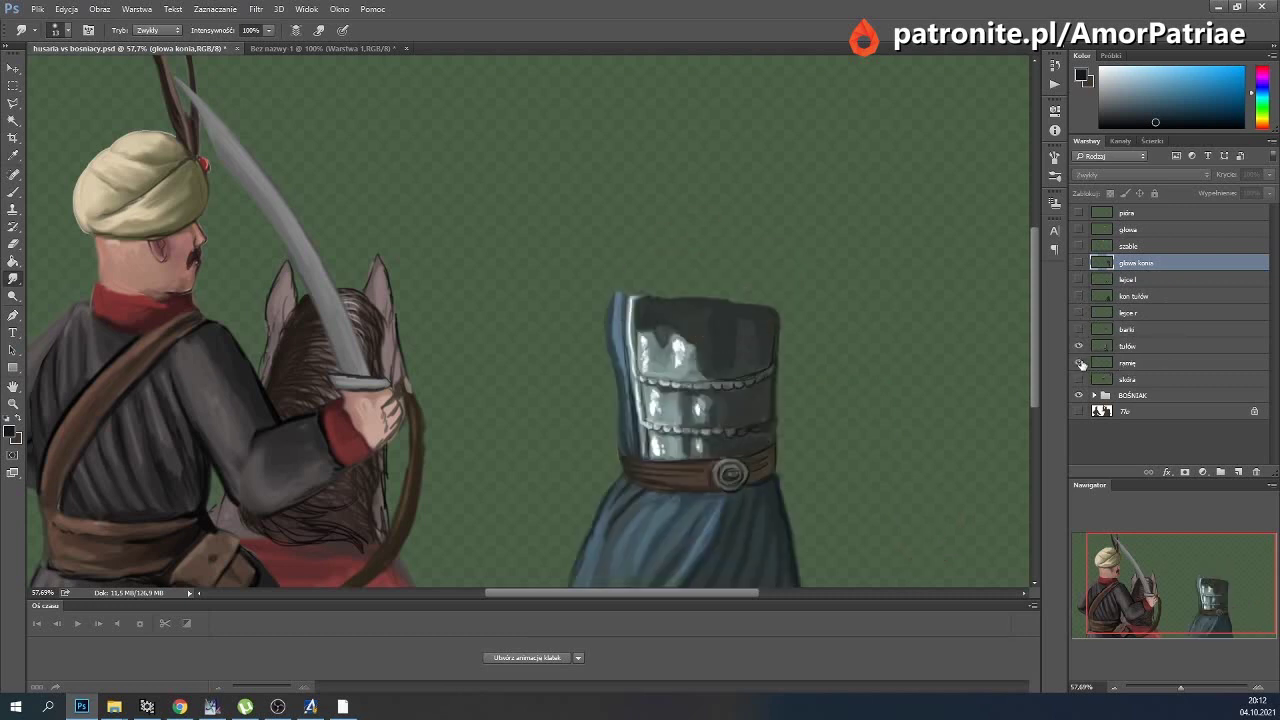
pyautogui.click(1078, 362)
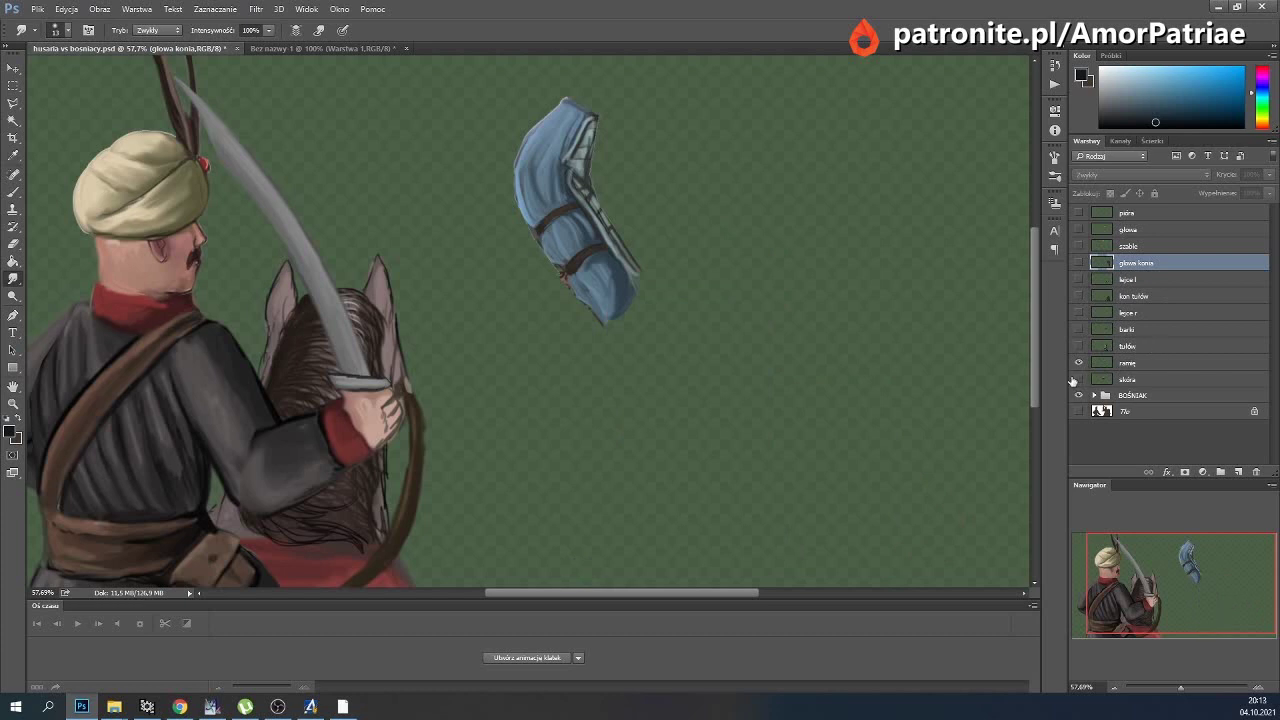
pyautogui.click(1078, 379)
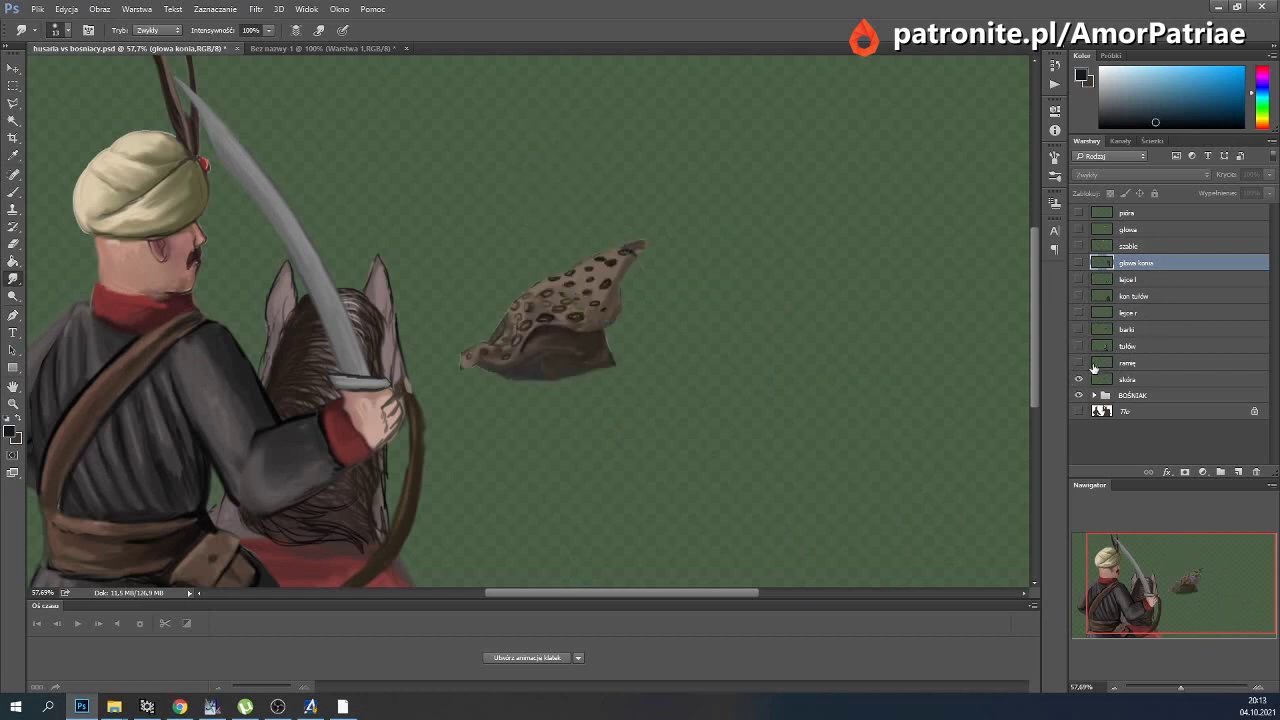
# Show every hussar layer from skóra up to pióra and select them all with the Move tool.
pyautogui.click(1078, 362)
pyautogui.click(1078, 329)
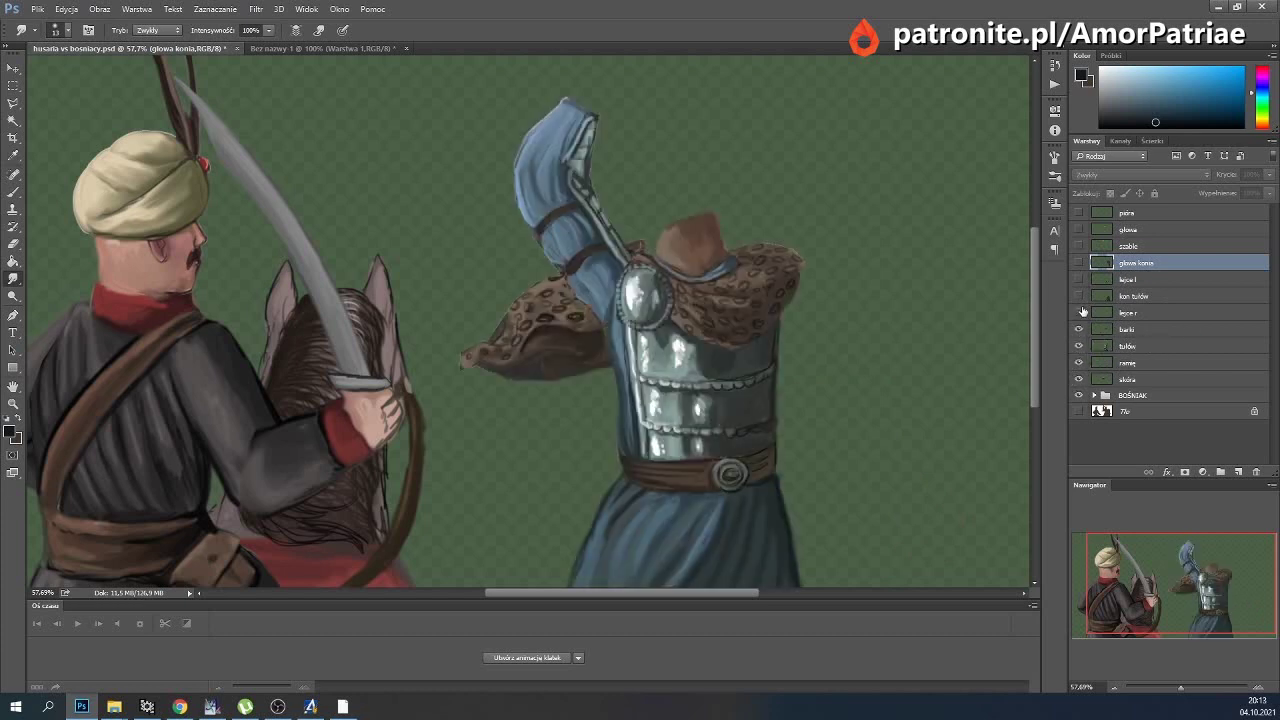
pyautogui.click(1078, 296)
pyautogui.click(1078, 279)
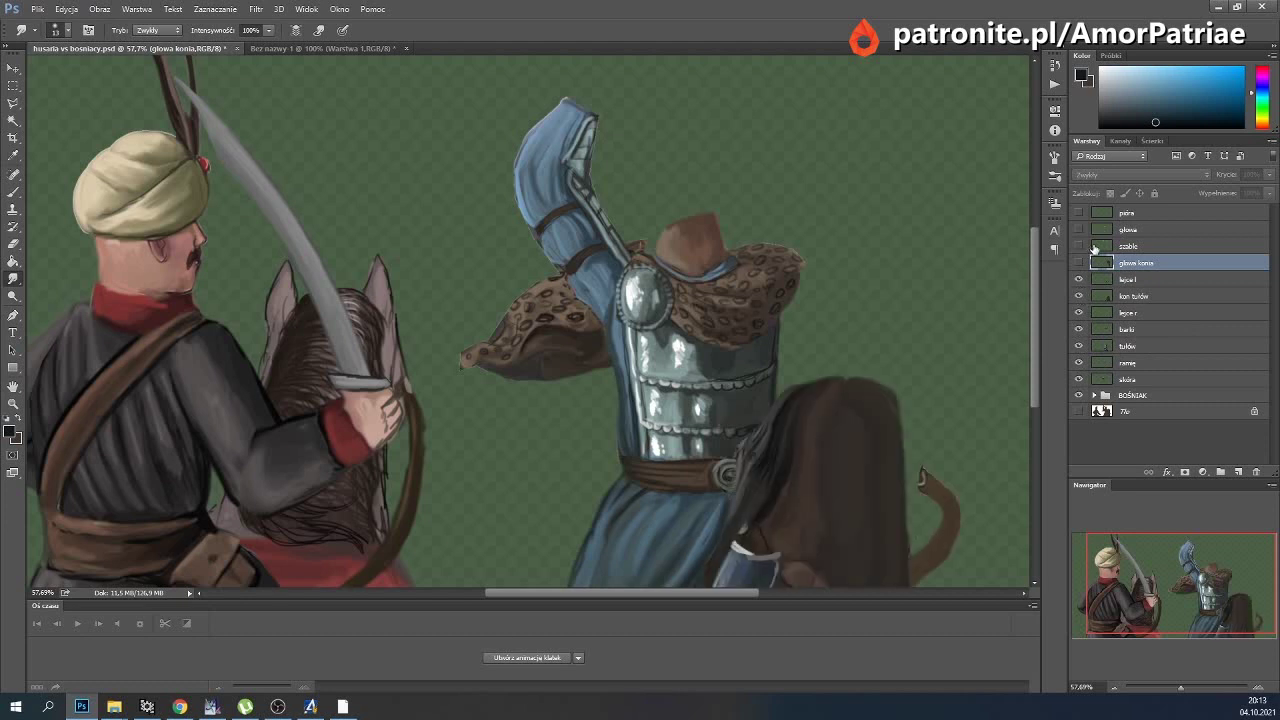
pyautogui.click(1078, 246)
pyautogui.click(1078, 212)
pyautogui.click(13, 68)
pyautogui.click(1128, 213)
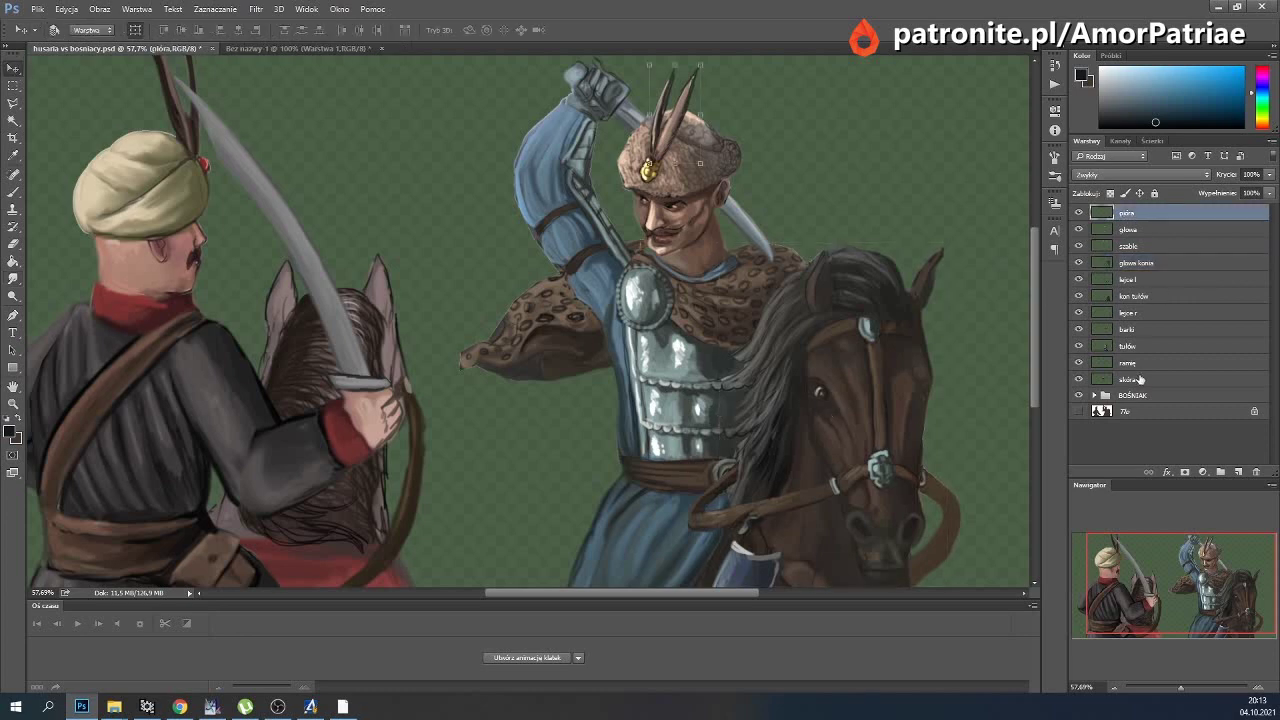
pyautogui.keyDown('shift'); pyautogui.click(1128, 379); pyautogui.keyUp('shift')
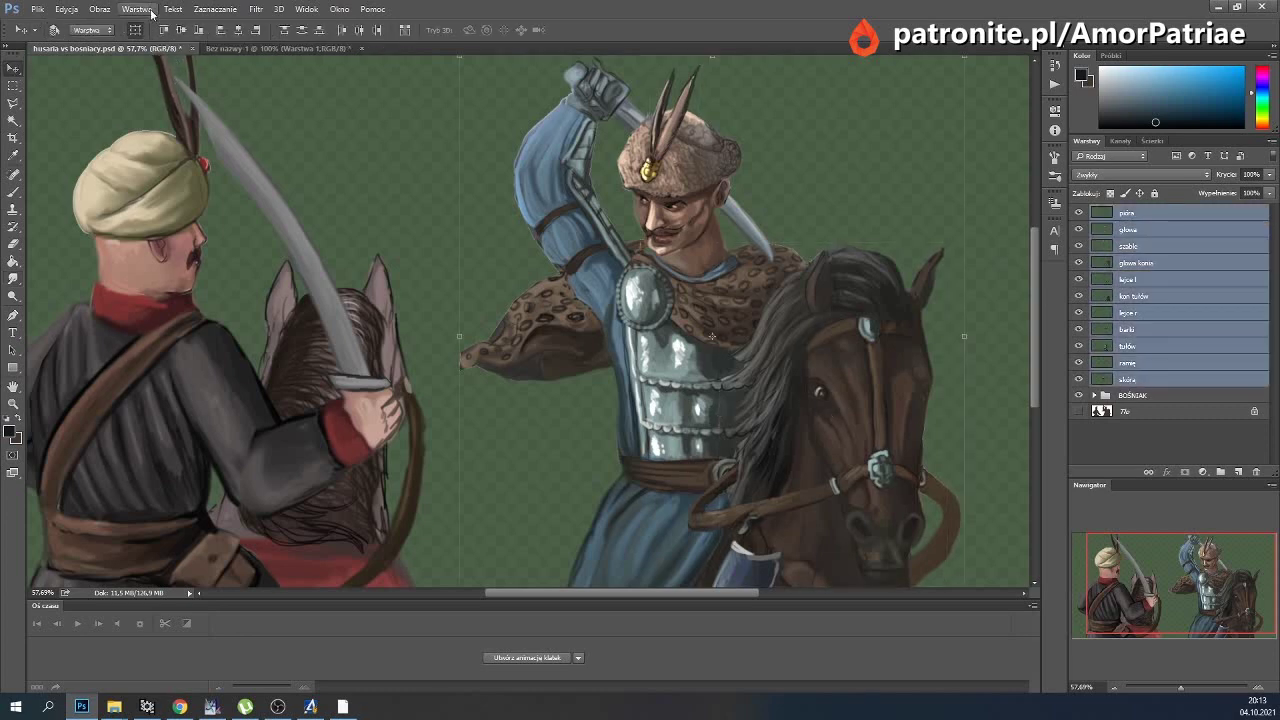
# Group the selected hussar layers into a group named HUSARZ.
pyautogui.click(152, 12)
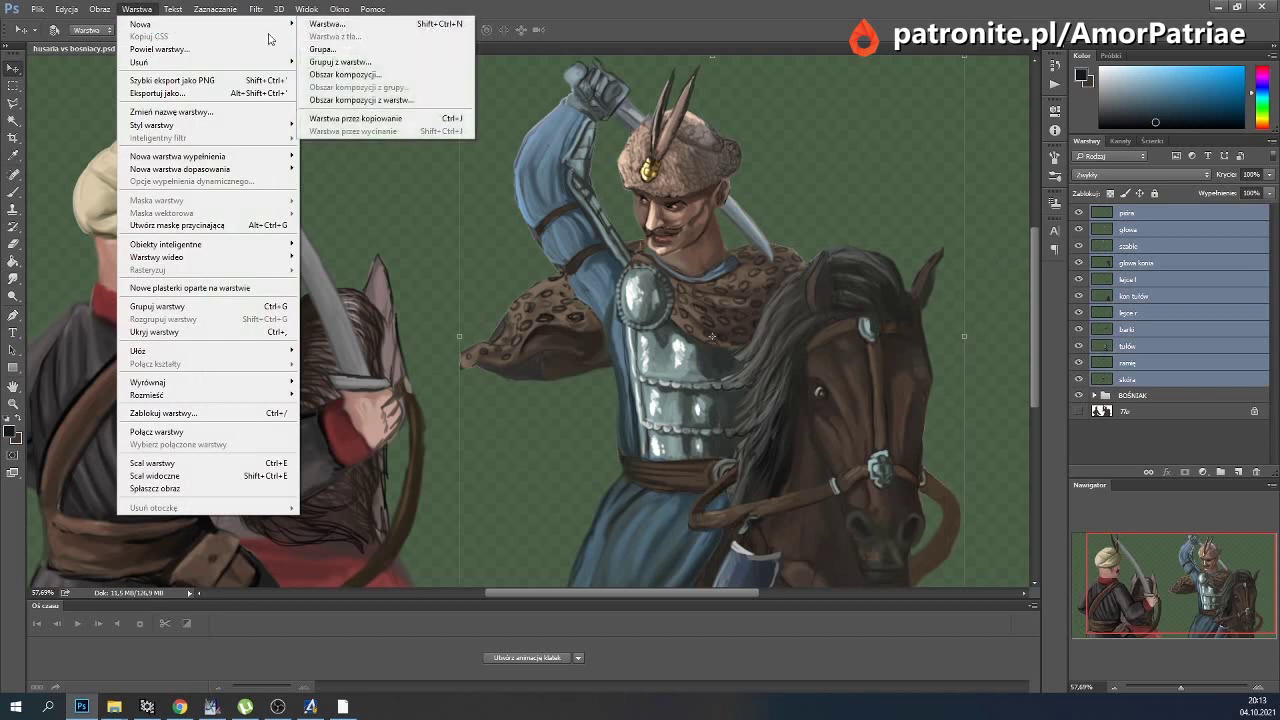
pyautogui.click(365, 66)
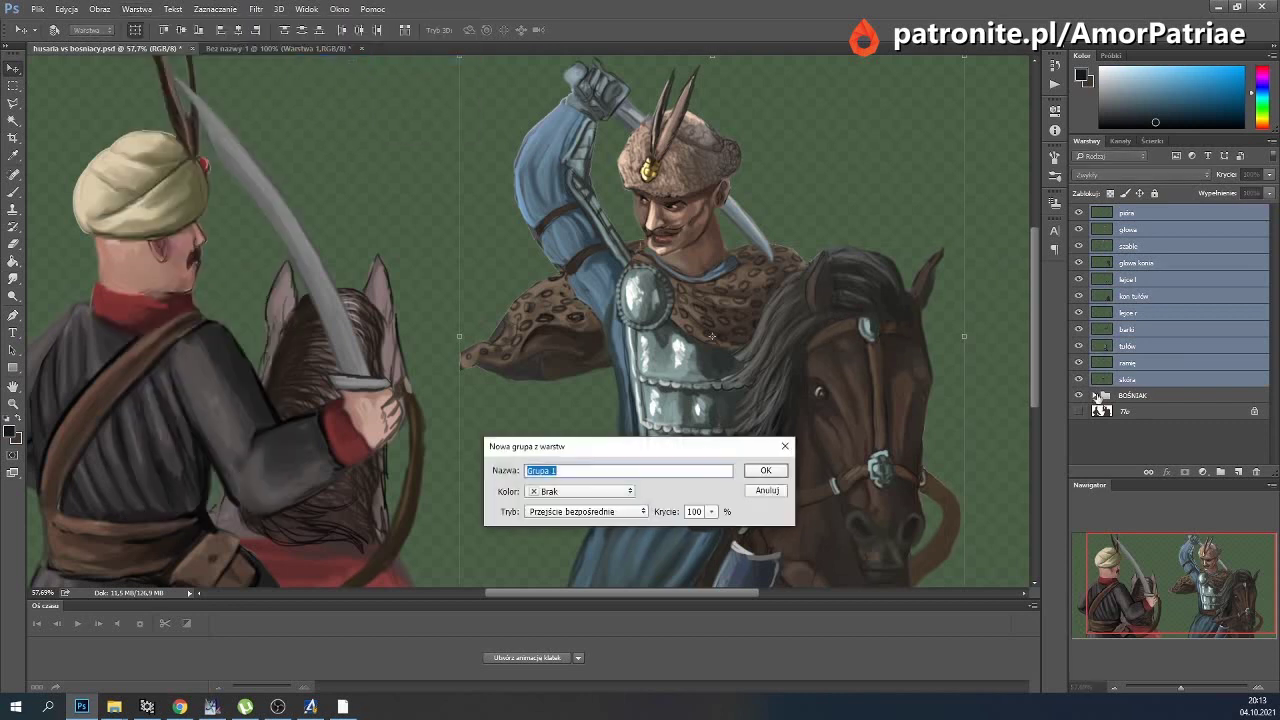
pyautogui.write('HUSARZ')
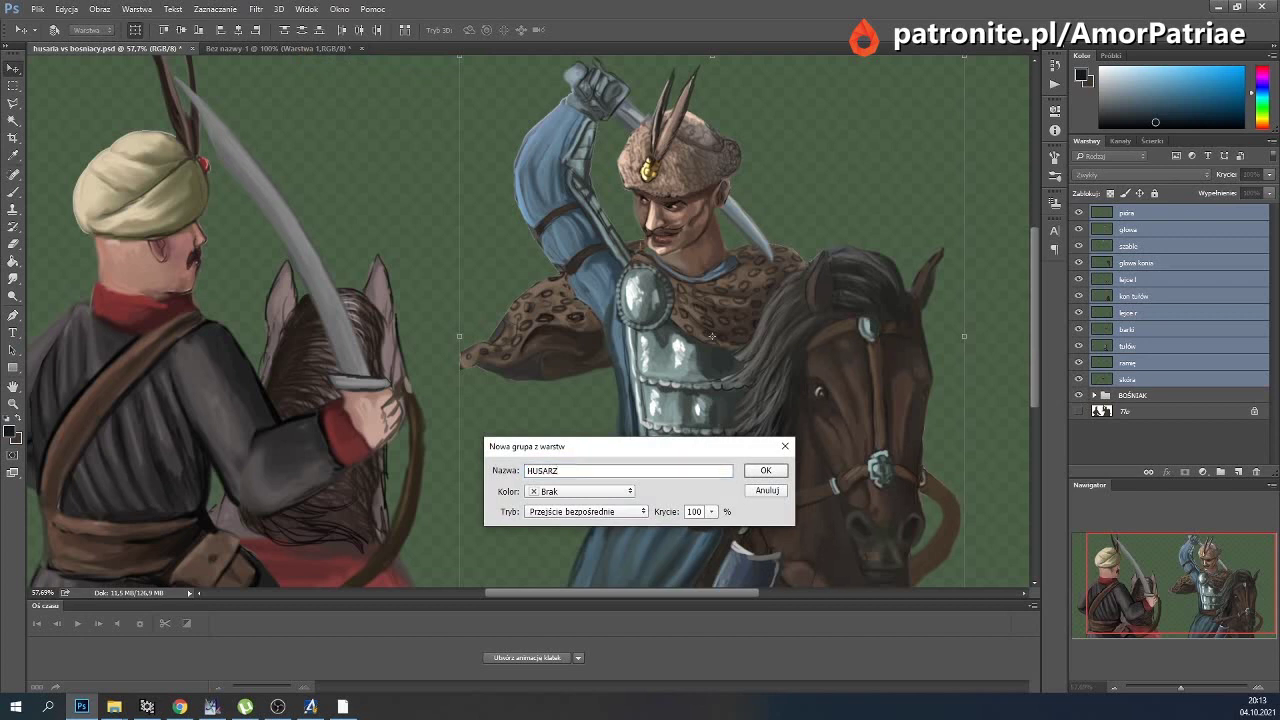
pyautogui.press('Return')
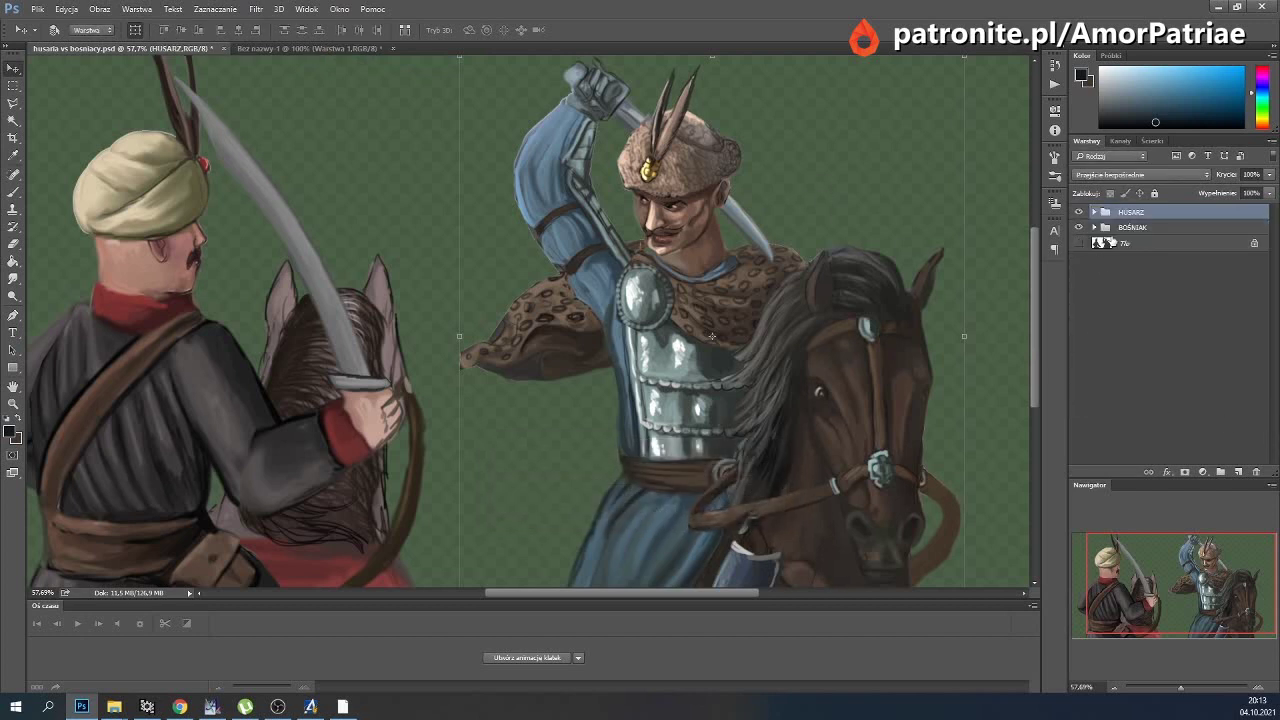
# Group HUSARZ and BOŚNIAK together into a new group named klatka.
pyautogui.click(1078, 212)
pyautogui.click(1078, 227)
pyautogui.keyDown('shift'); pyautogui.click(1125, 227); pyautogui.keyUp('shift')
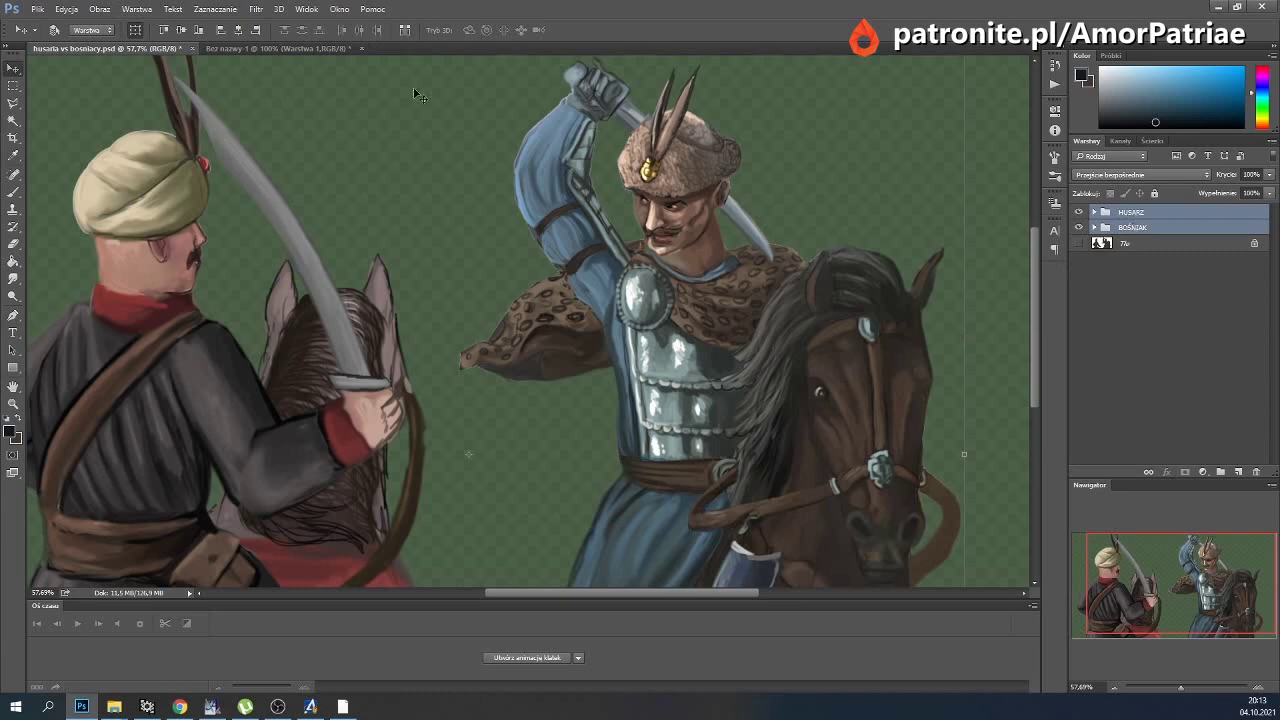
pyautogui.click(137, 9)
pyautogui.moveTo(141, 23)
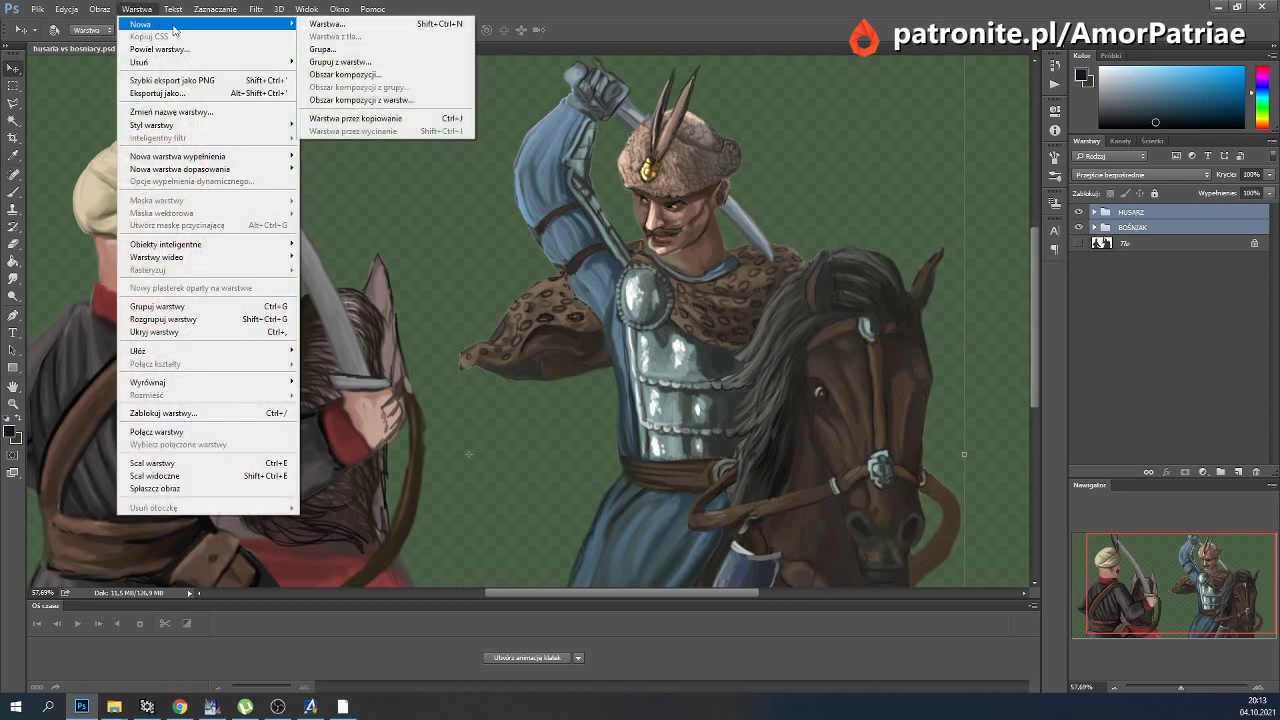
pyautogui.click(386, 67)
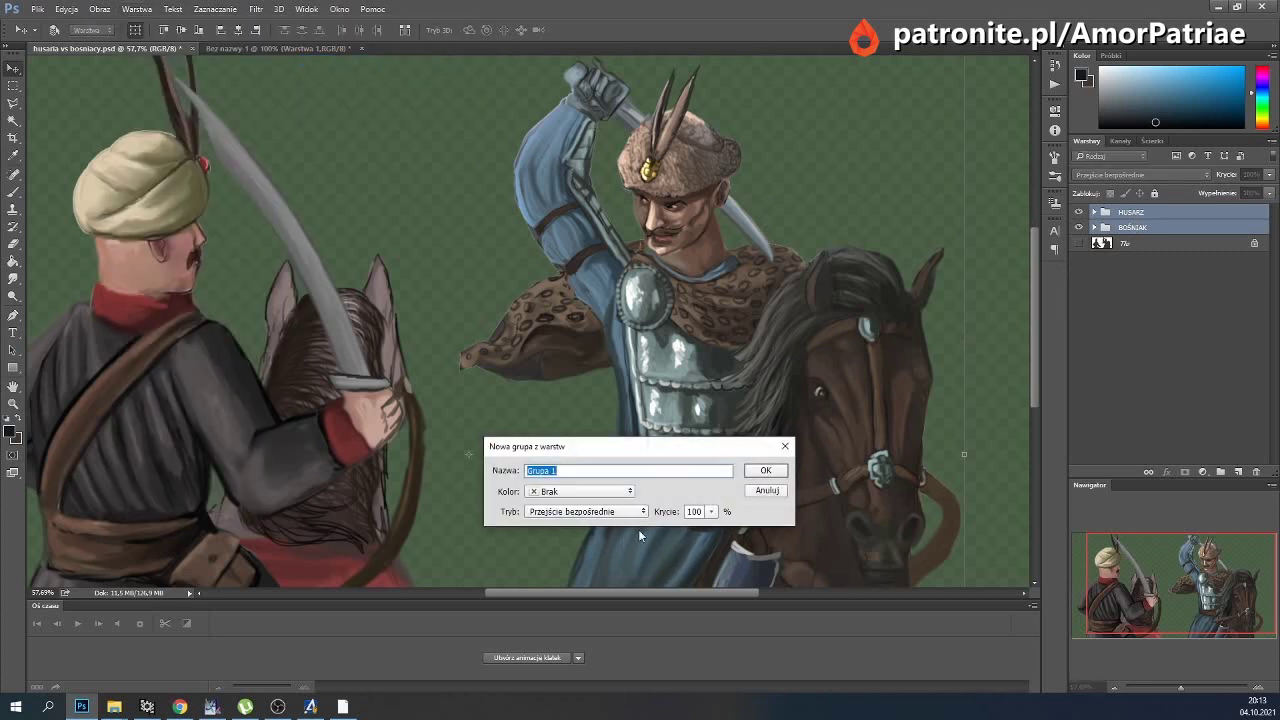
pyautogui.write('klatka')
pyautogui.press('Return')
pyautogui.click(1078, 212)
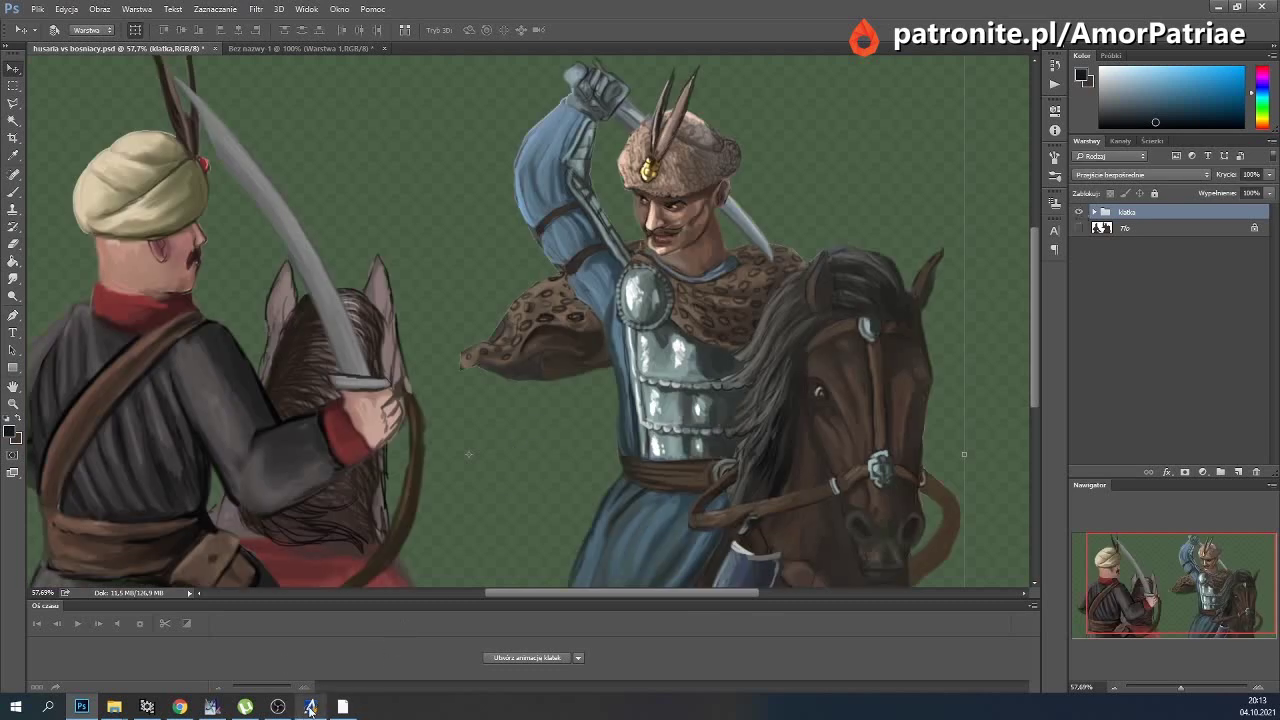
# Duplicate klatka as 'klatka kopia', hide the original, and expand the copy's HUSARZ and BOŚNIAK groups.
pyautogui.hotkey('ctrl', '-')
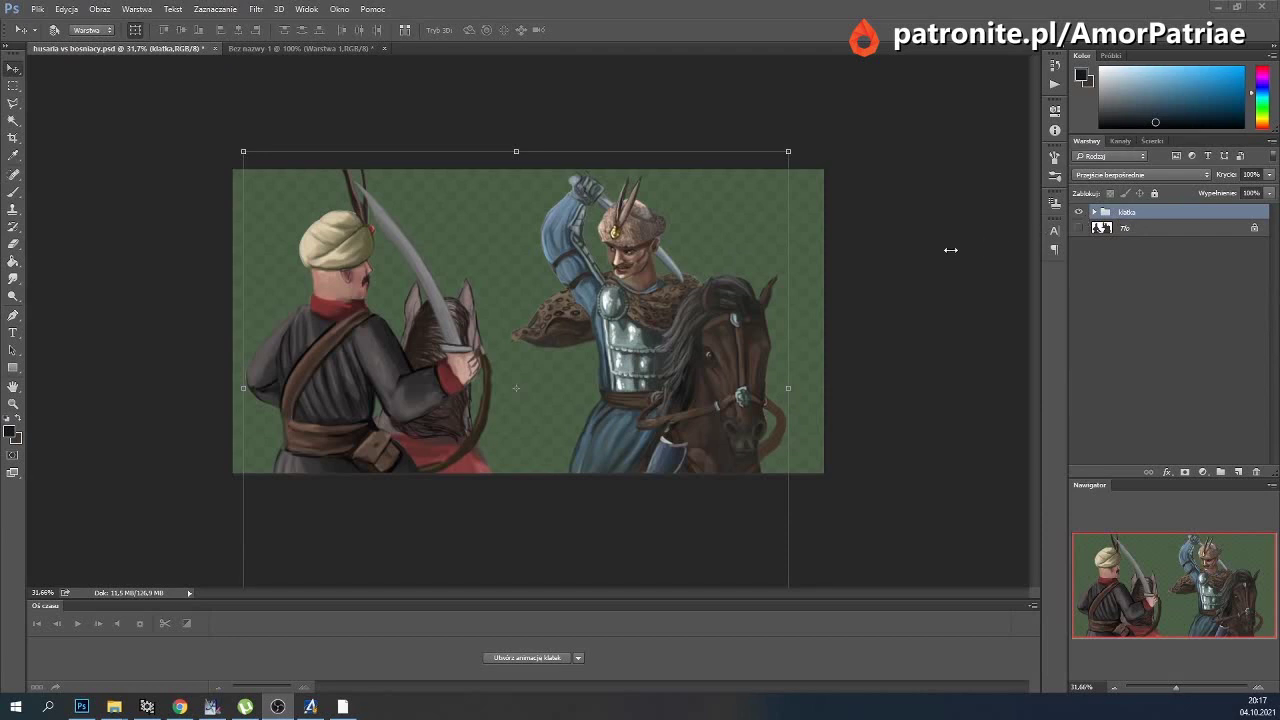
pyautogui.click(139, 11)
pyautogui.click(160, 300)
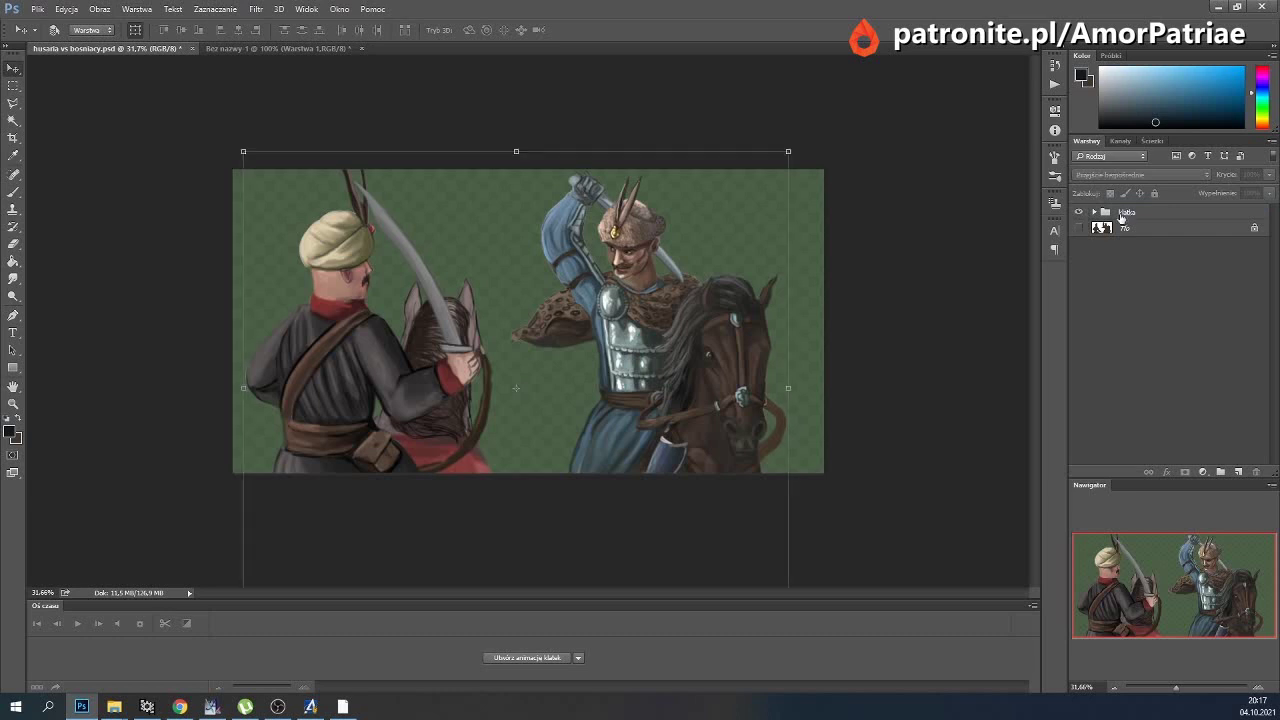
pyautogui.click(1121, 218)
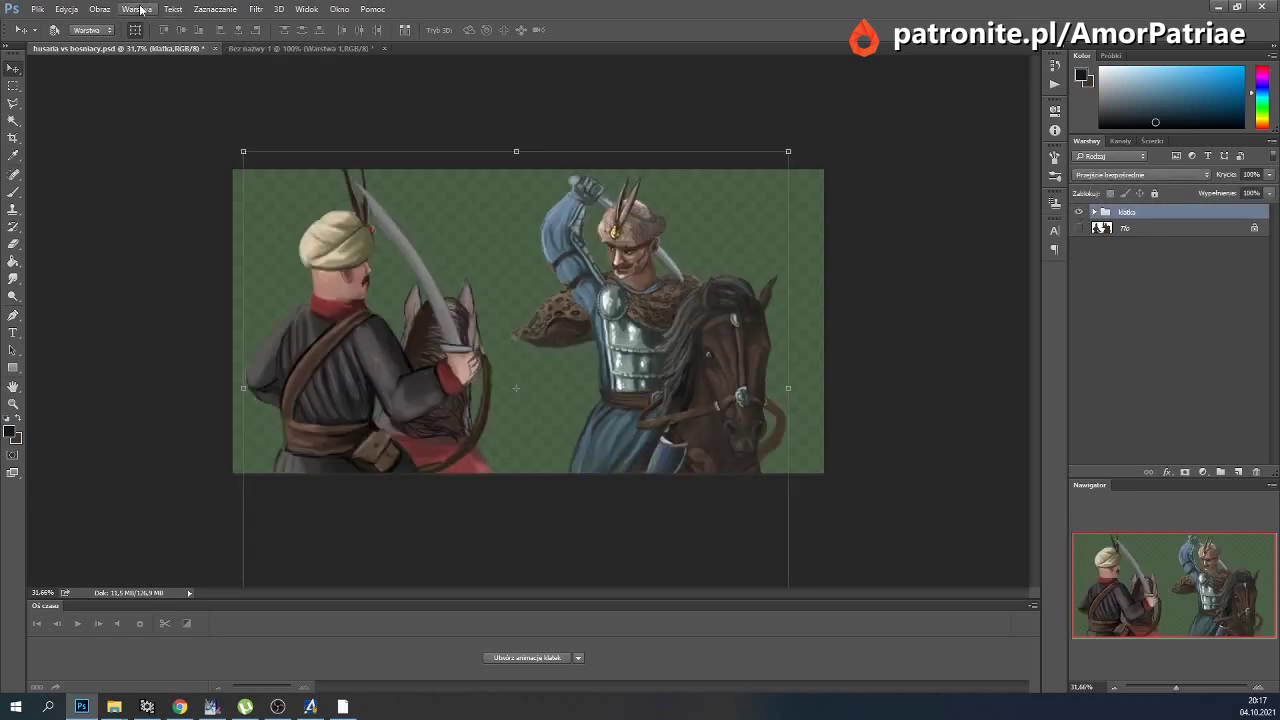
pyautogui.click(139, 9)
pyautogui.click(181, 48)
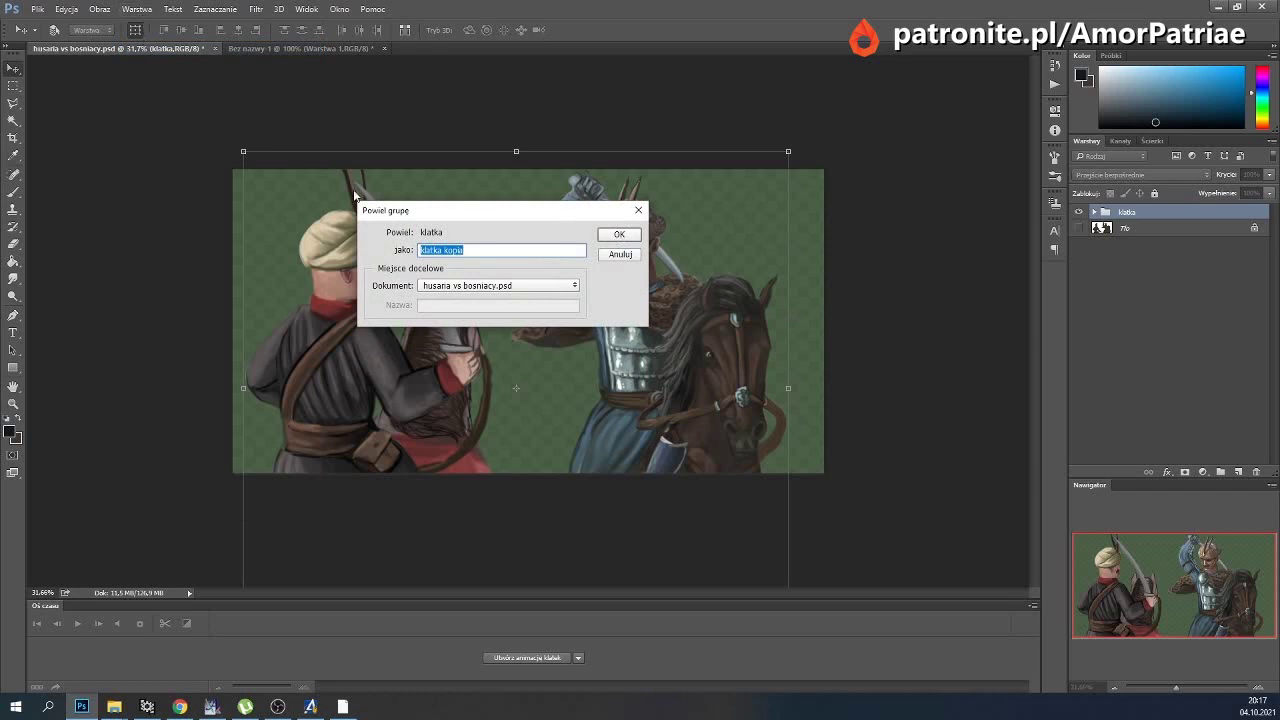
pyautogui.click(620, 236)
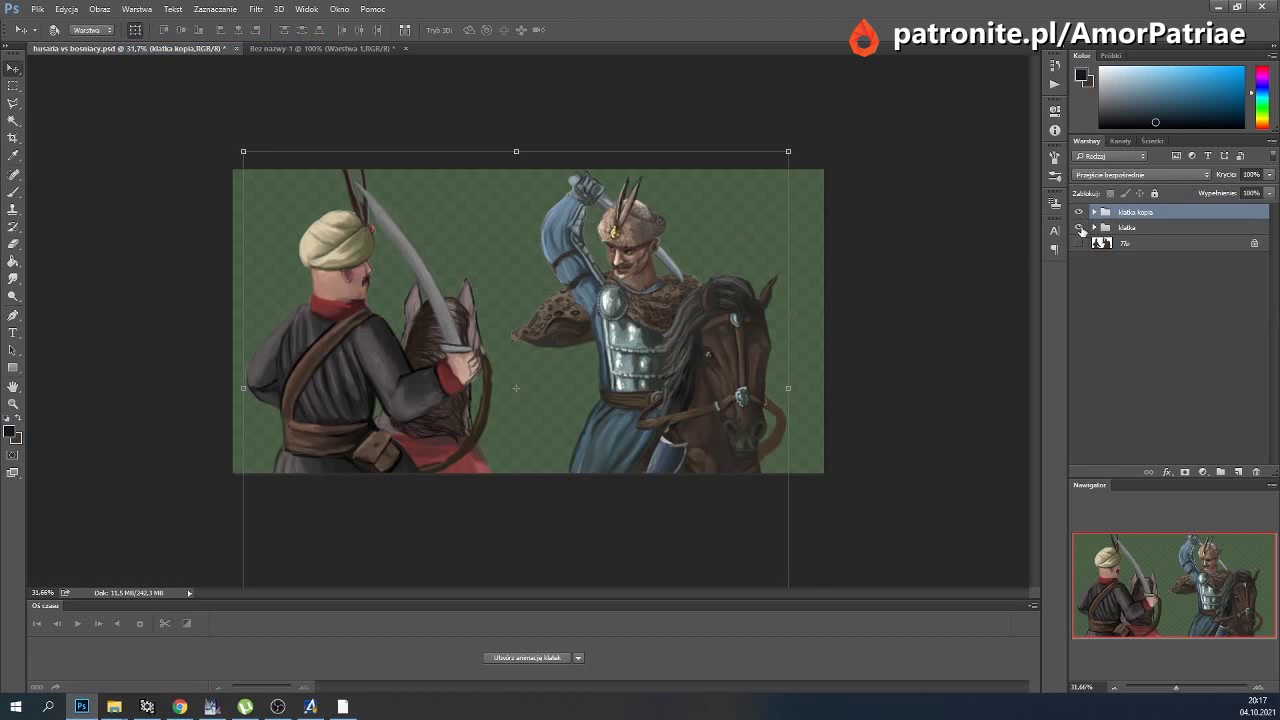
pyautogui.click(1079, 228)
pyautogui.click(1094, 212)
pyautogui.click(1144, 229)
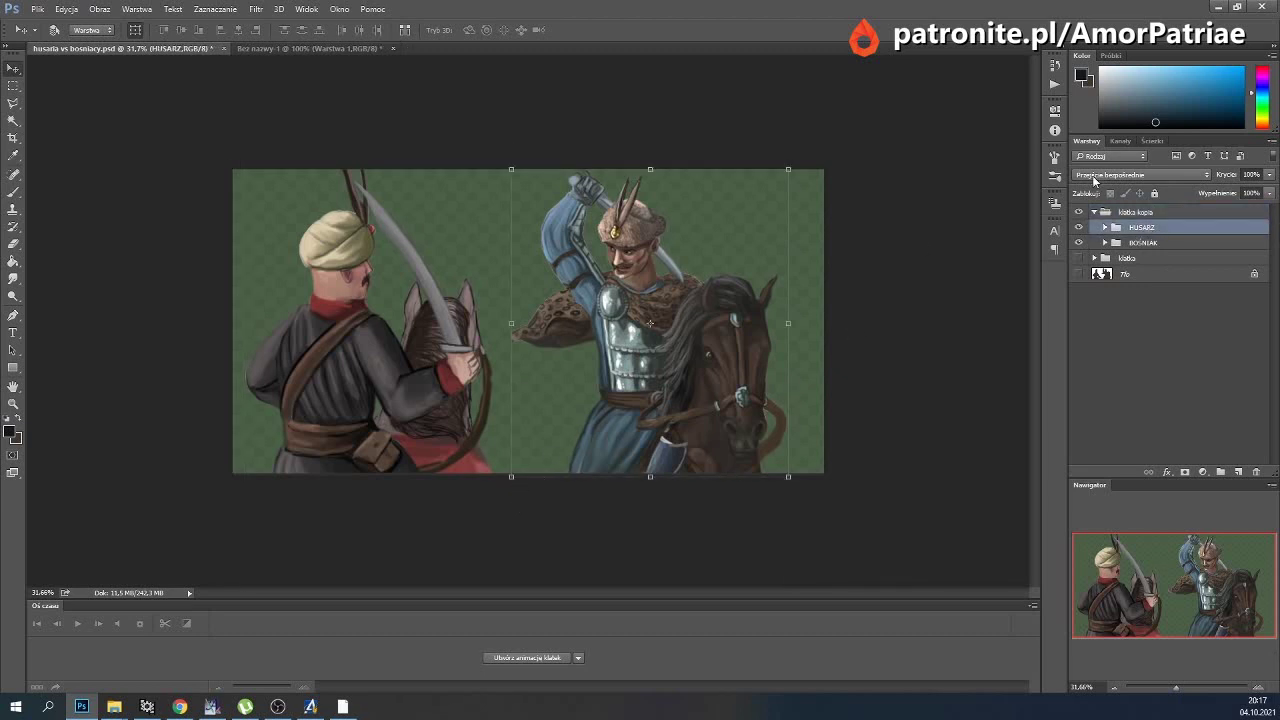
# Scale the BOŚNIAK group in klatka kopia to 104% width and height.
pyautogui.click(1144, 242)
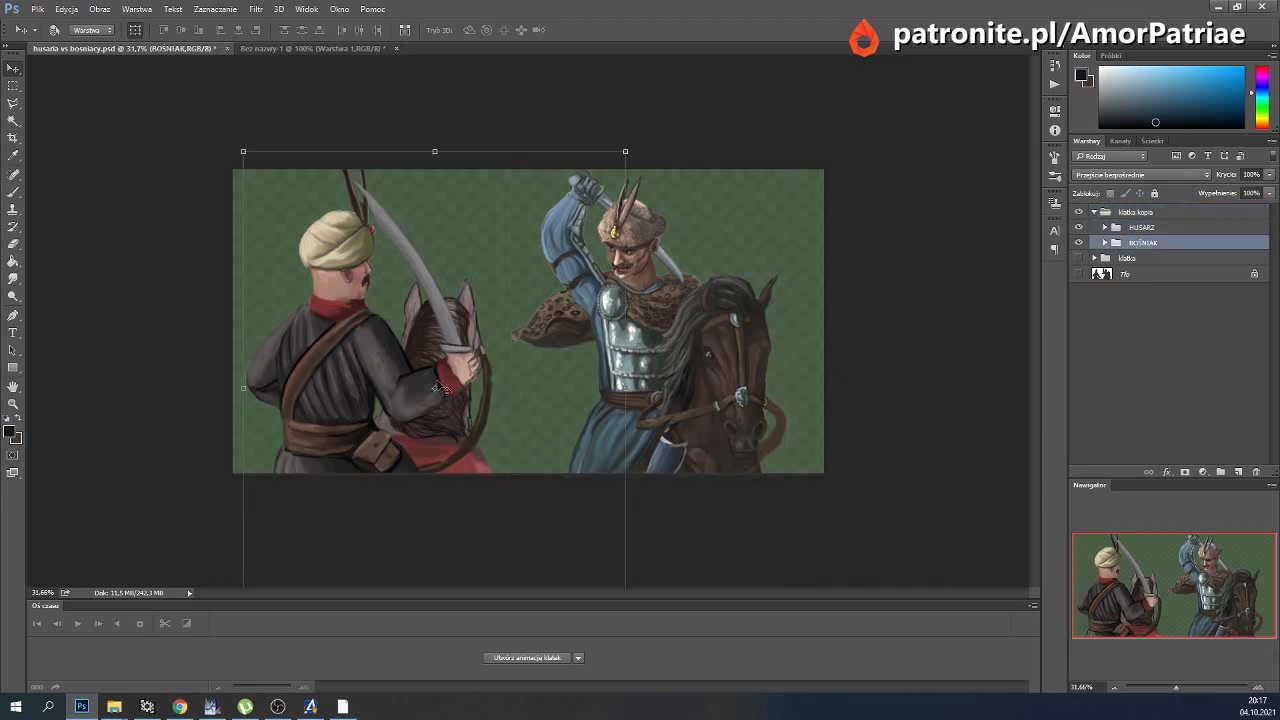
pyautogui.click(1078, 242)
pyautogui.hotkey('ctrl', 't')
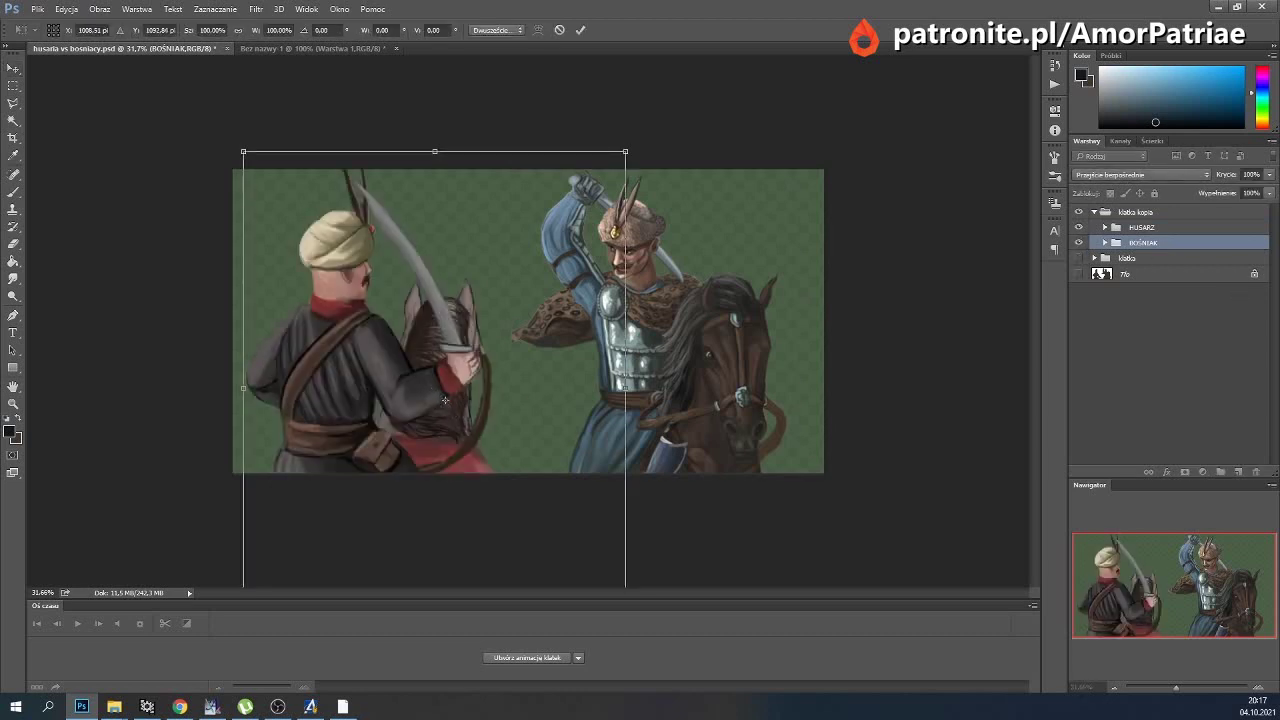
pyautogui.click(212, 30)
pyautogui.write('104')
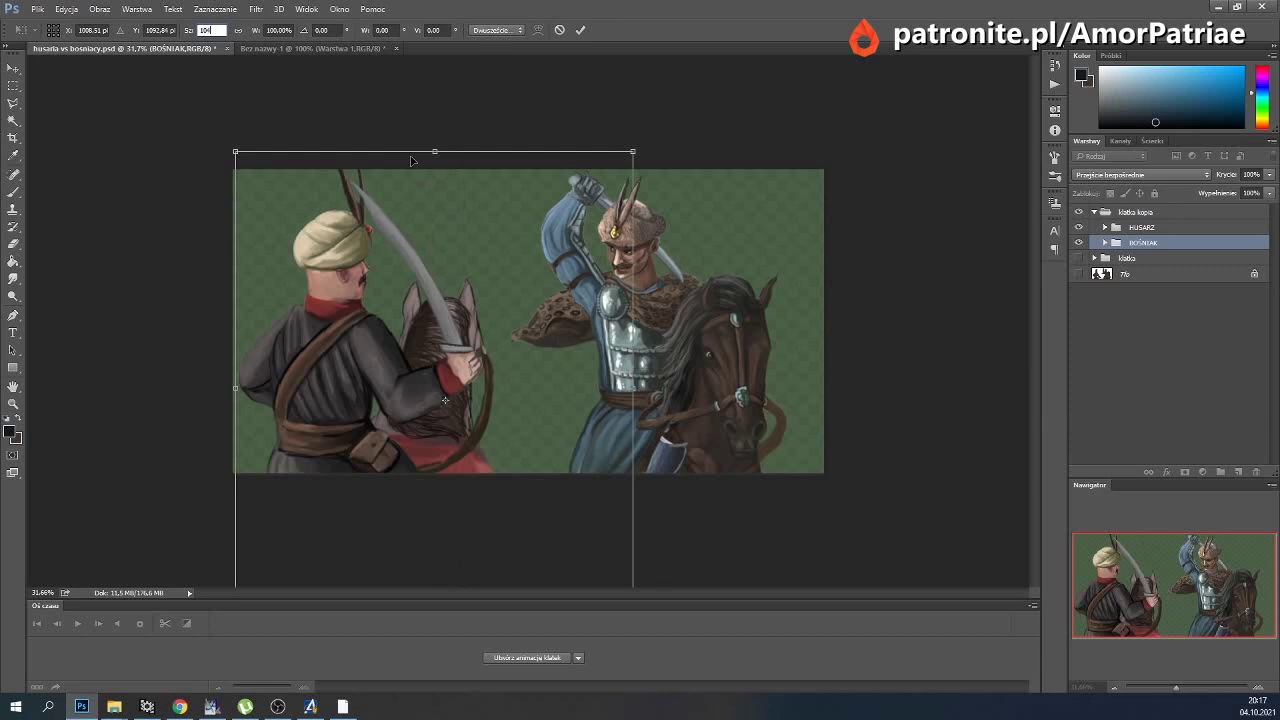
pyautogui.press('Tab')
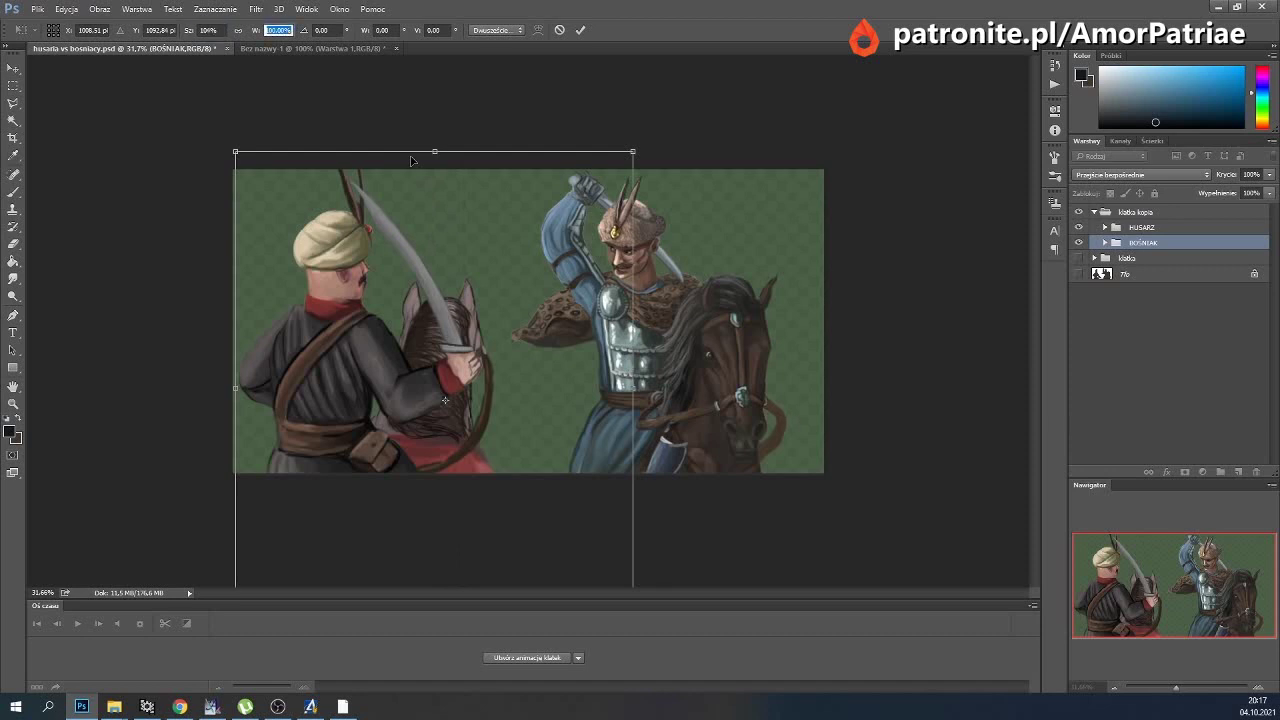
pyautogui.write('10')
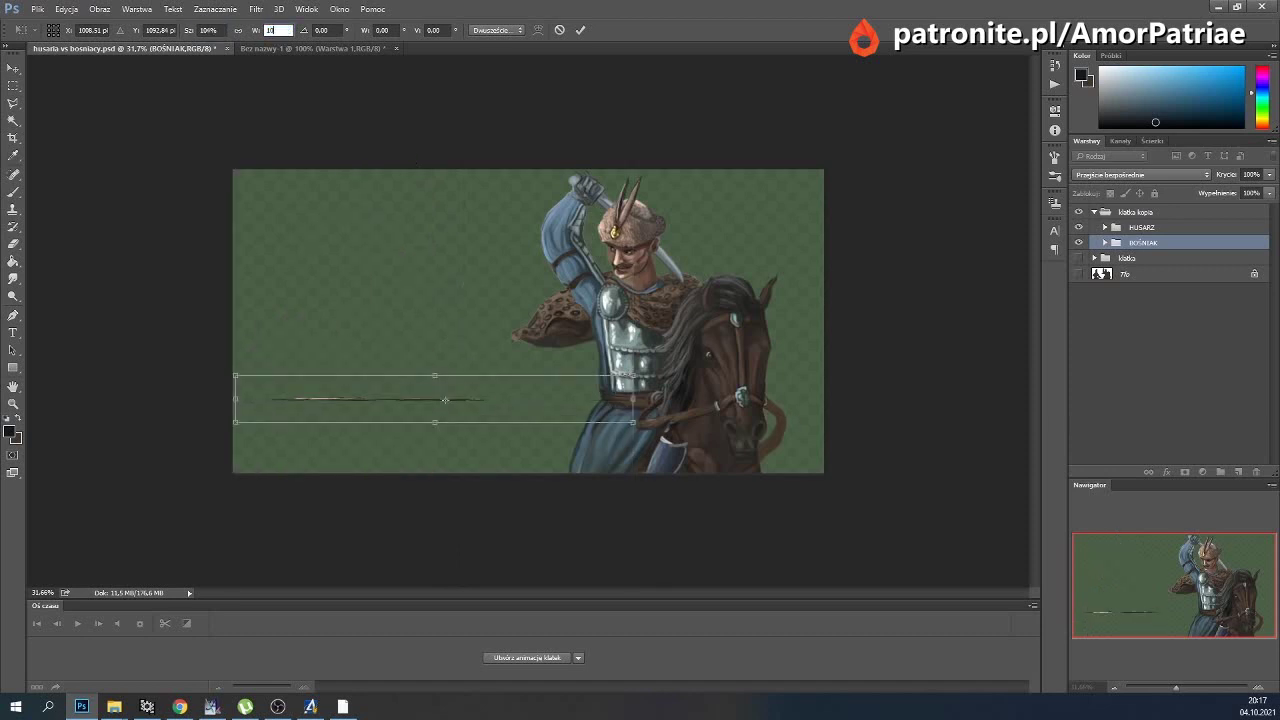
pyautogui.write('4')
pyautogui.press('Return')
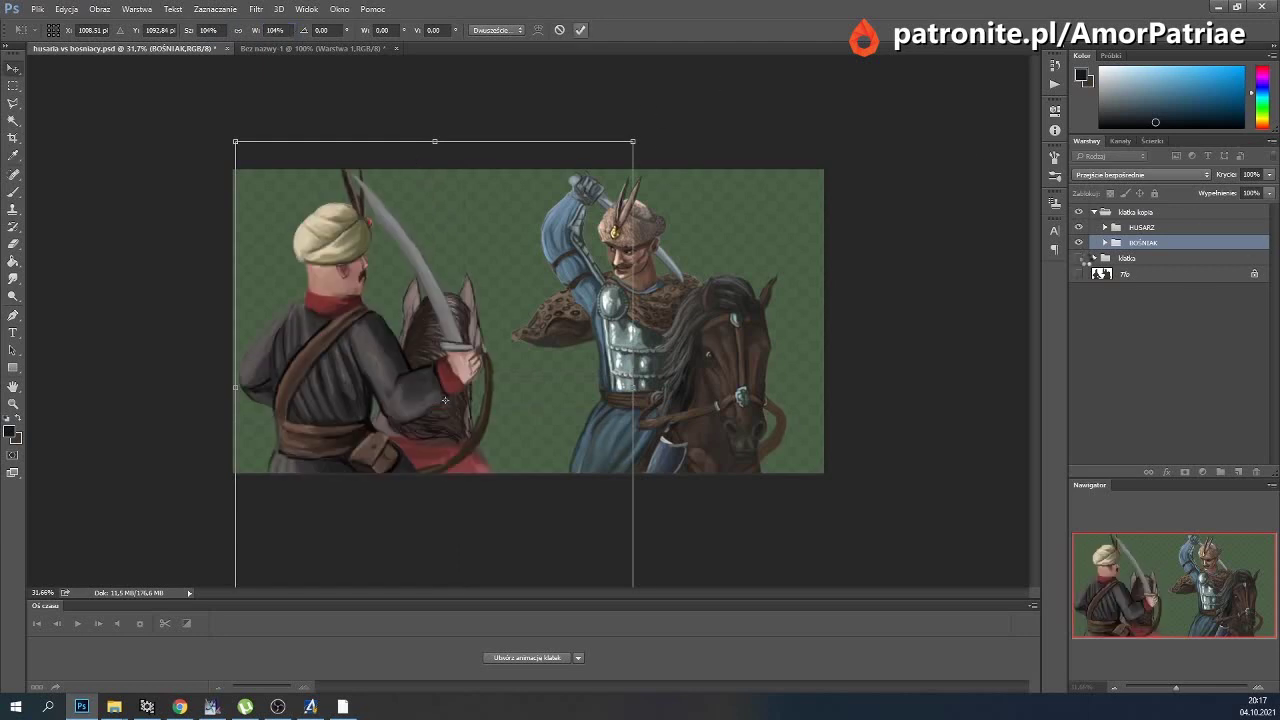
pyautogui.press('Return')
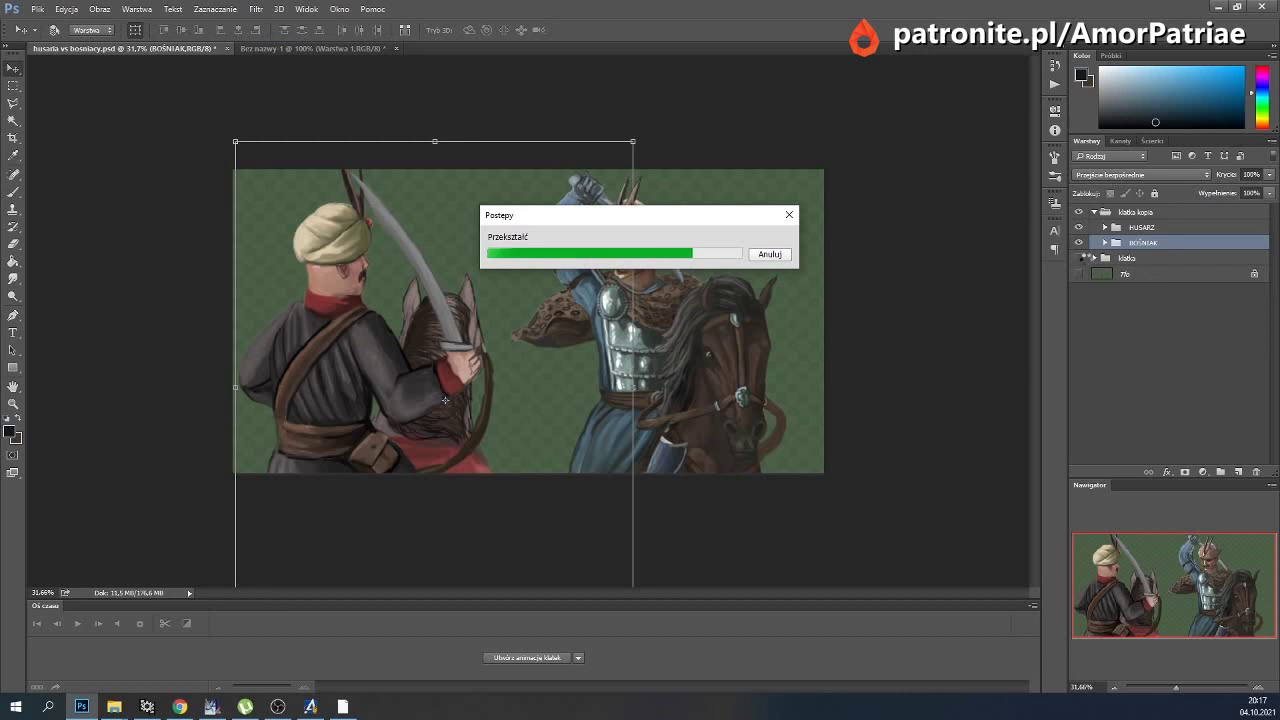
# Compare the enlarged rider against the original frame, then nudge him slightly left.
pyautogui.click(1078, 258)
pyautogui.click(1078, 212)
pyautogui.click(1078, 212)
pyautogui.click(1078, 212)
pyautogui.click(1078, 212)
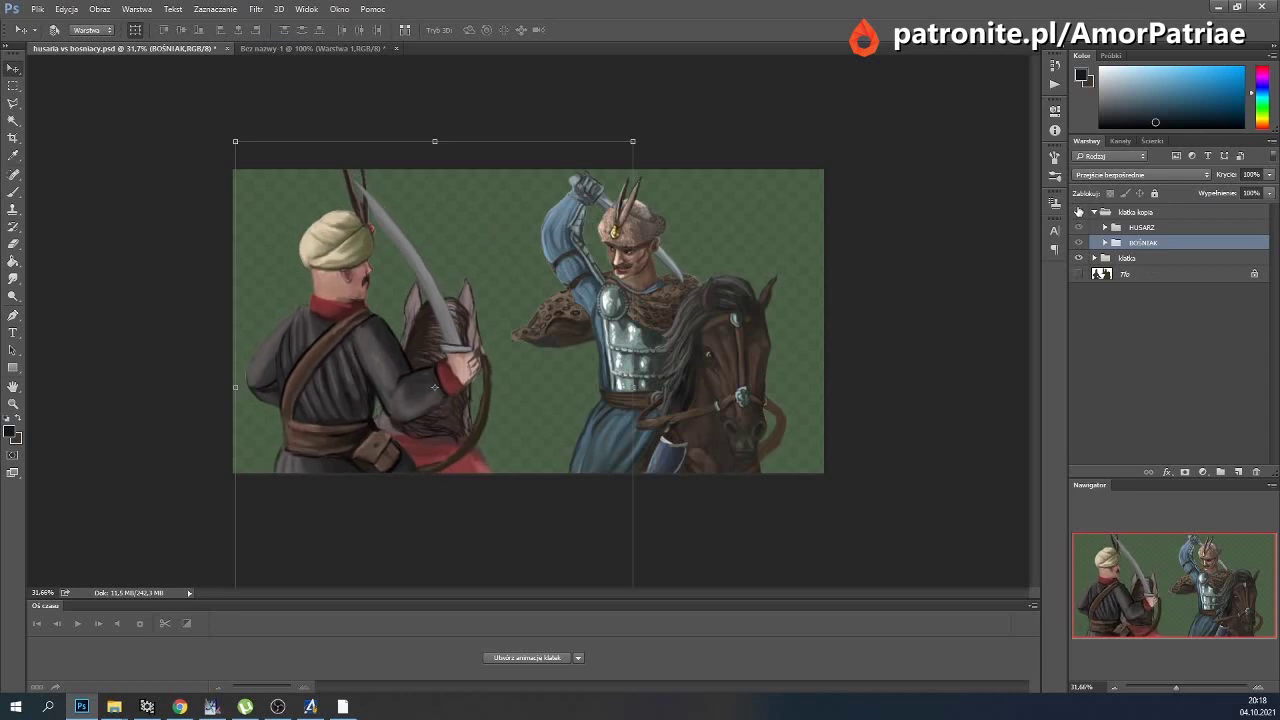
pyautogui.click(1078, 212)
pyautogui.click(1078, 212)
pyautogui.click(1078, 212)
pyautogui.click(1078, 212)
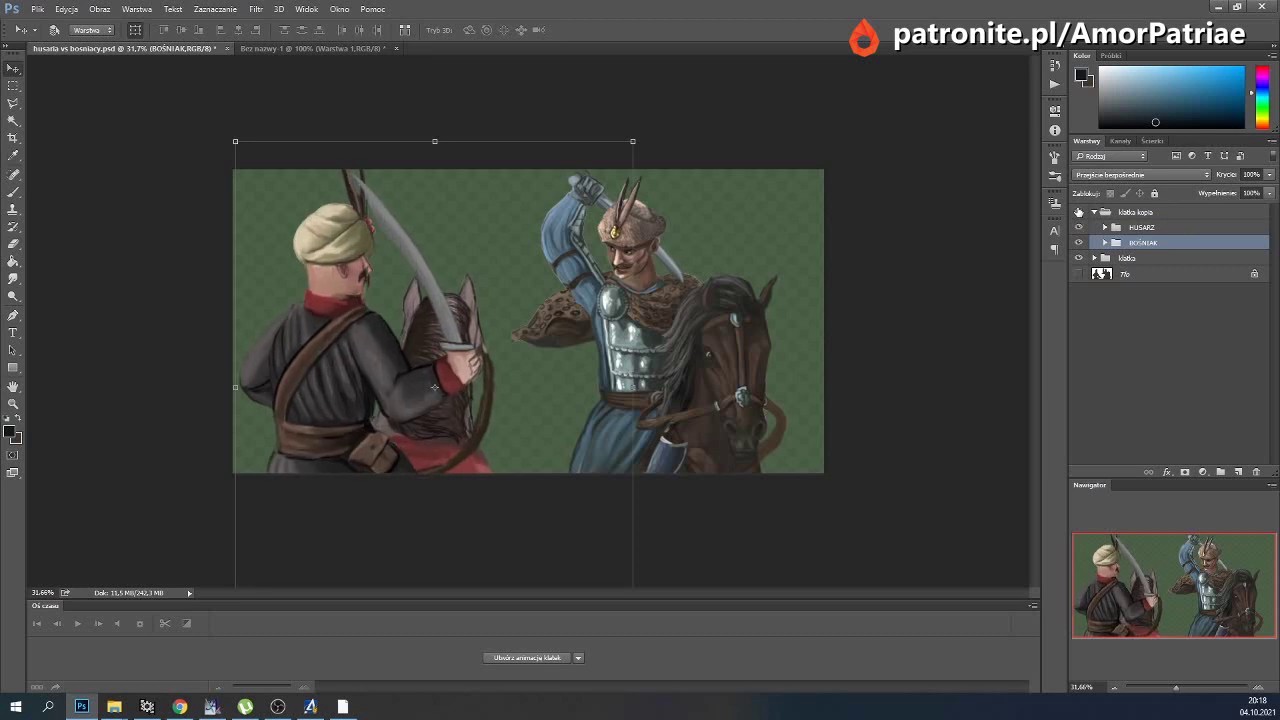
pyautogui.click(1078, 212)
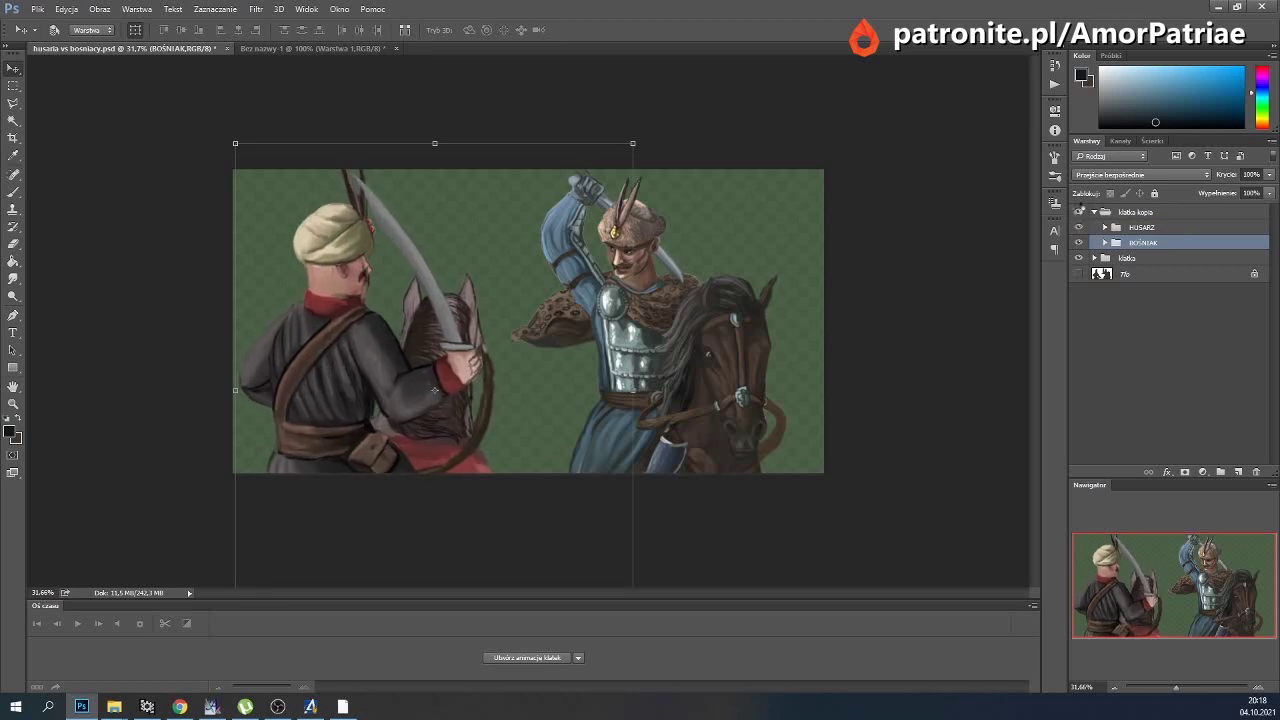
pyautogui.click(1078, 212)
pyautogui.press('Left')
pyautogui.press('Left')
pyautogui.press('Left')
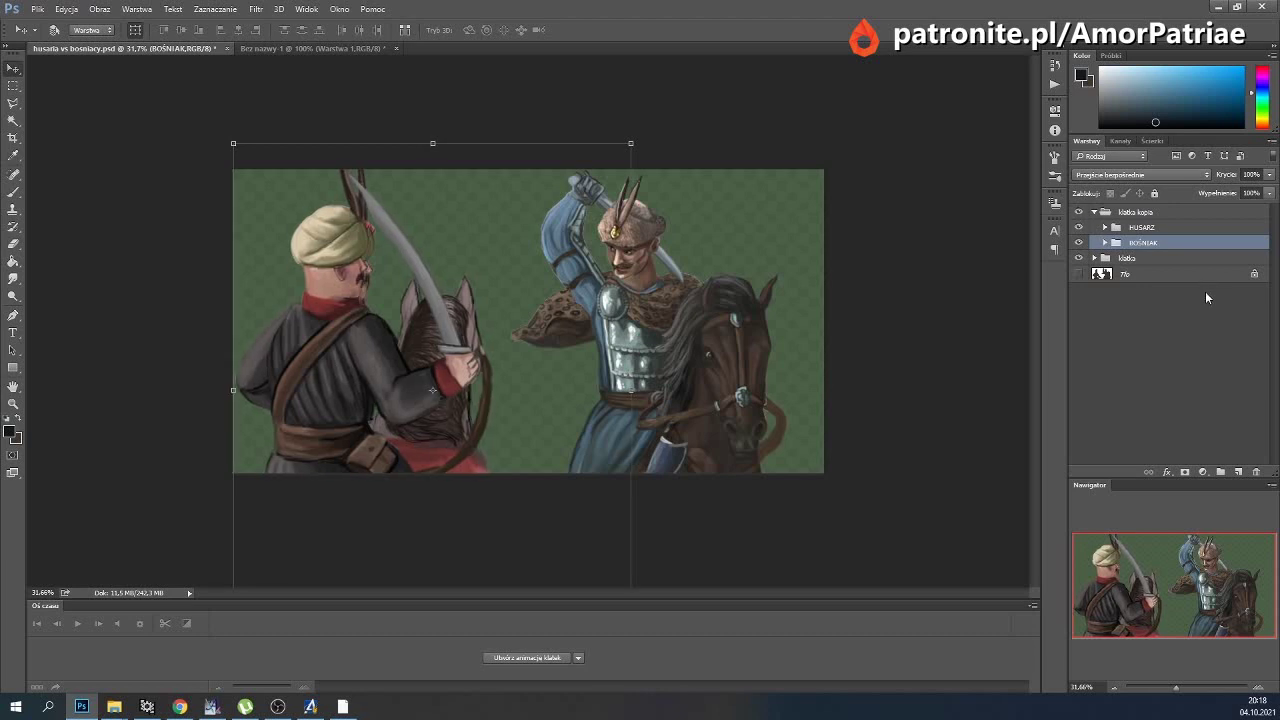
# Rotate the prawe przedramie forearm layer around the elbow pivot and apply it.
pyautogui.click(1105, 243)
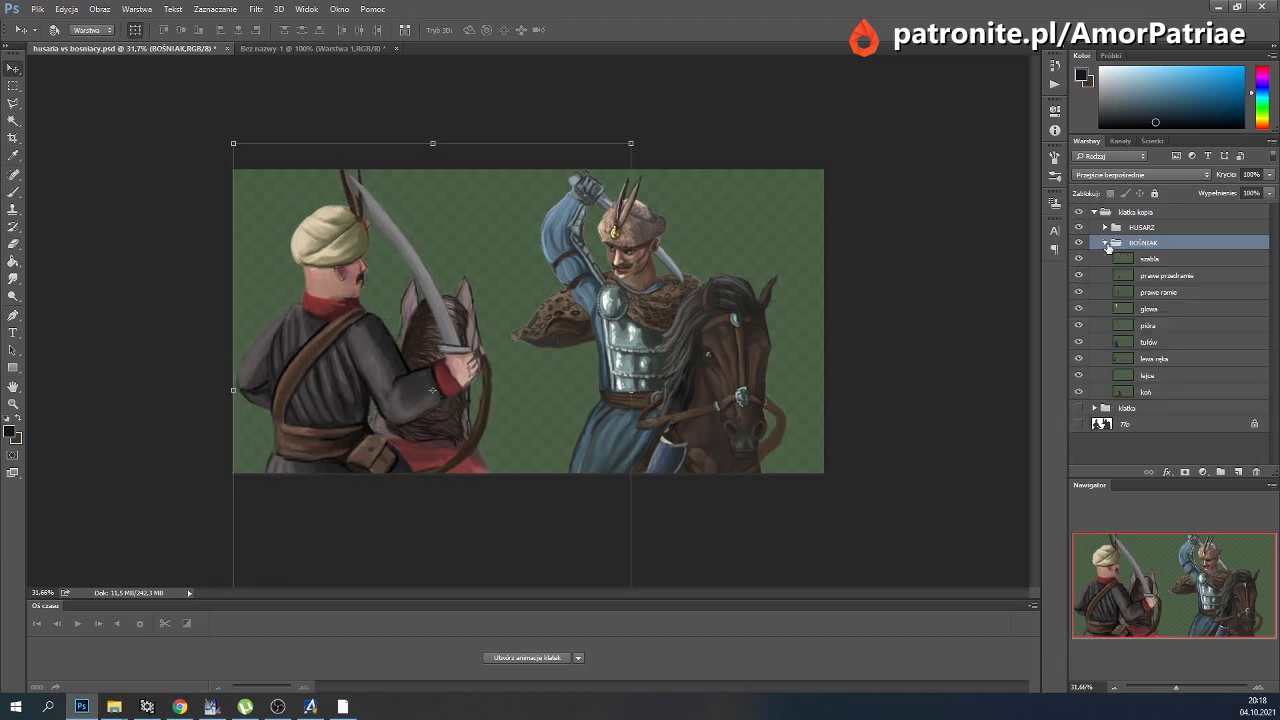
pyautogui.click(1147, 262)
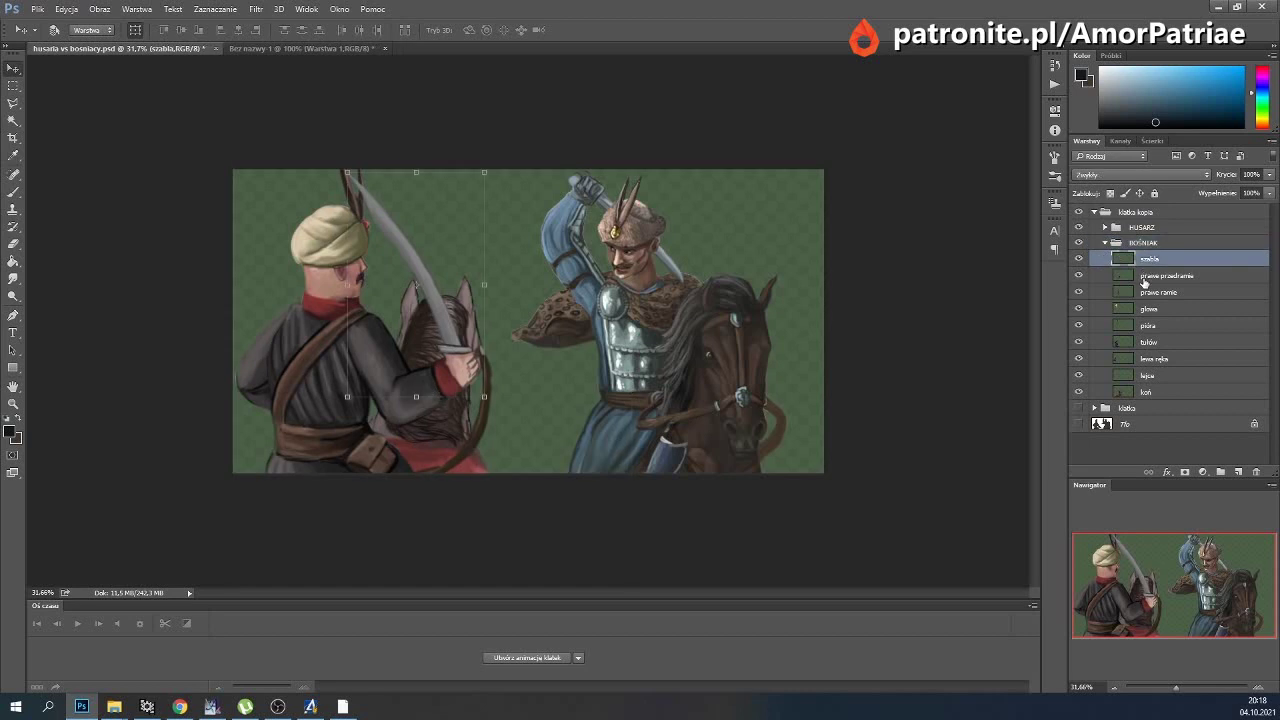
pyautogui.click(1143, 277)
pyautogui.click(1133, 292)
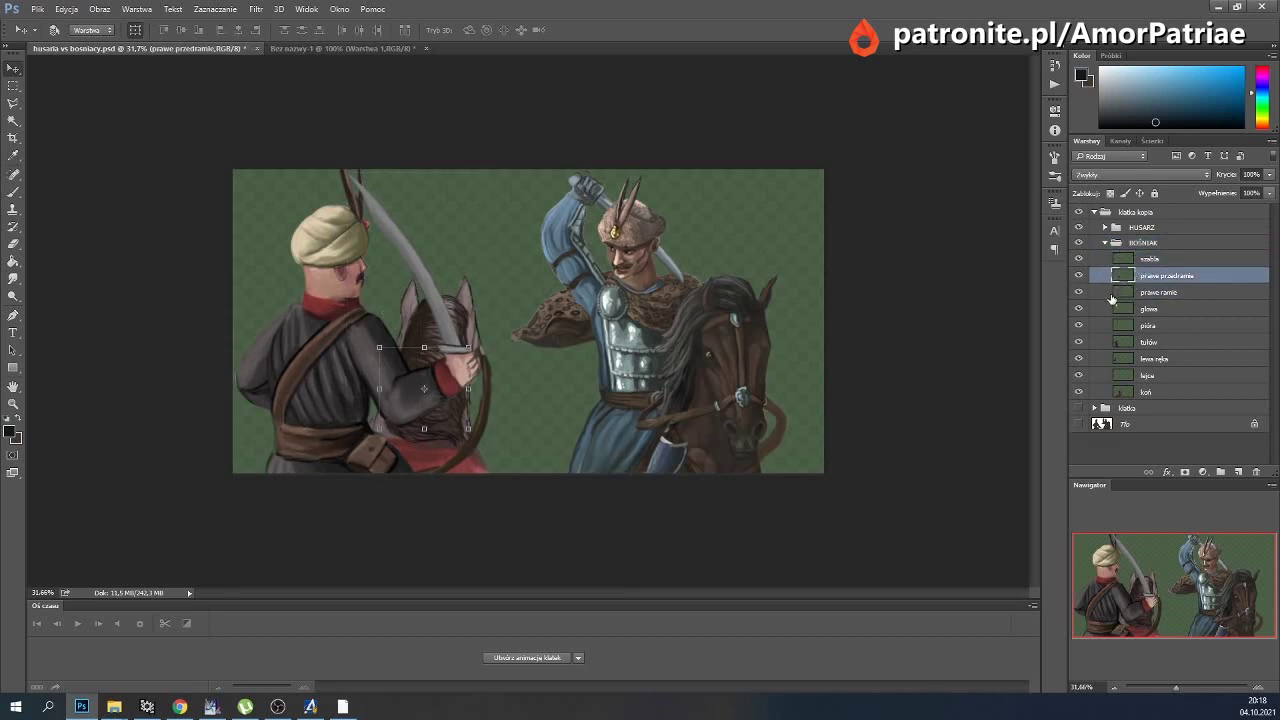
pyautogui.moveTo(428, 393); pyautogui.dragTo(397, 403)
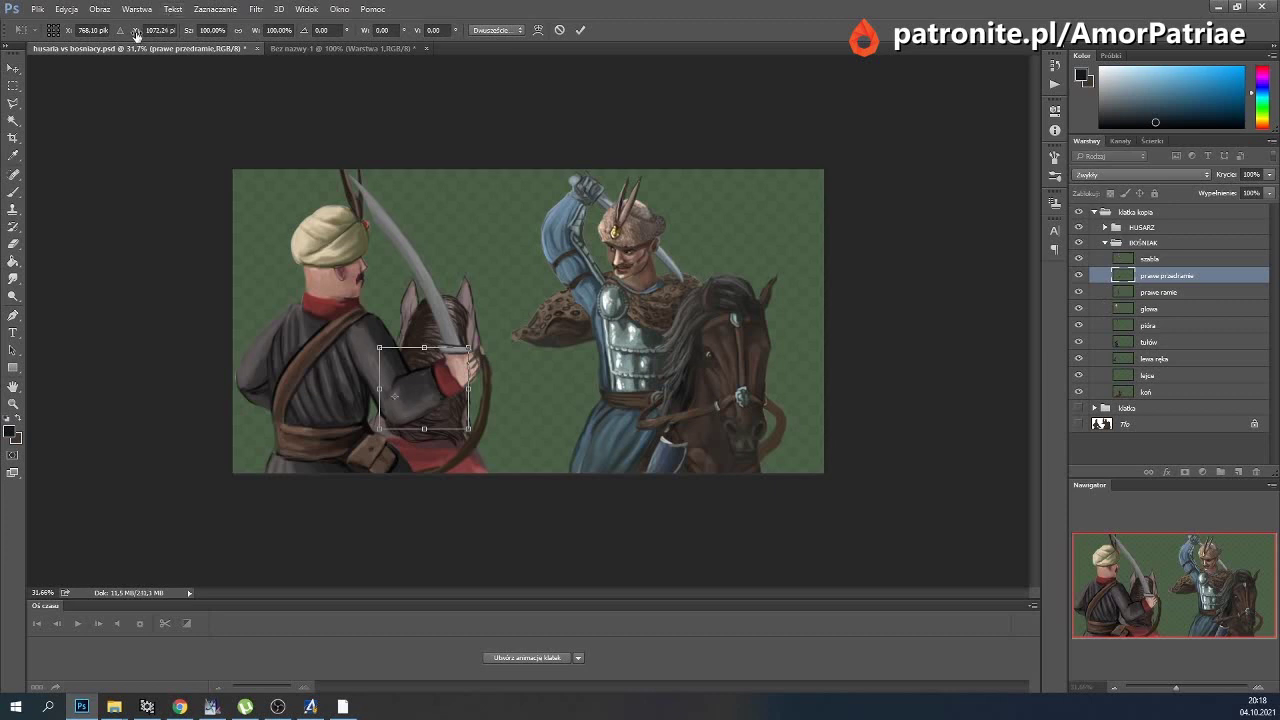
pyautogui.hotkey('alt', 'Tab')
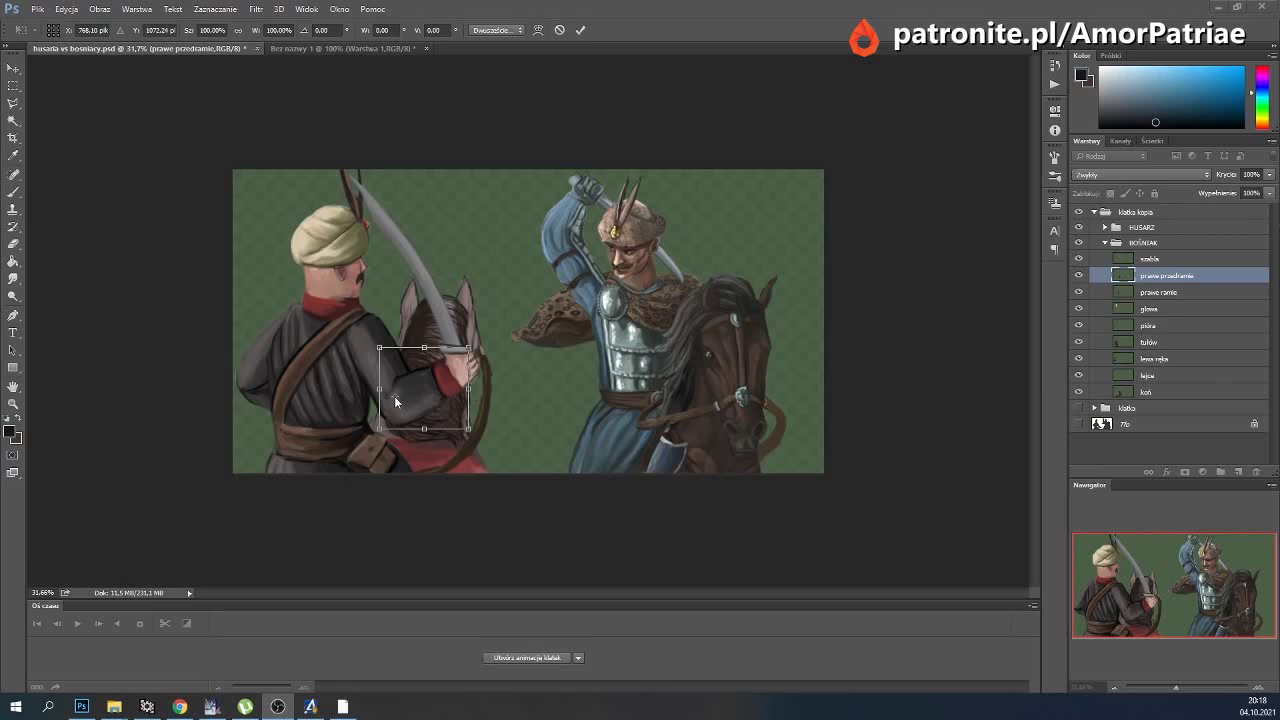
pyautogui.hotkey('alt', 'Tab')
pyautogui.moveTo(406, 404); pyautogui.dragTo(407, 411)
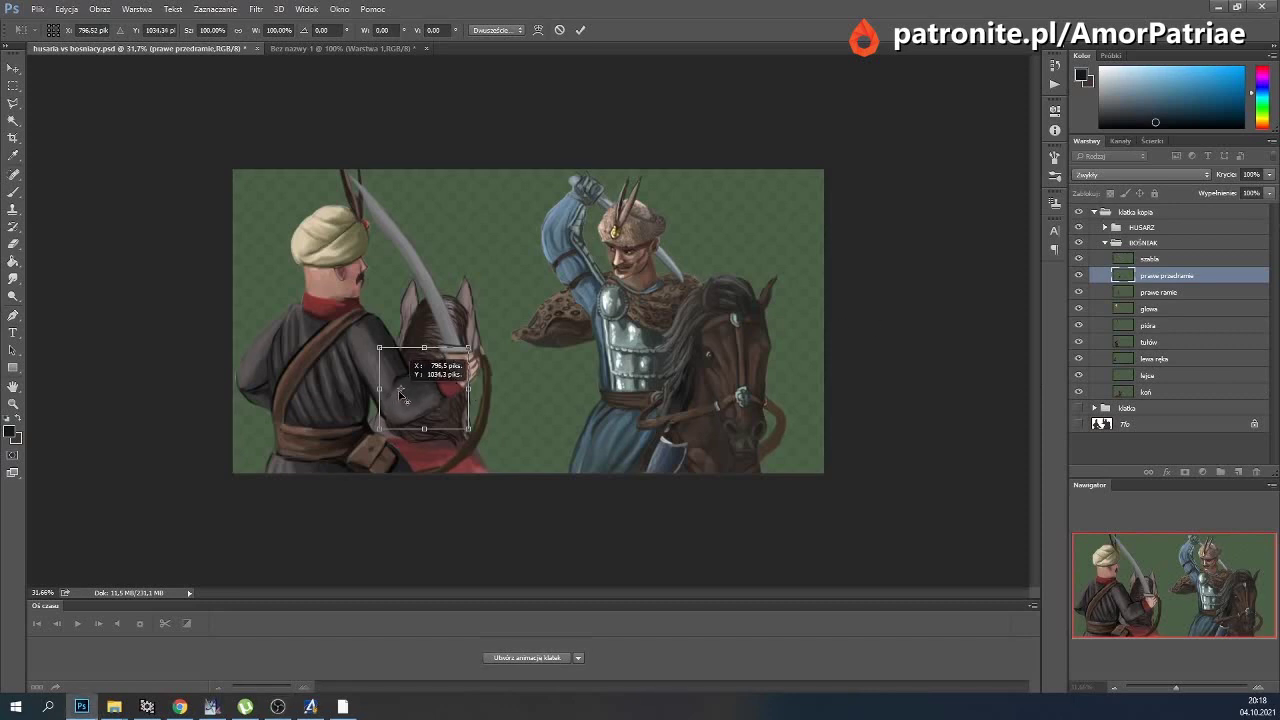
pyautogui.moveTo(552, 410)
pyautogui.mouseDown()
pyautogui.moveTo(548, 396)
pyautogui.moveTo(528, 527)
pyautogui.moveTo(482, 375)
pyautogui.moveTo(502, 399)
pyautogui.mouseUp()
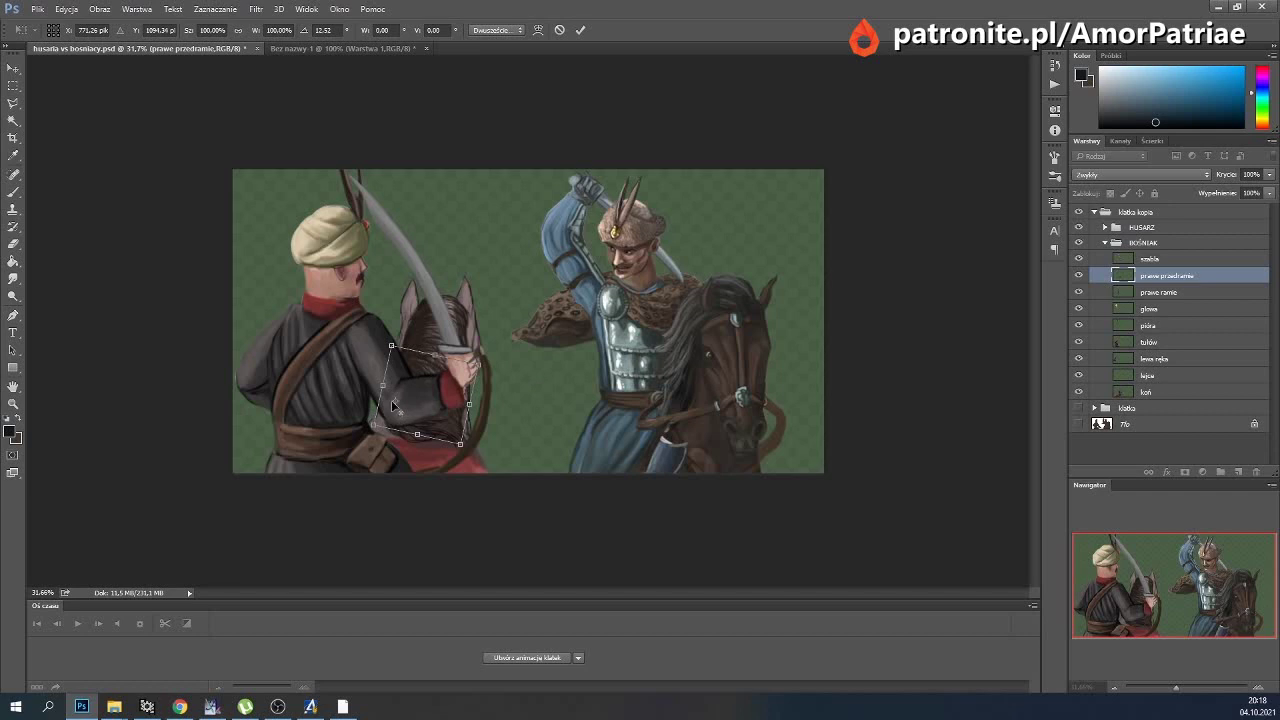
pyautogui.moveTo(502, 399)
pyautogui.mouseDown()
pyautogui.moveTo(493, 411)
pyautogui.moveTo(491, 367)
pyautogui.mouseUp()
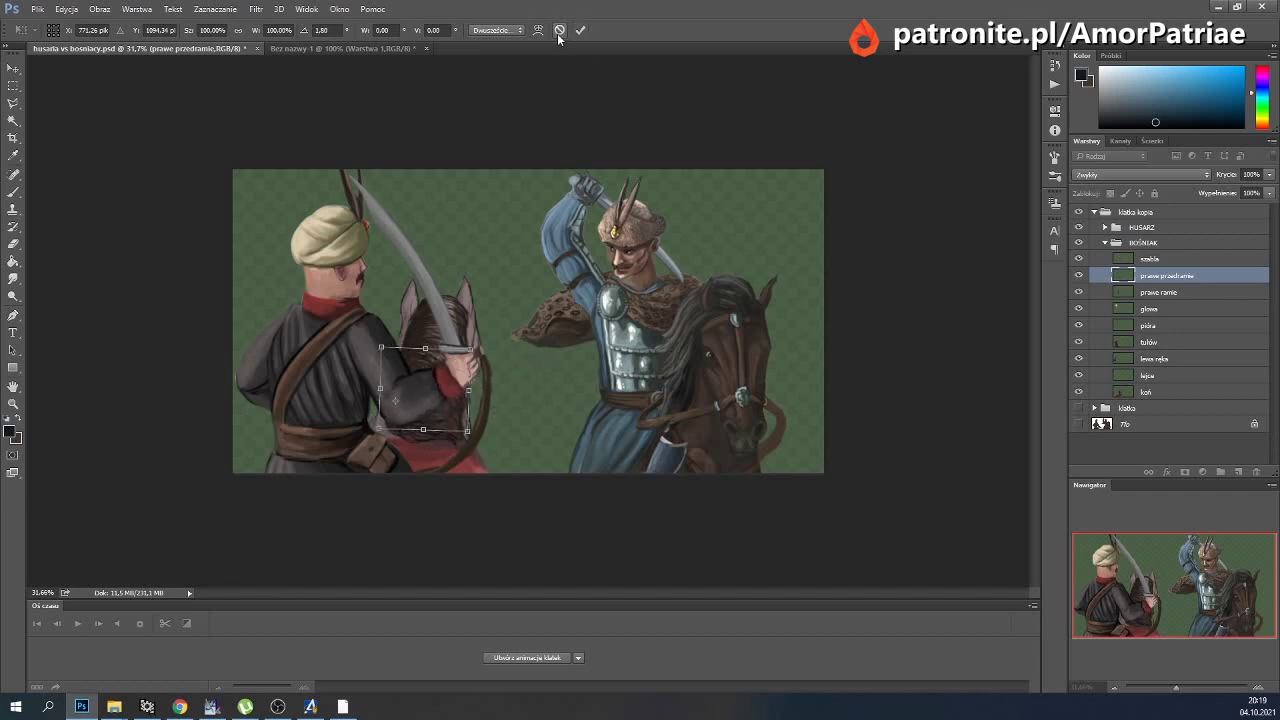
pyautogui.press('Return')
# Rotate the prawe ramie upper arm, undo that change, then select and check tułów.
pyautogui.click(1140, 293)
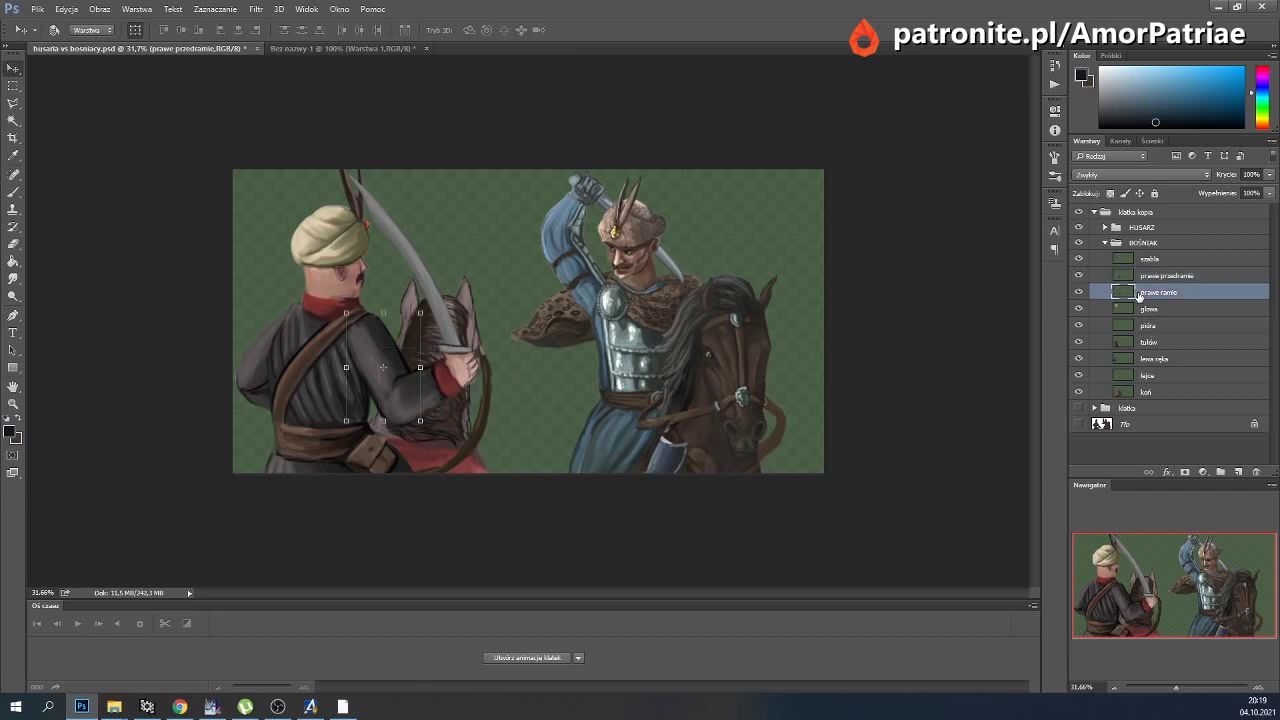
pyautogui.moveTo(424, 309)
pyautogui.mouseDown()
pyautogui.moveTo(642, 364)
pyautogui.moveTo(304, 400)
pyautogui.moveTo(373, 467)
pyautogui.moveTo(455, 431)
pyautogui.moveTo(472, 392)
pyautogui.moveTo(437, 415)
pyautogui.moveTo(370, 382)
pyautogui.moveTo(455, 300)
pyautogui.moveTo(440, 408)
pyautogui.mouseUp()
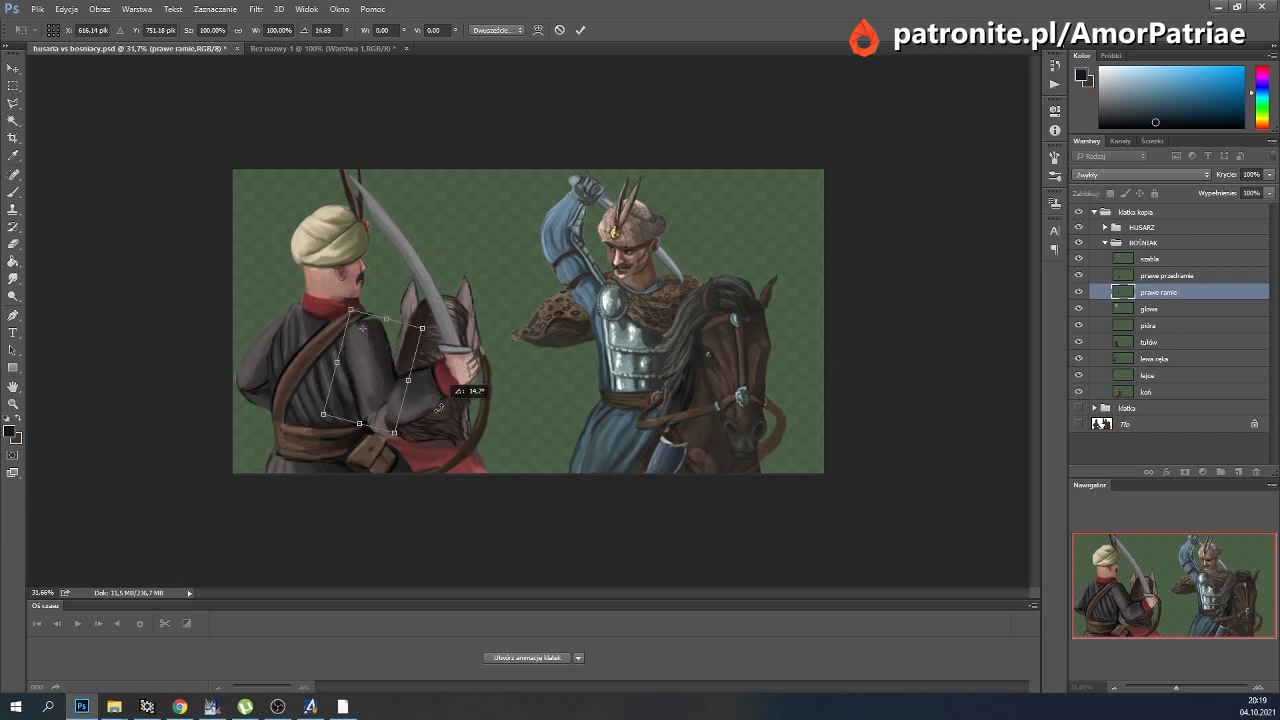
pyautogui.moveTo(439, 407); pyautogui.dragTo(447, 403)
pyautogui.press('Up')
pyautogui.press('Up')
pyautogui.press('Left')
pyautogui.moveTo(506, 407); pyautogui.dragTo(513, 407)
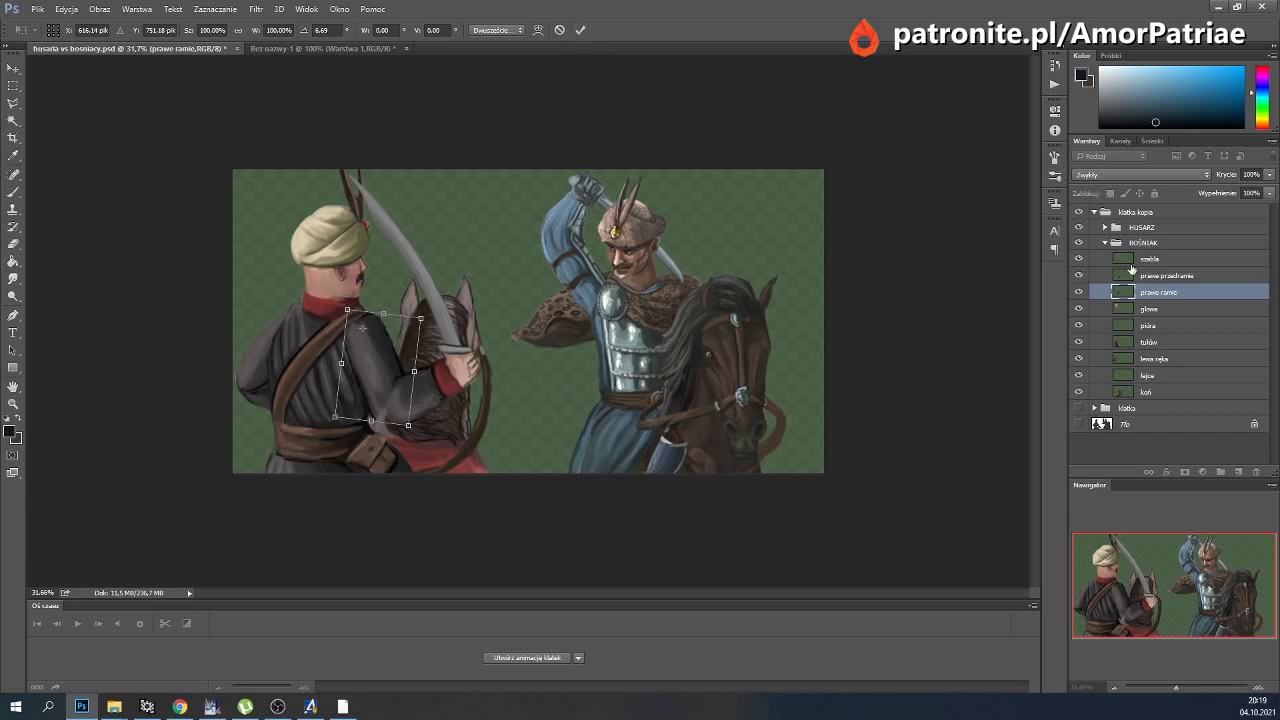
pyautogui.click(579, 31)
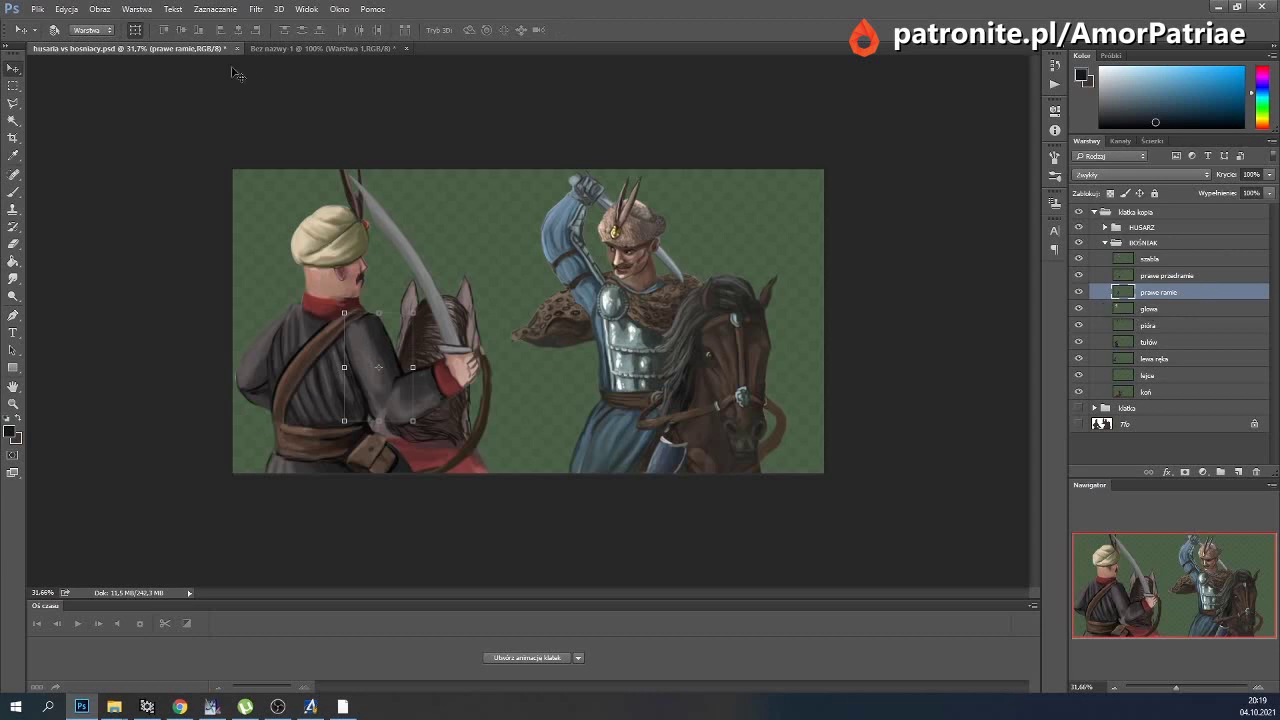
pyautogui.click(72, 11)
pyautogui.click(86, 23)
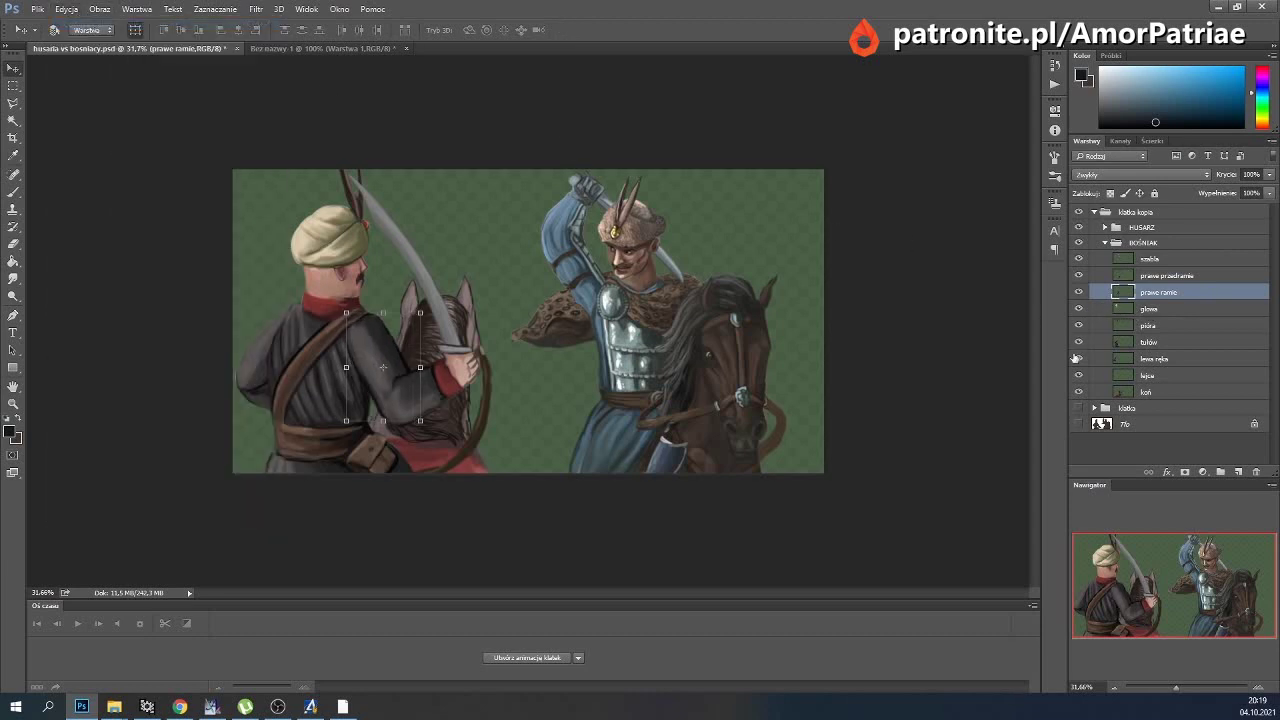
pyautogui.click(1140, 346)
pyautogui.click(1079, 345)
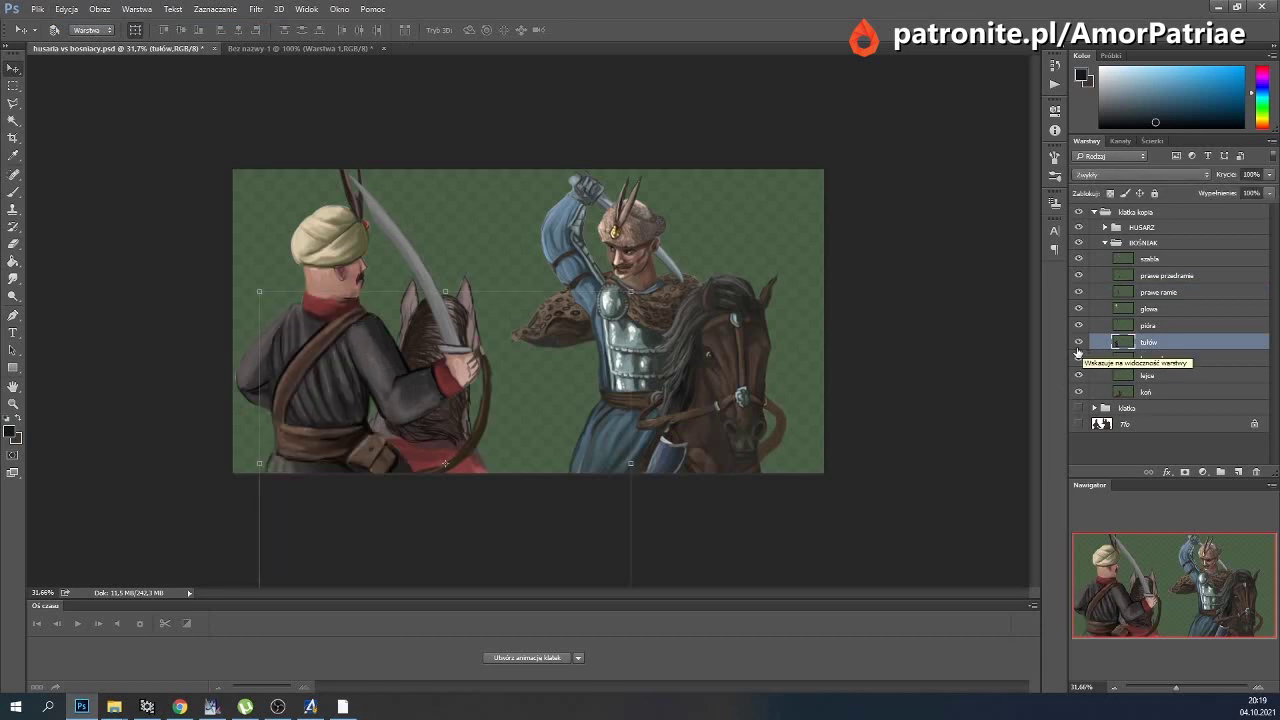
# Duplicate the tułów torso layer as tułów2 and hide the original tułów.
pyautogui.click(66, 9)
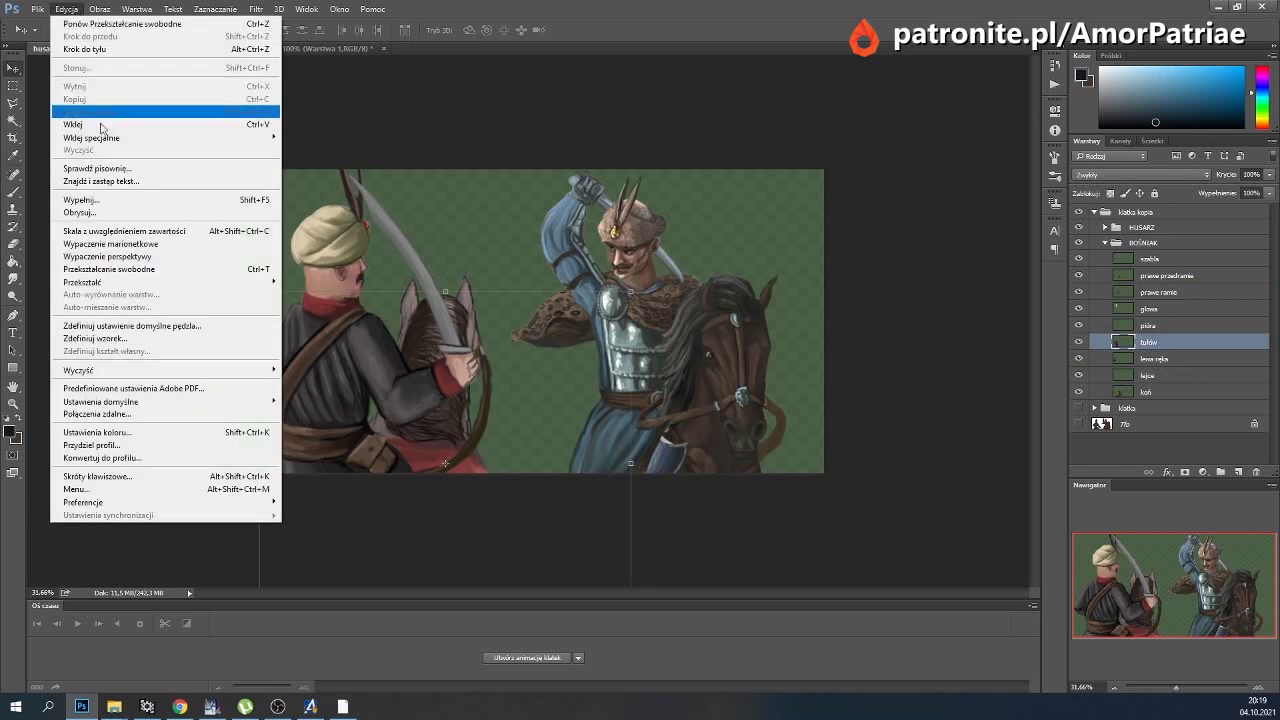
pyautogui.moveTo(82, 282)
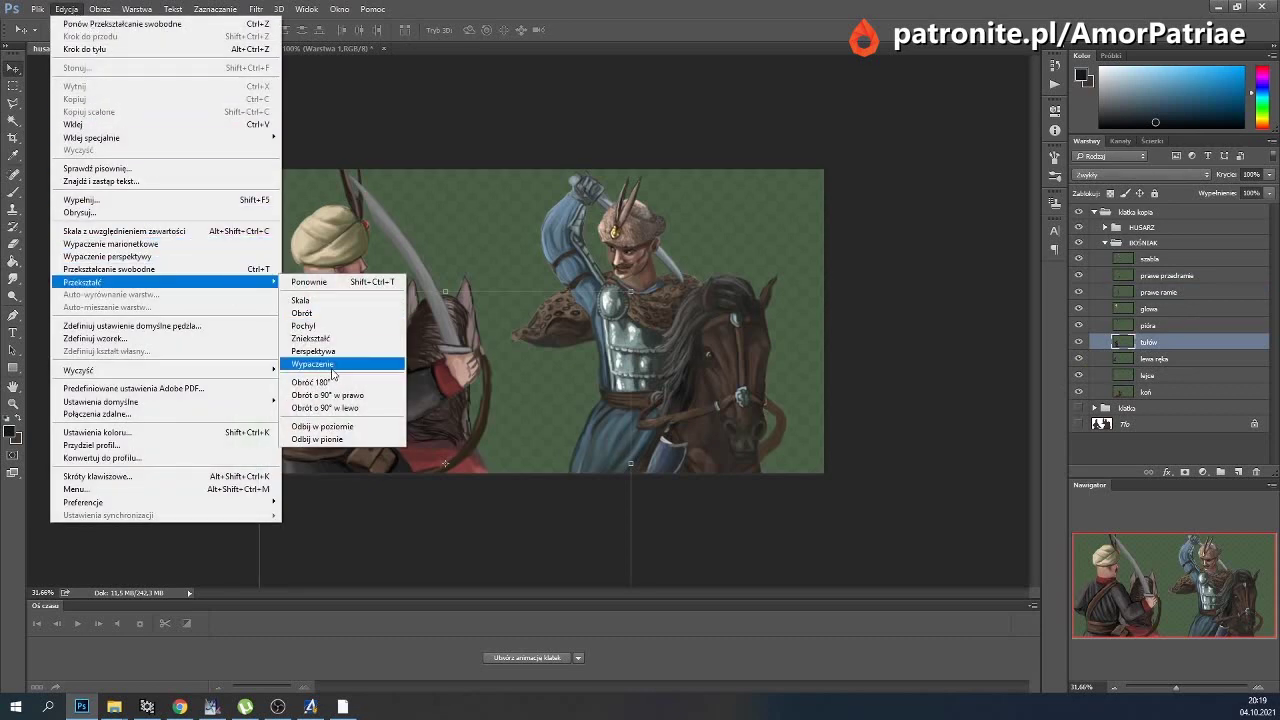
pyautogui.click(1157, 362)
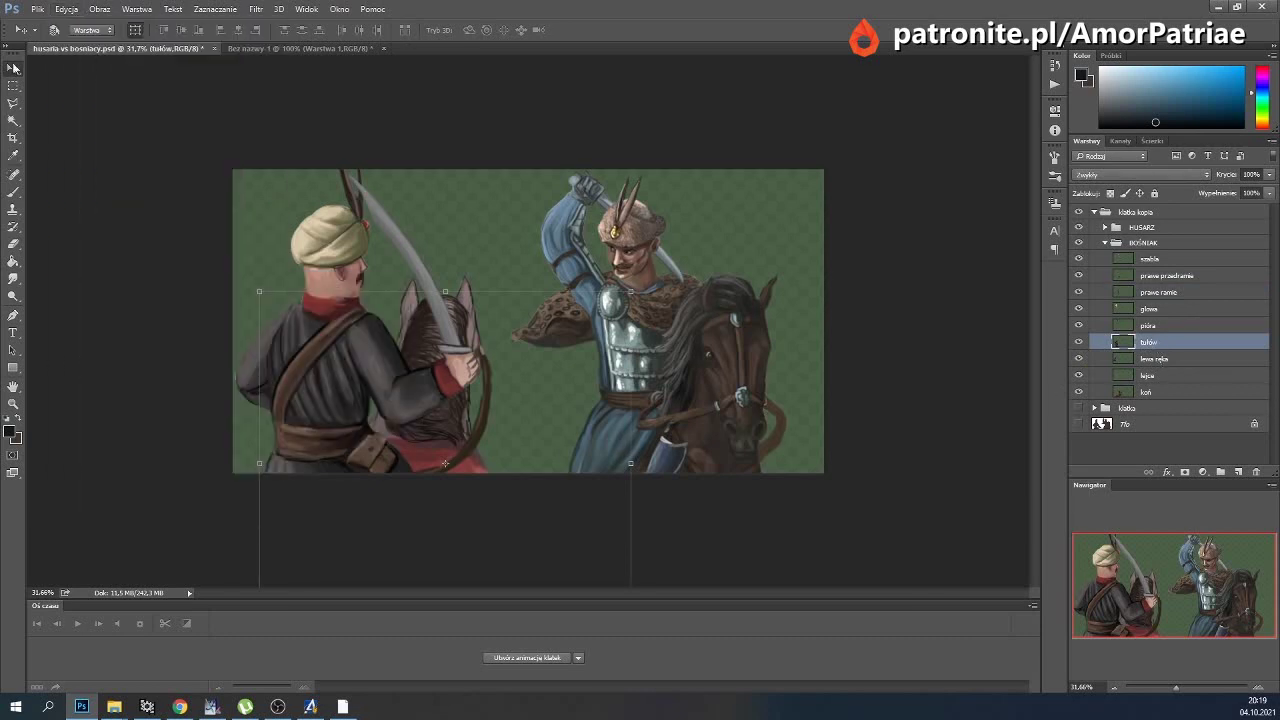
pyautogui.click(136, 9)
pyautogui.click(186, 49)
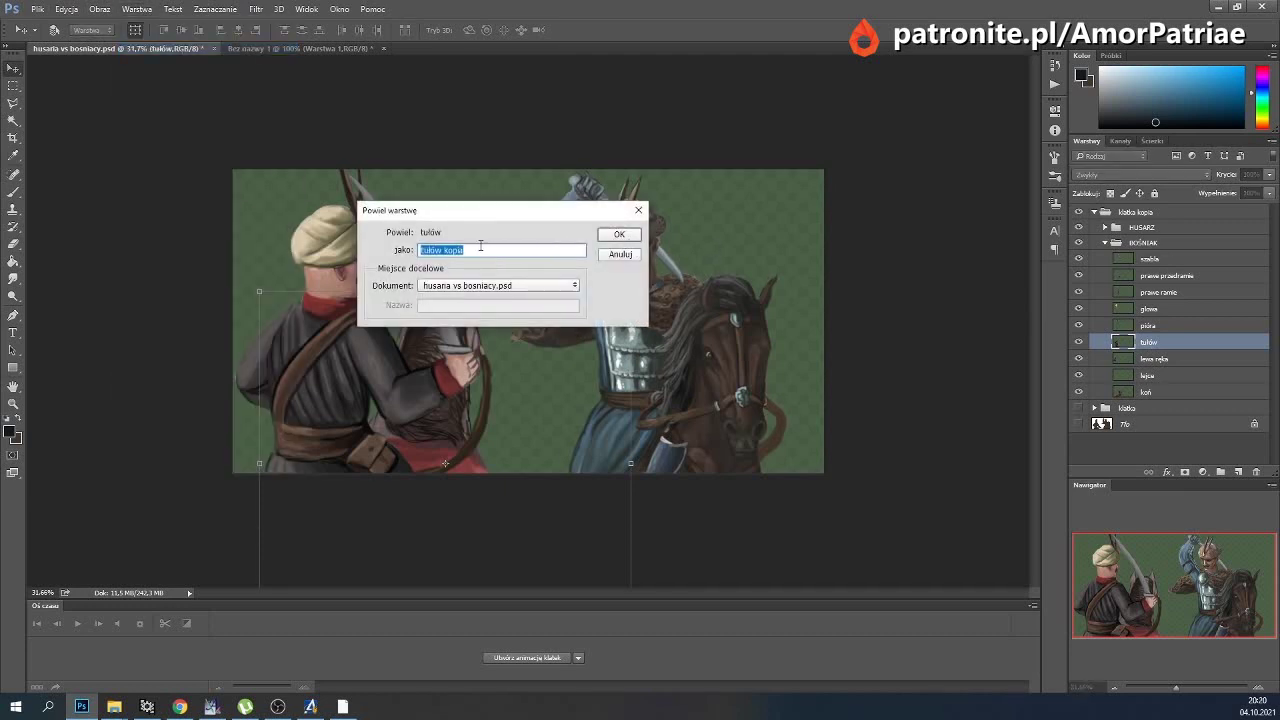
pyautogui.write('tu')
pyautogui.write('ł2')
pyautogui.press('Return')
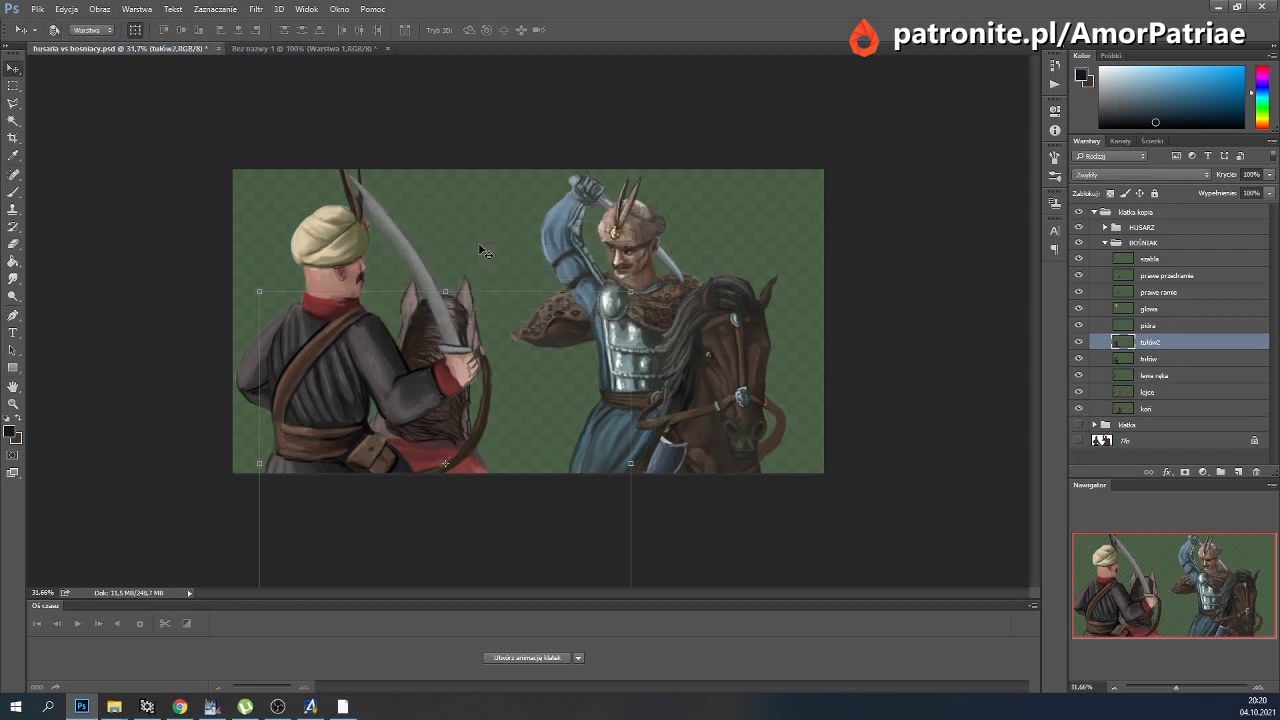
pyautogui.click(1078, 358)
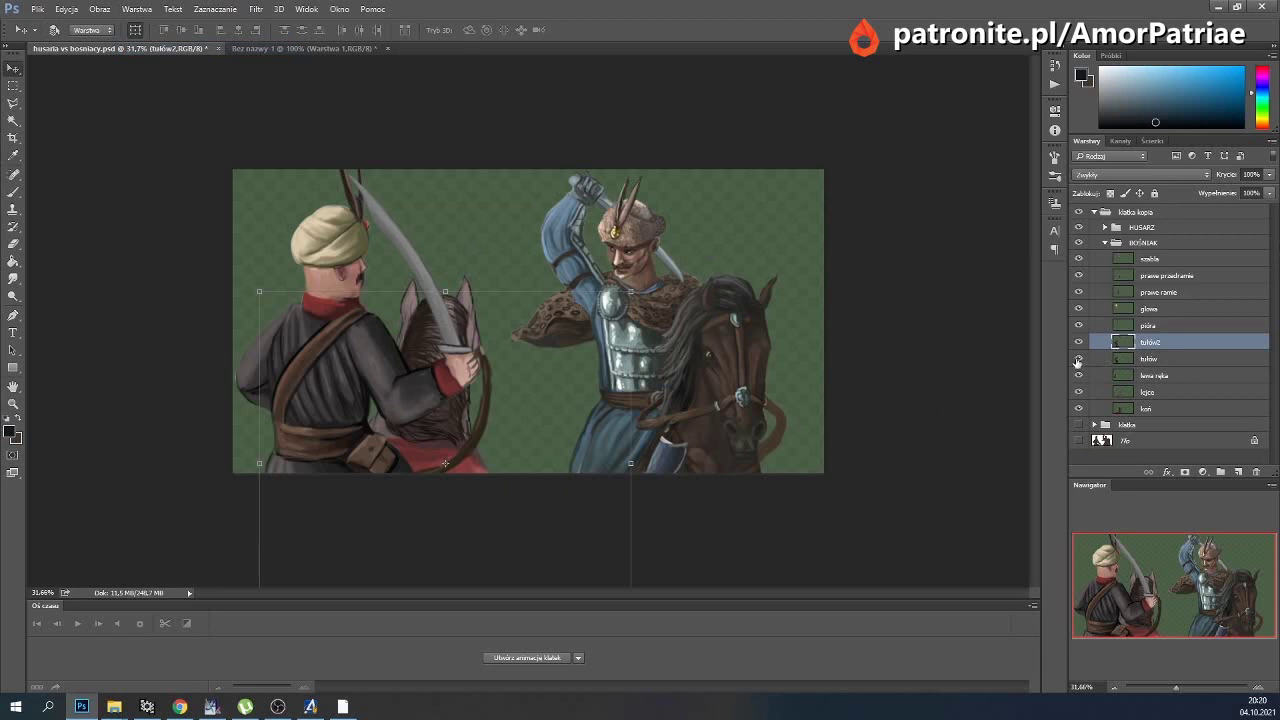
pyautogui.click(1154, 359)
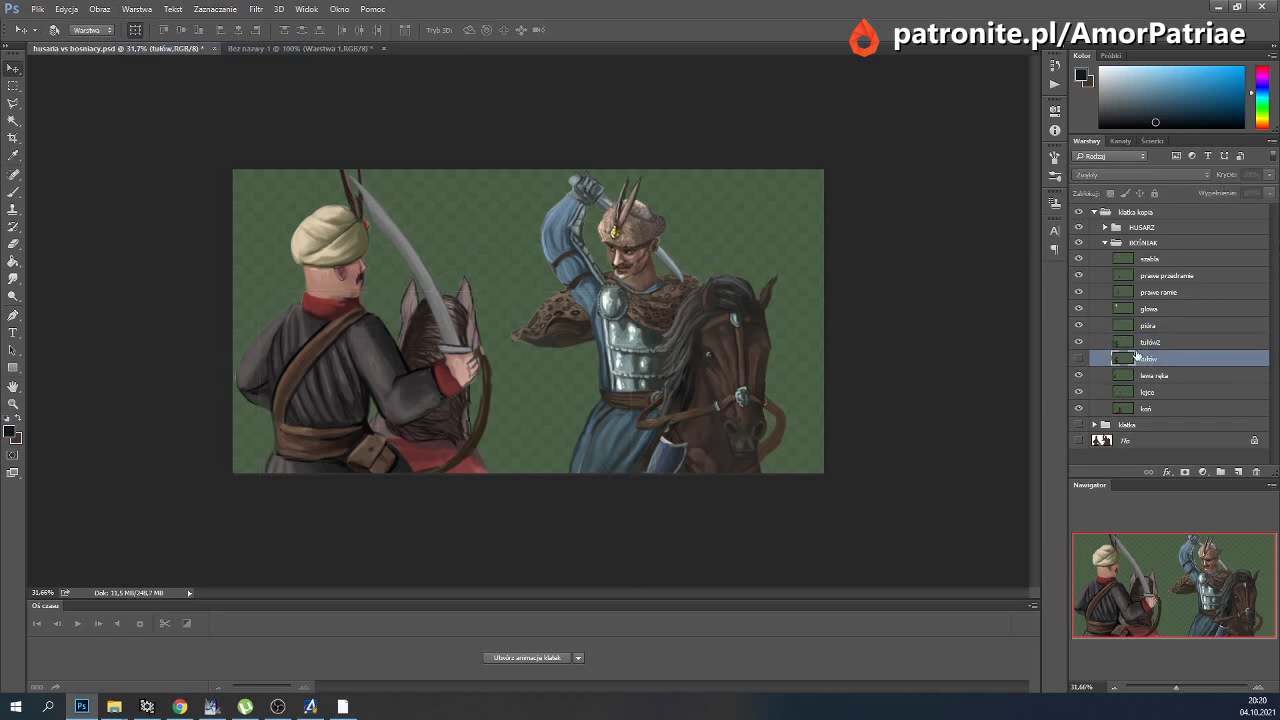
# Duplicate tułów2 as 'tułów2 kopia'.
pyautogui.click(1141, 343)
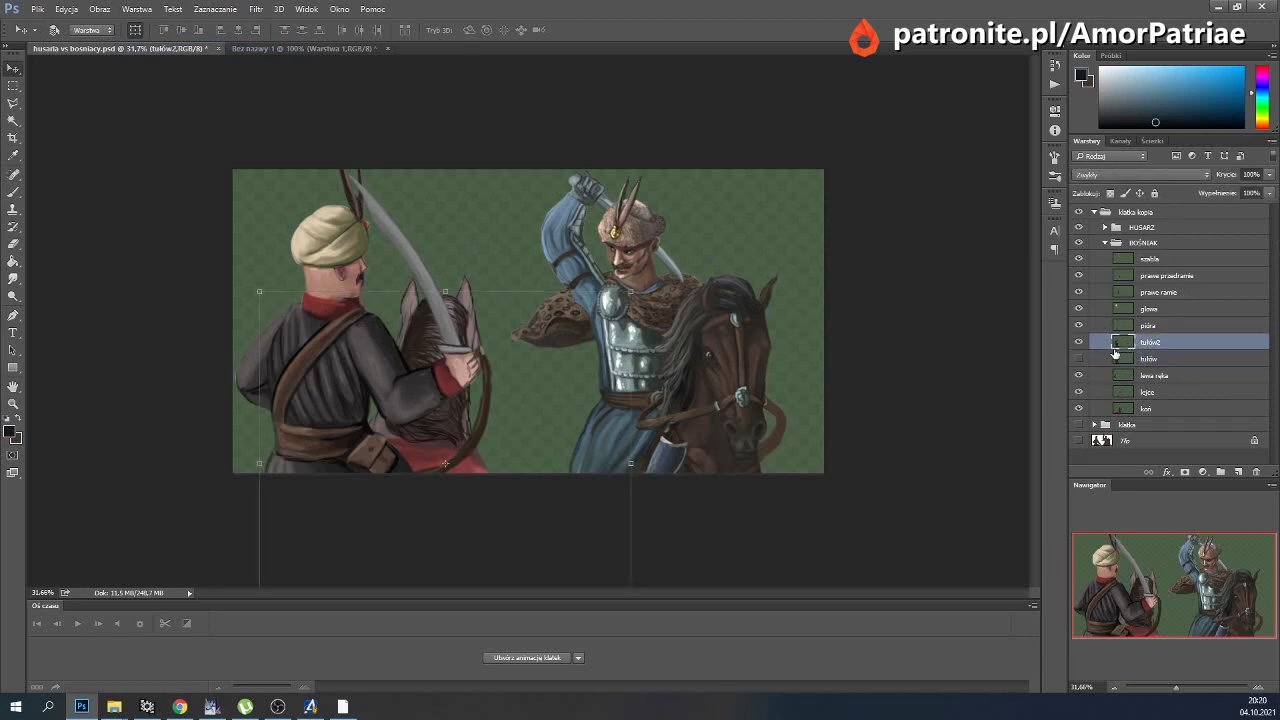
pyautogui.click(137, 9)
pyautogui.click(165, 48)
pyautogui.click(631, 237)
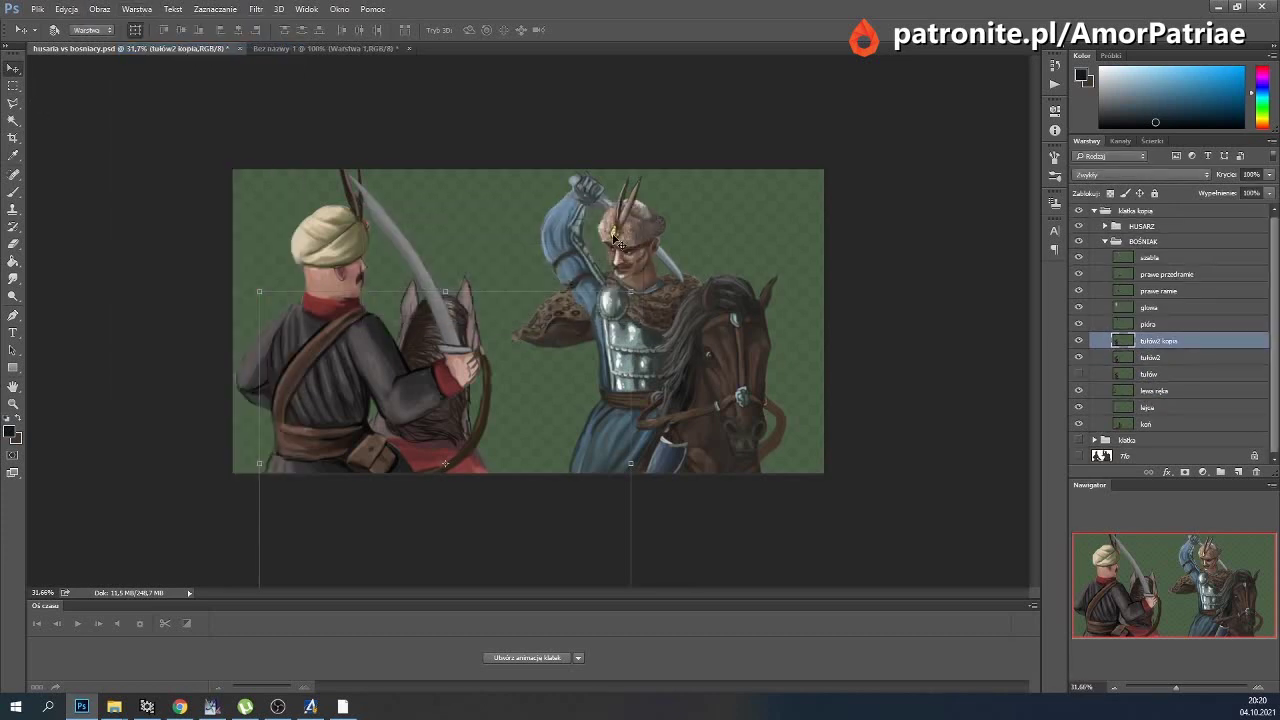
pyautogui.click(66, 9)
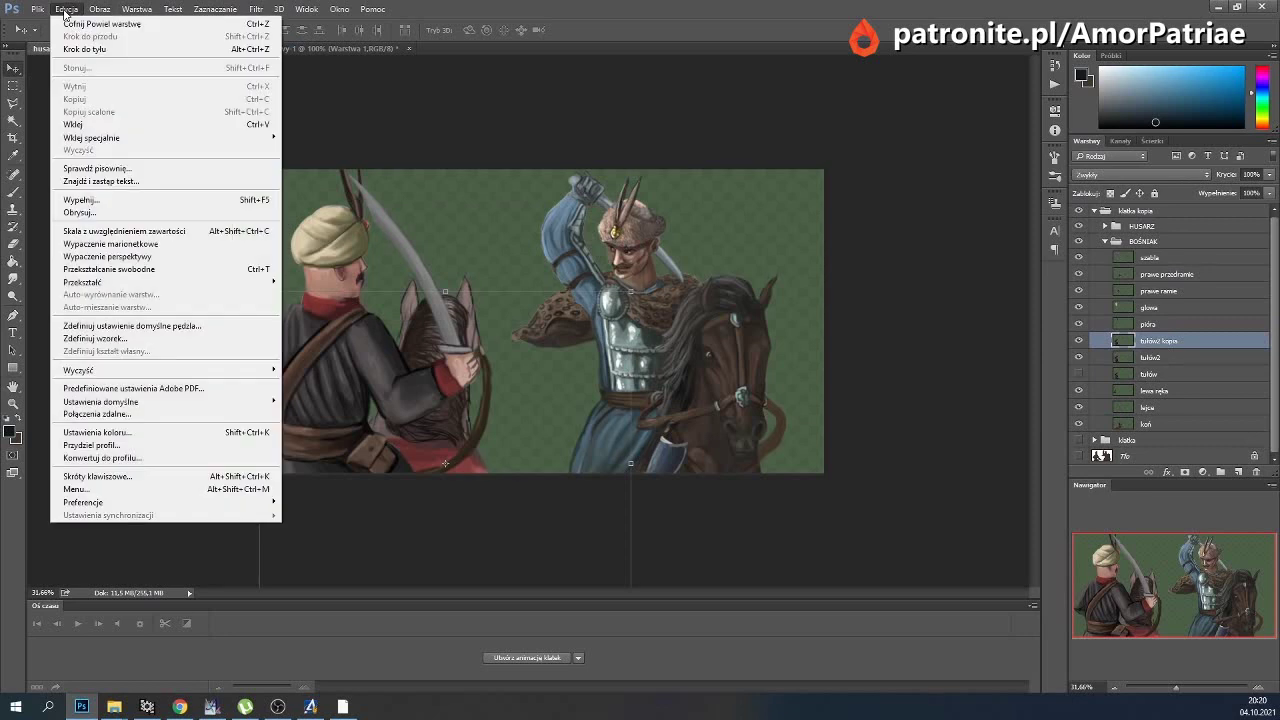
pyautogui.moveTo(82, 282)
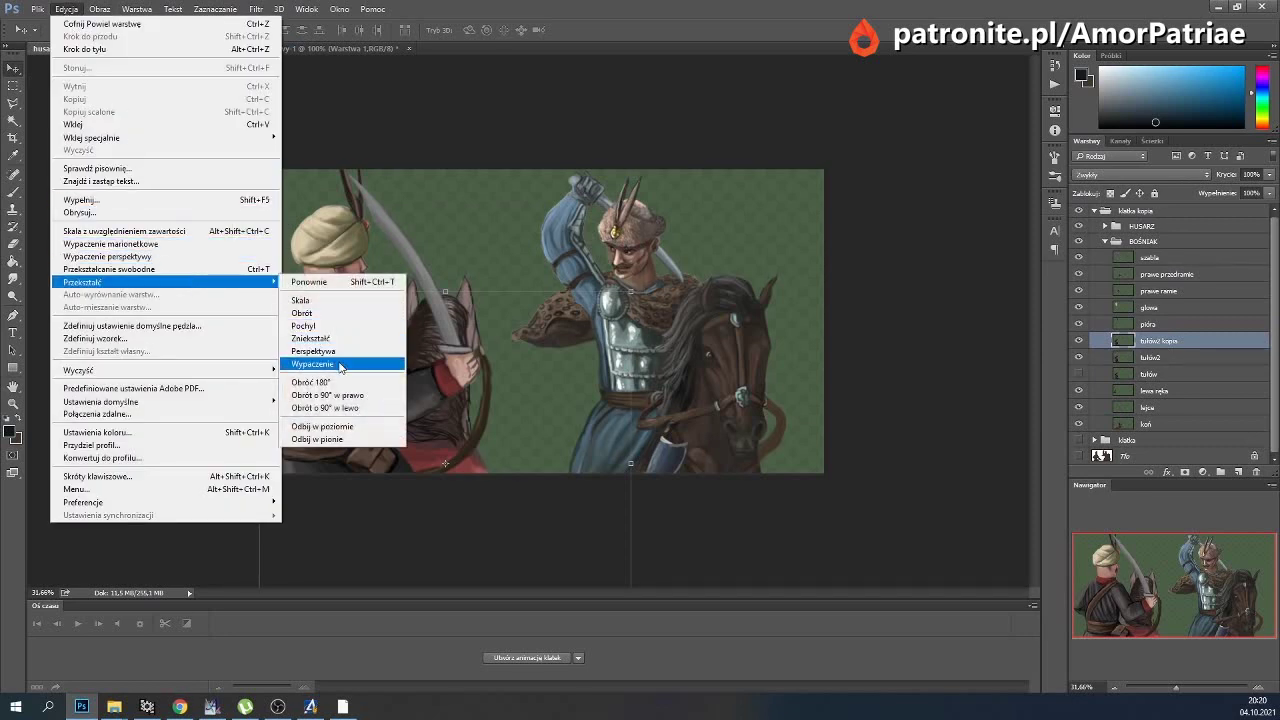
# Warp tułów2 kopia so the torso bends and leans left, then add tułów2 to the selection.
pyautogui.click(341, 366)
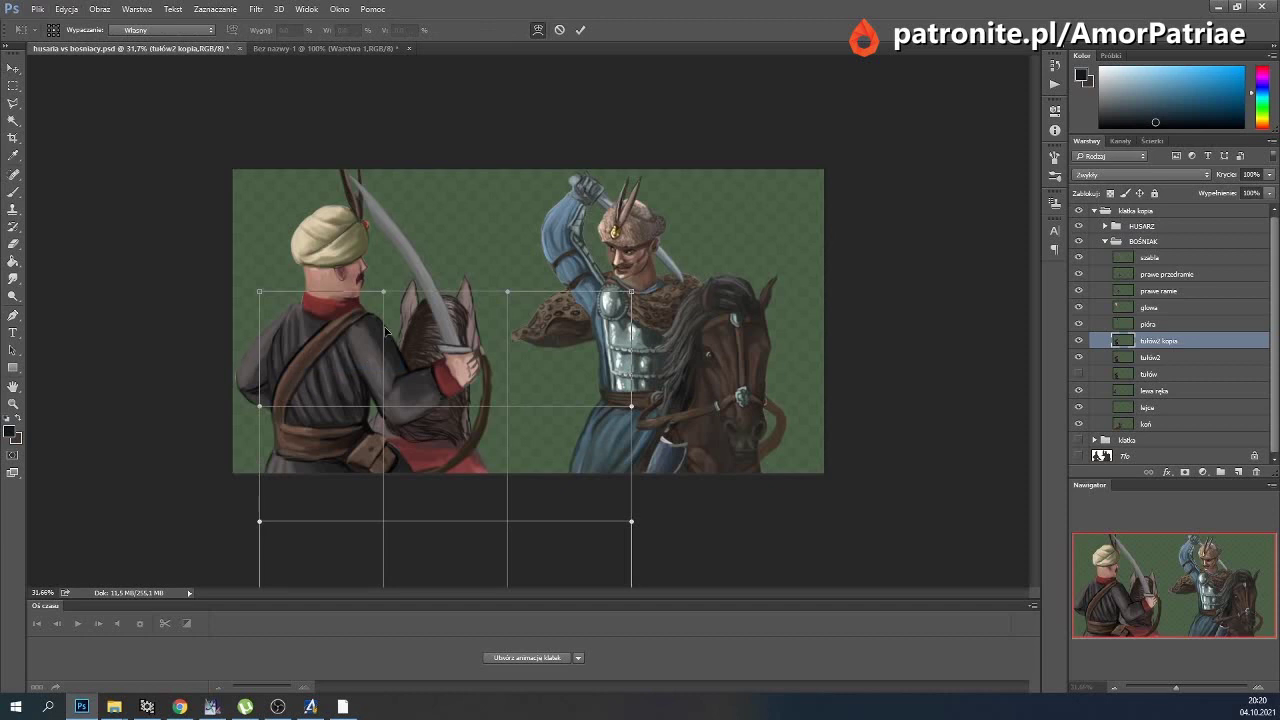
pyautogui.moveTo(381, 331); pyautogui.dragTo(375, 331)
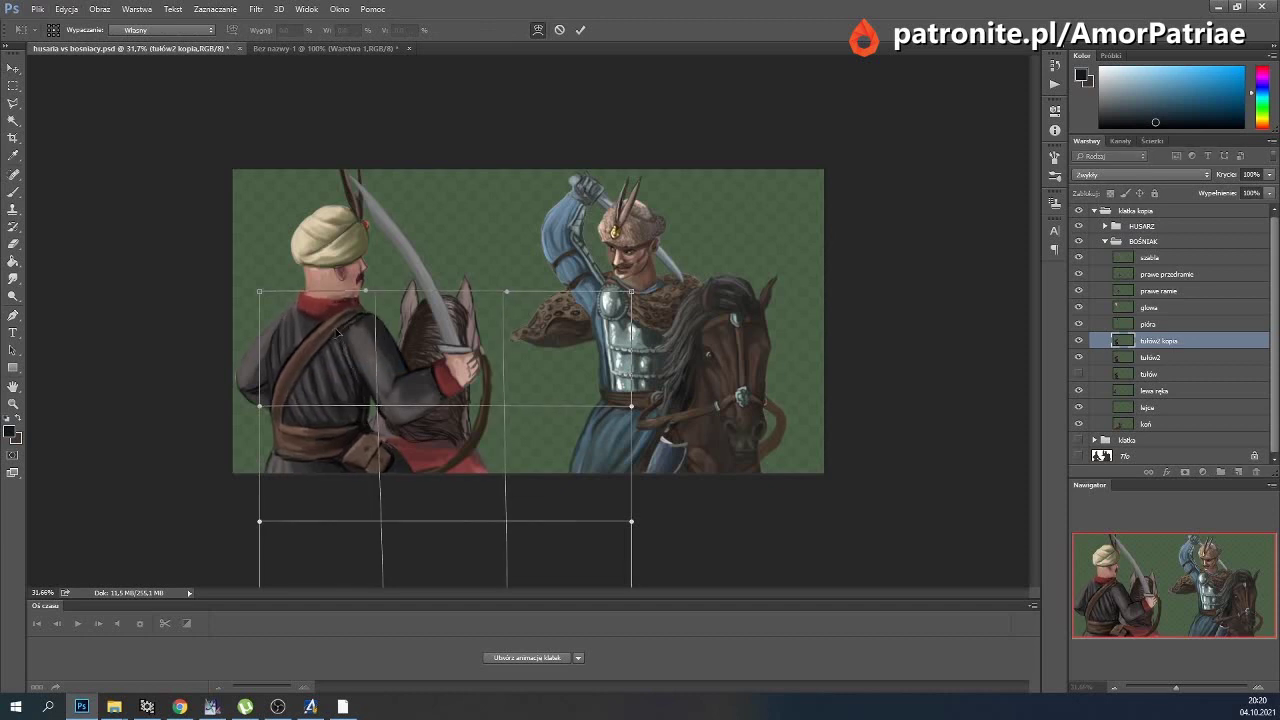
pyautogui.moveTo(259, 316); pyautogui.dragTo(264, 311)
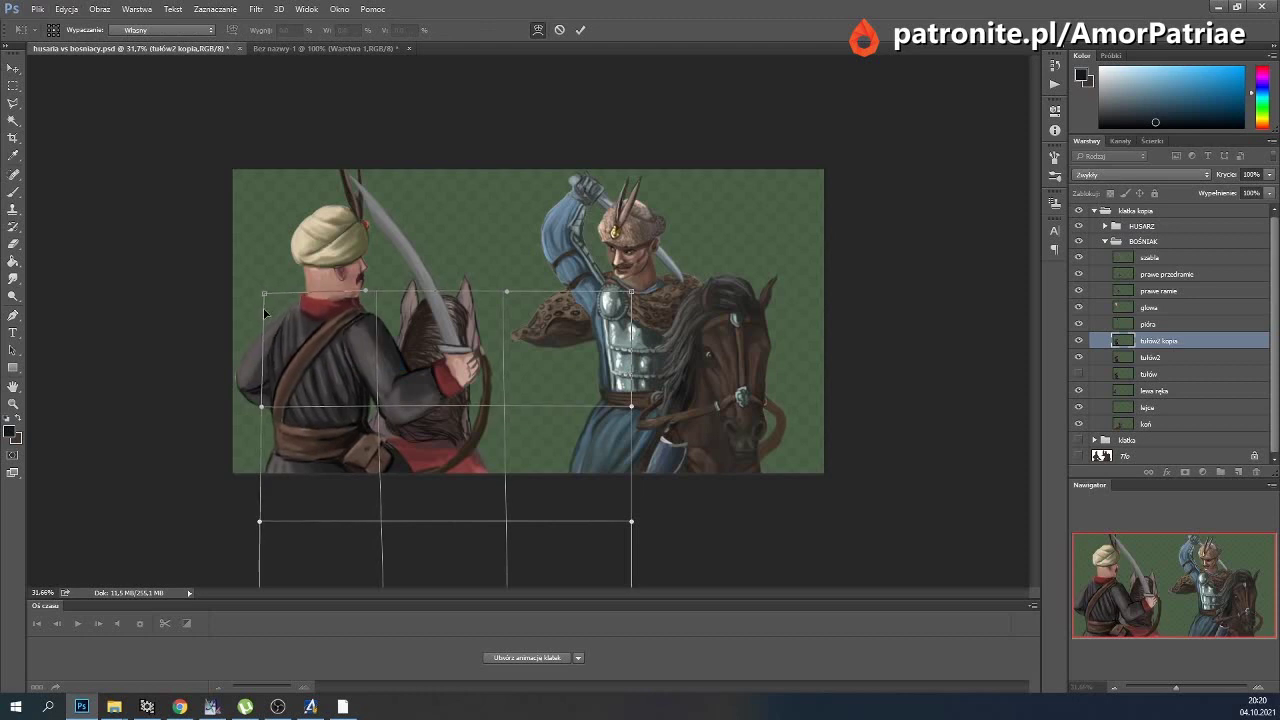
pyautogui.moveTo(380, 332); pyautogui.dragTo(378, 333)
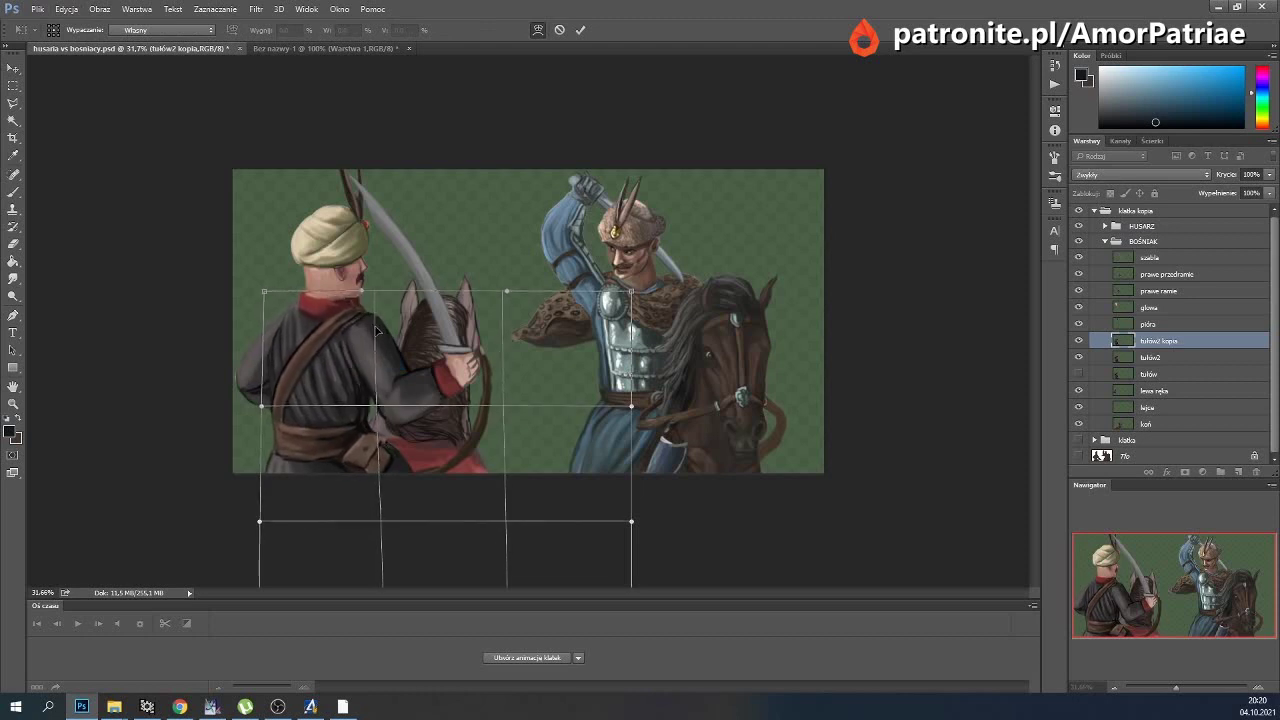
pyautogui.moveTo(384, 576); pyautogui.dragTo(379, 576)
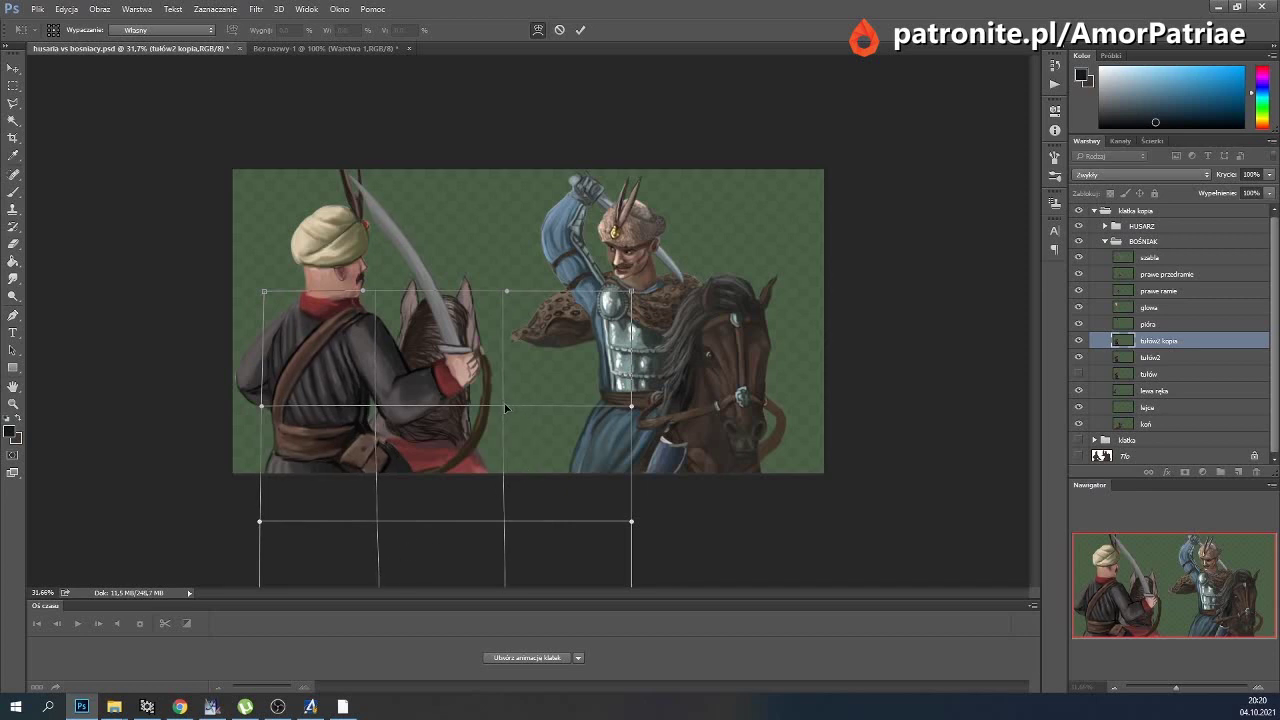
pyautogui.press('Return')
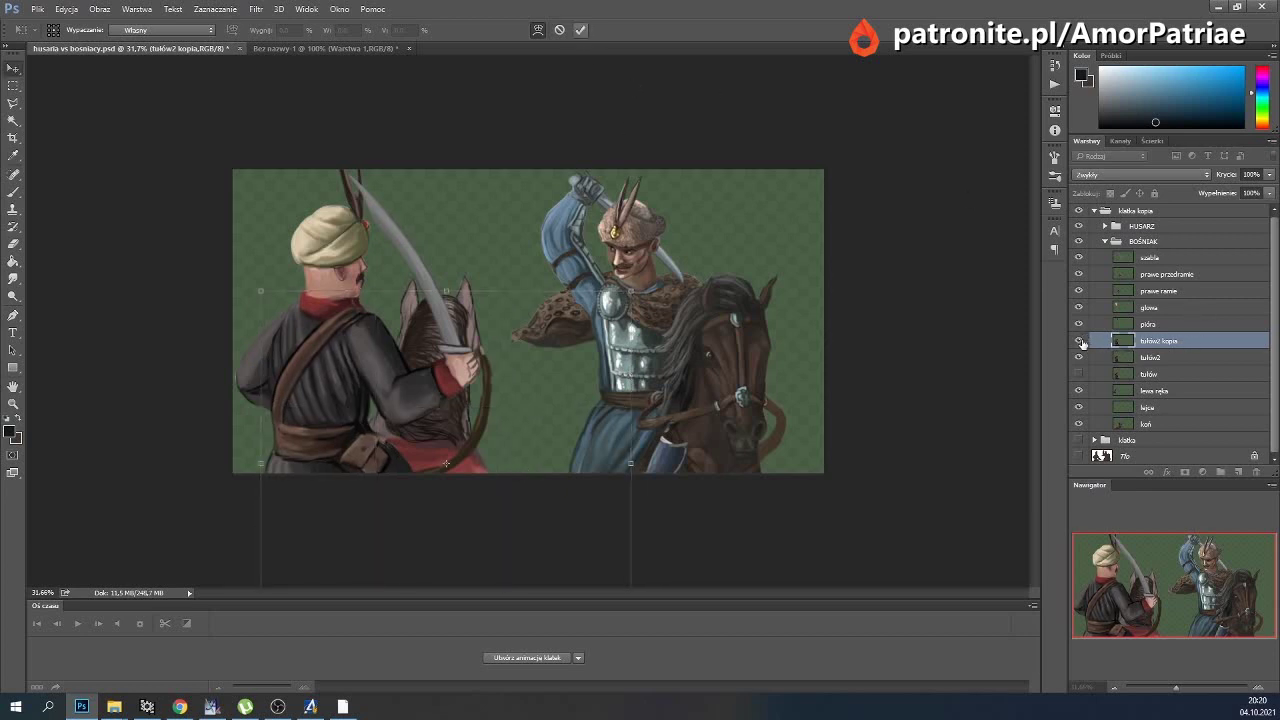
pyautogui.click(1079, 342)
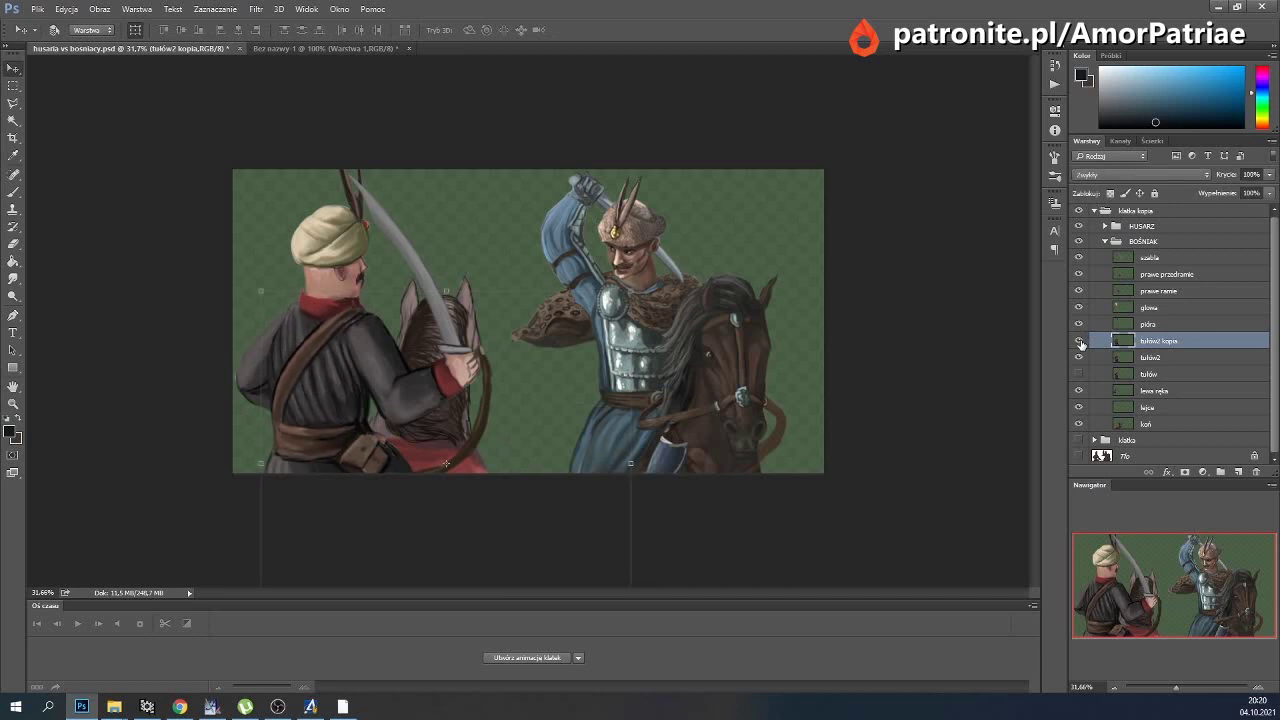
pyautogui.keyDown('ctrl'); pyautogui.click(1149, 357); pyautogui.keyUp('ctrl')
# Merge the two selected torso layers and dismiss the brush presets picker.
pyautogui.click(133, 12)
pyautogui.click(200, 465)
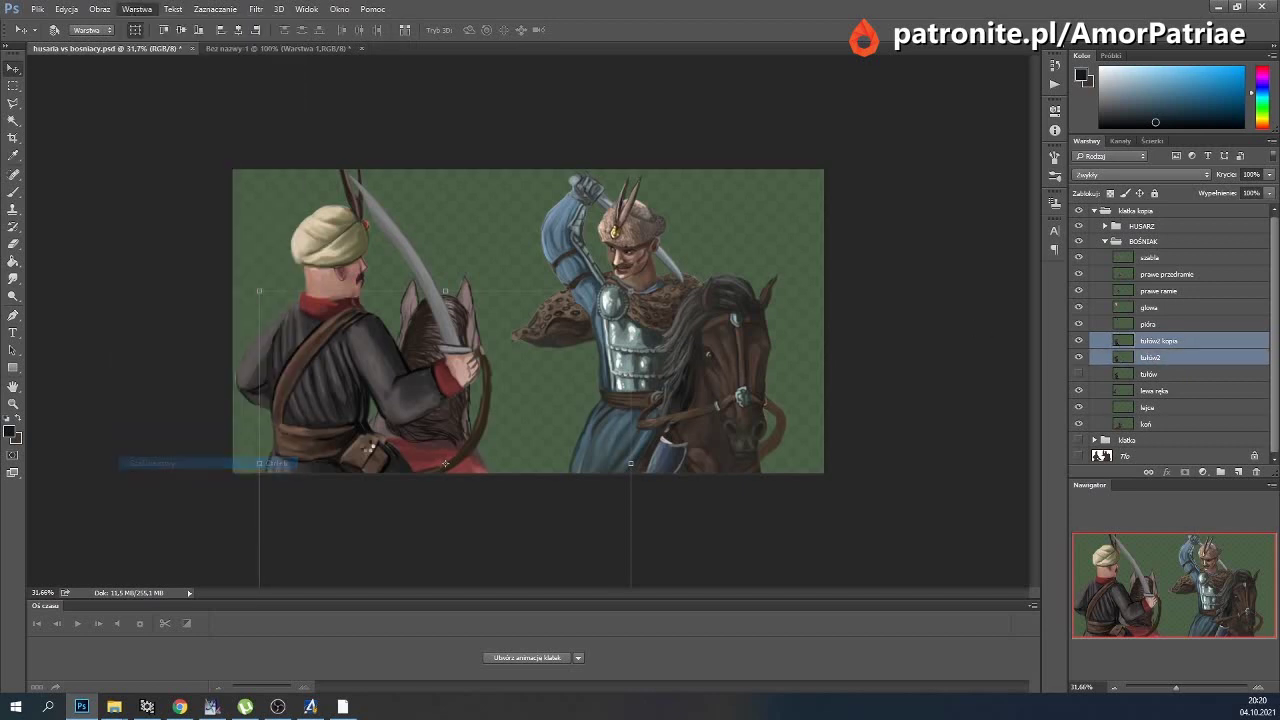
pyautogui.click(13, 278)
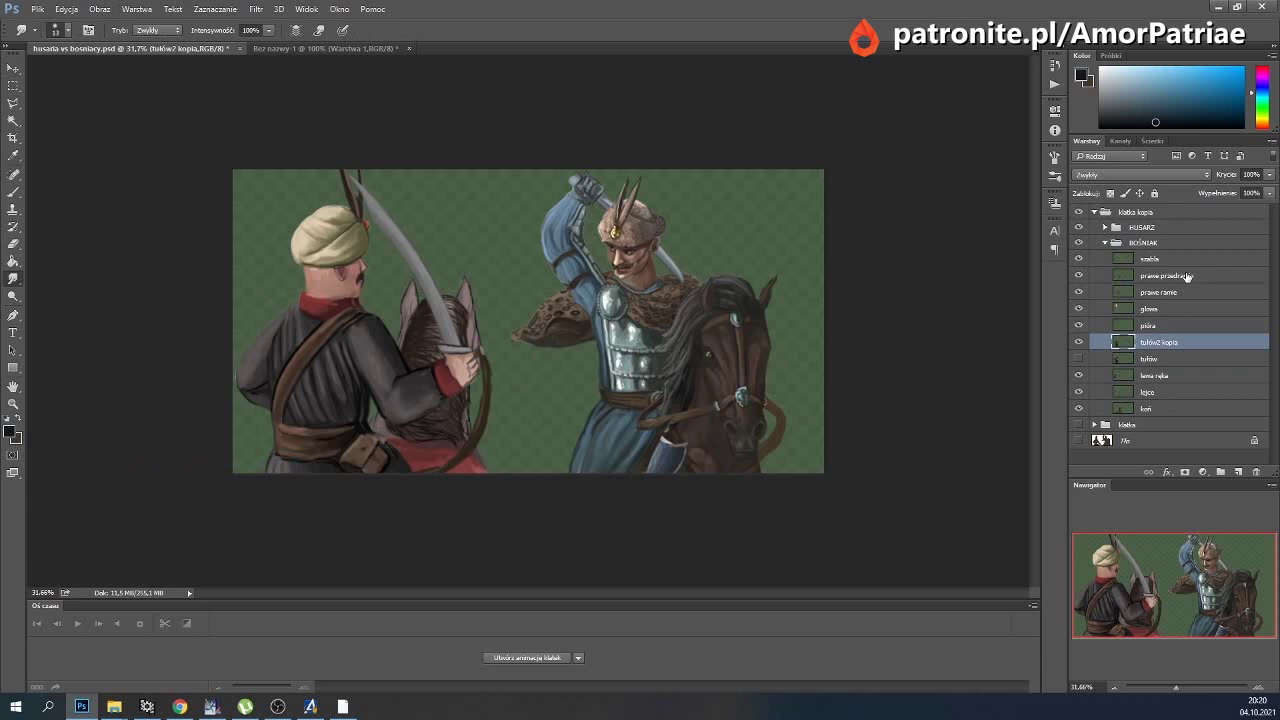
pyautogui.click(66, 31)
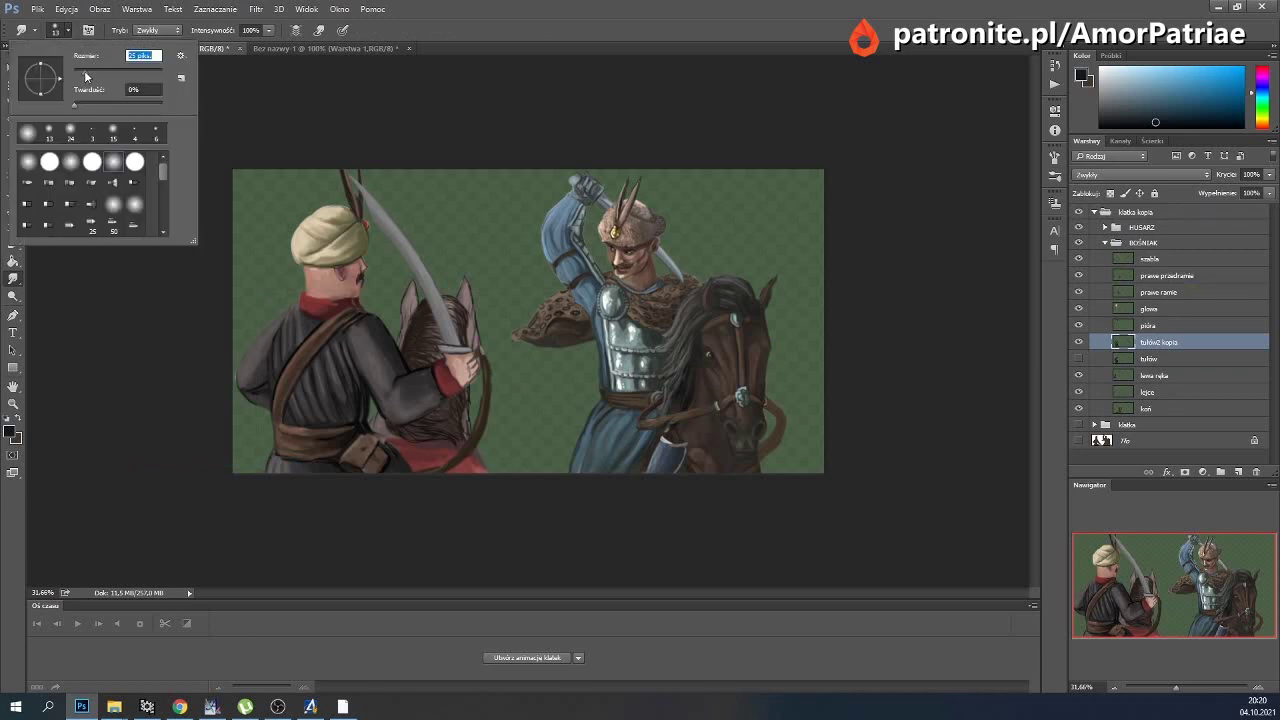
pyautogui.click(357, 418)
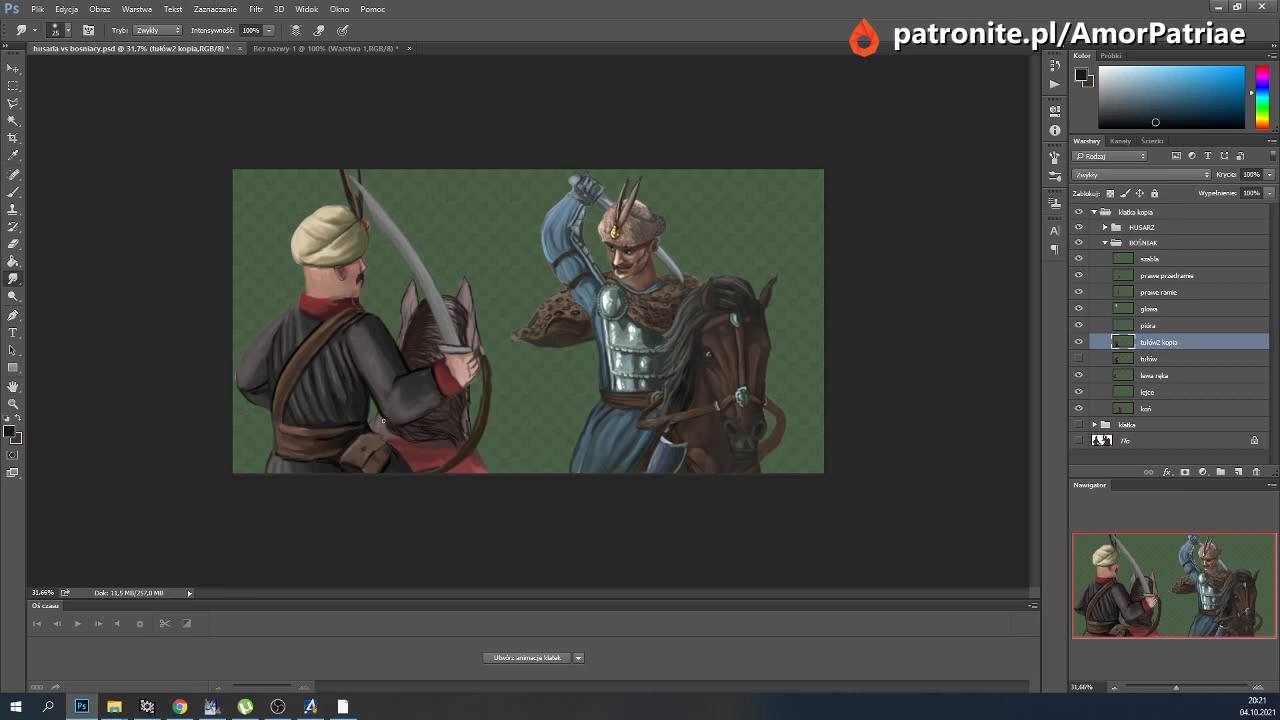
# Toggle tułów2 kopia and tułów to compare torsos, leaving the reworked torso visible.
pyautogui.click(1079, 342)
pyautogui.click(1079, 342)
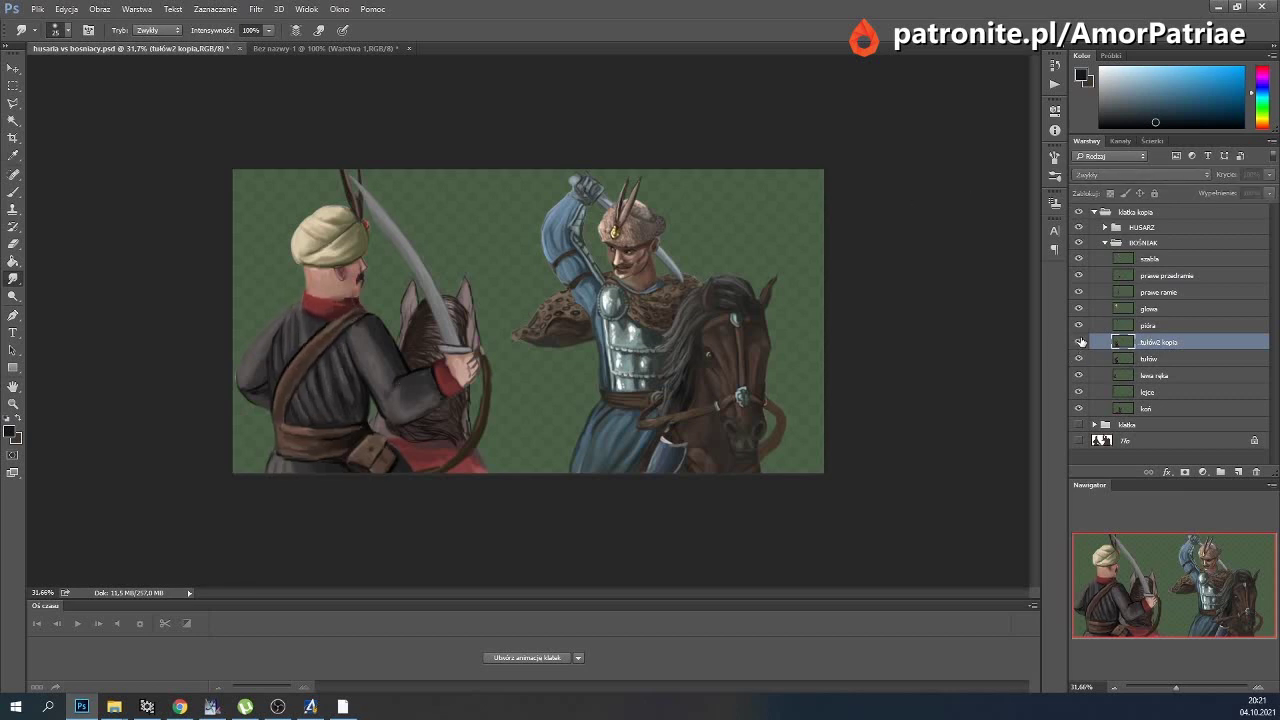
pyautogui.click(1079, 342)
pyautogui.click(1079, 342)
pyautogui.click(1079, 342)
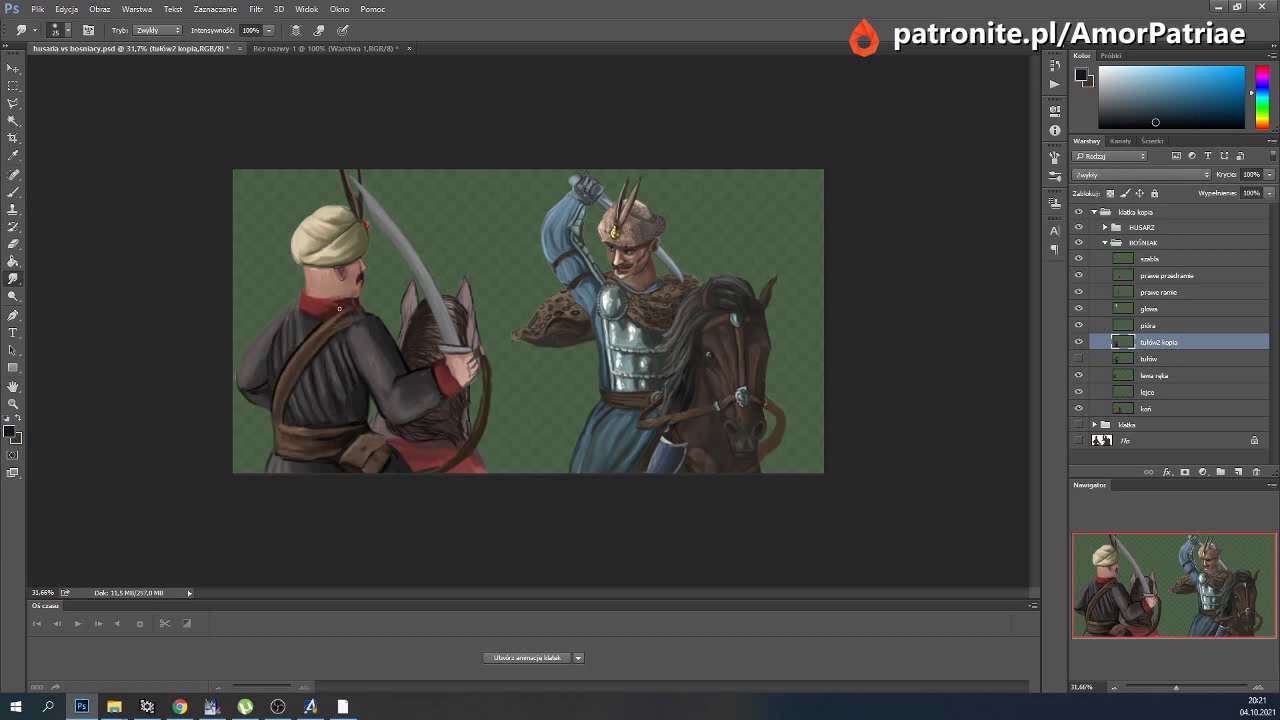
pyautogui.click(1078, 358)
pyautogui.click(1078, 343)
pyautogui.click(1078, 343)
pyautogui.click(1078, 343)
pyautogui.click(13, 68)
# Rotate the rider's prawe ramie upper arm about 6.7 degrees and apply it.
pyautogui.click(1177, 276)
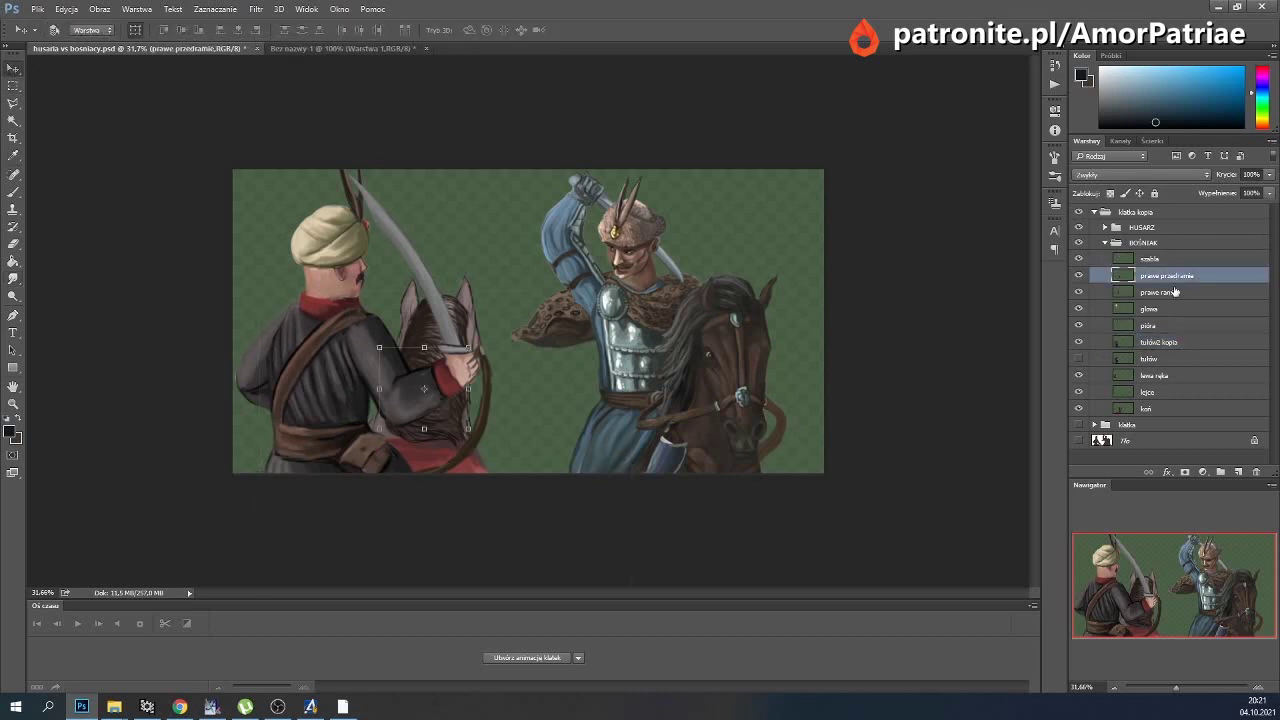
pyautogui.click(1173, 293)
pyautogui.keyDown('shift'); pyautogui.click(1170, 260); pyautogui.keyUp('shift')
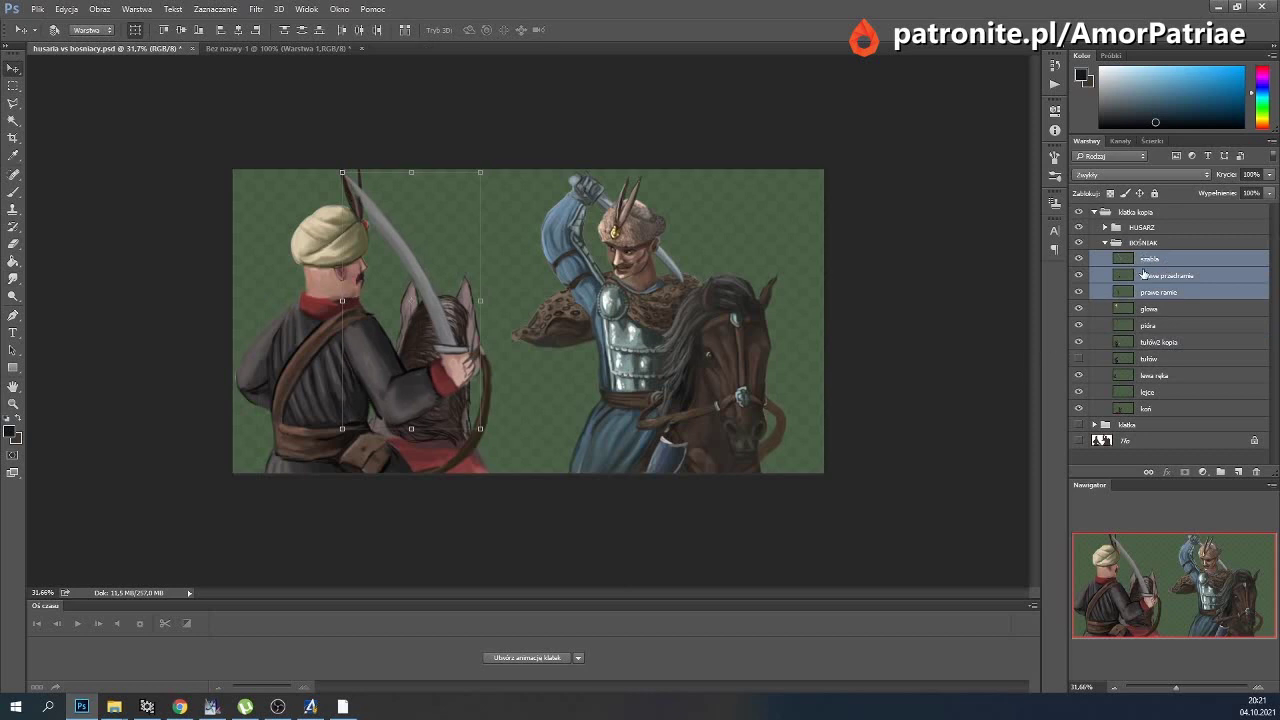
pyautogui.click(1145, 274)
pyautogui.click(1143, 291)
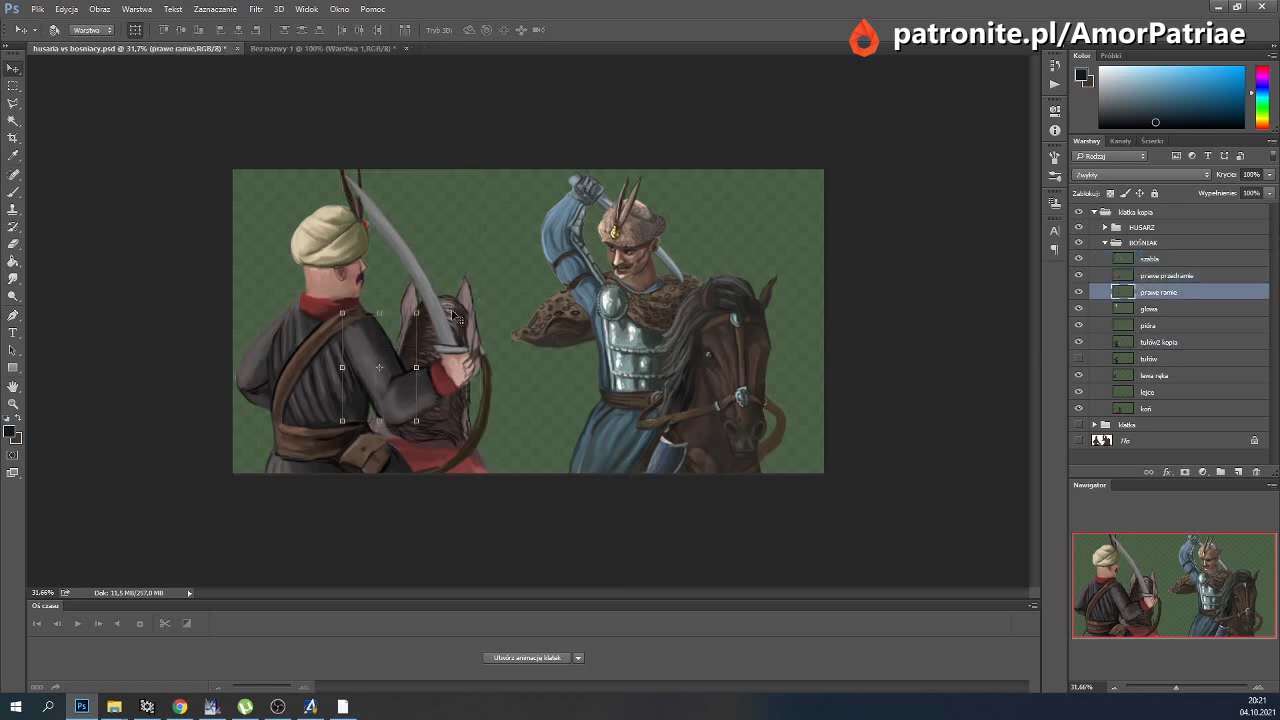
pyautogui.click(362, 332)
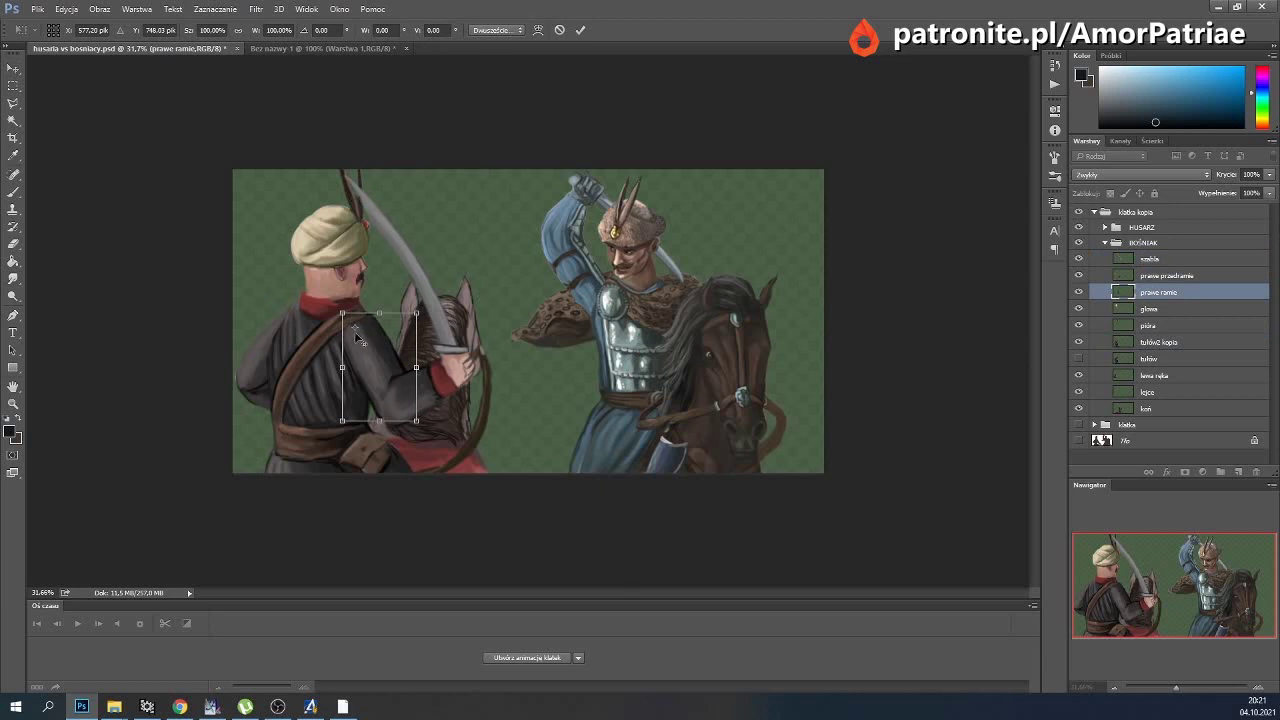
pyautogui.moveTo(355, 330); pyautogui.dragTo(359, 330)
pyautogui.moveTo(450, 392); pyautogui.dragTo(462, 400)
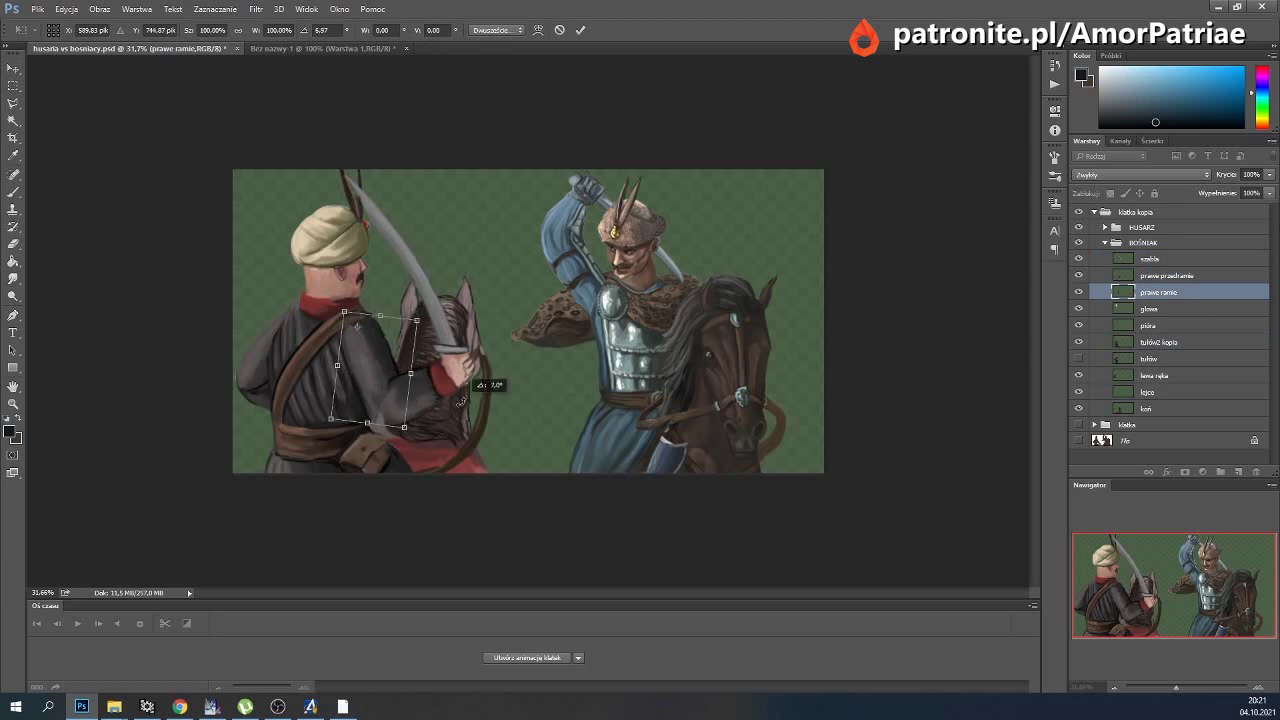
pyautogui.click(580, 29)
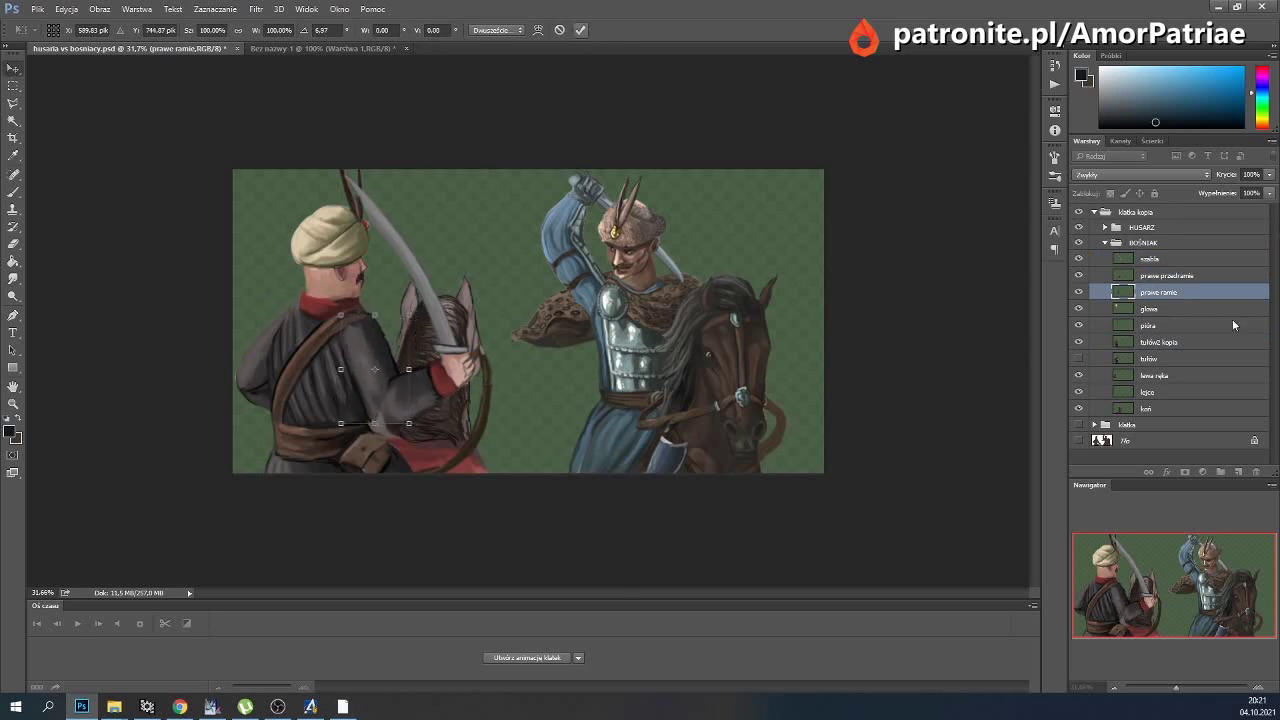
# Rotate the prawe przedramie forearm about 6 degrees and apply it.
pyautogui.click(1130, 278)
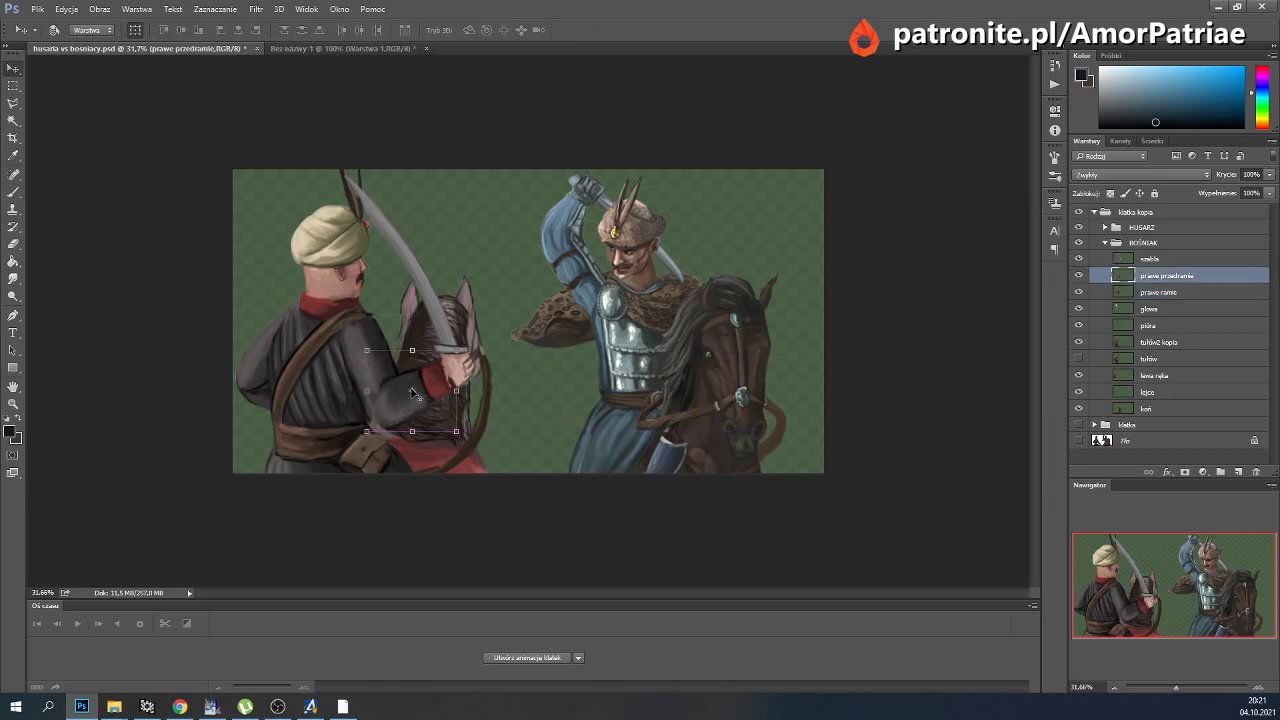
pyautogui.hotkey('ctrl', 't')
pyautogui.moveTo(466, 386); pyautogui.dragTo(515, 394)
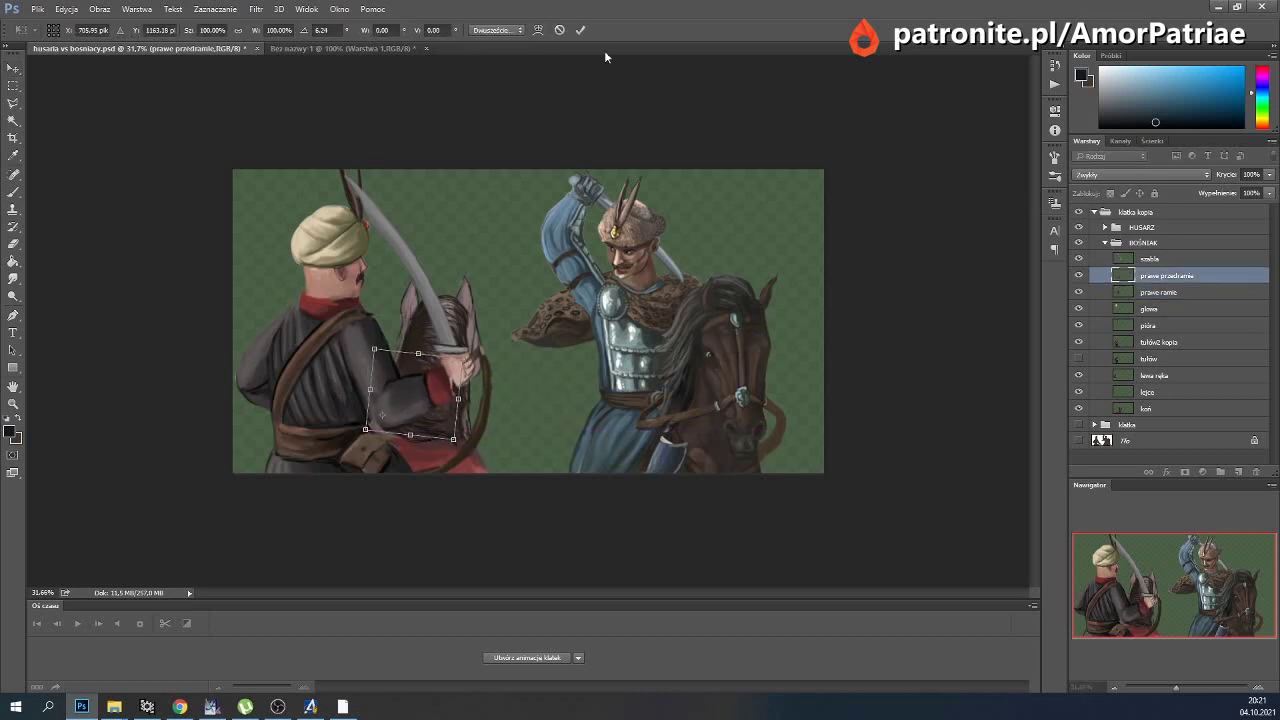
pyautogui.click(579, 30)
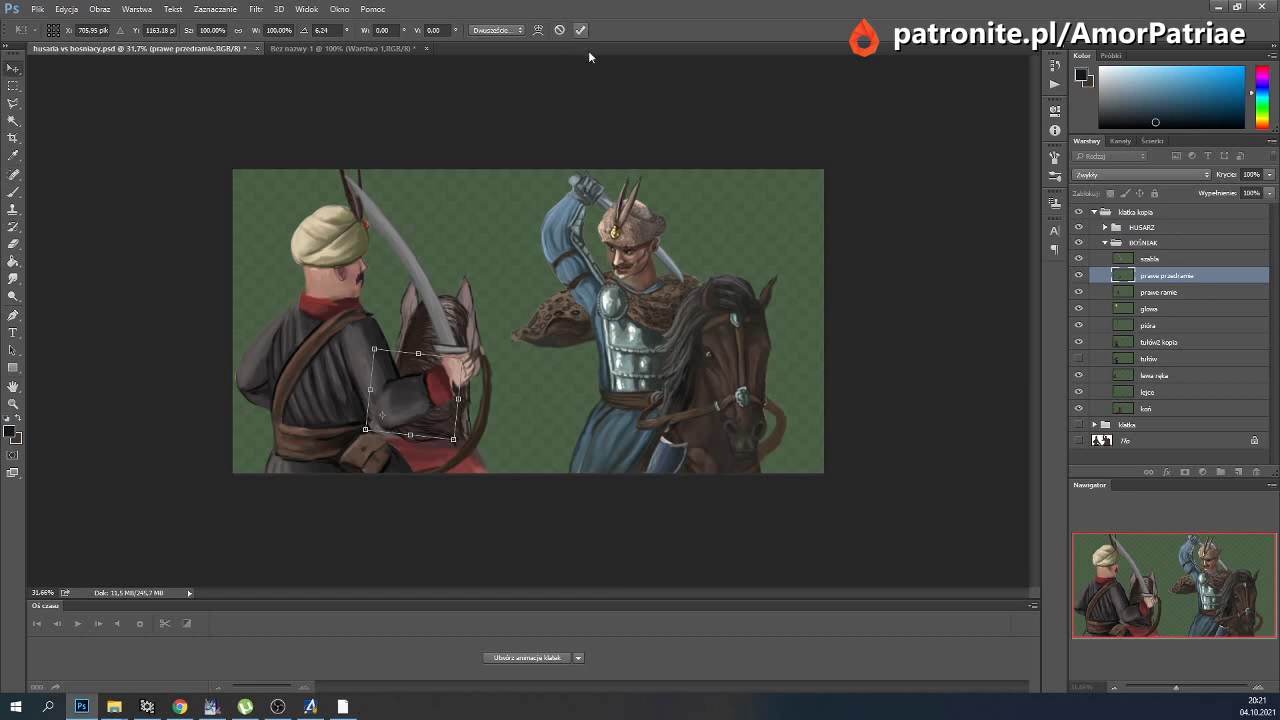
# Rotate the szabla sabre about 10 degrees, nudge it into place and apply.
pyautogui.click(1149, 260)
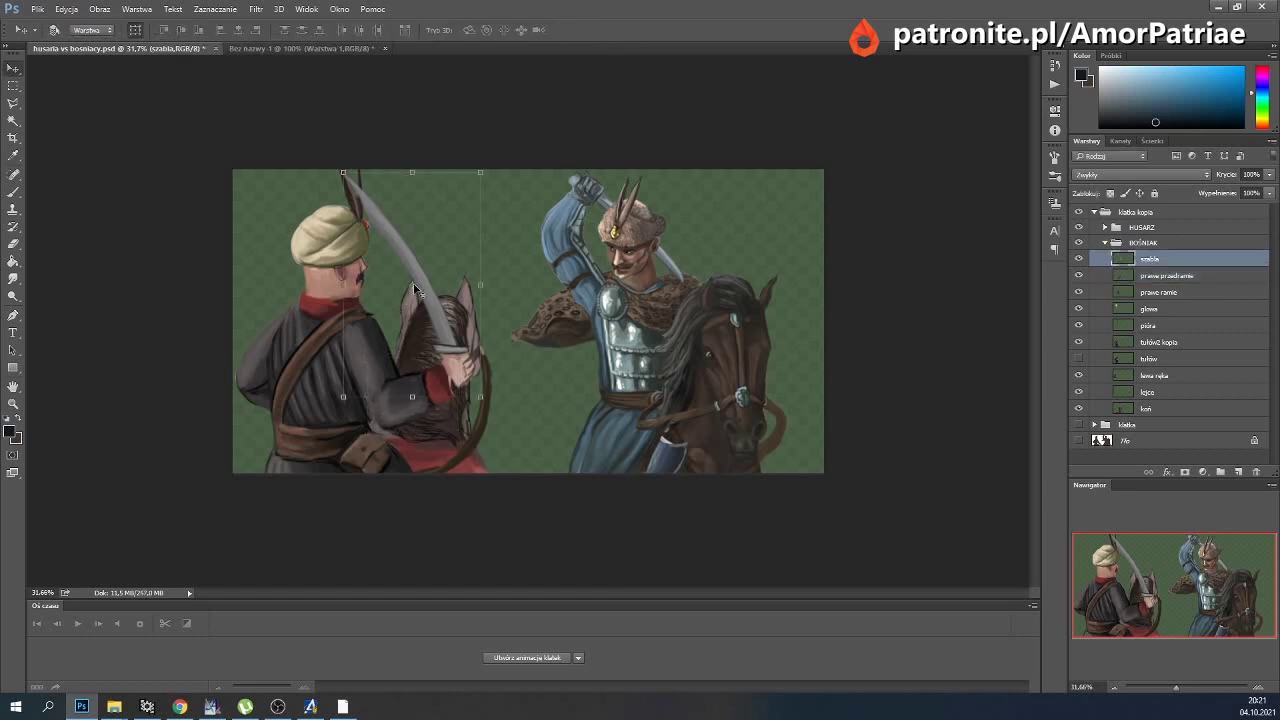
pyautogui.hotkey('ctrl', 't')
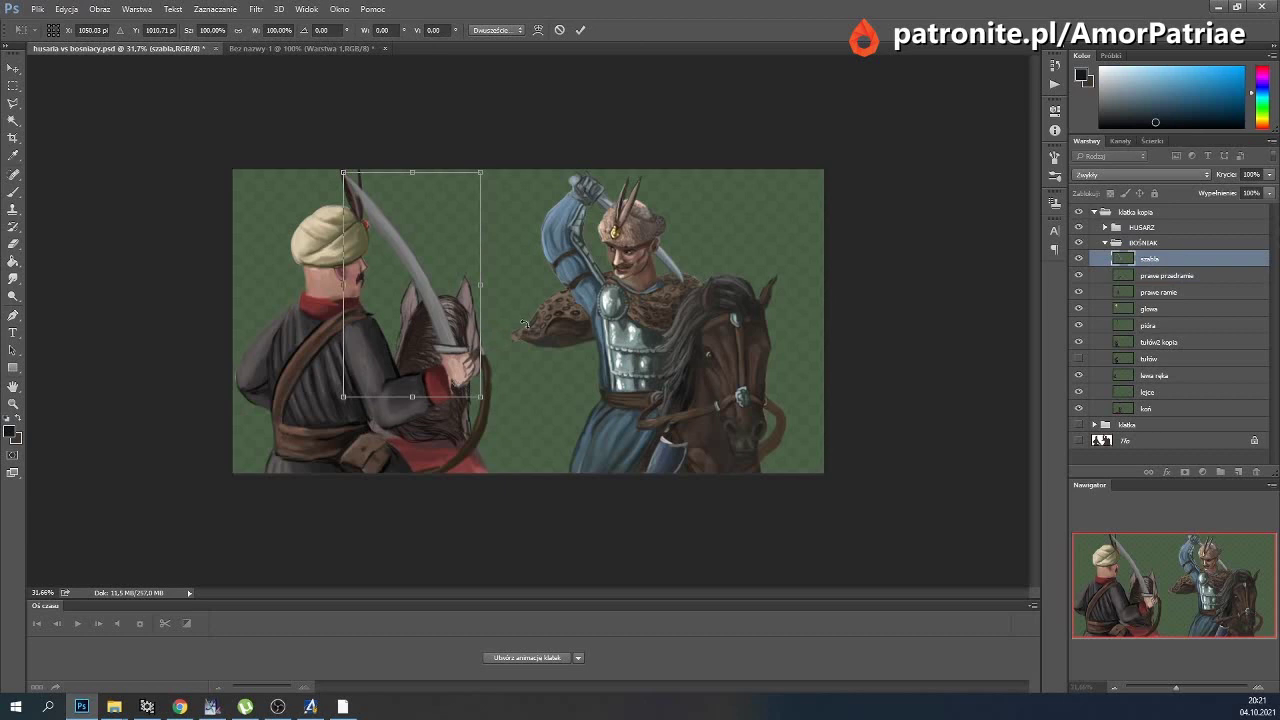
pyautogui.moveTo(526, 322); pyautogui.dragTo(524, 340)
pyautogui.moveTo(457, 301); pyautogui.dragTo(453, 313)
pyautogui.click(580, 30)
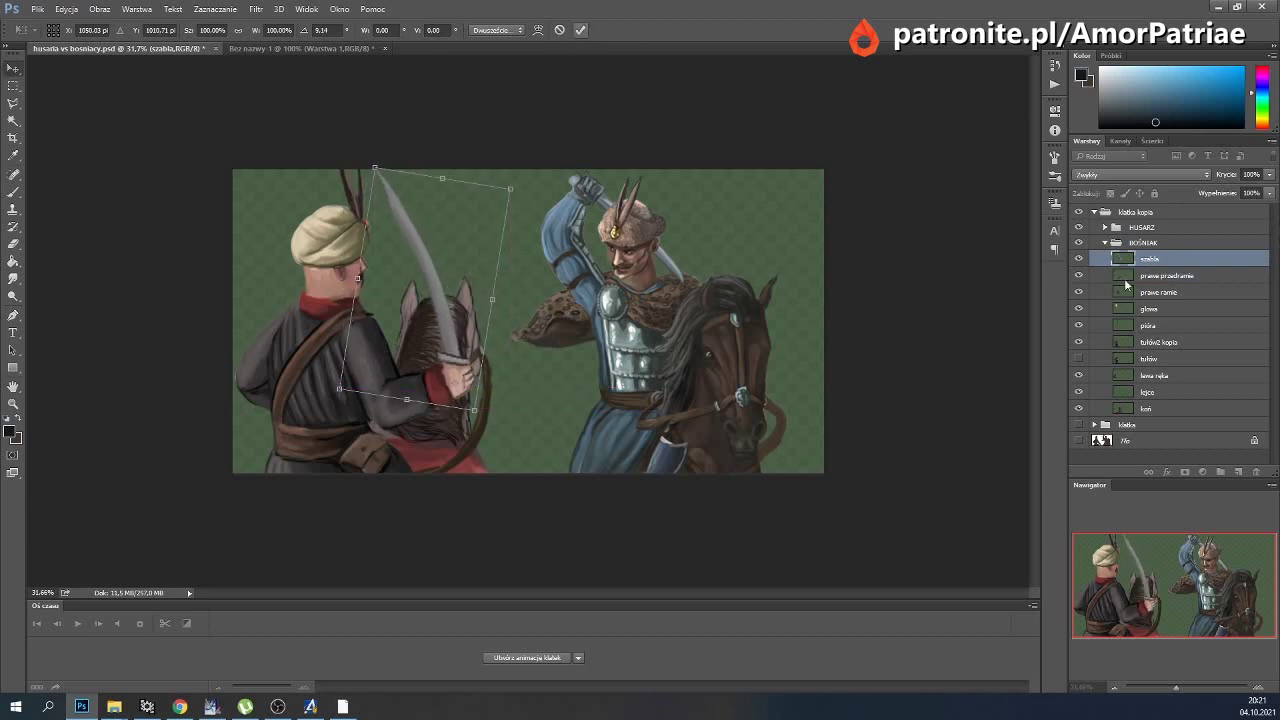
# Toggle the BOŚNIAK group's visibility to compare the new pose with the previous one.
pyautogui.click(1105, 243)
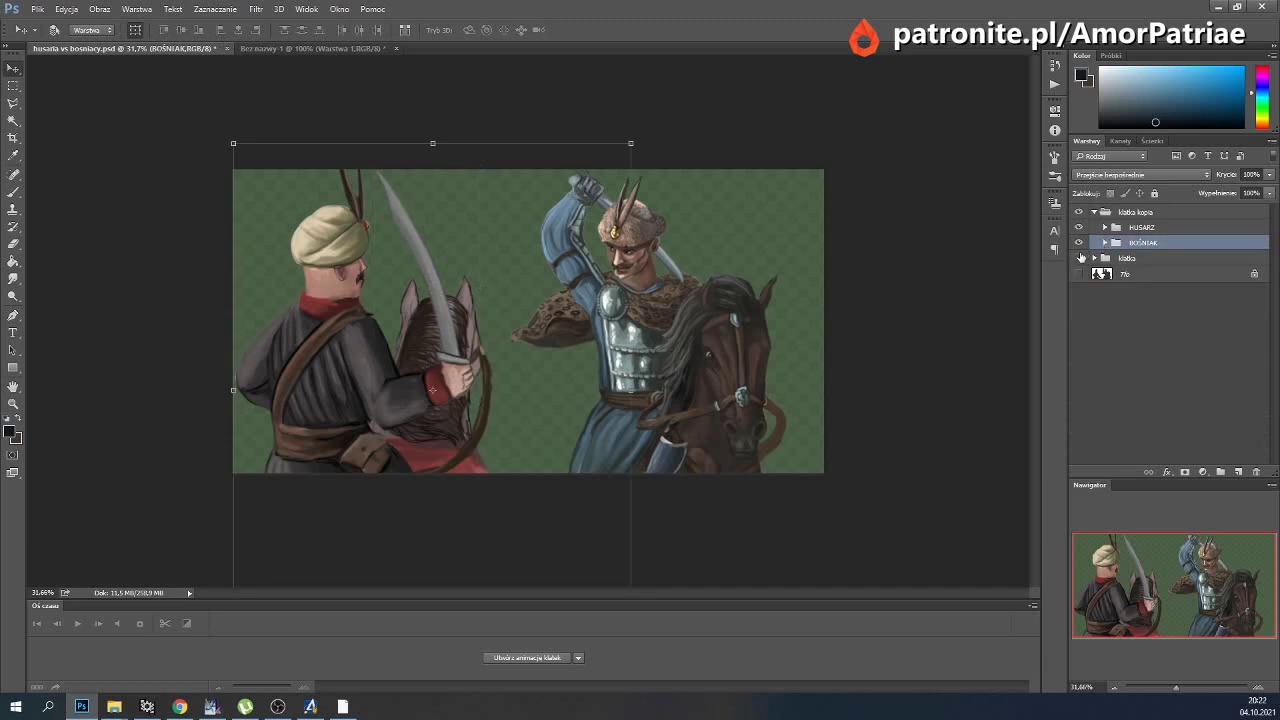
pyautogui.click(1078, 243)
pyautogui.click(1078, 243)
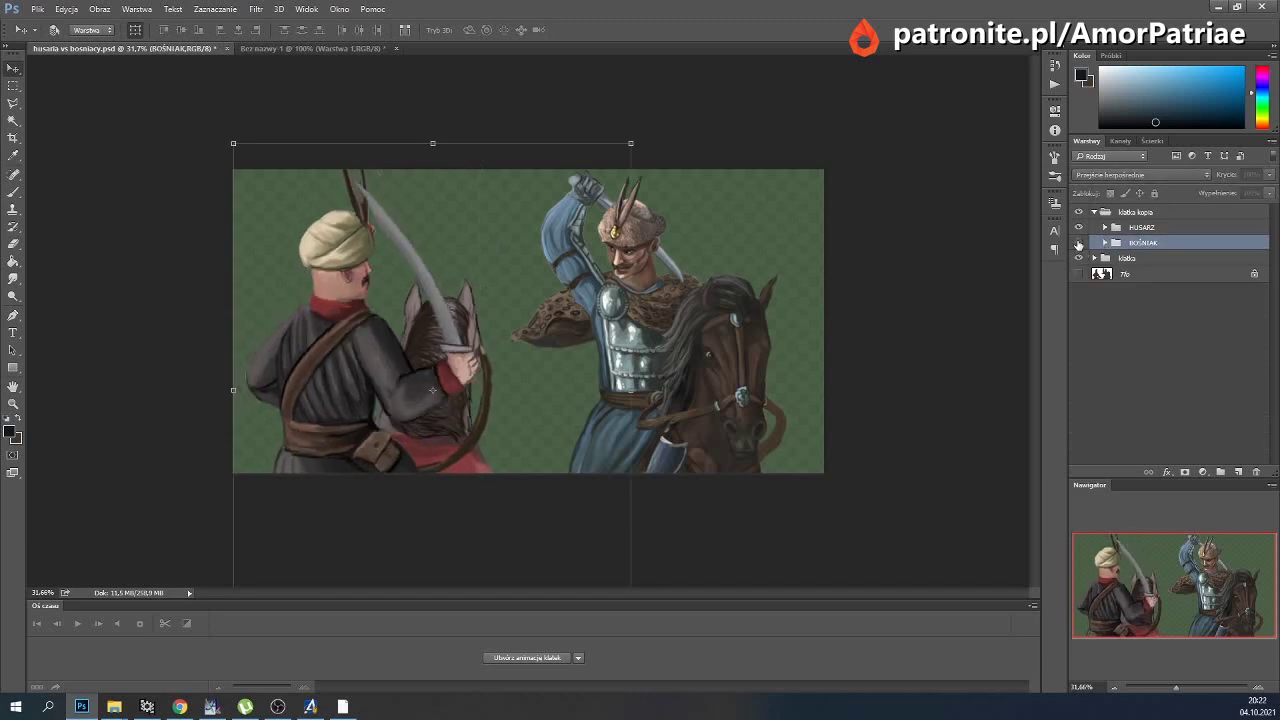
pyautogui.click(1078, 243)
pyautogui.click(1078, 243)
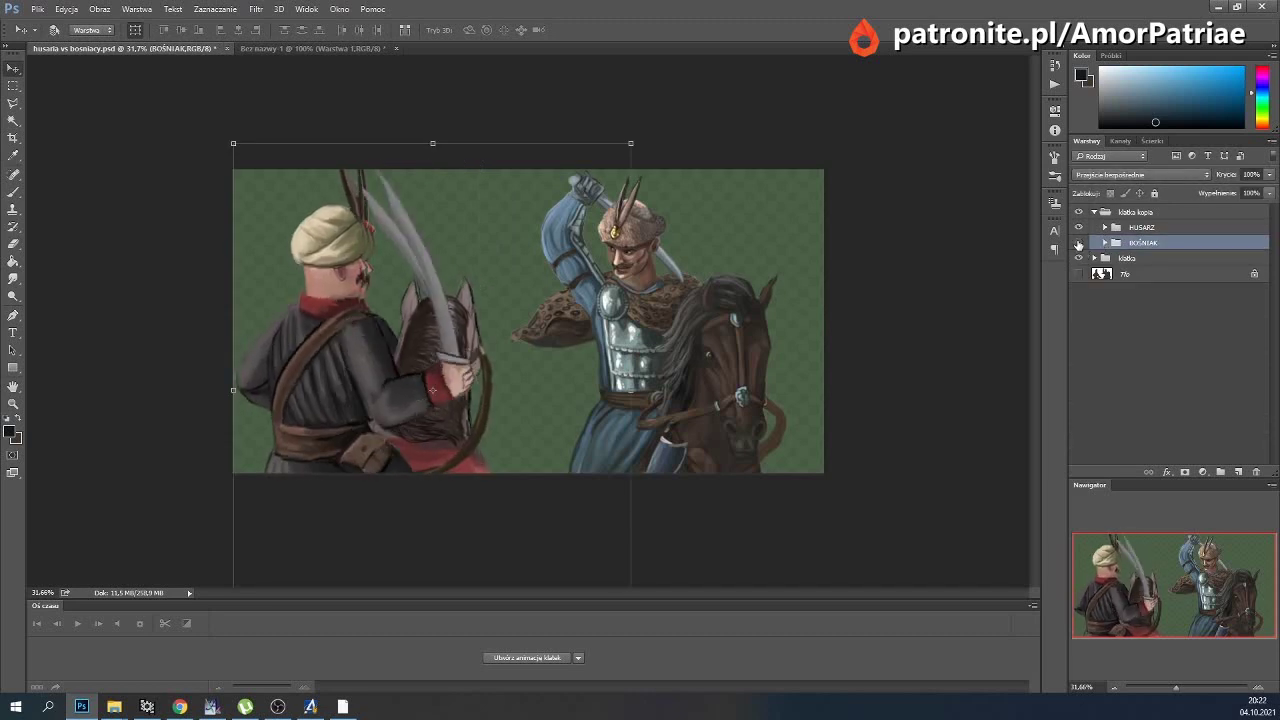
pyautogui.click(1078, 243)
pyautogui.click(1078, 243)
# Finish comparing poses, then duplicate the lewa ręka left-arm layer as a backup.
pyautogui.click(1078, 244)
pyautogui.click(1078, 244)
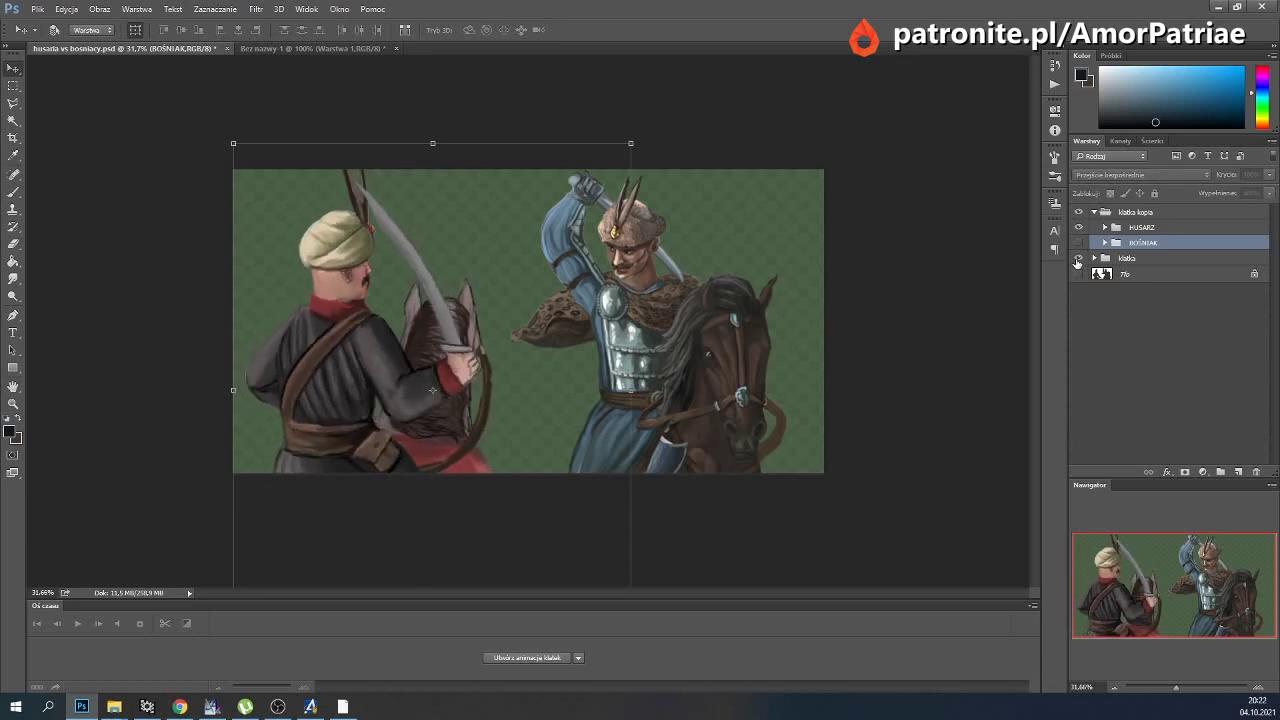
pyautogui.click(1078, 258)
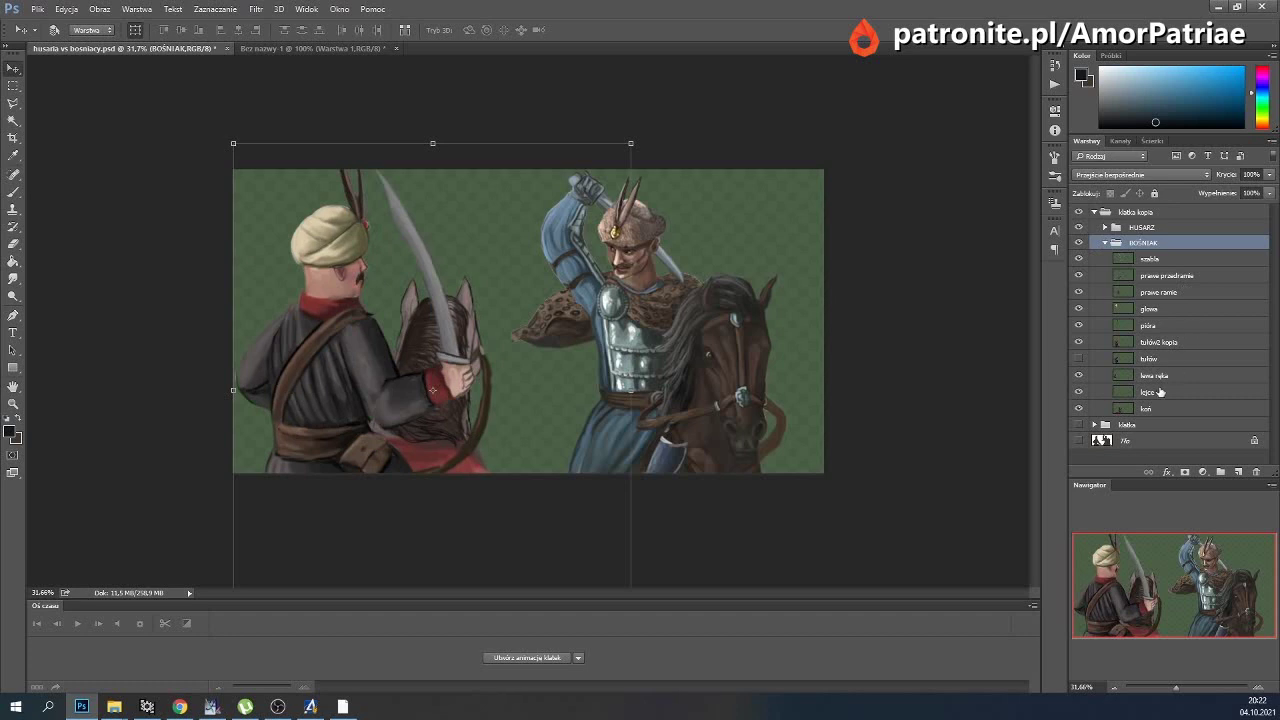
pyautogui.click(1137, 377)
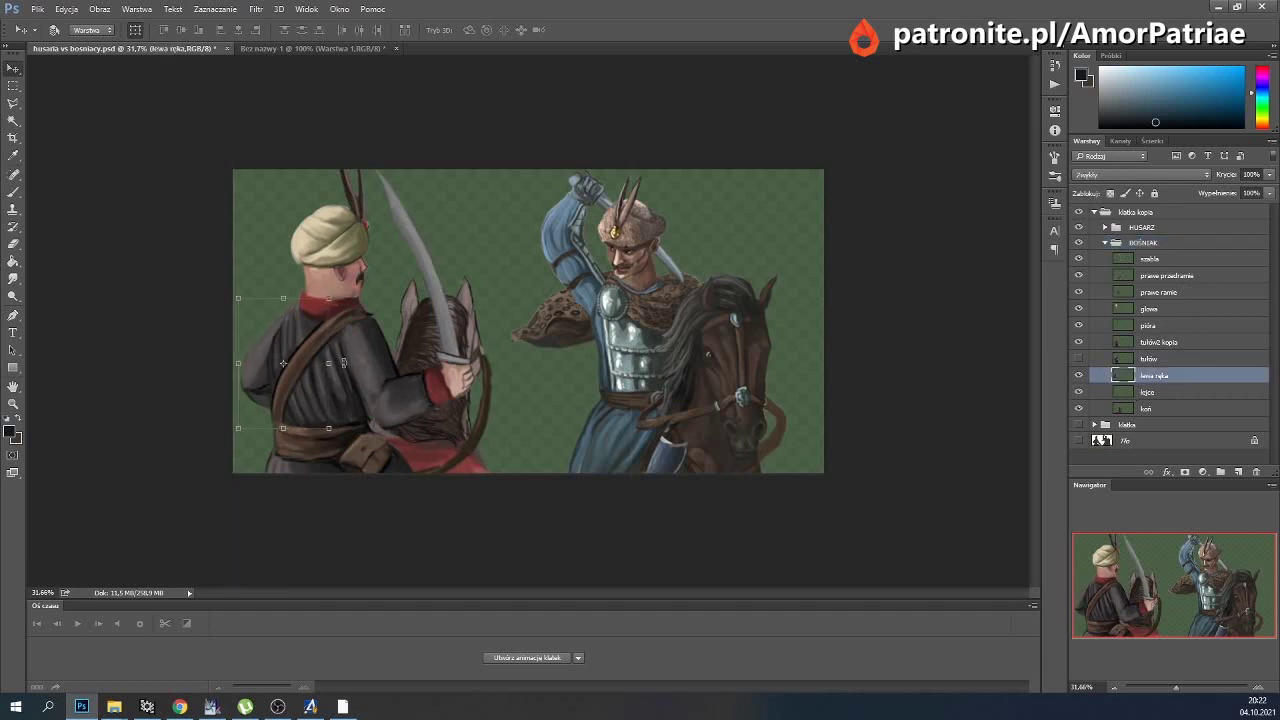
pyautogui.click(137, 9)
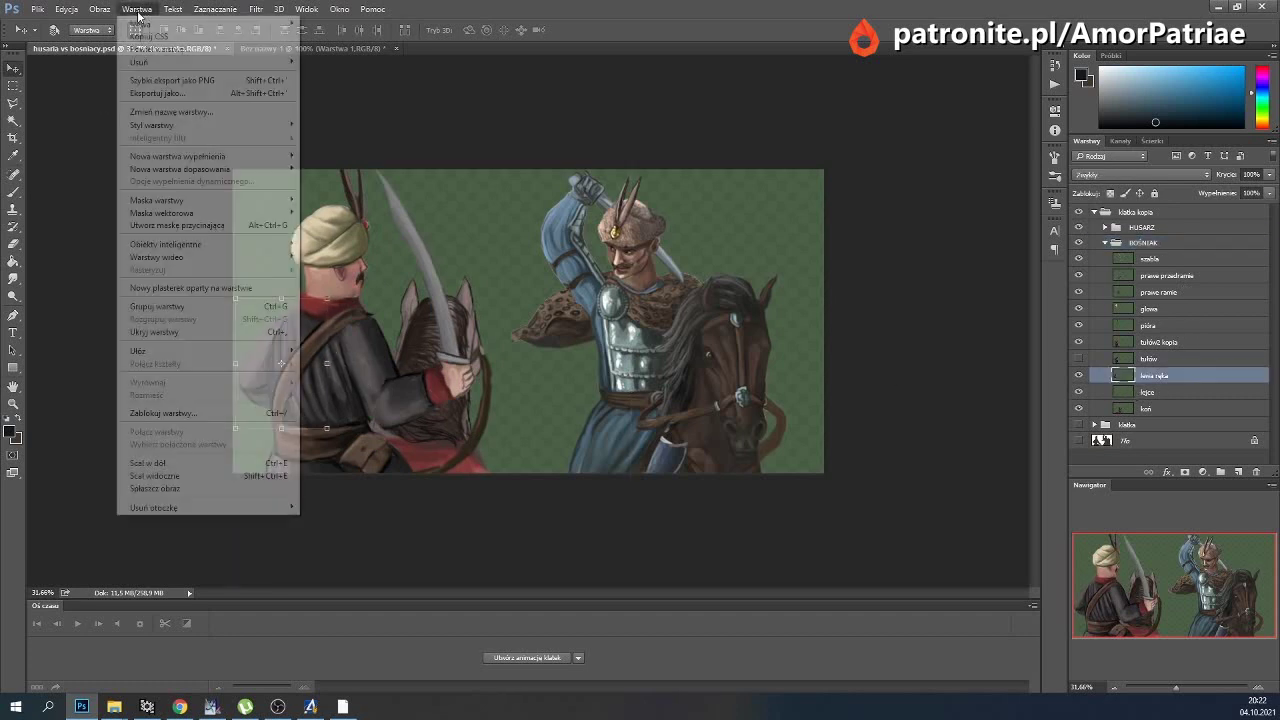
pyautogui.click(173, 49)
pyautogui.click(617, 234)
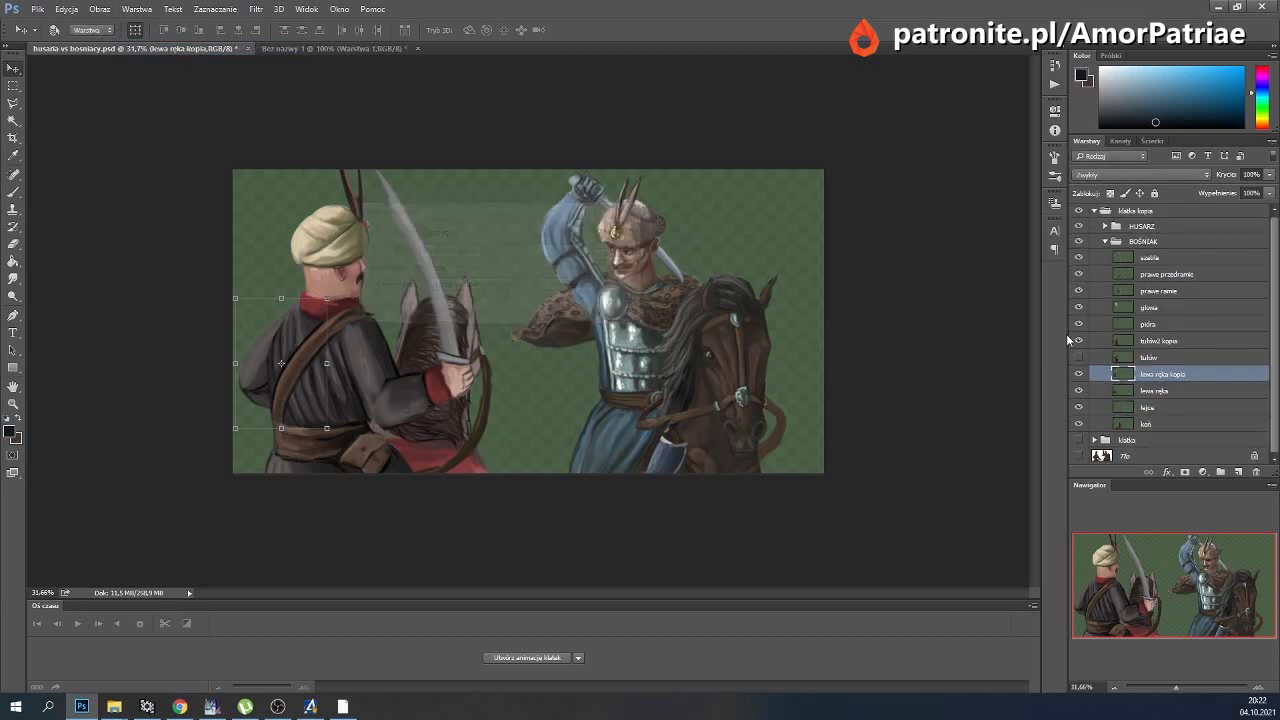
# Hide the lewa ręka kopia backup and narrow lewa ręka to about 95% width.
pyautogui.click(1078, 374)
pyautogui.click(1150, 390)
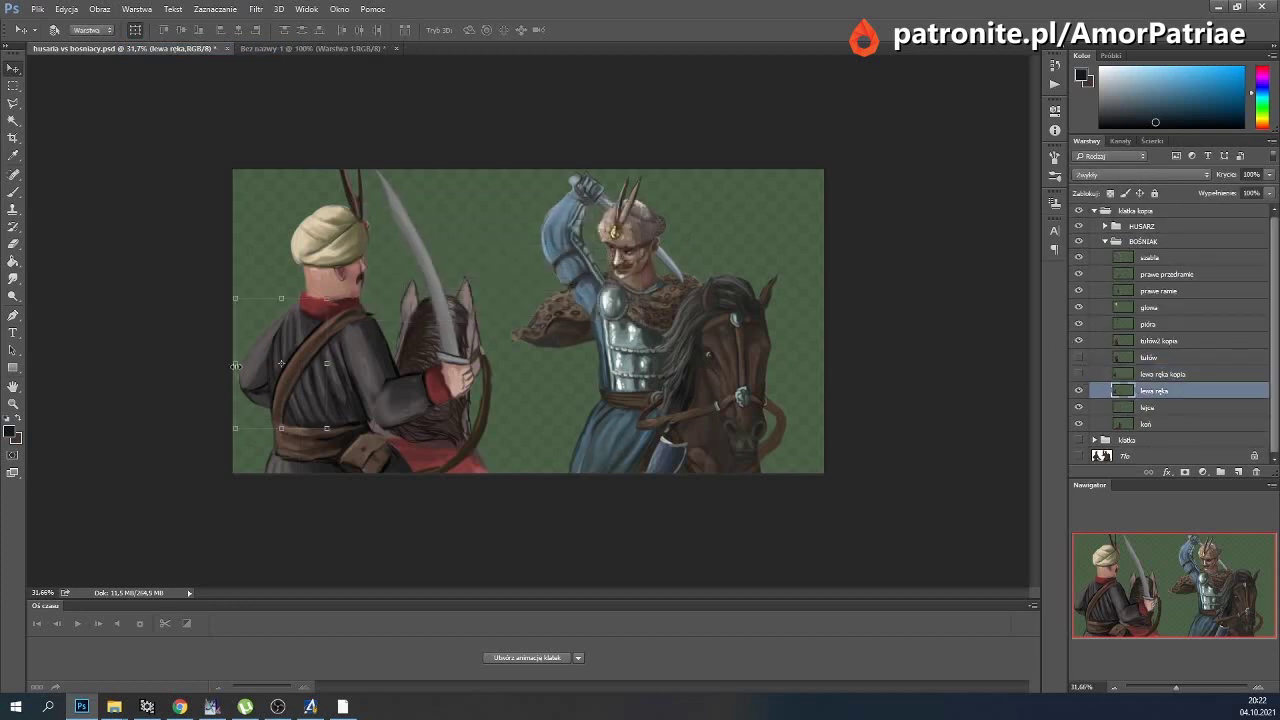
pyautogui.moveTo(236, 364); pyautogui.dragTo(239, 364)
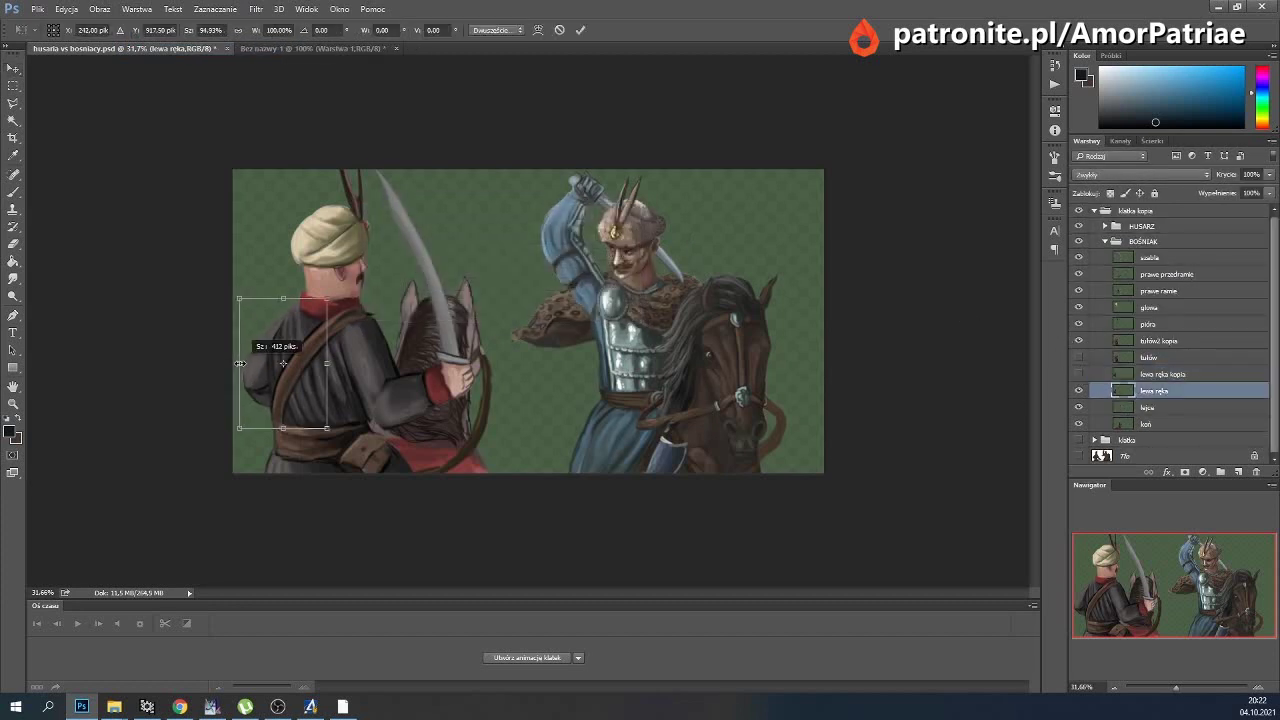
pyautogui.moveTo(328, 364); pyautogui.dragTo(325, 364)
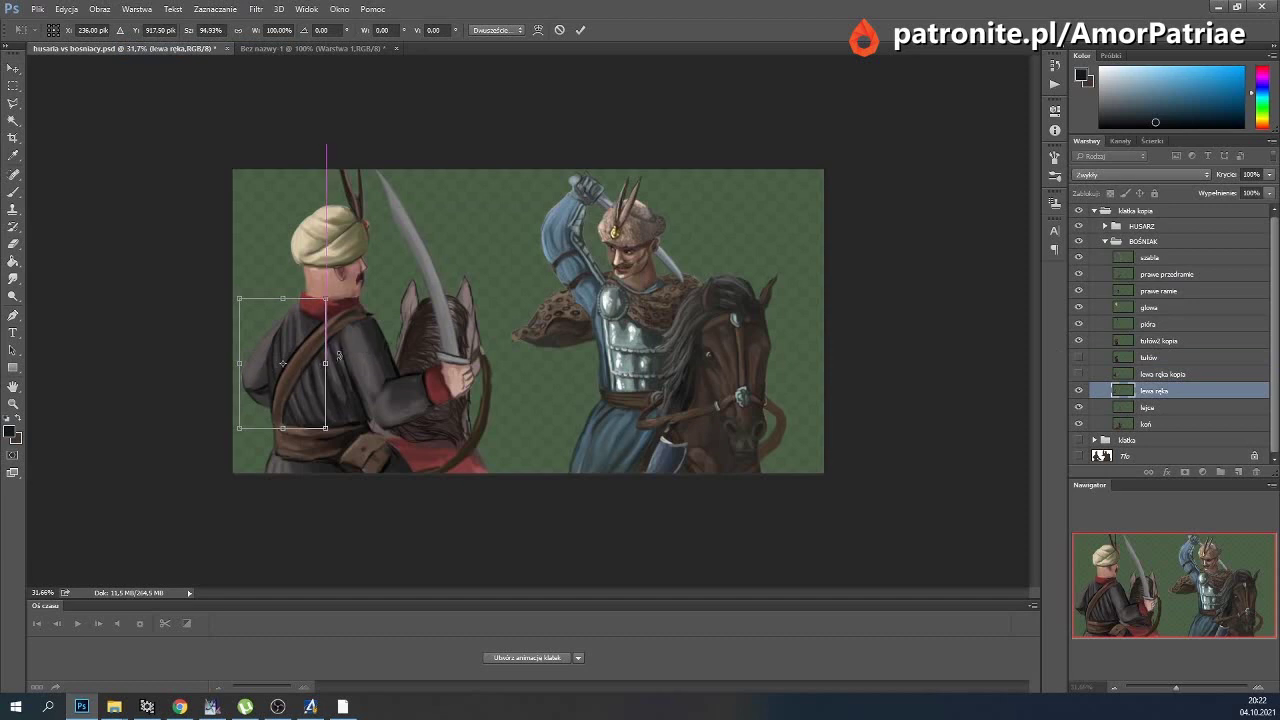
pyautogui.click(580, 29)
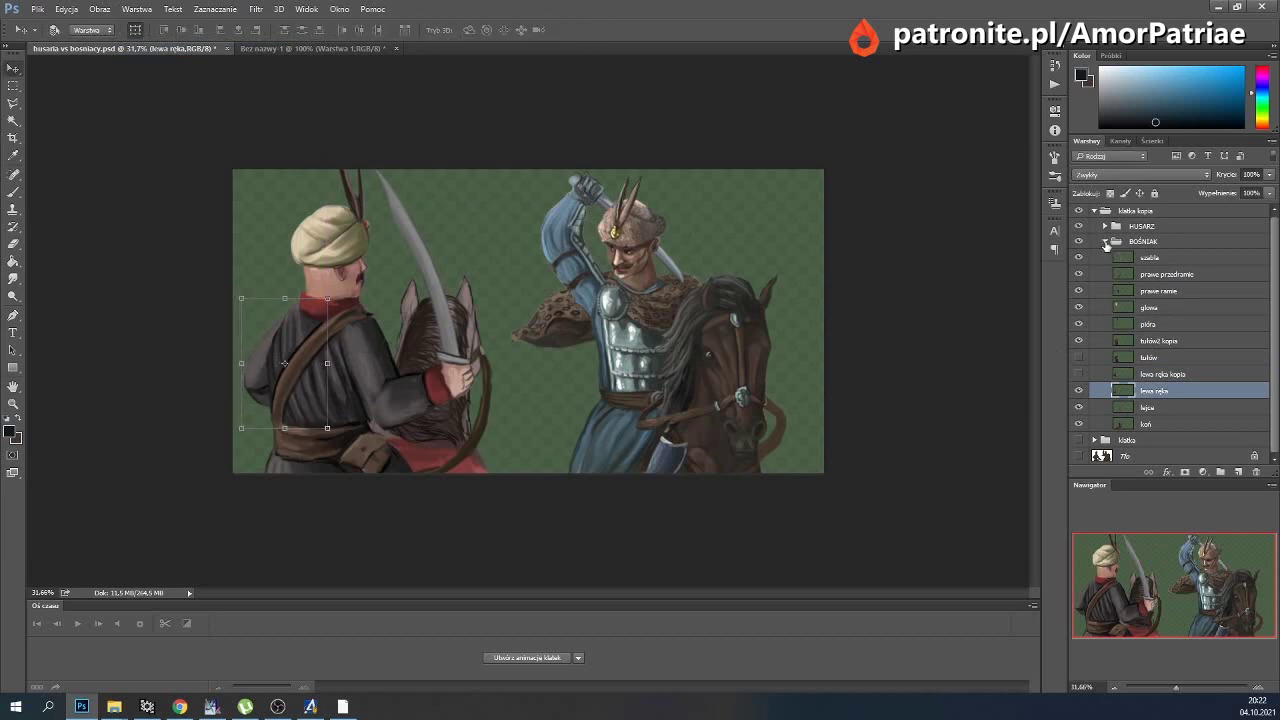
pyautogui.click(1105, 242)
# Toggle the rider group to compare with the previous frame, then expand BOŚNIAK's layers.
pyautogui.click(1079, 245)
pyautogui.click(1079, 245)
pyautogui.click(1079, 248)
pyautogui.click(1079, 248)
pyautogui.click(1078, 258)
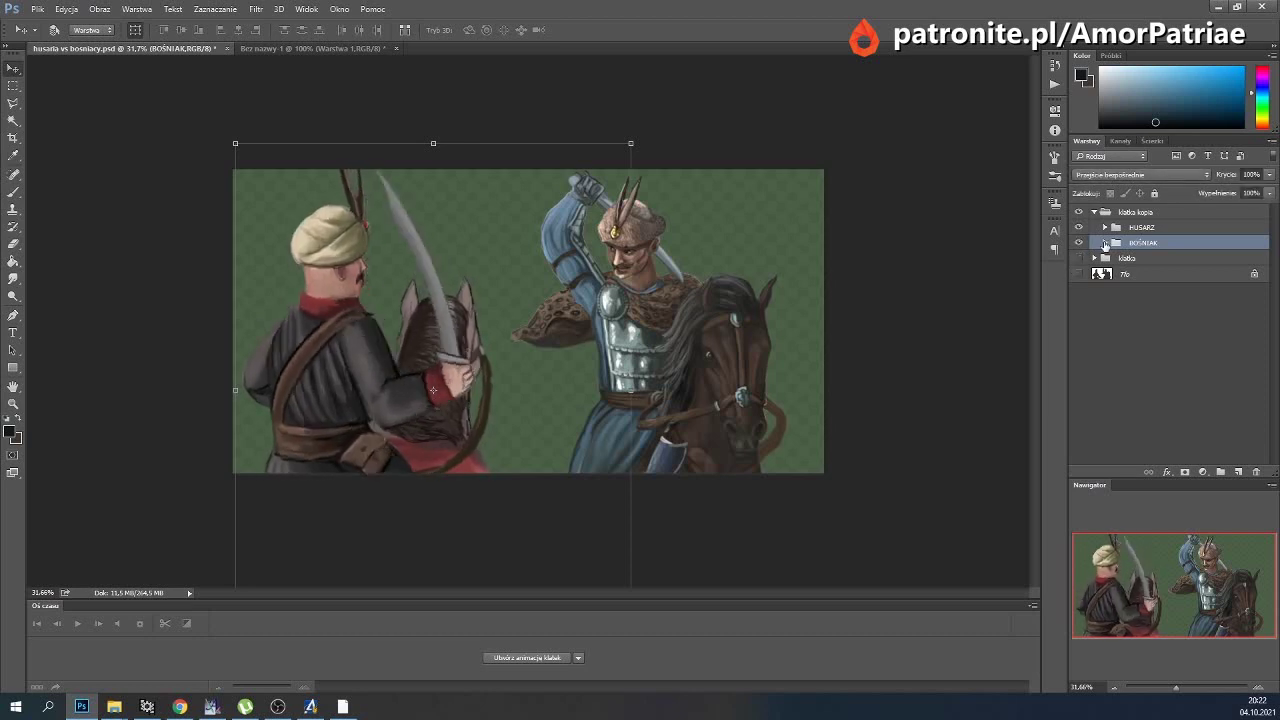
pyautogui.click(1105, 242)
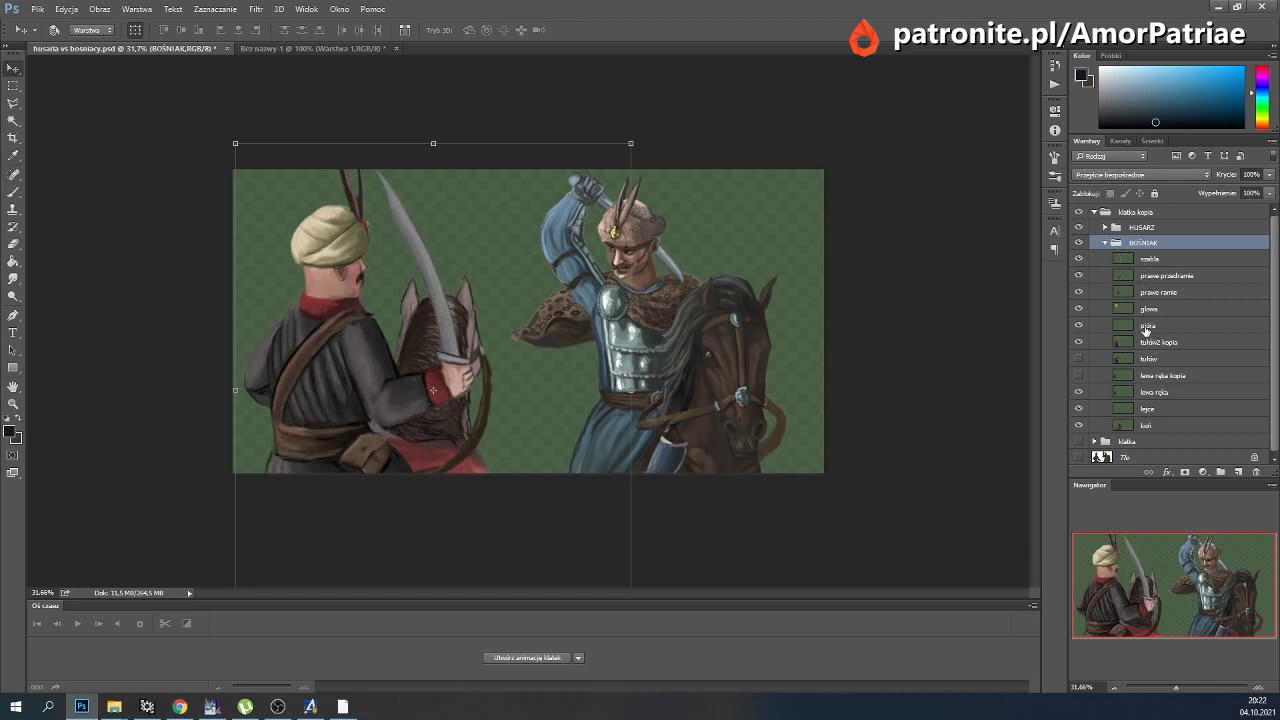
# Move the pióra feathers onto the turban with a slight tilt.
pyautogui.click(1150, 325)
pyautogui.click(360, 215)
pyautogui.moveTo(360, 215); pyautogui.dragTo(362, 220)
pyautogui.moveTo(380, 145); pyautogui.dragTo(426, 152)
pyautogui.click(583, 31)
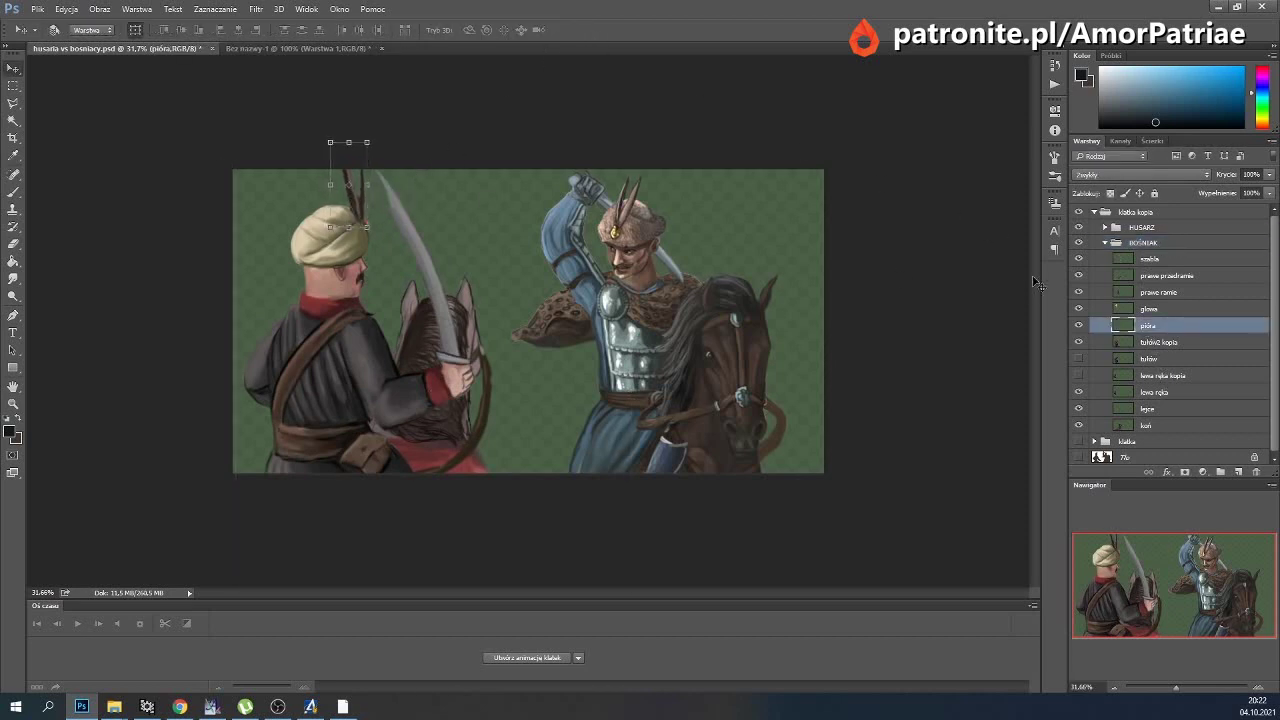
# Tilt the głowa and pióra layers together about 0.9 degrees.
pyautogui.keyDown('ctrl'); pyautogui.click(1148, 308); pyautogui.keyUp('ctrl')
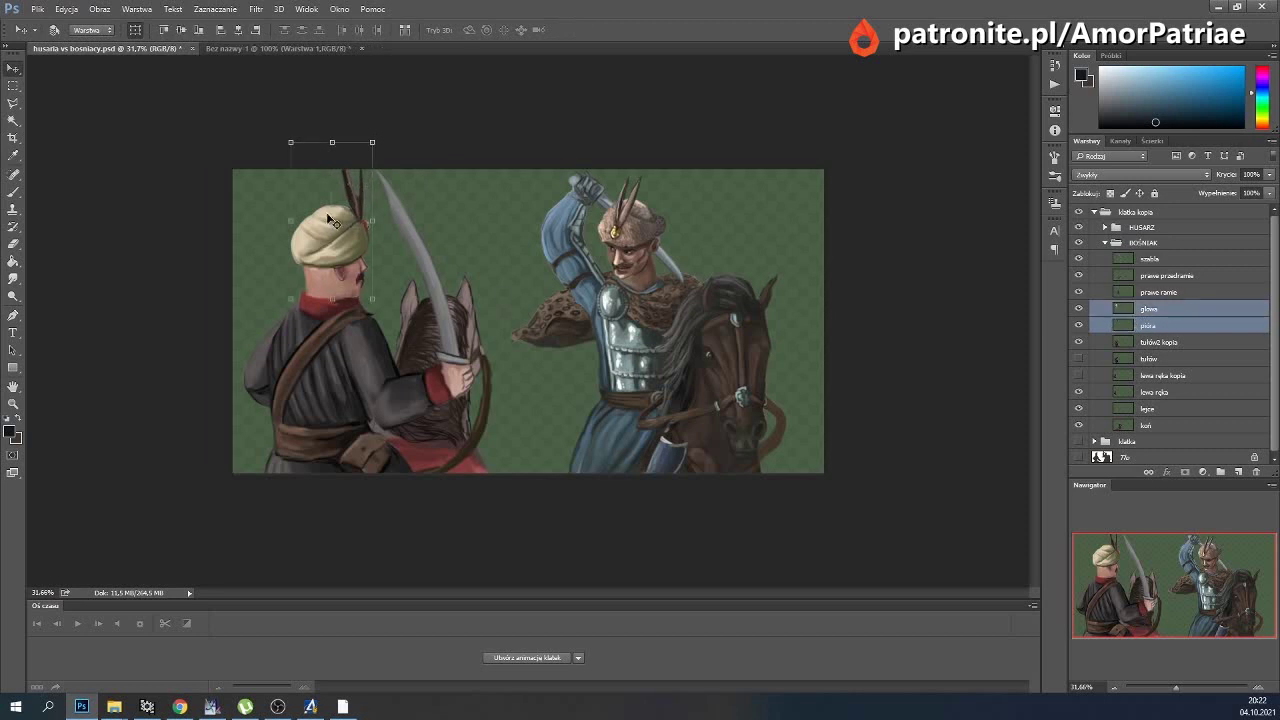
pyautogui.hotkey('ctrl', 't')
pyautogui.moveTo(572, 178); pyautogui.dragTo(562, 184)
pyautogui.click(583, 30)
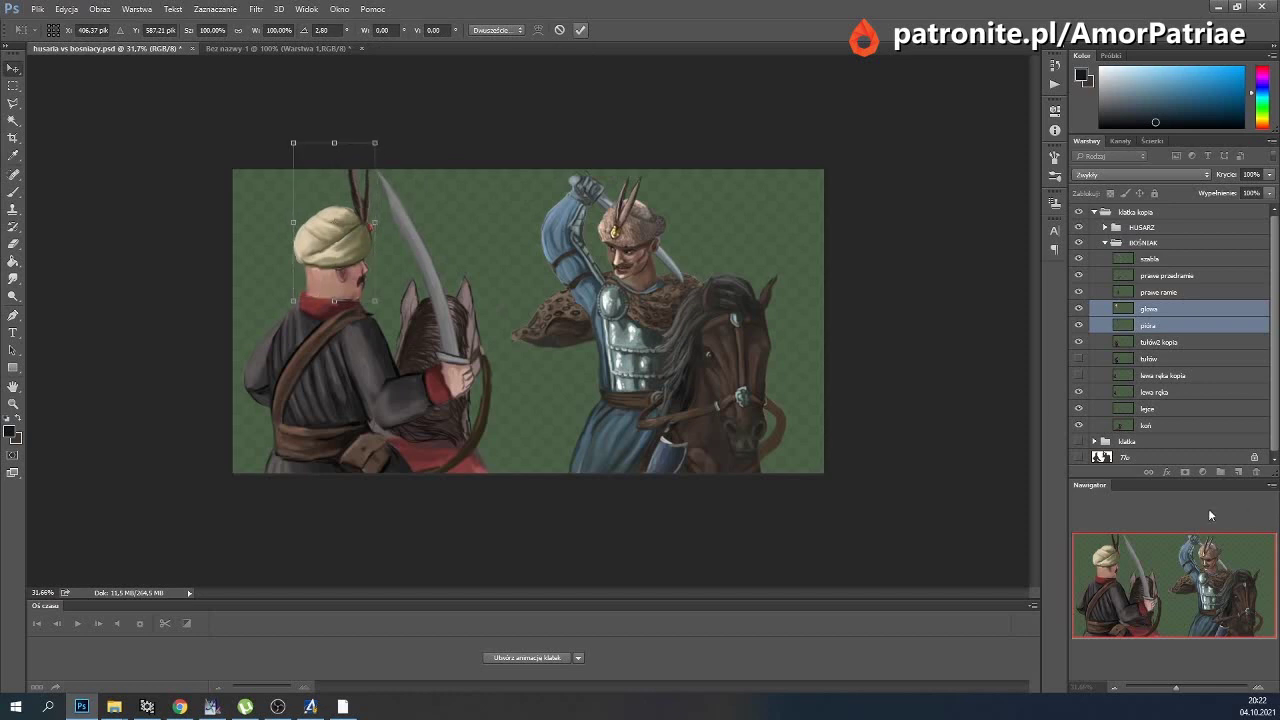
pyautogui.click(1136, 428)
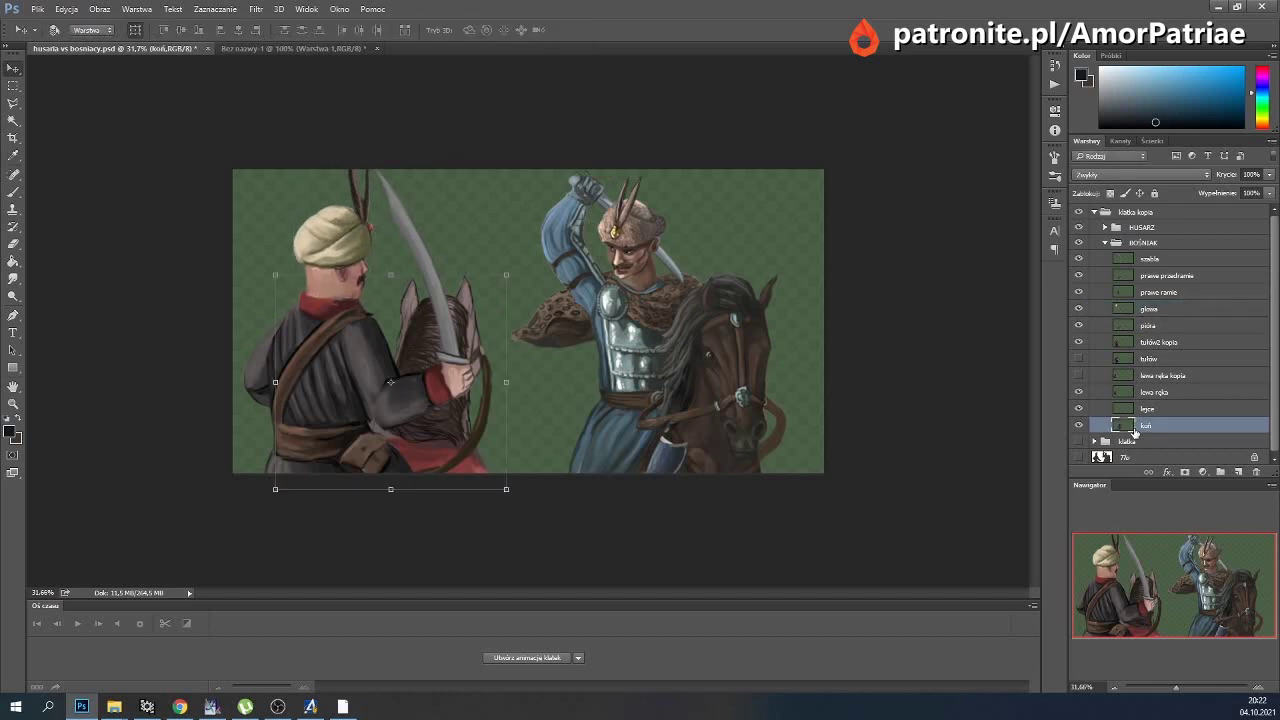
# Puppet-warp the koń horse layer into a new pose with one pin.
pyautogui.click(66, 9)
pyautogui.click(170, 246)
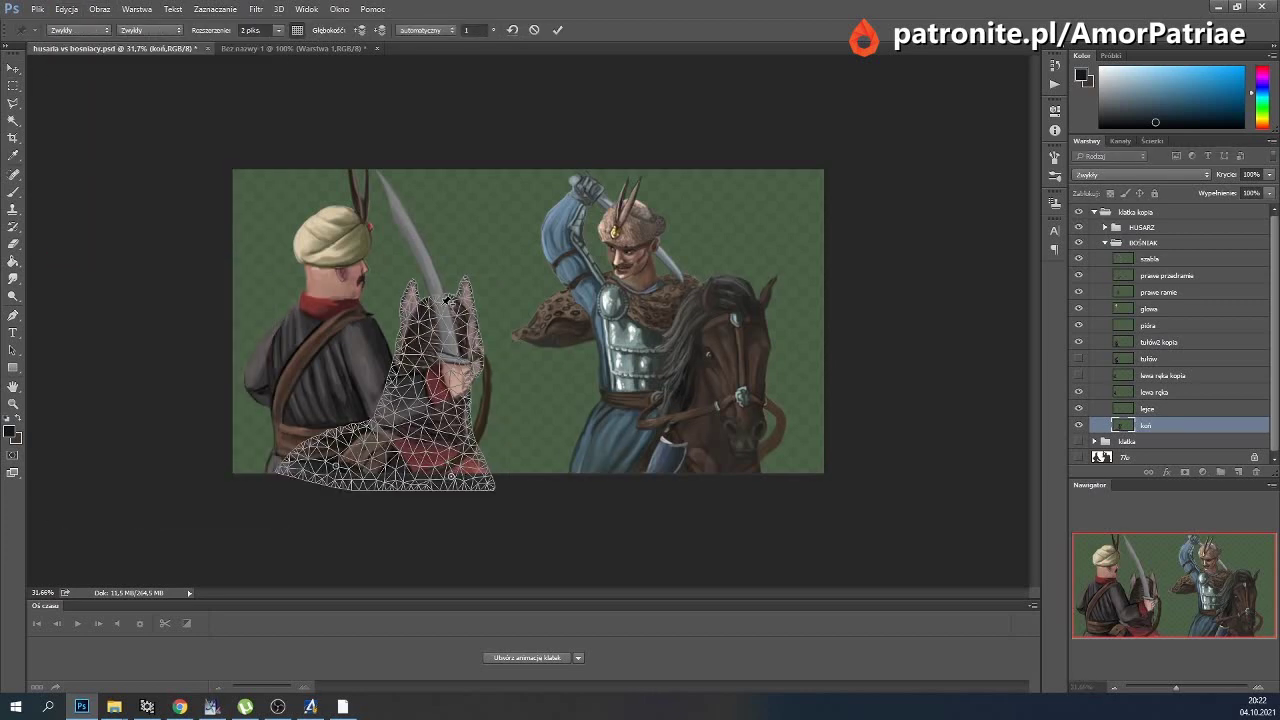
pyautogui.moveTo(449, 302); pyautogui.dragTo(448, 309)
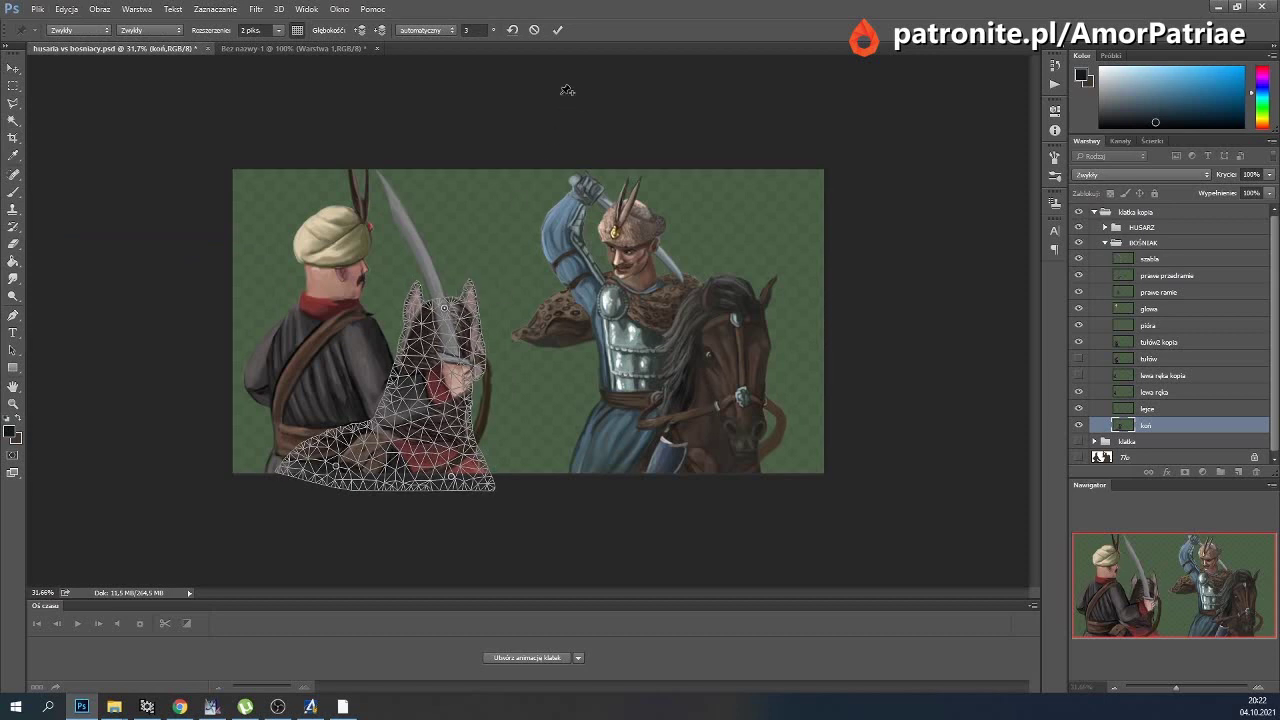
pyautogui.click(556, 30)
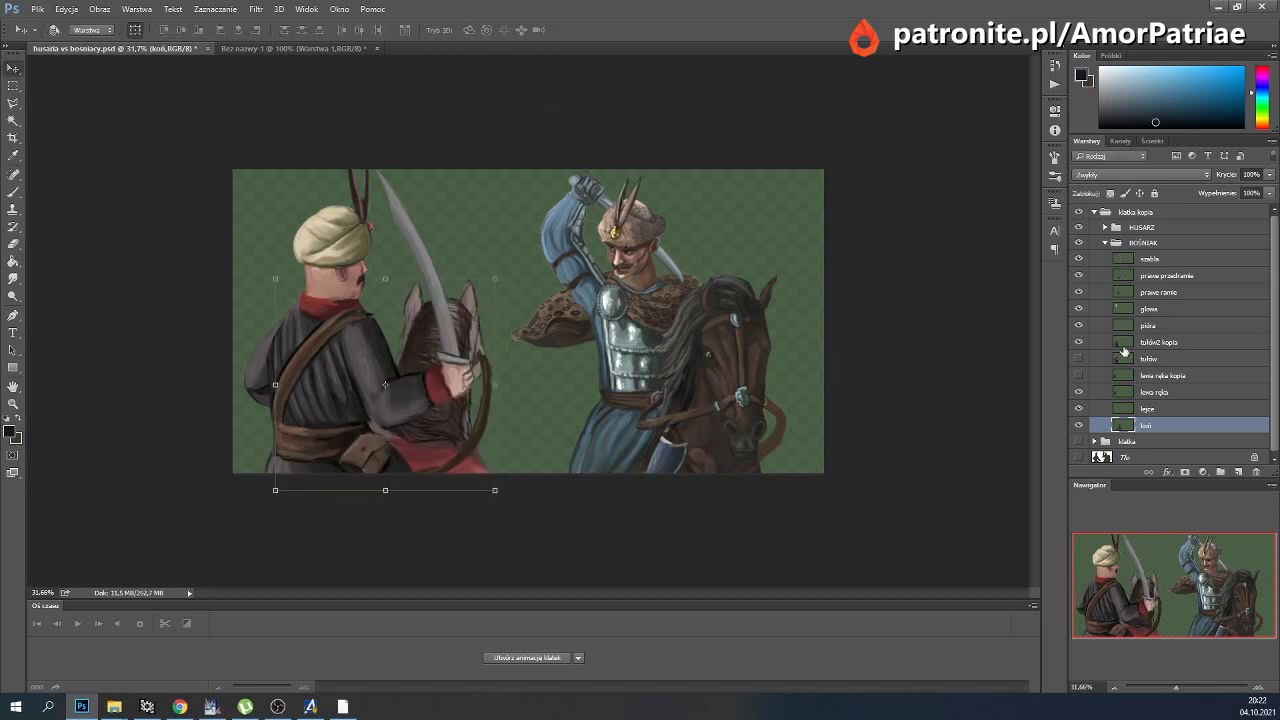
# Puppet-warp the lejce reins layer, pinning a point lower on the reins.
pyautogui.click(1147, 410)
pyautogui.click(66, 9)
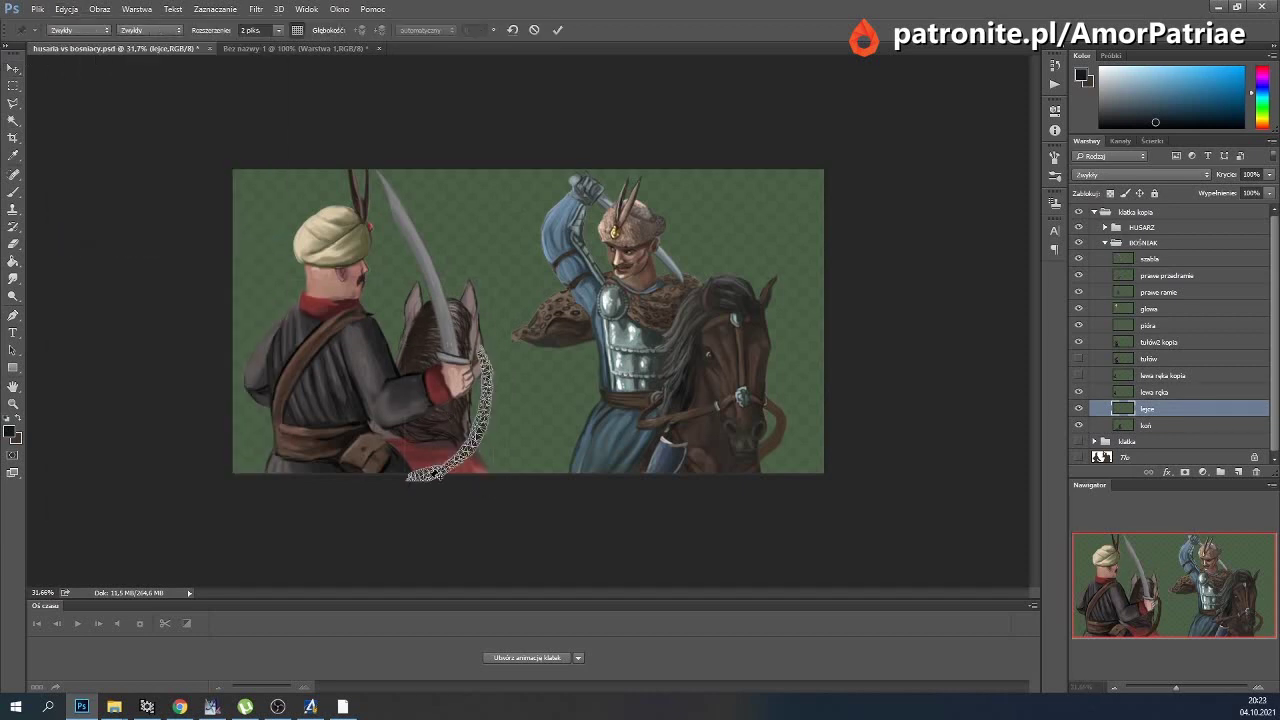
pyautogui.click(487, 367)
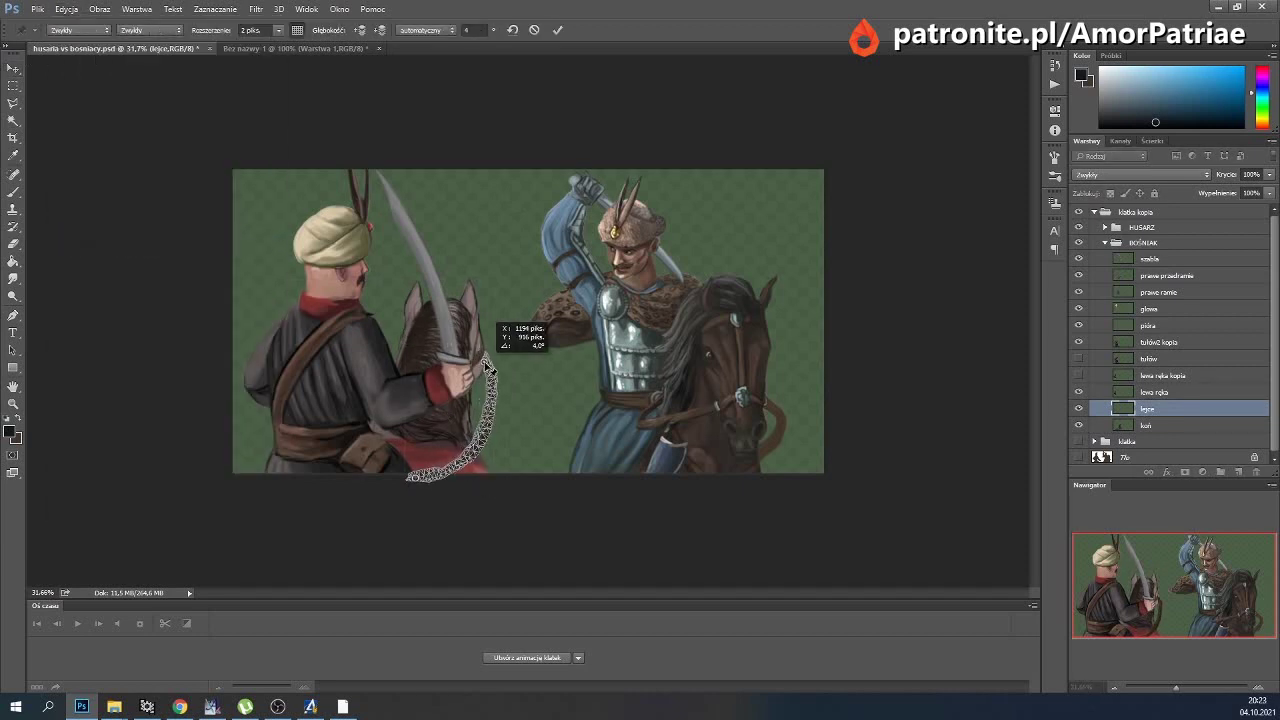
pyautogui.click(492, 436)
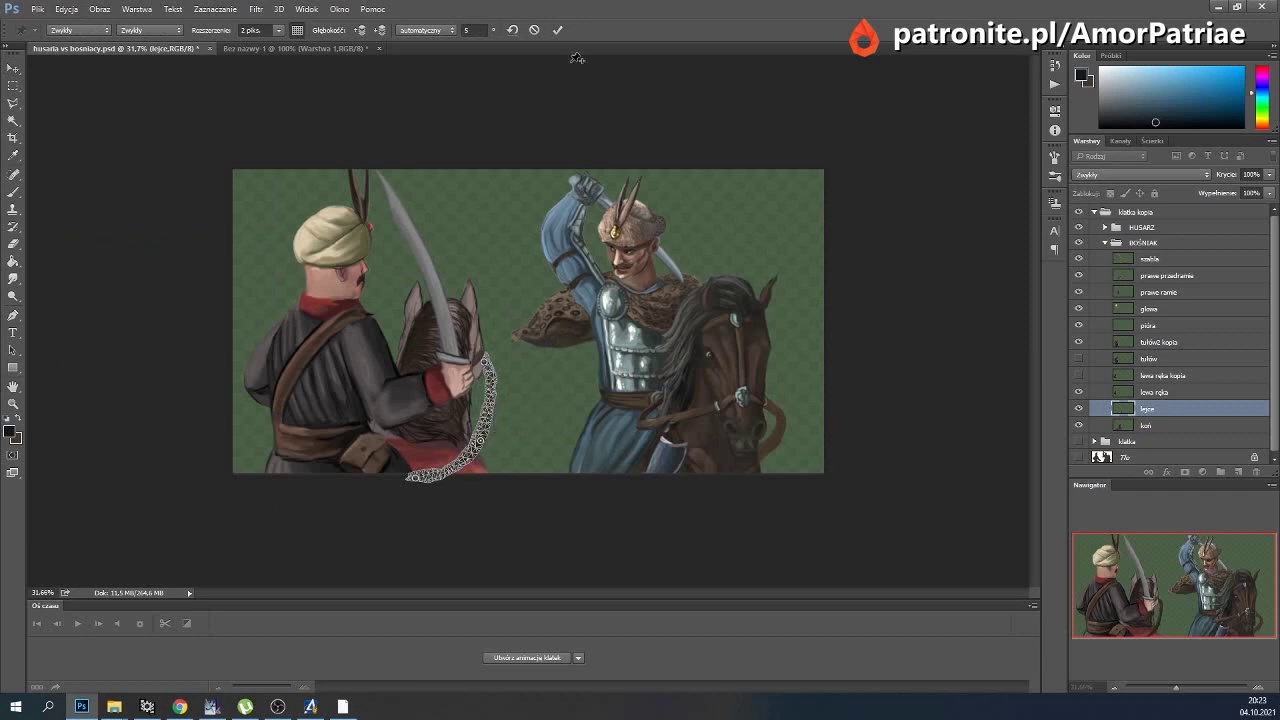
pyautogui.click(557, 29)
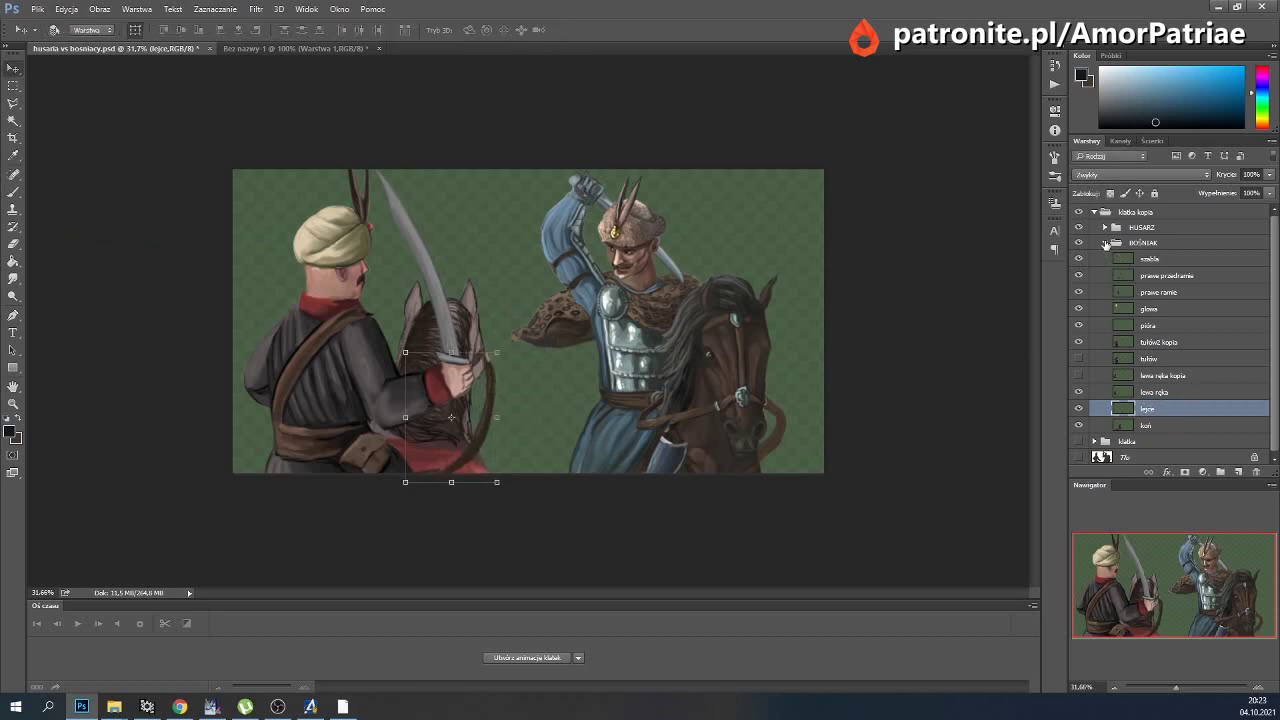
# Select the BOŚNIAK group and toggle its visibility to compare rider versions.
pyautogui.click(1105, 243)
pyautogui.click(1078, 243)
pyautogui.click(1078, 243)
pyautogui.click(1078, 243)
pyautogui.click(1078, 243)
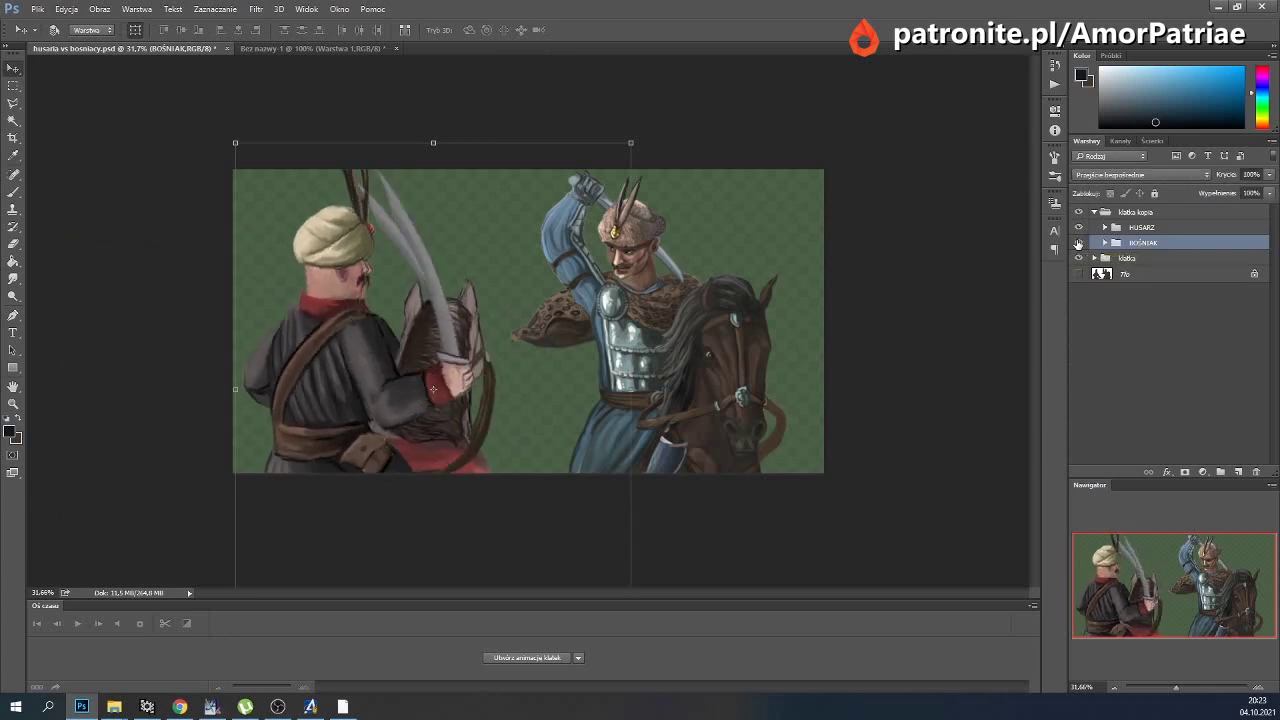
# Repeatedly toggle the BOŚNIAK group's visibility to compare rider versions.
pyautogui.click(1078, 243)
pyautogui.click(1078, 243)
pyautogui.click(1078, 243)
pyautogui.click(1078, 243)
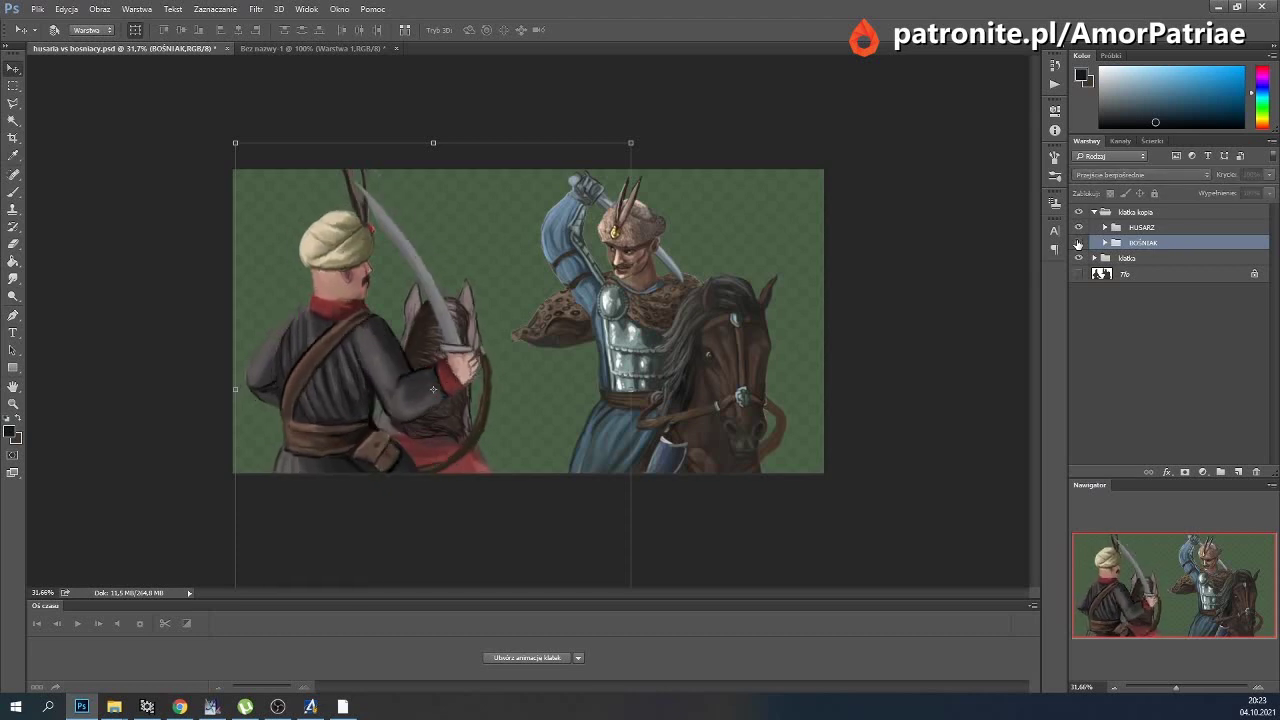
pyautogui.click(1078, 243)
pyautogui.click(1078, 243)
pyautogui.click(1078, 244)
pyautogui.click(1078, 243)
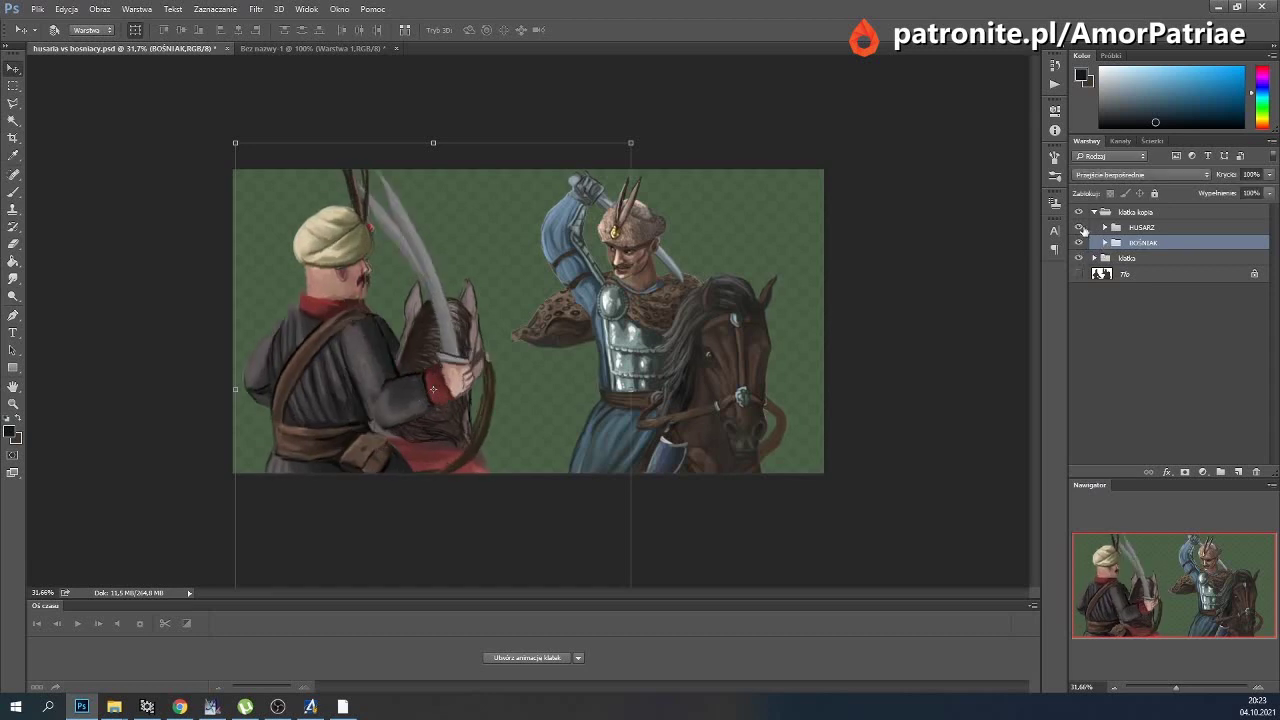
# Select the klatka kopia frame group and hide it.
pyautogui.click(1094, 212)
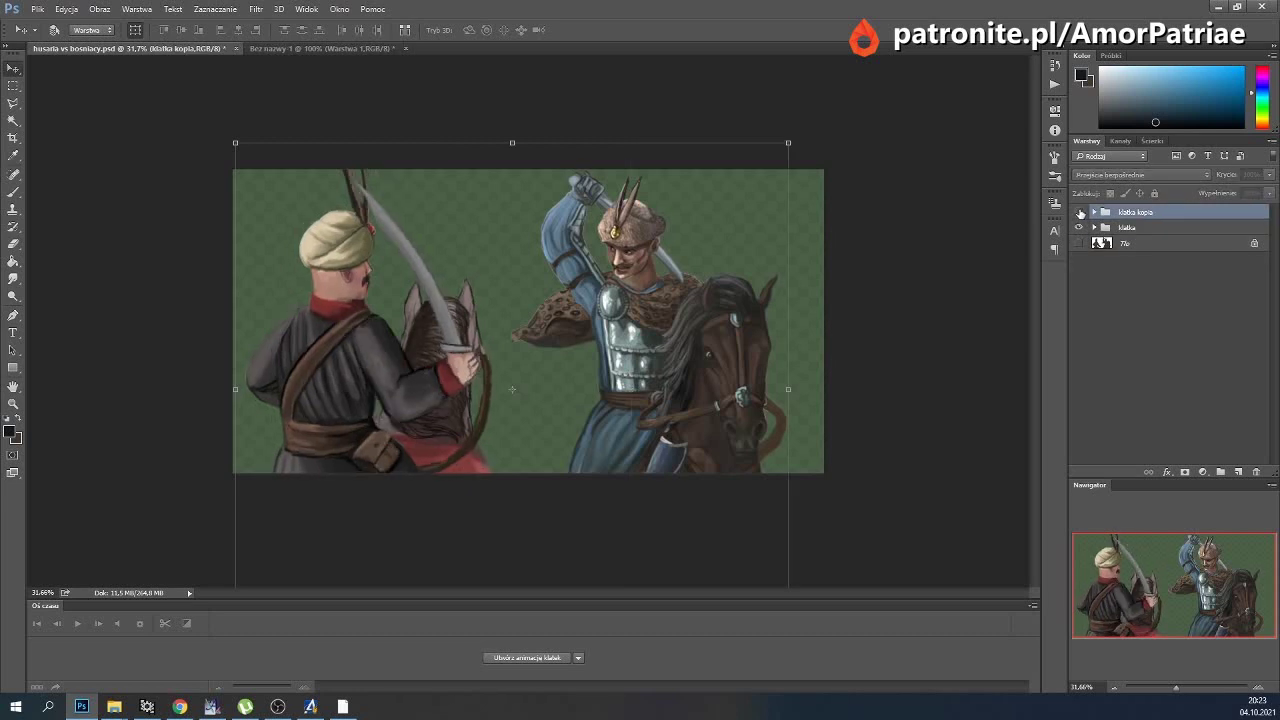
pyautogui.click(1080, 213)
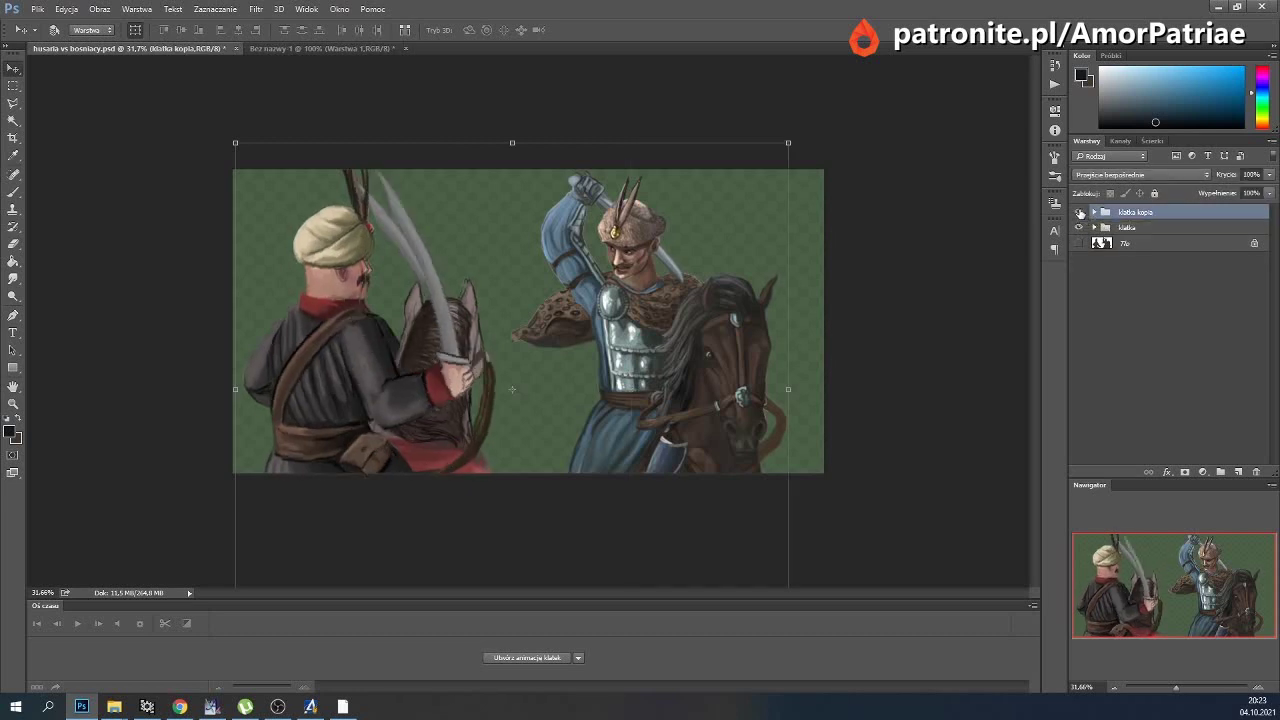
pyautogui.click(1080, 213)
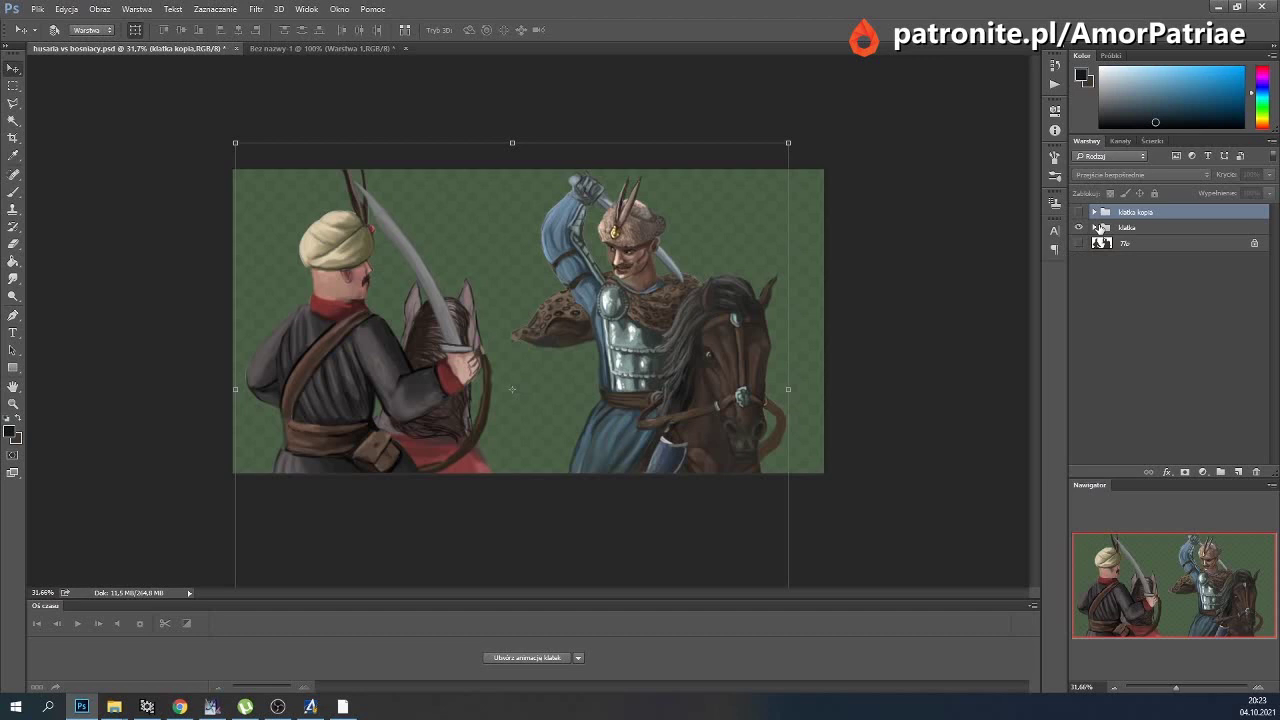
# In klatka > BOŚNIAK, rotate szabla and prawe przedramie together about -2.86 degrees.
pyautogui.click(1094, 227)
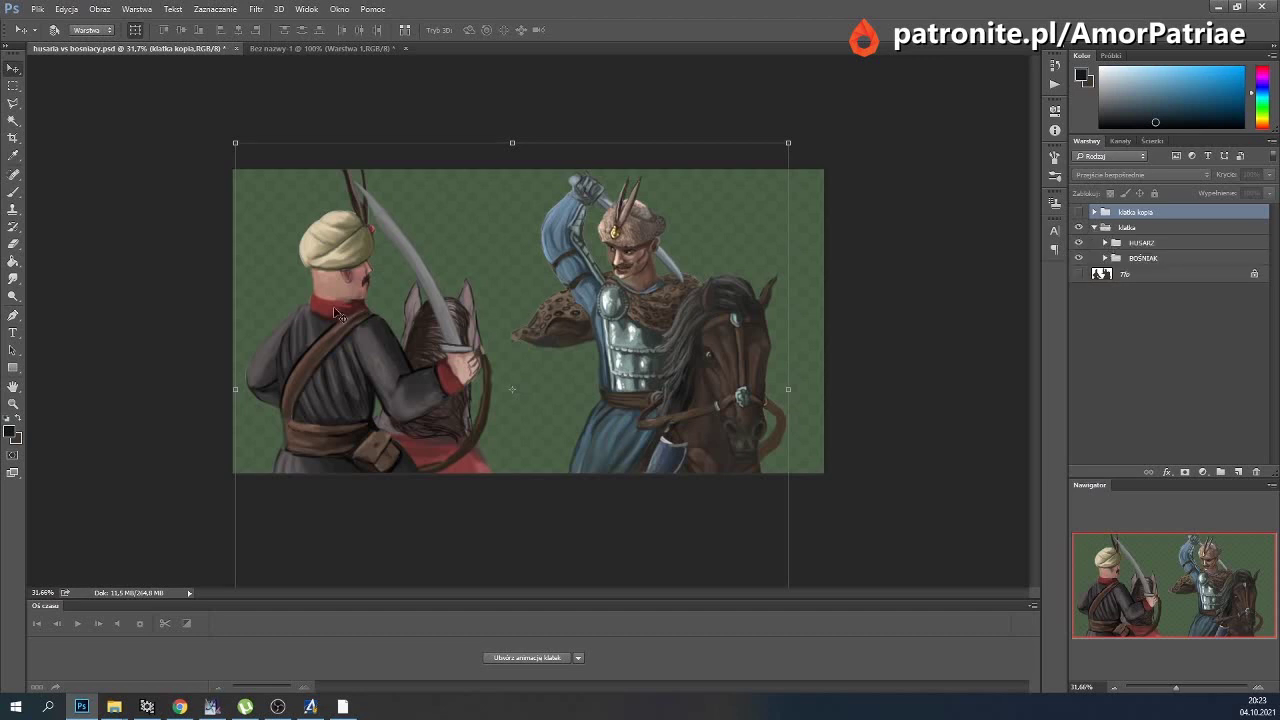
pyautogui.click(1105, 258)
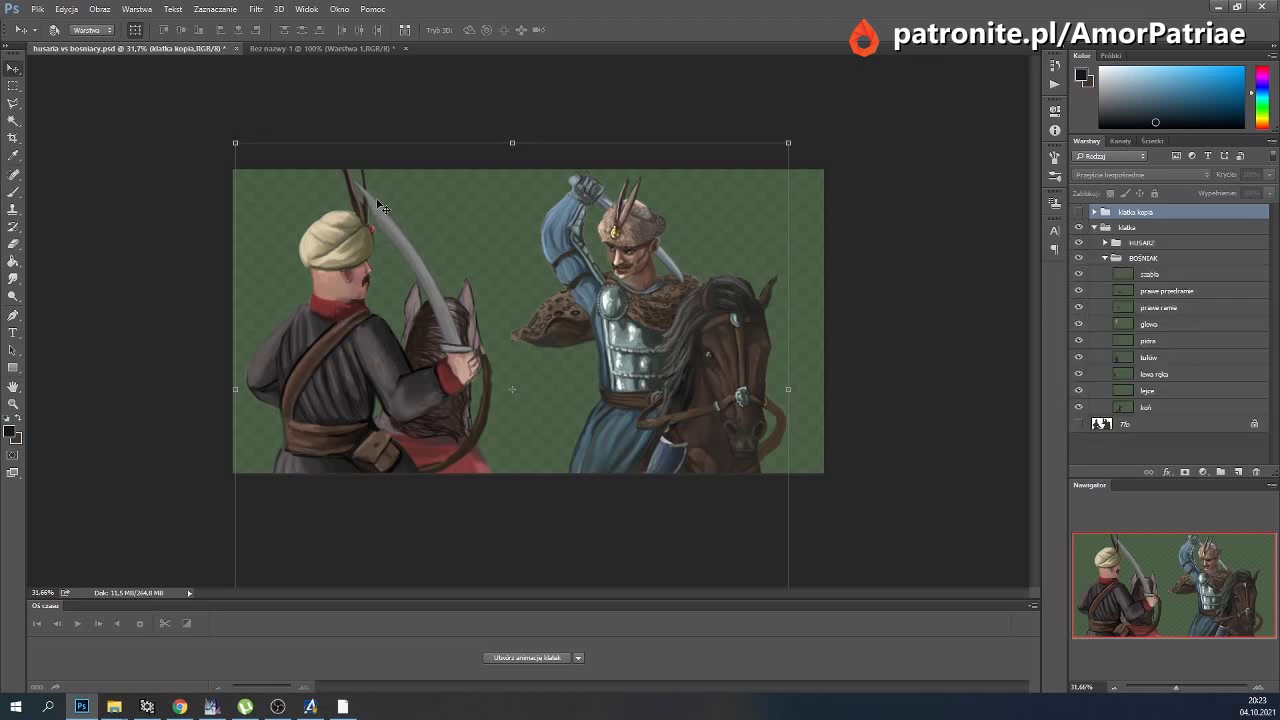
pyautogui.click(1140, 276)
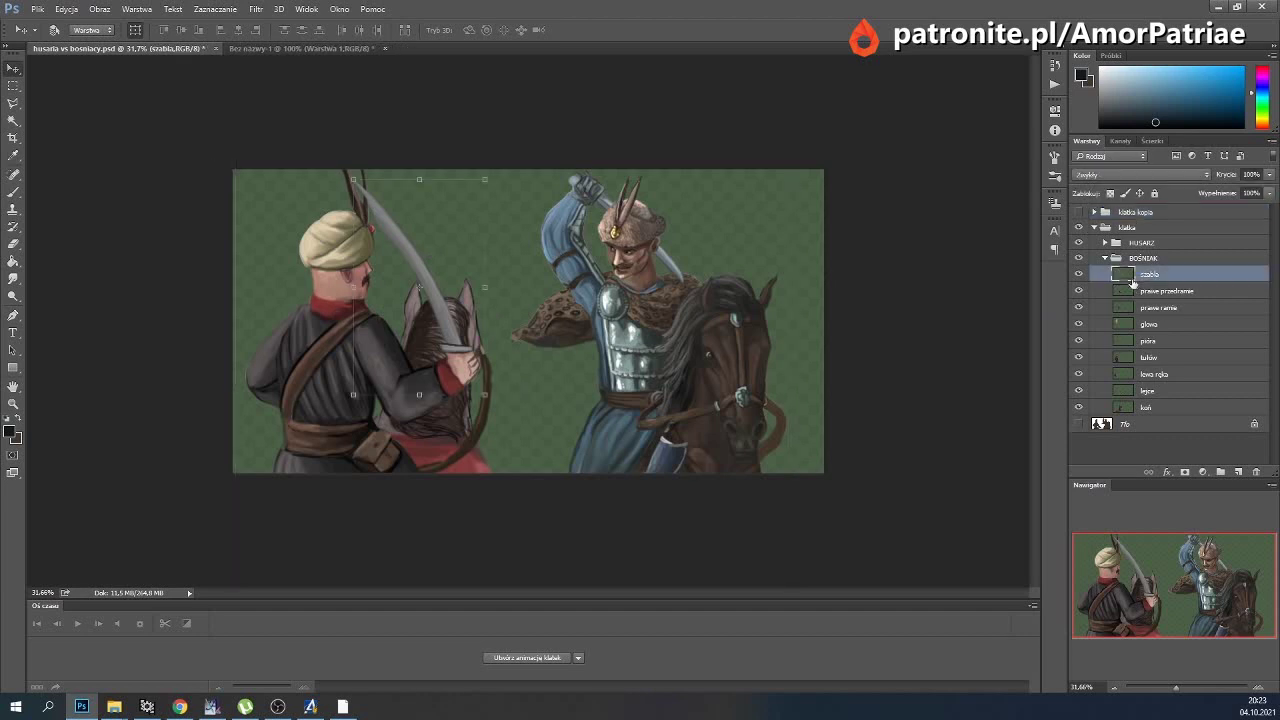
pyautogui.click(1134, 288)
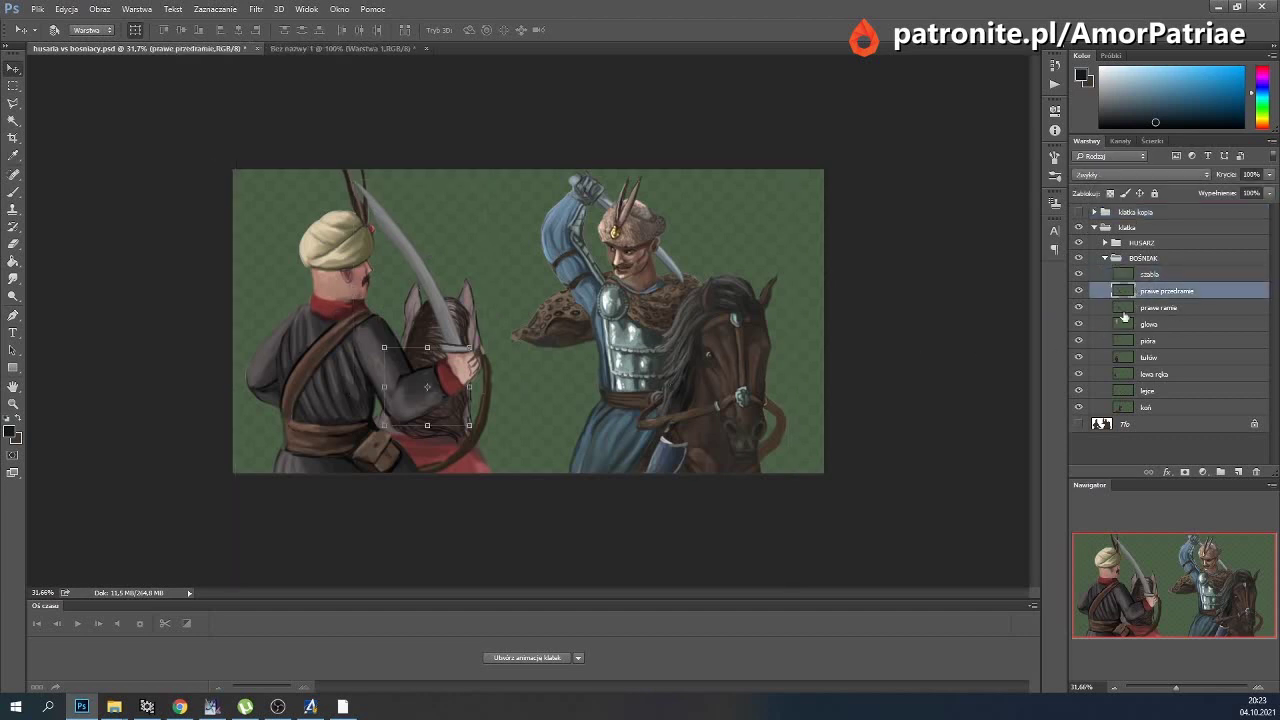
pyautogui.keyDown('ctrl'); pyautogui.click(1148, 274); pyautogui.keyUp('ctrl')
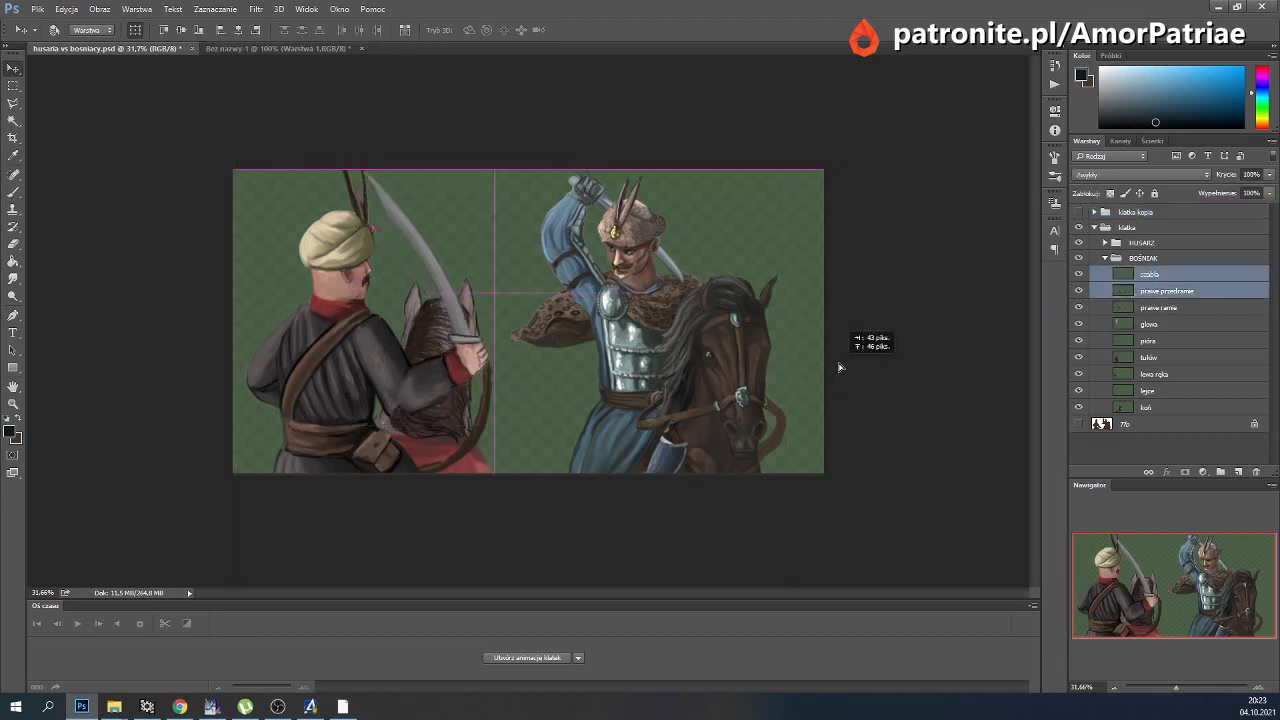
pyautogui.moveTo(834, 380); pyautogui.dragTo(838, 363)
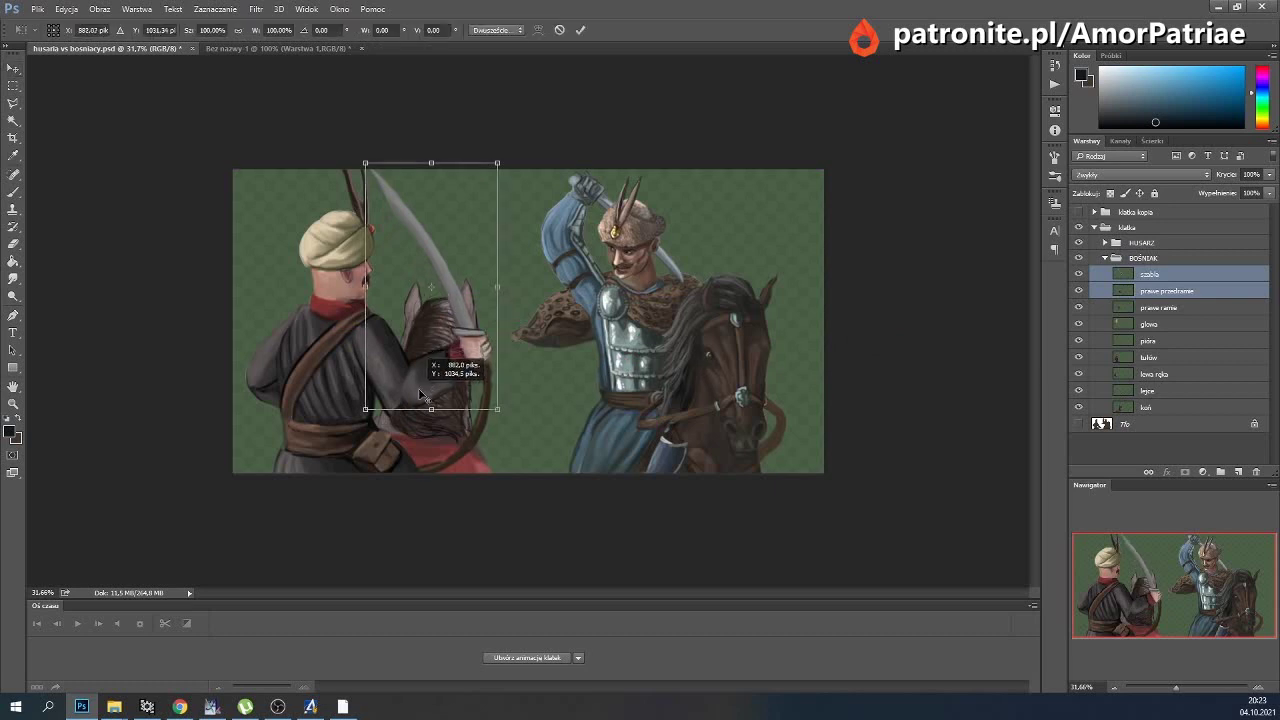
pyautogui.moveTo(440, 365); pyautogui.dragTo(446, 311)
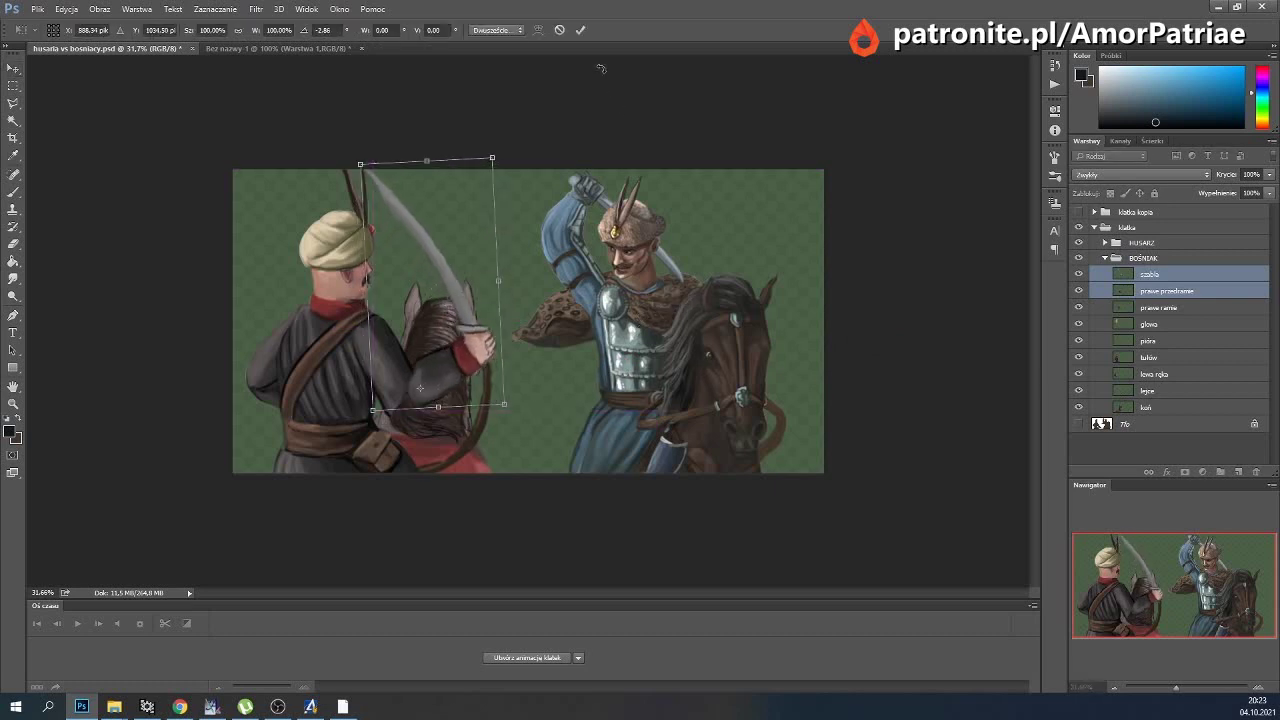
pyautogui.click(580, 29)
pyautogui.click(1158, 307)
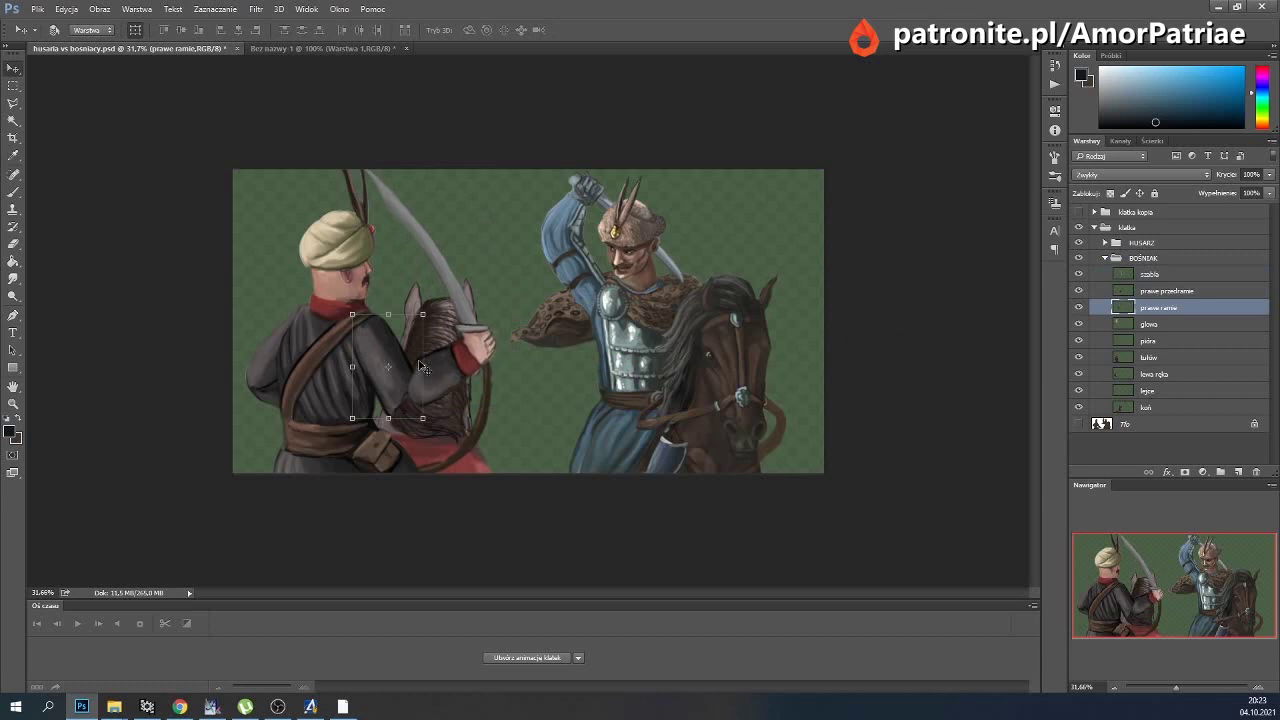
# Rotate the prawe ramie upper arm about 17 degrees and apply it.
pyautogui.hotkey('ctrl', 't')
pyautogui.moveTo(478, 402); pyautogui.dragTo(575, 381)
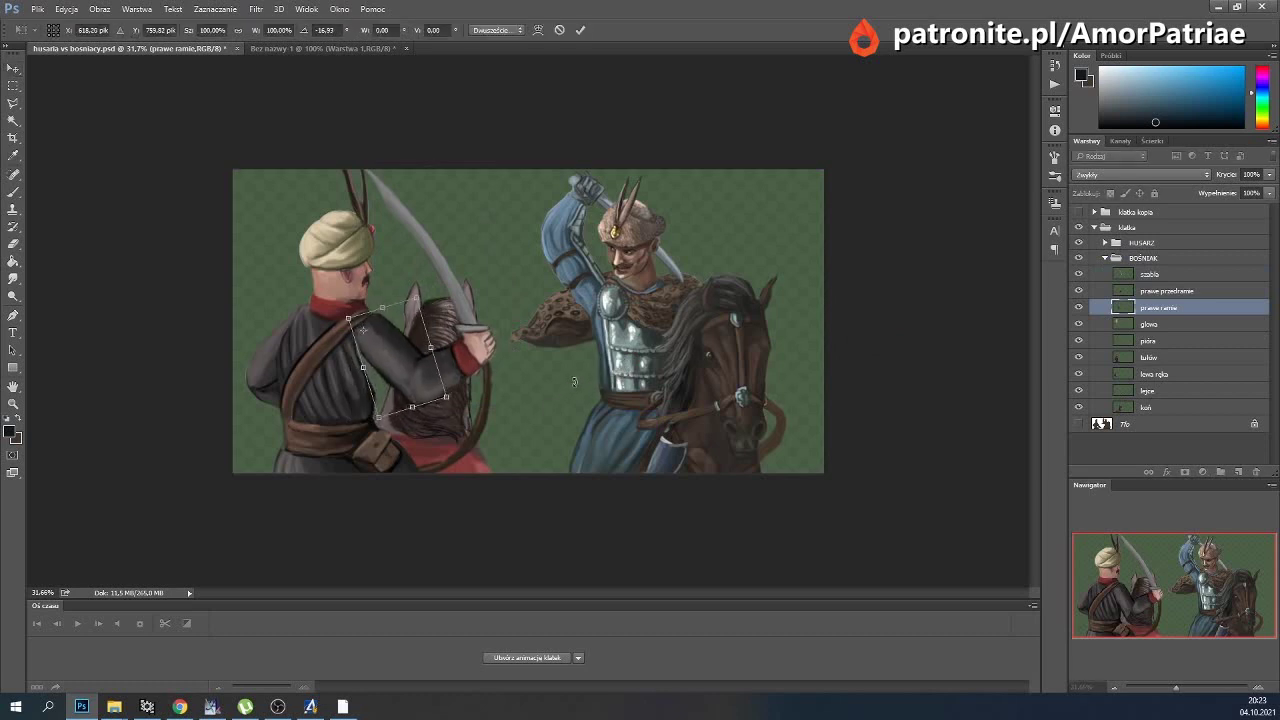
pyautogui.click(580, 31)
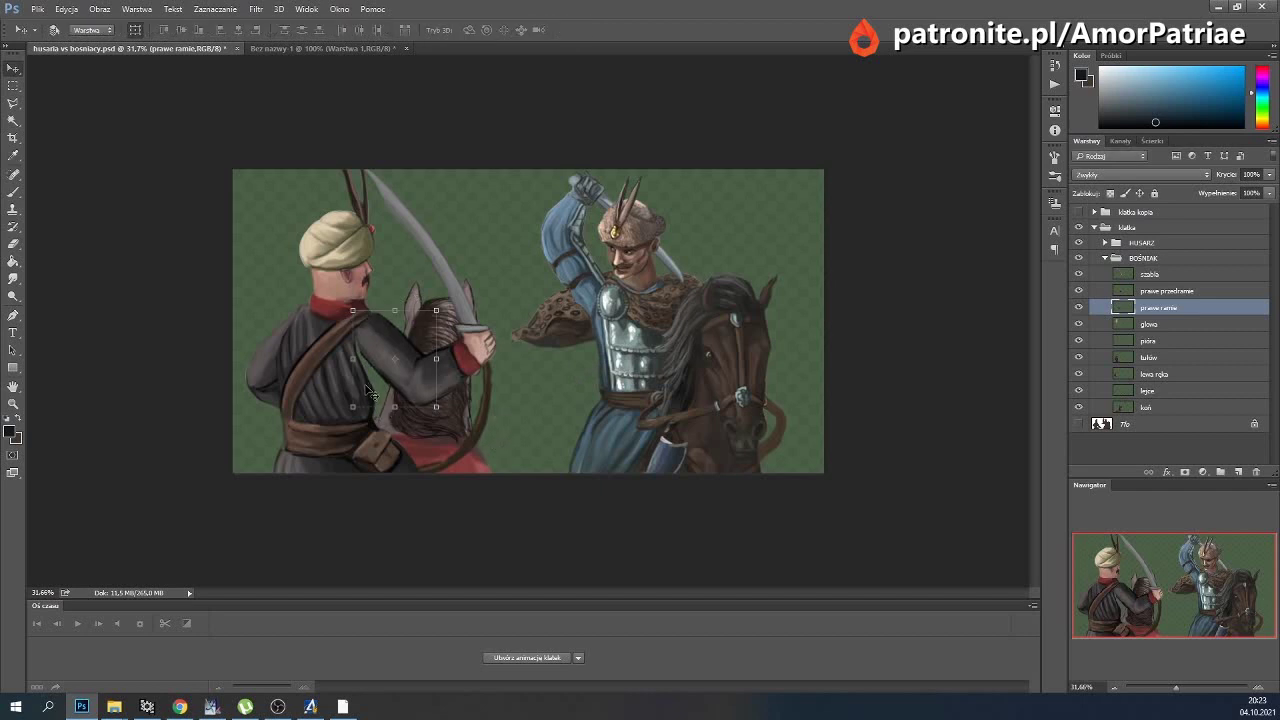
# Smudge the tułów torso's coat to blend the arm join.
pyautogui.click(1157, 358)
pyautogui.click(13, 278)
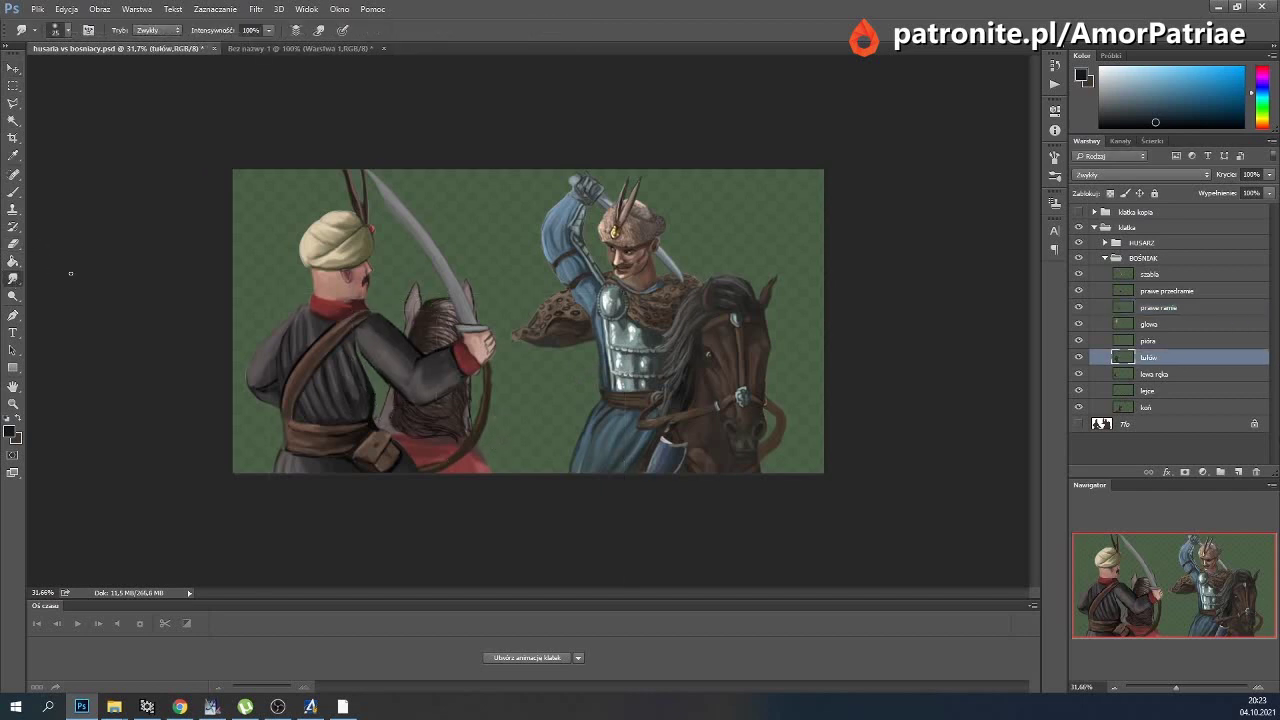
pyautogui.moveTo(369, 409); pyautogui.dragTo(376, 374)
pyautogui.moveTo(370, 384); pyautogui.dragTo(362, 361)
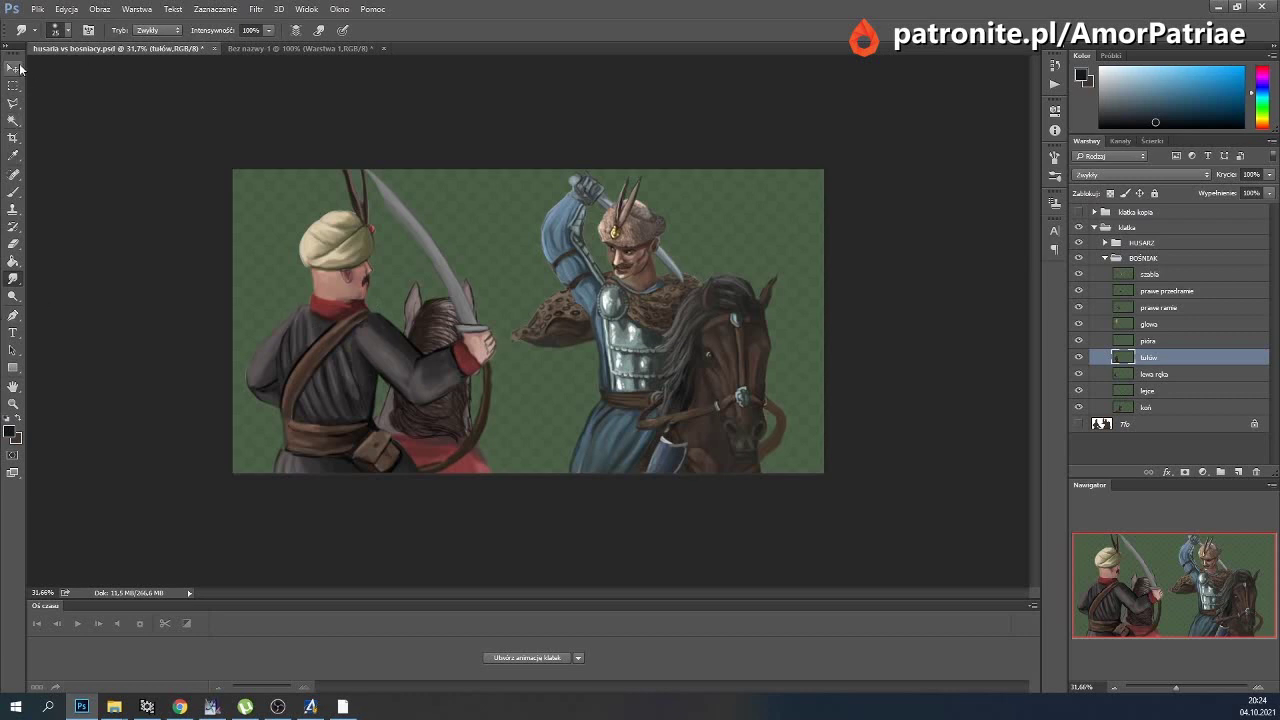
# With the Move tool, toggle the klatka frame groups' visibility to compare the two poses.
pyautogui.click(12, 68)
pyautogui.click(1095, 228)
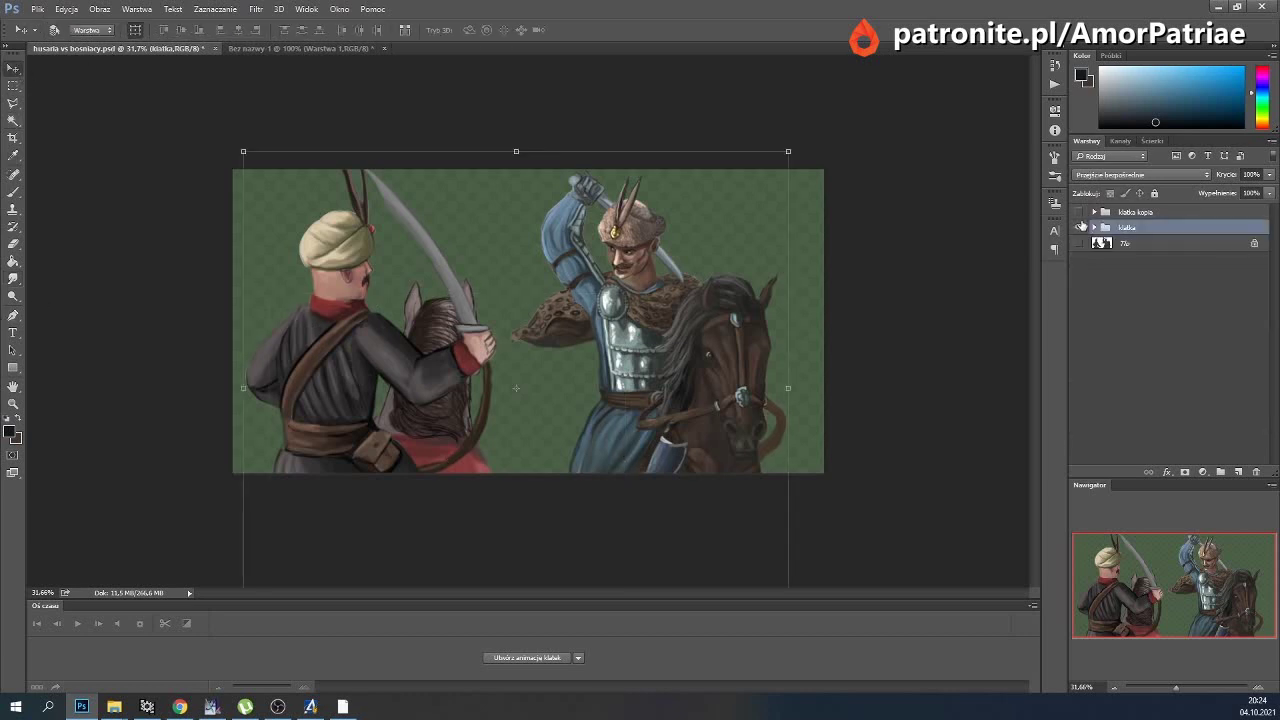
pyautogui.click(1079, 212)
pyautogui.click(1080, 212)
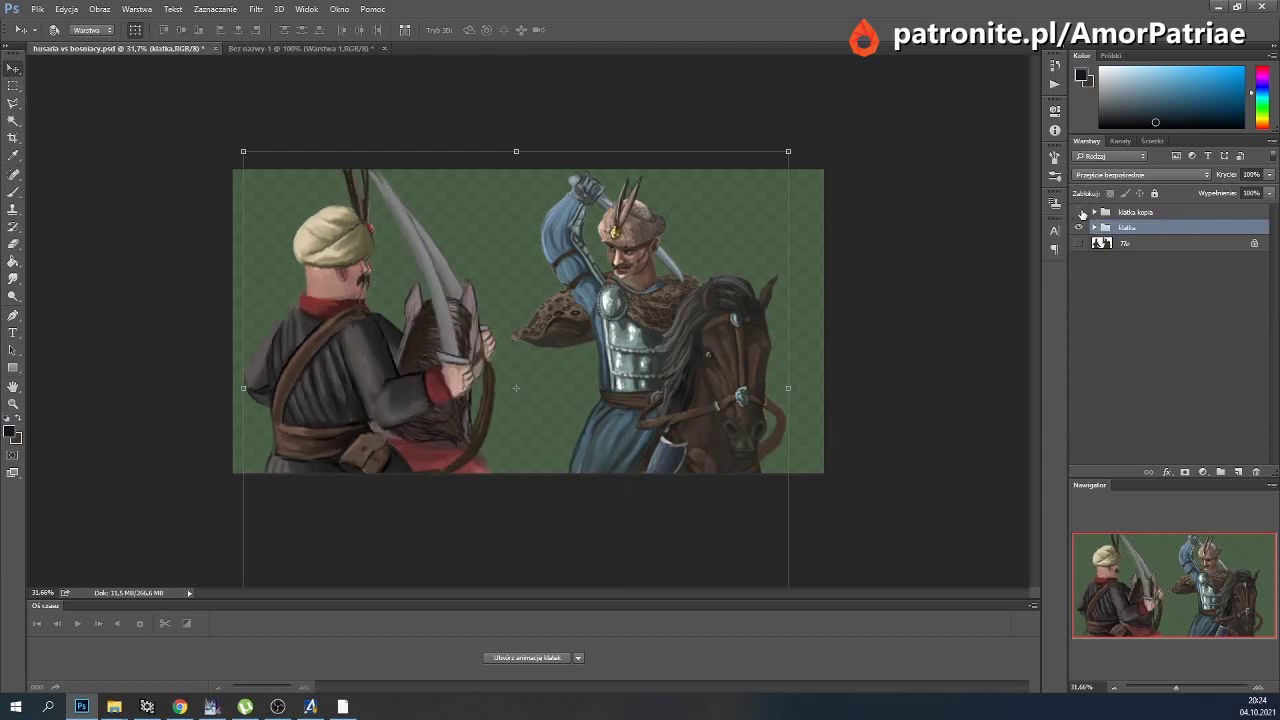
pyautogui.click(1080, 212)
pyautogui.click(1080, 212)
pyautogui.click(1094, 228)
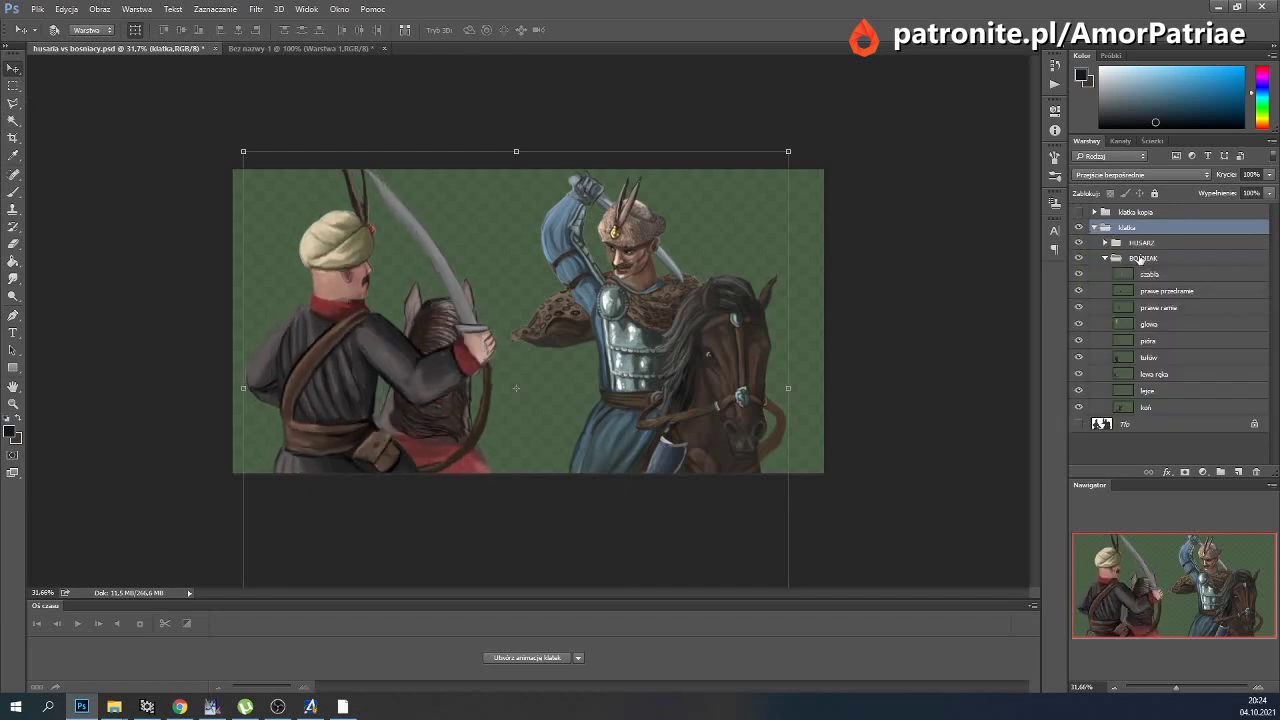
pyautogui.click(1141, 259)
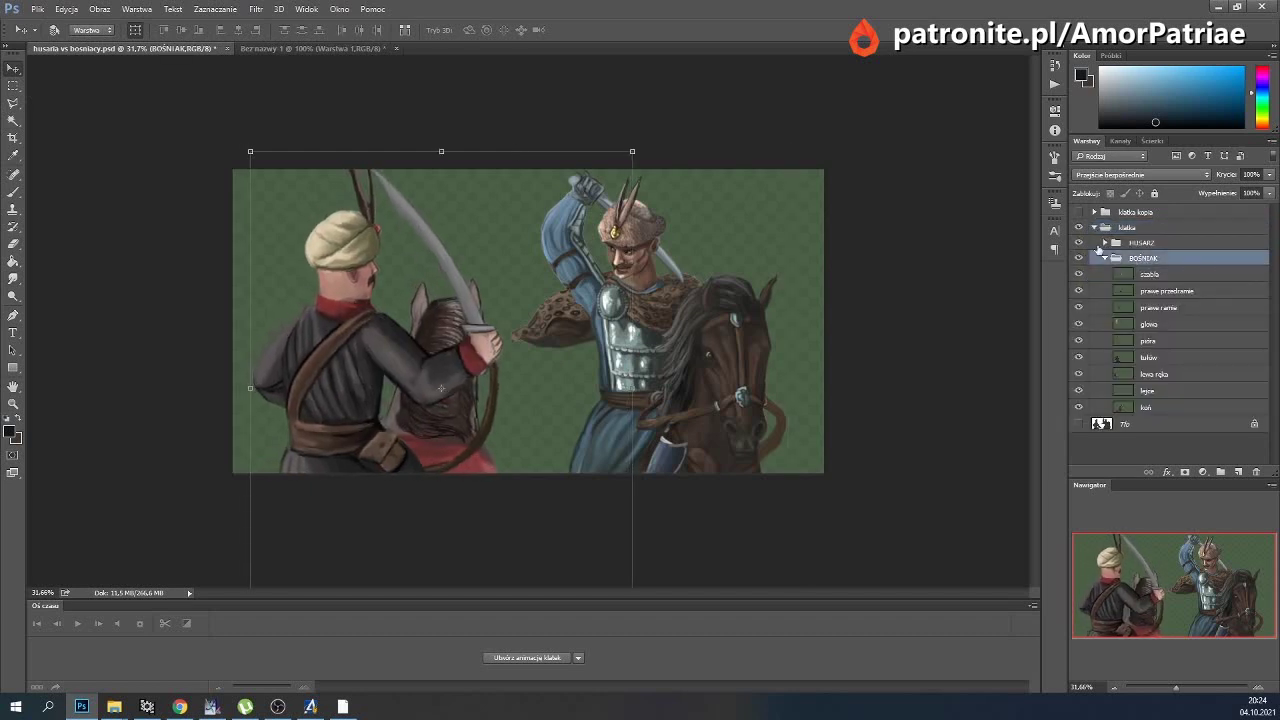
pyautogui.click(1094, 228)
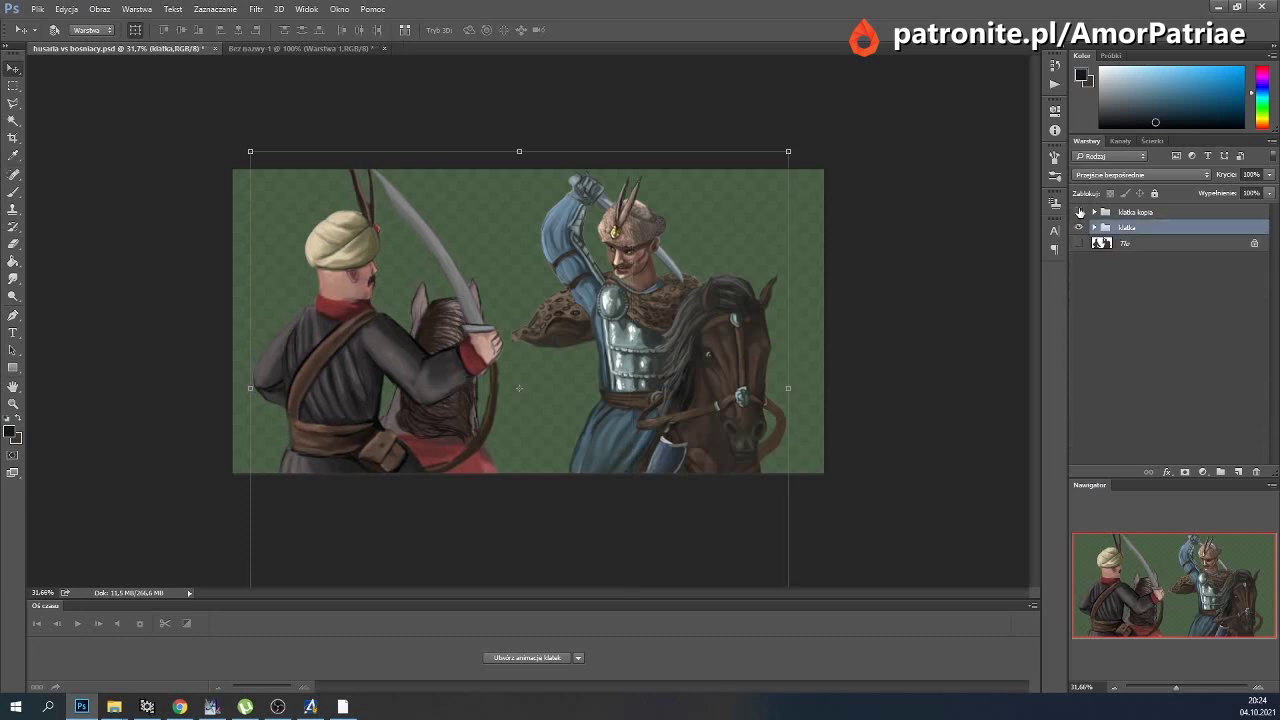
pyautogui.click(1080, 212)
pyautogui.click(1080, 212)
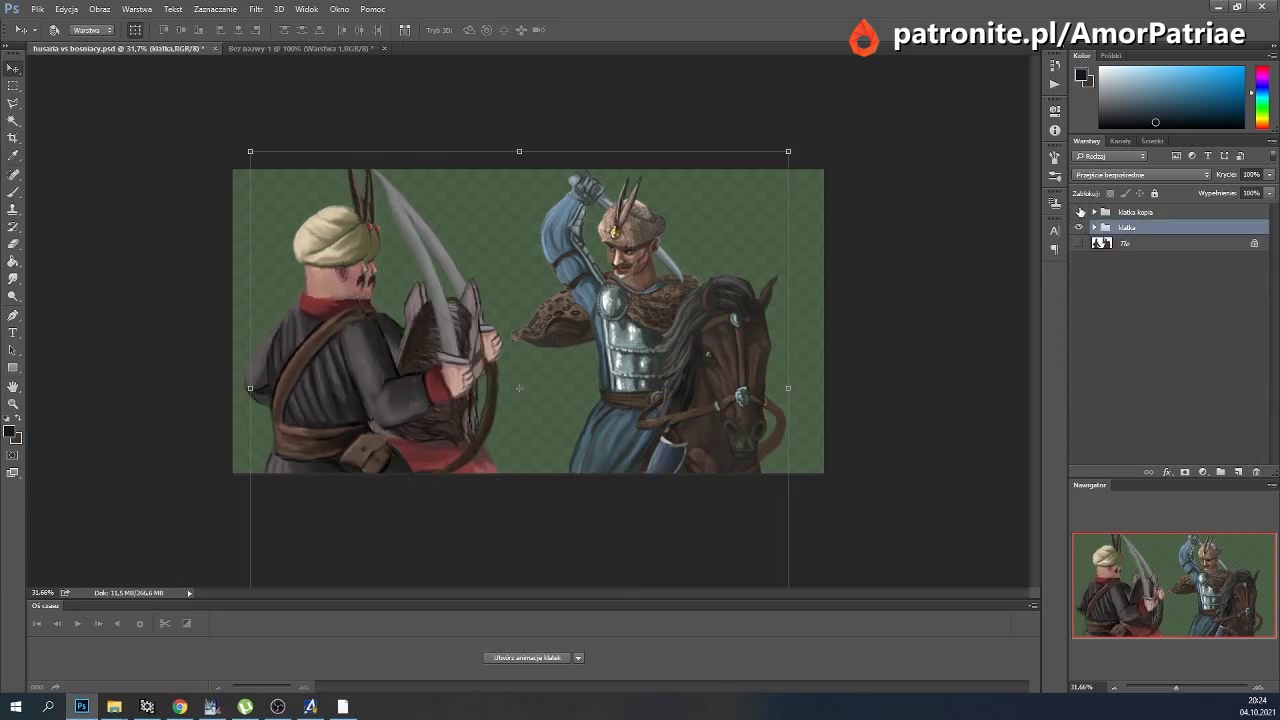
pyautogui.click(1080, 212)
pyautogui.click(1080, 212)
# Nudge BOŚNIAK in the klatka kopia frame down one pixel step.
pyautogui.click(1100, 213)
pyautogui.click(1136, 243)
pyautogui.press('Down')
pyautogui.press('Down')
pyautogui.press('Down')
pyautogui.press('Down')
pyautogui.press('Down')
pyautogui.press('Down')
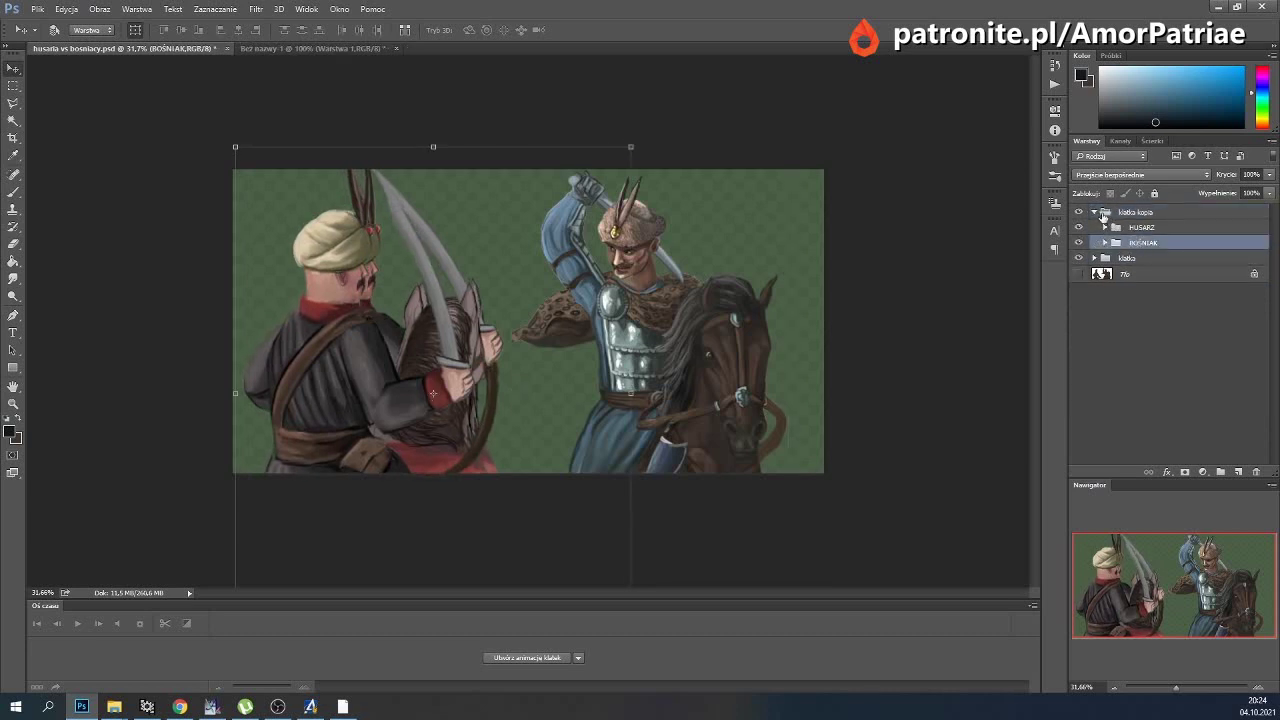
# Compare the copied frame with the original, leaving klatka kopia shown and HUSARZ selected.
pyautogui.click(1094, 212)
pyautogui.click(1079, 213)
pyautogui.click(1079, 213)
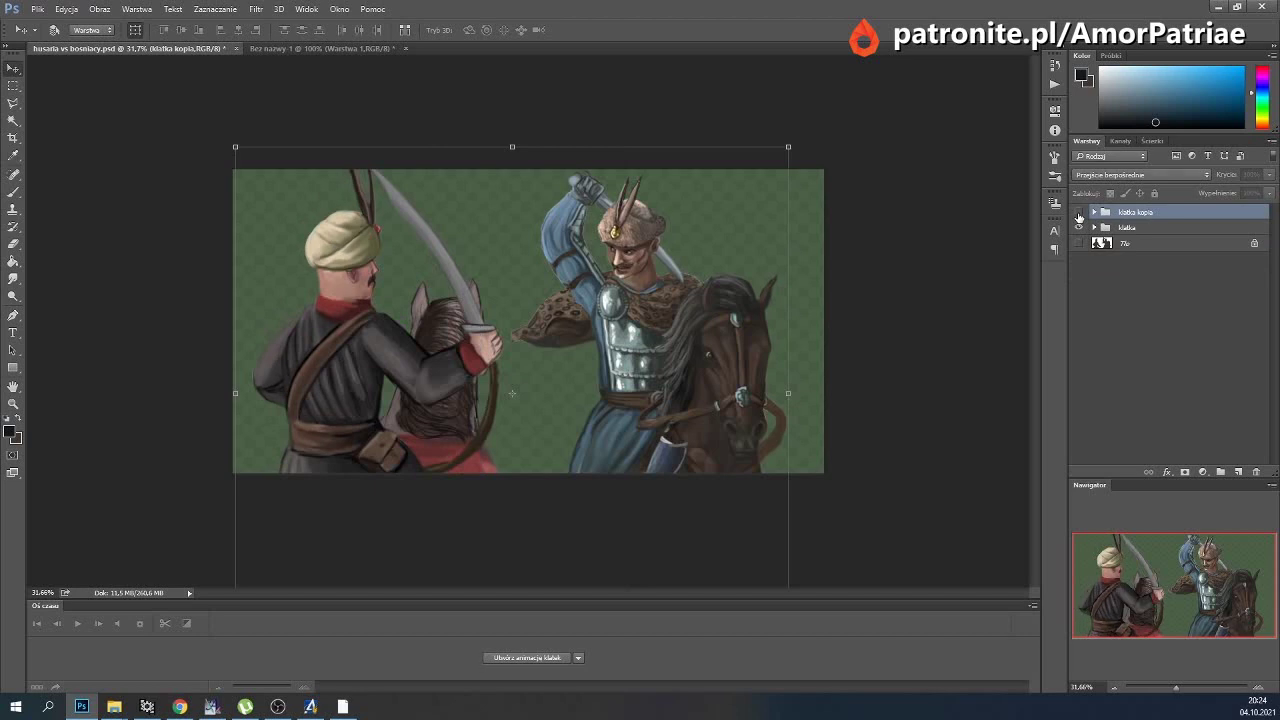
pyautogui.click(1079, 213)
pyautogui.click(1079, 213)
pyautogui.click(1079, 213)
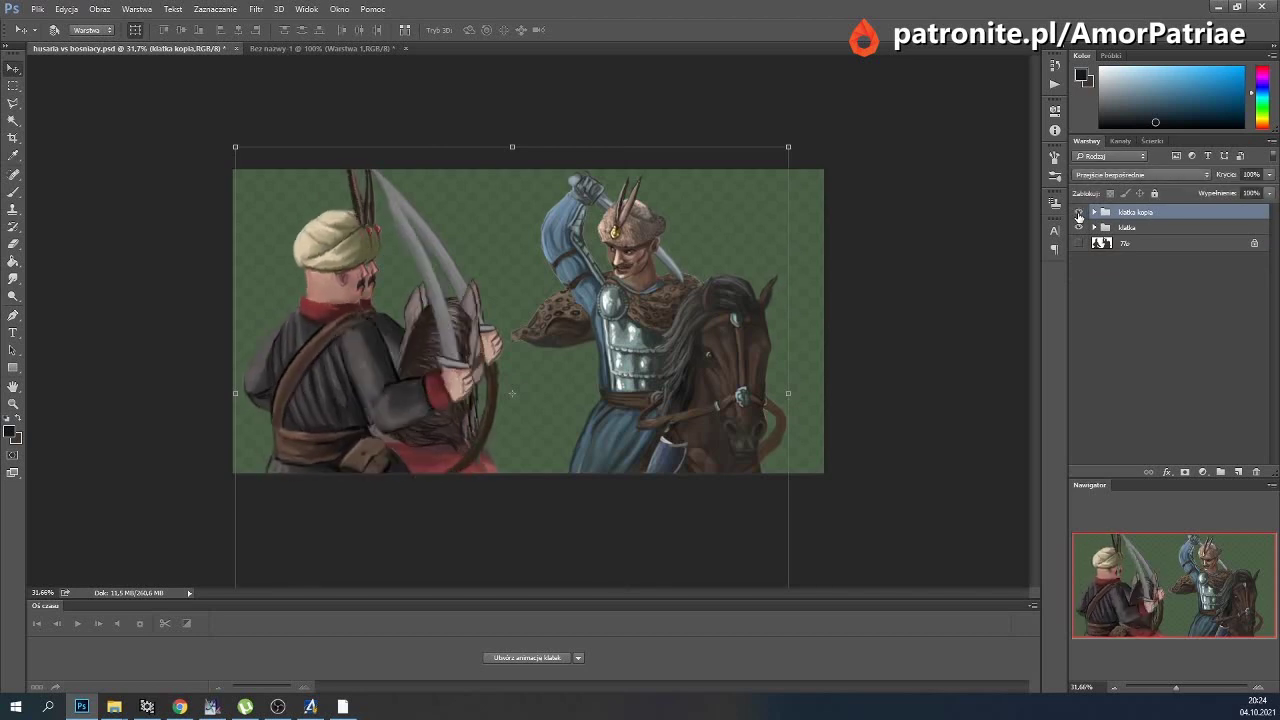
pyautogui.click(1079, 213)
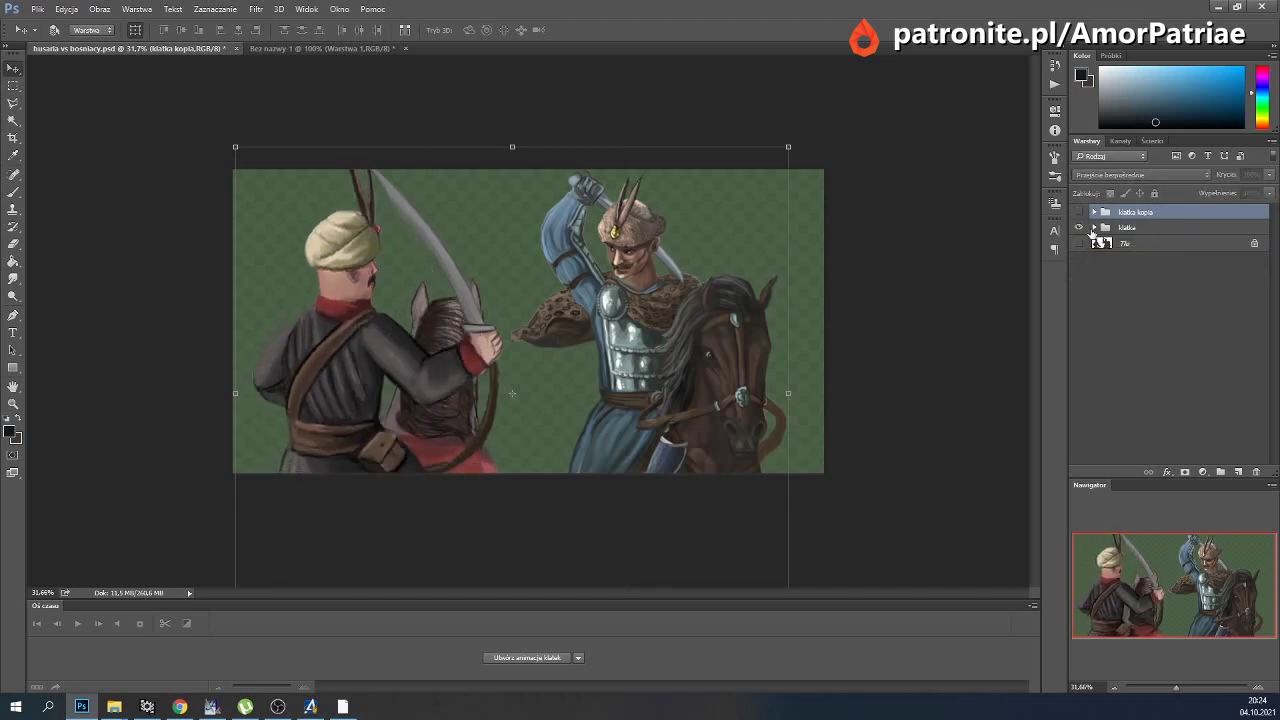
pyautogui.click(1079, 213)
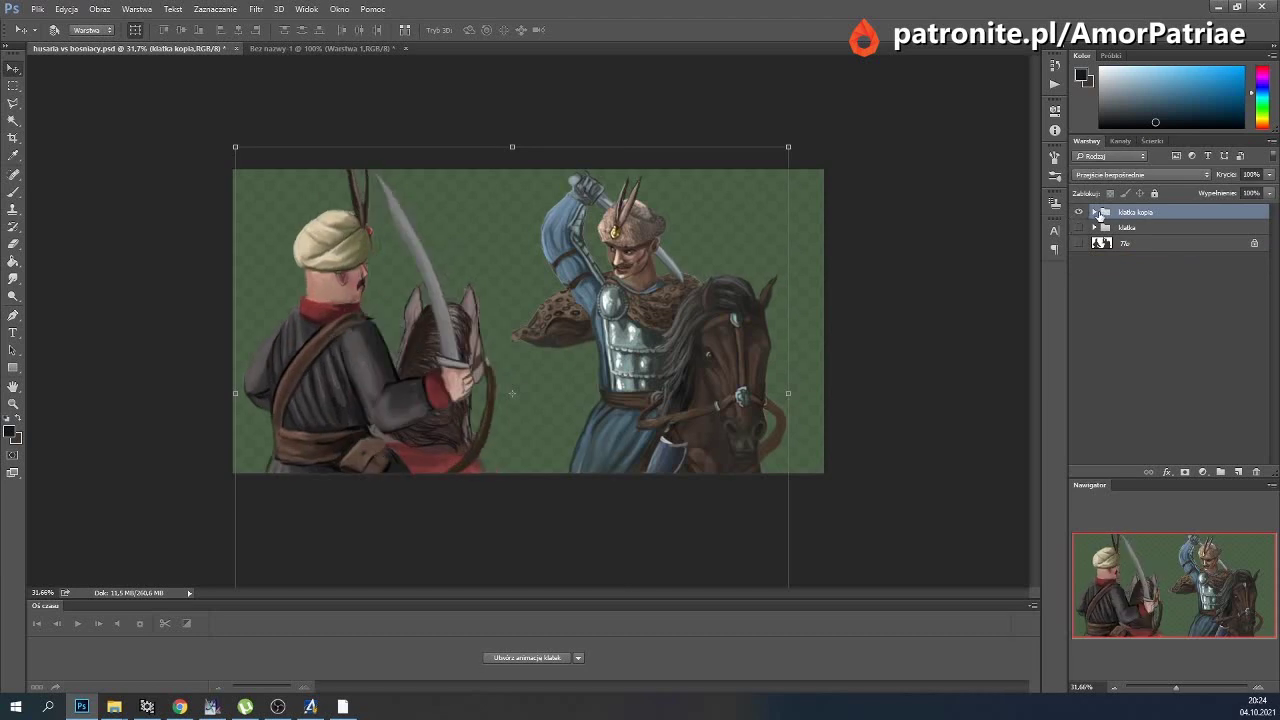
pyautogui.click(1094, 212)
pyautogui.click(1144, 243)
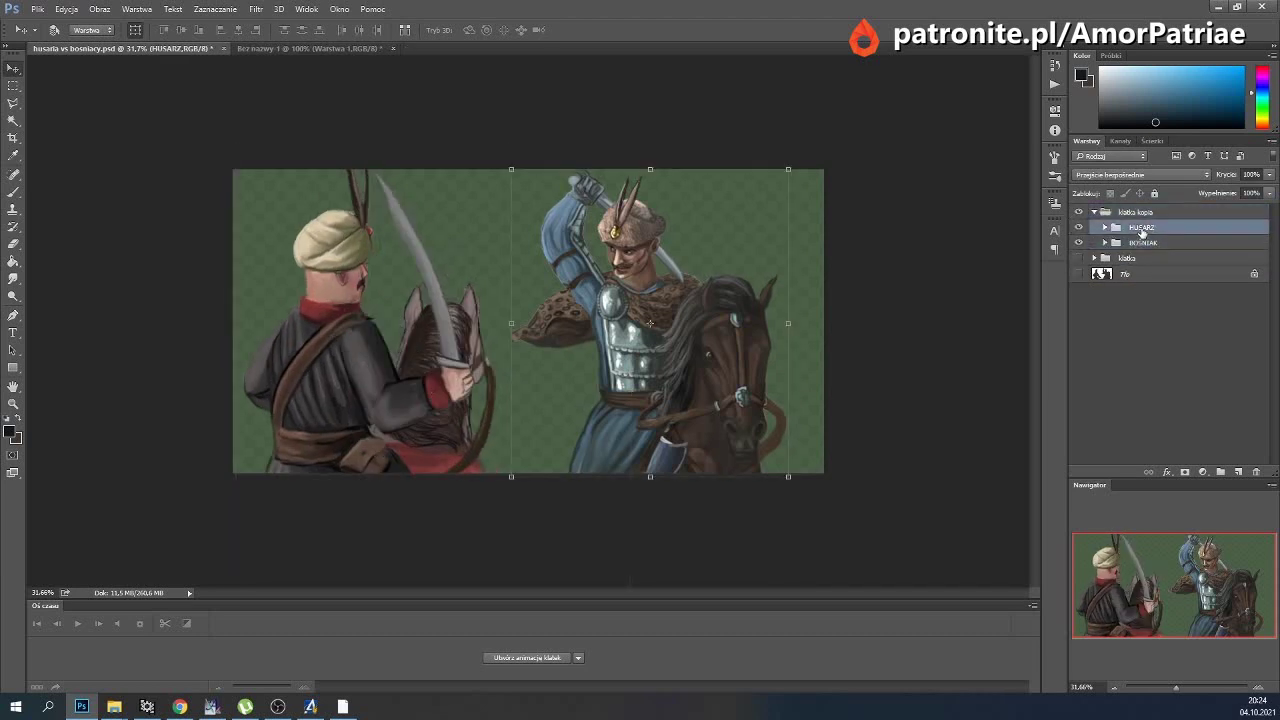
# Scale the hussar down to about 98.08% and nudge him slightly left.
pyautogui.hotkey('ctrl', 't')
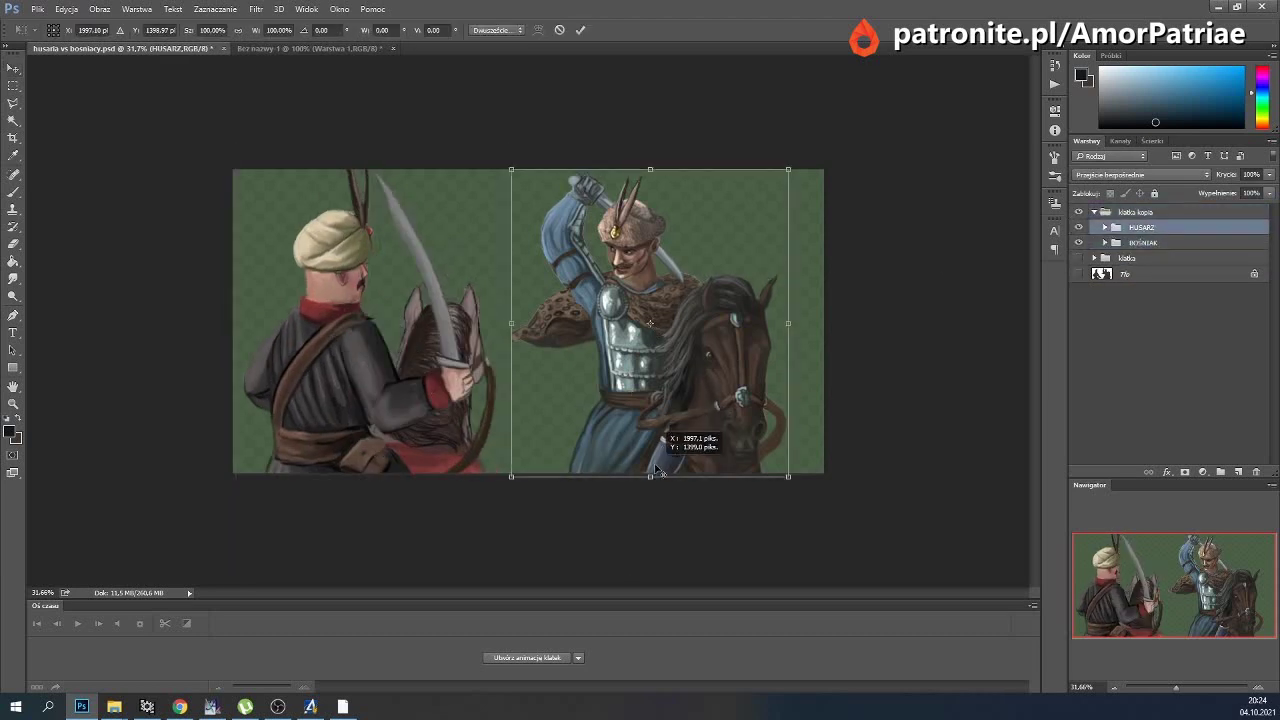
pyautogui.moveTo(789, 170); pyautogui.dragTo(784, 175)
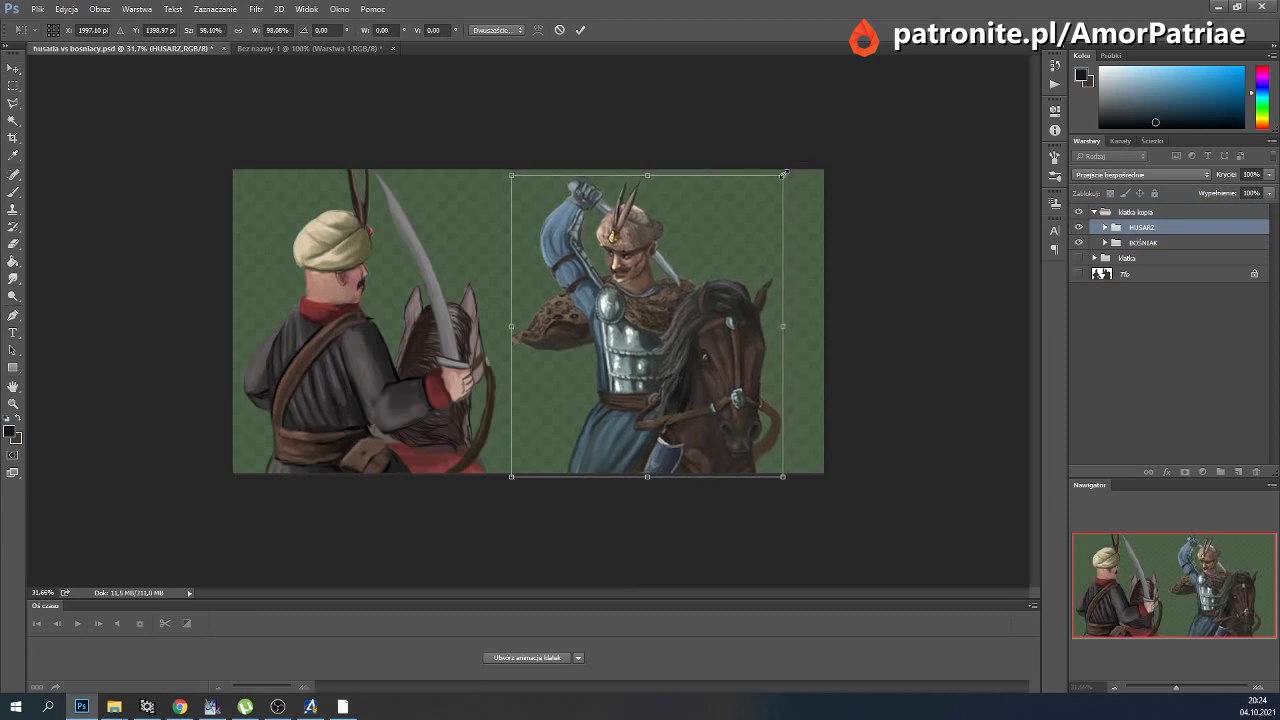
pyautogui.click(581, 38)
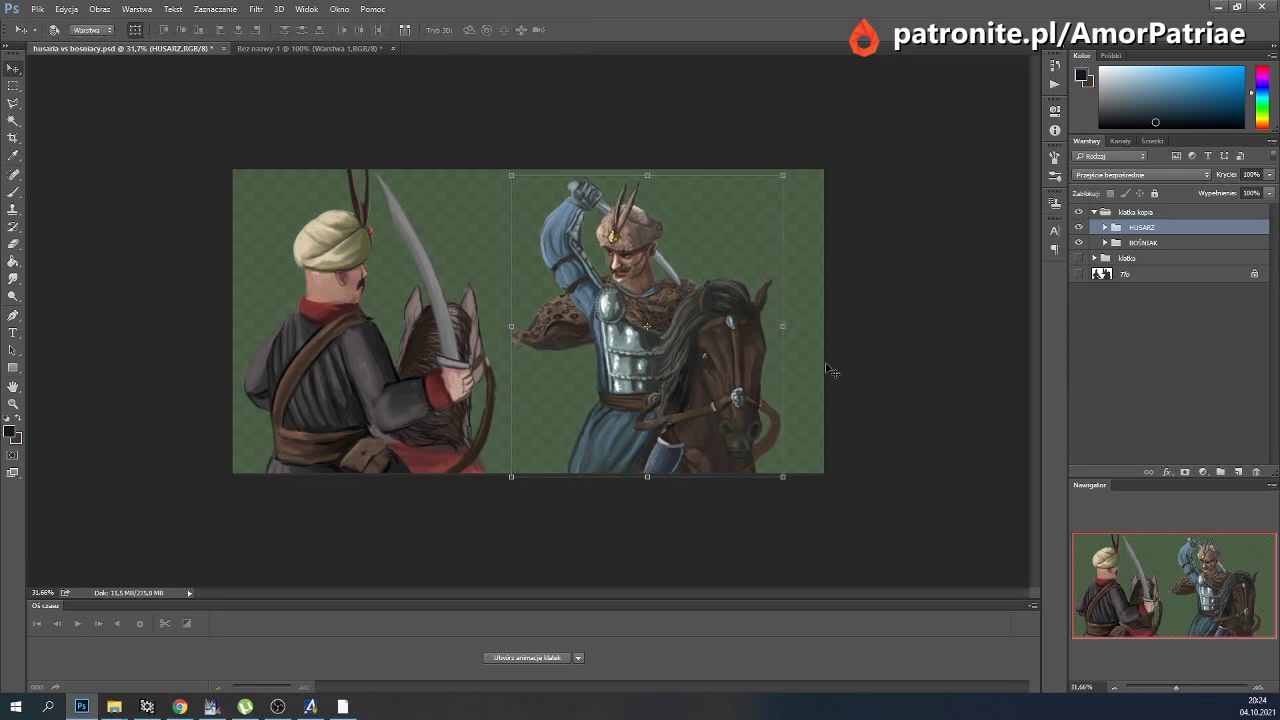
pyautogui.press('Left')
pyautogui.press('Left')
pyautogui.press('Left')
pyautogui.press('Left')
pyautogui.press('Left')
pyautogui.press('Left')
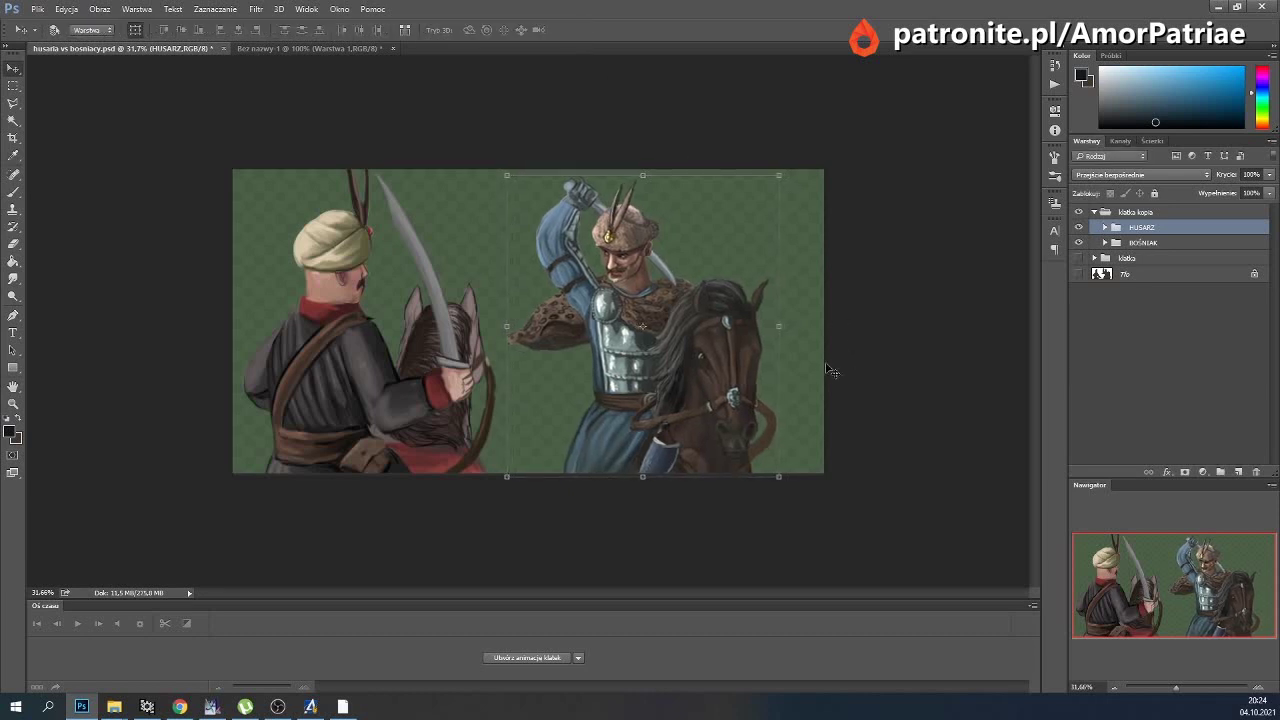
# Select the skóra layer inside HUSARZ and save the document.
pyautogui.click(1105, 229)
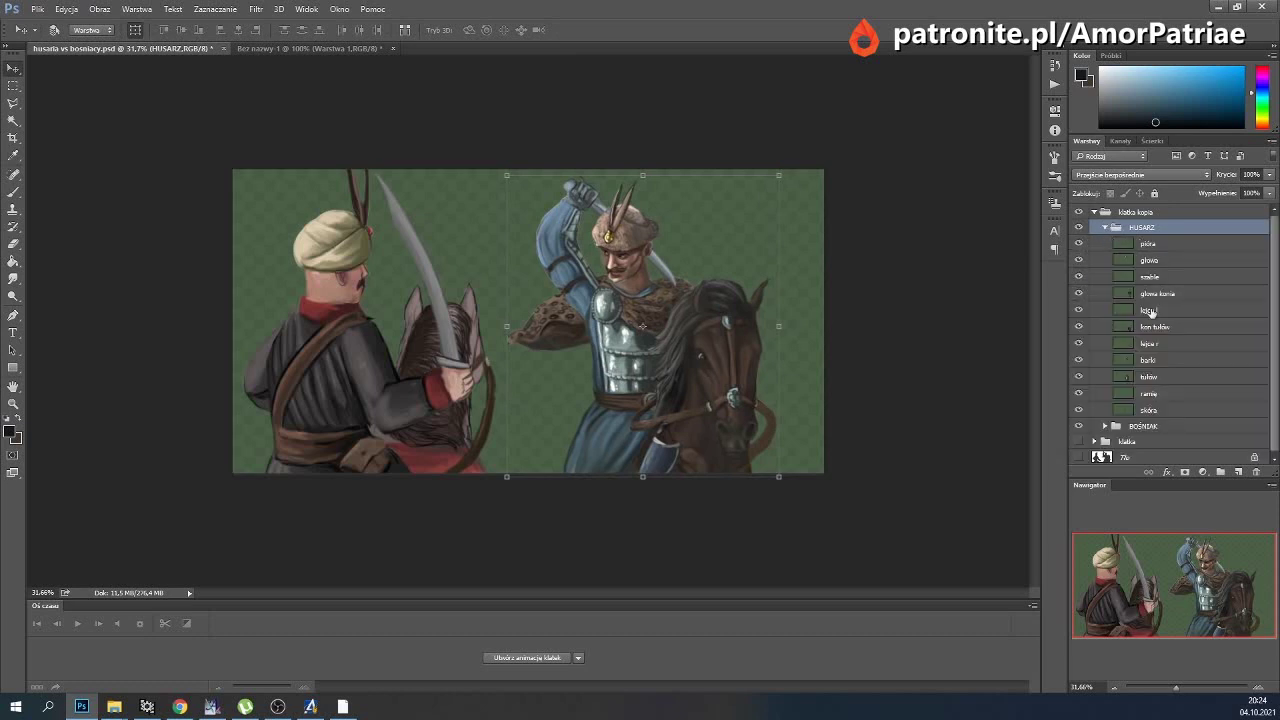
pyautogui.click(1135, 412)
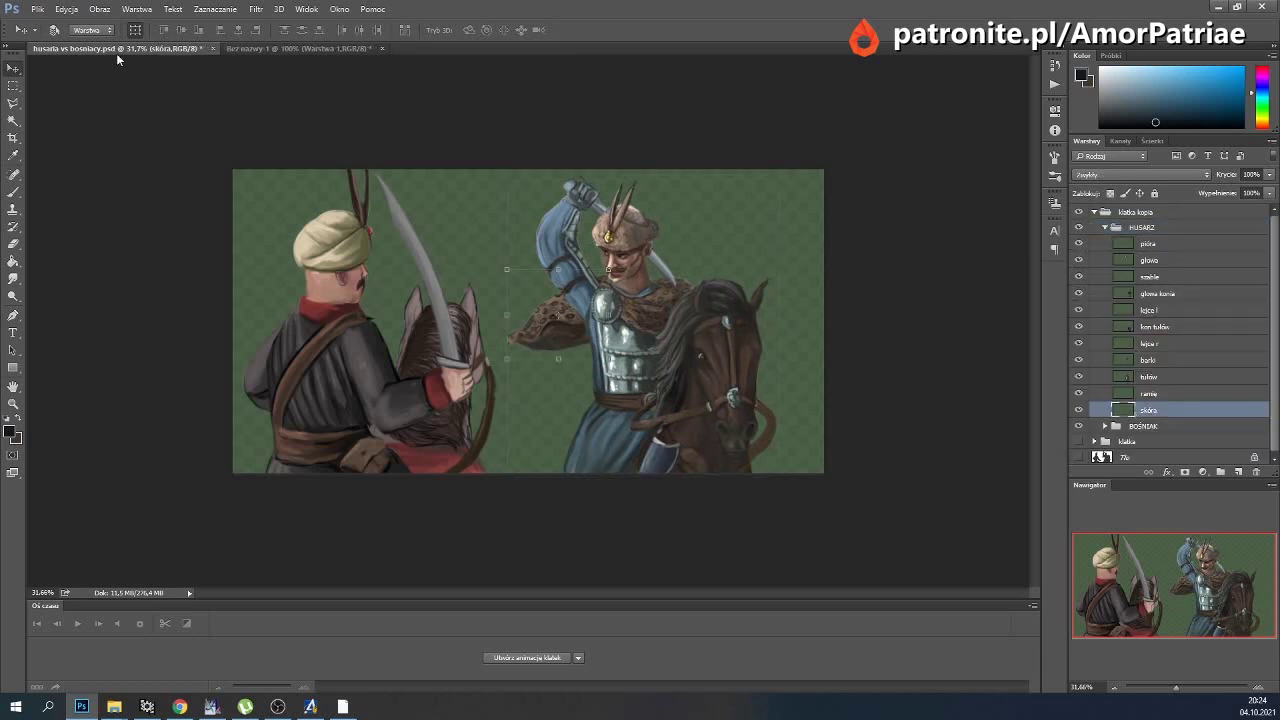
pyautogui.click(66, 9)
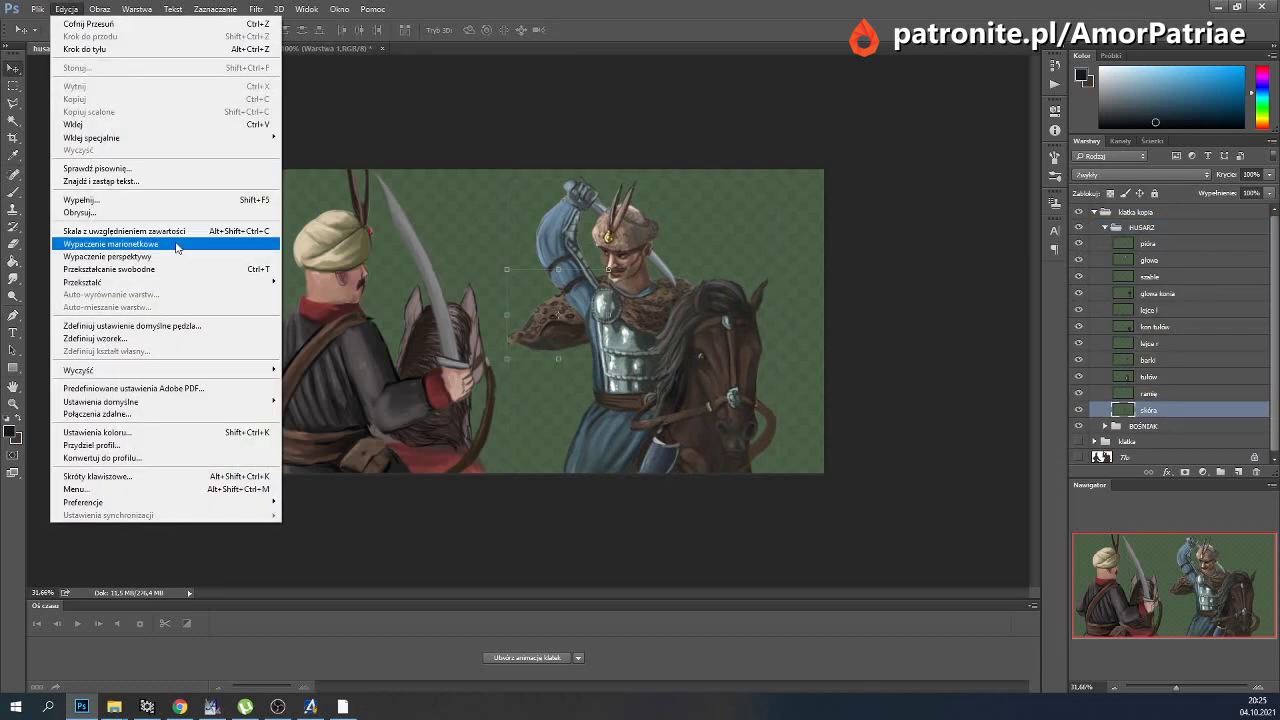
pyautogui.click(37, 9)
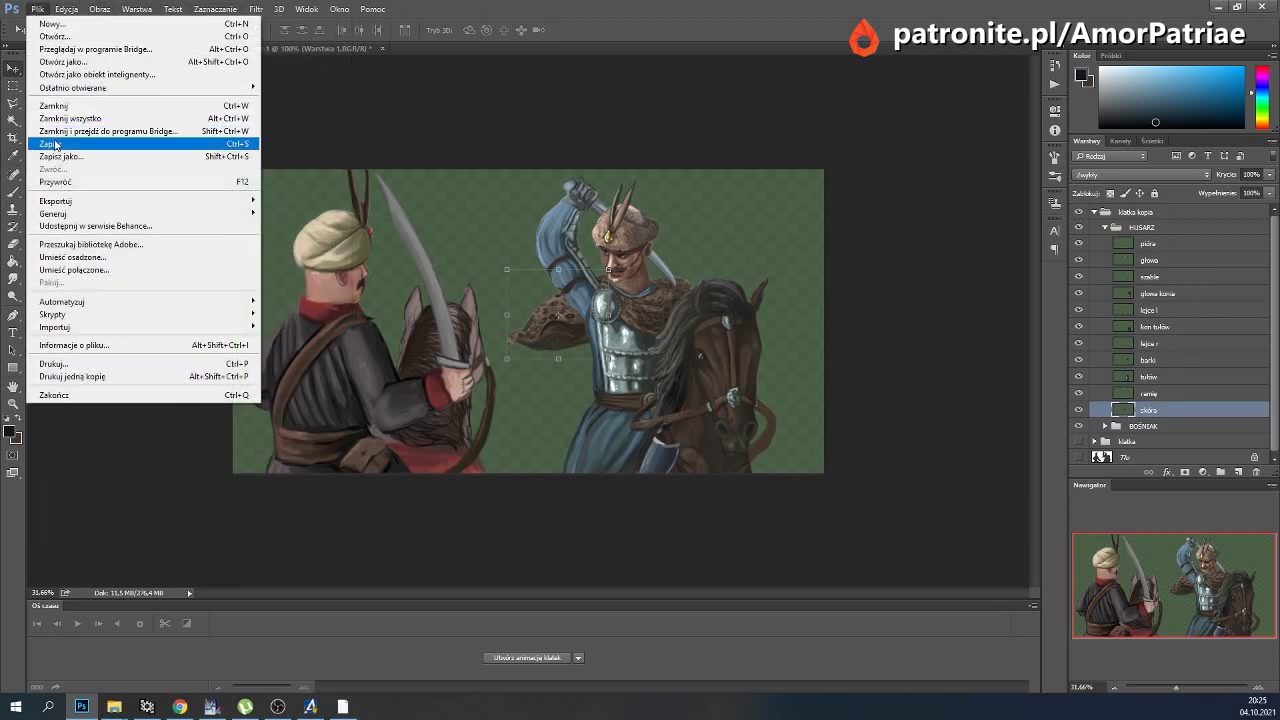
pyautogui.click(56, 146)
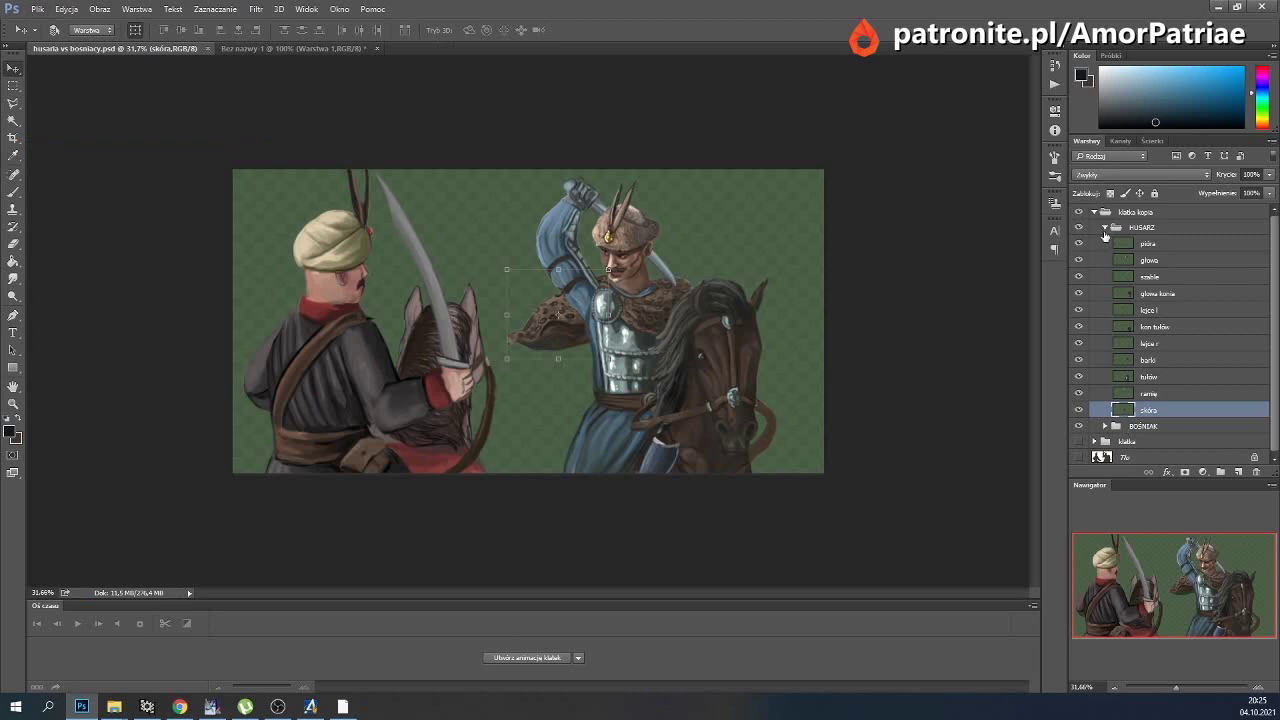
# Duplicate the skóra layer, hide the original, and rename the copy 'skóra 2'.
pyautogui.click(137, 9)
pyautogui.click(175, 49)
pyautogui.click(628, 237)
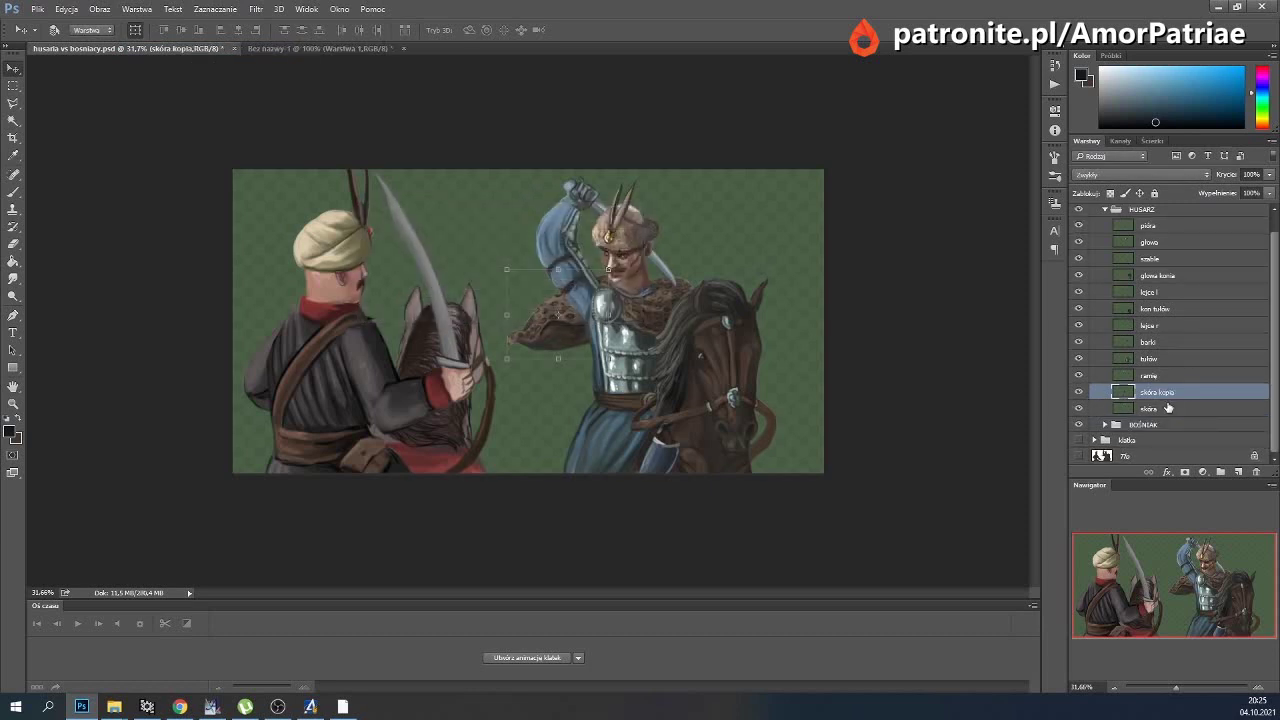
pyautogui.click(1161, 410)
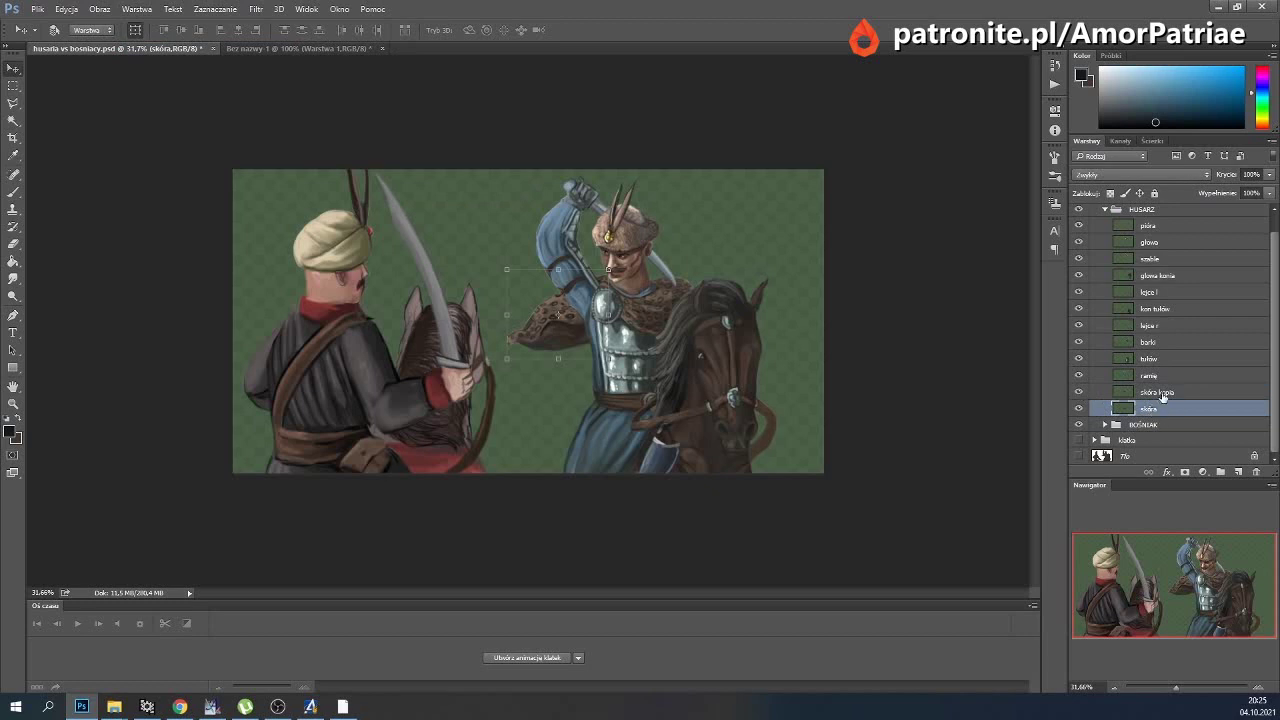
pyautogui.click(1163, 396)
pyautogui.click(1080, 410)
pyautogui.doubleClick(1158, 393)
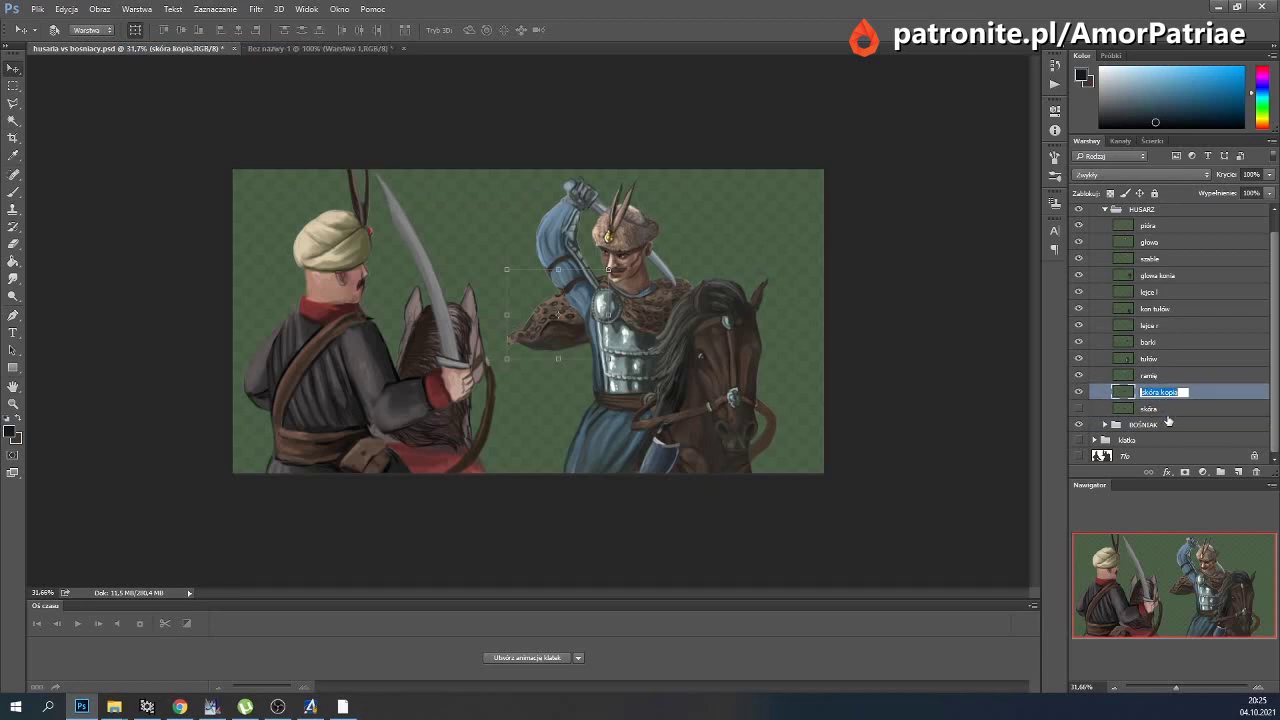
pyautogui.write('skóra 2')
pyautogui.press('Return')
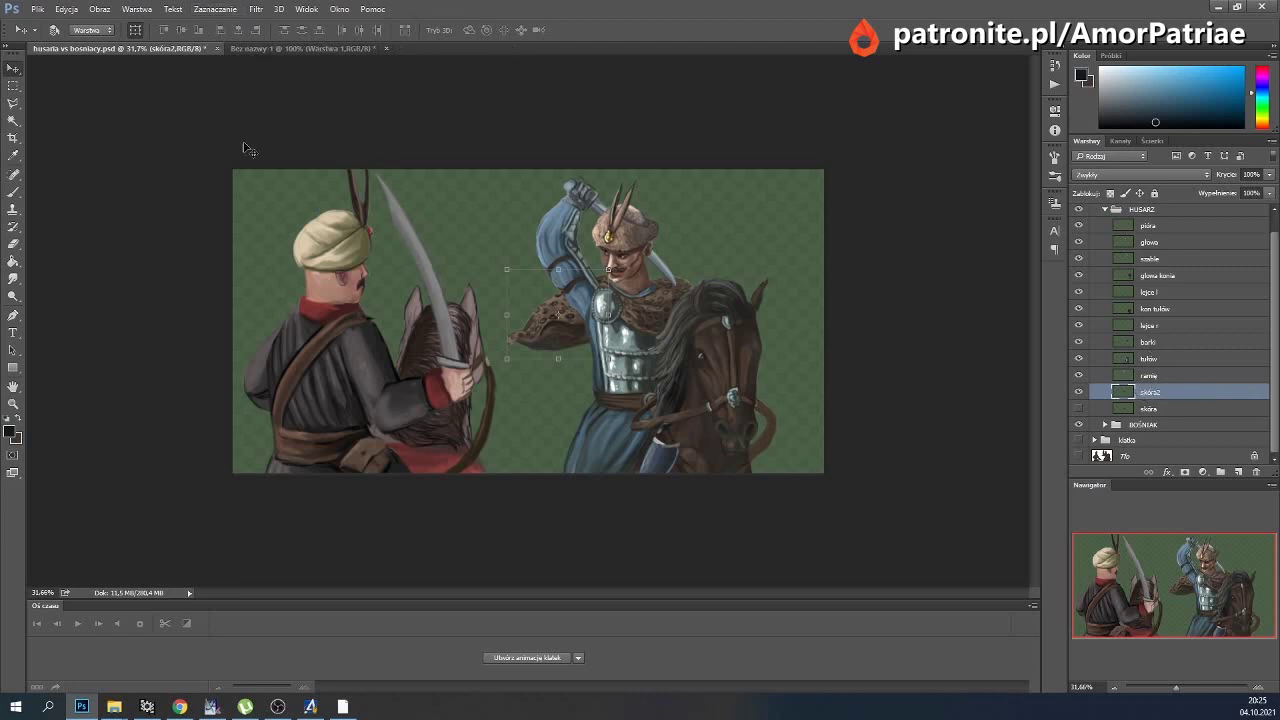
pyautogui.click(66, 9)
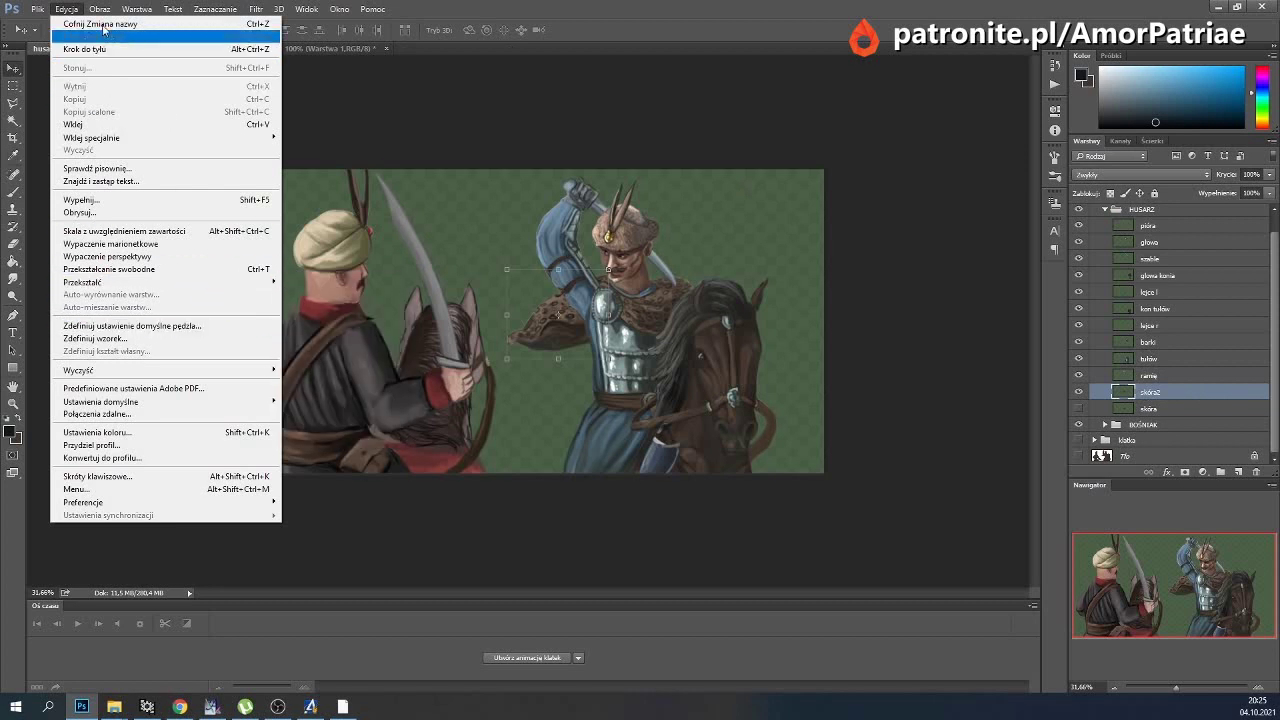
pyautogui.moveTo(82, 282)
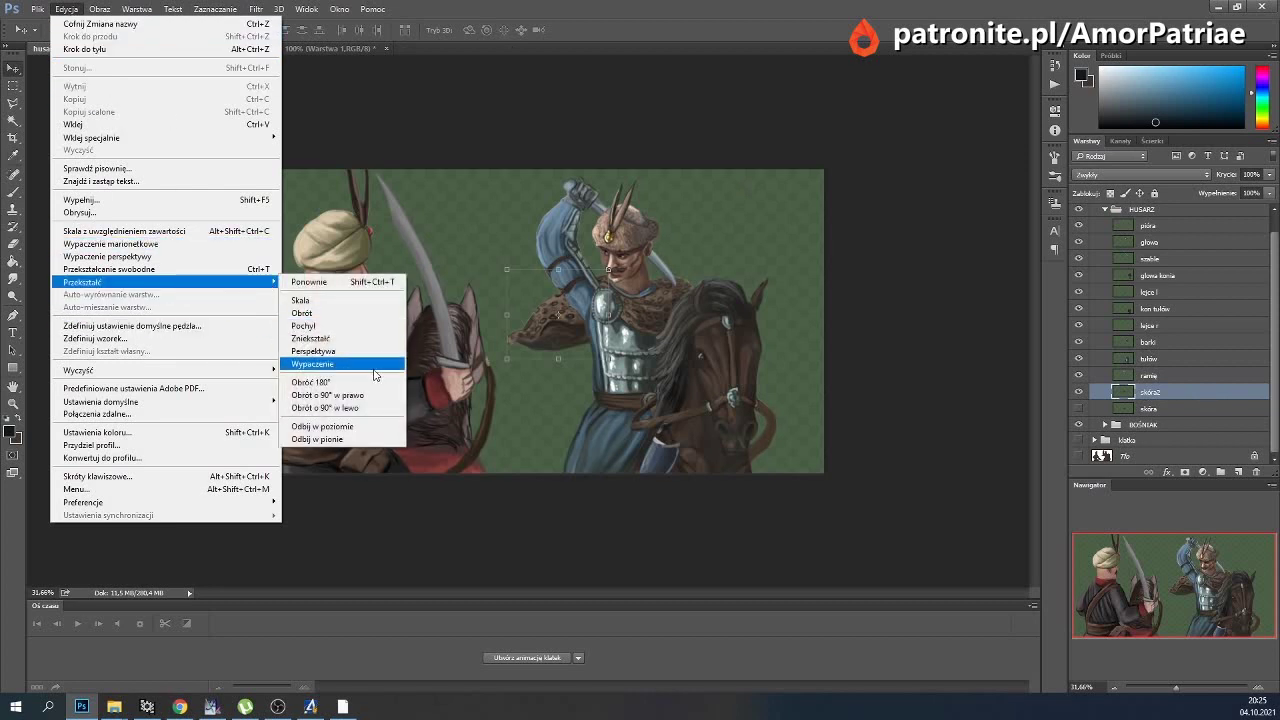
# Warp the skóra2 fur sleeve into a new curve.
pyautogui.click(388, 365)
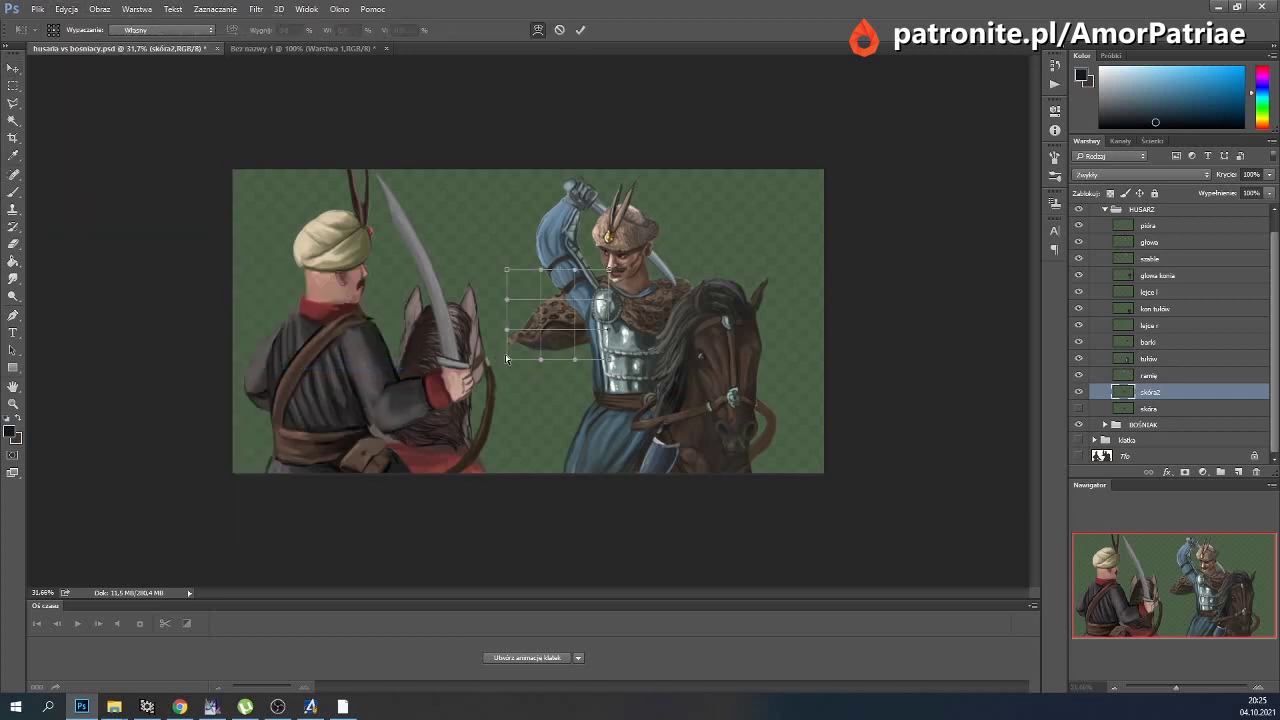
pyautogui.moveTo(544, 327); pyautogui.dragTo(587, 353)
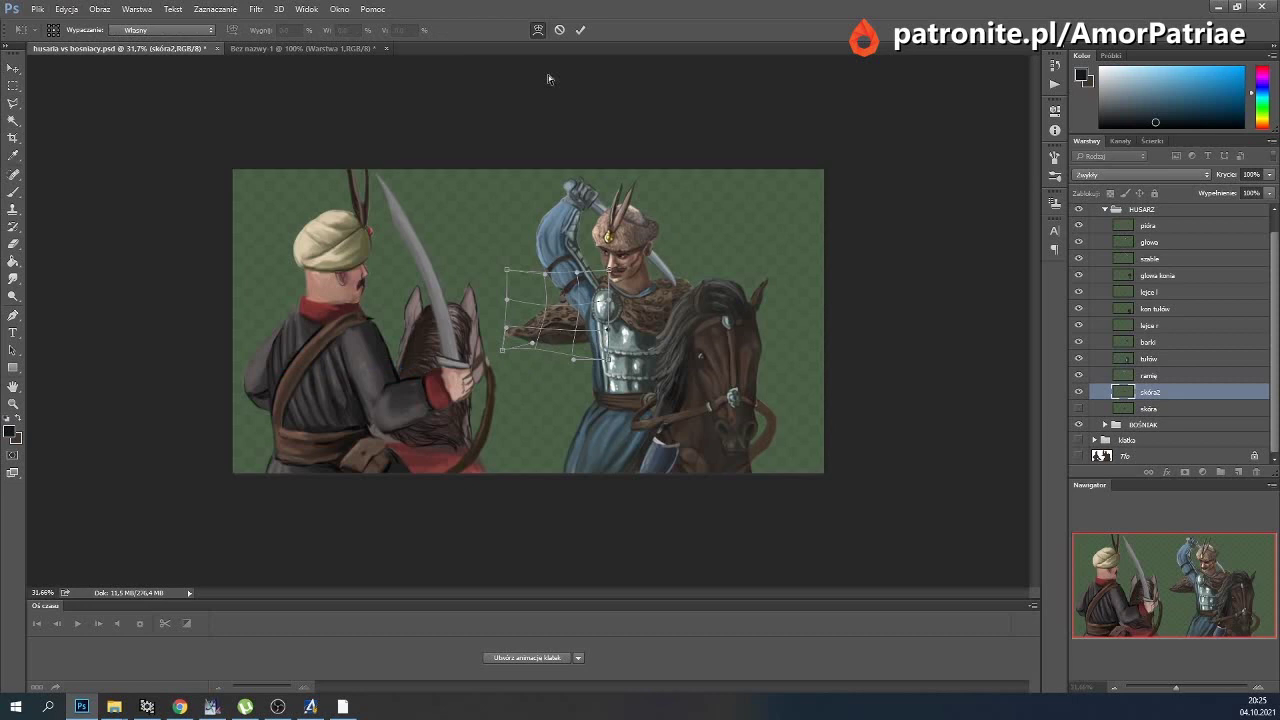
pyautogui.click(582, 30)
# Compare the warped and original fur, hide skóra, and begin duplicating skóra2.
pyautogui.click(1078, 392)
pyautogui.click(1078, 392)
pyautogui.click(1078, 392)
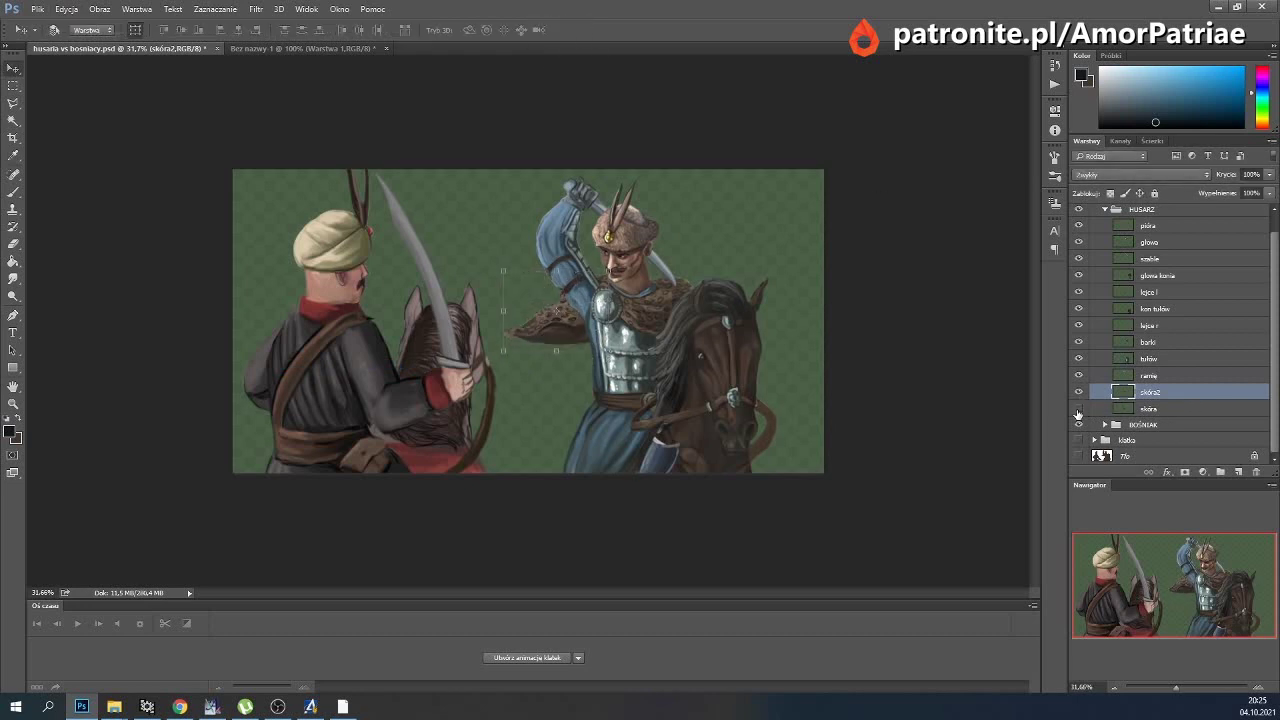
pyautogui.click(1078, 409)
pyautogui.click(1077, 408)
pyautogui.click(1078, 392)
pyautogui.click(1078, 408)
pyautogui.click(137, 9)
pyautogui.click(170, 31)
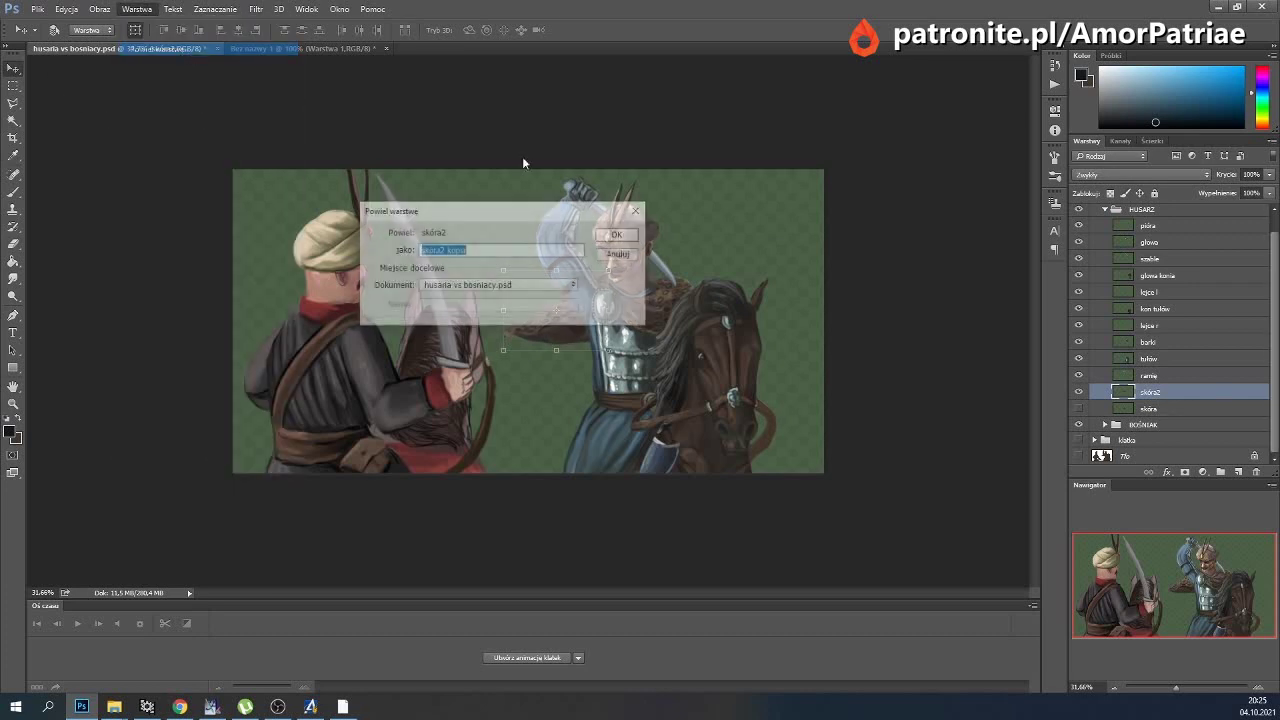
# Create the skóra2 duplicate, hide skóra2, and name the copy skóra3.
pyautogui.click(636, 233)
pyautogui.click(1079, 391)
pyautogui.doubleClick(1158, 375)
pyautogui.write('skóra3')
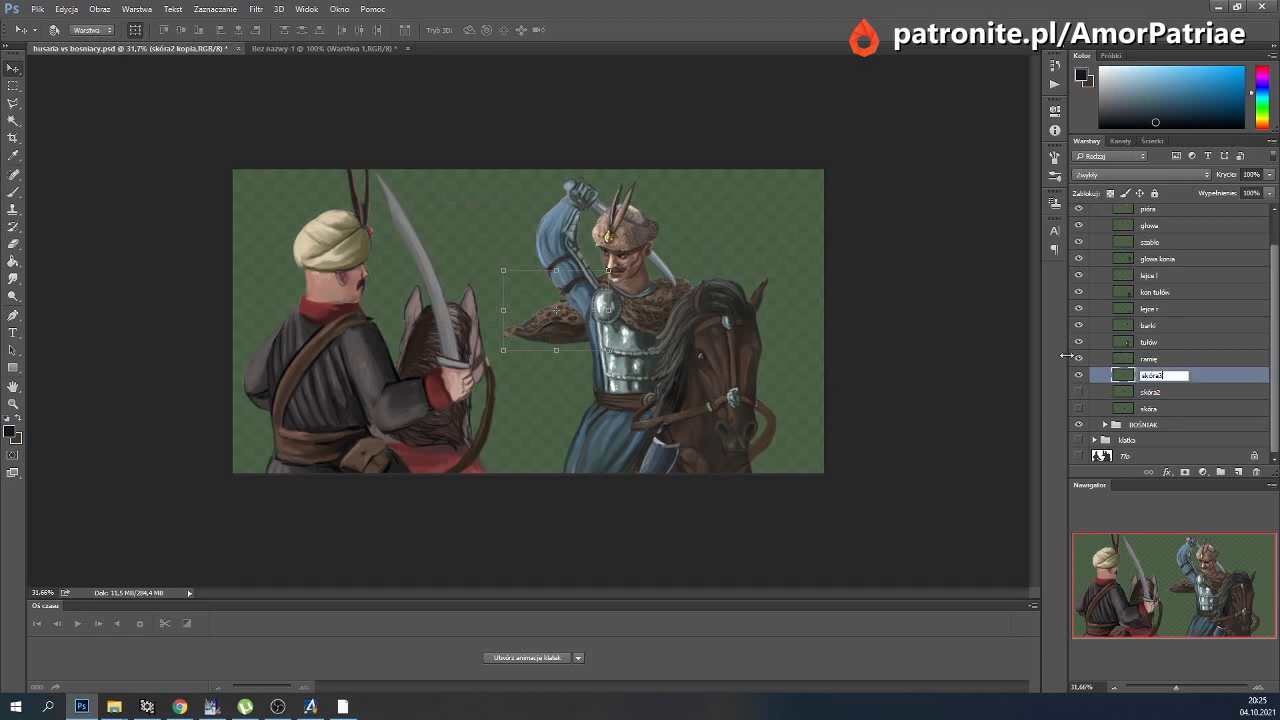
pyautogui.press('Return')
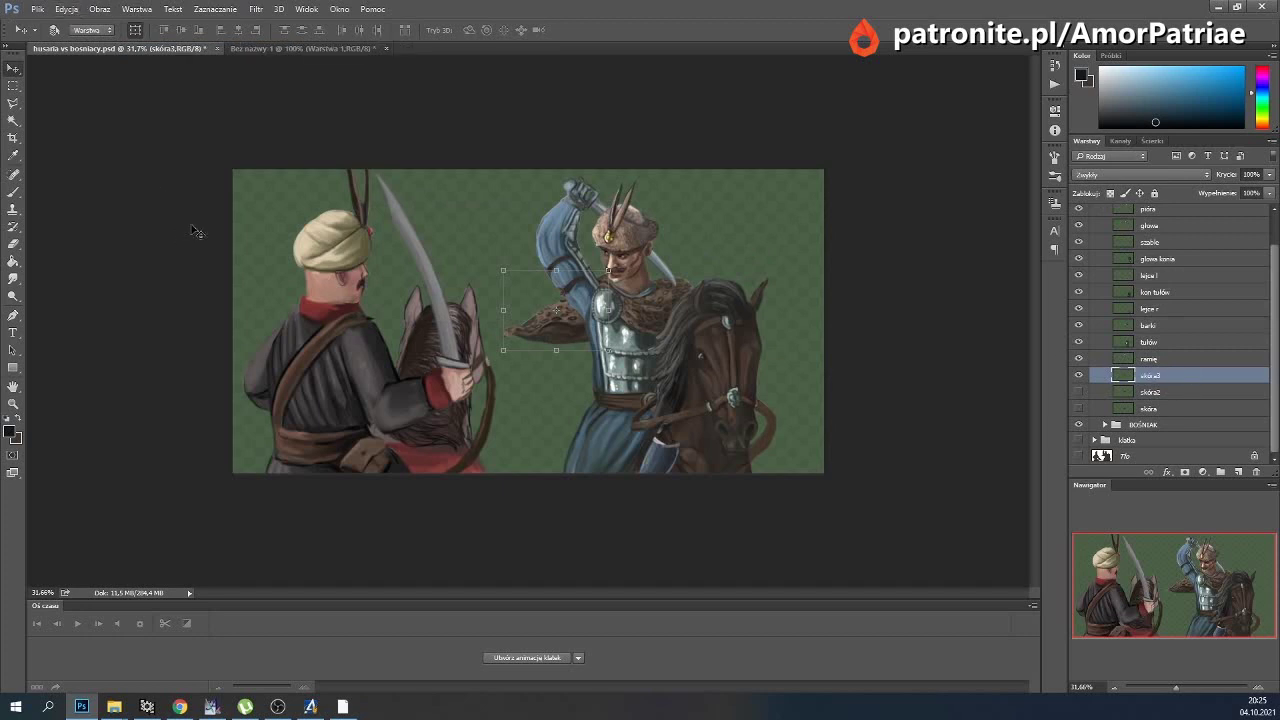
# Warp the skóra3 cape by bending its corners, then compare it against skóra2.
pyautogui.click(66, 9)
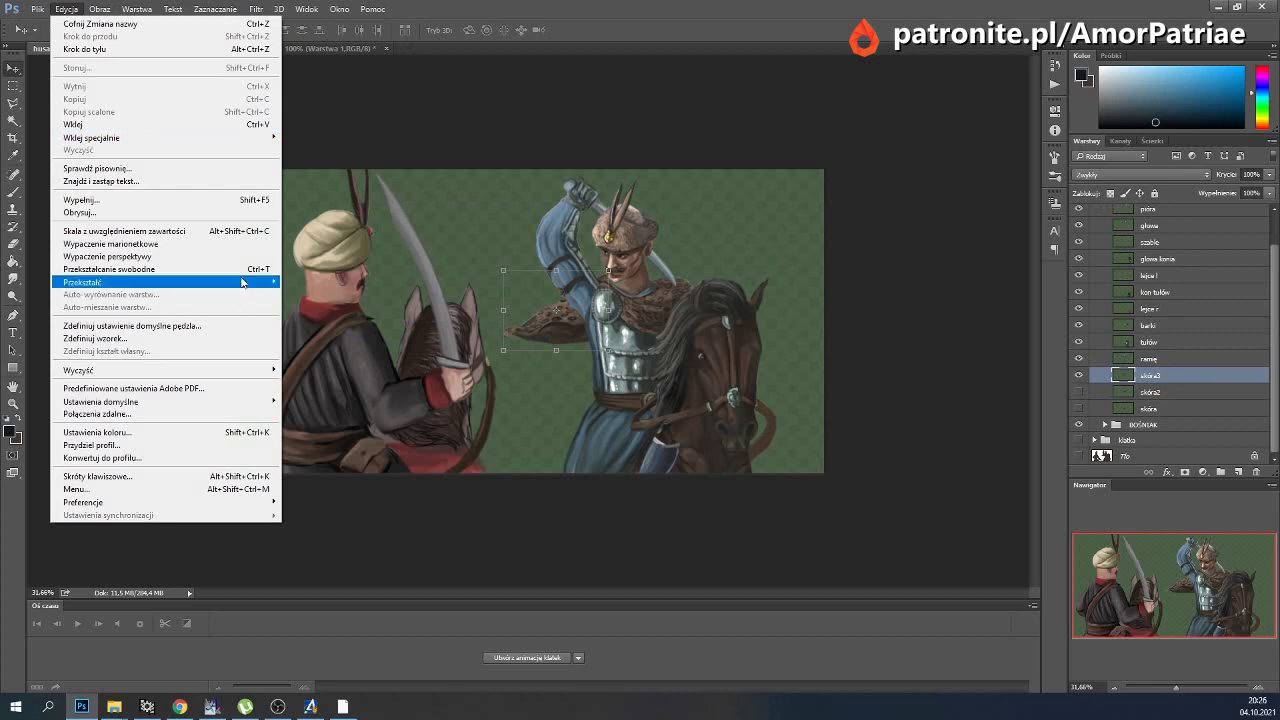
pyautogui.moveTo(160, 282)
pyautogui.click(378, 362)
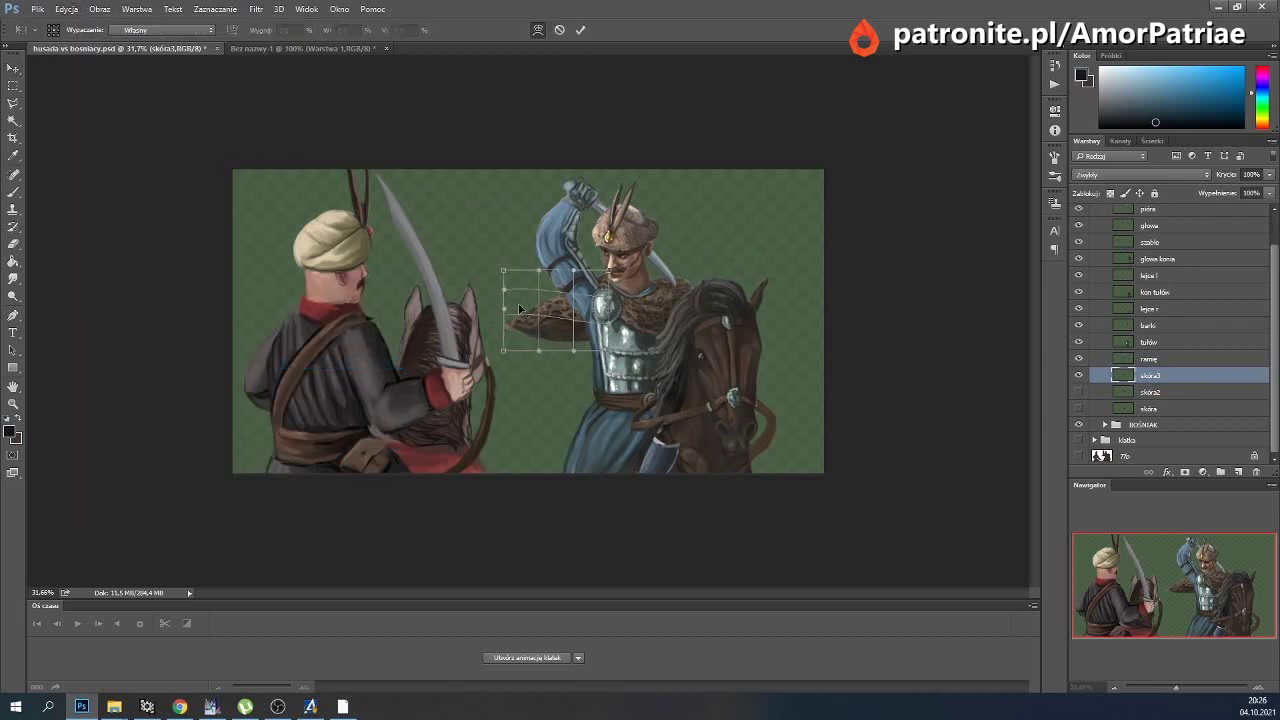
pyautogui.moveTo(502, 349); pyautogui.dragTo(556, 298)
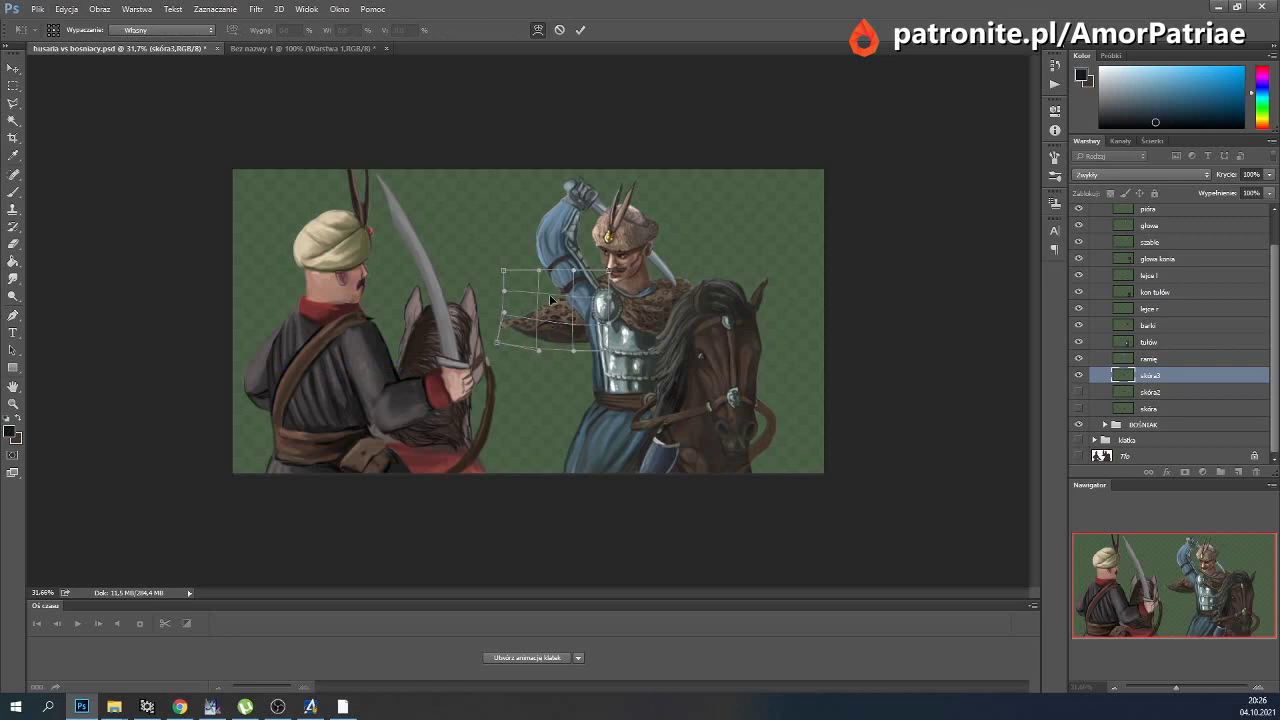
pyautogui.moveTo(600, 283)
pyautogui.mouseDown()
pyautogui.moveTo(593, 325)
pyautogui.moveTo(537, 350)
pyautogui.mouseUp()
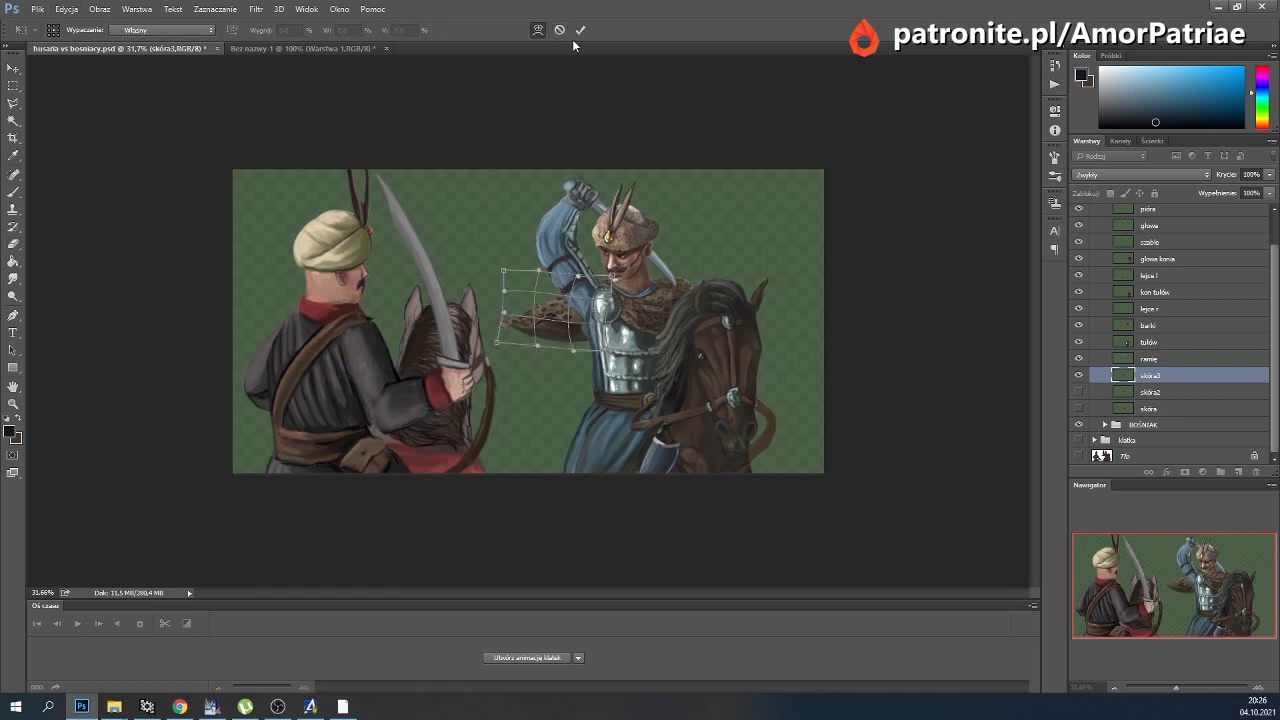
pyautogui.click(581, 32)
pyautogui.click(1078, 391)
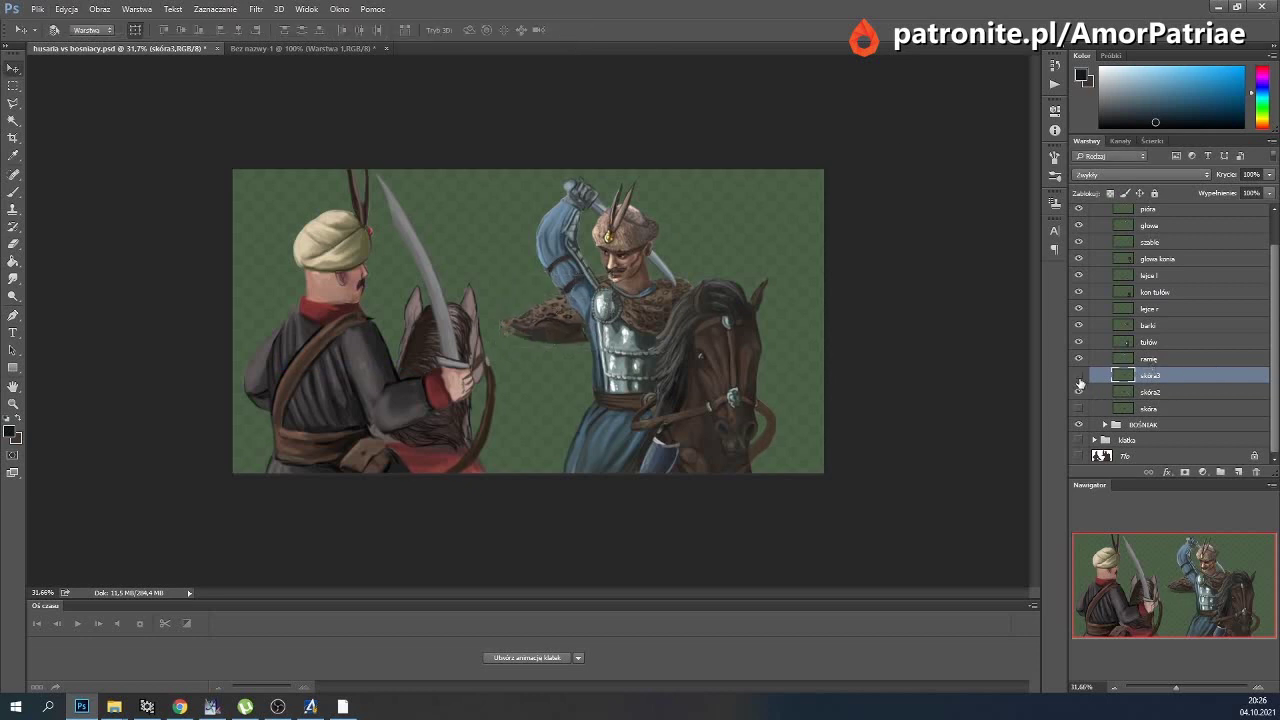
pyautogui.click(1078, 408)
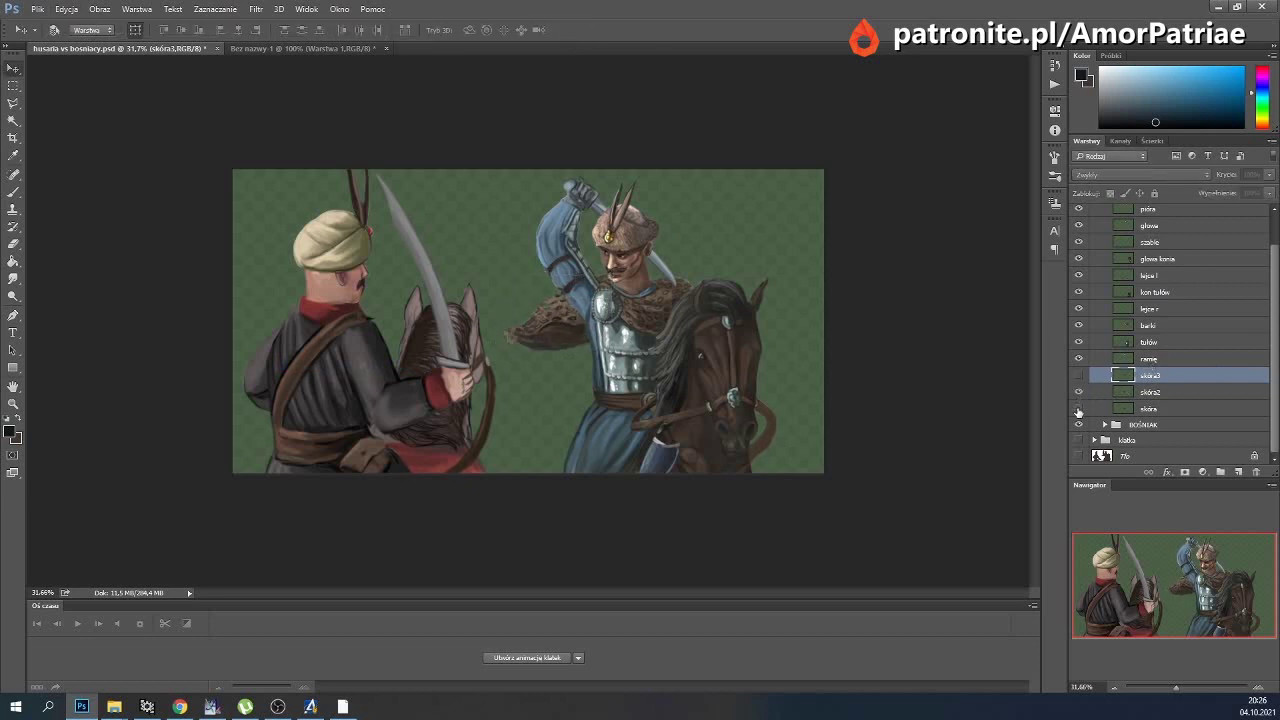
pyautogui.click(1078, 375)
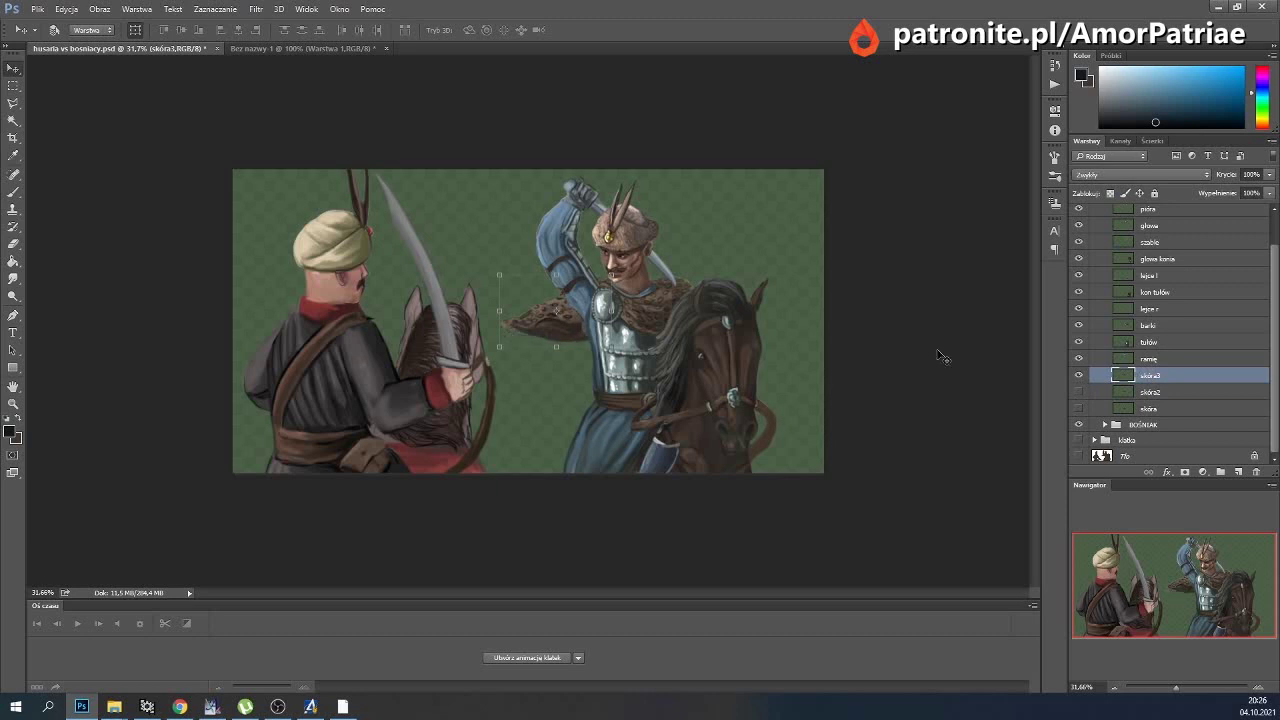
# Free-transform the cape piece slightly and set the Smudge tool to size 176.
pyautogui.hotkey('ctrl', 't')
pyautogui.moveTo(566, 291); pyautogui.dragTo(562, 300)
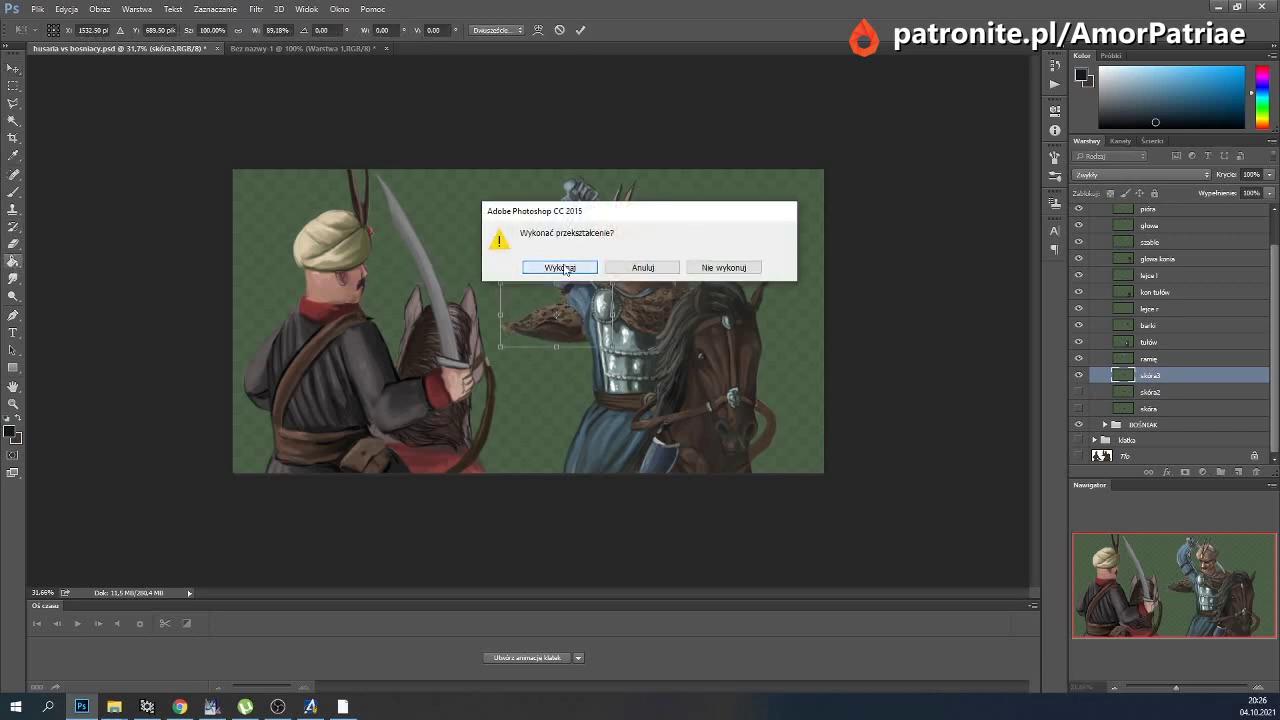
pyautogui.click(559, 267)
pyautogui.click(12, 279)
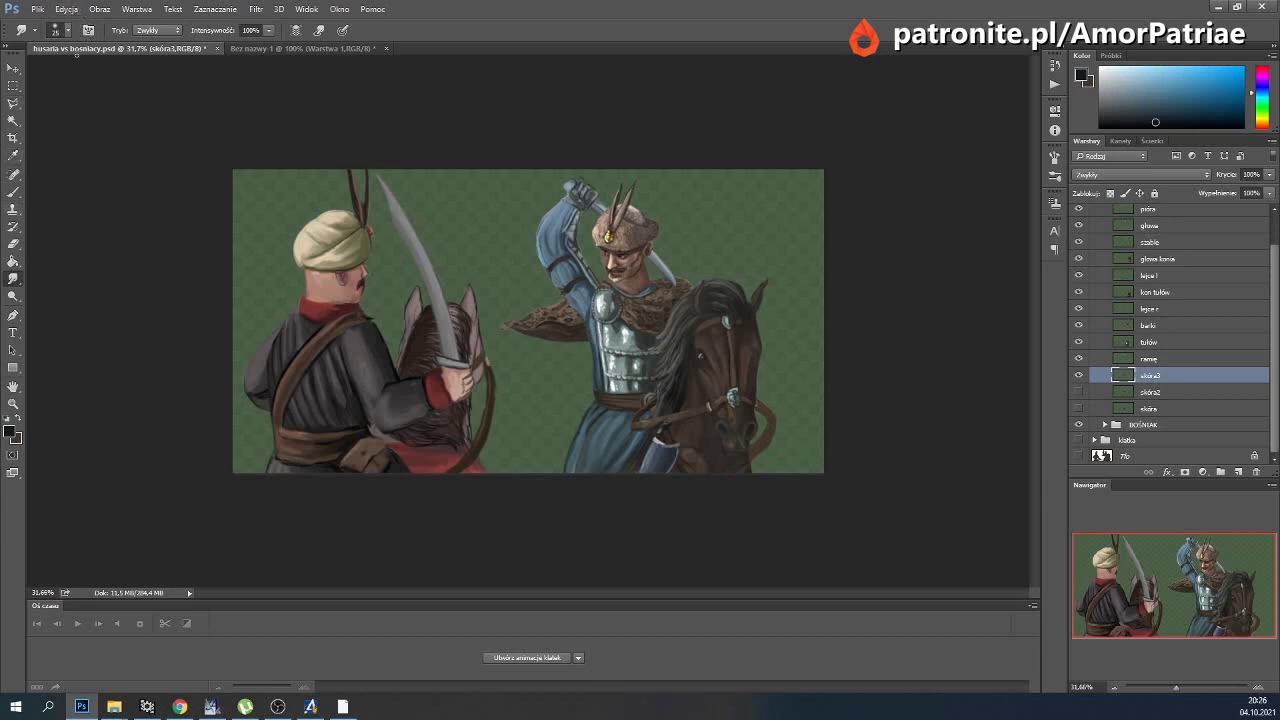
pyautogui.click(66, 34)
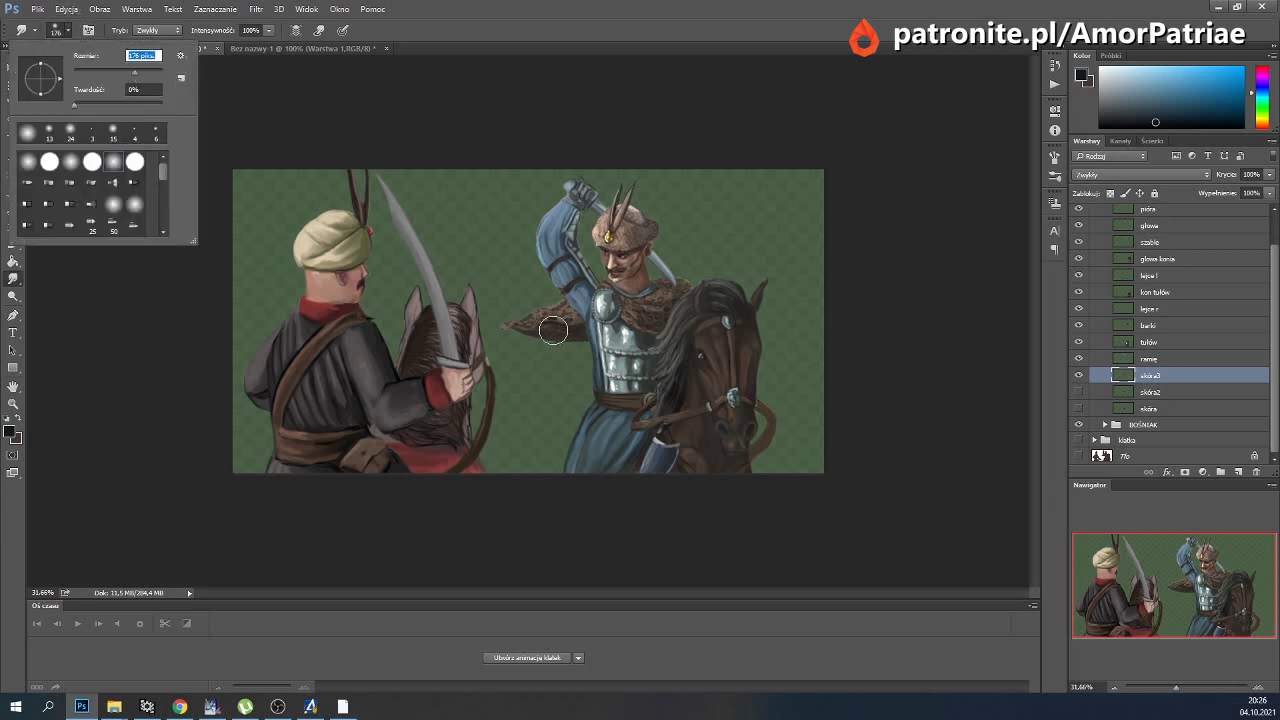
pyautogui.press('Return')
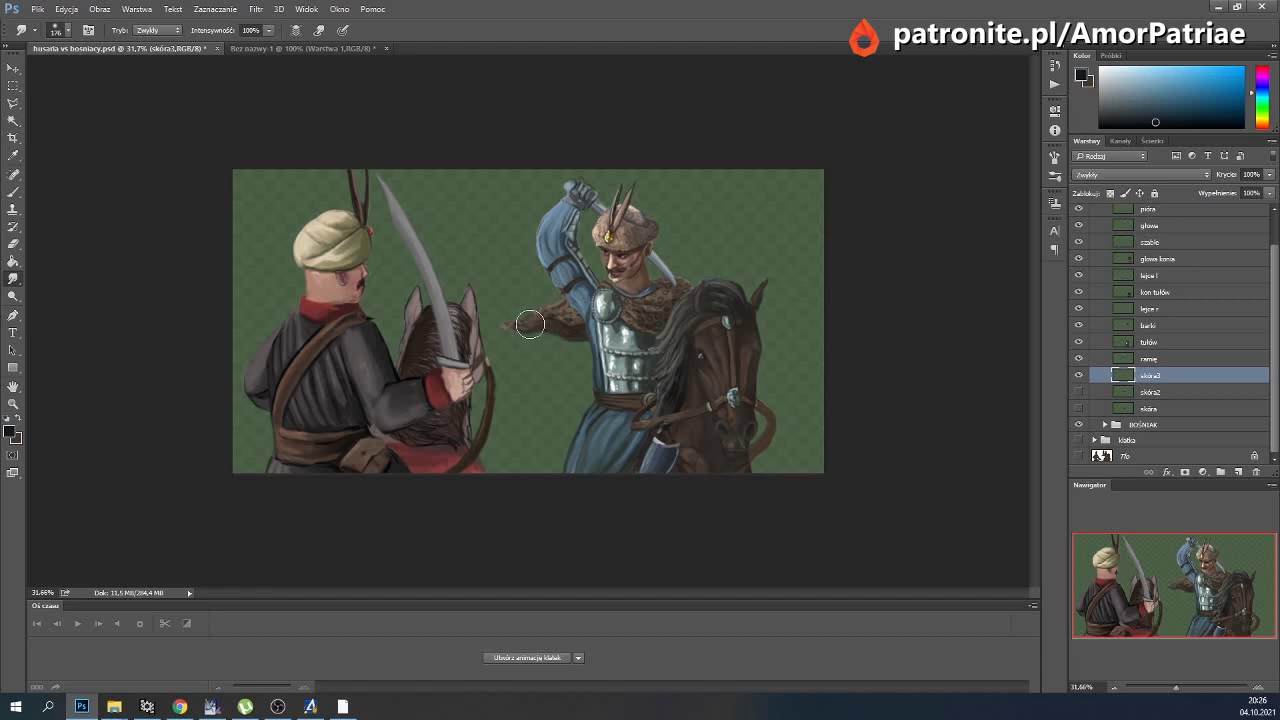
# Toggle the cape layers' visibility, leaving only skóra3 visible.
pyautogui.click(1078, 392)
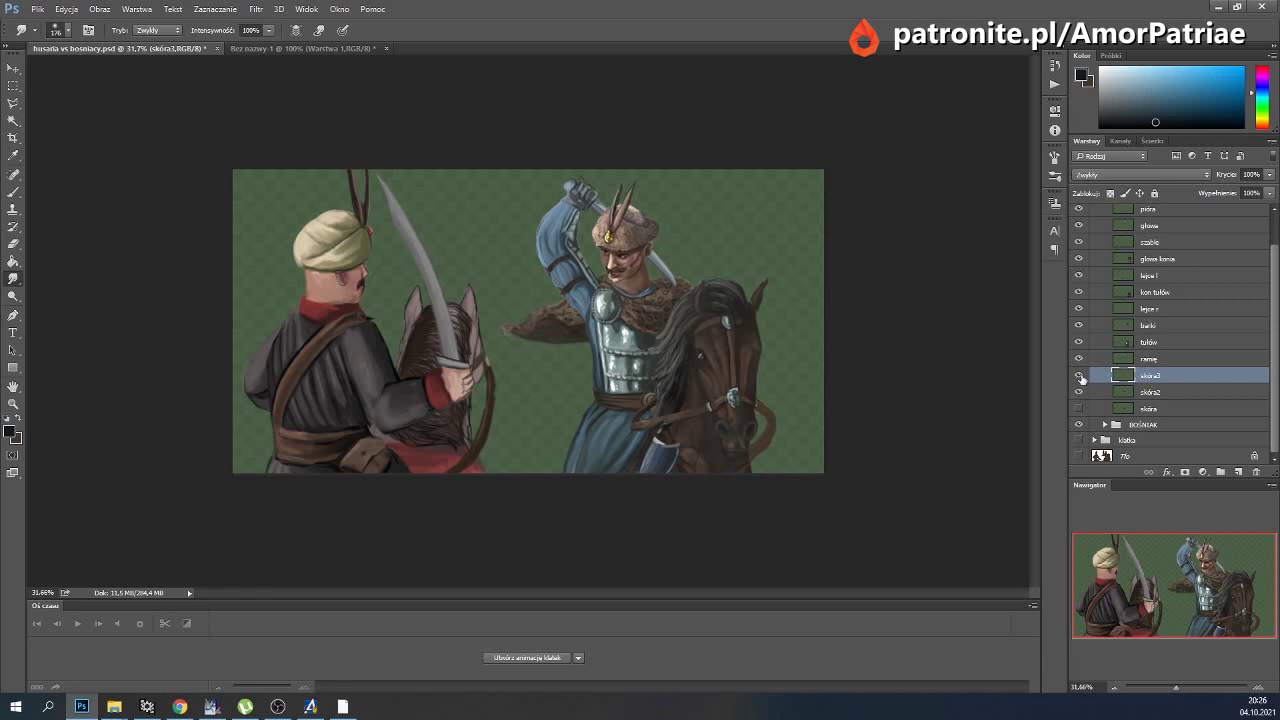
pyautogui.click(1078, 408)
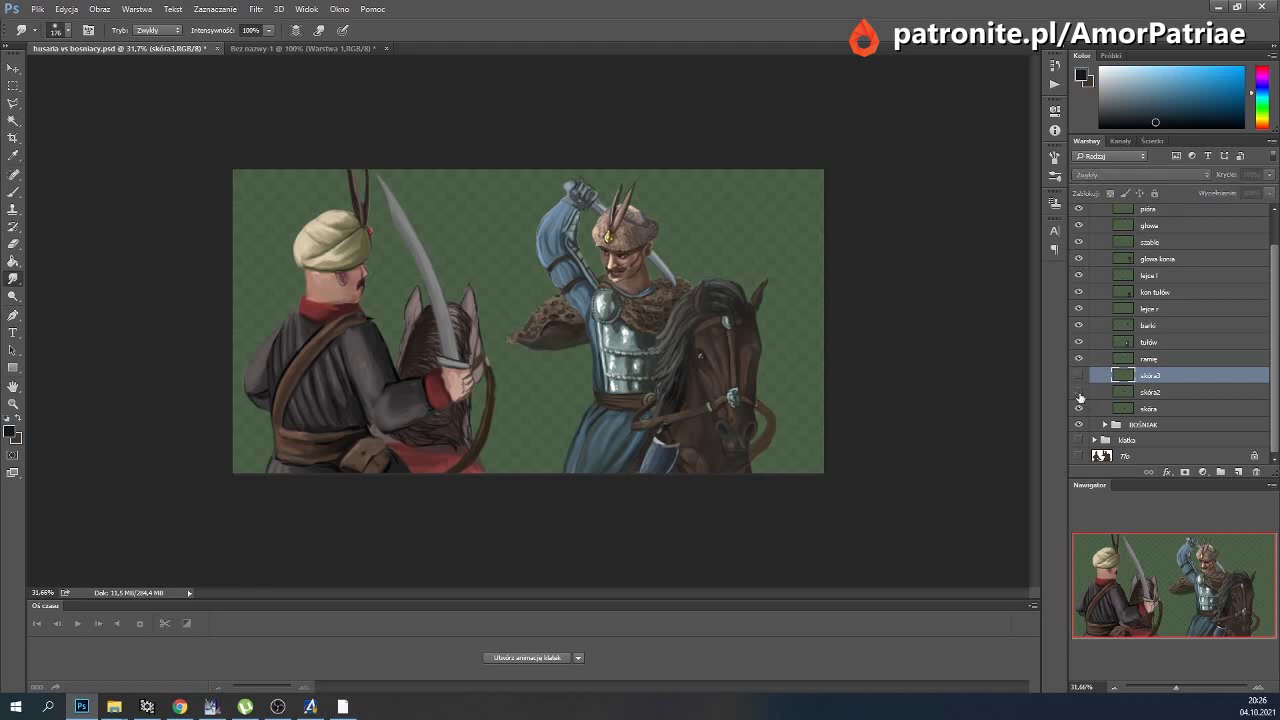
pyautogui.click(1078, 375)
pyautogui.click(1078, 392)
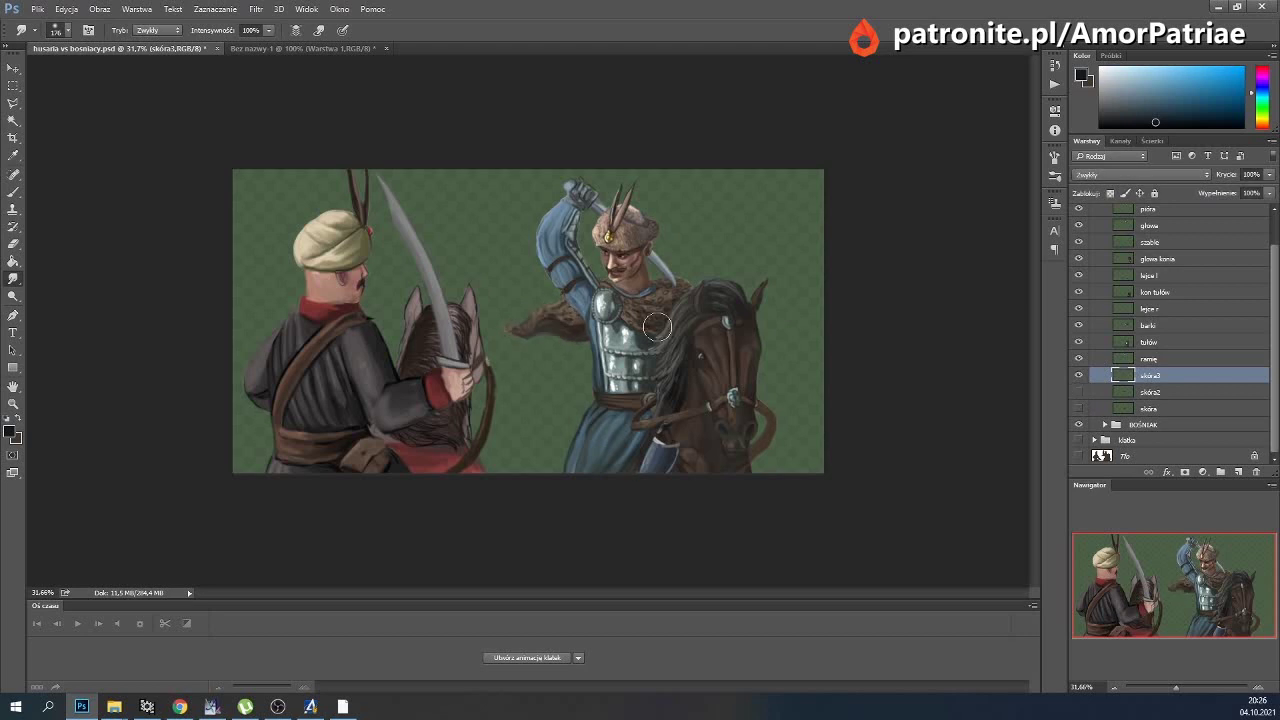
# Duplicate skóra3 as skóry4, hide skóra3, and smudge the copy's fur into a new shape.
pyautogui.click(137, 9)
pyautogui.click(174, 49)
pyautogui.click(612, 234)
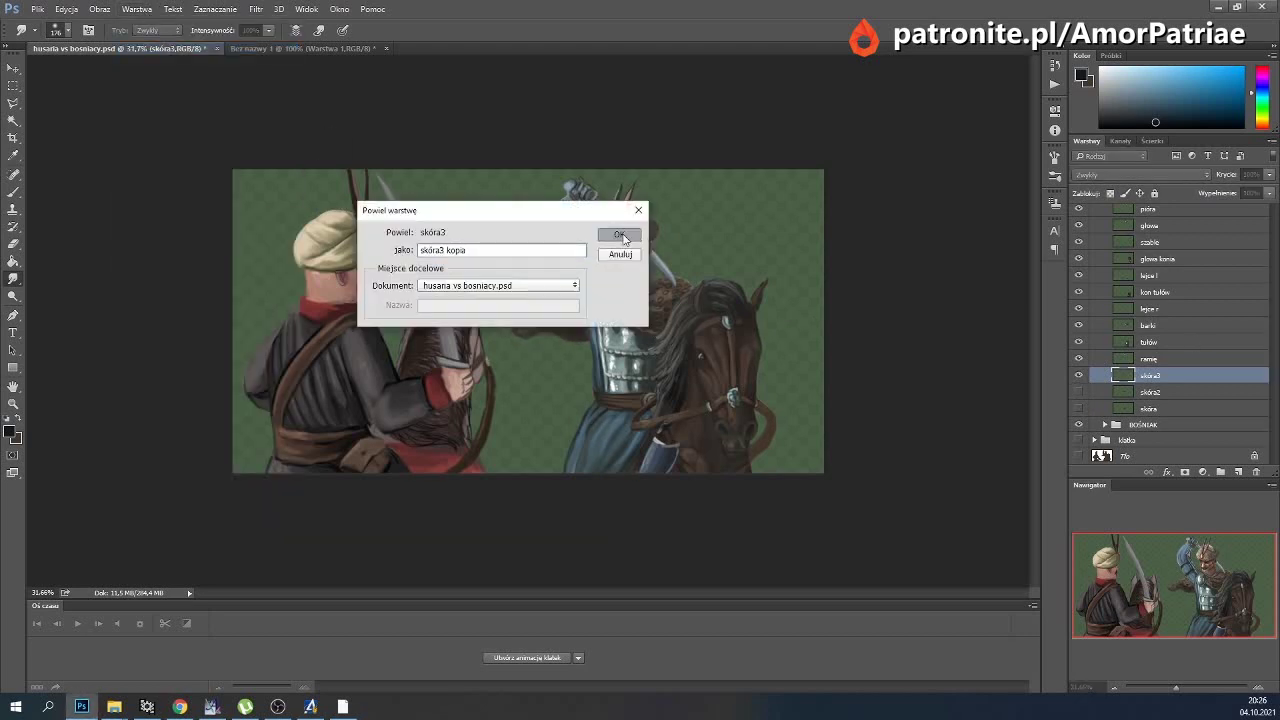
pyautogui.click(1080, 376)
pyautogui.doubleClick(1160, 359)
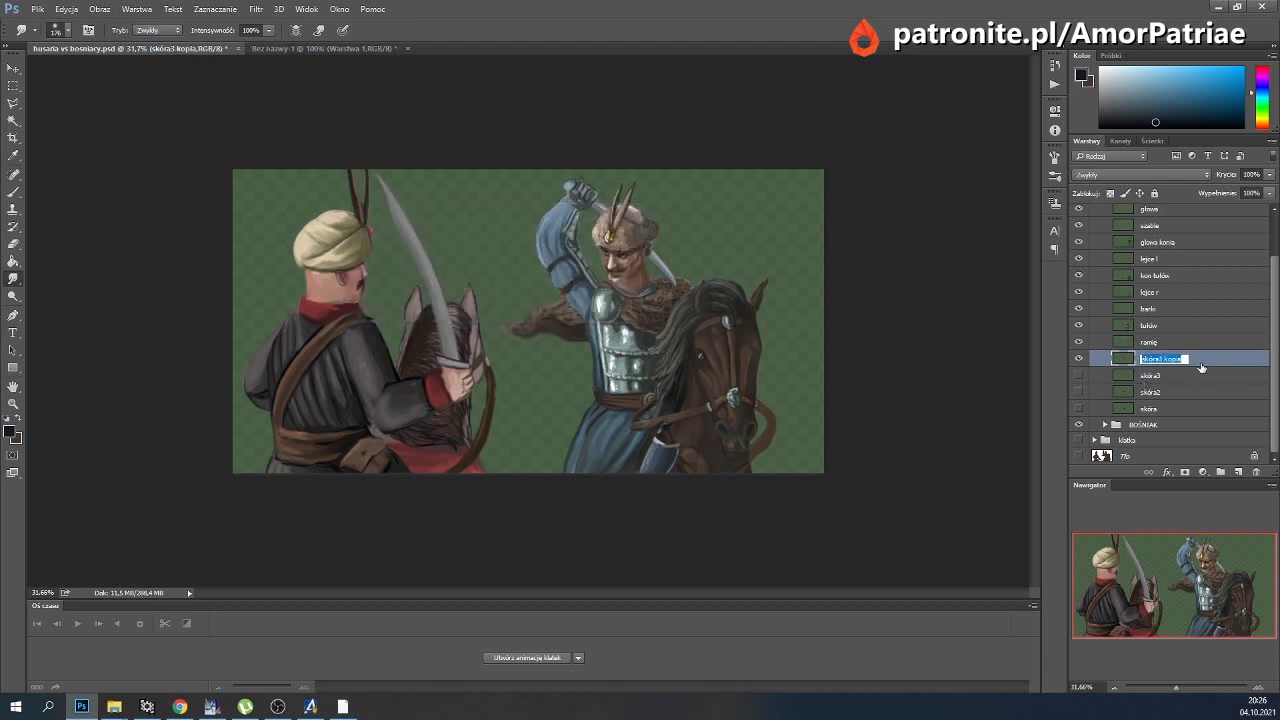
pyautogui.write('skóry4')
pyautogui.press('Return')
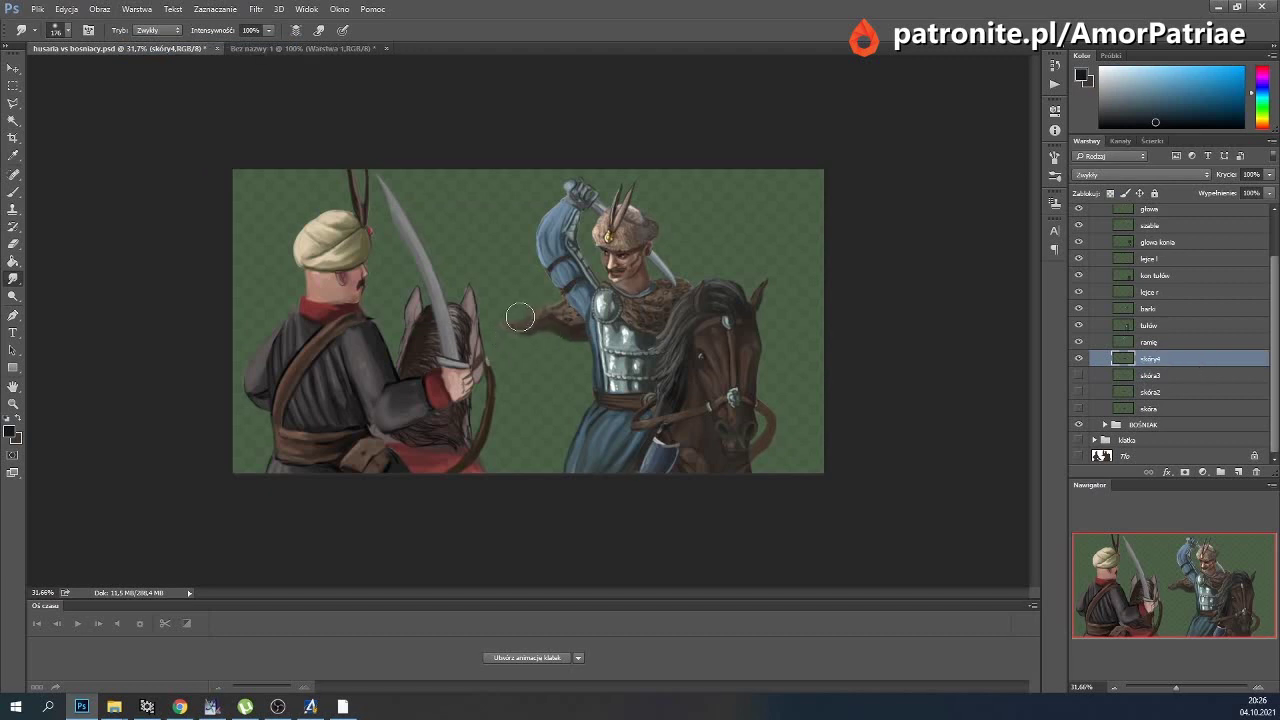
pyautogui.moveTo(517, 341)
pyautogui.mouseDown()
pyautogui.moveTo(563, 300)
pyautogui.moveTo(577, 337)
pyautogui.mouseUp()
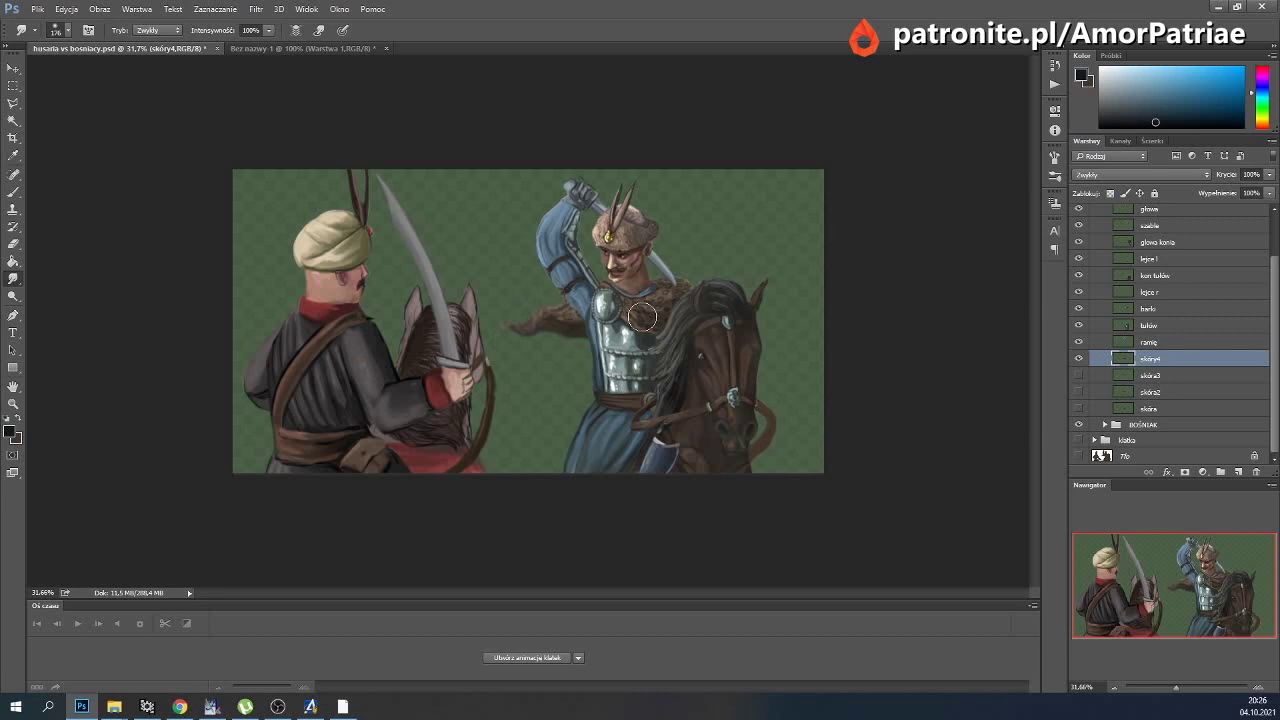
pyautogui.click(13, 191)
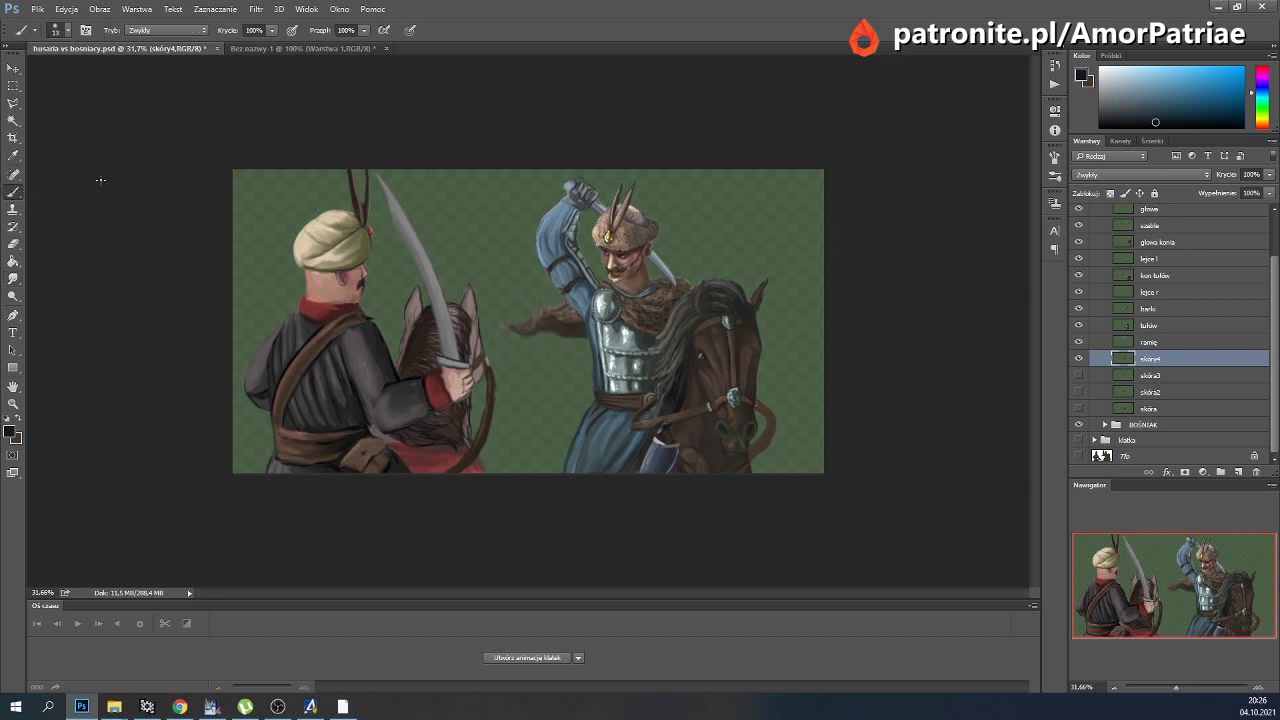
# Zoom in on the rider's cape and set the brush size to 2.
pyautogui.moveTo(1176, 687); pyautogui.dragTo(1189, 687)
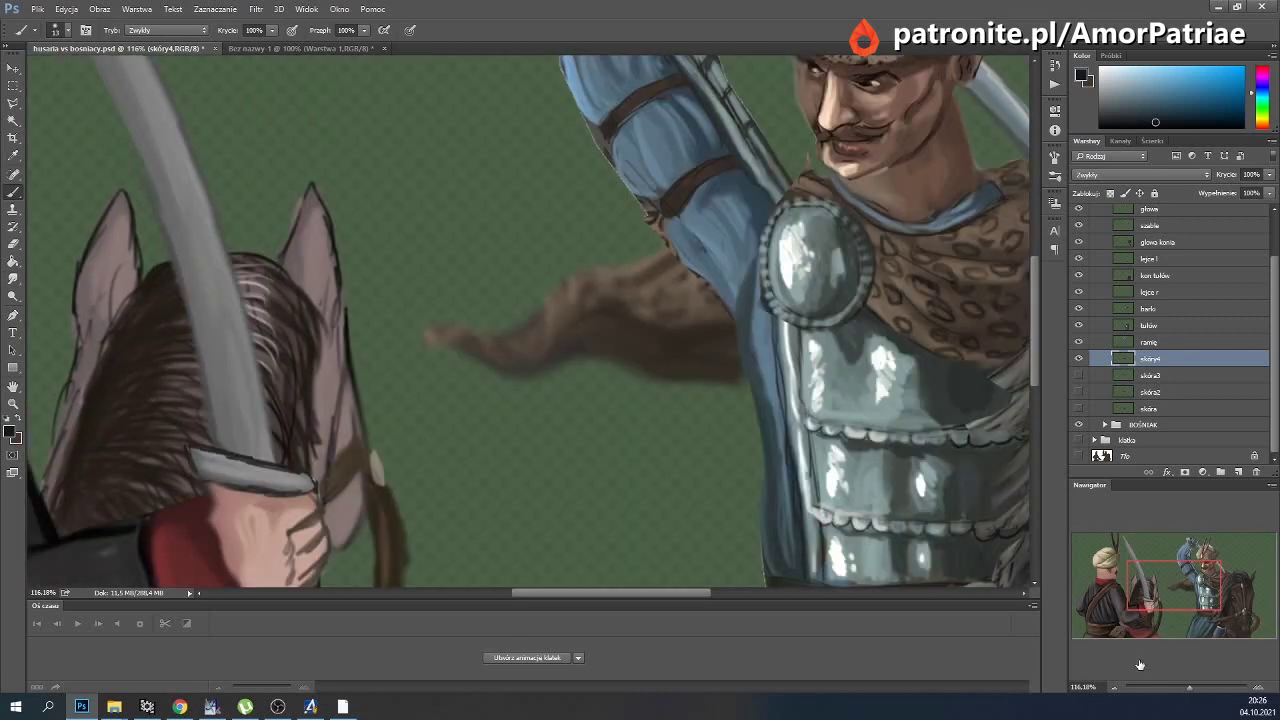
pyautogui.click(66, 29)
pyautogui.write('2')
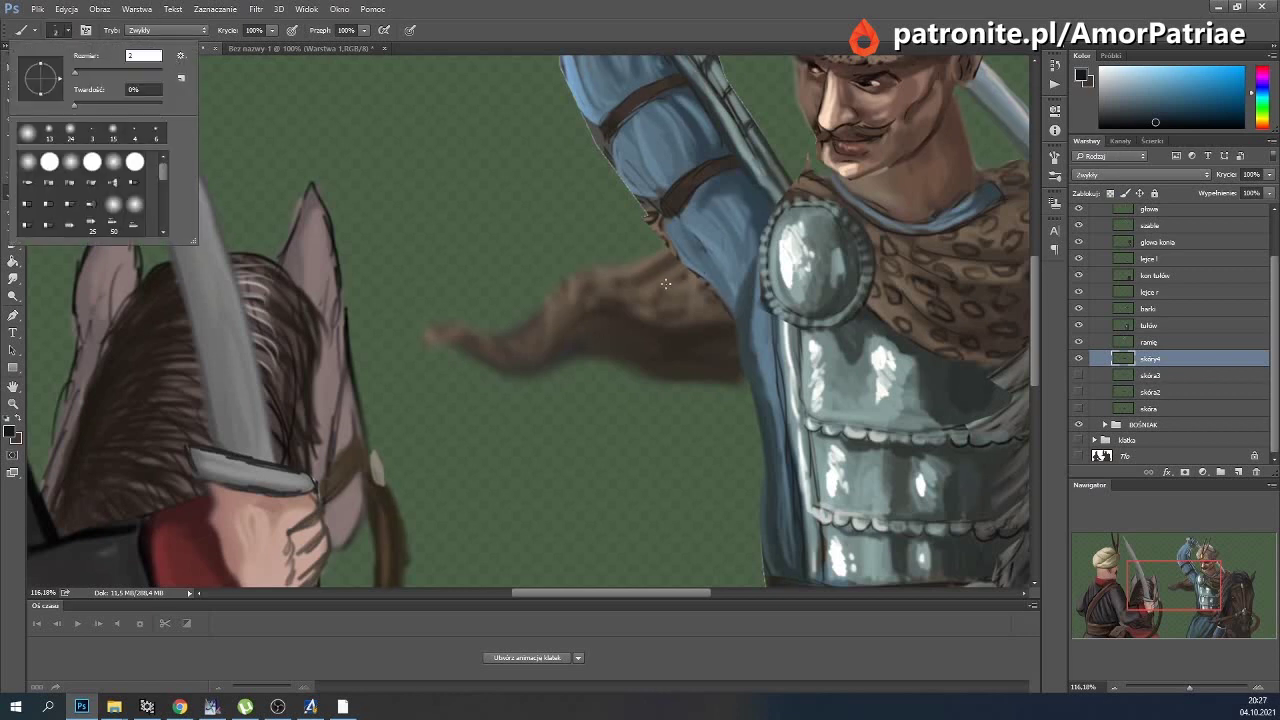
pyautogui.press('Return')
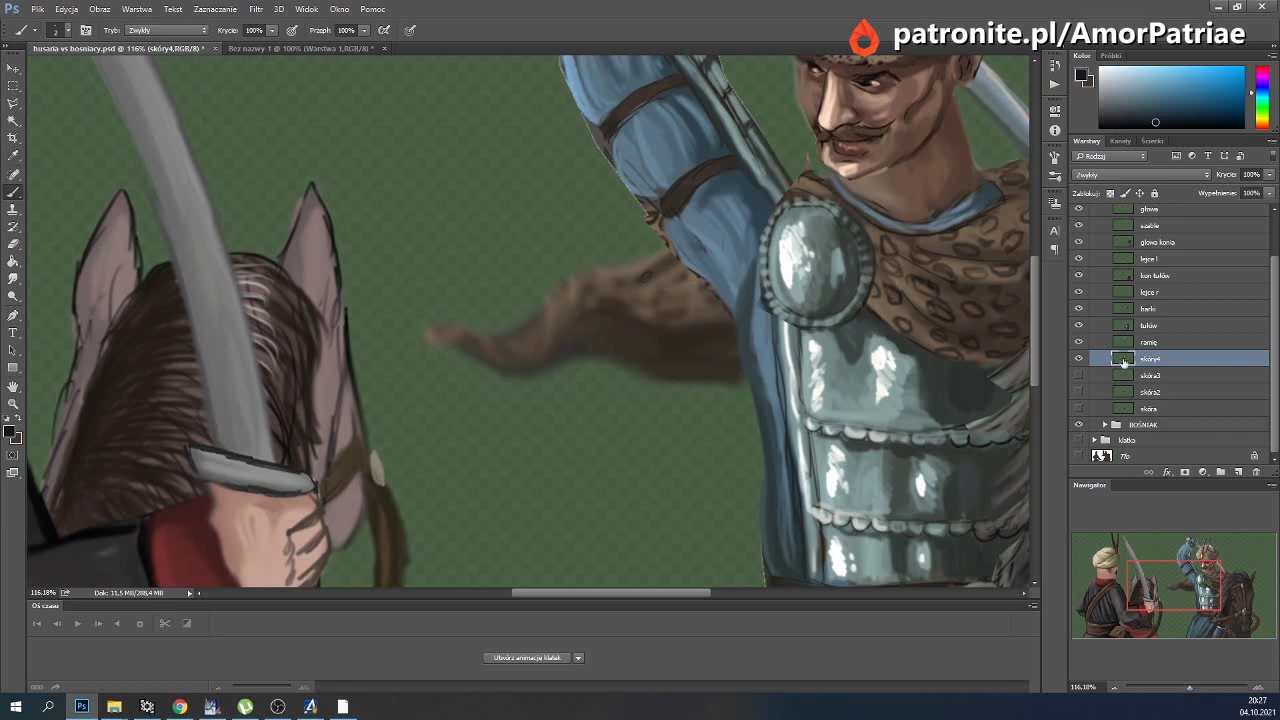
# Compare the cape versions, leaving skóra3 visible and selected, and pick a darker colour.
pyautogui.click(1078, 375)
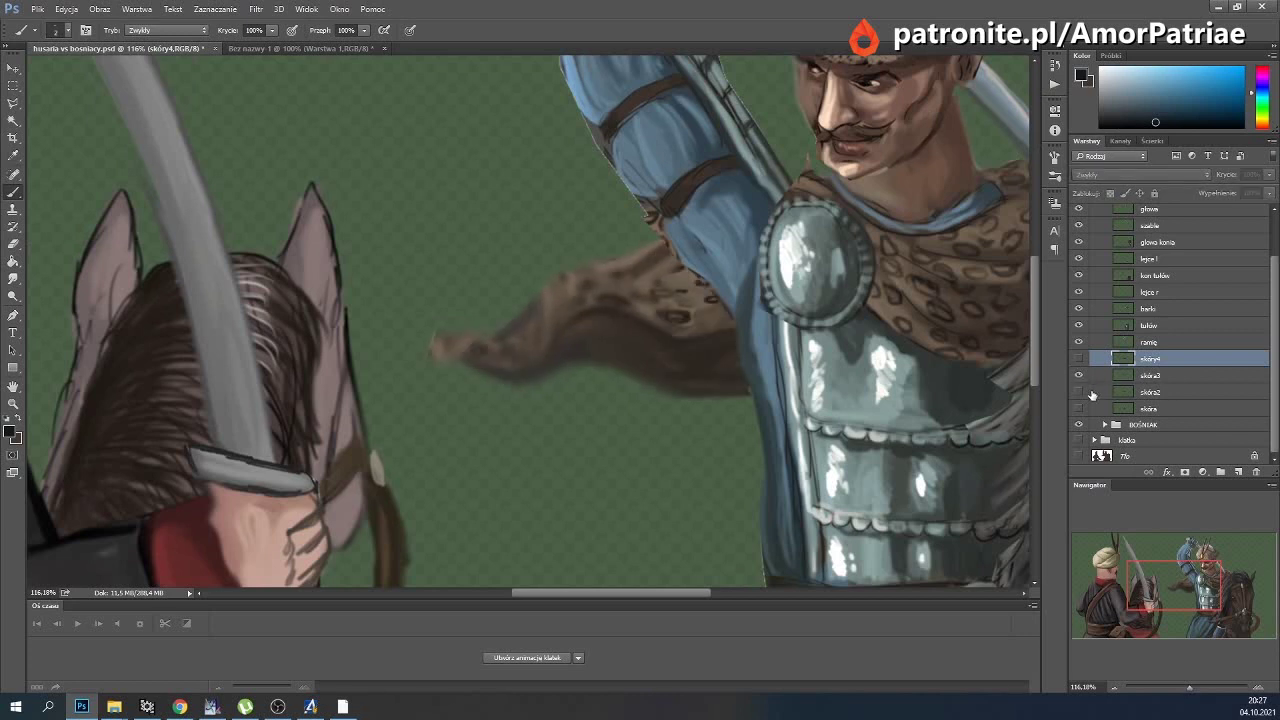
pyautogui.click(1078, 391)
pyautogui.click(1078, 375)
pyautogui.click(1078, 375)
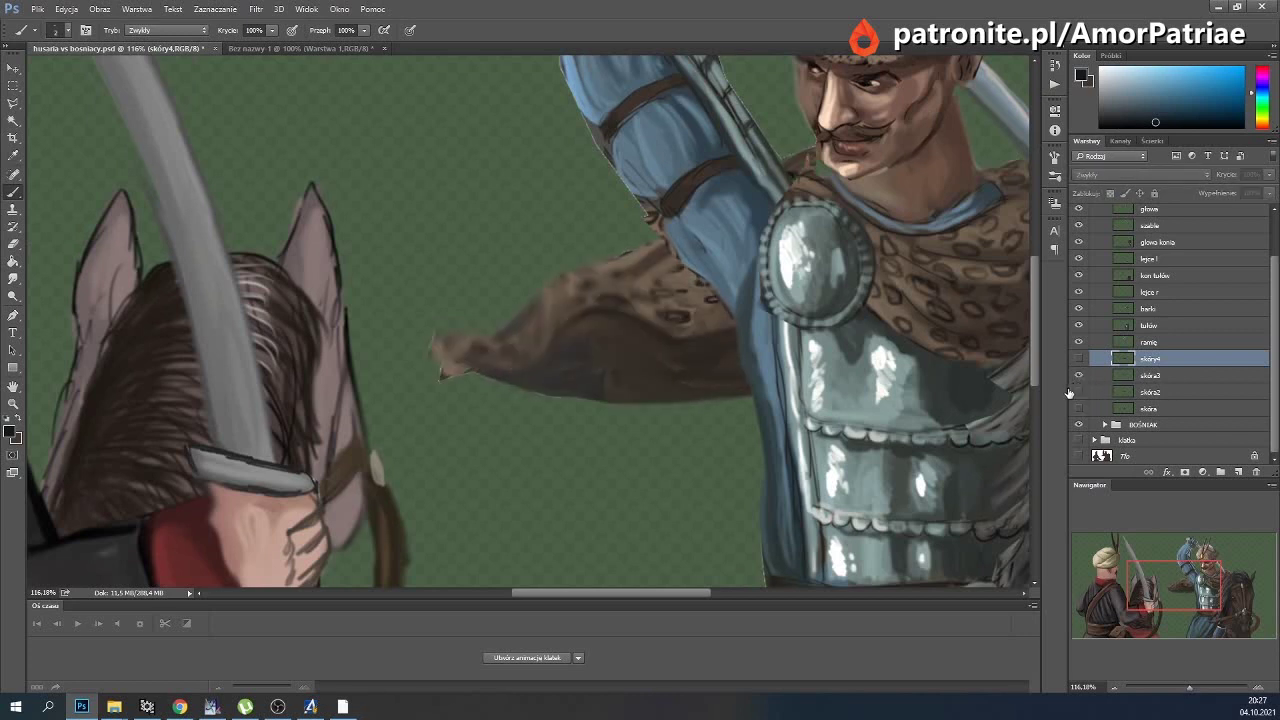
pyautogui.click(1122, 375)
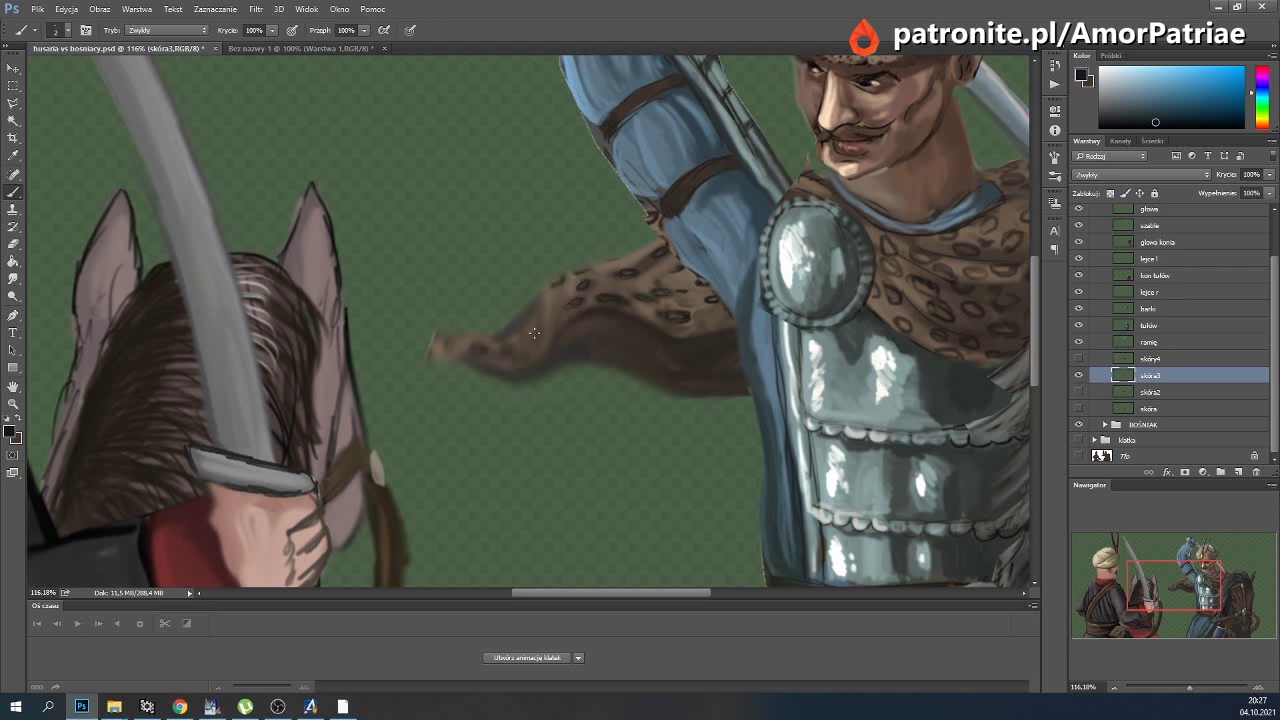
pyautogui.keyDown('alt'); pyautogui.click(772, 150); pyautogui.keyUp('alt')
# Switch to the Smudge tool and shrink its brush to about 13.
pyautogui.click(13, 278)
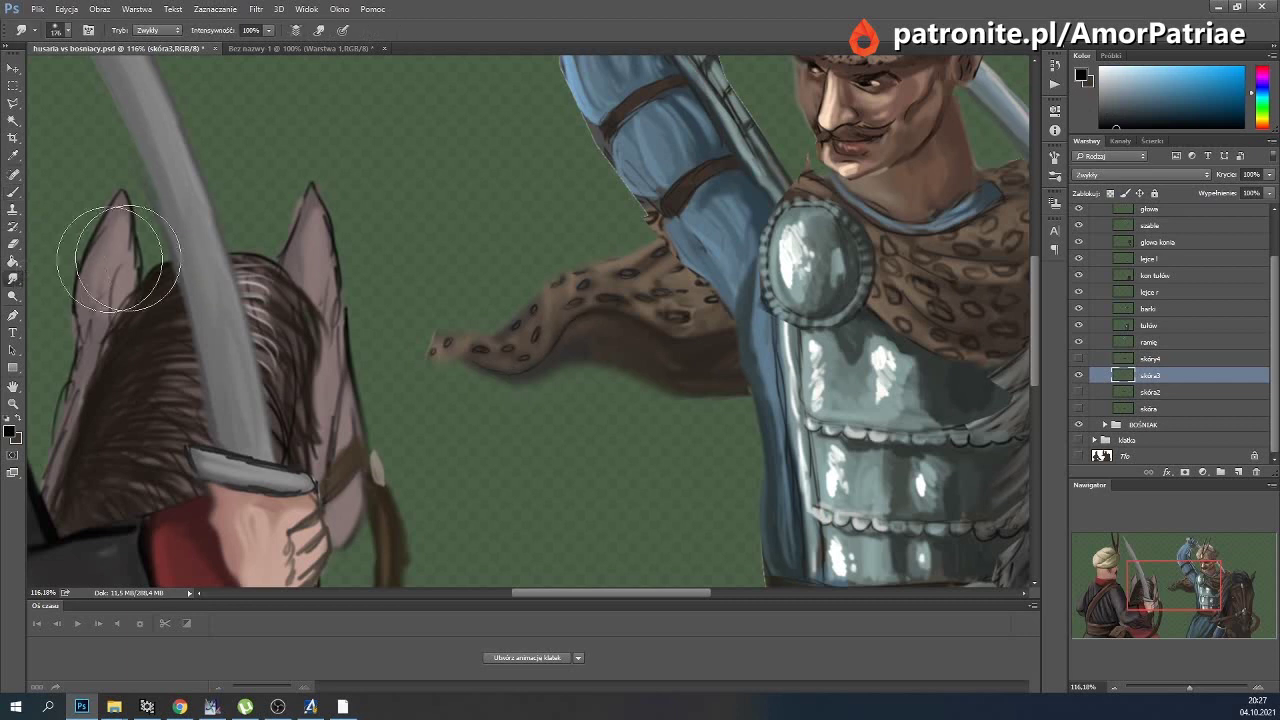
pyautogui.click(67, 30)
pyautogui.moveTo(88, 74); pyautogui.dragTo(79, 74)
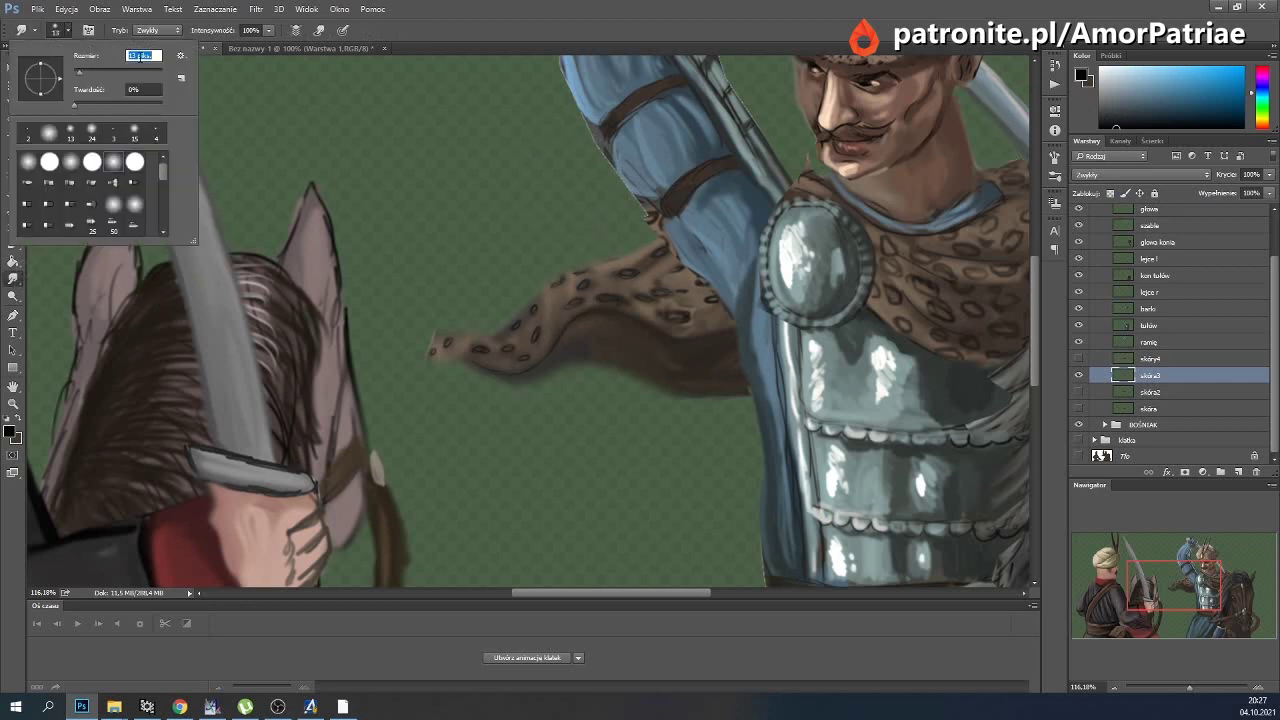
pyautogui.click(578, 323)
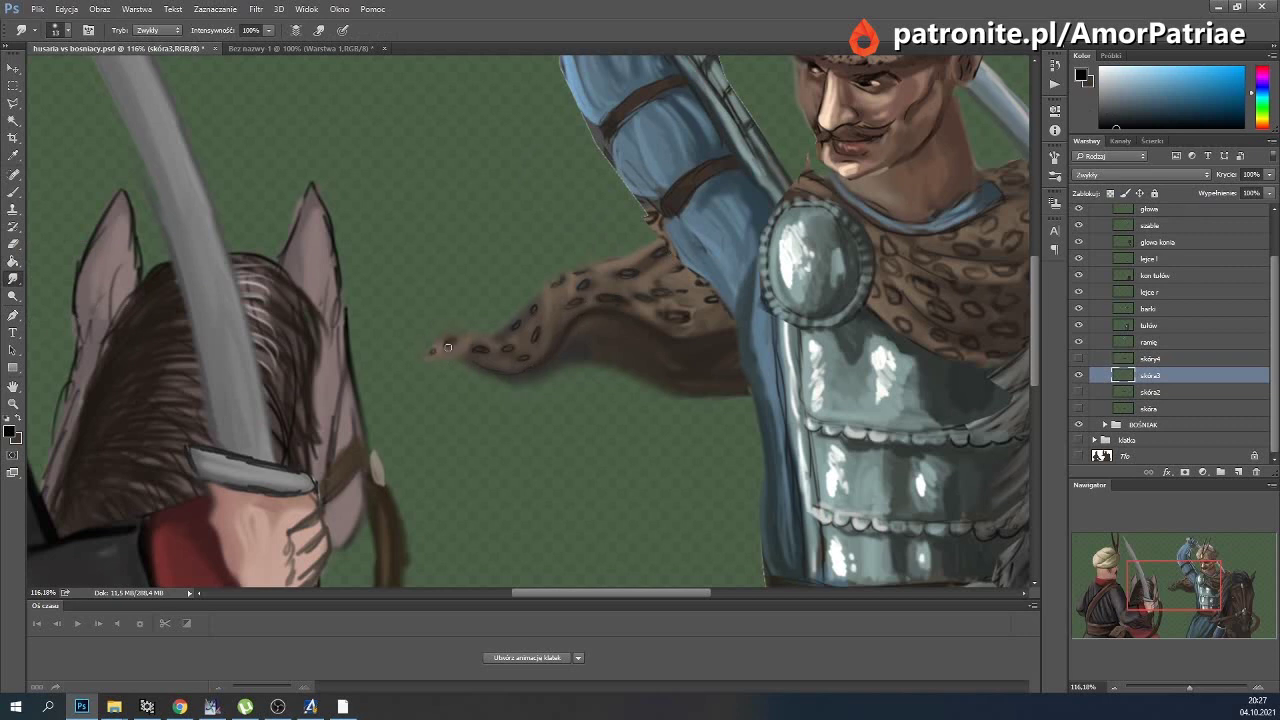
# Toggle skóra2, skóra3 and skóry4 visibility to show the spotted cape, selecting skóry4.
pyautogui.click(1079, 391)
pyautogui.click(1079, 375)
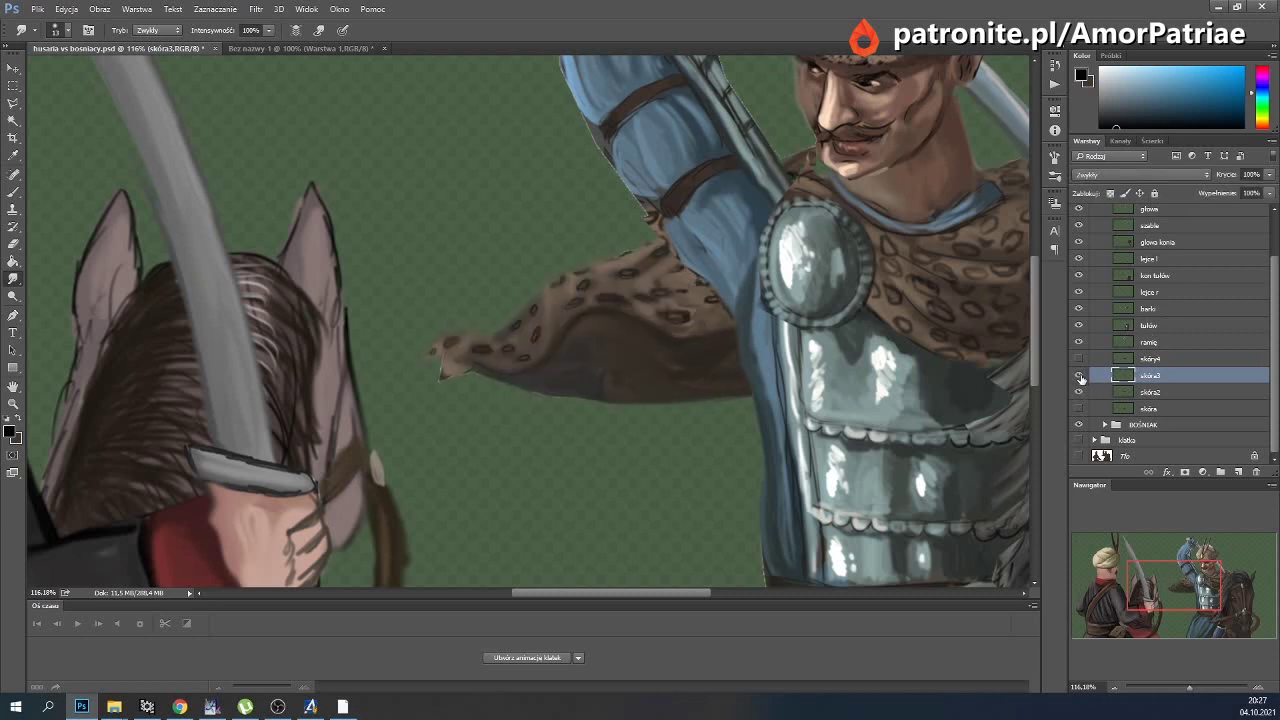
pyautogui.click(1079, 375)
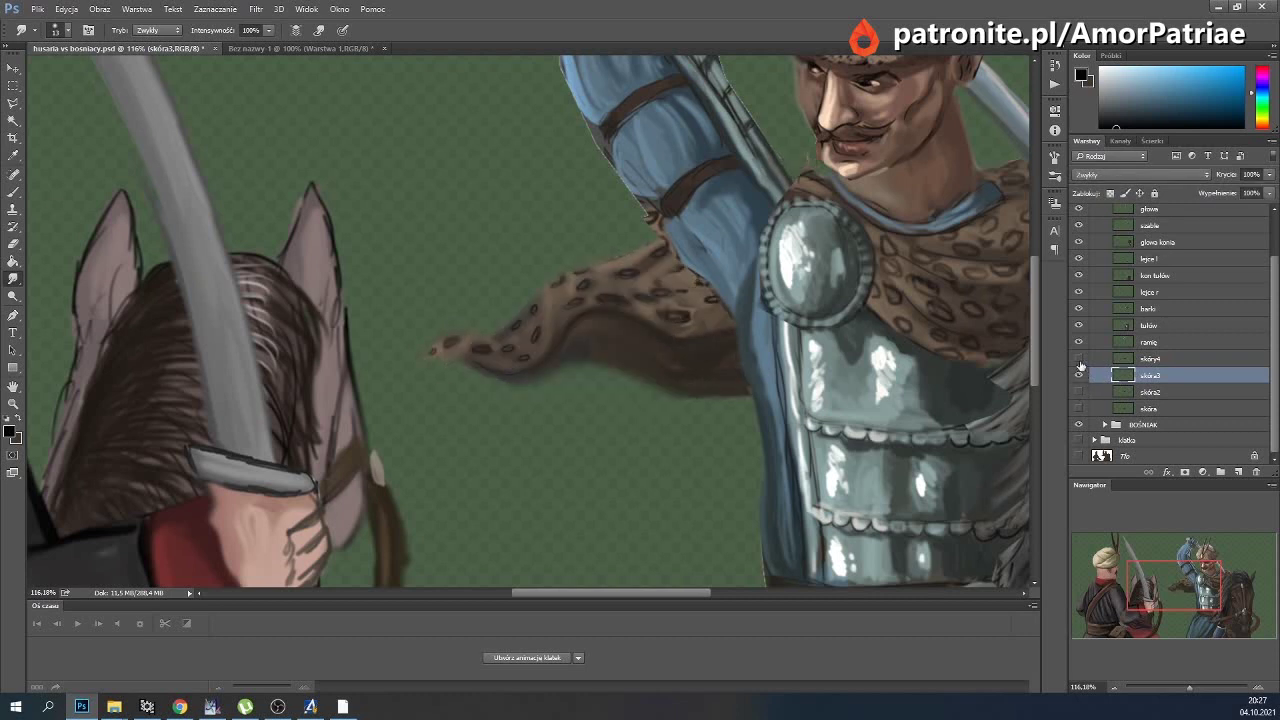
pyautogui.click(1079, 358)
pyautogui.click(1106, 359)
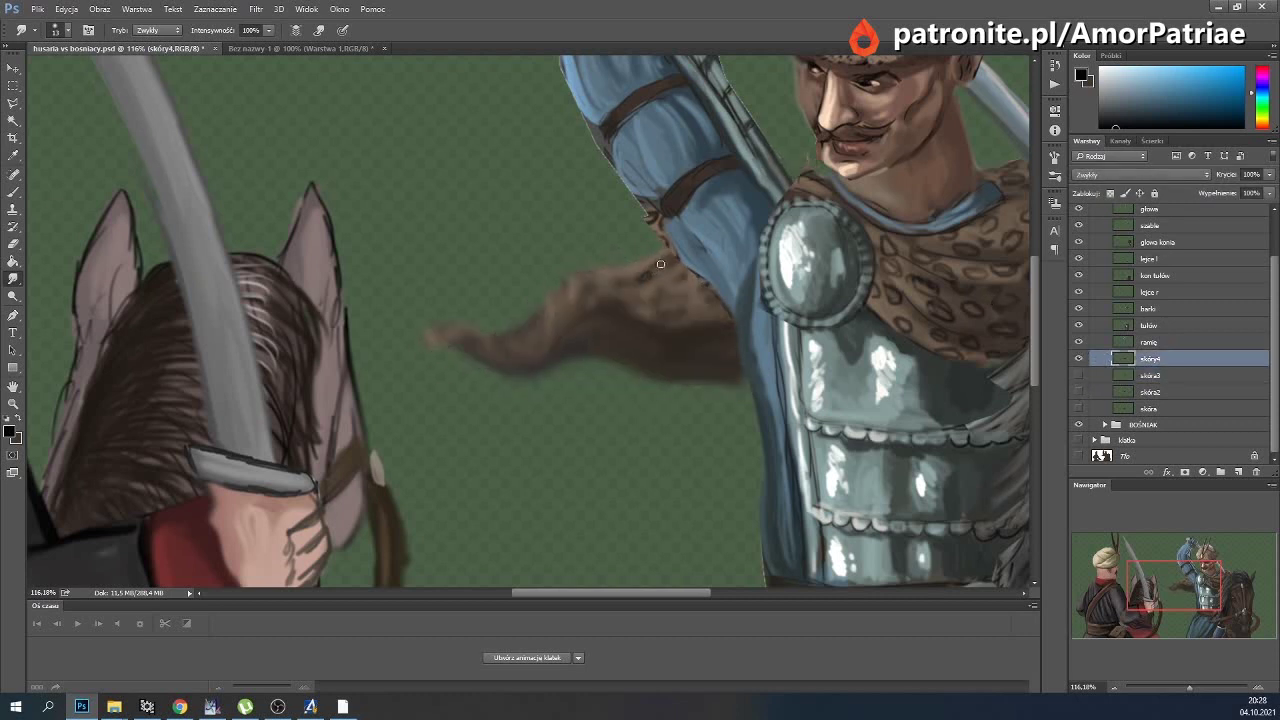
# Paint dark leopard spots onto the skóry4 cape with the Brush tool.
pyautogui.press('b')
pyautogui.moveTo(651, 299); pyautogui.dragTo(661, 296)
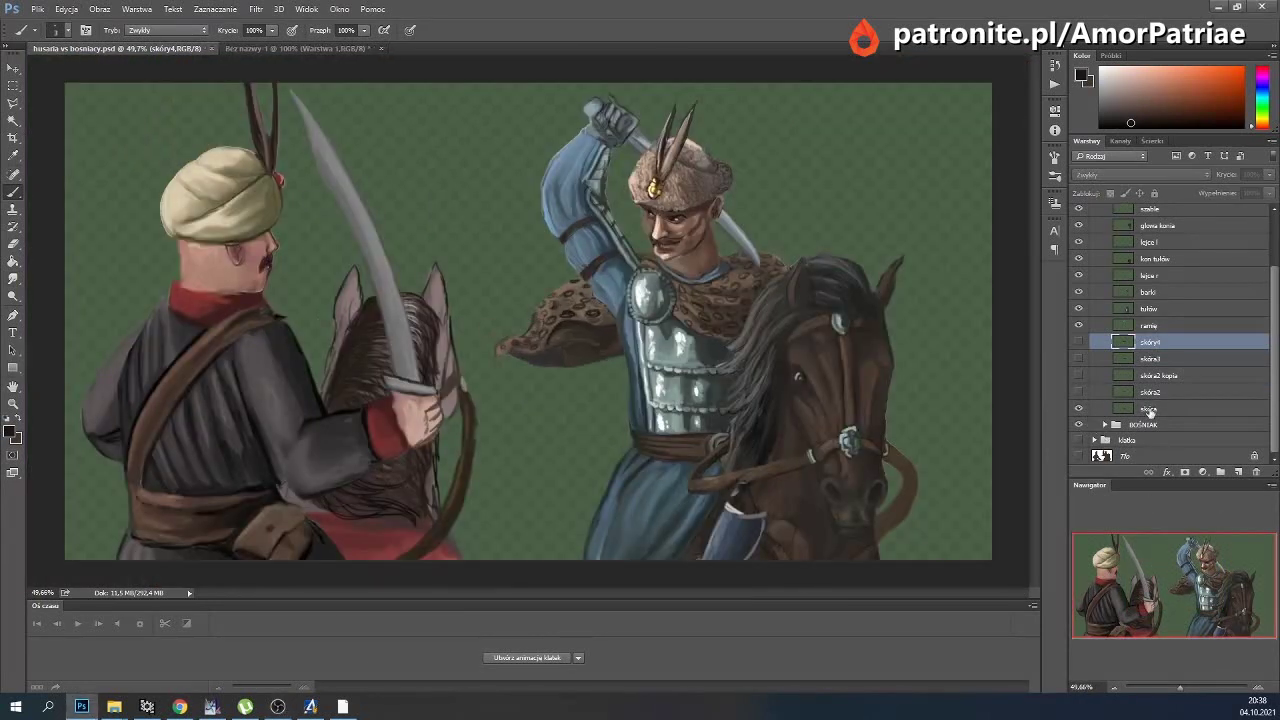
pyautogui.click(1149, 411)
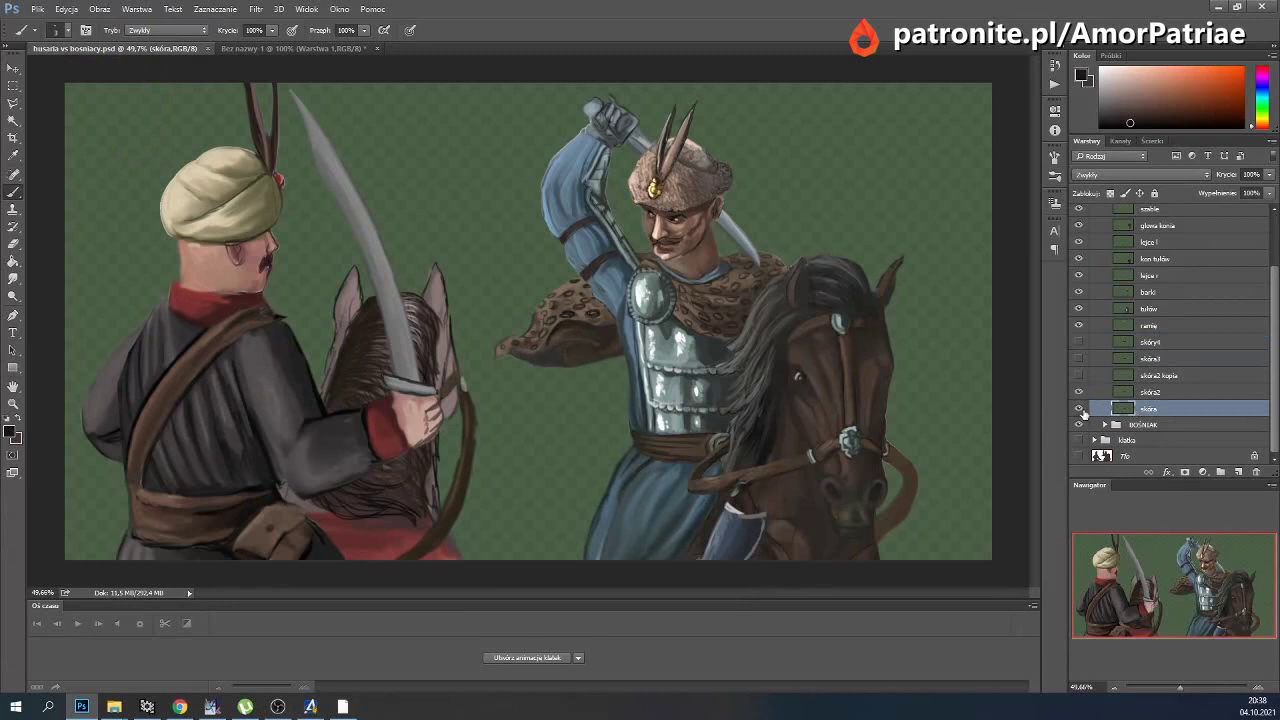
# Toggle the cape layers' visibility to compare the alternative versions.
pyautogui.click(1080, 409)
pyautogui.click(1078, 375)
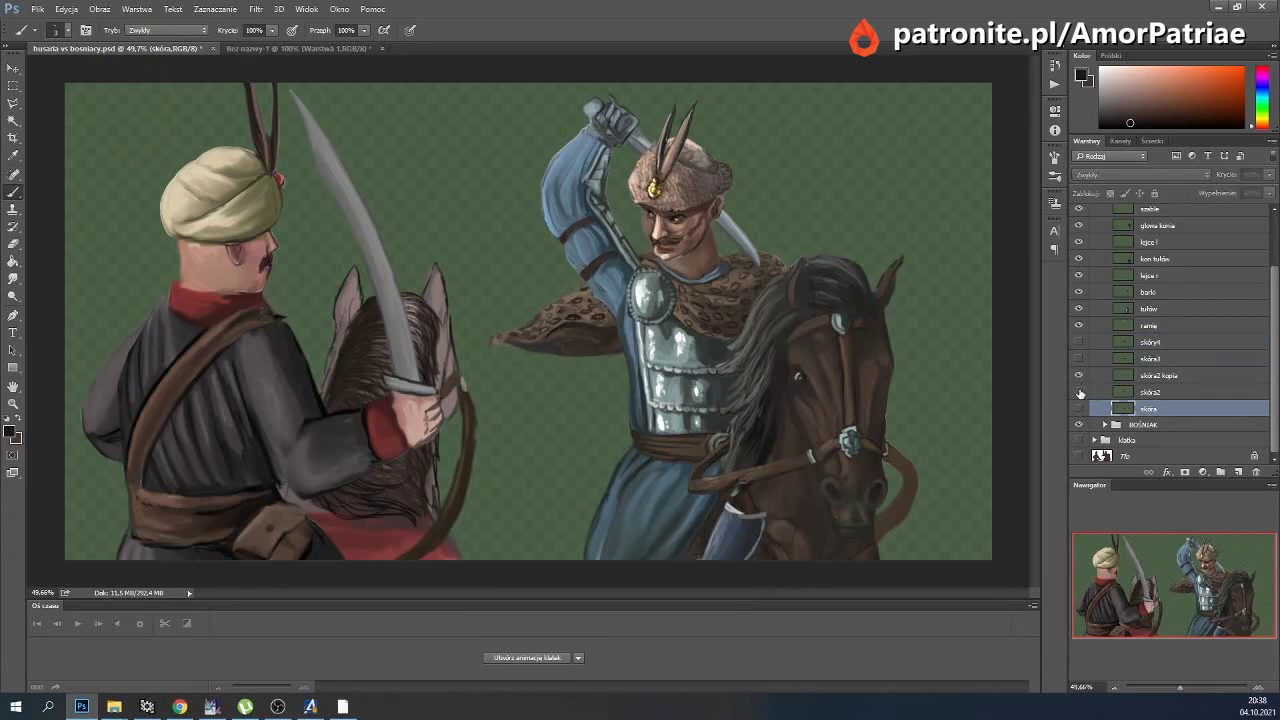
pyautogui.click(1078, 375)
pyautogui.click(1078, 375)
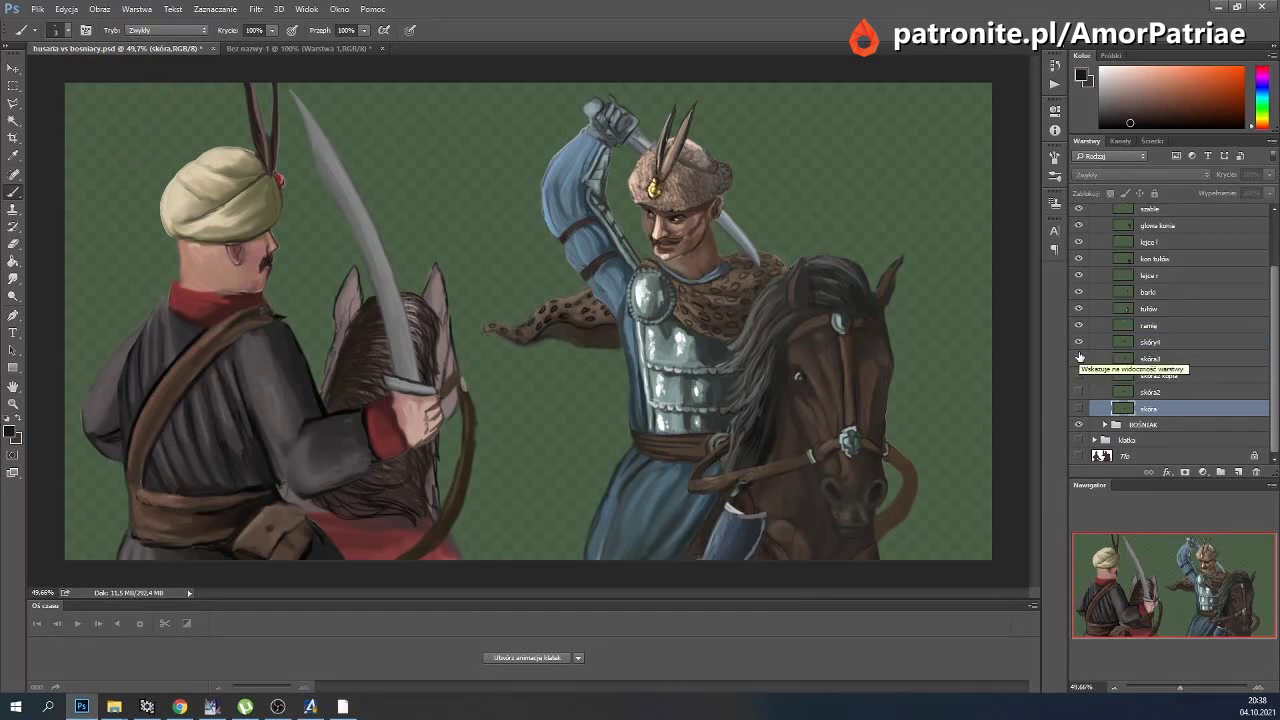
# Select skóry4 and skóra3 together and nudge them up with the Move tool.
pyautogui.click(1142, 342)
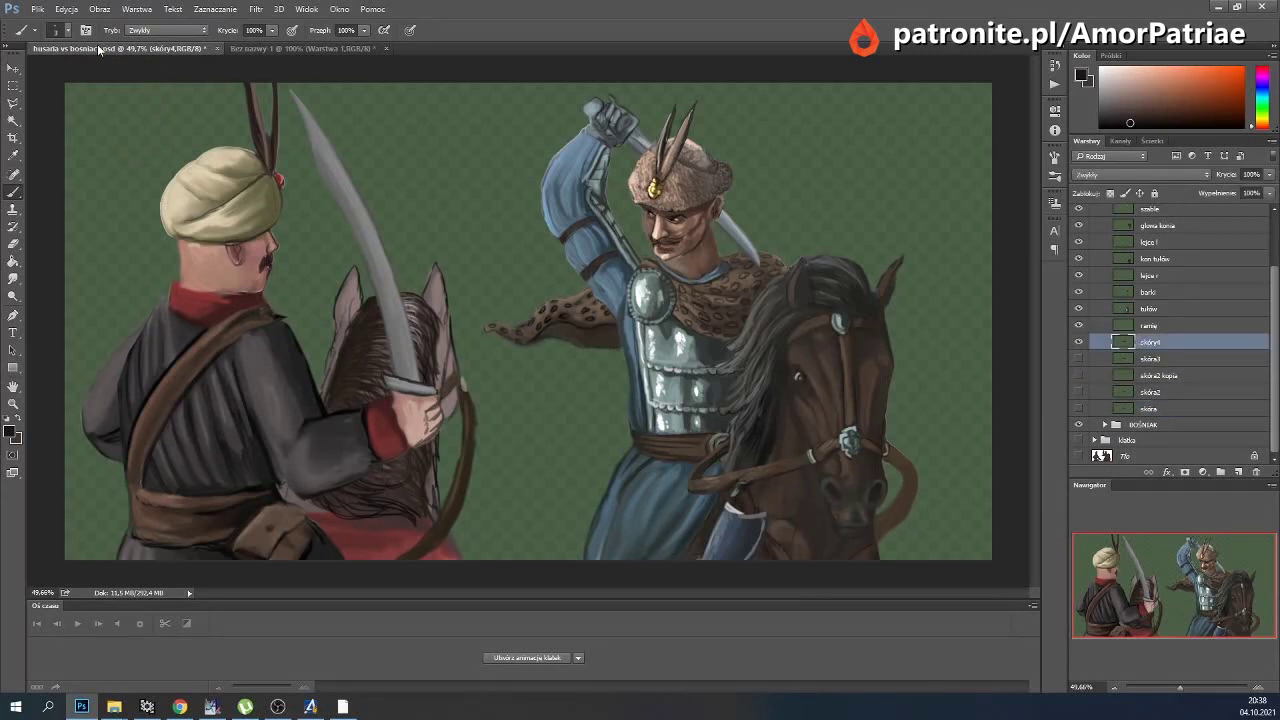
pyautogui.click(13, 70)
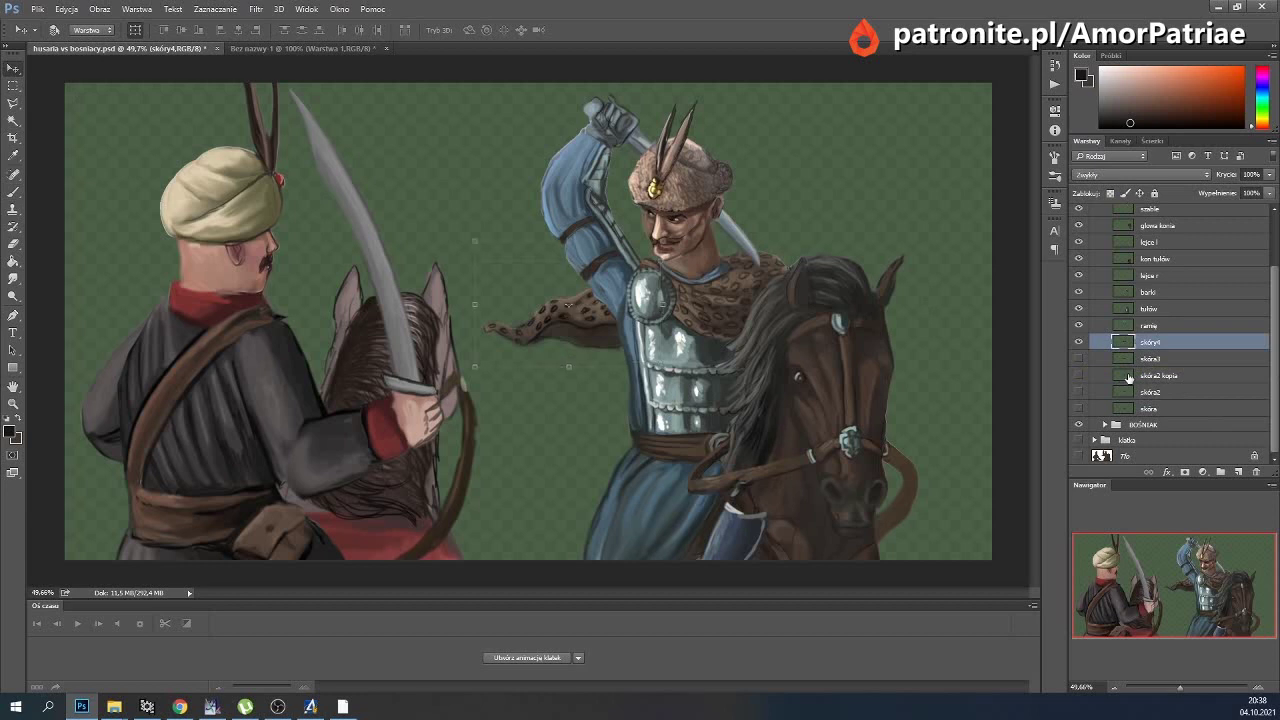
pyautogui.keyDown('shift'); pyautogui.click(1130, 376); pyautogui.keyUp('shift')
pyautogui.keyDown('shift'); pyautogui.click(1145, 358); pyautogui.keyUp('shift')
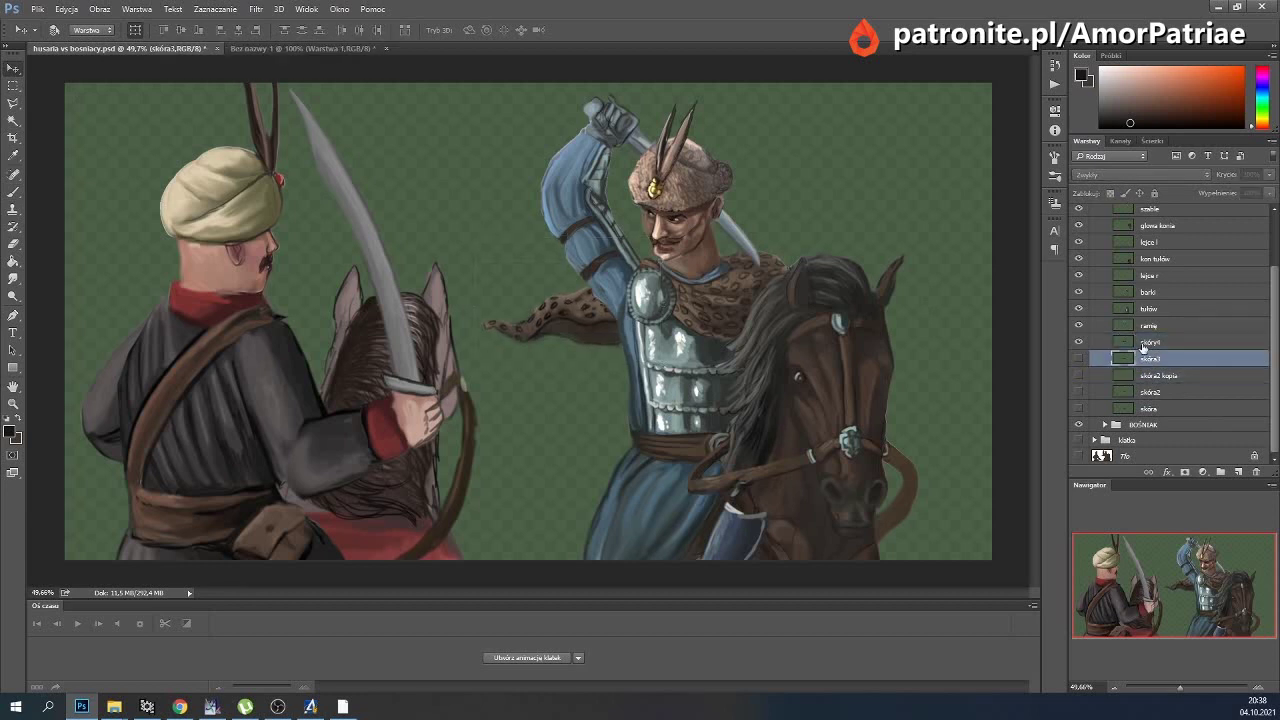
pyautogui.press('Up')
pyautogui.press('Up')
pyautogui.press('Up')
# Hide skóry4 and skóra, leaving the spotted skóra2 pelt shown and selected.
pyautogui.click(1143, 346)
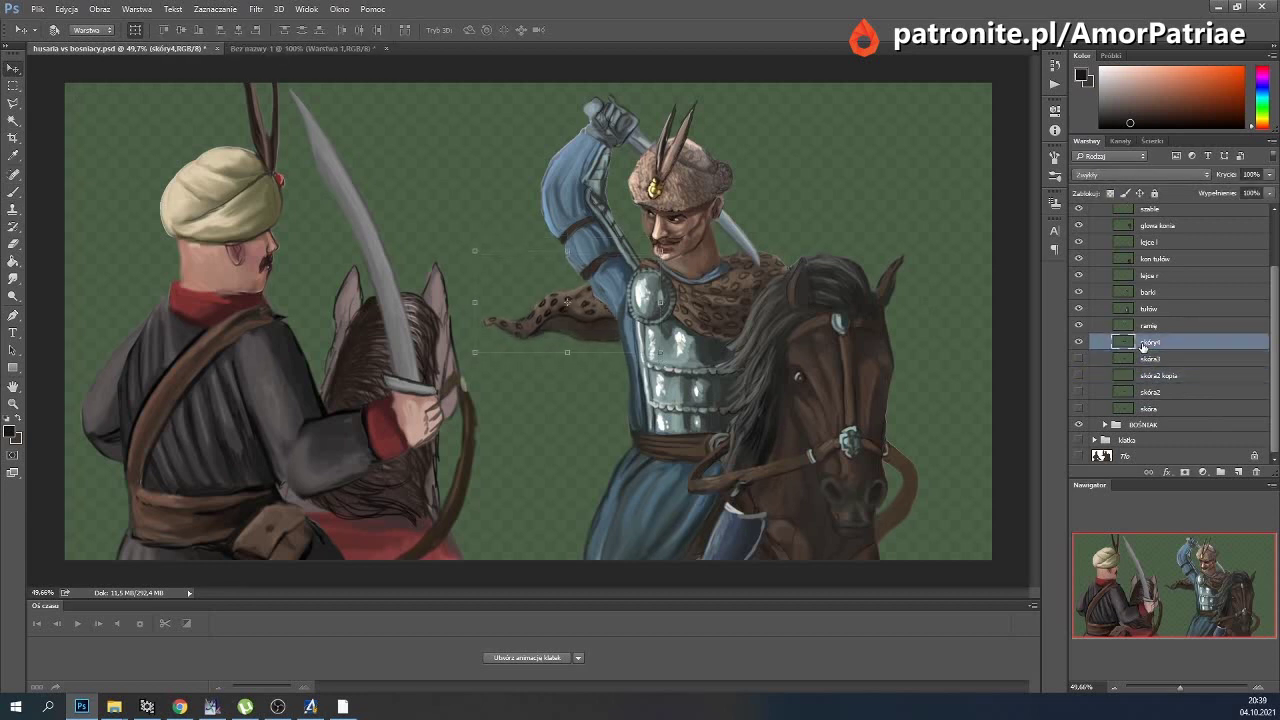
pyautogui.click(1078, 342)
pyautogui.click(1133, 408)
pyautogui.click(1078, 392)
pyautogui.click(1079, 409)
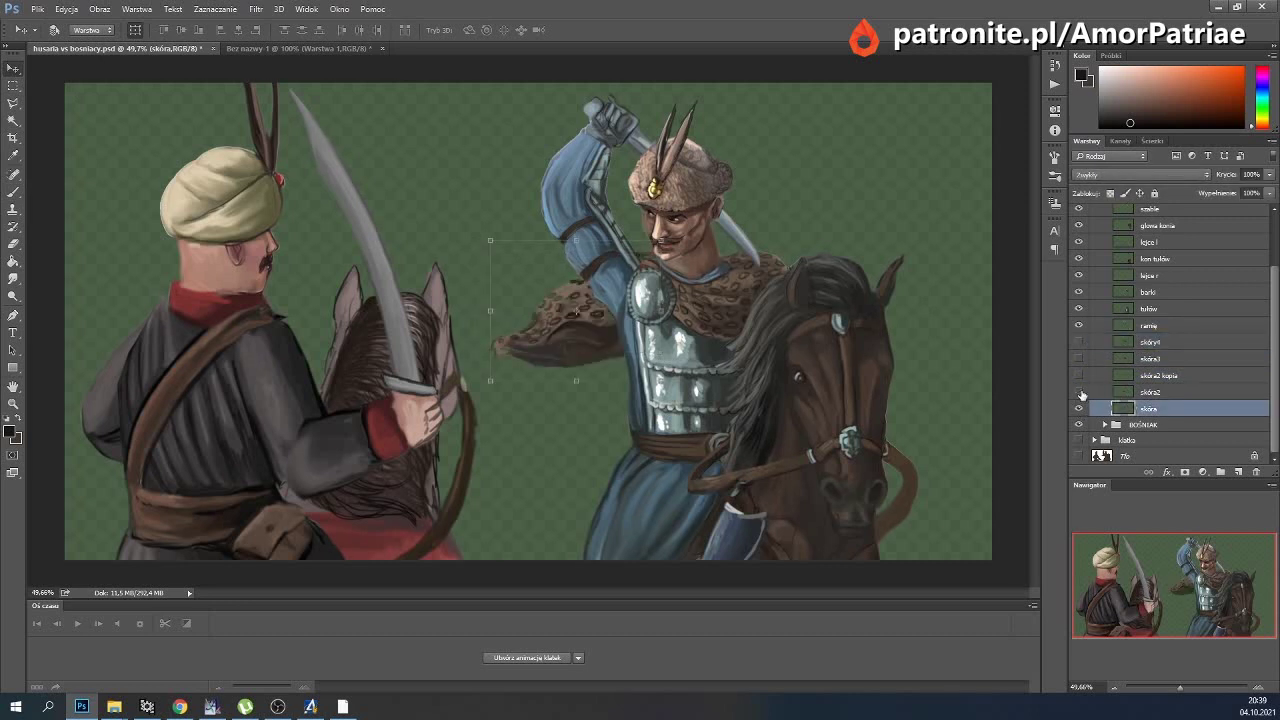
pyautogui.click(1078, 412)
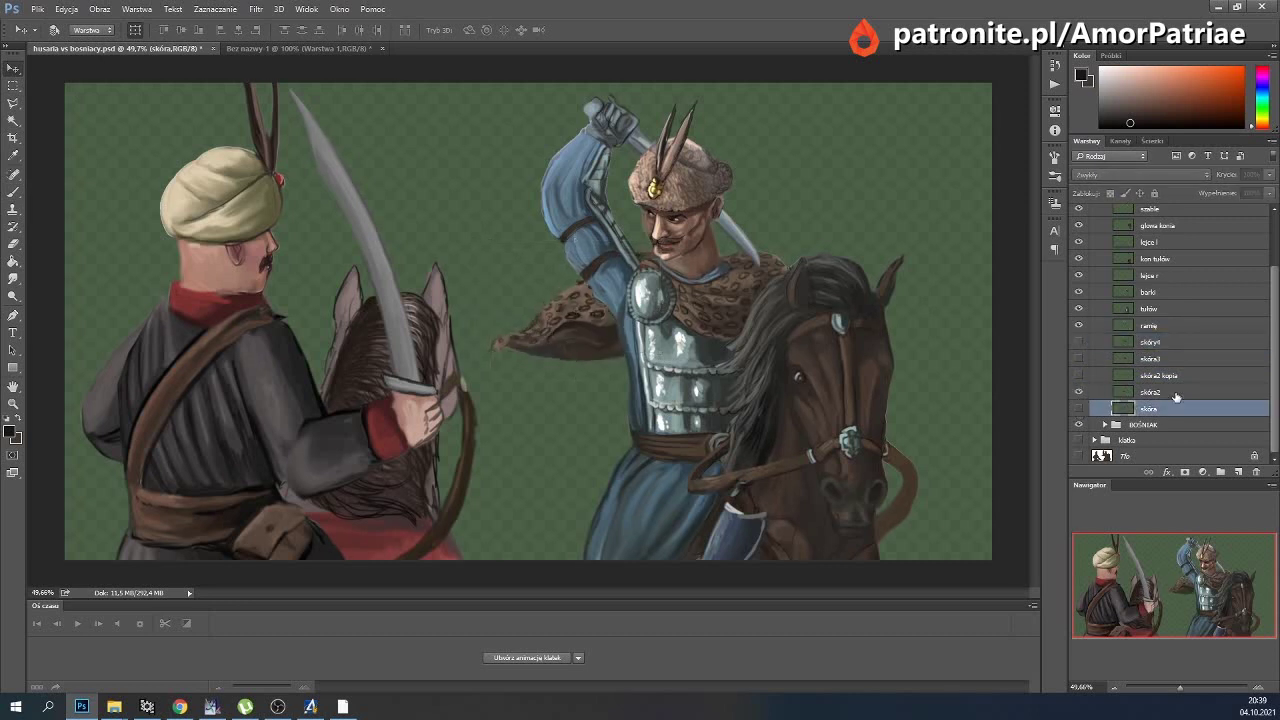
pyautogui.click(1176, 396)
pyautogui.scroll(2, 1162, 423)
pyautogui.scroll(1, 1162, 423)
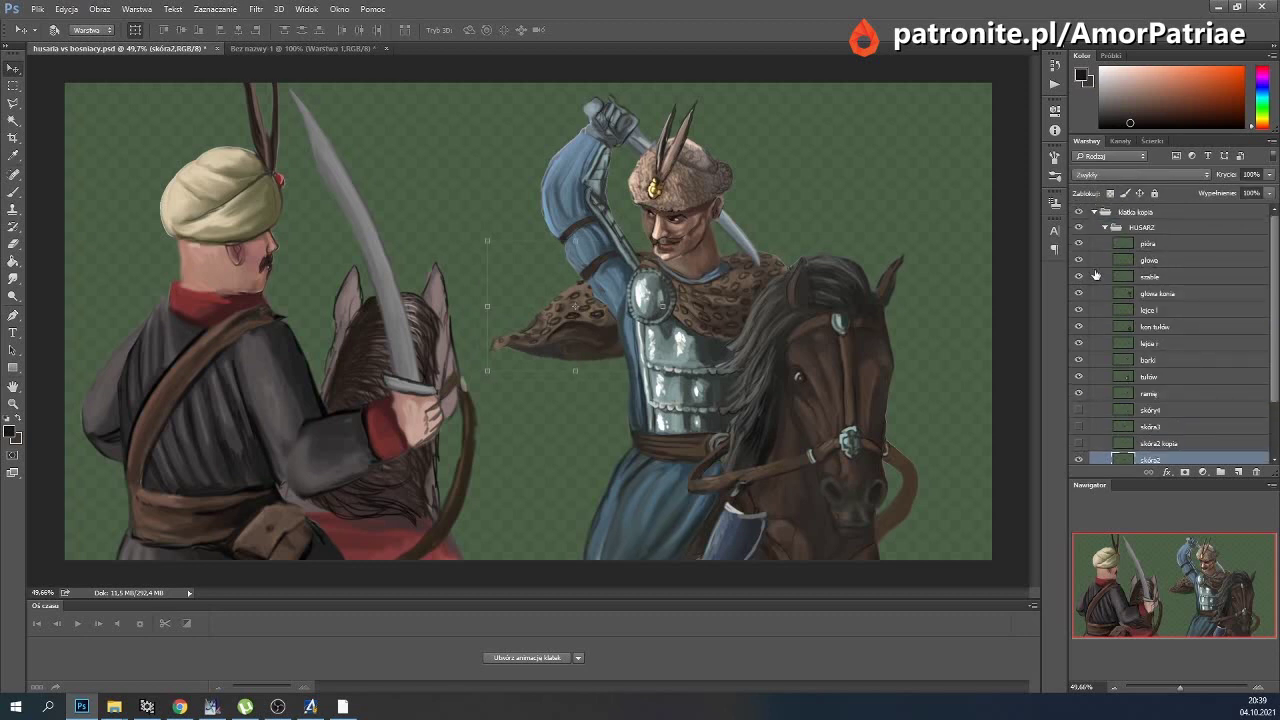
pyautogui.click(1096, 213)
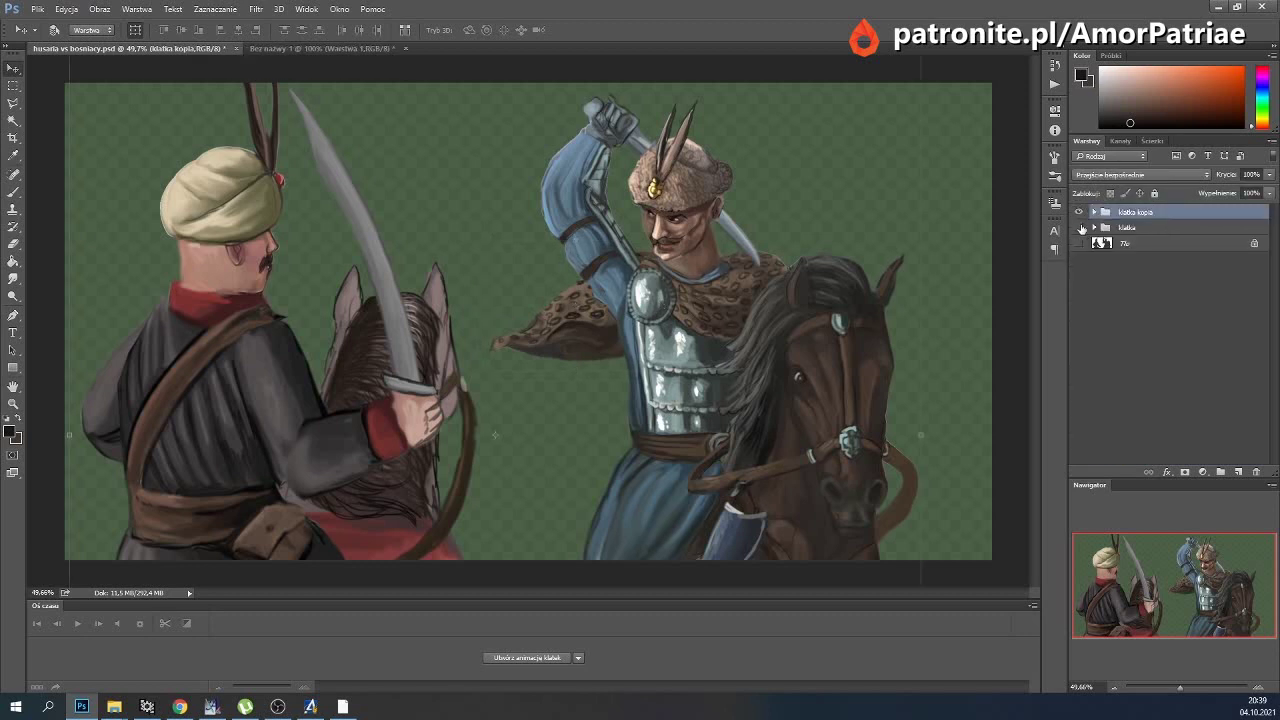
pyautogui.click(1078, 212)
pyautogui.click(1078, 213)
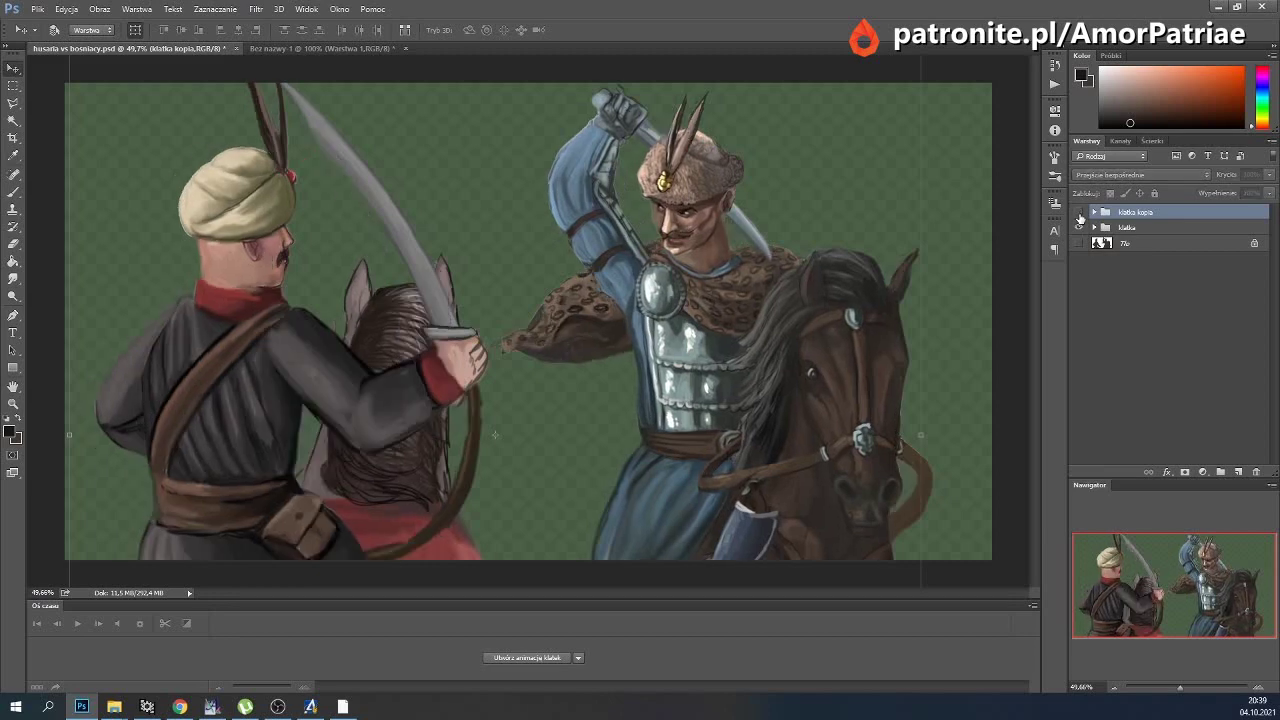
pyautogui.click(1078, 213)
pyautogui.click(1078, 213)
pyautogui.click(1078, 213)
pyautogui.click(1078, 213)
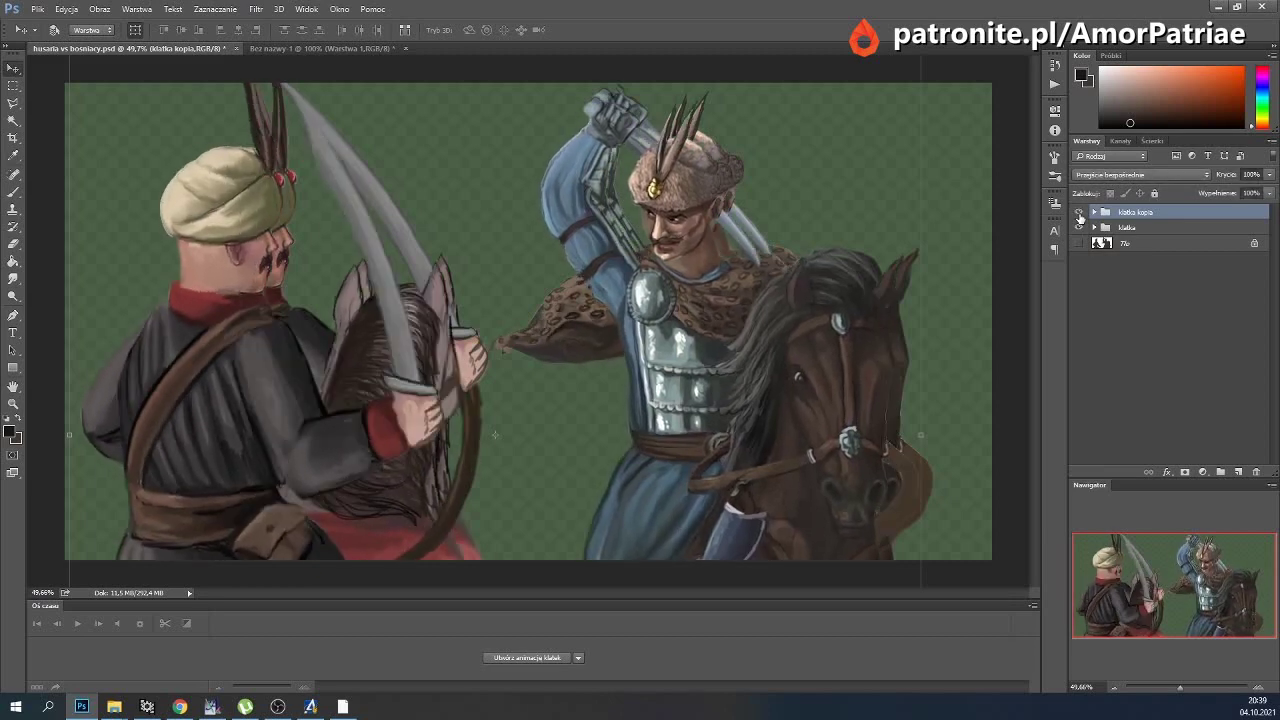
pyautogui.click(1078, 213)
pyautogui.click(1080, 228)
pyautogui.click(1094, 212)
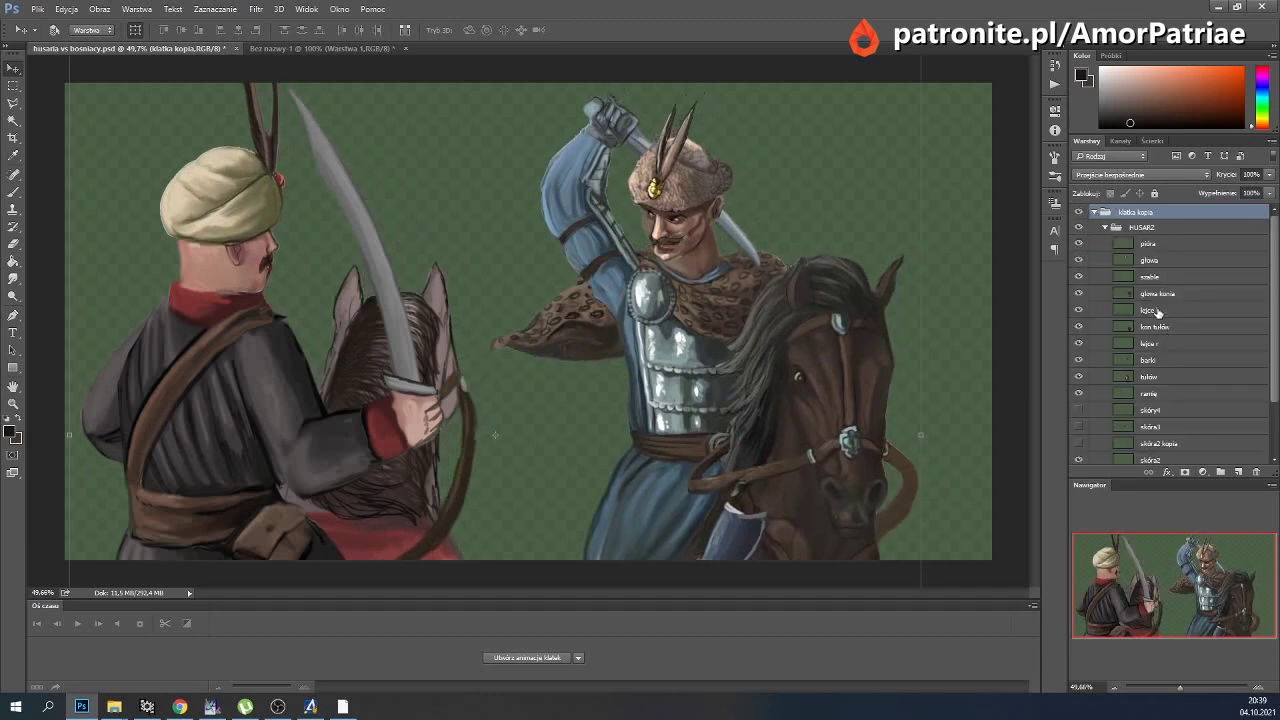
pyautogui.click(1172, 296)
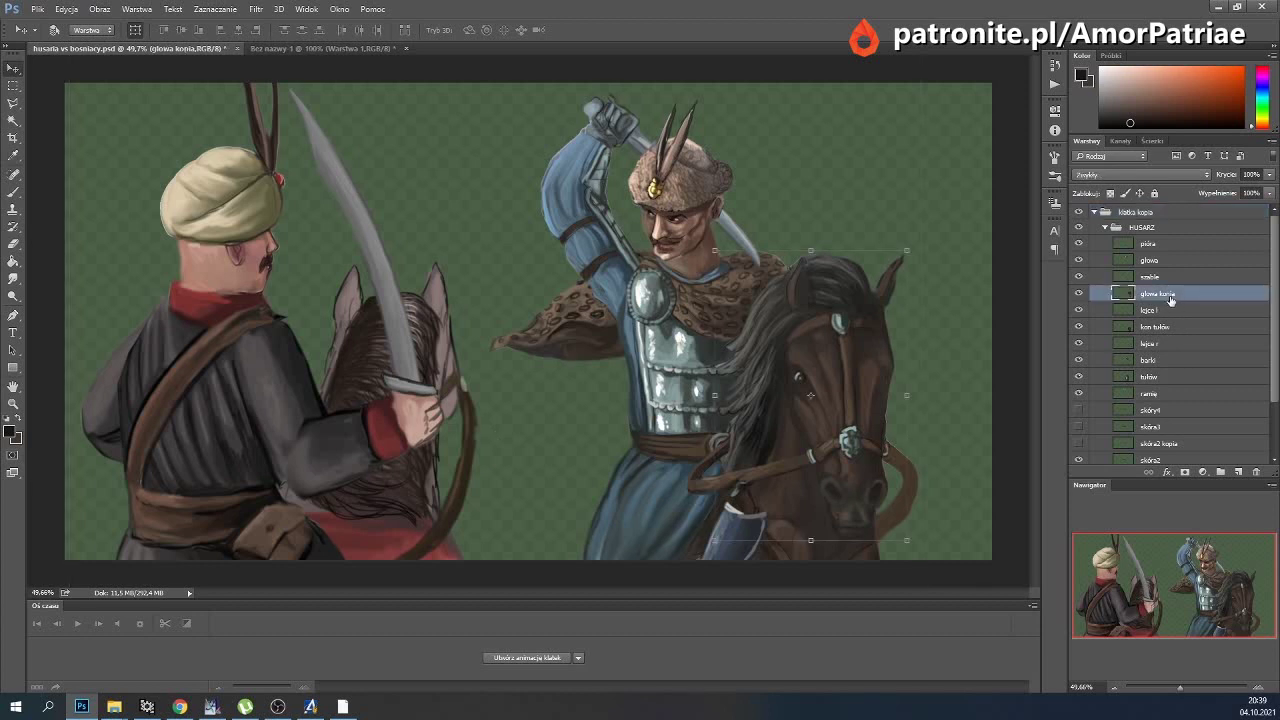
# Nudge the horse's head down slightly, then select the kon tułów horse-body layer.
pyautogui.press('Down')
pyautogui.press('Down')
pyautogui.press('Down')
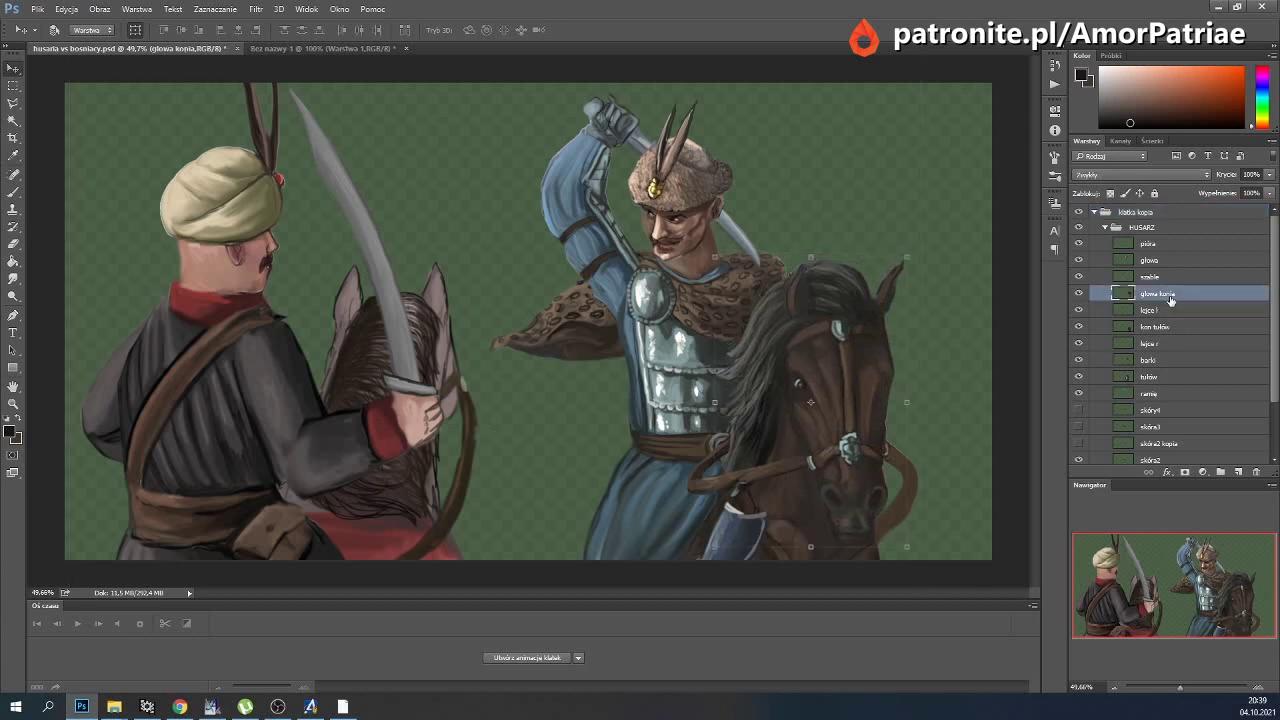
pyautogui.click(1155, 327)
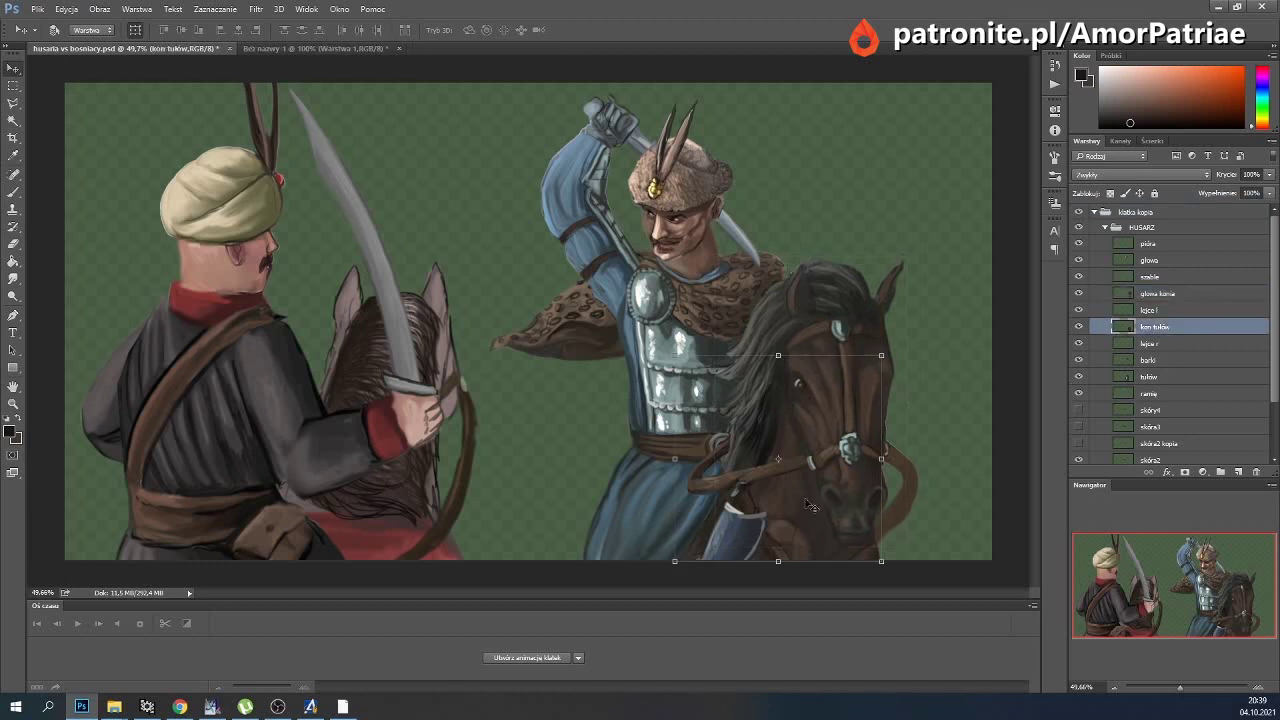
pyautogui.hotkey('ctrl', 't')
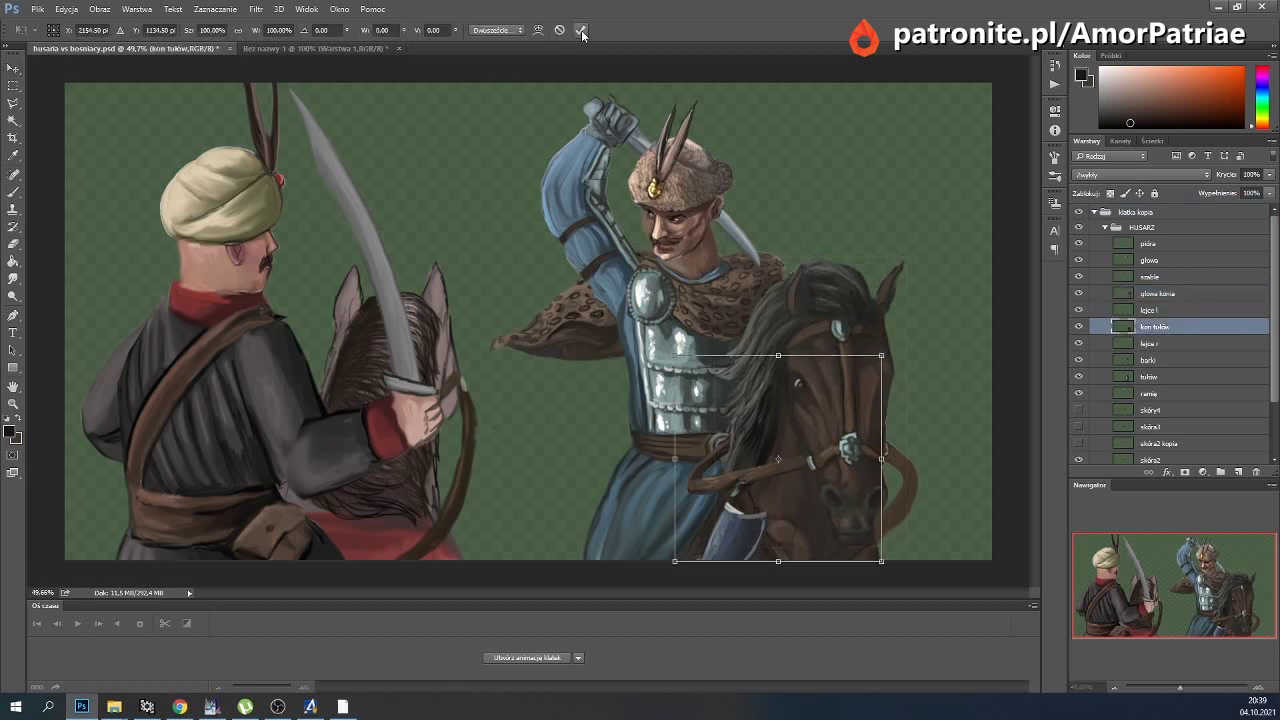
pyautogui.click(581, 31)
# Duplicate the kon tułów layer, hide the original and rename the copy kon tułów2.
pyautogui.click(140, 9)
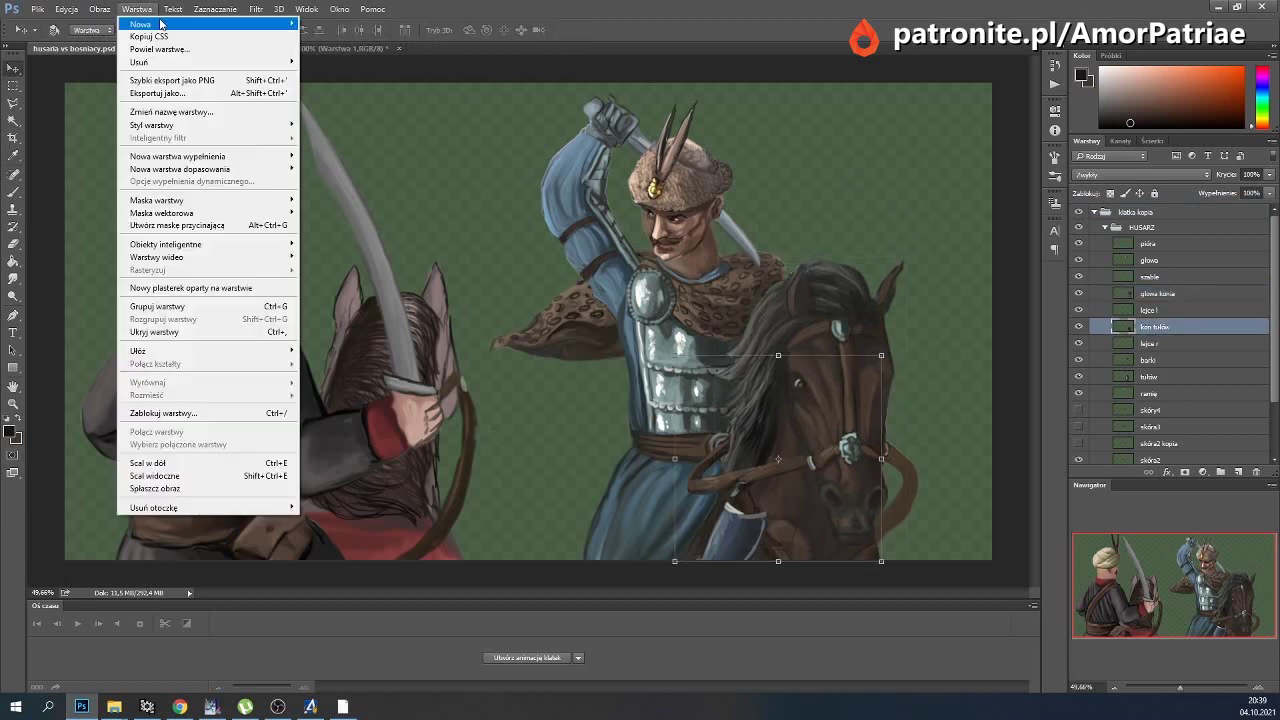
pyautogui.click(176, 50)
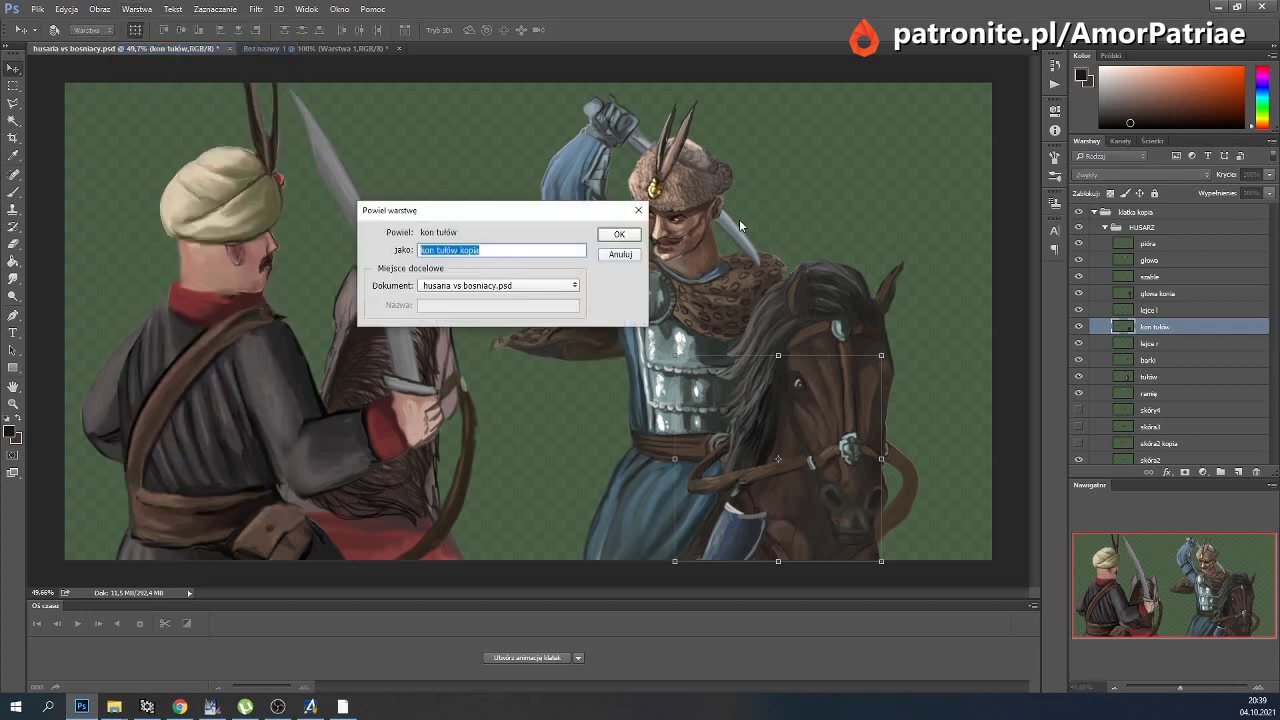
pyautogui.click(626, 238)
pyautogui.click(1078, 343)
pyautogui.doubleClick(1166, 327)
pyautogui.write('kon t')
pyautogui.press('Return')
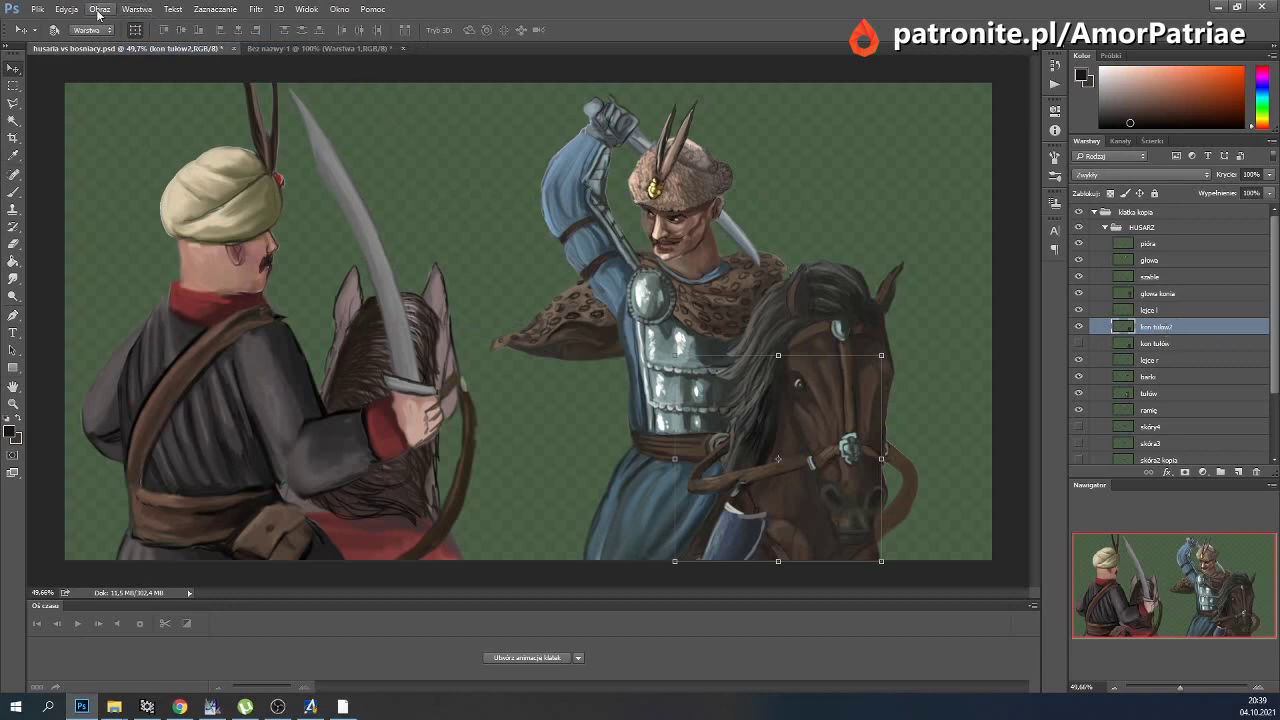
# Warp the kon tułów2 copy to bend the horse's neck and head.
pyautogui.click(66, 9)
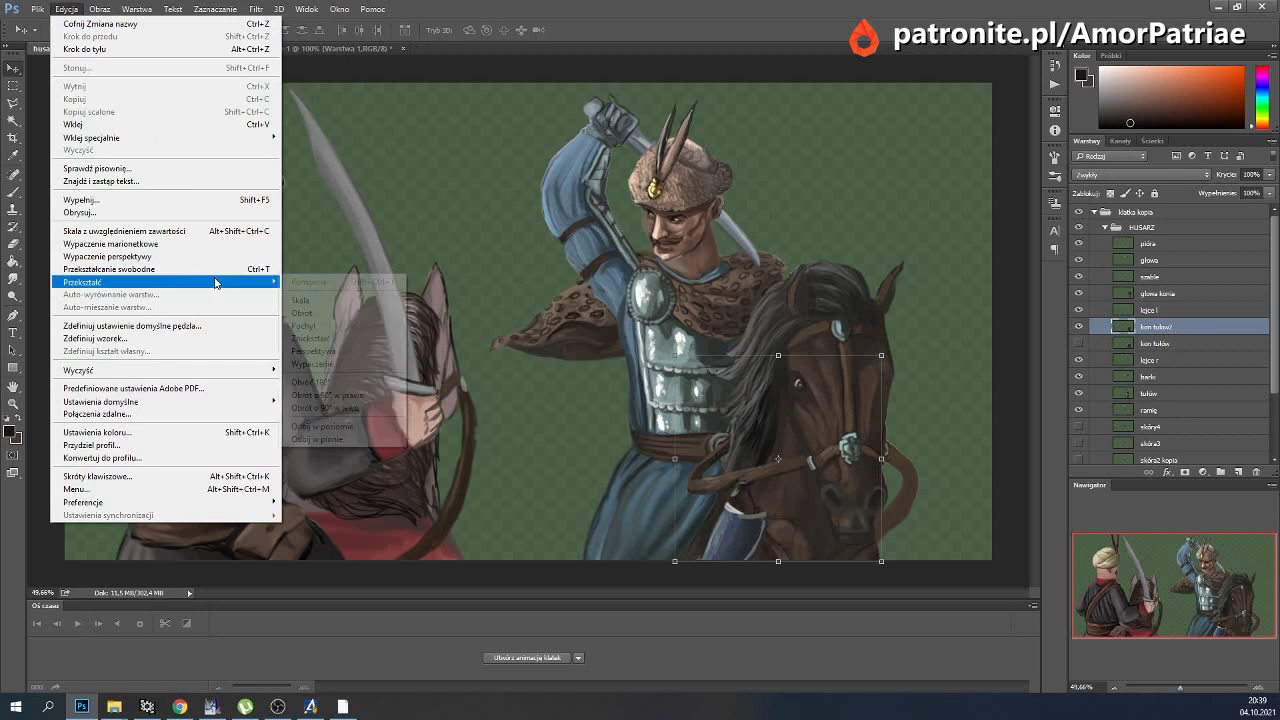
pyautogui.click(325, 364)
pyautogui.moveTo(851, 412)
pyautogui.mouseDown()
pyautogui.moveTo(867, 386)
pyautogui.moveTo(856, 486)
pyautogui.mouseUp()
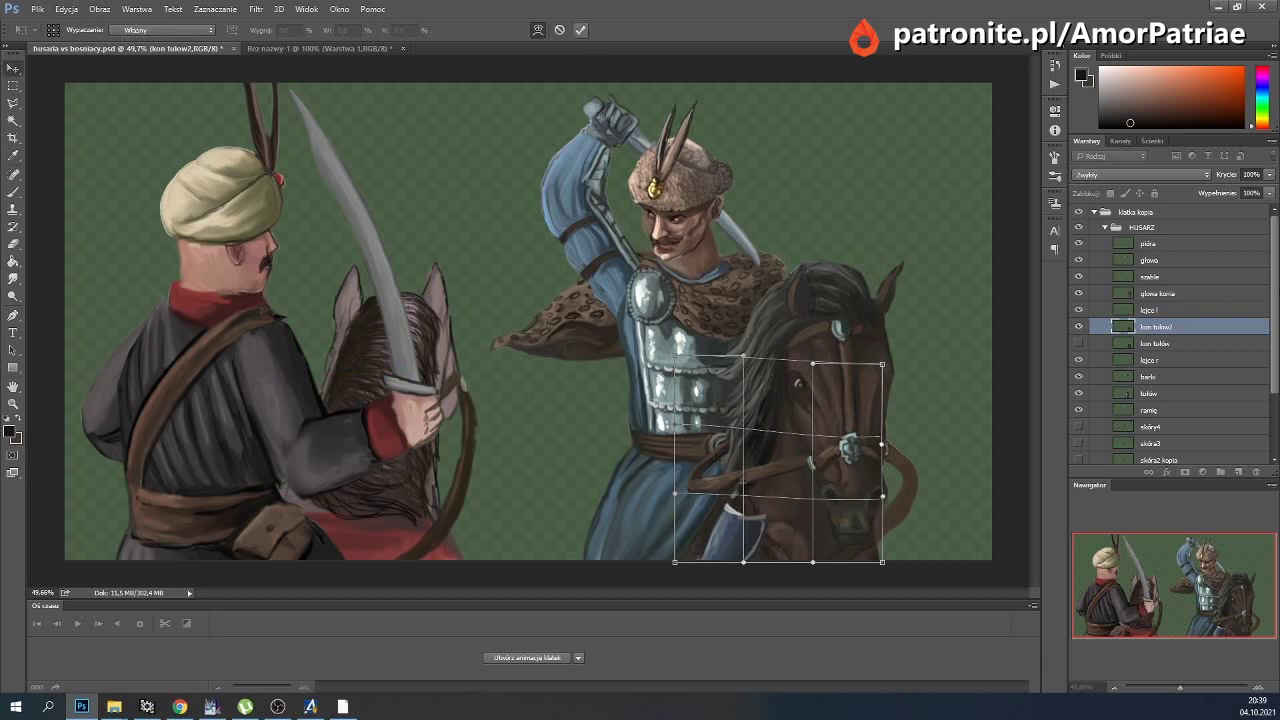
pyautogui.click(580, 29)
# Flip between the copied and original duel frames to compare, then reselect kon tułów2.
pyautogui.click(1102, 228)
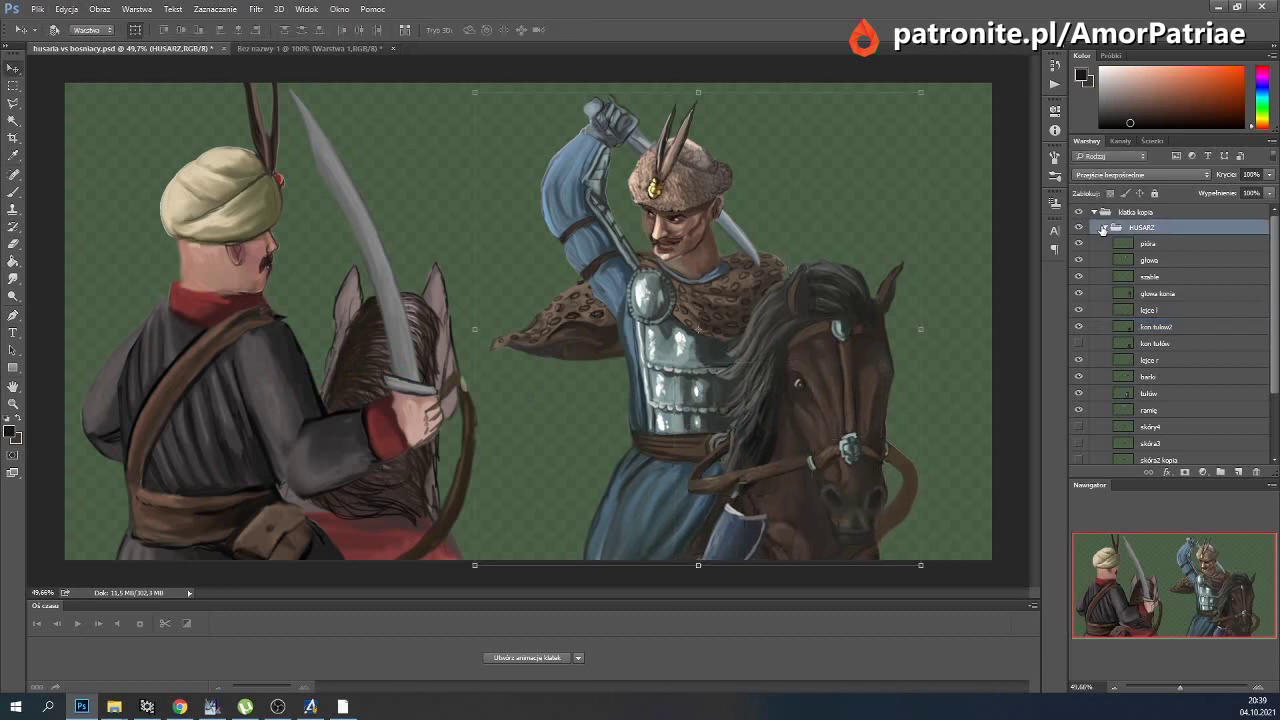
pyautogui.click(1104, 229)
pyautogui.click(1078, 212)
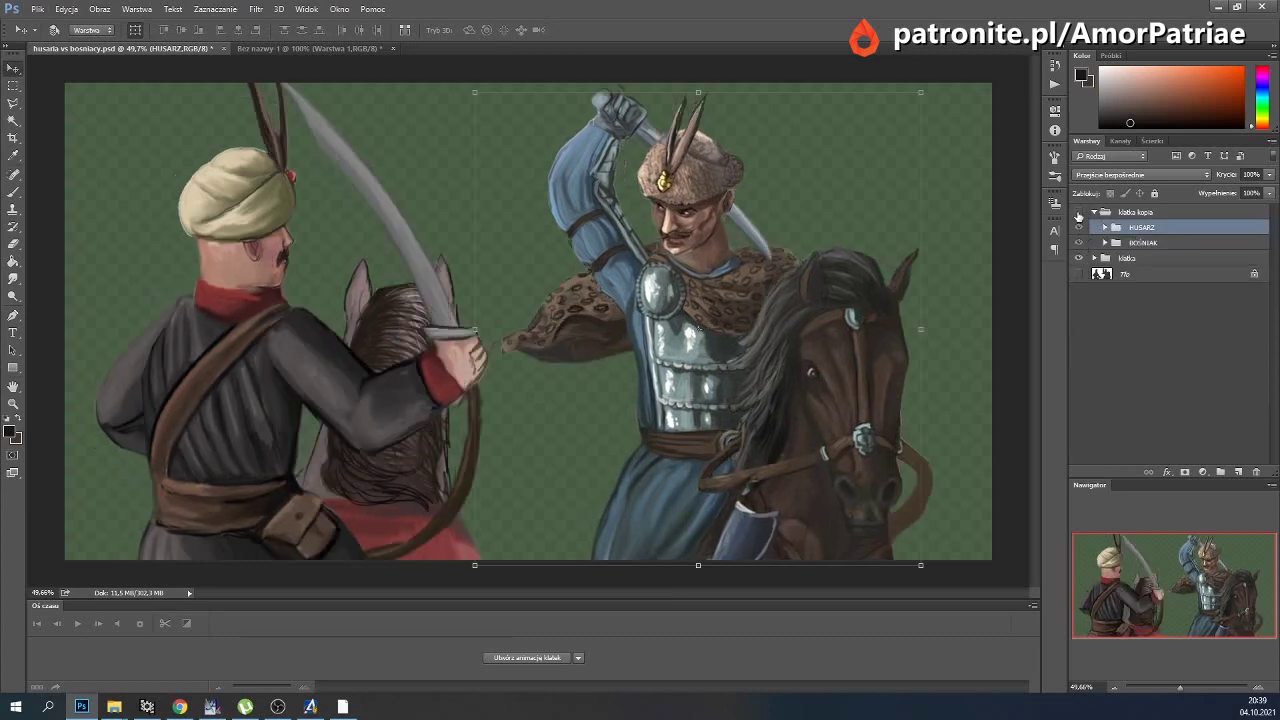
pyautogui.click(1078, 212)
pyautogui.click(1078, 212)
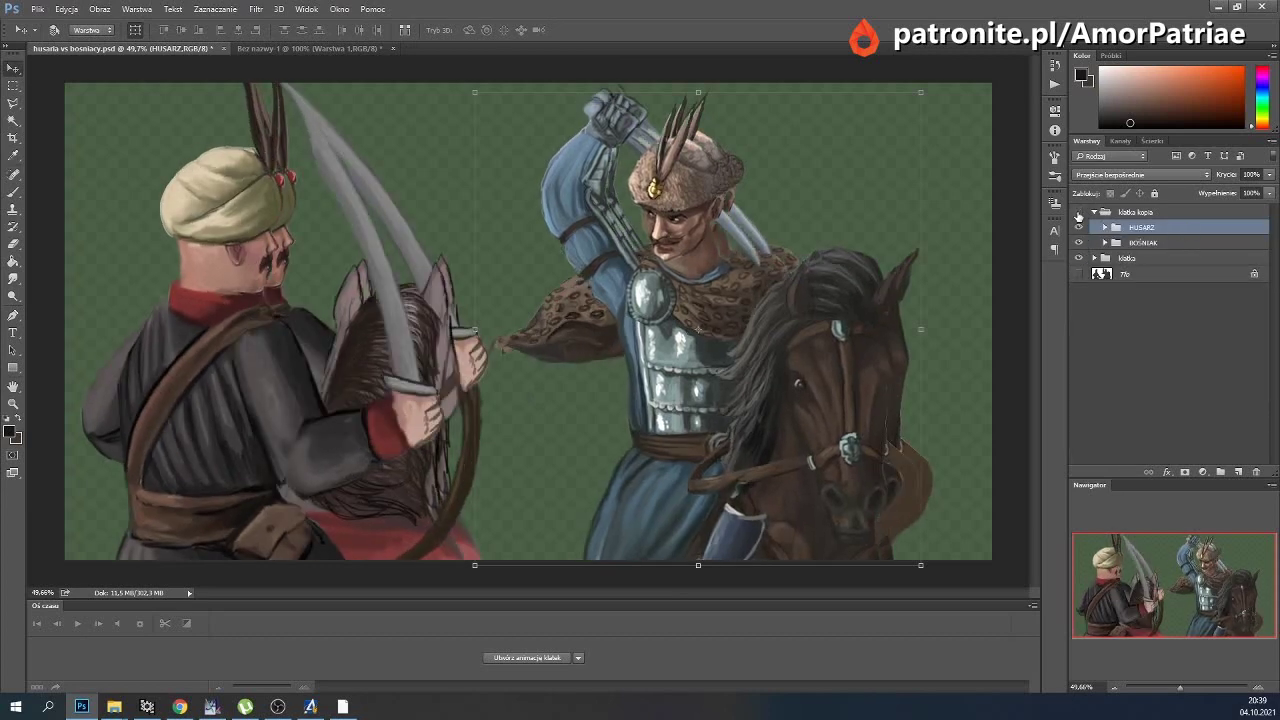
pyautogui.click(1078, 212)
pyautogui.click(1078, 212)
pyautogui.click(1078, 212)
pyautogui.click(1078, 212)
pyautogui.click(1078, 260)
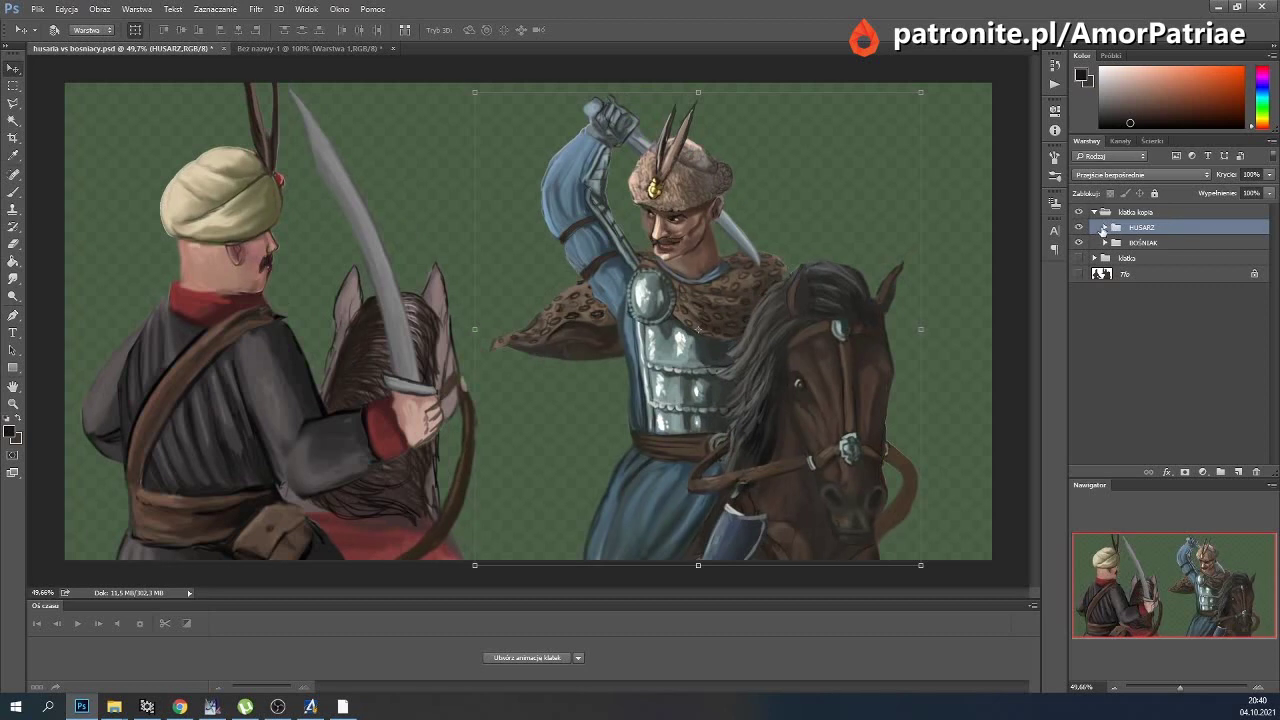
pyautogui.click(1103, 228)
pyautogui.click(1154, 328)
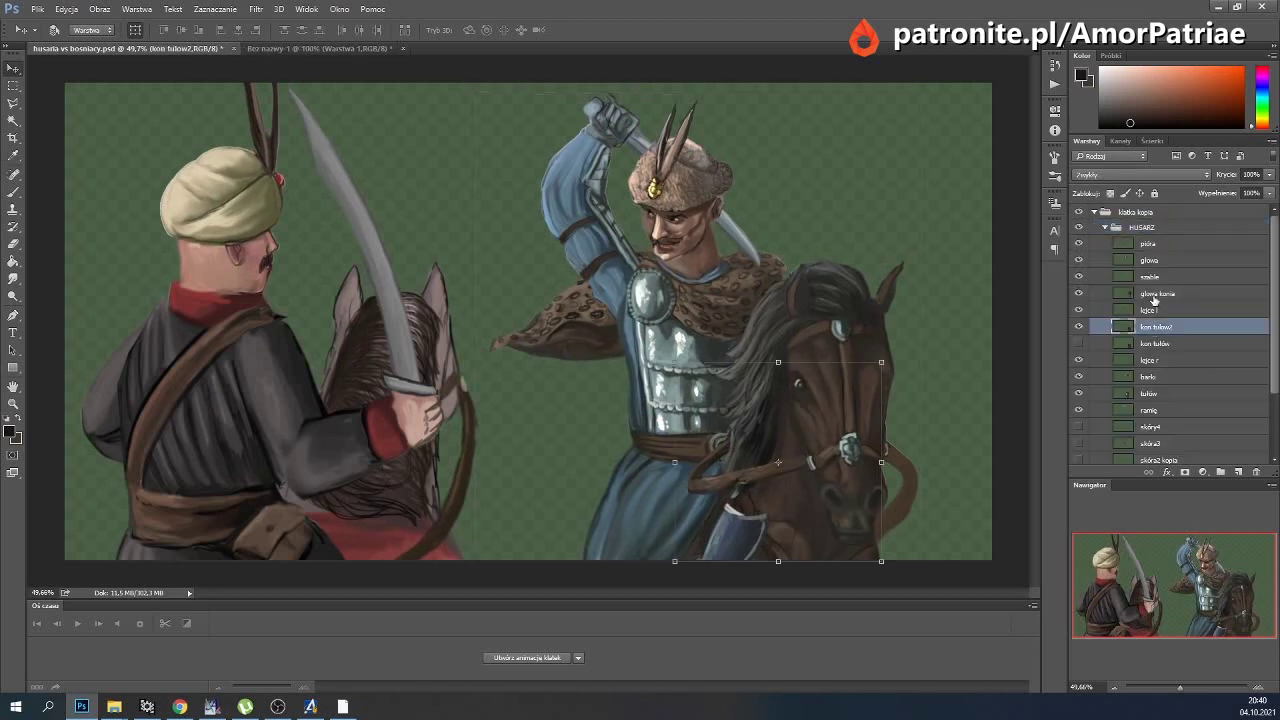
# Duplicate the glowa konia horse-head layer and rename the copy glowa konia2.
pyautogui.click(1155, 294)
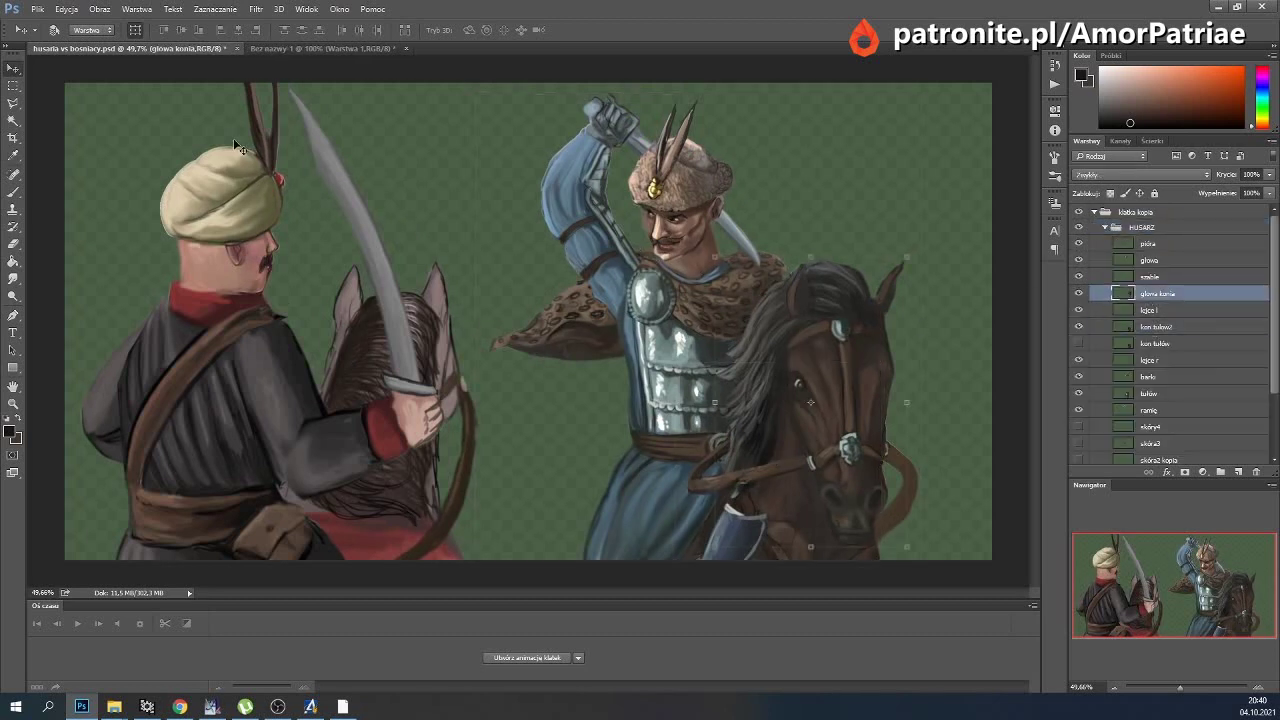
pyautogui.click(137, 9)
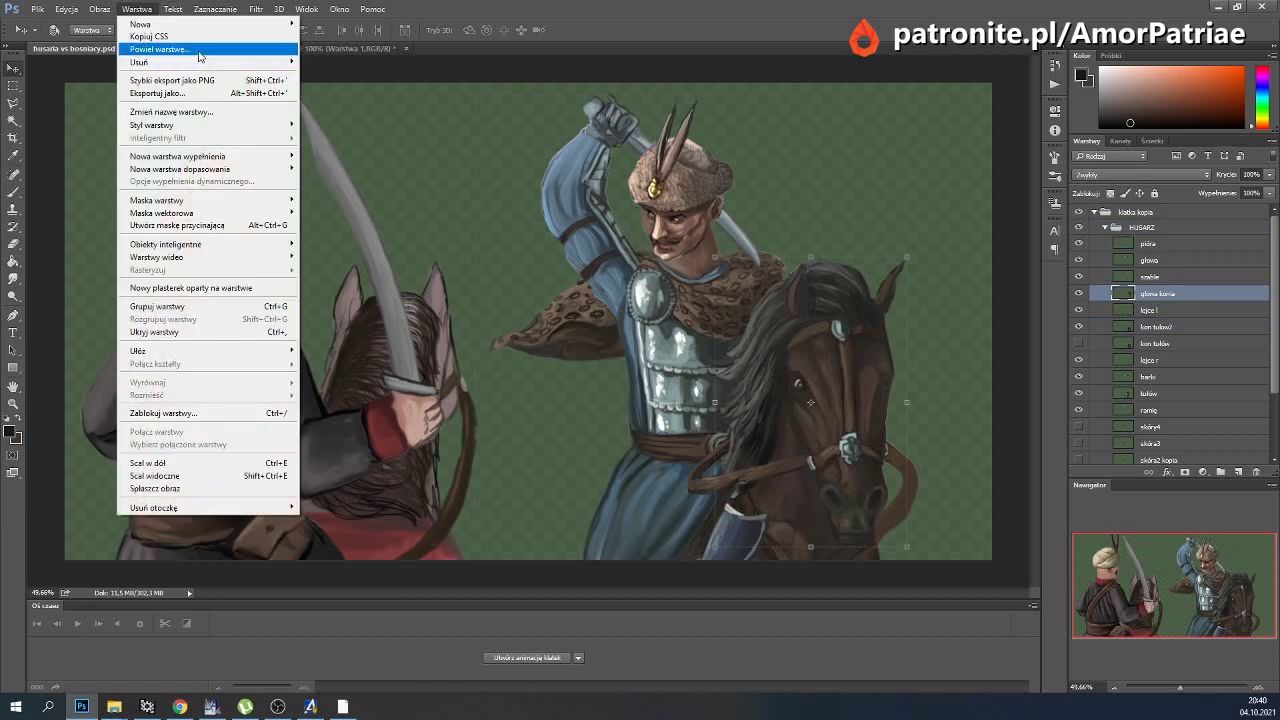
pyautogui.click(198, 50)
pyautogui.click(622, 234)
pyautogui.doubleClick(1160, 293)
pyautogui.write('glowa')
pyautogui.press('BackSpace')
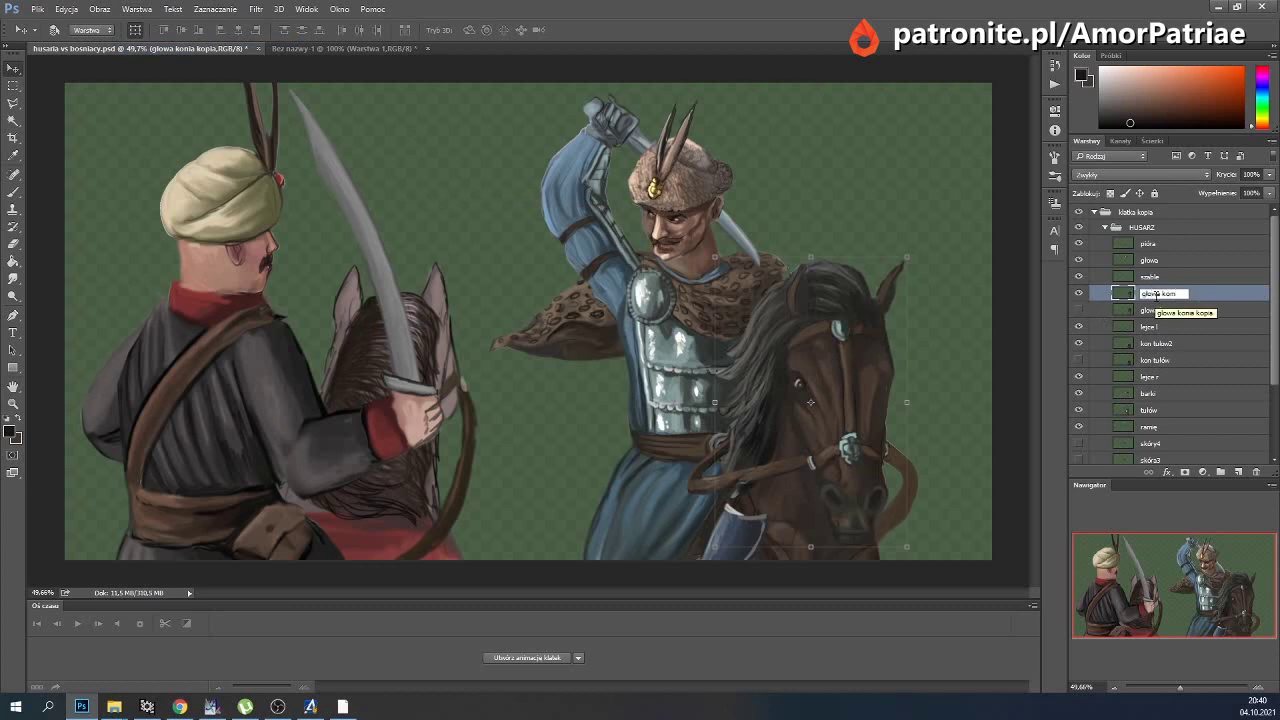
pyautogui.write('ia')
pyautogui.press('Return')
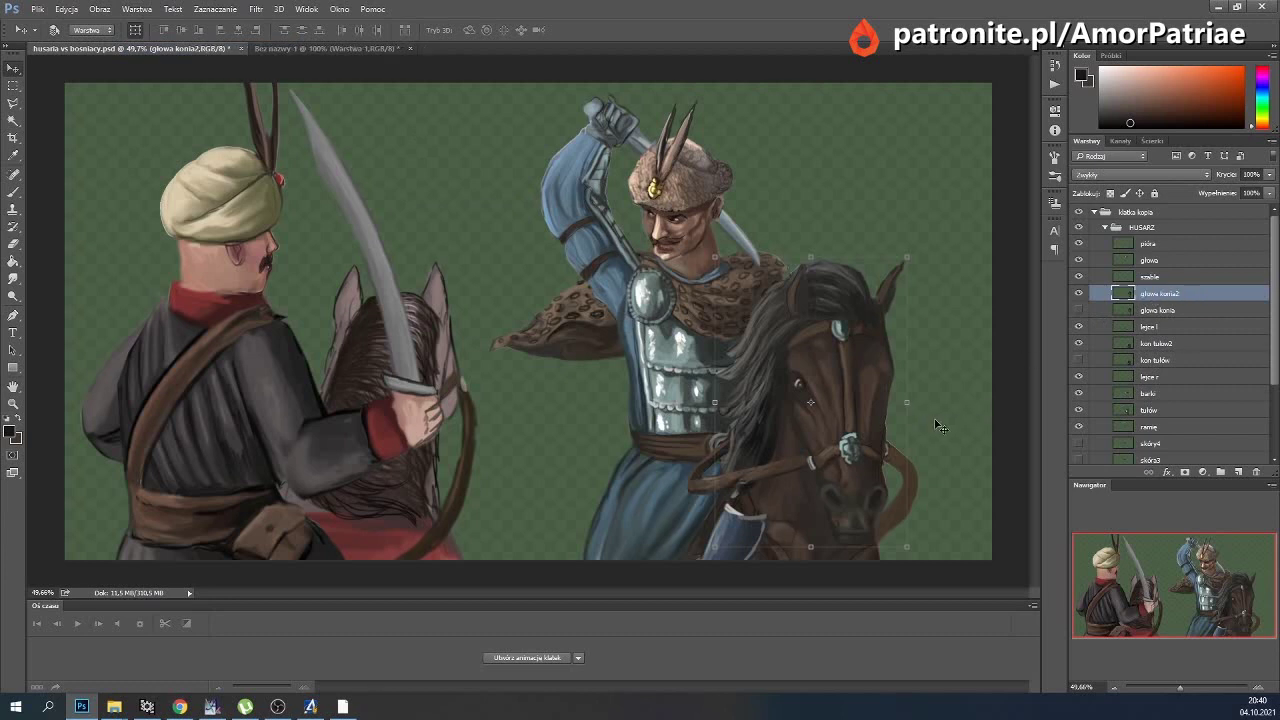
pyautogui.click(13, 103)
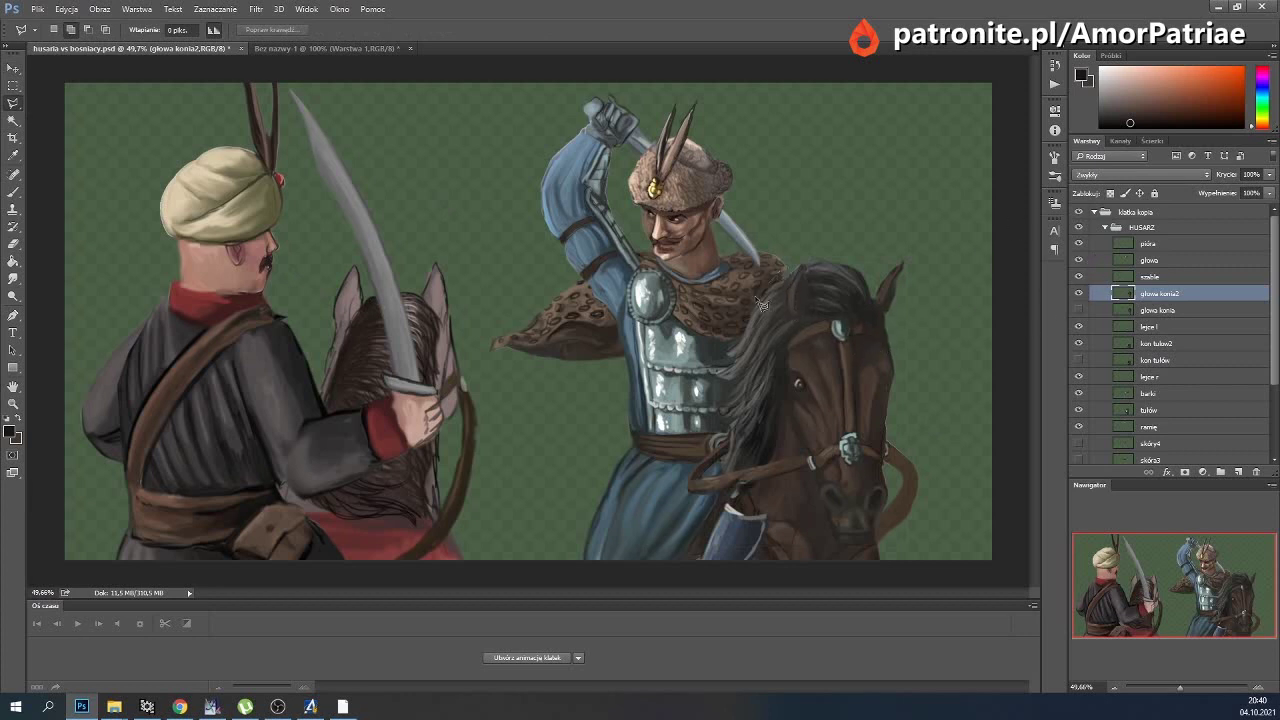
# Outline the horse's mane on glowa konia2 with a polygonal lasso selection.
pyautogui.click(780, 274)
pyautogui.click(714, 319)
pyautogui.click(704, 362)
pyautogui.click(711, 429)
pyautogui.click(741, 450)
pyautogui.click(780, 384)
pyautogui.click(808, 322)
pyautogui.click(787, 291)
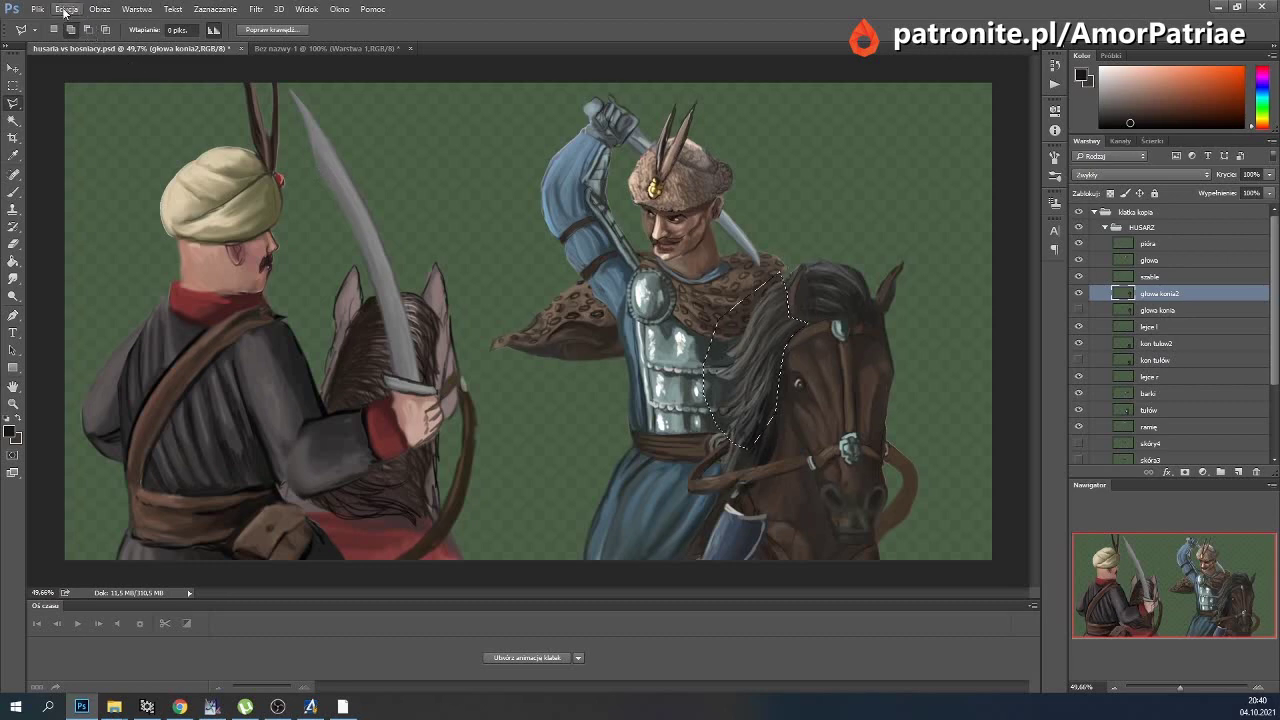
# Warp the selected mane into a new flowing shape, apply it and deselect.
pyautogui.click(65, 10)
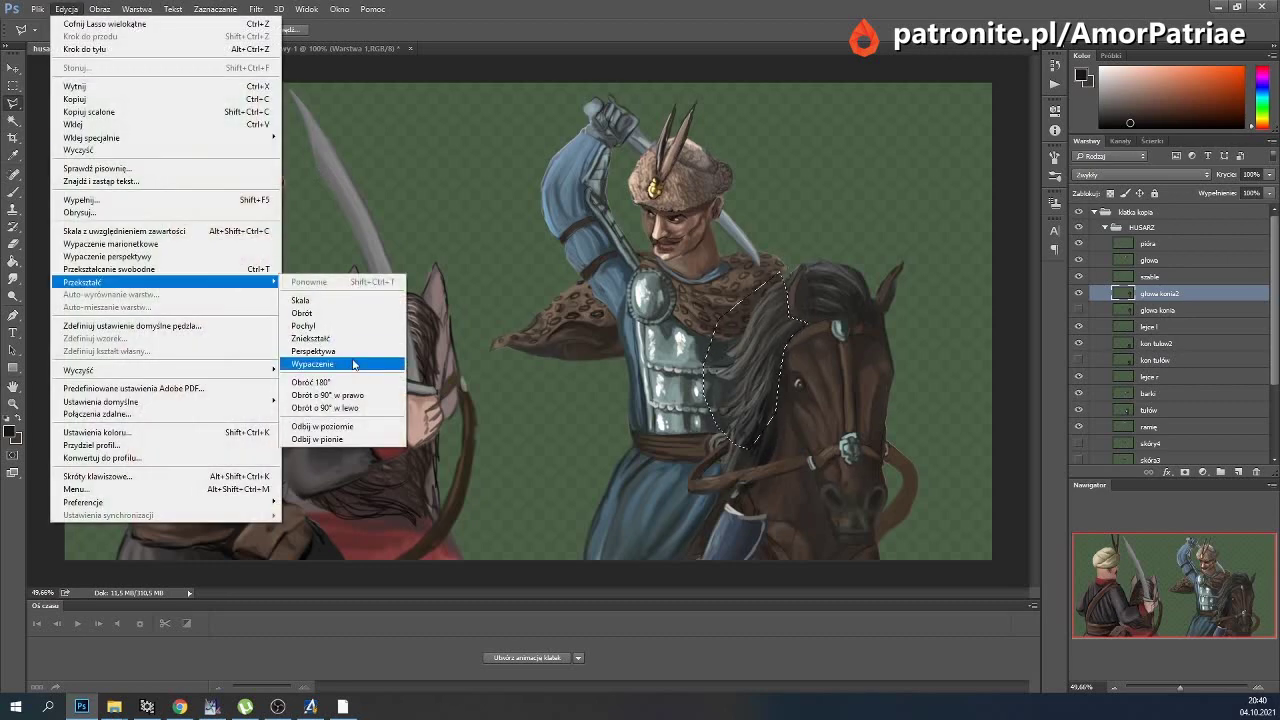
pyautogui.click(352, 360)
pyautogui.moveTo(711, 371); pyautogui.dragTo(718, 381)
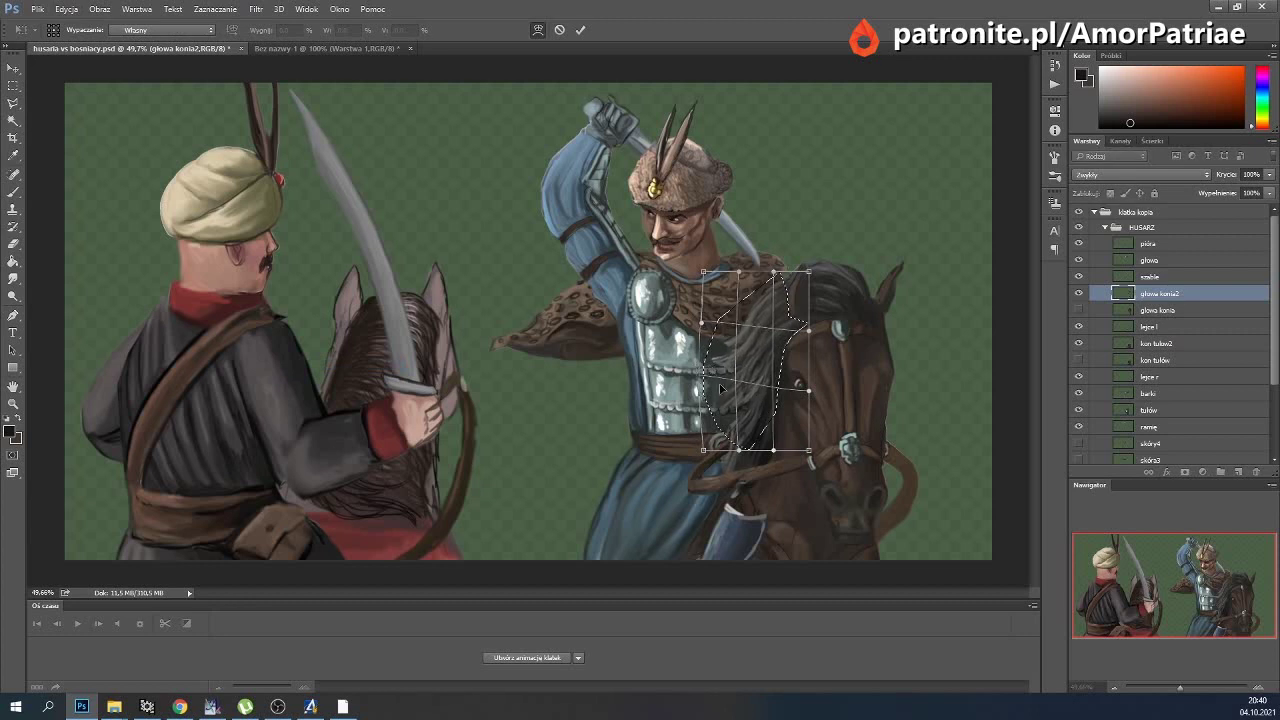
pyautogui.moveTo(718, 381); pyautogui.dragTo(735, 365)
pyautogui.click(580, 30)
pyautogui.click(215, 9)
pyautogui.click(222, 31)
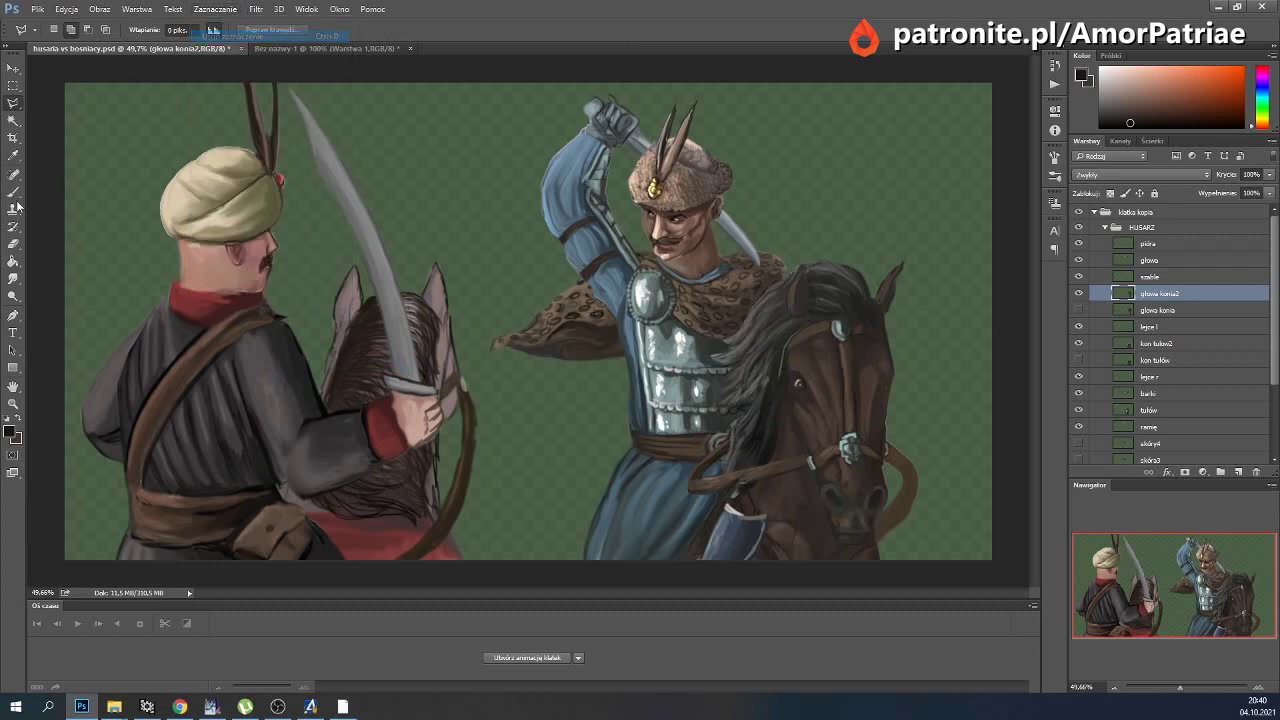
pyautogui.click(13, 278)
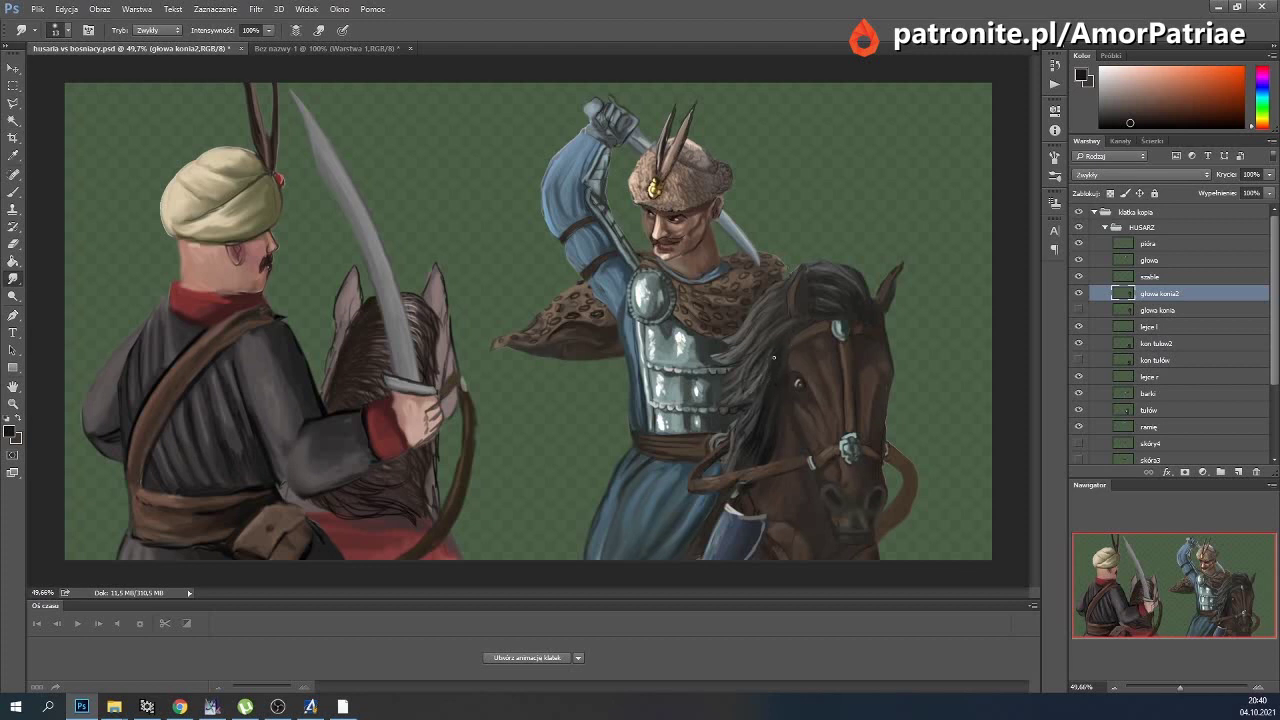
# Toggle the new horse head to compare frames, then select the lejce l rein layer.
pyautogui.click(1079, 295)
pyautogui.click(1079, 295)
pyautogui.click(1079, 295)
pyautogui.click(13, 68)
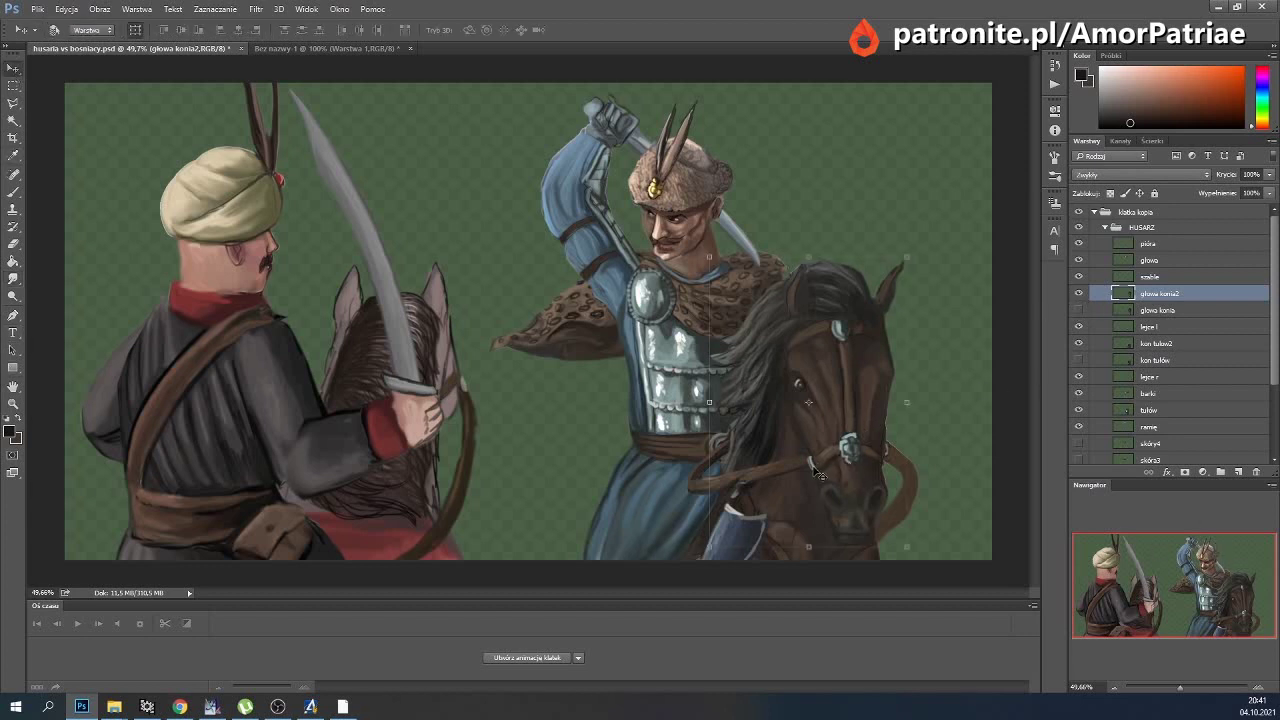
pyautogui.scroll(-1, 1158, 426)
pyautogui.scroll(-1, 1195, 424)
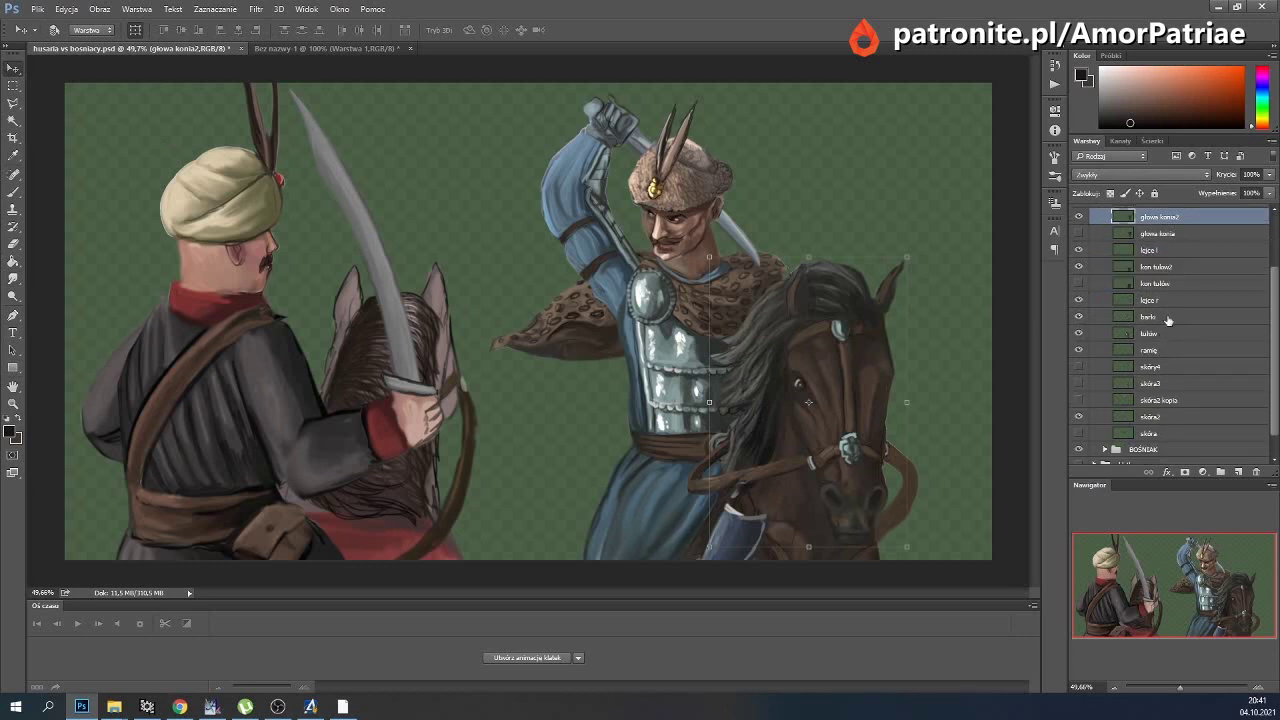
pyautogui.click(1153, 252)
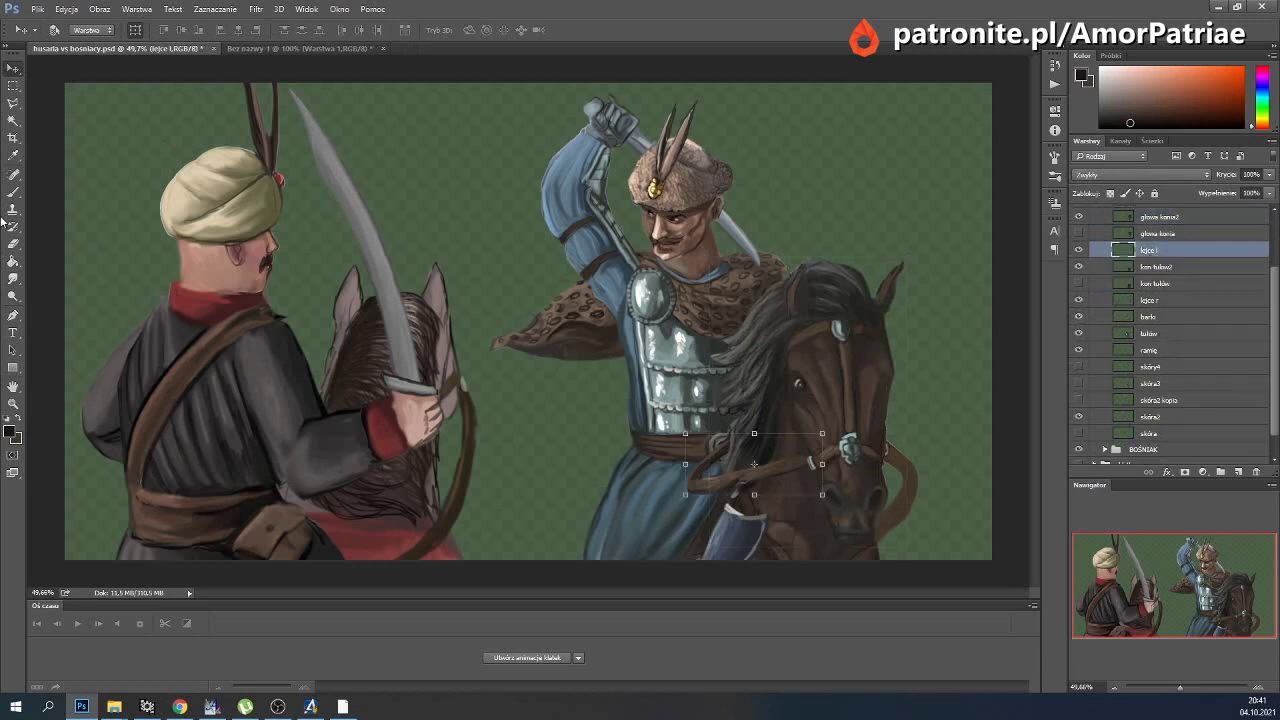
# Puppet-warp the left rein lejce l, bending both ends downward.
pyautogui.click(17, 281)
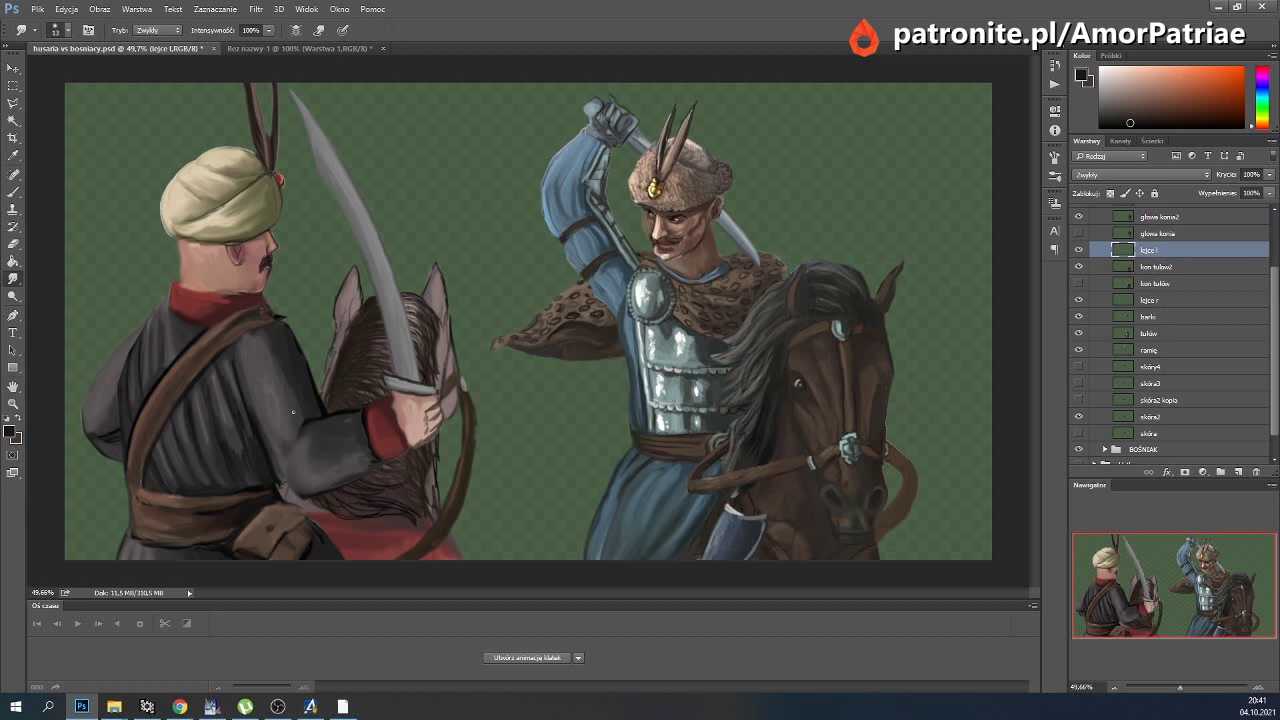
pyautogui.click(13, 86)
pyautogui.click(16, 70)
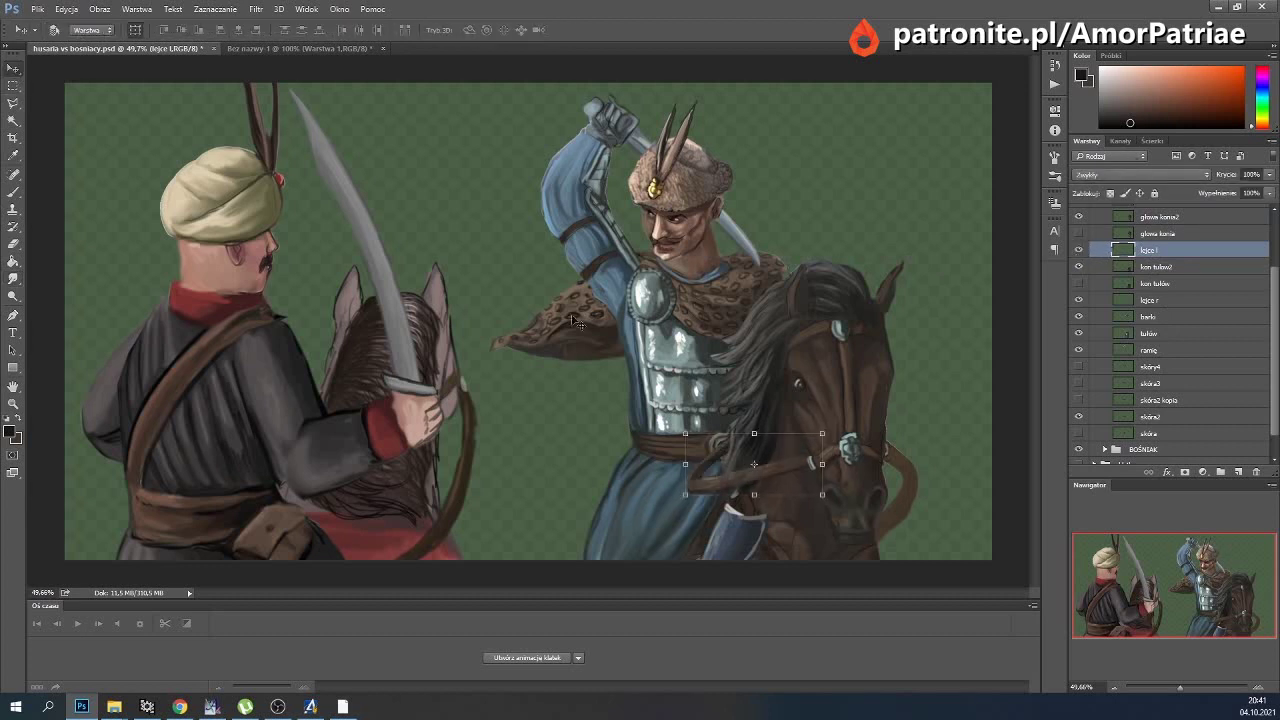
pyautogui.click(66, 9)
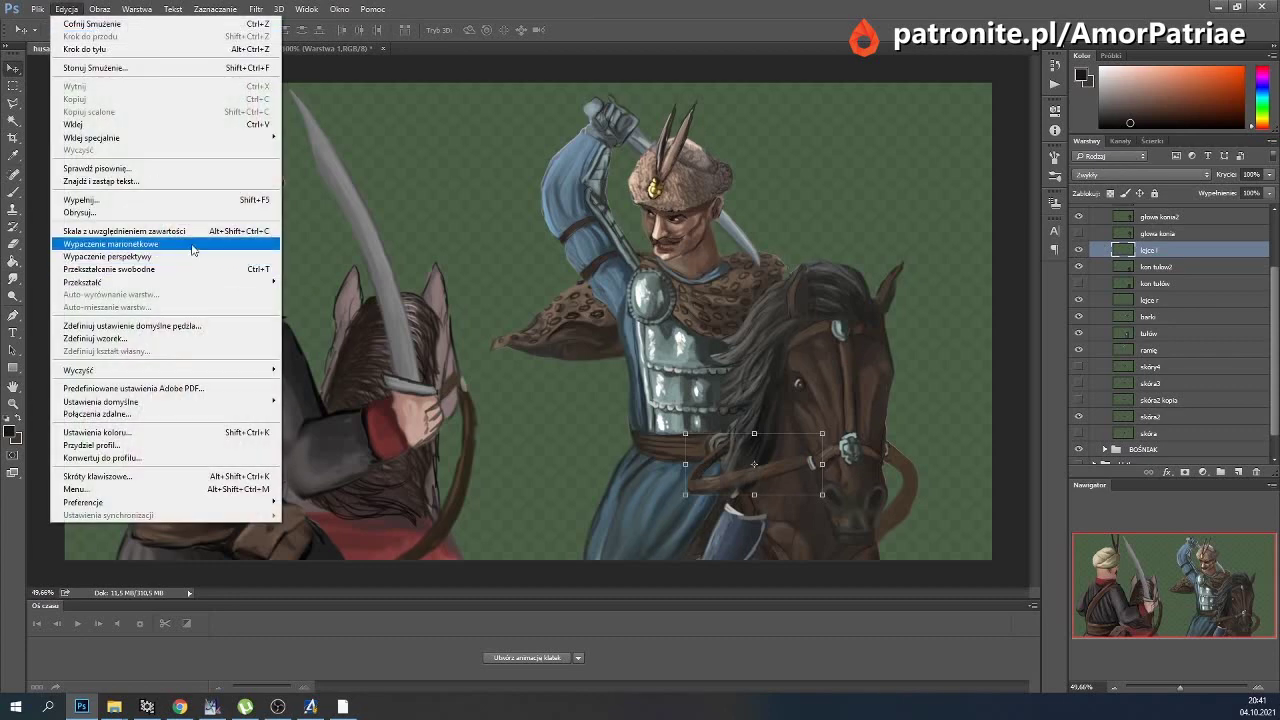
pyautogui.click(193, 249)
pyautogui.click(816, 453)
pyautogui.moveTo(816, 453); pyautogui.dragTo(818, 466)
pyautogui.moveTo(706, 479); pyautogui.dragTo(704, 490)
pyautogui.click(770, 455)
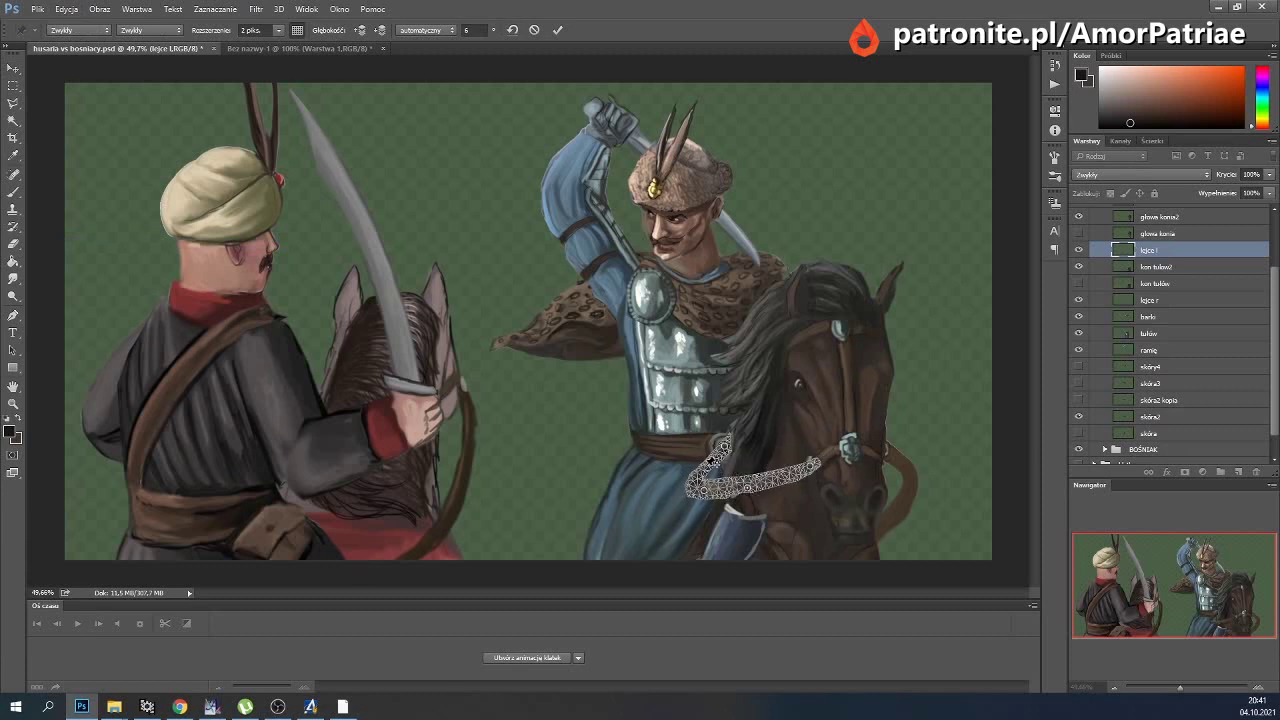
pyautogui.moveTo(710, 461); pyautogui.dragTo(712, 472)
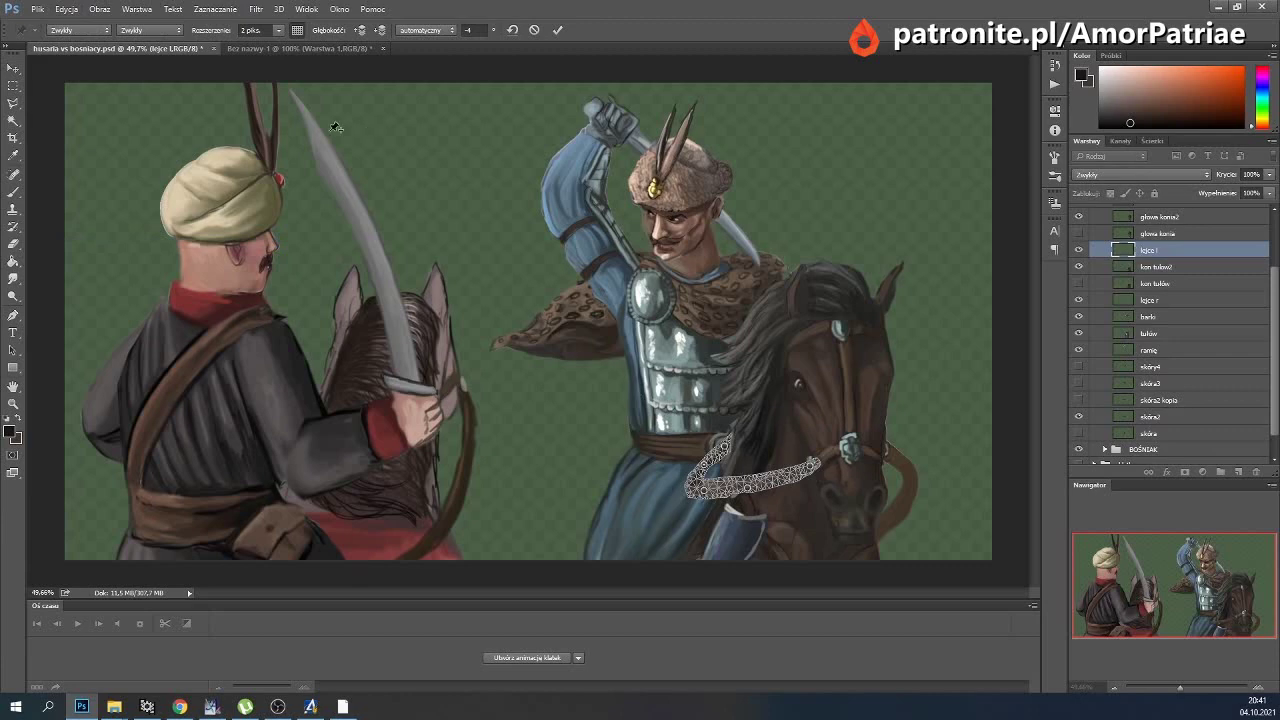
pyautogui.click(557, 30)
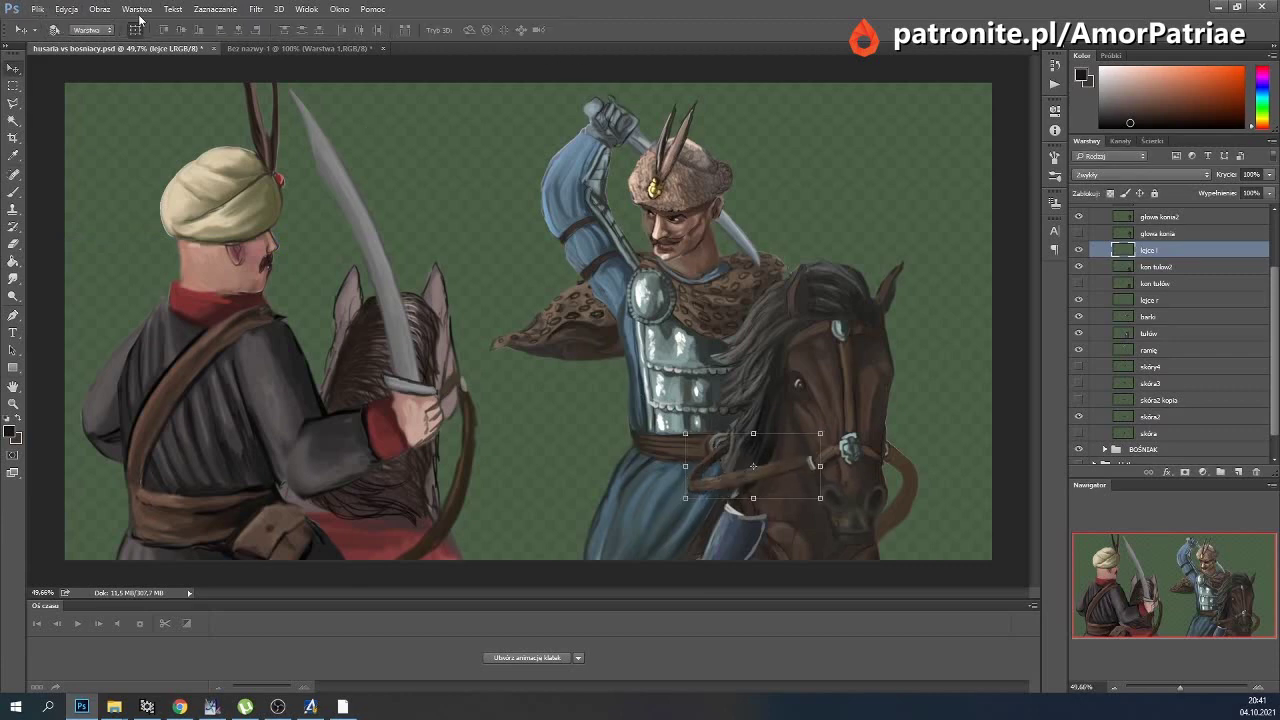
# Puppet-warp the right rein lejce r into a new curve.
pyautogui.click(78, 9)
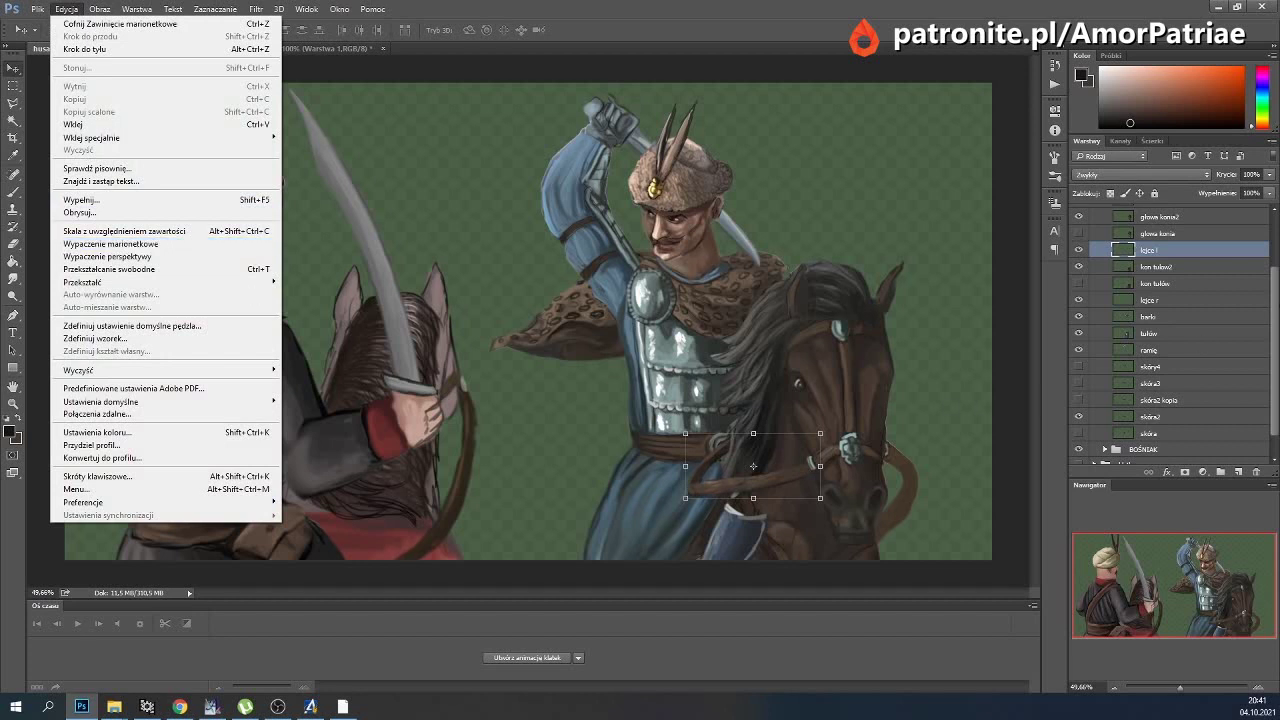
pyautogui.click(1146, 302)
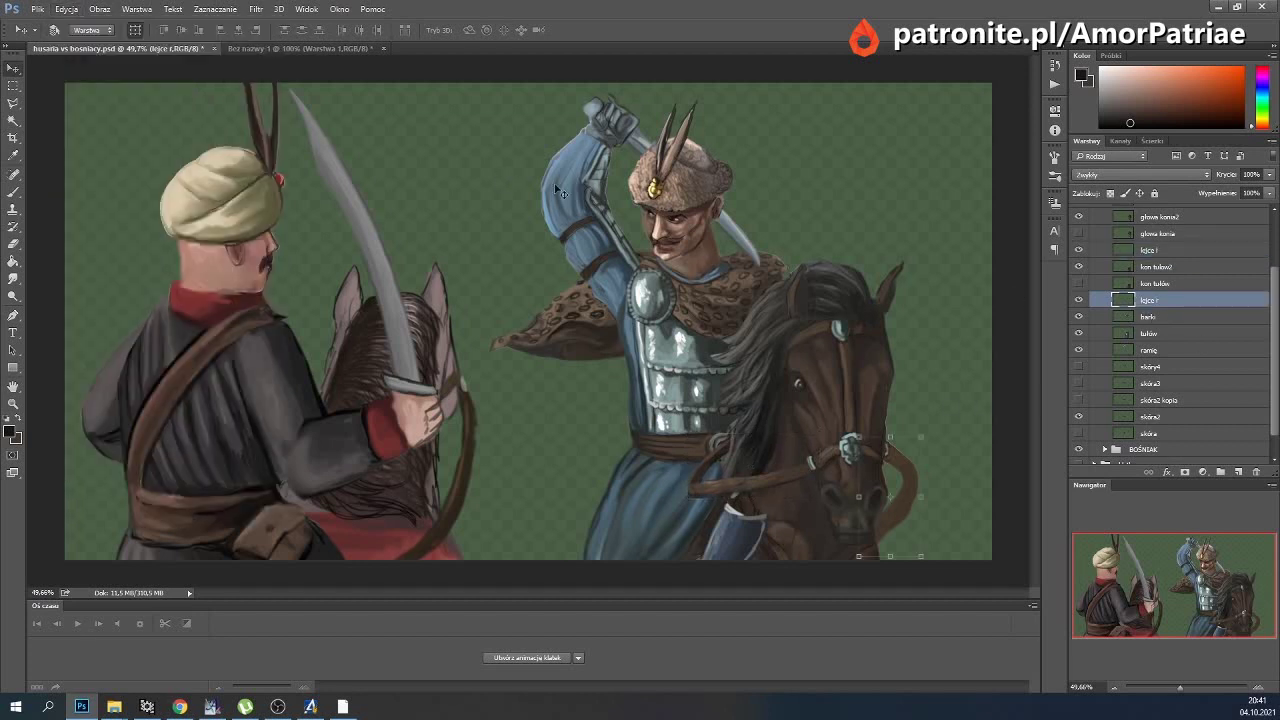
pyautogui.click(66, 9)
pyautogui.click(221, 245)
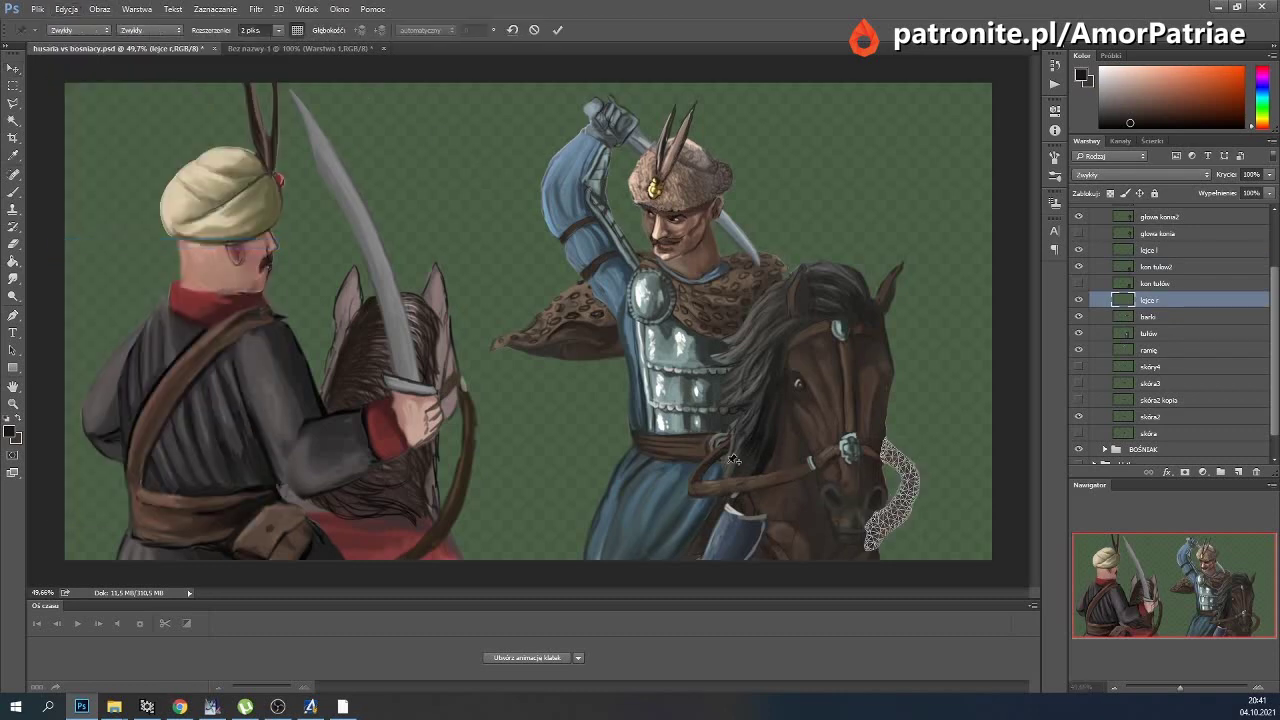
pyautogui.click(888, 458)
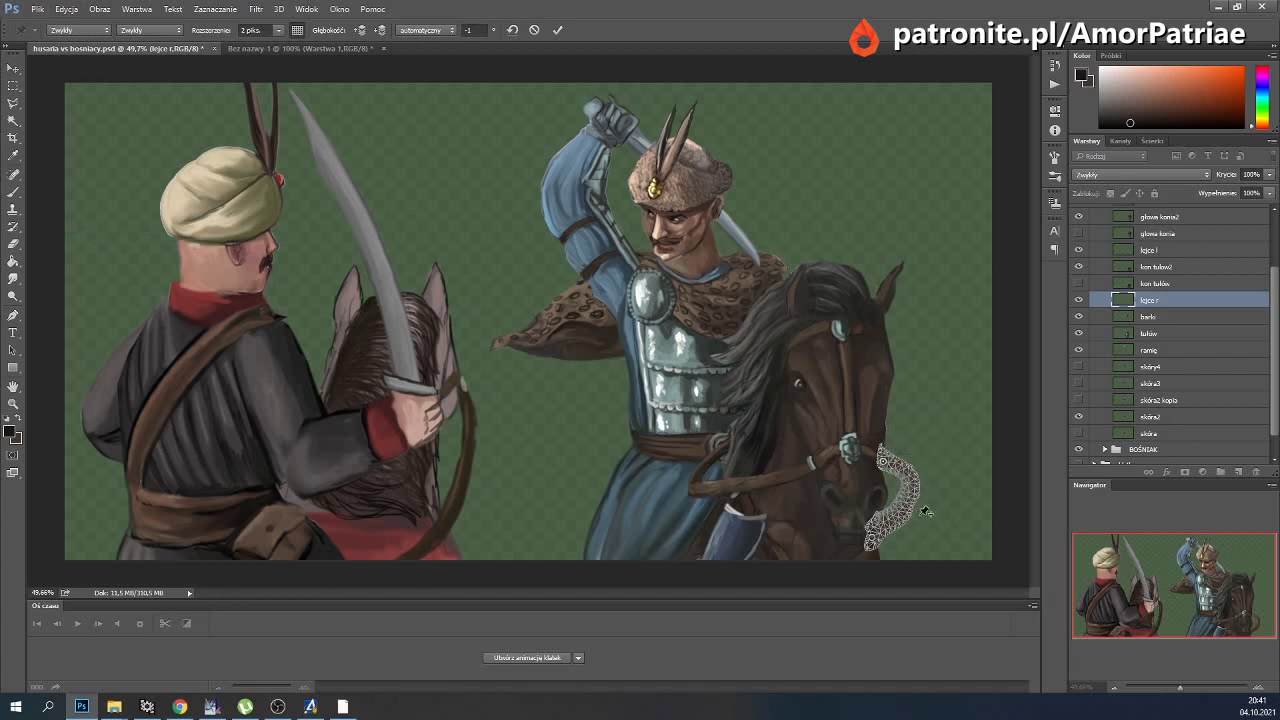
pyautogui.click(903, 509)
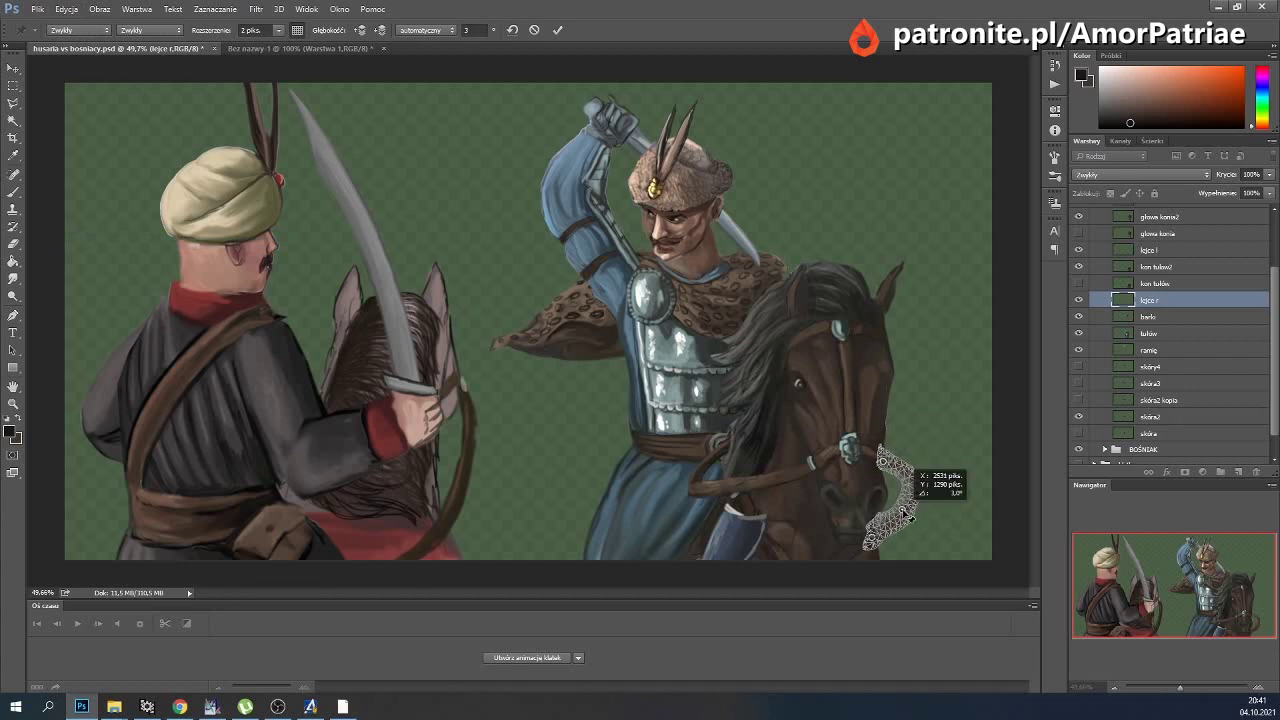
pyautogui.click(558, 31)
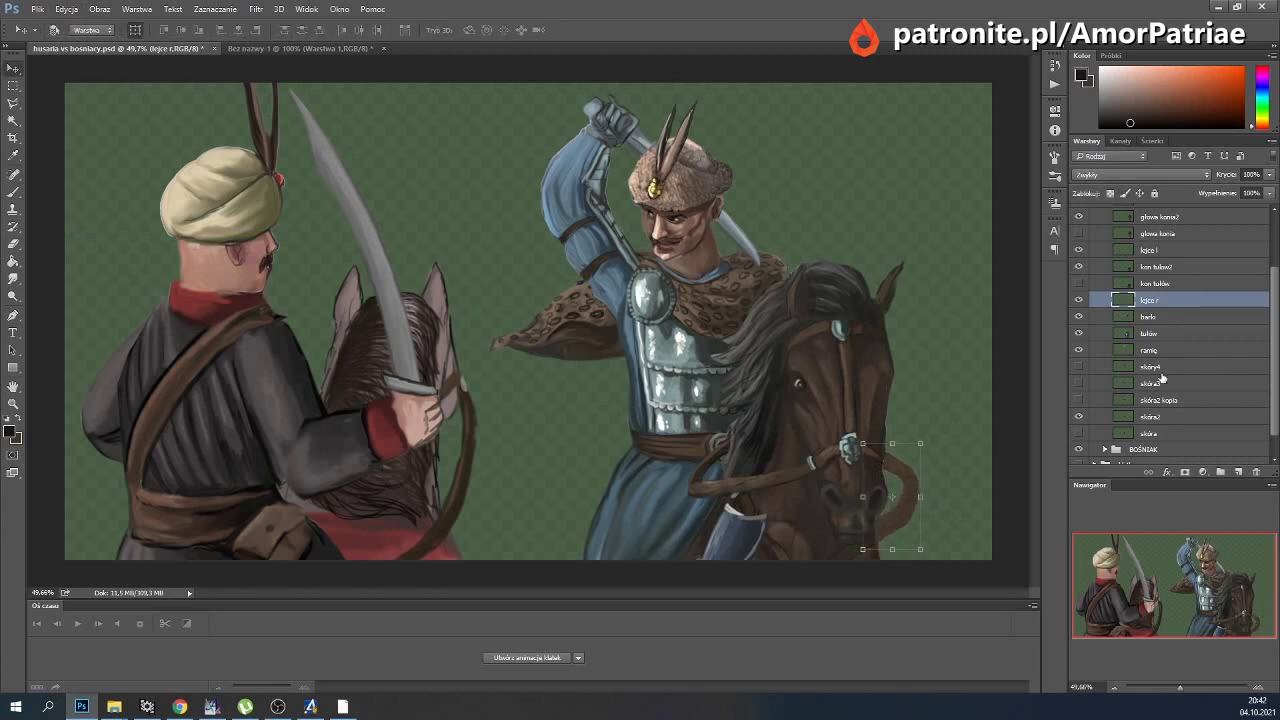
pyautogui.scroll(1, 1160, 388)
pyautogui.scroll(3, 1160, 390)
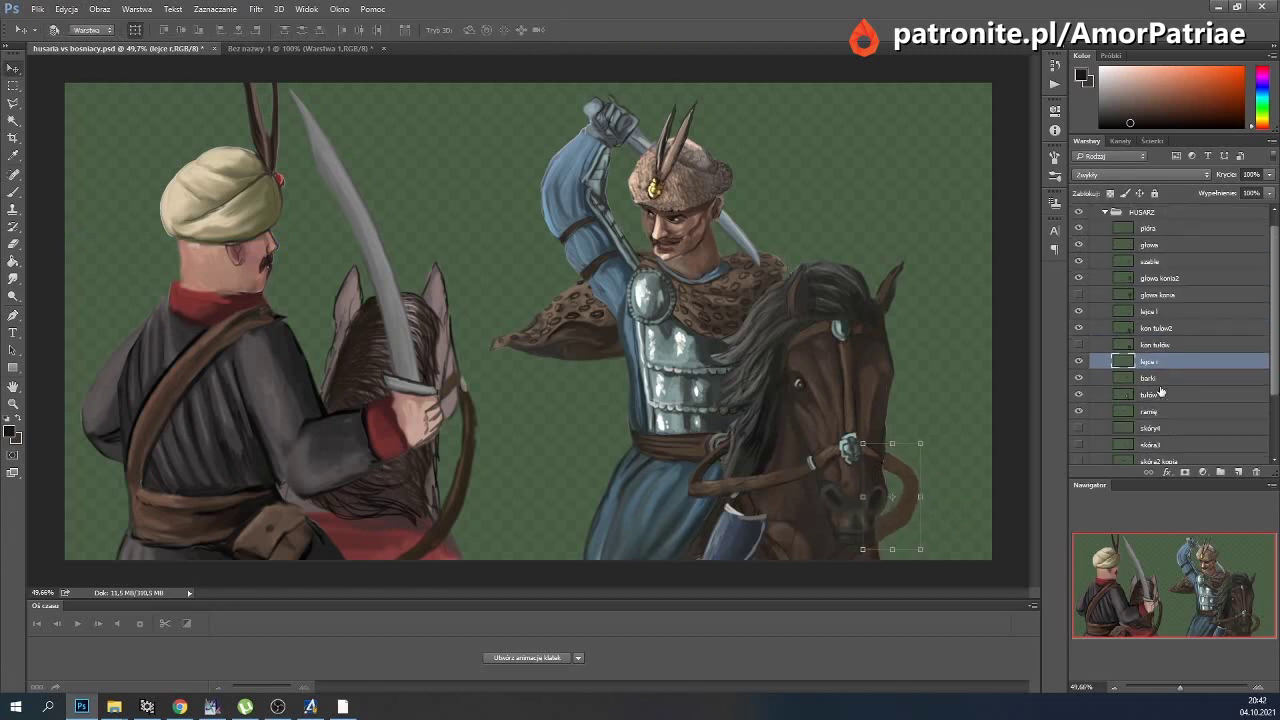
# Duplicate the hussar's głowa head layer, creating głowa kopia.
pyautogui.scroll(1, 1155, 376)
pyautogui.click(1148, 261)
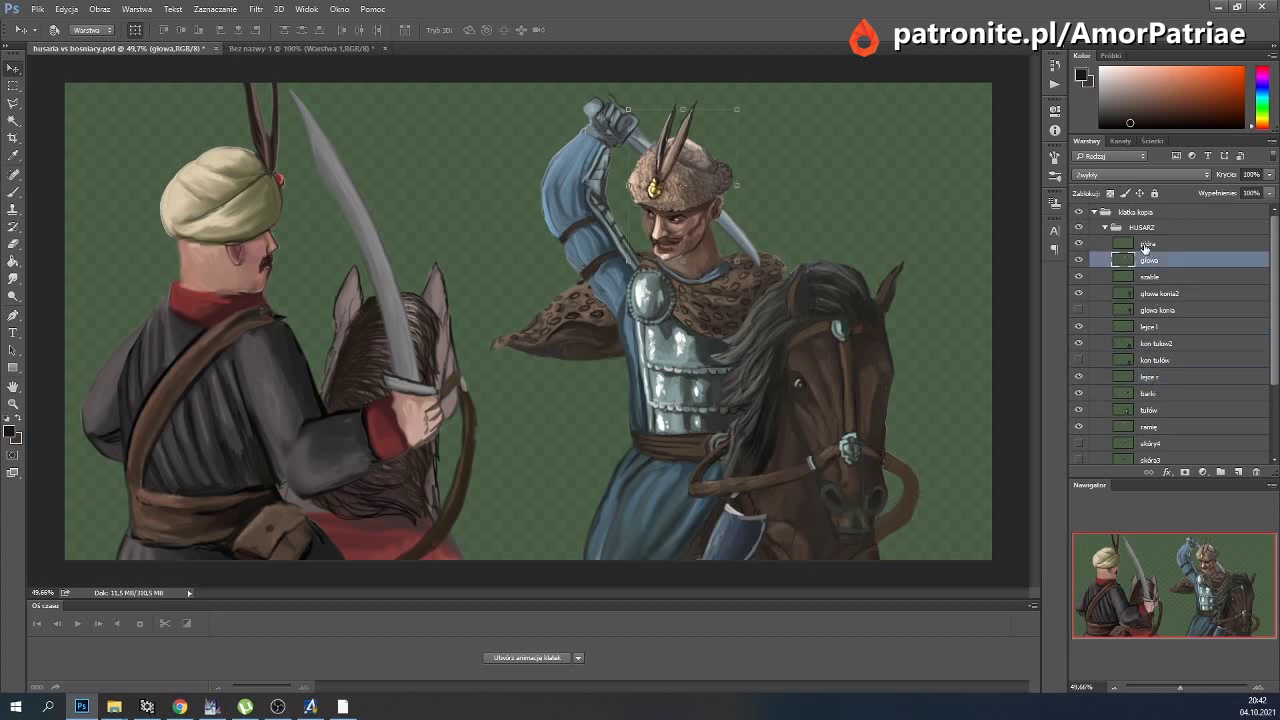
pyautogui.keyDown('shift'); pyautogui.click(1146, 244); pyautogui.keyUp('shift')
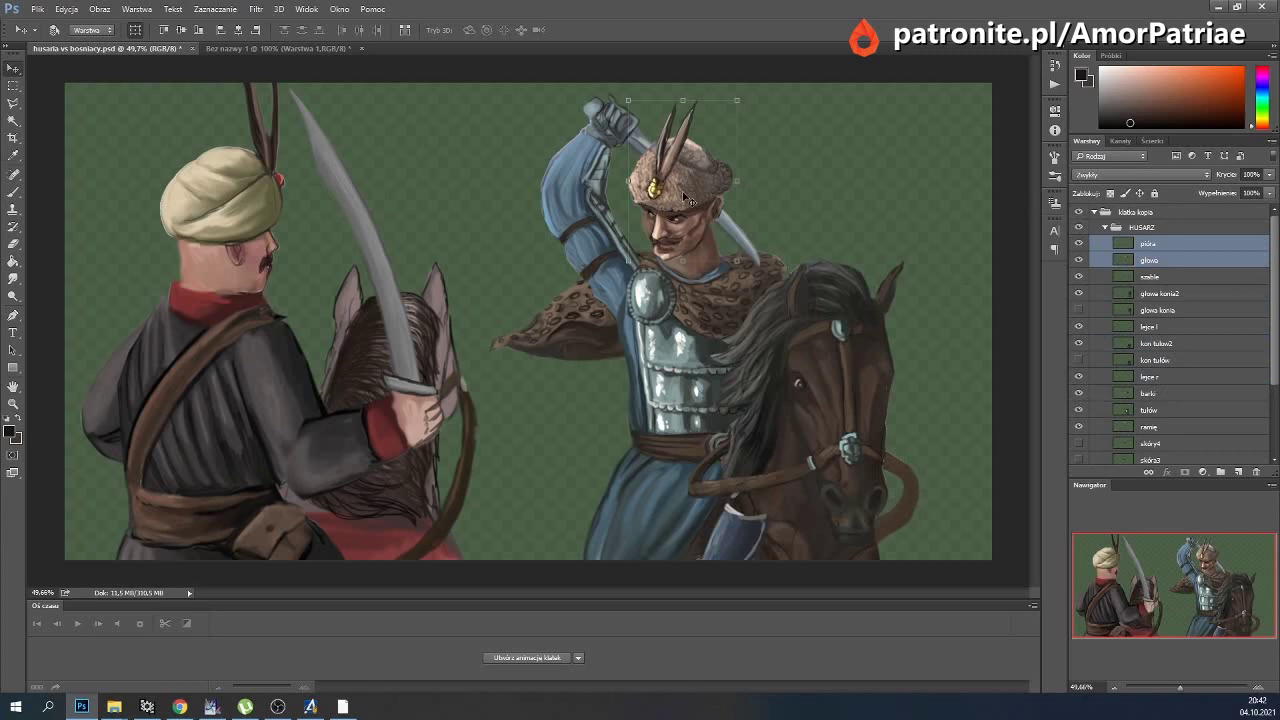
pyautogui.click(1176, 268)
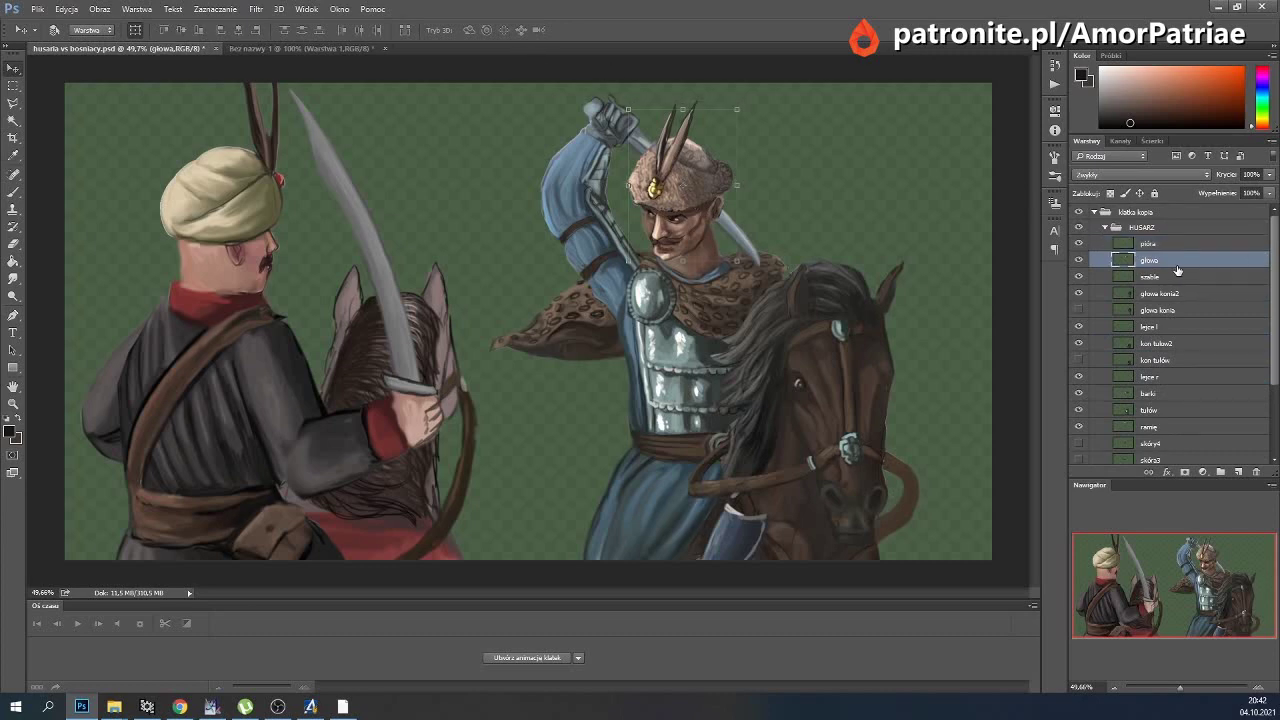
pyautogui.click(137, 9)
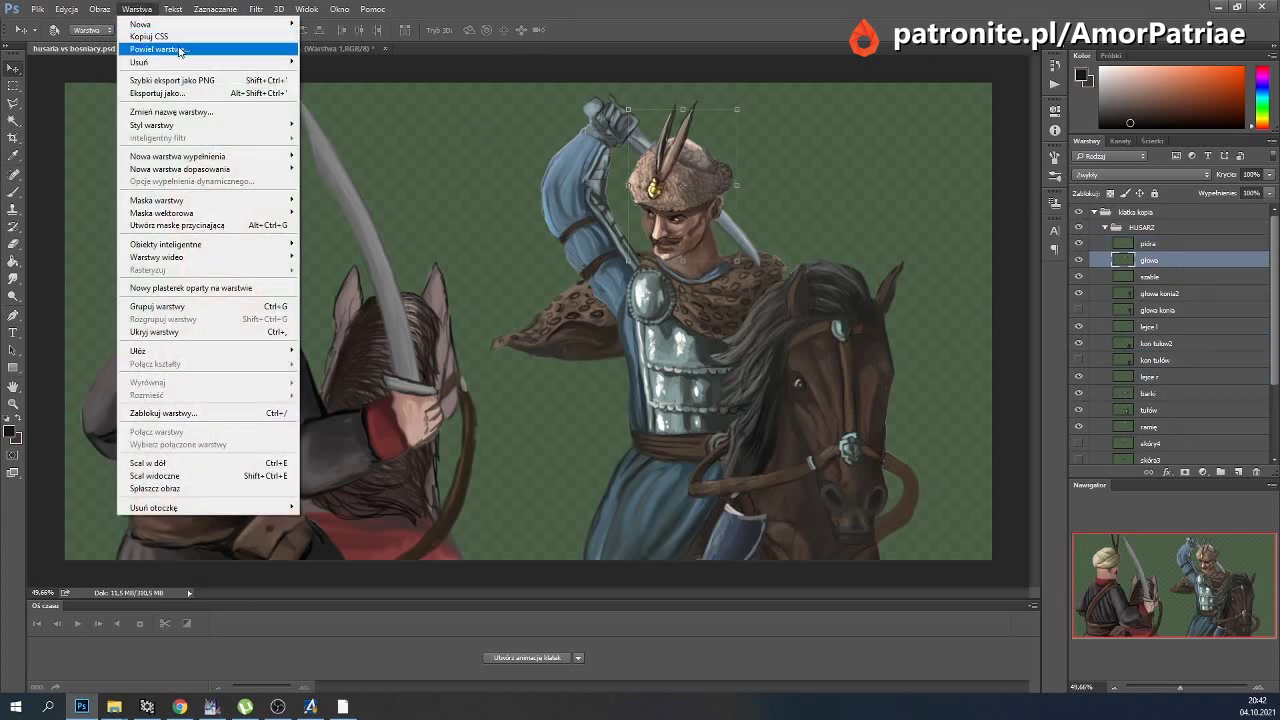
pyautogui.click(180, 49)
pyautogui.click(628, 234)
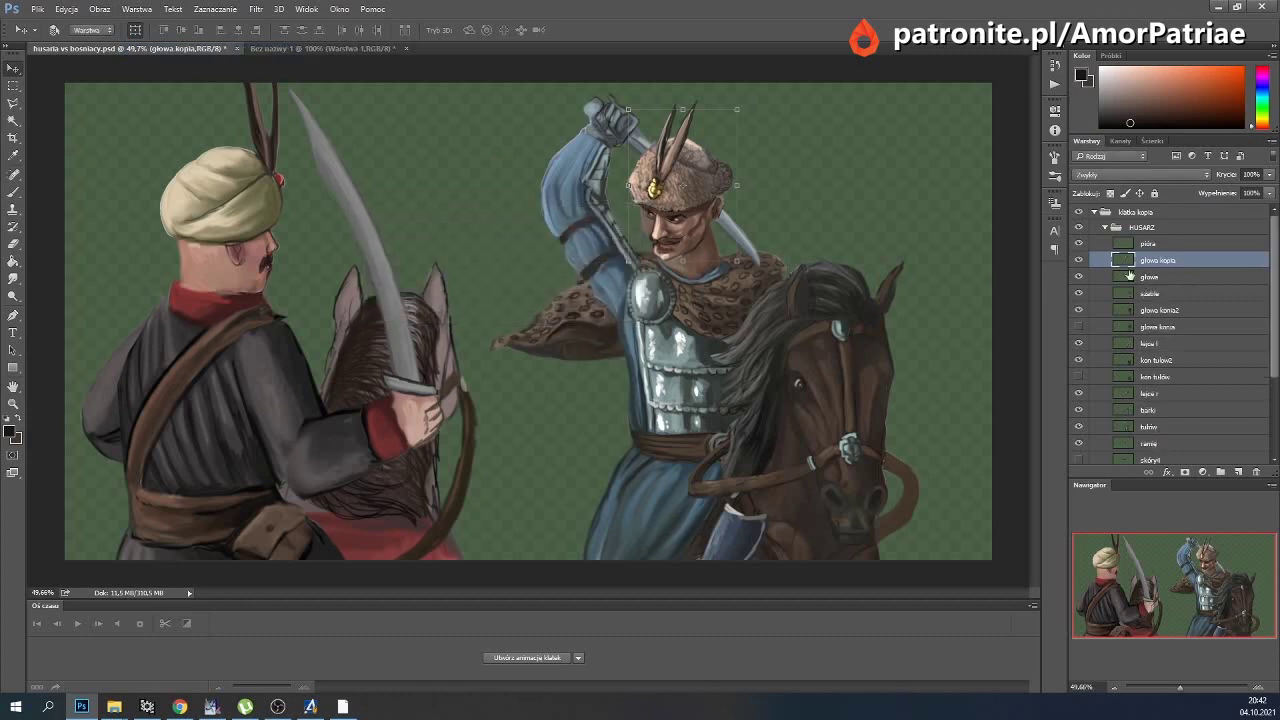
# Zoom to 100% on the head, hide the original głowa and rename the copy głowa2.
pyautogui.moveTo(1181, 689); pyautogui.dragTo(1188, 691)
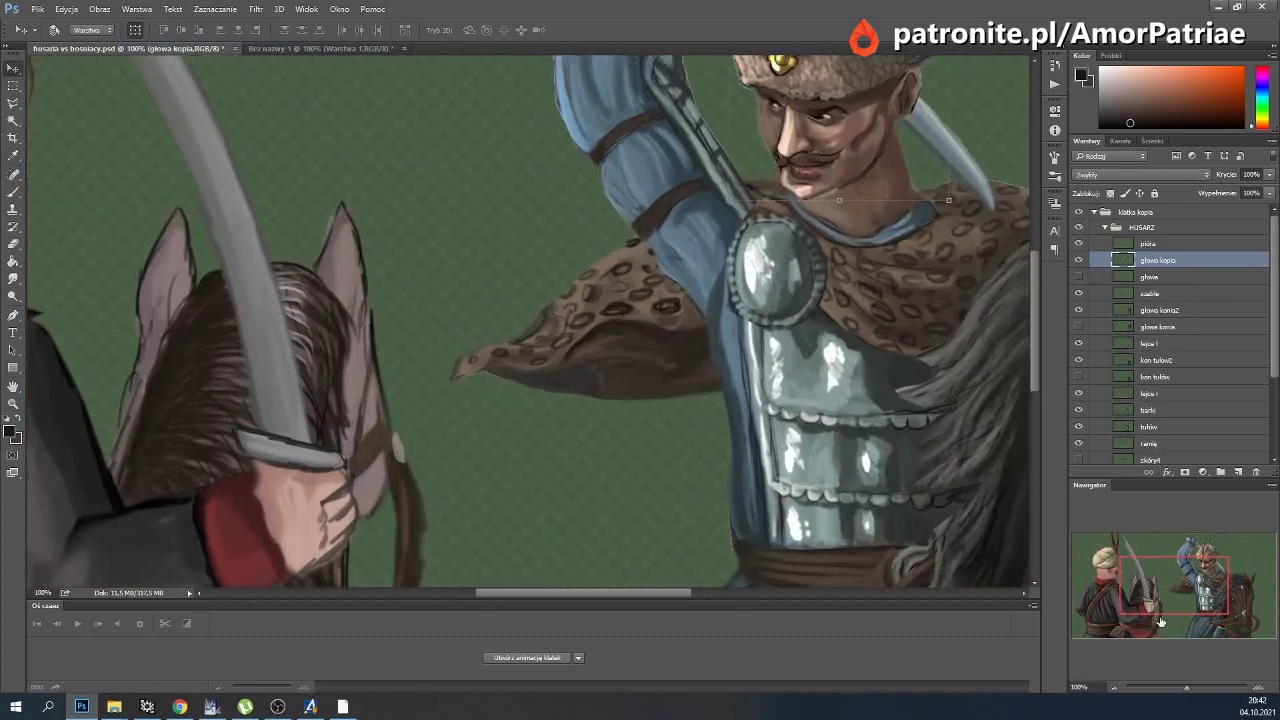
pyautogui.moveTo(1118, 546); pyautogui.dragTo(1149, 537)
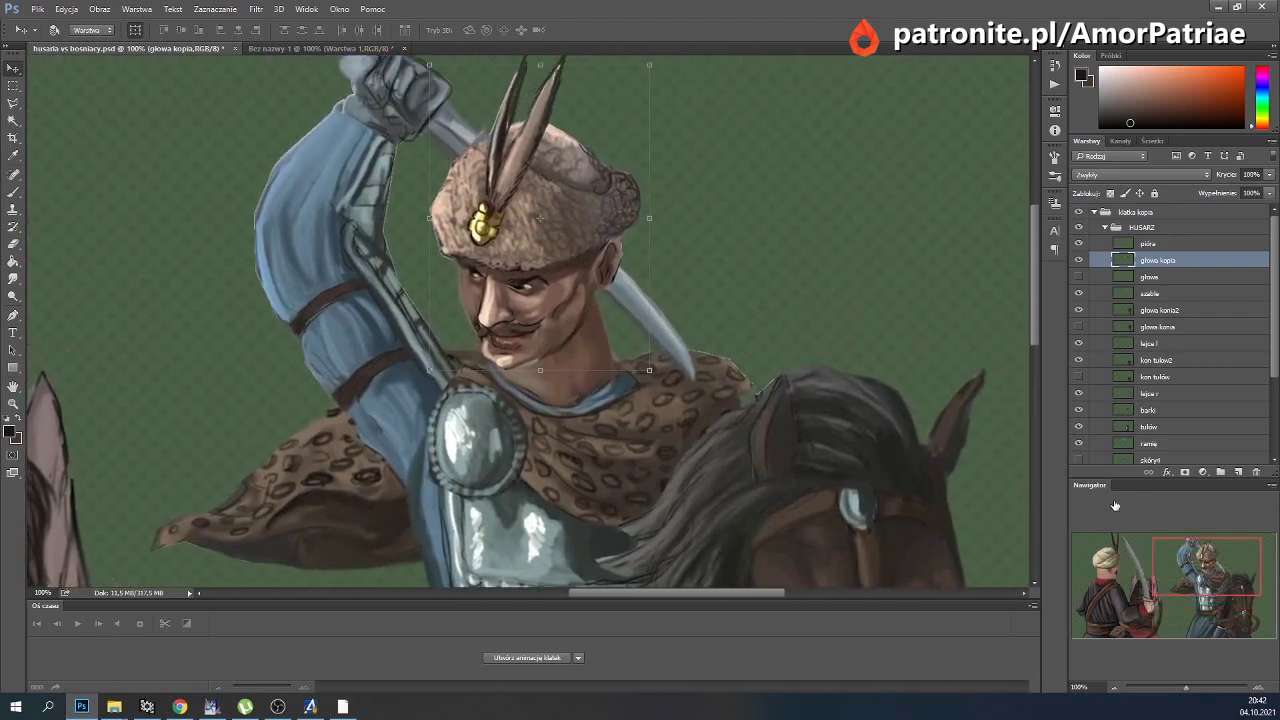
pyautogui.click(67, 9)
pyautogui.moveTo(150, 282)
pyautogui.click(1149, 278)
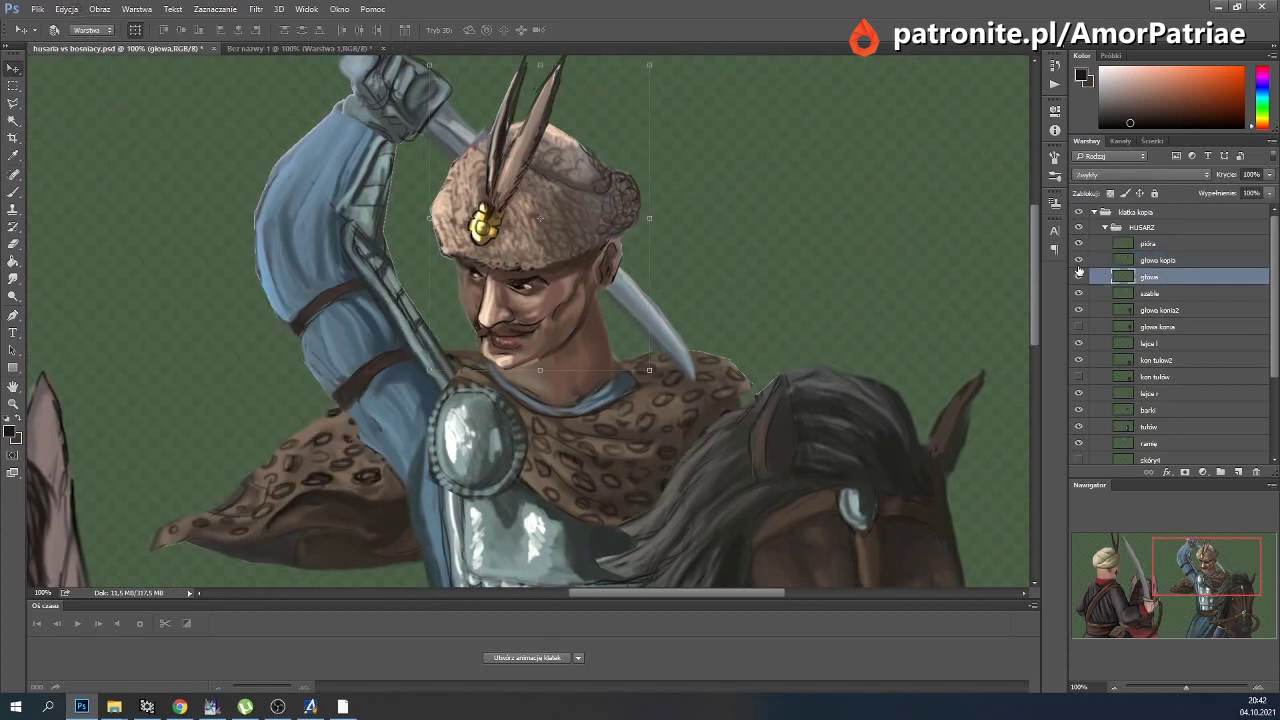
pyautogui.click(1078, 277)
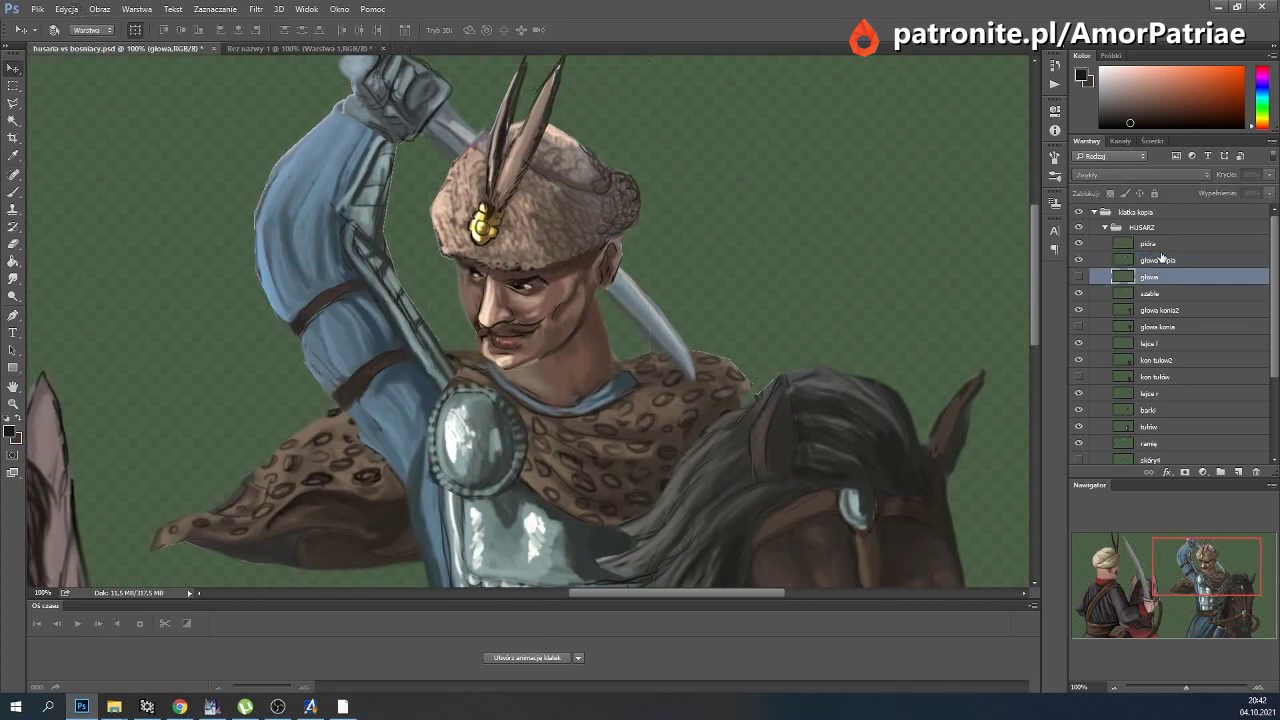
pyautogui.doubleClick(1158, 260)
pyautogui.write('głow')
pyautogui.press('Return')
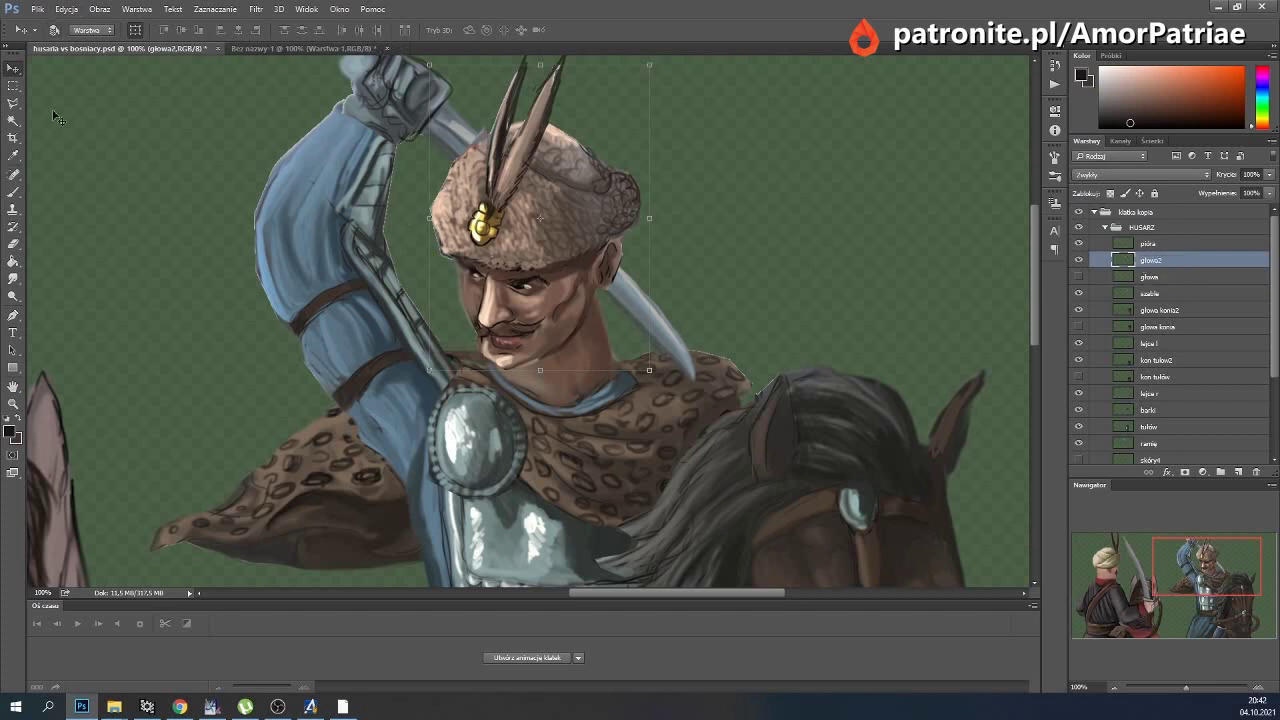
pyautogui.click(66, 9)
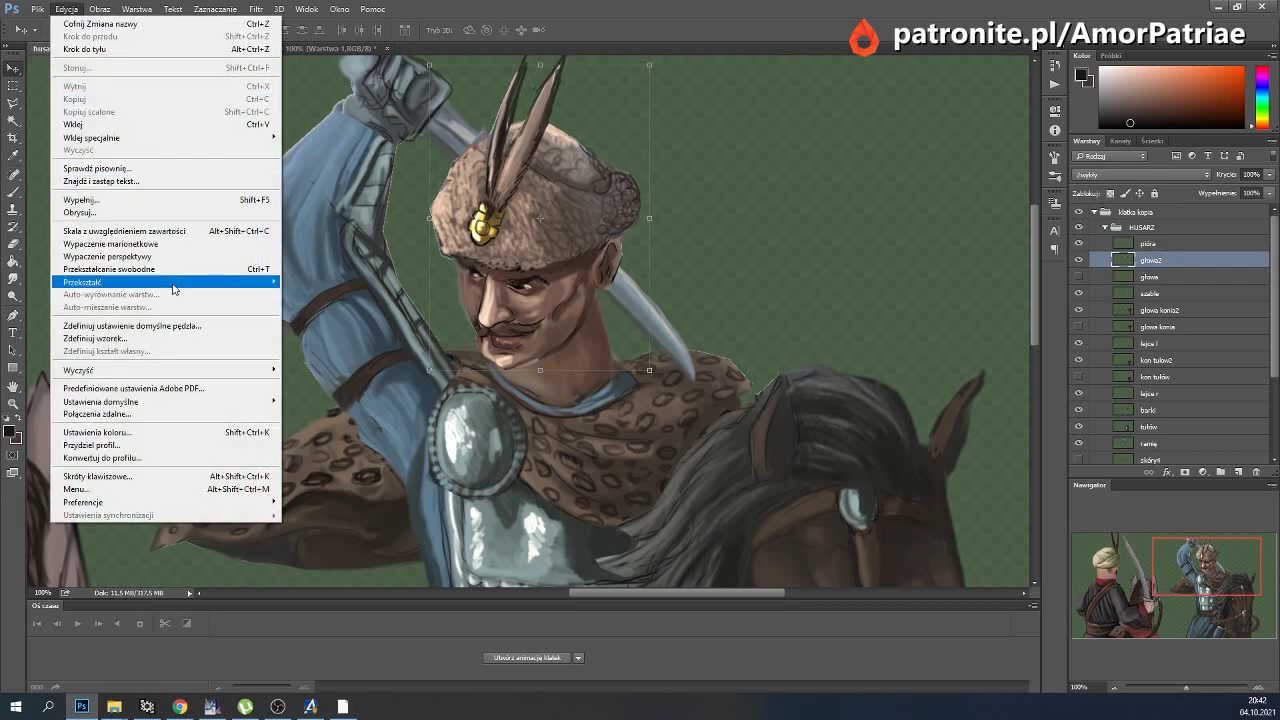
# Warp głowa2, lifting the face and pulling the chin and mouth down-left.
pyautogui.moveTo(83, 282)
pyautogui.click(364, 366)
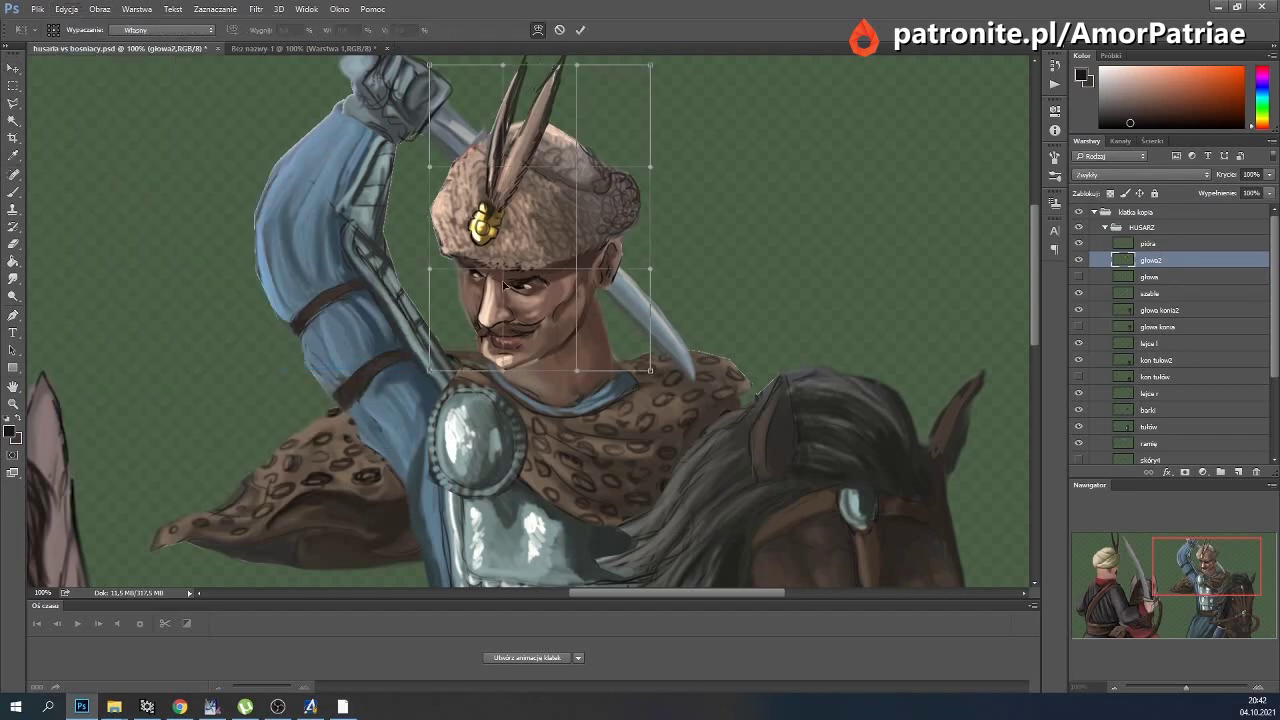
pyautogui.moveTo(504, 283); pyautogui.dragTo(505, 281)
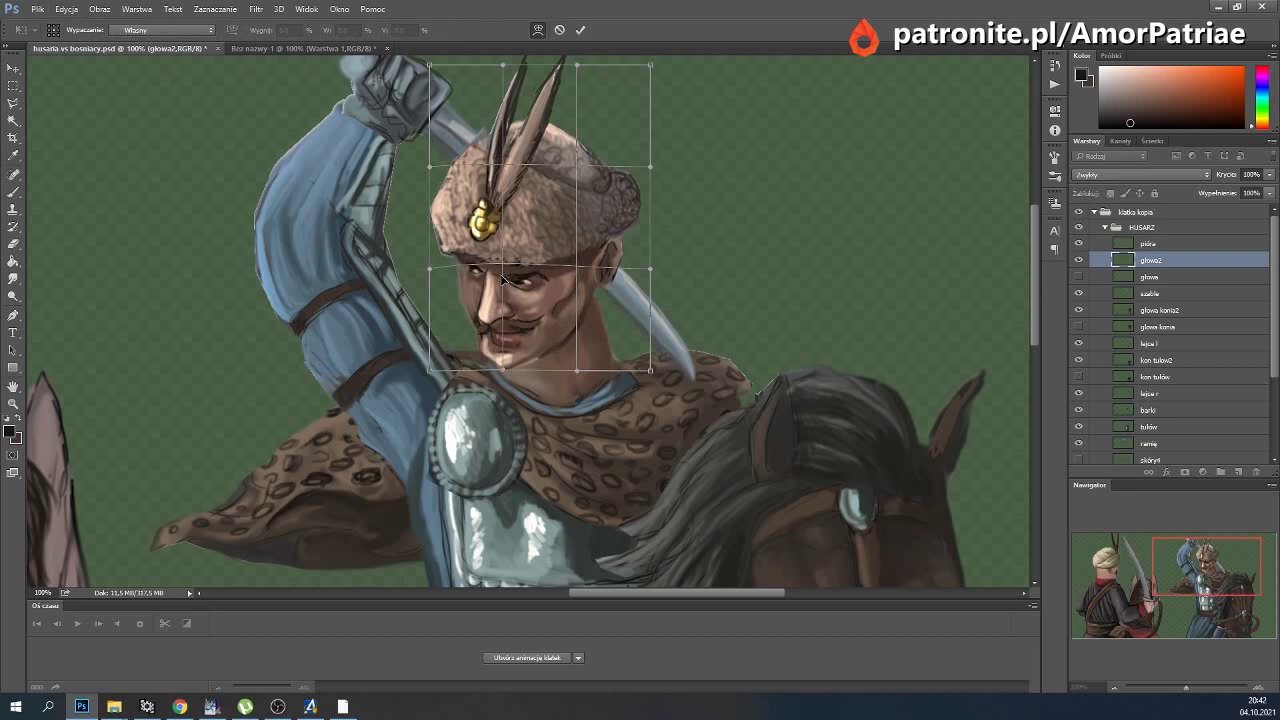
pyautogui.moveTo(478, 227); pyautogui.dragTo(475, 224)
pyautogui.moveTo(476, 357); pyautogui.dragTo(472, 359)
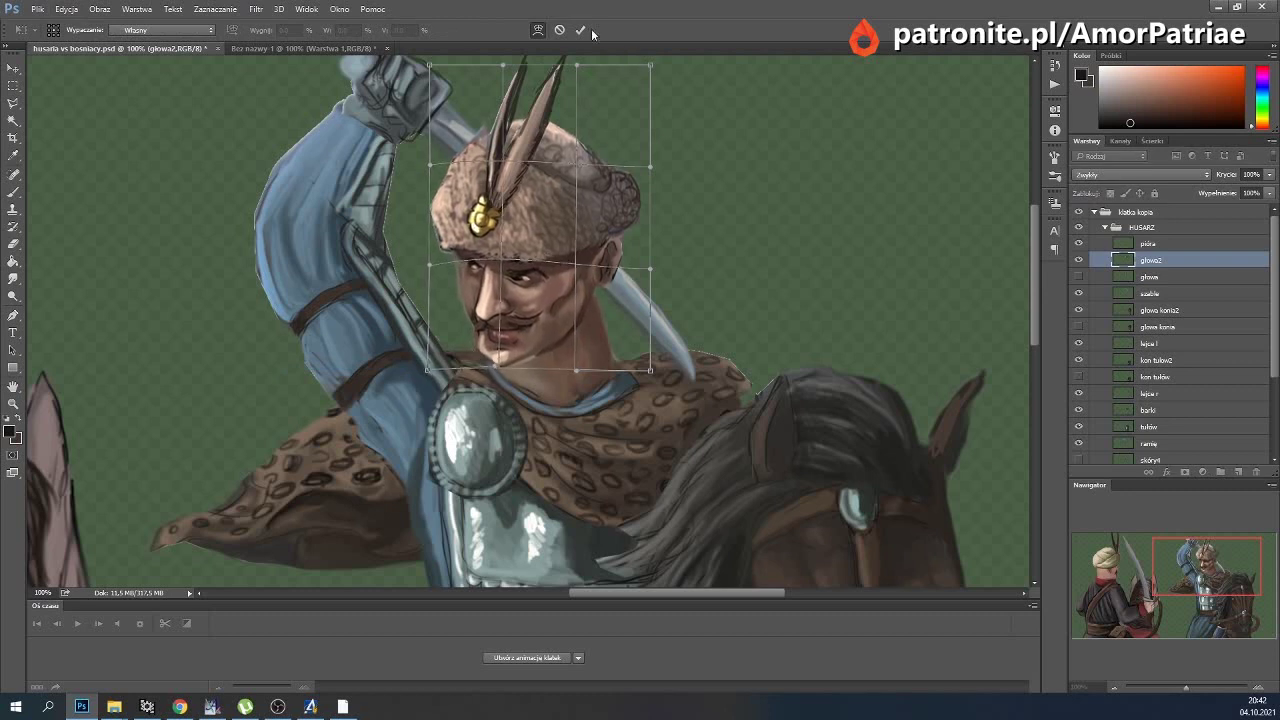
pyautogui.moveTo(425, 367); pyautogui.dragTo(428, 362)
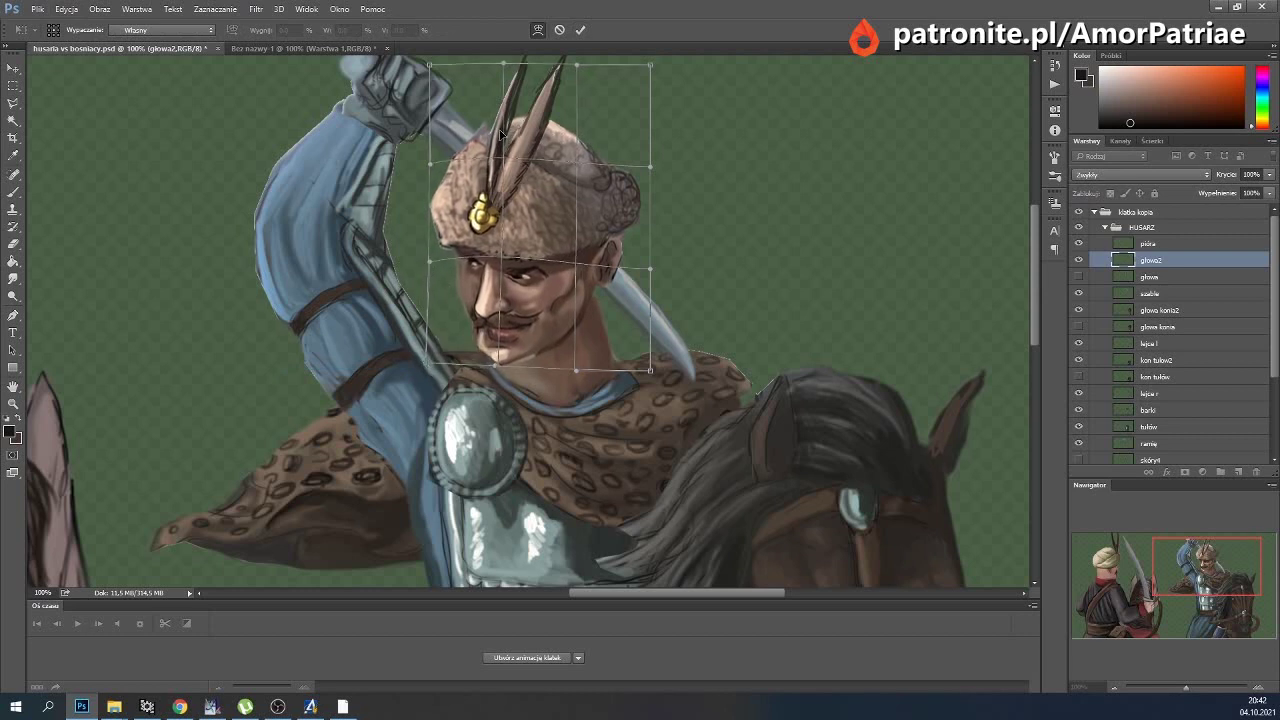
pyautogui.click(580, 30)
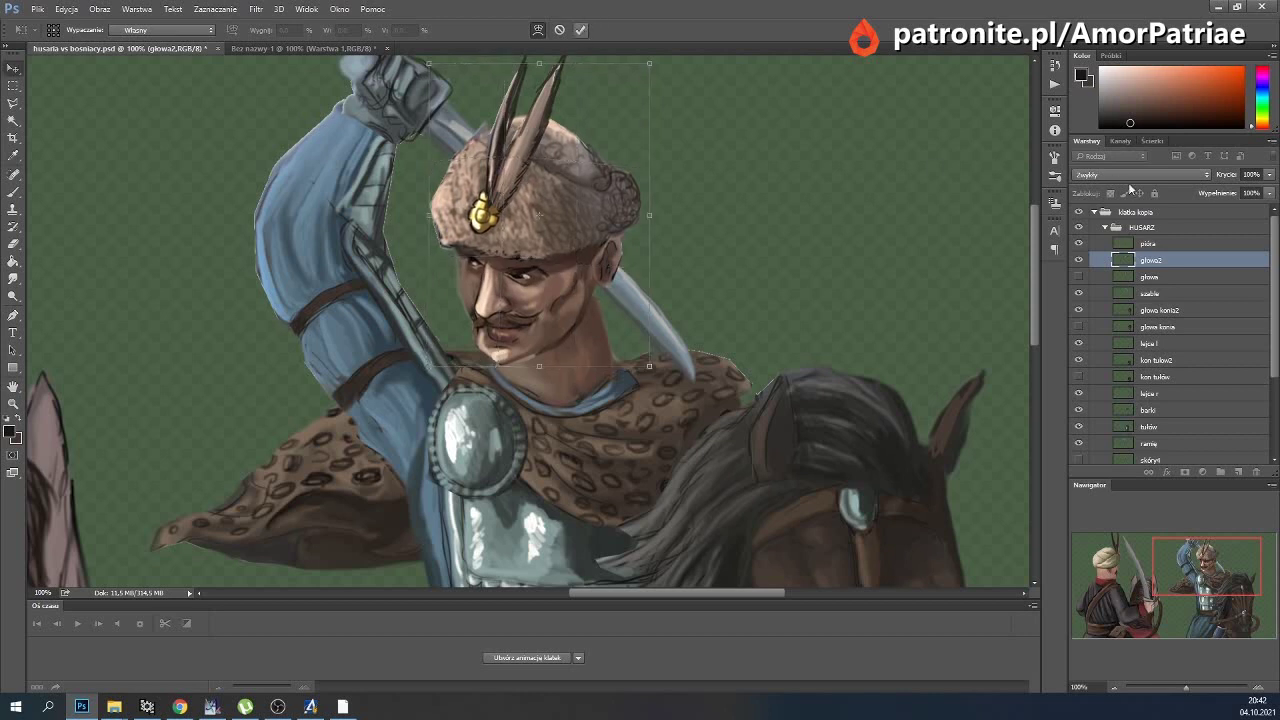
# Toggle the warped head to compare versions, then select the pióra feathers layer.
pyautogui.click(1078, 260)
pyautogui.click(1078, 260)
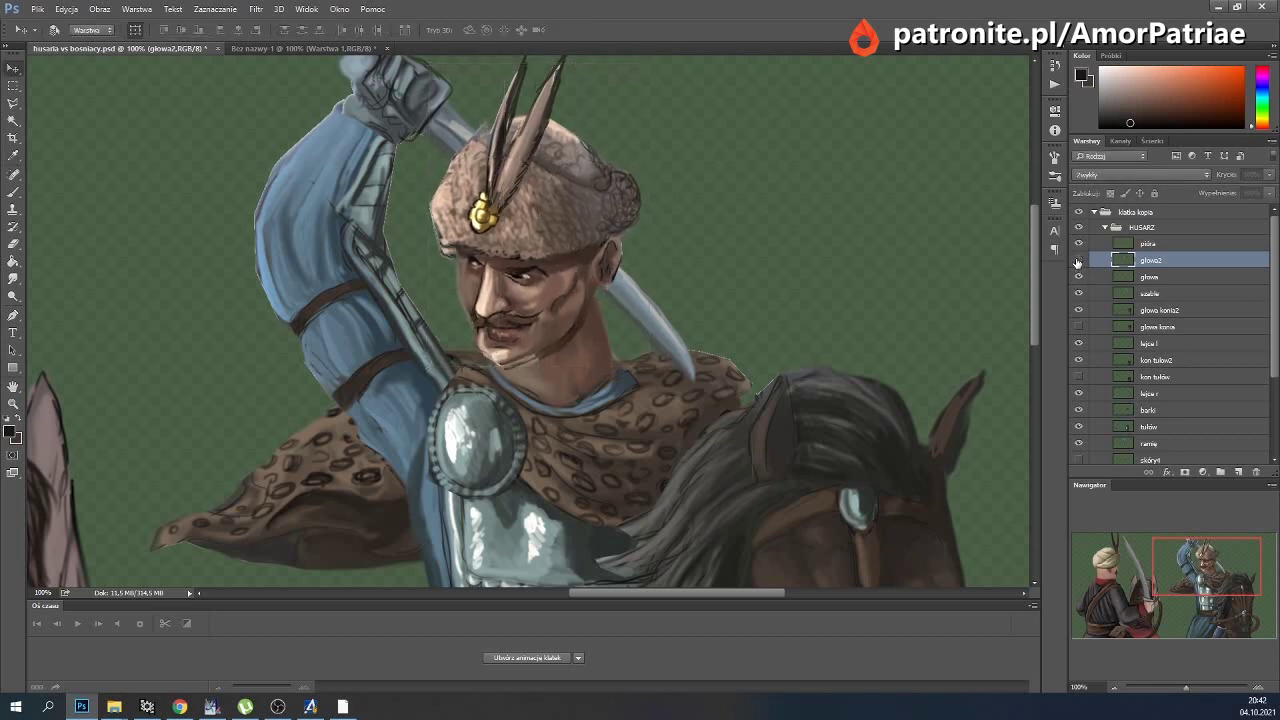
pyautogui.click(1078, 260)
pyautogui.click(1077, 276)
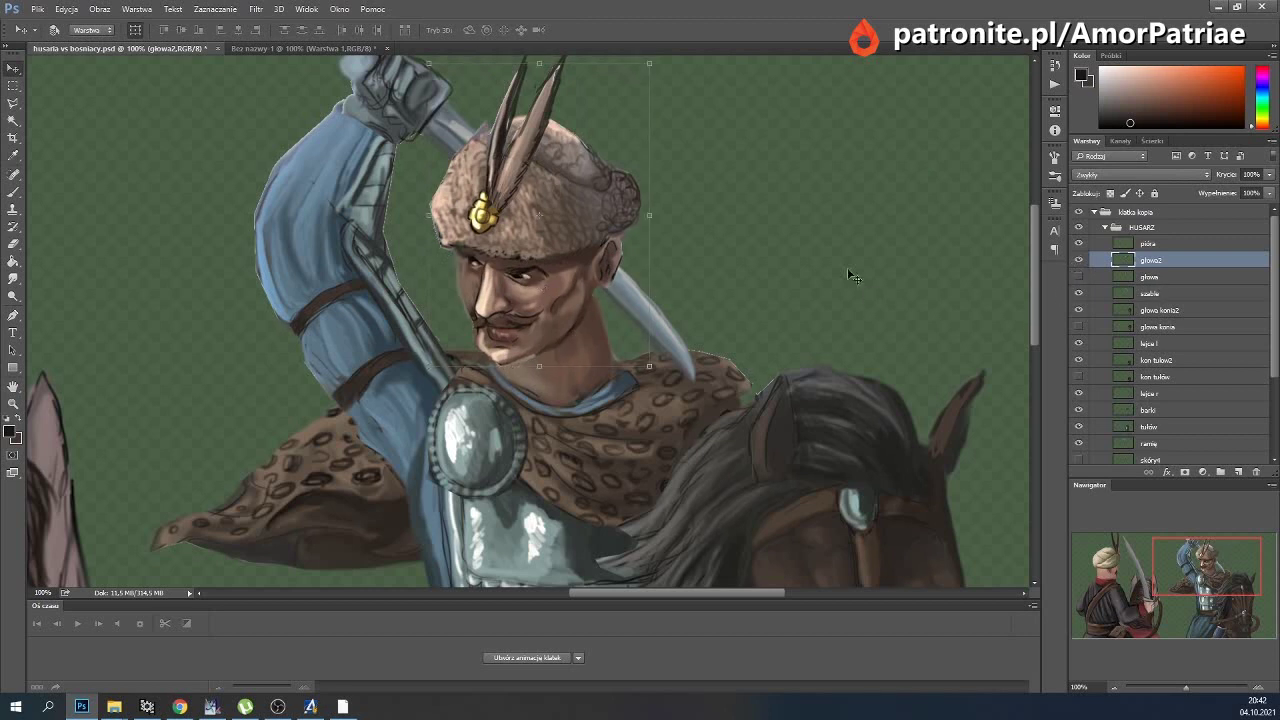
pyautogui.click(1130, 245)
pyautogui.keyDown('ctrl'); pyautogui.click(1127, 245); pyautogui.keyUp('ctrl')
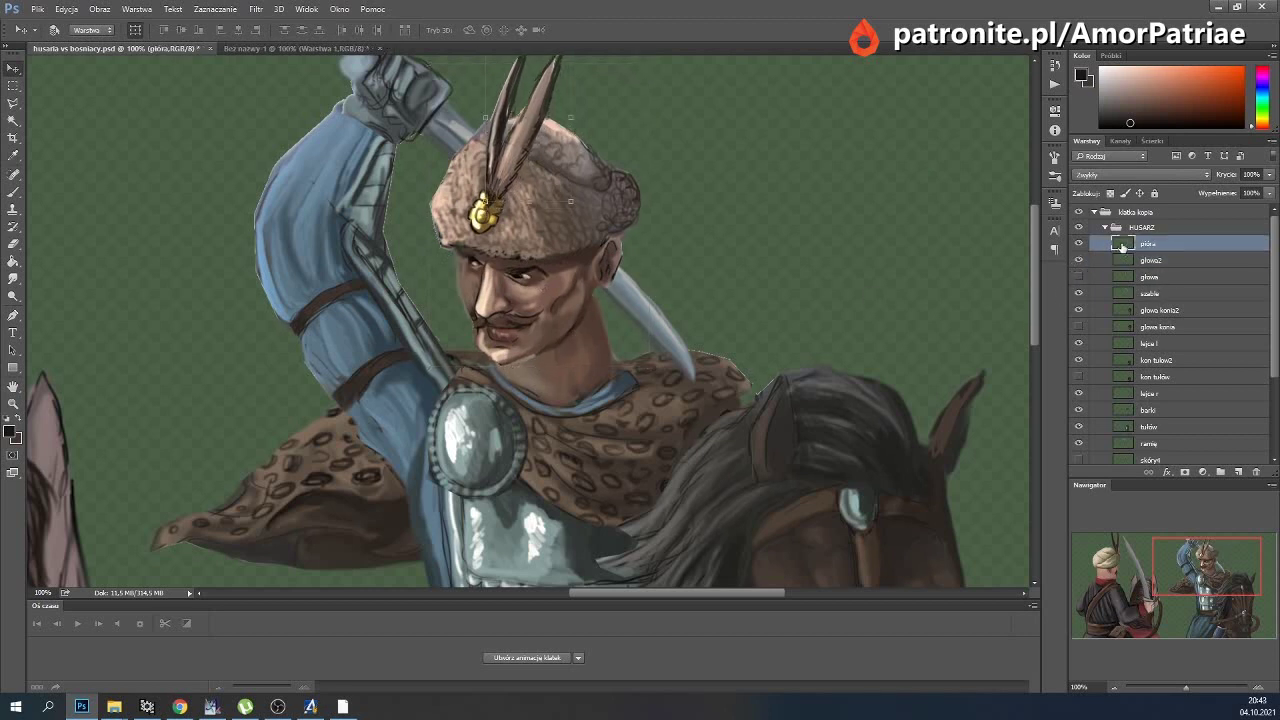
# Puppet-warp the pióra feathers to bend their tips left, then zoom out and collapse klatka kopia.
pyautogui.moveTo(1222, 568); pyautogui.dragTo(1222, 564)
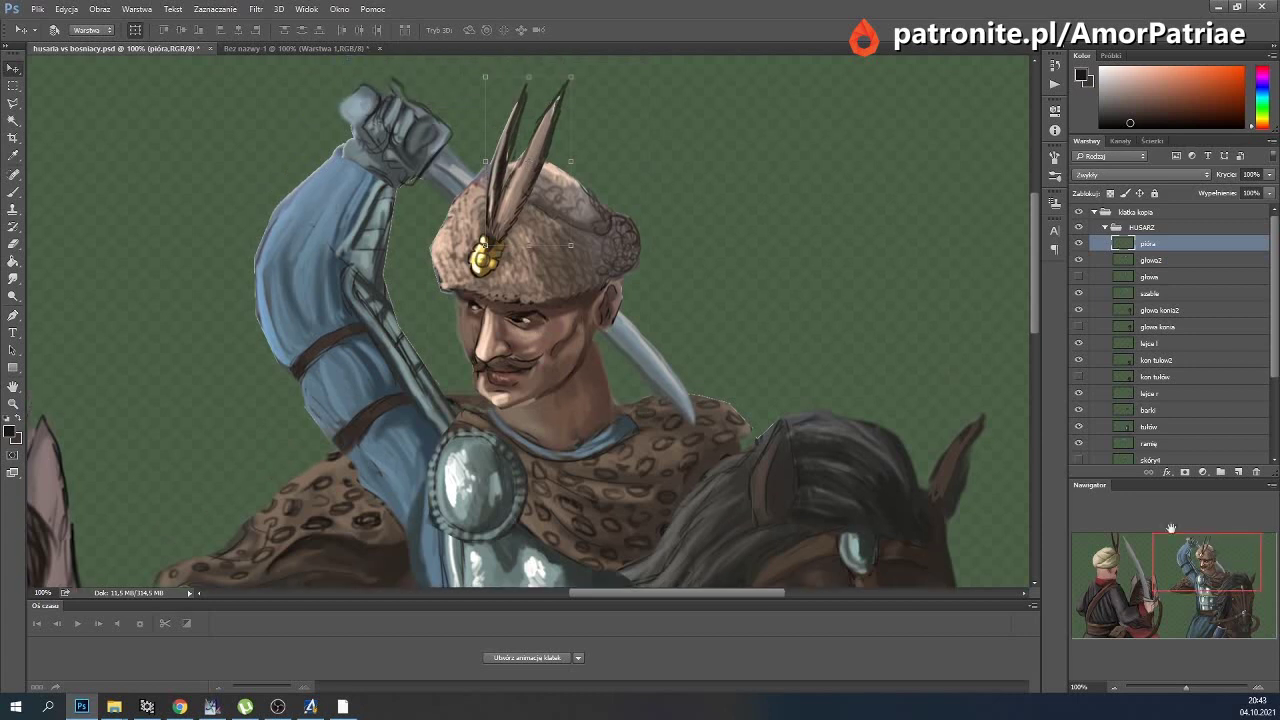
pyautogui.click(66, 9)
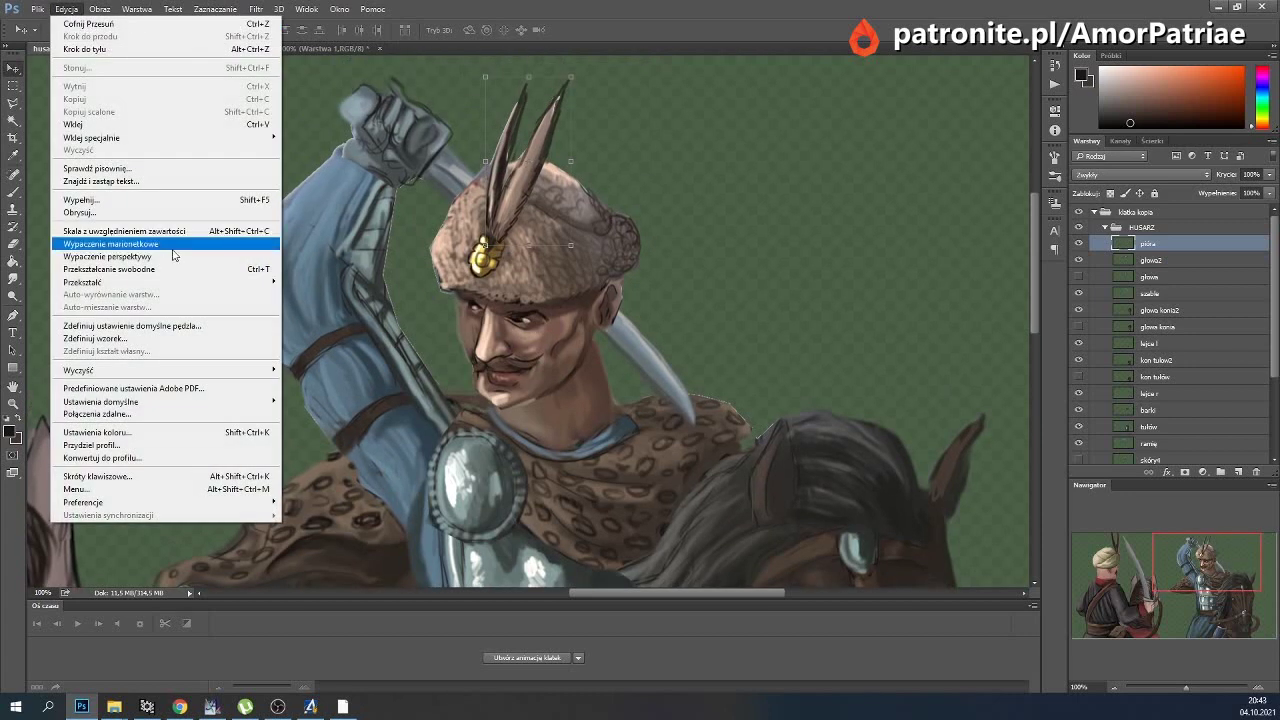
pyautogui.click(150, 244)
pyautogui.click(490, 236)
pyautogui.click(556, 122)
pyautogui.click(527, 111)
pyautogui.click(528, 172)
pyautogui.moveTo(522, 112)
pyautogui.mouseDown()
pyautogui.moveTo(580, 100)
pyautogui.moveTo(542, 135)
pyautogui.mouseUp()
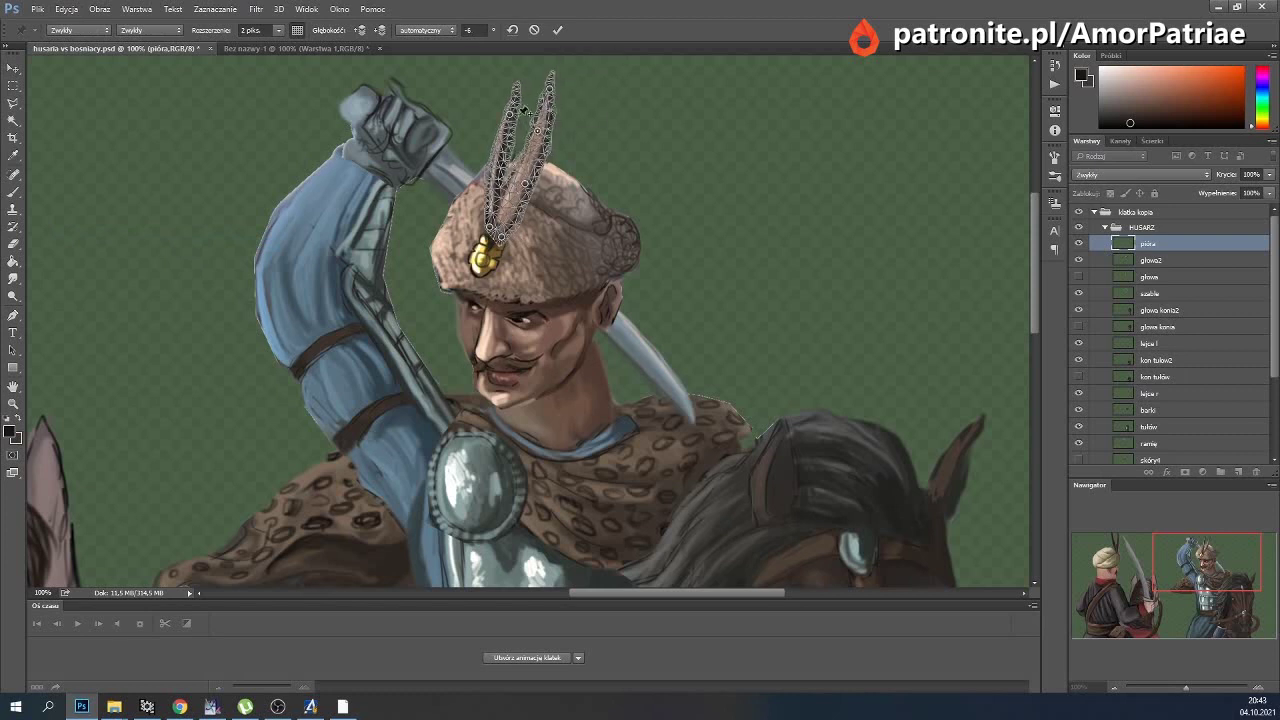
pyautogui.moveTo(517, 88); pyautogui.dragTo(513, 98)
pyautogui.moveTo(507, 147); pyautogui.dragTo(502, 104)
pyautogui.click(558, 29)
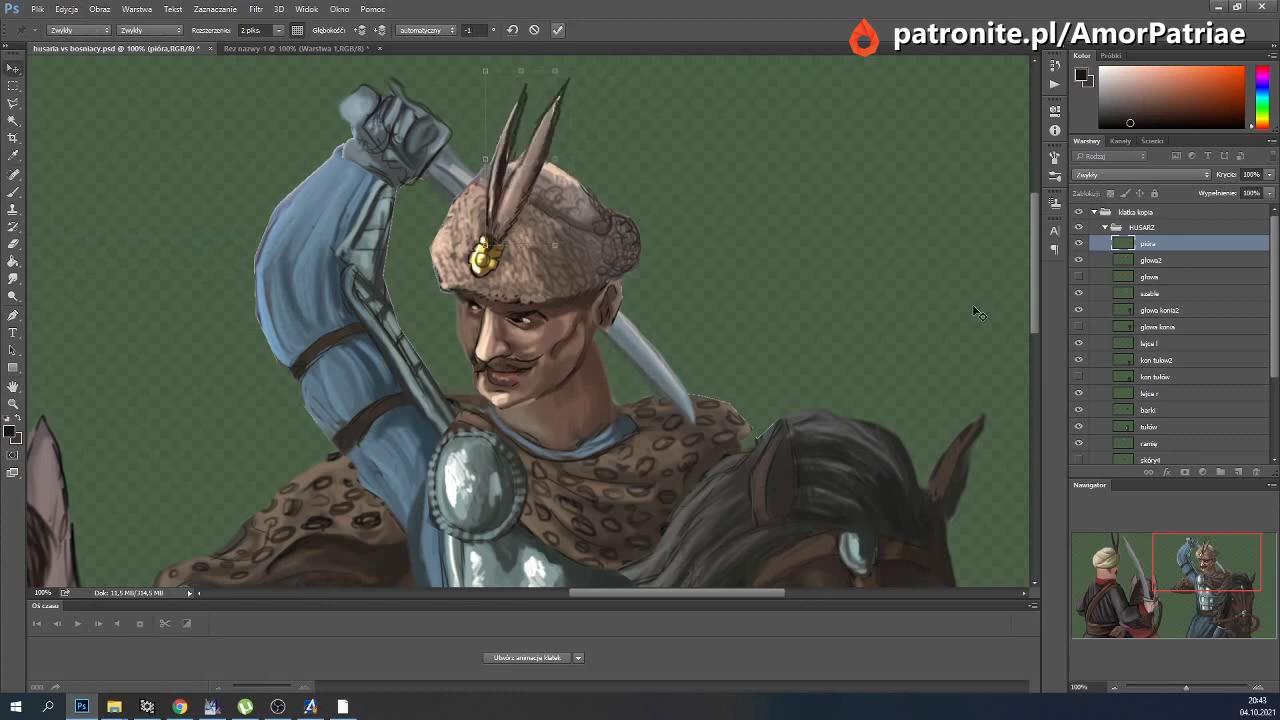
pyautogui.moveTo(1180, 681); pyautogui.dragTo(1175, 687)
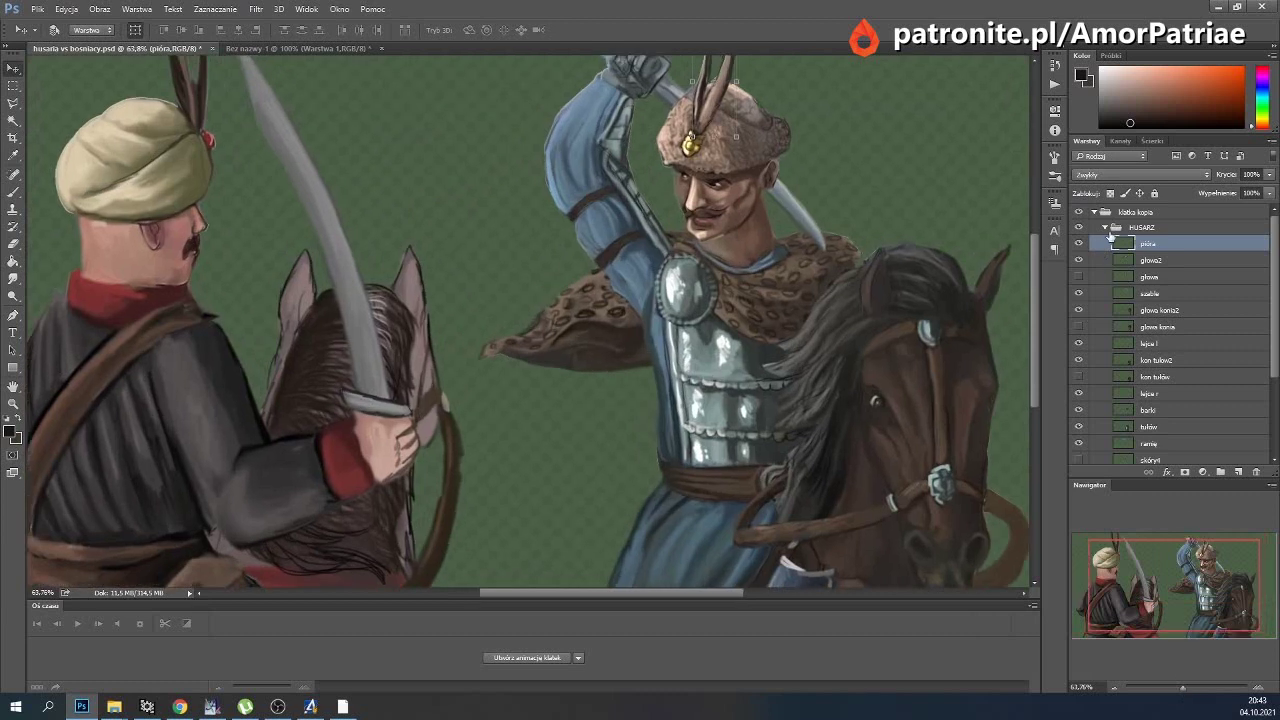
pyautogui.click(1095, 213)
pyautogui.click(1078, 212)
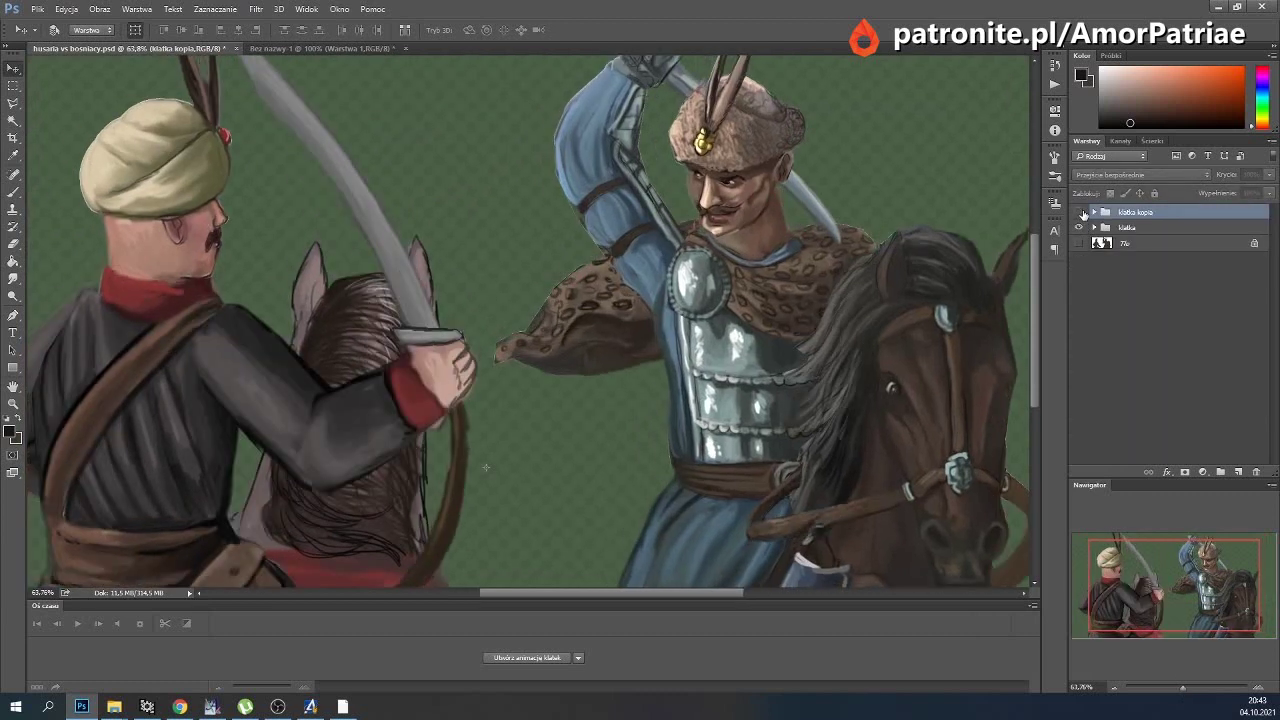
pyautogui.moveTo(1207, 686); pyautogui.dragTo(1177, 686)
pyautogui.click(1078, 212)
pyautogui.click(1078, 212)
pyautogui.click(1078, 212)
pyautogui.click(1078, 212)
pyautogui.click(1078, 212)
pyautogui.click(1078, 212)
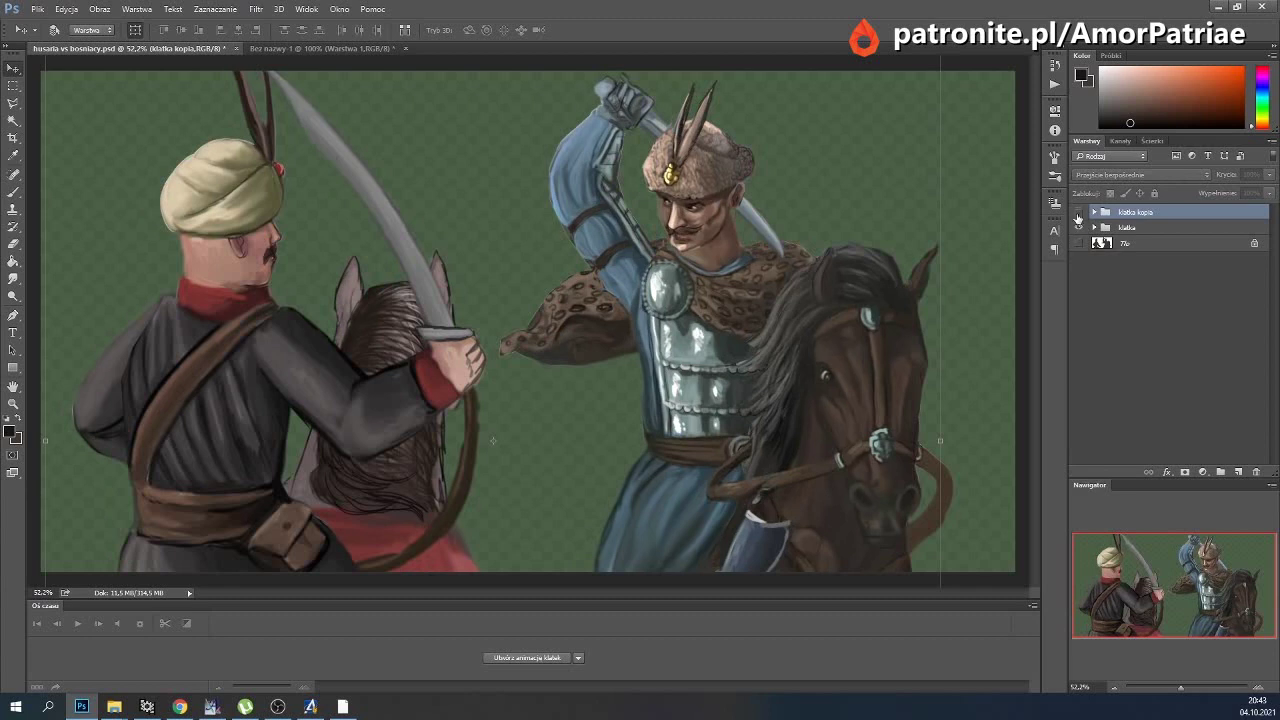
pyautogui.click(1078, 212)
pyautogui.click(1094, 212)
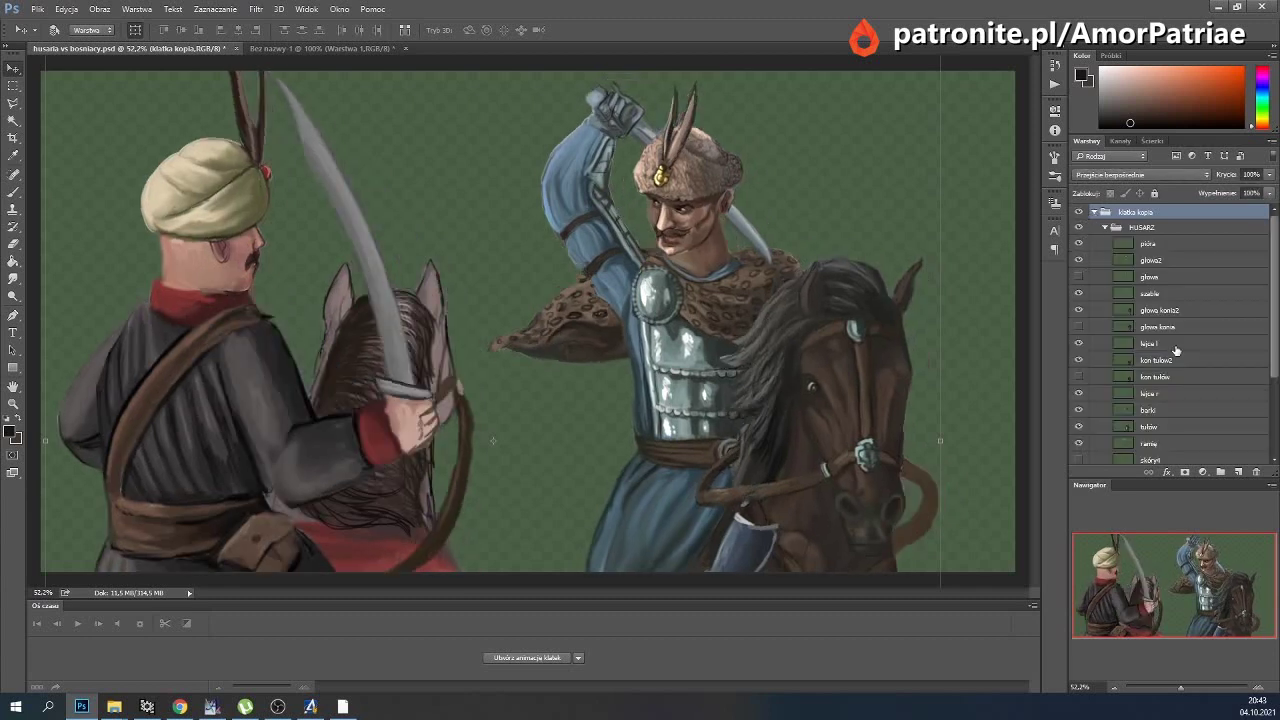
pyautogui.scroll(-2, 1148, 375)
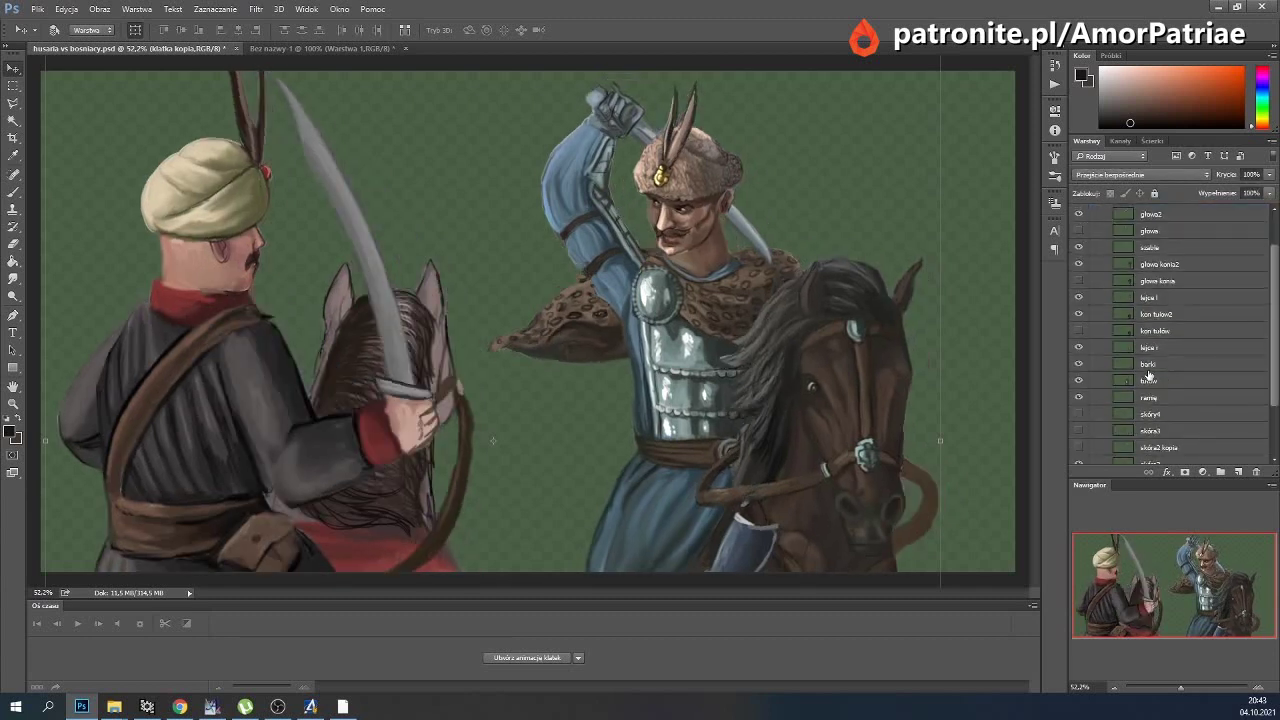
pyautogui.scroll(-2, 1148, 375)
pyautogui.click(1150, 338)
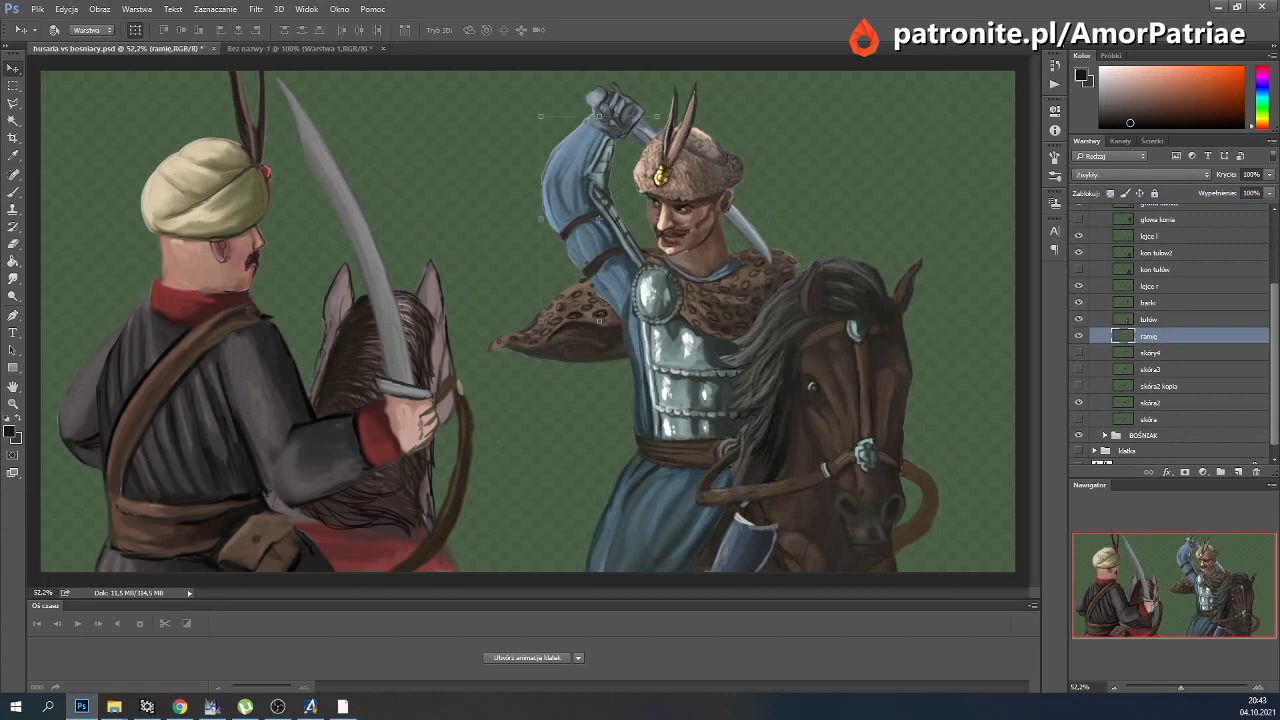
# Pin the rider's arm with a mesh and bend it slightly left.
pyautogui.click(66, 9)
pyautogui.click(185, 248)
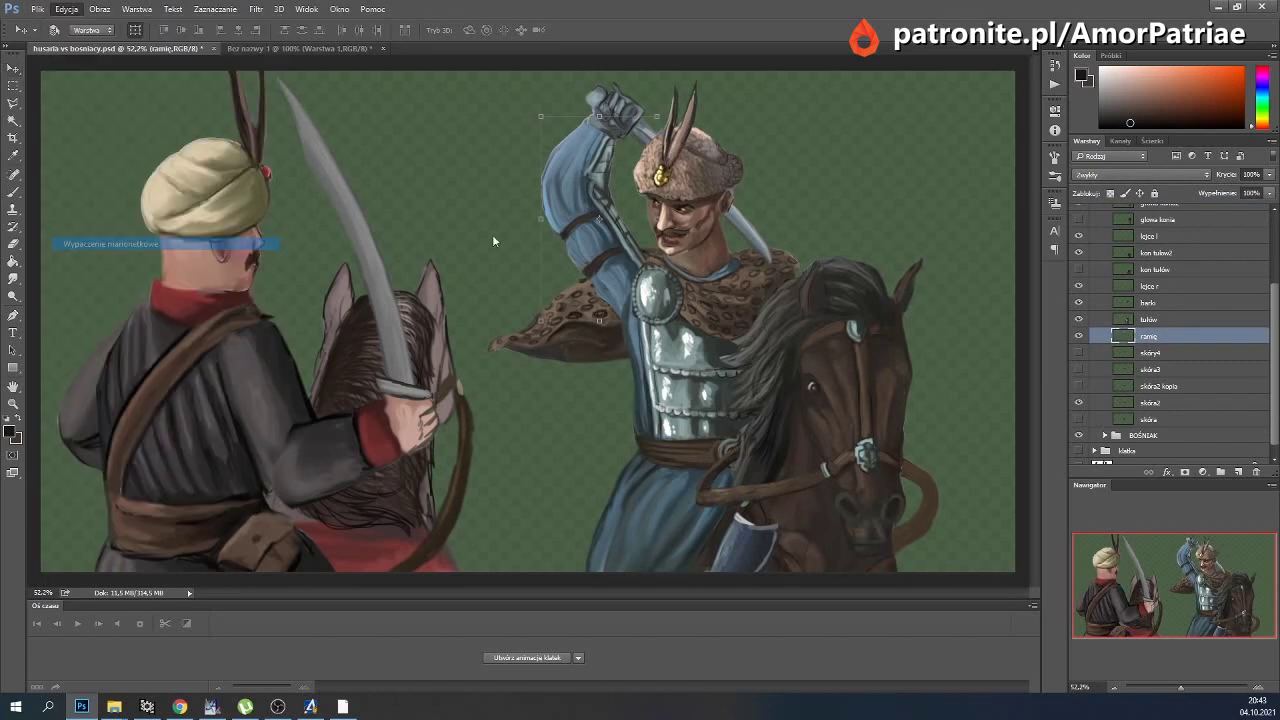
pyautogui.click(643, 268)
pyautogui.moveTo(620, 310); pyautogui.dragTo(620, 320)
pyautogui.moveTo(574, 155); pyautogui.dragTo(566, 175)
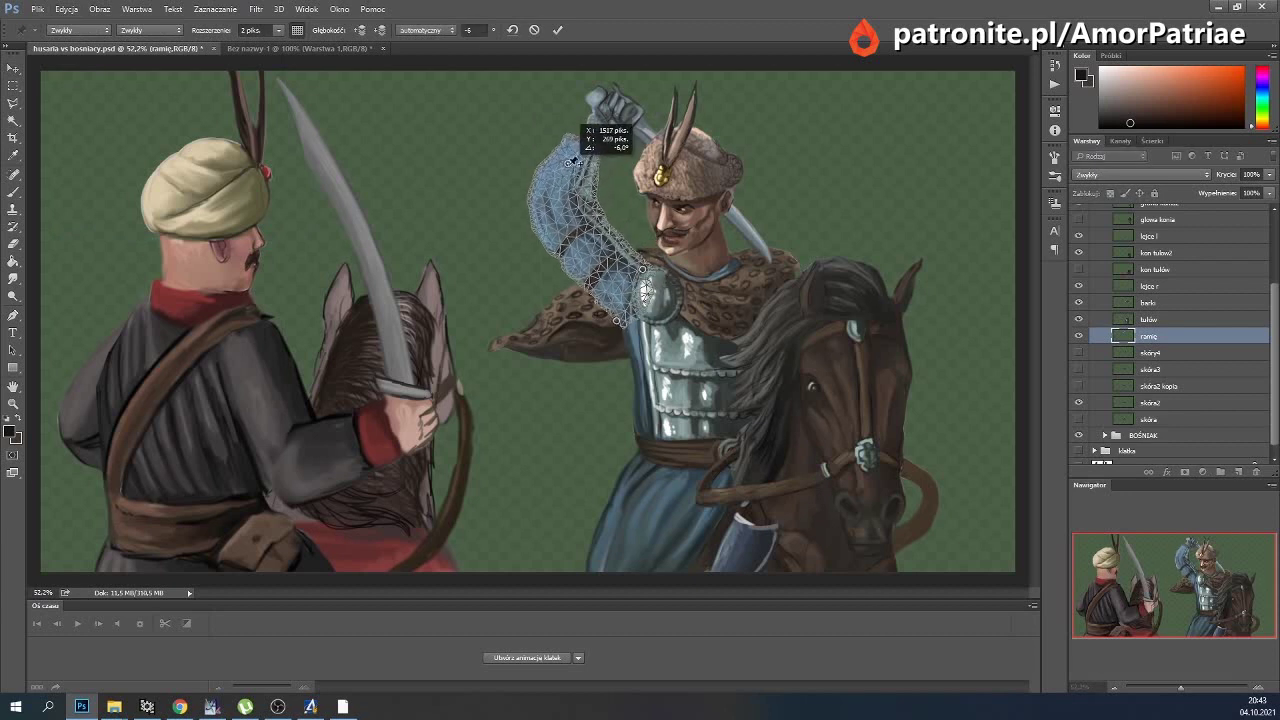
pyautogui.moveTo(574, 230); pyautogui.dragTo(569, 239)
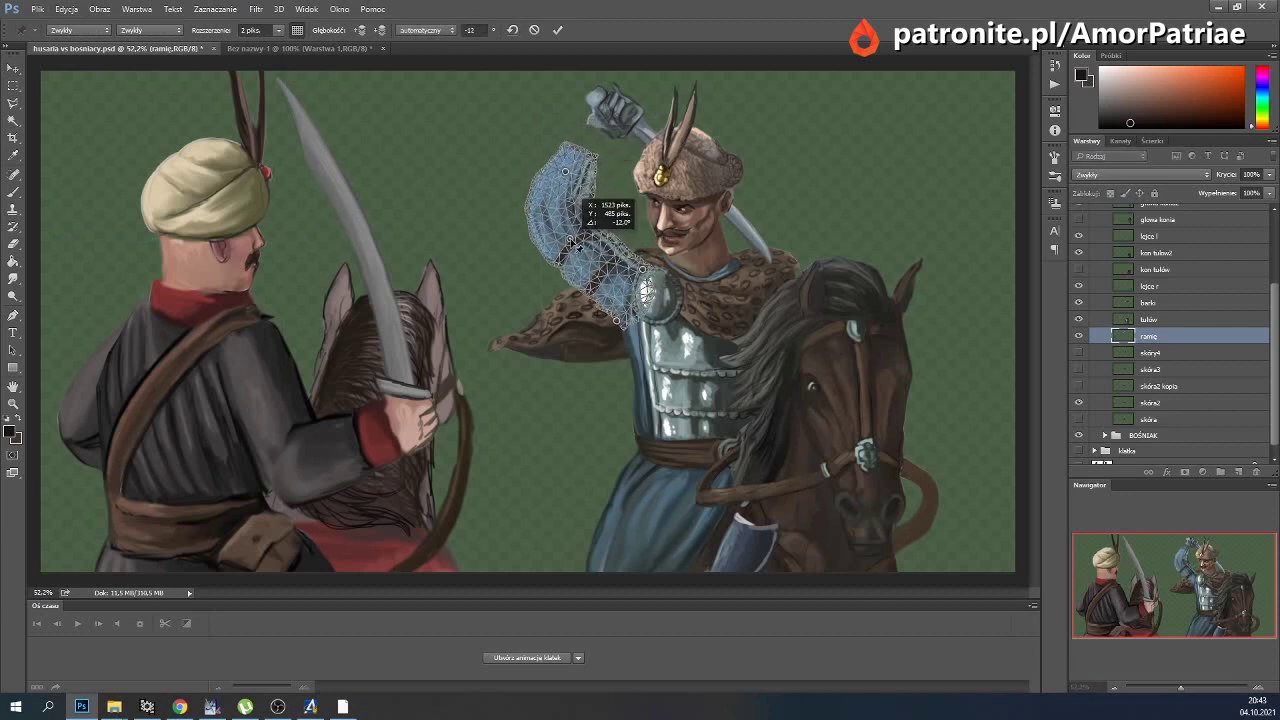
pyautogui.click(556, 31)
# Nudge the szable sabre down-left and rotate it about 9° counter-clockwise.
pyautogui.scroll(2, 1150, 320)
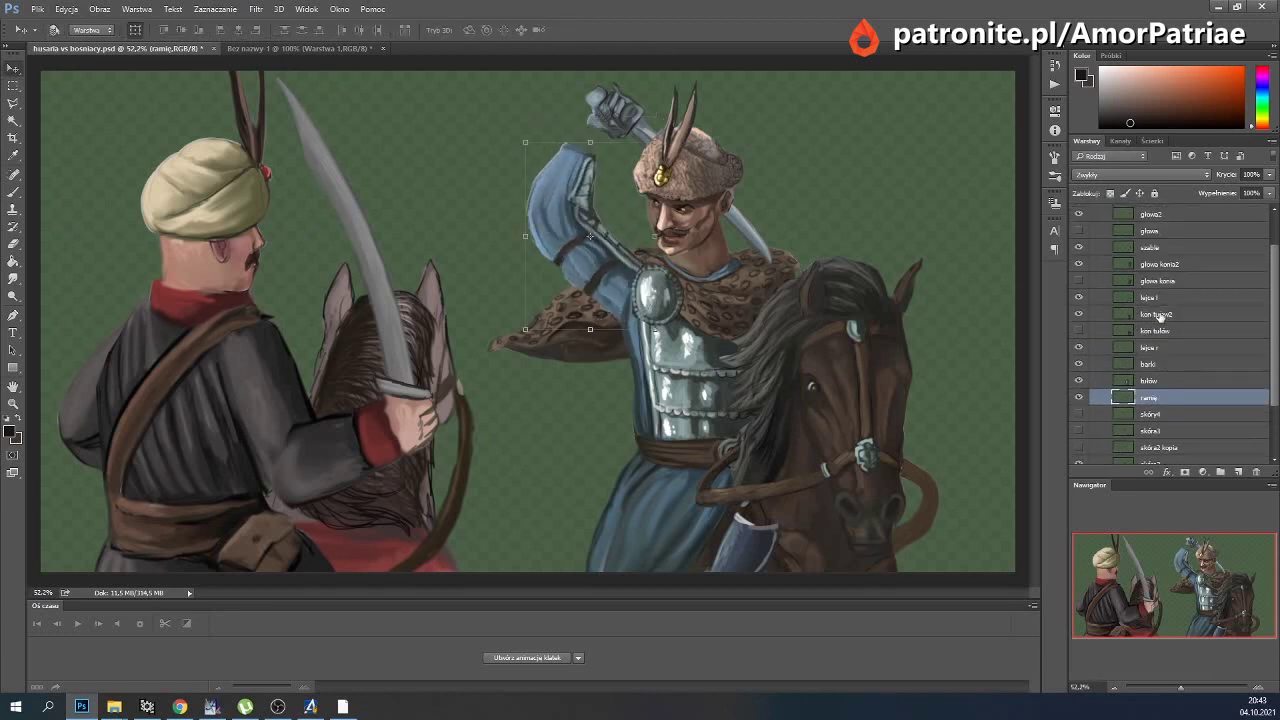
pyautogui.scroll(2, 1157, 304)
pyautogui.click(1150, 294)
pyautogui.moveTo(699, 180); pyautogui.dragTo(686, 197)
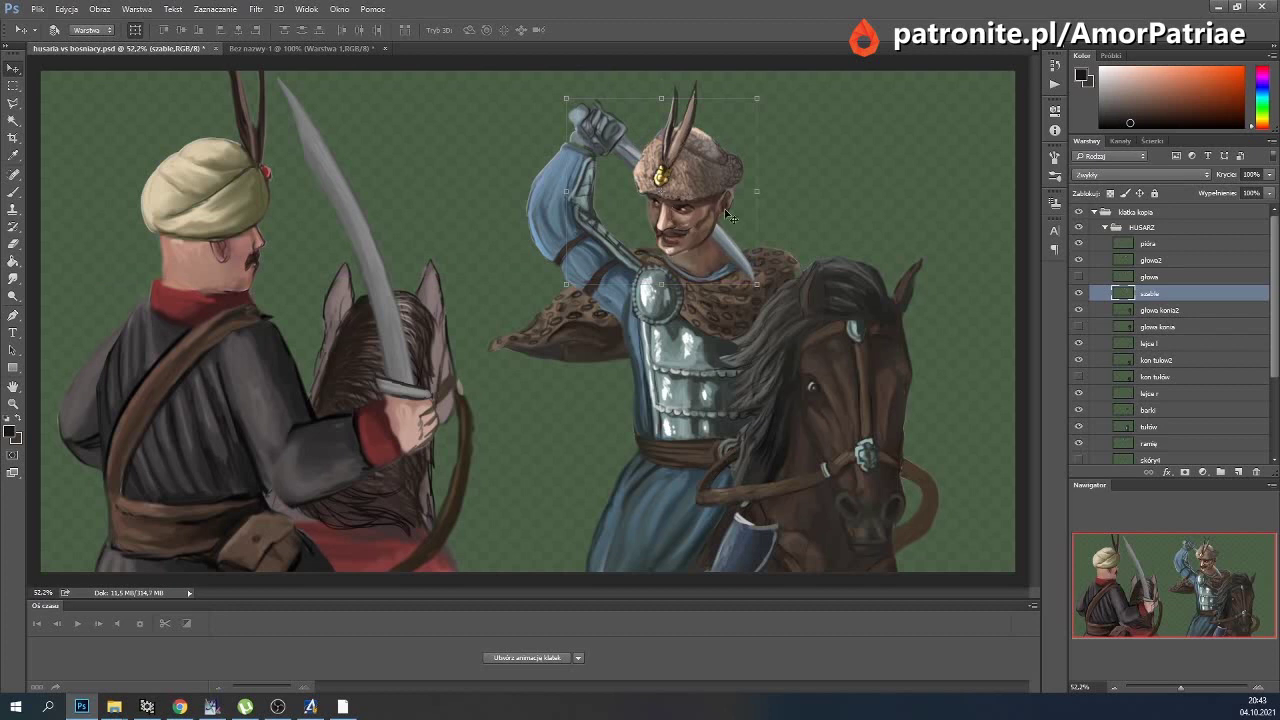
pyautogui.moveTo(766, 188); pyautogui.dragTo(740, 150)
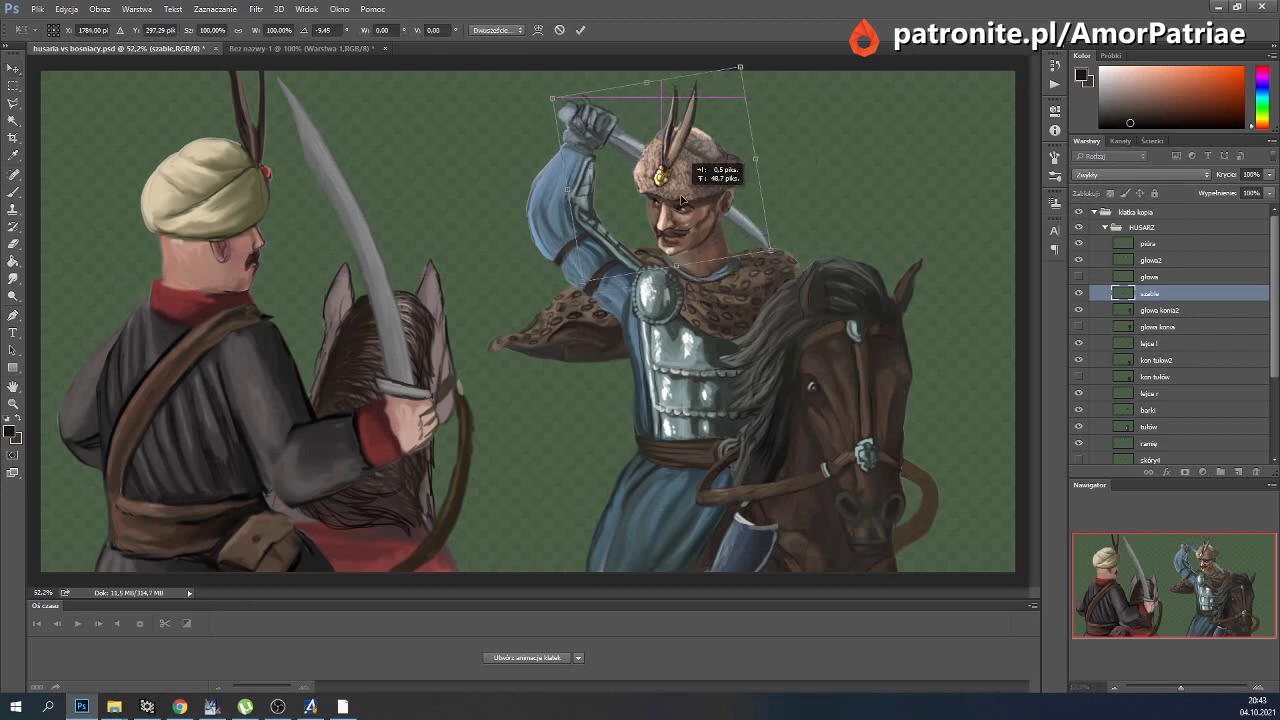
pyautogui.click(580, 29)
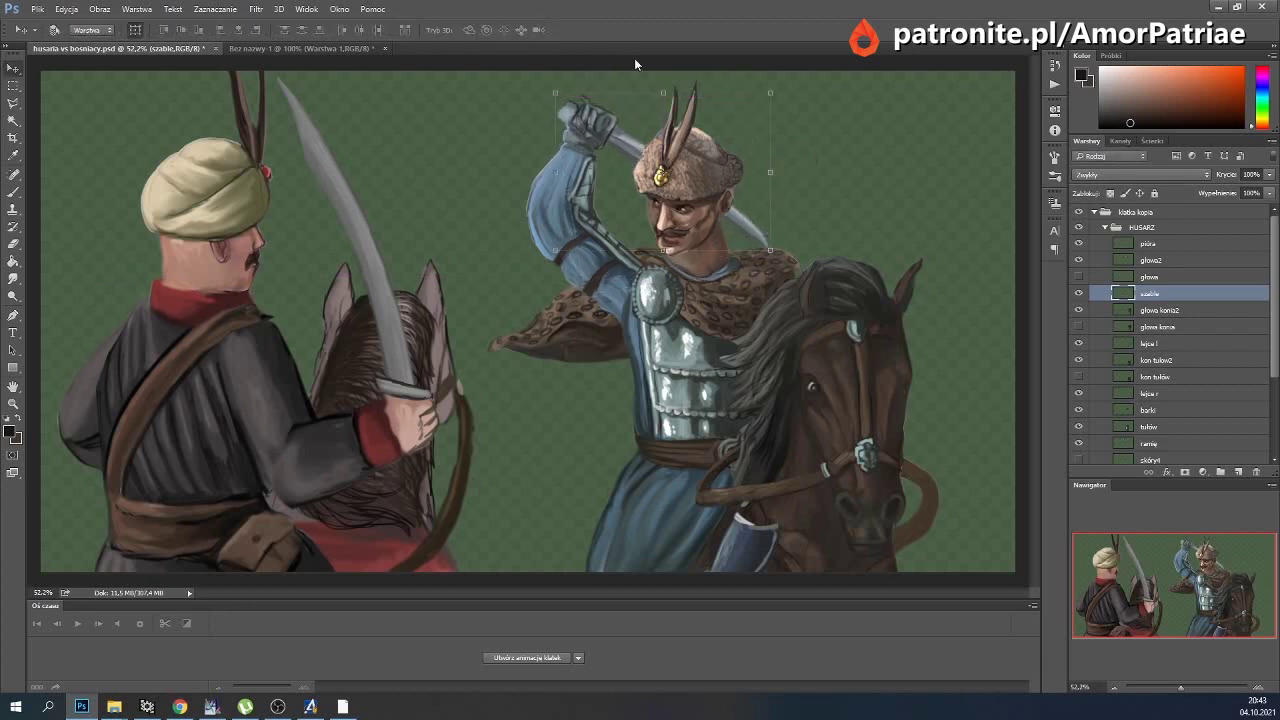
# Warp the sabre, bending the blade near its tip and reshaping the hilt.
pyautogui.click(66, 9)
pyautogui.moveTo(150, 282)
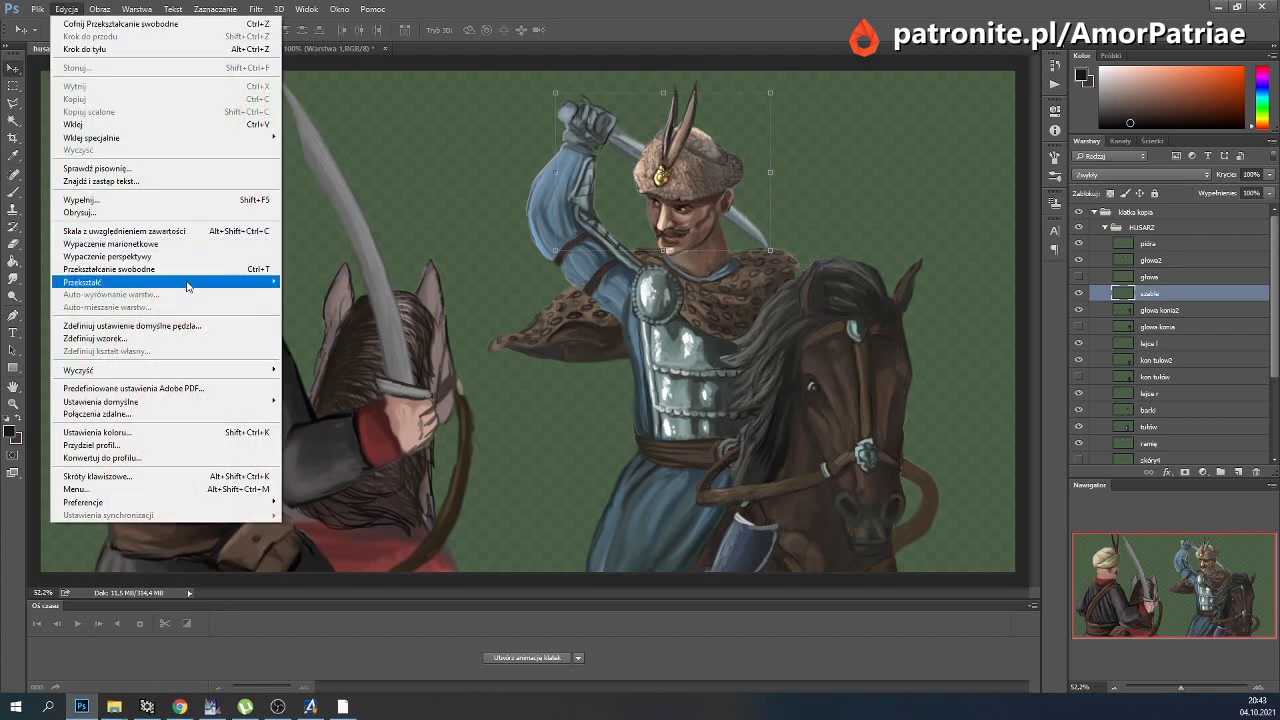
pyautogui.click(358, 364)
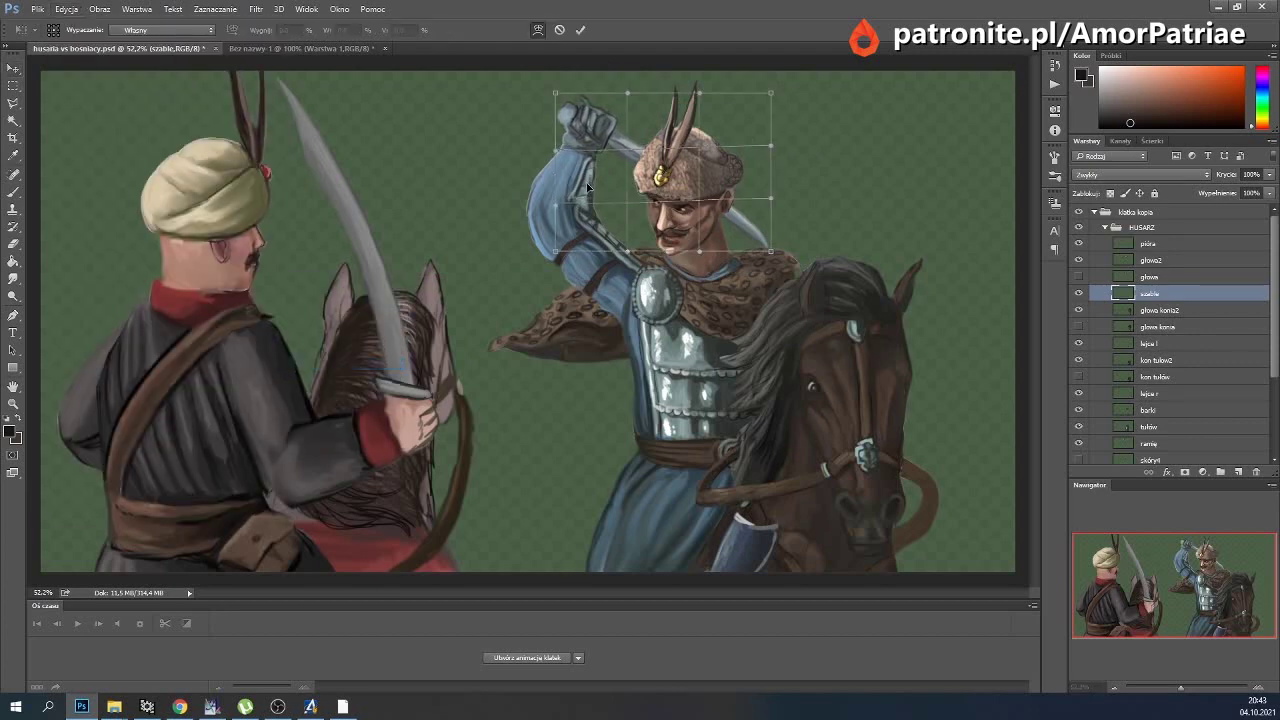
pyautogui.moveTo(729, 210); pyautogui.dragTo(764, 242)
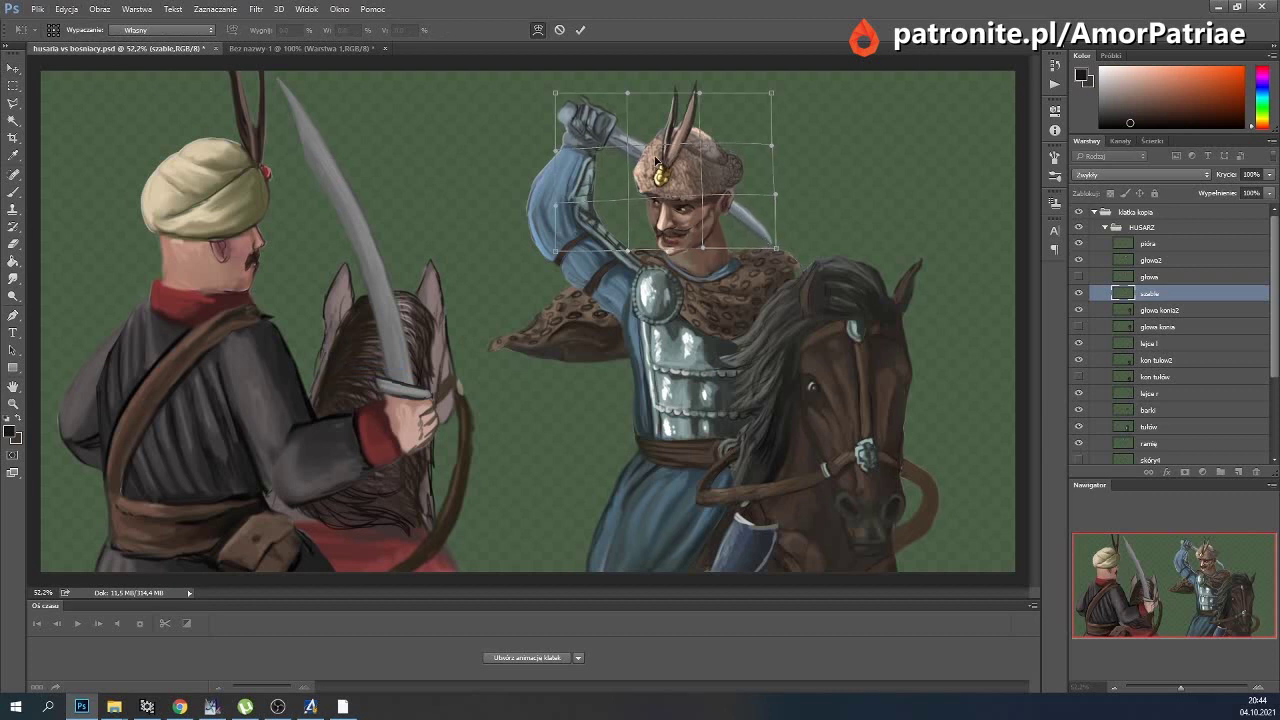
pyautogui.moveTo(623, 97); pyautogui.dragTo(555, 98)
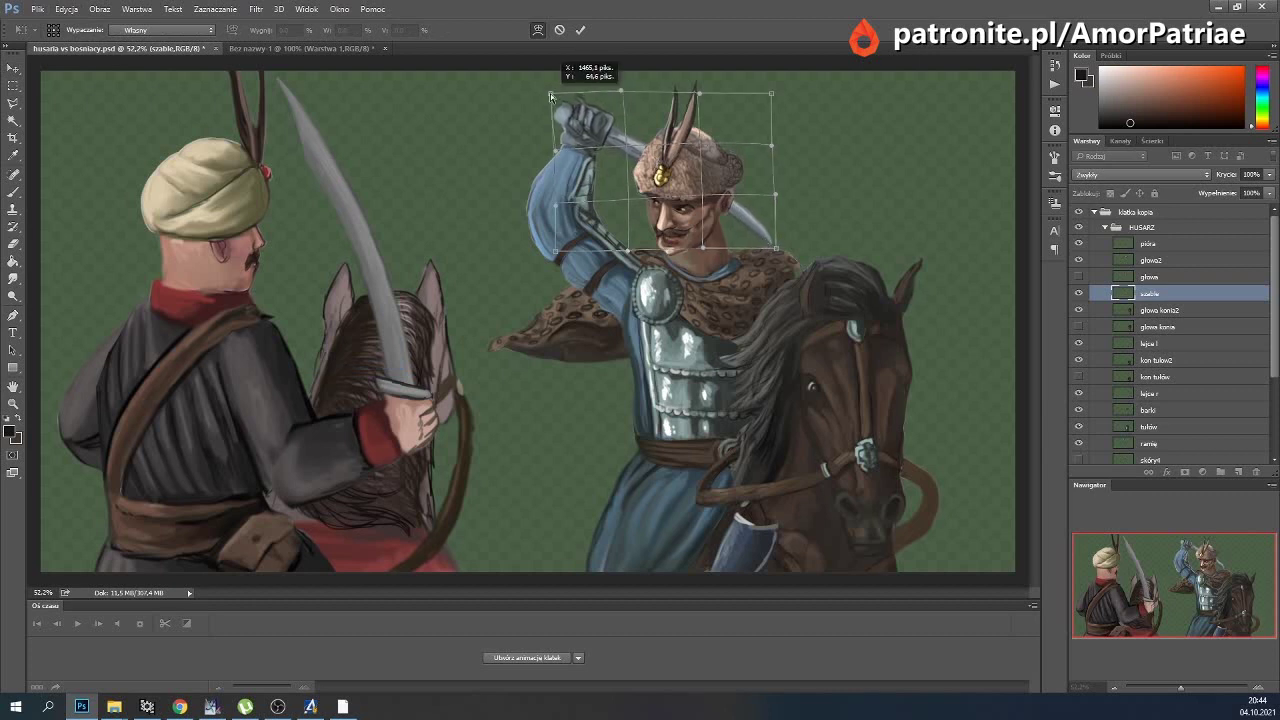
pyautogui.click(588, 30)
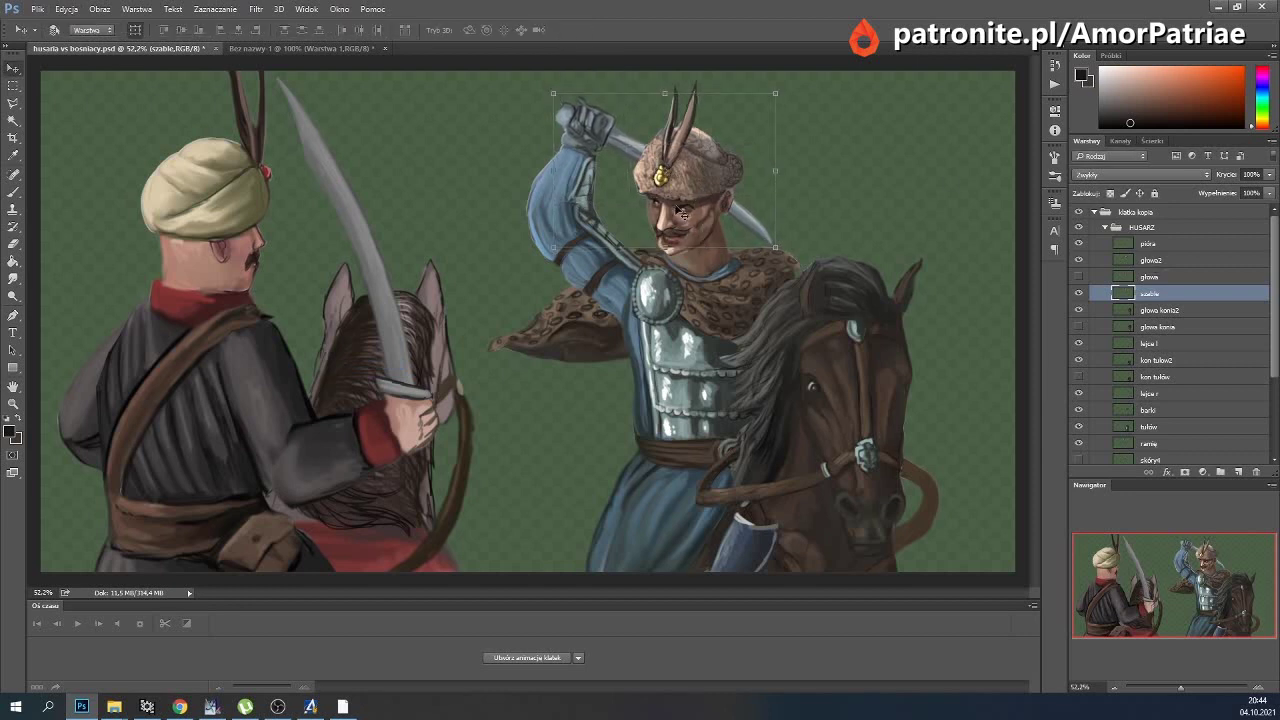
# Tilt the sabre about 5° counter-clockwise, leaving the lejca l rein layer active.
pyautogui.hotkey('ctrl', 't')
pyautogui.moveTo(978, 220); pyautogui.dragTo(973, 193)
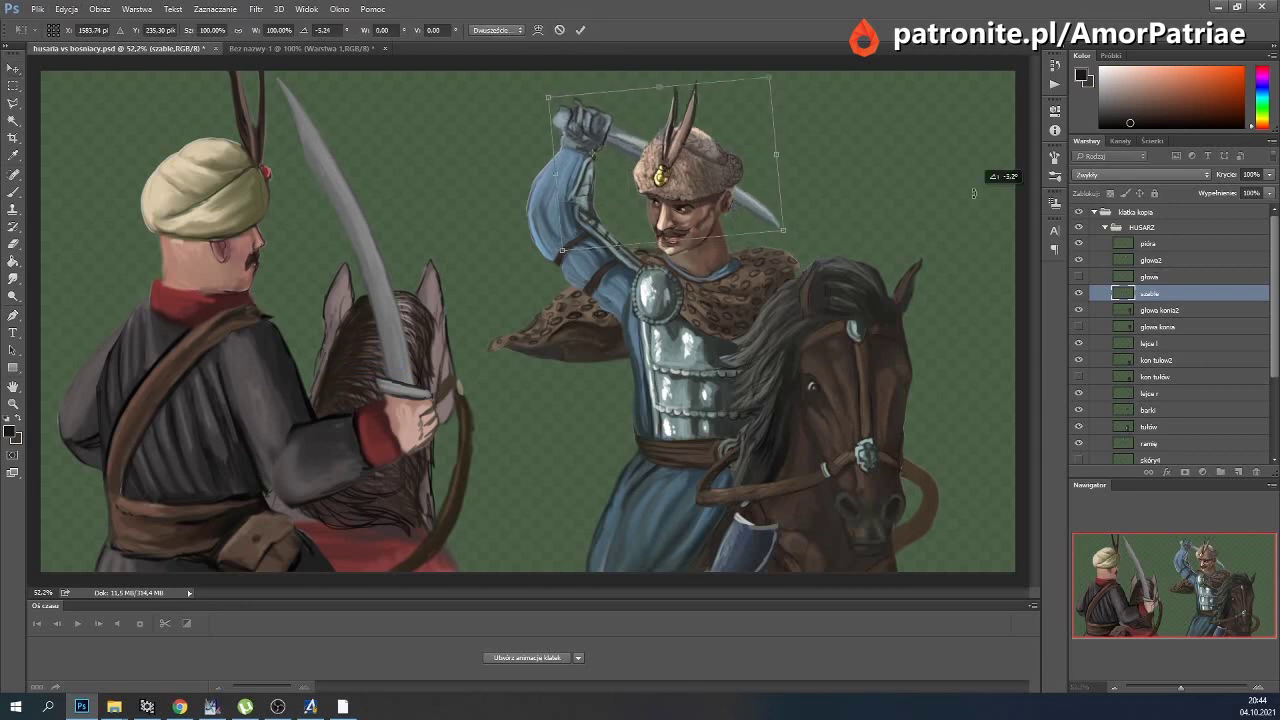
pyautogui.click(583, 30)
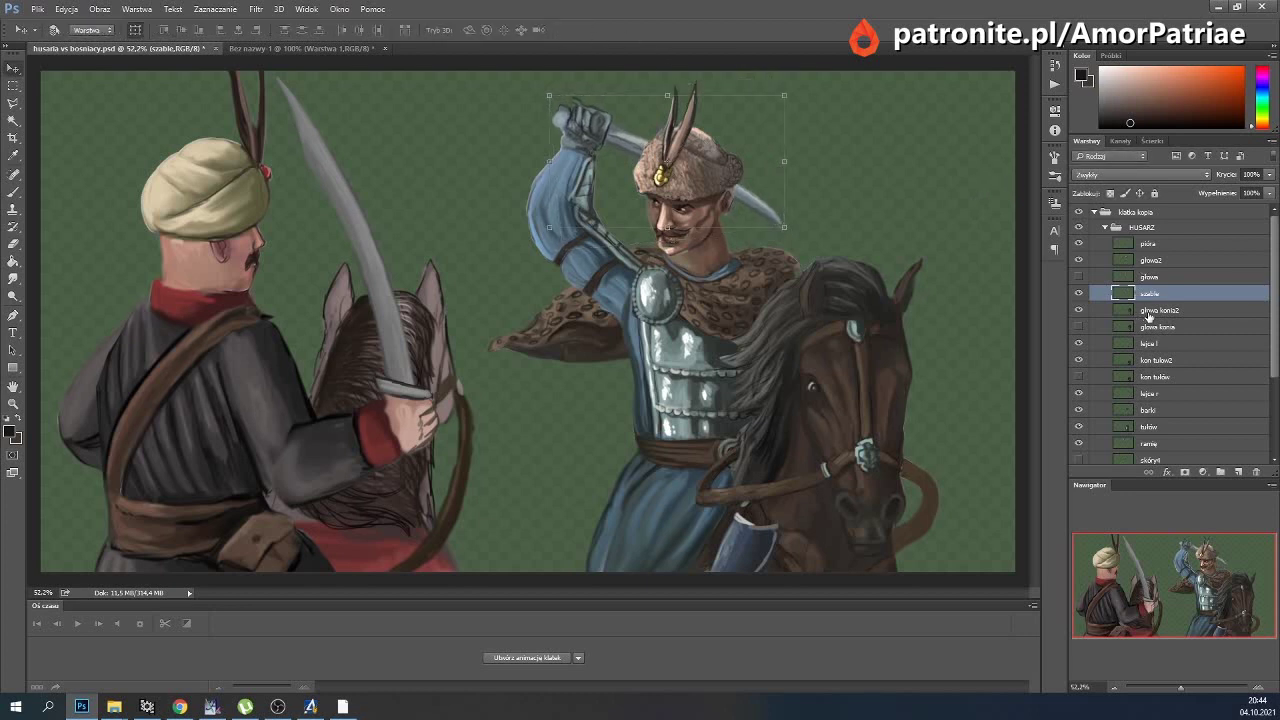
pyautogui.click(1141, 343)
# Select the ramię arm layer and switch to the Smudge tool.
pyautogui.scroll(-2, 1141, 343)
pyautogui.scroll(-2, 1145, 335)
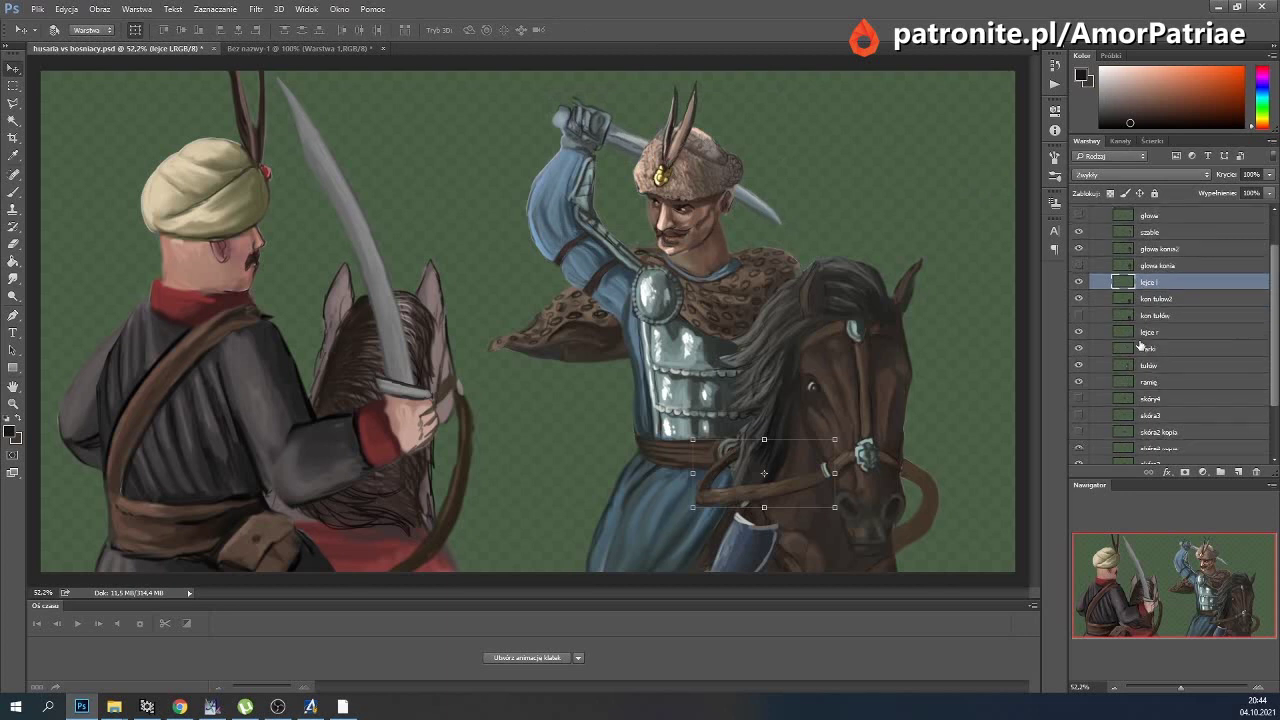
pyautogui.scroll(-2, 1148, 328)
pyautogui.click(1152, 318)
pyautogui.click(1148, 336)
pyautogui.click(16, 279)
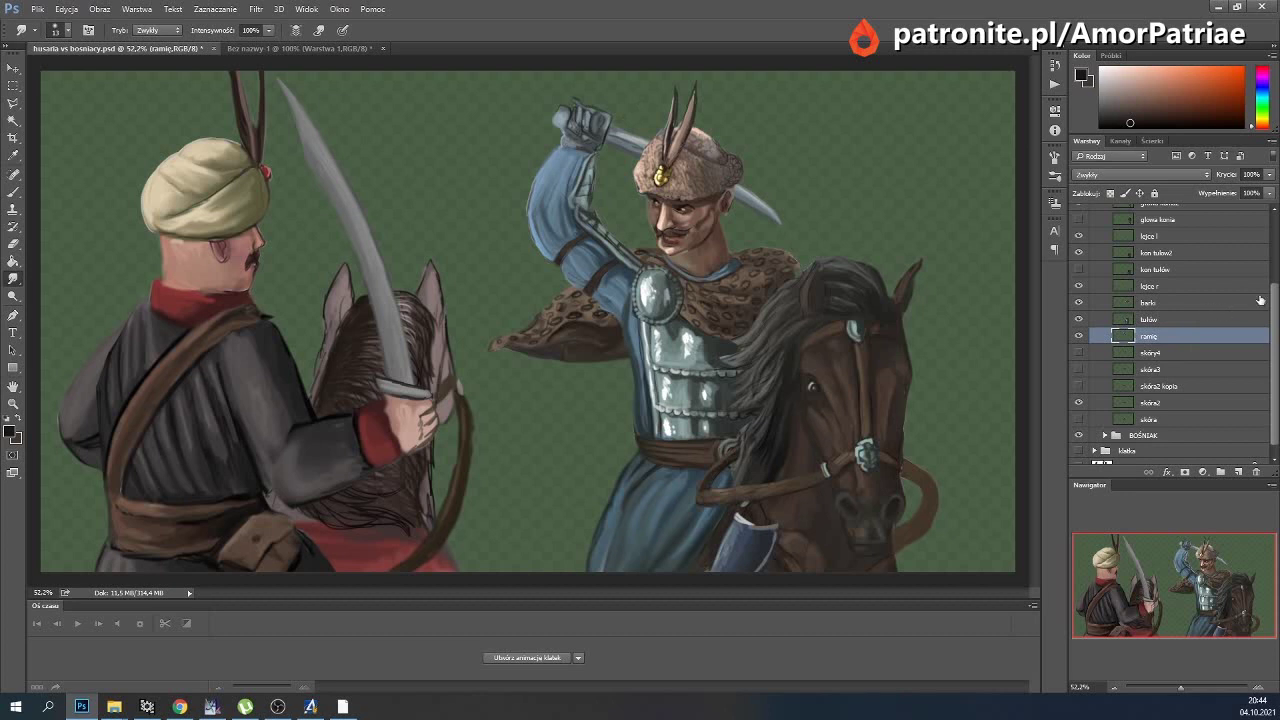
# Toggle the szable layer off and on to check it, then collapse HUSARZ.
pyautogui.scroll(3, 1170, 330)
pyautogui.click(1079, 265)
pyautogui.click(1110, 265)
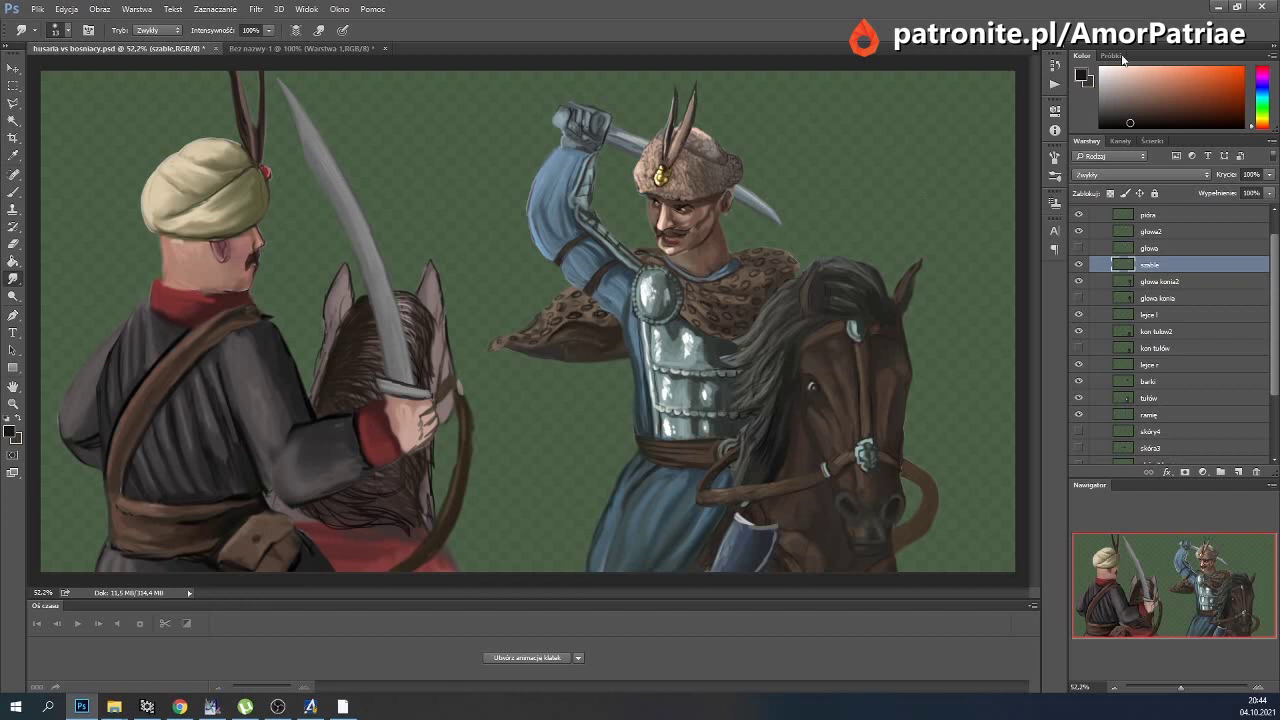
pyautogui.scroll(2, 1108, 223)
pyautogui.click(1104, 228)
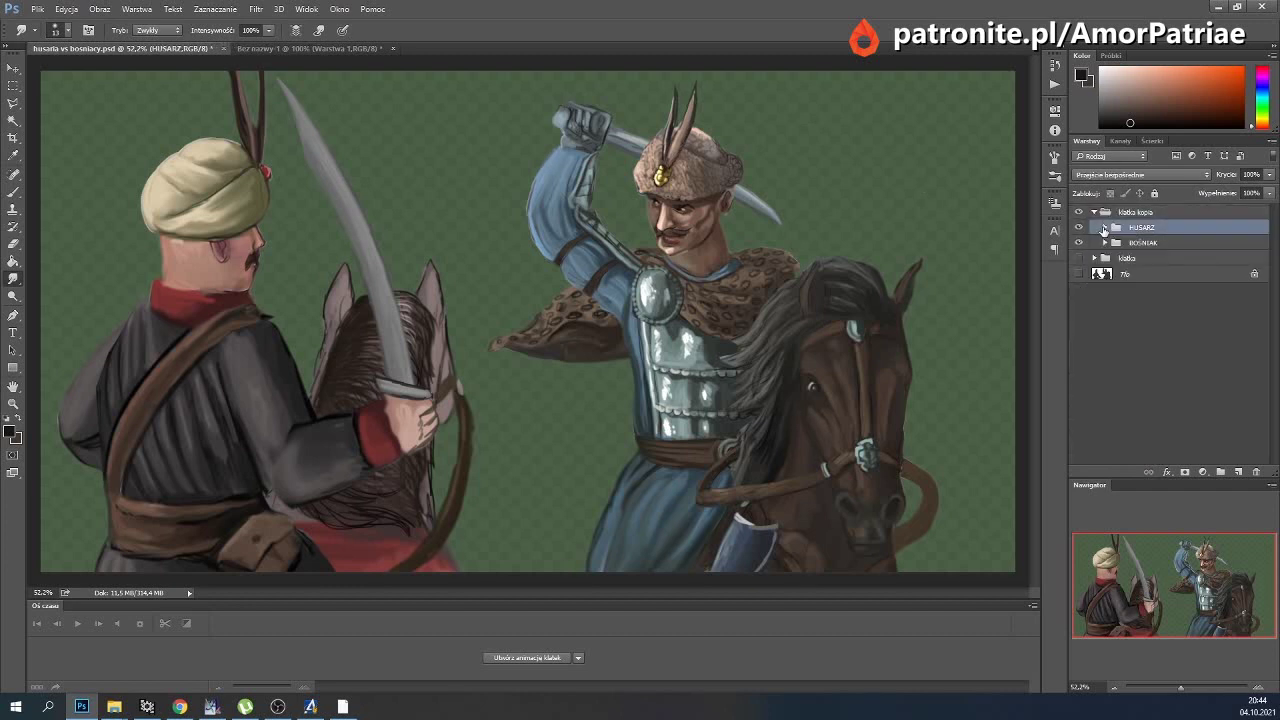
# Toggle klatka kopia and klatka visibility repeatedly to compare the two poses.
pyautogui.click(1094, 212)
pyautogui.click(1079, 212)
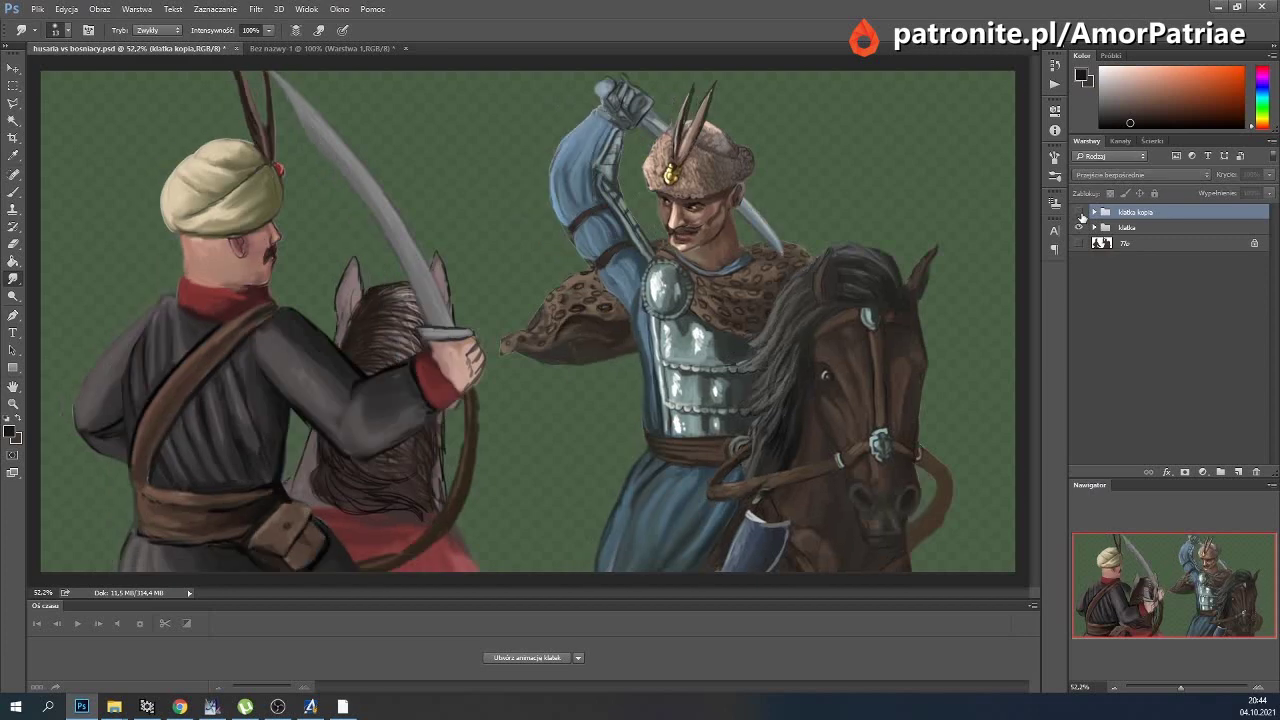
pyautogui.click(1080, 213)
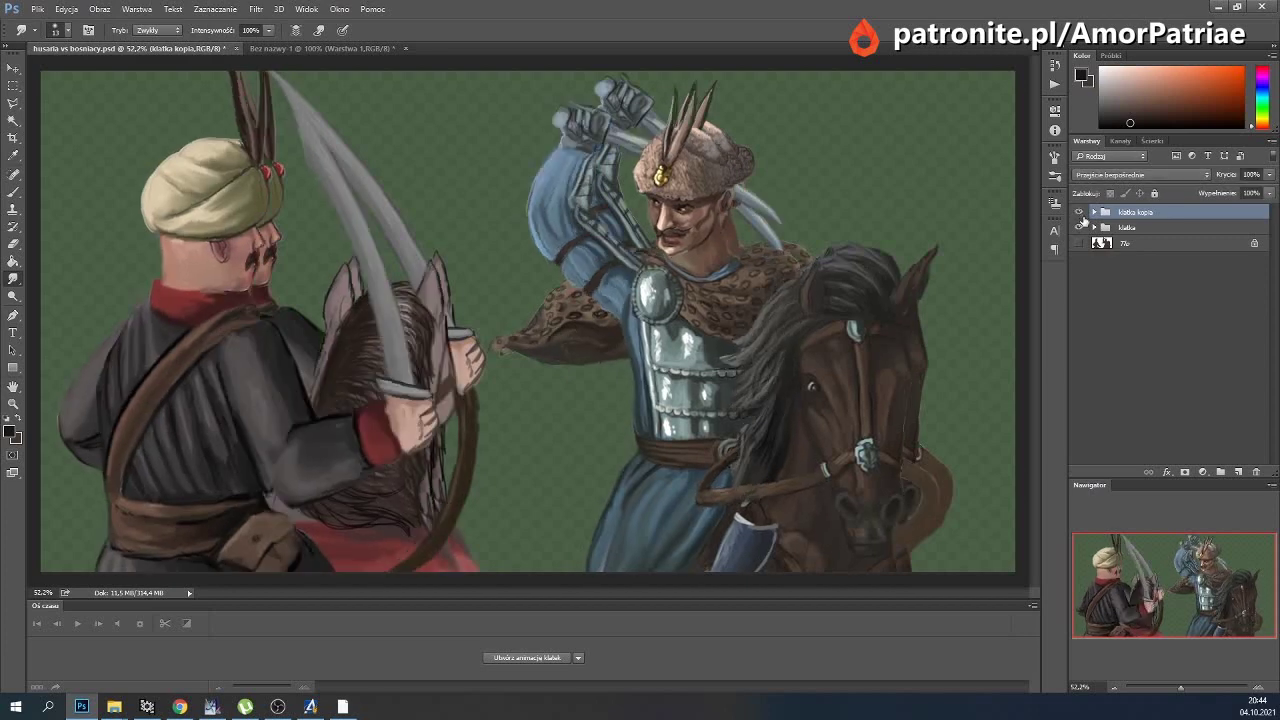
pyautogui.click(1079, 212)
pyautogui.click(1079, 212)
pyautogui.click(1079, 212)
pyautogui.click(1079, 212)
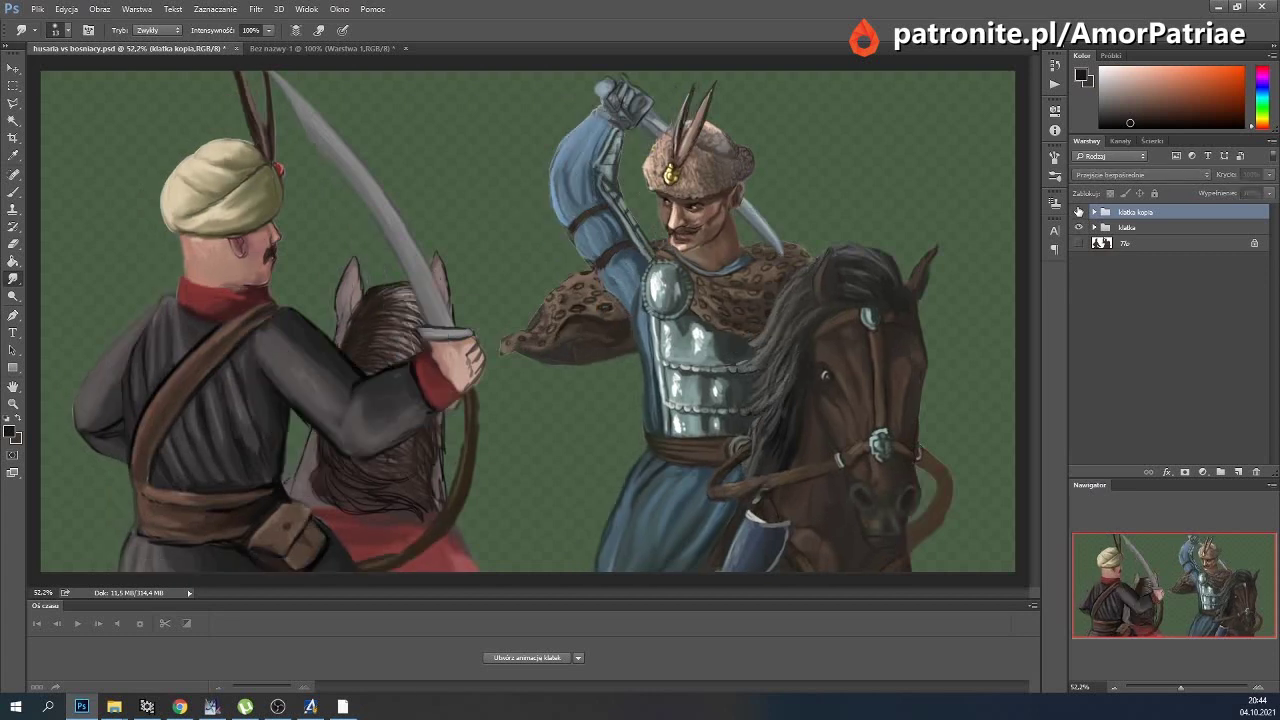
pyautogui.click(1079, 212)
pyautogui.click(1079, 212)
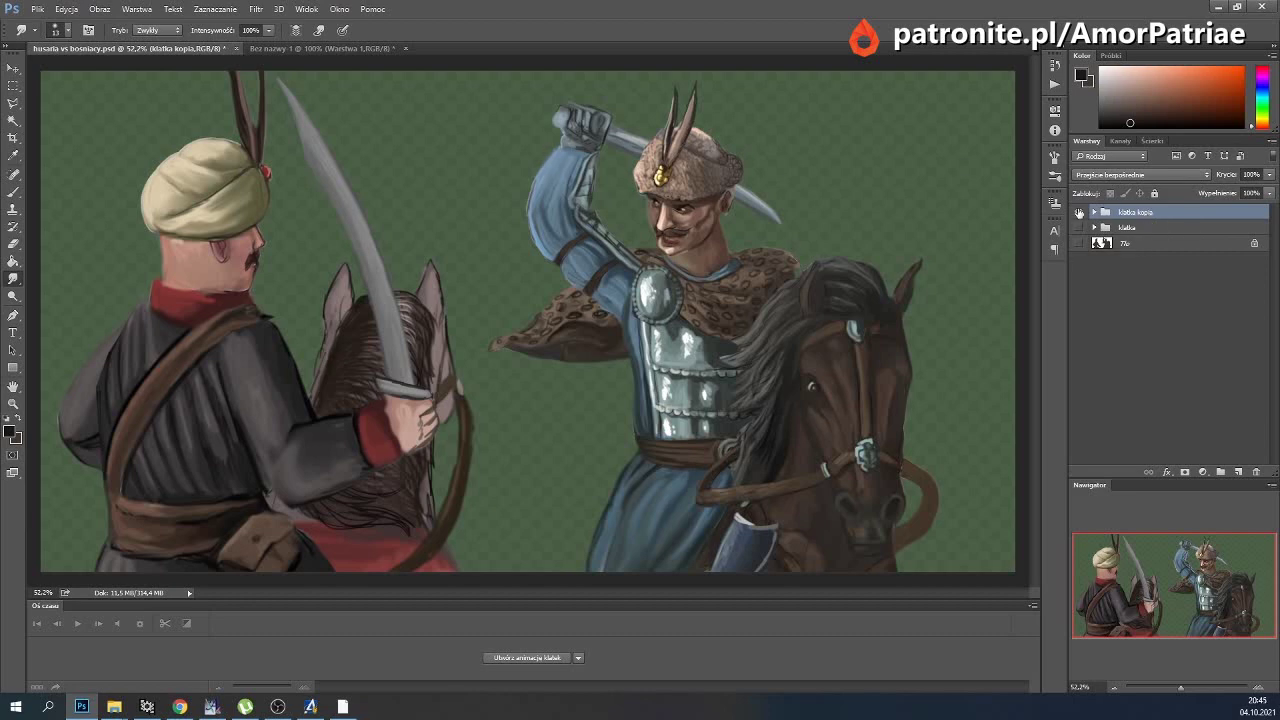
pyautogui.click(1079, 227)
pyautogui.click(1079, 212)
# Save the file and duplicate the frame group as klatka kopia 2.
pyautogui.click(37, 9)
pyautogui.click(110, 148)
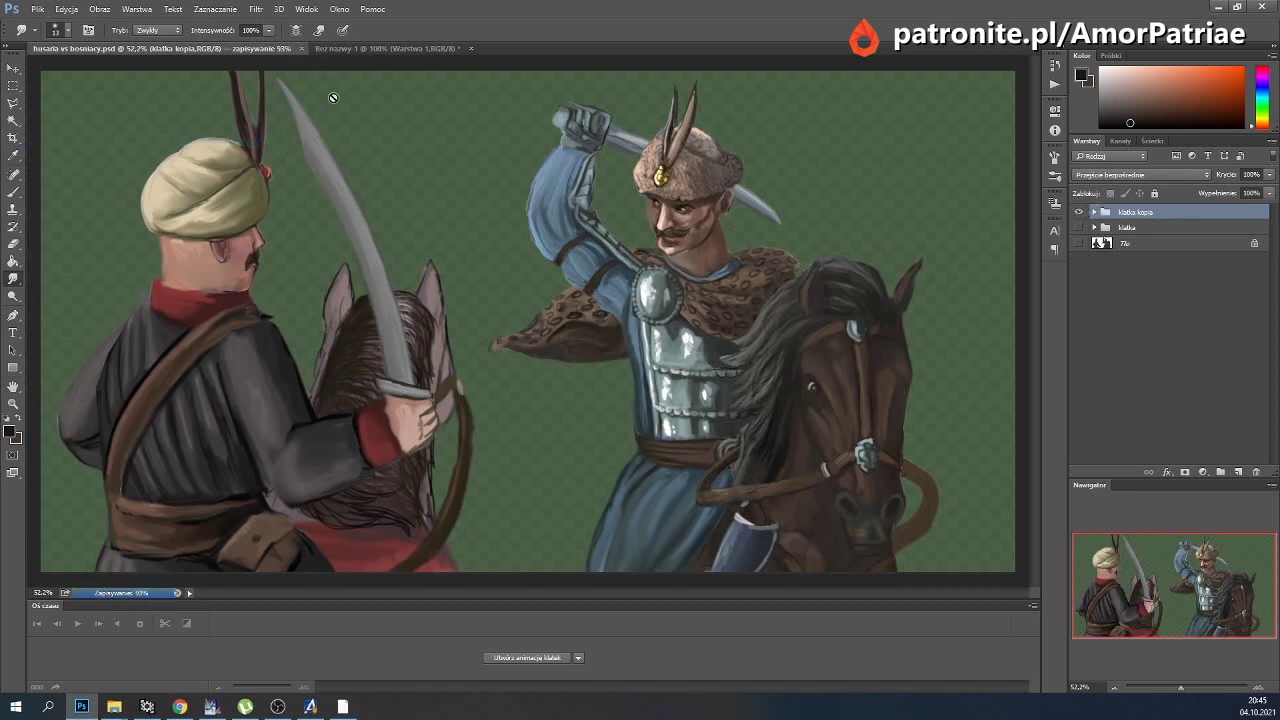
pyautogui.click(135, 10)
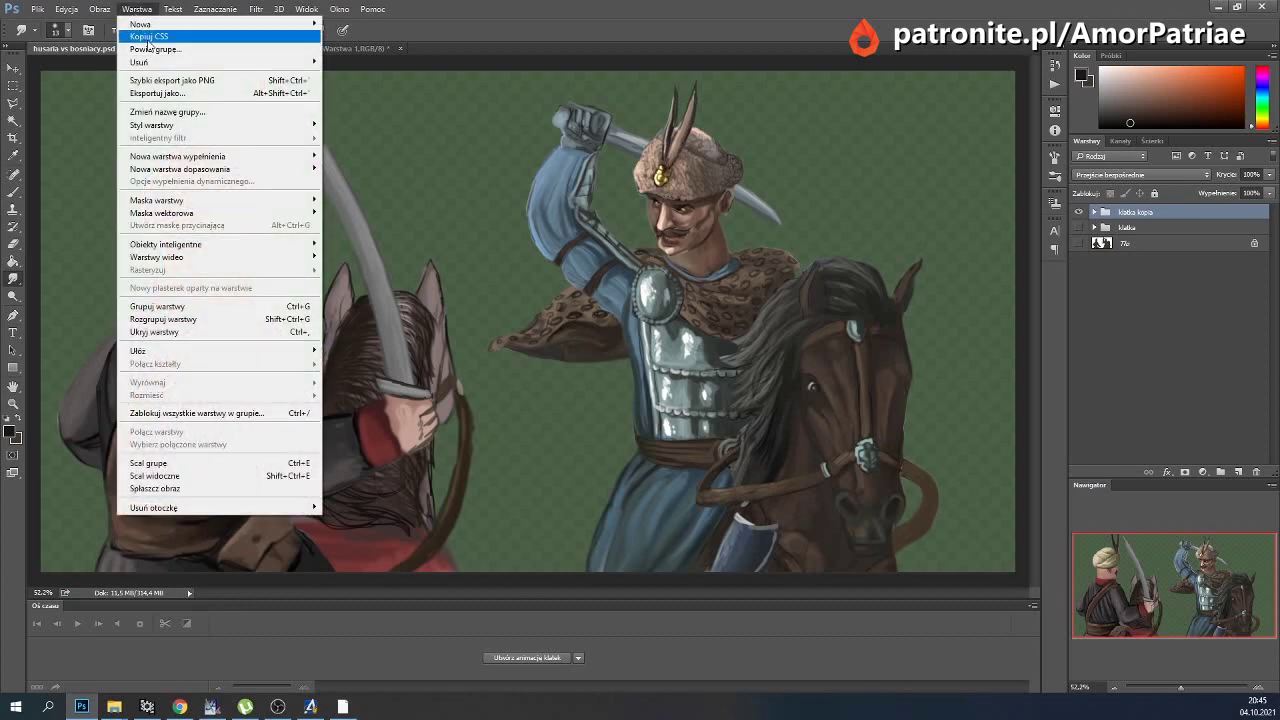
pyautogui.click(155, 50)
pyautogui.click(622, 236)
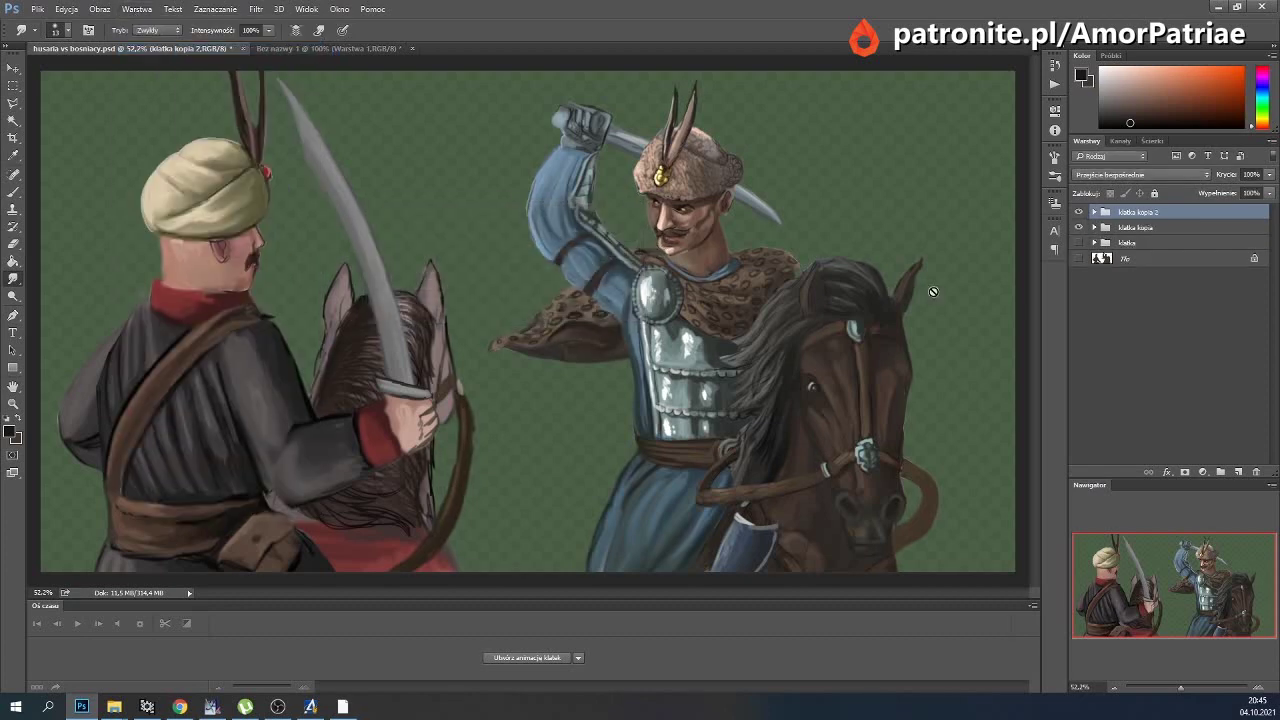
# Hide klatka kopia 2, merge klatka kopia into a layer named 45, then hide it.
pyautogui.click(1131, 230)
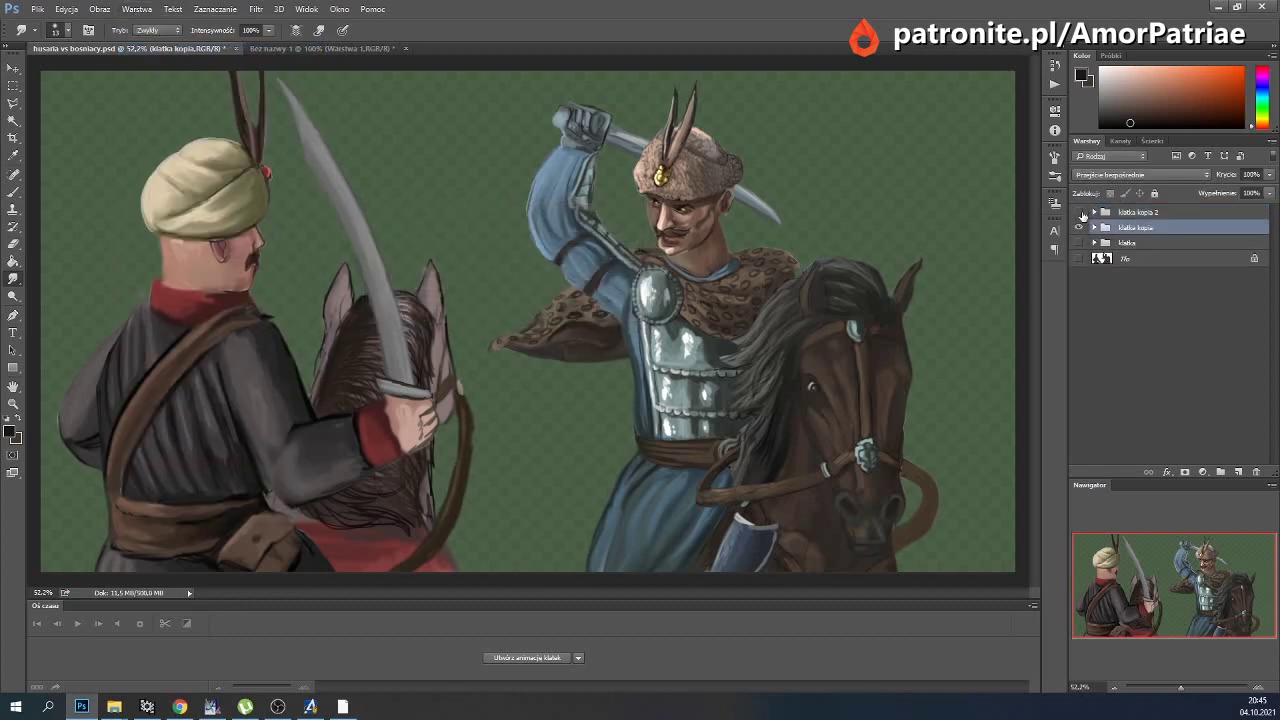
pyautogui.click(1078, 212)
pyautogui.click(137, 10)
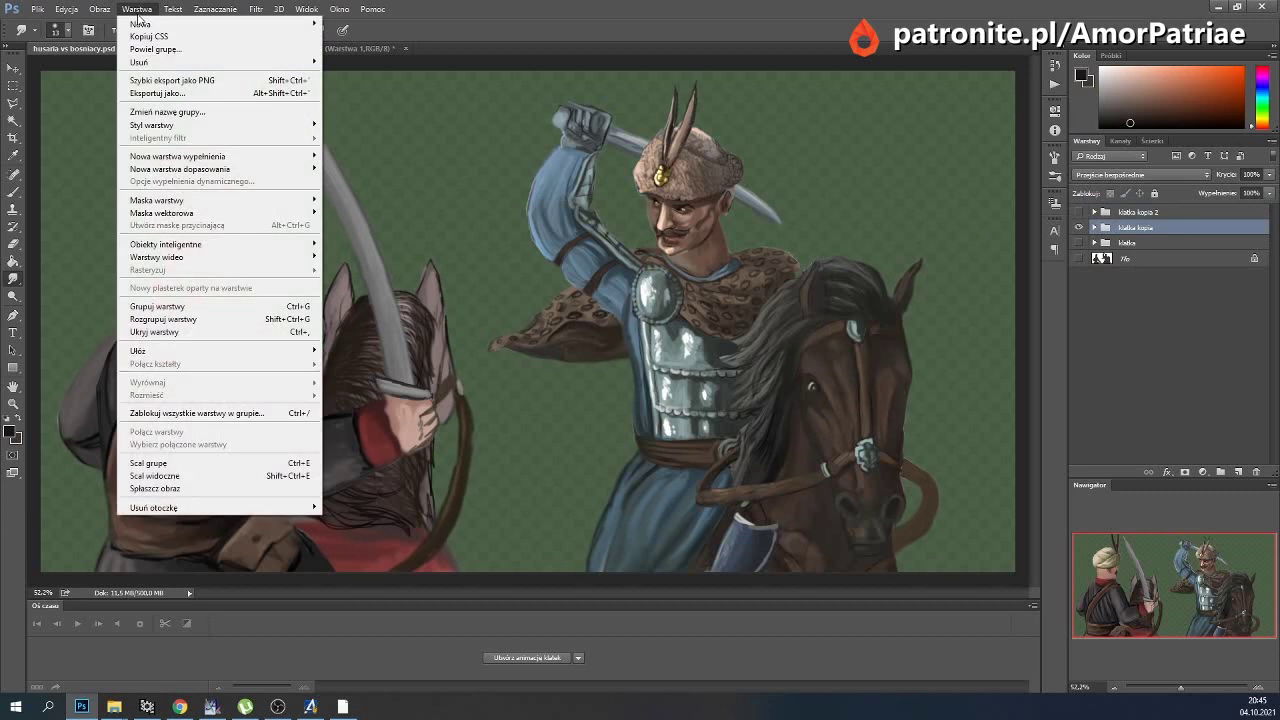
pyautogui.click(214, 465)
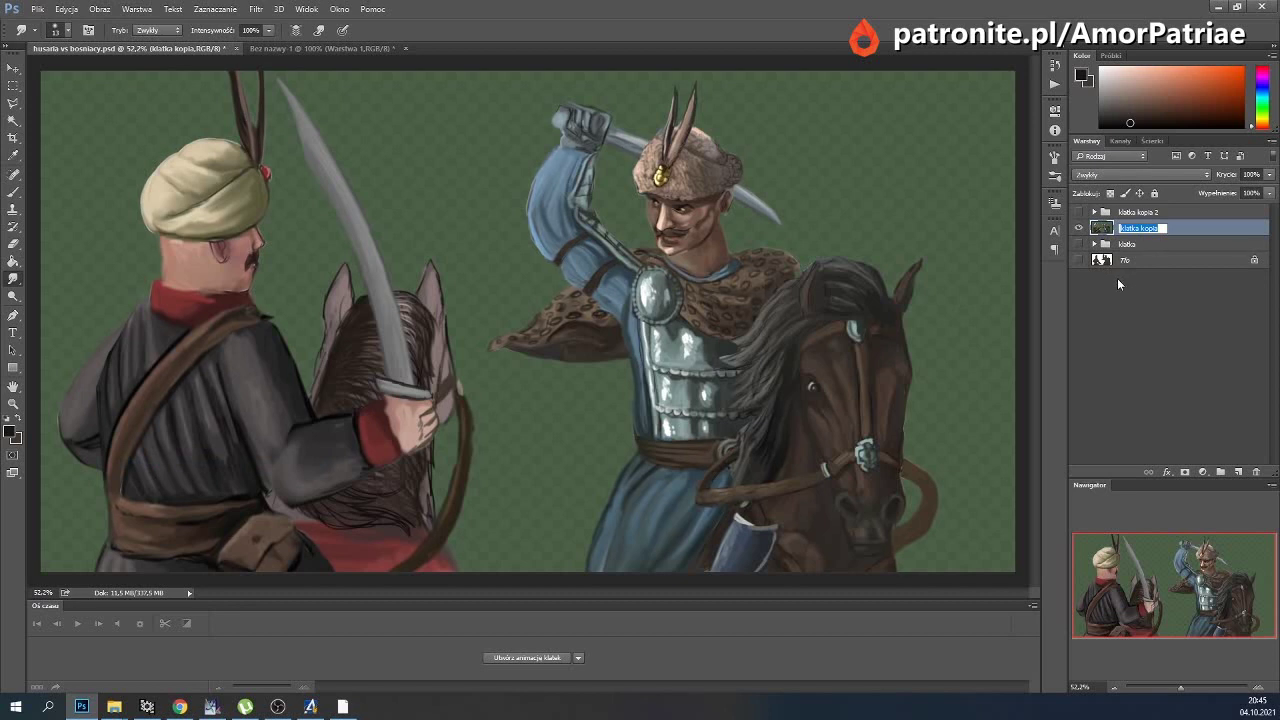
pyautogui.write('45')
pyautogui.press('Return')
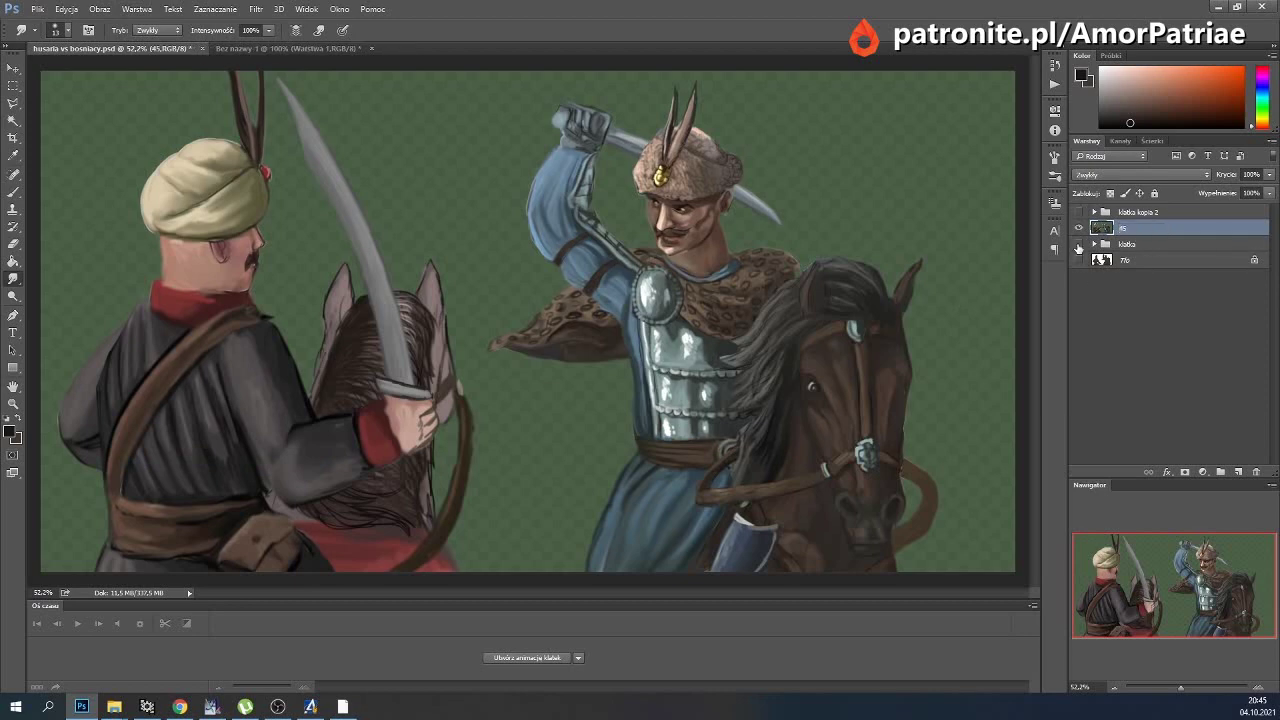
pyautogui.click(1078, 244)
# Duplicate the klatka group and merge the copy into a layer named 46.
pyautogui.click(1120, 244)
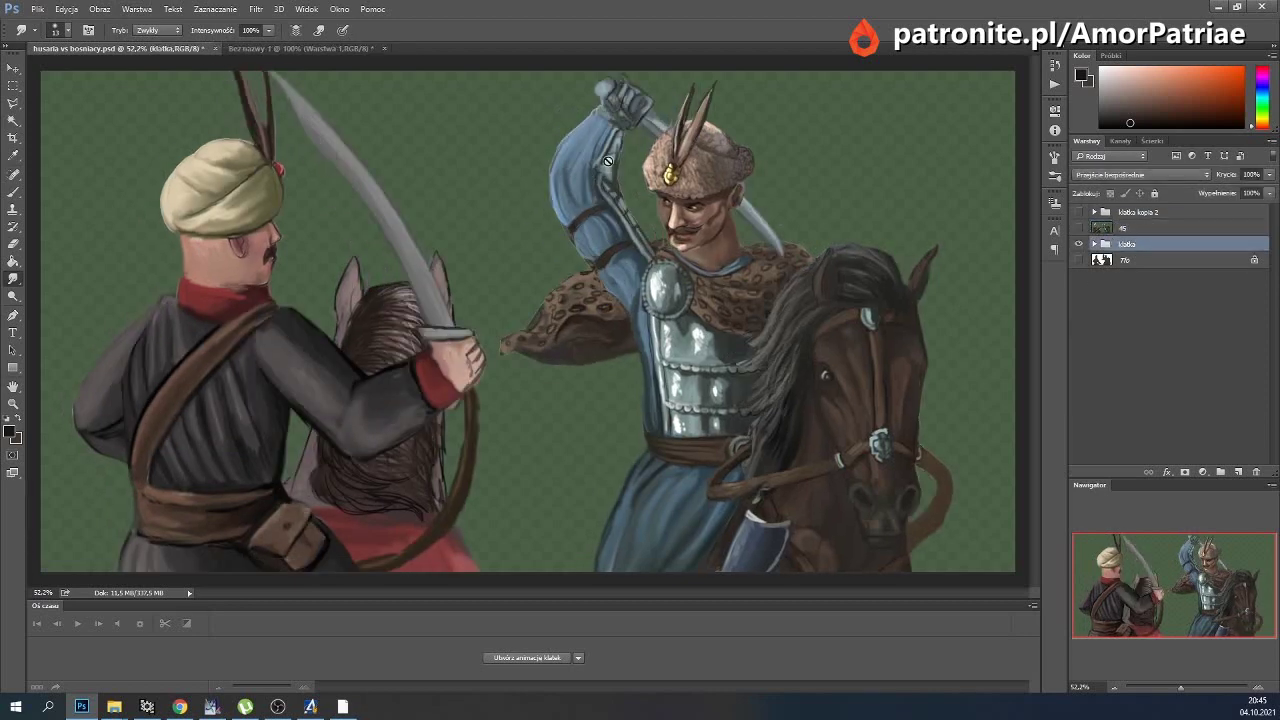
pyautogui.click(137, 9)
pyautogui.click(181, 55)
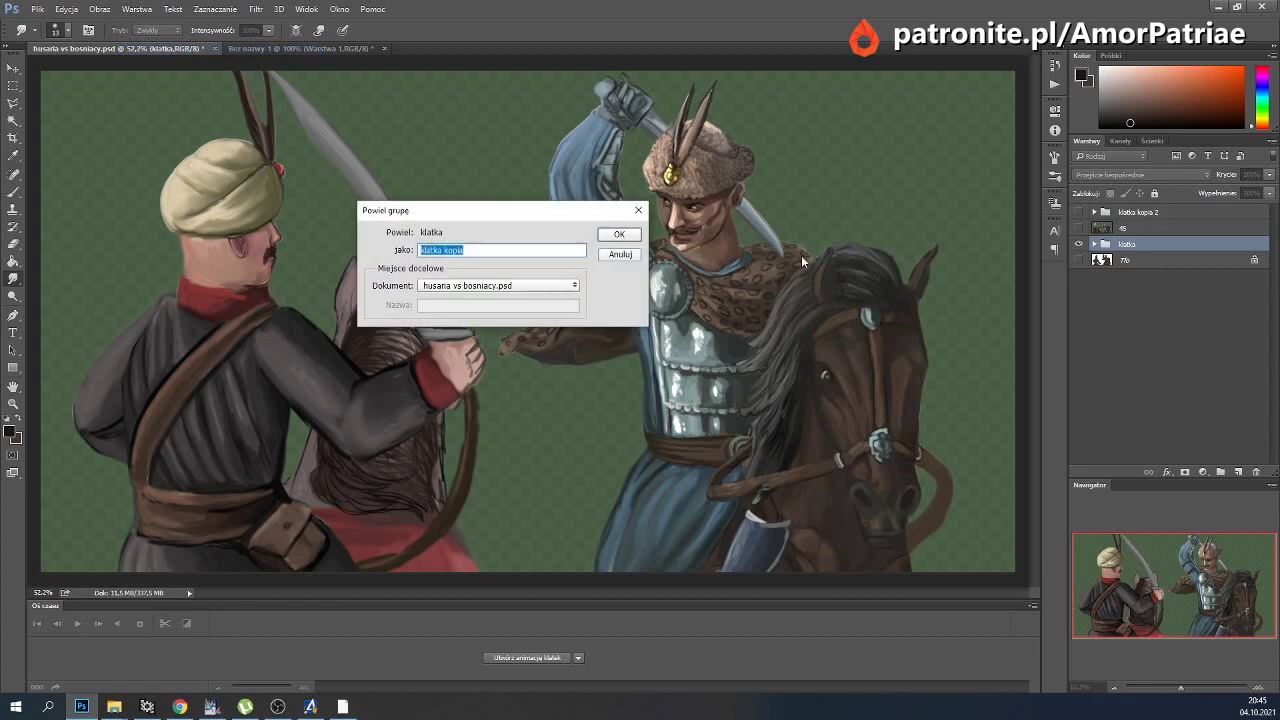
pyautogui.click(612, 234)
pyautogui.click(1078, 259)
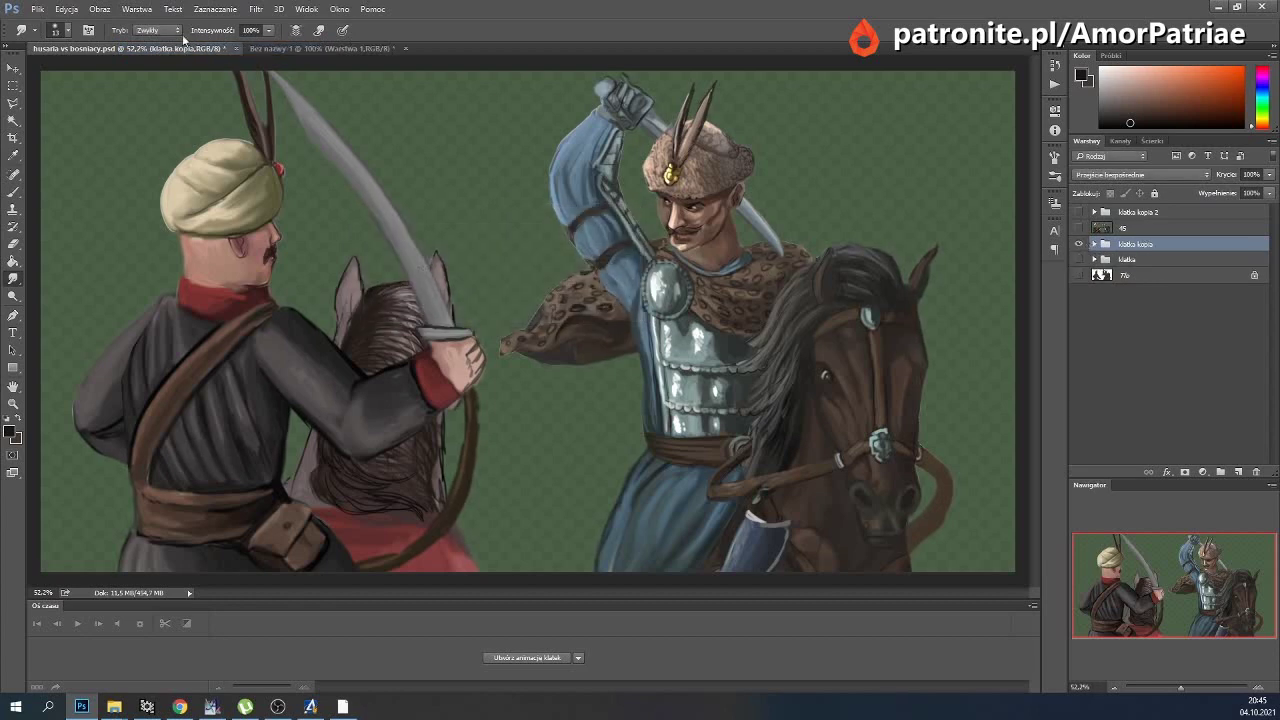
pyautogui.click(137, 9)
pyautogui.click(191, 463)
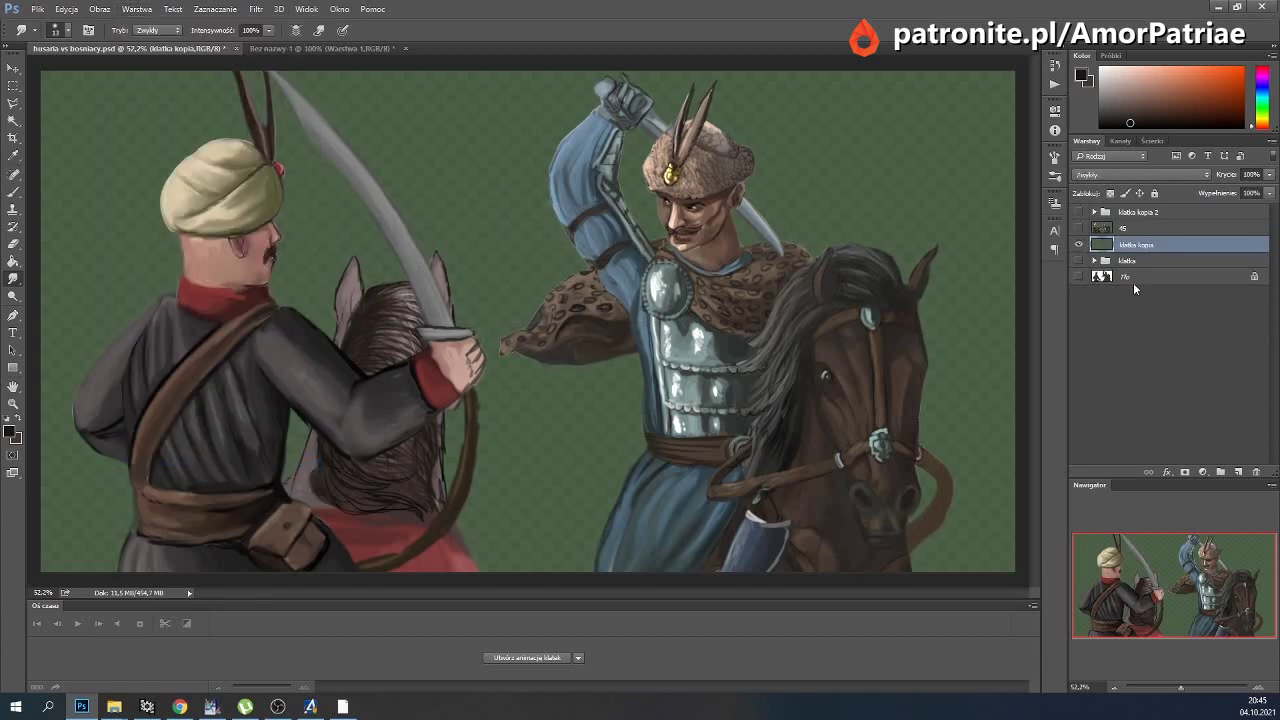
pyautogui.doubleClick(1133, 243)
pyautogui.write('46')
pyautogui.press('Return')
# Hide layer 46 and show the klatka group as the working frame.
pyautogui.click(1079, 228)
pyautogui.click(1078, 260)
pyautogui.click(1127, 260)
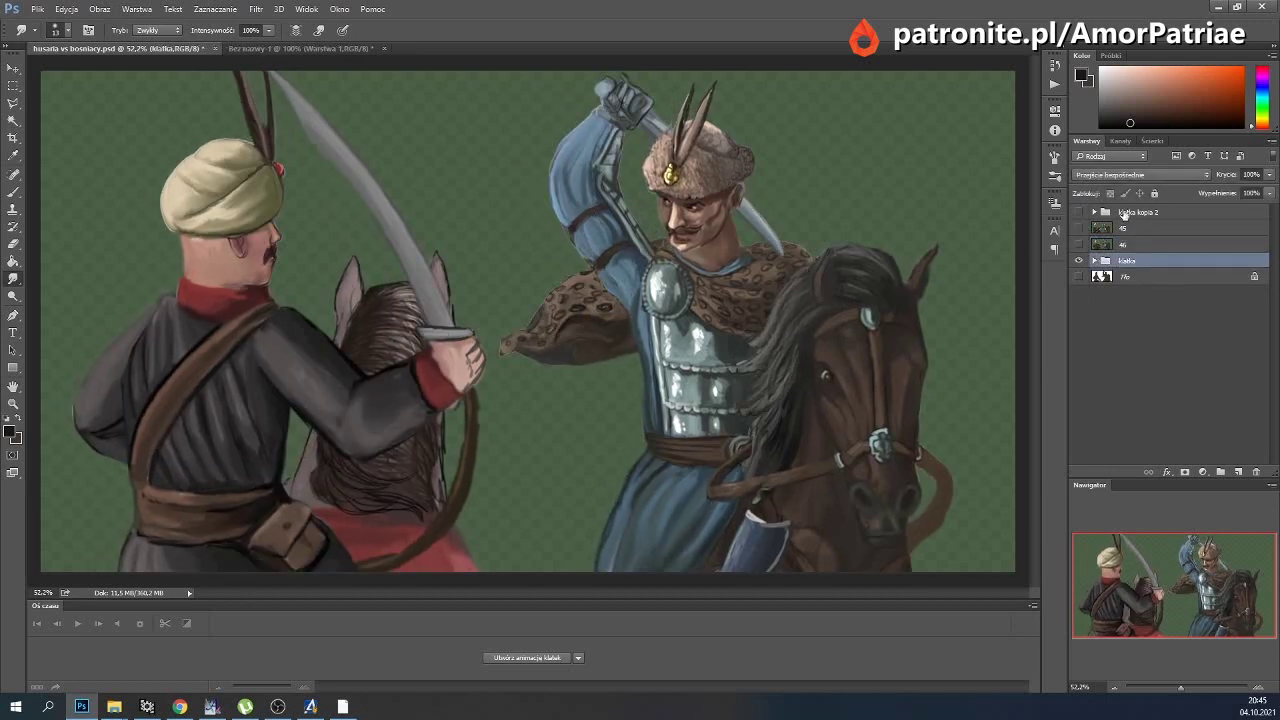
pyautogui.click(1078, 260)
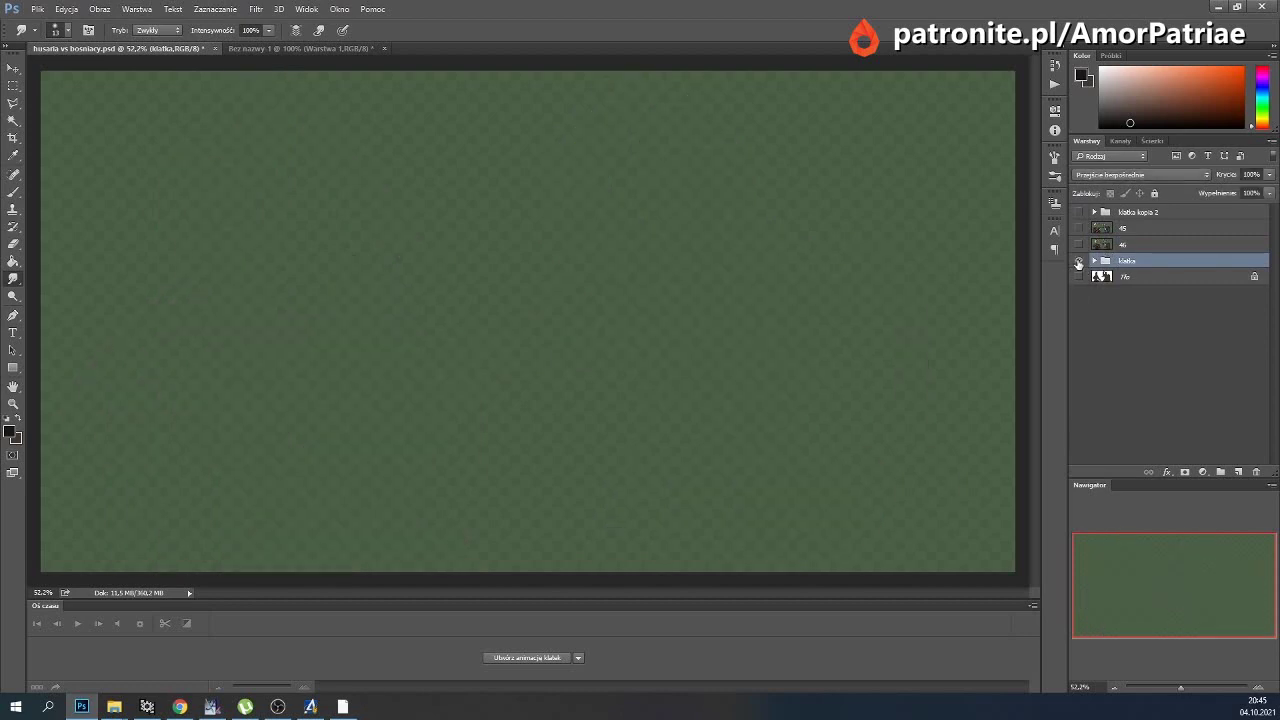
# Toggle klatka kopia 2, layer 46 and klatka to compare frames, then hide klatka.
pyautogui.click(1078, 212)
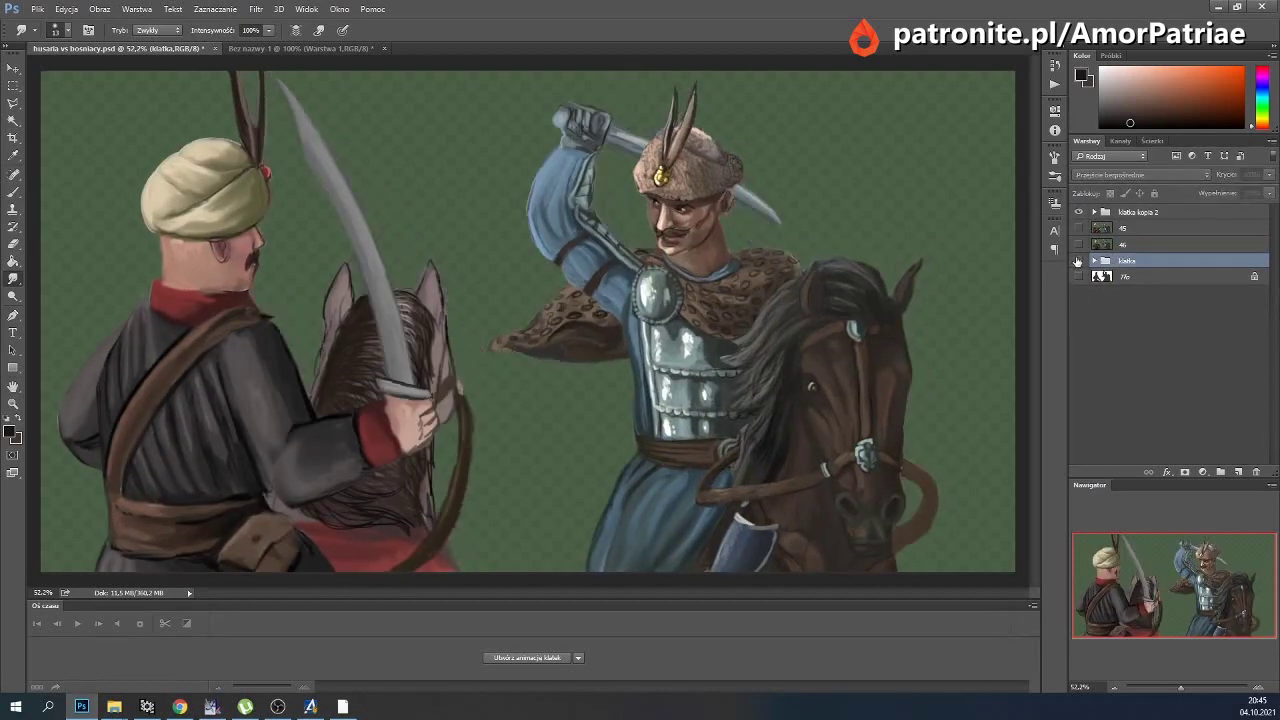
pyautogui.click(1078, 212)
pyautogui.click(1080, 245)
pyautogui.click(1079, 261)
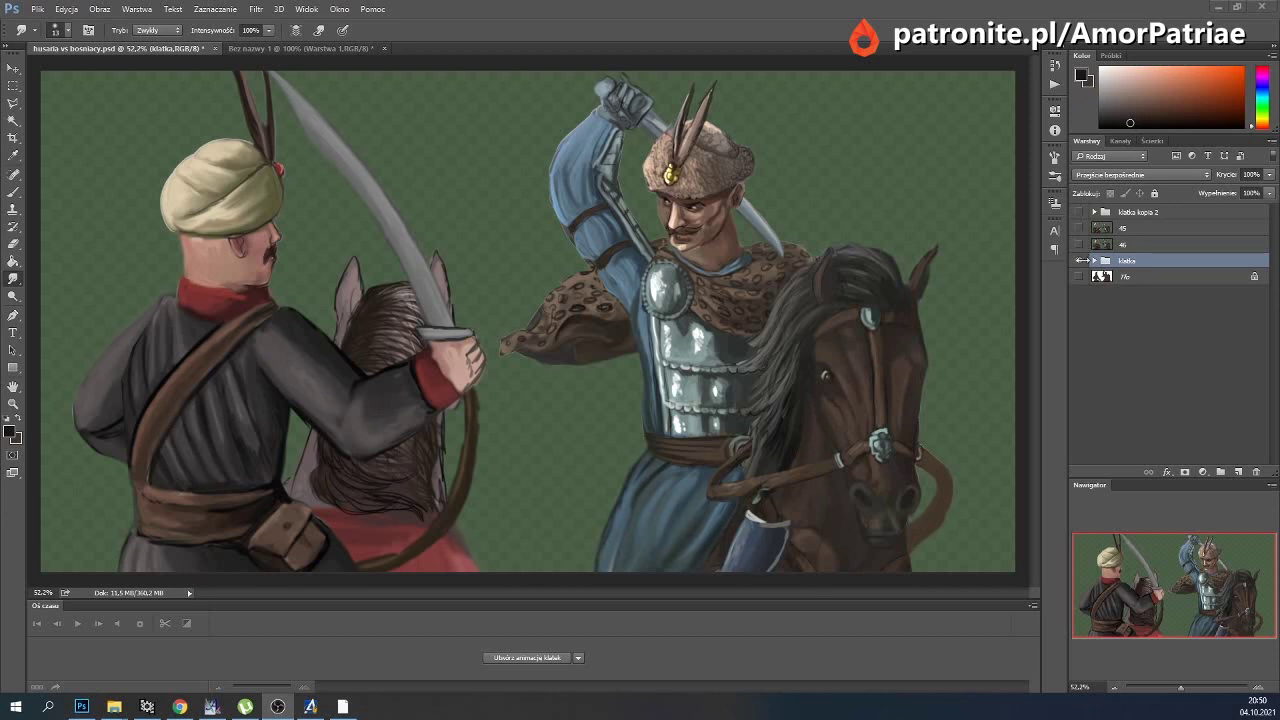
pyautogui.click(1080, 261)
pyautogui.click(1079, 262)
# Show and expand klatka kopia 2, select its HUSARZ subgroup, and choose the Move tool.
pyautogui.click(1122, 244)
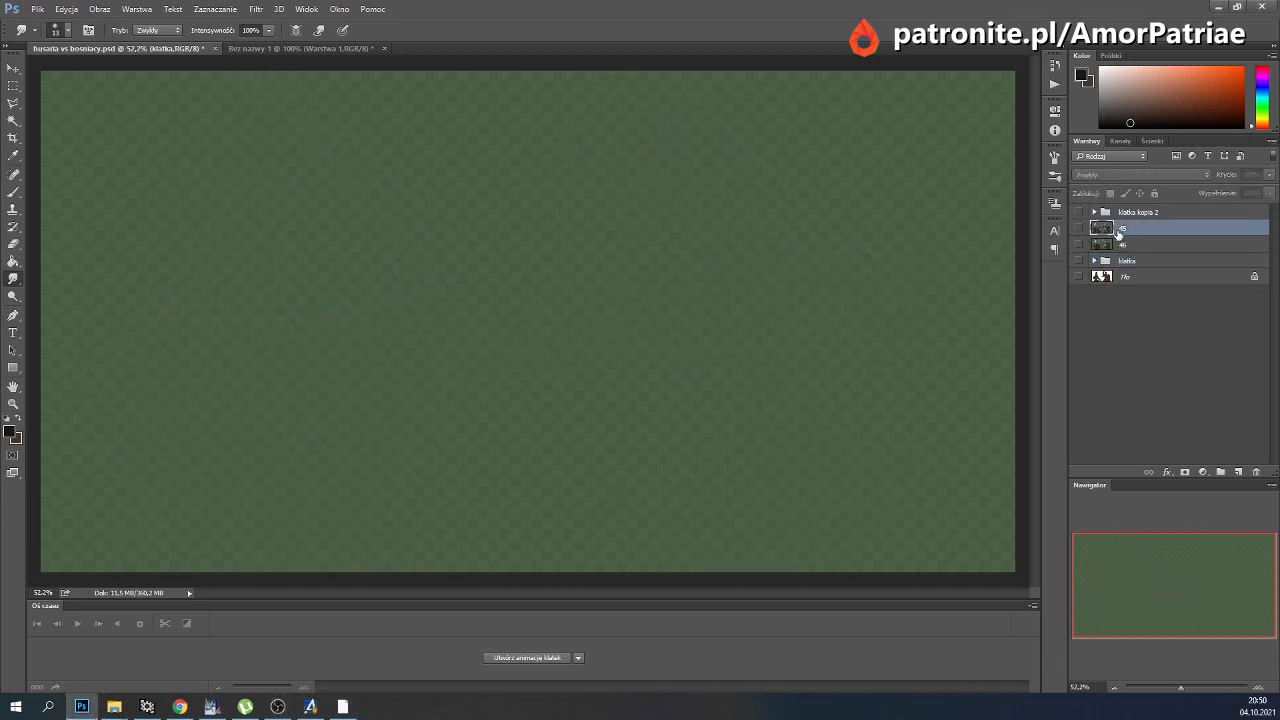
pyautogui.click(1123, 229)
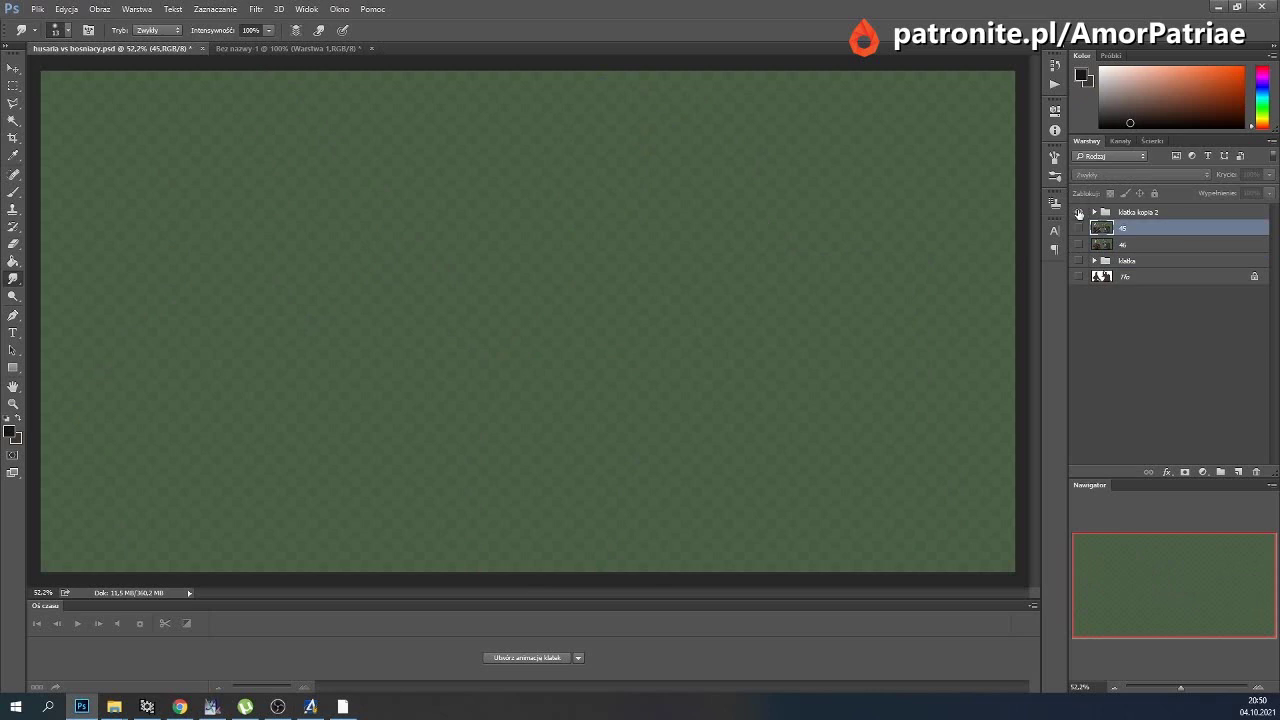
pyautogui.click(1079, 212)
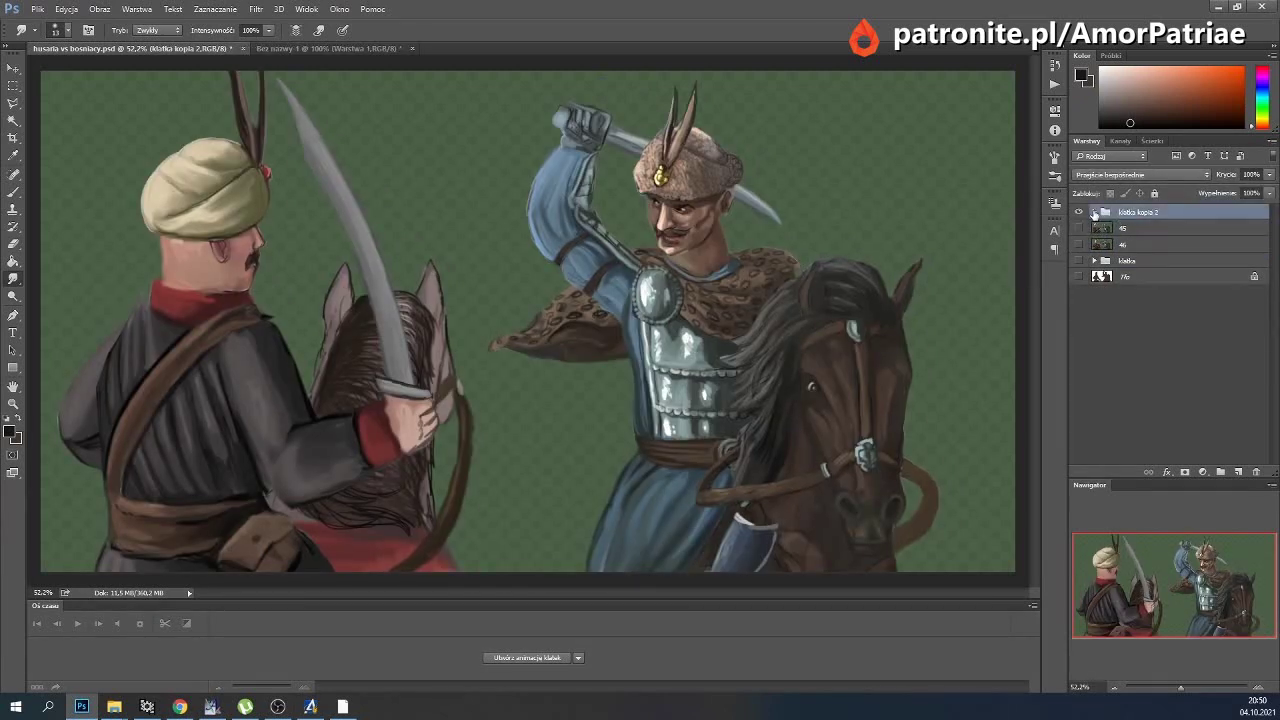
pyautogui.click(1094, 212)
pyautogui.click(1141, 227)
pyautogui.press('v')
# Compare frames by toggling visibility, then expand HUSARZ and select the pióra layer.
pyautogui.click(1078, 259)
pyautogui.click(1078, 212)
pyautogui.click(1078, 275)
pyautogui.click(1078, 259)
pyautogui.click(1078, 212)
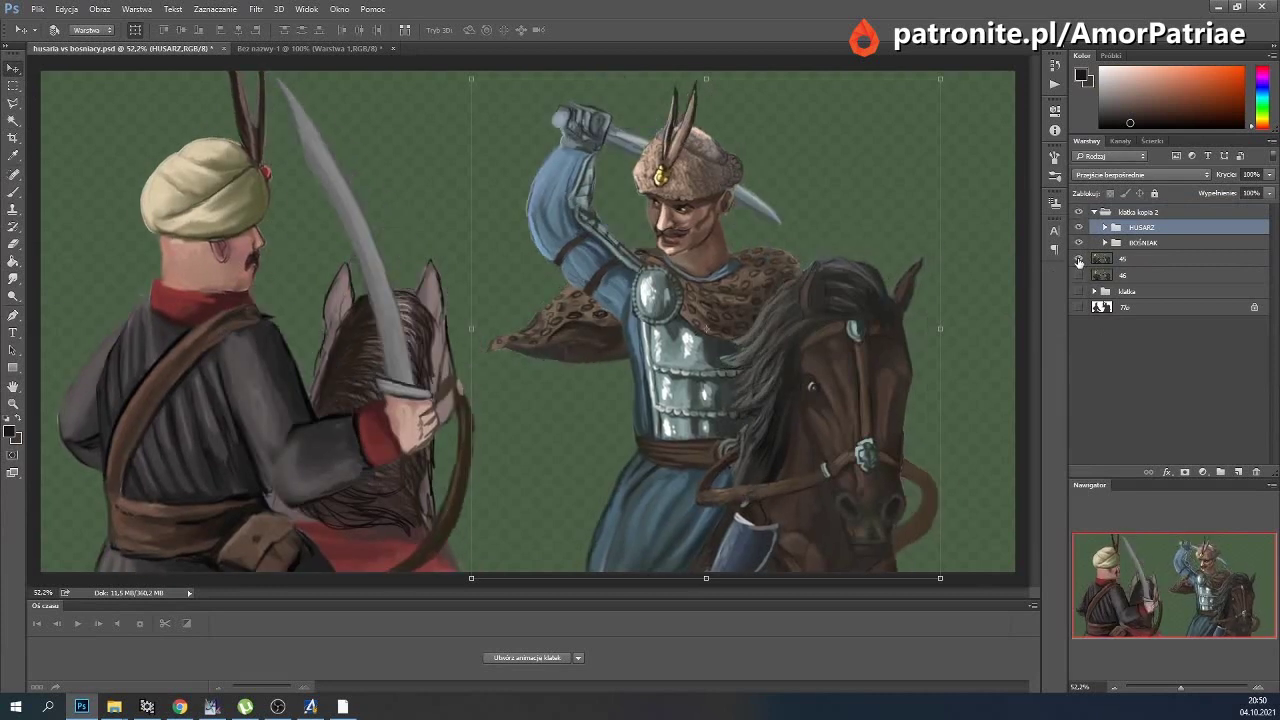
pyautogui.click(1105, 227)
pyautogui.click(1141, 246)
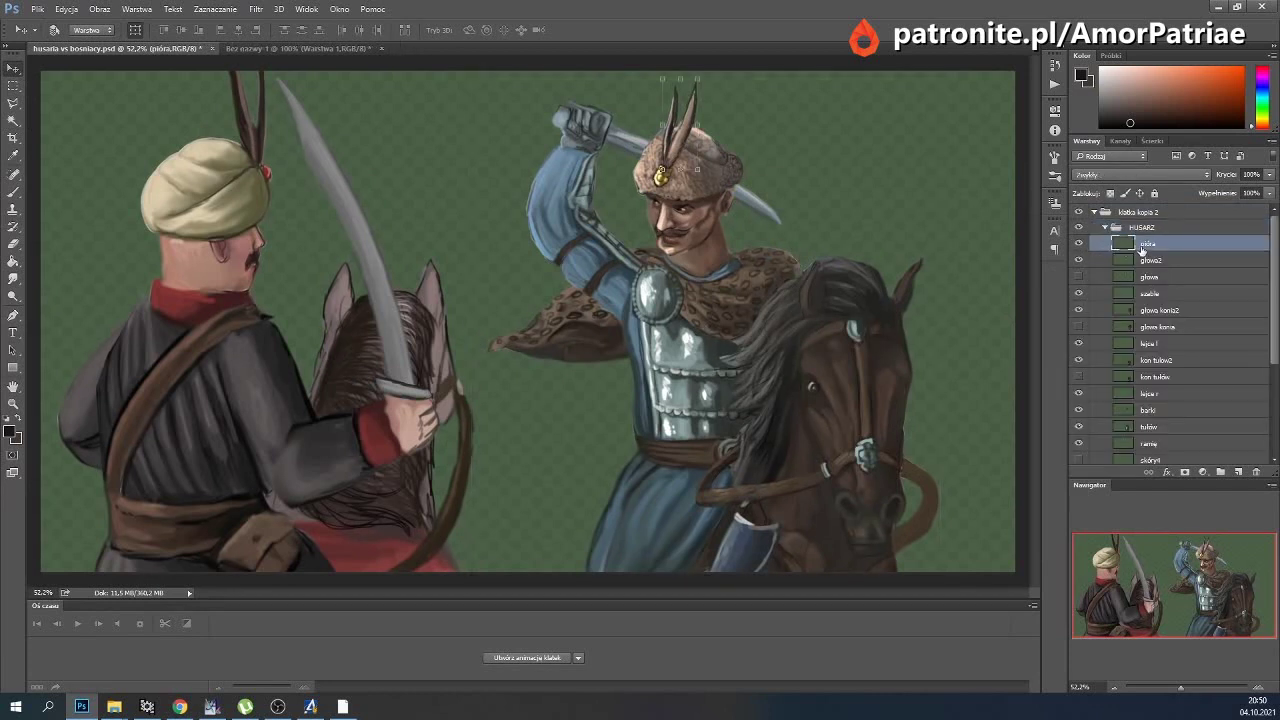
# Duplicate the głowa2 head layer and hide the original.
pyautogui.click(1143, 262)
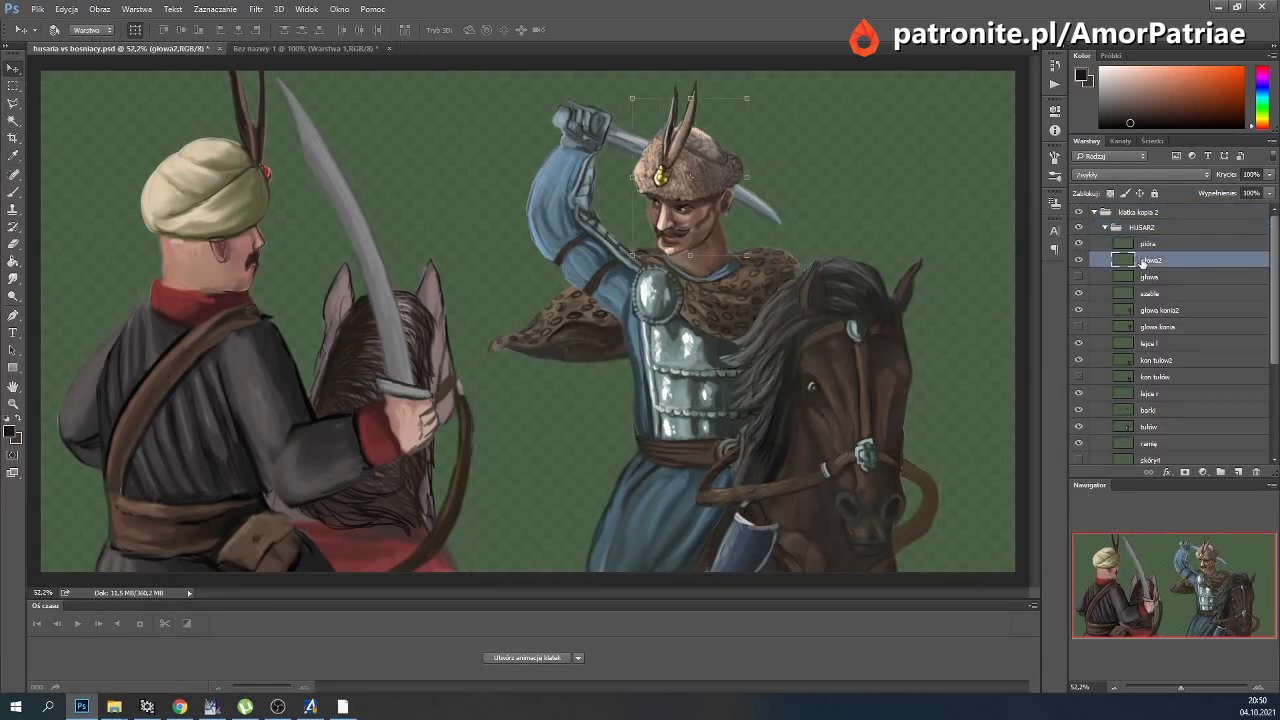
pyautogui.click(137, 9)
pyautogui.click(200, 50)
pyautogui.click(621, 238)
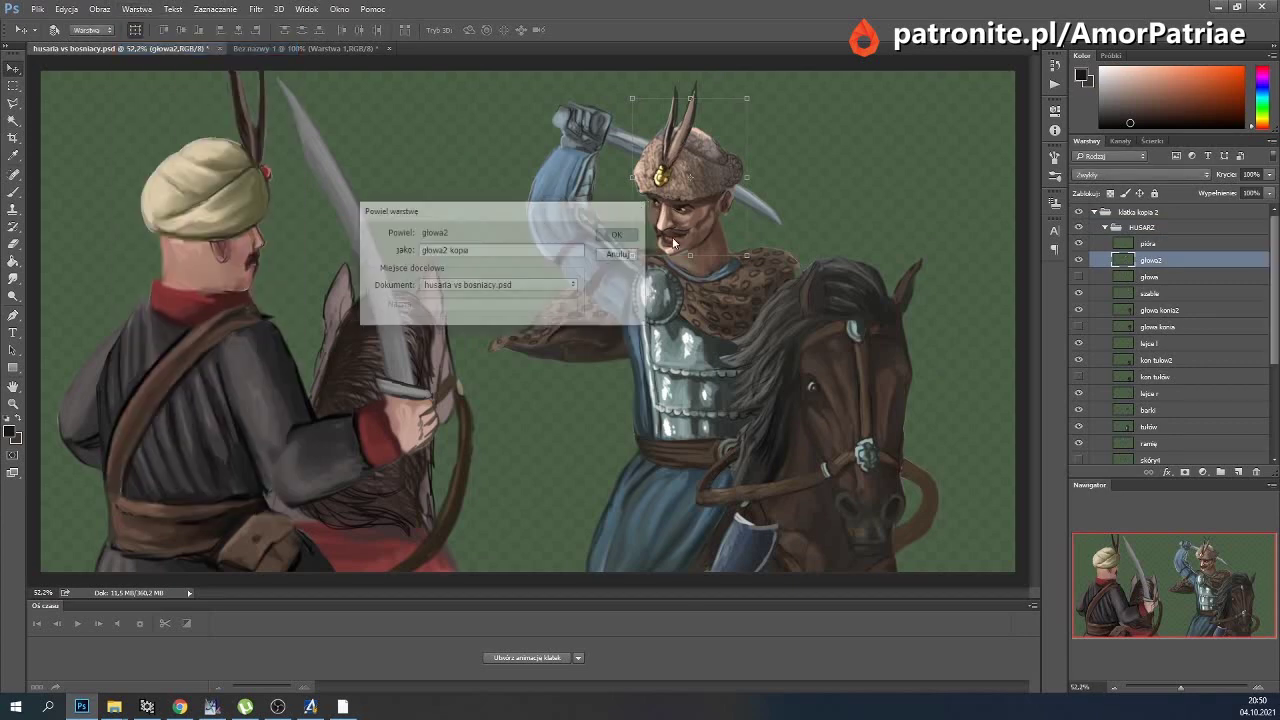
pyautogui.click(1078, 277)
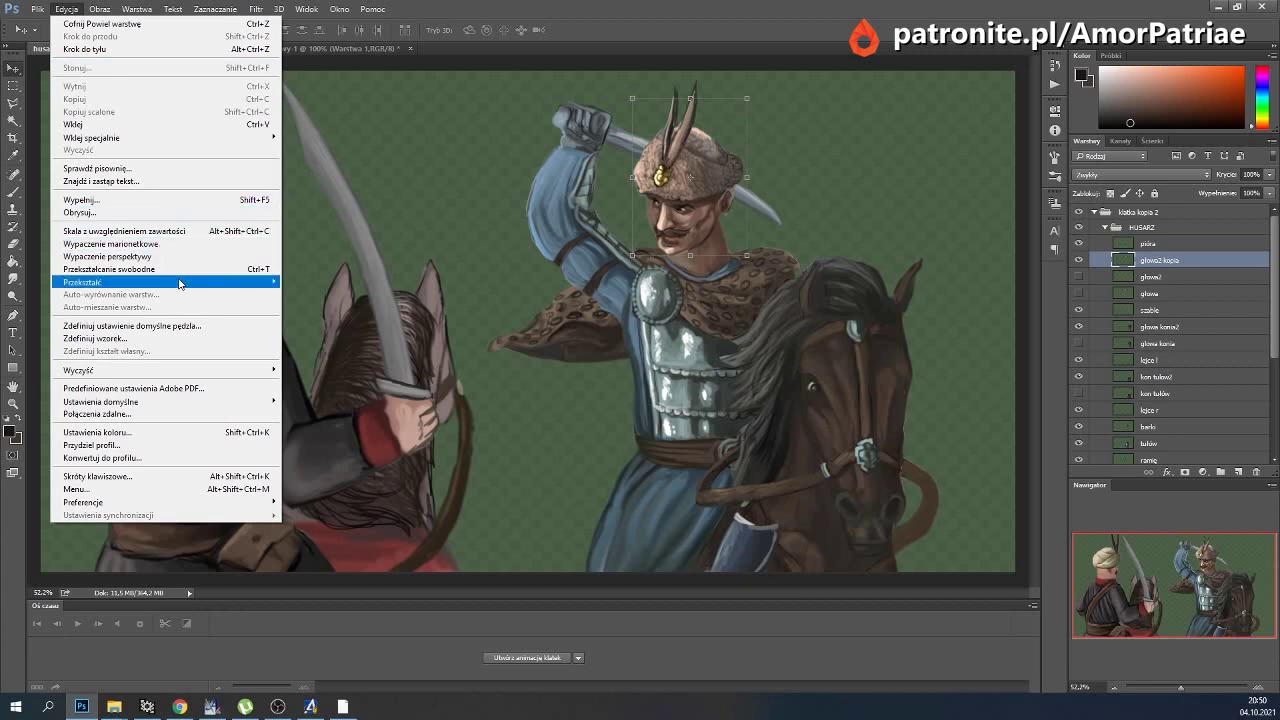
# Warp the copied head's face and hat, then tilt it about 1.6°.
pyautogui.click(318, 364)
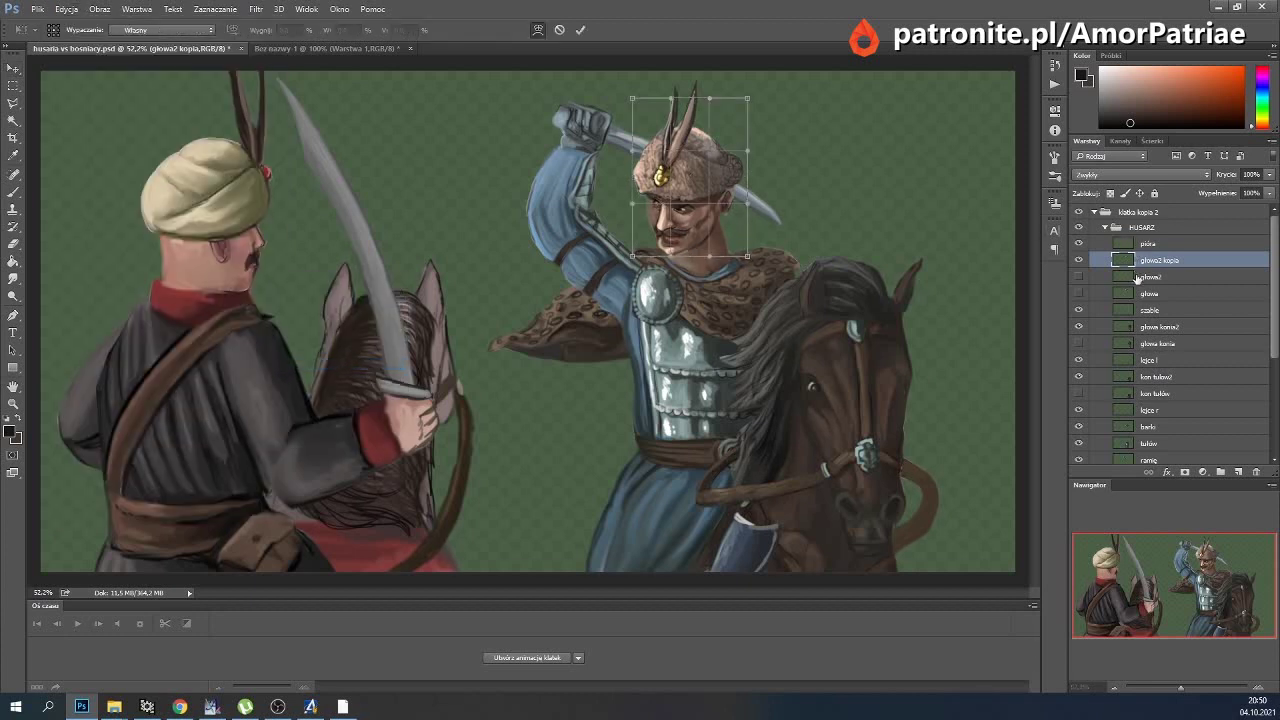
pyautogui.moveTo(656, 215); pyautogui.dragTo(638, 244)
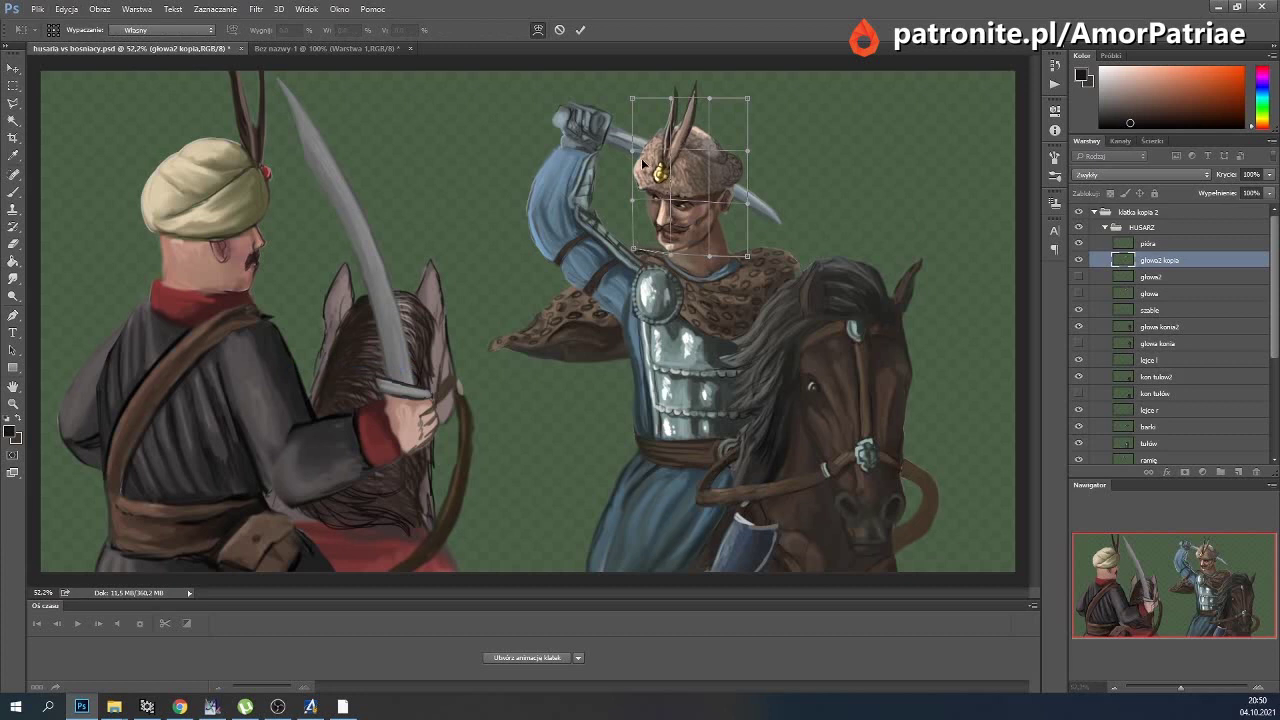
pyautogui.moveTo(636, 150); pyautogui.dragTo(652, 141)
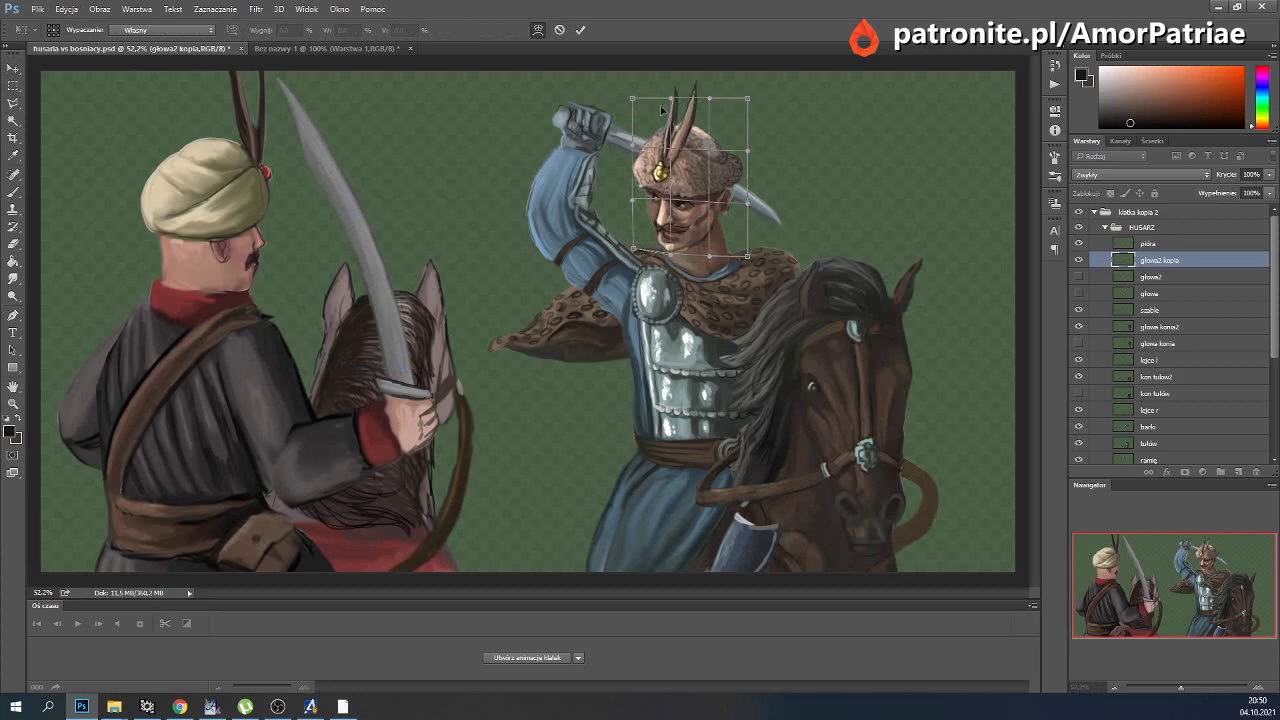
pyautogui.moveTo(710, 111); pyautogui.dragTo(715, 111)
pyautogui.click(582, 30)
pyautogui.hotkey('ctrl', 't')
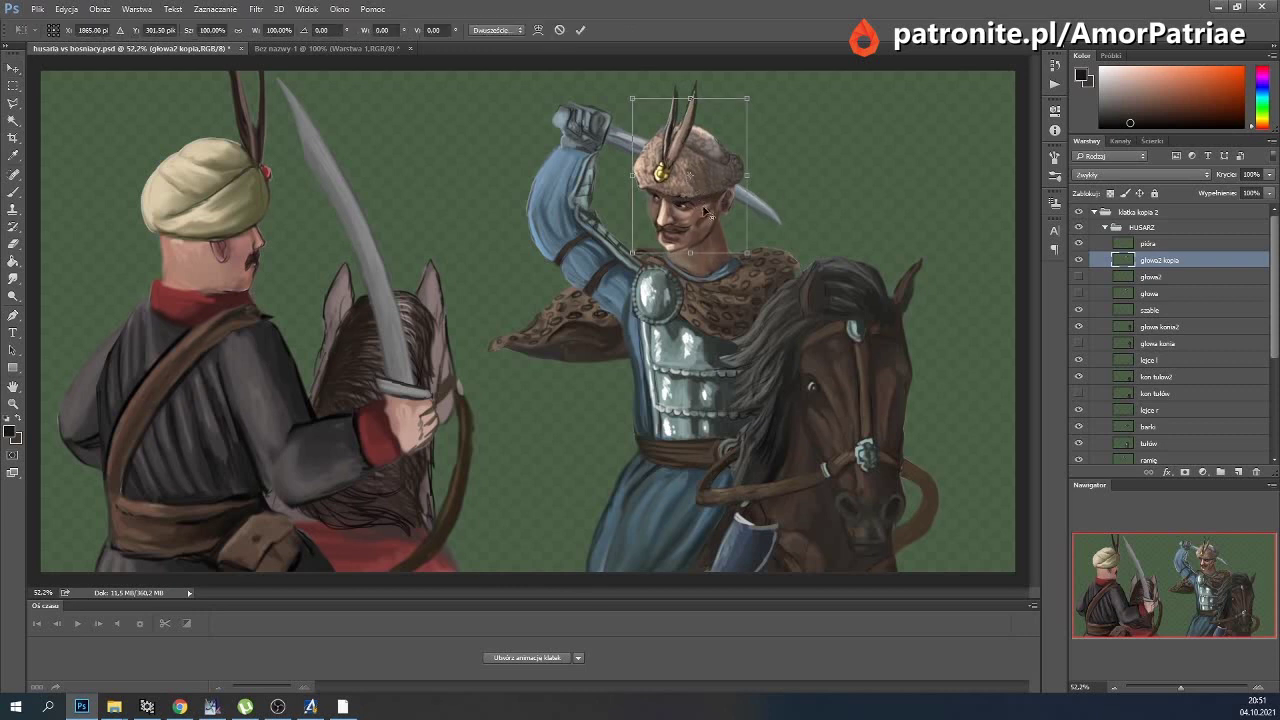
pyautogui.moveTo(836, 206); pyautogui.dragTo(840, 212)
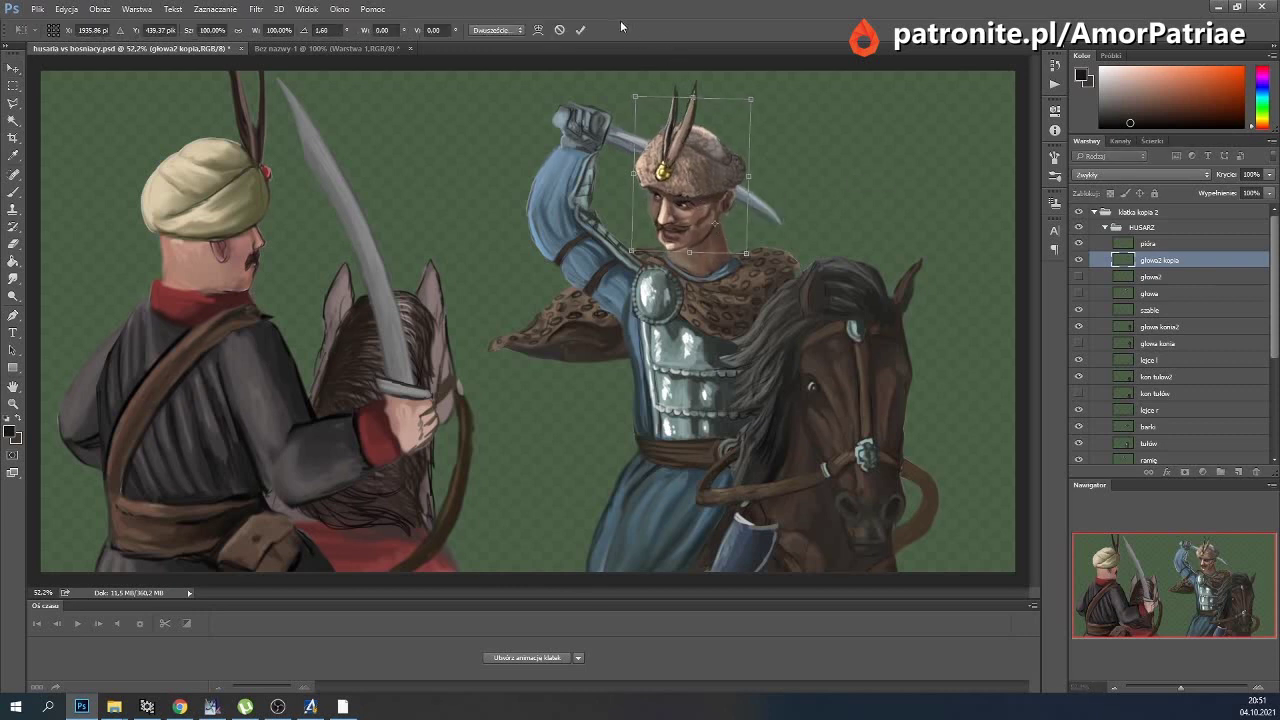
pyautogui.click(582, 30)
# Move the pióra feathers up and rotate them about -3.72°.
pyautogui.click(1147, 243)
pyautogui.moveTo(706, 182); pyautogui.dragTo(708, 168)
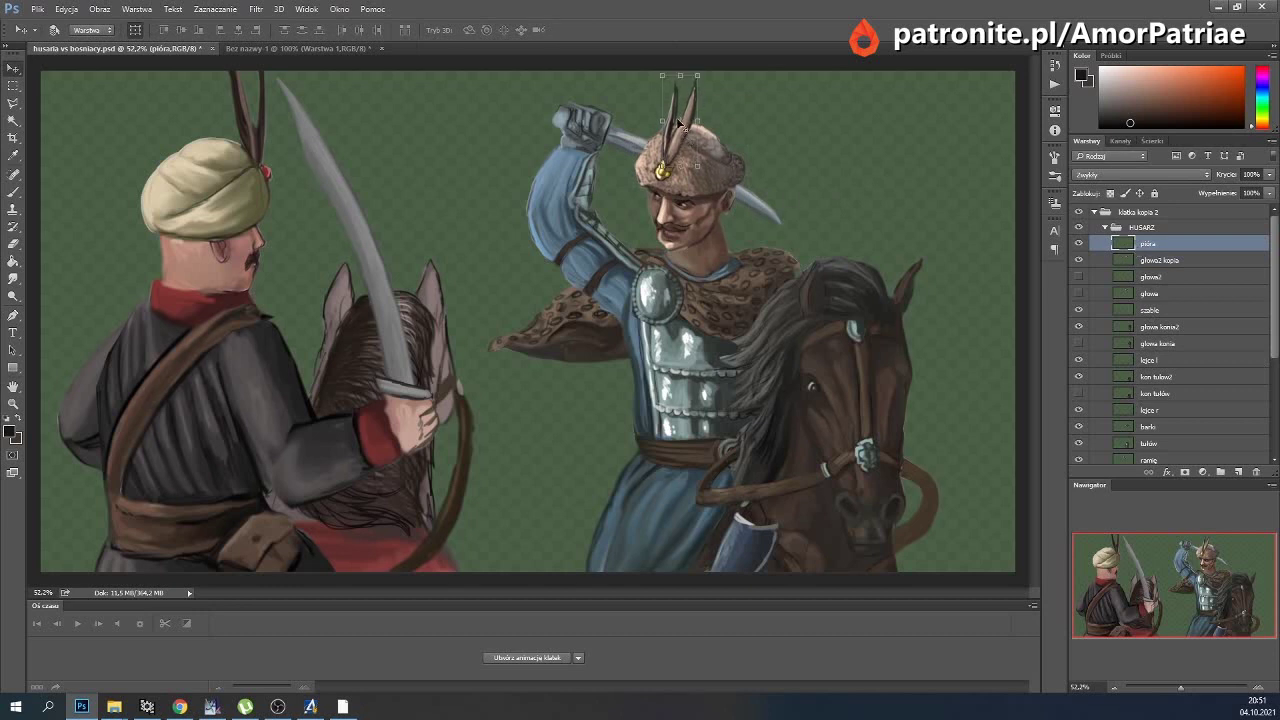
pyautogui.hotkey('ctrl', 't')
pyautogui.moveTo(767, 131); pyautogui.dragTo(768, 125)
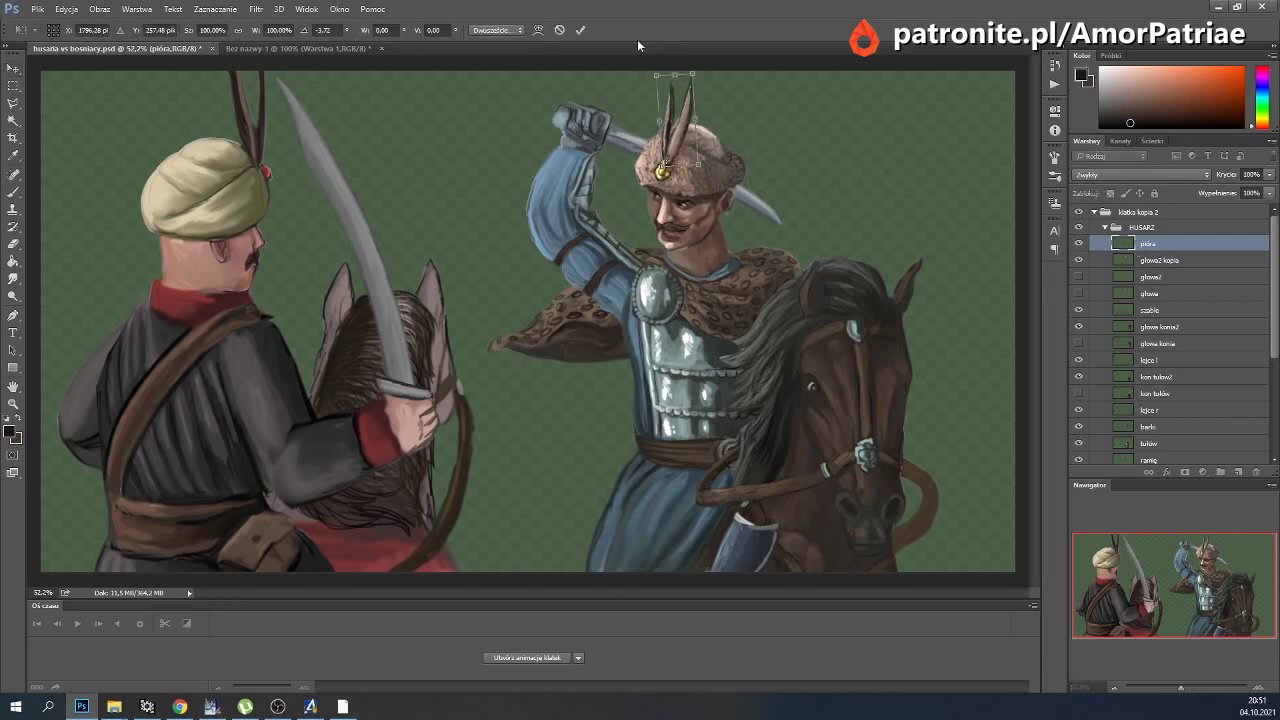
pyautogui.click(579, 29)
pyautogui.click(1145, 310)
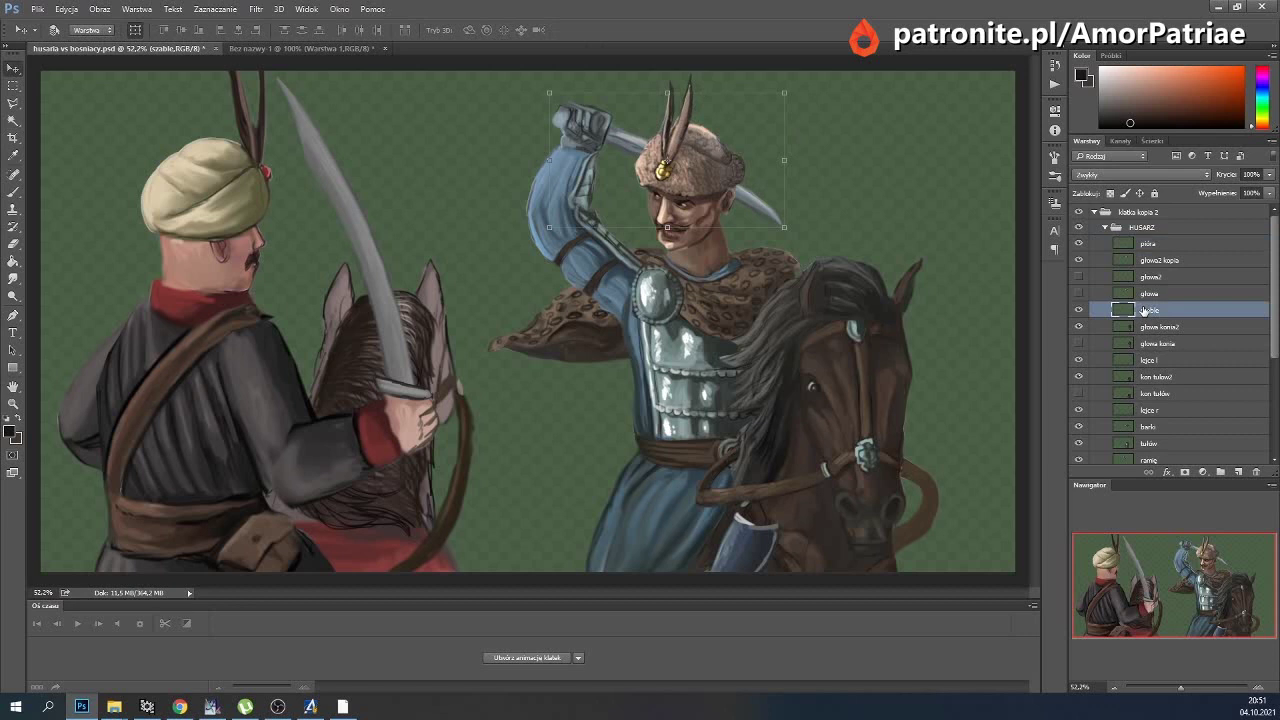
# Compare horse-head layers and frames, then select the glowa konia2 layer.
pyautogui.click(1156, 328)
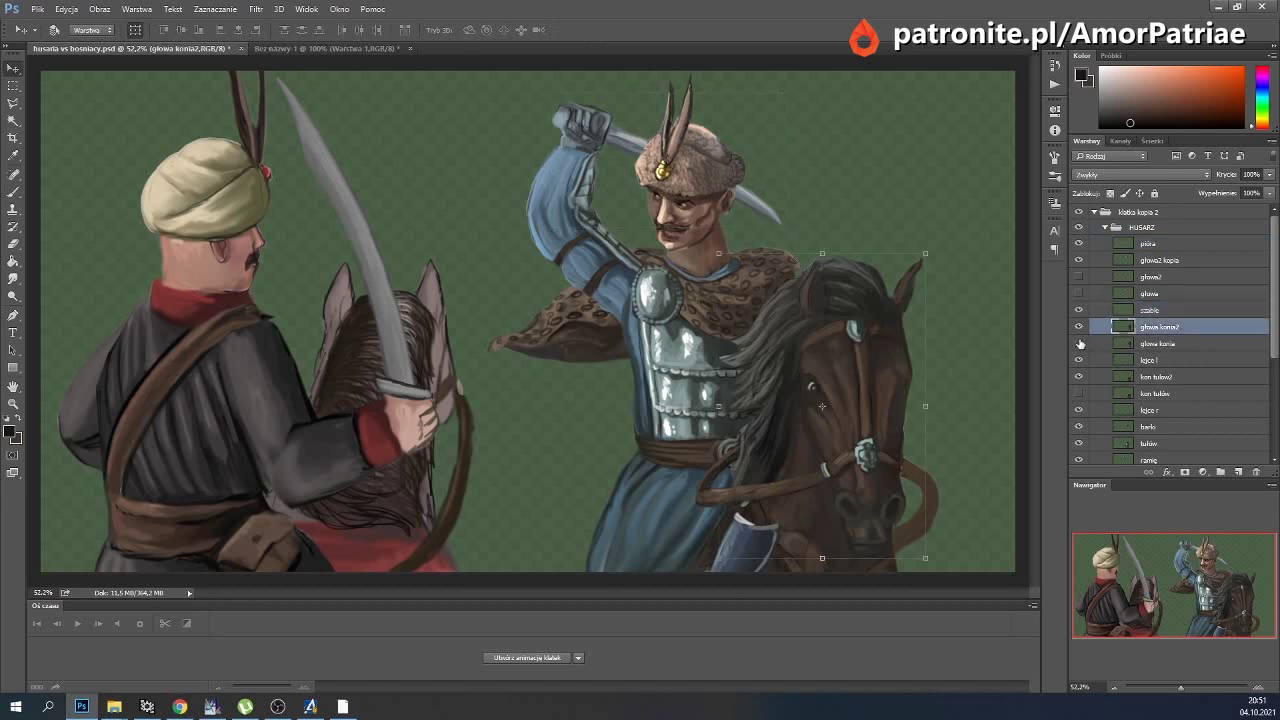
pyautogui.click(1078, 327)
pyautogui.click(1094, 213)
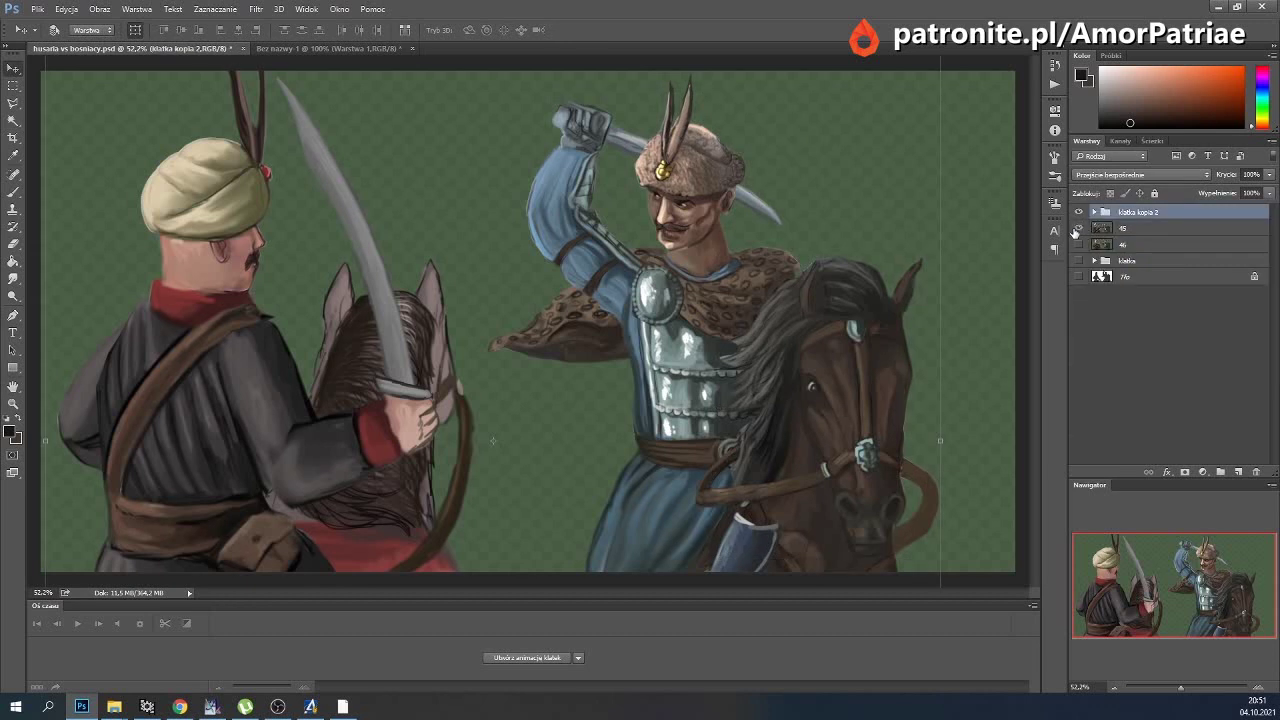
pyautogui.click(1078, 212)
pyautogui.click(1078, 244)
pyautogui.click(1078, 228)
pyautogui.click(1093, 213)
pyautogui.click(1158, 328)
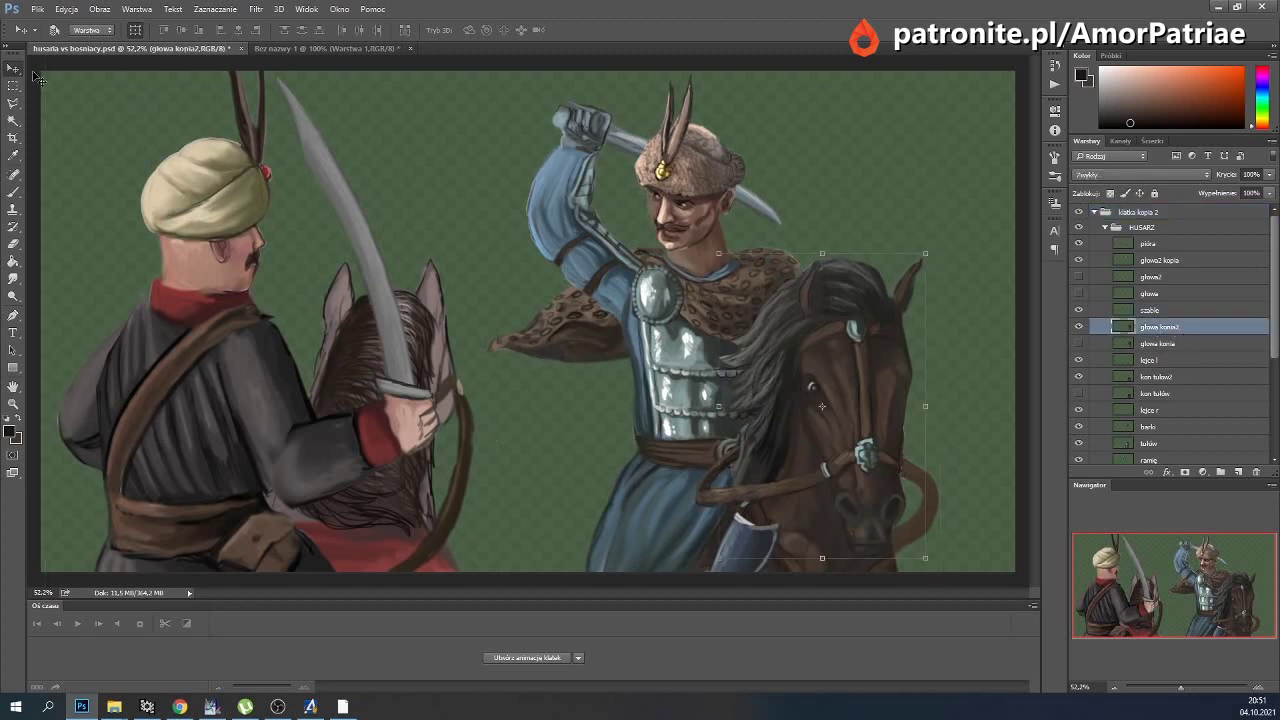
pyautogui.keyDown('shift'); pyautogui.click(1141, 346); pyautogui.keyUp('shift')
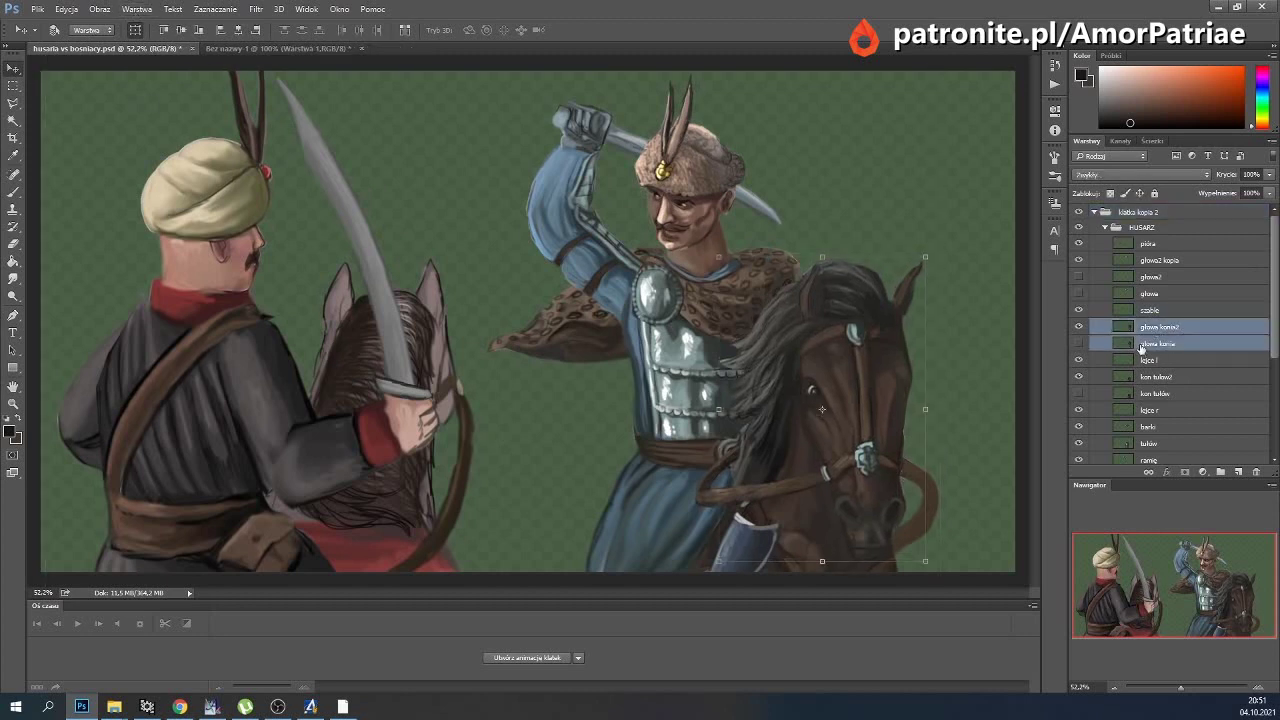
pyautogui.click(1151, 328)
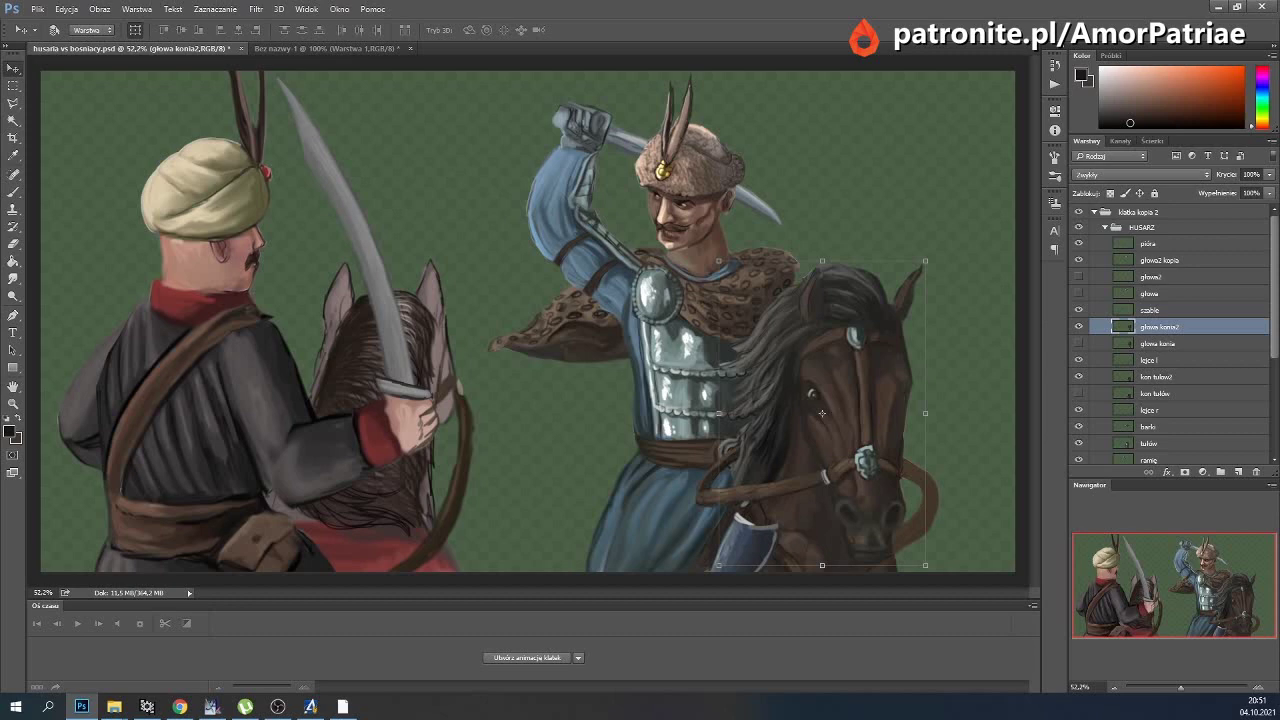
# Duplicate glowa konia2, hide the original, and rename the copy 'glowa konia3'.
pyautogui.click(138, 10)
pyautogui.click(177, 49)
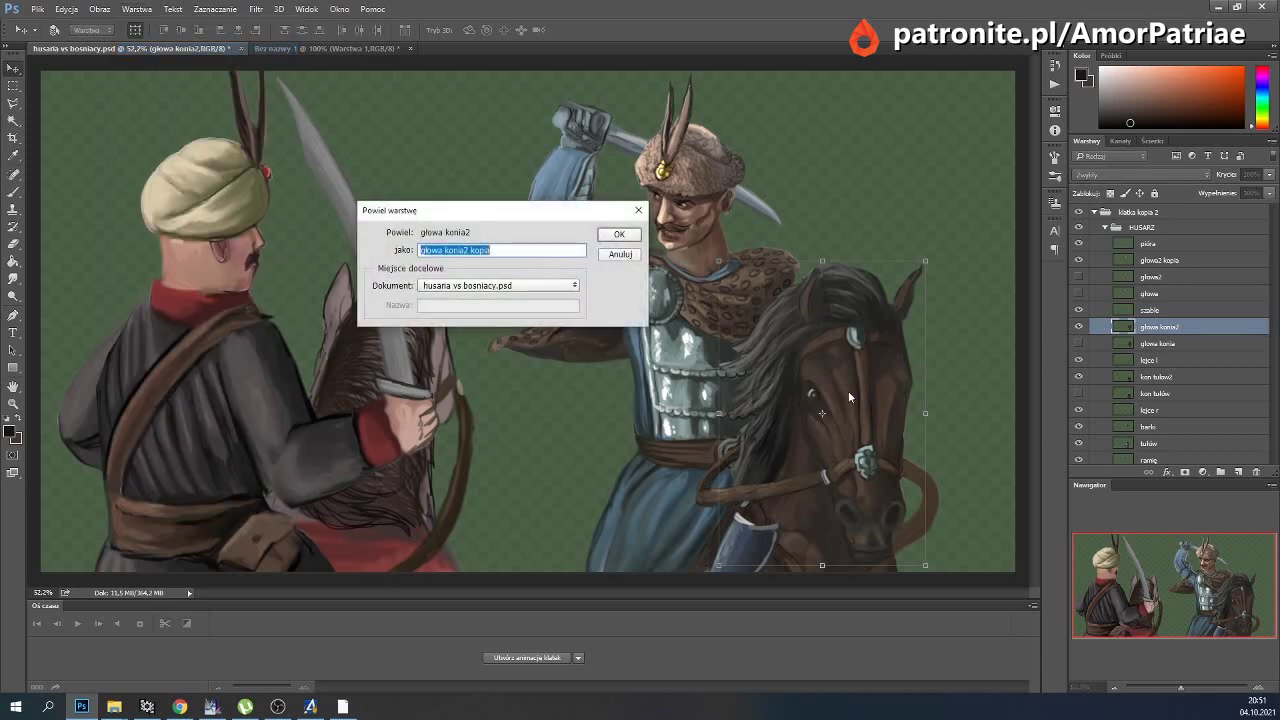
pyautogui.click(632, 236)
pyautogui.click(1079, 343)
pyautogui.doubleClick(1177, 330)
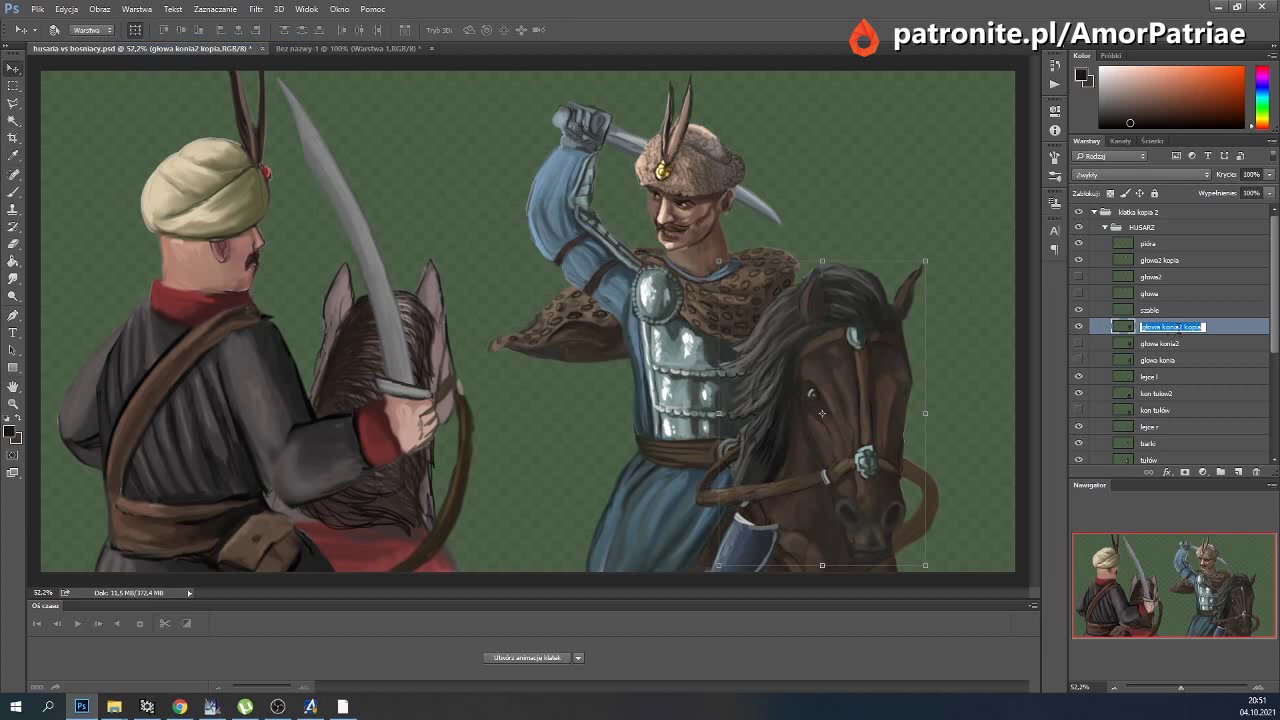
pyautogui.write('glowa konia3')
pyautogui.click(1150, 310)
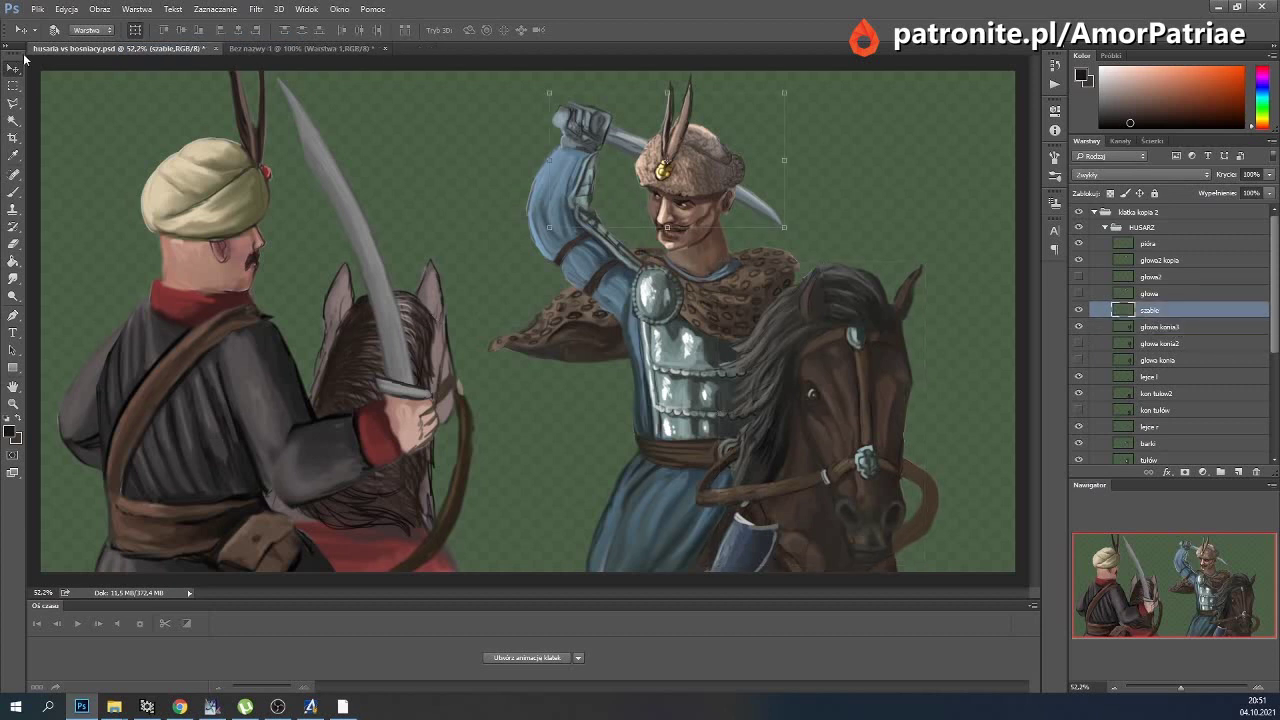
# Outline the horse's mane on glowa konia3 with a polygonal selection.
pyautogui.click(13, 103)
pyautogui.click(1150, 326)
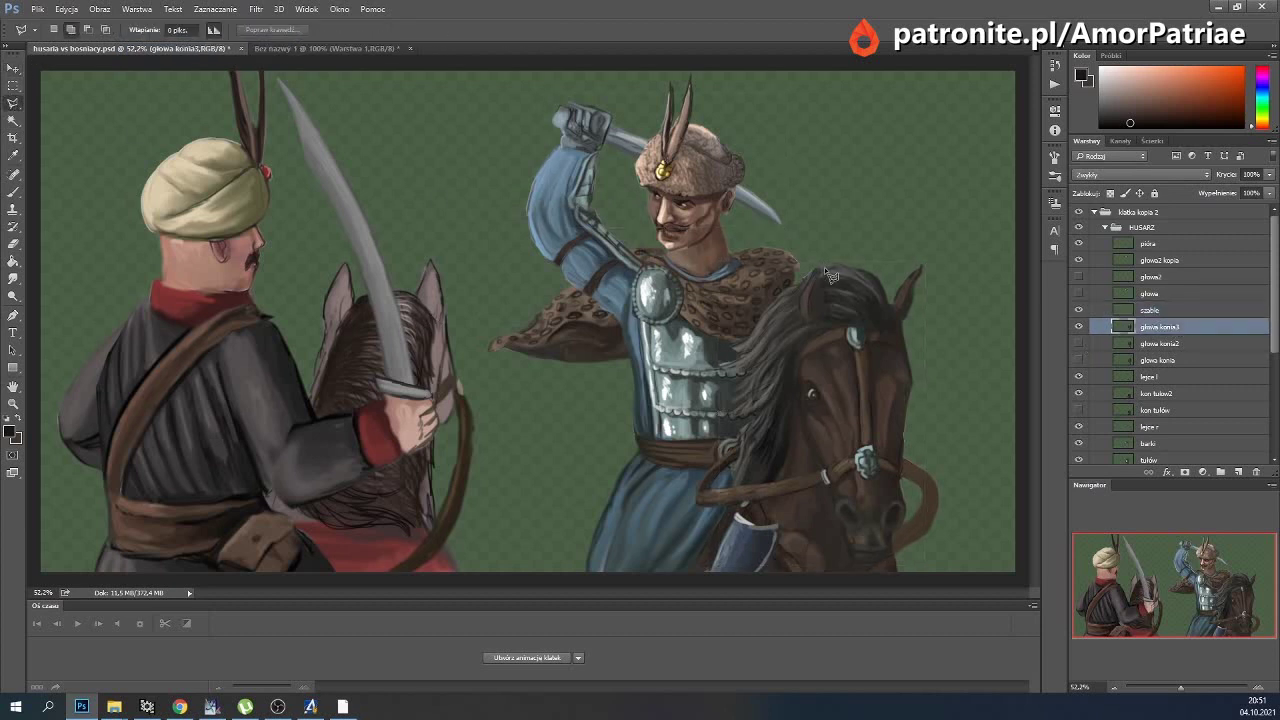
pyautogui.click(786, 268)
pyautogui.click(702, 356)
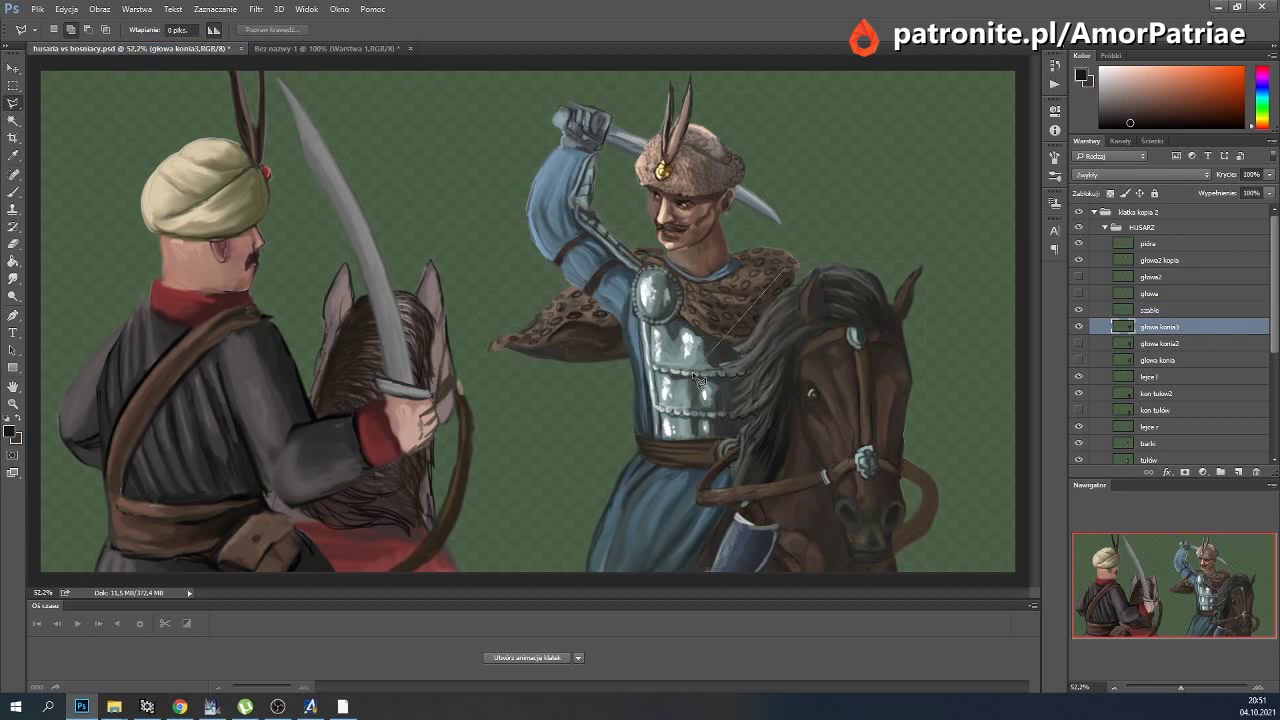
pyautogui.click(794, 355)
pyautogui.click(798, 276)
# Warp the selected mane into a new shape, deselect, and pick the Smudge tool.
pyautogui.click(13, 67)
pyautogui.click(66, 9)
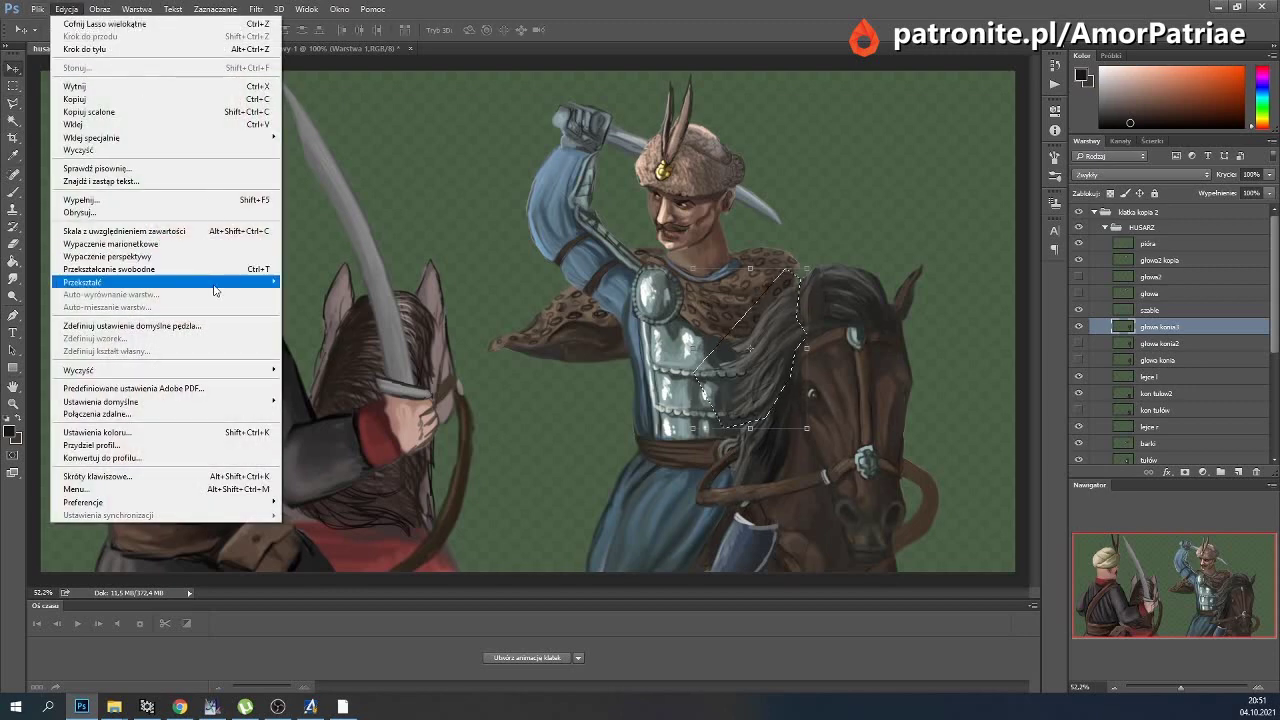
pyautogui.click(370, 364)
pyautogui.moveTo(723, 390); pyautogui.dragTo(711, 387)
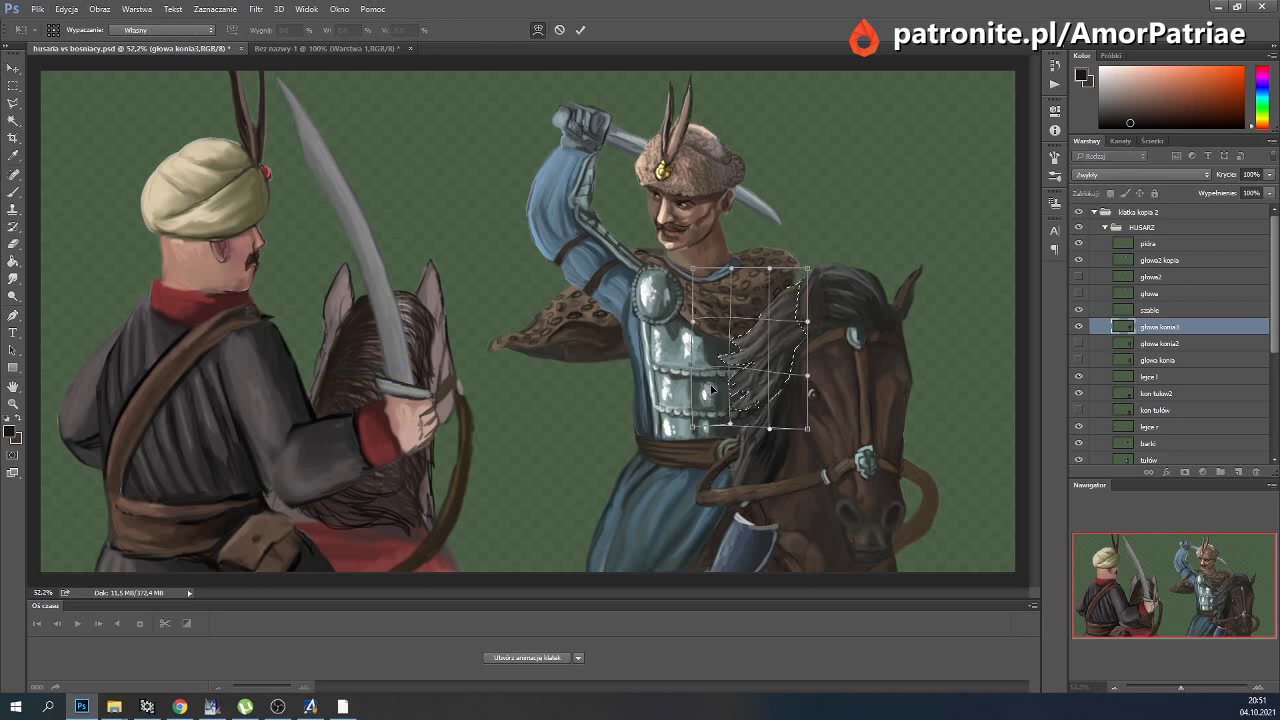
pyautogui.click(580, 29)
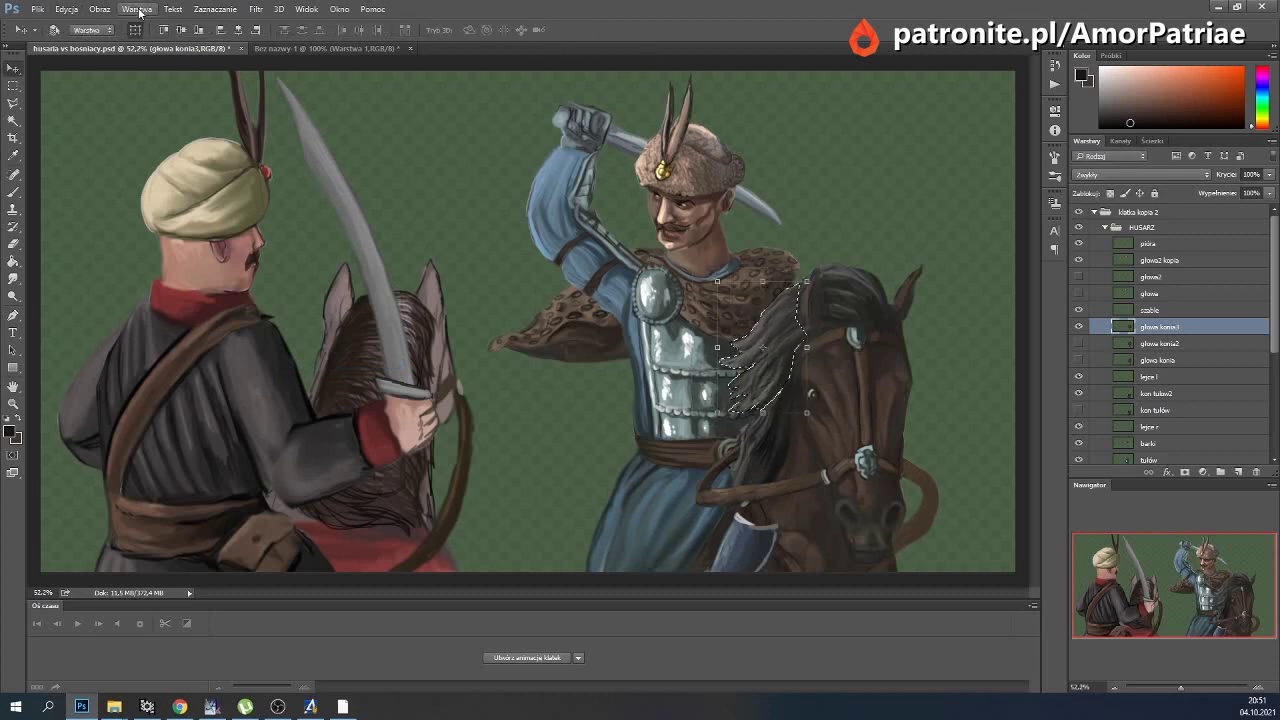
pyautogui.click(214, 9)
pyautogui.click(230, 38)
pyautogui.click(14, 281)
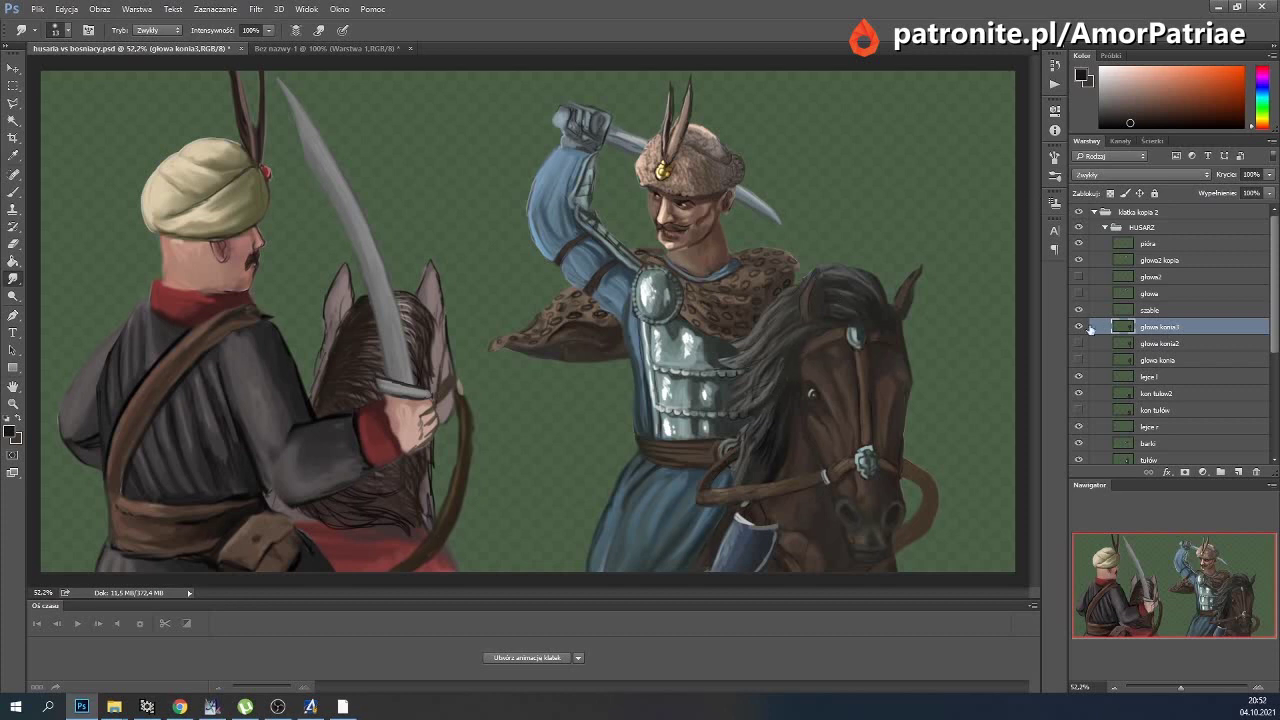
# Duplicate the kon tułów2 horse body layer and rename the copy 'kon tułów3'.
pyautogui.press('v')
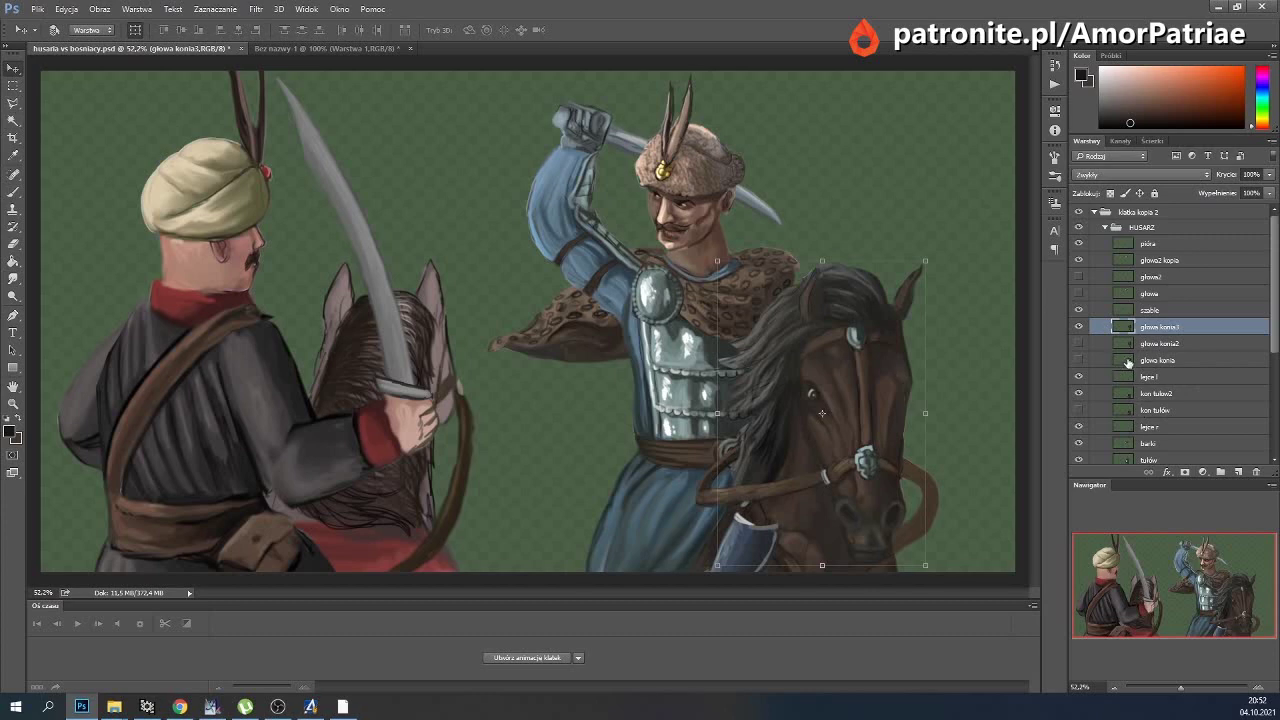
pyautogui.click(1141, 376)
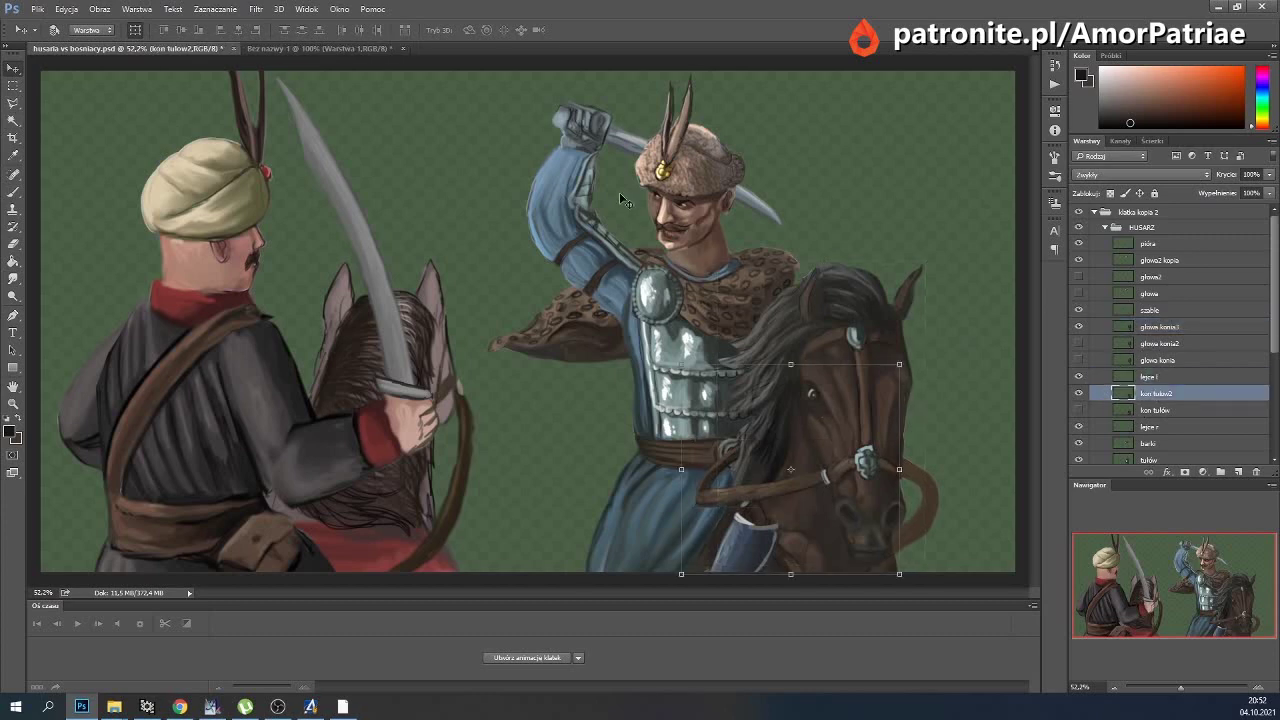
pyautogui.click(137, 9)
pyautogui.click(157, 41)
pyautogui.click(630, 237)
pyautogui.doubleClick(1170, 276)
pyautogui.moveTo(1174, 274); pyautogui.dragTo(1207, 273)
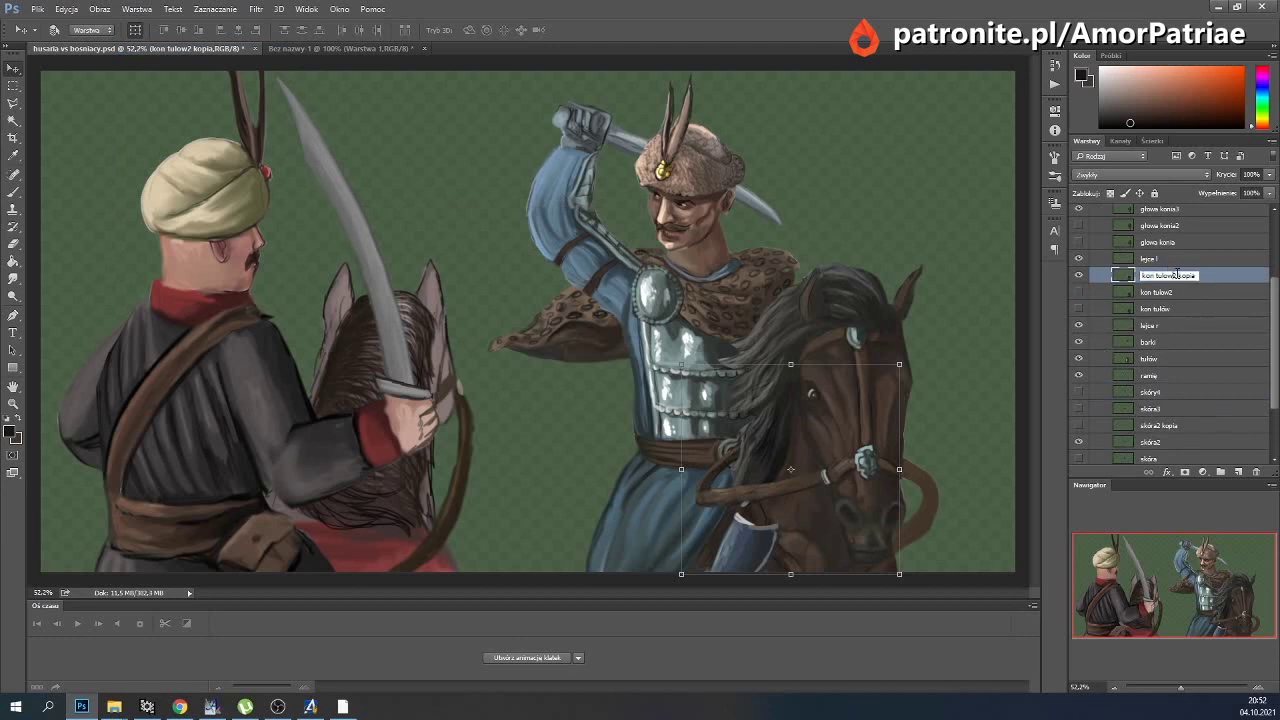
pyautogui.press('BackSpace')
pyautogui.write('3')
pyautogui.press('Return')
# Warp the kon tułów3 layer to shift the horse's head slightly.
pyautogui.click(73, 9)
pyautogui.moveTo(82, 282)
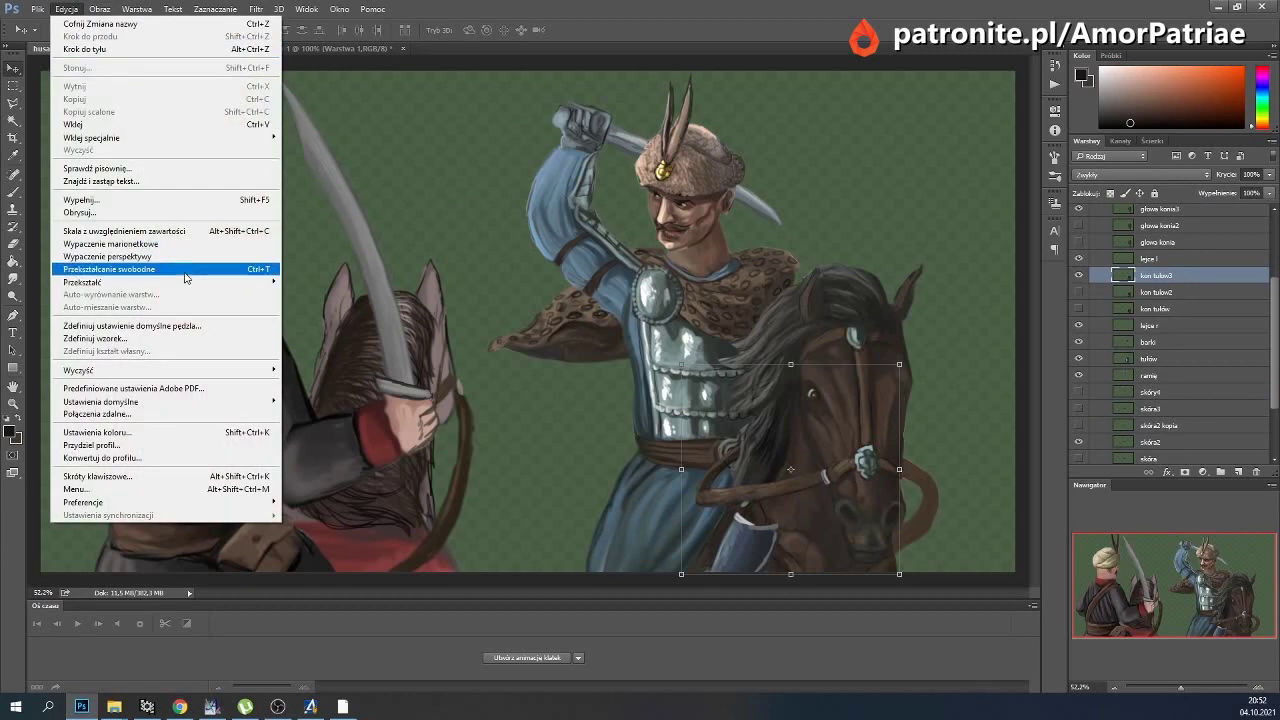
pyautogui.click(366, 366)
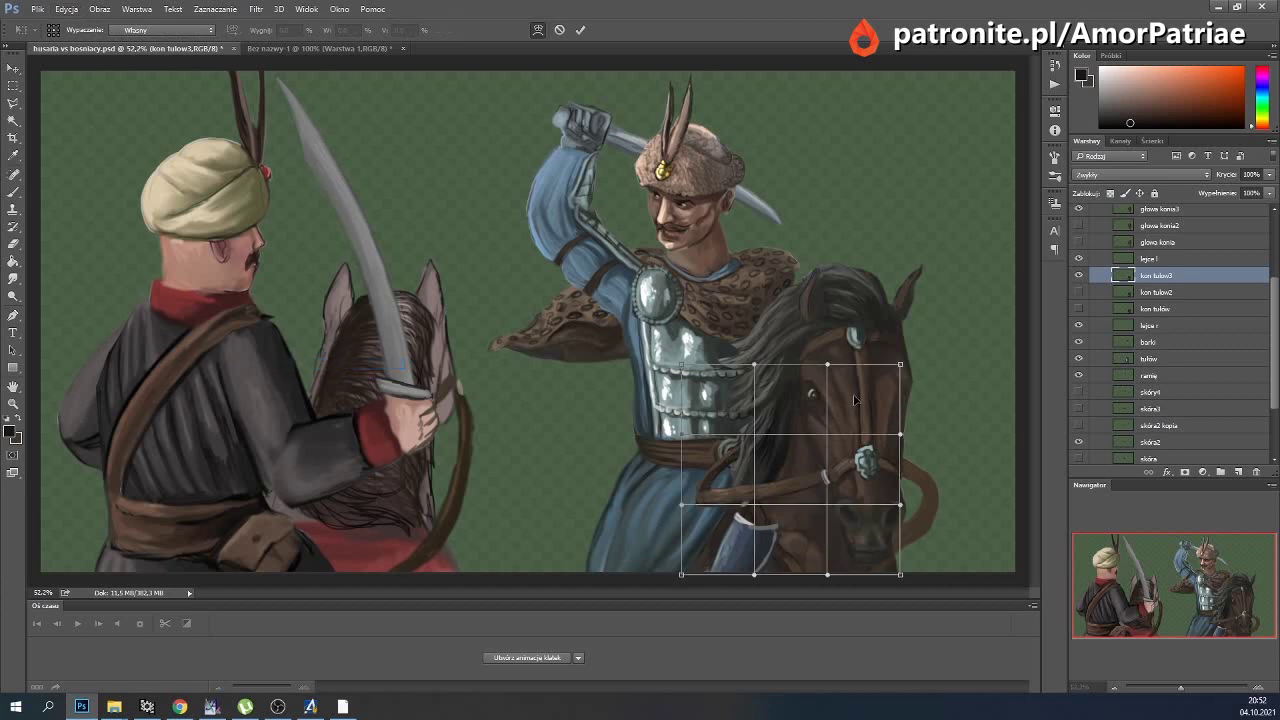
pyautogui.moveTo(857, 401); pyautogui.dragTo(862, 396)
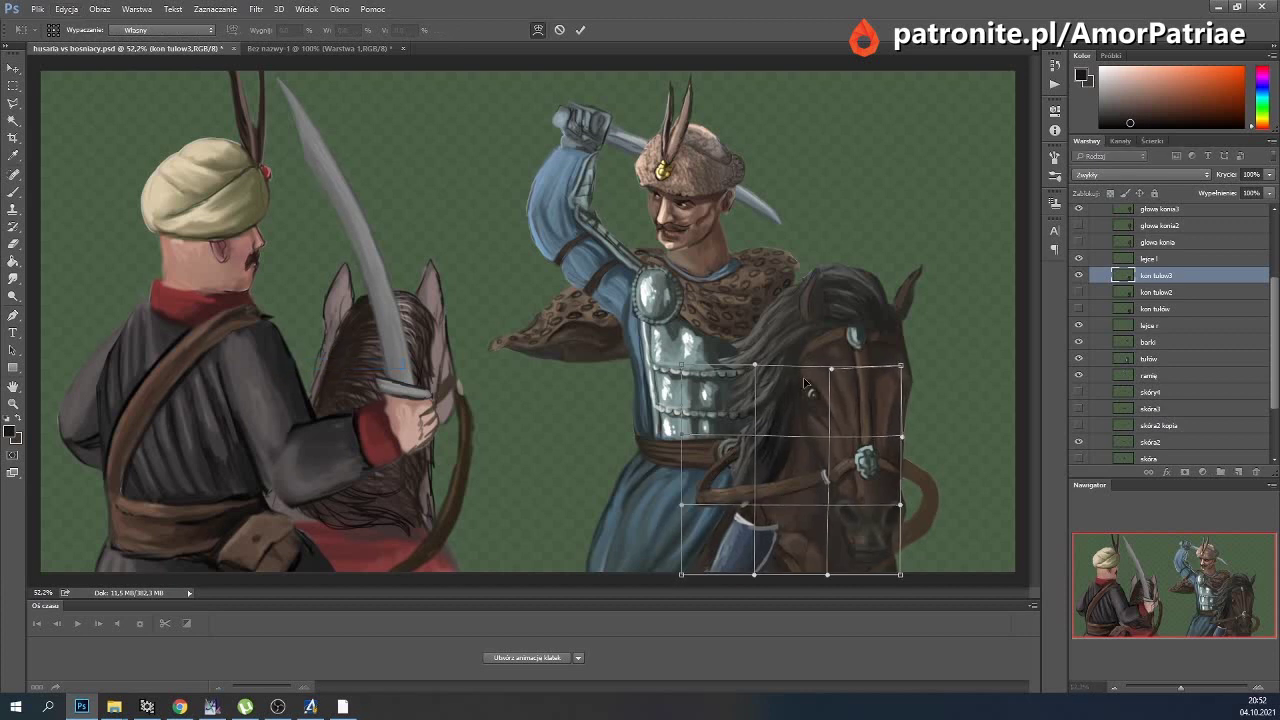
pyautogui.click(581, 30)
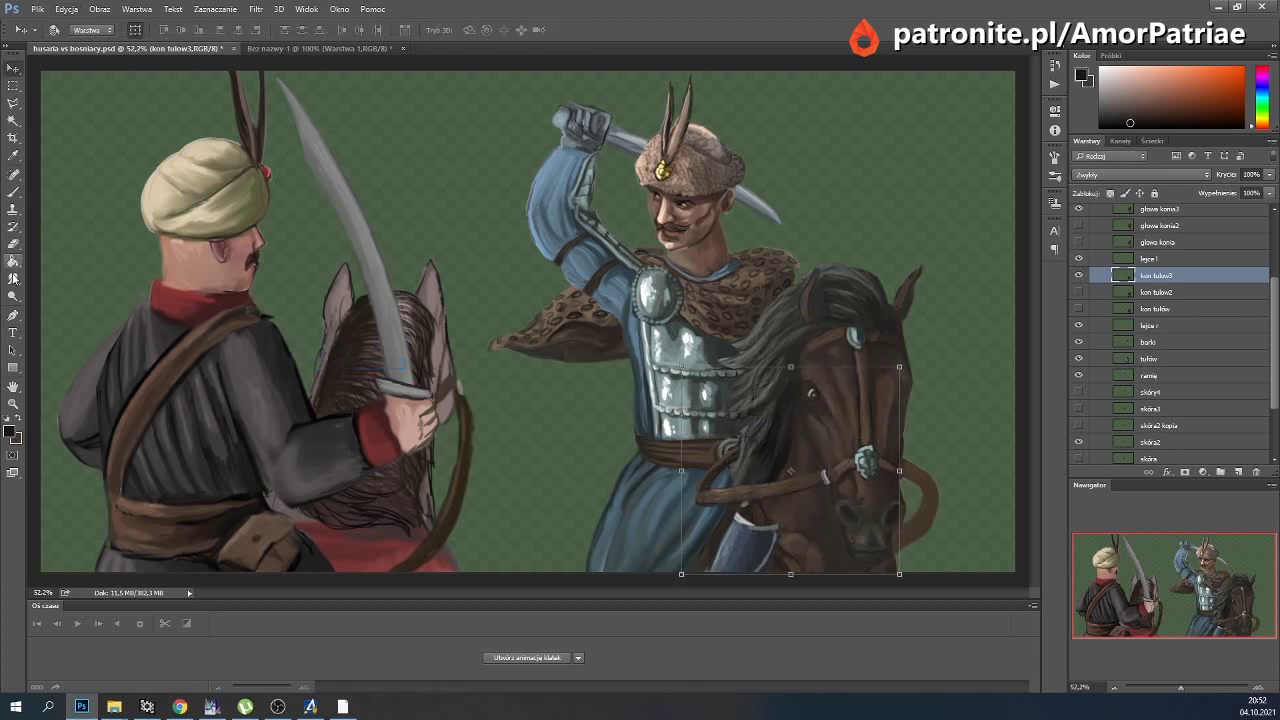
pyautogui.click(13, 278)
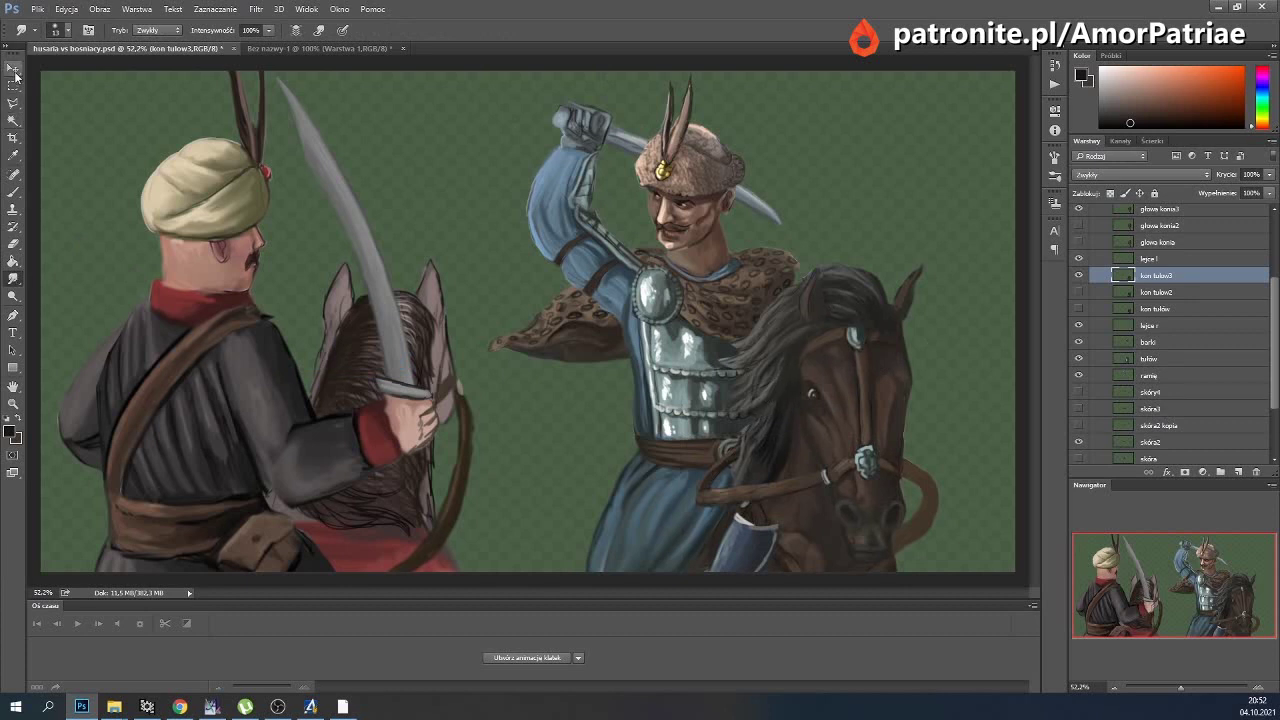
# Puppet Warp the left reins layer, bending it downward to follow the horse's head.
pyautogui.click(13, 68)
pyautogui.click(1150, 260)
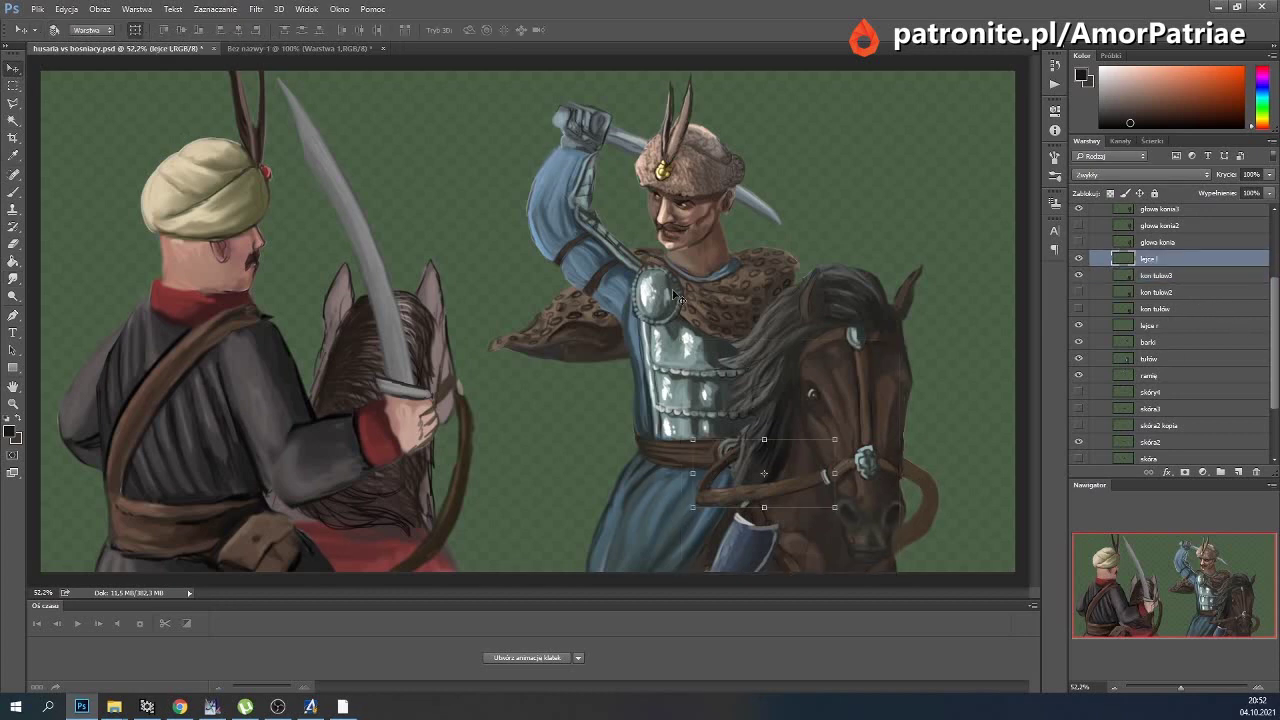
pyautogui.click(67, 9)
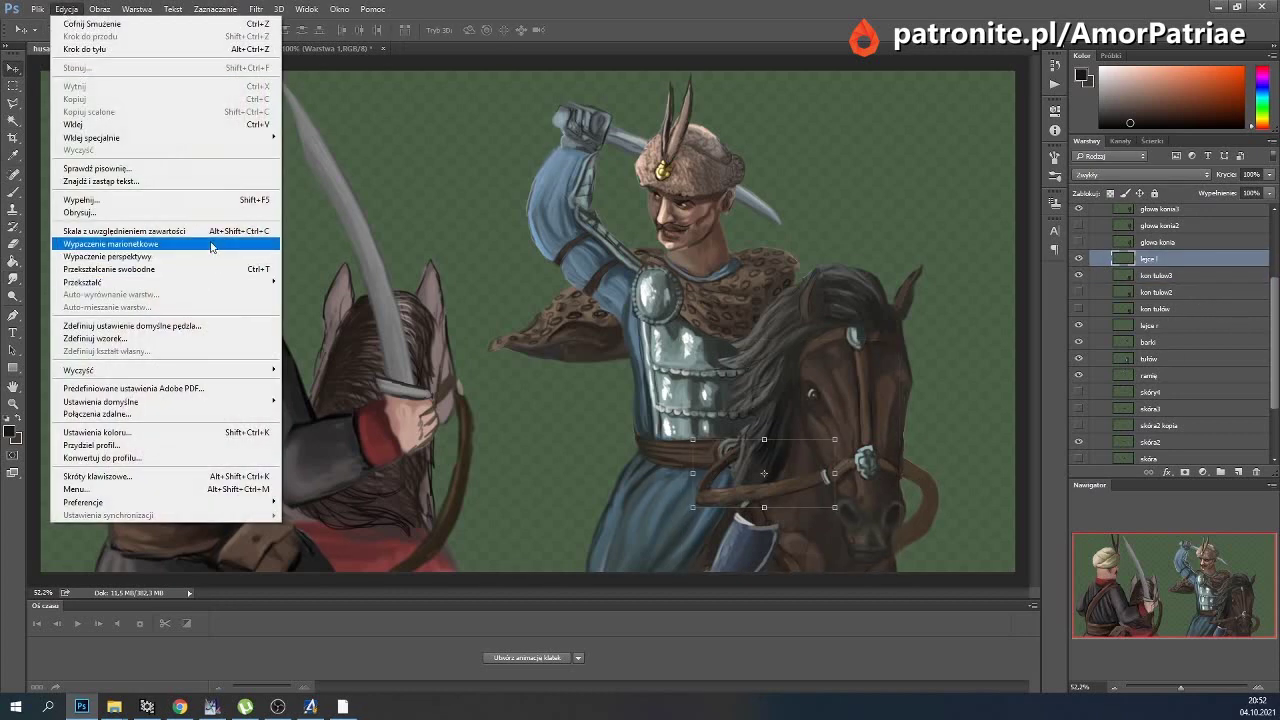
pyautogui.click(212, 244)
pyautogui.moveTo(840, 471); pyautogui.dragTo(833, 487)
pyautogui.moveTo(725, 497); pyautogui.dragTo(737, 508)
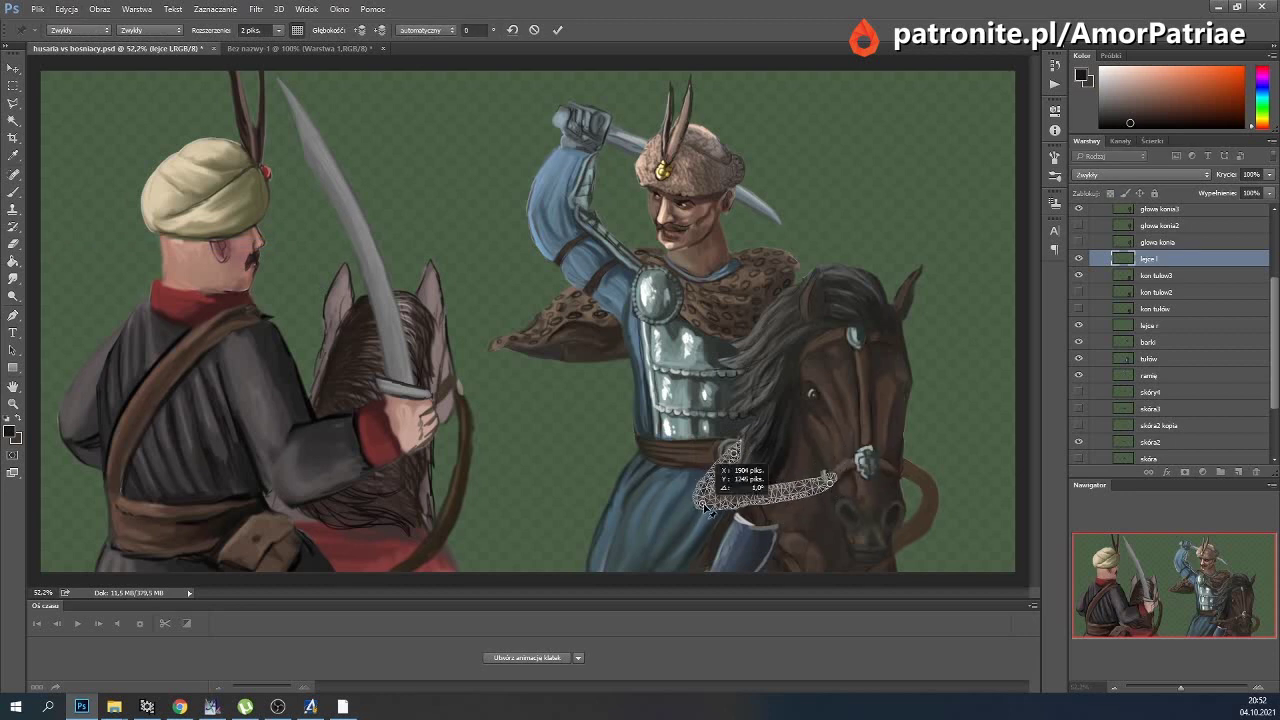
pyautogui.moveTo(726, 495); pyautogui.dragTo(723, 511)
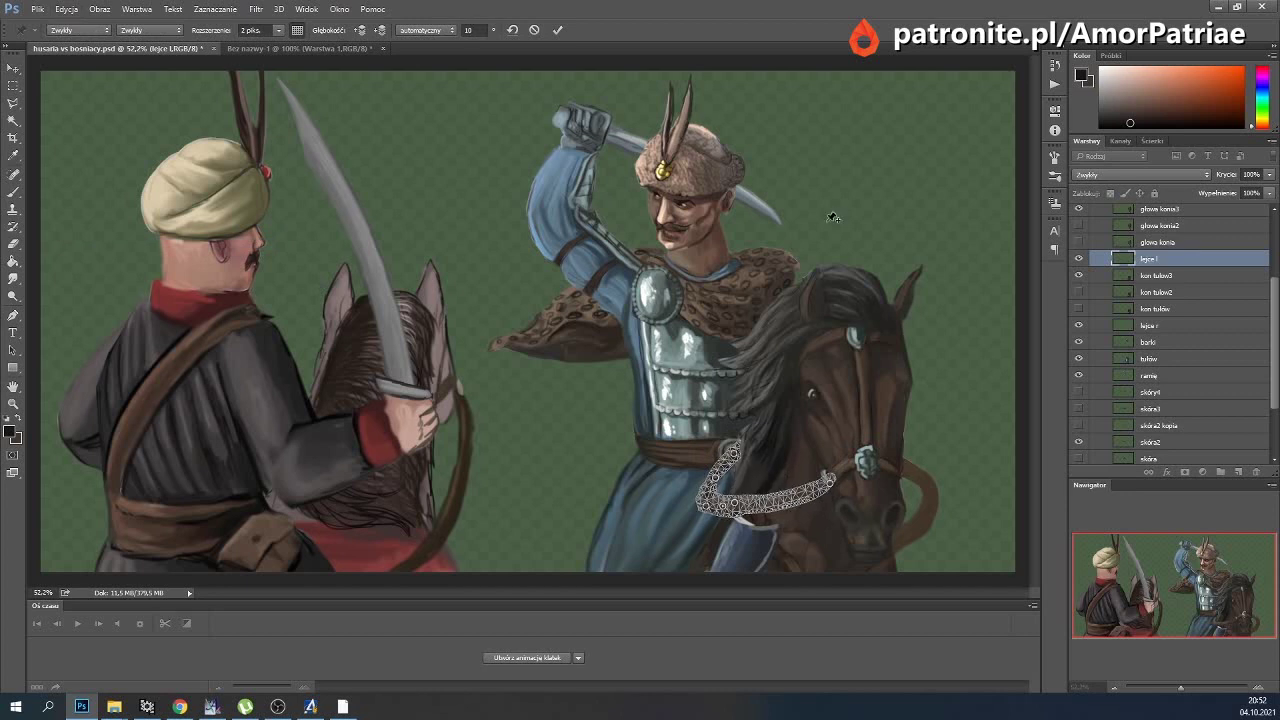
pyautogui.click(557, 30)
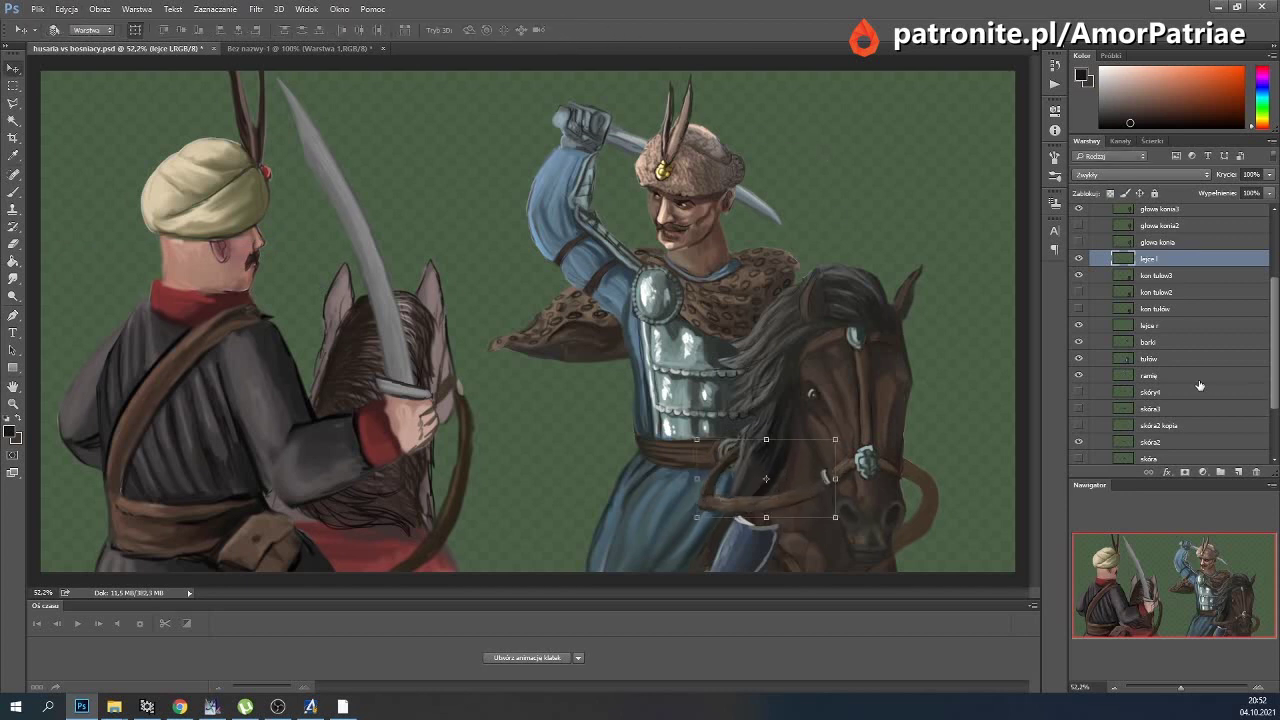
pyautogui.scroll(-3, 1199, 386)
pyautogui.scroll(3, 1176, 391)
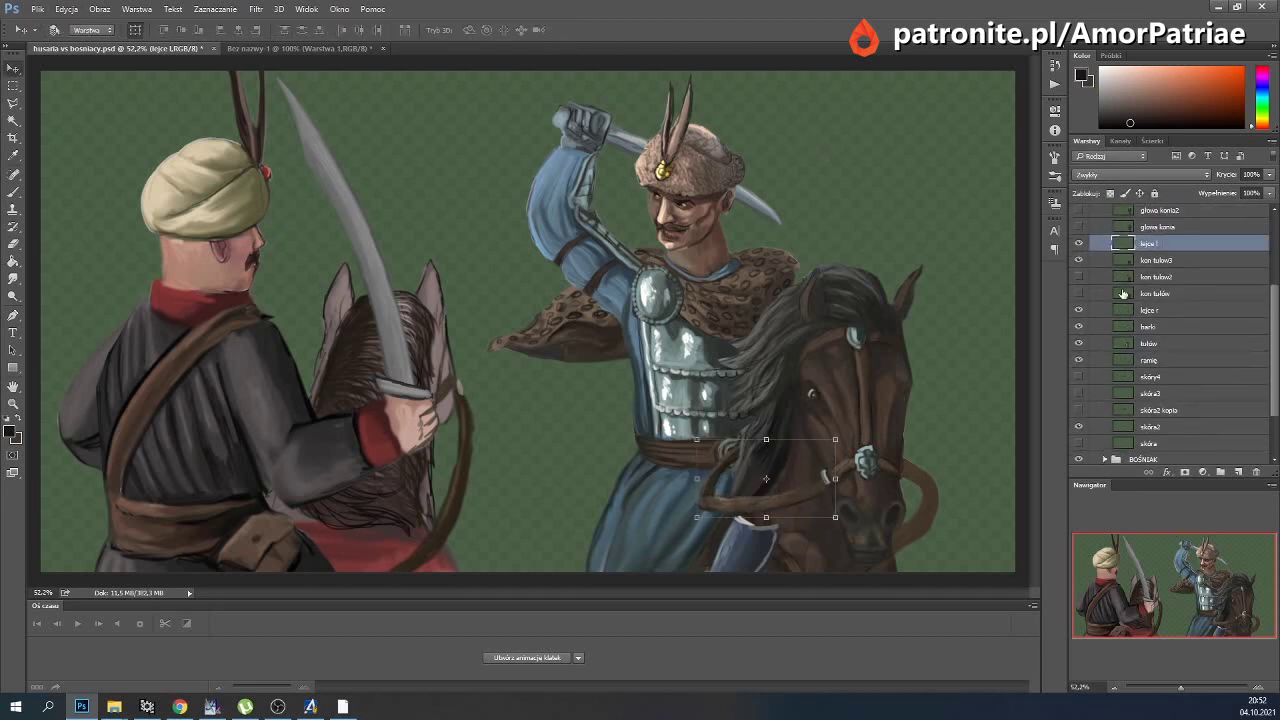
# Puppet Warp the right reins layer 'lejce r' to match the horse's new head position.
pyautogui.click(1163, 312)
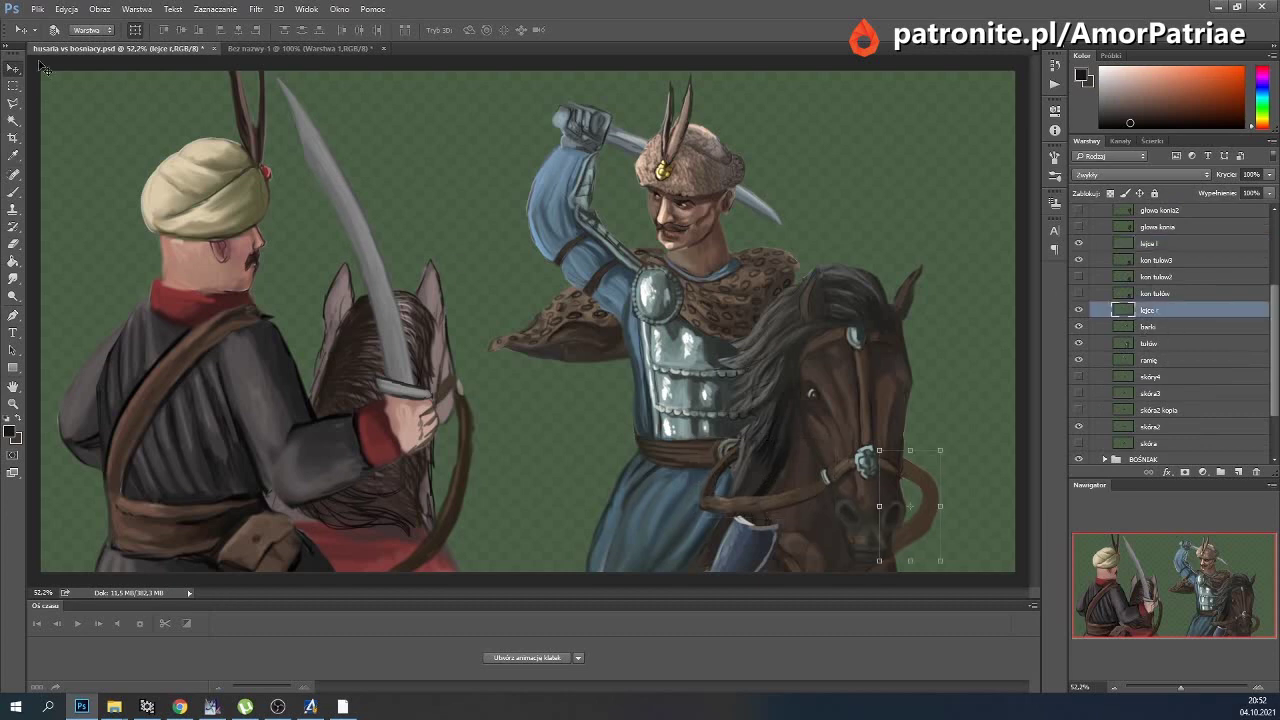
pyautogui.click(66, 9)
pyautogui.click(150, 243)
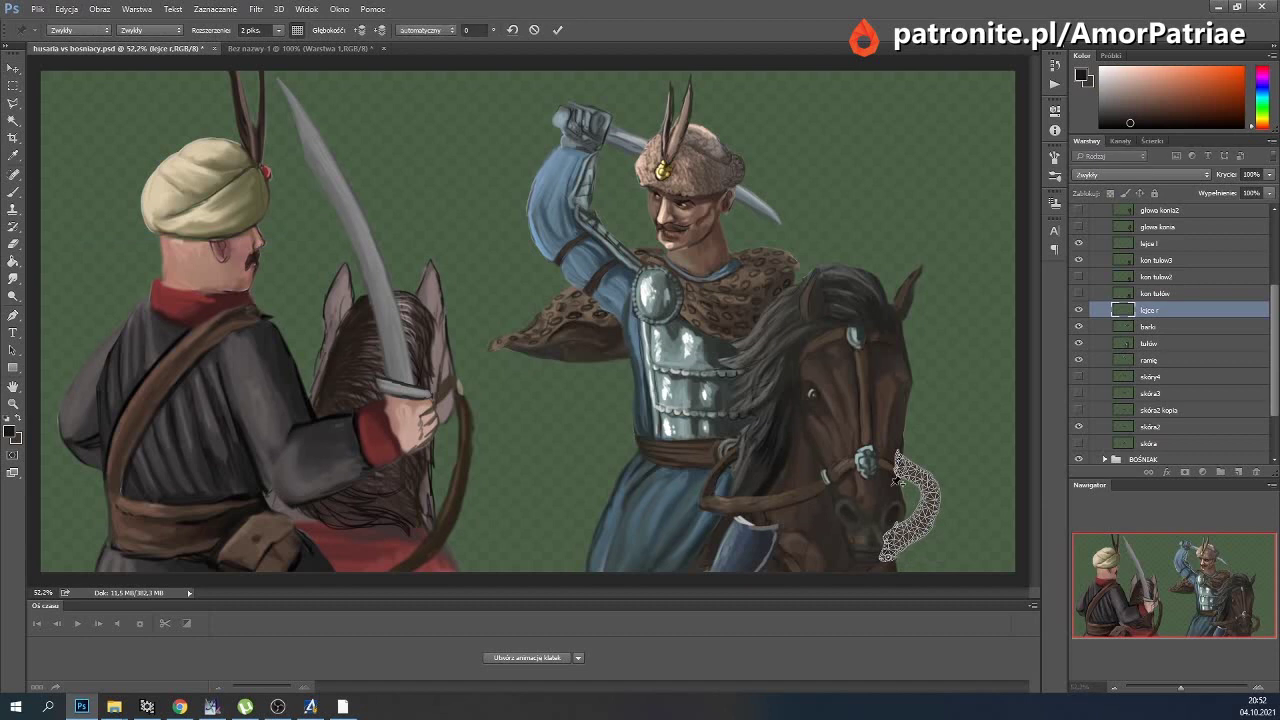
pyautogui.click(904, 472)
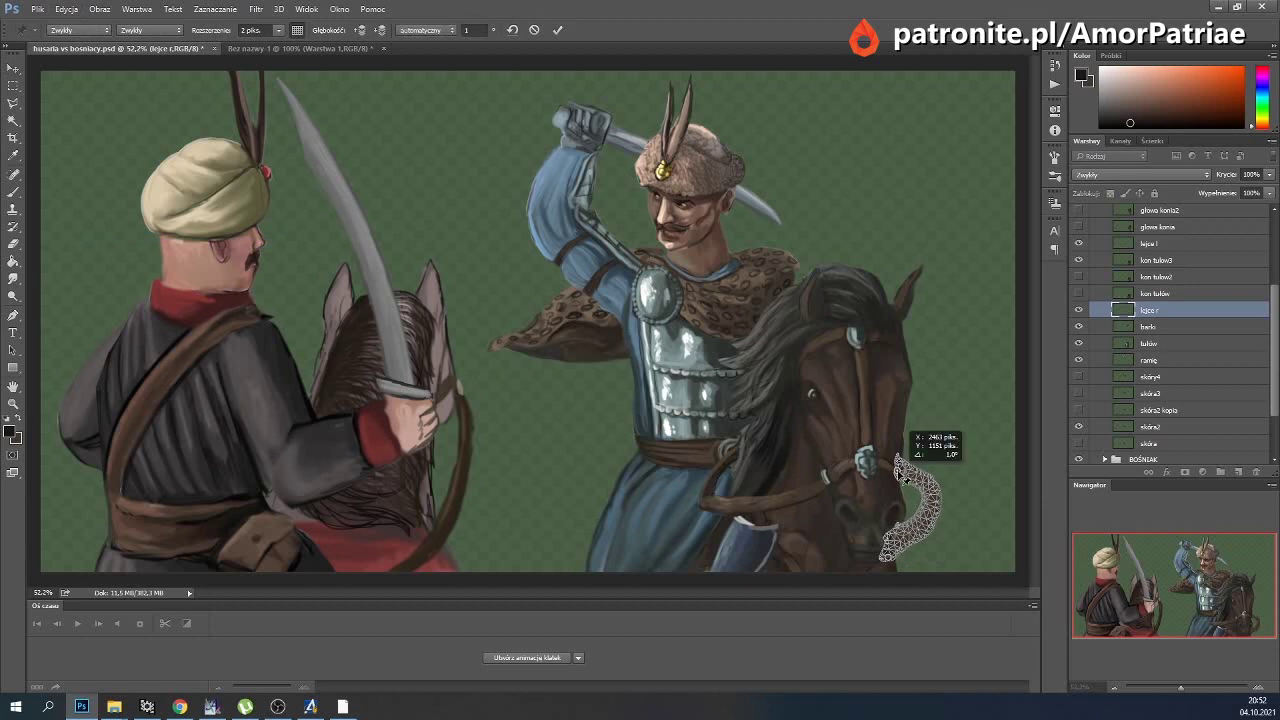
pyautogui.click(557, 29)
pyautogui.scroll(4, 1103, 250)
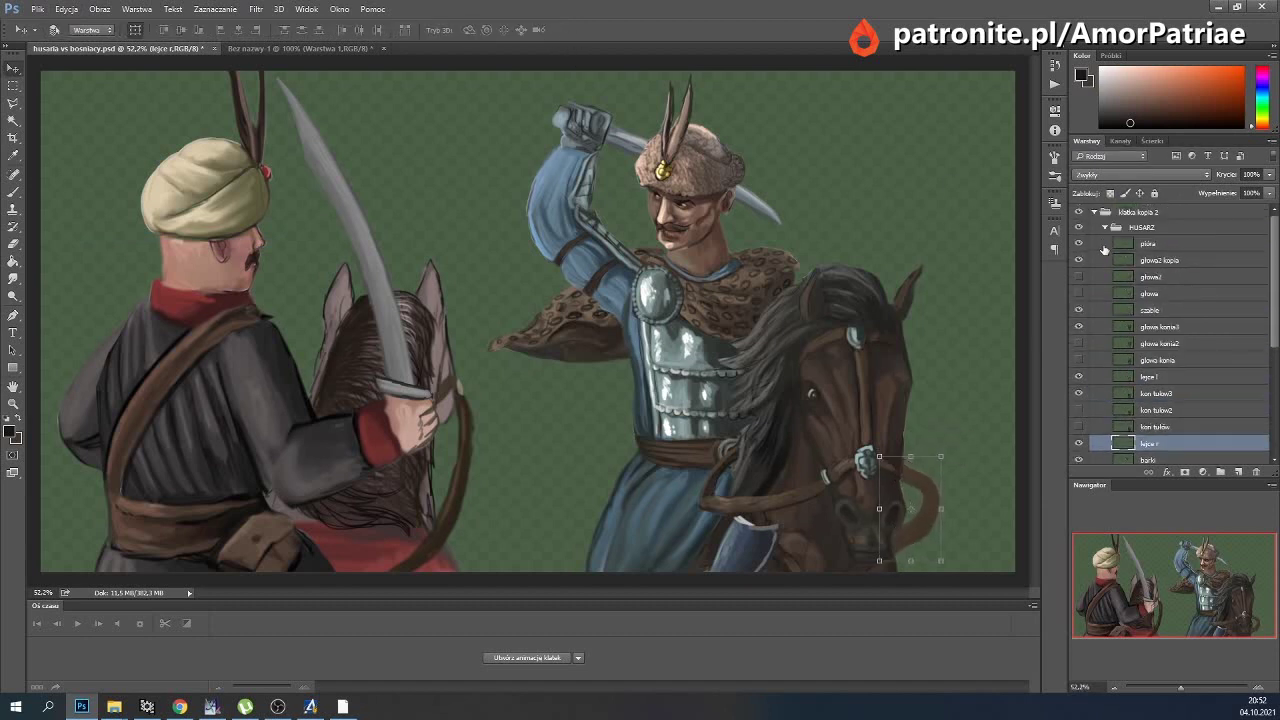
pyautogui.click(1123, 229)
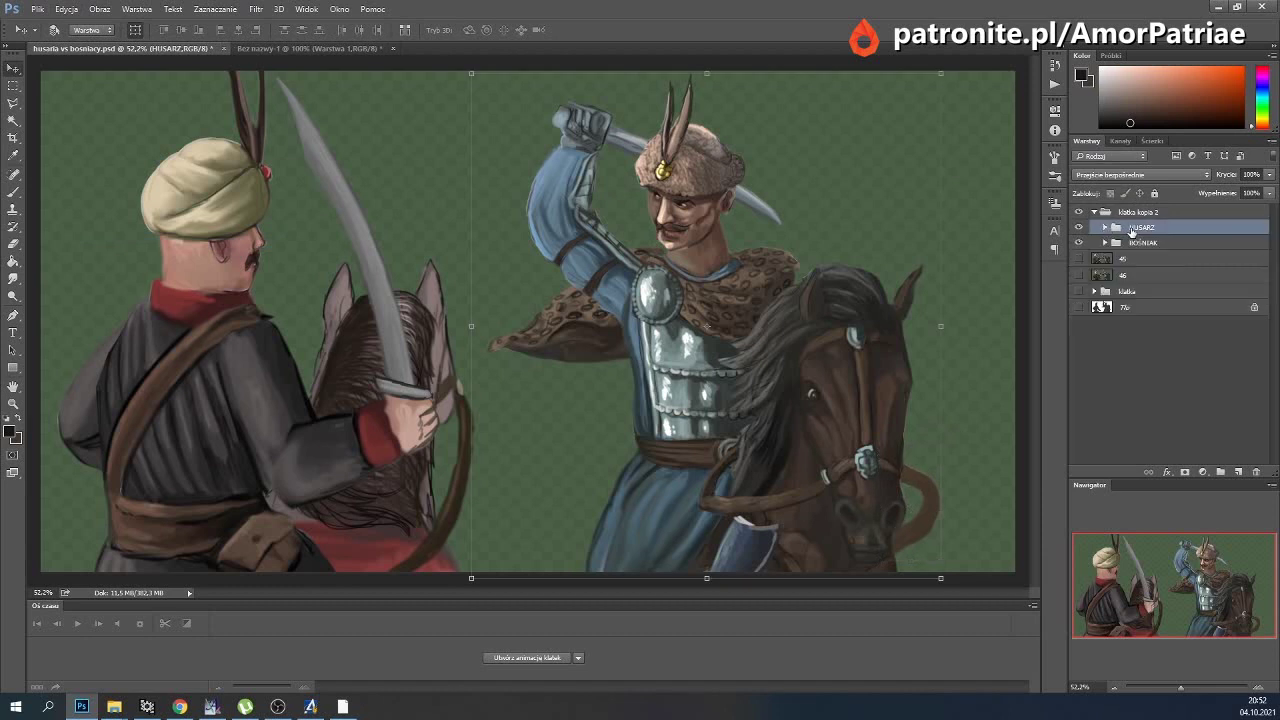
# Try a slight clockwise tilt of the HUSARZ group, then cancel it.
pyautogui.click(672, 577)
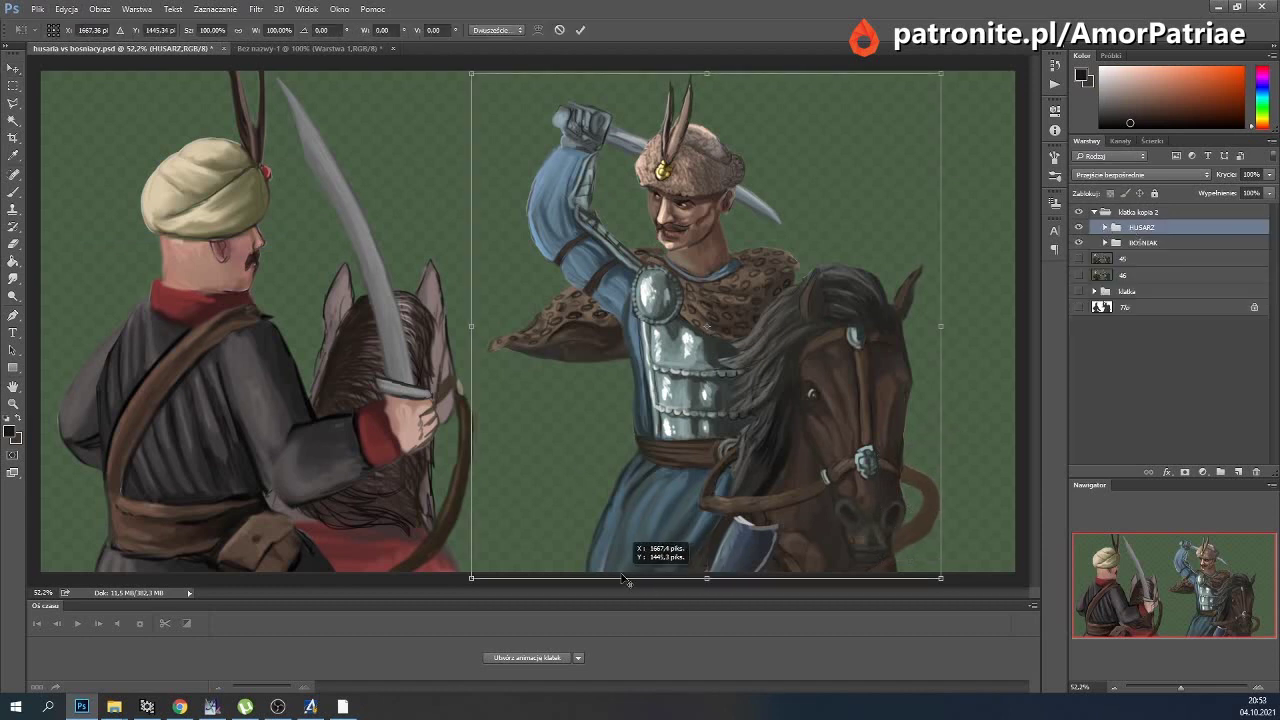
pyautogui.moveTo(978, 337); pyautogui.dragTo(977, 341)
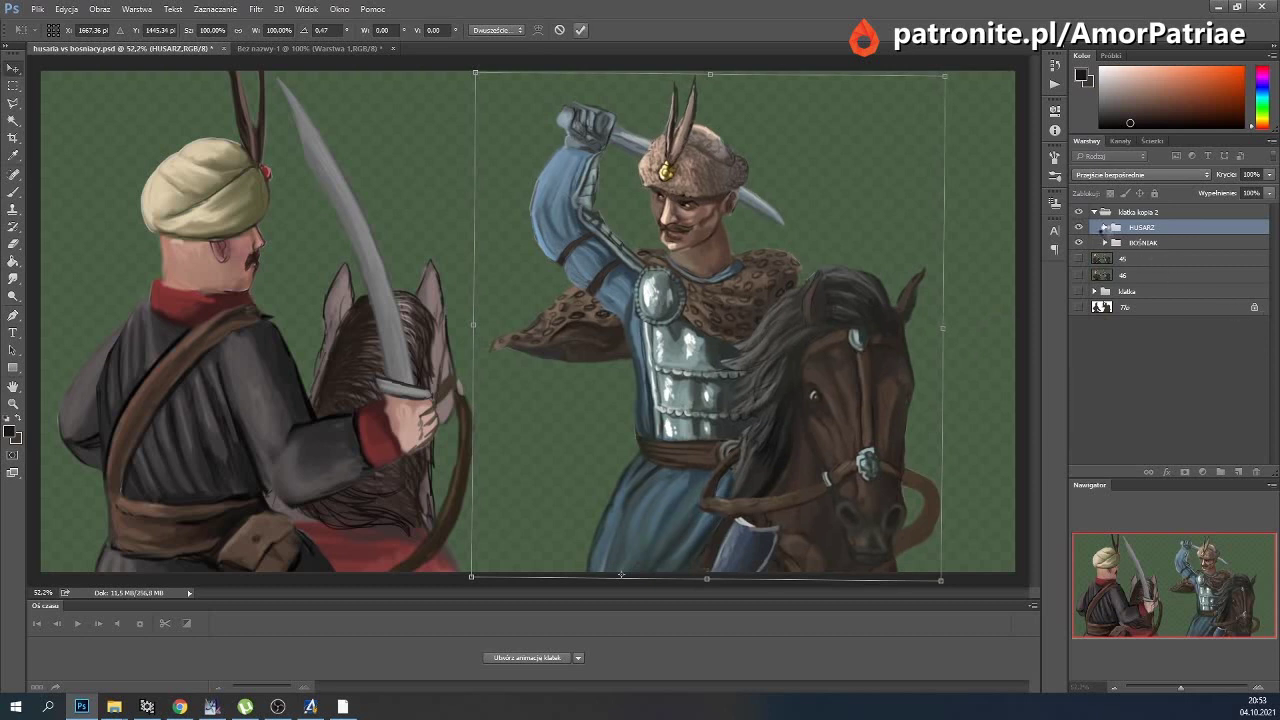
pyautogui.press('Escape')
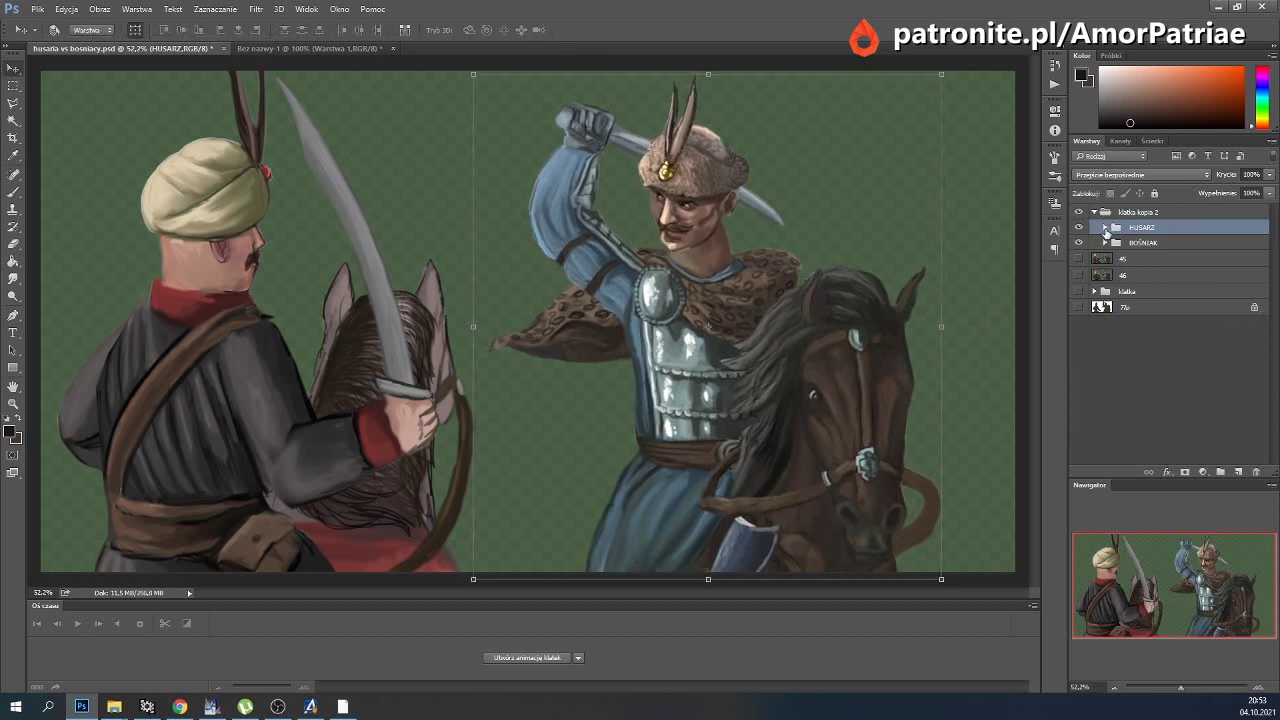
# Hide the skóra2 pelt layer and select the skóra2 kopia layer instead.
pyautogui.click(1105, 228)
pyautogui.scroll(-3, 1155, 350)
pyautogui.scroll(-3, 1155, 350)
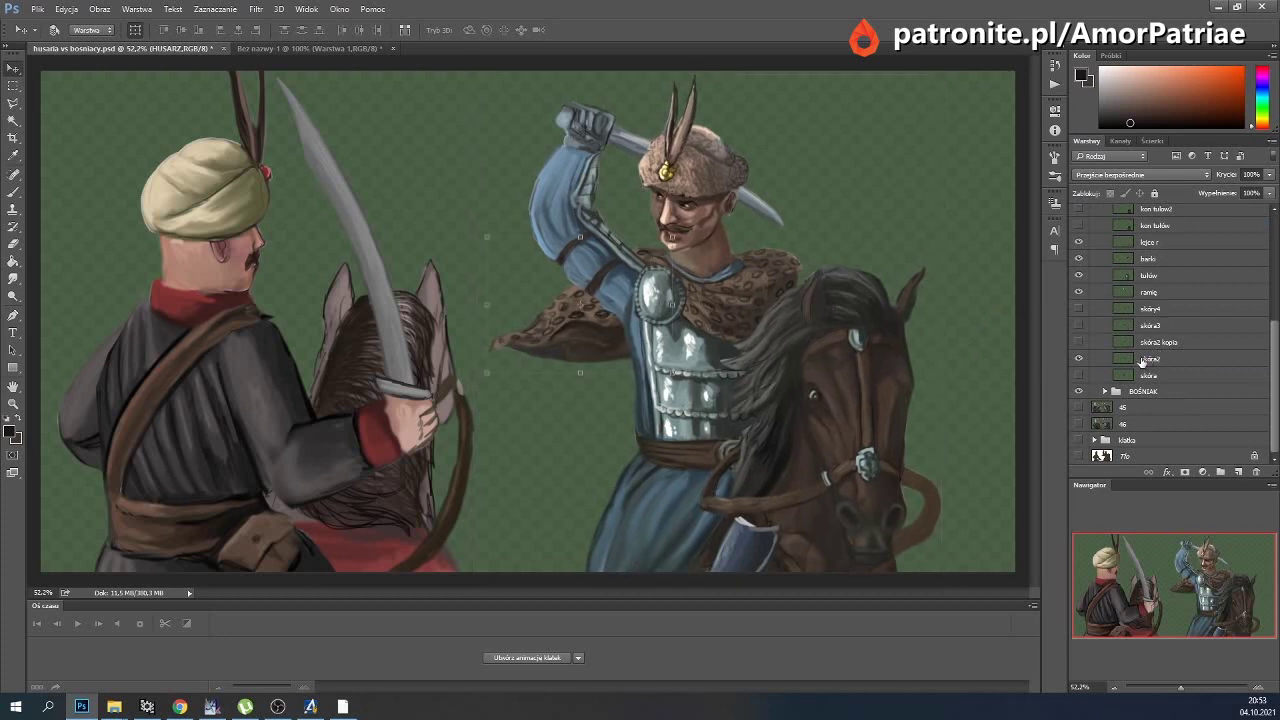
pyautogui.click(1152, 358)
pyautogui.click(1079, 360)
pyautogui.click(1143, 343)
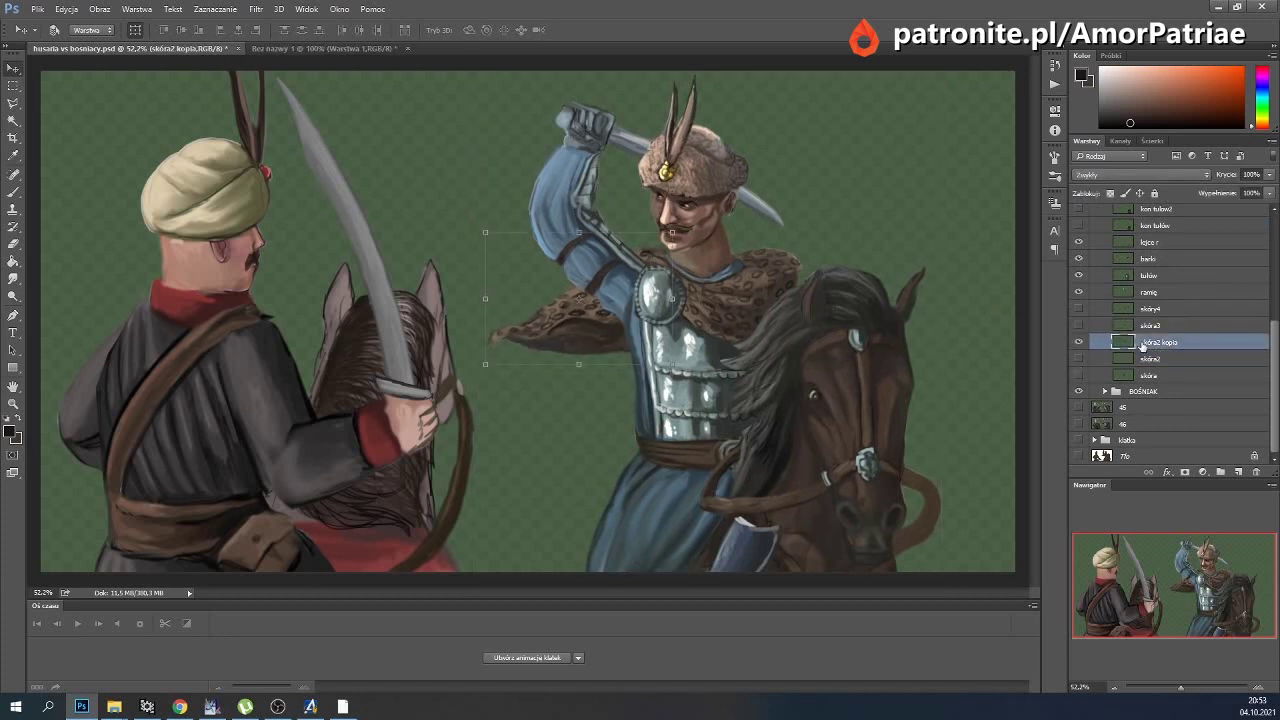
pyautogui.click(13, 278)
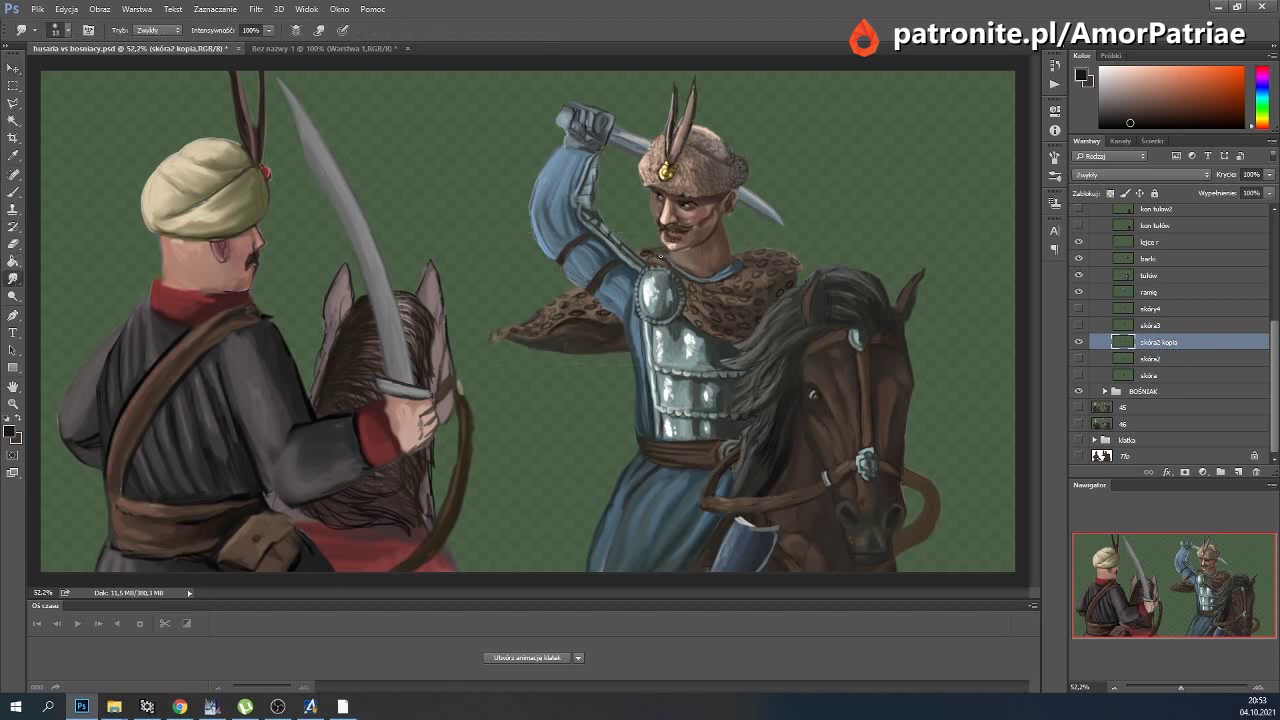
pyautogui.click(13, 67)
# Select the szable sabre layer, then the hussar's arm layer.
pyautogui.scroll(1, 1190, 330)
pyautogui.scroll(2, 1180, 325)
pyautogui.scroll(2, 1166, 320)
pyautogui.click(1150, 312)
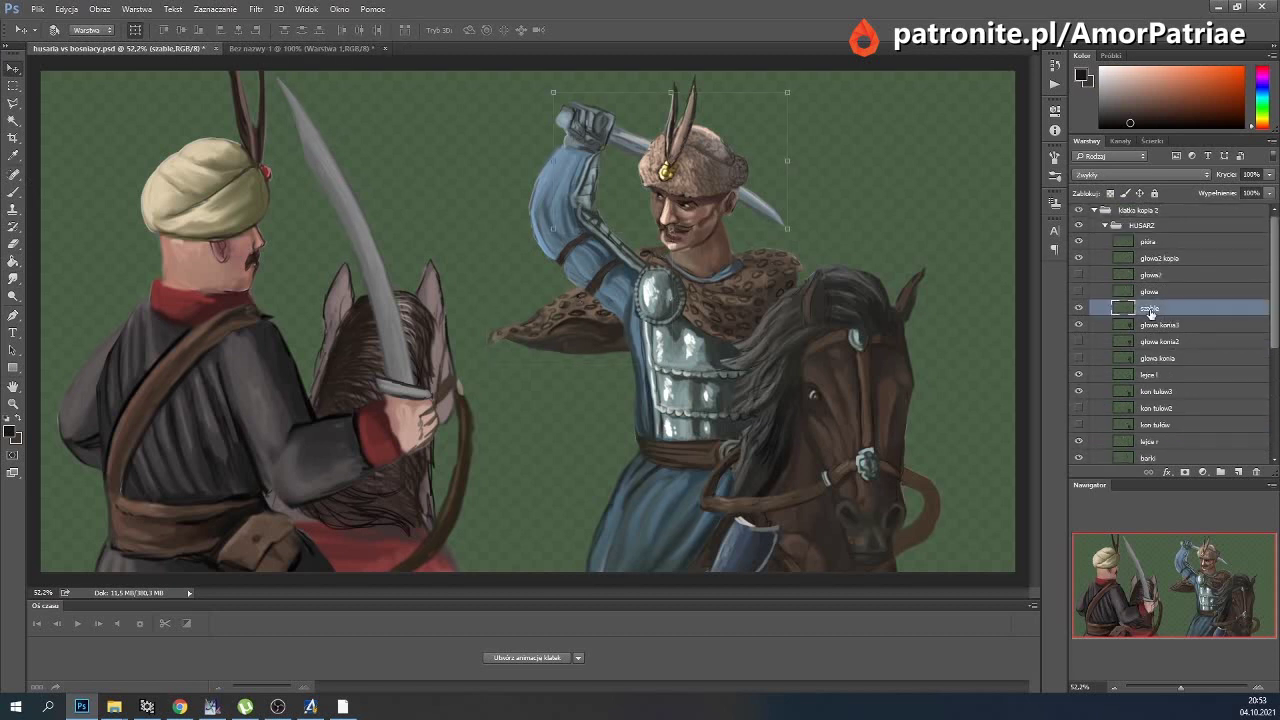
pyautogui.scroll(-1, 1205, 343)
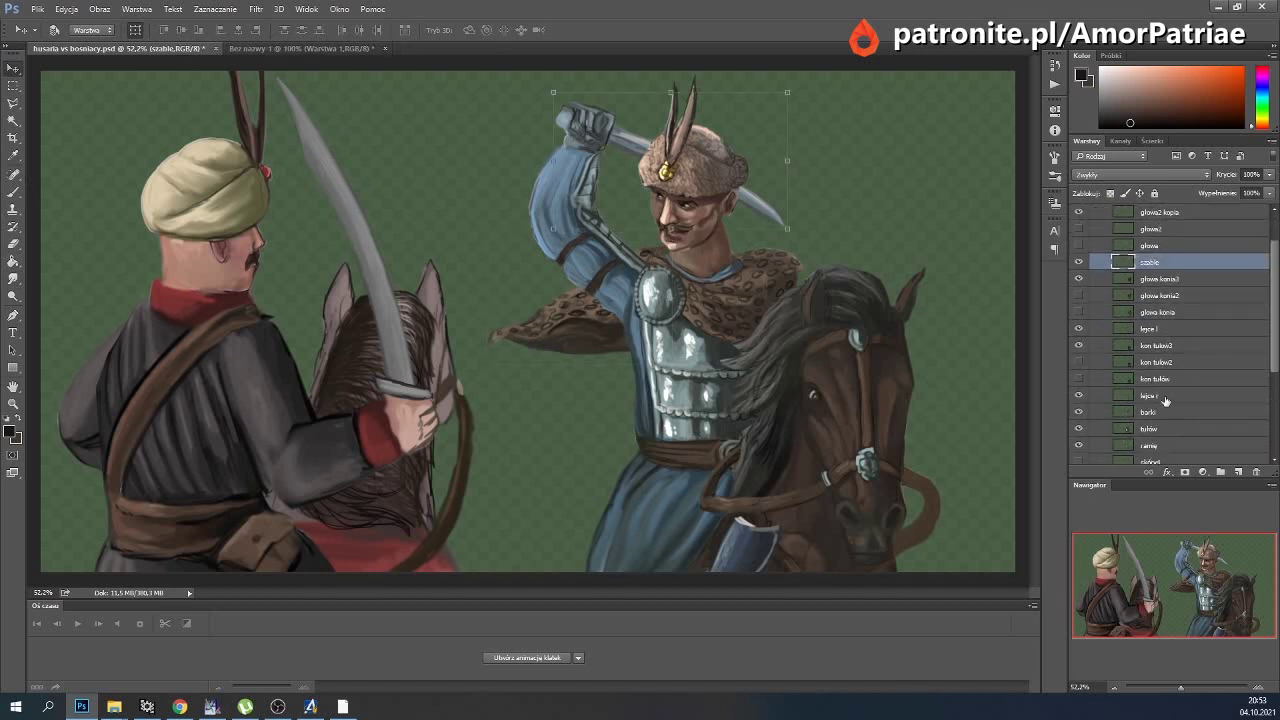
pyautogui.scroll(-1, 1174, 410)
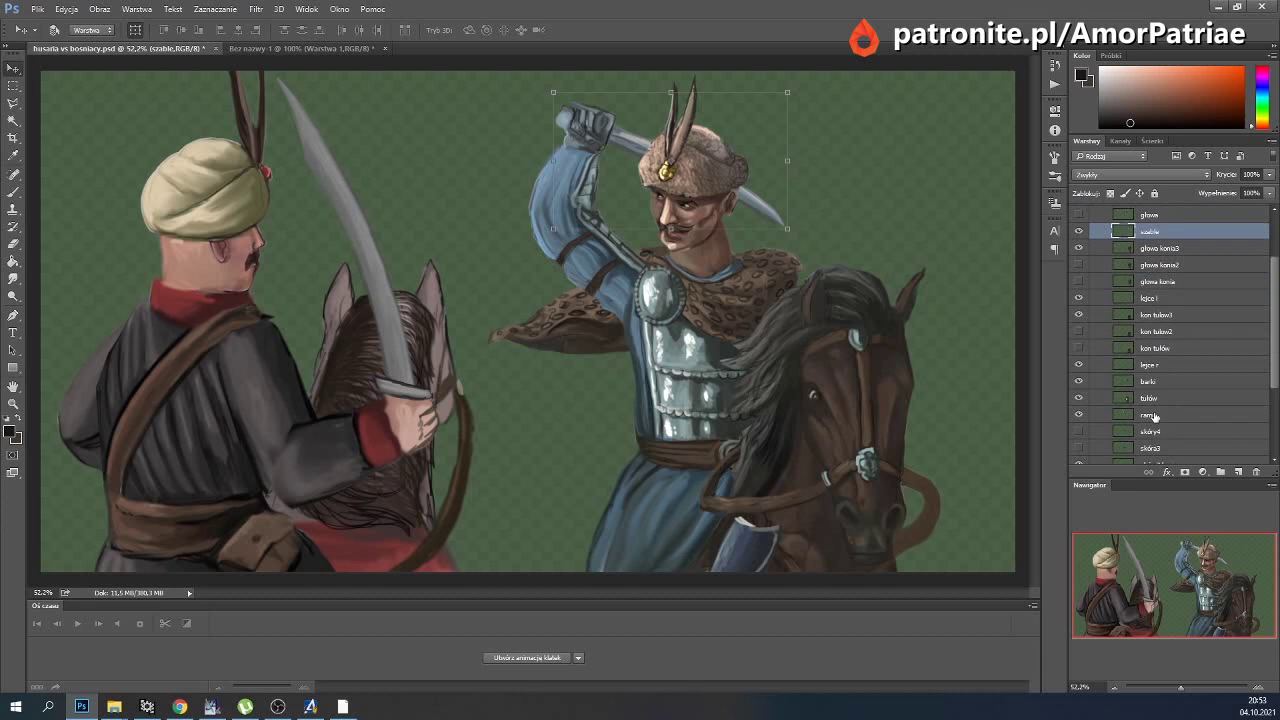
pyautogui.click(1150, 414)
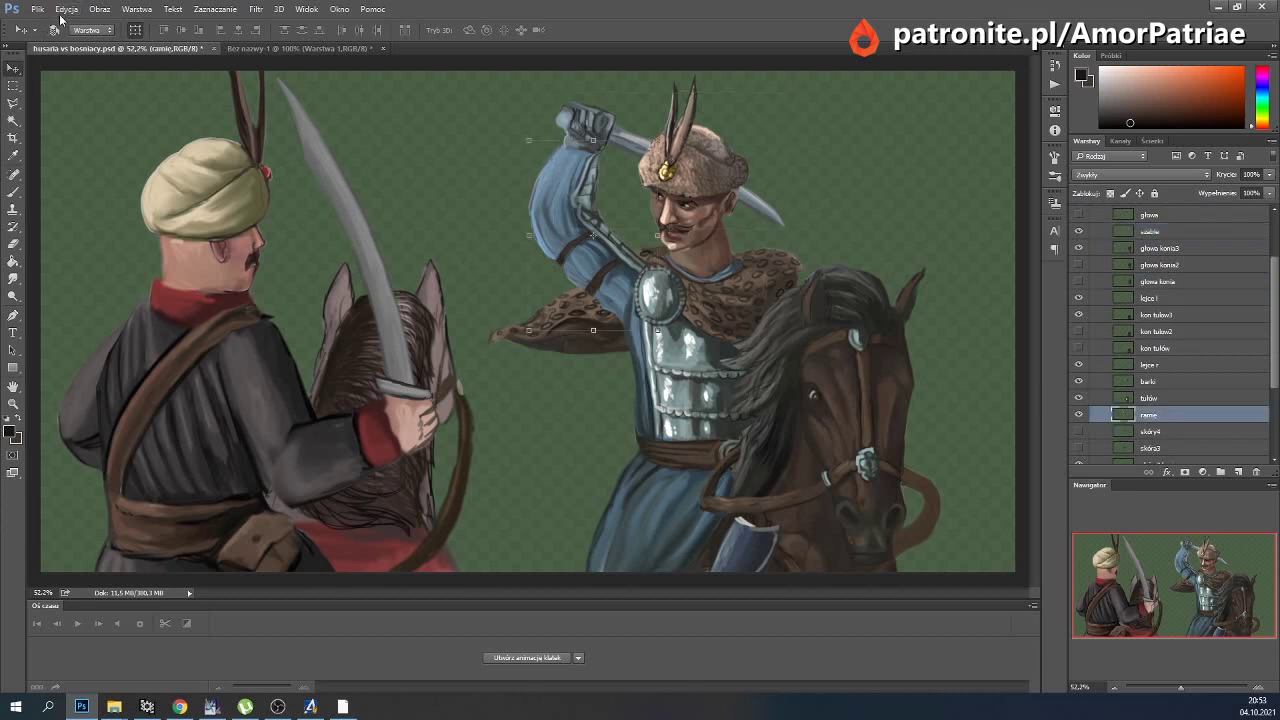
# Puppet Warp the hussar's arm, pinning it and raising the upper arm higher.
pyautogui.click(66, 9)
pyautogui.click(110, 243)
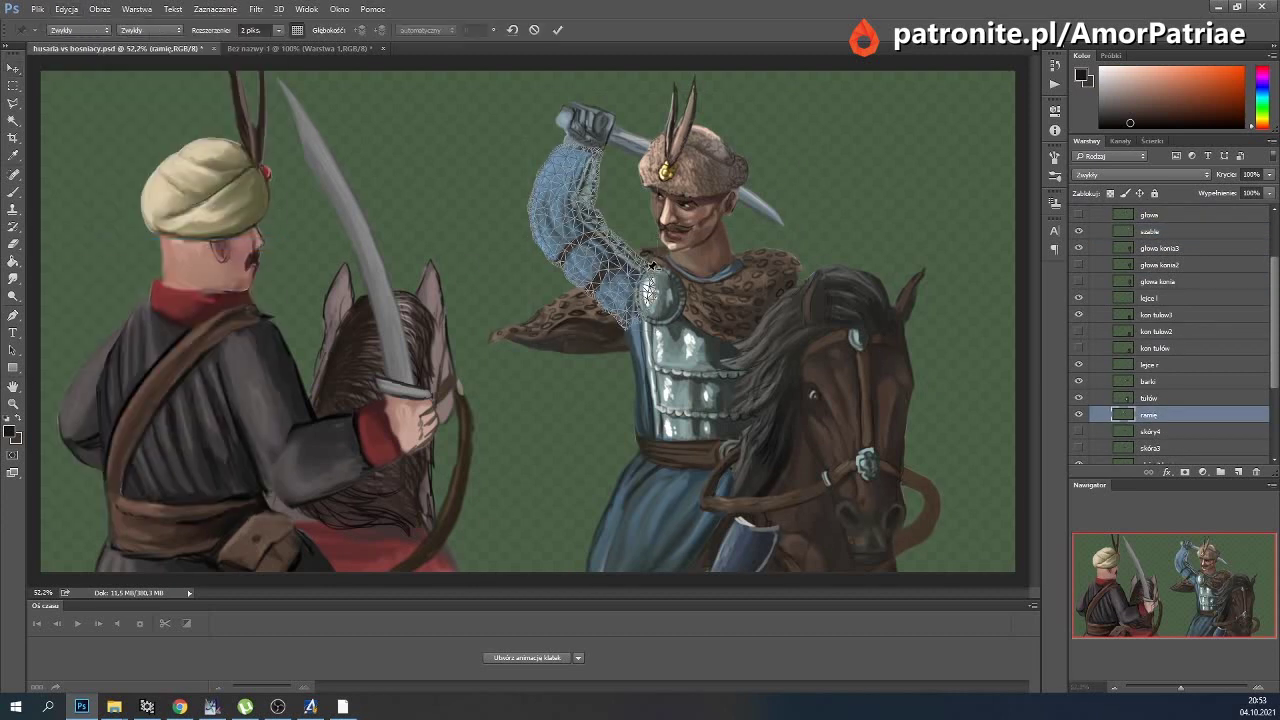
pyautogui.click(648, 267)
pyautogui.click(625, 328)
pyautogui.moveTo(566, 258); pyautogui.dragTo(598, 297)
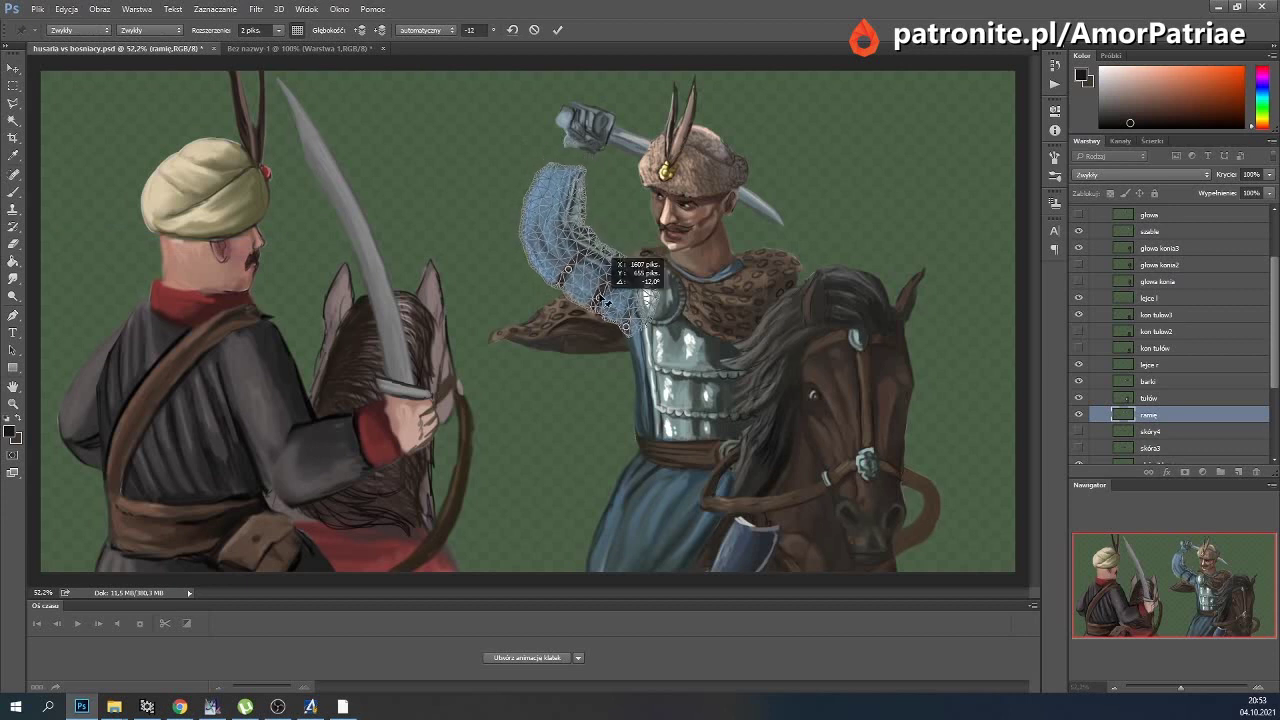
pyautogui.click(546, 254)
pyautogui.moveTo(562, 226); pyautogui.dragTo(580, 150)
pyautogui.click(557, 29)
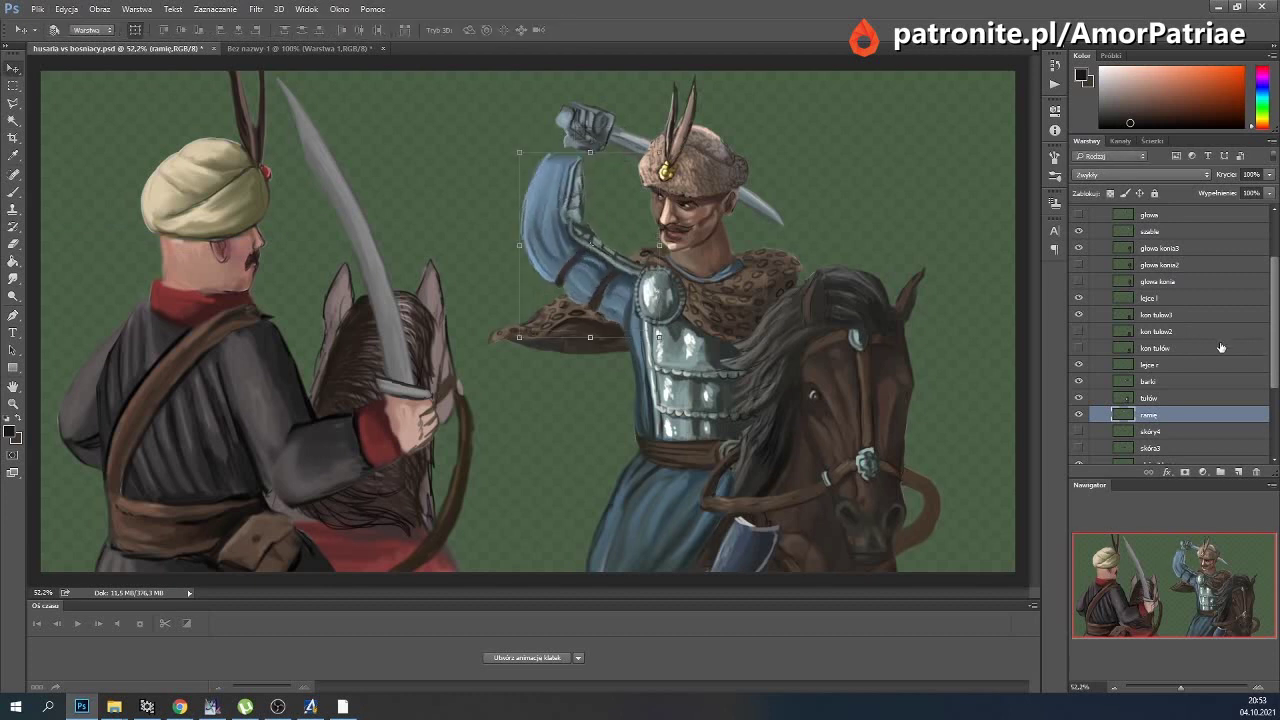
pyautogui.scroll(2, 1175, 365)
pyautogui.scroll(2, 1189, 391)
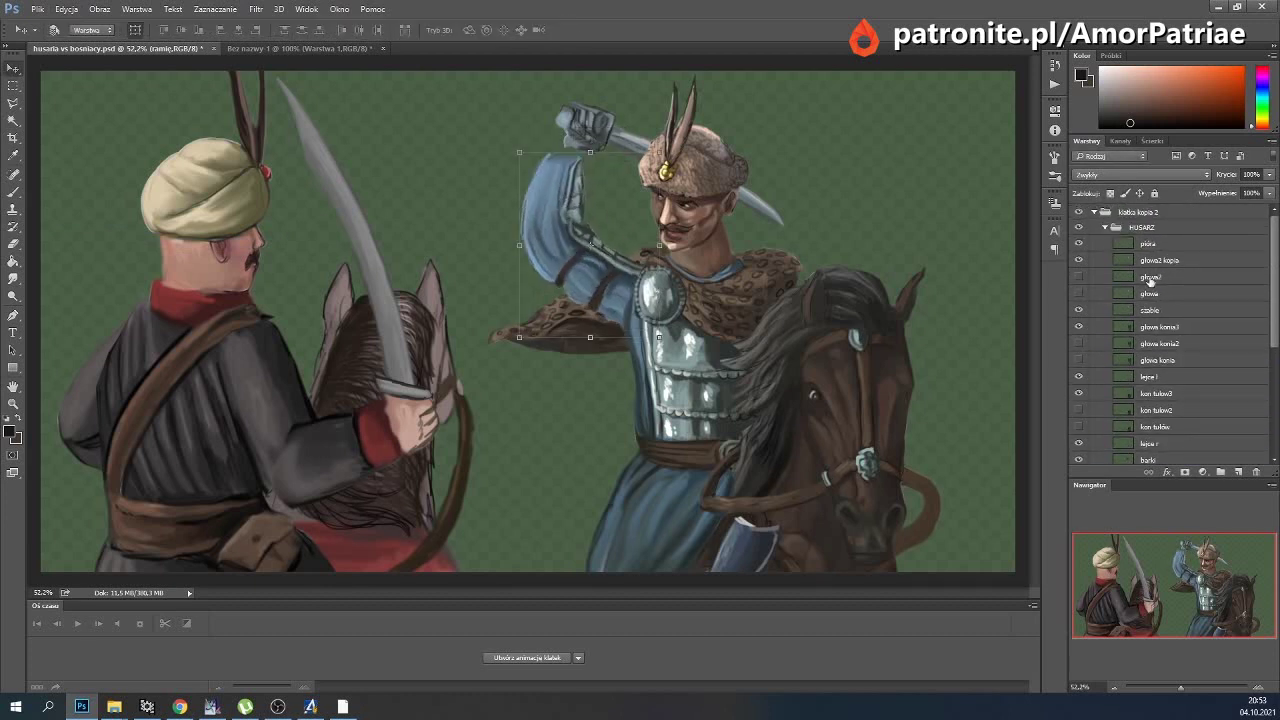
# Enlarge, widen and tilt the szable sabre up-left, then rotate it slightly more.
pyautogui.click(1160, 311)
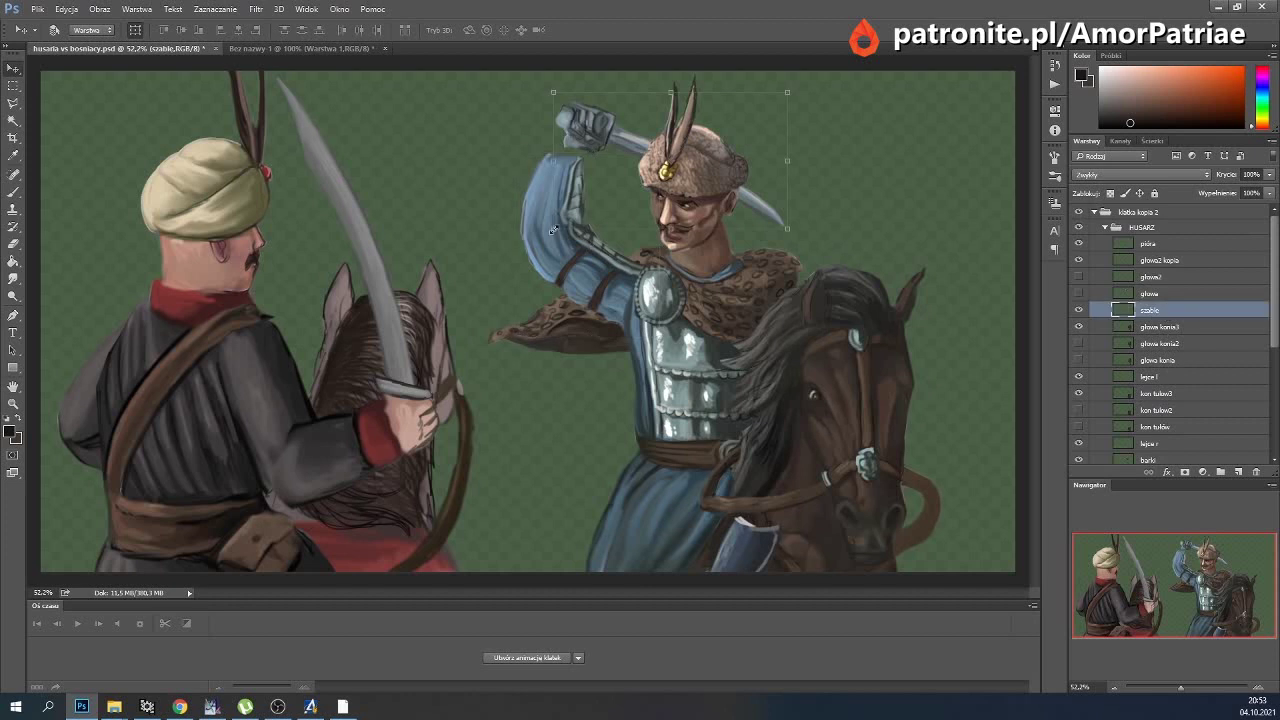
pyautogui.moveTo(554, 229); pyautogui.dragTo(538, 238)
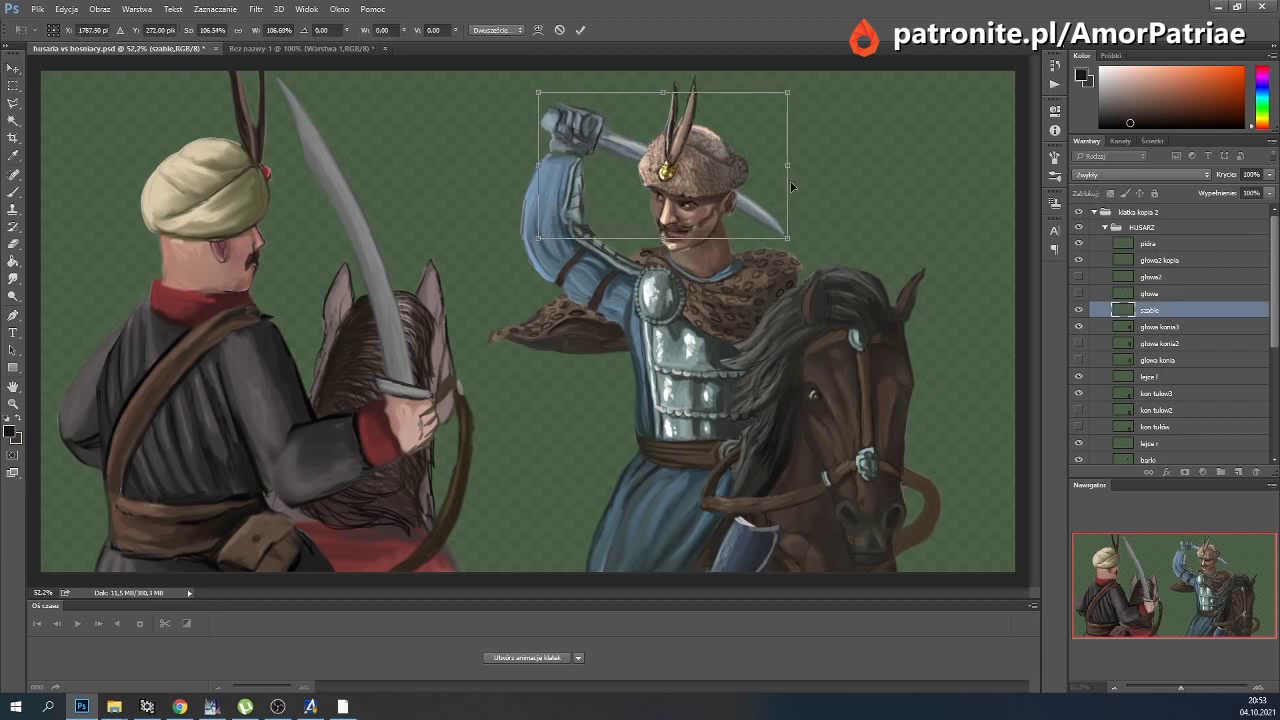
pyautogui.moveTo(790, 167)
pyautogui.mouseDown()
pyautogui.moveTo(893, 175)
pyautogui.moveTo(892, 158)
pyautogui.mouseUp()
pyautogui.moveTo(703, 189); pyautogui.dragTo(698, 179)
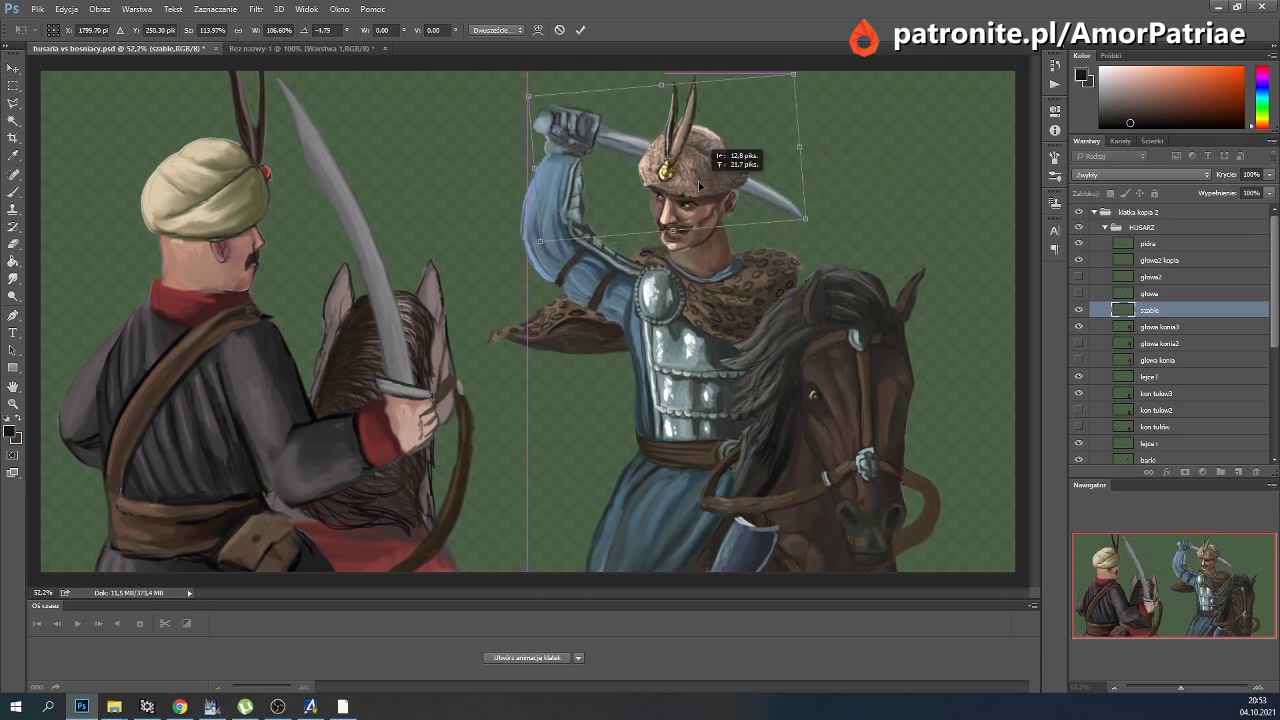
pyautogui.press('Return')
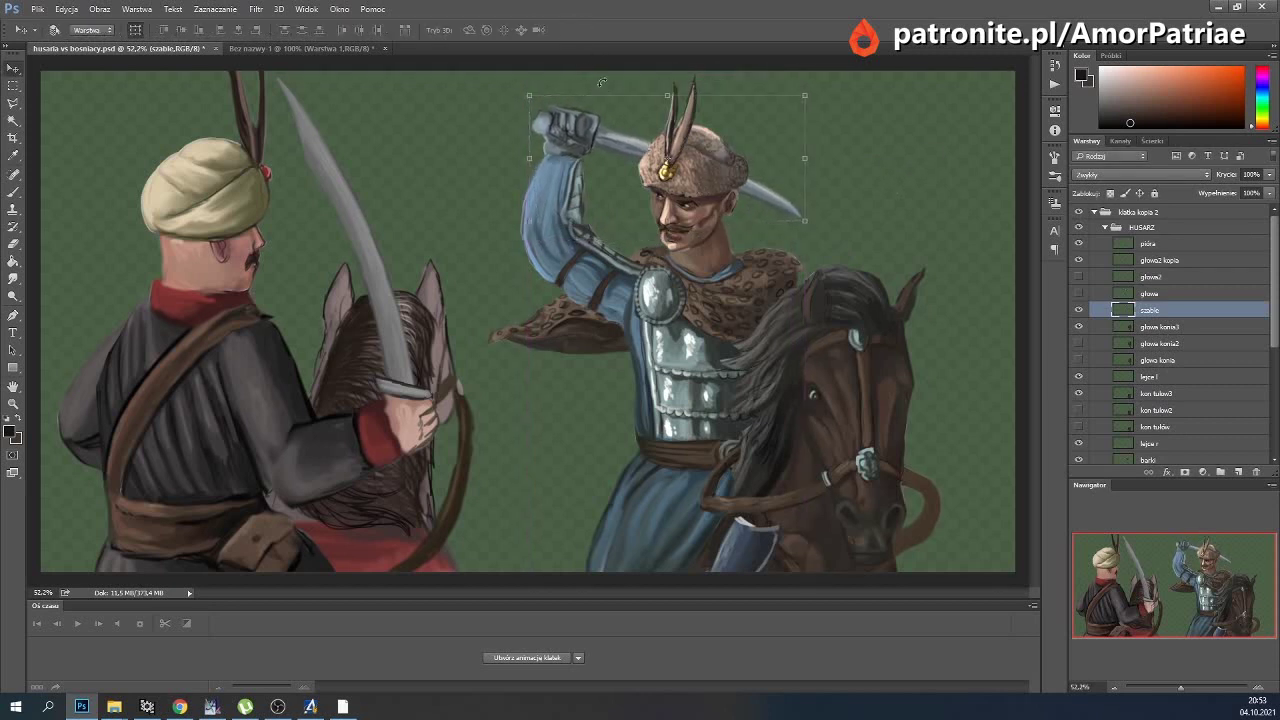
pyautogui.hotkey('ctrl', 't')
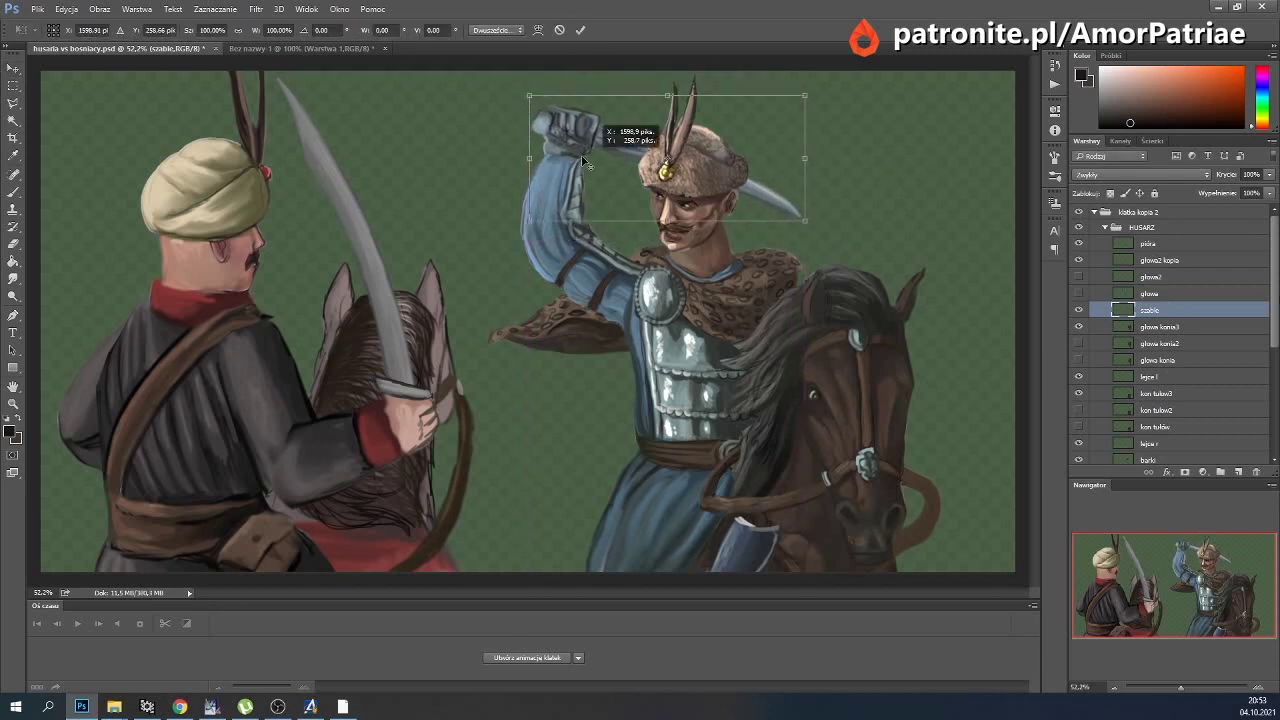
pyautogui.moveTo(932, 178); pyautogui.dragTo(930, 168)
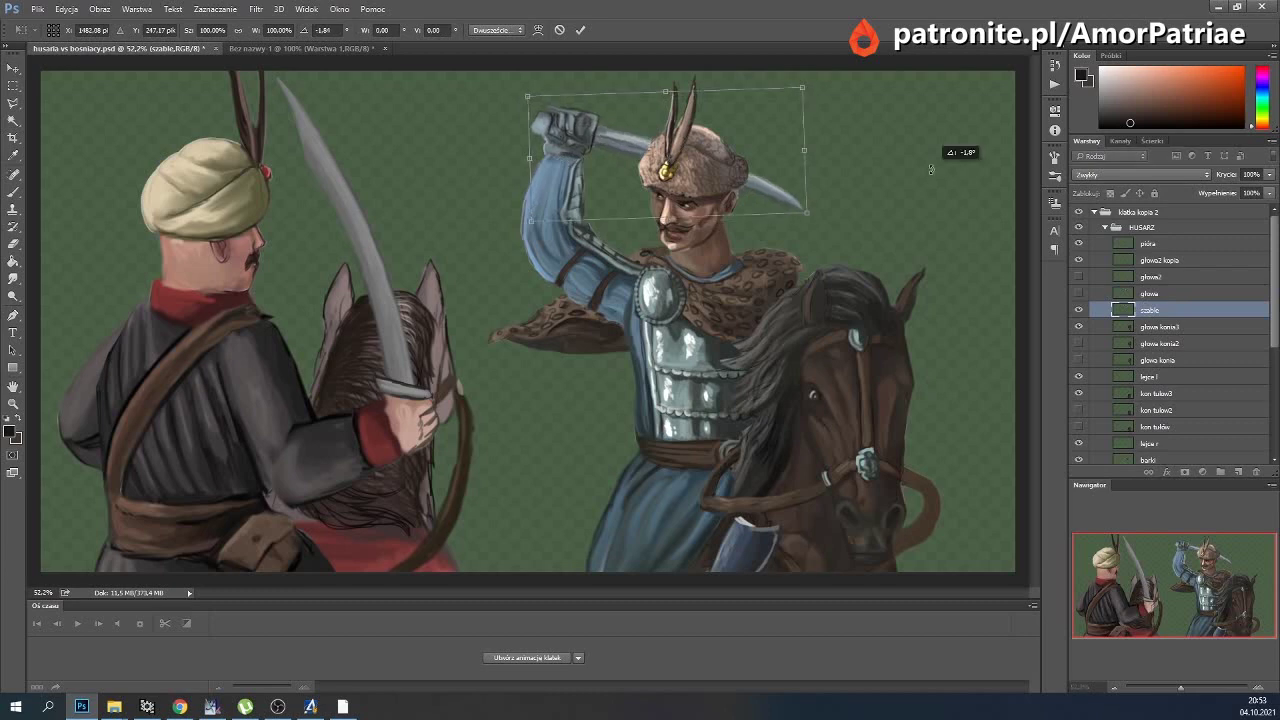
pyautogui.click(580, 29)
# Puppet Warp the sabre, swinging the blade upward around the hilt above his head.
pyautogui.click(66, 9)
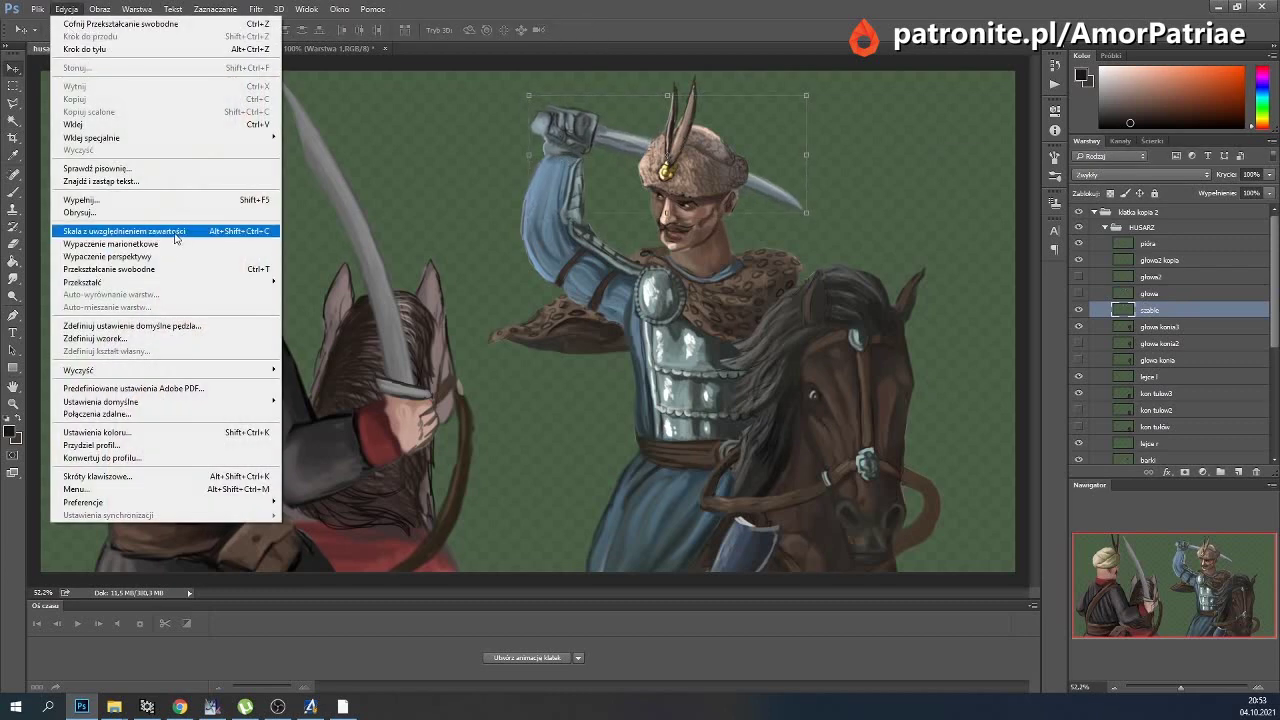
pyautogui.click(177, 247)
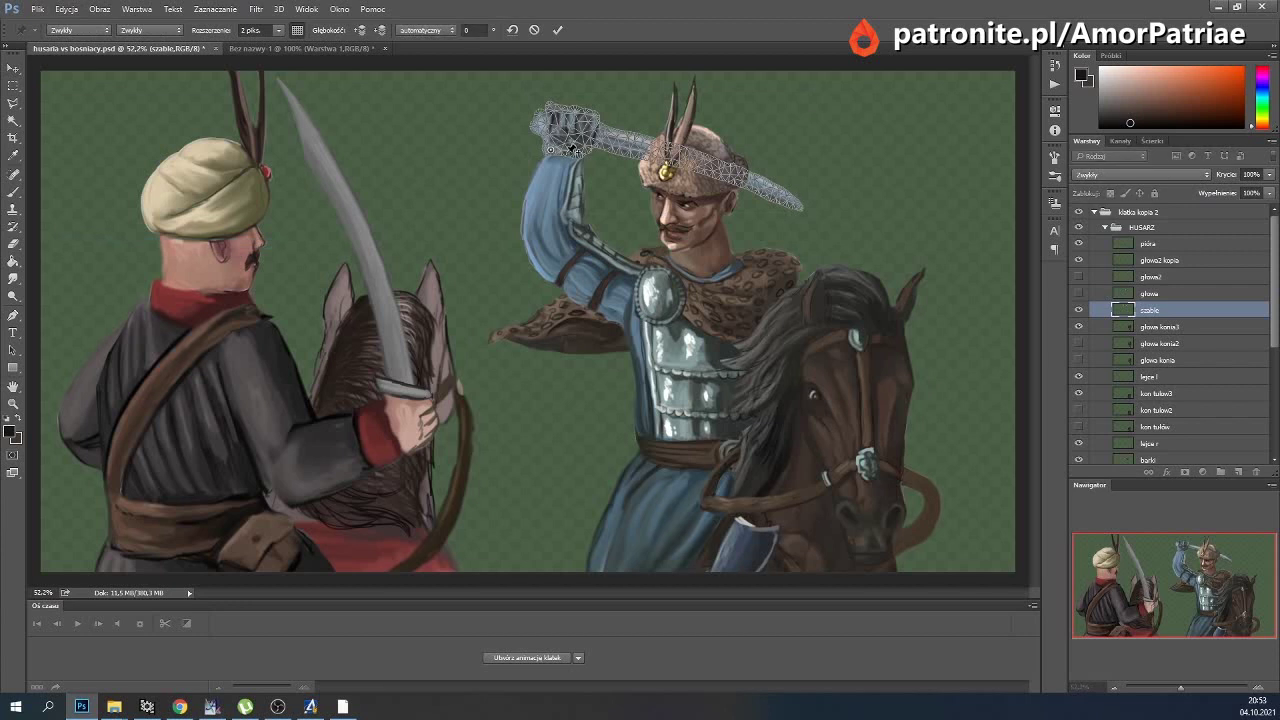
pyautogui.click(540, 131)
pyautogui.moveTo(546, 126); pyautogui.dragTo(556, 96)
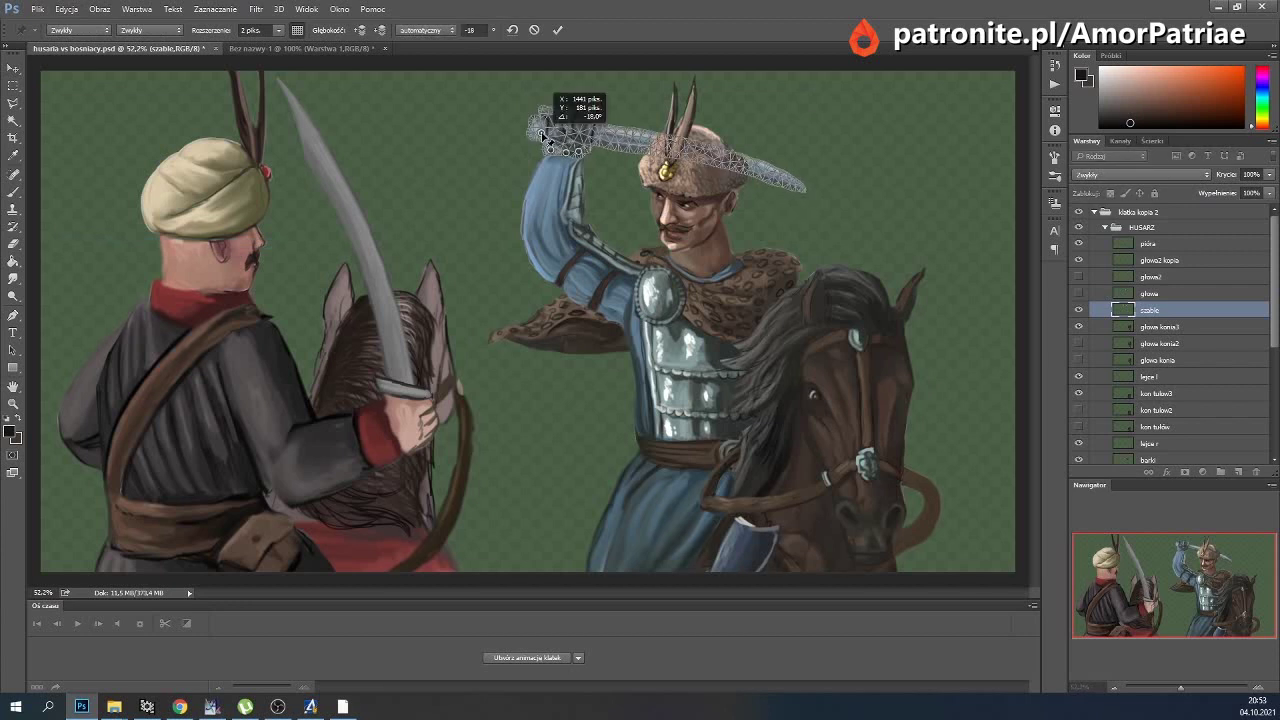
pyautogui.moveTo(603, 136); pyautogui.dragTo(550, 110)
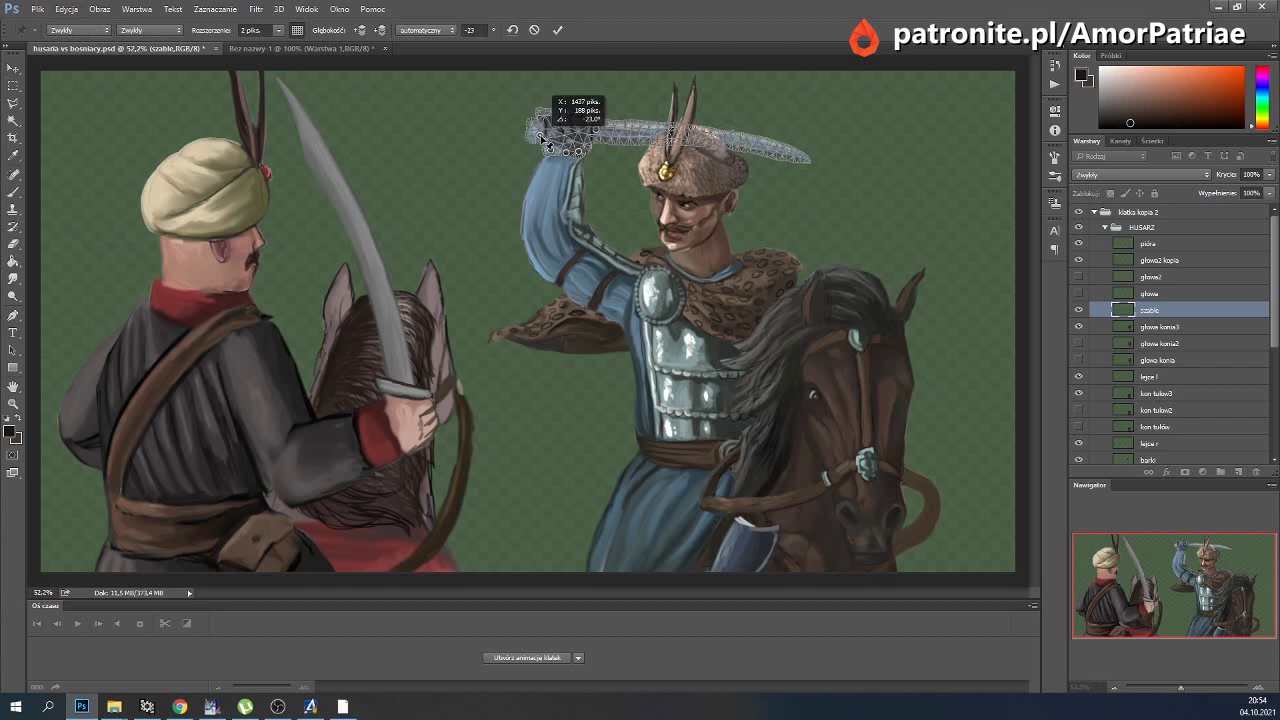
pyautogui.click(801, 156)
pyautogui.click(691, 133)
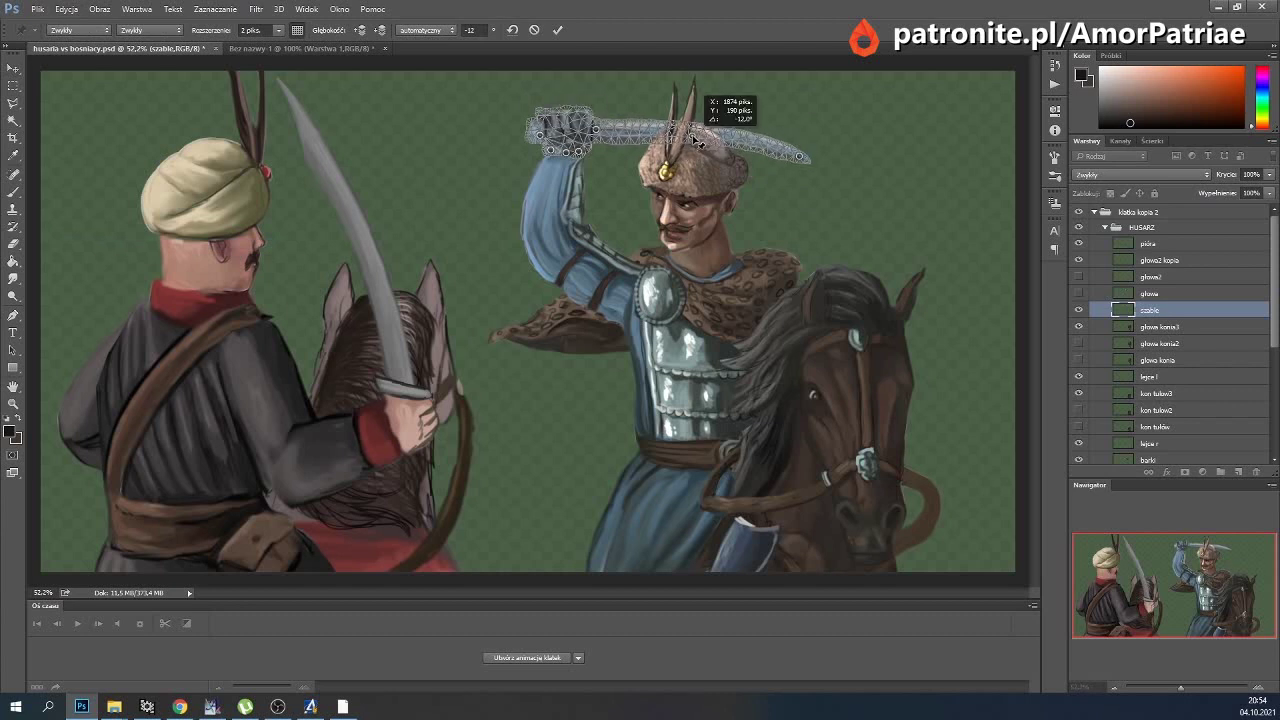
pyautogui.click(557, 32)
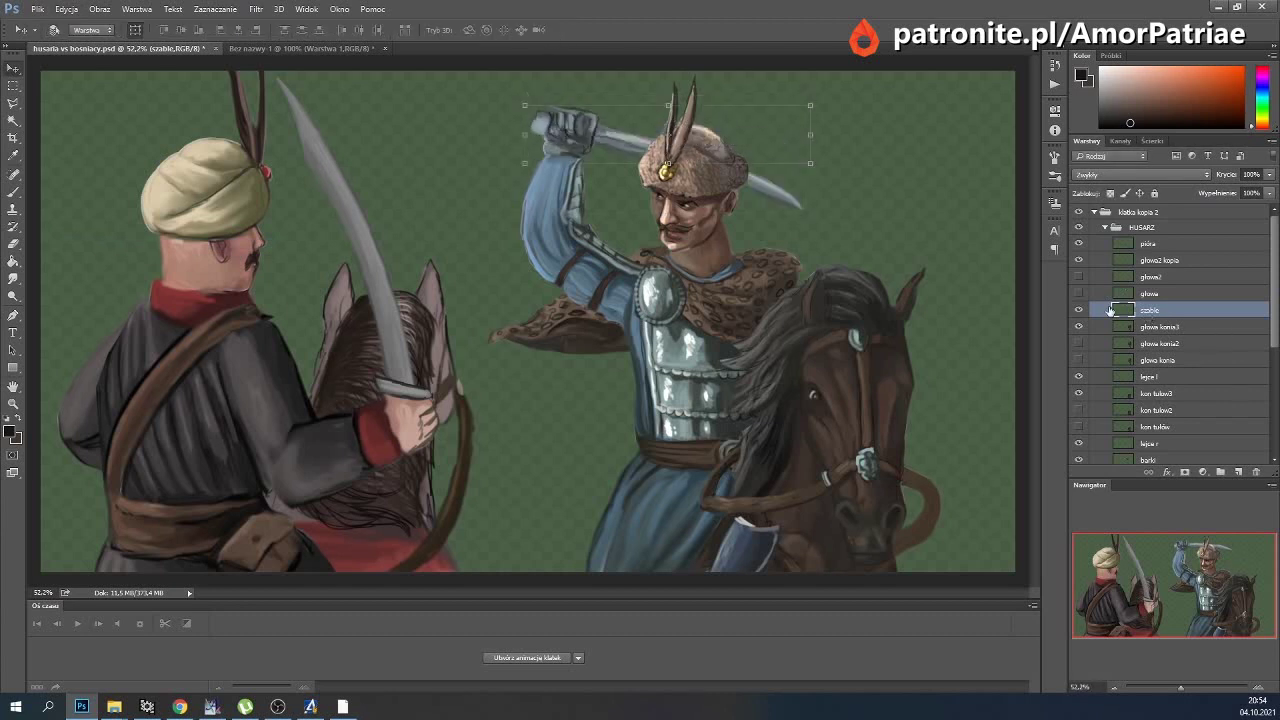
# Toggle visibility of the new frame and frame 45 to preview the previous pose.
pyautogui.click(13, 279)
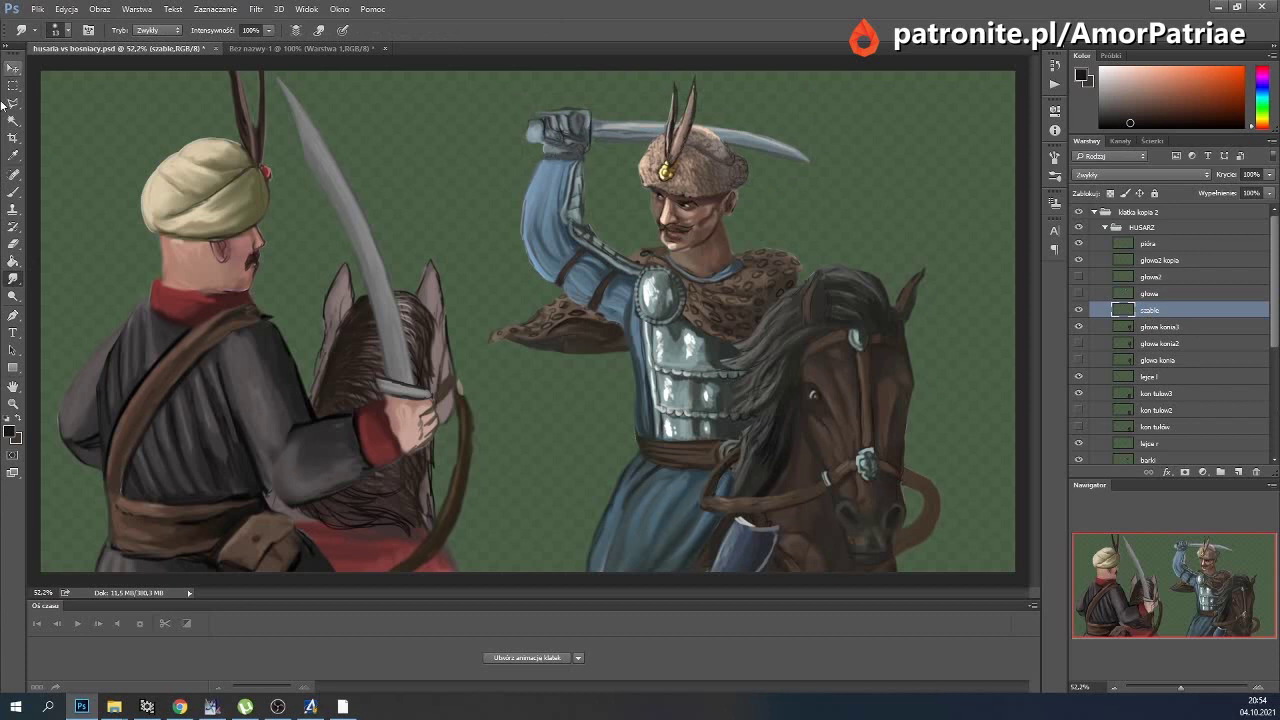
pyautogui.press('v')
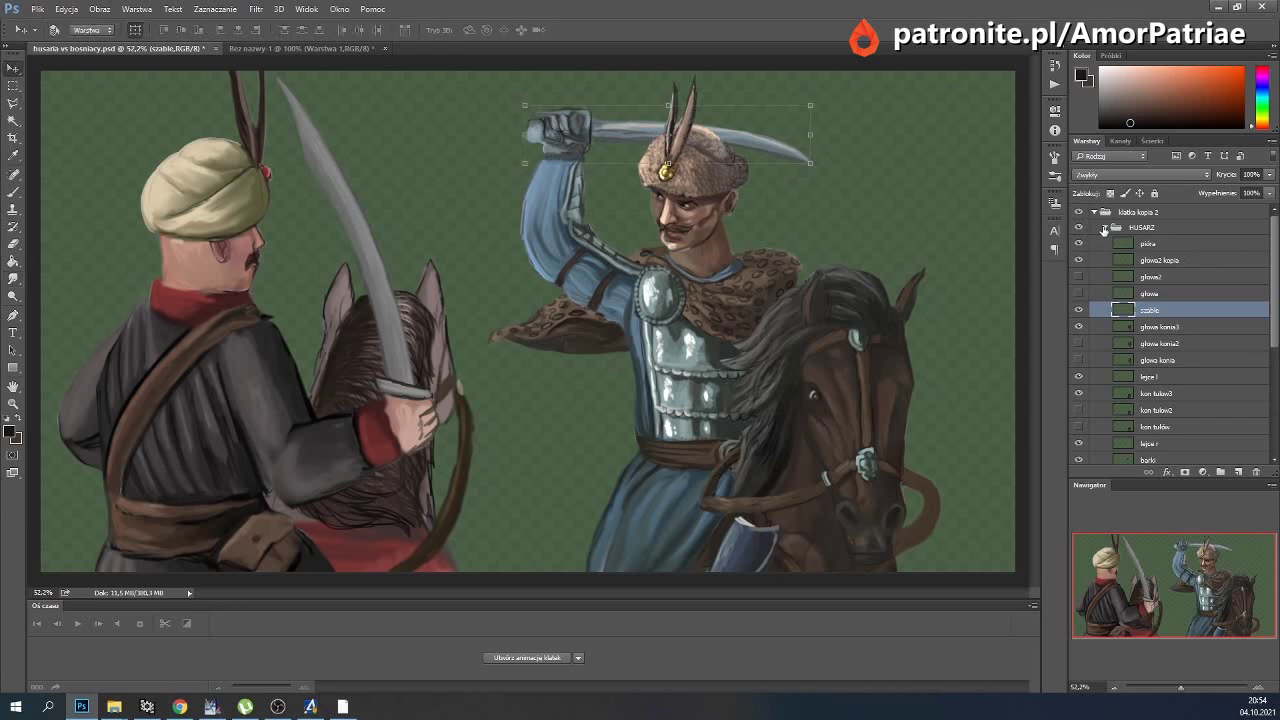
pyautogui.click(1104, 228)
pyautogui.click(1079, 212)
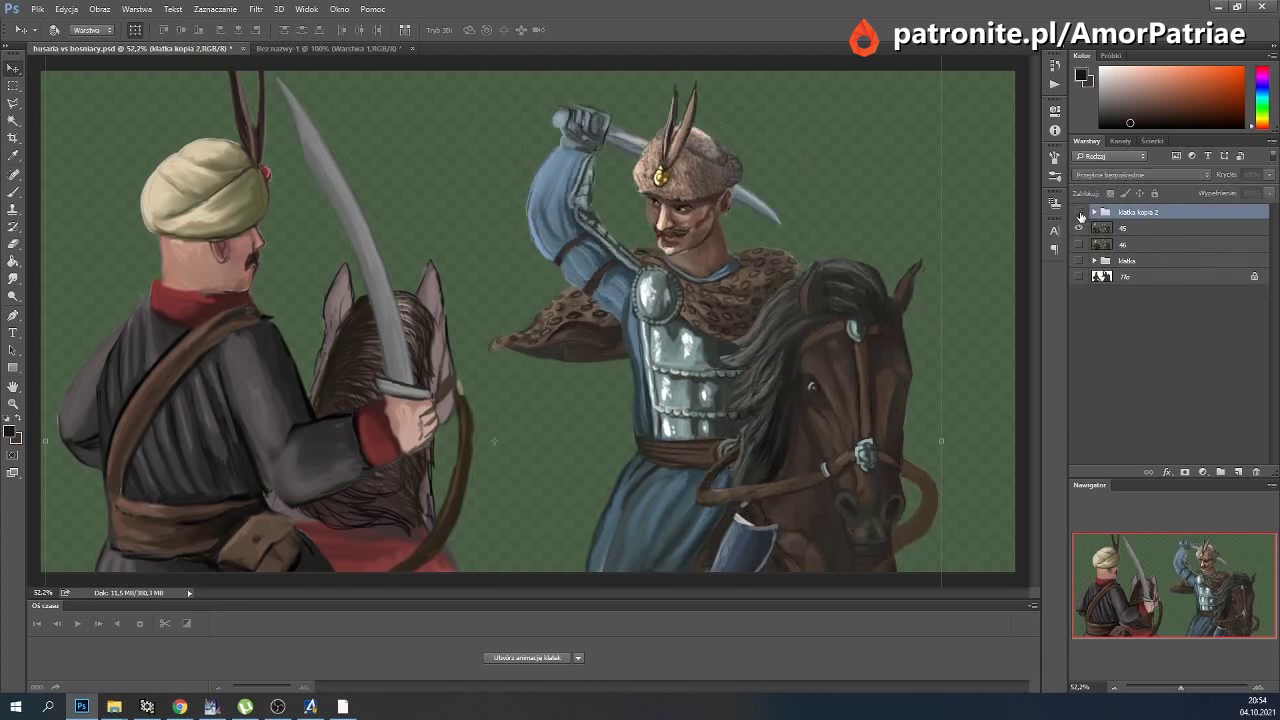
pyautogui.click(1079, 228)
pyautogui.click(1079, 212)
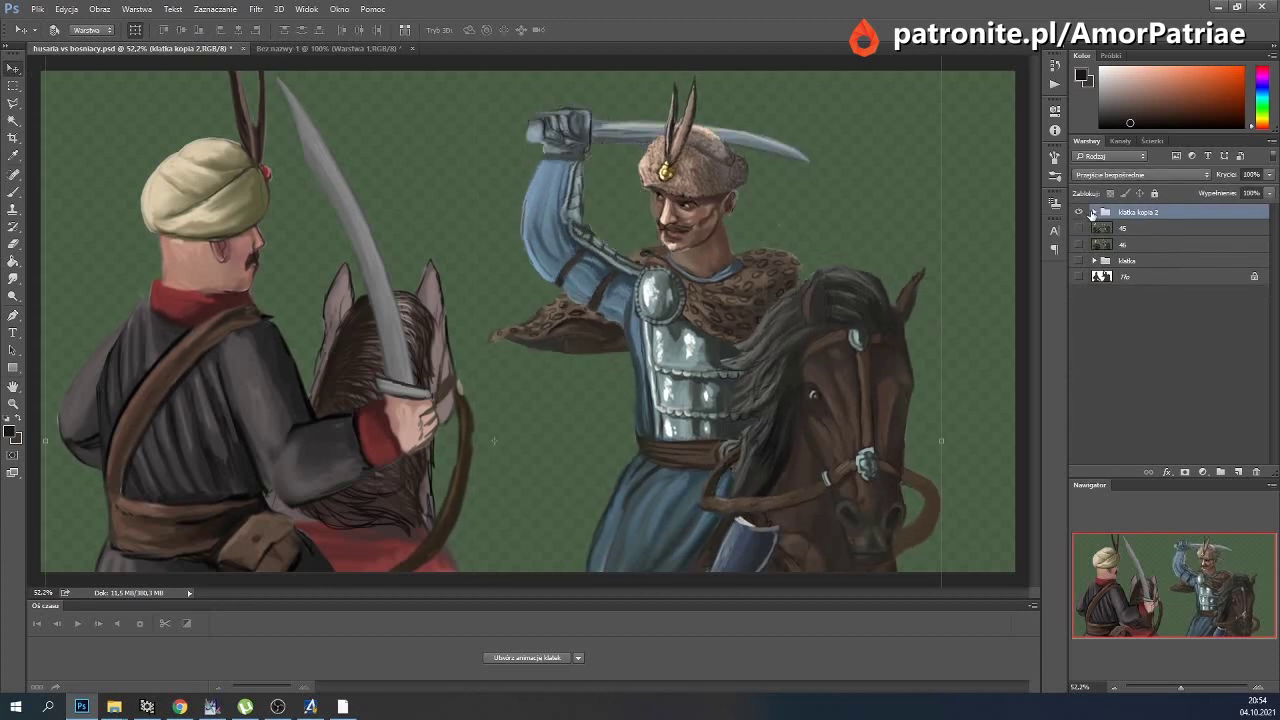
pyautogui.click(1094, 212)
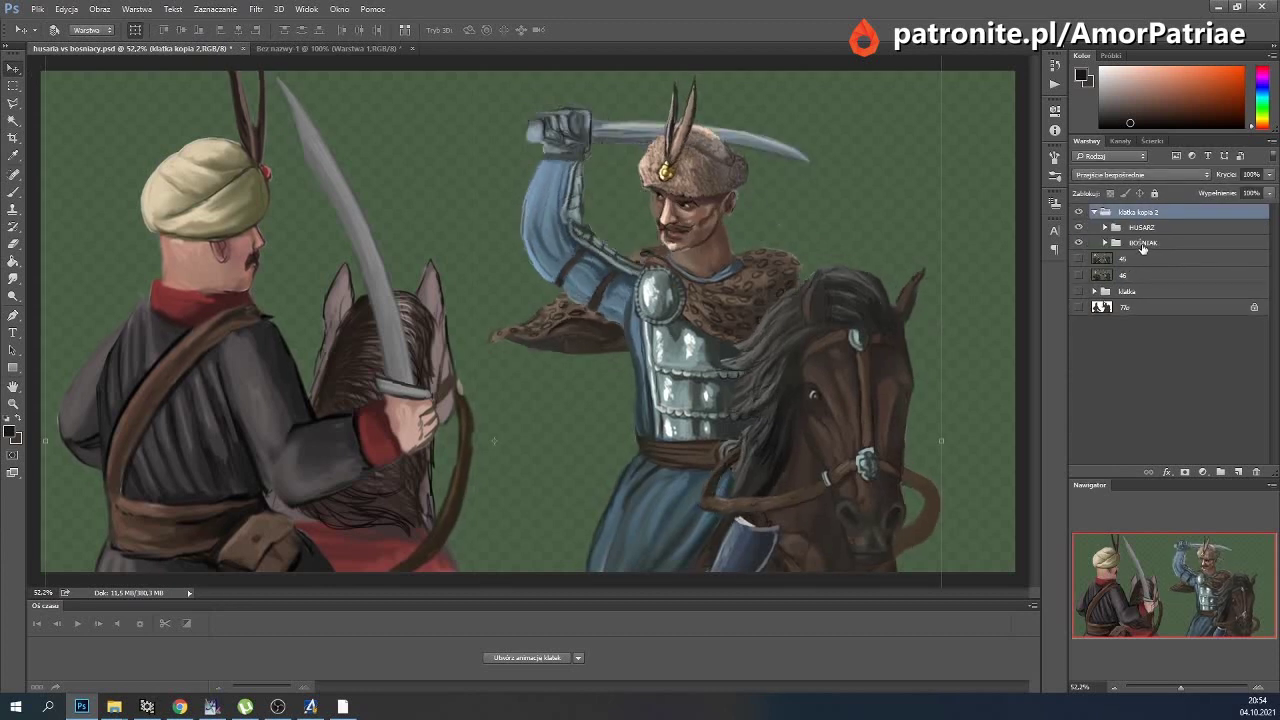
# Scale the whole HUSARZ group, hussar and horse, down to about 98%.
pyautogui.click(1141, 227)
pyautogui.hotkey('ctrl', 't')
pyautogui.moveTo(941, 74); pyautogui.dragTo(932, 84)
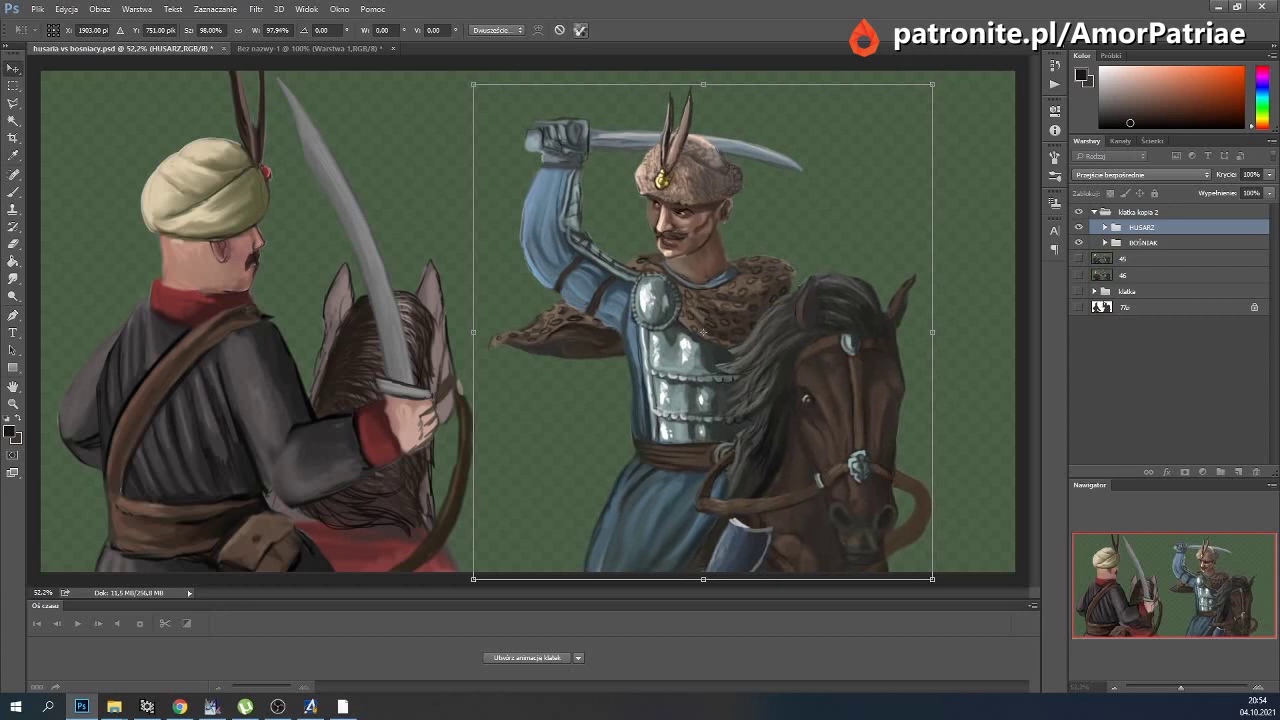
pyautogui.click(580, 29)
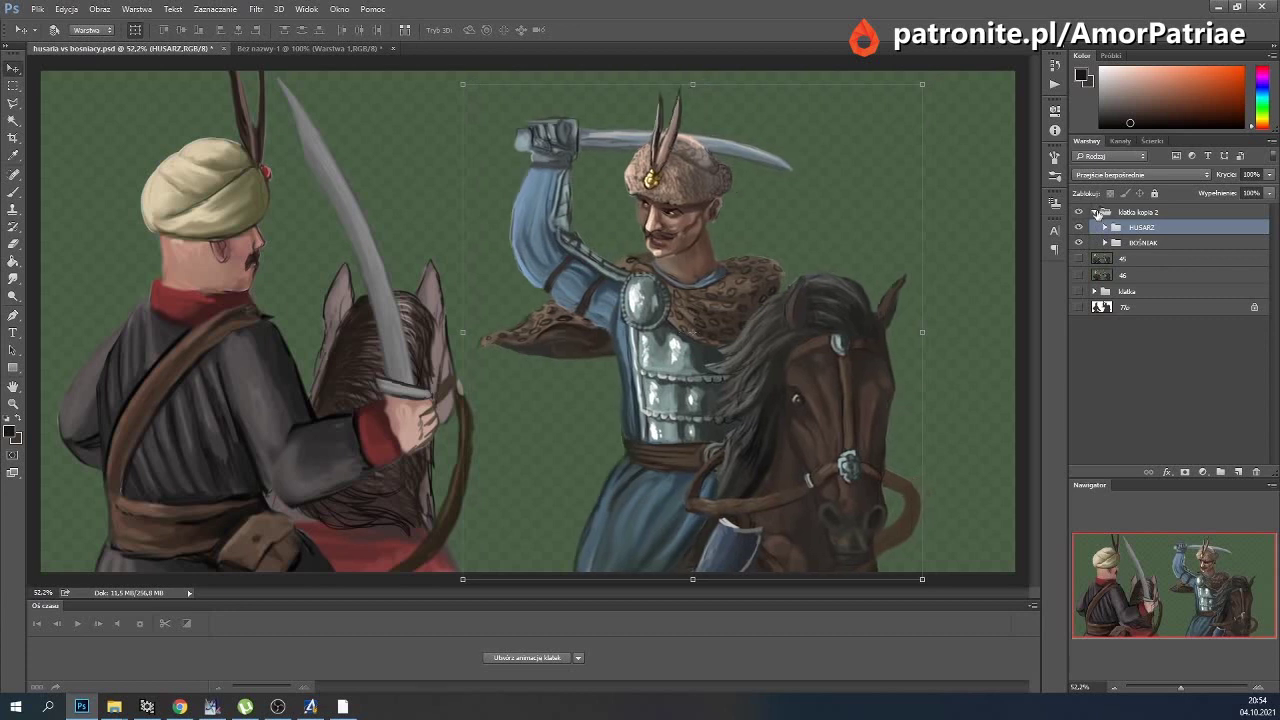
# Flip visibility between klatka kopia 2 and frames 45 and 46 to compare poses.
pyautogui.click(1094, 212)
pyautogui.click(1079, 213)
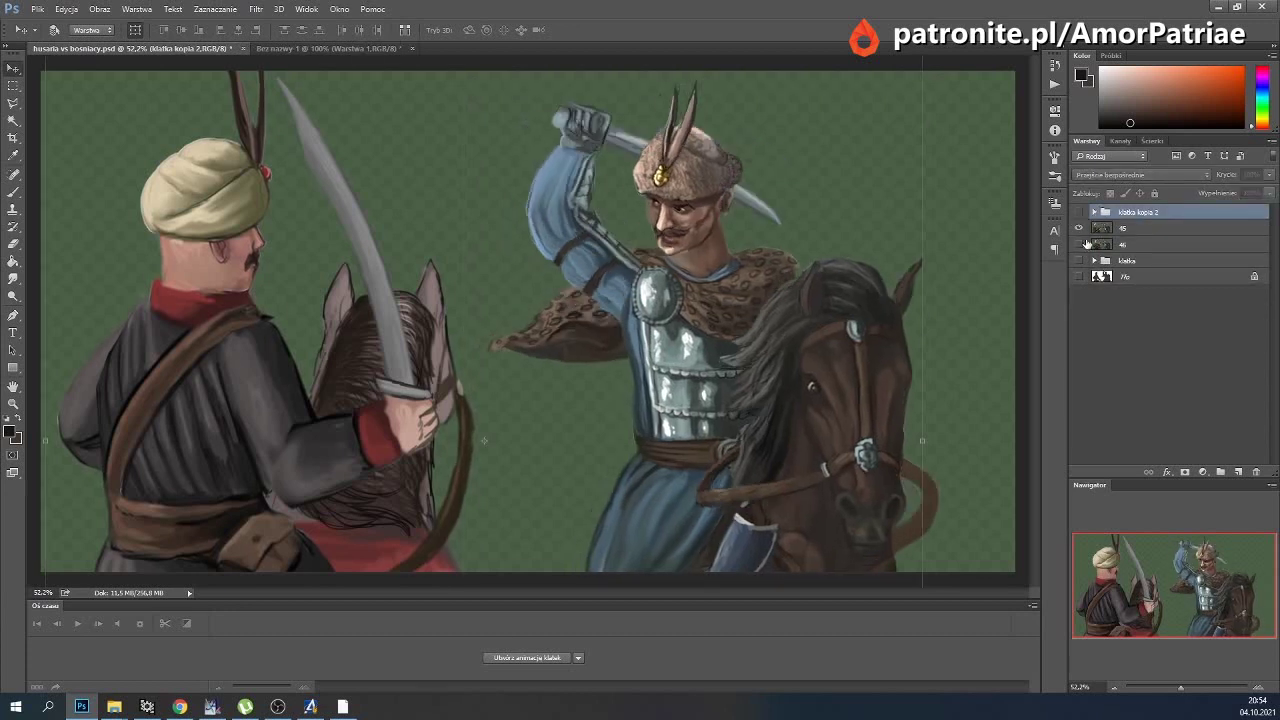
pyautogui.click(1084, 244)
pyautogui.click(1079, 244)
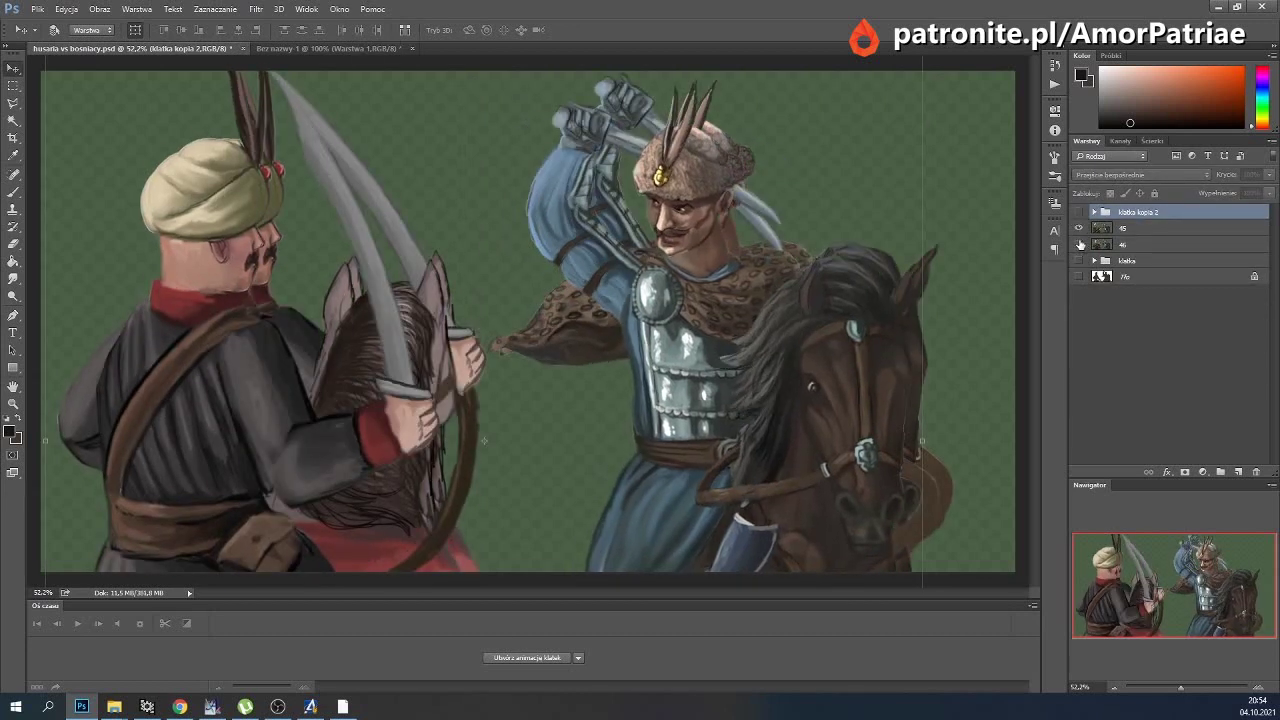
pyautogui.click(1079, 212)
pyautogui.click(1079, 212)
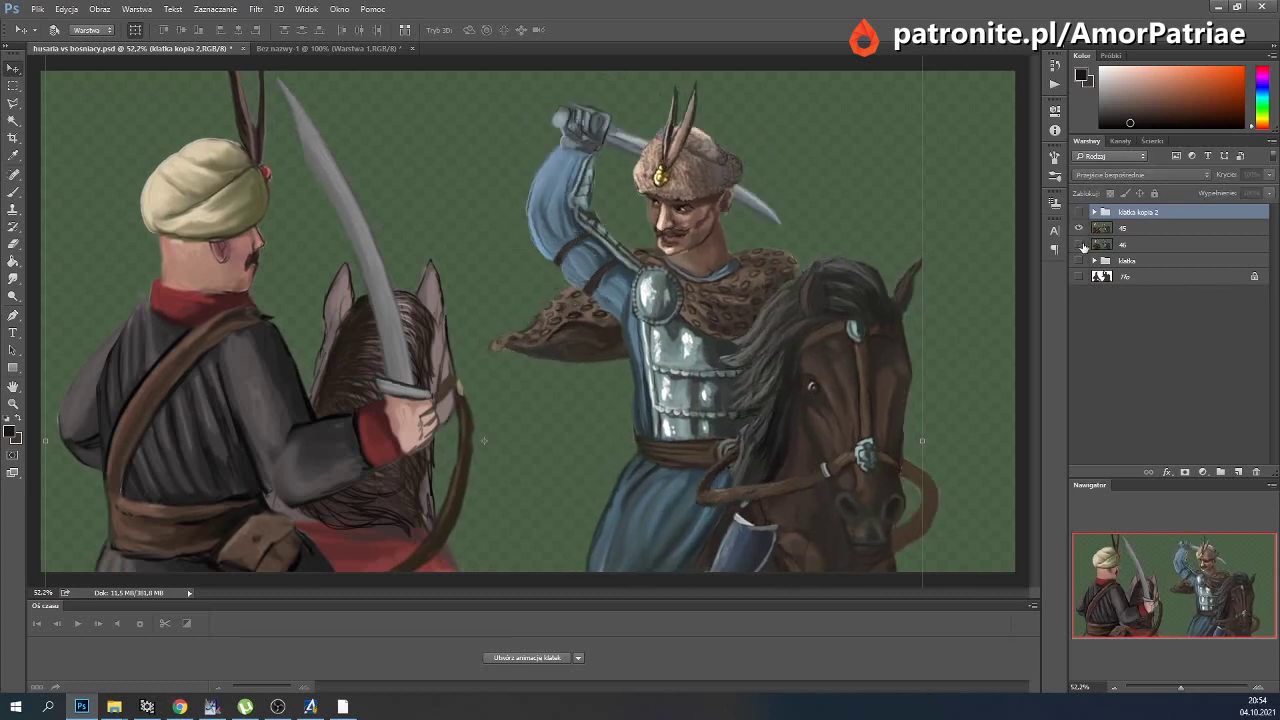
pyautogui.click(1079, 244)
pyautogui.click(1079, 229)
pyautogui.click(1079, 212)
# Expand the klatka kopia 2 group and select the BOŚNIAK group, toggling its visibility.
pyautogui.click(1093, 212)
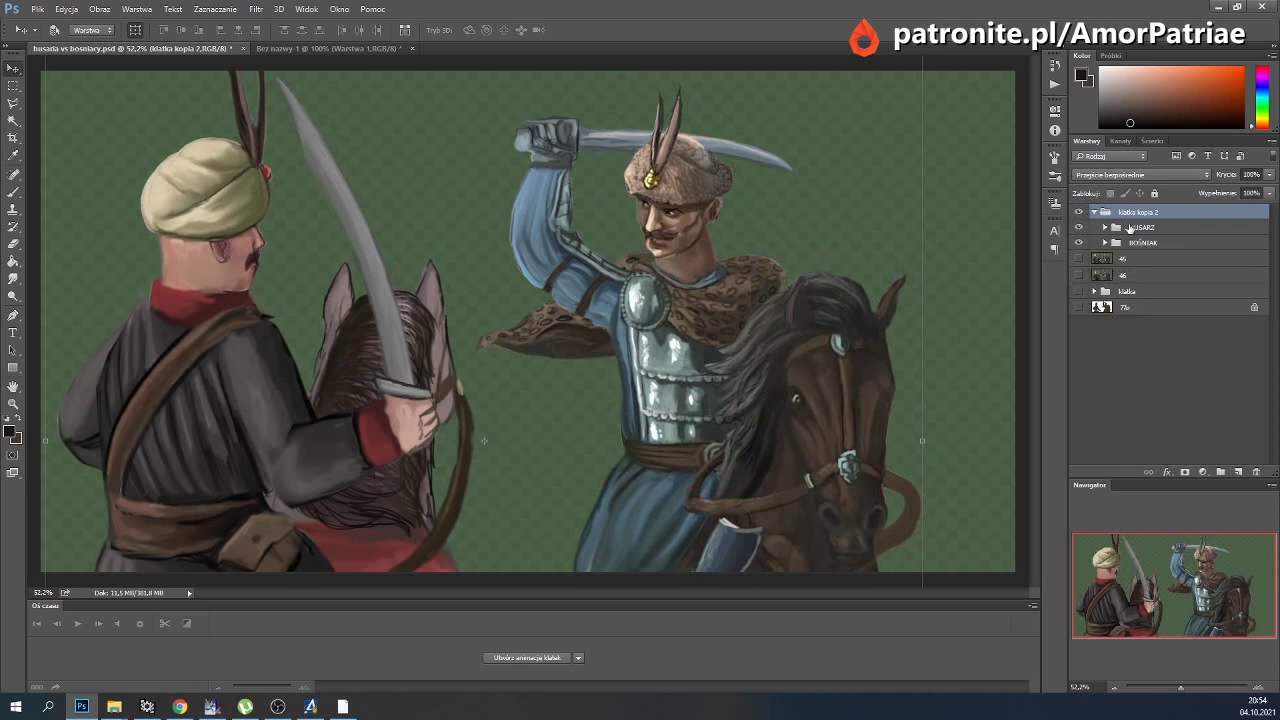
pyautogui.click(1136, 229)
pyautogui.click(1133, 244)
pyautogui.click(1079, 243)
# Warp the left side of the tułów2 kopia torso layer and apply it.
pyautogui.click(1105, 243)
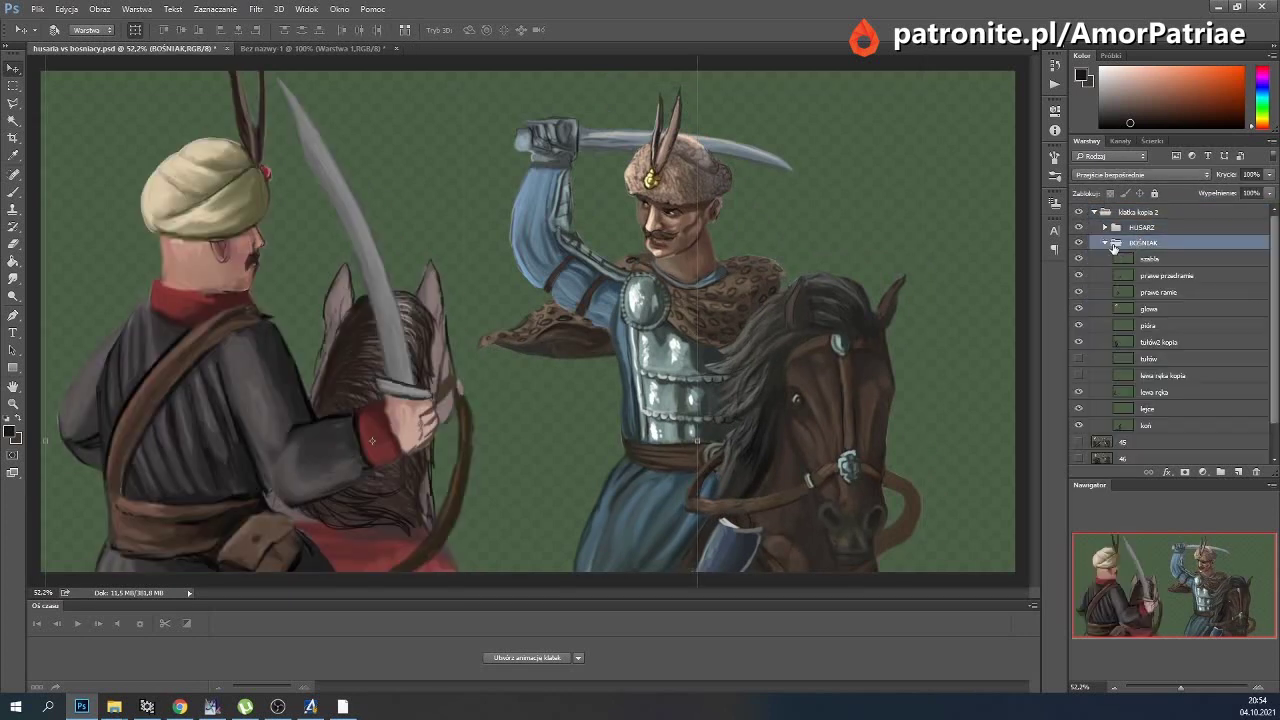
pyautogui.click(1149, 344)
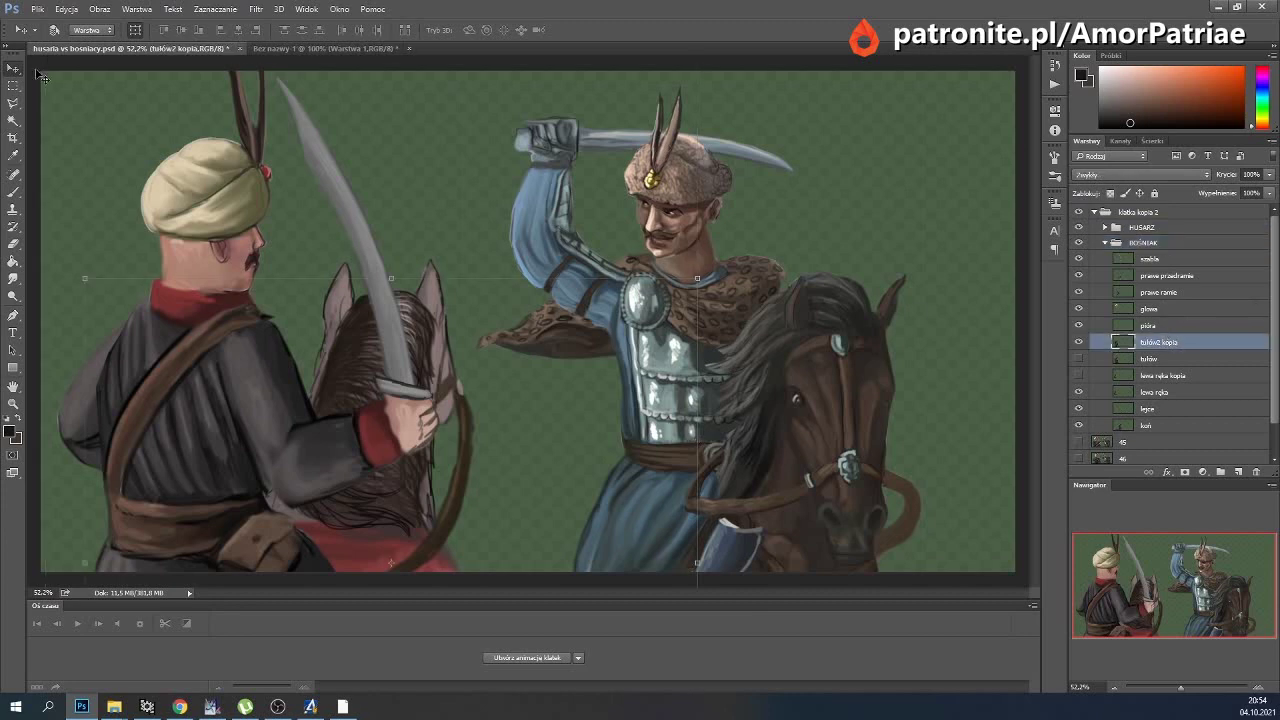
pyautogui.click(67, 9)
pyautogui.moveTo(140, 282)
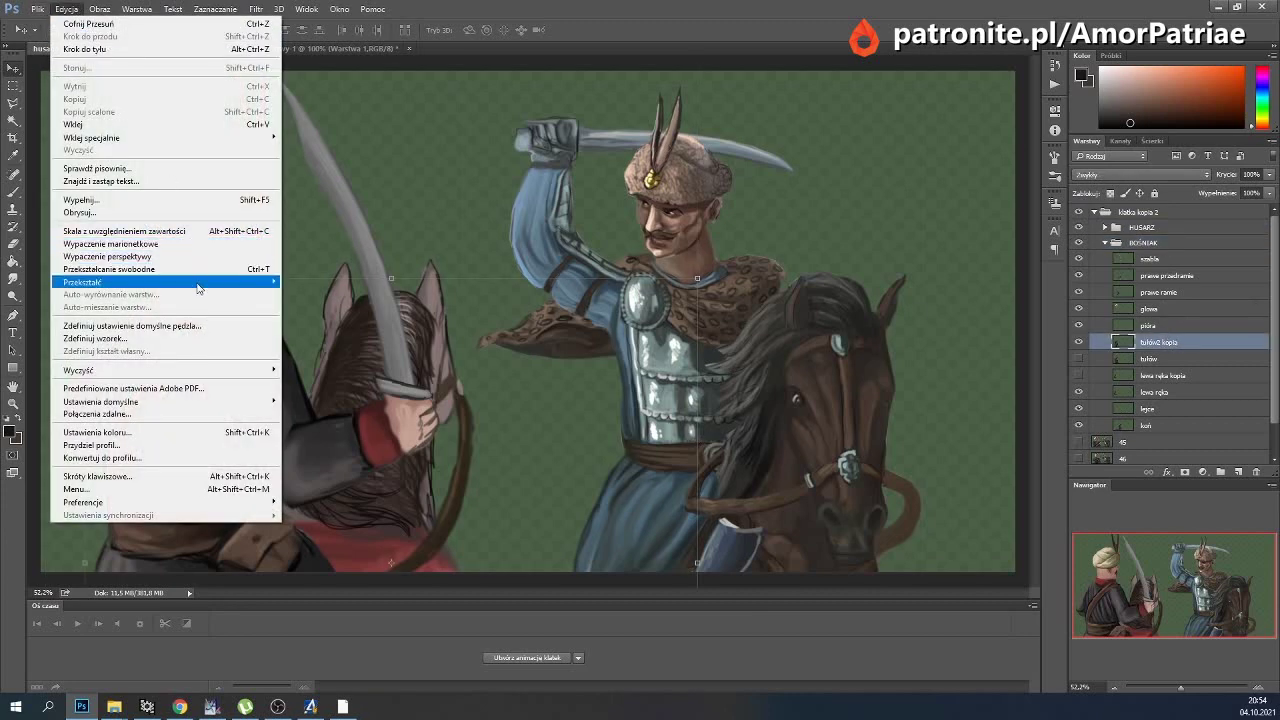
pyautogui.click(360, 365)
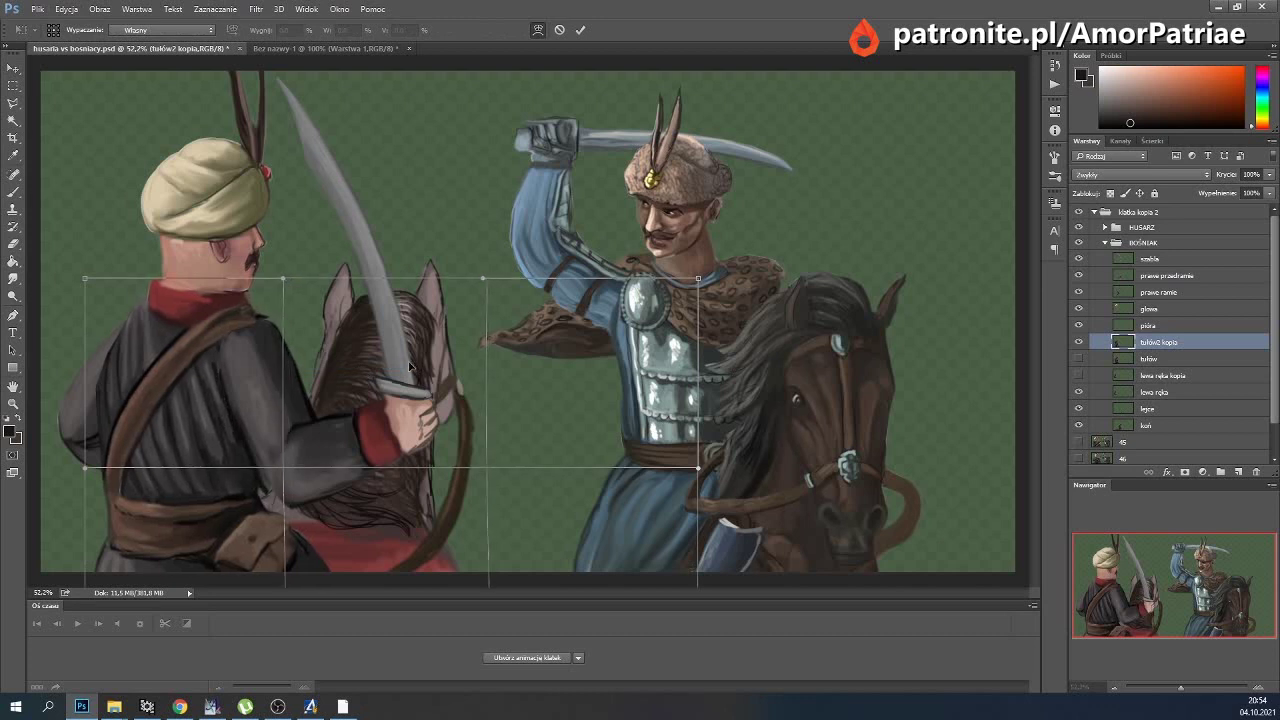
pyautogui.moveTo(84, 279); pyautogui.dragTo(92, 279)
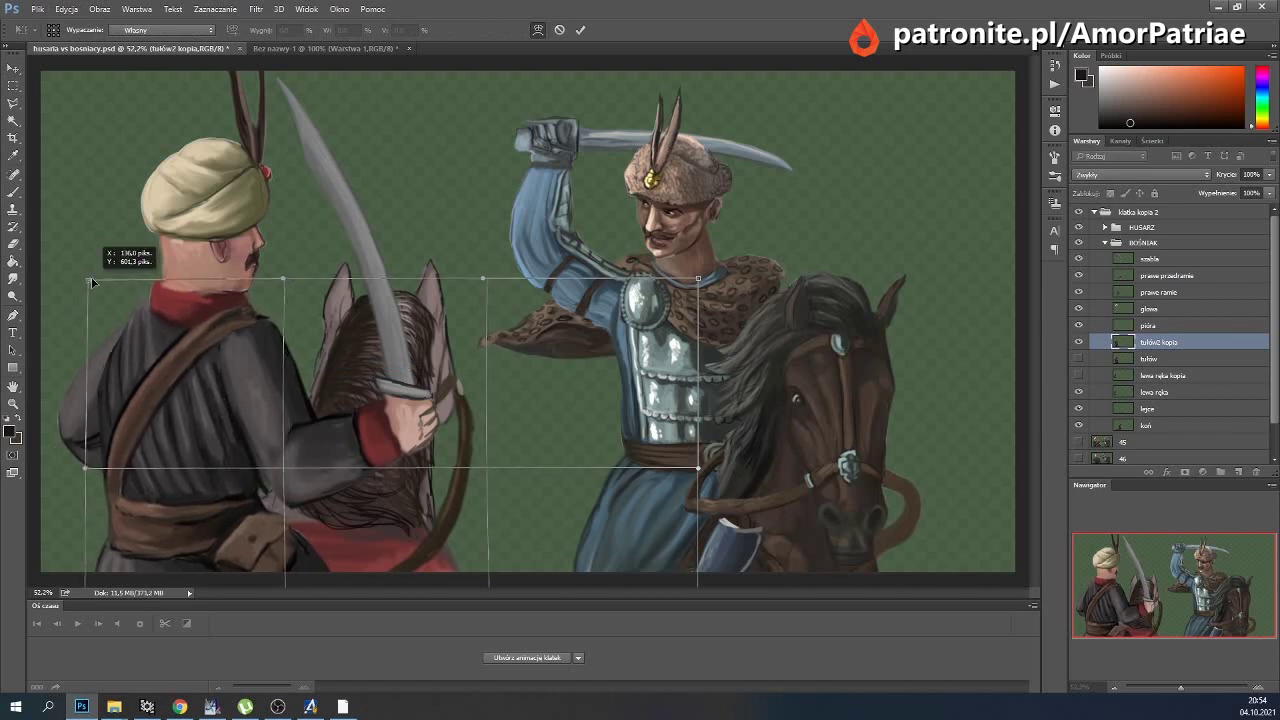
pyautogui.moveTo(87, 476); pyautogui.dragTo(101, 476)
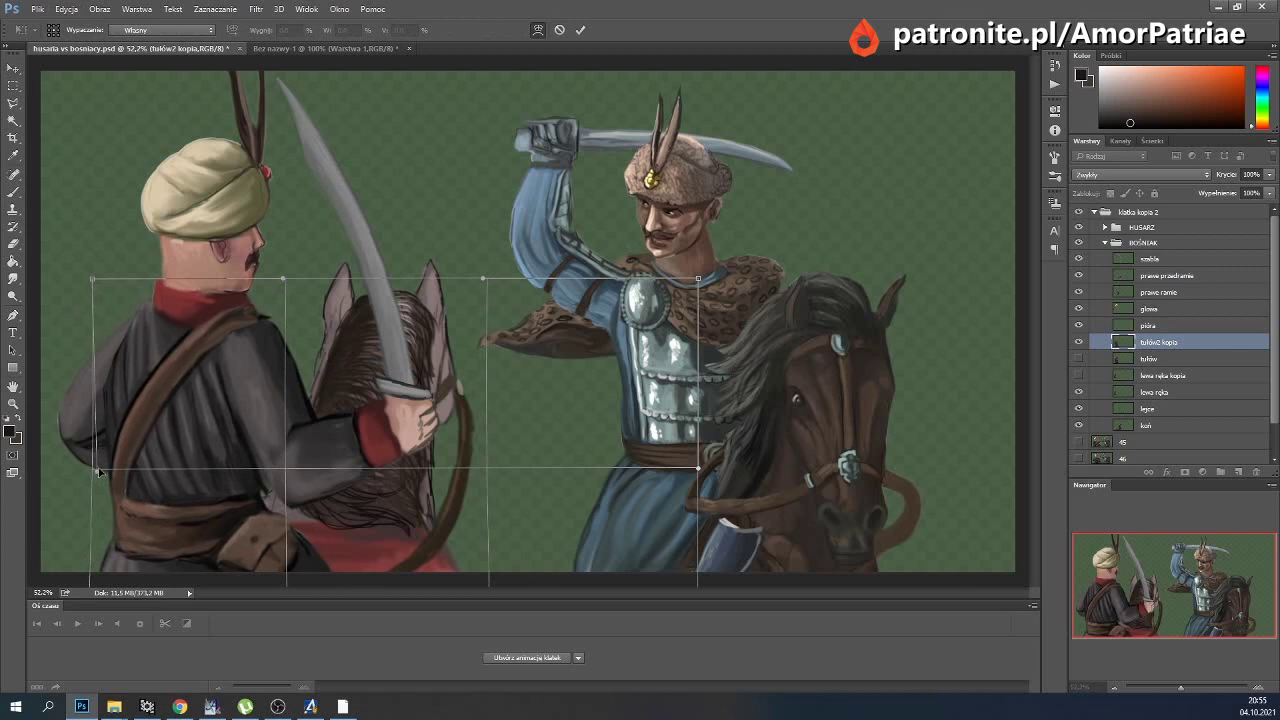
pyautogui.click(13, 281)
pyautogui.click(576, 269)
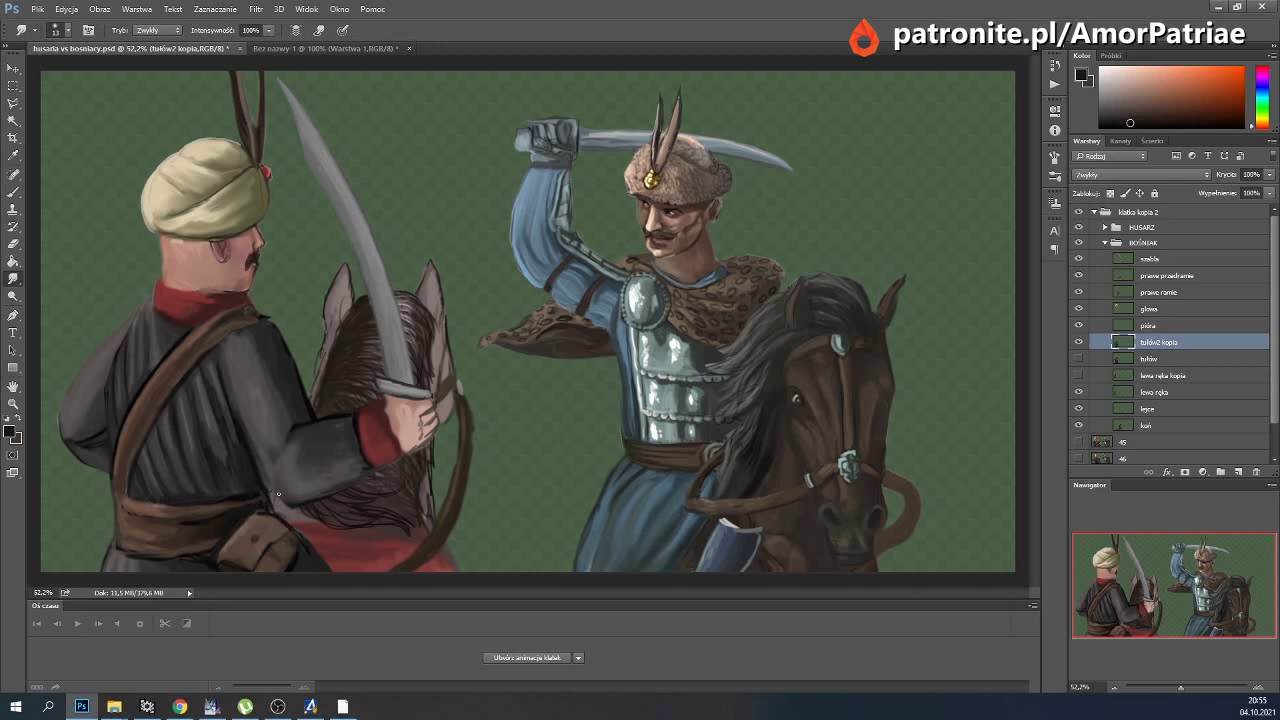
# Toggle the tułów layers' visibility to compare the warped torso with the original.
pyautogui.moveTo(1078, 342); pyautogui.dragTo(1078, 358)
pyautogui.click(1080, 343)
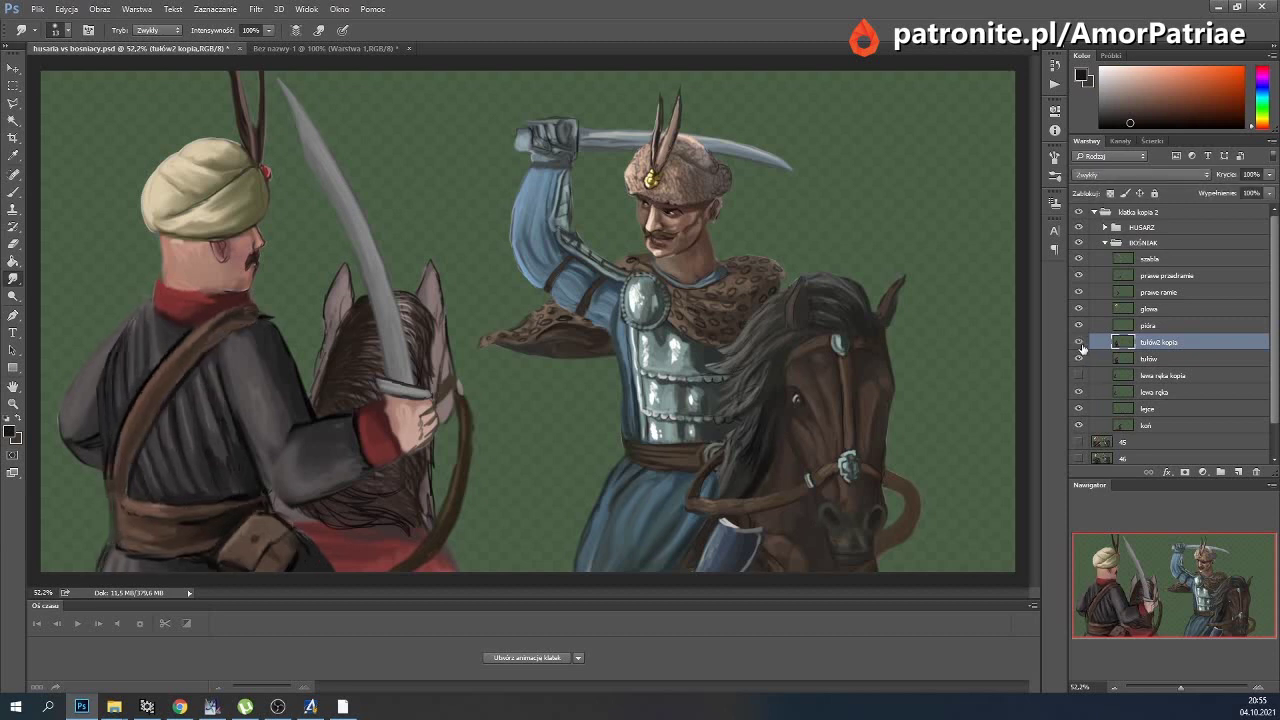
pyautogui.click(1082, 359)
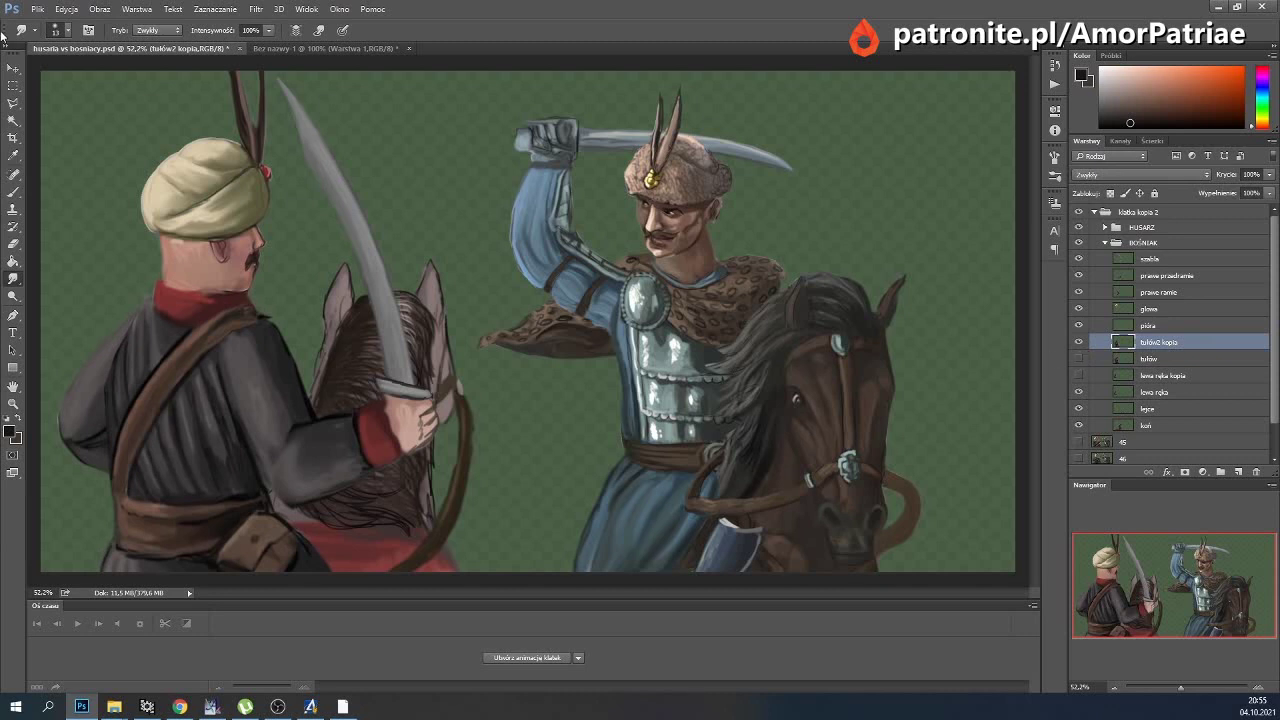
pyautogui.click(14, 67)
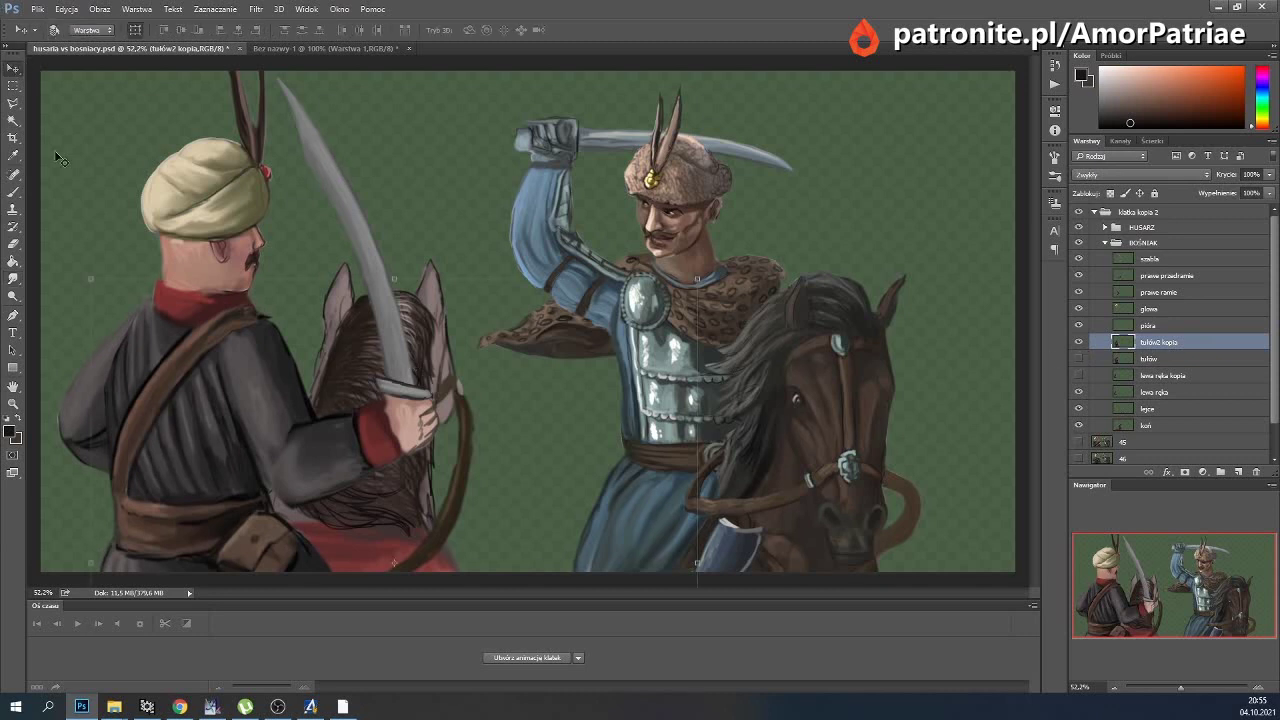
# Duplicate the warped torso layer and merge the copy down into it.
pyautogui.click(145, 10)
pyautogui.click(162, 50)
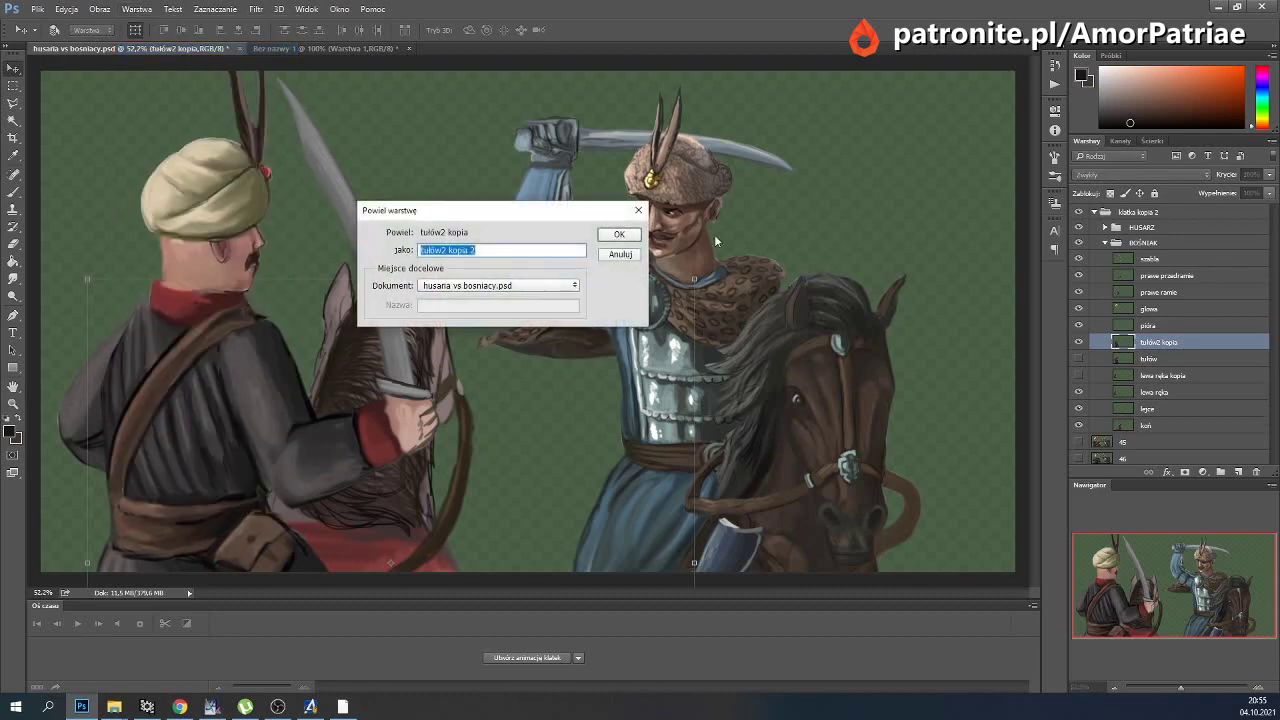
pyautogui.click(639, 237)
pyautogui.click(1165, 350)
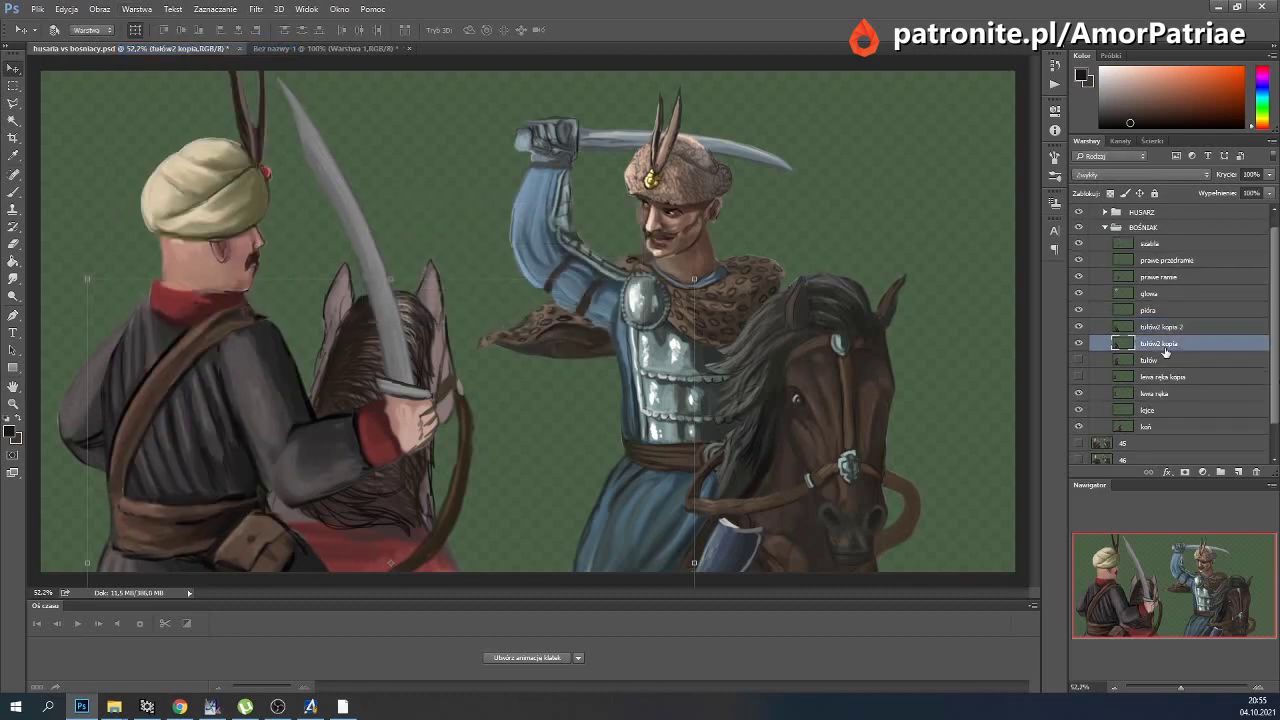
pyautogui.click(1149, 327)
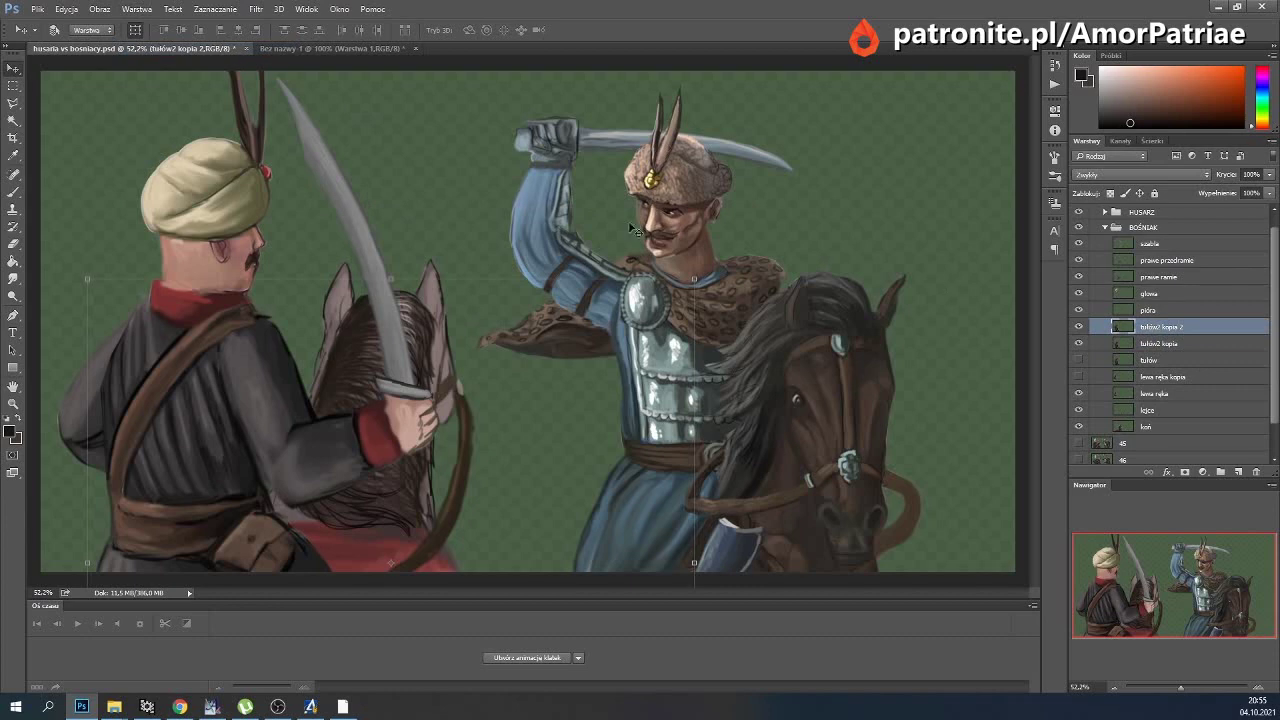
pyautogui.click(137, 9)
pyautogui.click(184, 463)
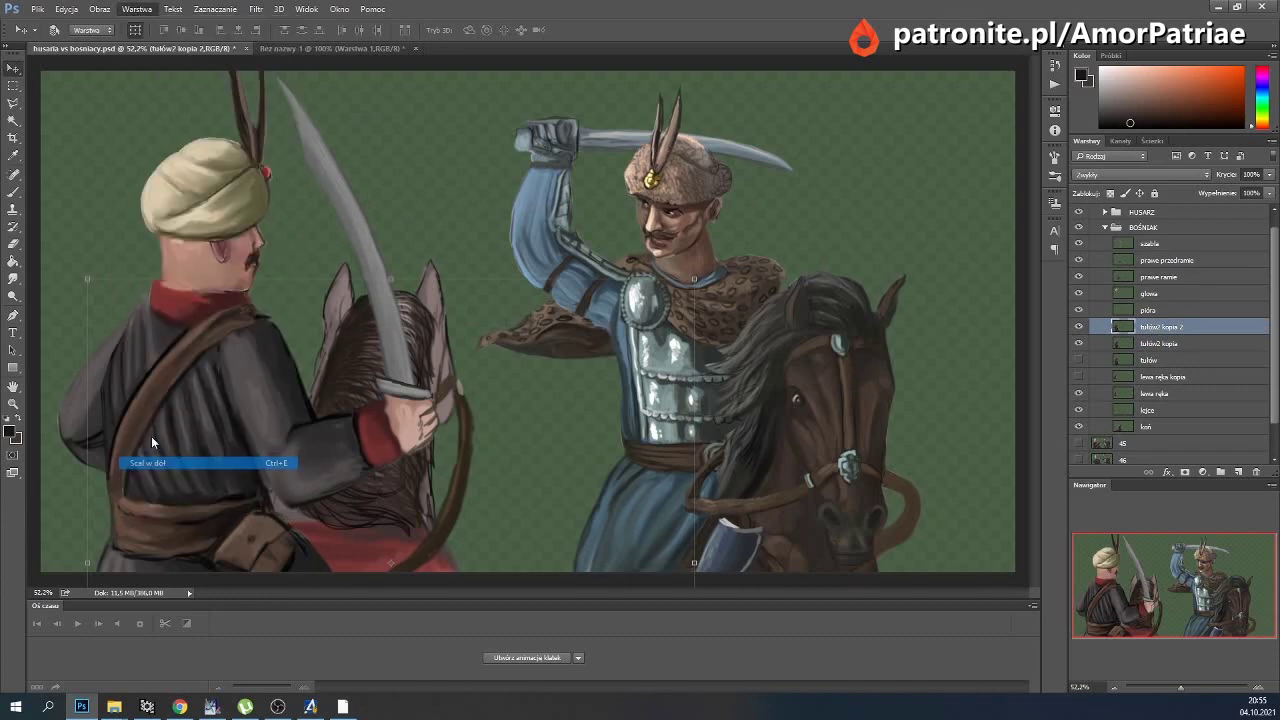
pyautogui.click(13, 279)
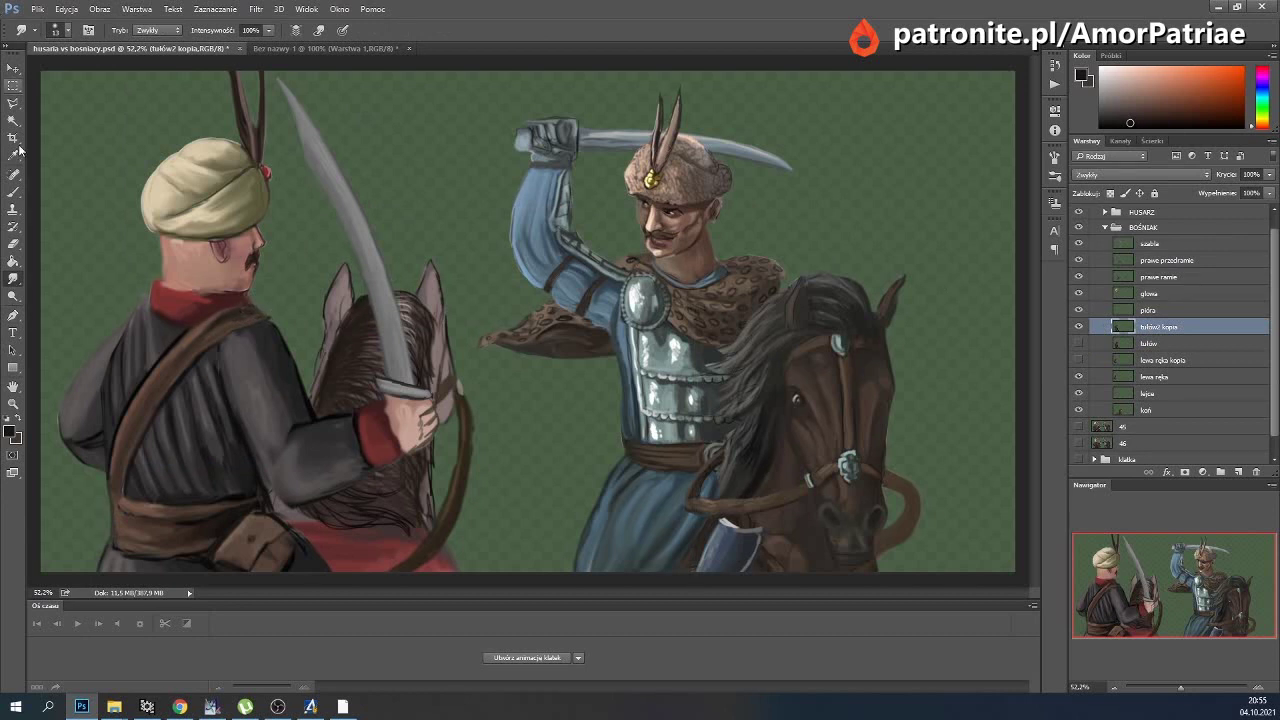
pyautogui.click(13, 68)
# Compare this frame with frame 45 by toggling visibility, then reselect the torso layer.
pyautogui.scroll(1, 1103, 222)
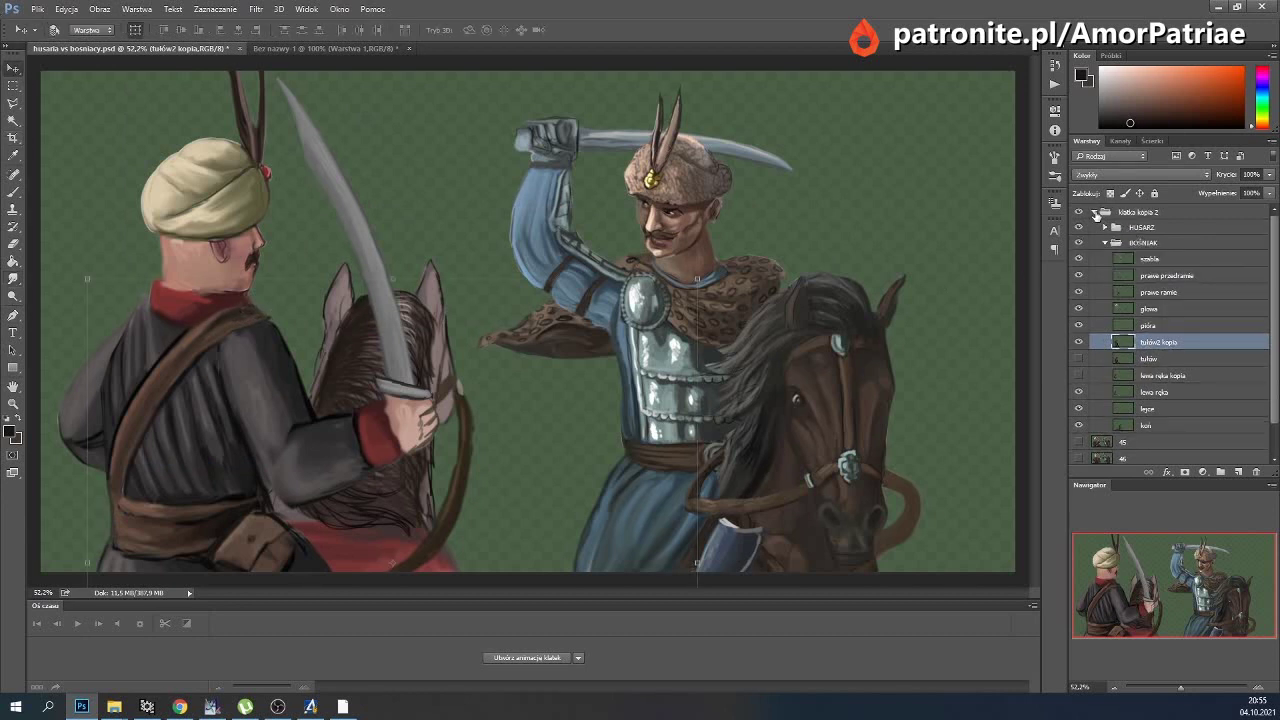
pyautogui.click(1094, 212)
pyautogui.click(1078, 228)
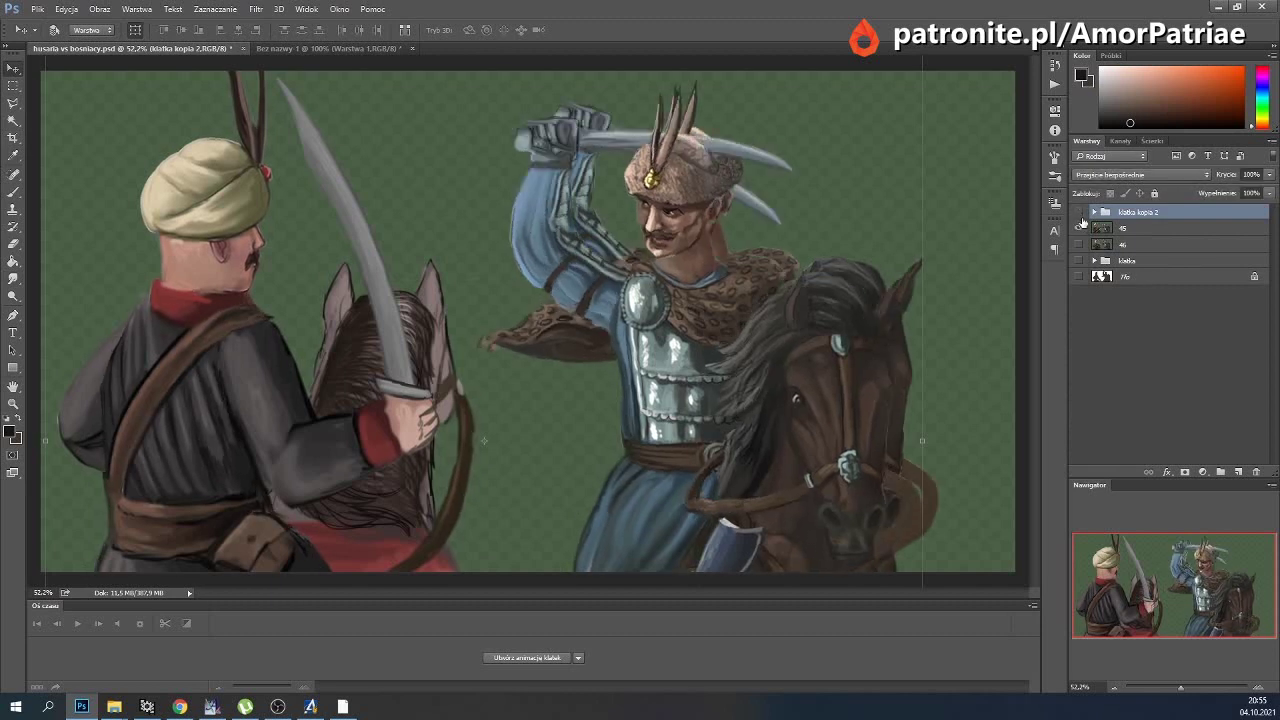
pyautogui.click(1079, 226)
pyautogui.click(1079, 228)
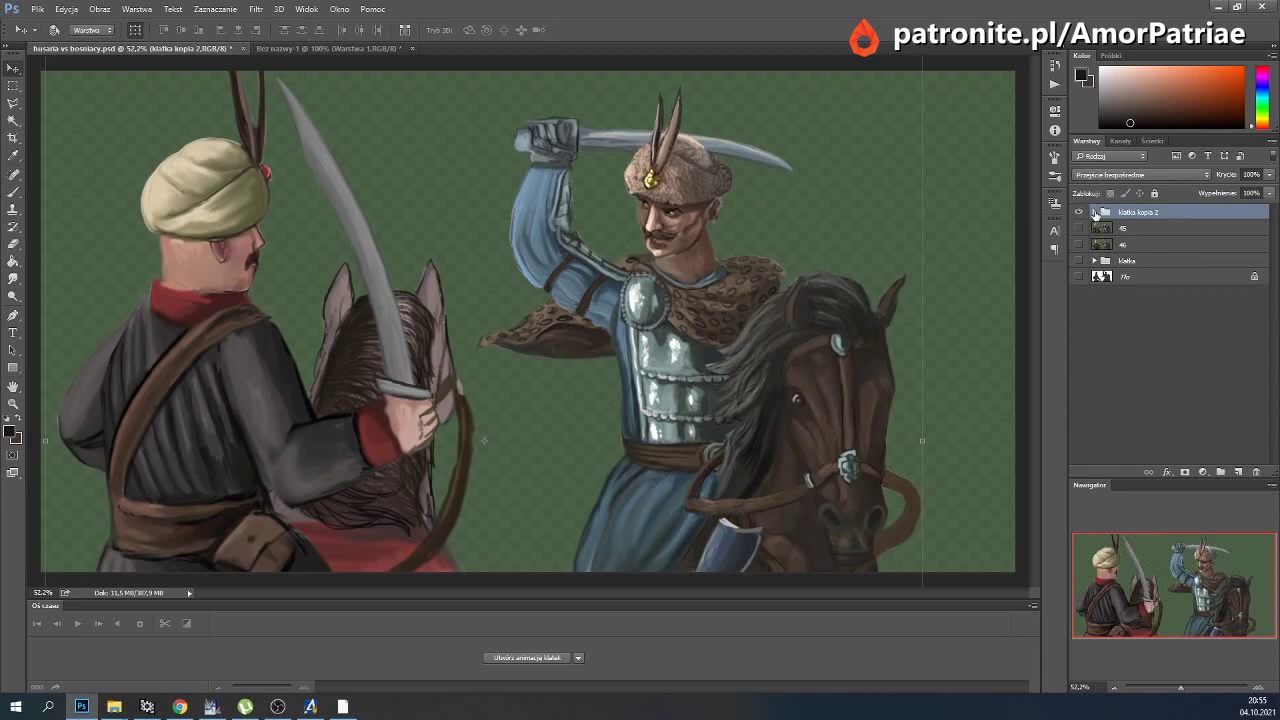
pyautogui.click(1095, 212)
pyautogui.click(1150, 307)
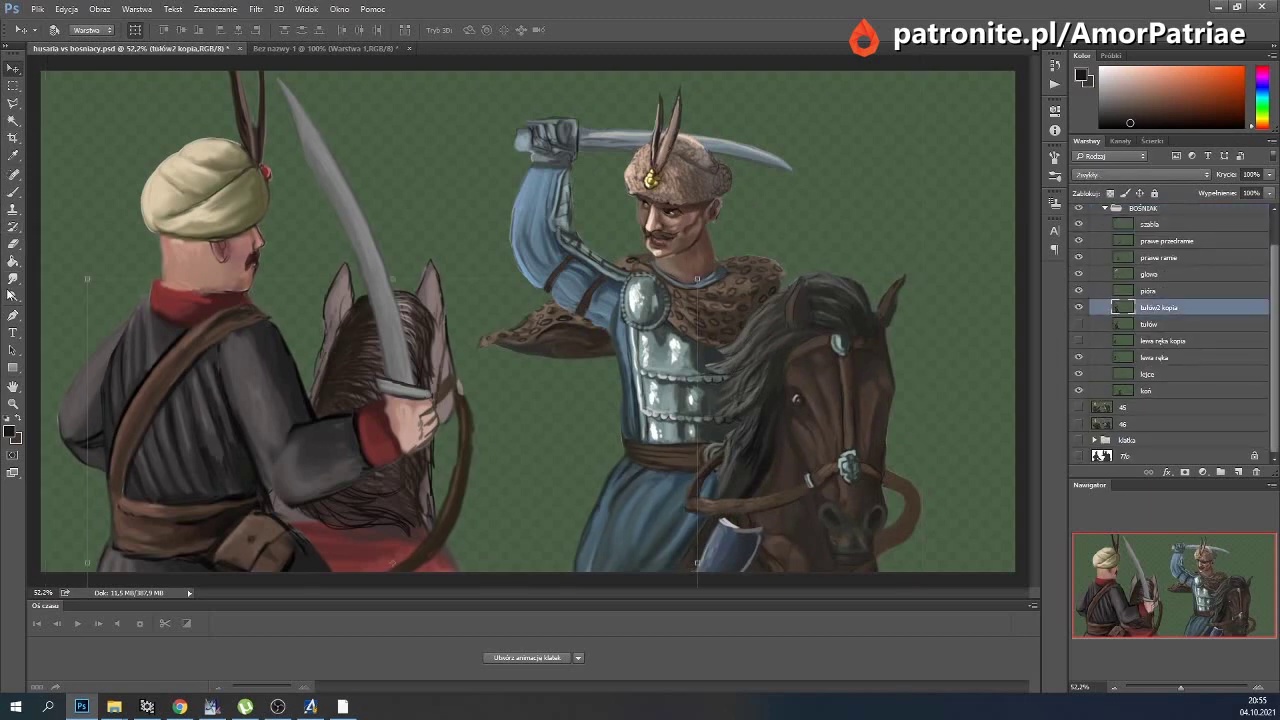
pyautogui.click(67, 9)
pyautogui.moveTo(82, 282)
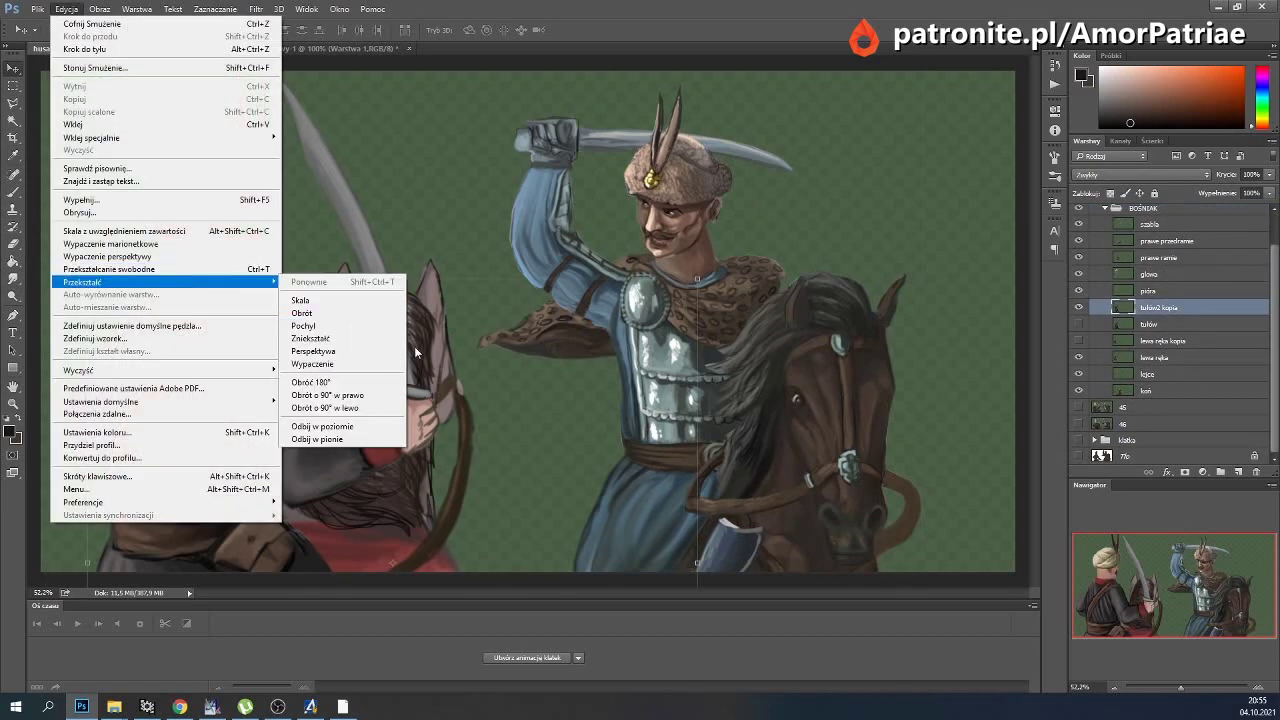
pyautogui.click(371, 364)
pyautogui.moveTo(1186, 688); pyautogui.dragTo(1177, 688)
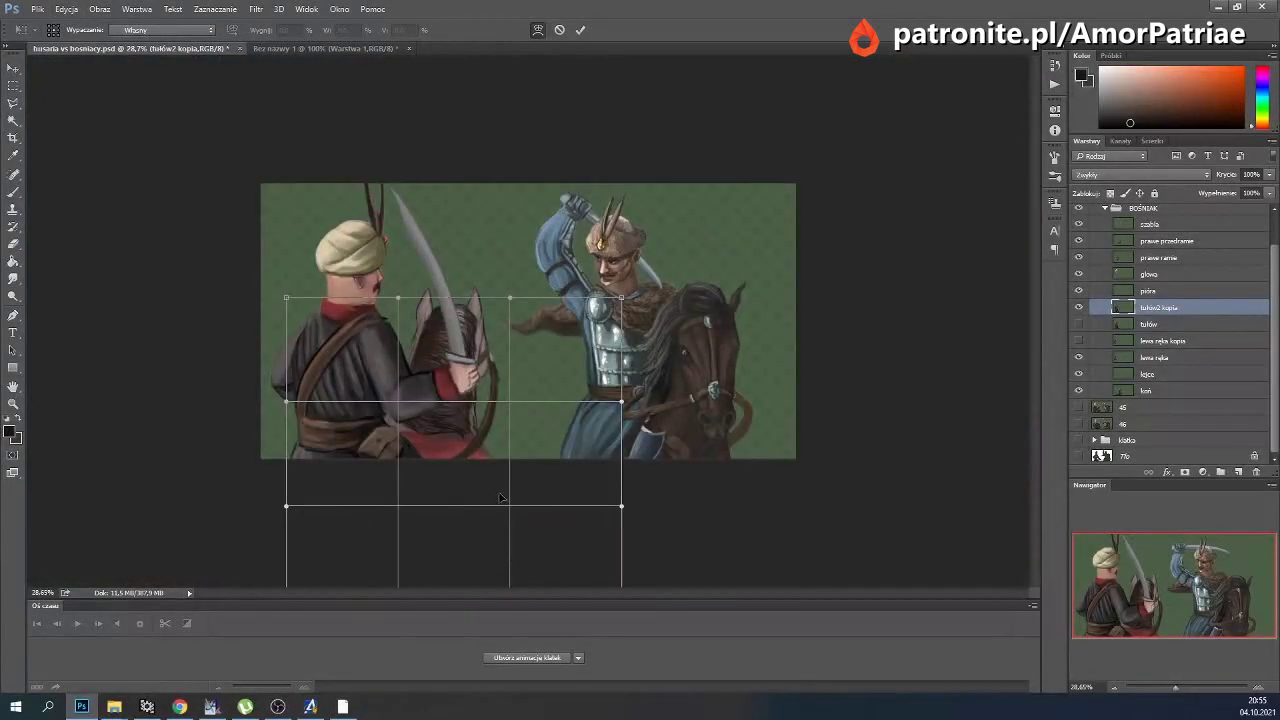
pyautogui.moveTo(530, 585); pyautogui.dragTo(542, 588)
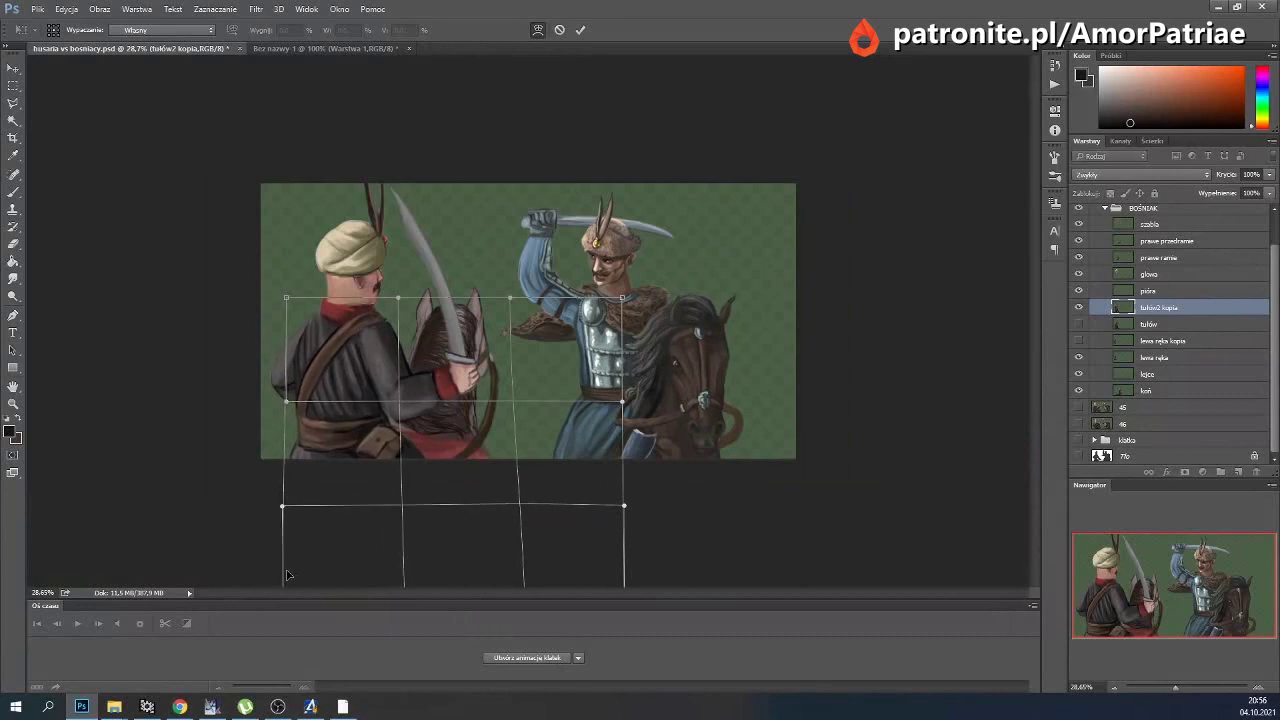
pyautogui.moveTo(287, 566); pyautogui.dragTo(283, 570)
pyautogui.click(580, 29)
pyautogui.press('v')
pyautogui.moveTo(420, 370)
pyautogui.mouseDown()
pyautogui.moveTo(475, 286)
pyautogui.moveTo(540, 260)
pyautogui.mouseUp()
pyautogui.moveTo(682, 418); pyautogui.dragTo(660, 390)
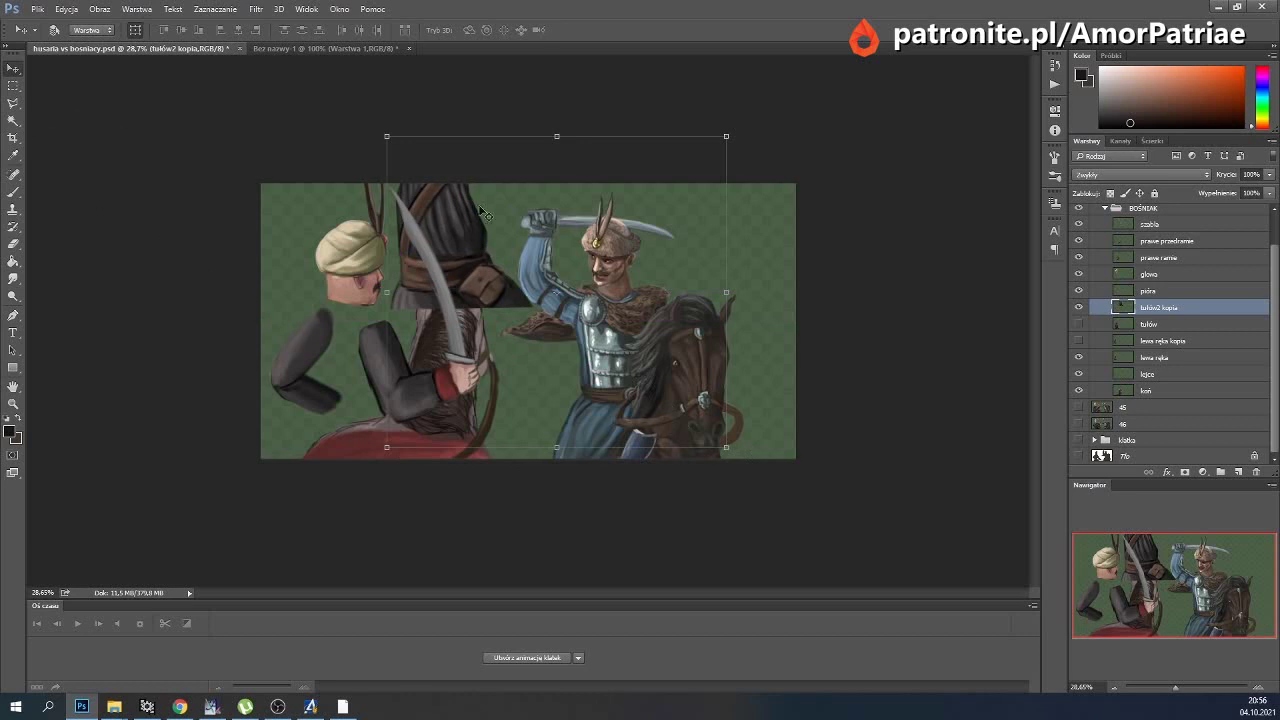
pyautogui.hotkey('ctrl', 'z')
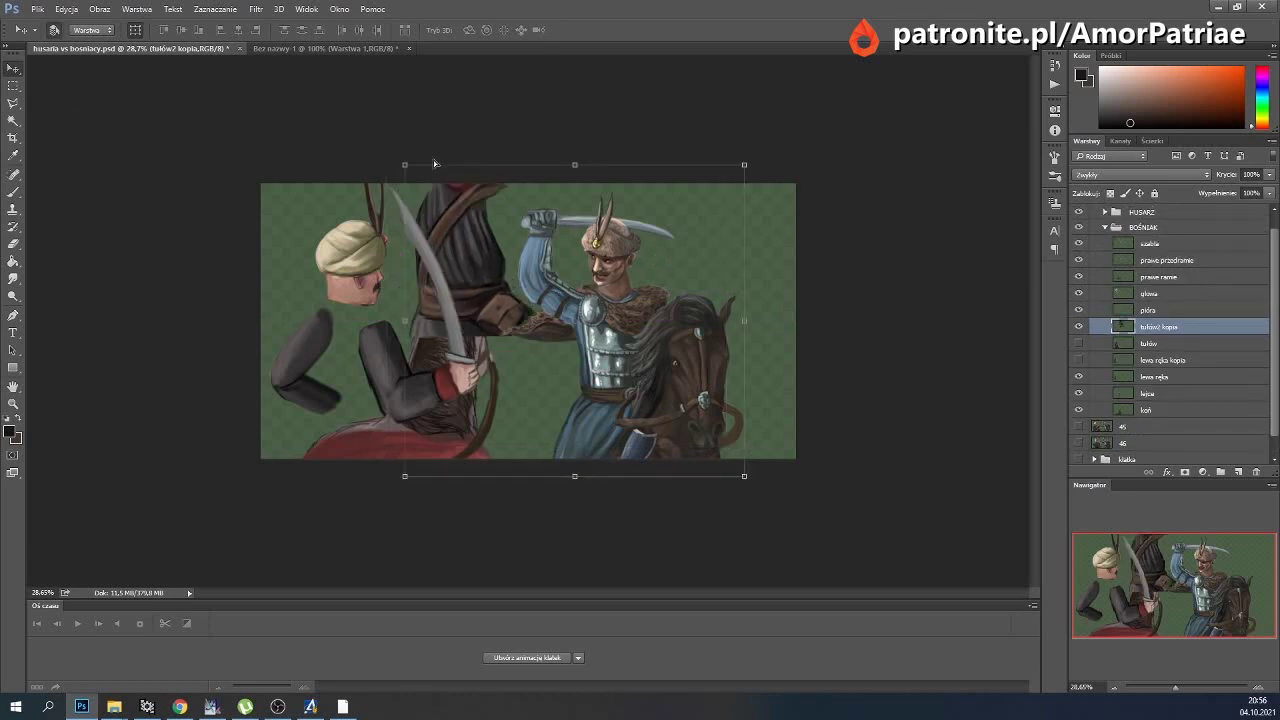
pyautogui.hotkey('ctrl', 'alt', 'z')
pyautogui.hotkey('ctrl', 'alt', 'z')
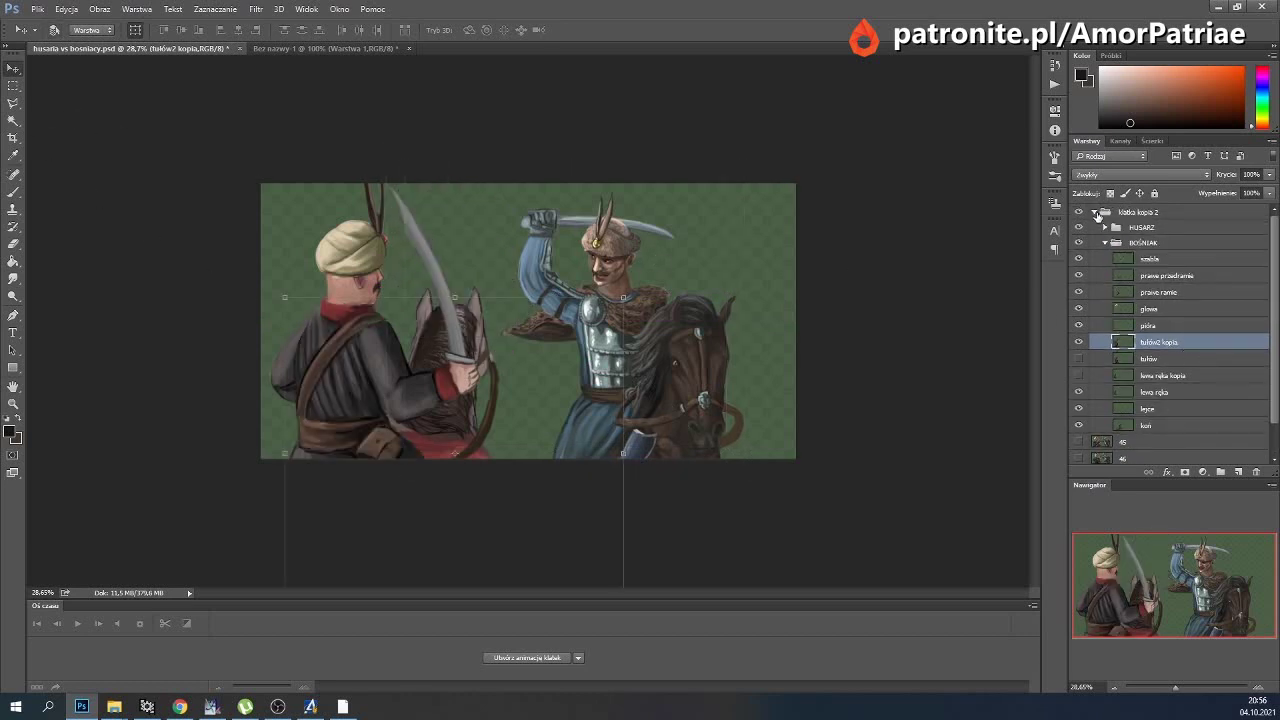
pyautogui.click(1097, 214)
pyautogui.click(1079, 228)
pyautogui.click(1080, 230)
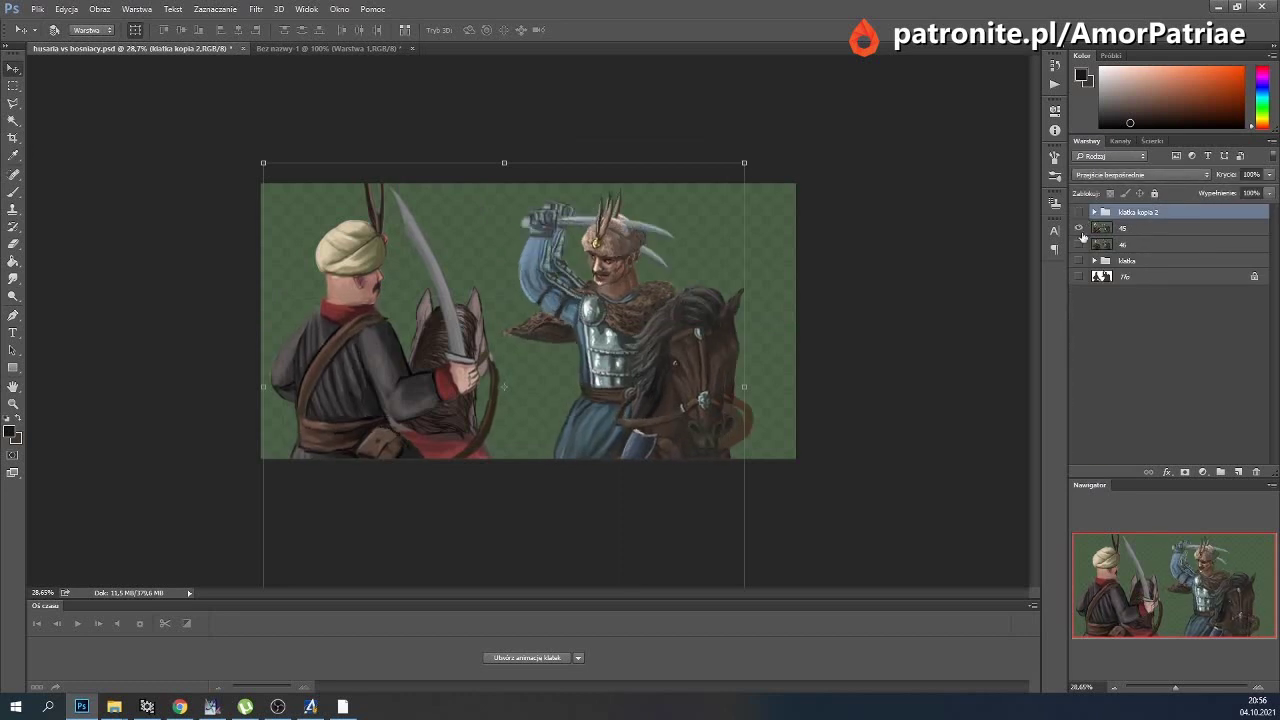
pyautogui.click(1079, 244)
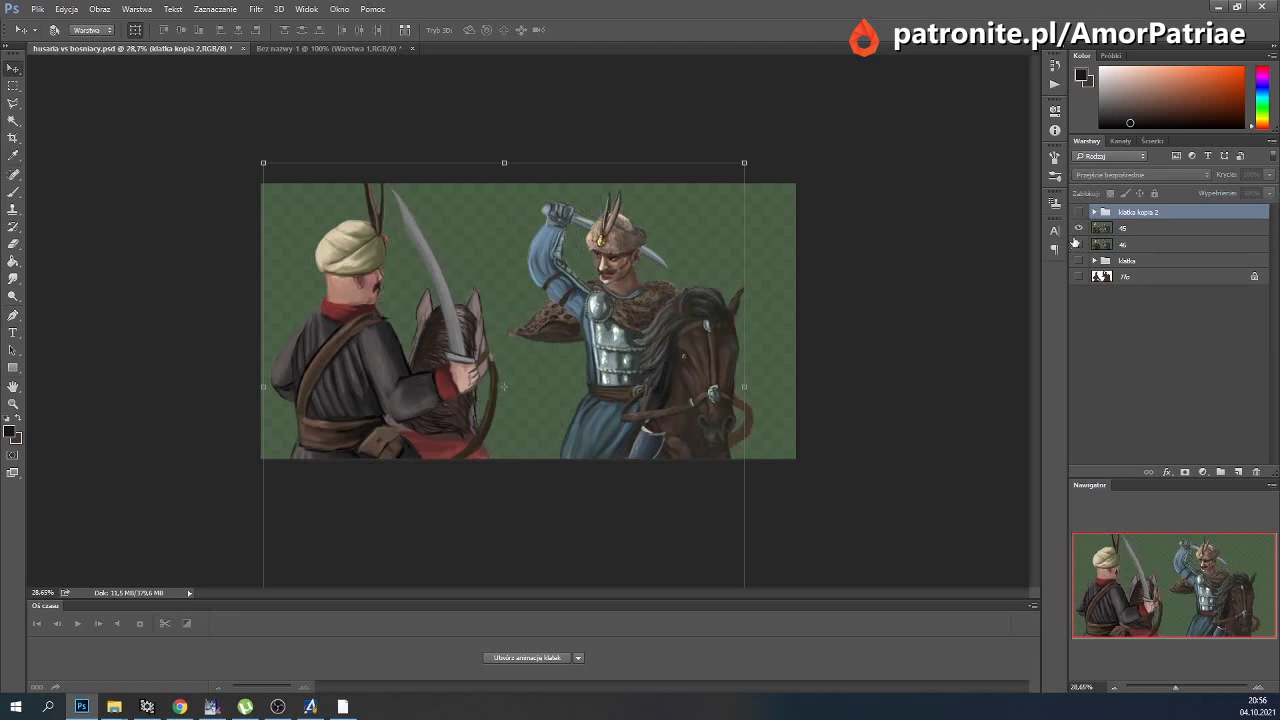
pyautogui.click(1079, 228)
pyautogui.click(1094, 211)
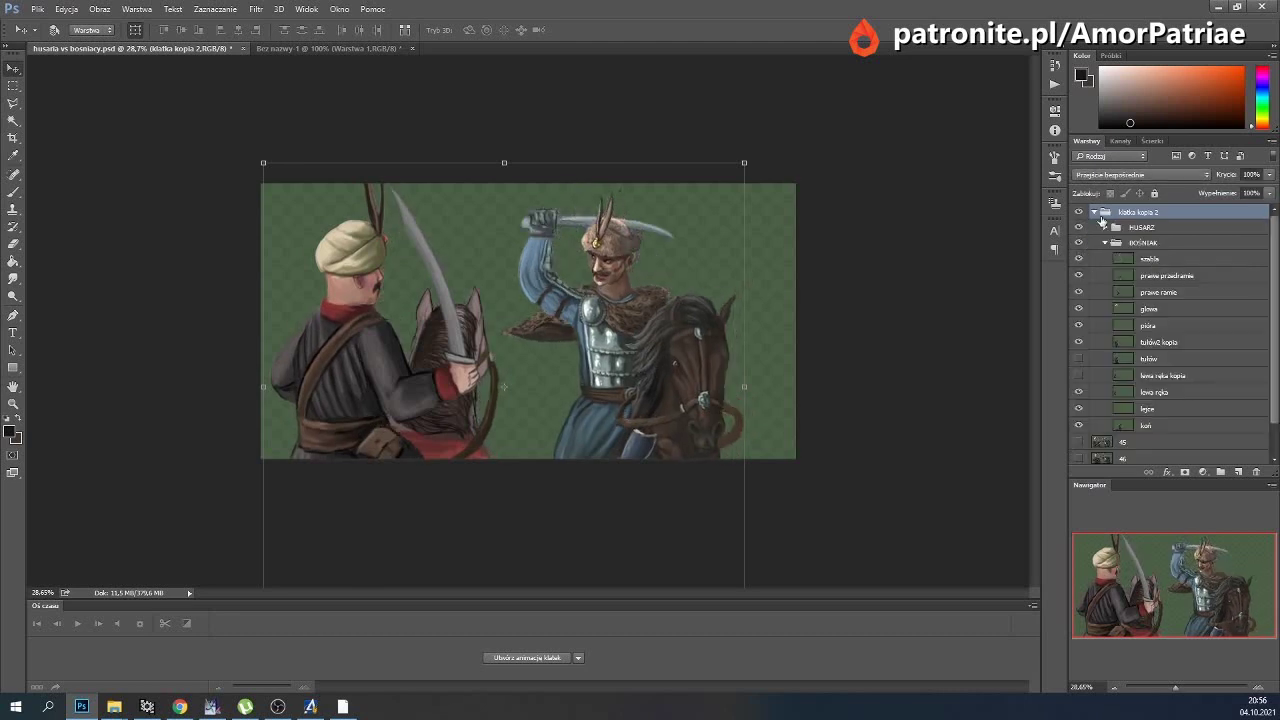
# Rotate the rider's right arm slightly at the shoulder, then the forearm at the elbow.
pyautogui.click(1155, 260)
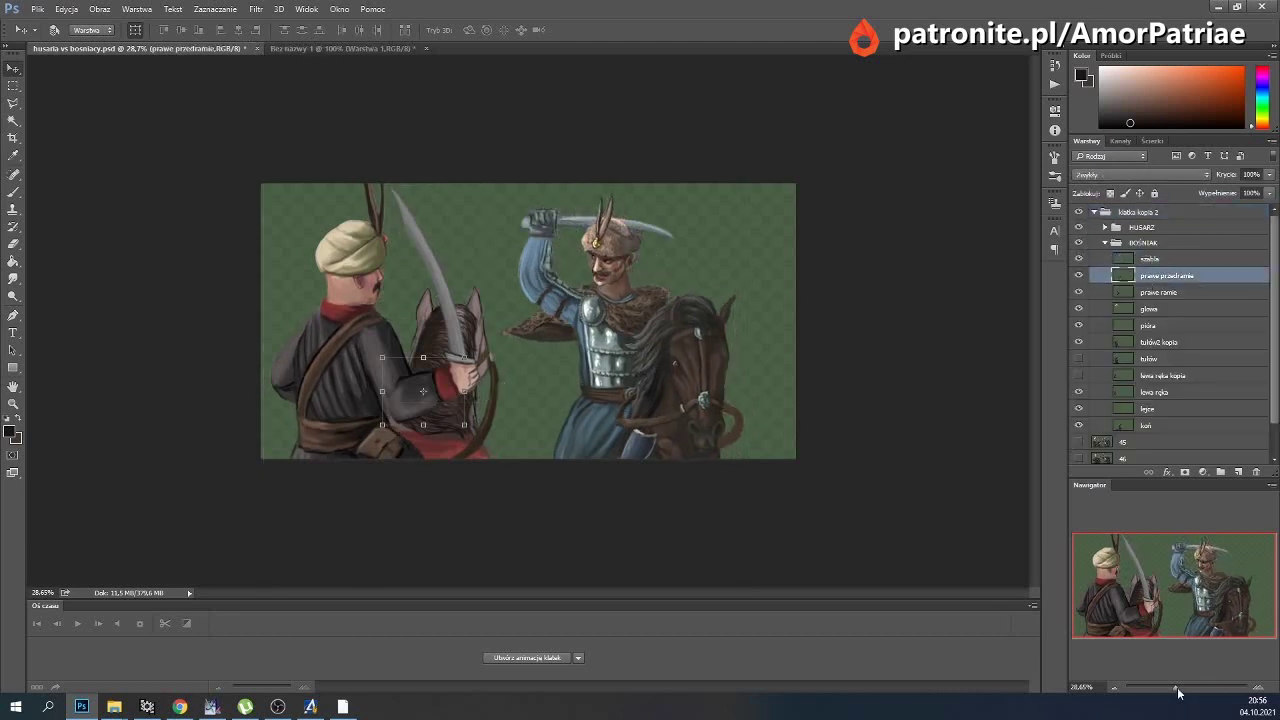
pyautogui.moveTo(1178, 693); pyautogui.dragTo(1181, 691)
pyautogui.keyDown('ctrl'); pyautogui.click(1150, 293); pyautogui.keyUp('ctrl')
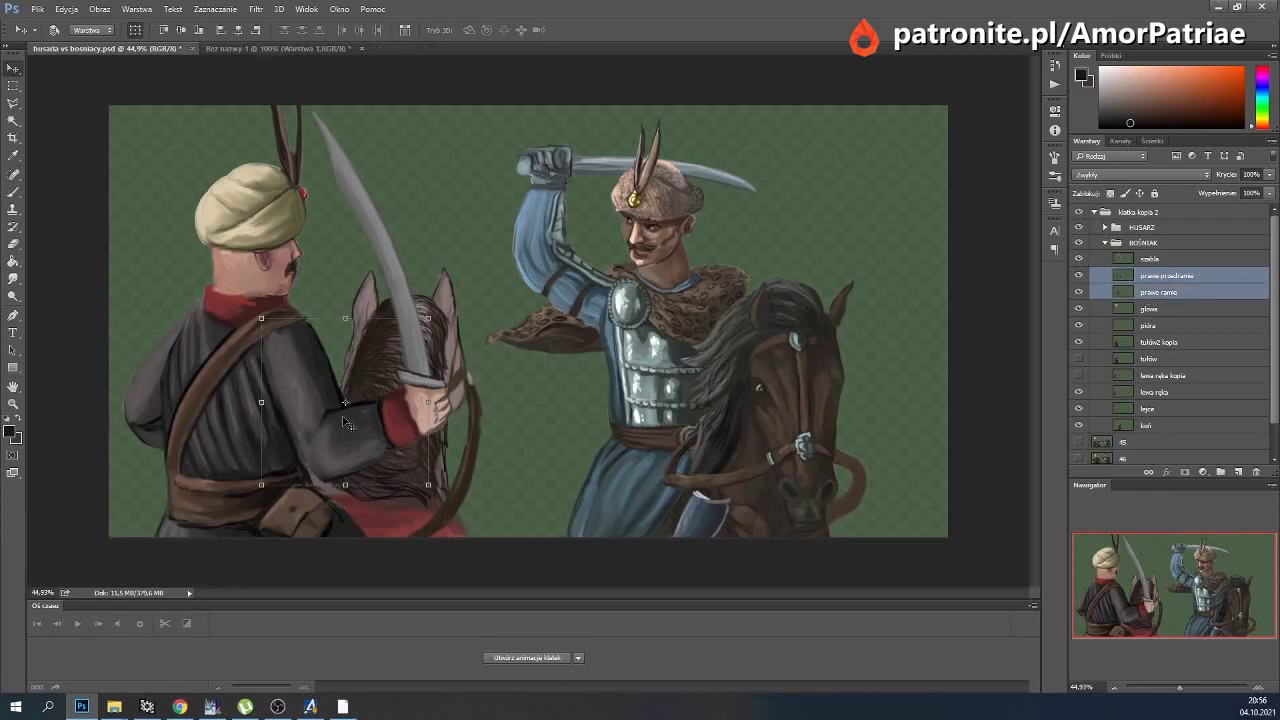
pyautogui.moveTo(345, 403); pyautogui.dragTo(294, 333)
pyautogui.moveTo(479, 421); pyautogui.dragTo(466, 463)
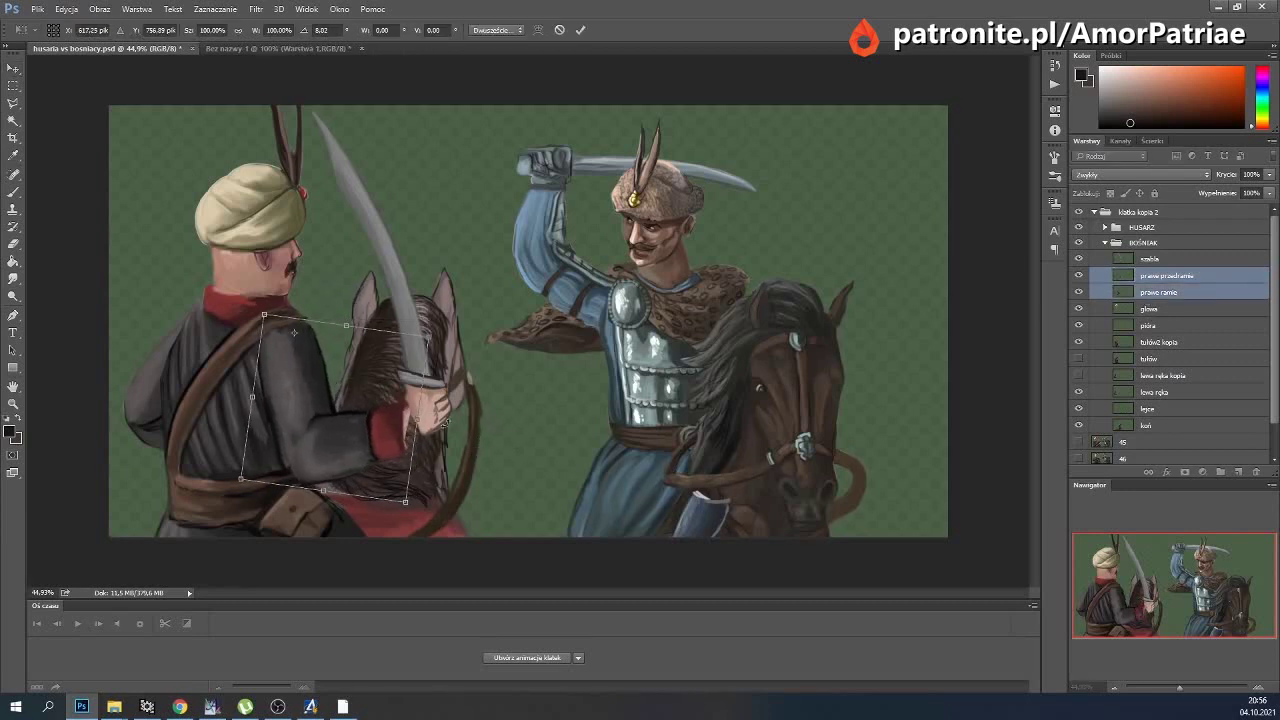
pyautogui.click(580, 30)
pyautogui.click(1152, 279)
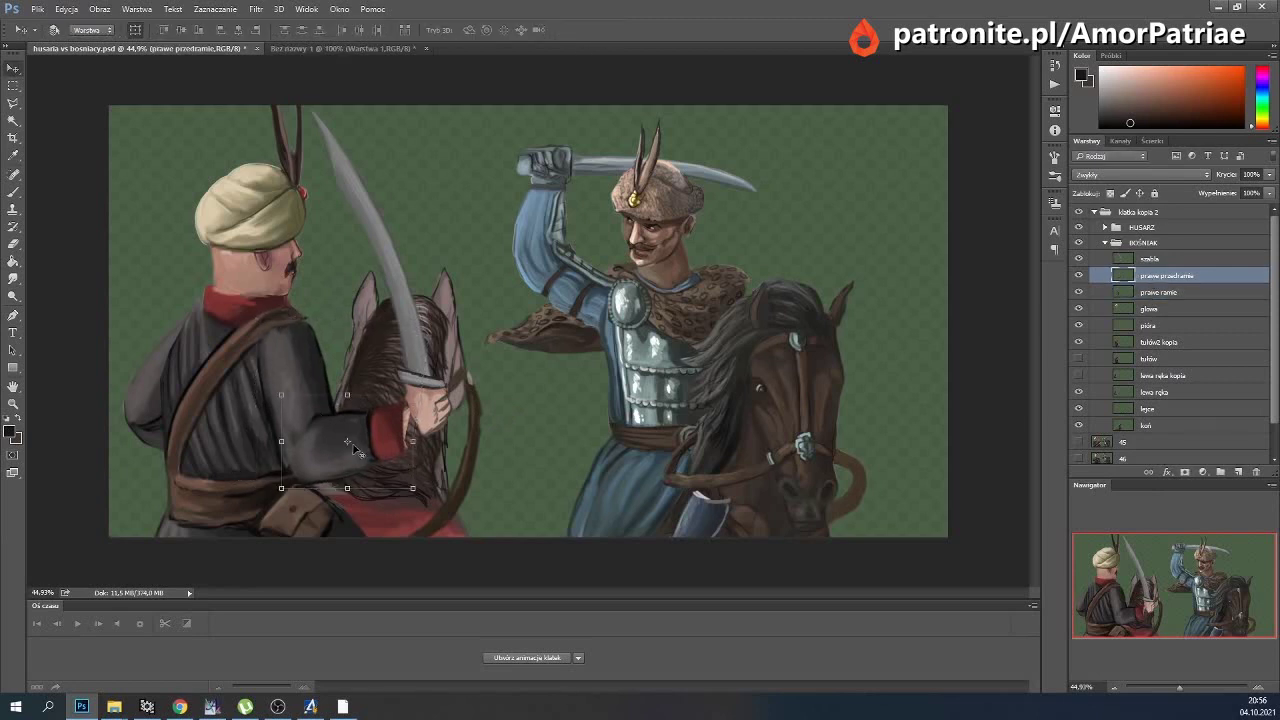
pyautogui.moveTo(347, 441); pyautogui.dragTo(296, 452)
pyautogui.moveTo(560, 470); pyautogui.dragTo(604, 479)
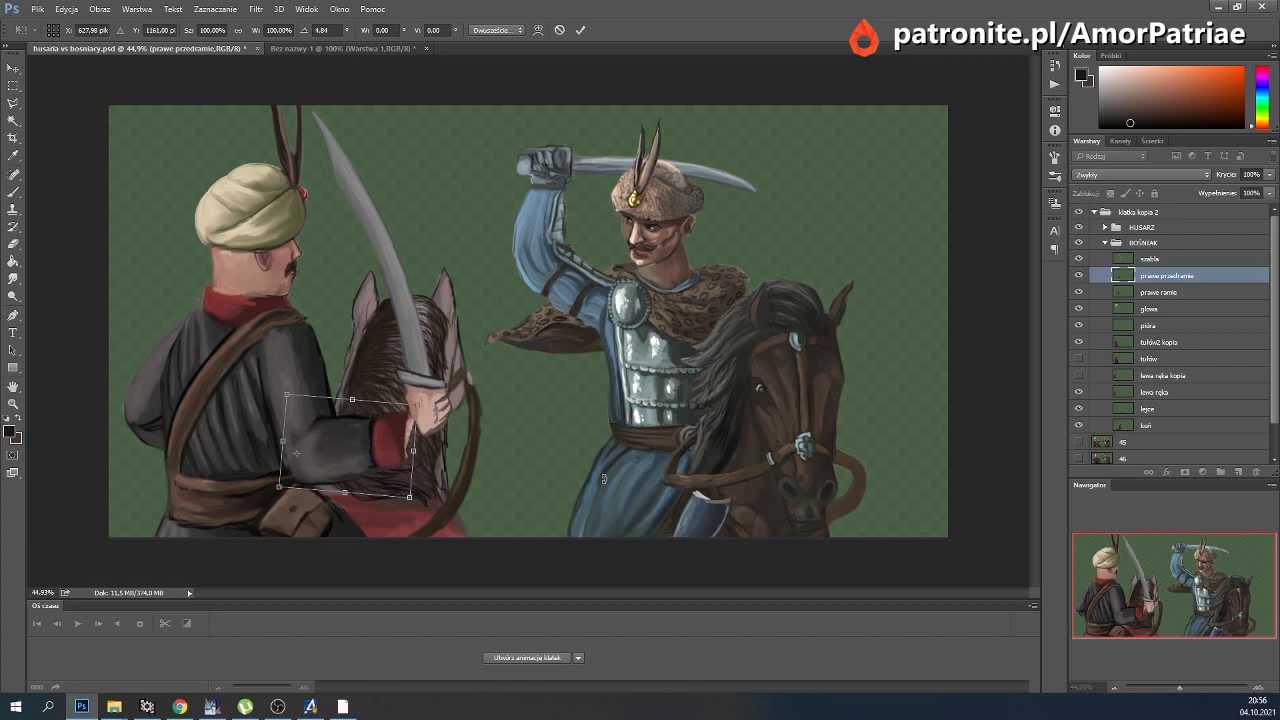
pyautogui.click(580, 30)
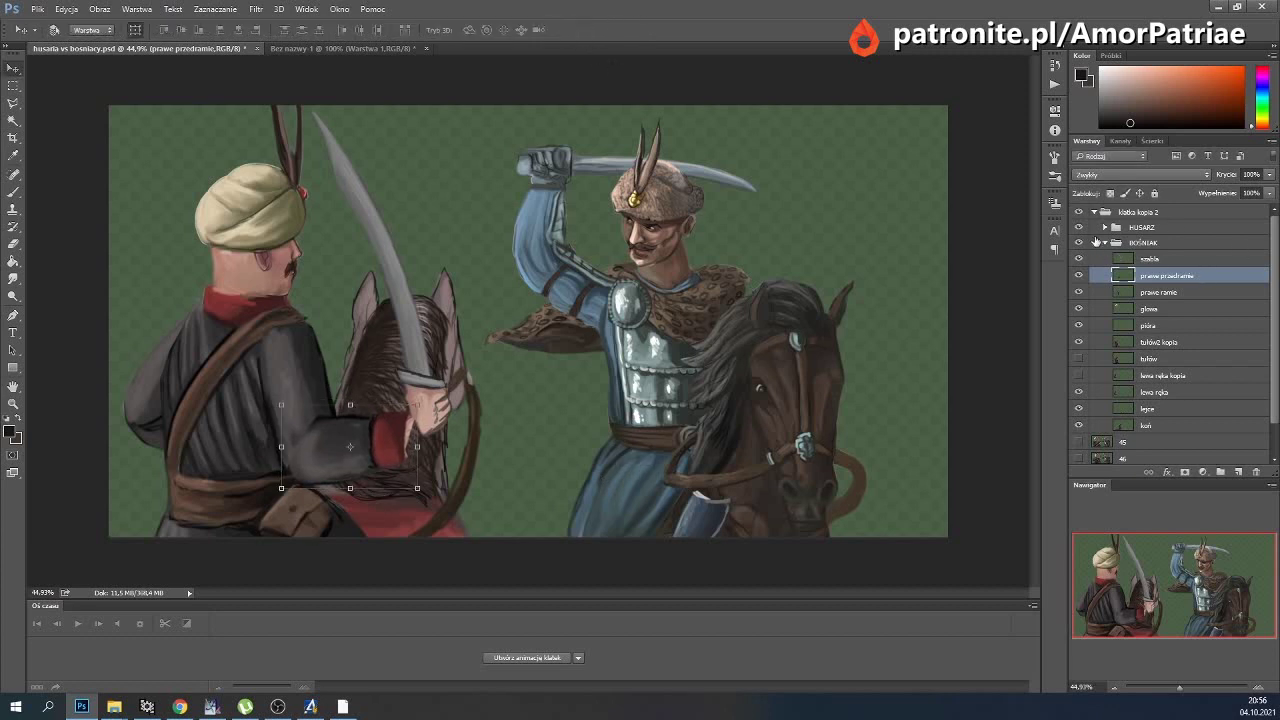
# Lower the 'szabla' sabre slightly, rotate it toward upright and nudge it left.
pyautogui.click(1148, 259)
pyautogui.moveTo(796, 238); pyautogui.dragTo(793, 253)
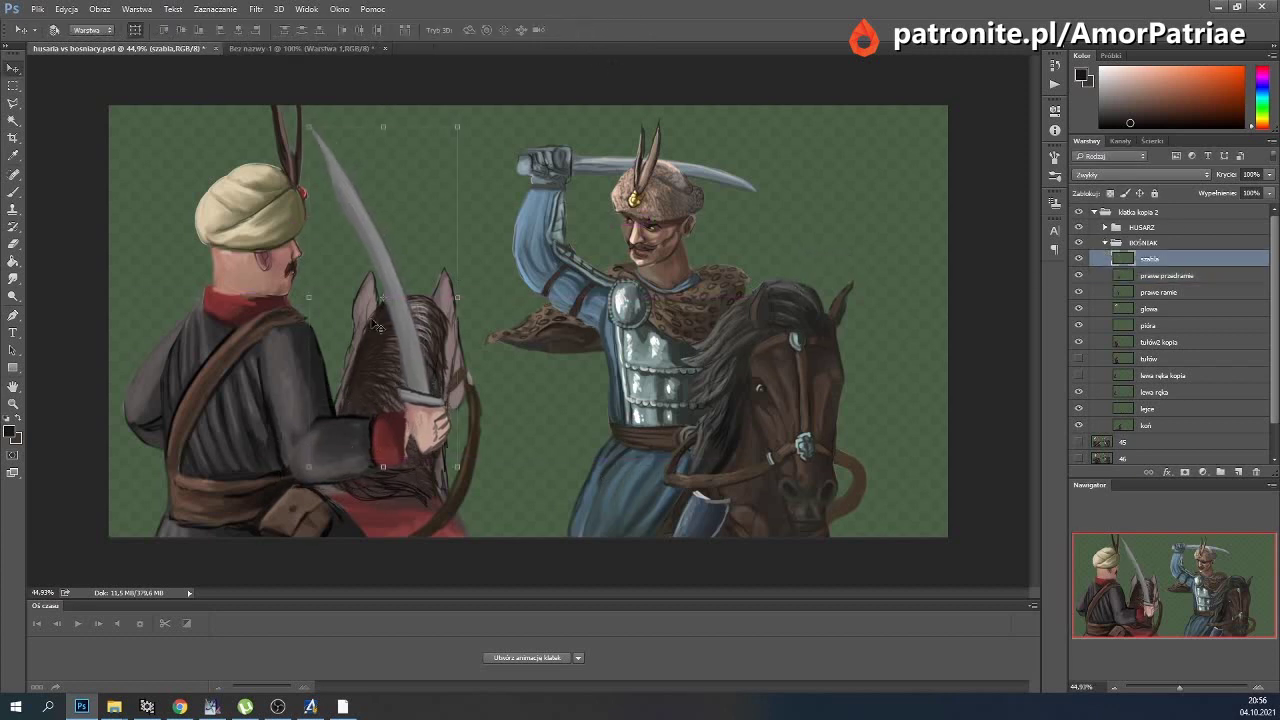
pyautogui.hotkey('ctrl', 't')
pyautogui.moveTo(465, 450); pyautogui.dragTo(530, 455)
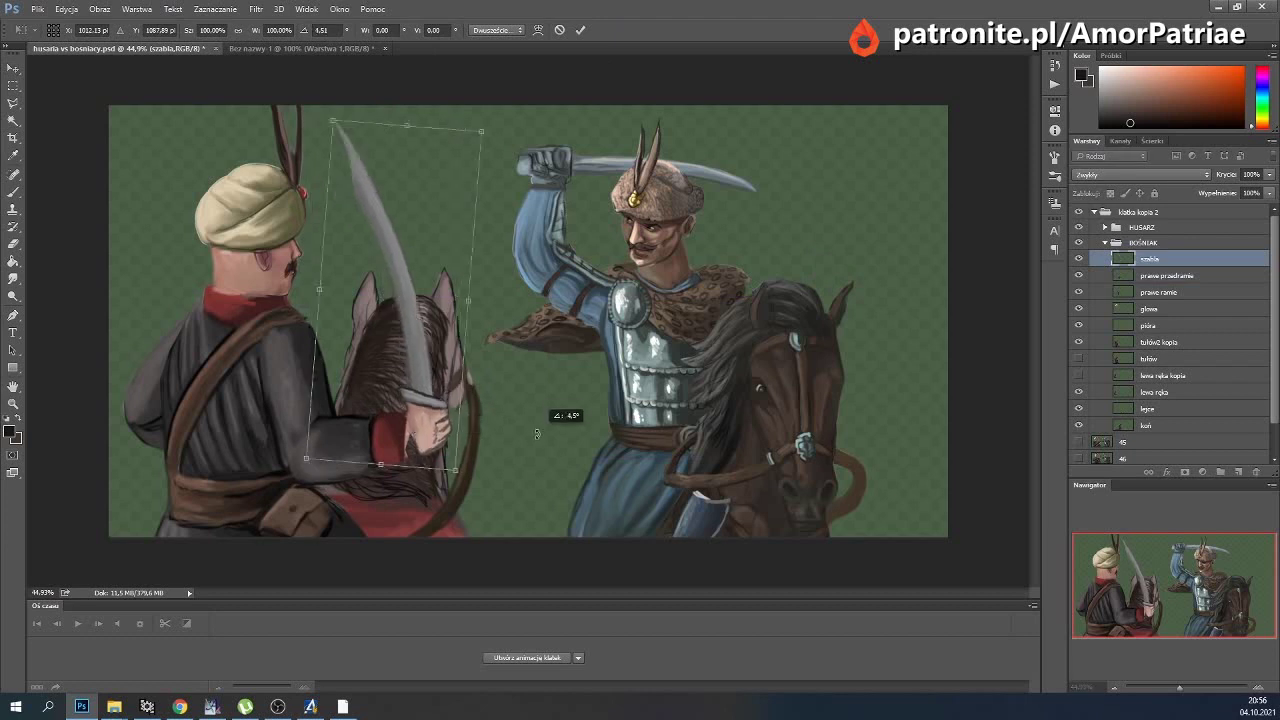
pyautogui.moveTo(438, 401); pyautogui.dragTo(440, 392)
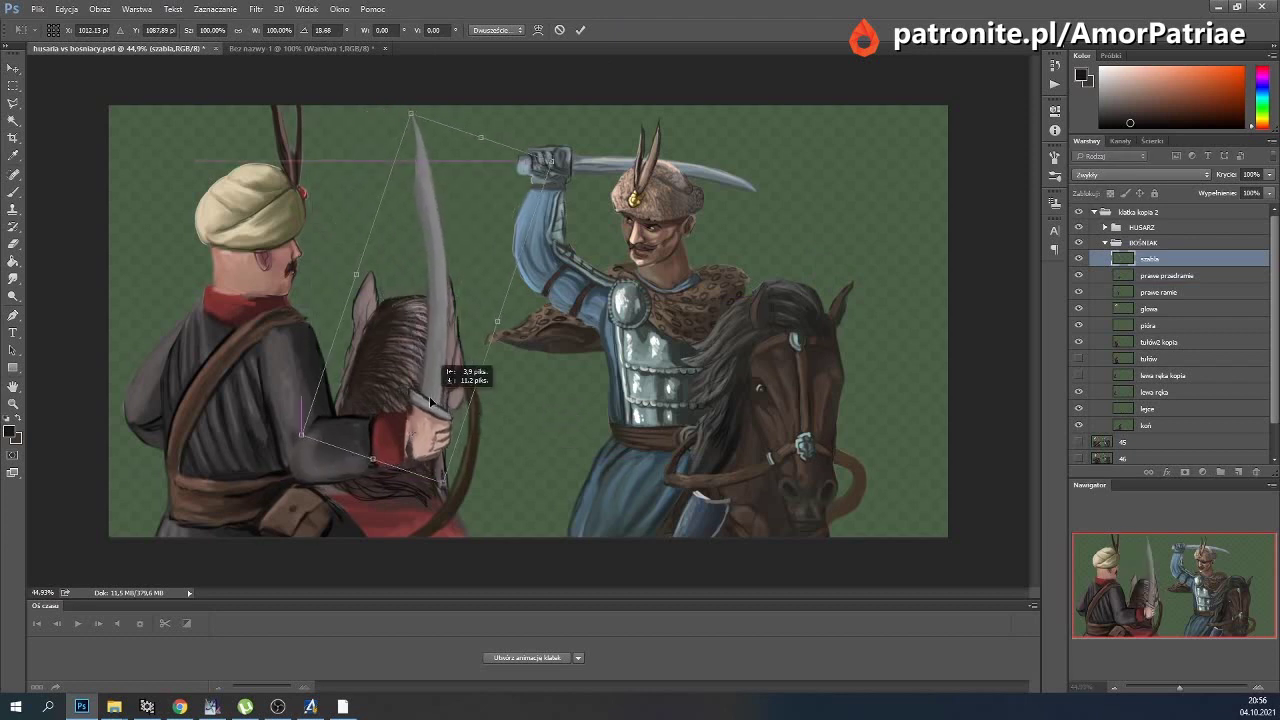
pyautogui.click(580, 30)
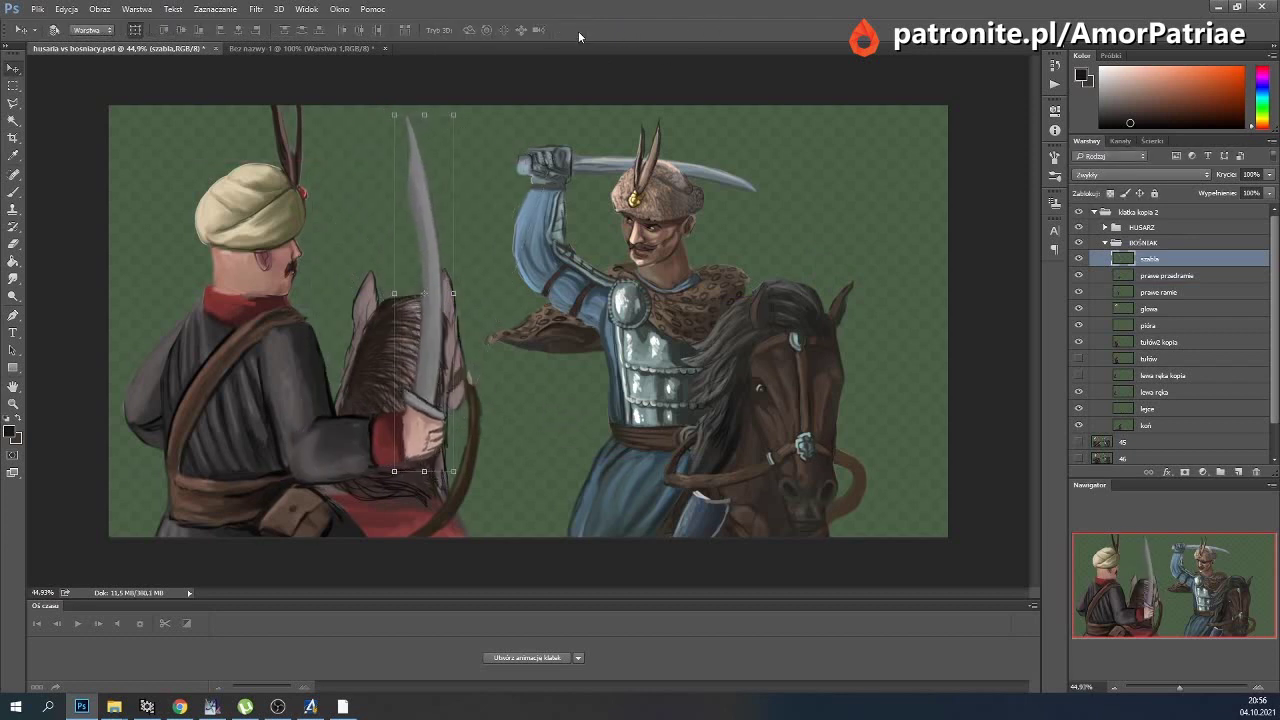
pyautogui.press('Left')
pyautogui.press('Left')
pyautogui.press('Left')
# Nudge the 'lewa ręka' arm right, then narrow and slightly rotate it.
pyautogui.click(1156, 393)
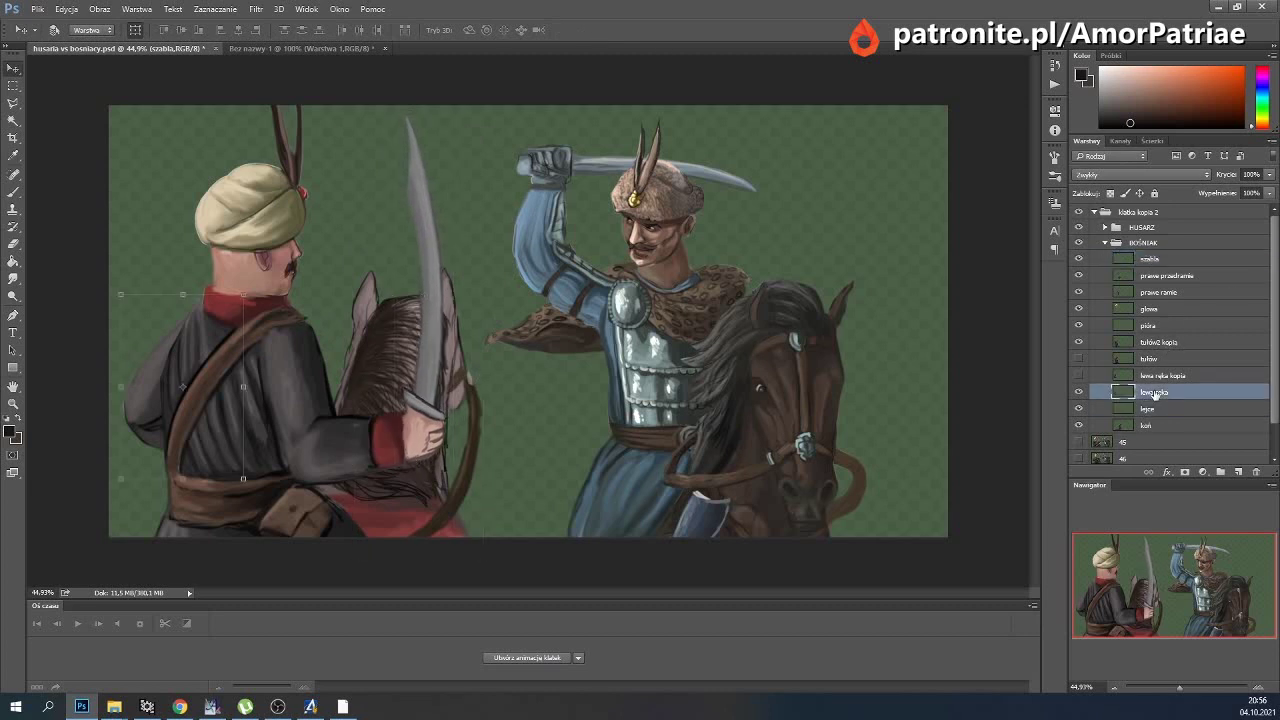
pyautogui.press('Right')
pyautogui.press('Right')
pyautogui.press('Right')
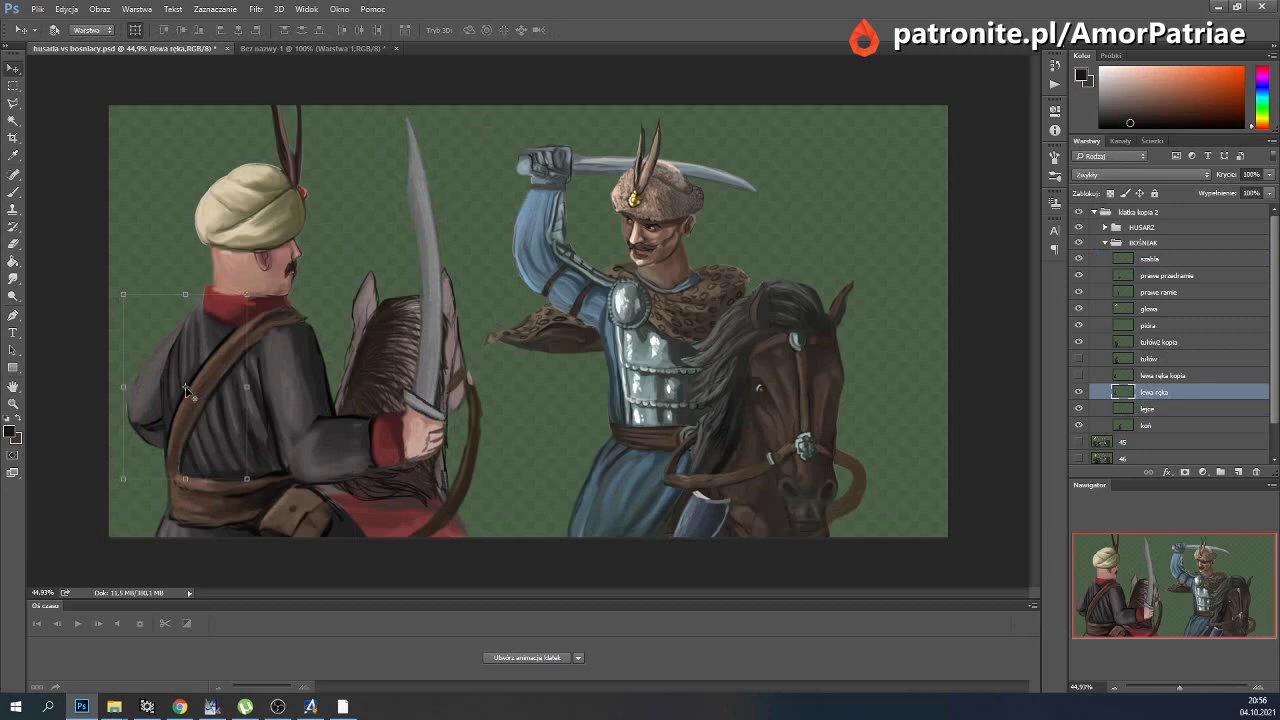
pyautogui.hotkey('ctrl', 't')
pyautogui.moveTo(131, 389); pyautogui.dragTo(126, 402)
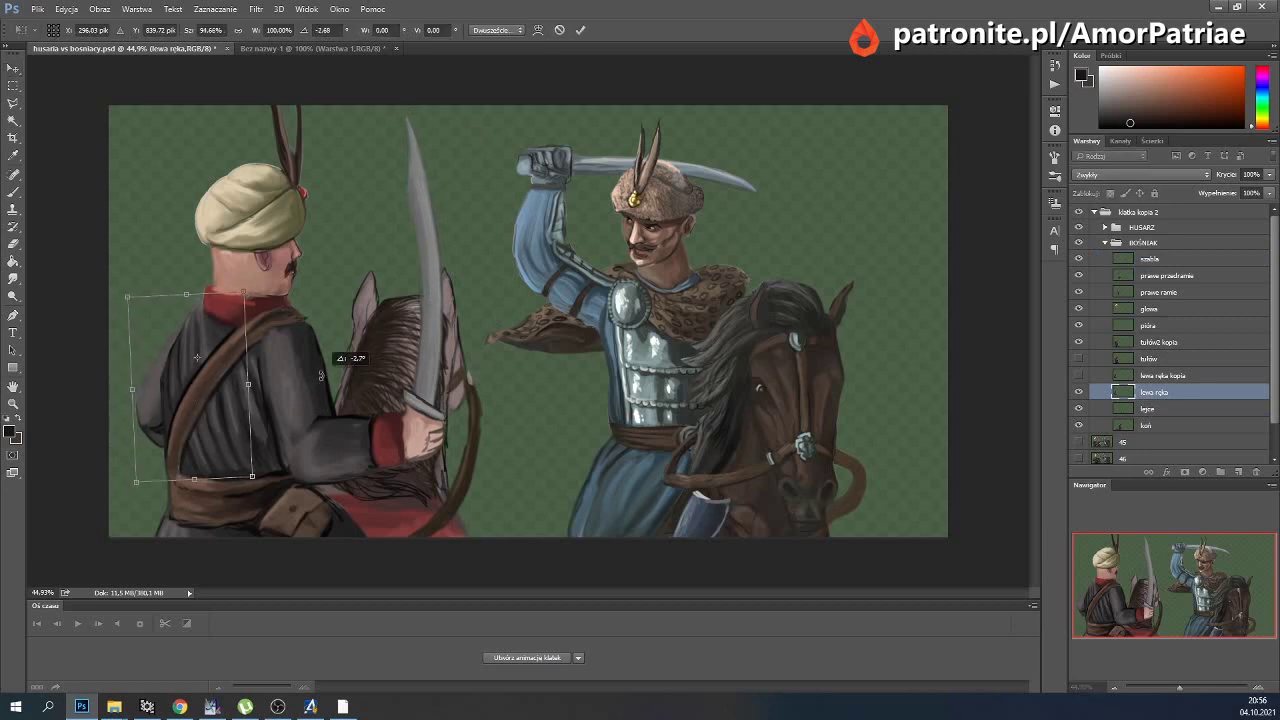
pyautogui.click(580, 30)
pyautogui.click(1147, 345)
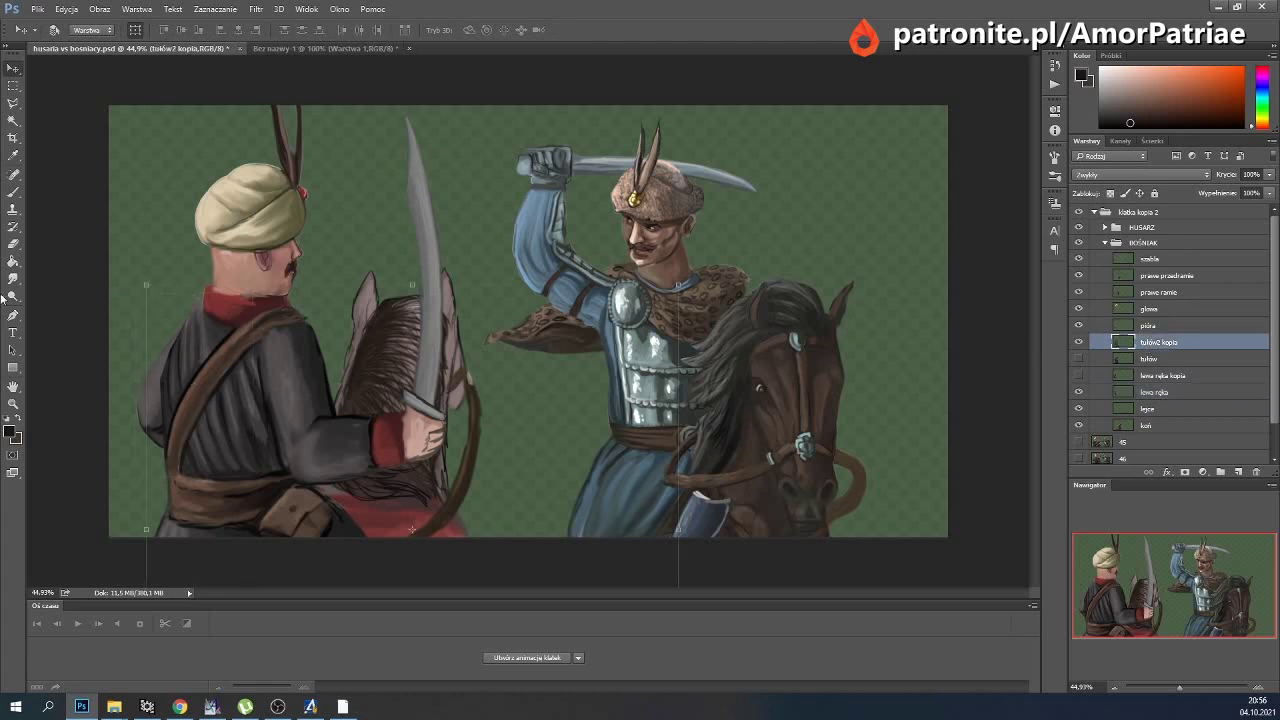
# Blur the coat's left edge, then compare the pose against frames 45 and 46.
pyautogui.click(14, 280)
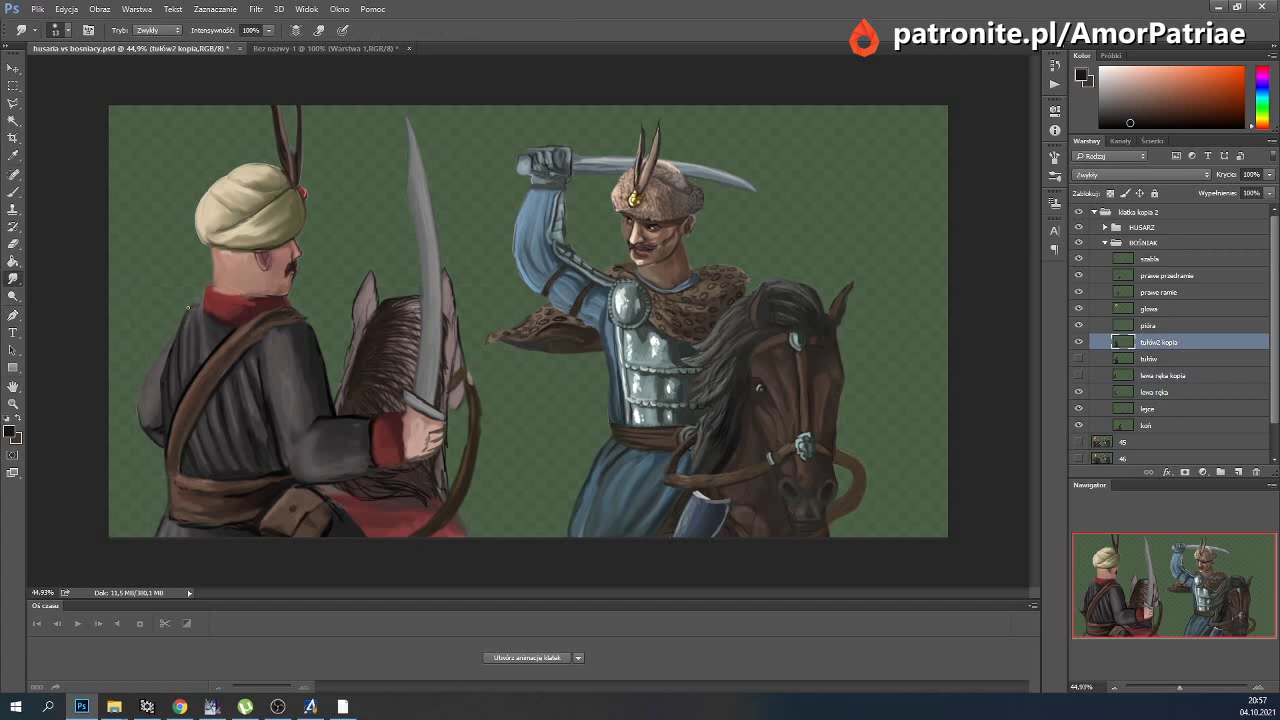
pyautogui.moveTo(162, 358)
pyautogui.mouseDown()
pyautogui.moveTo(163, 372)
pyautogui.moveTo(173, 348)
pyautogui.mouseUp()
pyautogui.click(1105, 243)
pyautogui.click(1092, 213)
pyautogui.click(1093, 213)
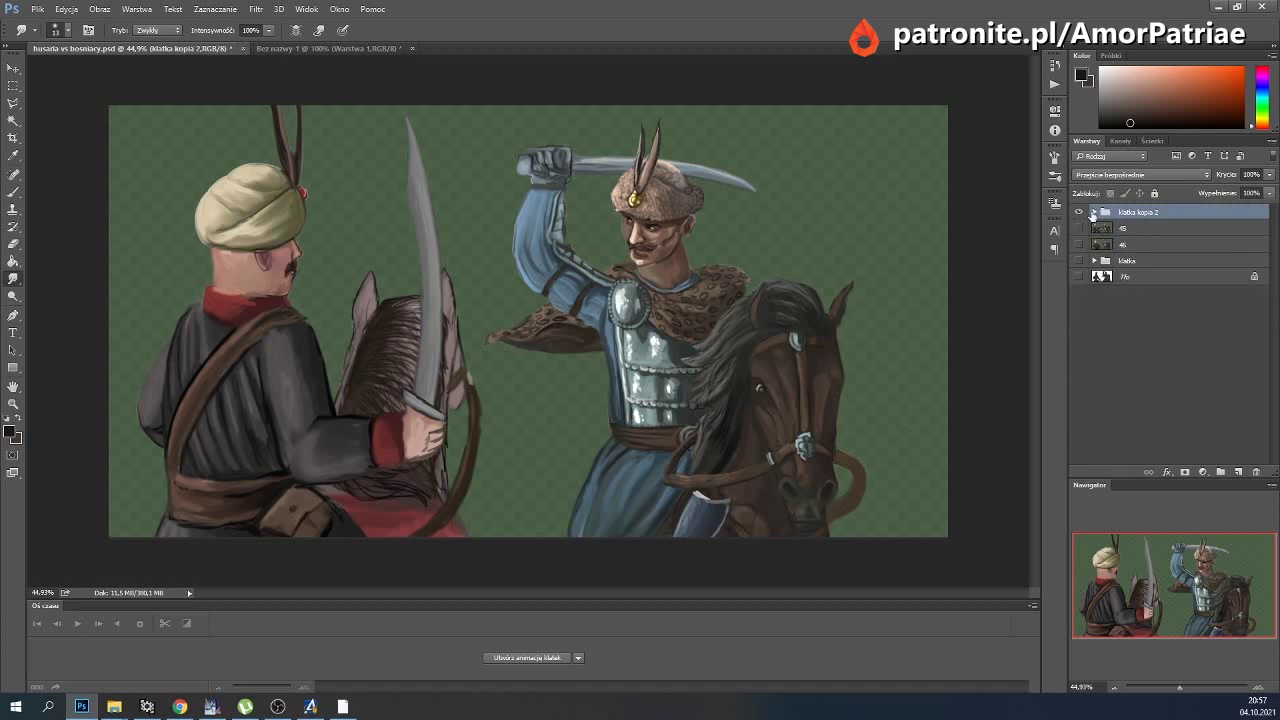
pyautogui.click(1078, 244)
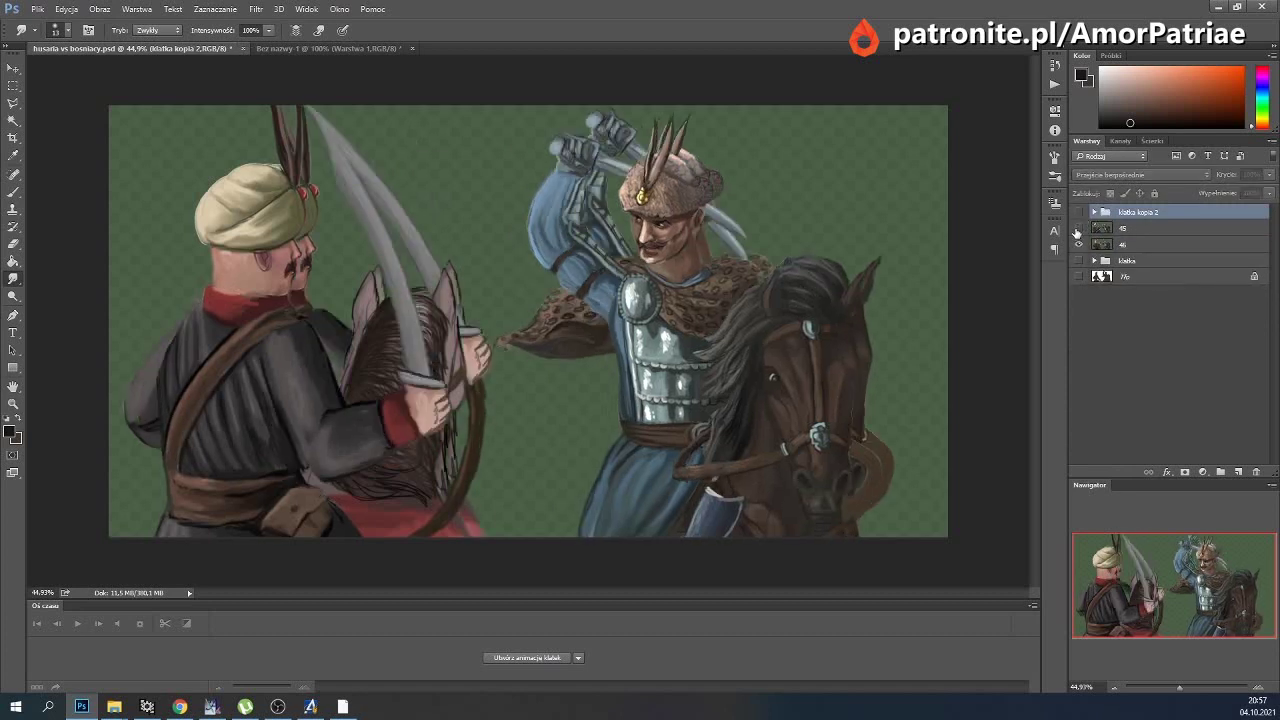
pyautogui.click(1078, 244)
pyautogui.click(1078, 212)
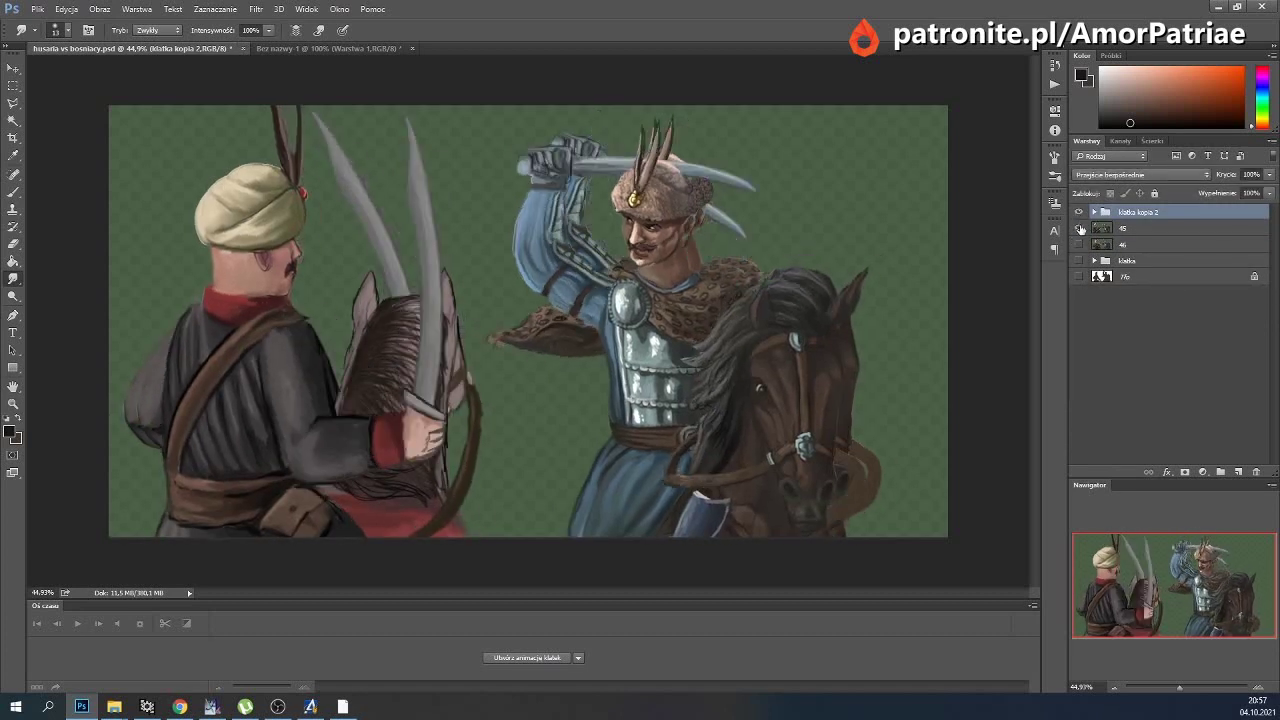
# Expand the BOŚNIAK group and select the 'koń' horse layer for warping.
pyautogui.click(1094, 212)
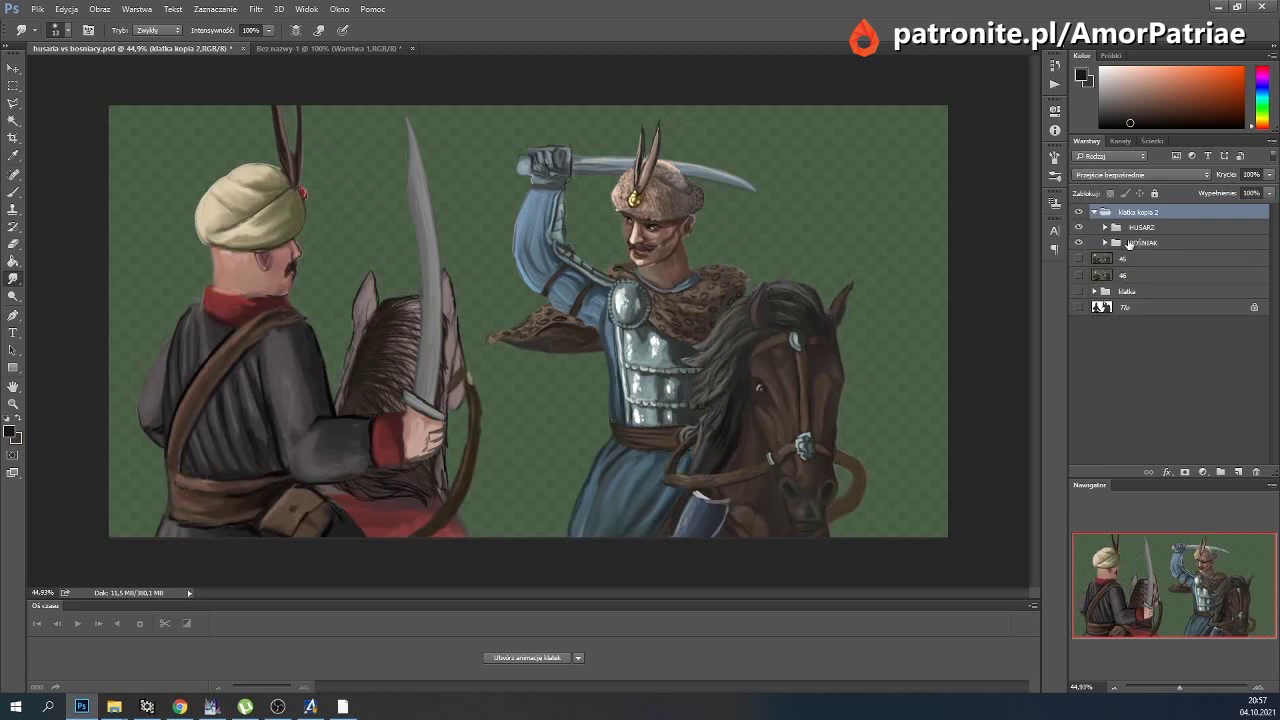
pyautogui.click(1106, 243)
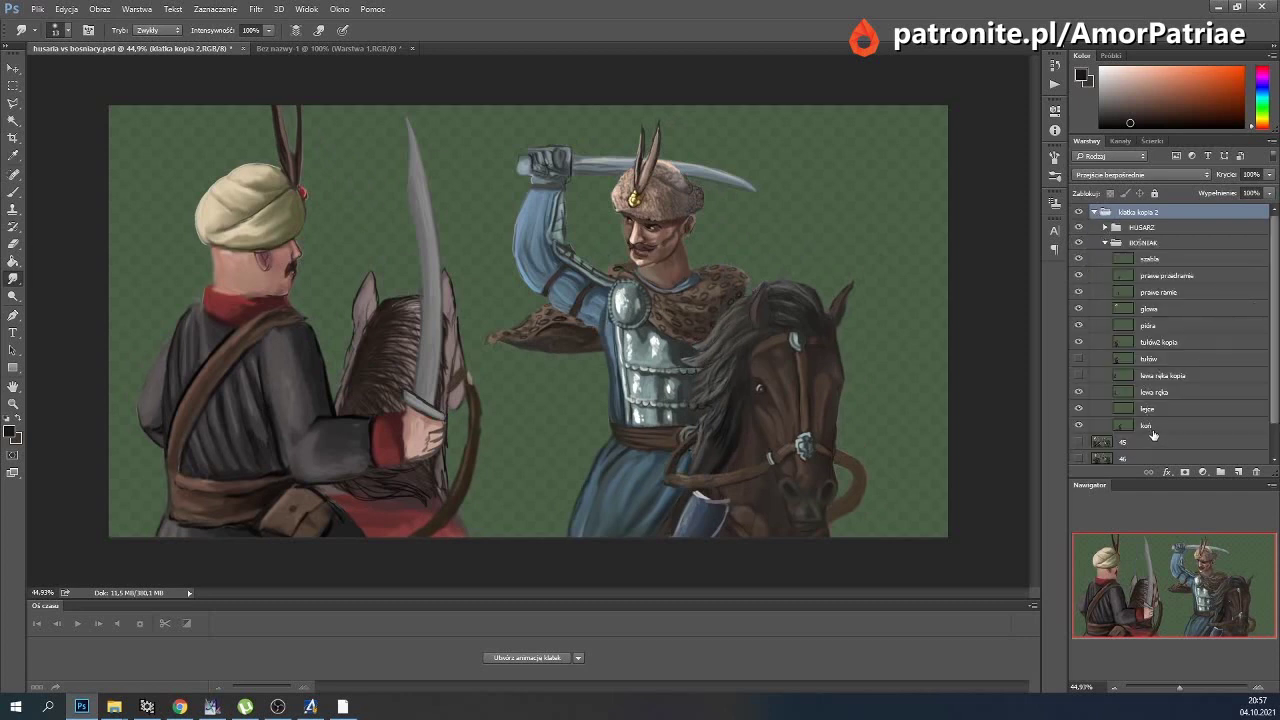
pyautogui.click(1148, 426)
pyautogui.click(13, 68)
pyautogui.click(66, 9)
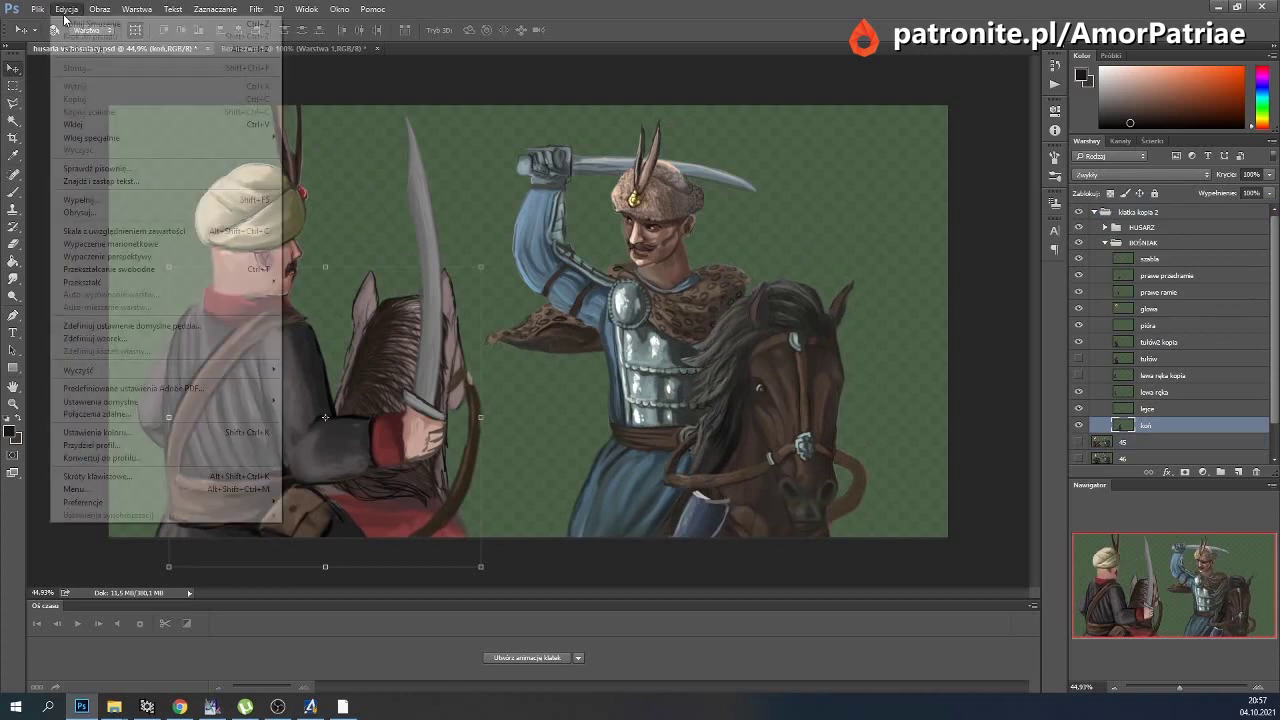
pyautogui.moveTo(82, 282)
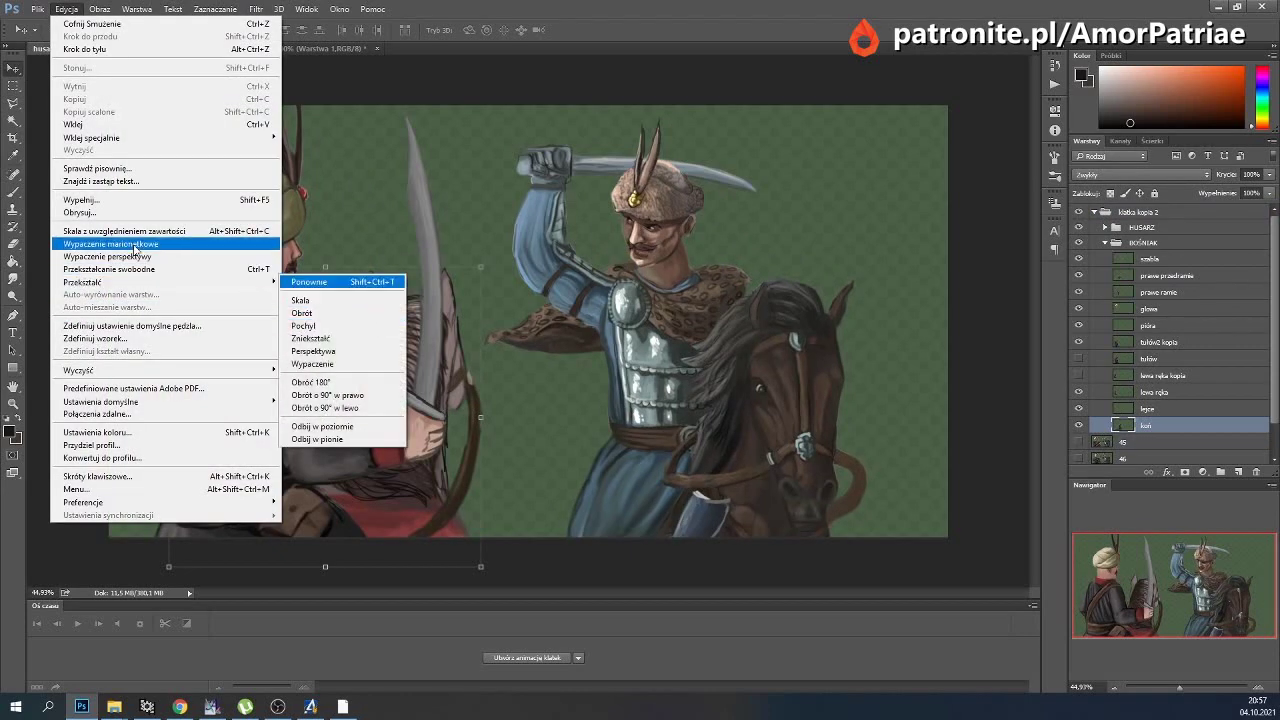
# Puppet-warp the horse, pinning its bottom edge and bending the head slightly.
pyautogui.click(135, 248)
pyautogui.click(296, 530)
pyautogui.click(355, 533)
pyautogui.click(411, 540)
pyautogui.click(462, 549)
pyautogui.moveTo(447, 333); pyautogui.dragTo(443, 341)
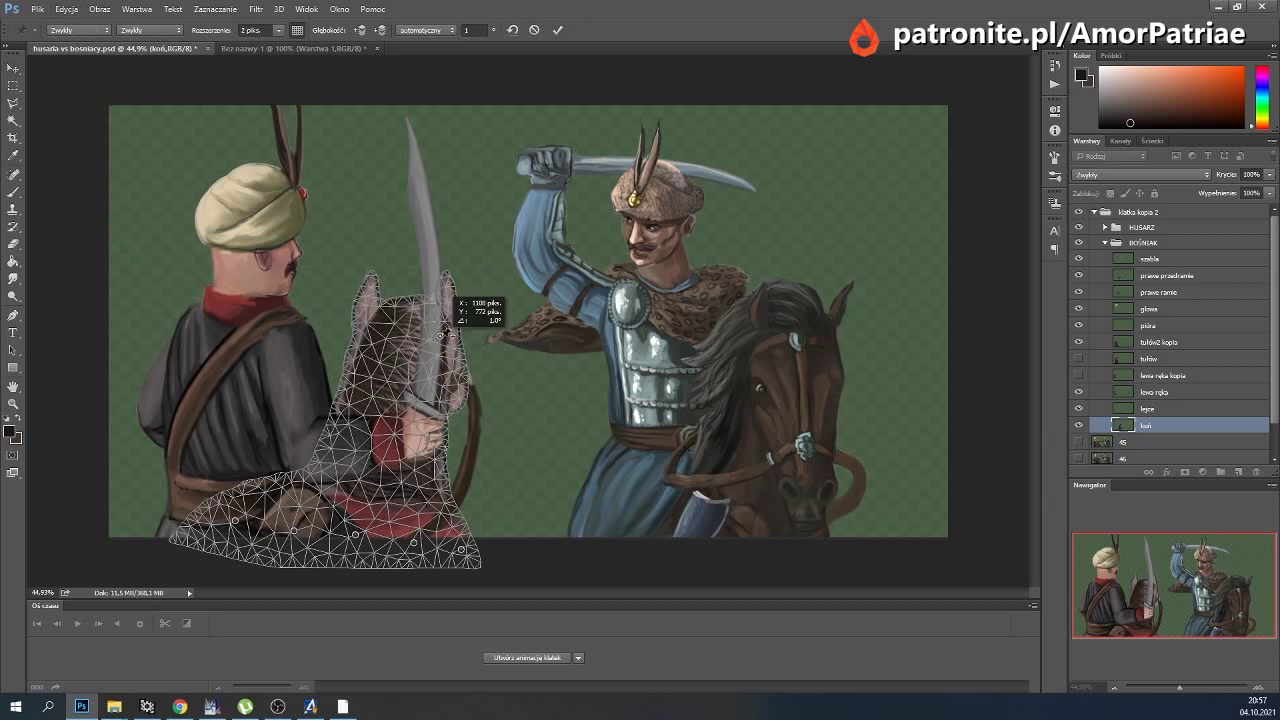
pyautogui.click(560, 29)
# Nudge the 'lejce' reins one step down and one step left.
pyautogui.click(1175, 409)
pyautogui.press('Down')
pyautogui.press('Down')
pyautogui.press('Down')
pyautogui.press('Left')
pyautogui.press('Left')
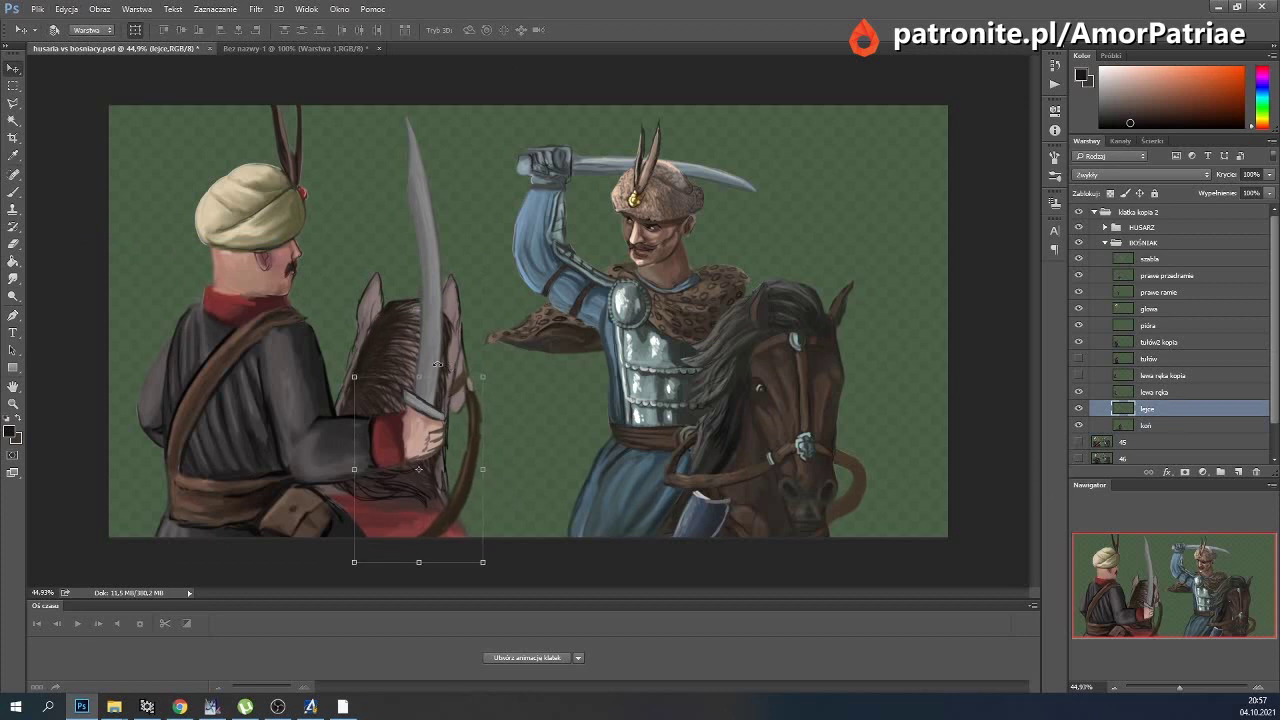
pyautogui.click(1130, 425)
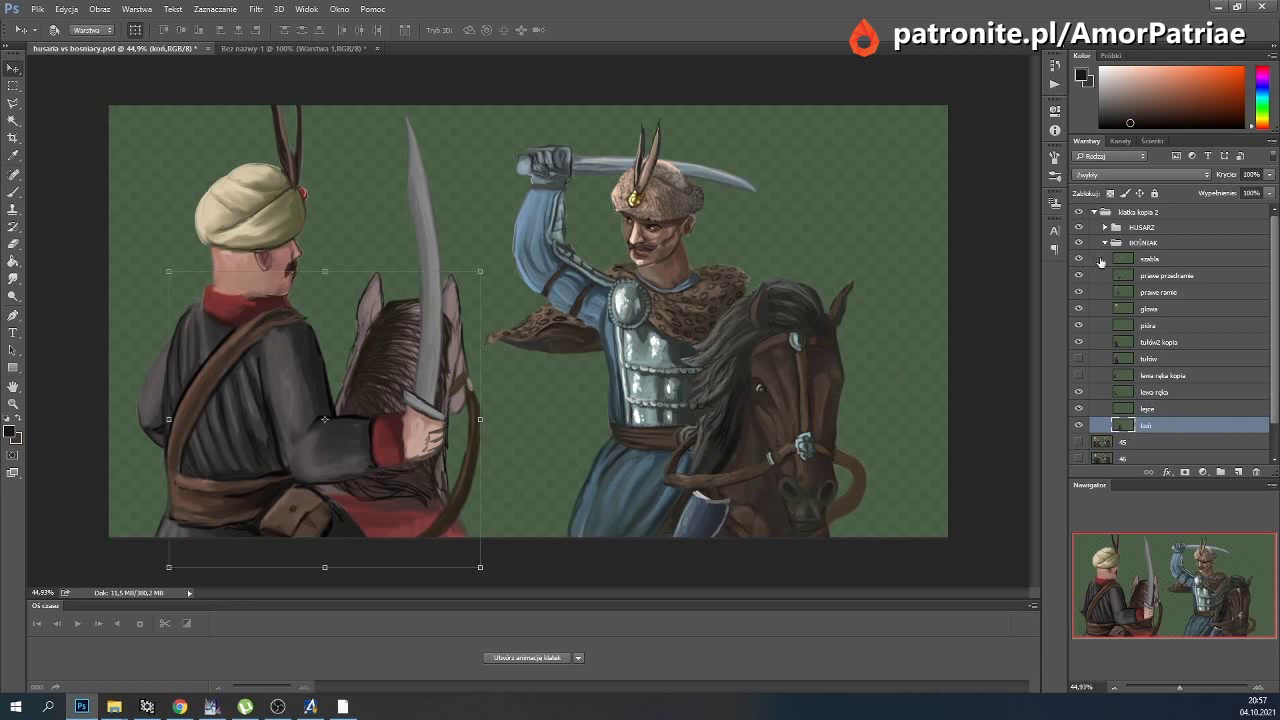
# Rotate the 'głowa' head and 'pióra' feathers together by about 1.3°.
pyautogui.click(1146, 278)
pyautogui.click(1140, 309)
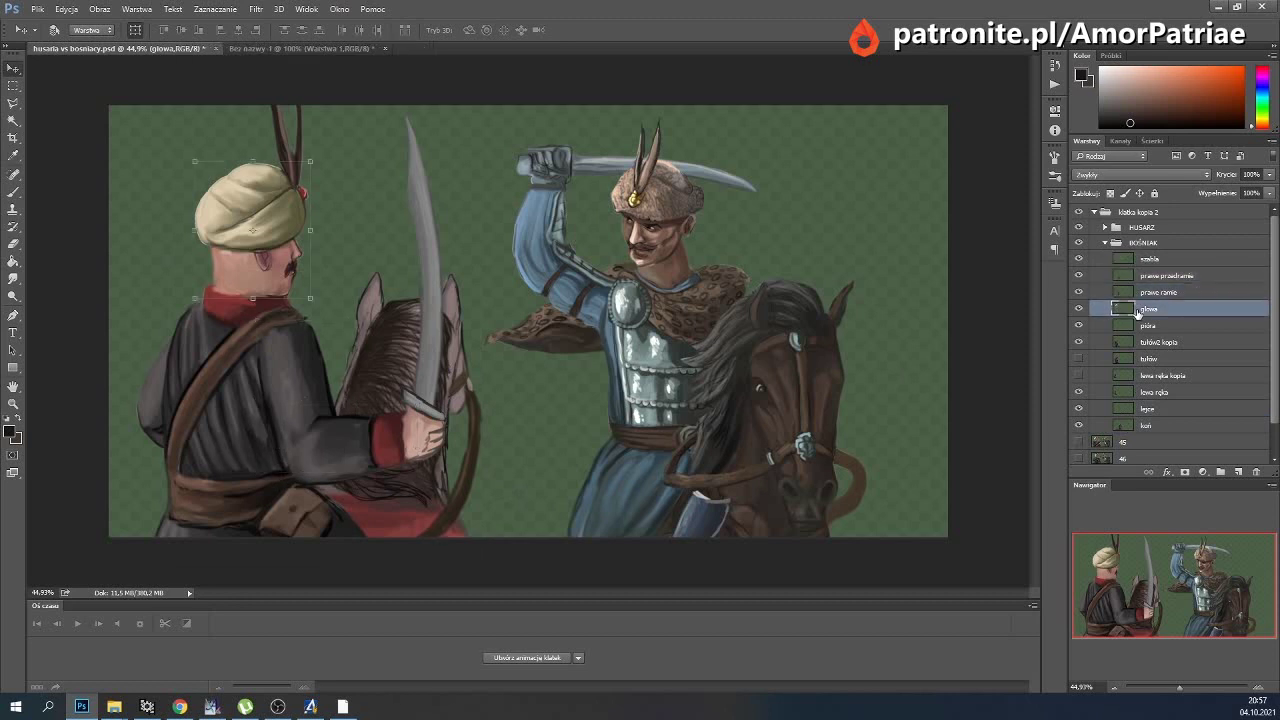
pyautogui.keyDown('shift'); pyautogui.click(1141, 326); pyautogui.keyUp('shift')
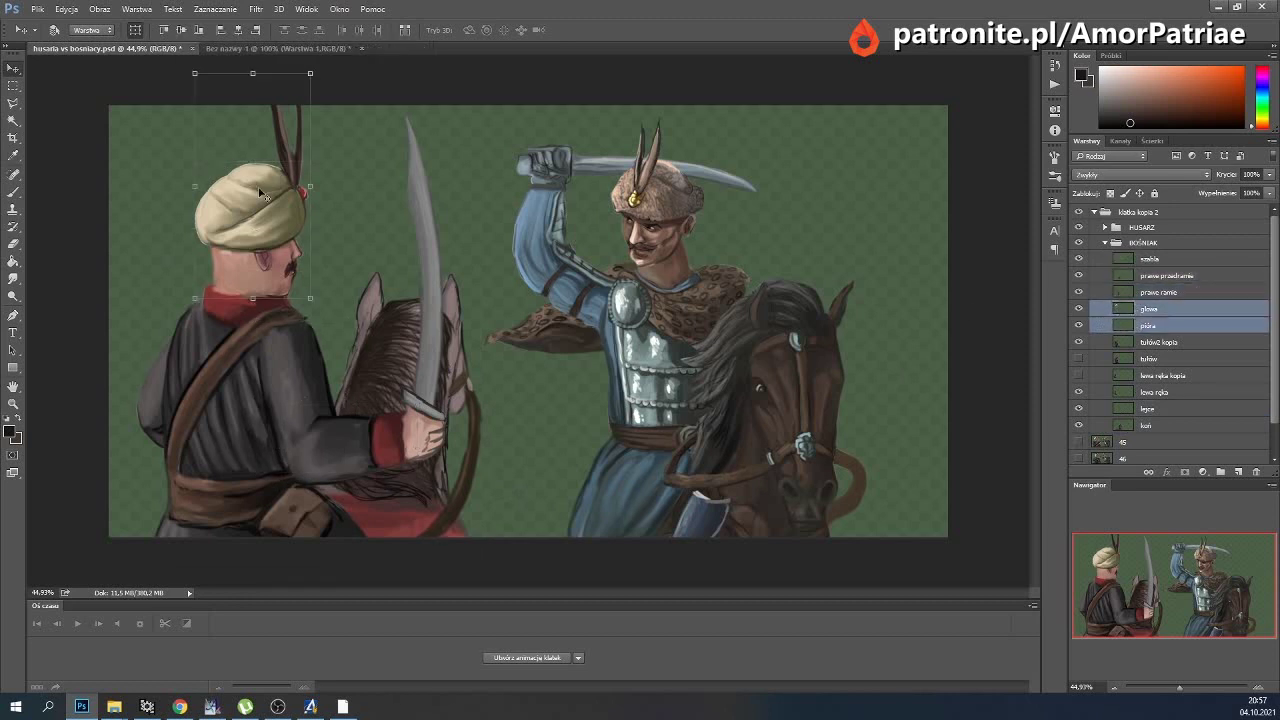
pyautogui.hotkey('ctrl', 't')
pyautogui.moveTo(246, 305); pyautogui.dragTo(242, 305)
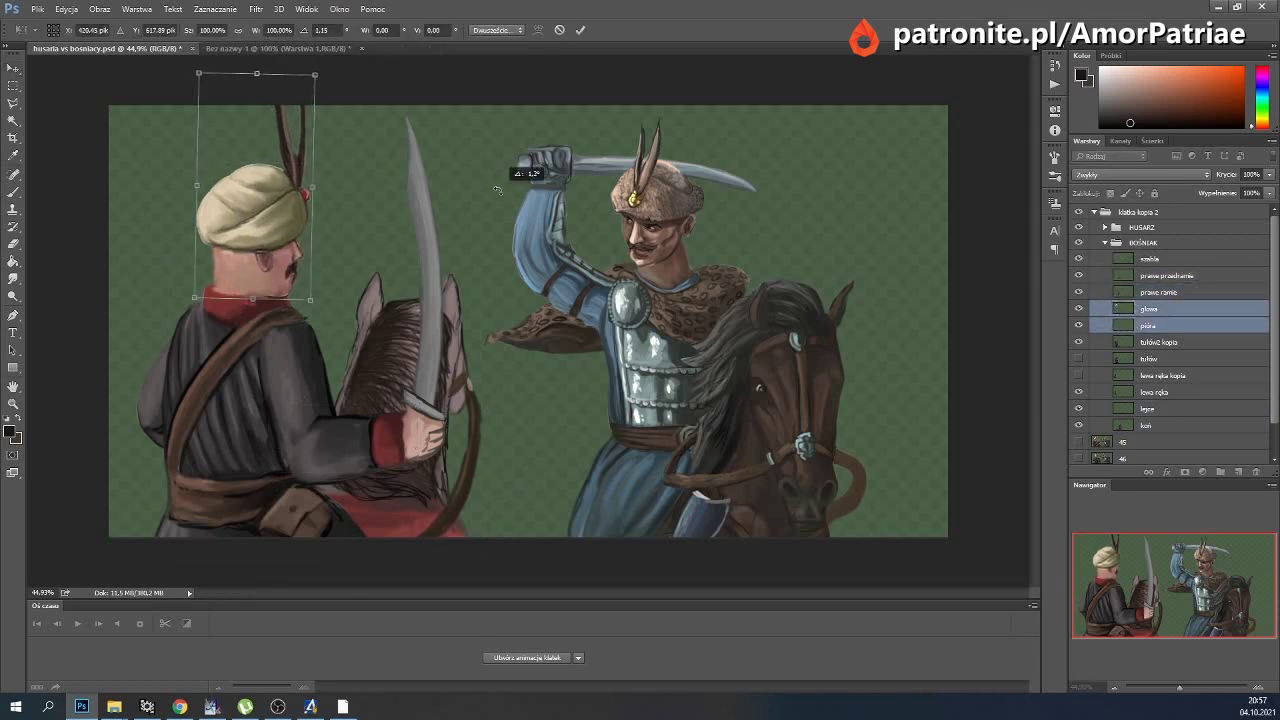
pyautogui.click(580, 29)
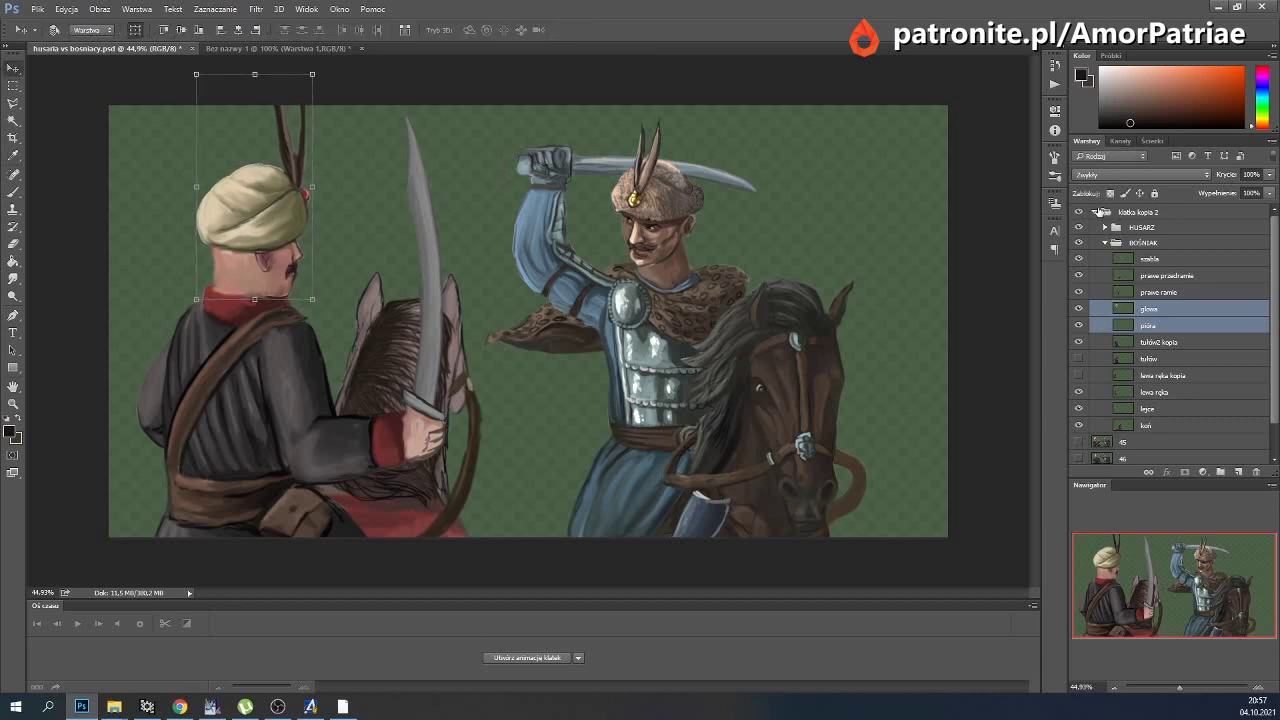
pyautogui.click(1106, 243)
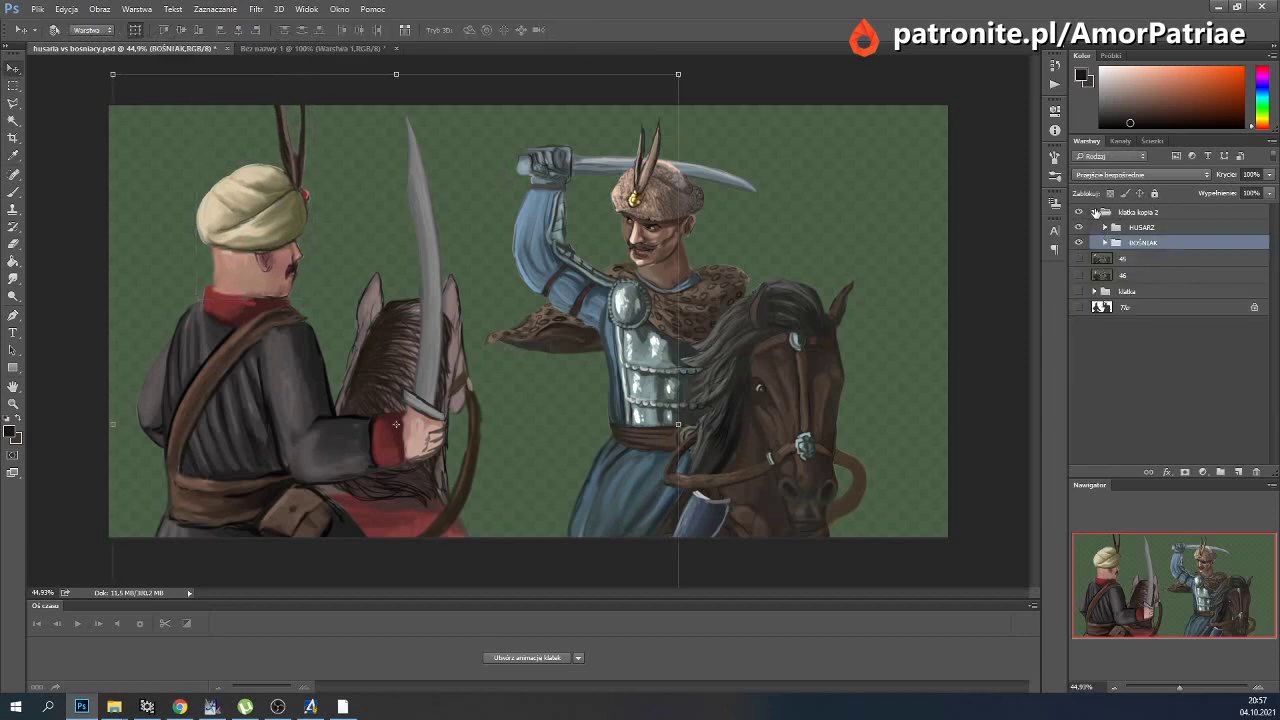
# Flip frame visibility to compare poses, then select the BOŚNIAK group.
pyautogui.click(1095, 212)
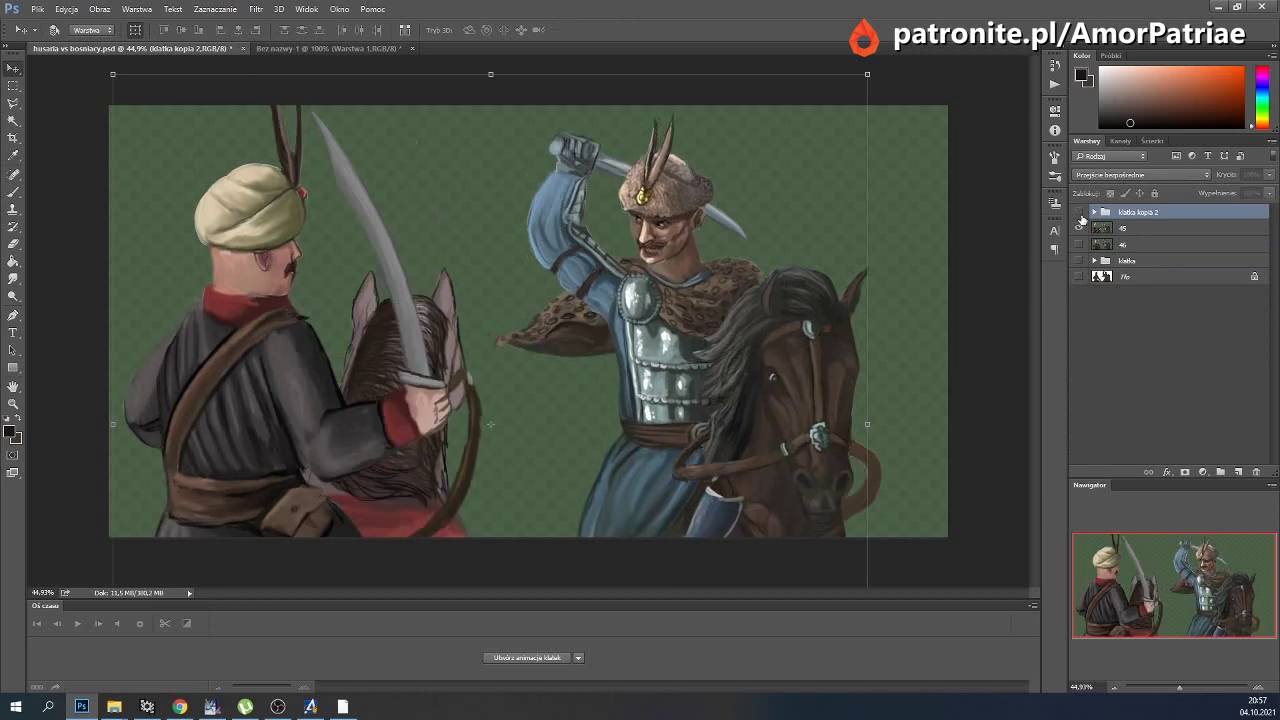
pyautogui.click(1079, 213)
pyautogui.click(1078, 228)
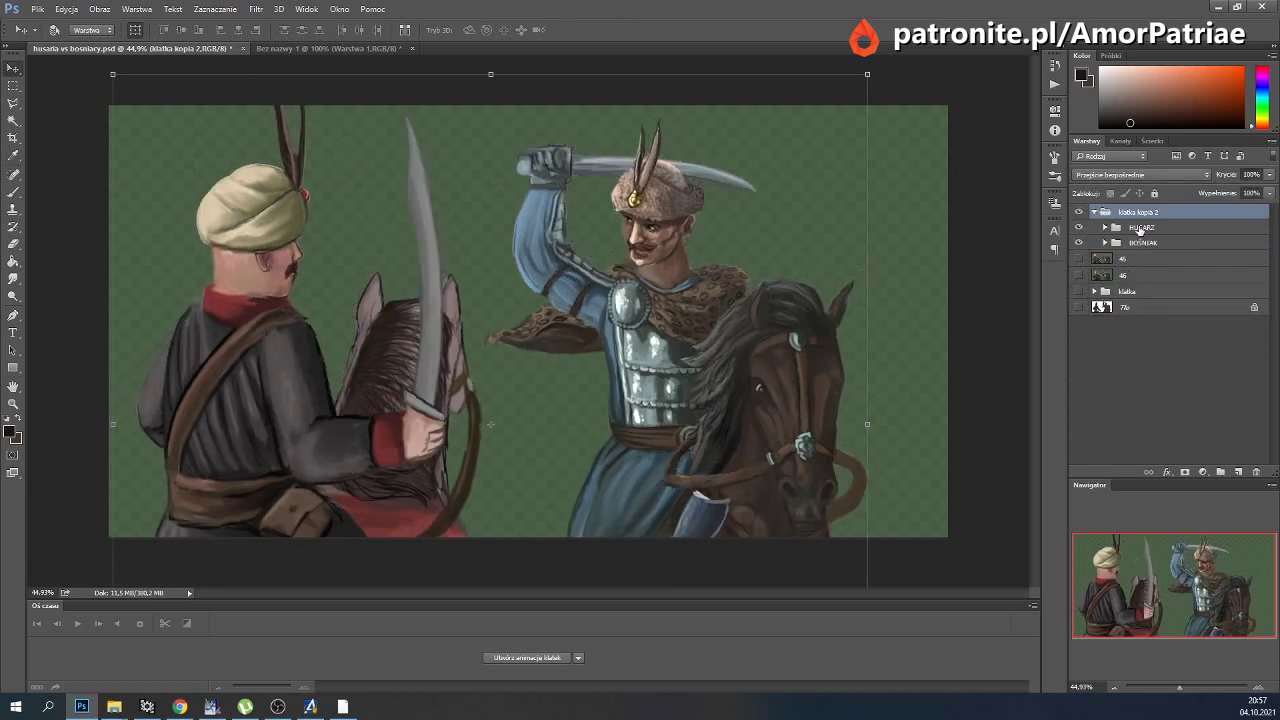
pyautogui.click(1140, 227)
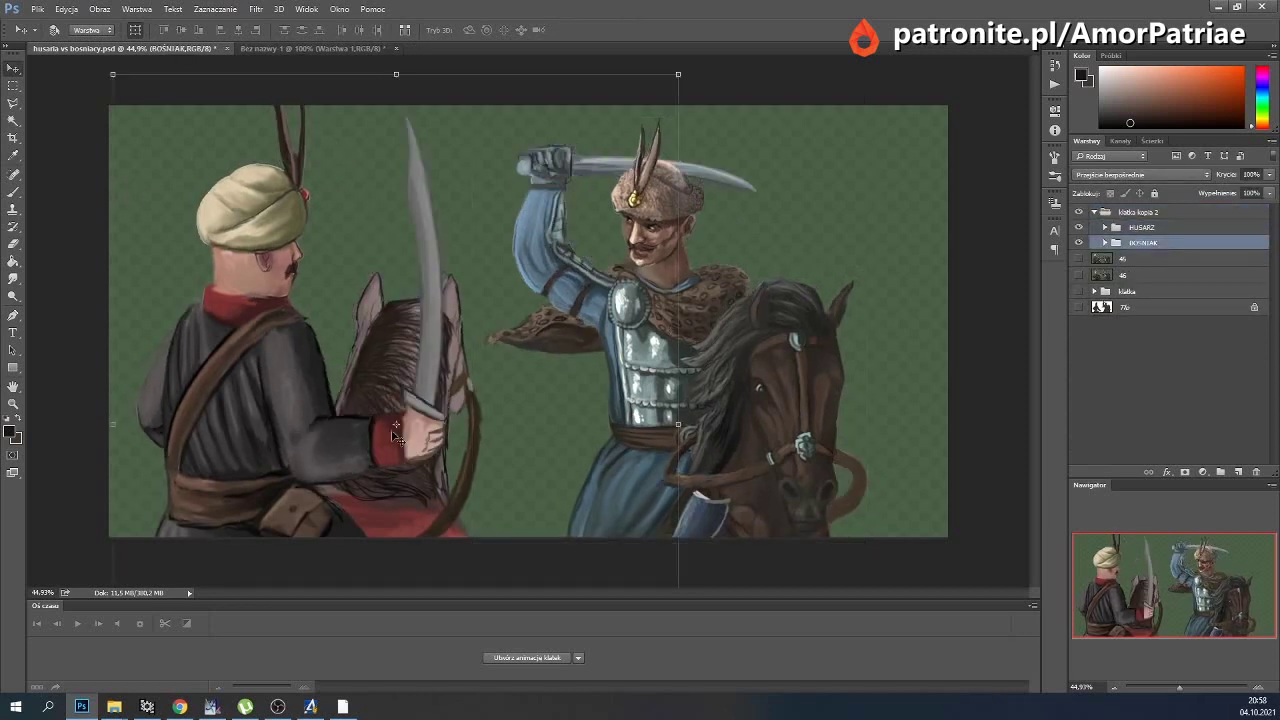
# Scale the turbaned rider up to about 102%, redoing the first attempt after an undo.
pyautogui.hotkey('ctrl', 't')
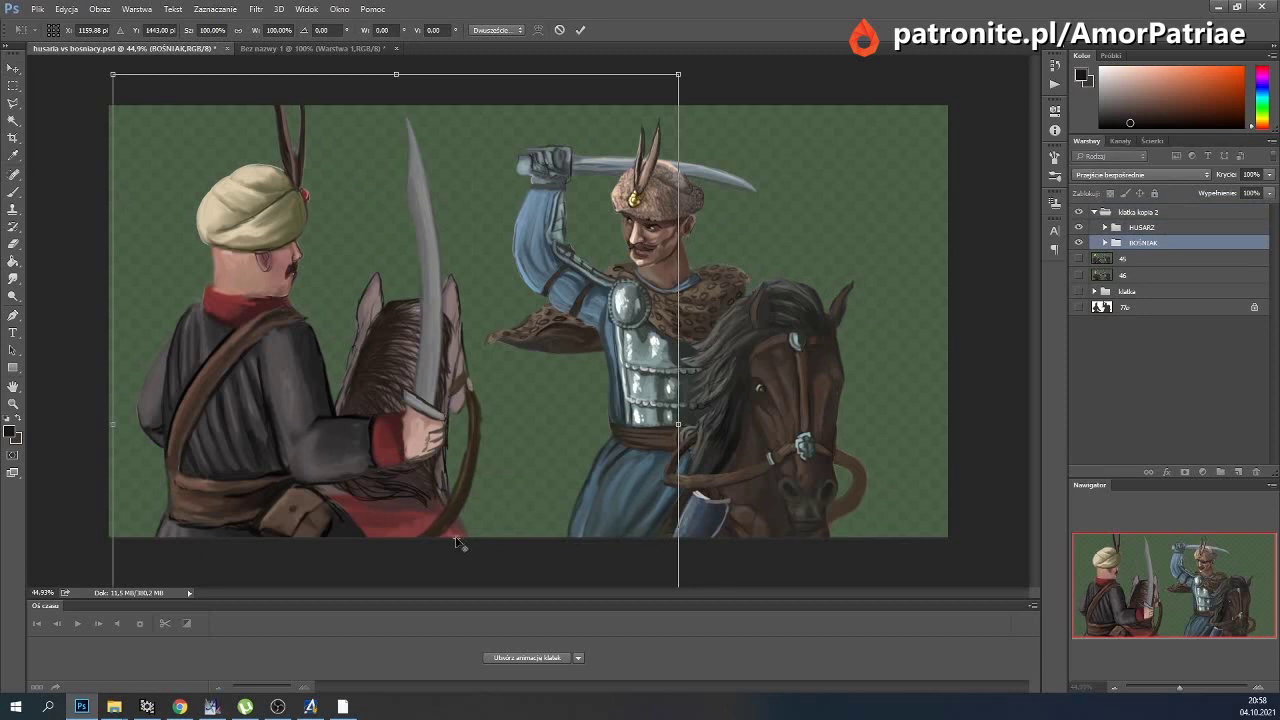
pyautogui.moveTo(111, 73); pyautogui.dragTo(105, 65)
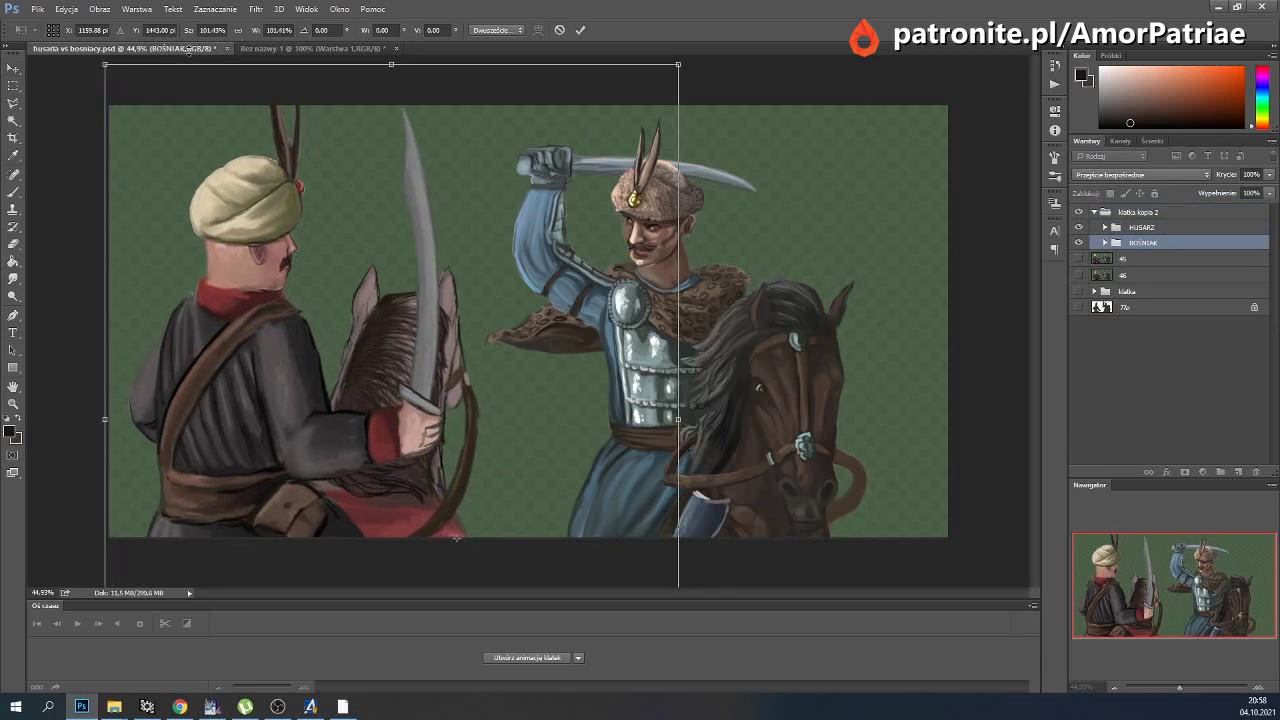
pyautogui.click(582, 30)
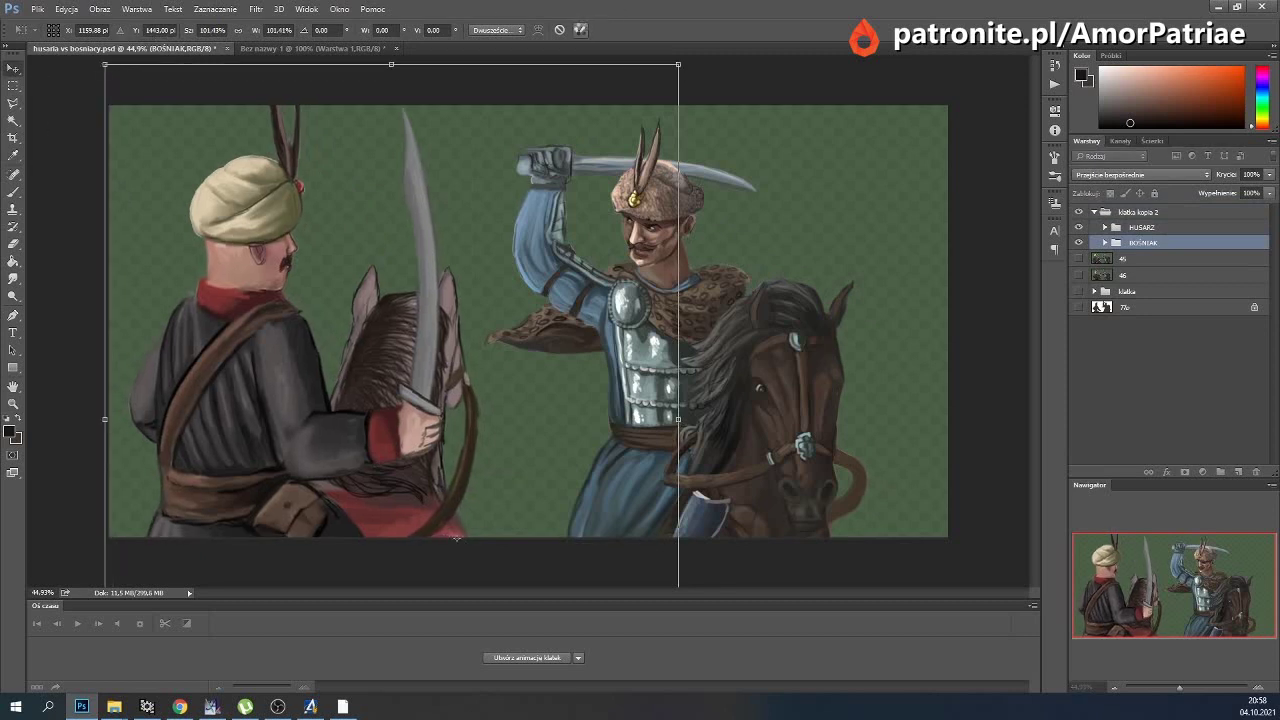
pyautogui.click(66, 9)
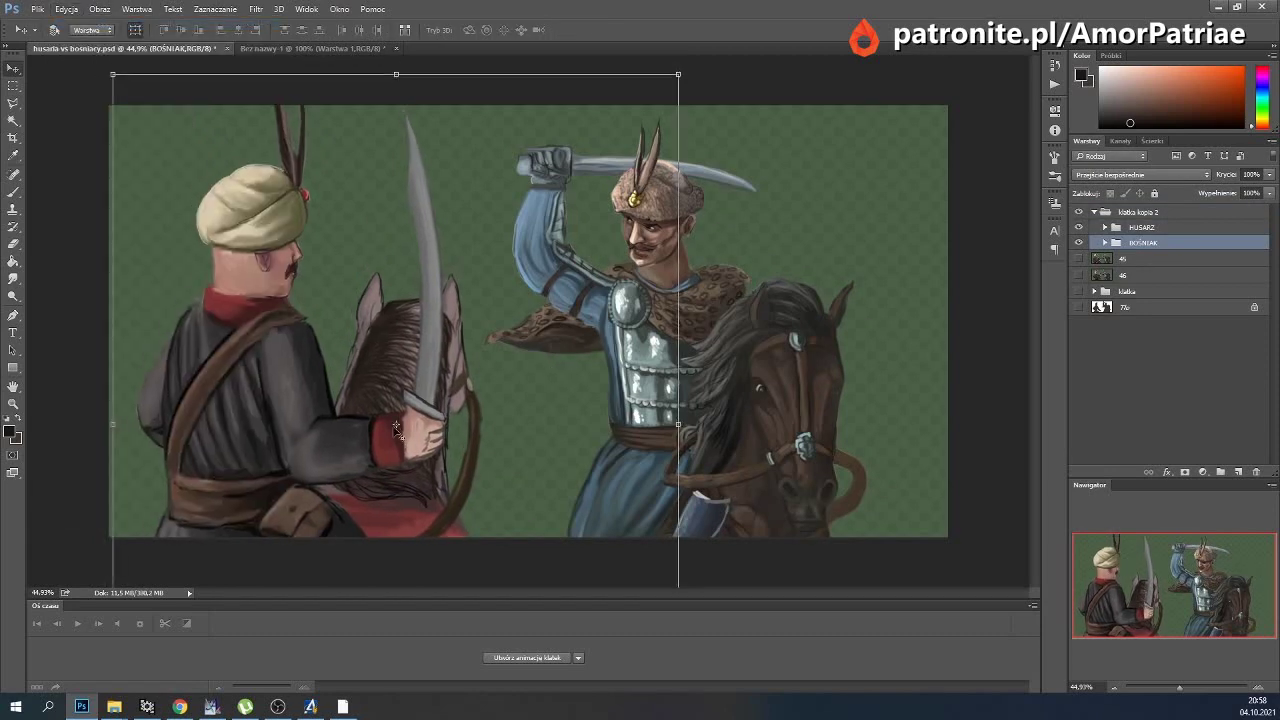
pyautogui.hotkey('ctrl', 't')
pyautogui.moveTo(111, 76); pyautogui.dragTo(79, 54)
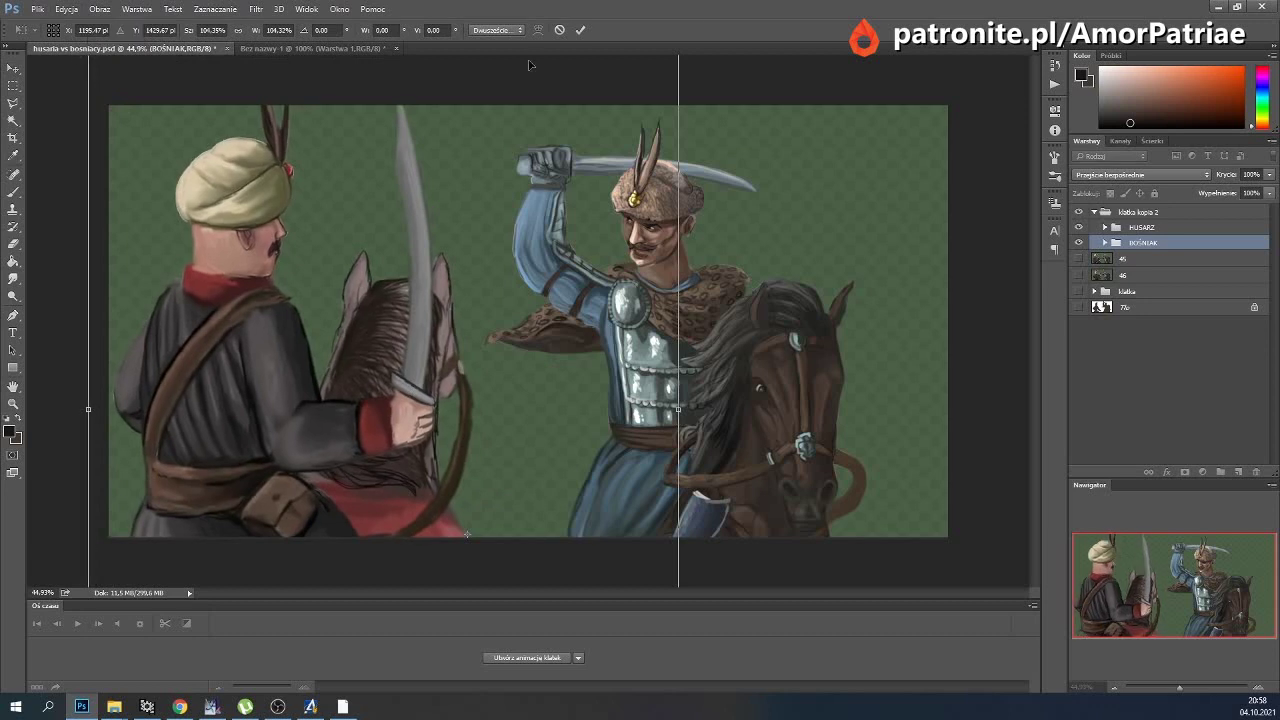
pyautogui.click(582, 29)
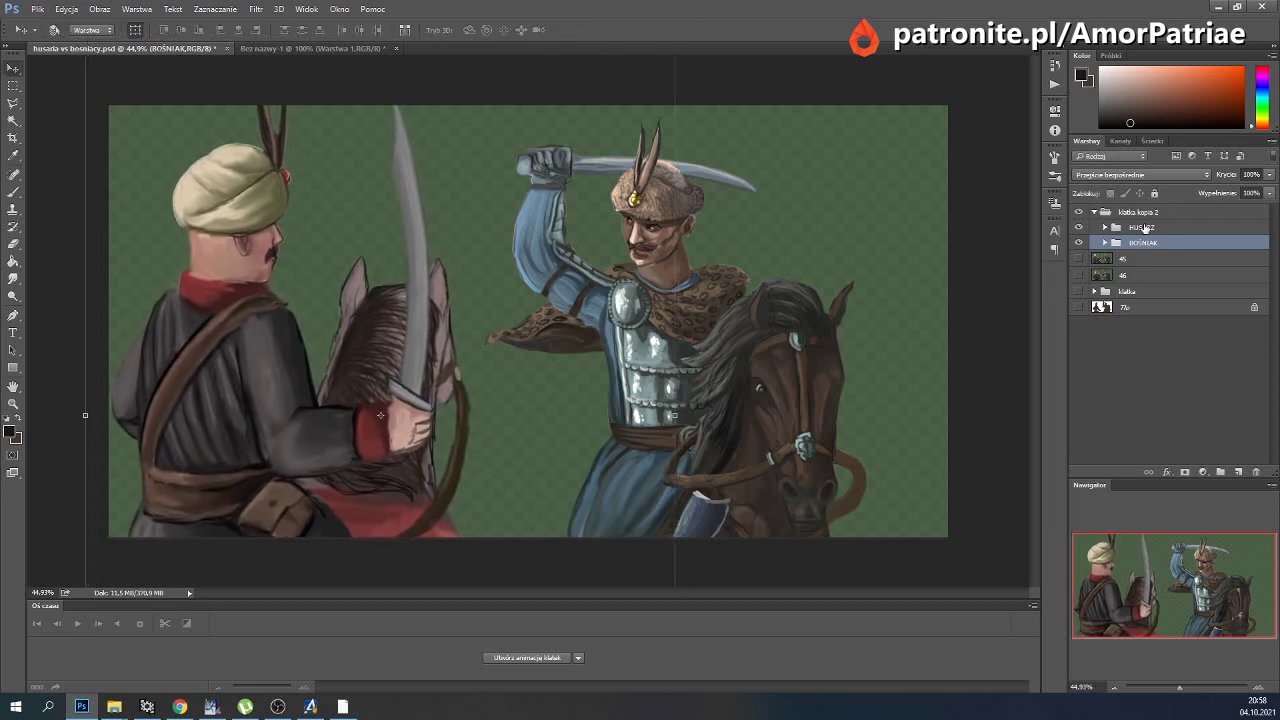
# Flip between the current frame and frames 45 and 46 to compare poses.
pyautogui.click(1093, 213)
pyautogui.click(1079, 213)
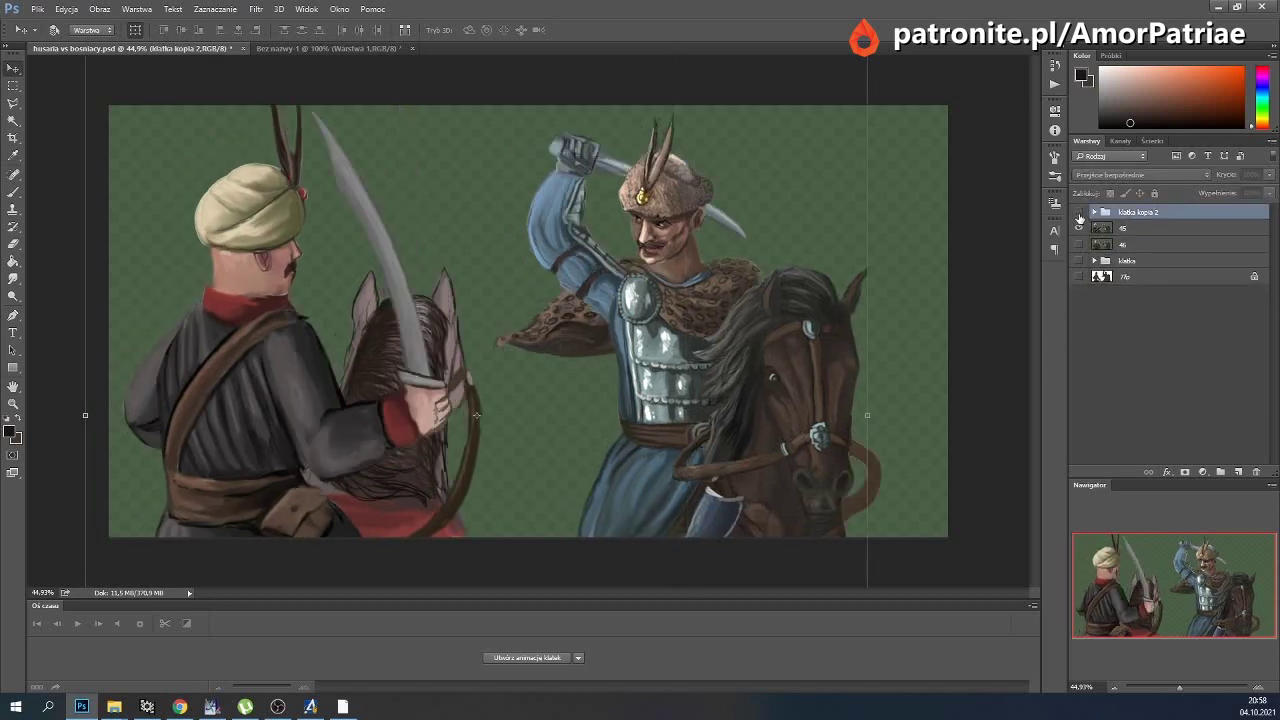
pyautogui.click(1078, 244)
pyautogui.click(1078, 229)
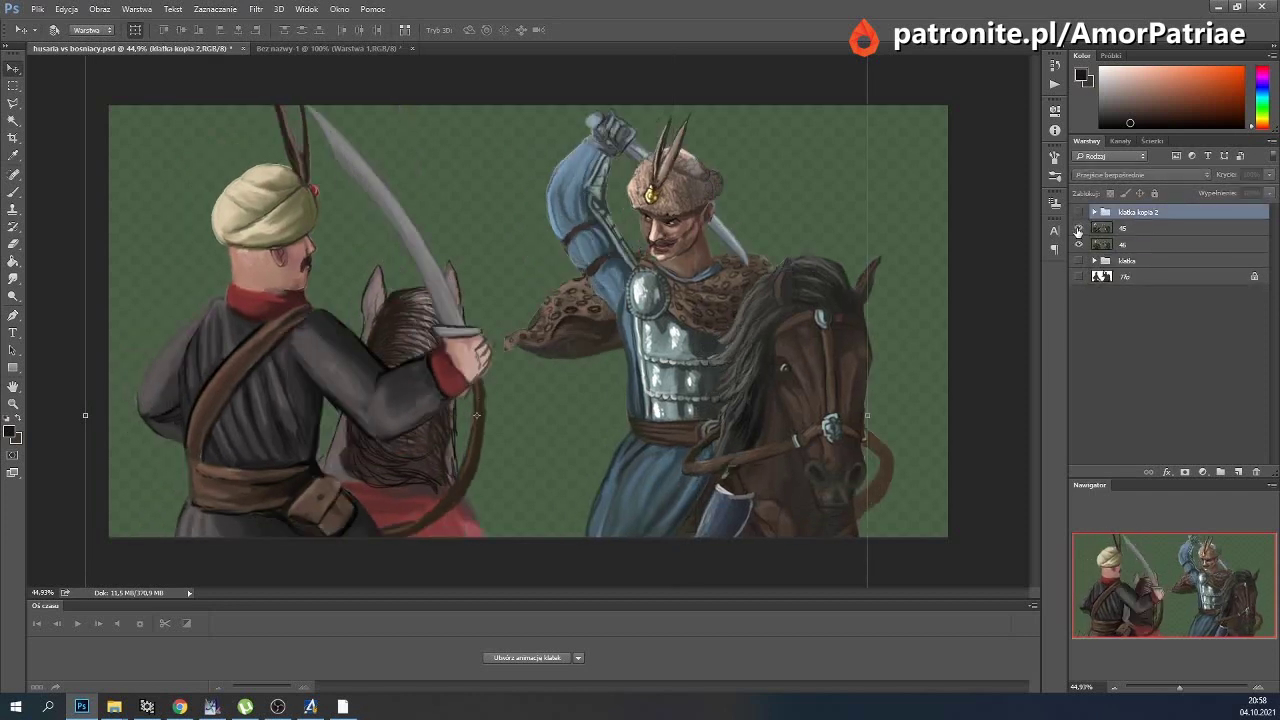
pyautogui.click(1078, 229)
pyautogui.click(1078, 229)
pyautogui.click(1078, 229)
pyautogui.click(1094, 212)
pyautogui.click(1141, 243)
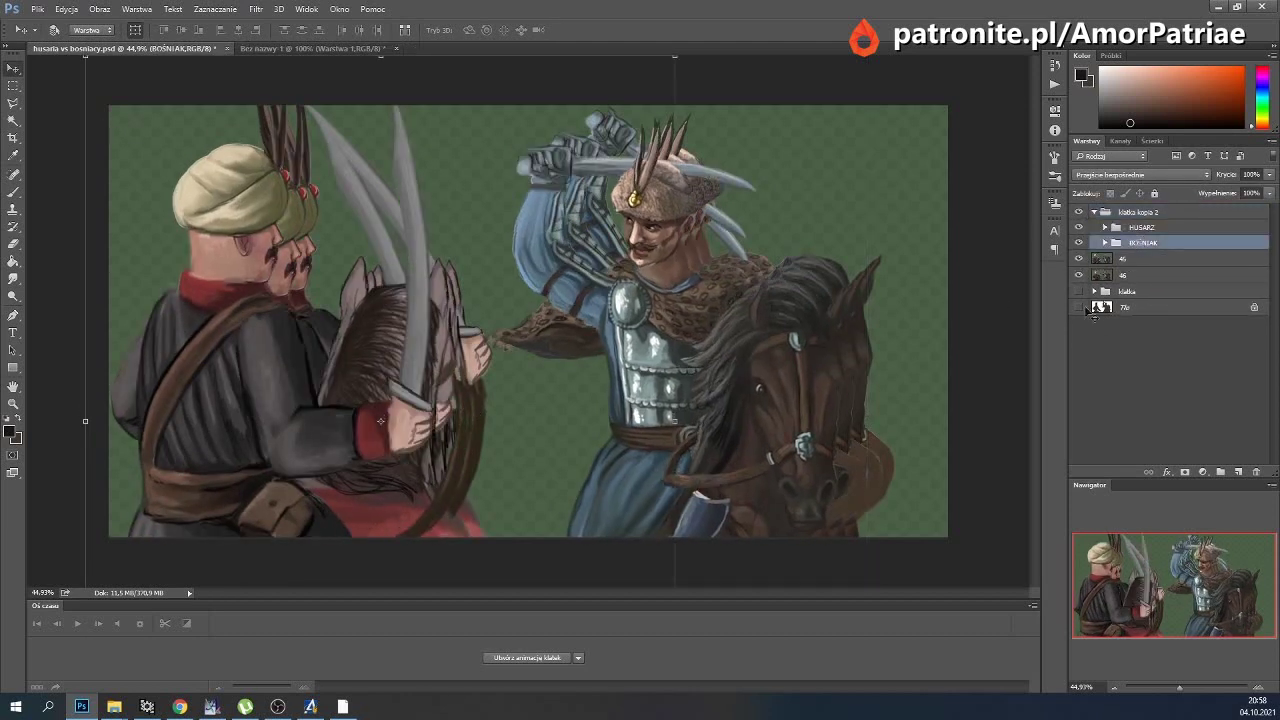
# Isolate the klatka kopia 2 frame and begin duplicating its group.
pyautogui.click(1093, 212)
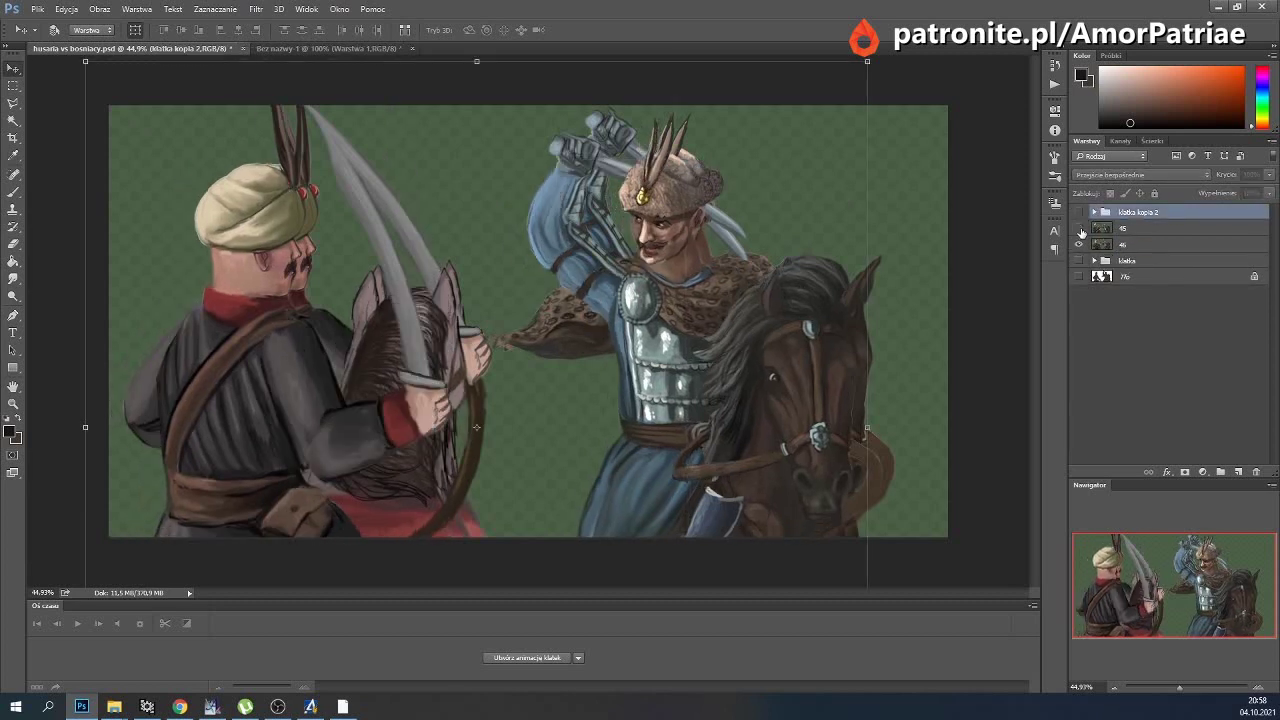
pyautogui.click(1079, 213)
pyautogui.click(1079, 212)
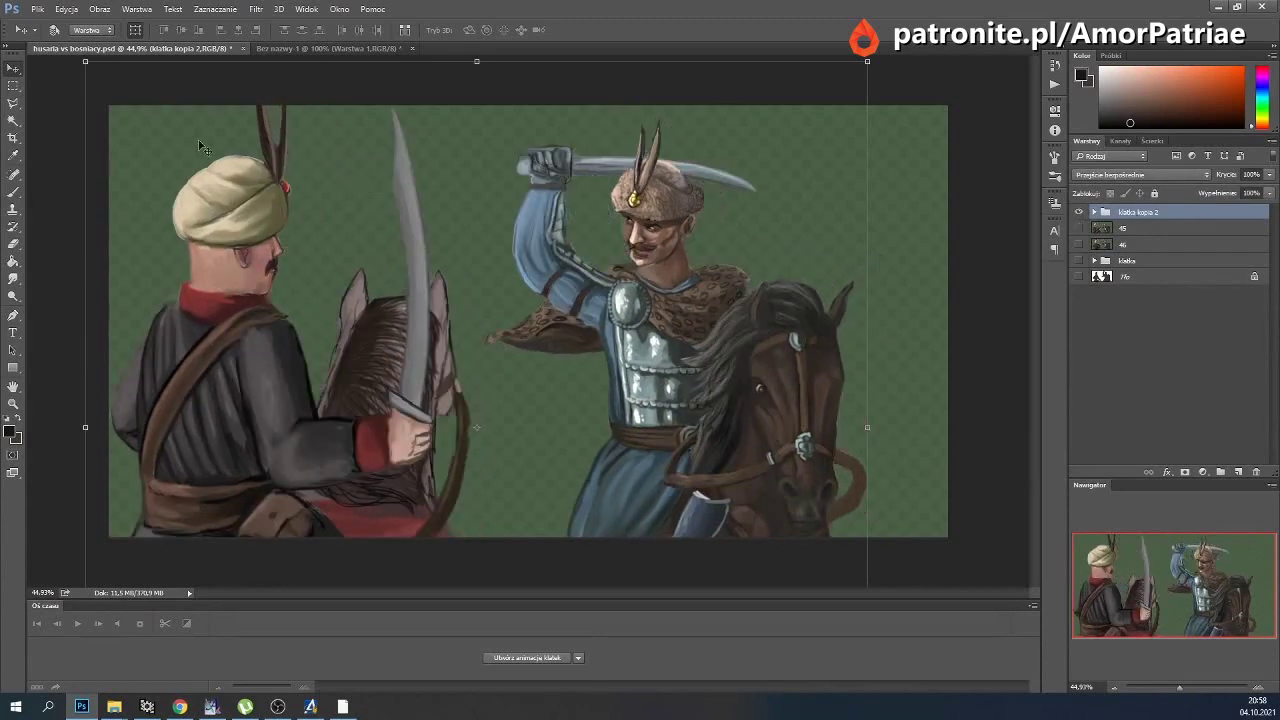
pyautogui.click(137, 9)
pyautogui.click(150, 32)
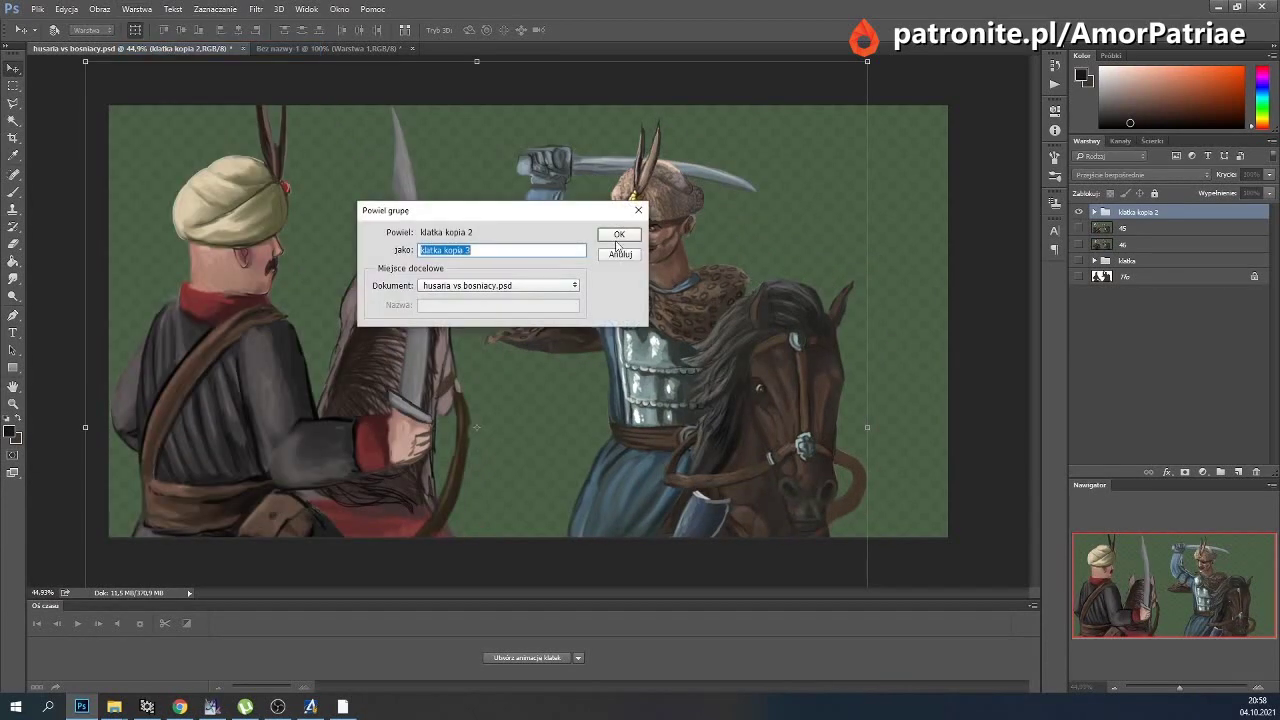
# Confirm the 'klatka kopia 3' duplicate and switch visibility back to klatka kopia 2.
pyautogui.click(619, 236)
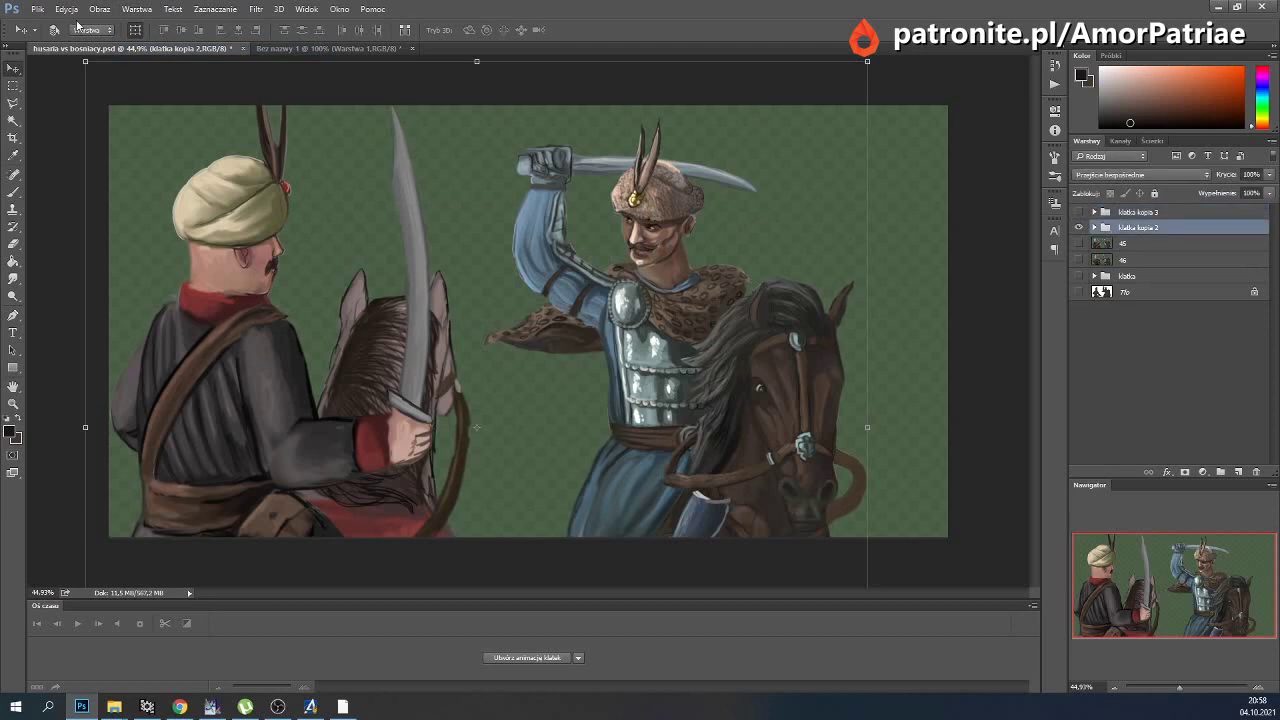
pyautogui.click(1126, 215)
pyautogui.keyDown('alt'); pyautogui.click(1078, 212); pyautogui.keyUp('alt')
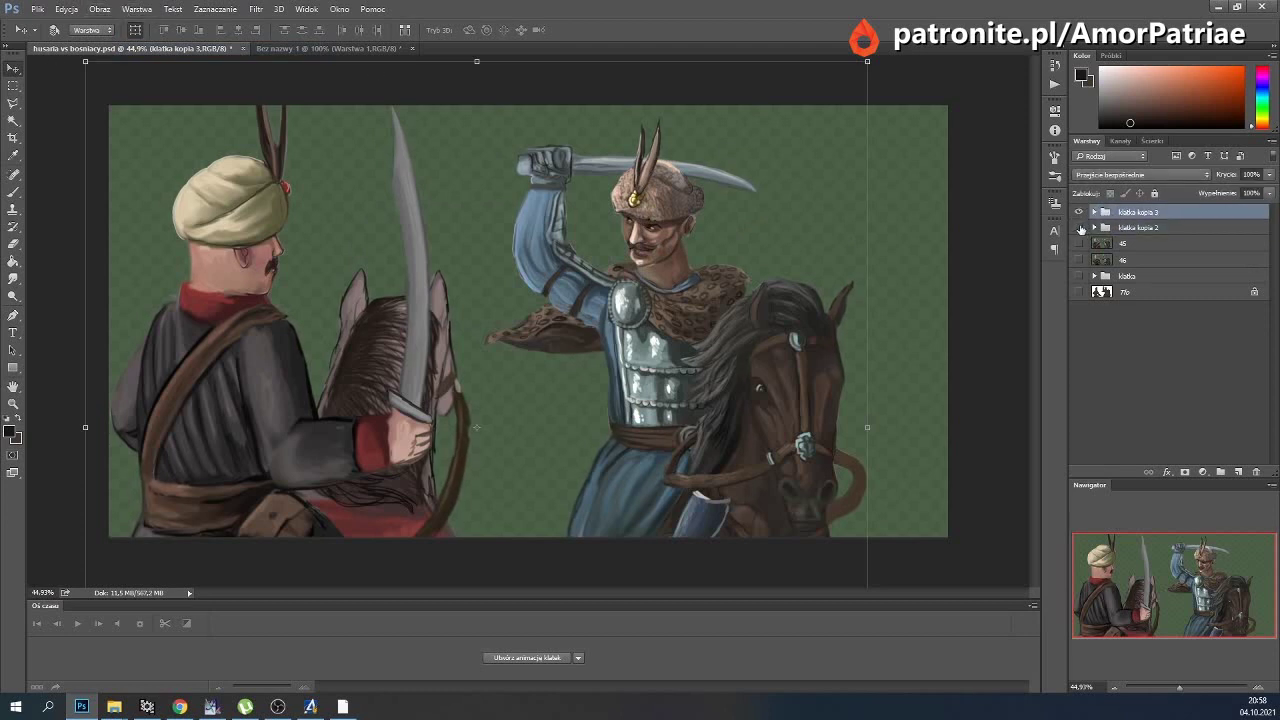
pyautogui.keyDown('alt'); pyautogui.click(1078, 228); pyautogui.keyUp('alt')
pyautogui.click(1118, 228)
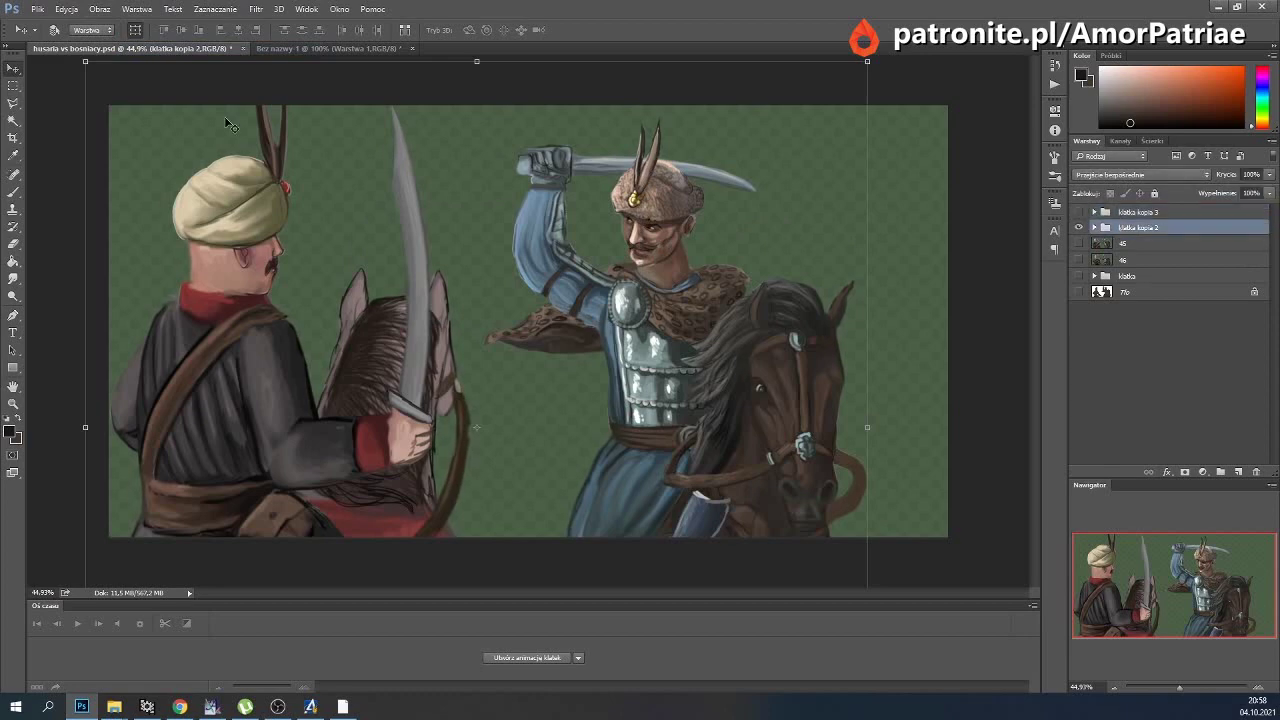
# Merge klatka kopia 2 into a single layer named 44 and save the document.
pyautogui.click(136, 9)
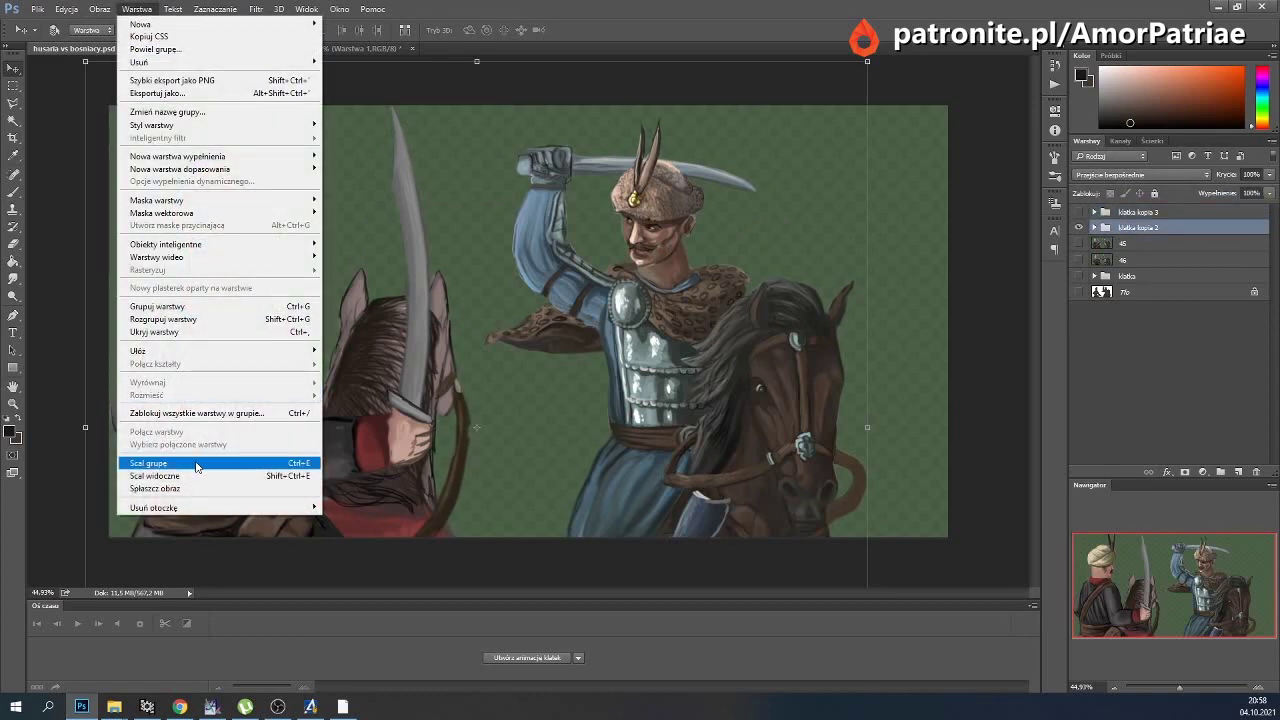
pyautogui.click(198, 462)
pyautogui.doubleClick(1139, 229)
pyautogui.write('44')
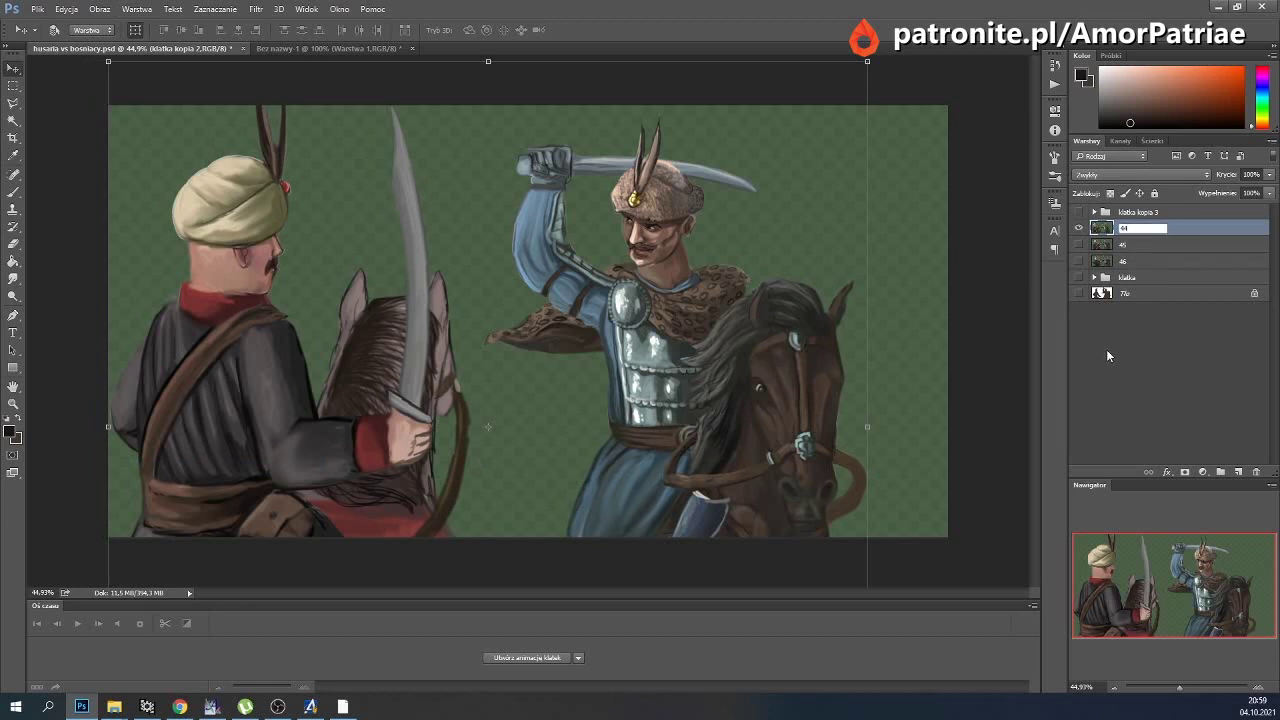
pyautogui.press('Return')
pyautogui.click(37, 9)
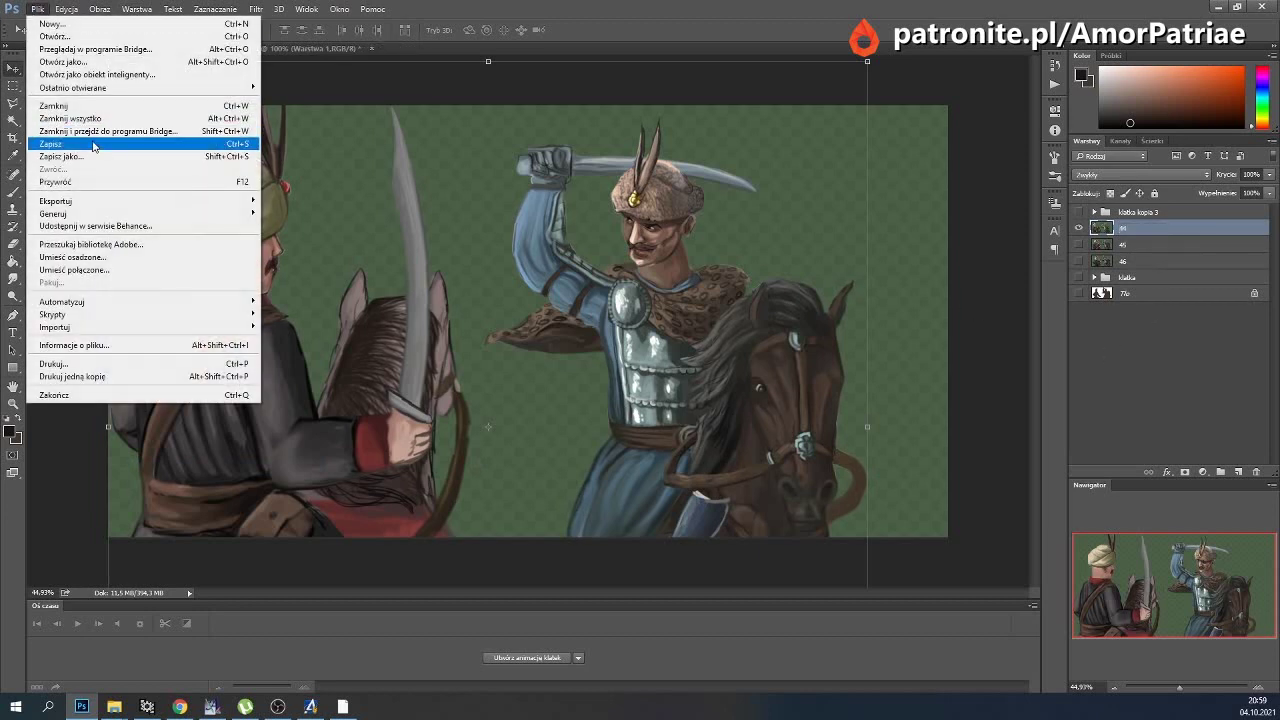
pyautogui.click(95, 144)
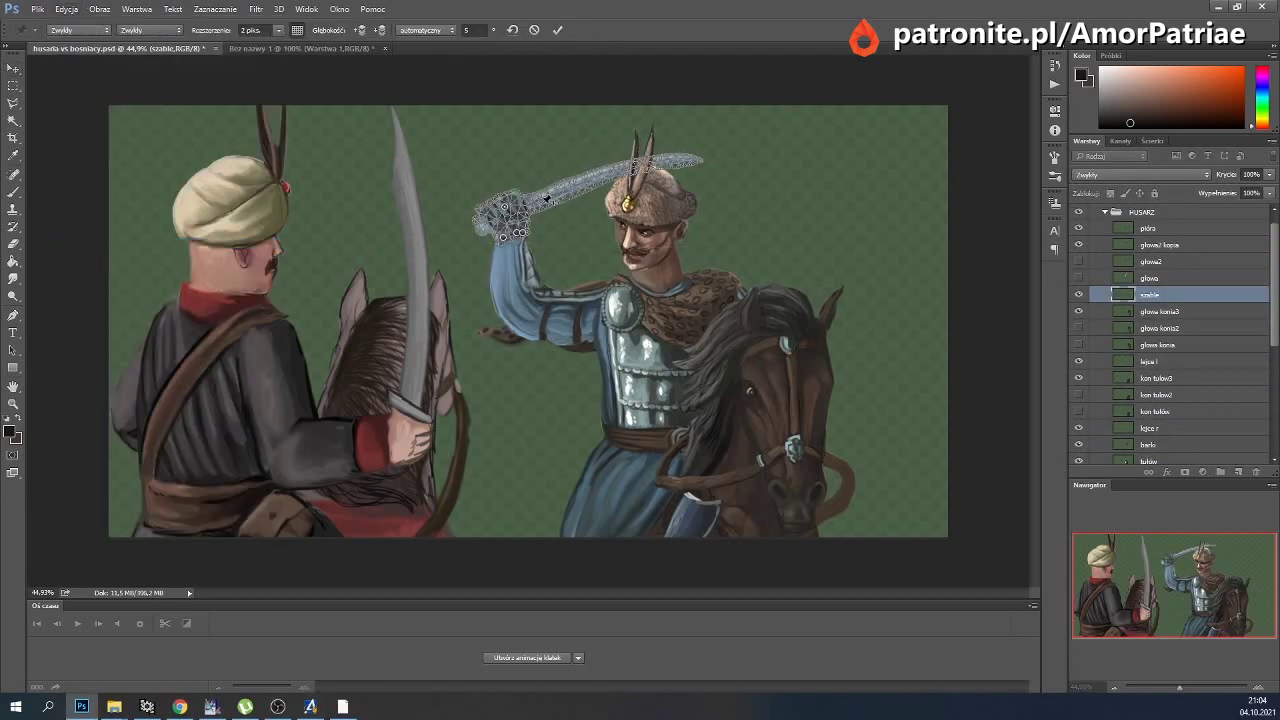
# Pick the Smudge tool for touching up the new pose.
pyautogui.click(16, 284)
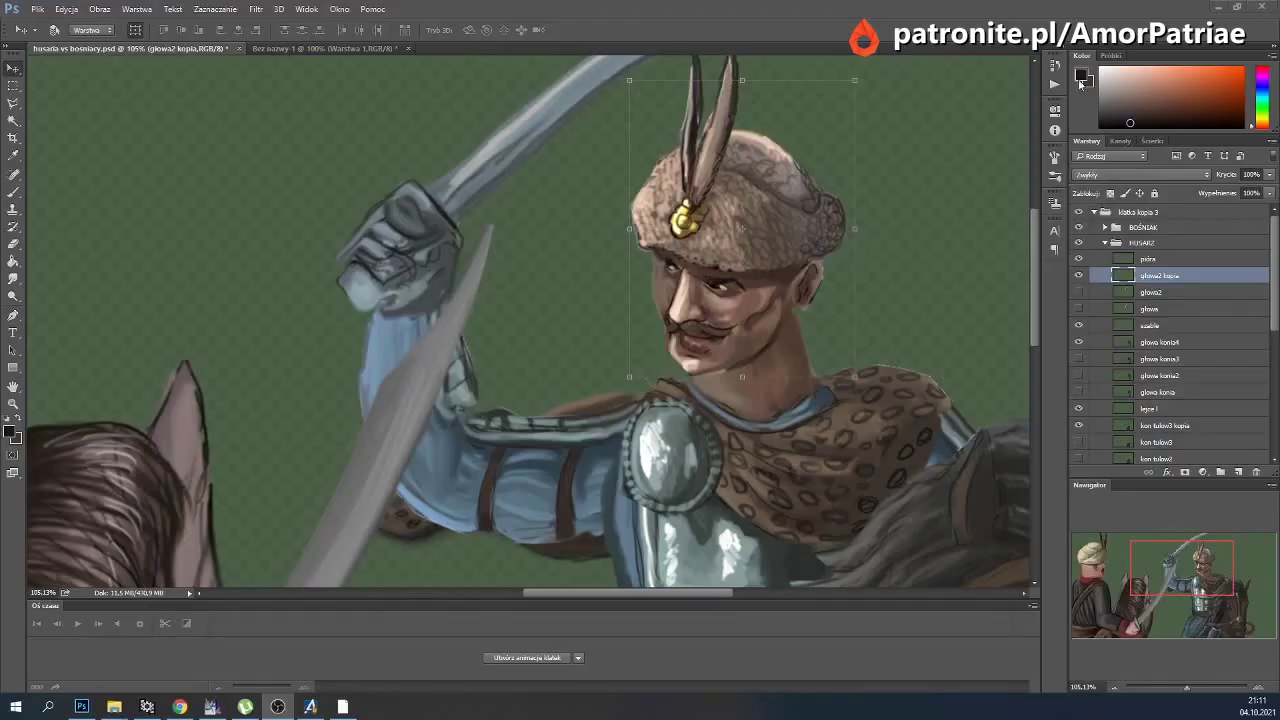
# Duplicate the hussar's head as 'głowa2 kopia 2' and make the copy visible.
pyautogui.click(1187, 688)
pyautogui.moveTo(1183, 687); pyautogui.dragTo(1183, 686)
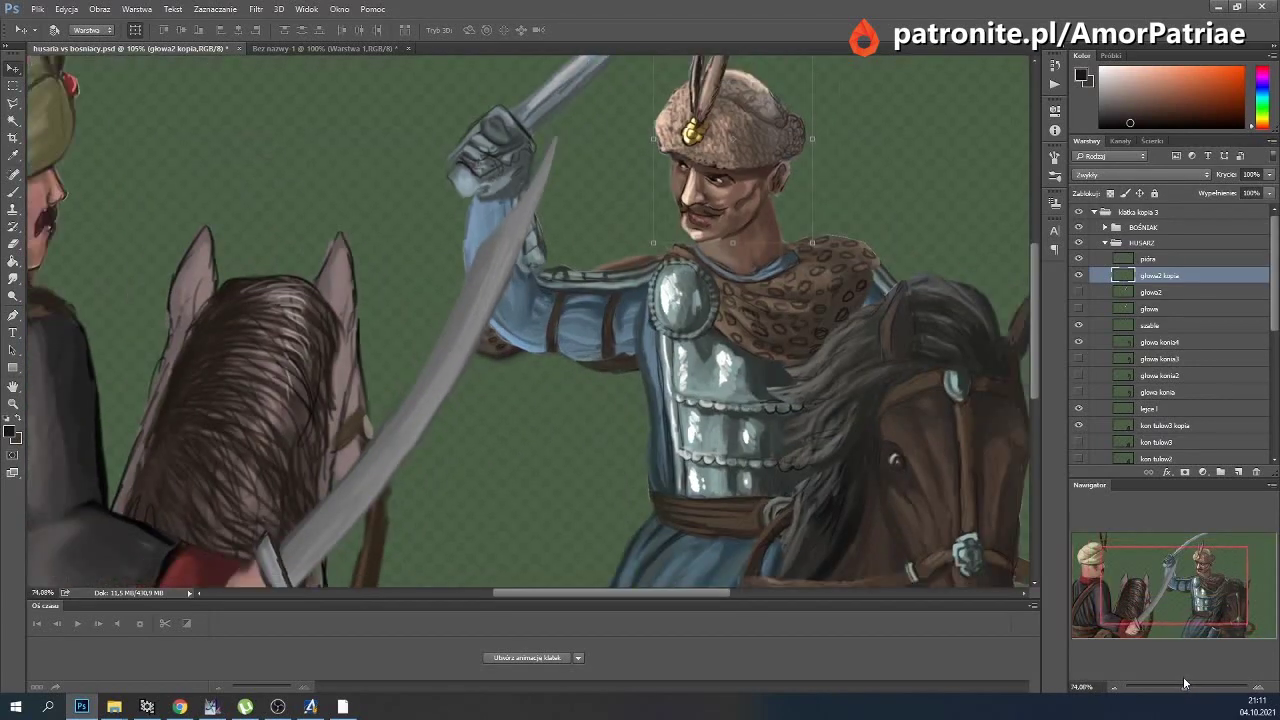
pyautogui.moveTo(755, 243); pyautogui.dragTo(845, 318)
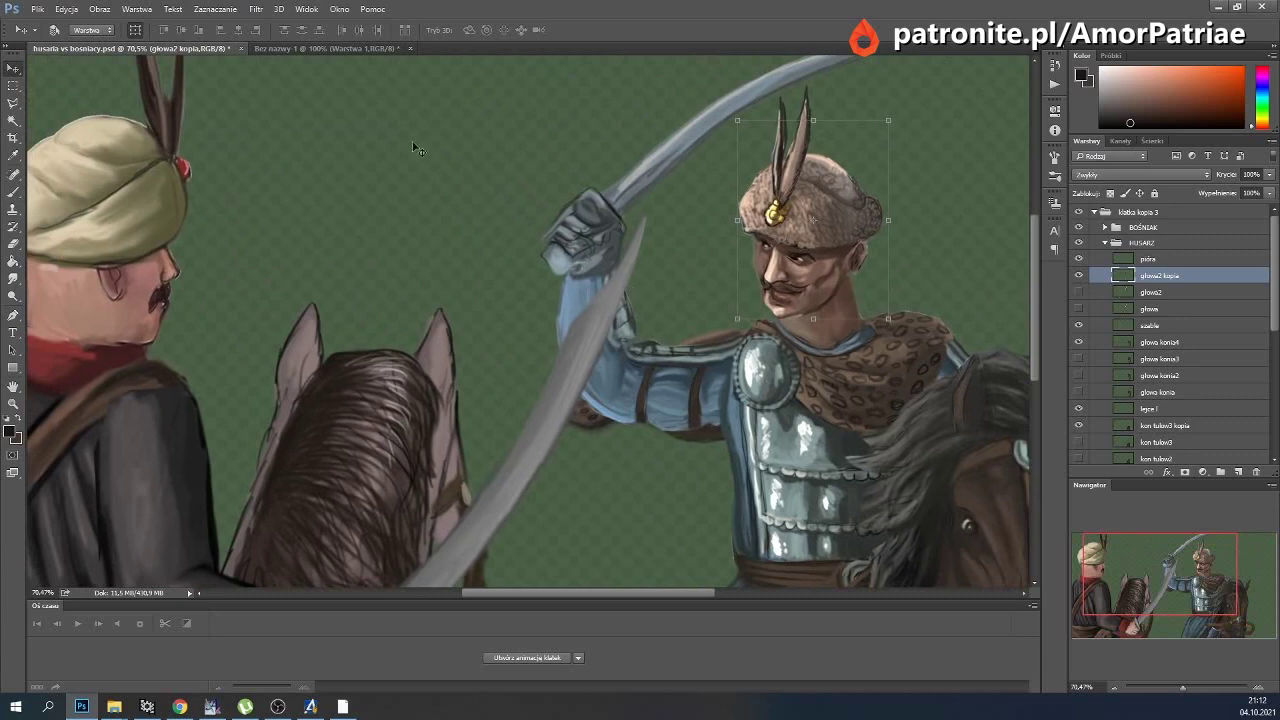
pyautogui.click(130, 10)
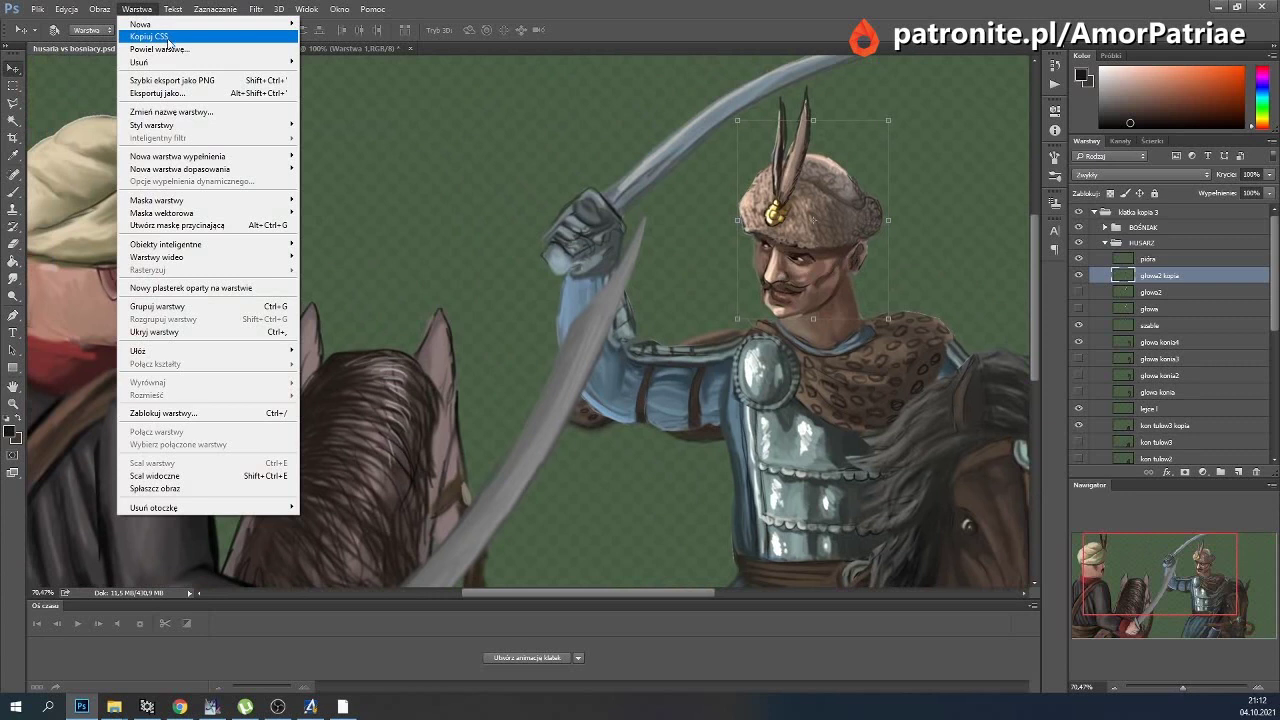
pyautogui.click(160, 34)
pyautogui.click(620, 235)
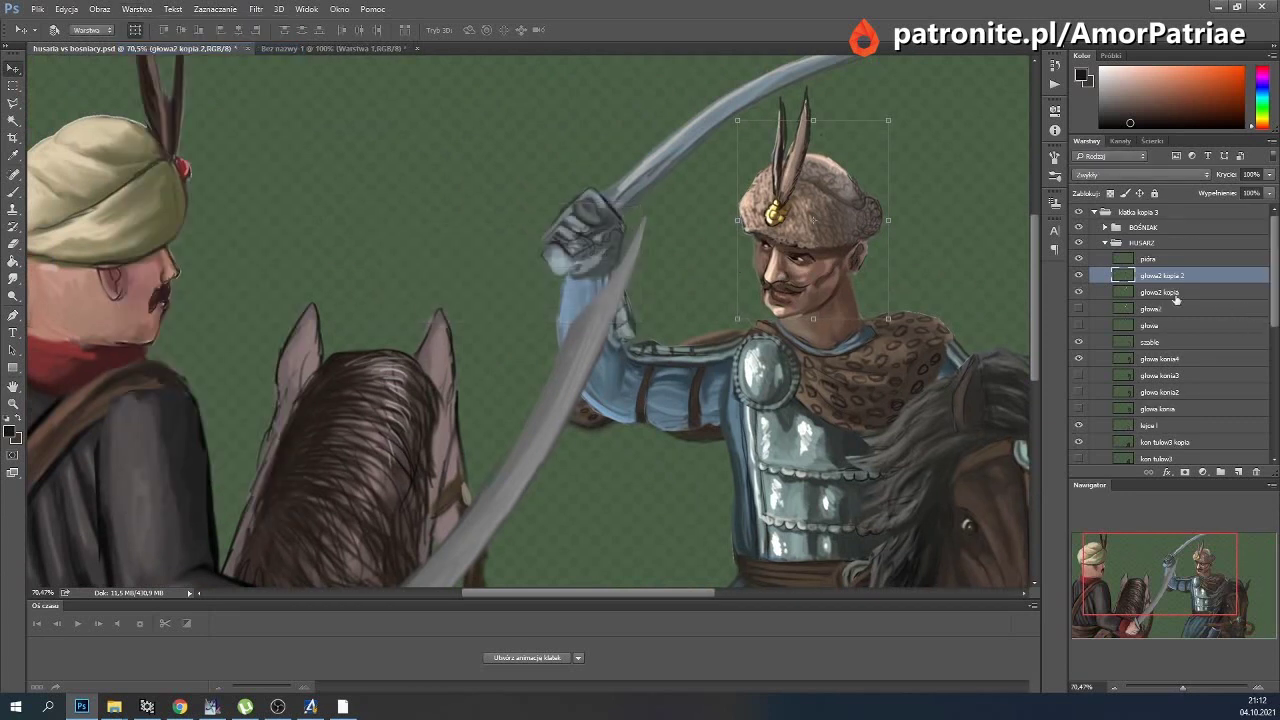
pyautogui.click(1080, 275)
# Warp the head copy to reshape the fur hat, face, chin and moustache.
pyautogui.click(67, 9)
pyautogui.moveTo(82, 282)
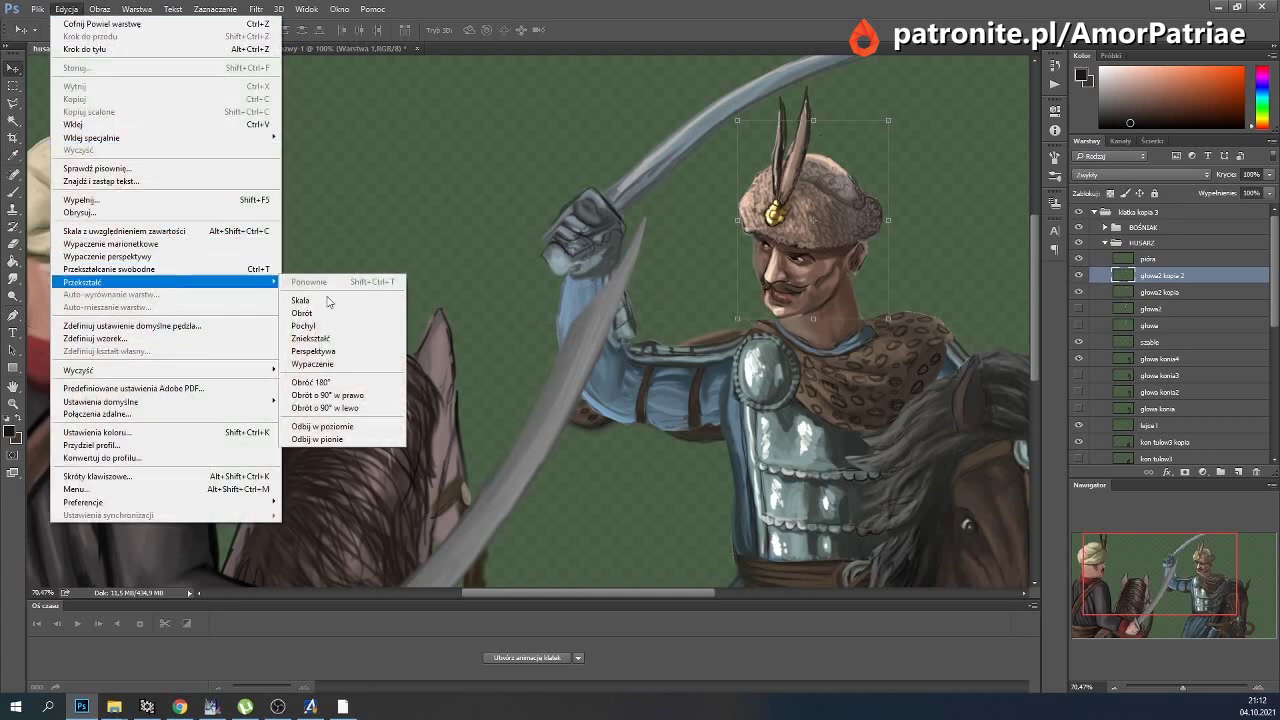
pyautogui.click(312, 364)
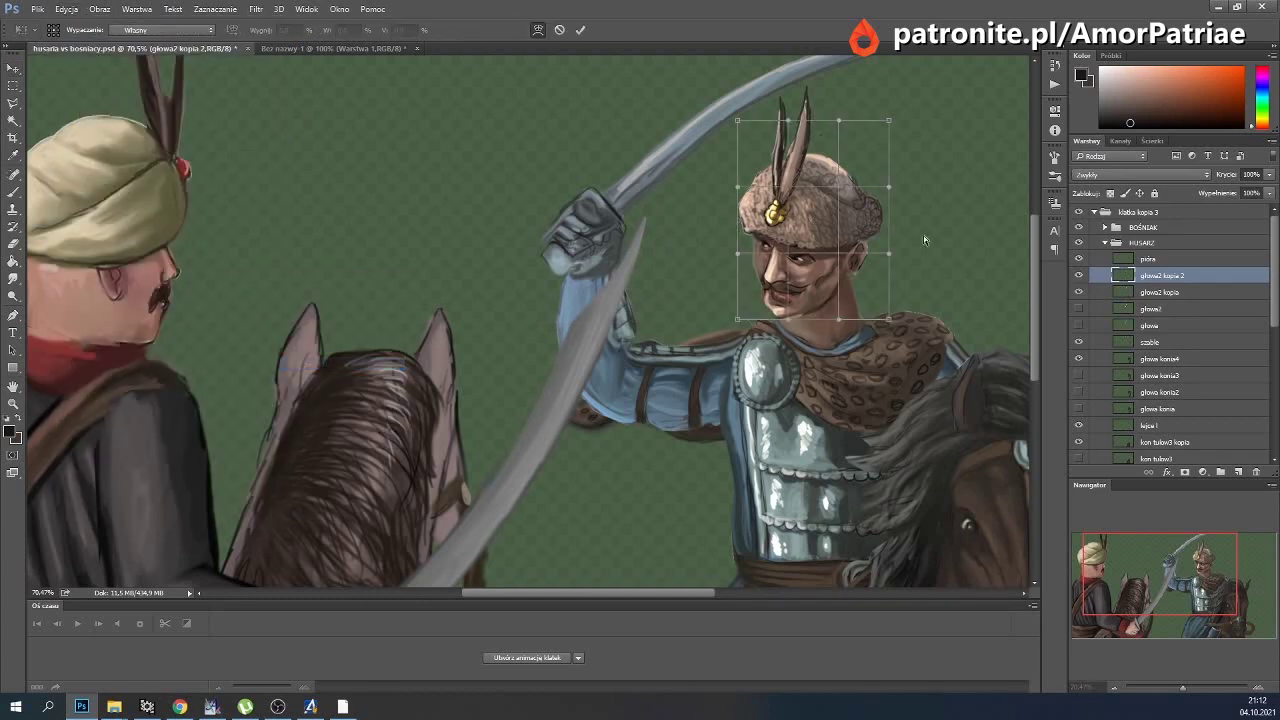
pyautogui.moveTo(791, 261); pyautogui.dragTo(794, 264)
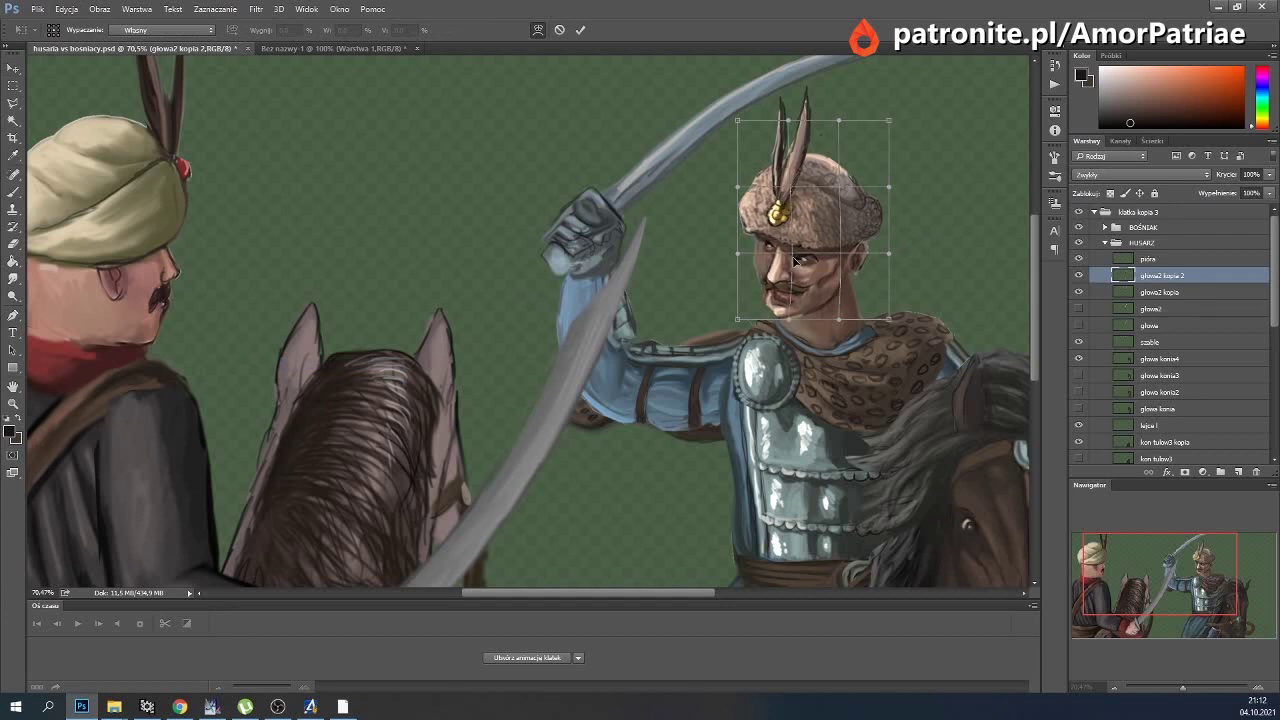
pyautogui.moveTo(796, 320); pyautogui.dragTo(881, 241)
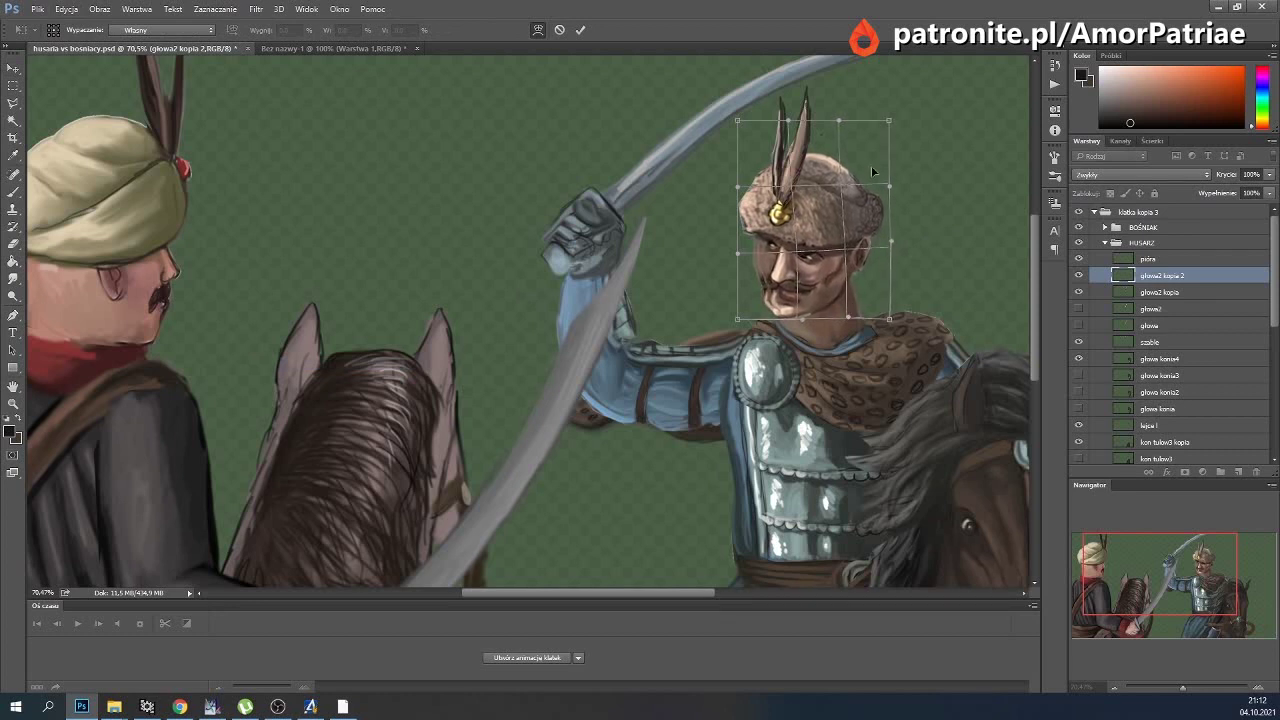
pyautogui.moveTo(752, 214); pyautogui.dragTo(740, 215)
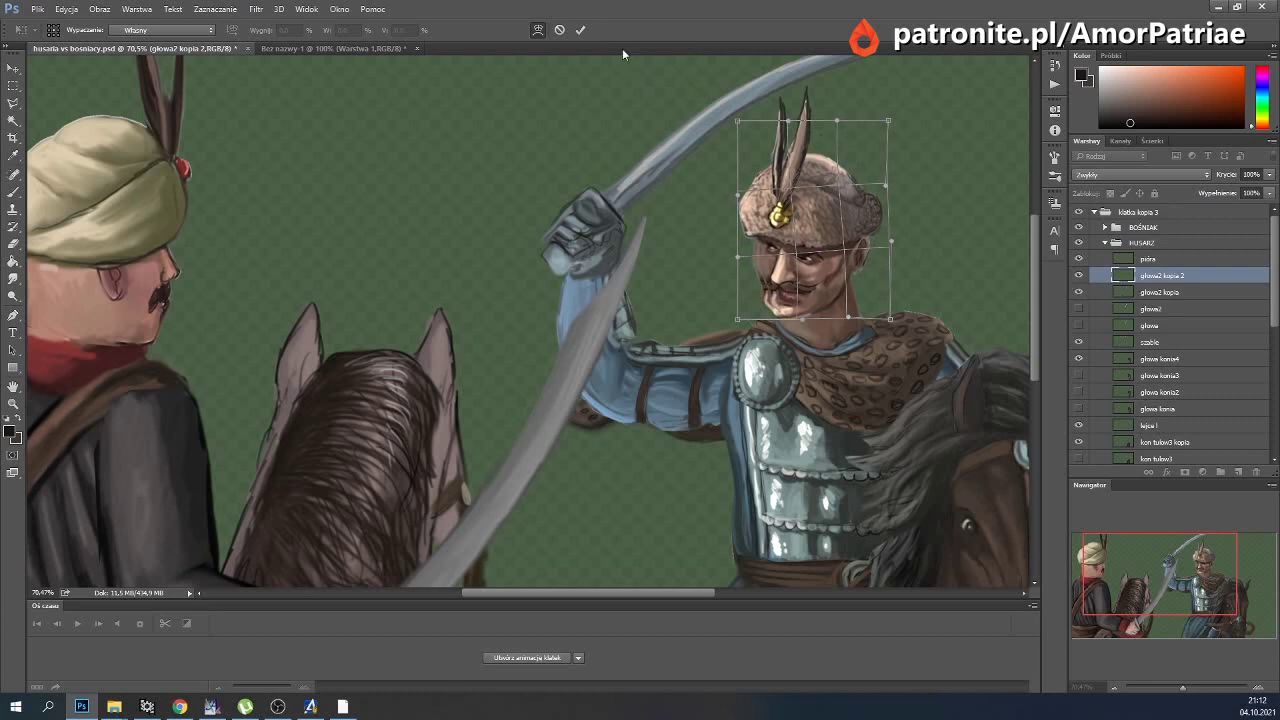
pyautogui.click(581, 30)
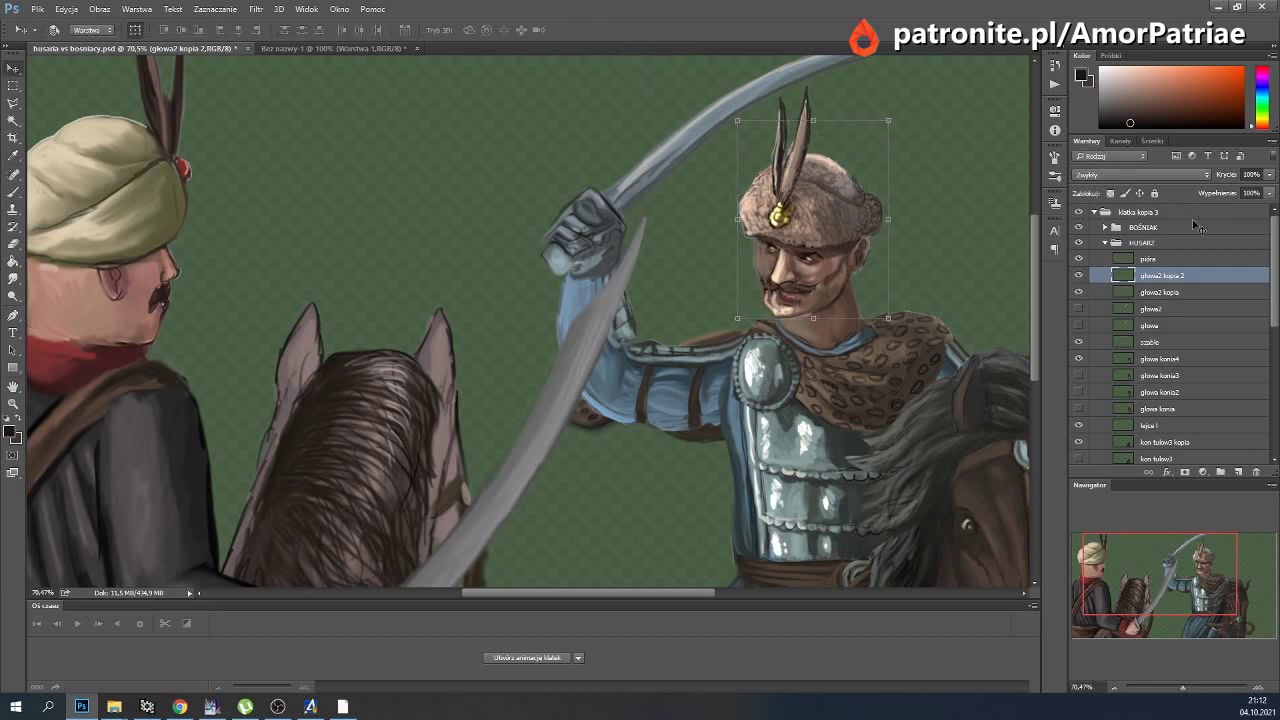
# Compare the warped head, hide the older 'głowa2 kopia' and take the Smudge tool.
pyautogui.click(1079, 275)
pyautogui.click(1079, 275)
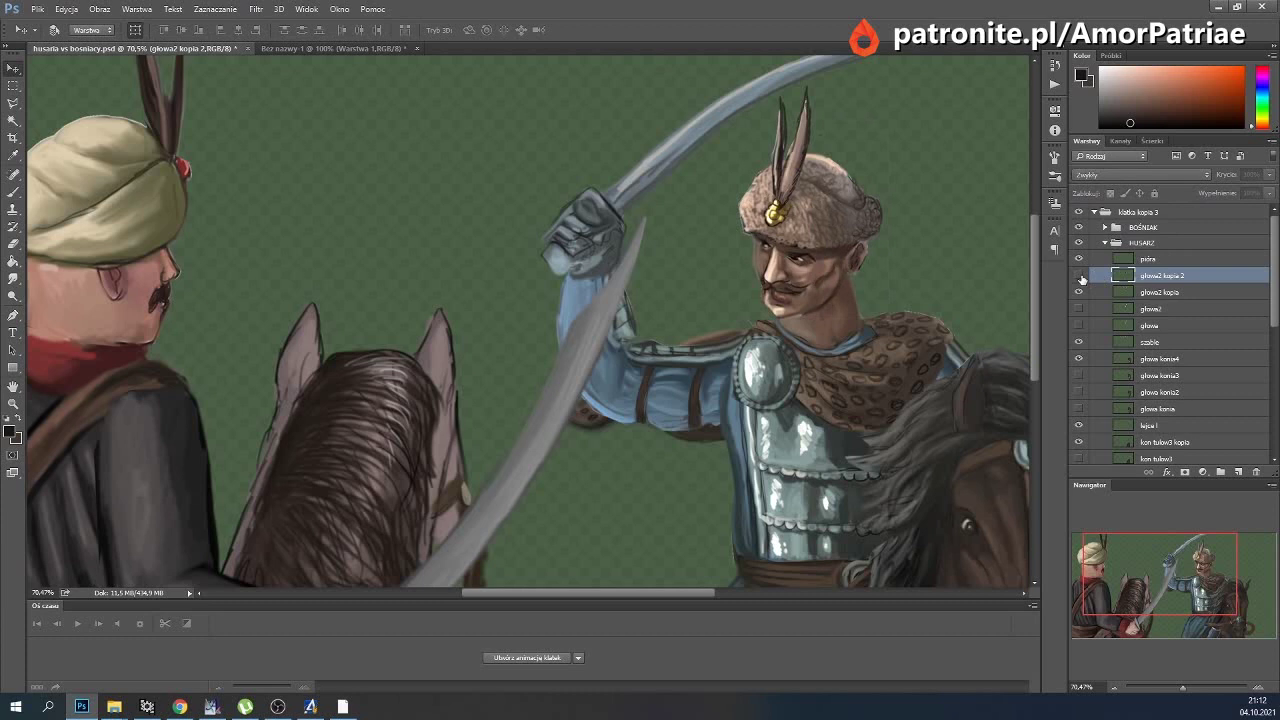
pyautogui.click(1079, 292)
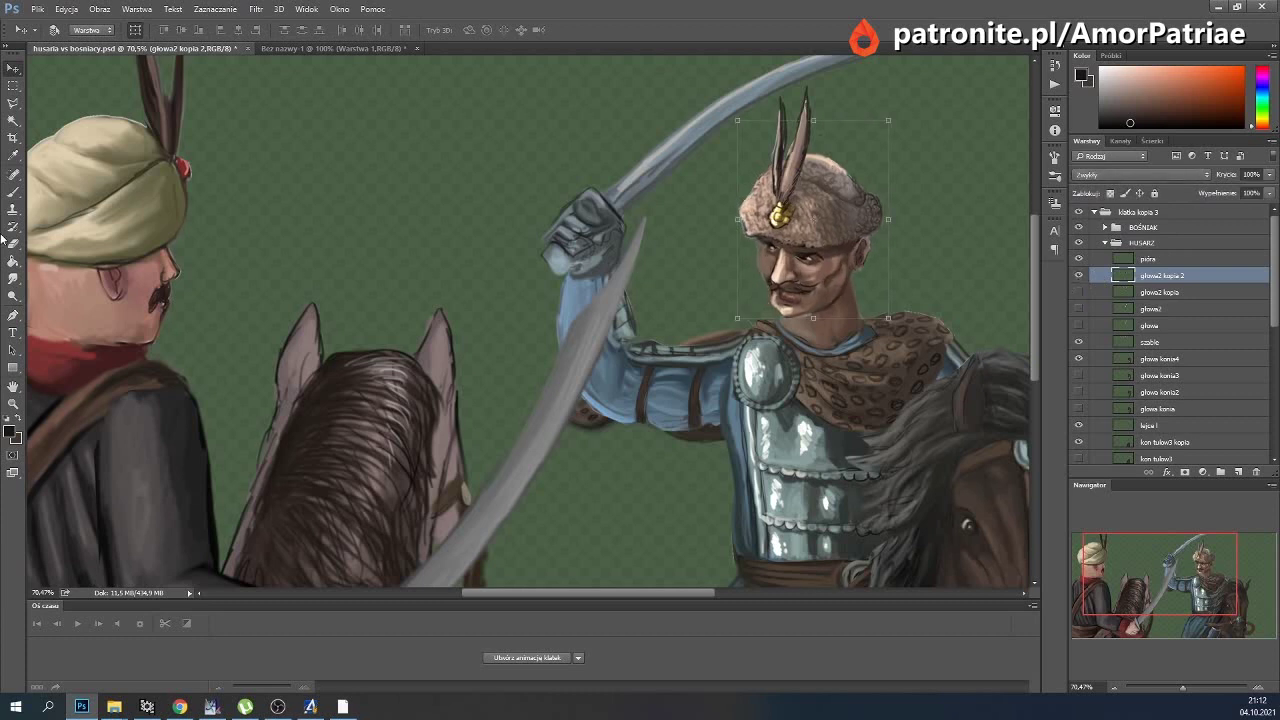
pyautogui.click(13, 278)
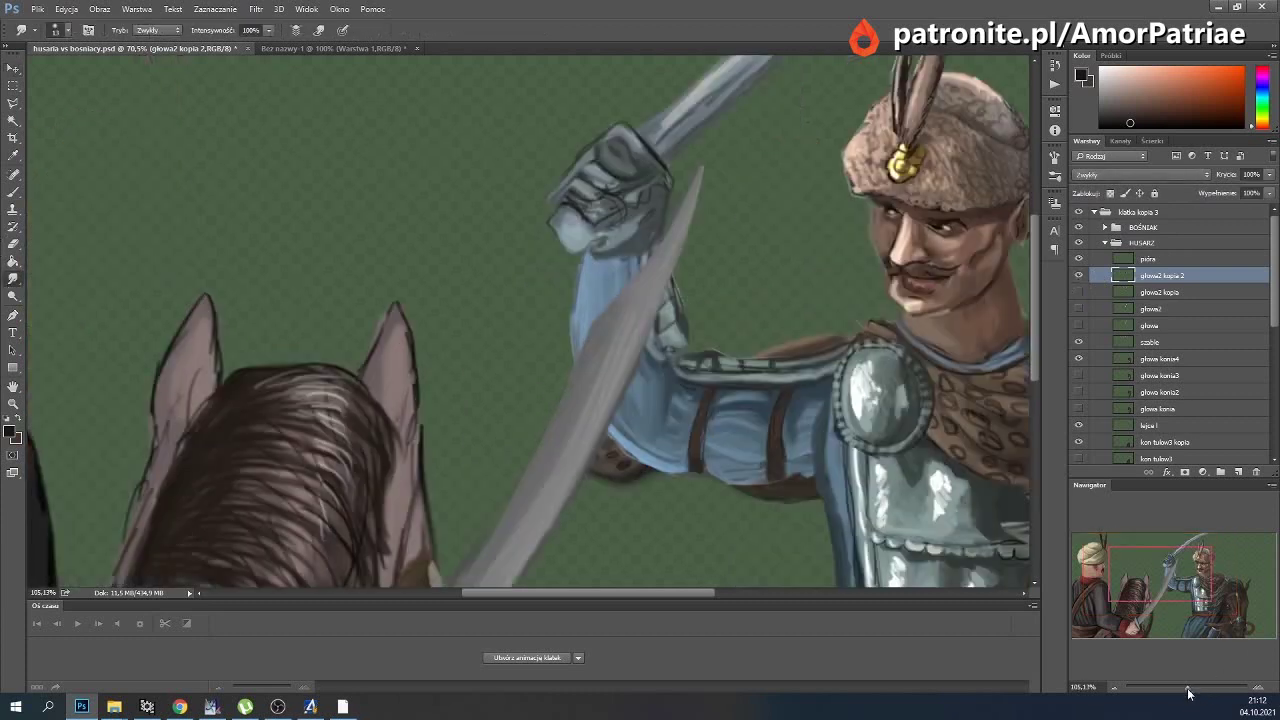
pyautogui.moveTo(1183, 688); pyautogui.dragTo(1190, 688)
pyautogui.moveTo(1163, 574)
pyautogui.mouseDown()
pyautogui.moveTo(1228, 576)
pyautogui.moveTo(1216, 577)
pyautogui.mouseUp()
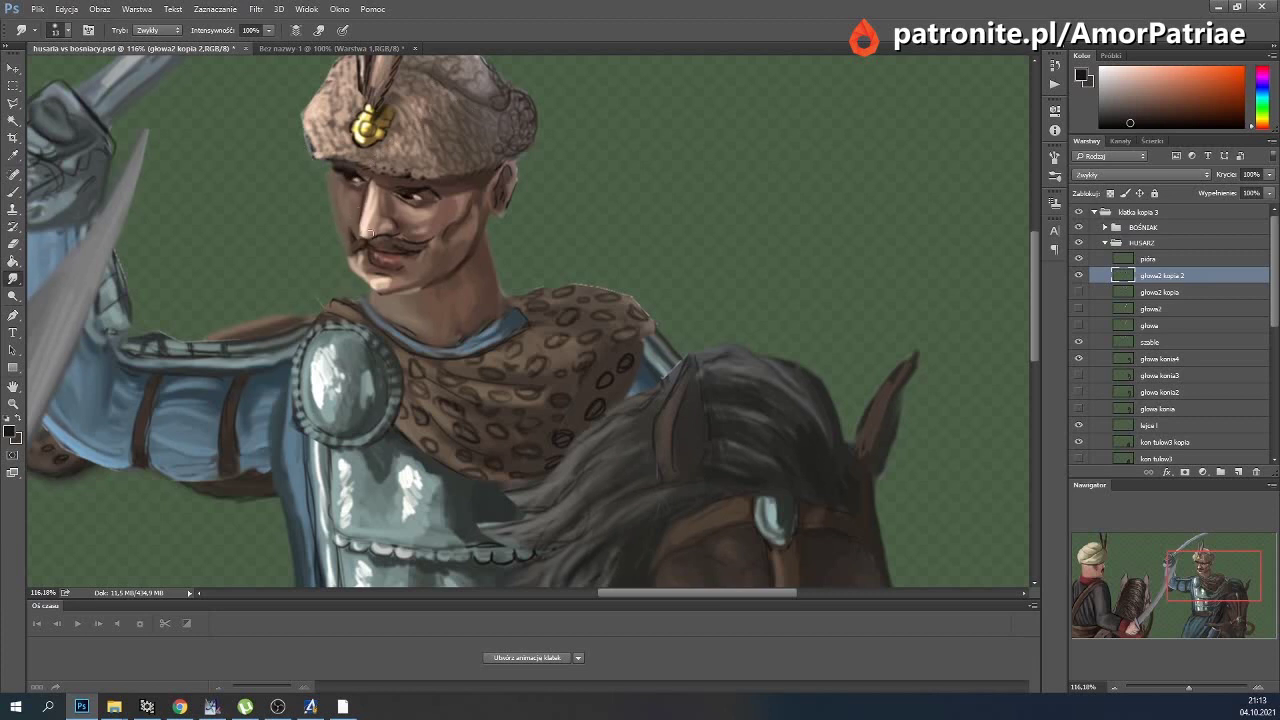
# Smudge light along the nose and cheek, then compare both head versions.
pyautogui.moveTo(380, 226); pyautogui.dragTo(380, 201)
pyautogui.click(1077, 292)
pyautogui.click(1078, 275)
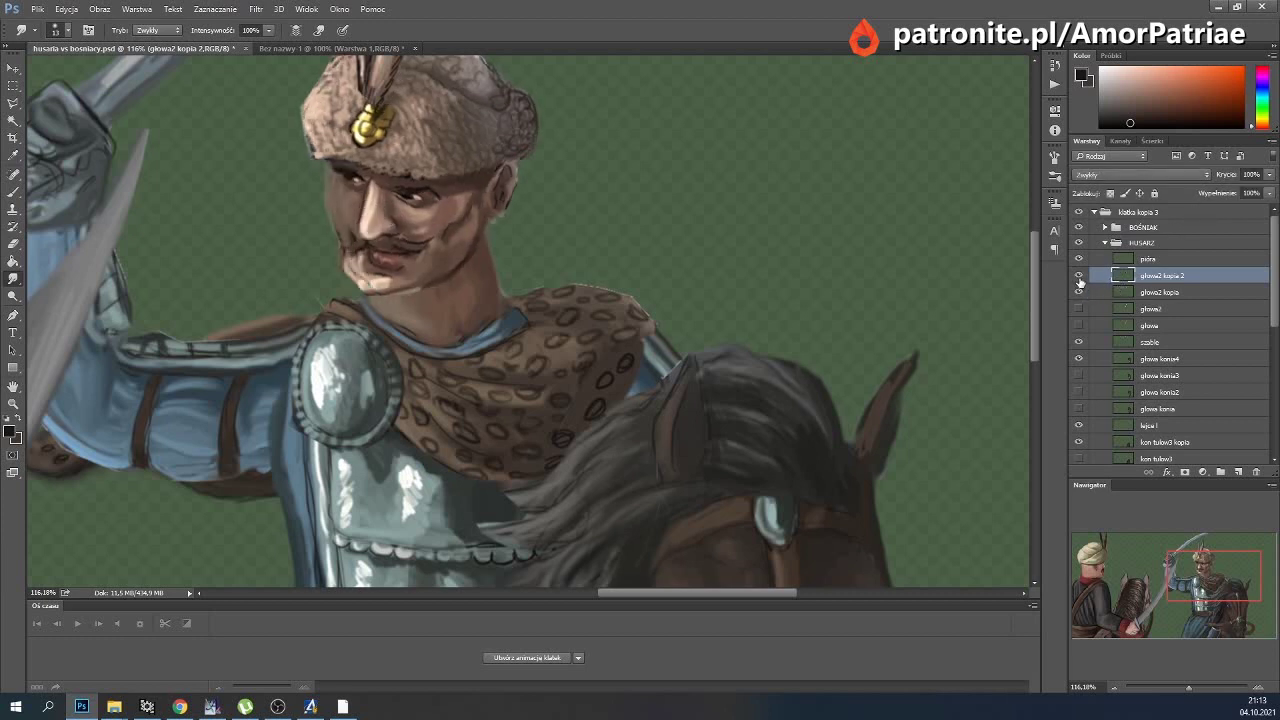
pyautogui.click(1078, 275)
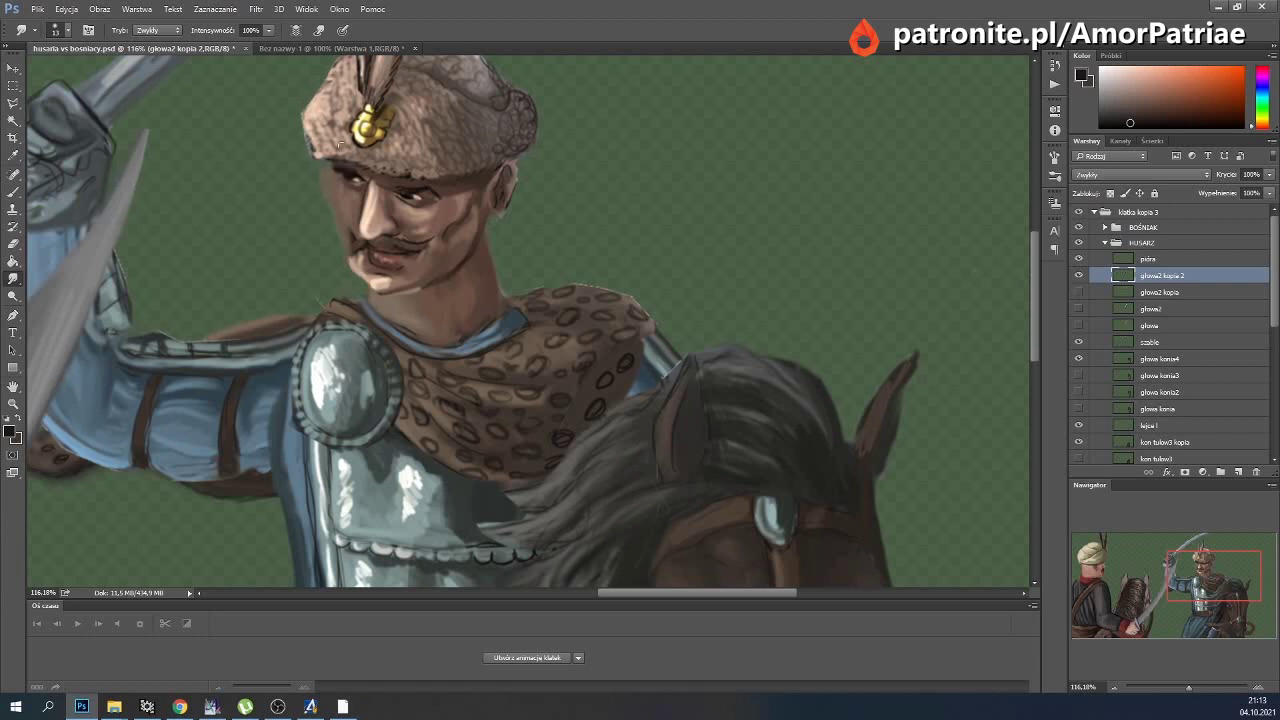
# Sample a face skin tone and a light beige from the fur hat, then return to Smudge.
pyautogui.press('b')
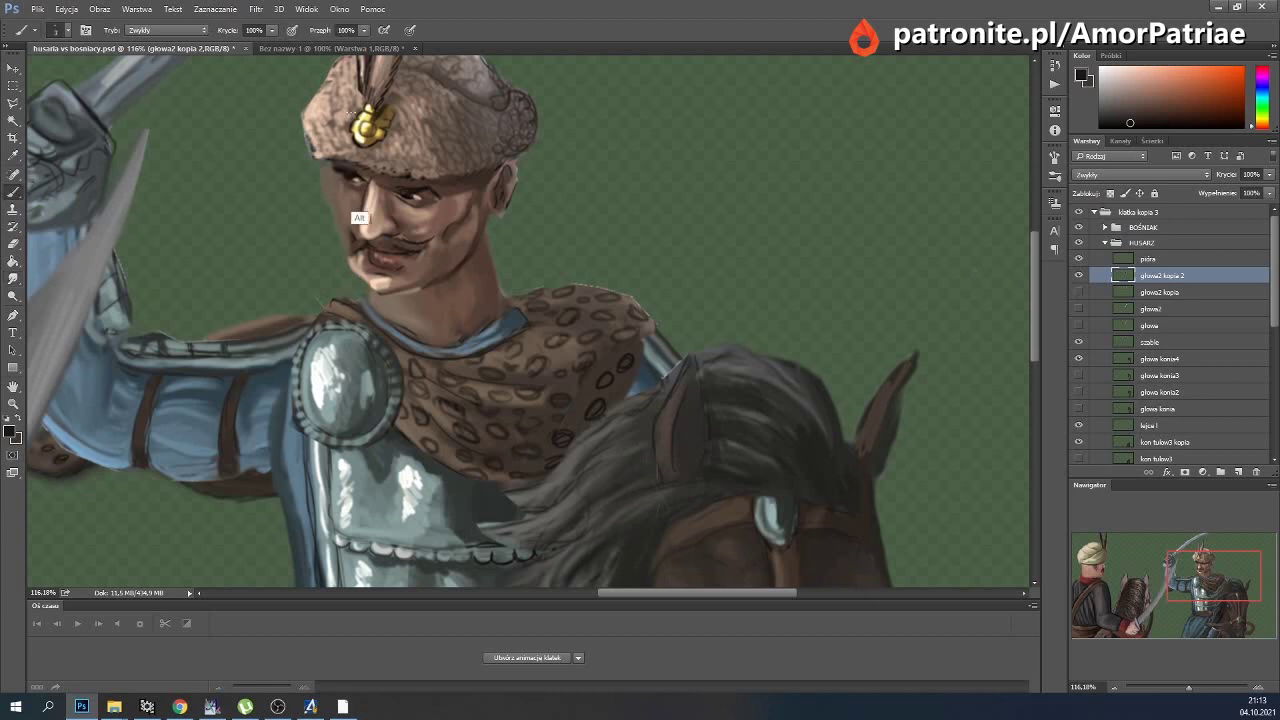
pyautogui.keyDown('alt'); pyautogui.click(339, 164); pyautogui.keyUp('alt')
pyautogui.keyDown('alt'); pyautogui.click(413, 130); pyautogui.keyUp('alt')
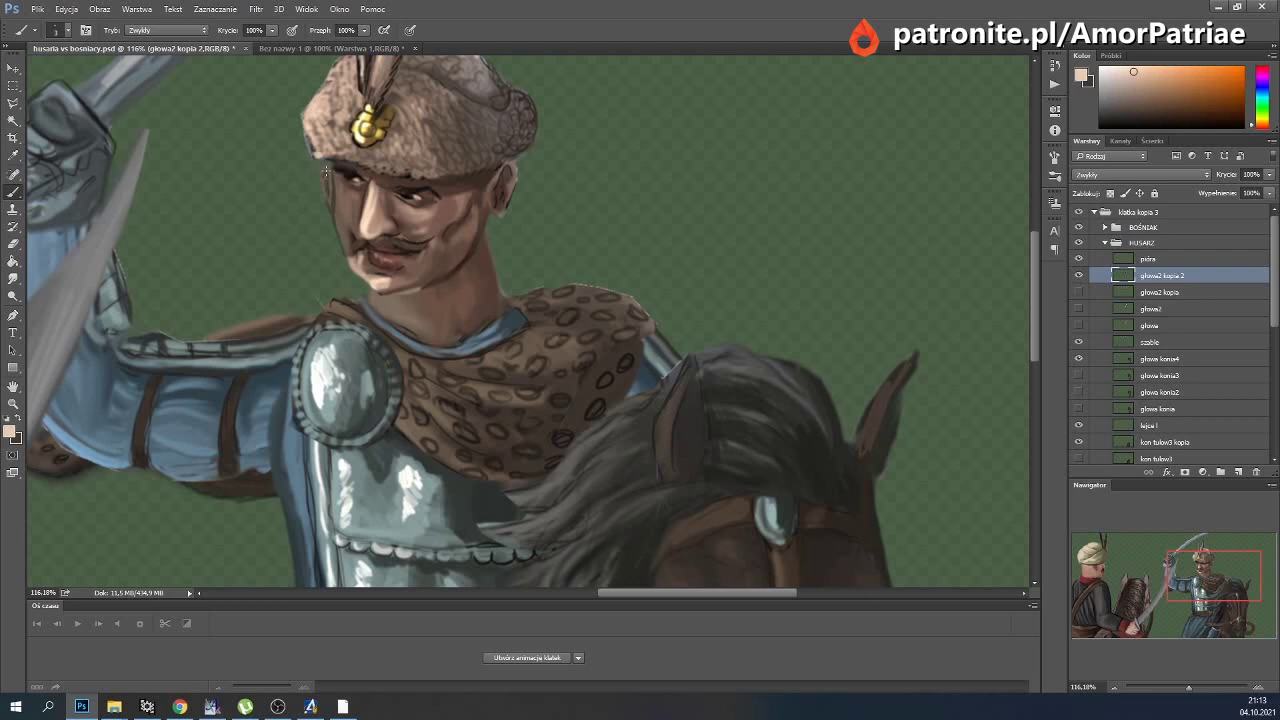
pyautogui.press('r')
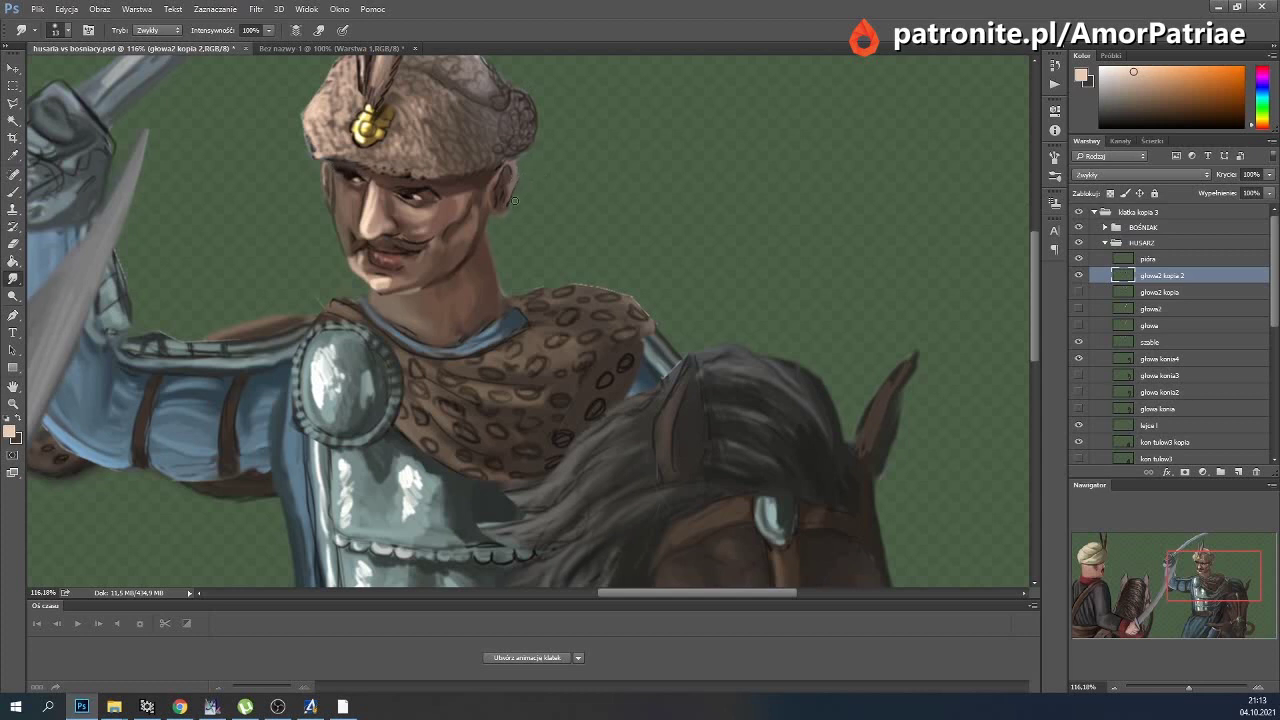
# Compare head versions, then smudge the chin below the lower lip.
pyautogui.click(1078, 276)
pyautogui.click(1078, 292)
pyautogui.click(15, 193)
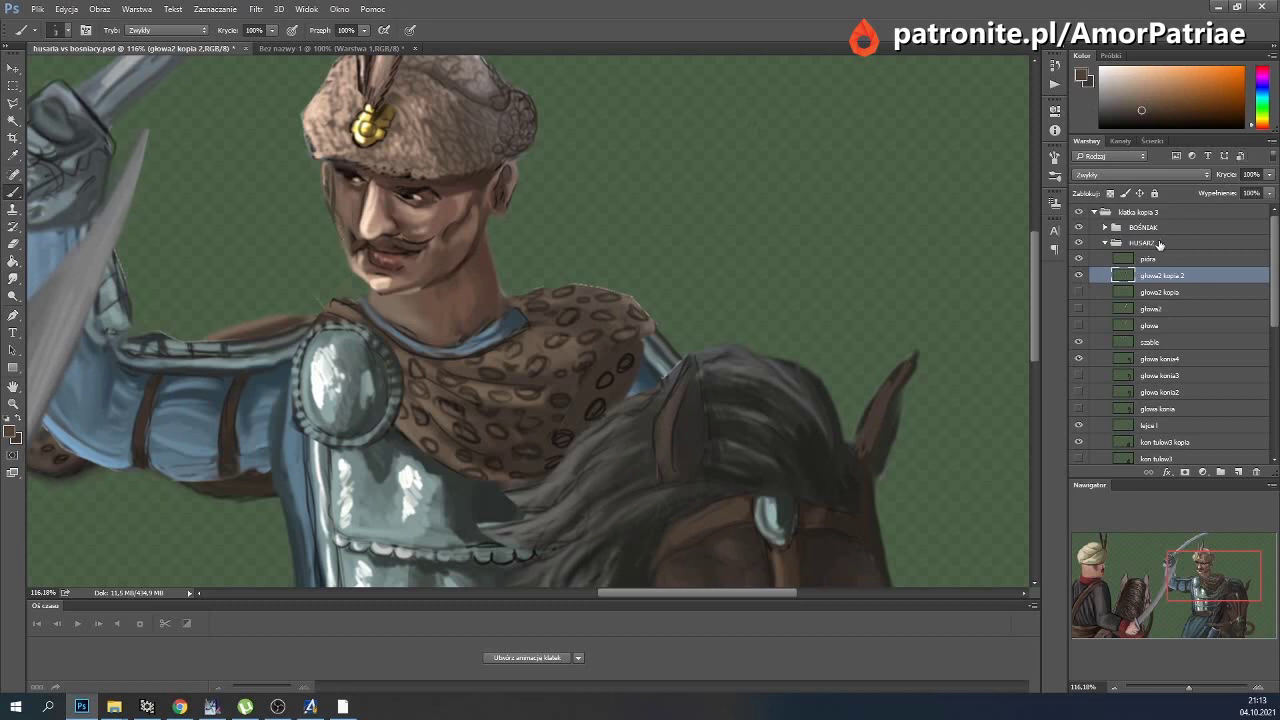
pyautogui.click(1078, 277)
pyautogui.click(1078, 292)
pyautogui.click(13, 278)
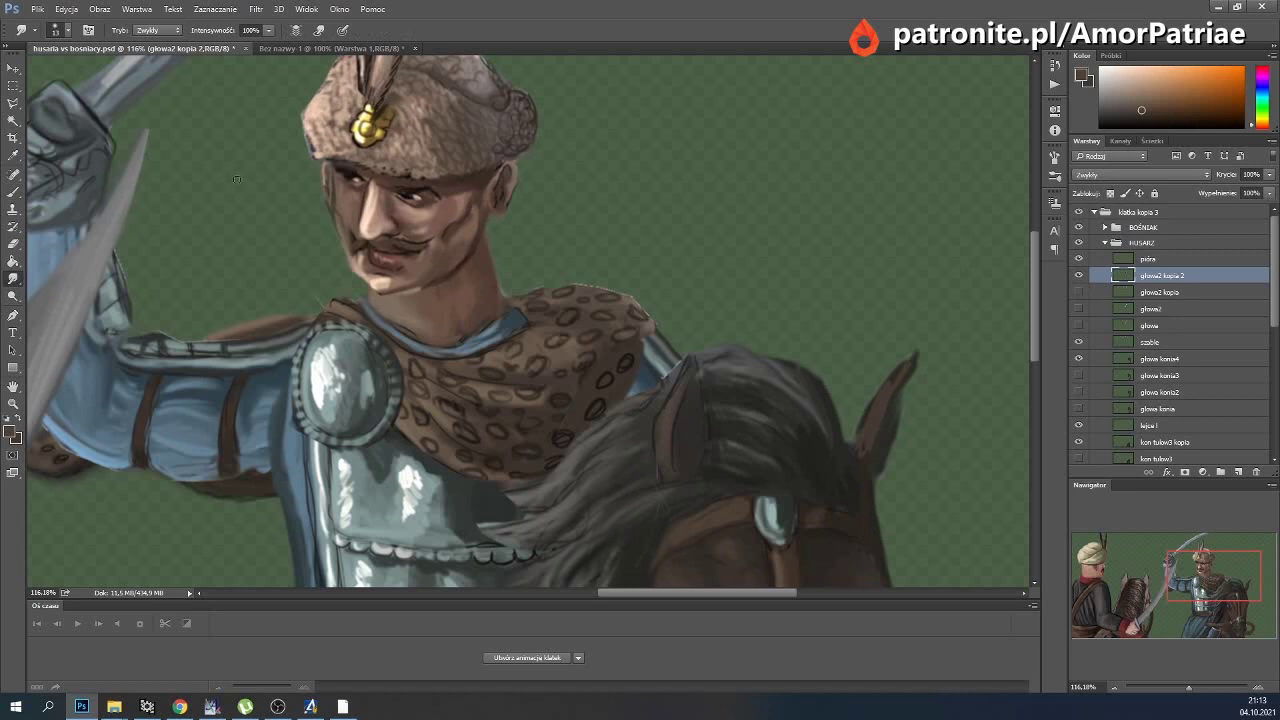
pyautogui.moveTo(368, 280)
pyautogui.mouseDown()
pyautogui.moveTo(392, 290)
pyautogui.moveTo(361, 277)
pyautogui.mouseUp()
# Recheck the new head against the earlier version and switch to the Brush.
pyautogui.click(1079, 292)
pyautogui.click(1079, 276)
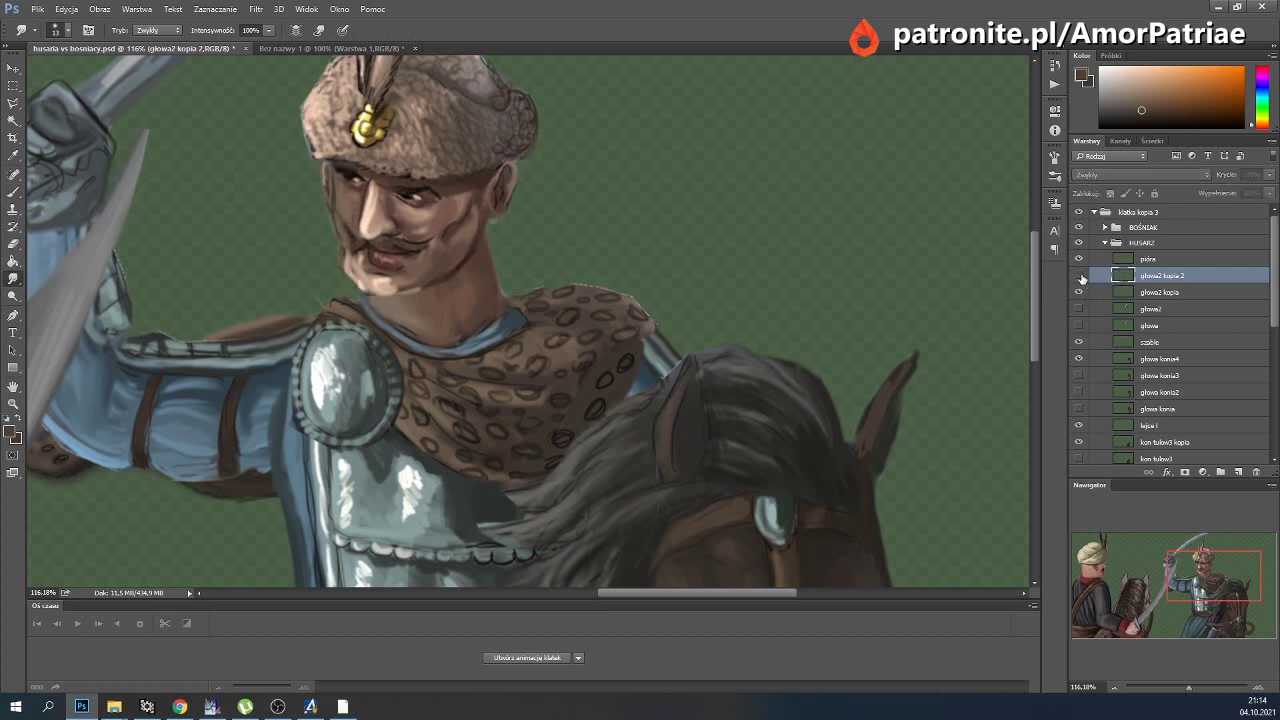
pyautogui.click(1079, 276)
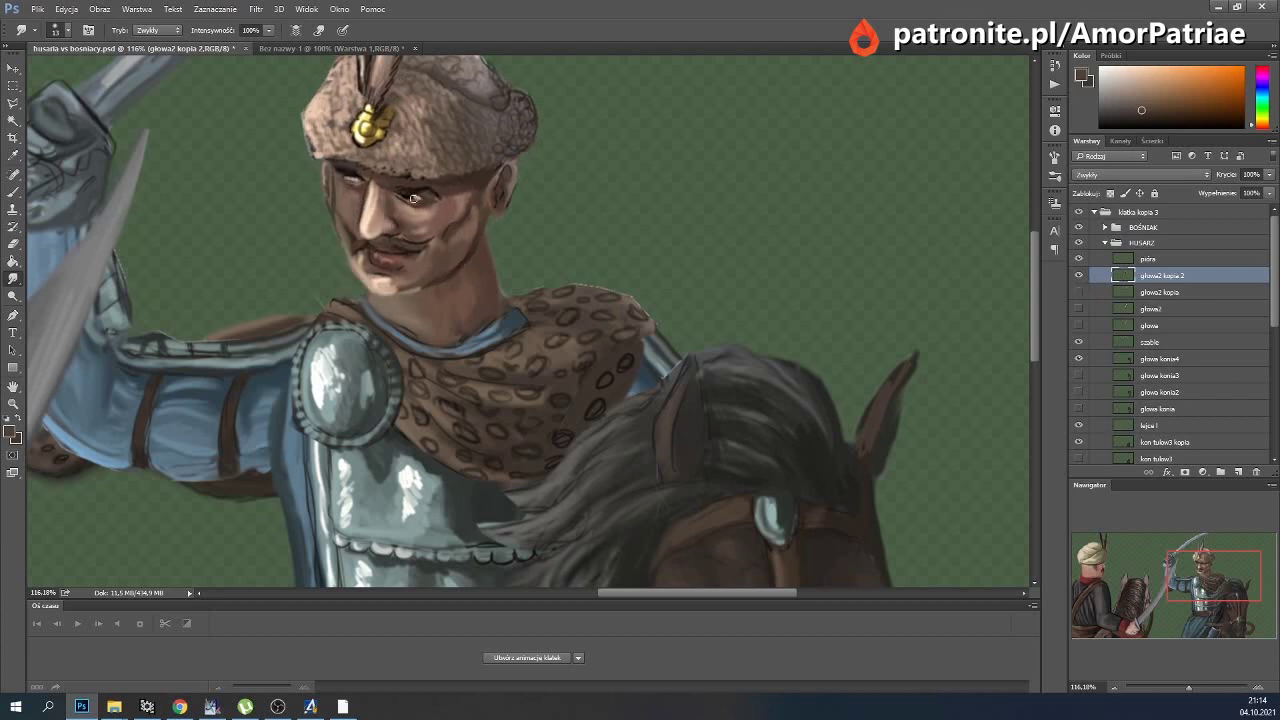
pyautogui.click(13, 191)
pyautogui.click(1110, 127)
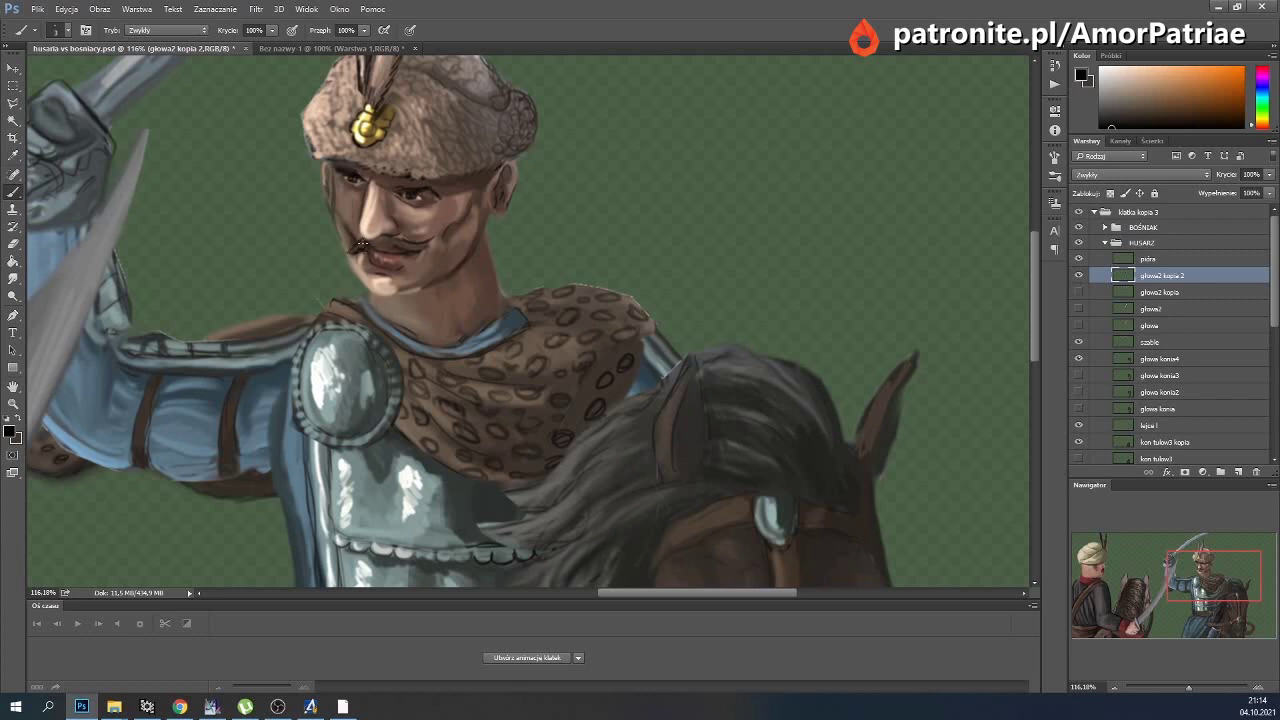
pyautogui.click(1078, 292)
pyautogui.click(1078, 275)
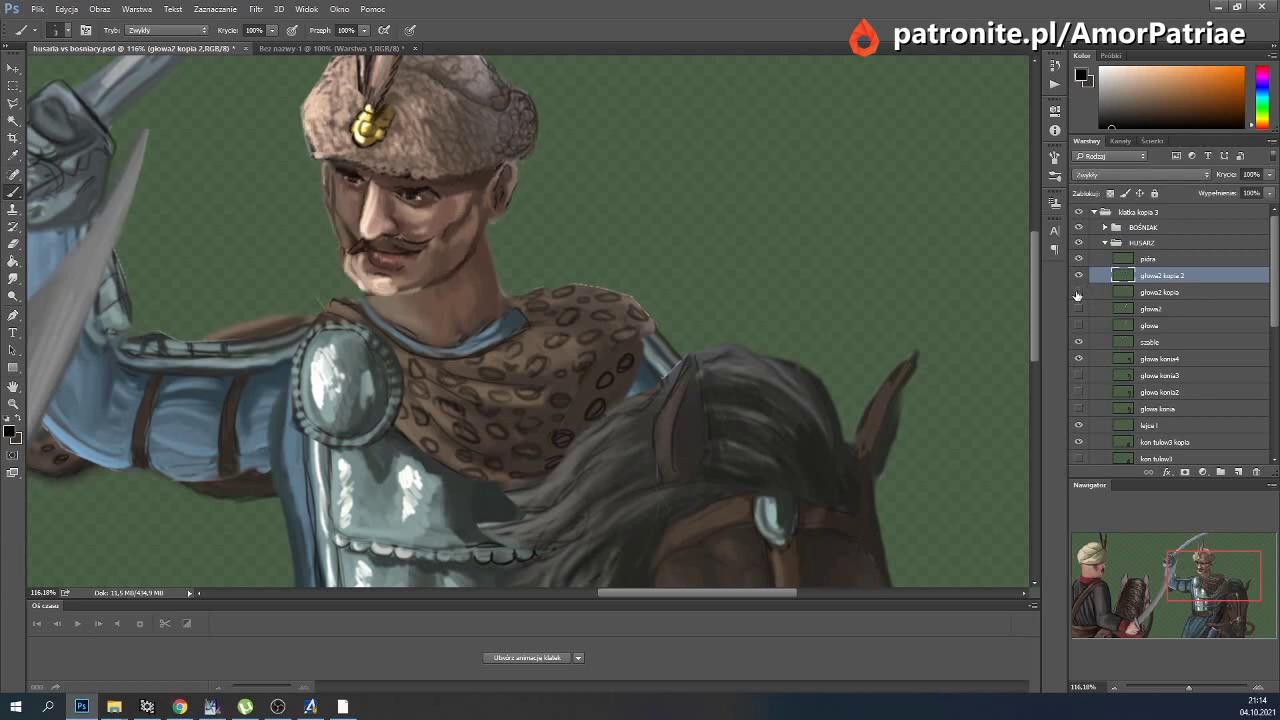
pyautogui.click(1078, 292)
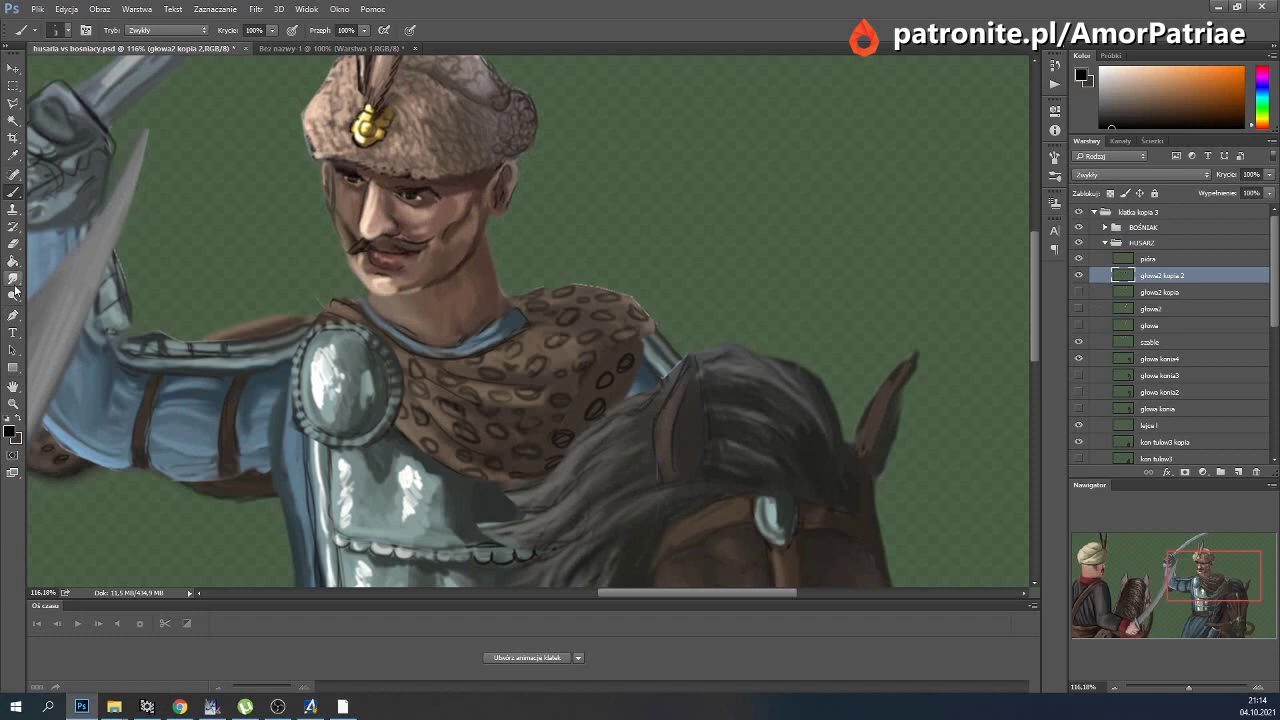
# With a size 30 brush, paint chin skin tone along the face's left edge.
pyautogui.click(67, 31)
pyautogui.keyDown('alt'); pyautogui.click(389, 281); pyautogui.keyUp('alt')
pyautogui.moveTo(341, 189); pyautogui.dragTo(347, 248)
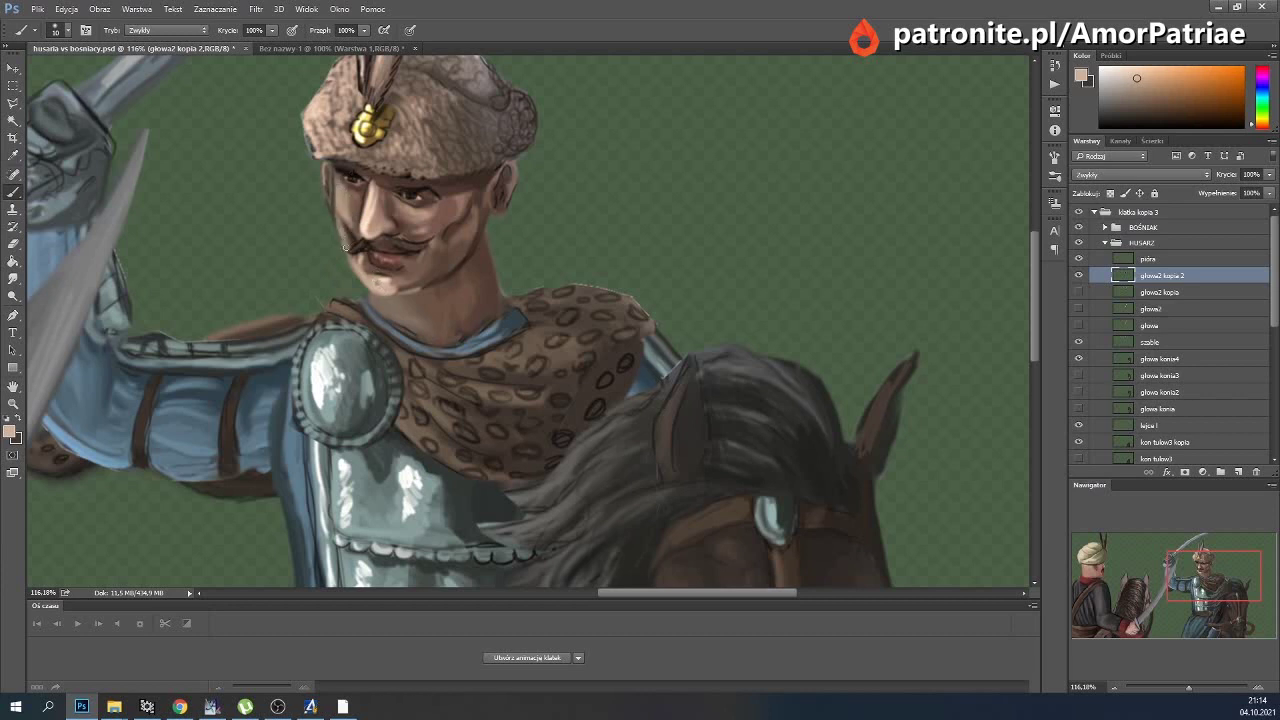
pyautogui.click(20, 279)
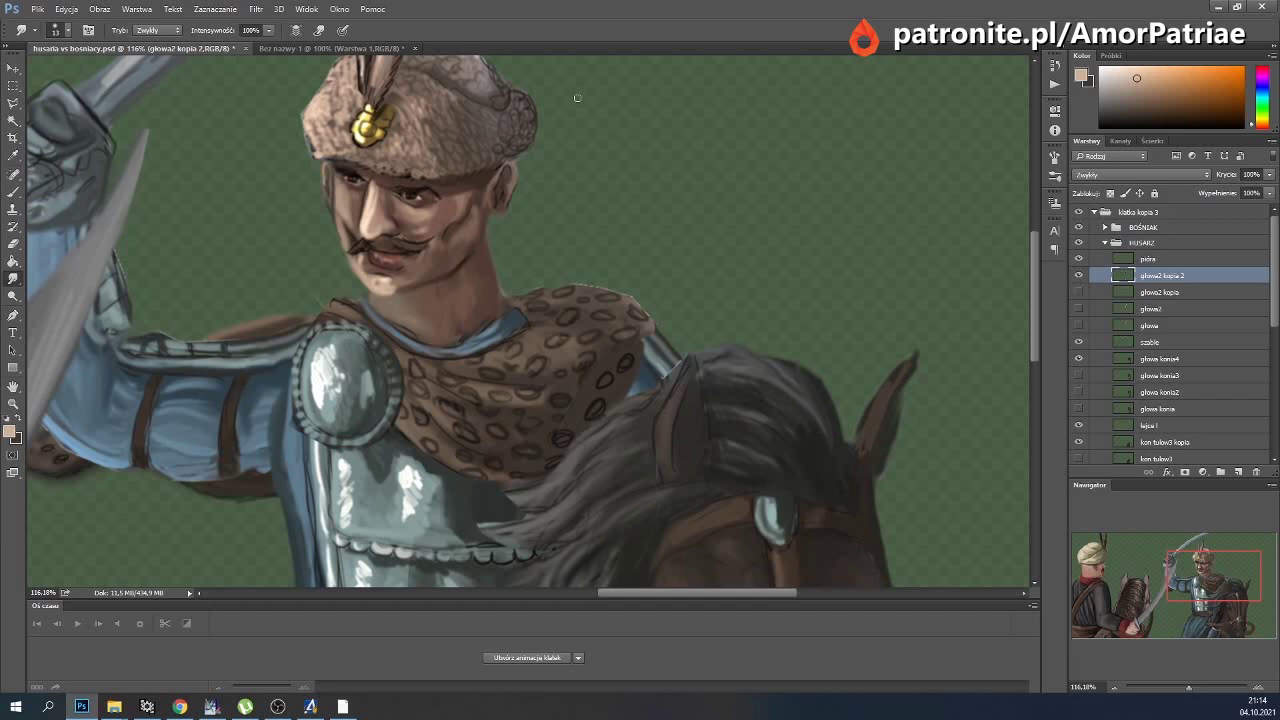
pyautogui.moveTo(1202, 584)
pyautogui.mouseDown()
pyautogui.moveTo(1204, 568)
pyautogui.moveTo(1188, 570)
pyautogui.mouseUp()
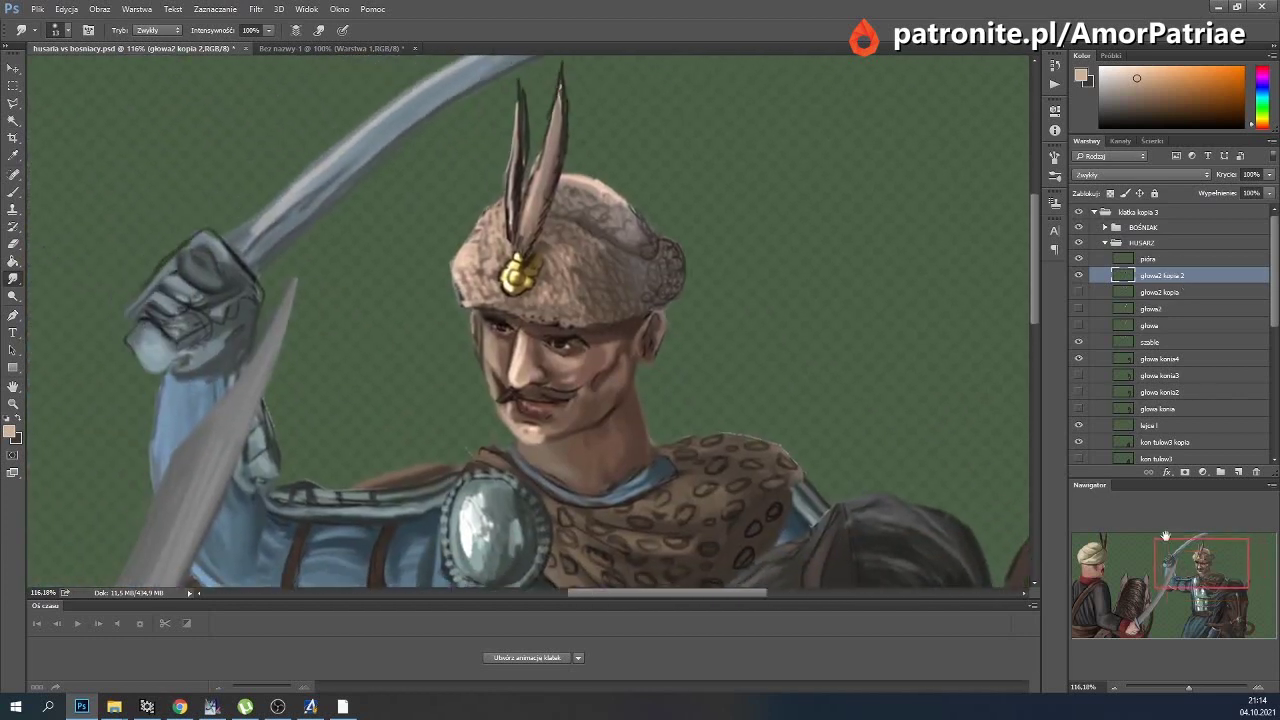
# Lasso the gold hat ornament and copy it onto its own new layer, Warstwa 2.
pyautogui.click(13, 103)
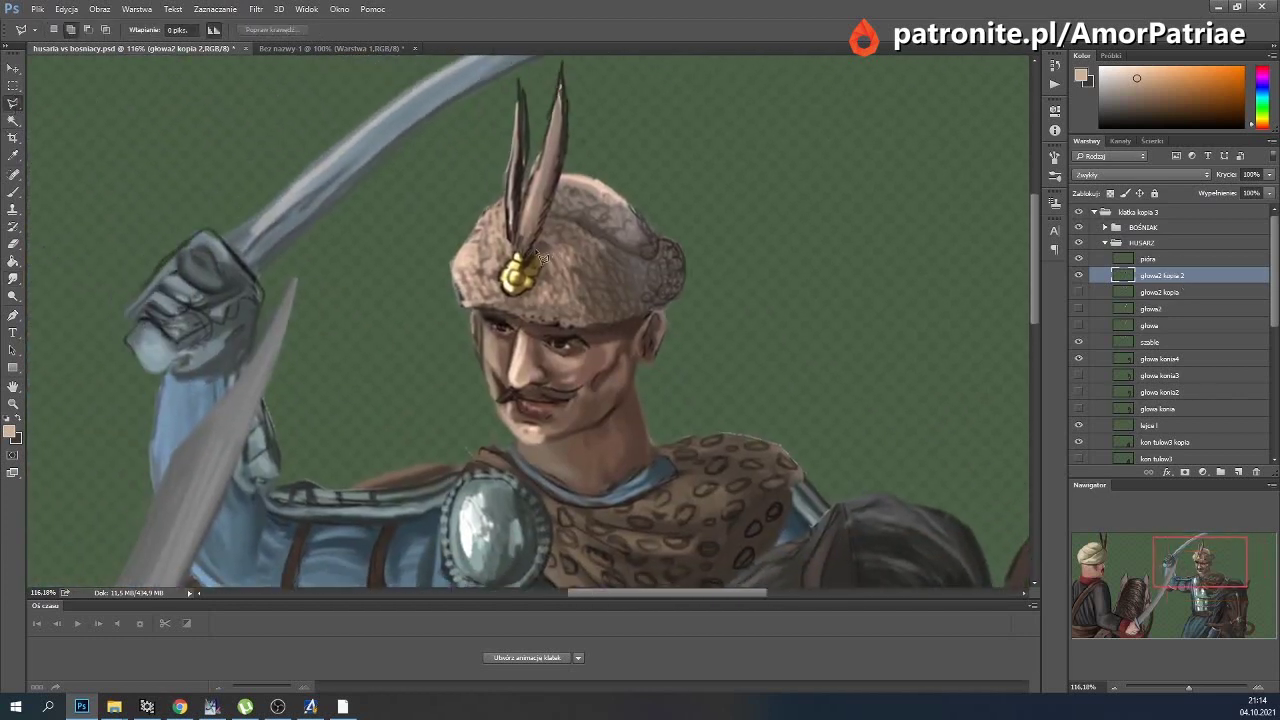
pyautogui.click(1078, 275)
pyautogui.click(1078, 275)
pyautogui.click(1078, 259)
pyautogui.moveTo(520, 248); pyautogui.dragTo(536, 264)
pyautogui.moveTo(516, 248); pyautogui.dragTo(522, 250)
pyautogui.click(13, 68)
pyautogui.hotkey('ctrl', 'j')
# Rotate the ornament layer about -21.7° counter-clockwise and commit.
pyautogui.hotkey('ctrl', 't')
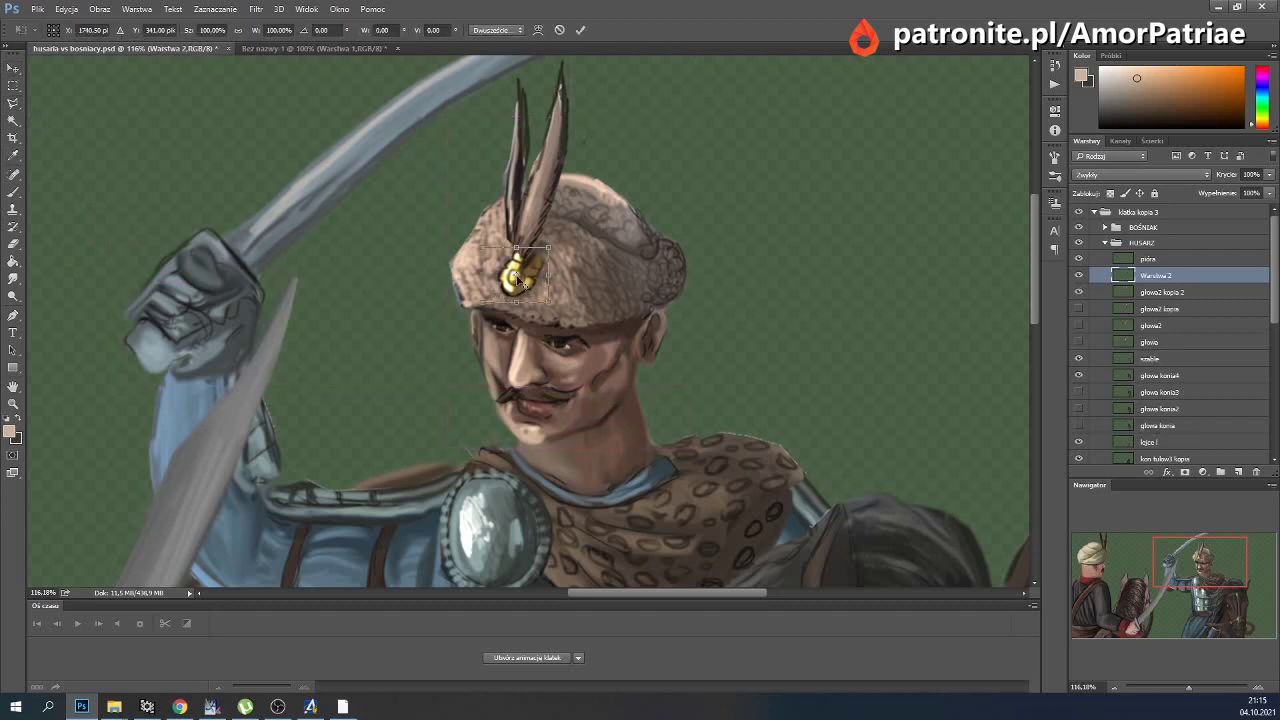
pyautogui.moveTo(570, 284); pyautogui.dragTo(578, 261)
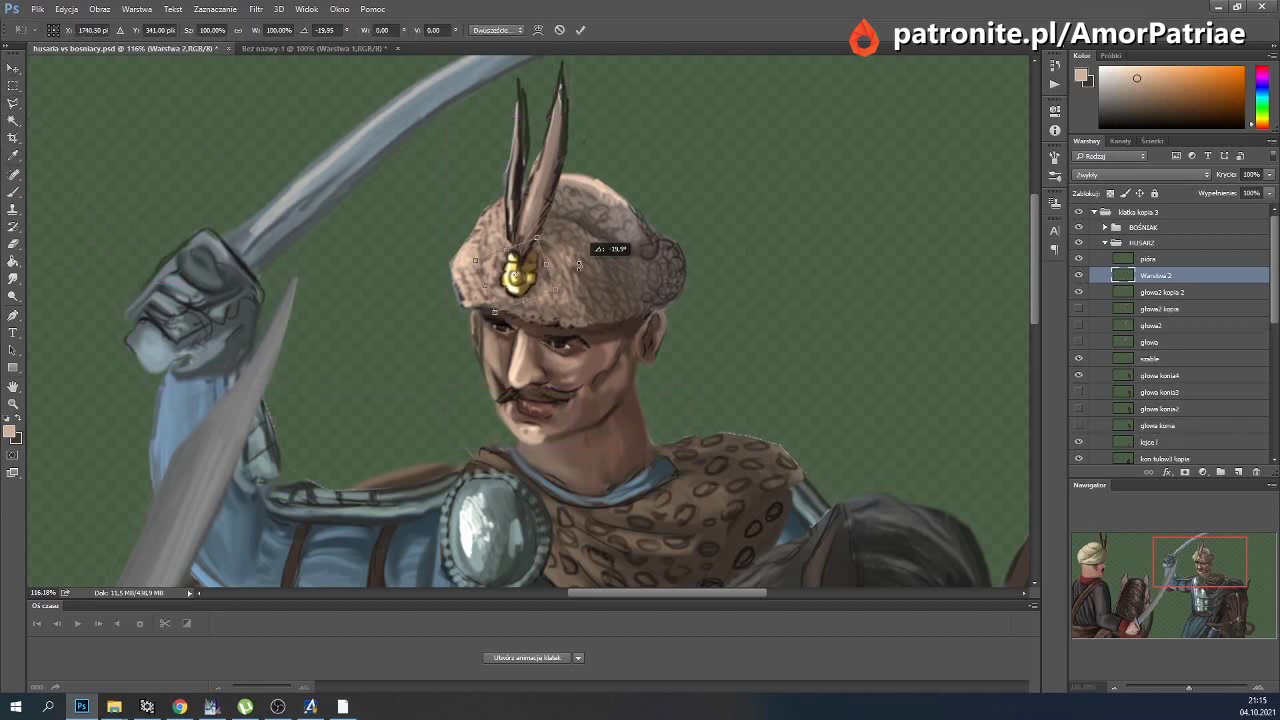
pyautogui.click(580, 30)
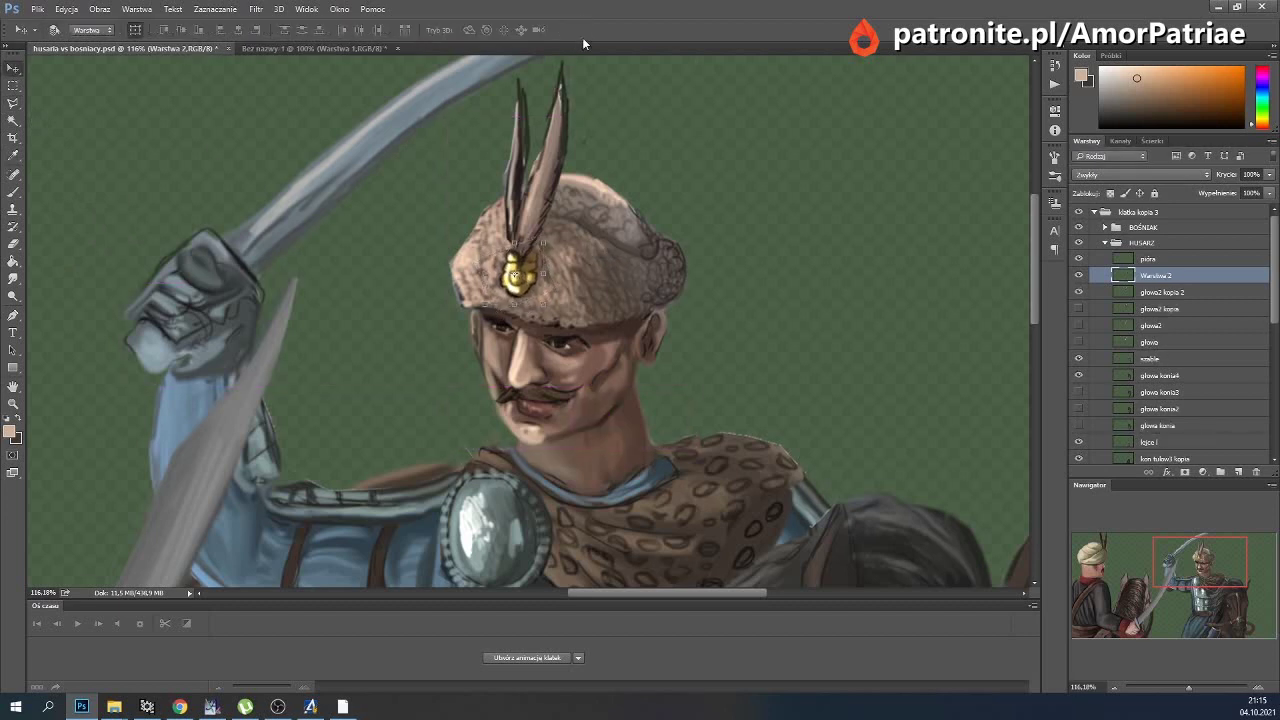
# Zoom out and merge the rotated Warstwa 2 ornament down into the head layer below.
pyautogui.click(1140, 258)
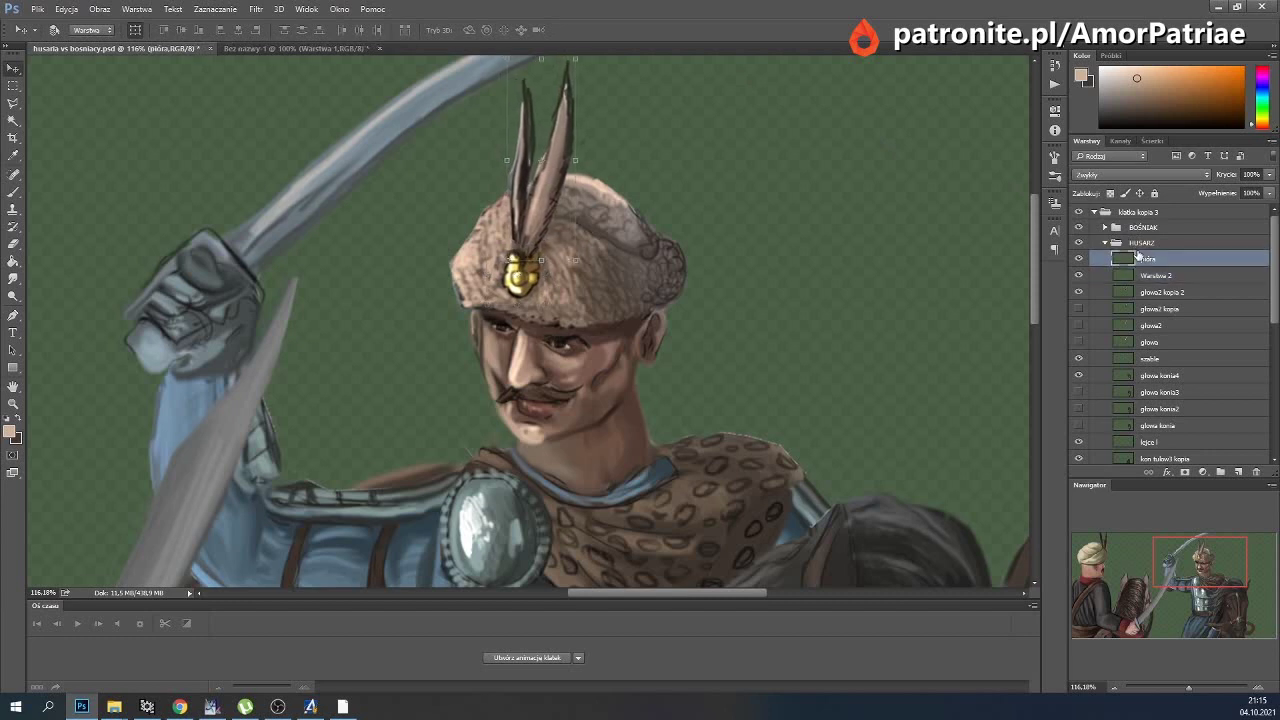
pyautogui.click(1187, 689)
pyautogui.moveTo(1187, 689); pyautogui.dragTo(1182, 689)
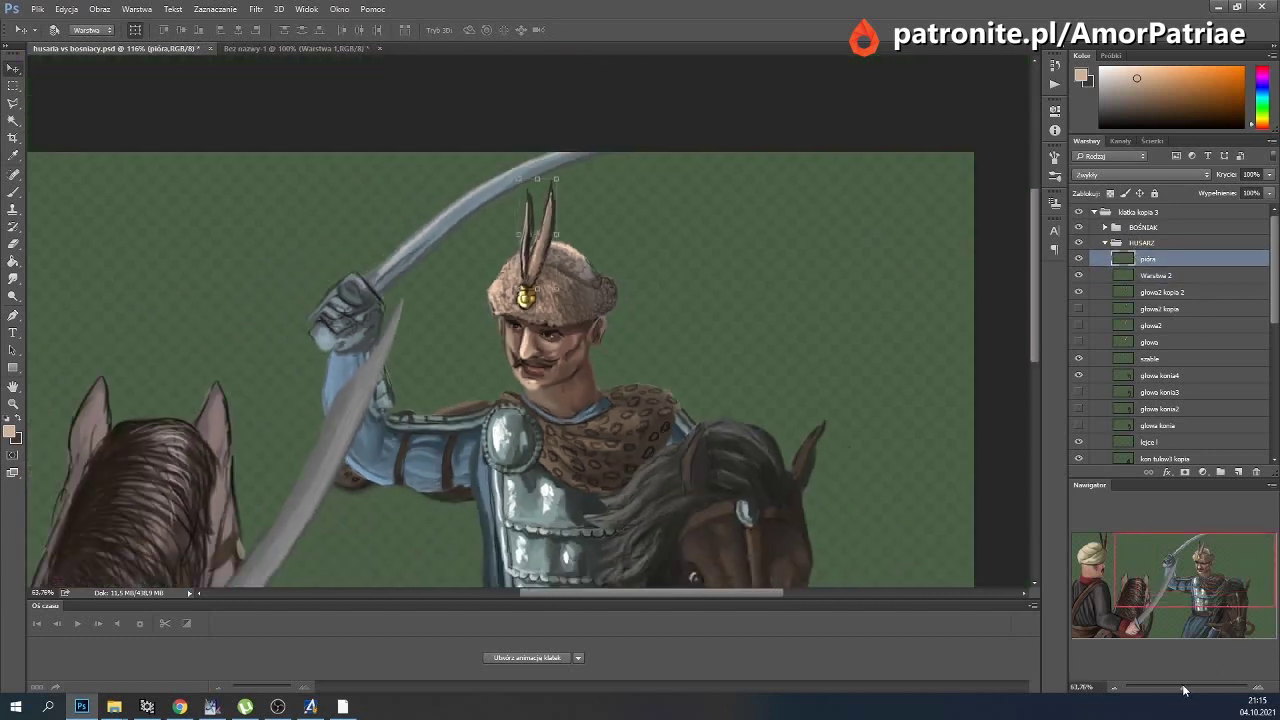
pyautogui.click(1137, 276)
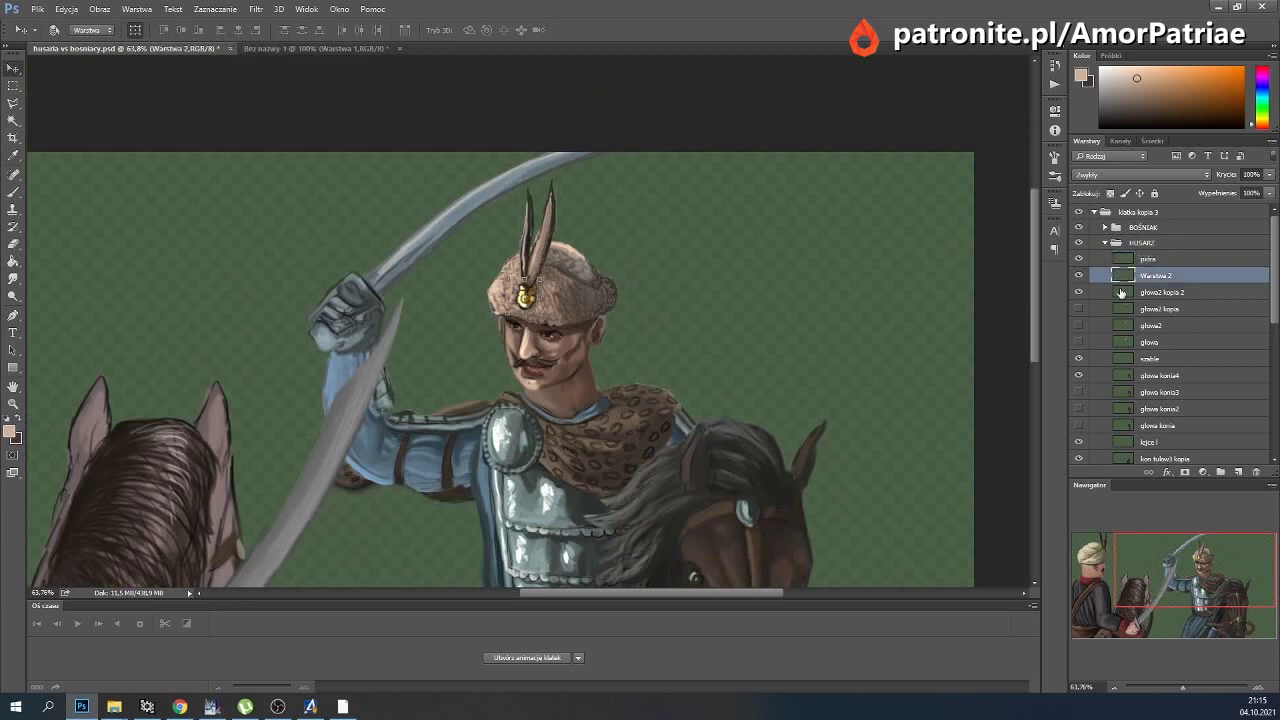
pyautogui.click(137, 9)
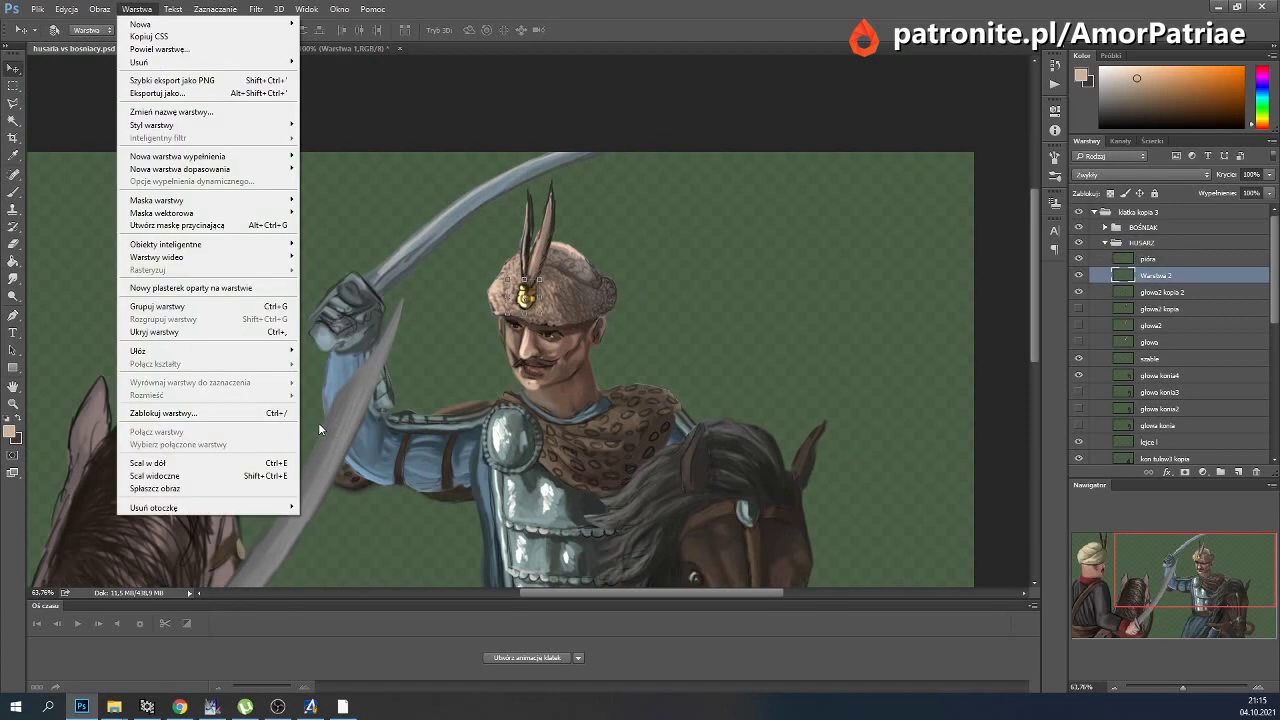
pyautogui.click(197, 464)
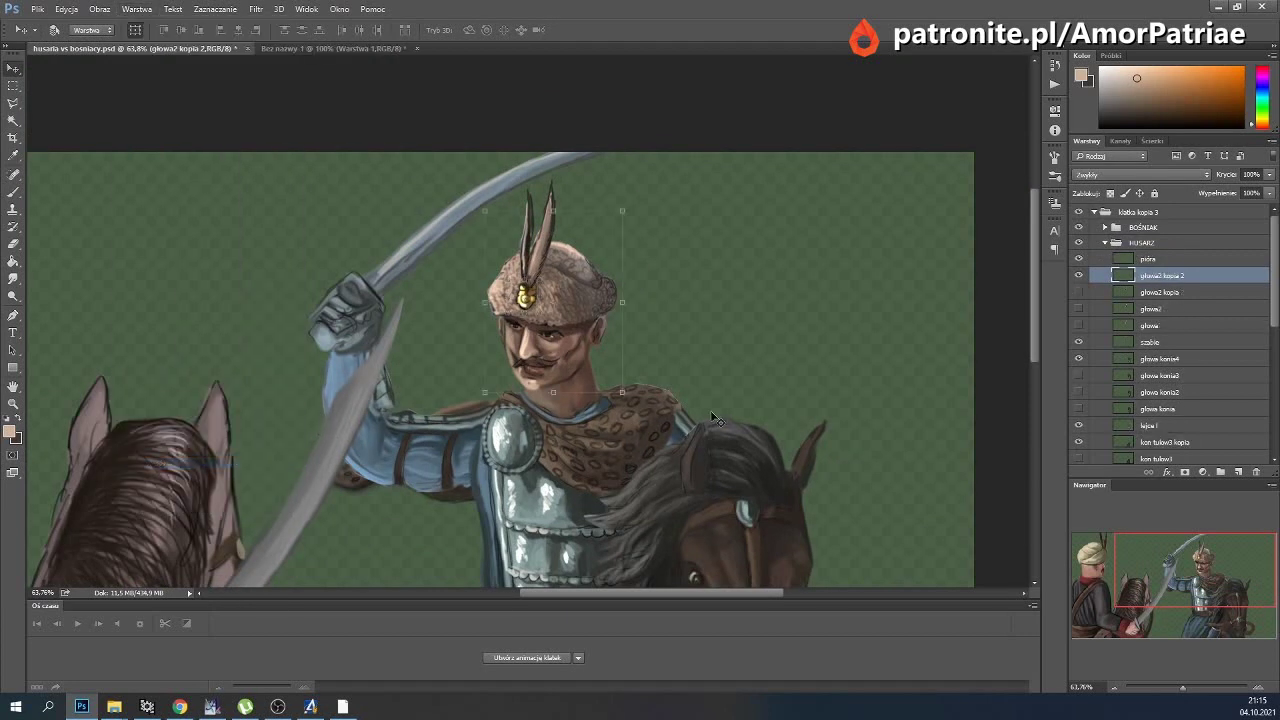
# Rename the two head copies to głowa3 and głowa4.
pyautogui.doubleClick(1163, 292)
pyautogui.write('głowa3')
pyautogui.press('Return')
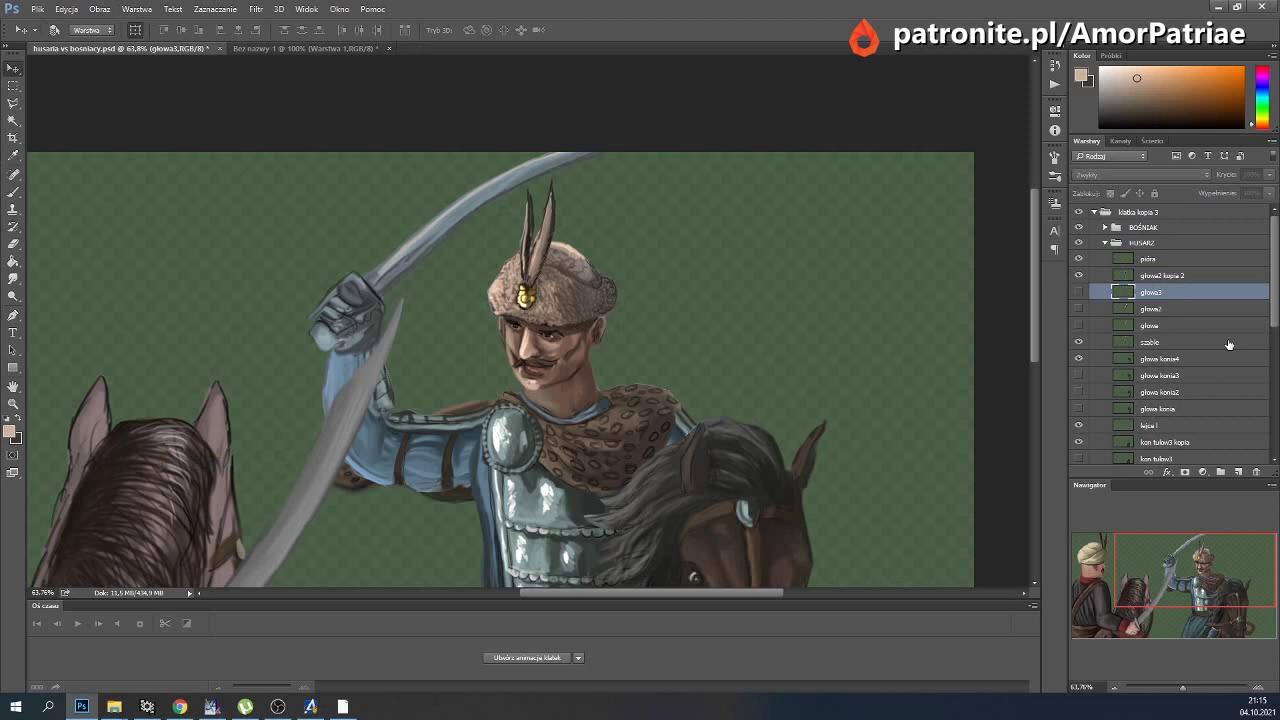
pyautogui.doubleClick(1163, 275)
pyautogui.write('gł')
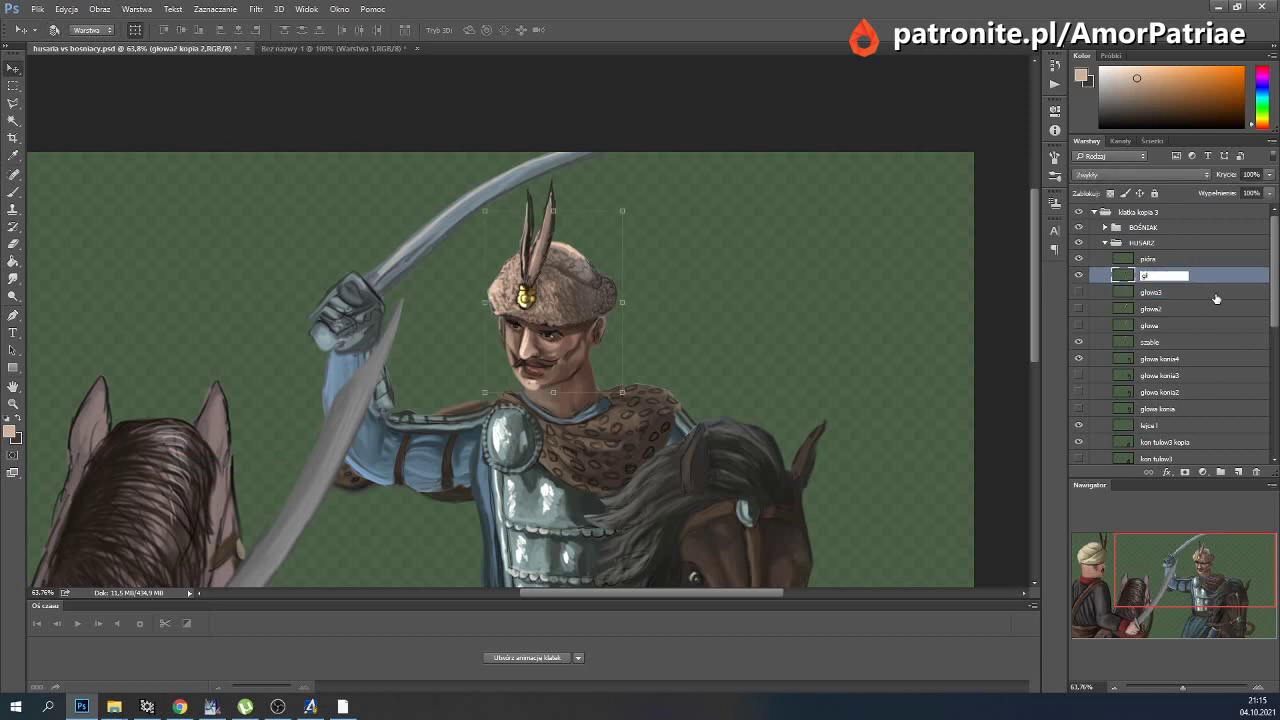
pyautogui.press('Return')
# Toggle głowa4's visibility repeatedly to compare the head variants, leaving it shown.
pyautogui.click(1078, 275)
pyautogui.click(1078, 277)
pyautogui.click(1078, 277)
pyautogui.click(1078, 276)
pyautogui.click(1078, 276)
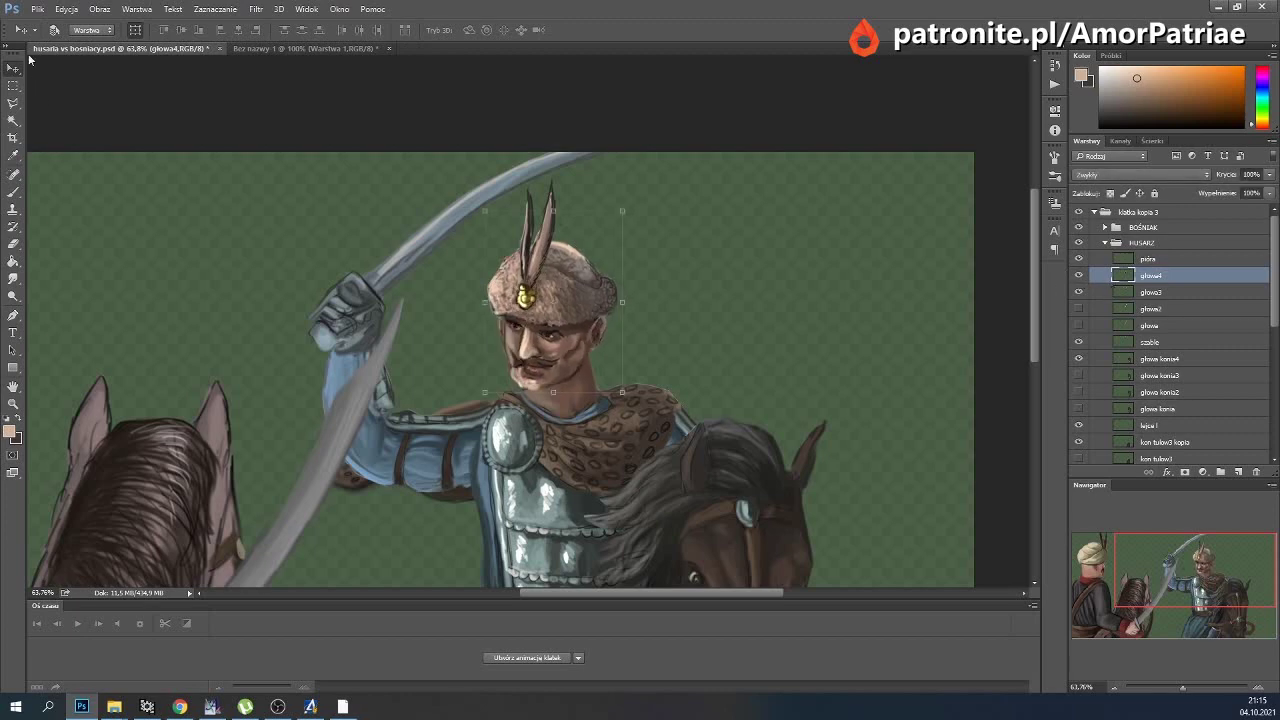
pyautogui.click(66, 9)
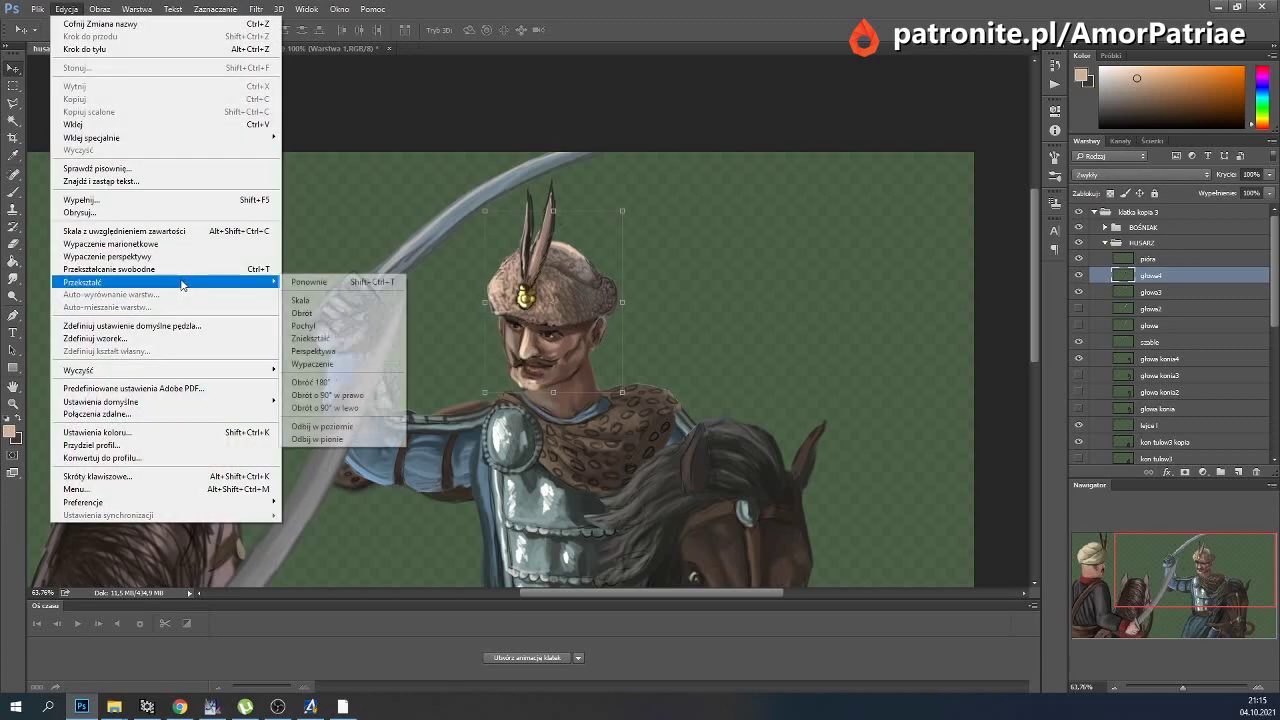
# Warp głowa4's face, lower corners and chin to tilt the head, then compare before and after.
pyautogui.click(340, 364)
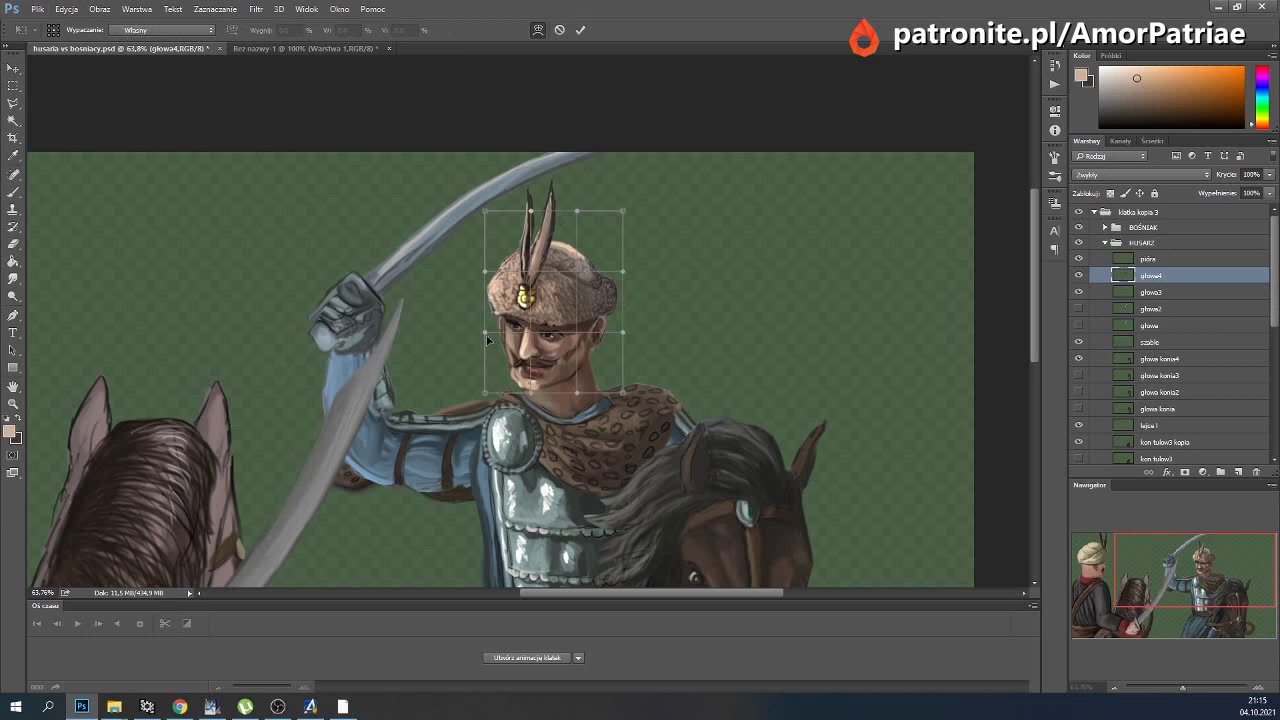
pyautogui.moveTo(528, 397); pyautogui.dragTo(536, 400)
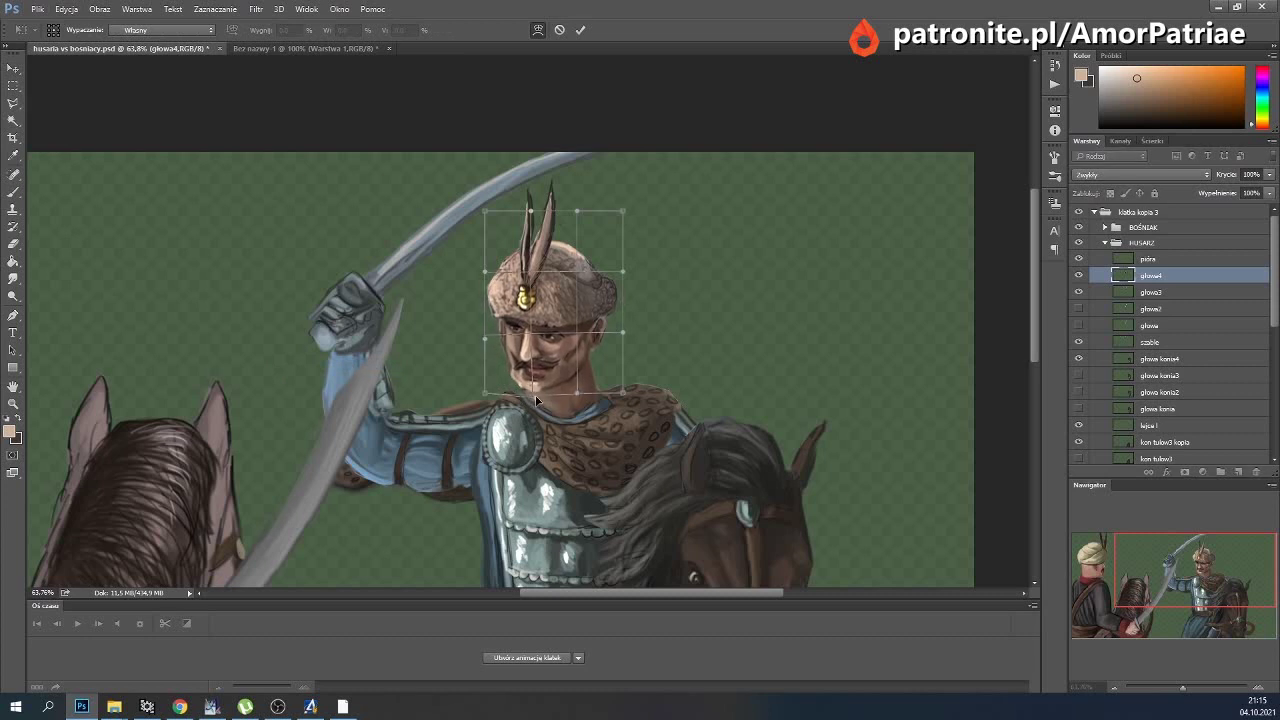
pyautogui.moveTo(485, 393); pyautogui.dragTo(480, 395)
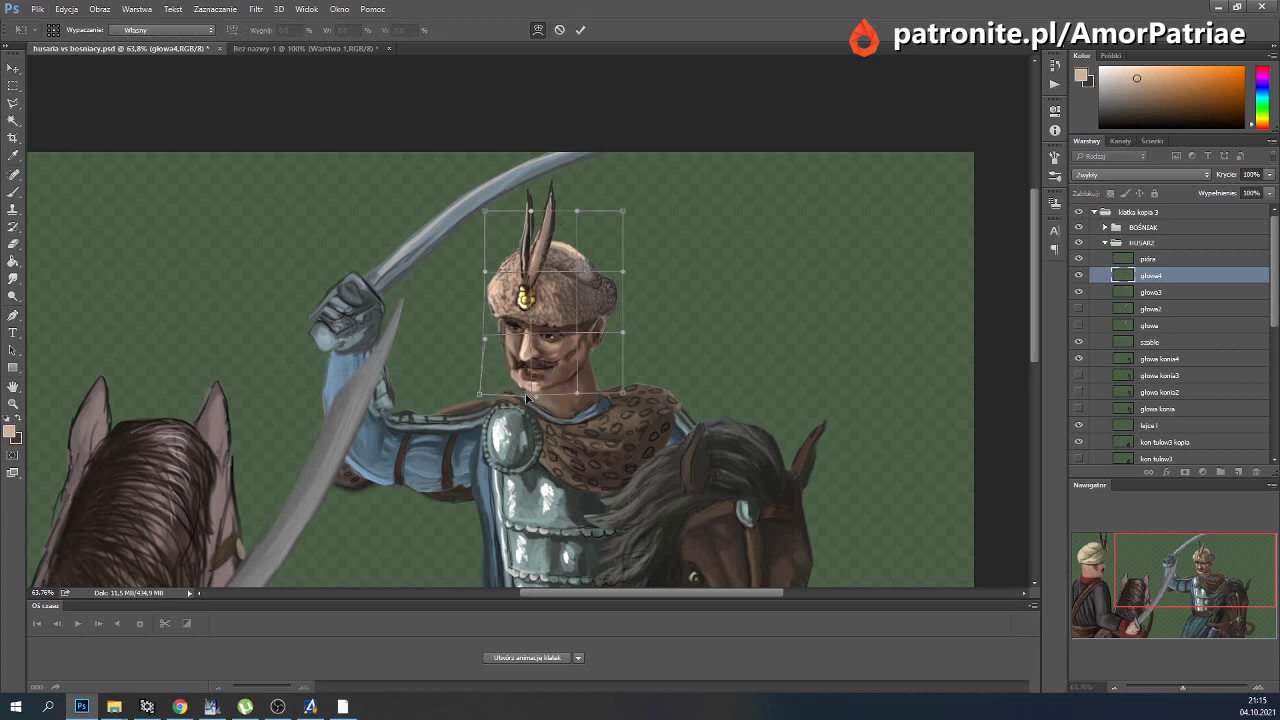
pyautogui.moveTo(580, 394); pyautogui.dragTo(583, 389)
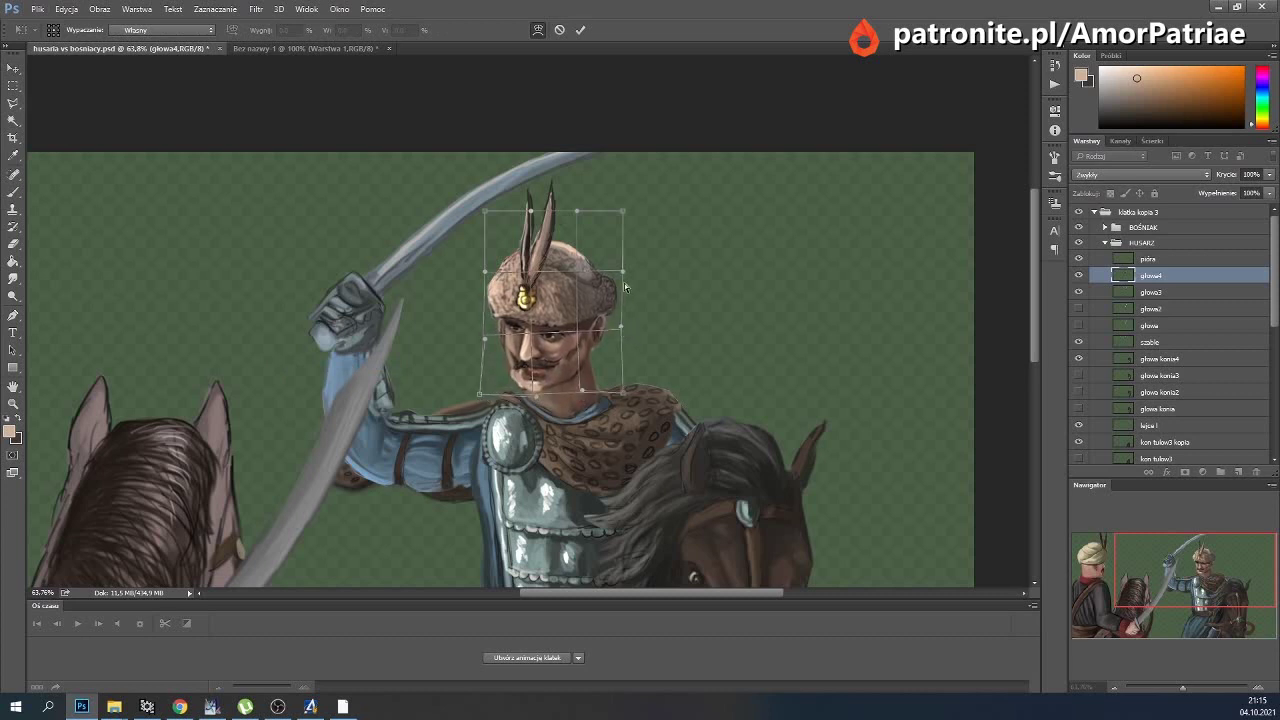
pyautogui.click(580, 29)
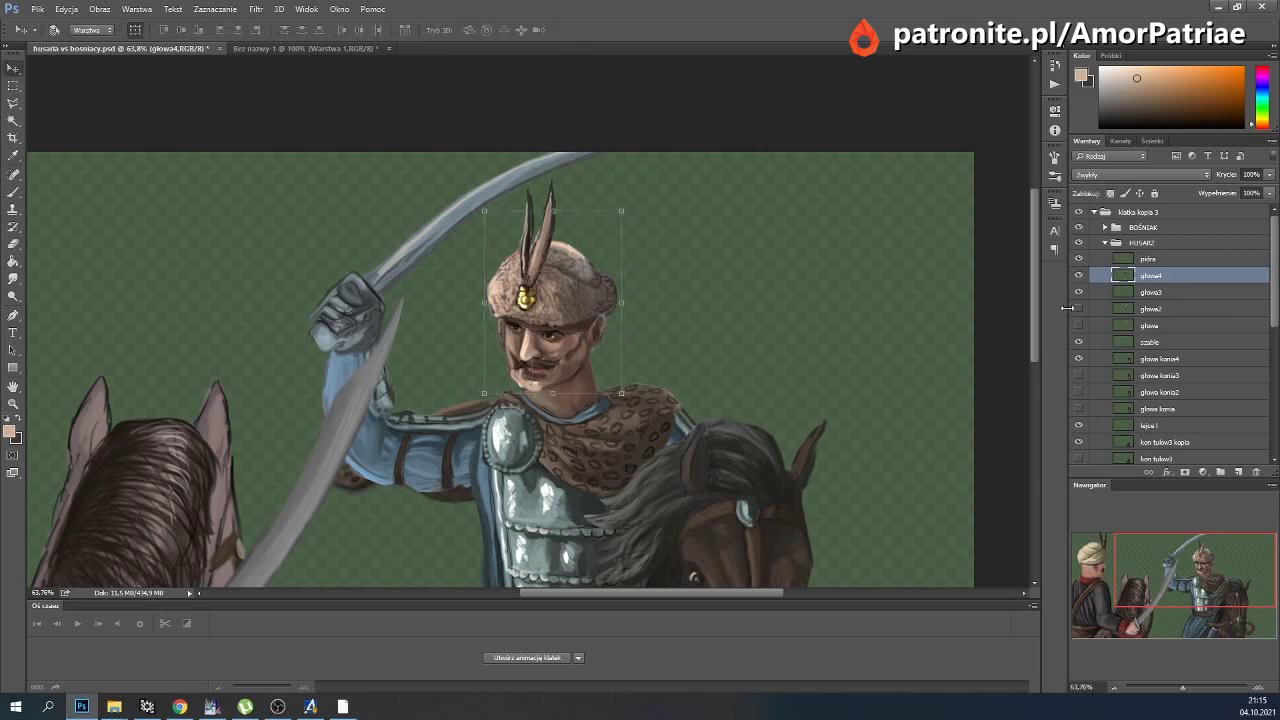
pyautogui.click(1079, 275)
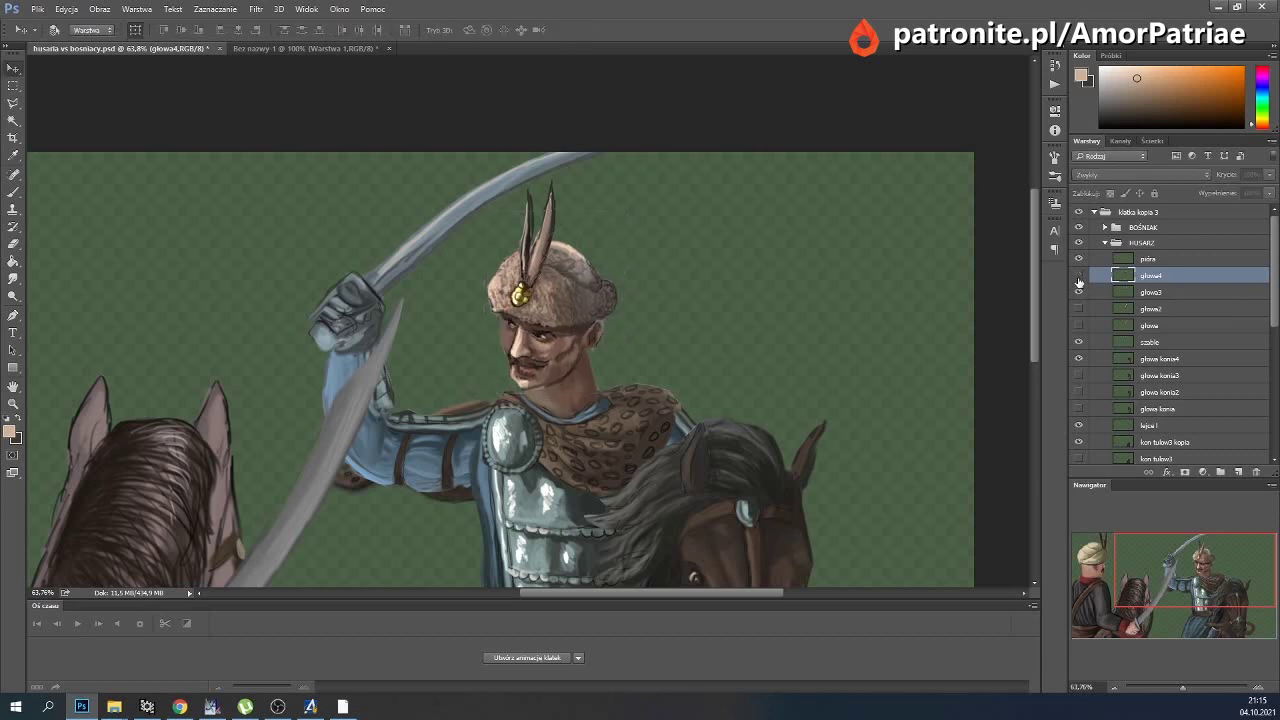
pyautogui.click(13, 278)
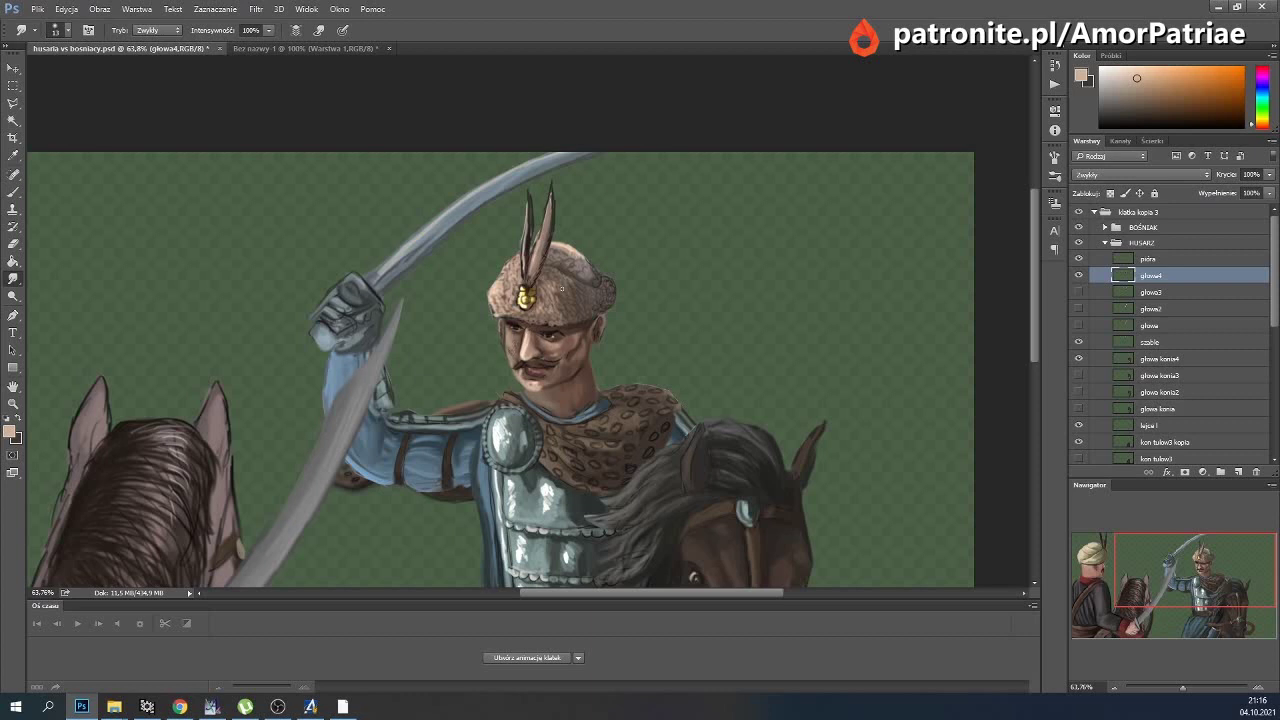
# Compare the głowa4 and głowa3 heads, zoom out, and commit the HUSARZ group transform.
pyautogui.click(1078, 275)
pyautogui.moveTo(1078, 275); pyautogui.dragTo(1079, 297)
pyautogui.click(1078, 291)
pyautogui.moveTo(1182, 688); pyautogui.dragTo(1179, 688)
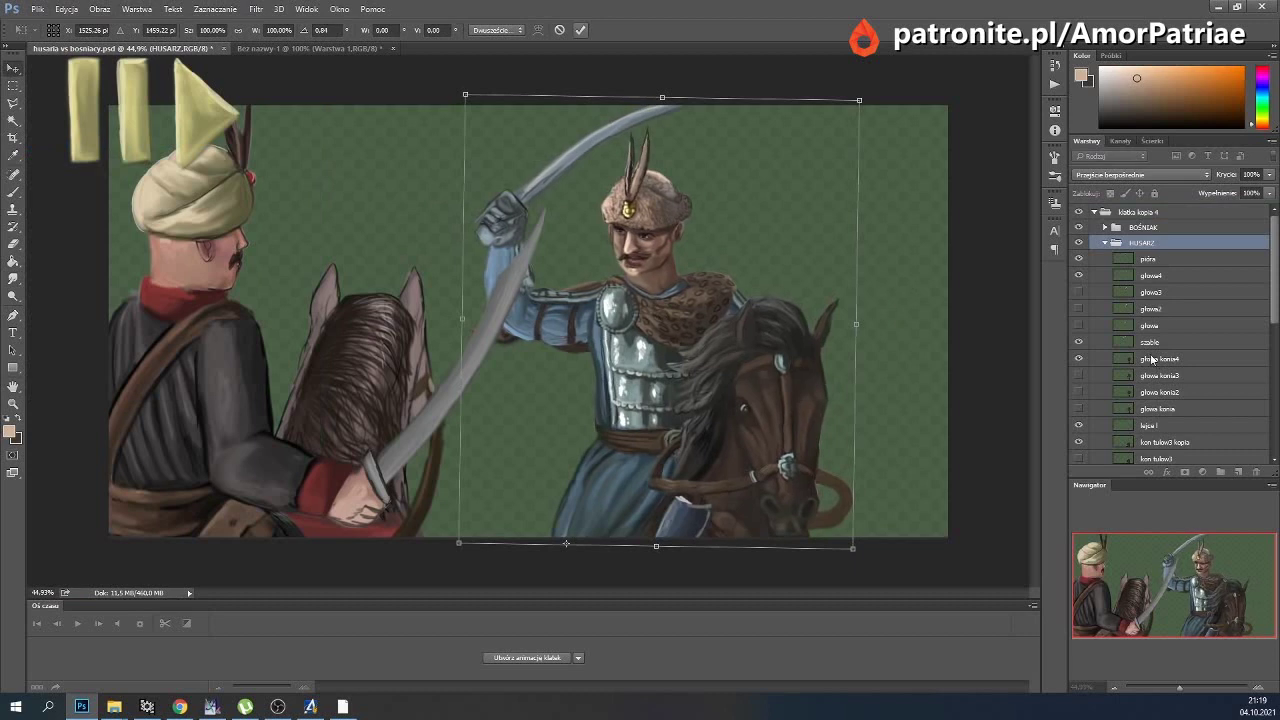
pyautogui.press('Return')
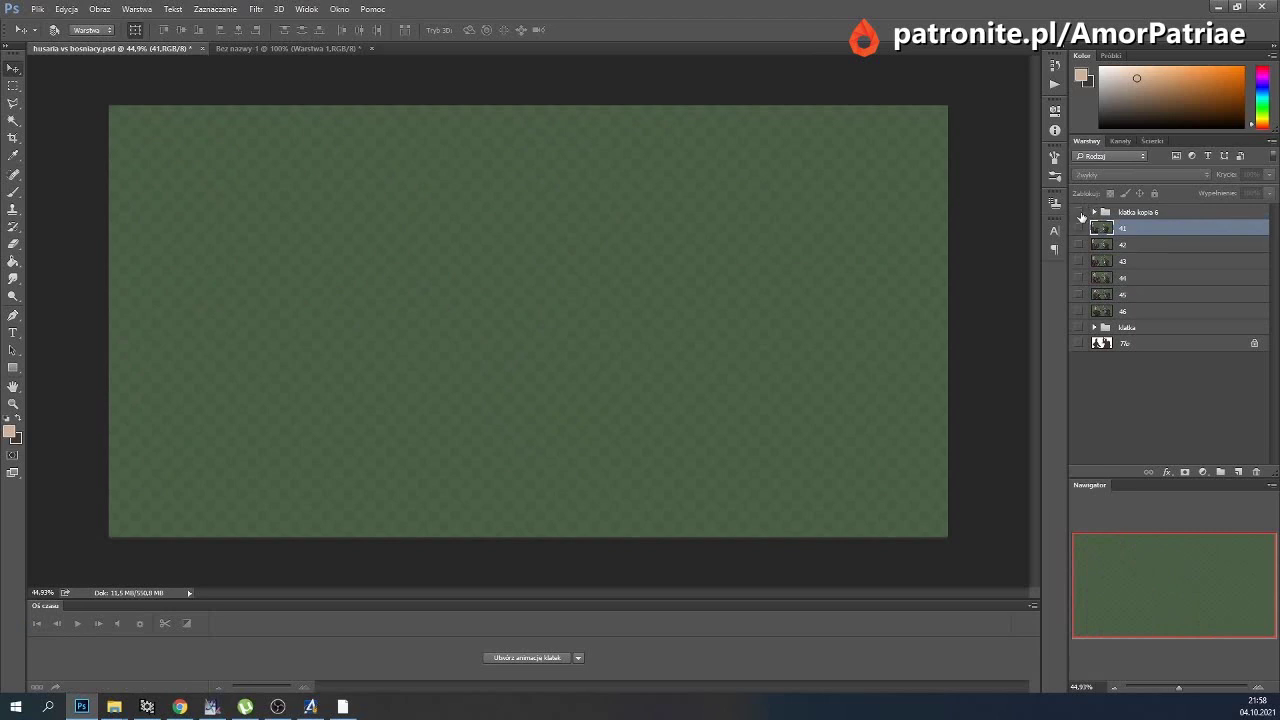
# Show the klatka kopia 6 frame and hide the głowa konia4 horse head variant.
pyautogui.click(1079, 212)
pyautogui.scroll(-1, 1136, 291)
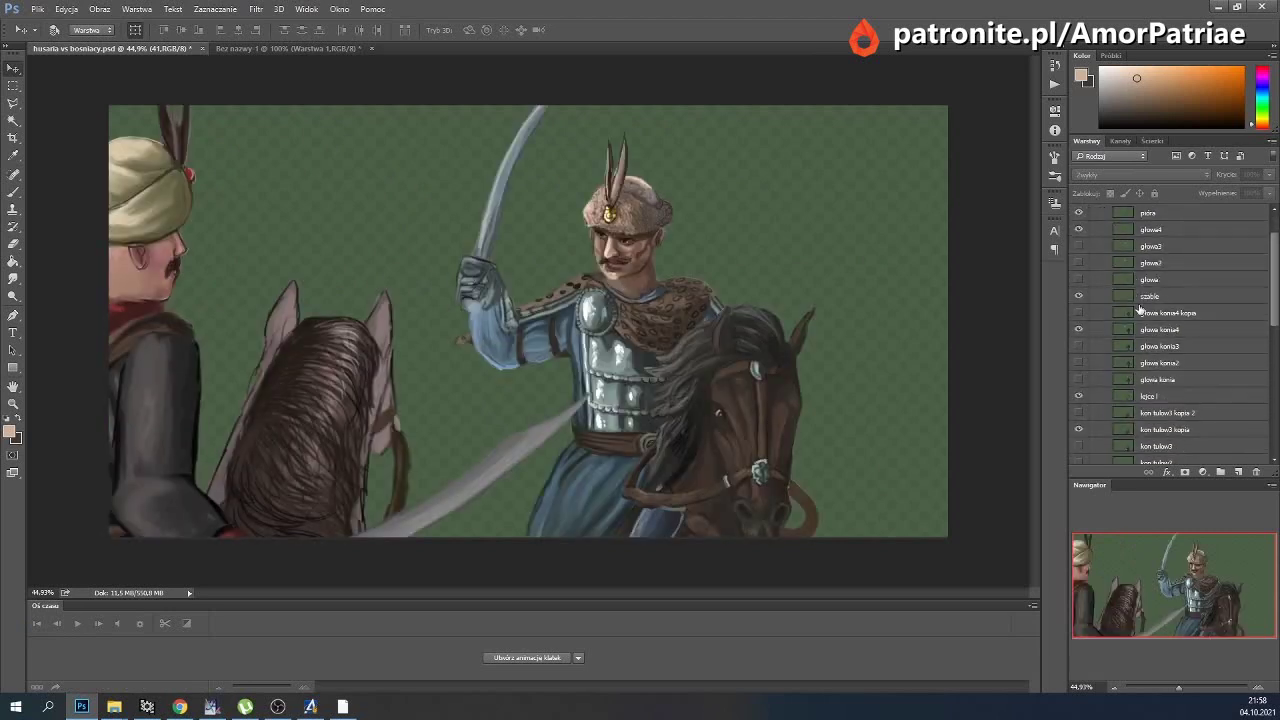
pyautogui.scroll(1, 1146, 333)
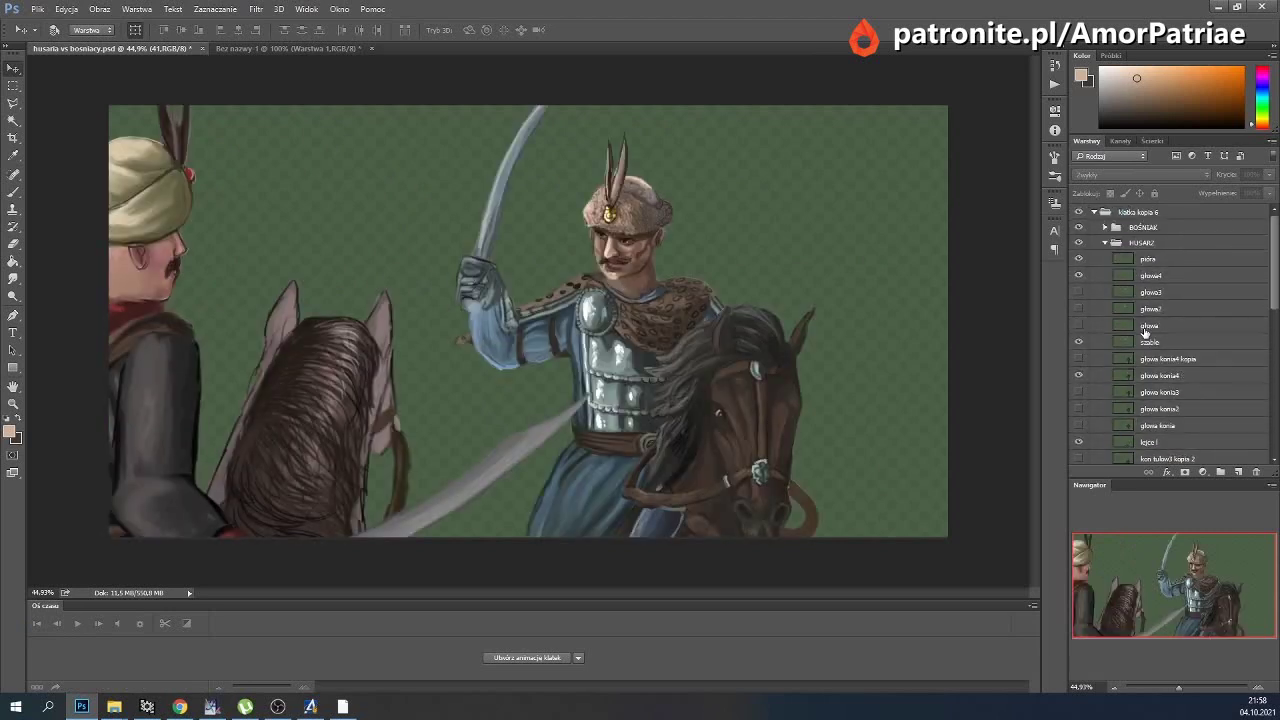
pyautogui.click(1148, 277)
pyautogui.scroll(-2, 1150, 300)
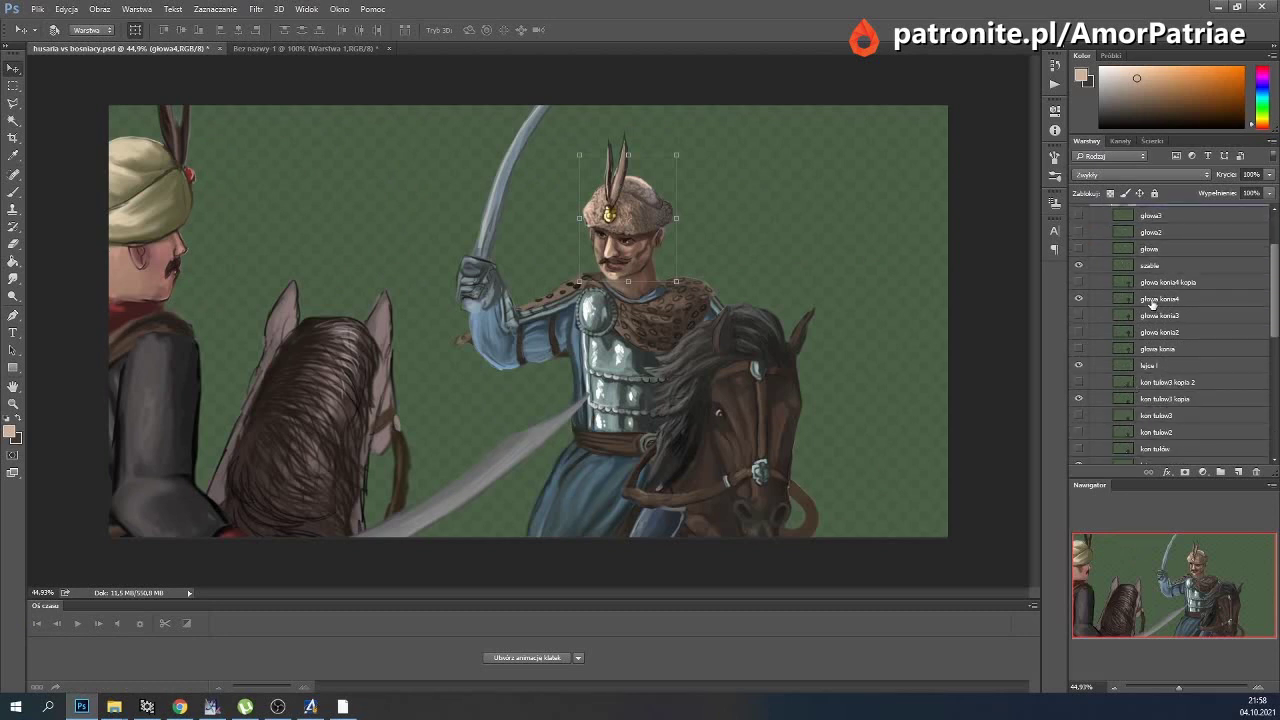
pyautogui.click(1157, 300)
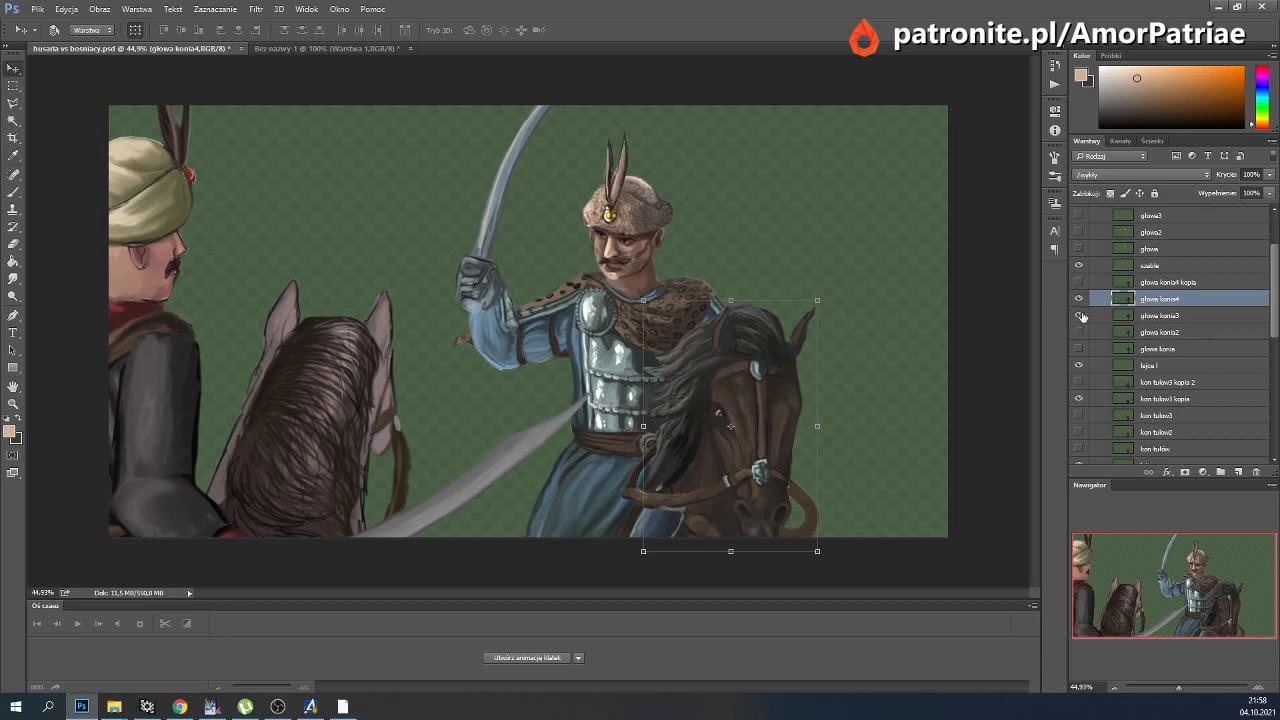
pyautogui.click(1079, 299)
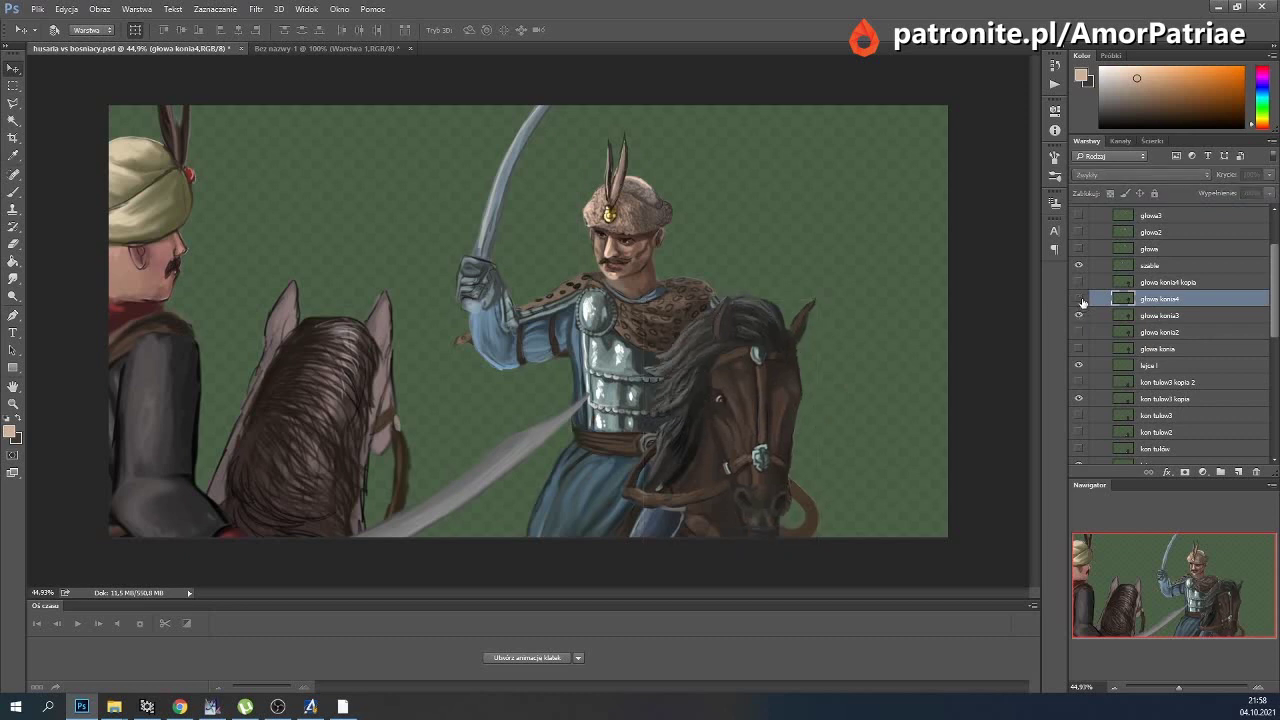
# Browse through the głowa konia3, kon tulow3 kopia, skóra2 kopia and Warstwa 1 layers.
pyautogui.click(1137, 316)
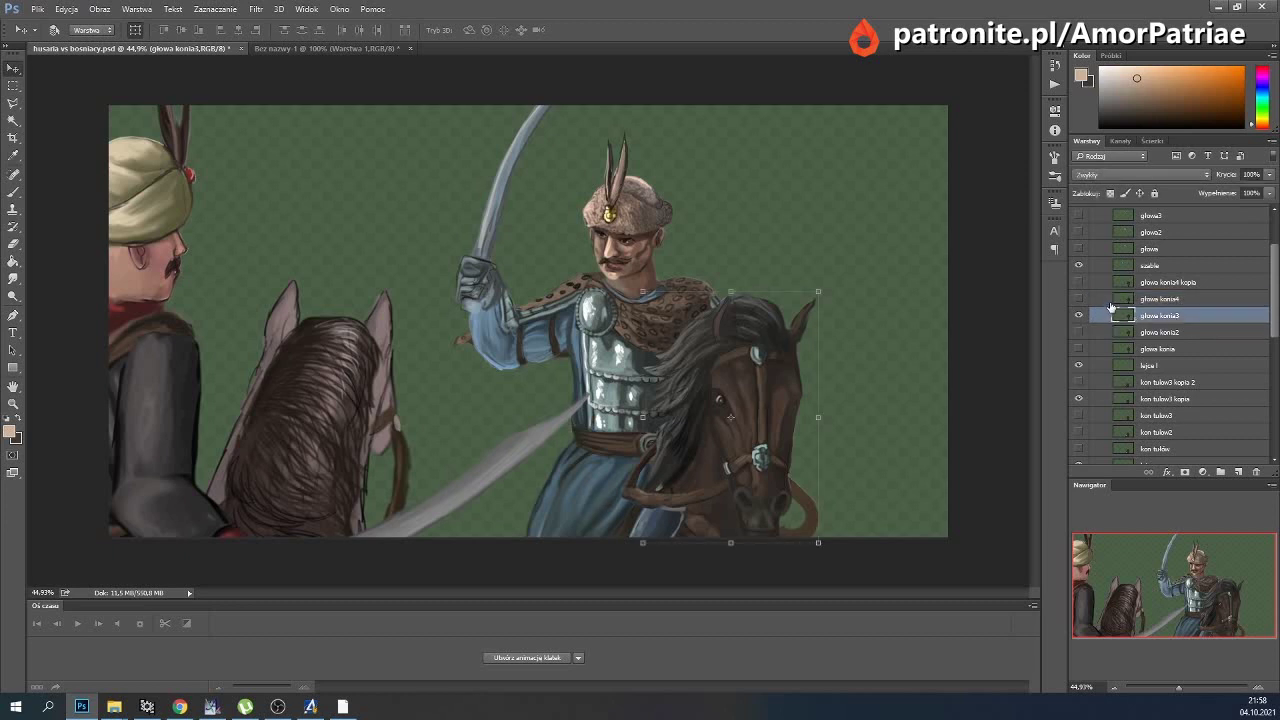
pyautogui.scroll(-2, 1118, 320)
pyautogui.click(1133, 338)
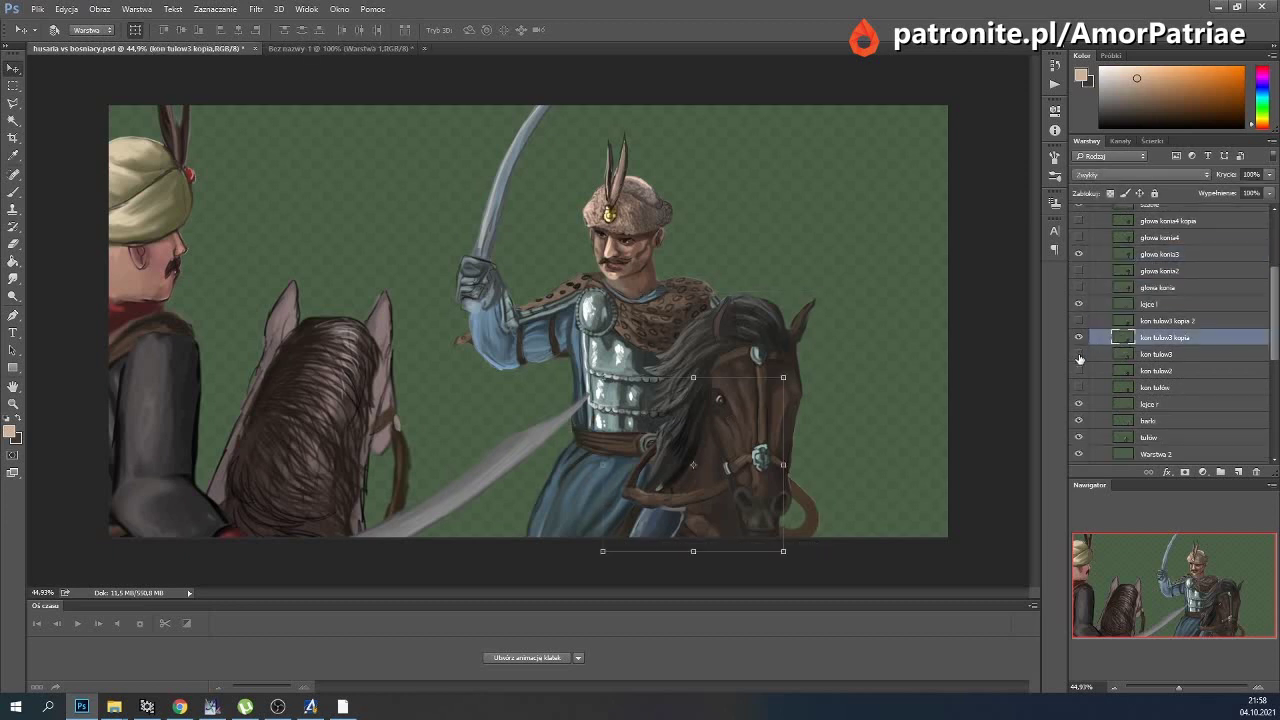
pyautogui.scroll(-2, 1150, 353)
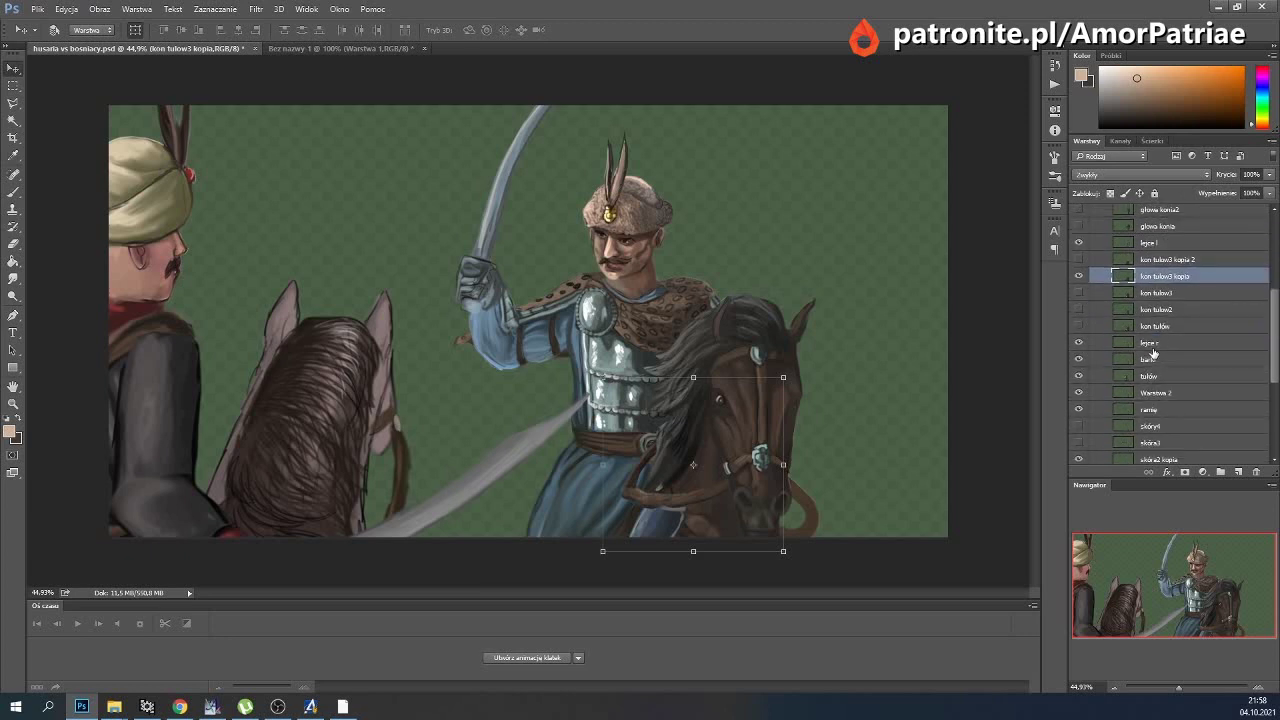
pyautogui.scroll(2, 1153, 353)
pyautogui.scroll(3, 1153, 353)
pyautogui.scroll(-3, 1152, 355)
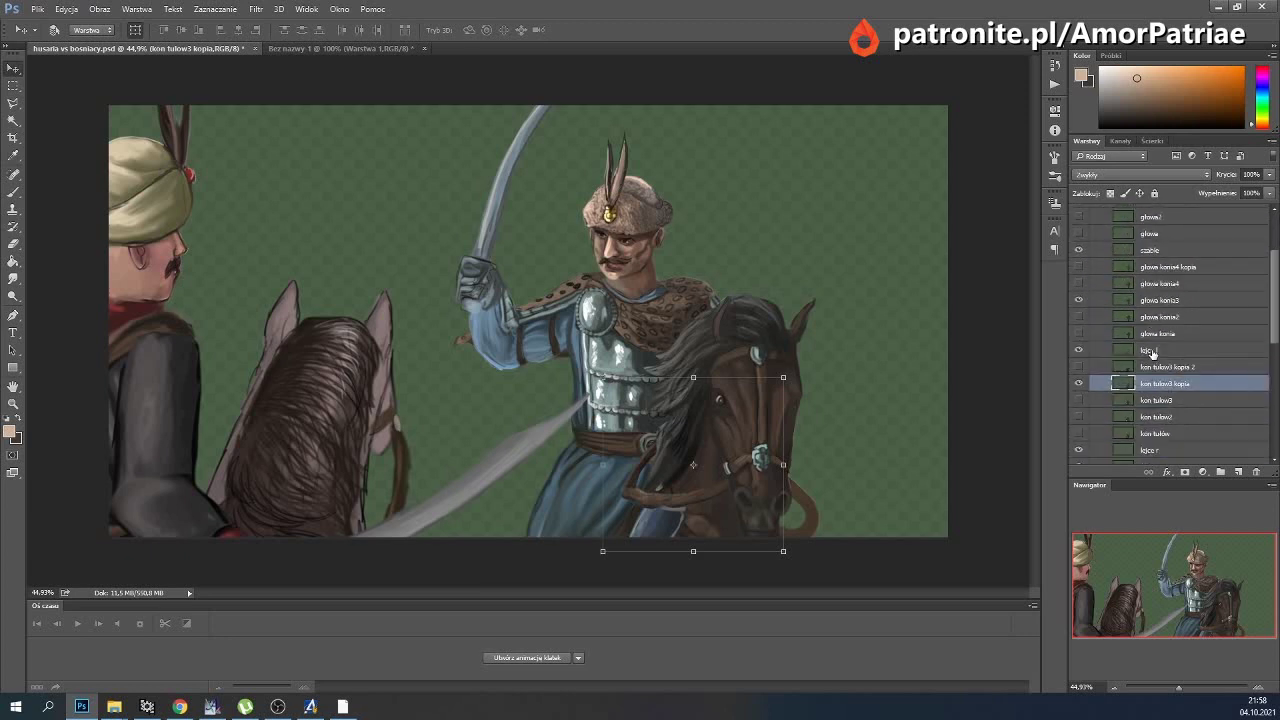
pyautogui.scroll(-3, 1150, 358)
pyautogui.scroll(-3, 1150, 358)
pyautogui.scroll(-1, 1152, 365)
pyautogui.click(1180, 368)
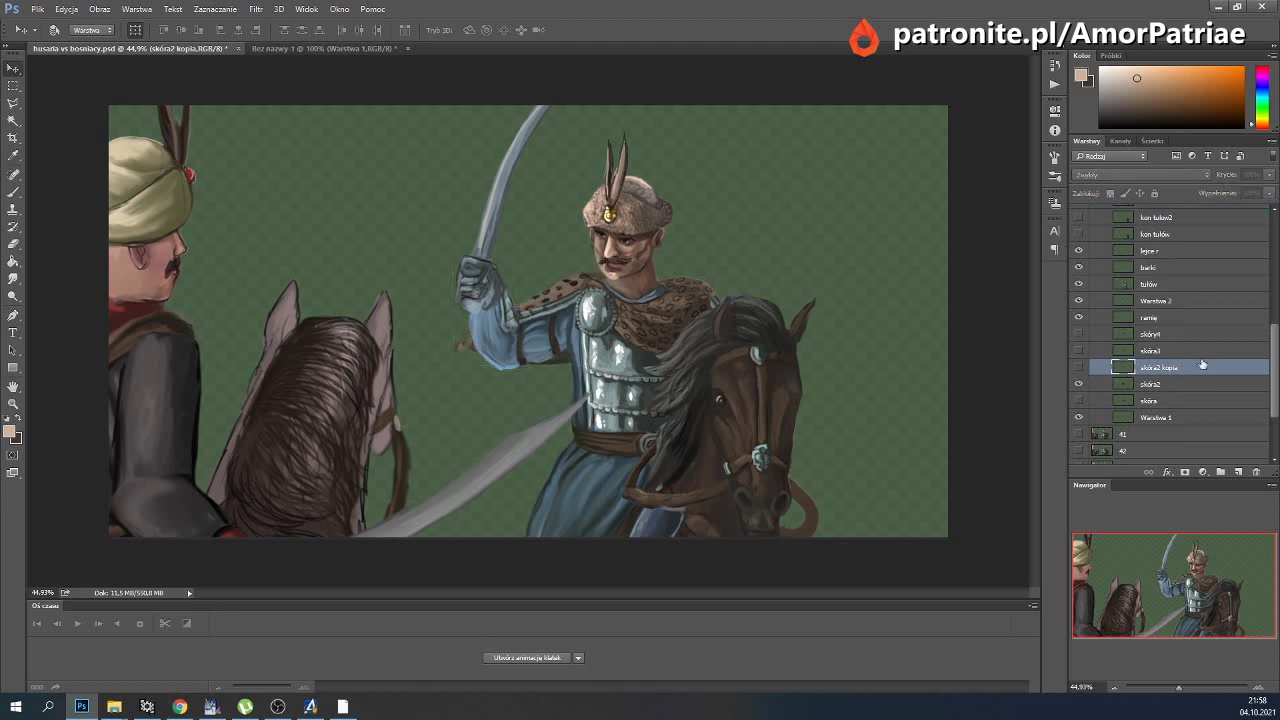
pyautogui.click(1161, 420)
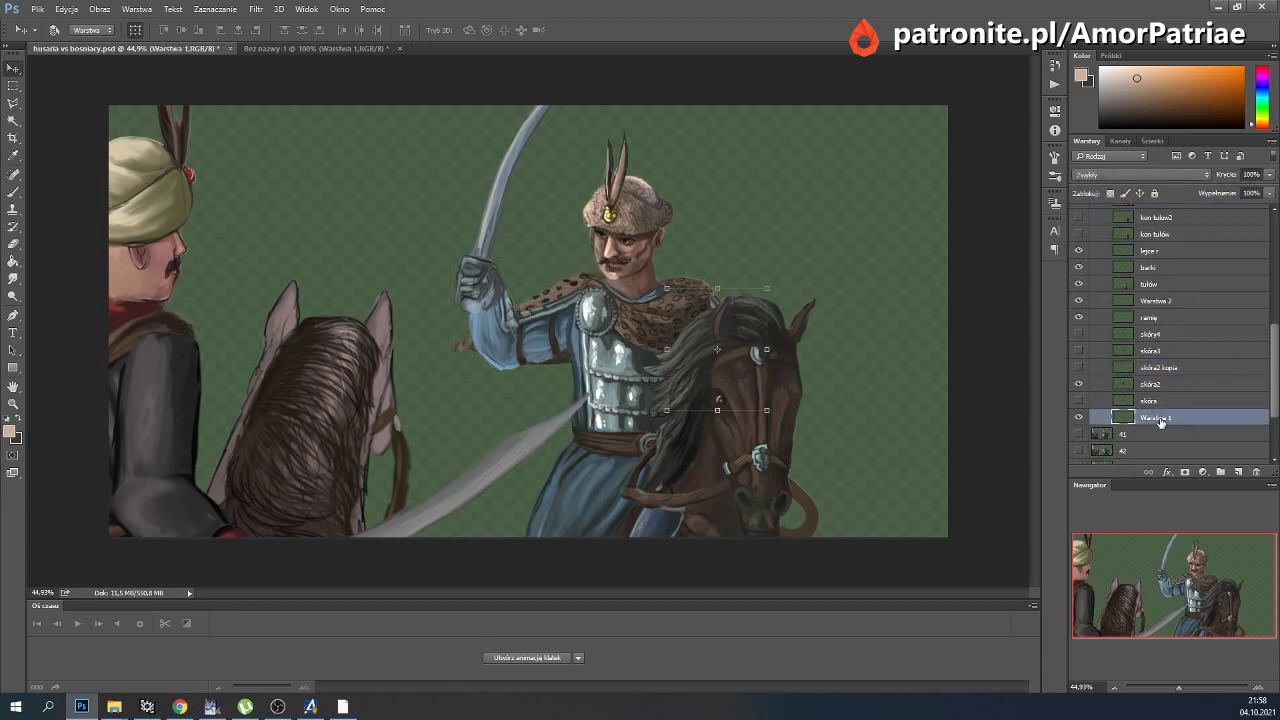
# Select the lejce r right rein layer, passing the Warstwa 2 arm layer.
pyautogui.scroll(2, 1161, 422)
pyautogui.scroll(1, 1168, 378)
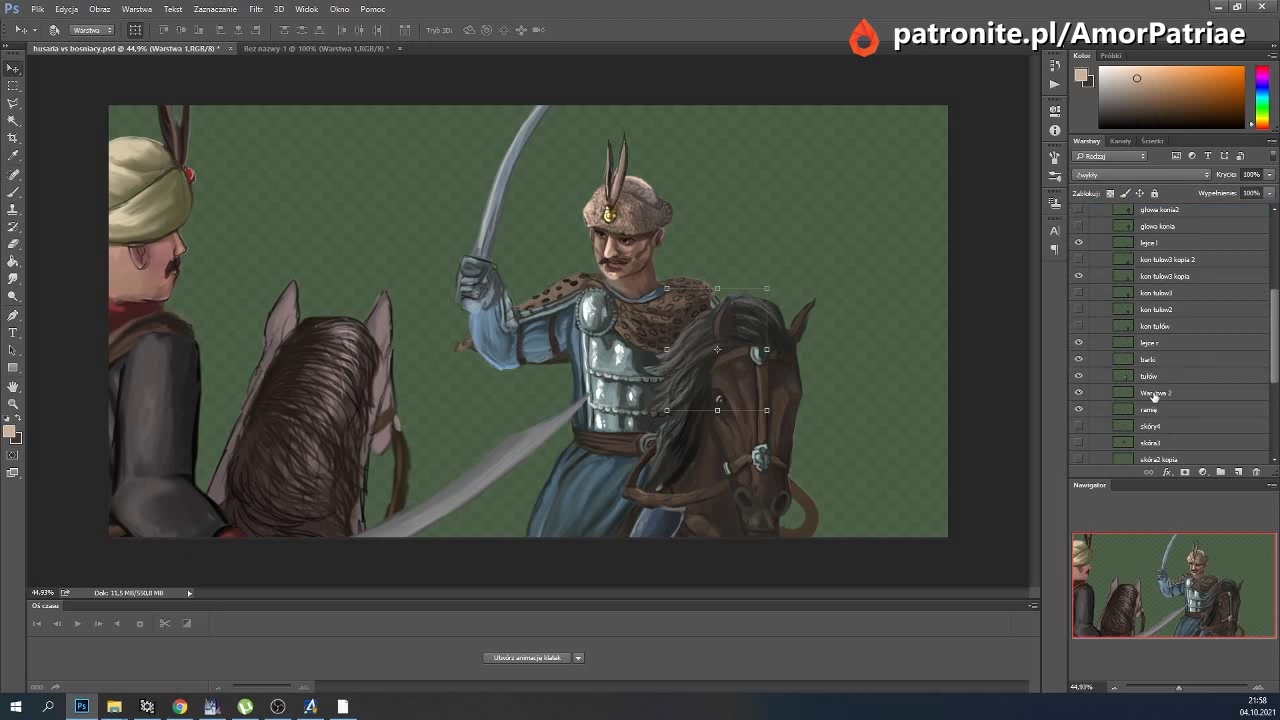
pyautogui.scroll(-3, 1158, 409)
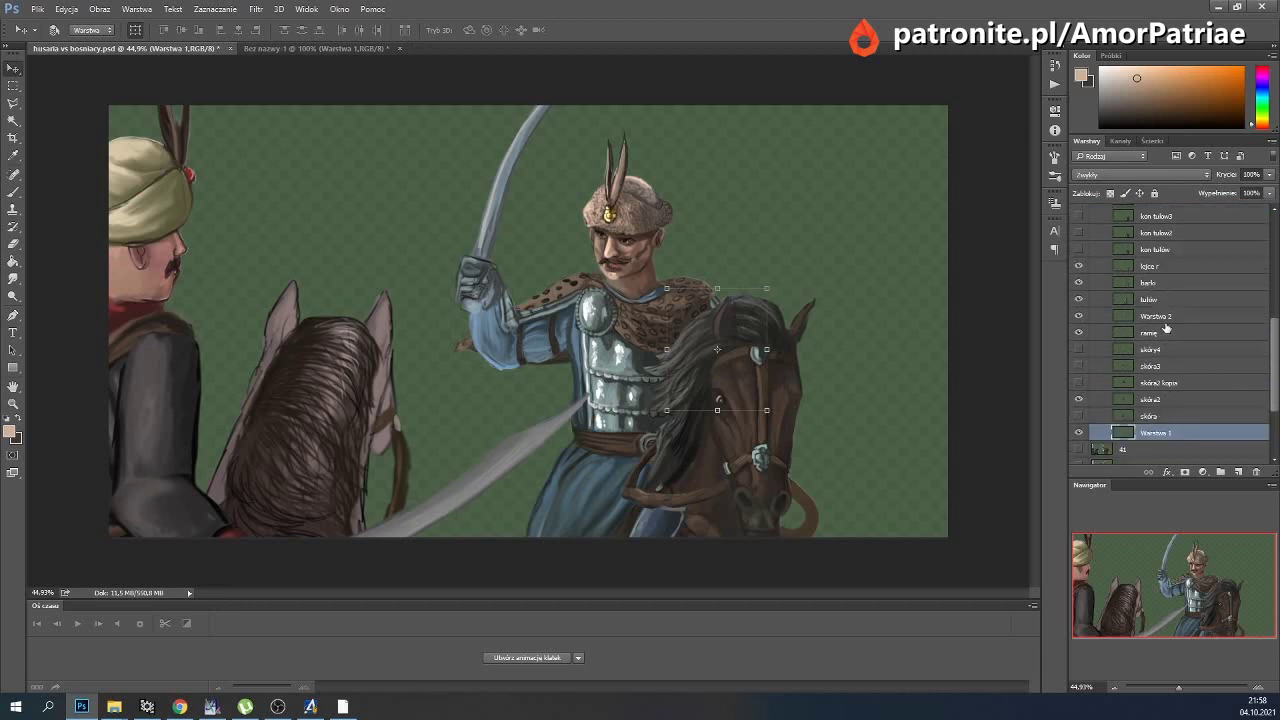
pyautogui.click(1166, 318)
pyautogui.scroll(3, 1166, 326)
pyautogui.click(1160, 357)
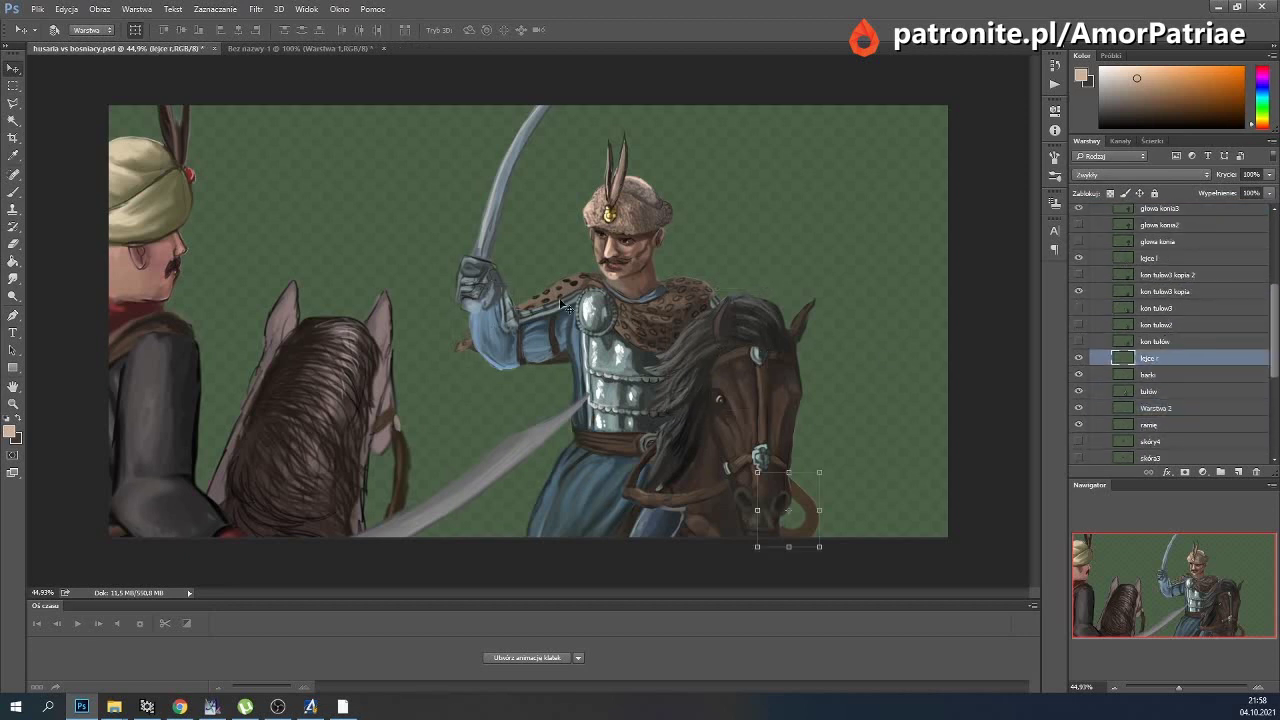
pyautogui.click(66, 9)
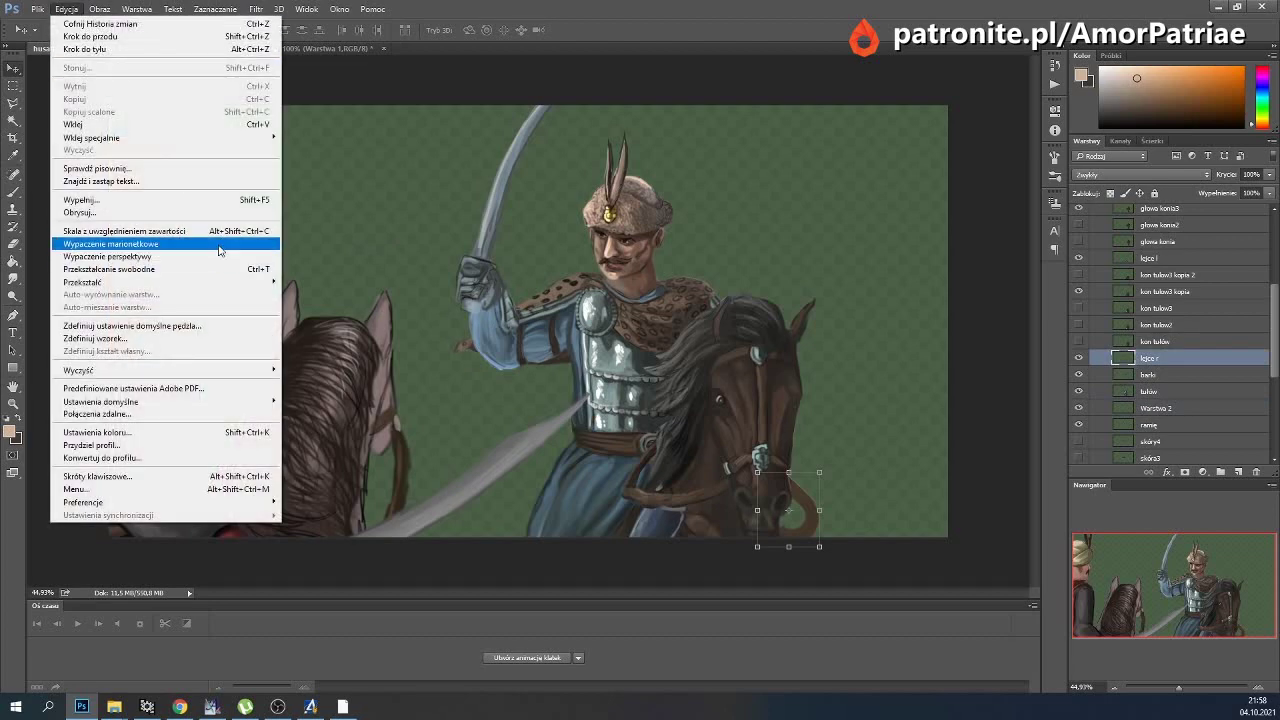
# Puppet Warp the right rein, bending its upper end upward, and commit.
pyautogui.click(100, 243)
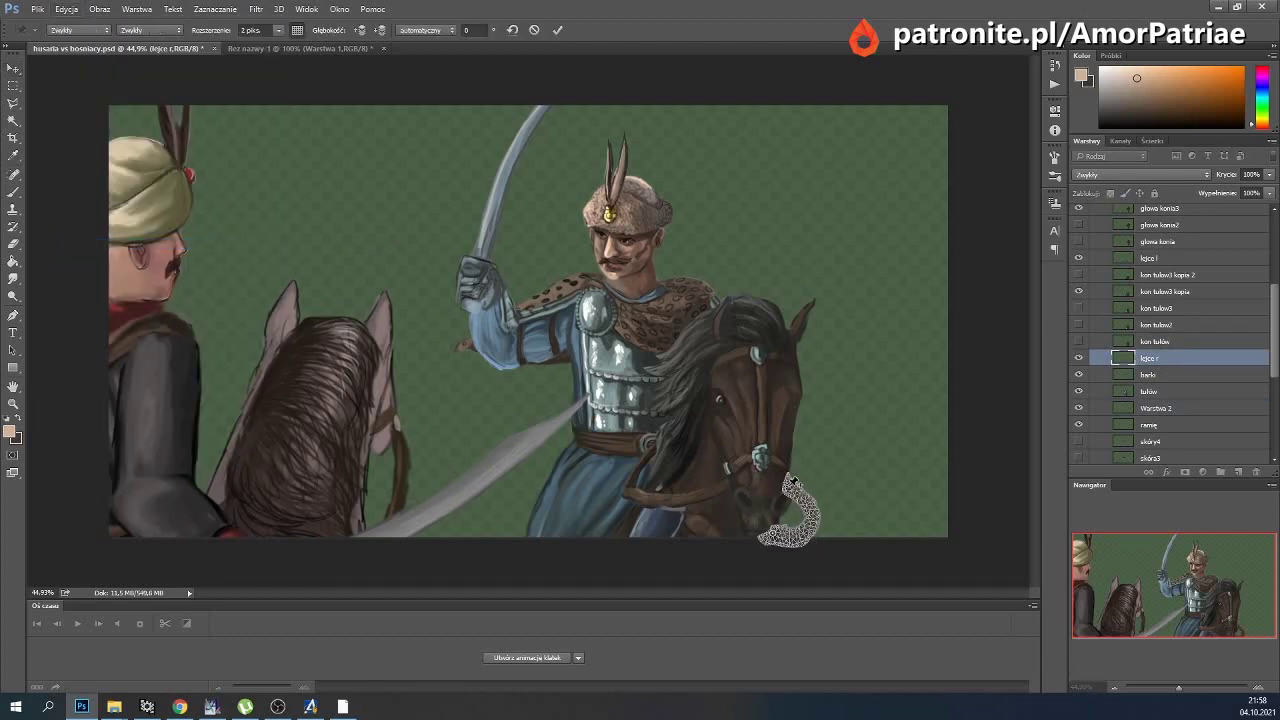
pyautogui.moveTo(790, 484); pyautogui.dragTo(786, 477)
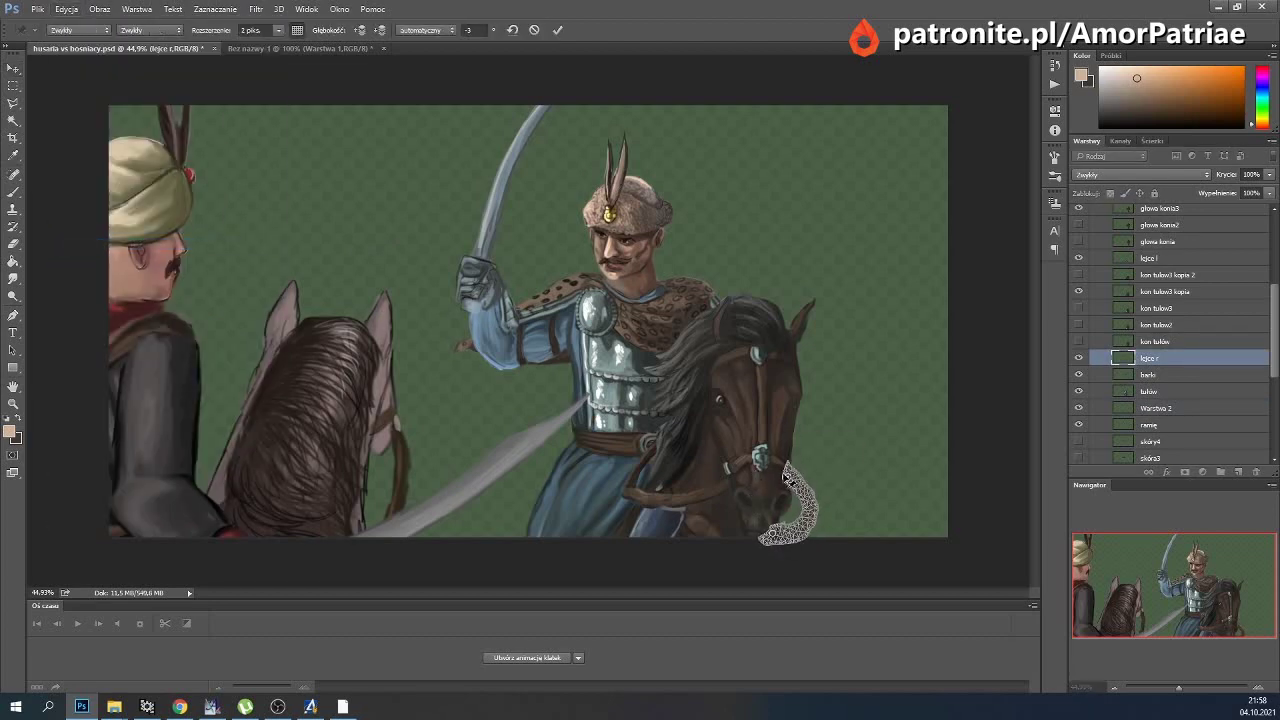
pyautogui.click(557, 30)
pyautogui.scroll(2, 1160, 320)
# Commit the left rein transform, tilt the sabre about -6°, and shift the BOŚNIAK rider left.
pyautogui.click(1162, 305)
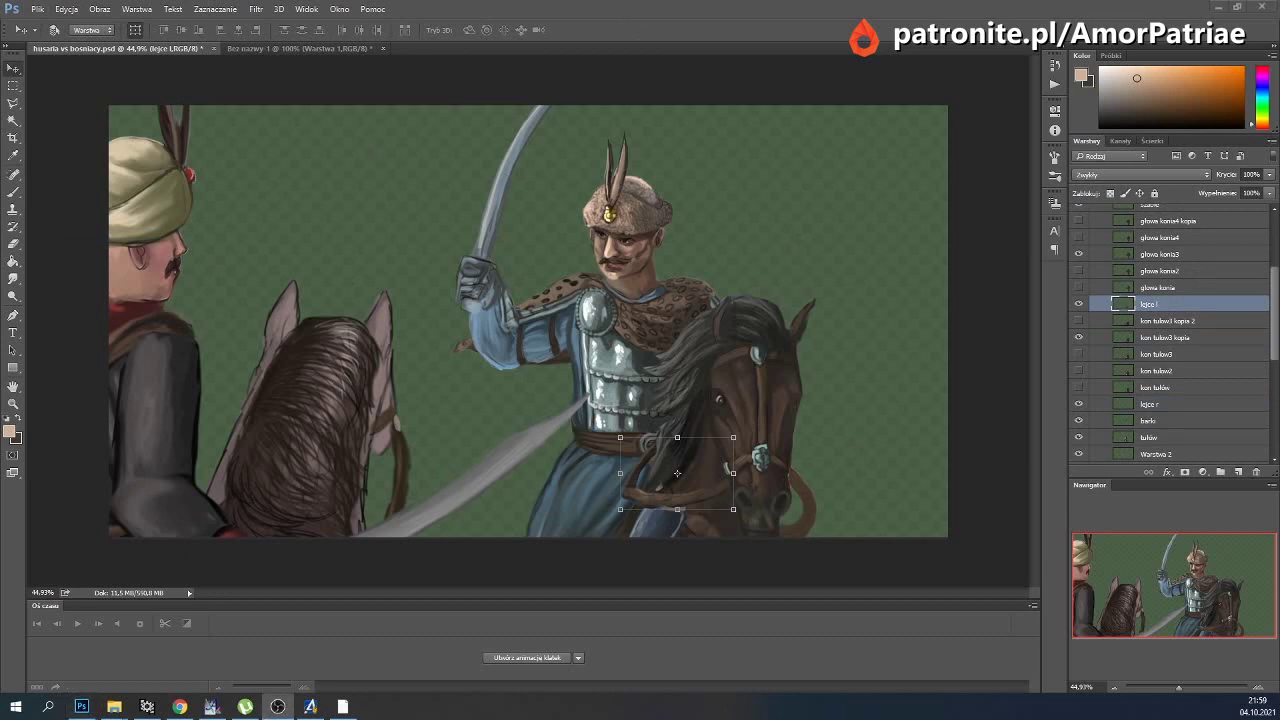
pyautogui.press('Return')
pyautogui.scroll(-3, 1160, 330)
pyautogui.click(1156, 377)
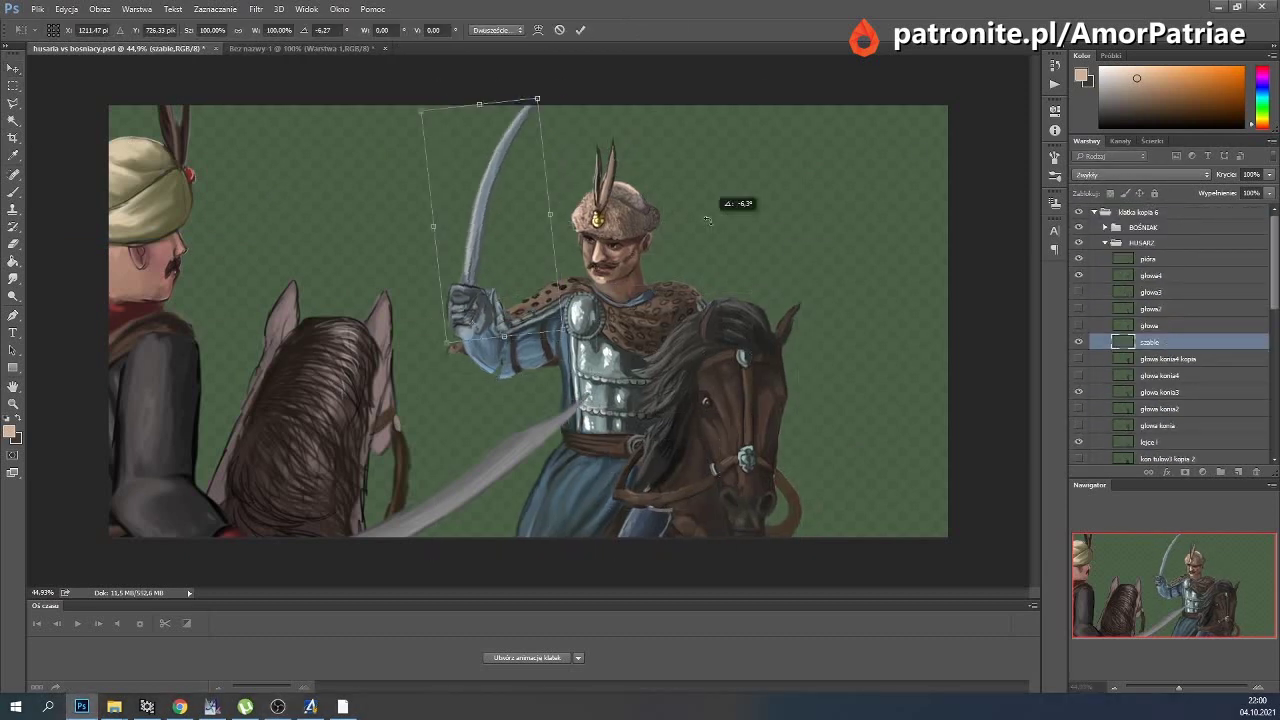
pyautogui.press('Return')
pyautogui.click(1143, 227)
pyautogui.moveTo(540, 140); pyautogui.dragTo(520, 140)
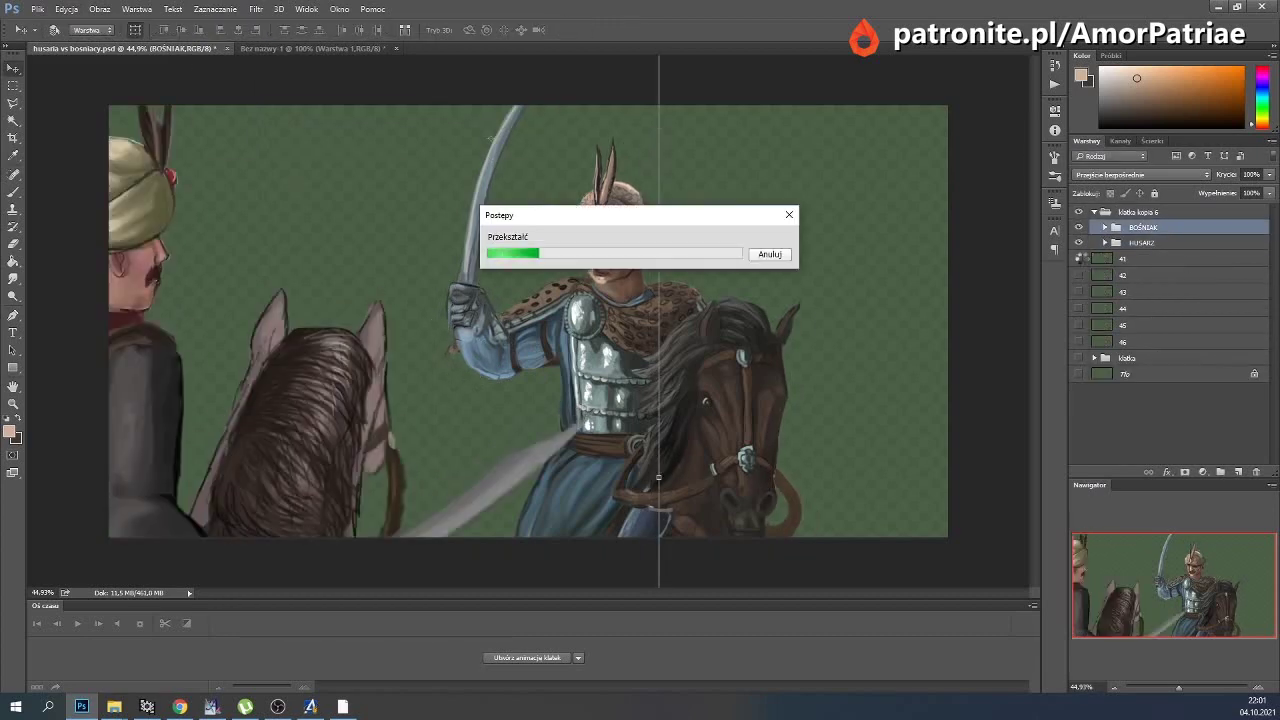
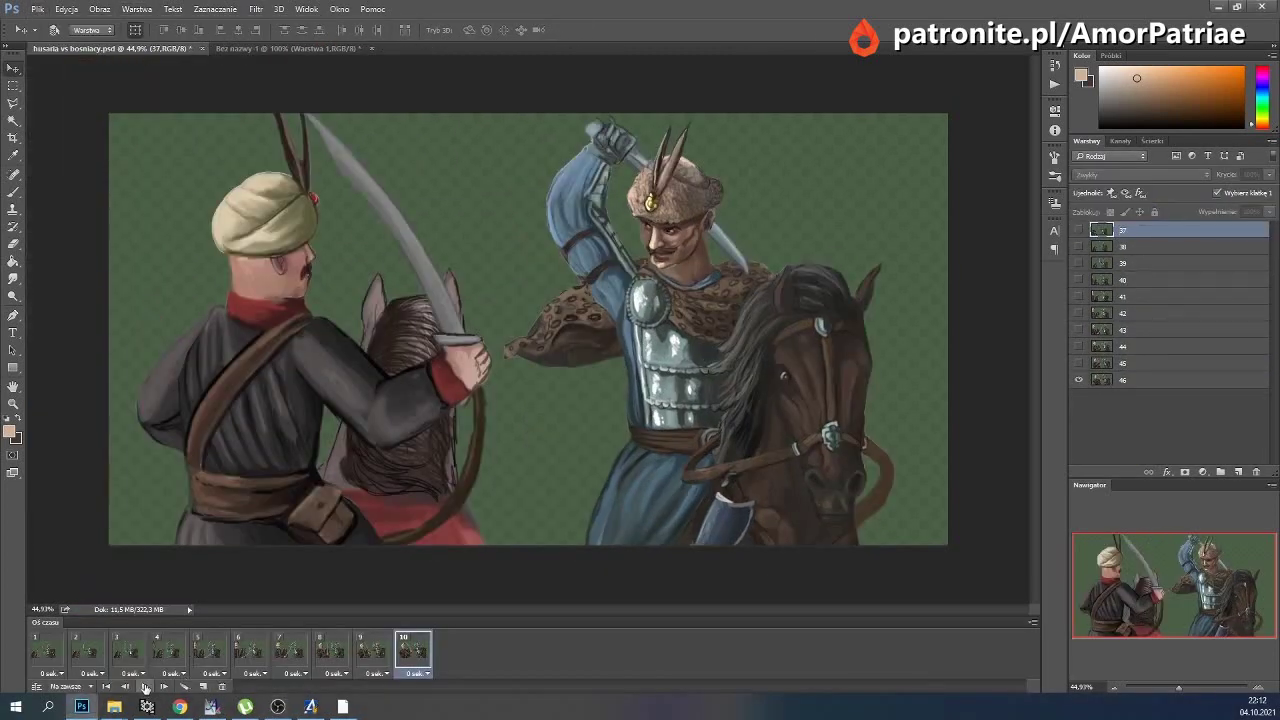
# Play the ten-frame sabre duel animation, stop it, and play it again.
pyautogui.click(145, 688)
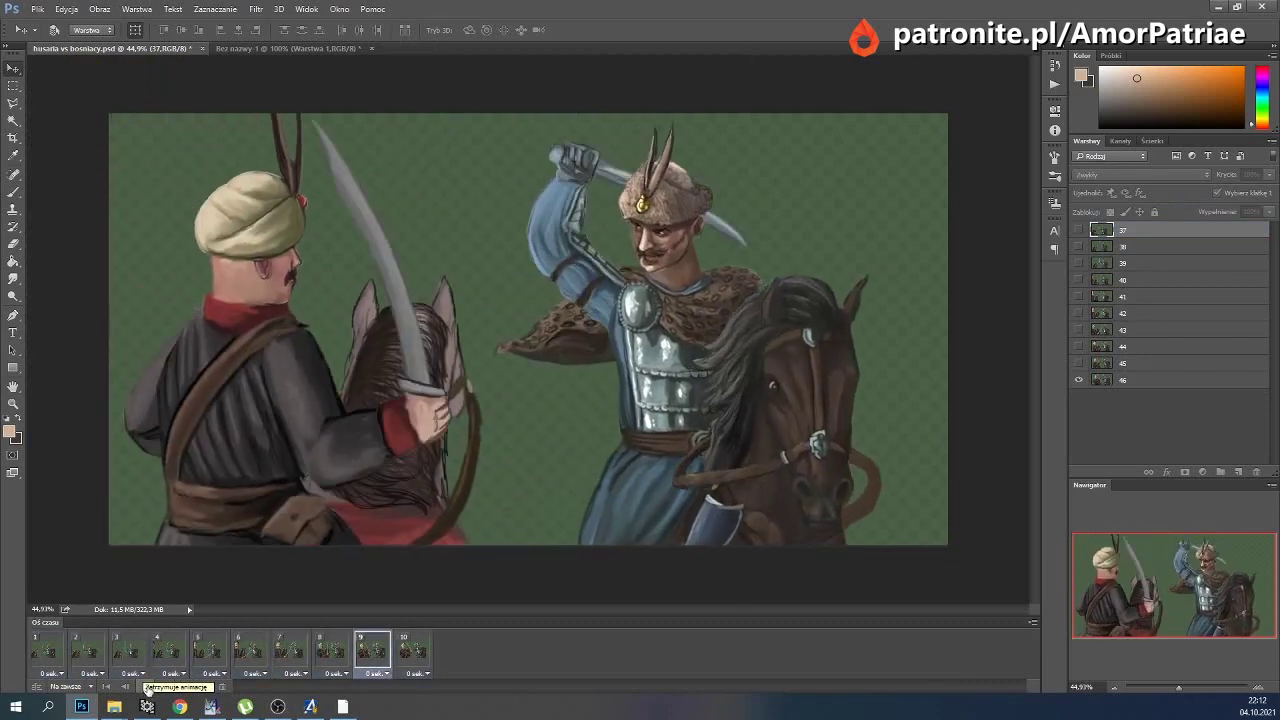
pyautogui.click(148, 688)
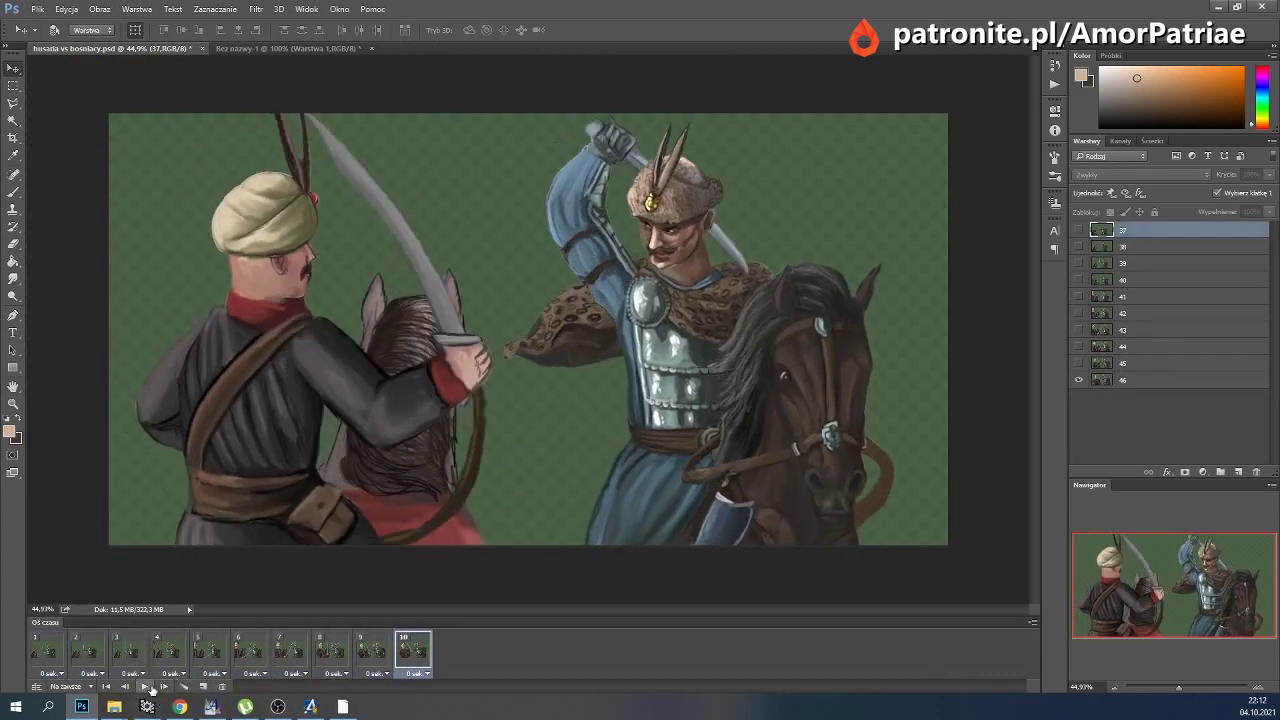
pyautogui.click(148, 688)
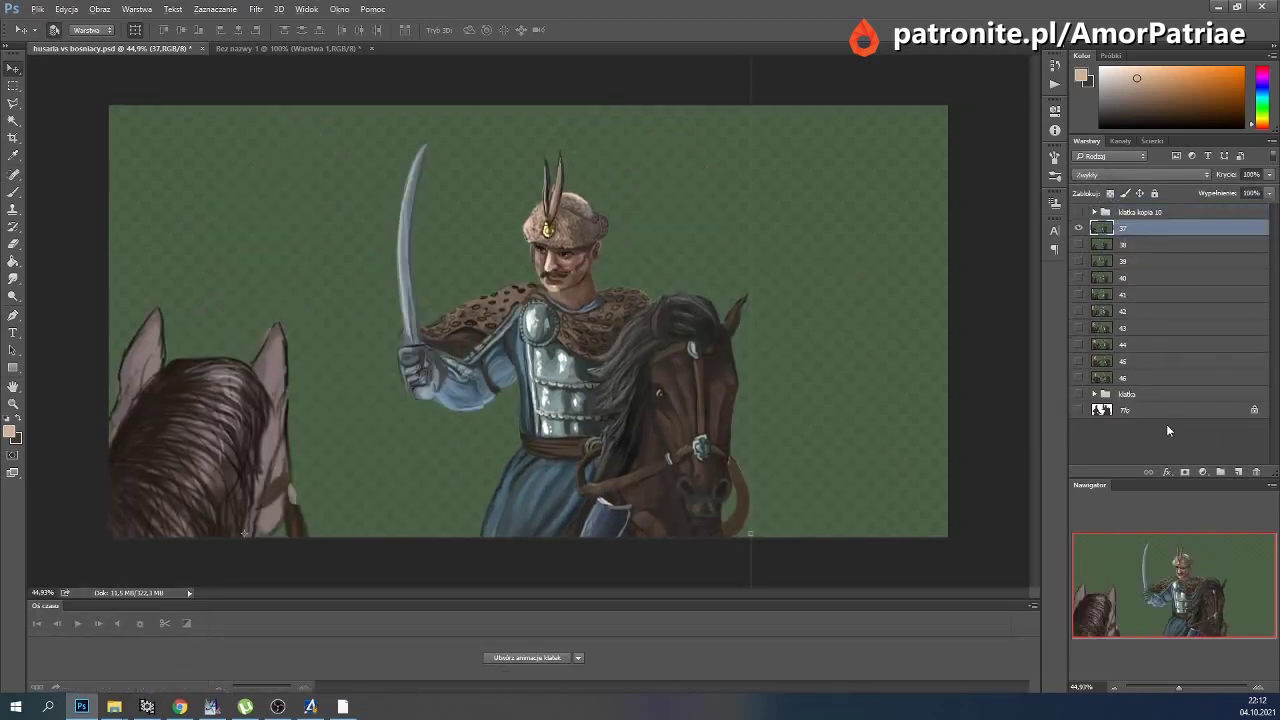
# Save the file, then delete the klatka kopia 10 and klatka groups and the Tło layer.
pyautogui.click(38, 9)
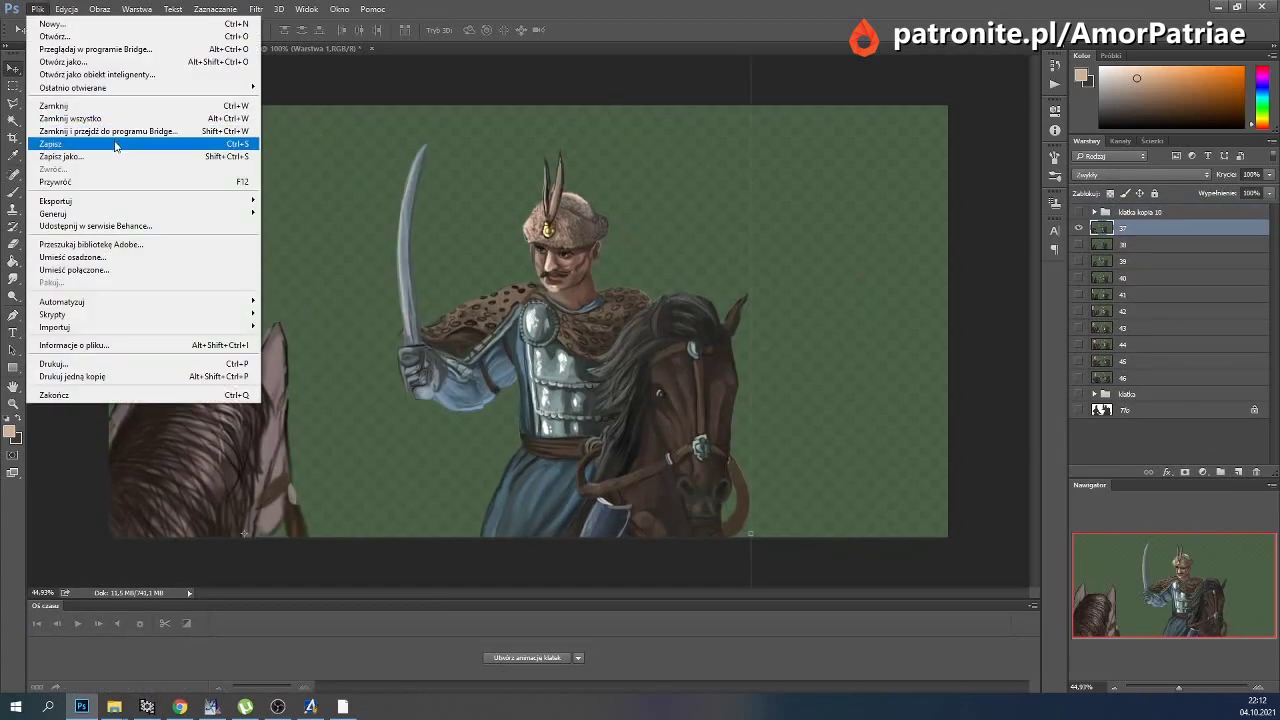
pyautogui.click(60, 132)
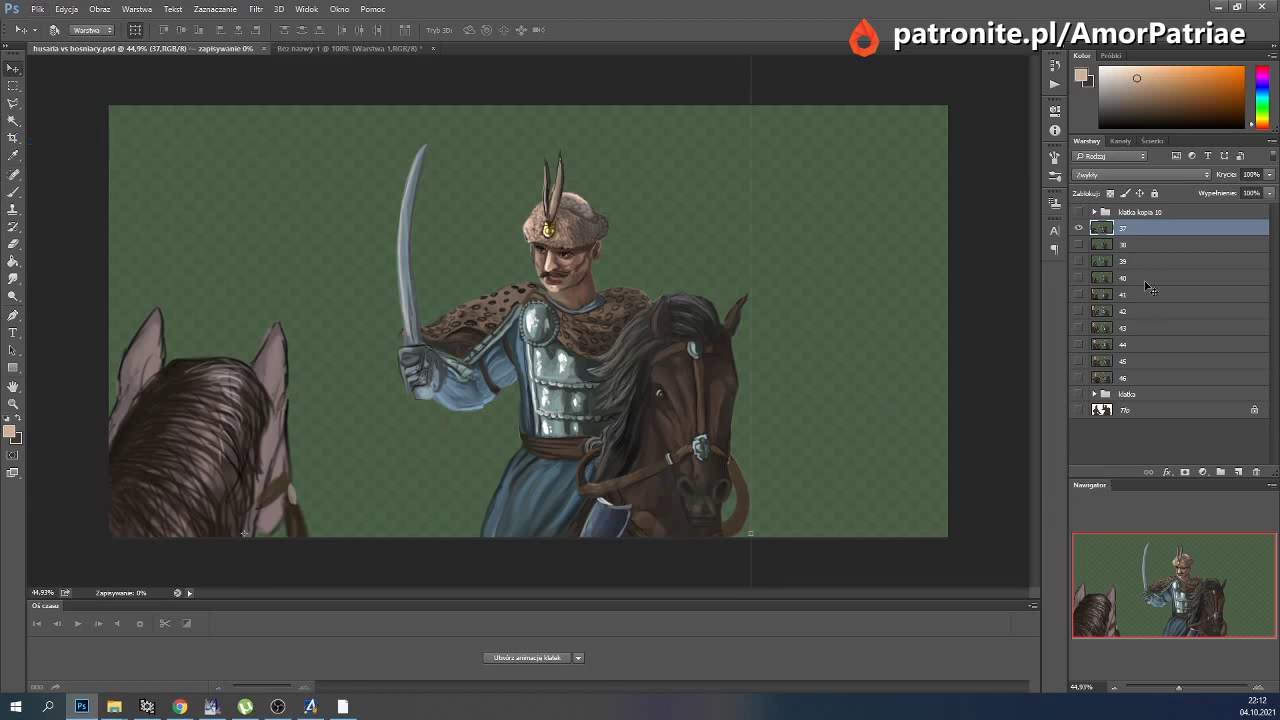
pyautogui.click(1137, 213)
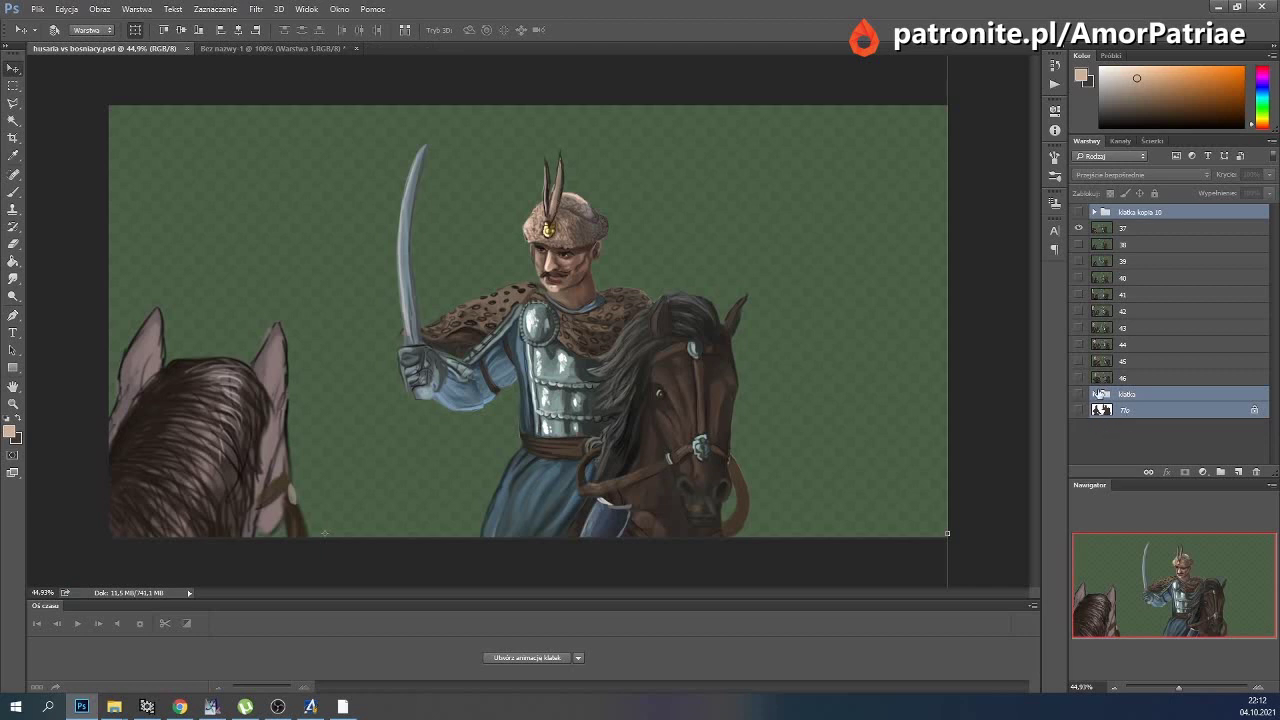
pyautogui.press('Delete')
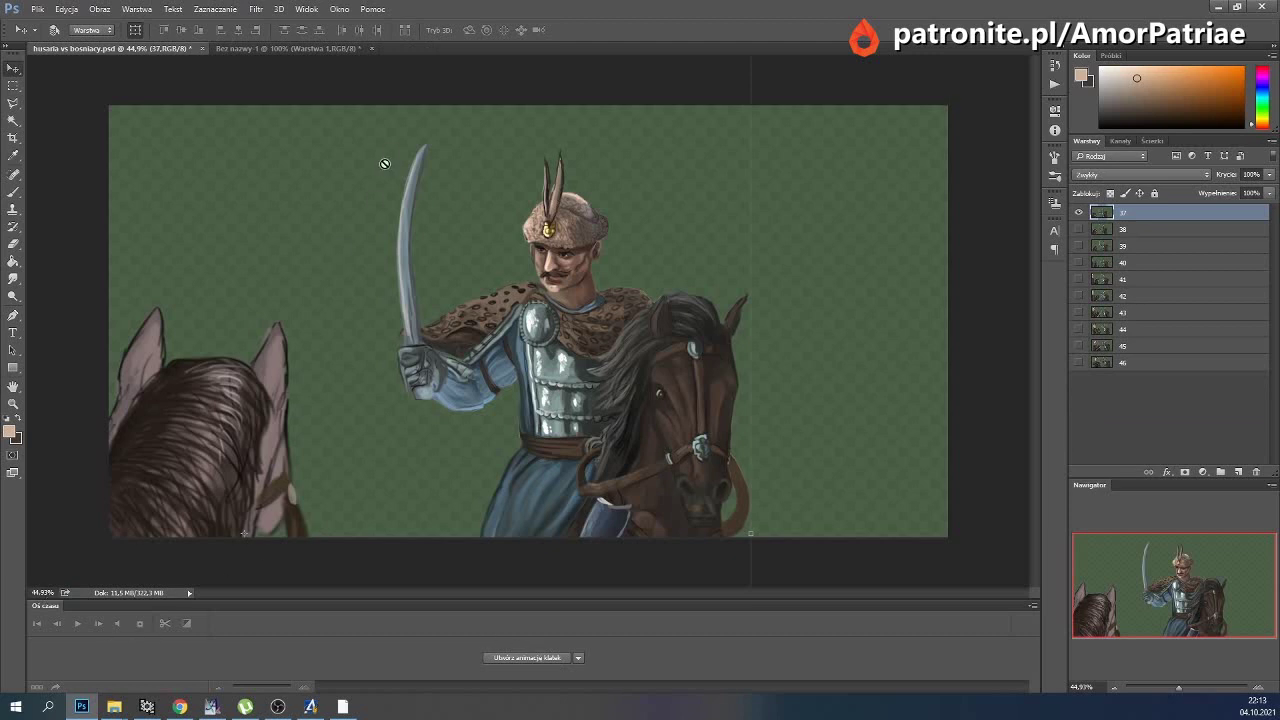
# Show the Timeline panel and create a frame animation.
pyautogui.click(307, 9)
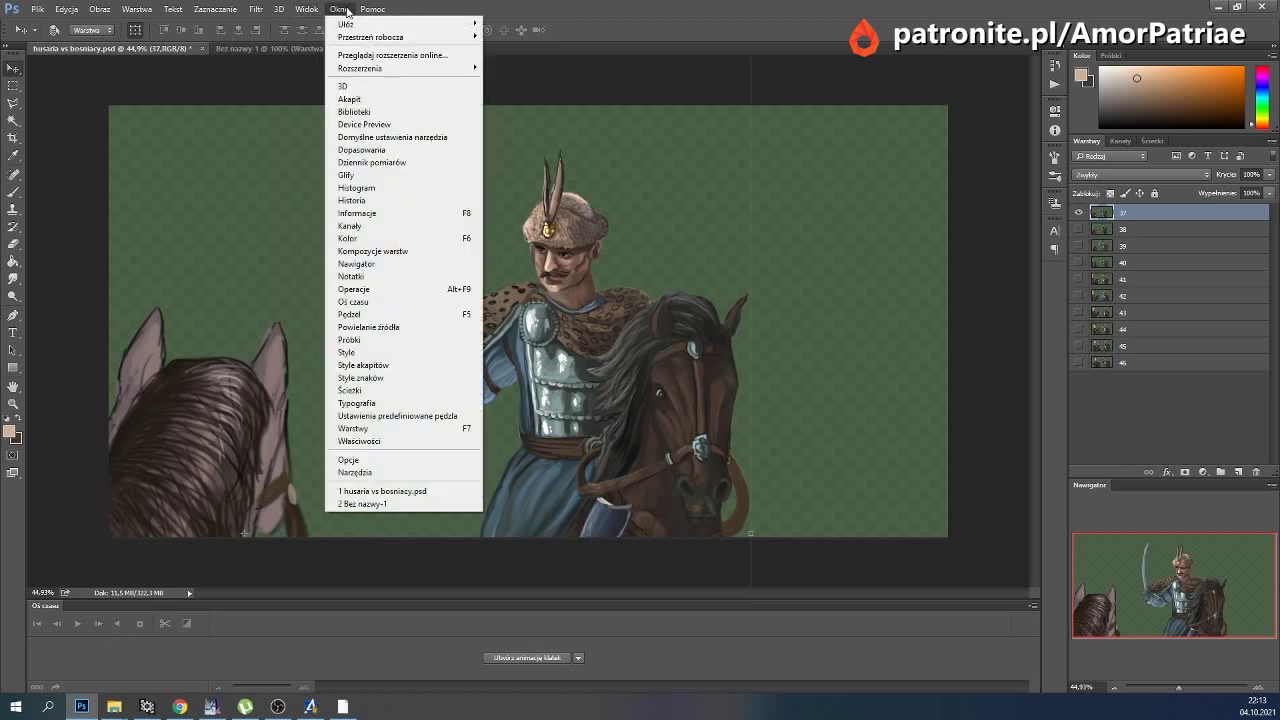
pyautogui.click(398, 303)
pyautogui.click(307, 9)
pyautogui.click(339, 9)
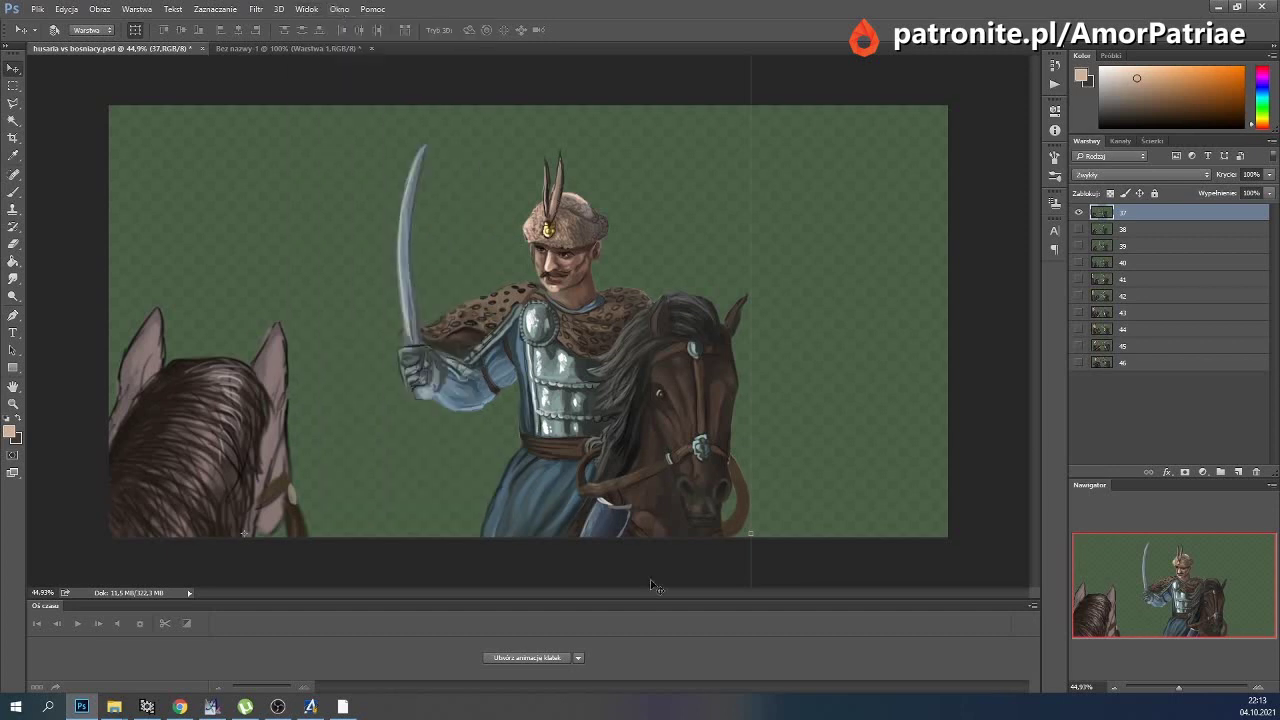
pyautogui.click(551, 657)
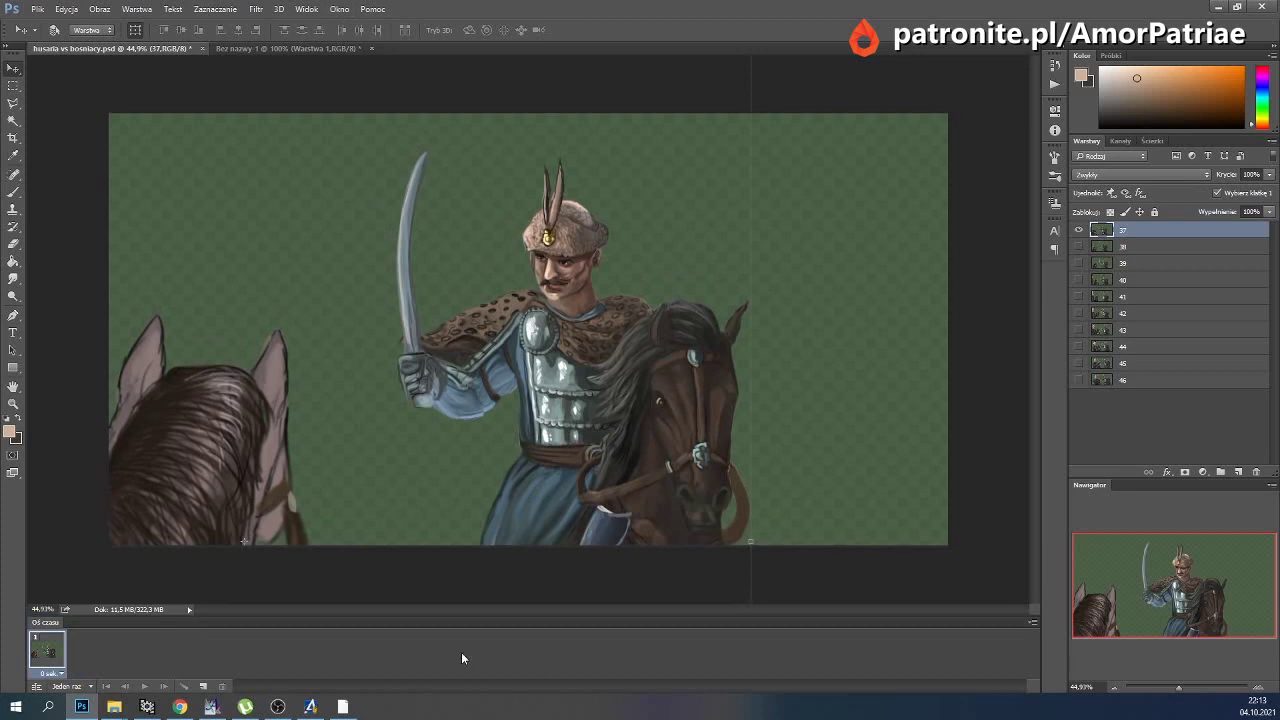
pyautogui.click(1033, 624)
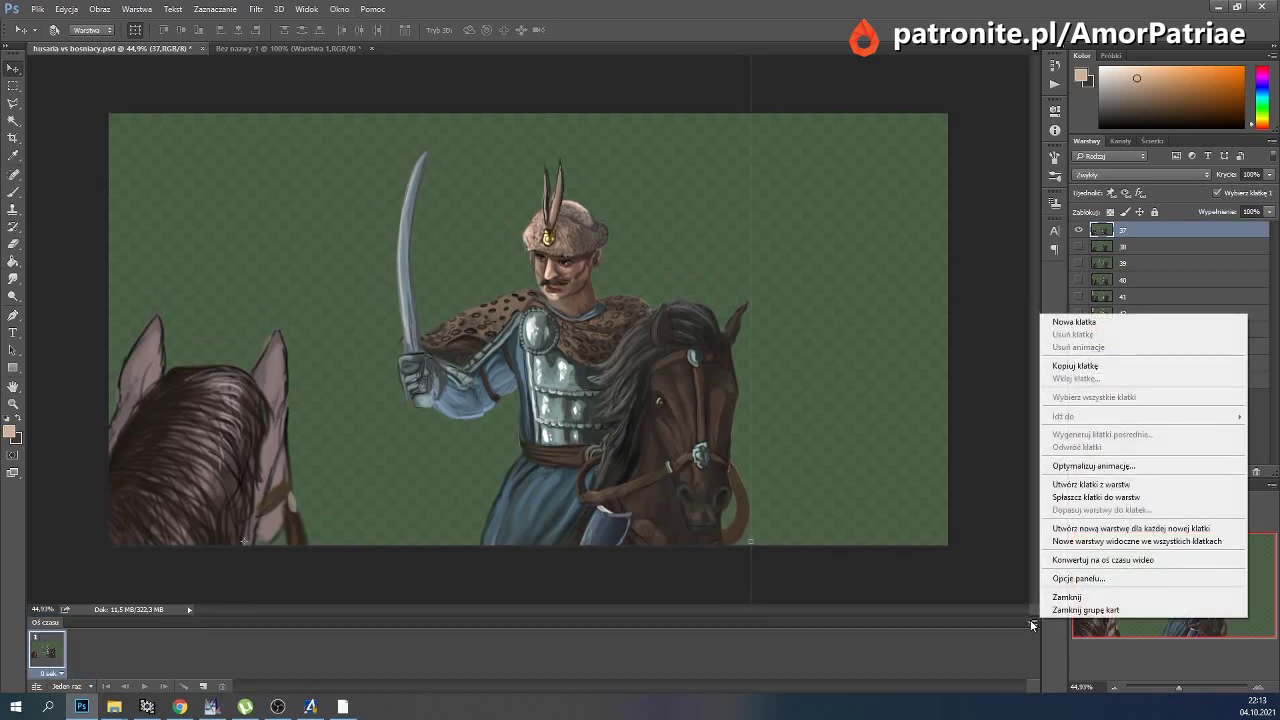
# Make frames from layers 37–46 and reverse their order.
pyautogui.click(1089, 487)
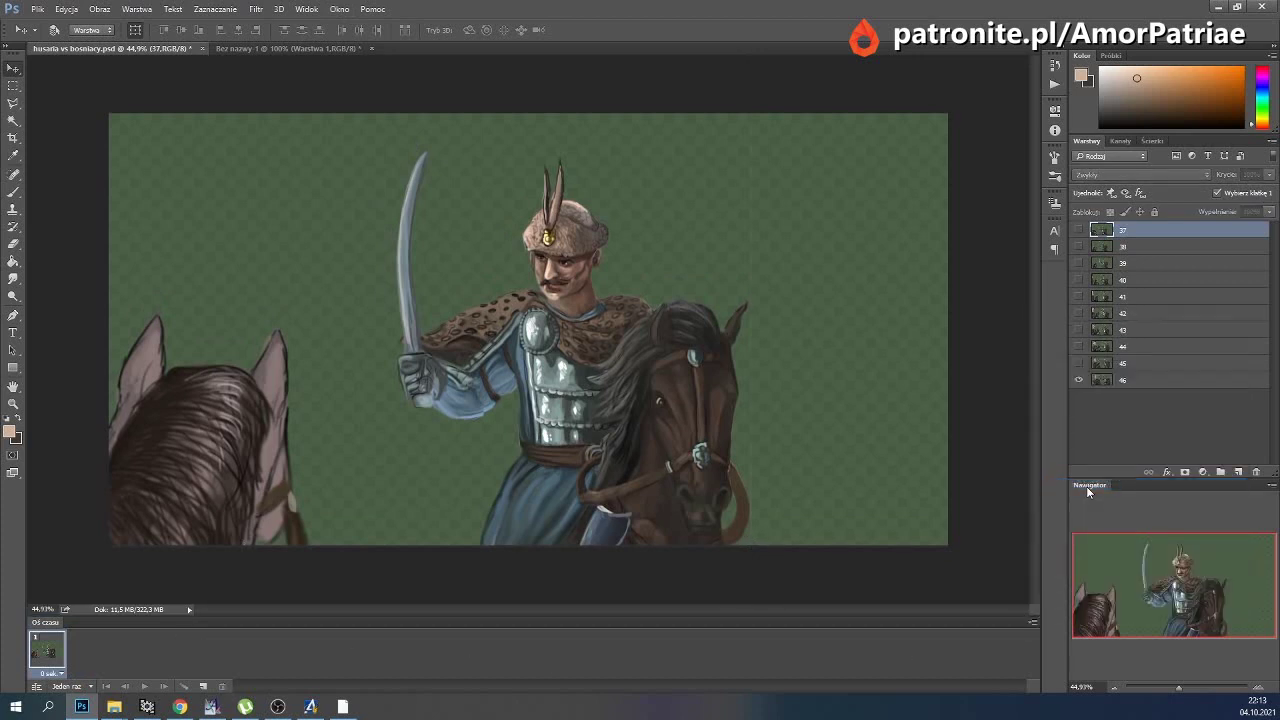
pyautogui.click(1033, 621)
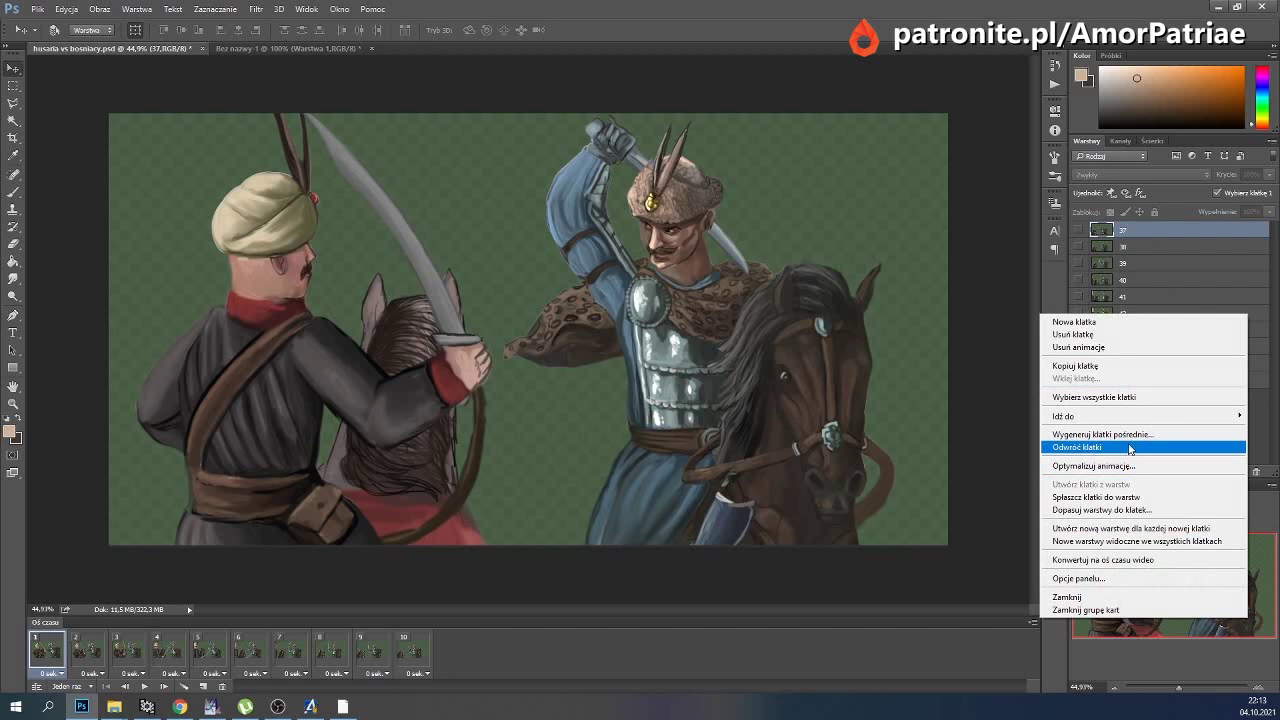
pyautogui.click(1130, 449)
# Set the animation to loop Forever and preview it with Play and Stop.
pyautogui.click(82, 687)
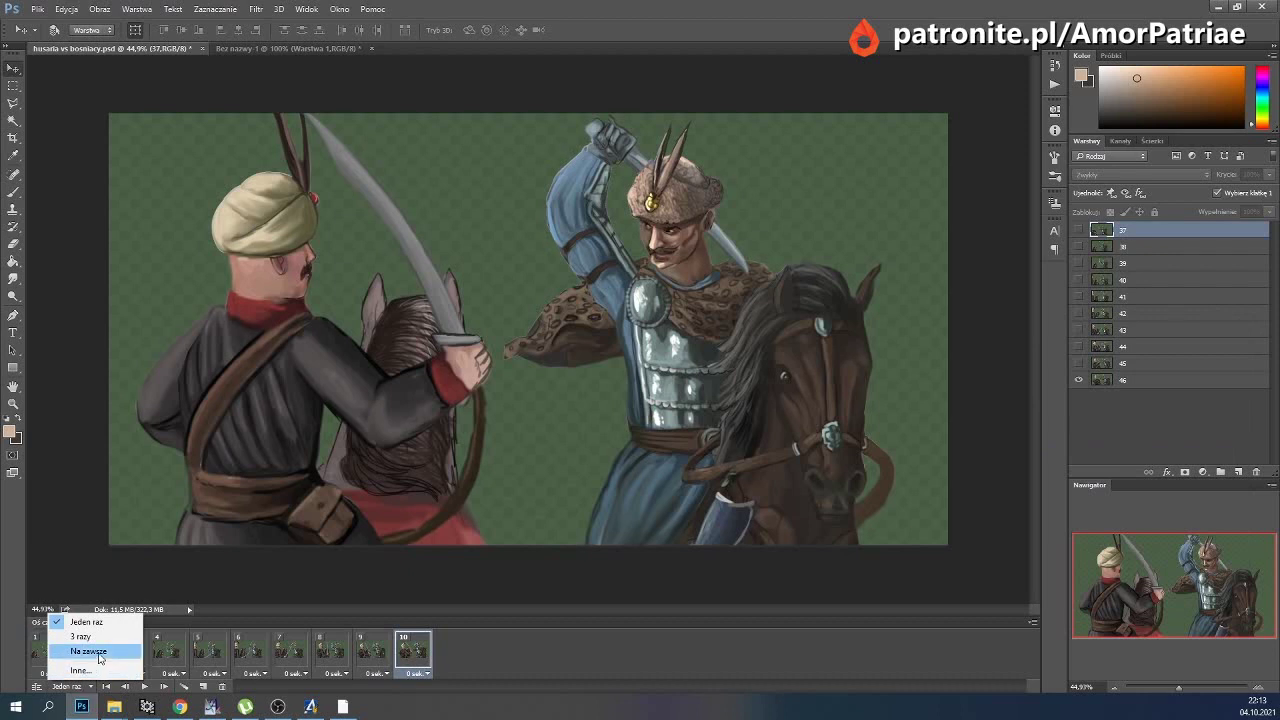
pyautogui.click(88, 651)
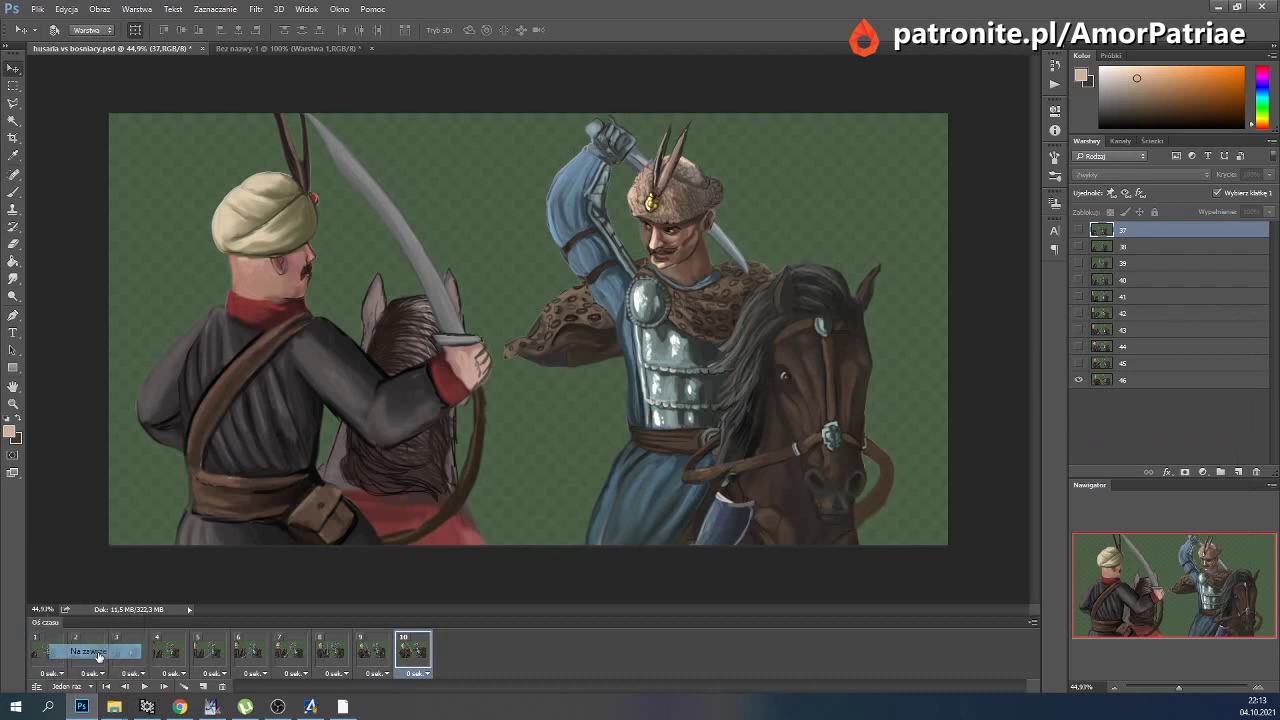
pyautogui.click(146, 687)
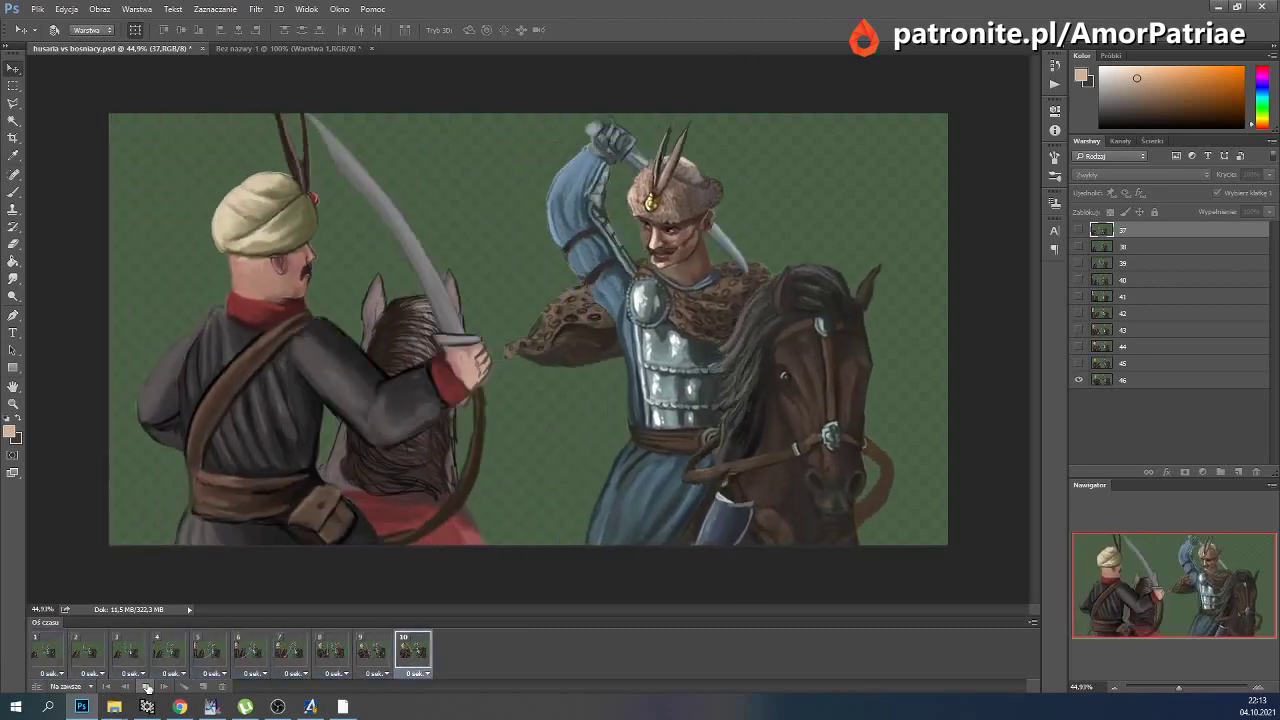
pyautogui.click(147, 688)
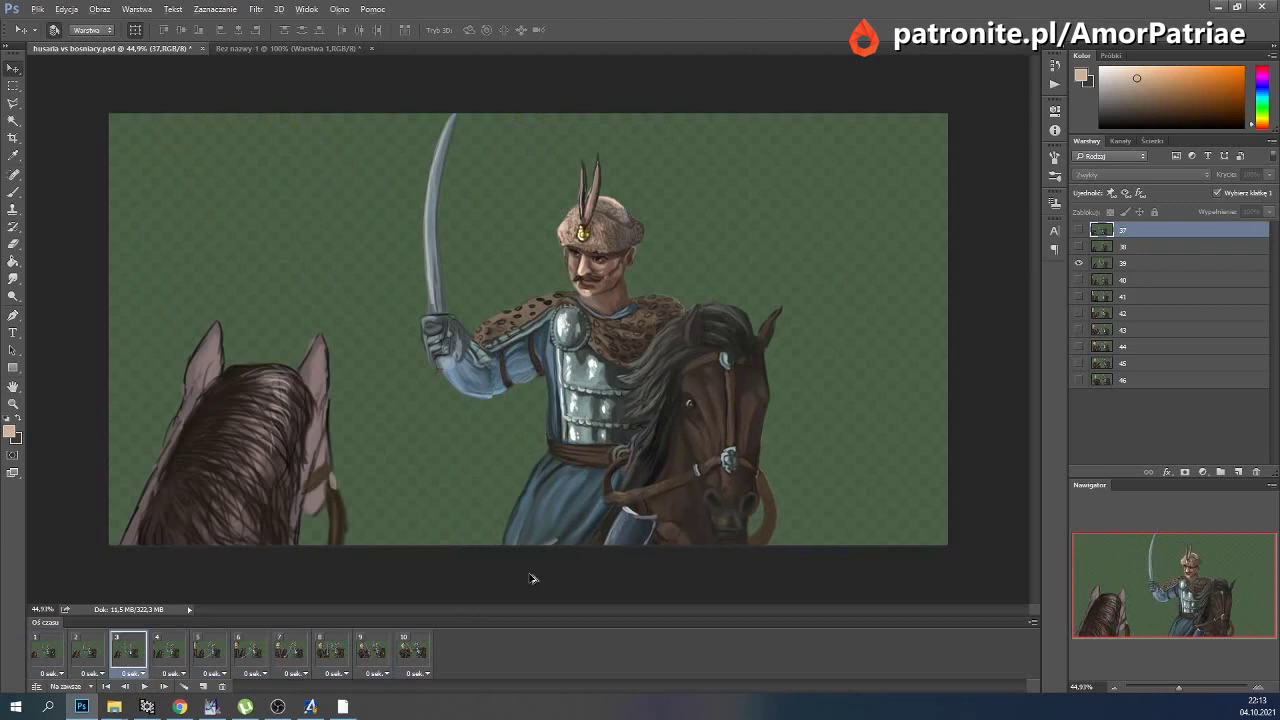
# Undo back to restore the klatka groups and Tło layer, show klatka, and save.
pyautogui.hotkey('ctrl', 'alt', 'z')
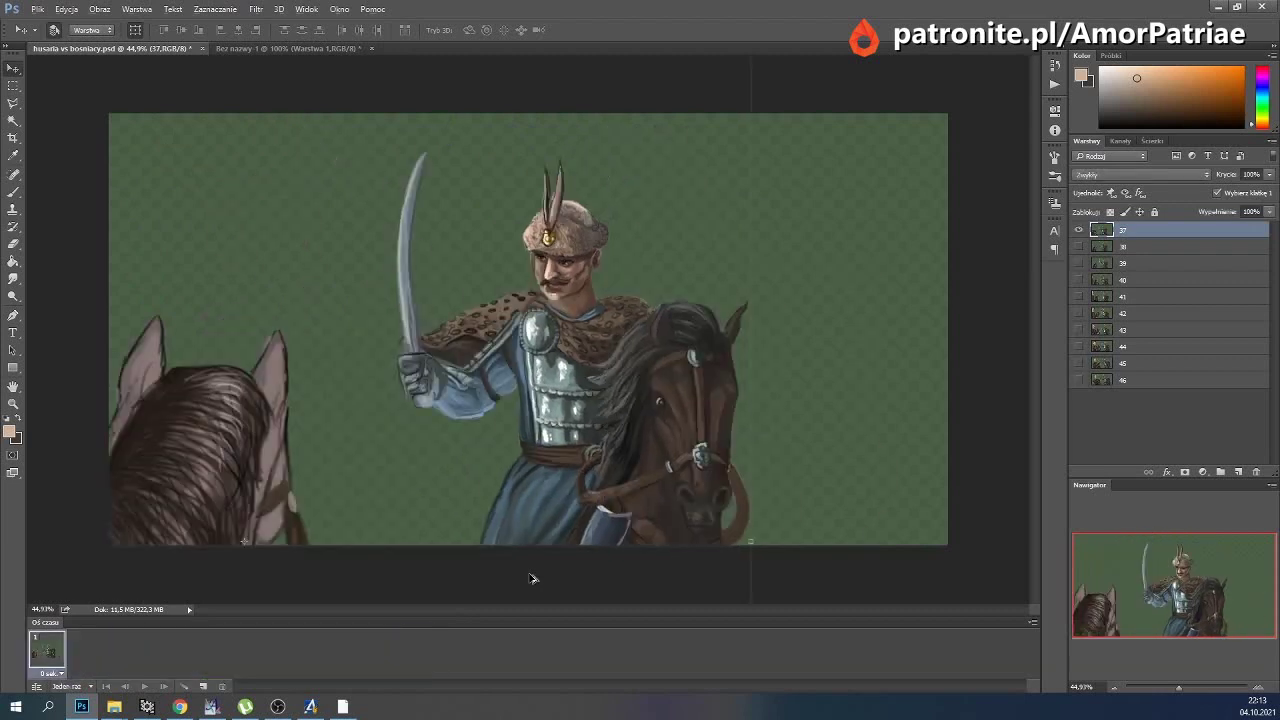
pyautogui.hotkey('ctrl', 'alt', 'z')
pyautogui.hotkey('ctrl', 'alt', 'z')
pyautogui.hotkey('ctrl', 'alt', 'z')
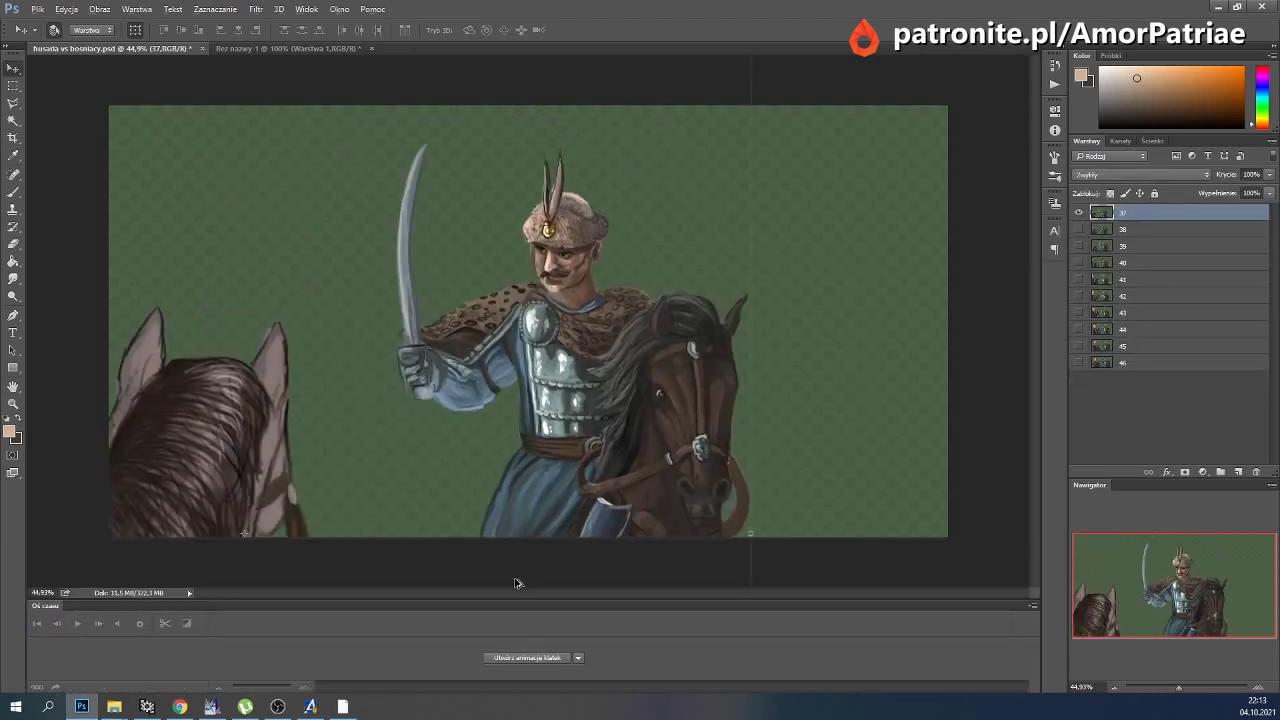
pyautogui.hotkey('ctrl', 'alt', 'z')
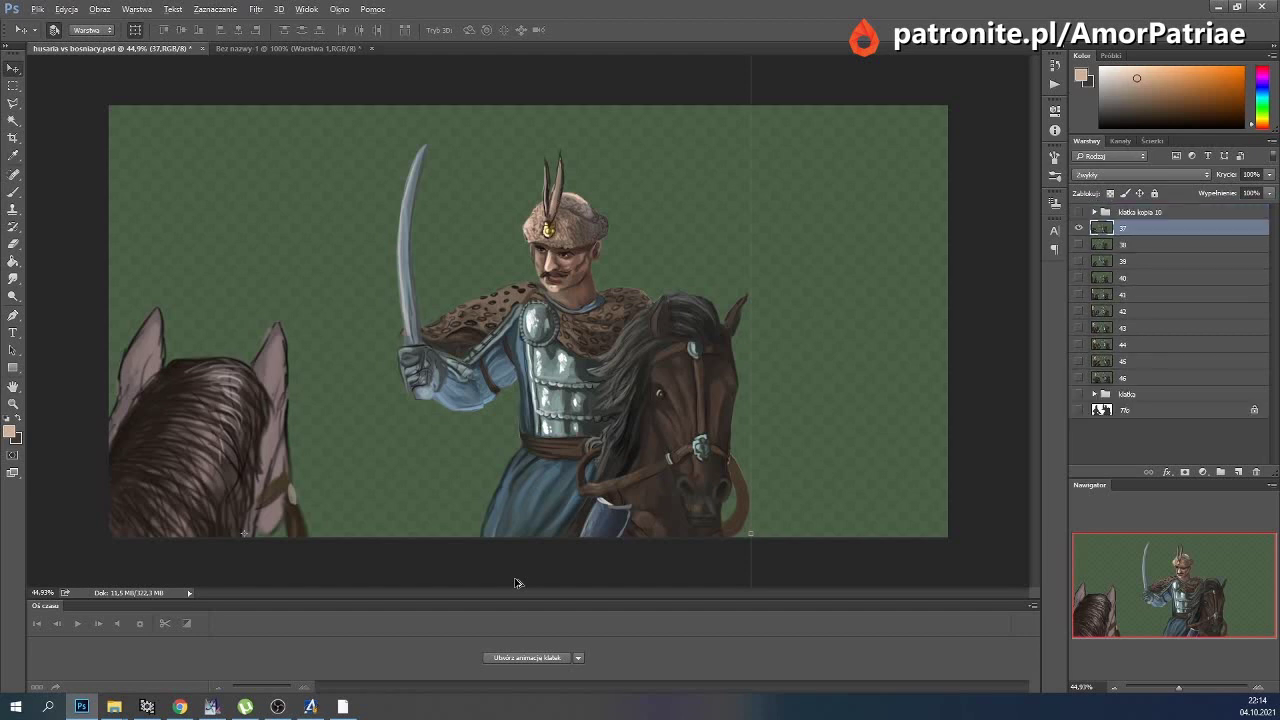
pyautogui.hotkey('ctrl', 'alt', 'z')
pyautogui.click(1120, 395)
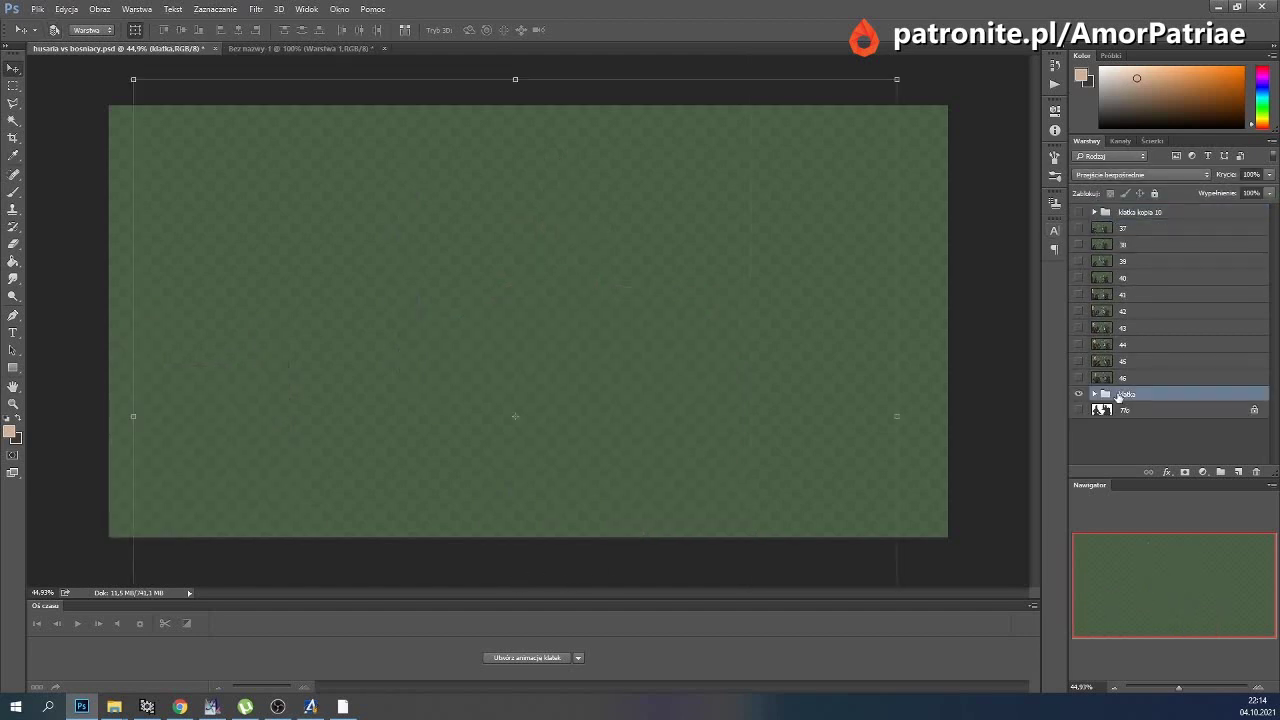
pyautogui.click(37, 9)
pyautogui.click(85, 146)
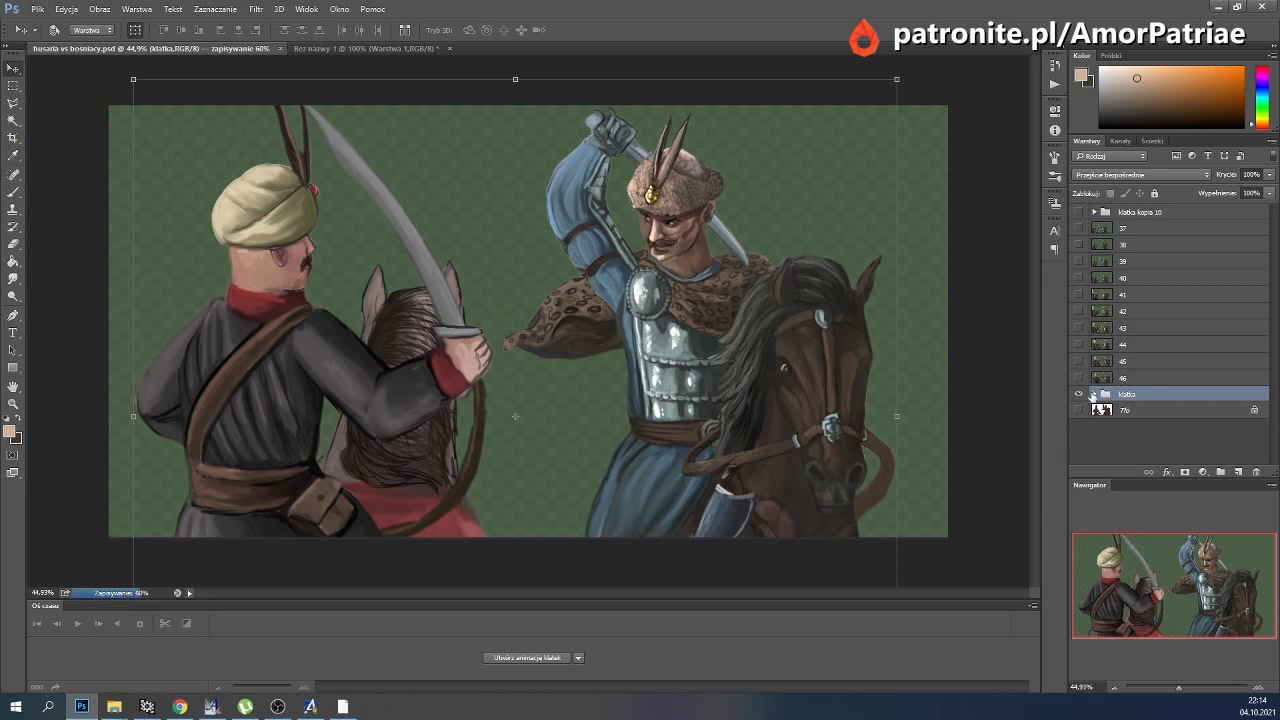
# Expand the klatka group and select its BOŚNIAK group.
pyautogui.click(1094, 394)
pyautogui.scroll(-1, 1150, 405)
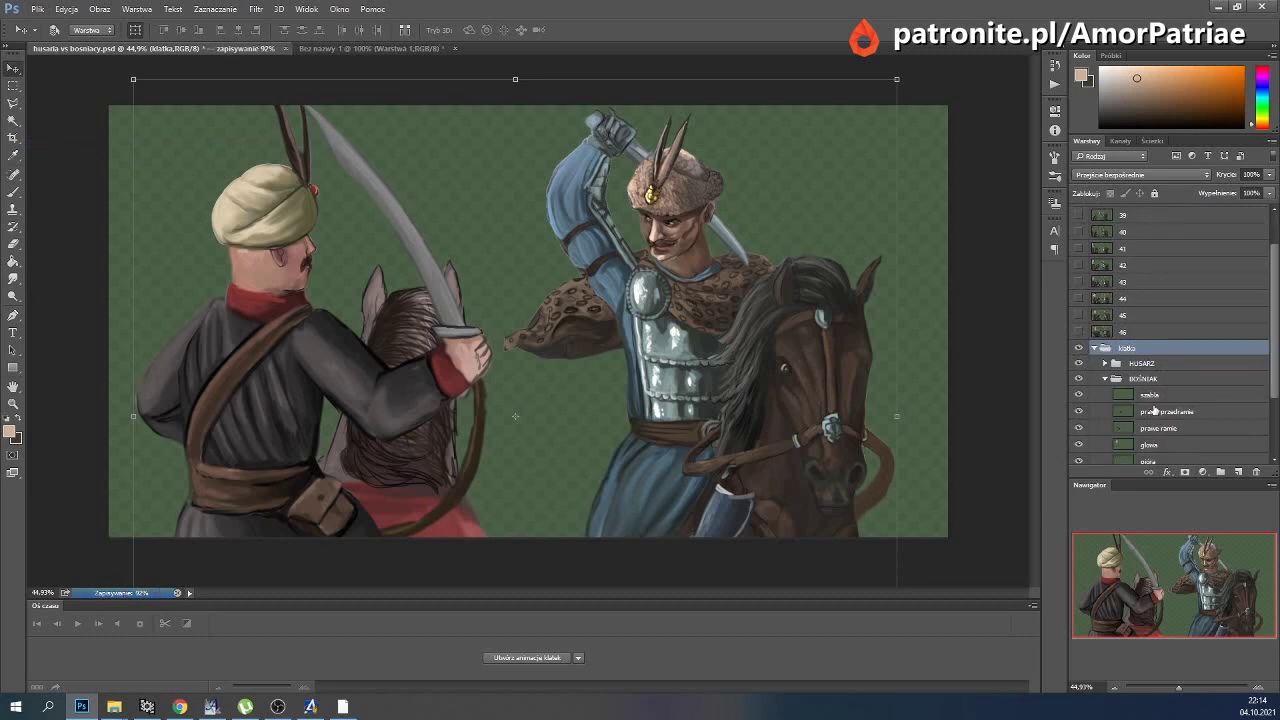
pyautogui.scroll(1, 1121, 320)
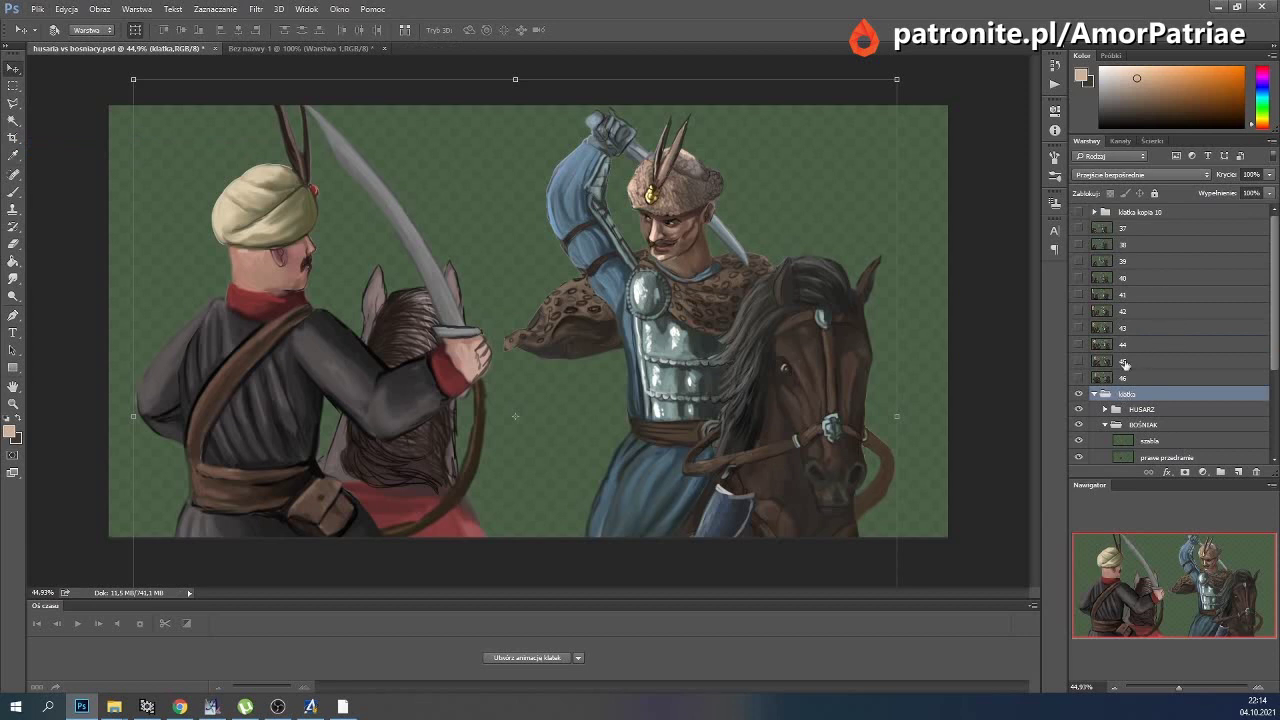
pyautogui.scroll(-1, 1141, 397)
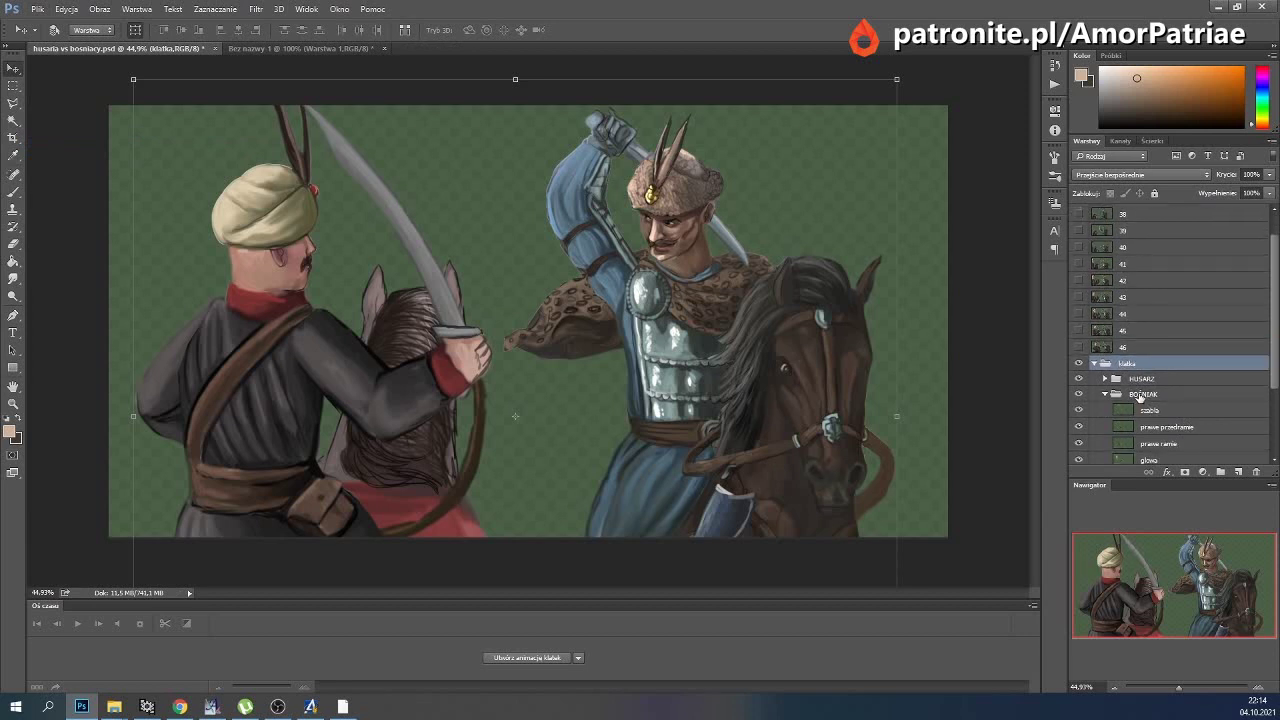
pyautogui.click(1143, 394)
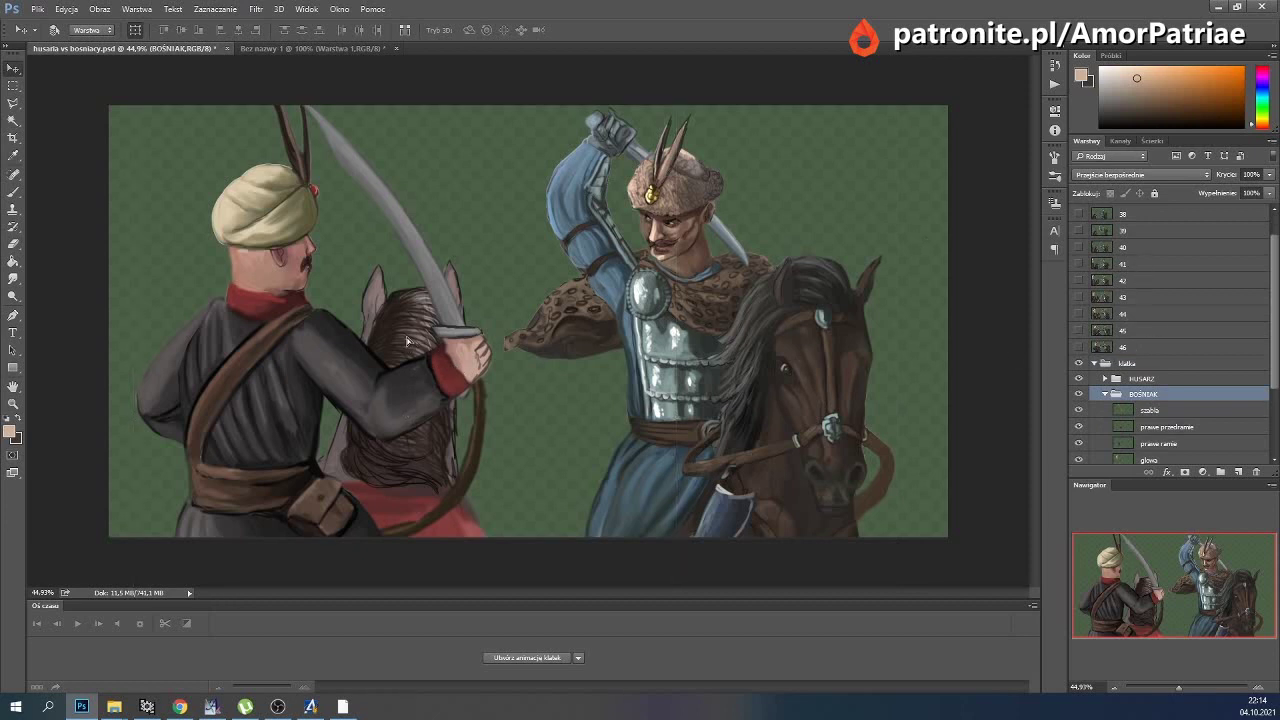
# Nudge the BOŚNIAK rider right and scale it to about 98.6%.
pyautogui.moveTo(402, 343); pyautogui.dragTo(406, 342)
pyautogui.moveTo(136, 78); pyautogui.dragTo(145, 88)
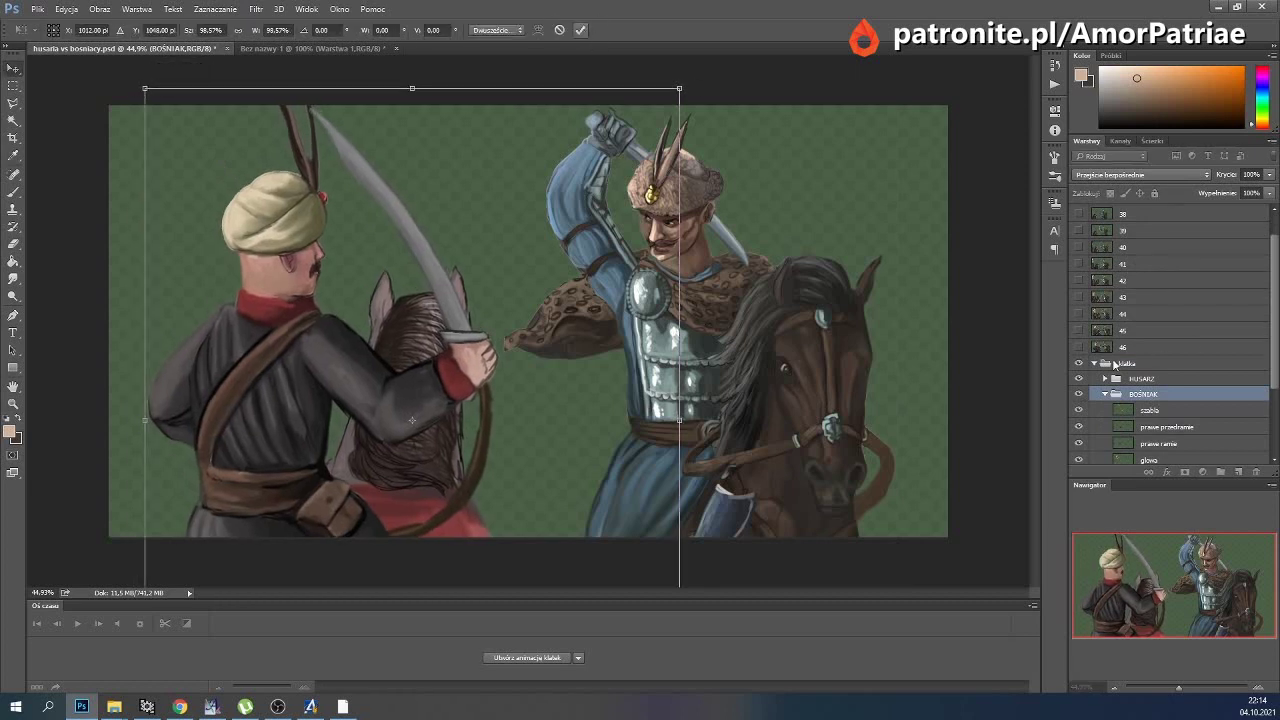
pyautogui.press('Return')
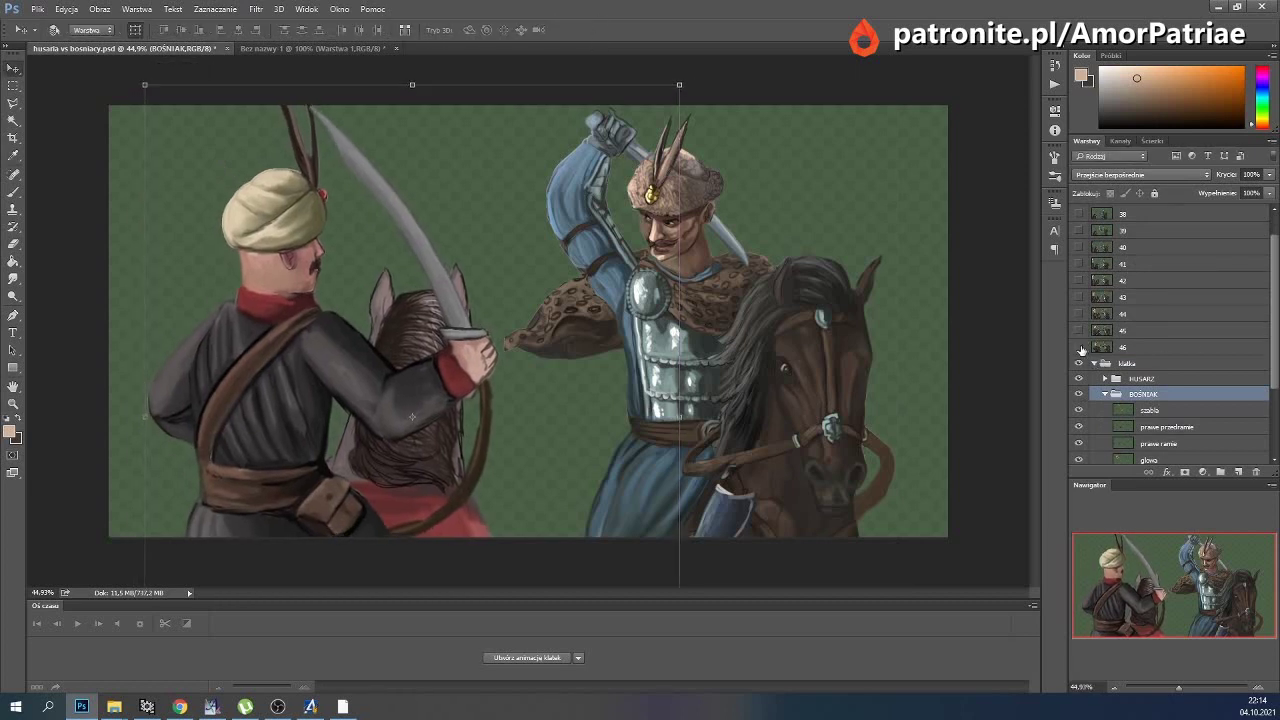
pyautogui.hotkey('shift', 'Right')
pyautogui.hotkey('shift', 'Right')
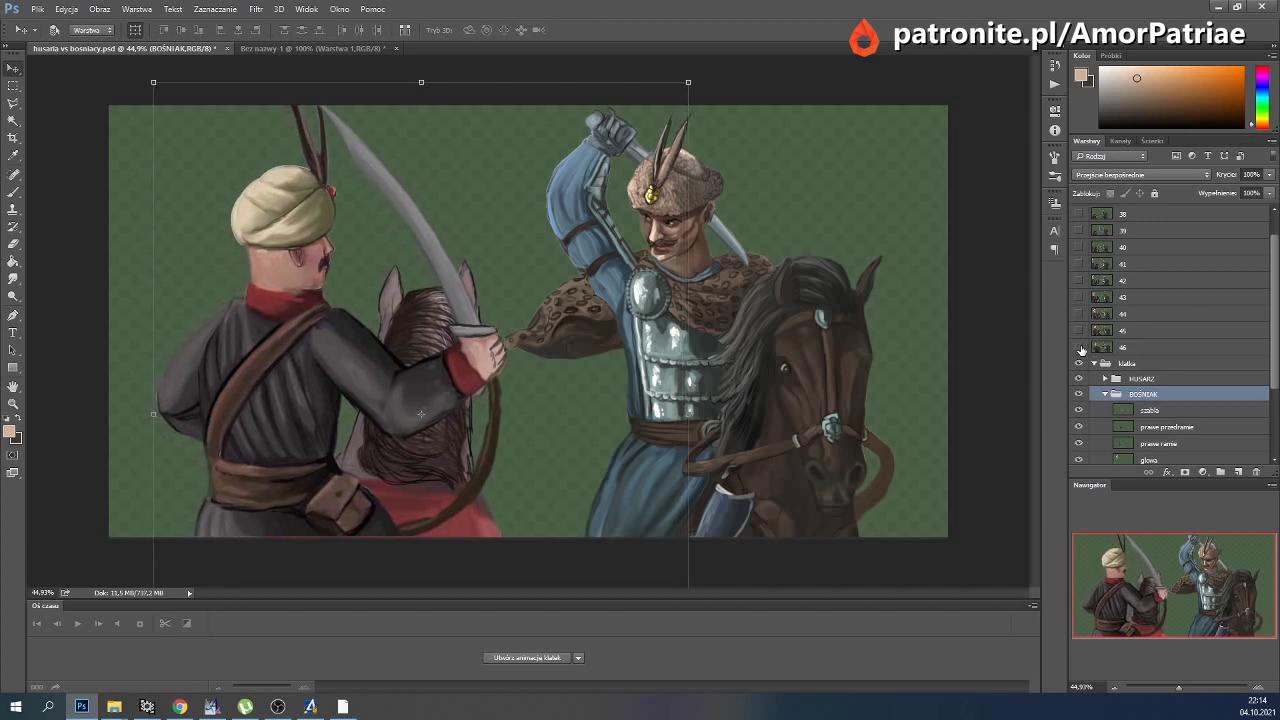
# Select the HUSARZ group and enlarge the hussar rider to about 103%.
pyautogui.click(1080, 347)
pyautogui.click(1079, 330)
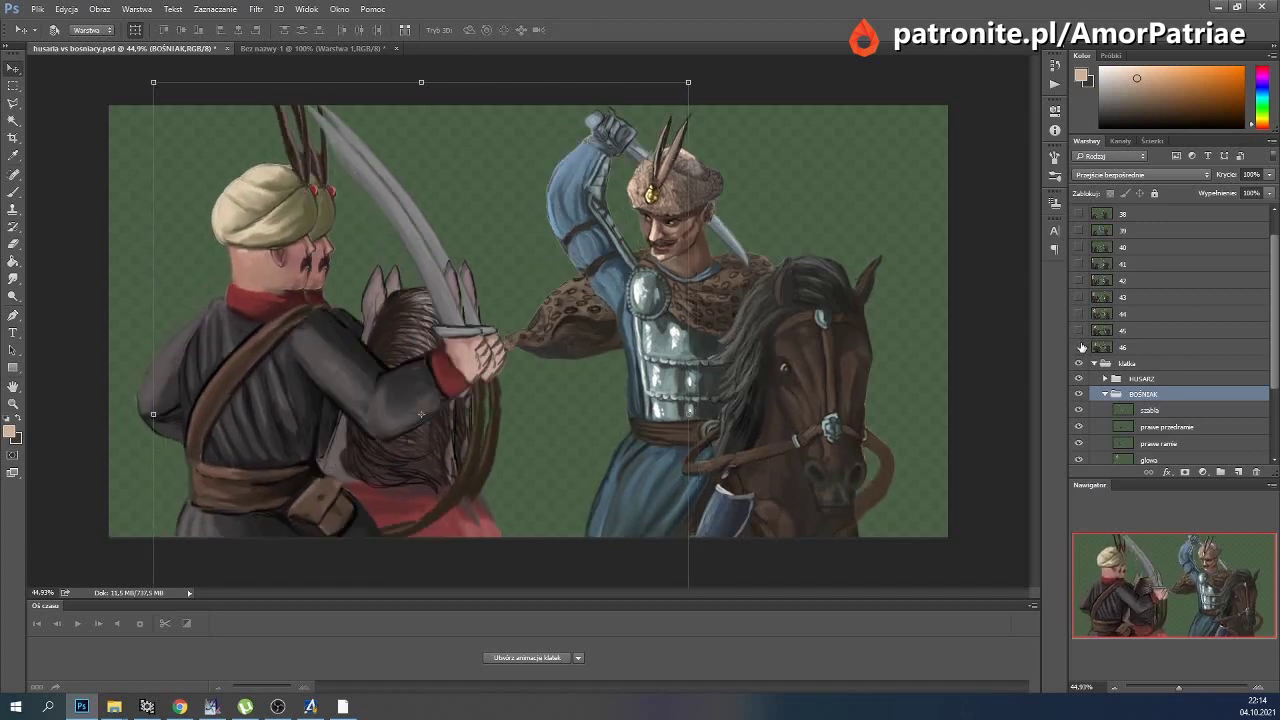
pyautogui.click(1127, 381)
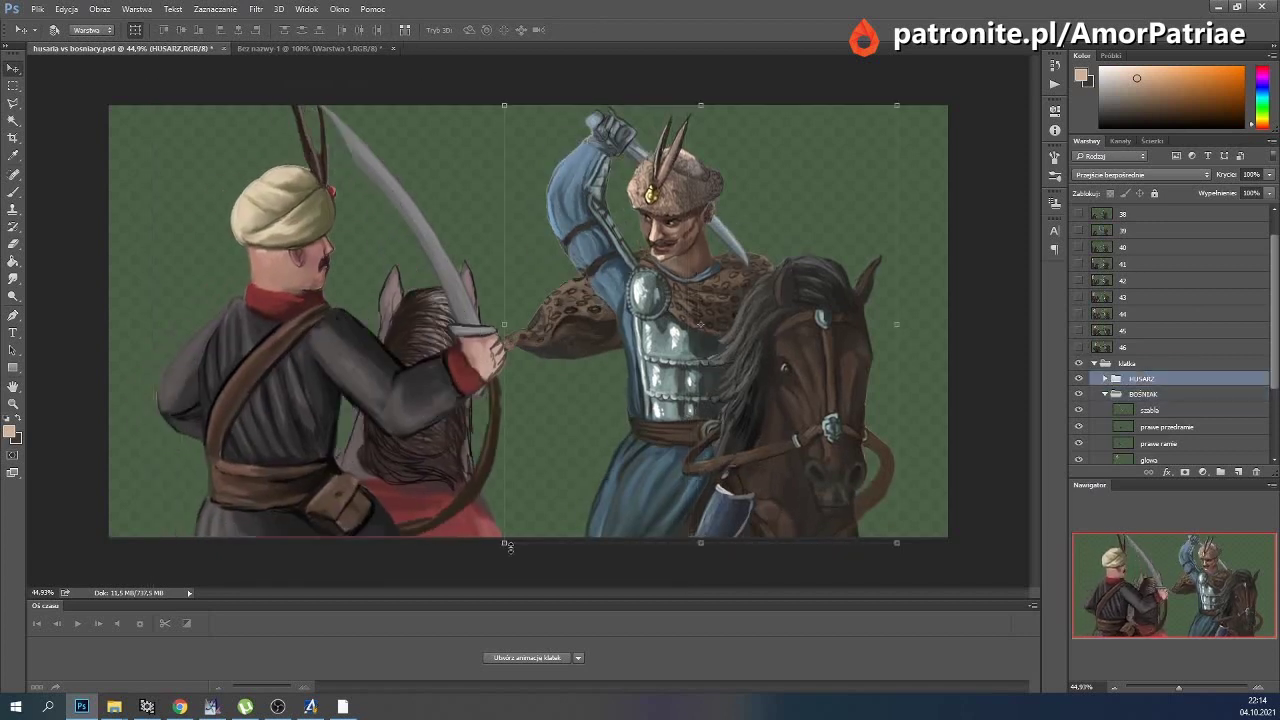
pyautogui.moveTo(899, 540); pyautogui.dragTo(906, 552)
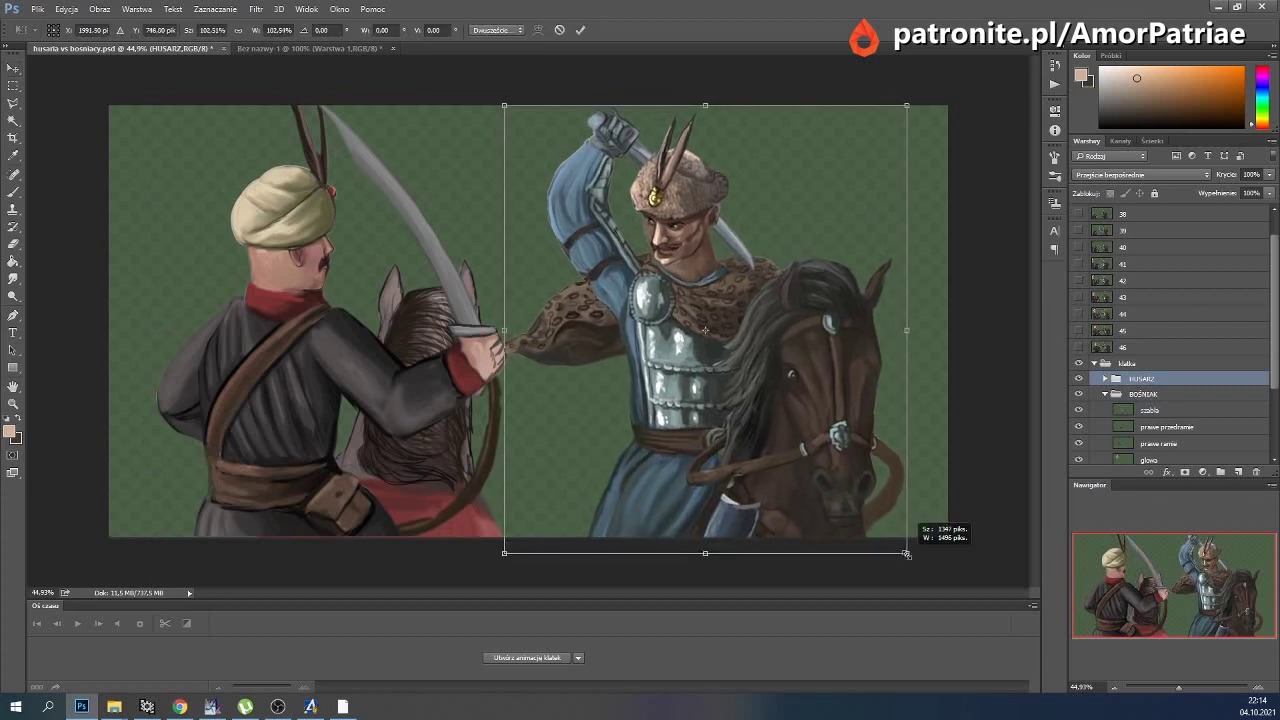
pyautogui.click(581, 30)
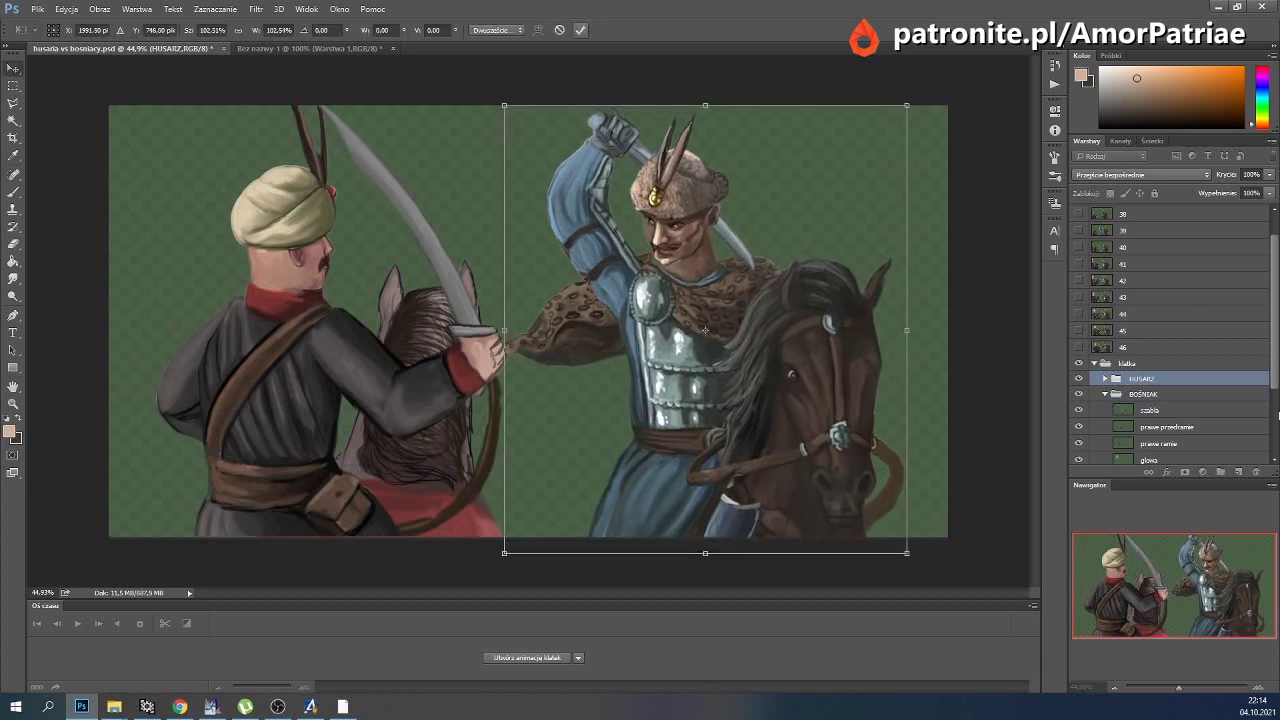
# Collapse BOŚNIAK, expand HUSARZ, and select the hussar's leopard-skin layer.
pyautogui.click(1105, 395)
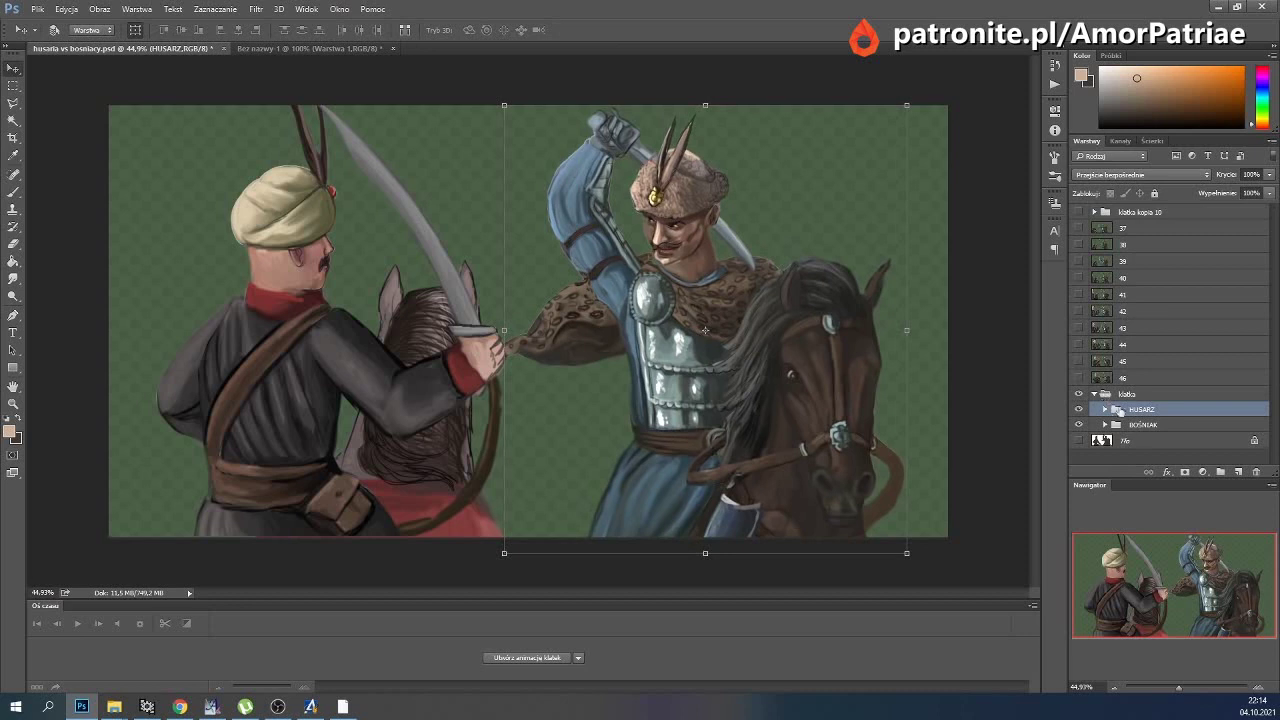
pyautogui.click(1105, 410)
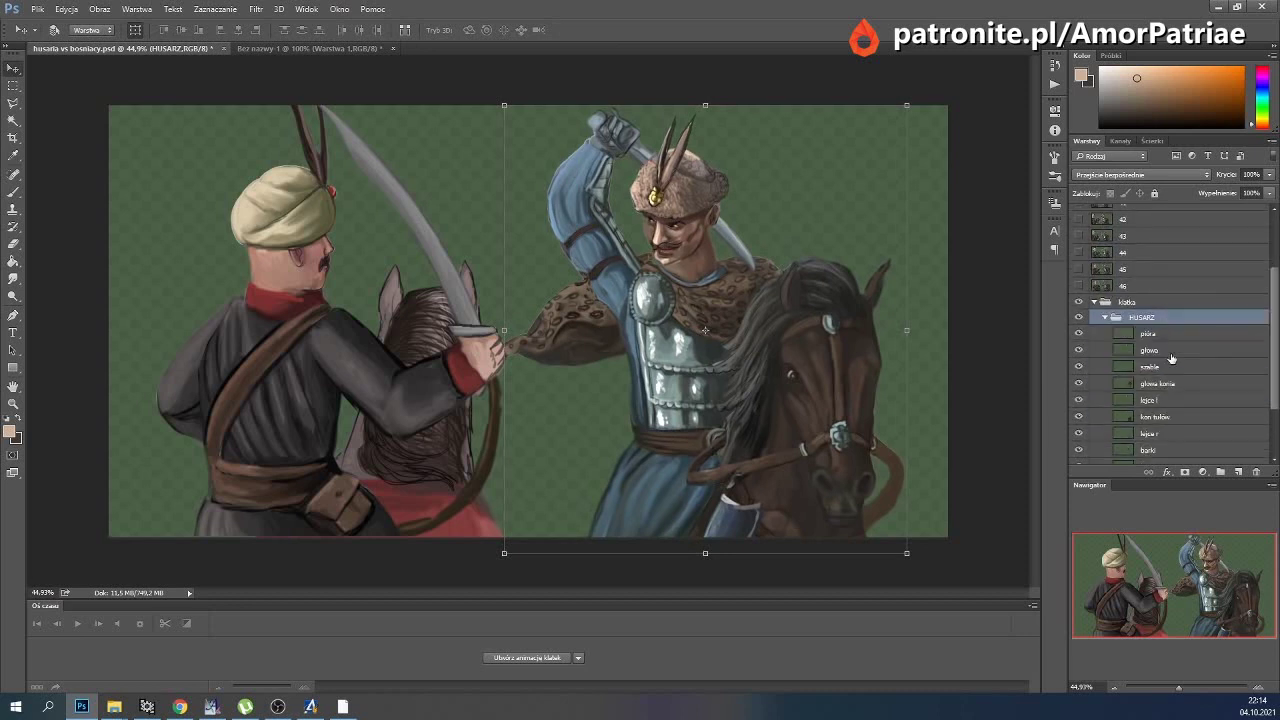
pyautogui.click(1148, 425)
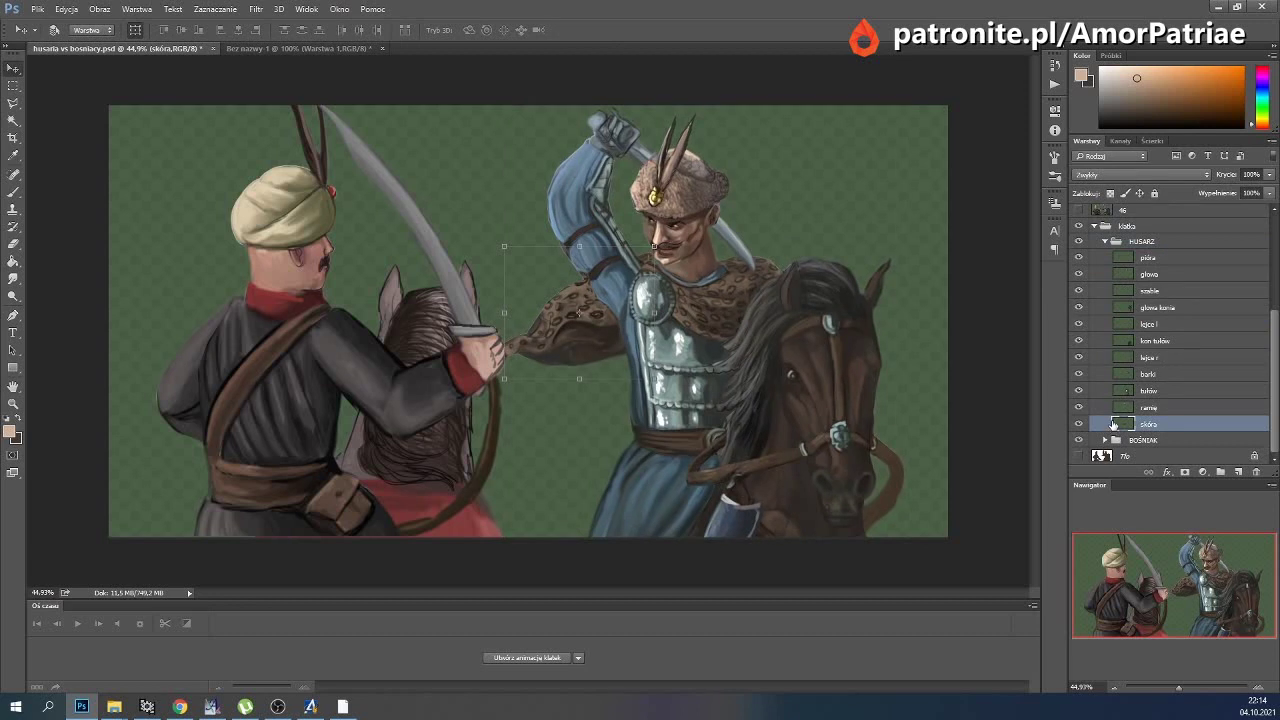
pyautogui.scroll(3, 1157, 386)
pyautogui.scroll(2, 1155, 390)
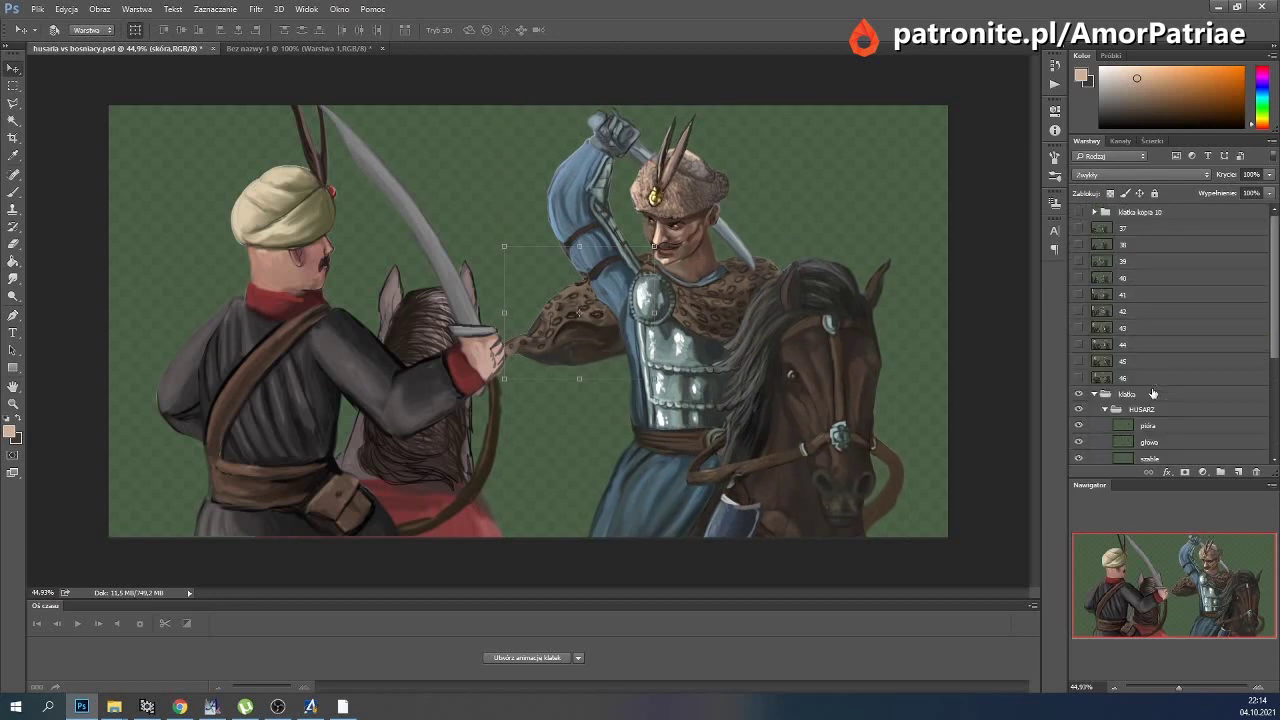
# Make the klatka kopia 10 group visible and expand it to show its riders.
pyautogui.click(1079, 213)
pyautogui.click(1080, 213)
pyautogui.click(1130, 214)
pyautogui.scroll(-2, 1146, 320)
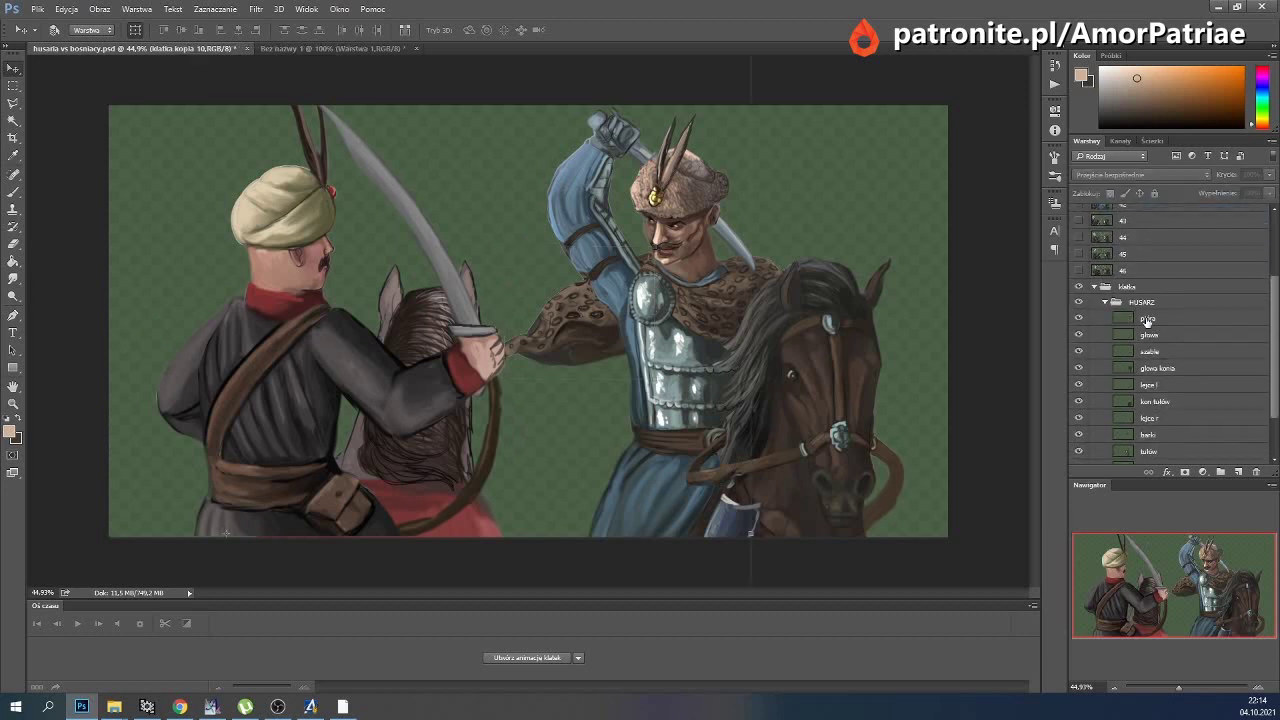
pyautogui.scroll(-3, 1144, 385)
pyautogui.click(1078, 424)
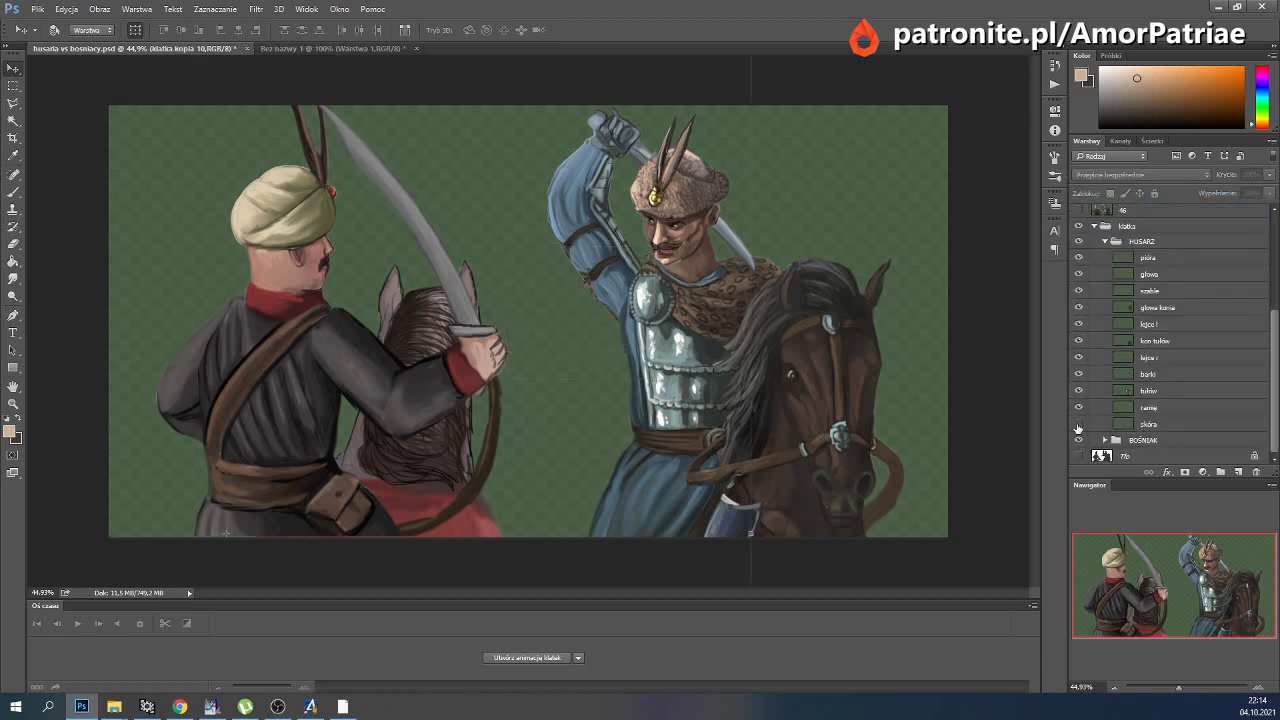
pyautogui.scroll(3, 1157, 302)
pyautogui.scroll(2, 1157, 302)
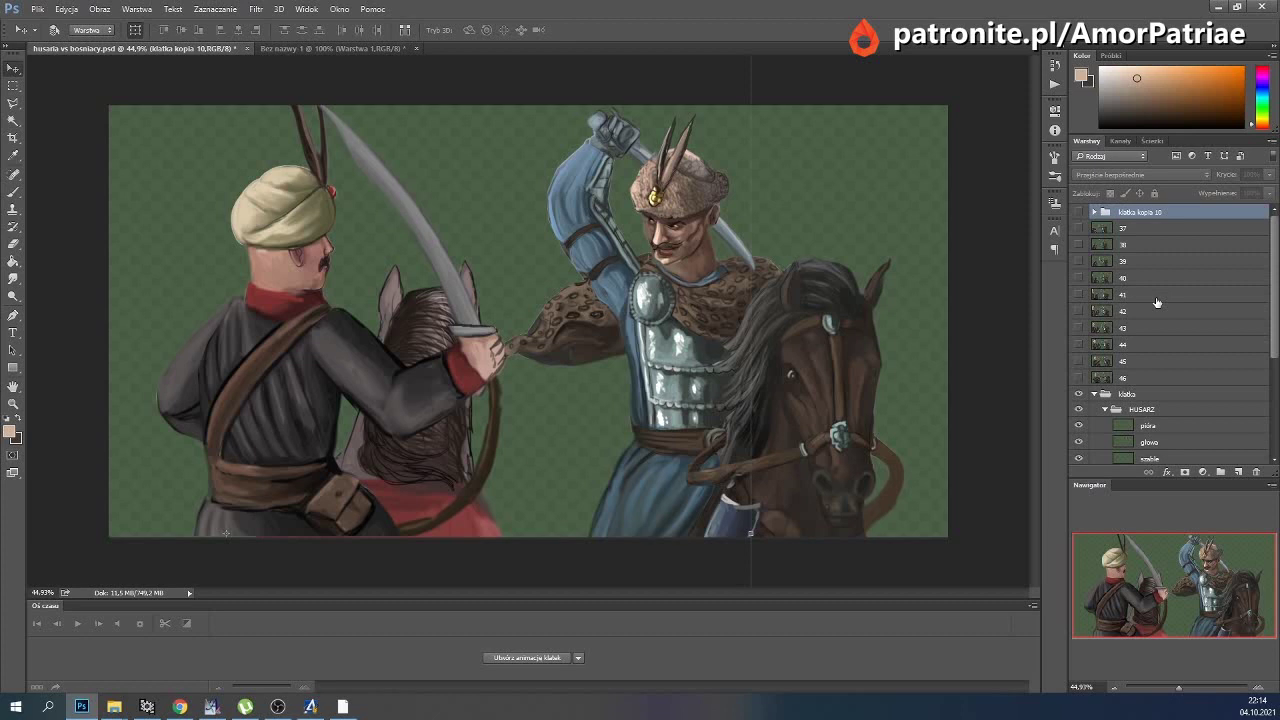
pyautogui.click(1080, 212)
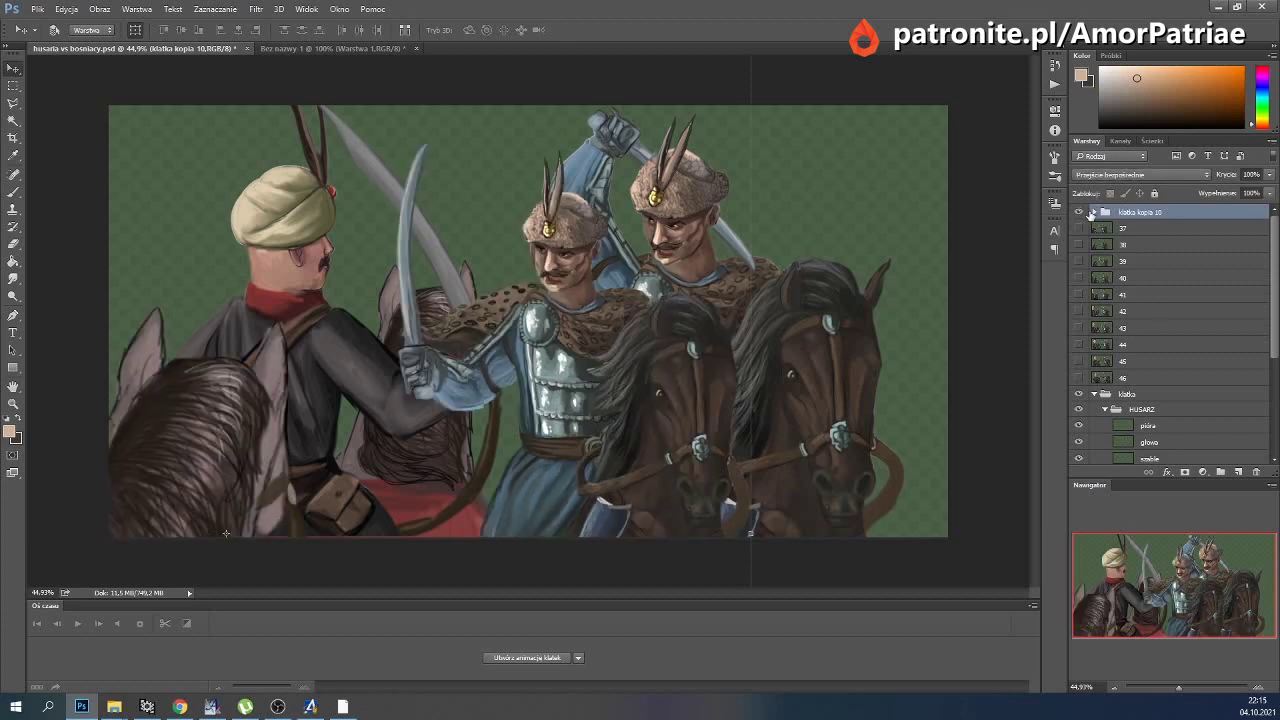
pyautogui.click(1095, 212)
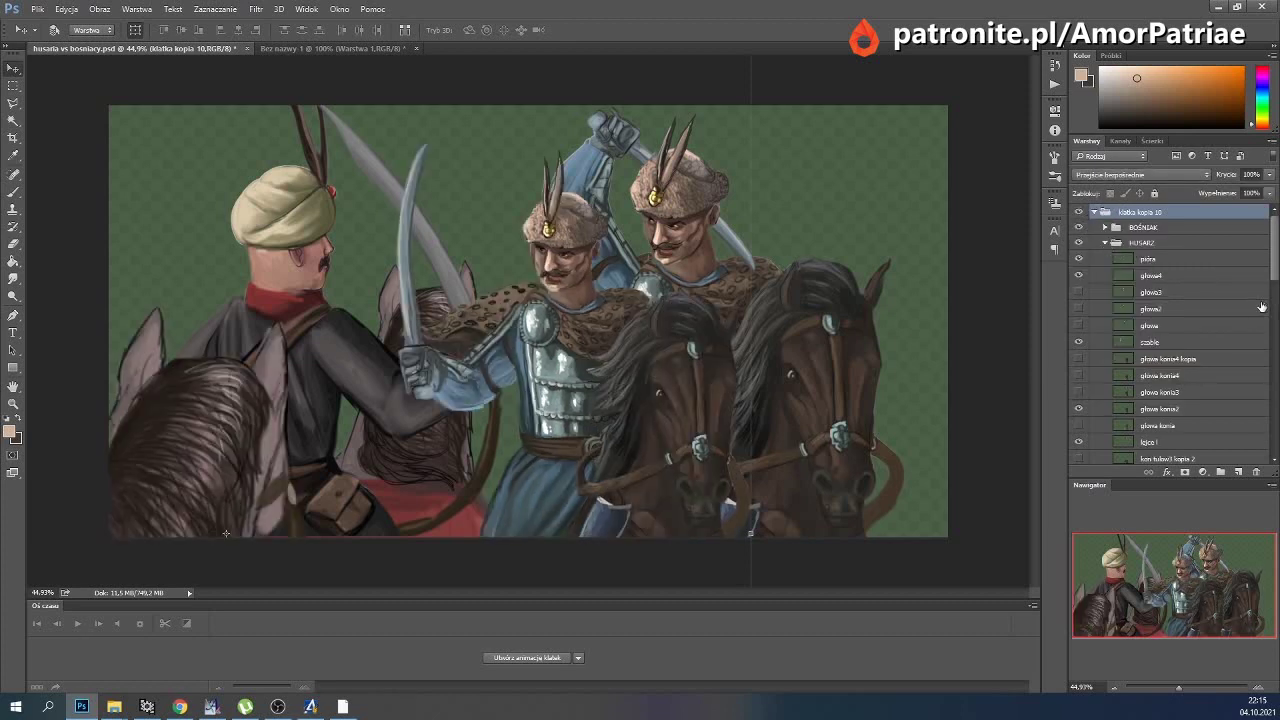
# Duplicate the five leopard-skin layers inside klatka kopia 10.
pyautogui.scroll(-5, 1240, 323)
pyautogui.scroll(-2, 1240, 323)
pyautogui.scroll(-2, 1207, 319)
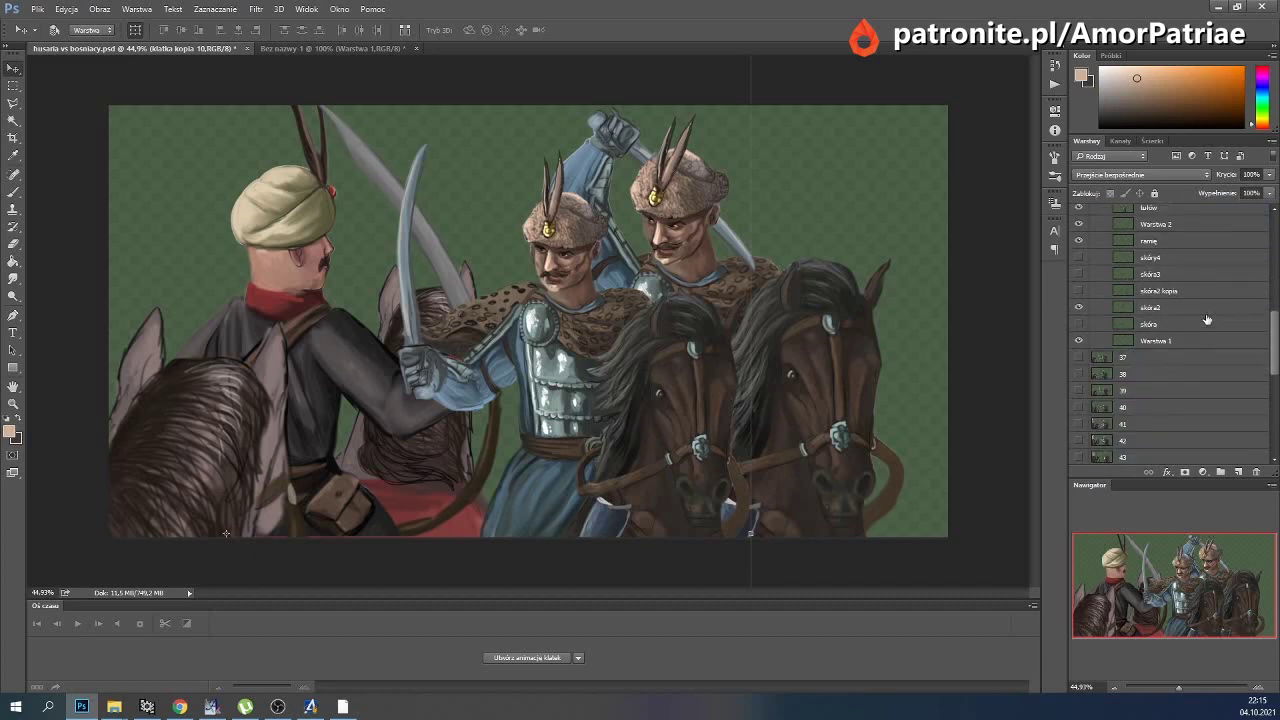
pyautogui.click(1148, 324)
pyautogui.scroll(1, 1148, 324)
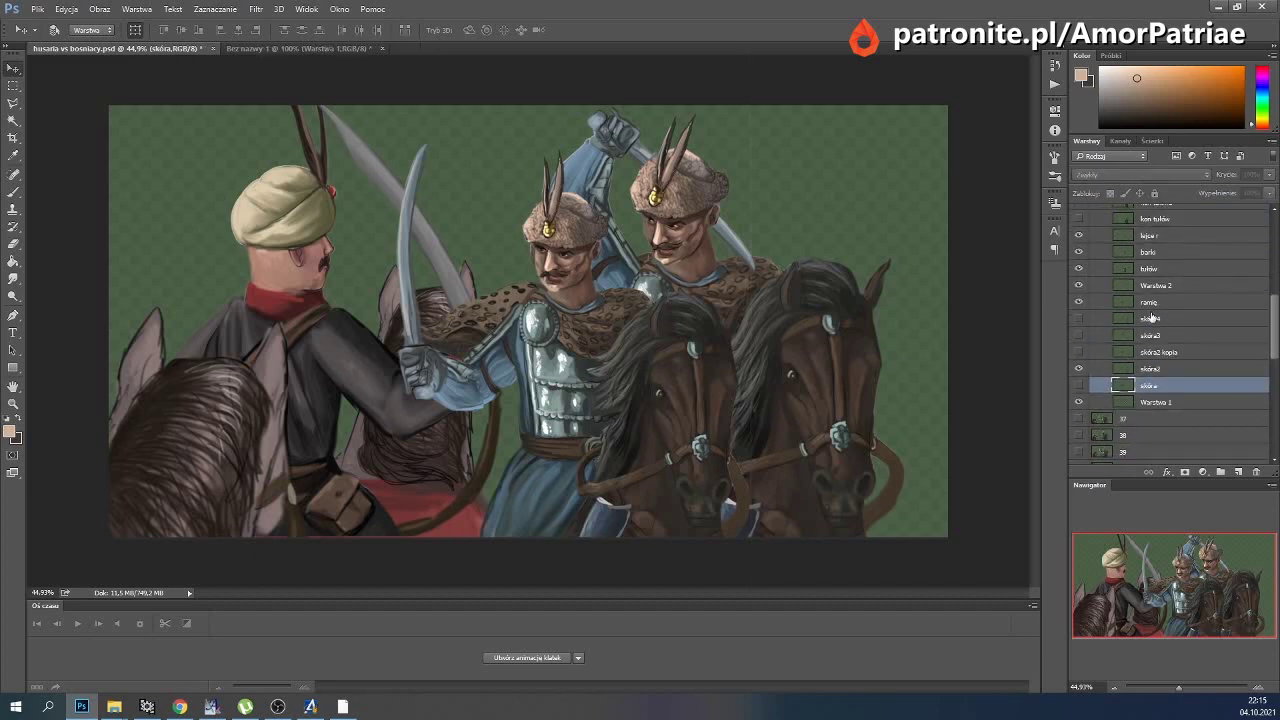
pyautogui.keyDown('shift'); pyautogui.click(1164, 316); pyautogui.keyUp('shift')
pyautogui.click(137, 9)
pyautogui.press('Escape')
pyautogui.press('Return')
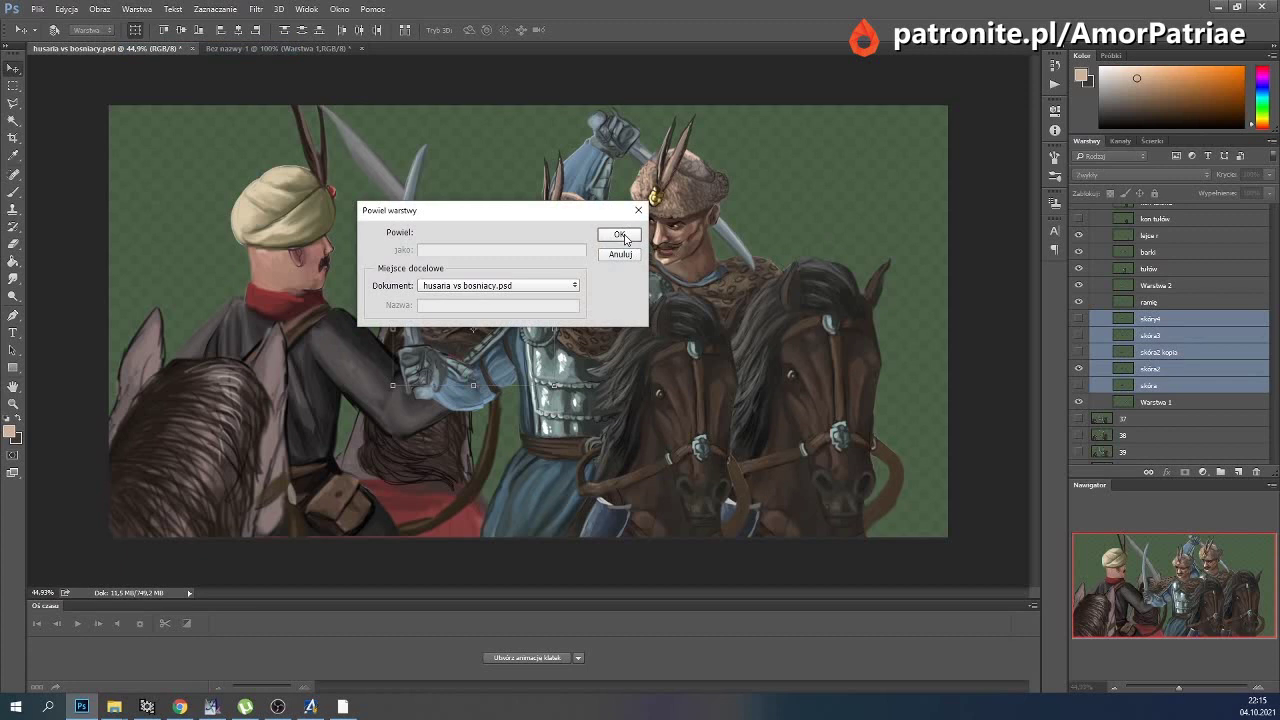
pyautogui.click(620, 235)
# Move the leopard-skin copies into the HUSARZ group and hide klatka kopia 10.
pyautogui.moveTo(1155, 291); pyautogui.dragTo(1169, 376)
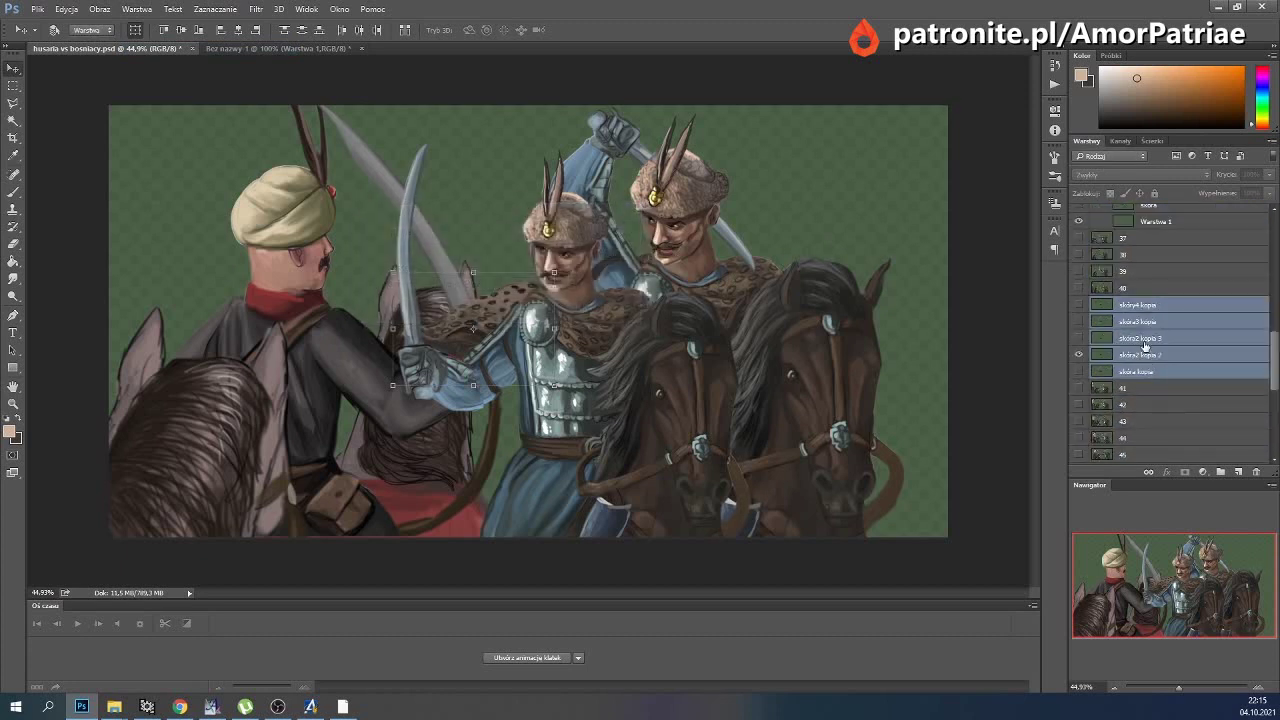
pyautogui.scroll(2, 1150, 350)
pyautogui.scroll(3, 1150, 330)
pyautogui.scroll(5, 1150, 320)
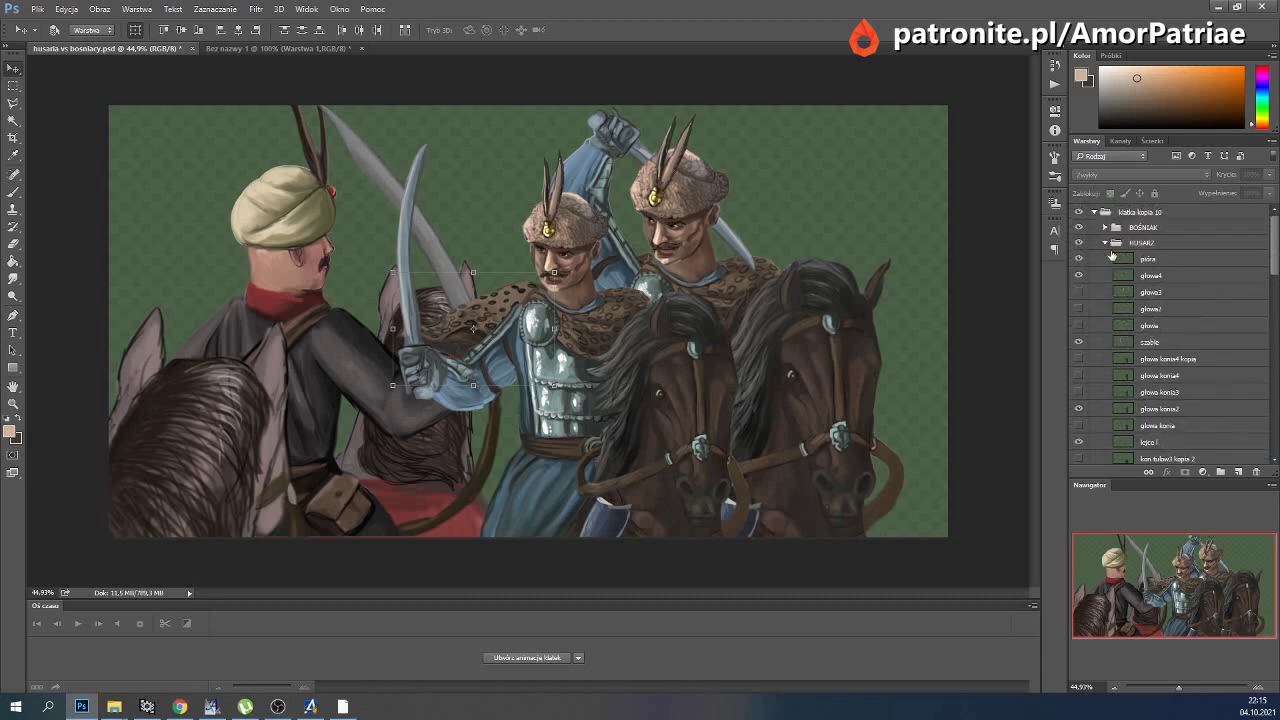
pyautogui.click(1105, 244)
pyautogui.click(1094, 213)
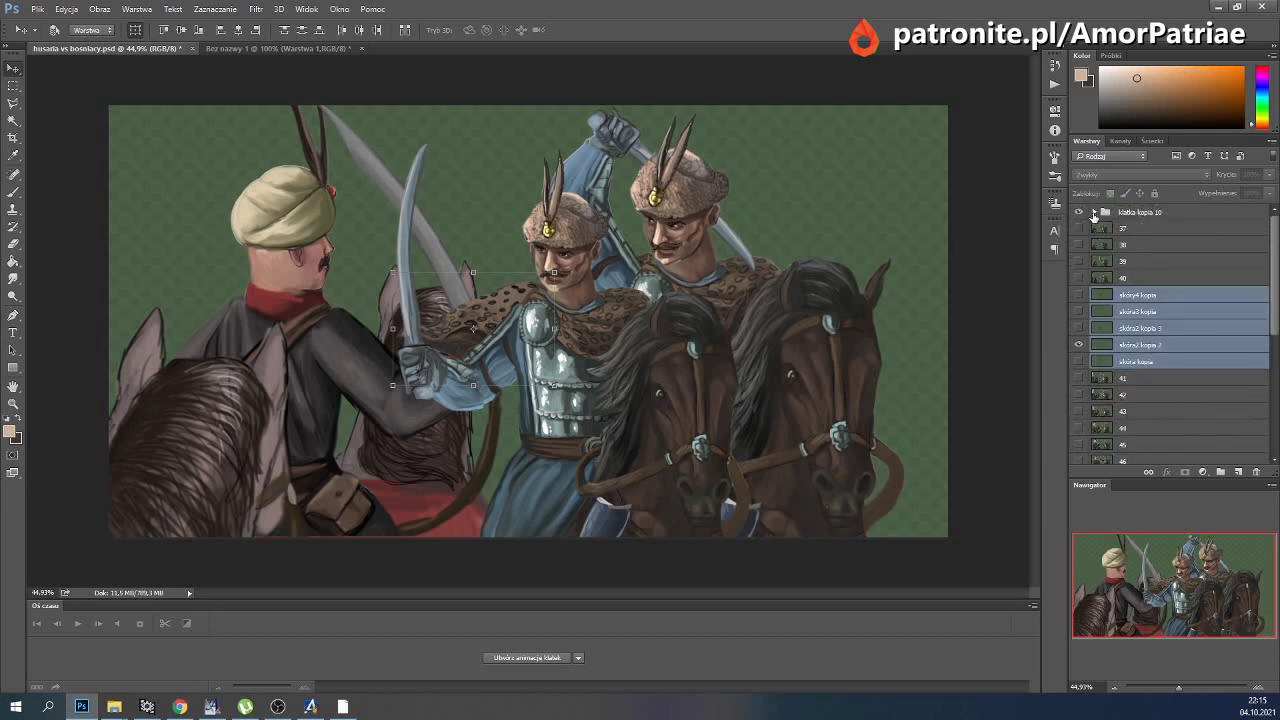
pyautogui.click(1081, 213)
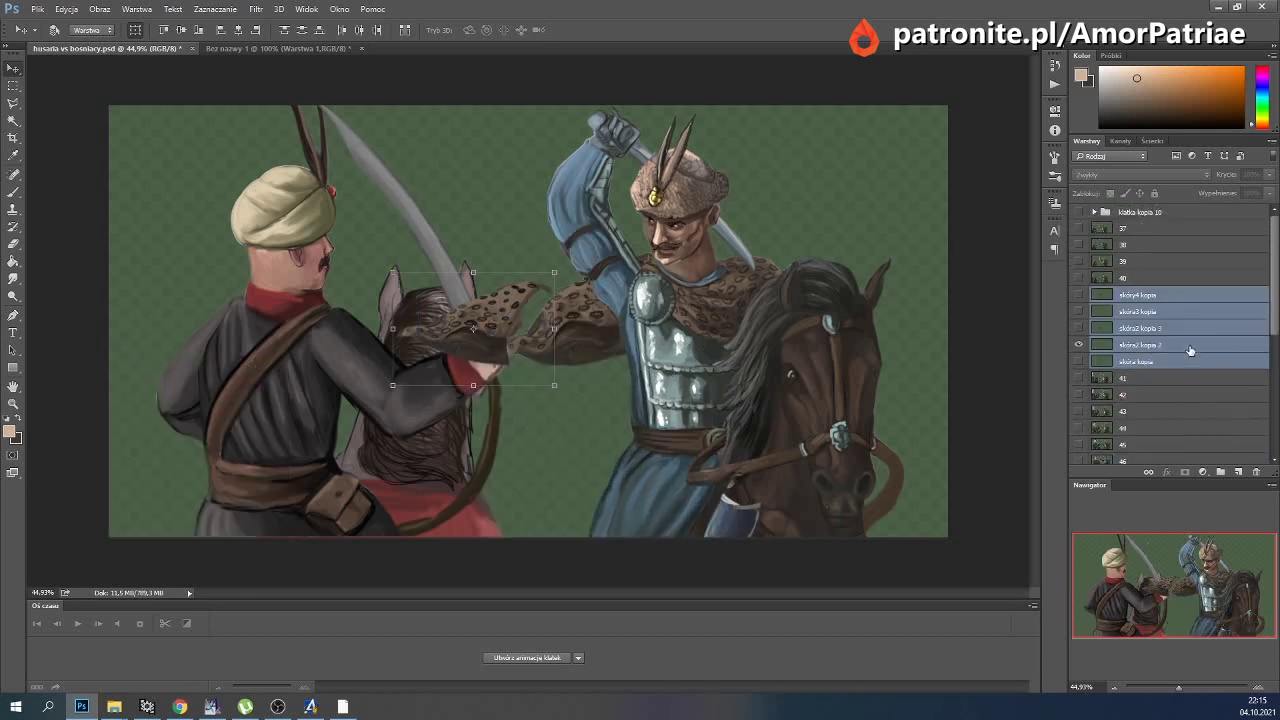
pyautogui.click(1130, 362)
pyautogui.click(1150, 364)
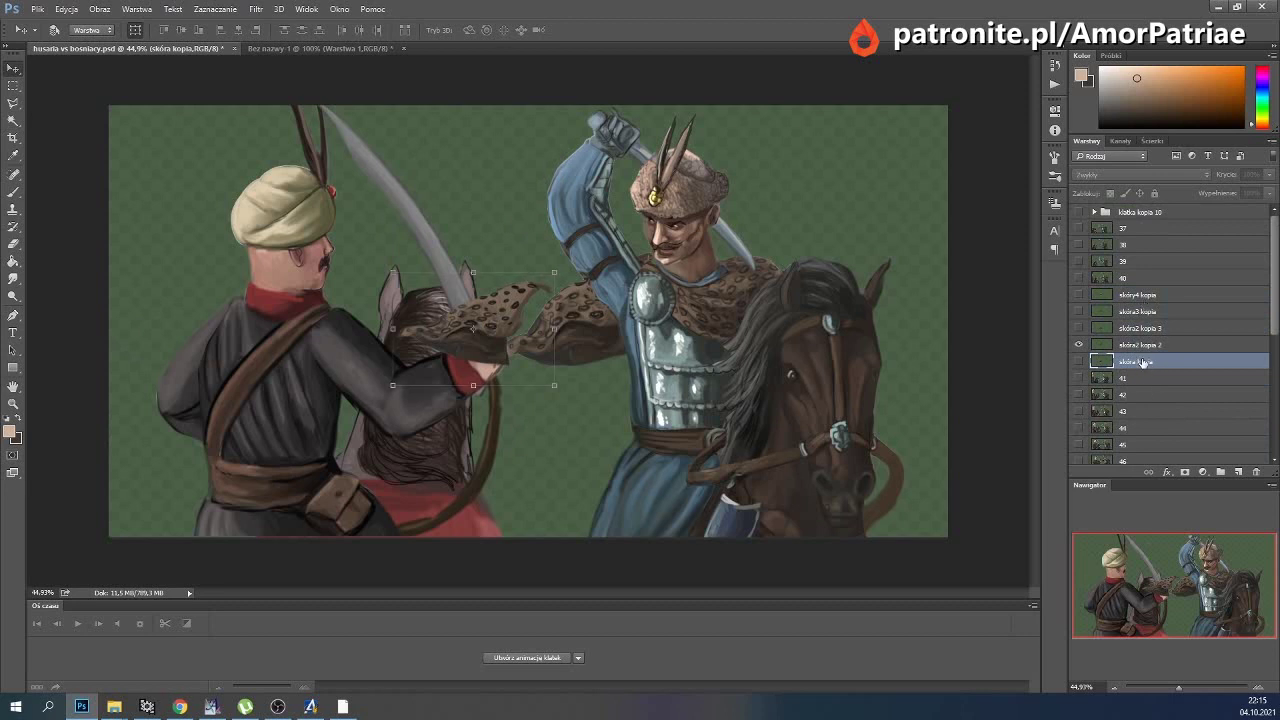
pyautogui.keyDown('shift'); pyautogui.click(1137, 295); pyautogui.keyUp('shift')
pyautogui.moveTo(1137, 295)
pyautogui.mouseDown()
pyautogui.moveTo(1171, 485)
pyautogui.moveTo(1156, 424)
pyautogui.mouseUp()
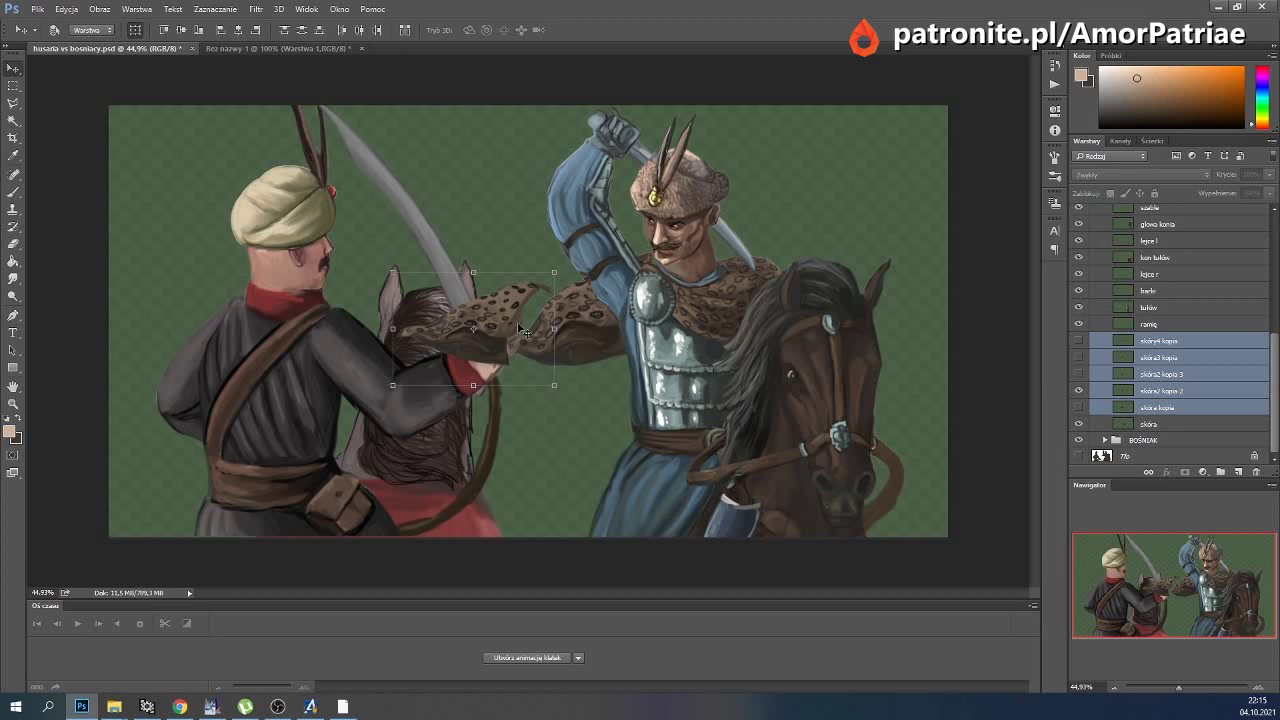
# Fit the leopard skin over the hussar's shoulders, enlarged to about 129%.
pyautogui.moveTo(520, 330)
pyautogui.mouseDown()
pyautogui.moveTo(620, 335)
pyautogui.moveTo(566, 300)
pyautogui.mouseUp()
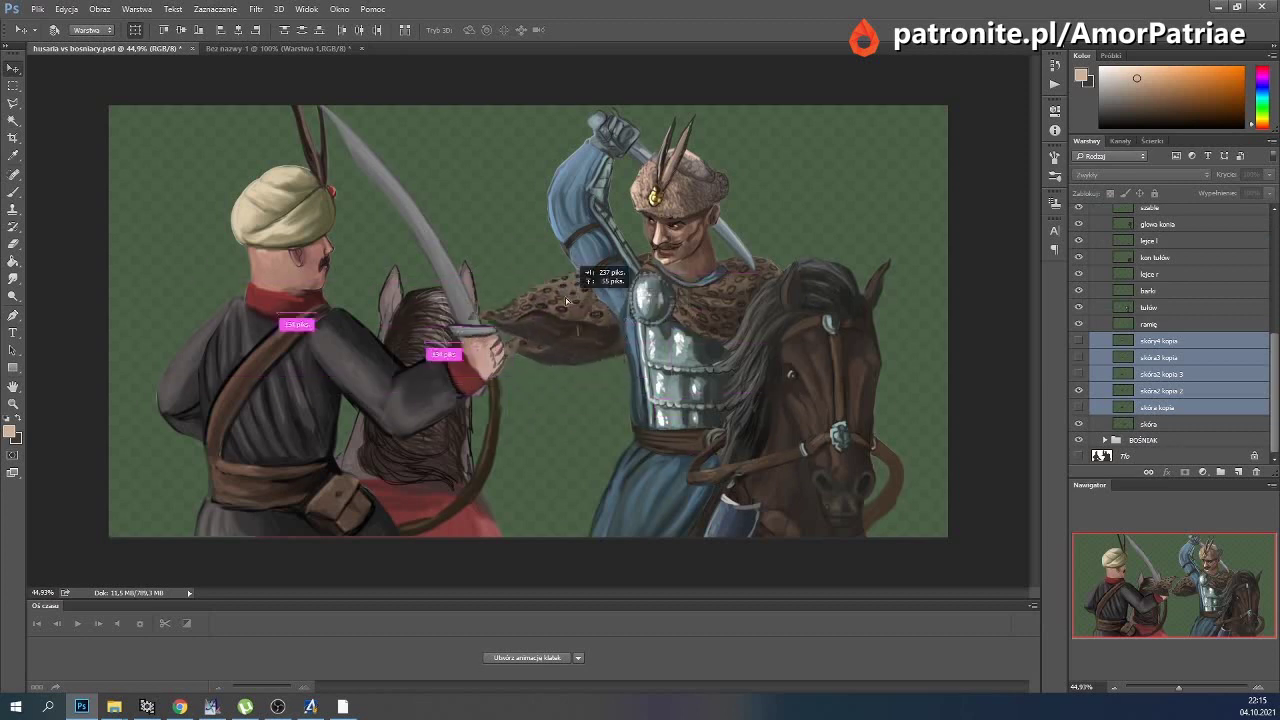
pyautogui.moveTo(566, 300); pyautogui.dragTo(631, 310)
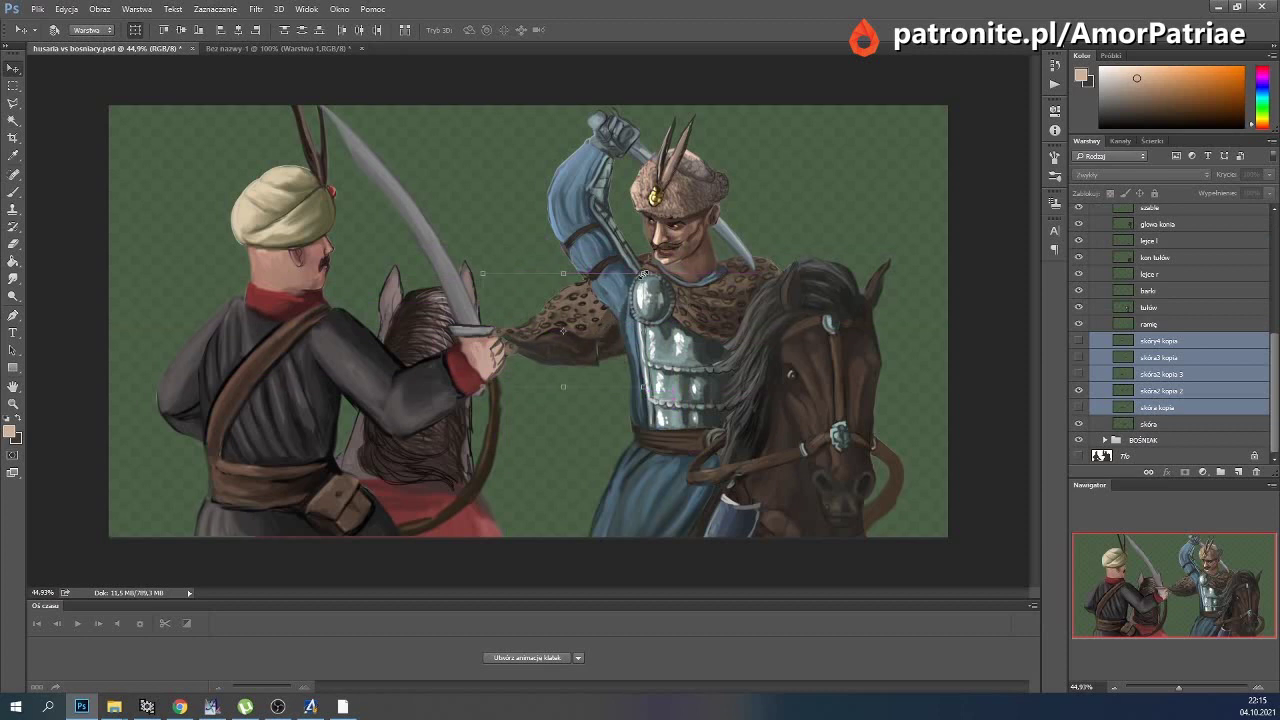
pyautogui.moveTo(643, 273); pyautogui.dragTo(689, 232)
pyautogui.moveTo(691, 283); pyautogui.dragTo(656, 281)
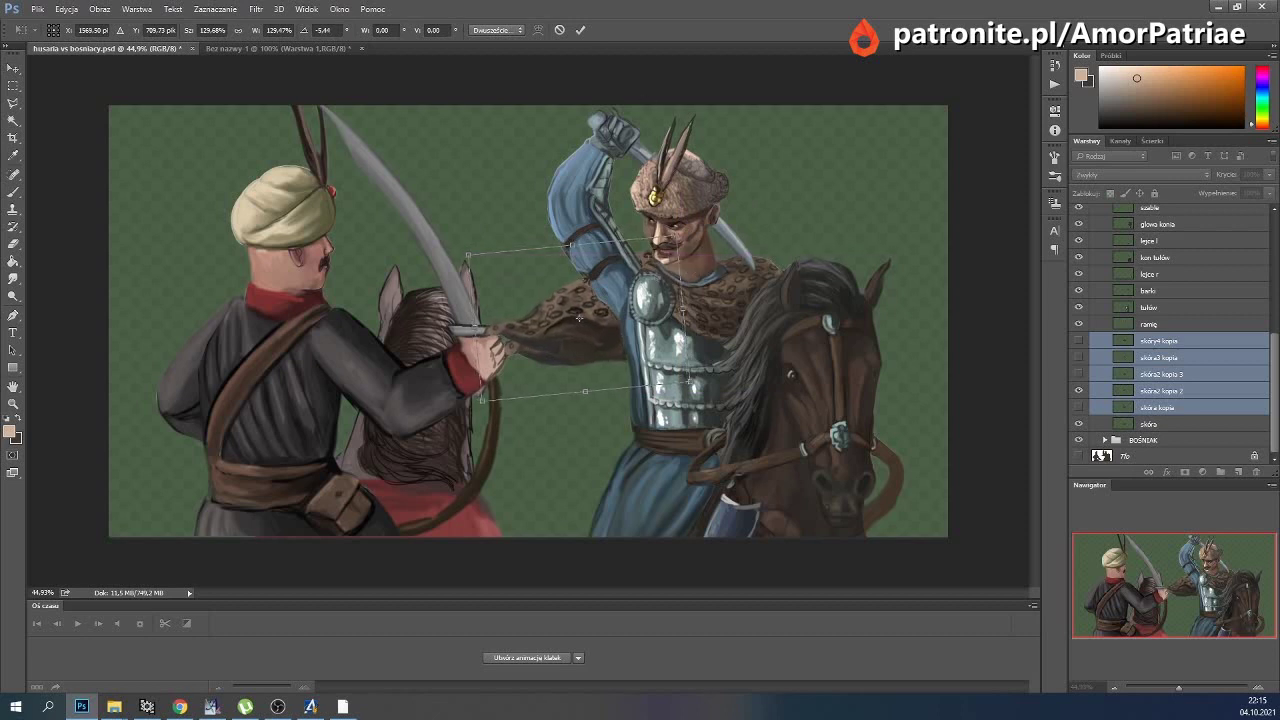
pyautogui.click(581, 29)
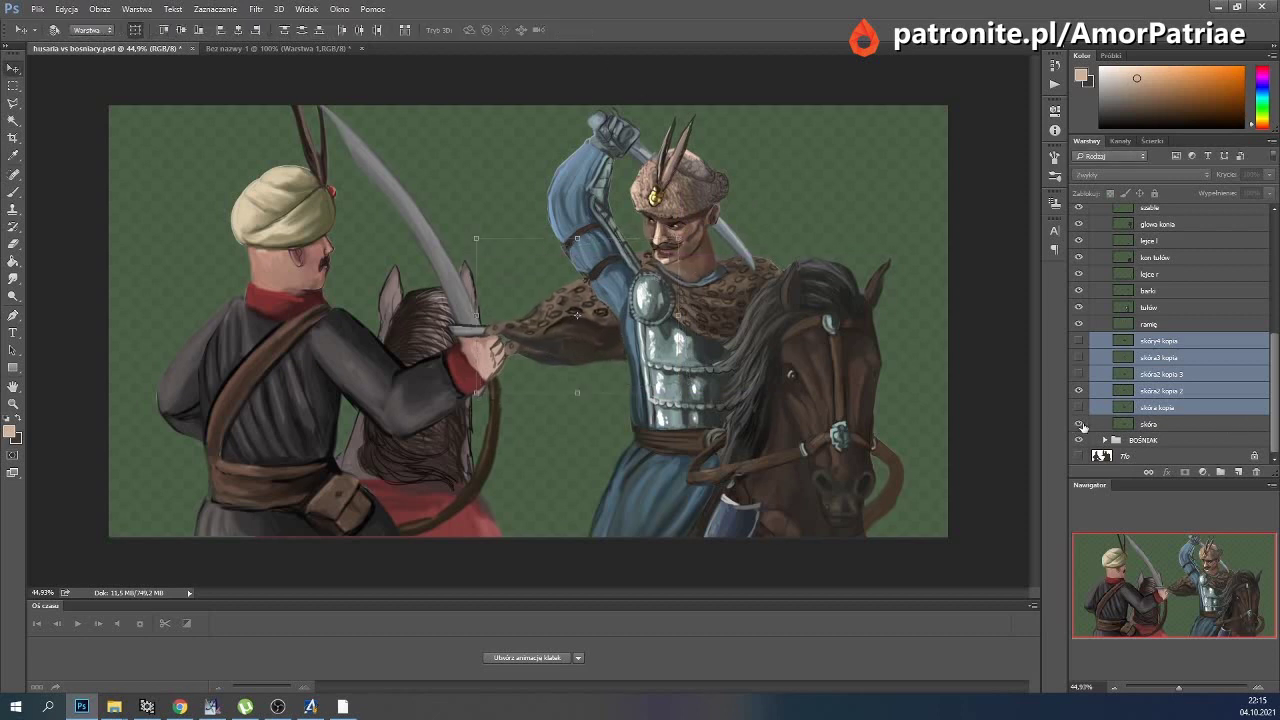
pyautogui.click(1122, 391)
pyautogui.scroll(3, 1118, 404)
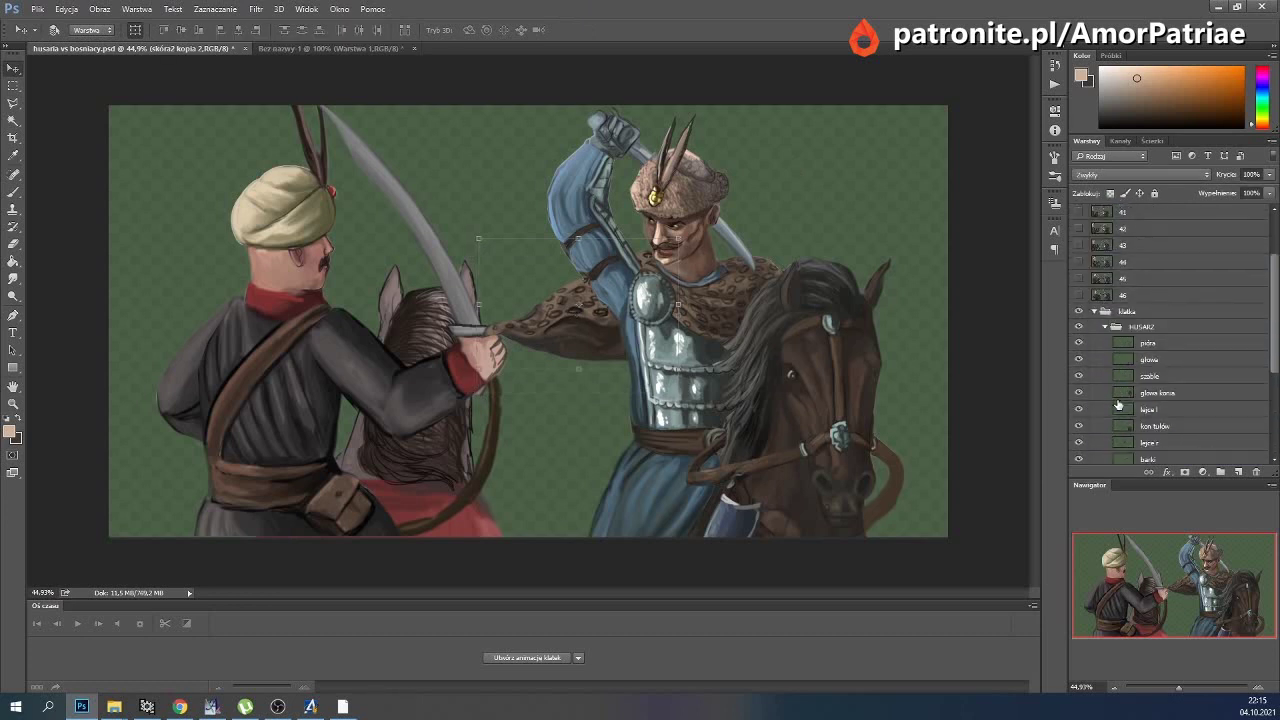
# Toggle frame 46 on and off to compare it with the current pose.
pyautogui.click(1078, 295)
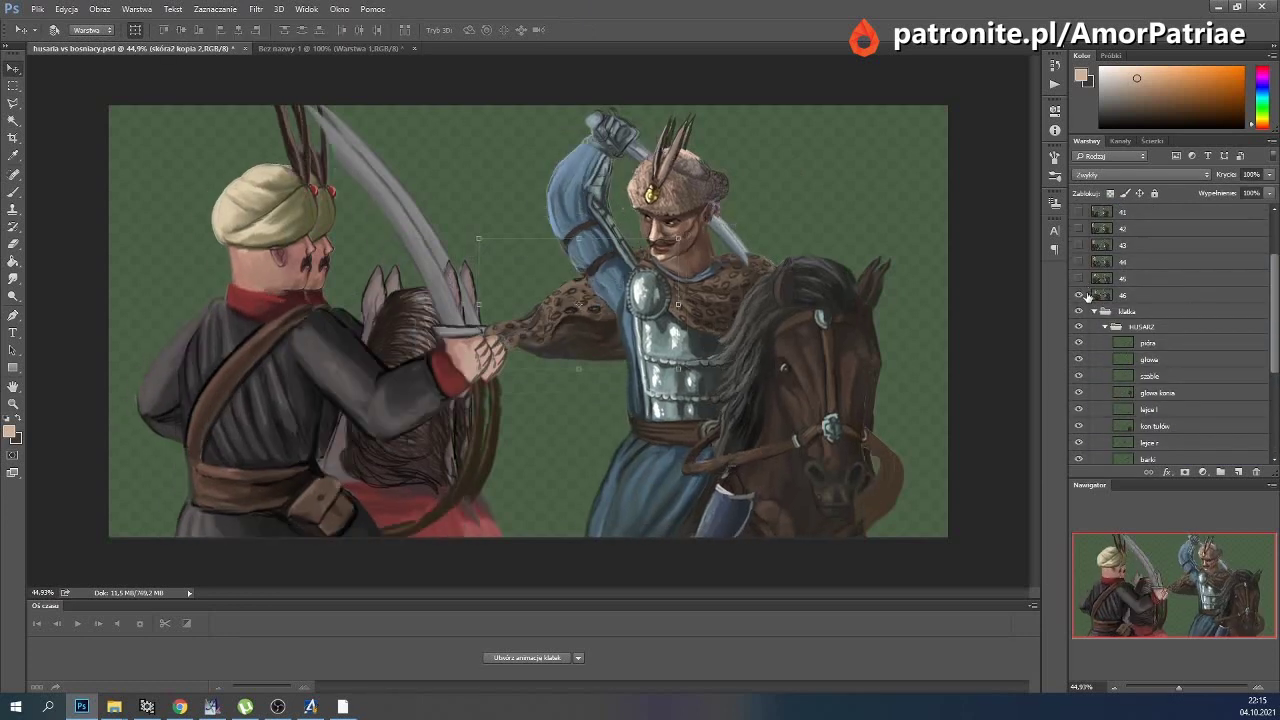
pyautogui.click(1078, 295)
pyautogui.click(1087, 297)
pyautogui.click(1082, 296)
pyautogui.click(1082, 296)
pyautogui.click(1081, 294)
pyautogui.click(1080, 297)
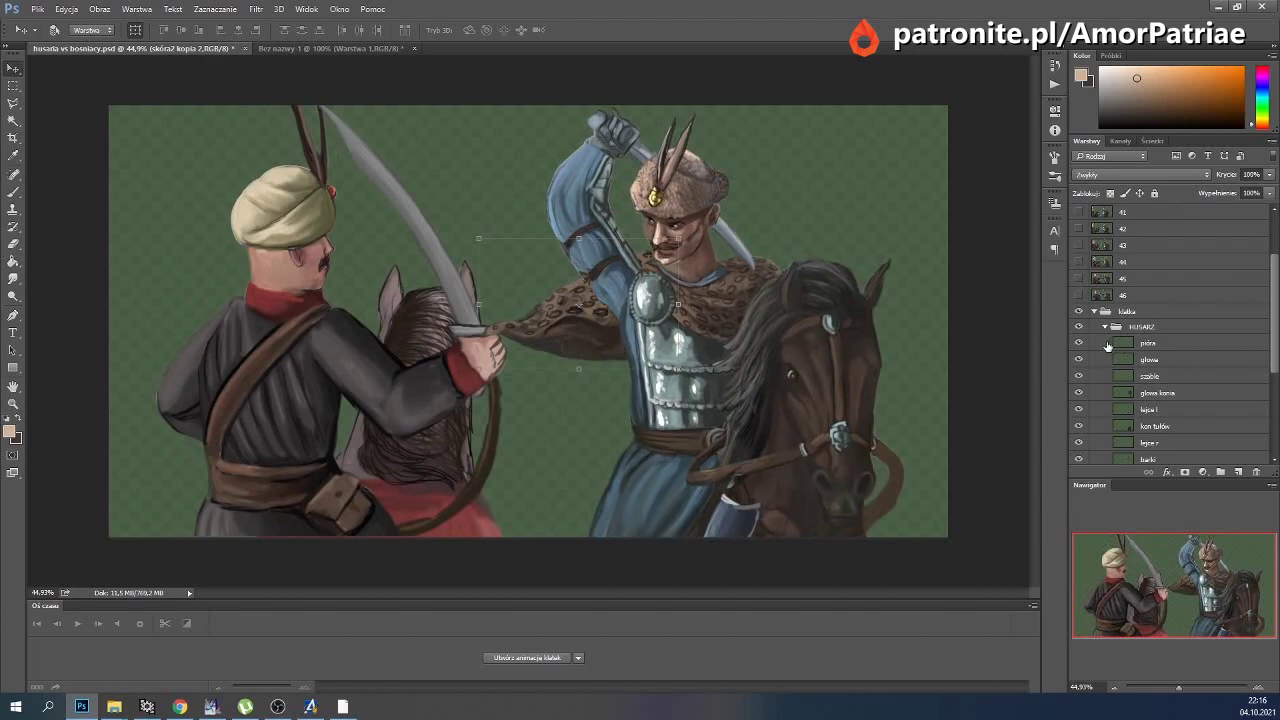
pyautogui.scroll(-1, 1142, 350)
# Duplicate the hussar's horse-head layer as 'glowa konia kopia'.
pyautogui.click(1160, 378)
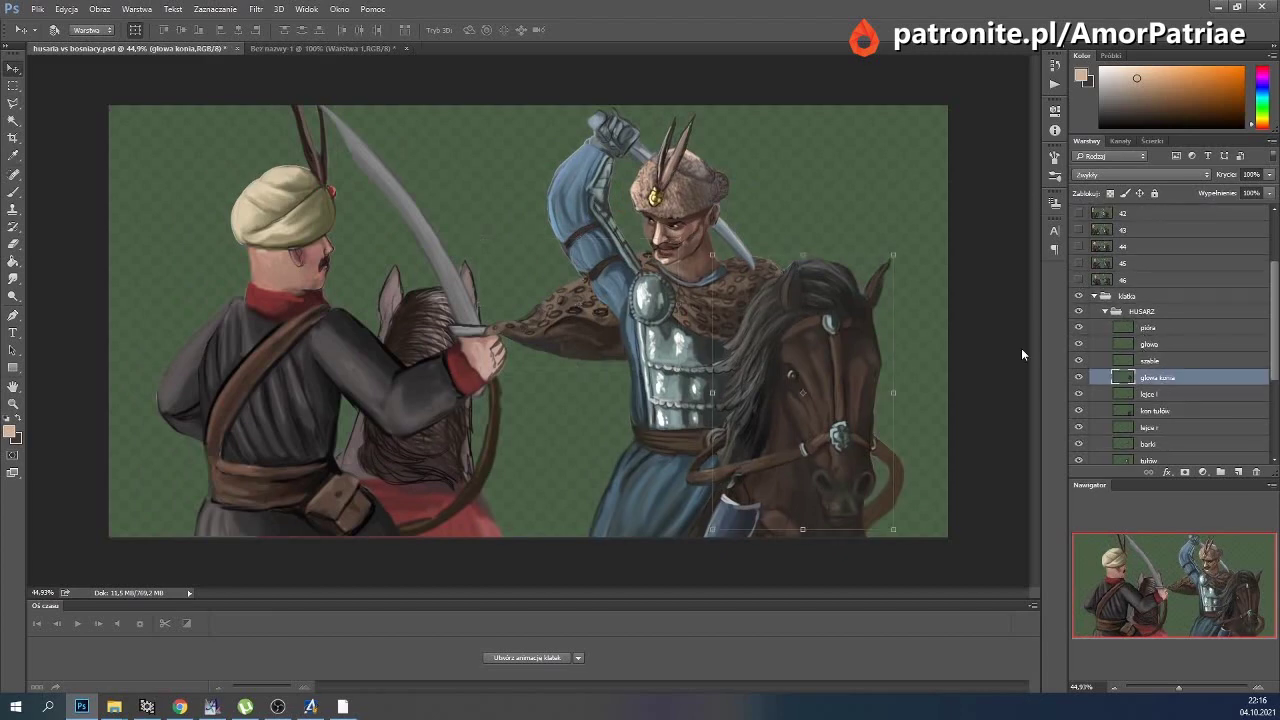
pyautogui.click(137, 10)
pyautogui.click(229, 50)
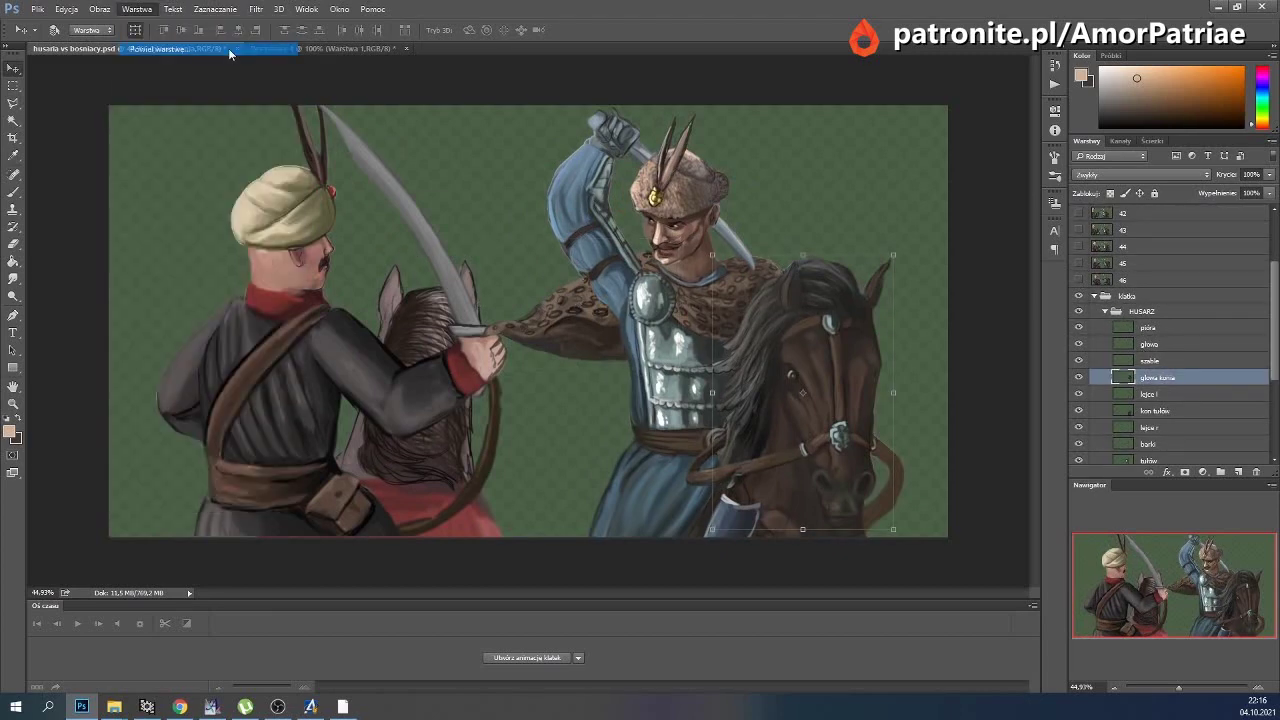
pyautogui.click(622, 236)
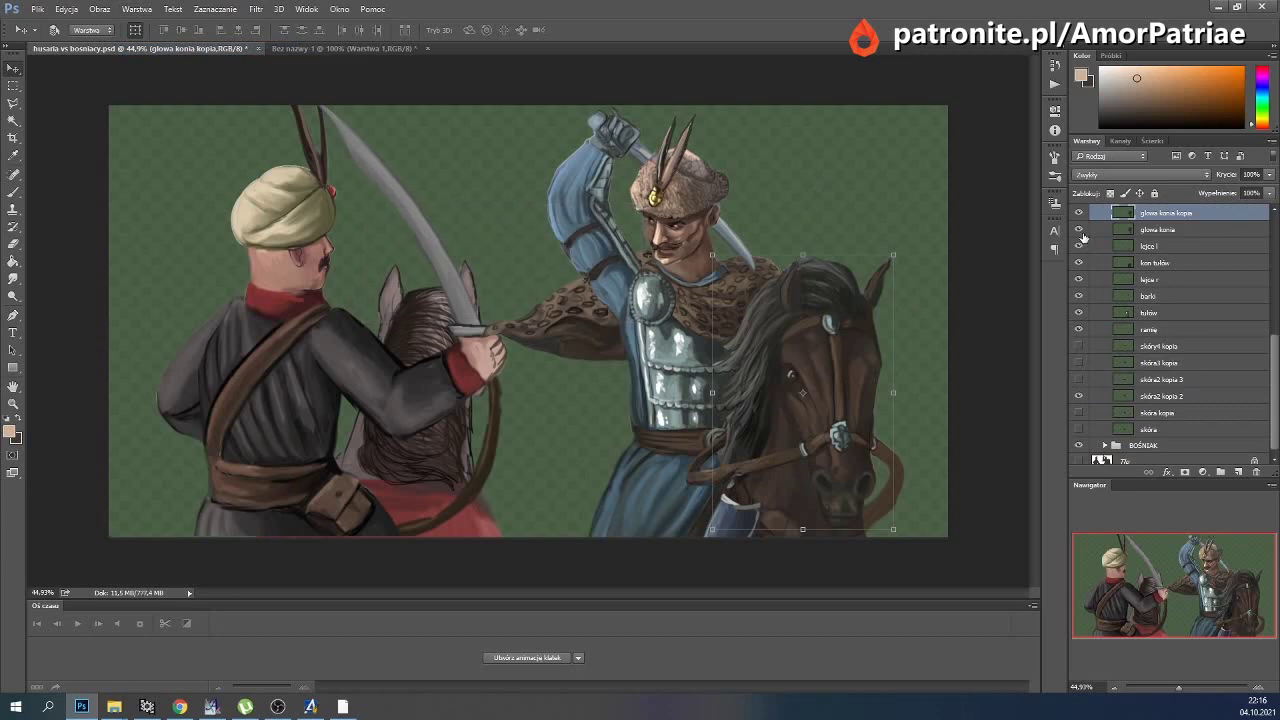
# Puppet-warp the horse-head copy, pinning it and tilting the lower head.
pyautogui.click(68, 10)
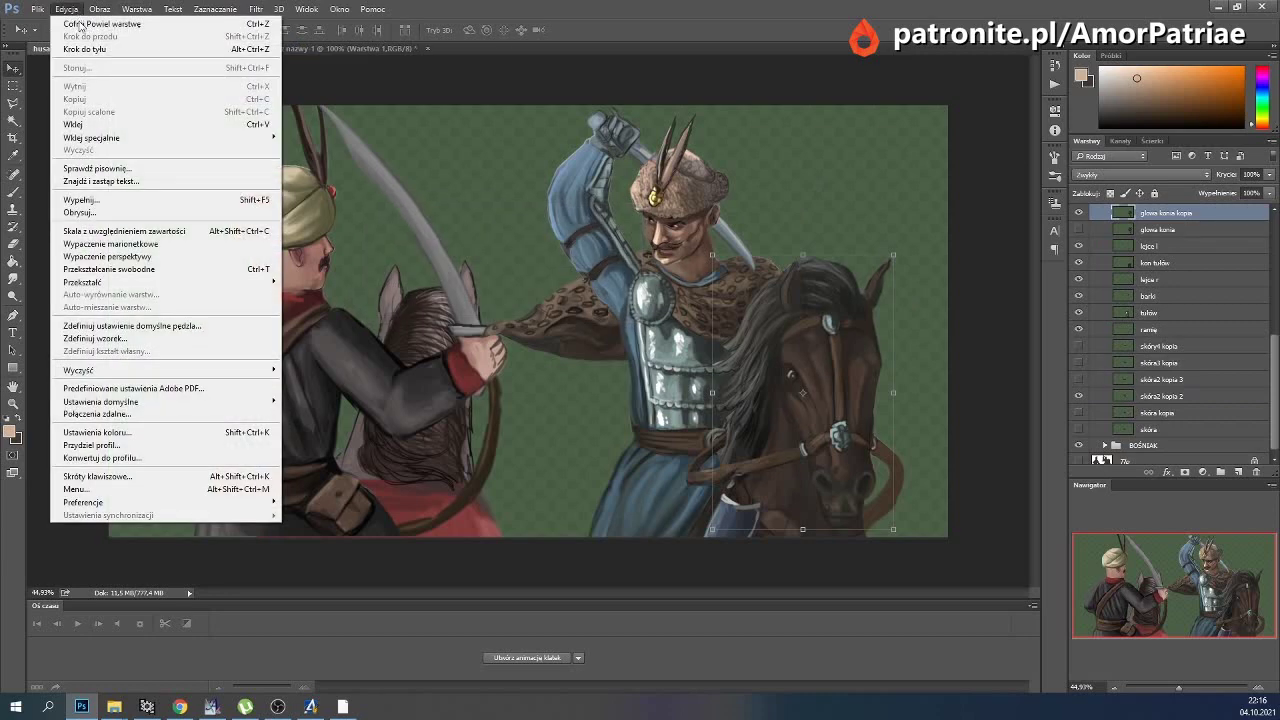
pyautogui.click(163, 245)
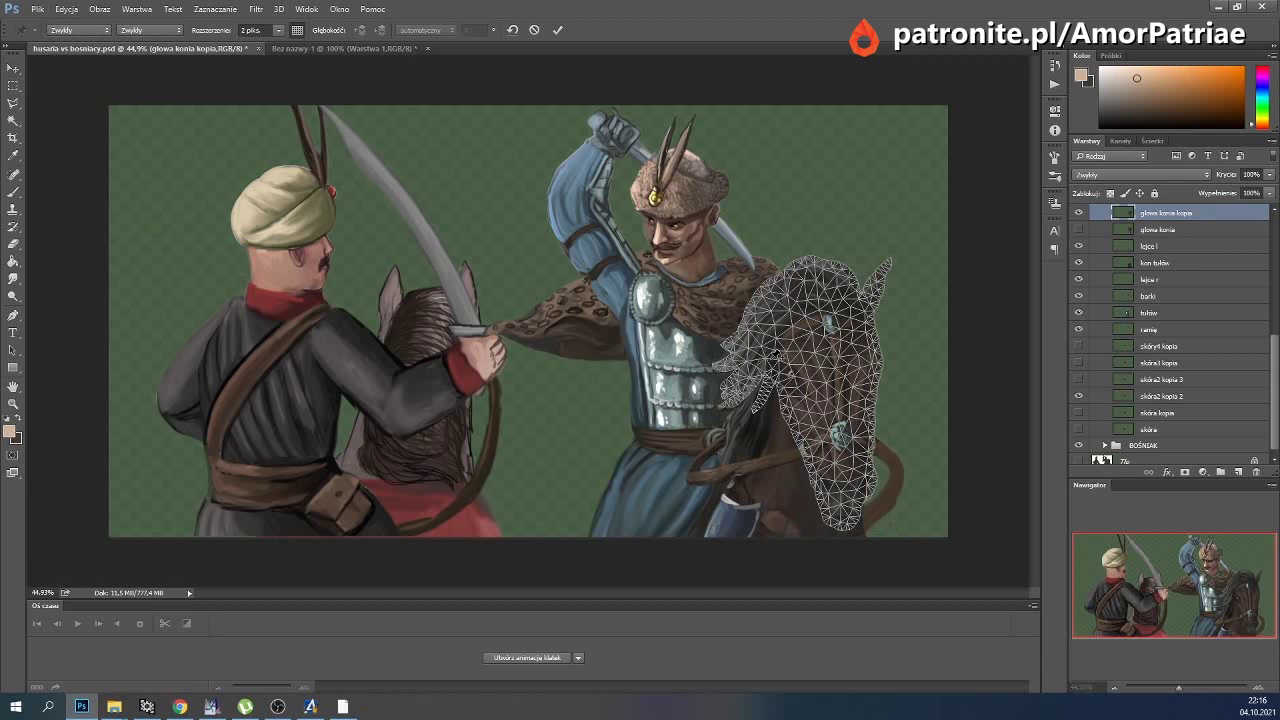
pyautogui.click(126, 10)
pyautogui.moveTo(99, 9)
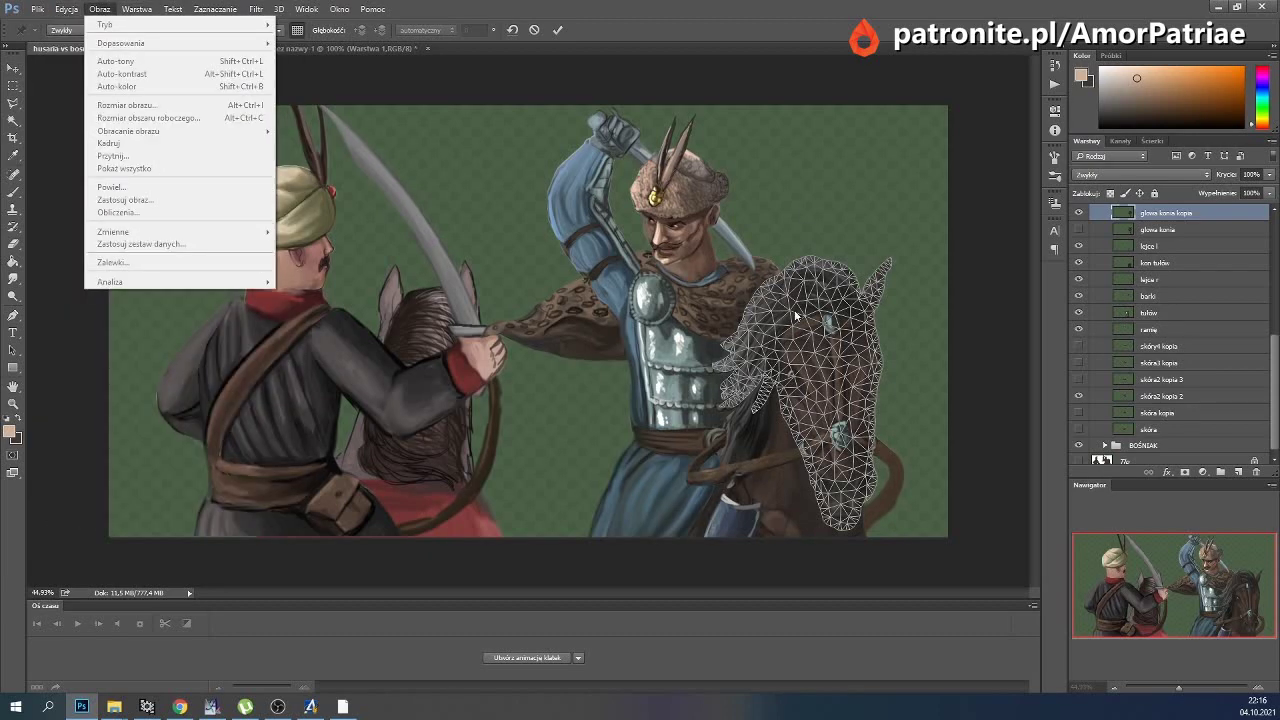
pyautogui.click(772, 354)
pyautogui.click(861, 337)
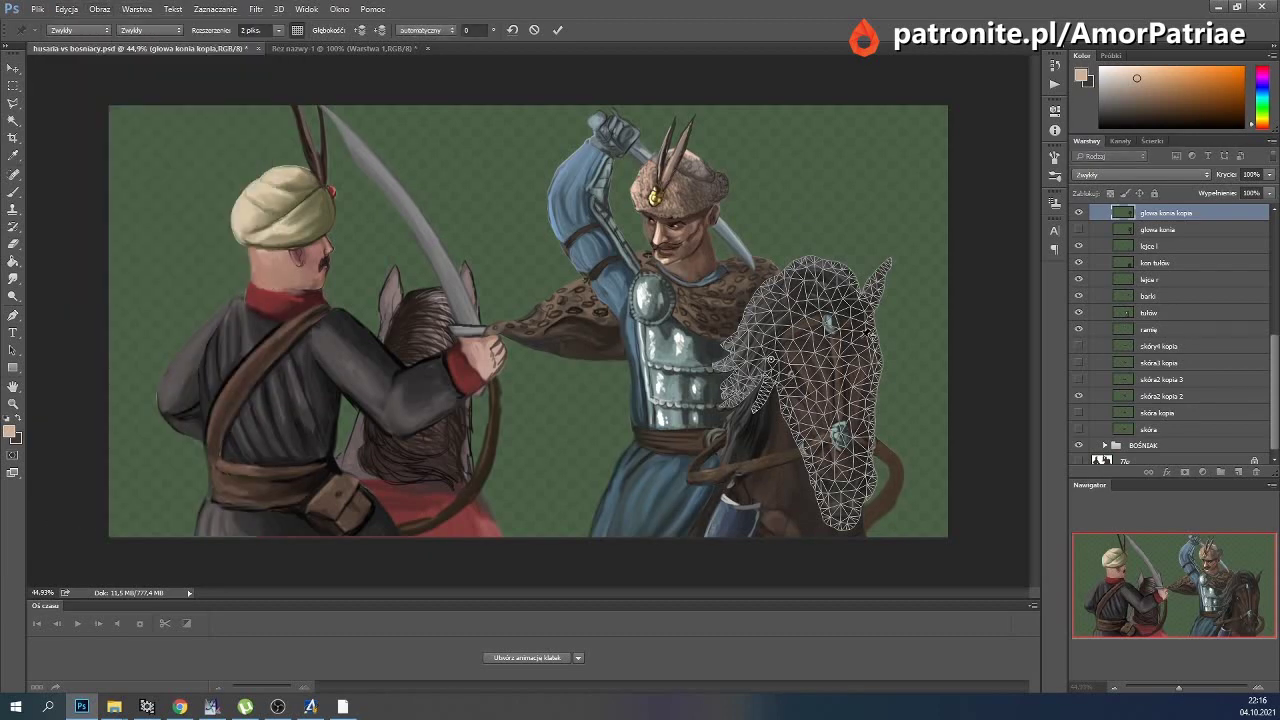
pyautogui.moveTo(858, 480); pyautogui.dragTo(843, 404)
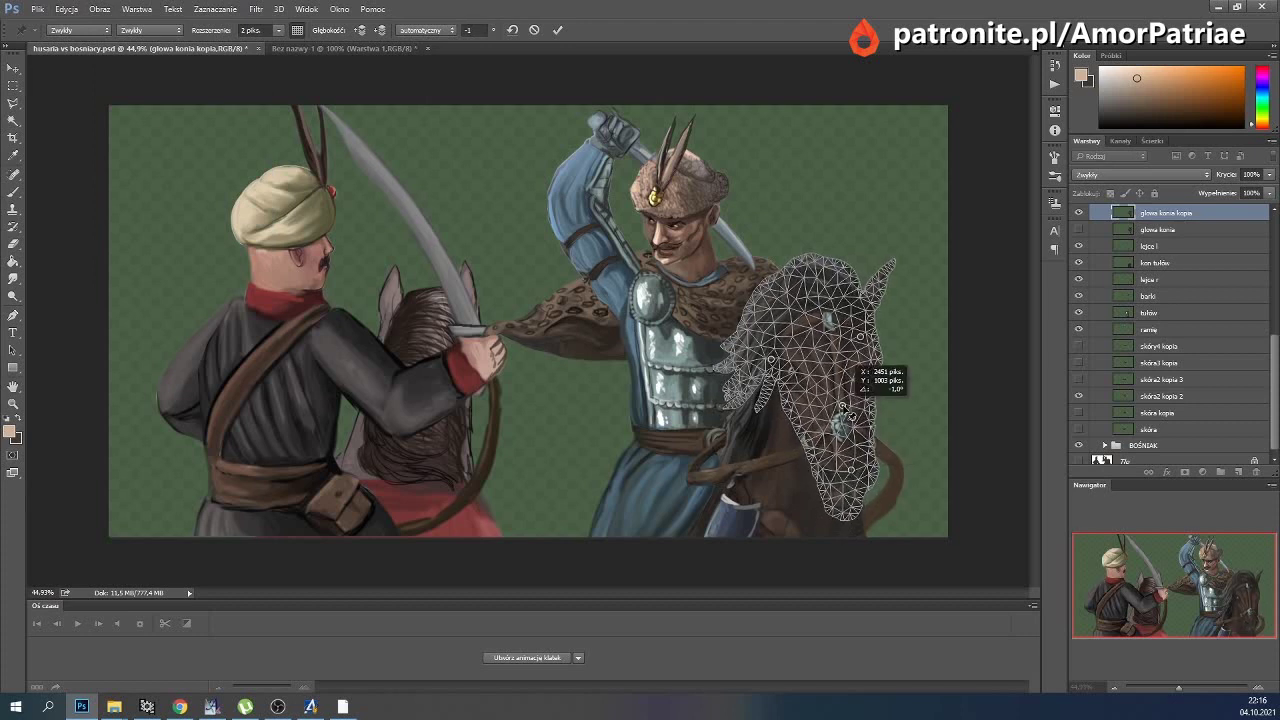
pyautogui.click(561, 32)
# Warp the horse-head copy to lift its lower edge.
pyautogui.click(68, 14)
pyautogui.moveTo(83, 282)
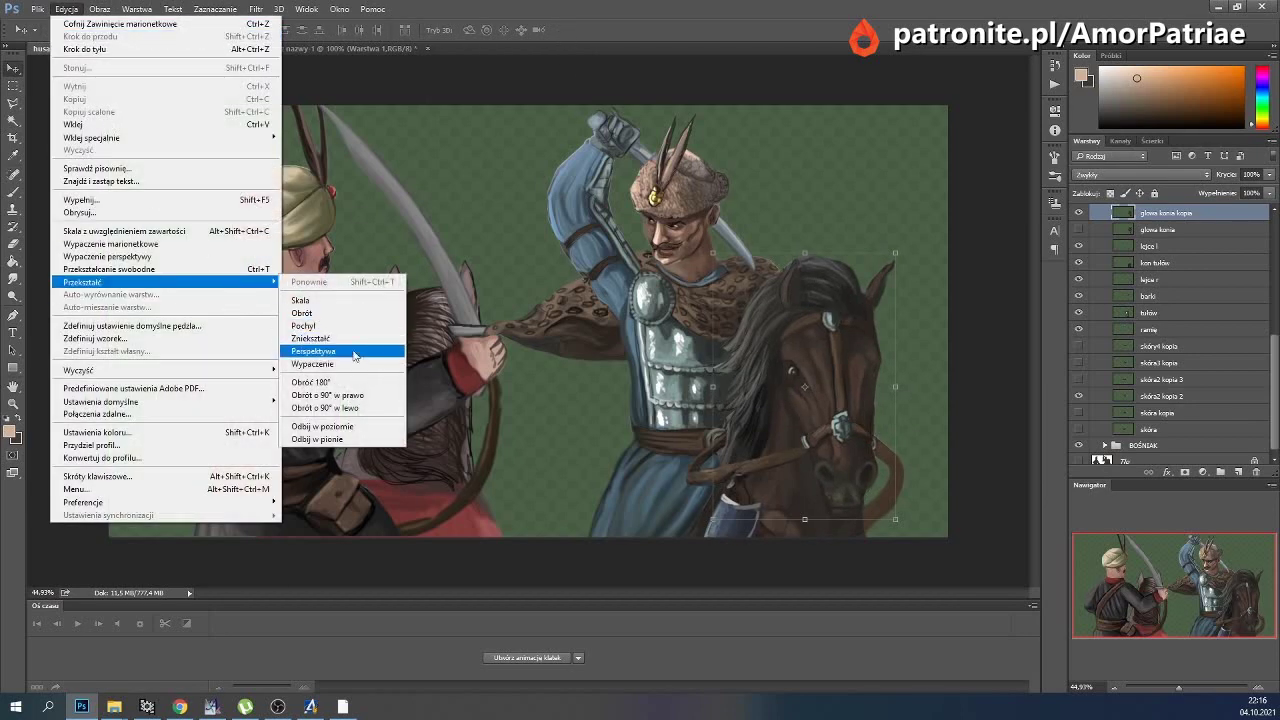
pyautogui.click(340, 364)
pyautogui.moveTo(841, 437); pyautogui.dragTo(847, 484)
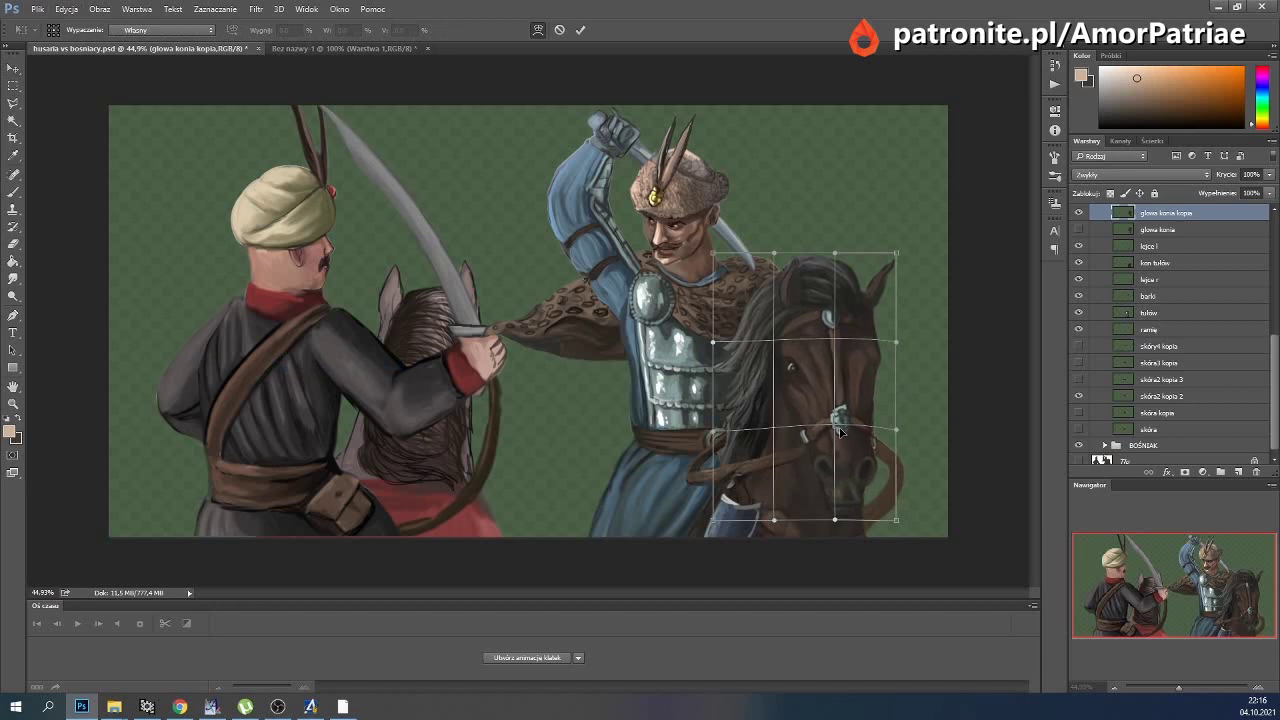
pyautogui.click(580, 30)
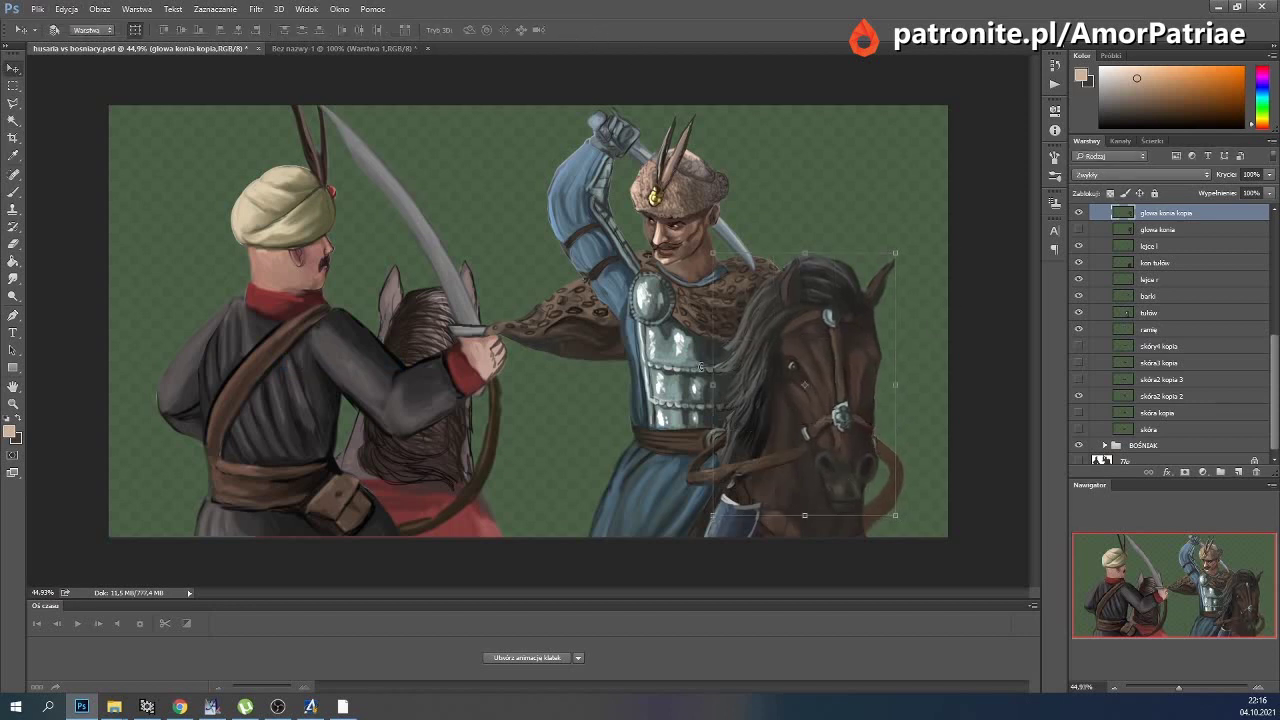
# Pick the Smudge tool, check its brush size, then switch to Polygonal Lasso.
pyautogui.click(13, 278)
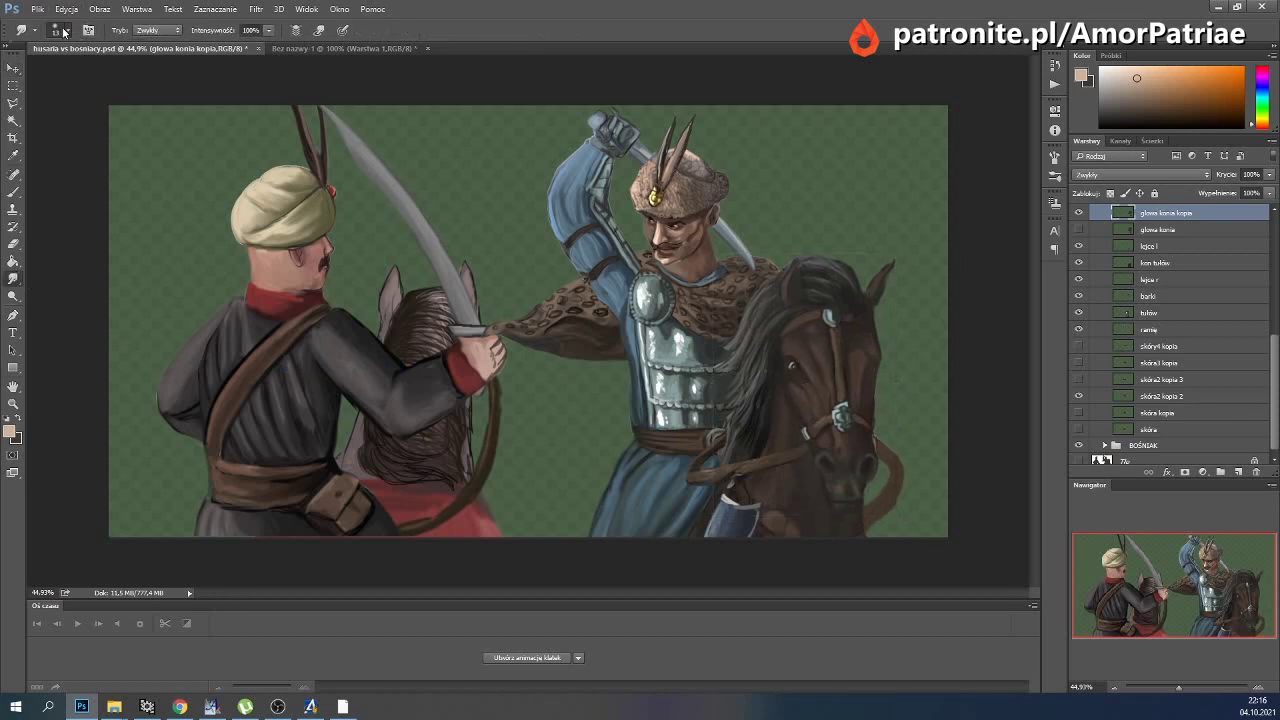
pyautogui.click(64, 33)
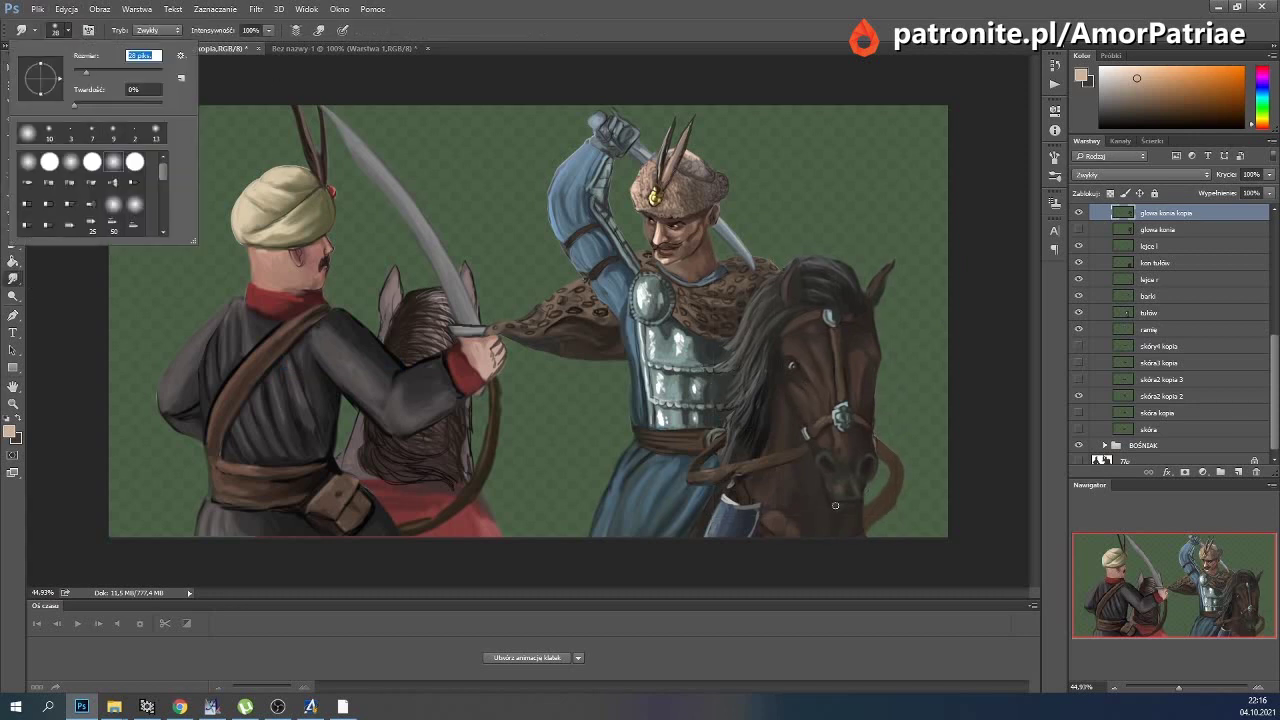
pyautogui.press('Return')
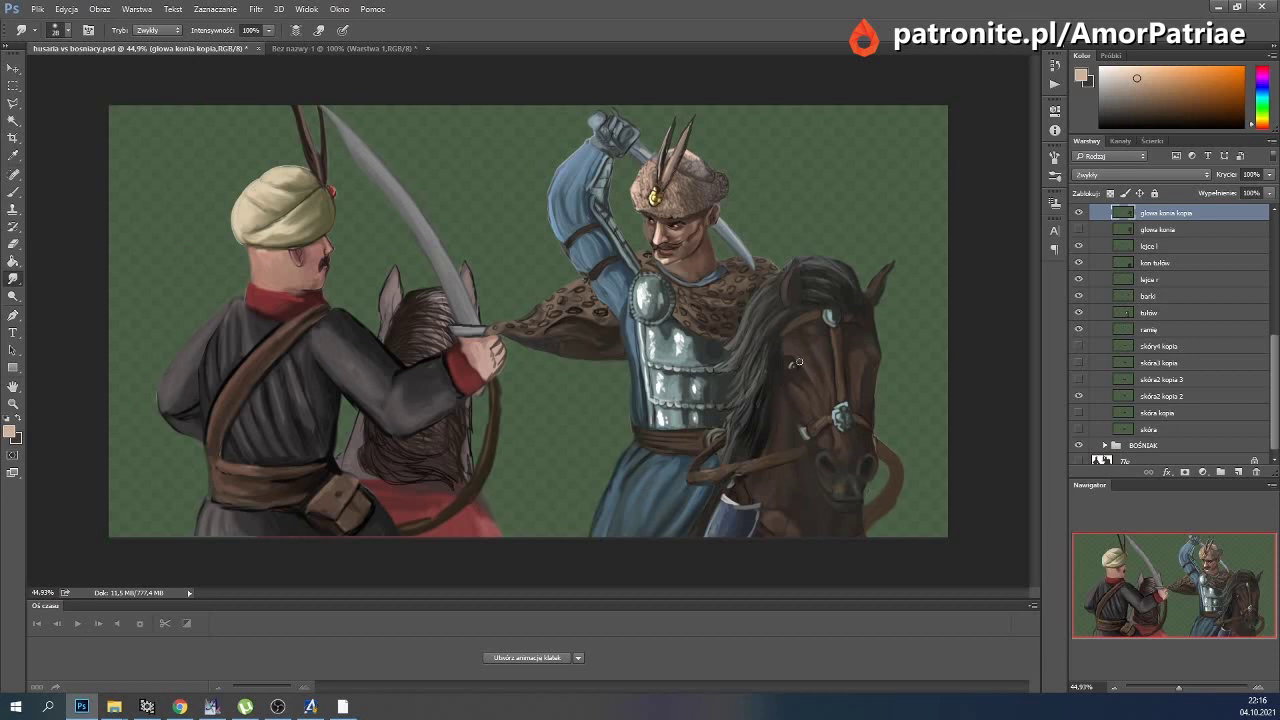
pyautogui.click(13, 103)
# Compare the pose against frame 46 and select the kon tułów horse-body layer.
pyautogui.scroll(4, 1093, 256)
pyautogui.scroll(1, 1093, 256)
pyautogui.click(1079, 253)
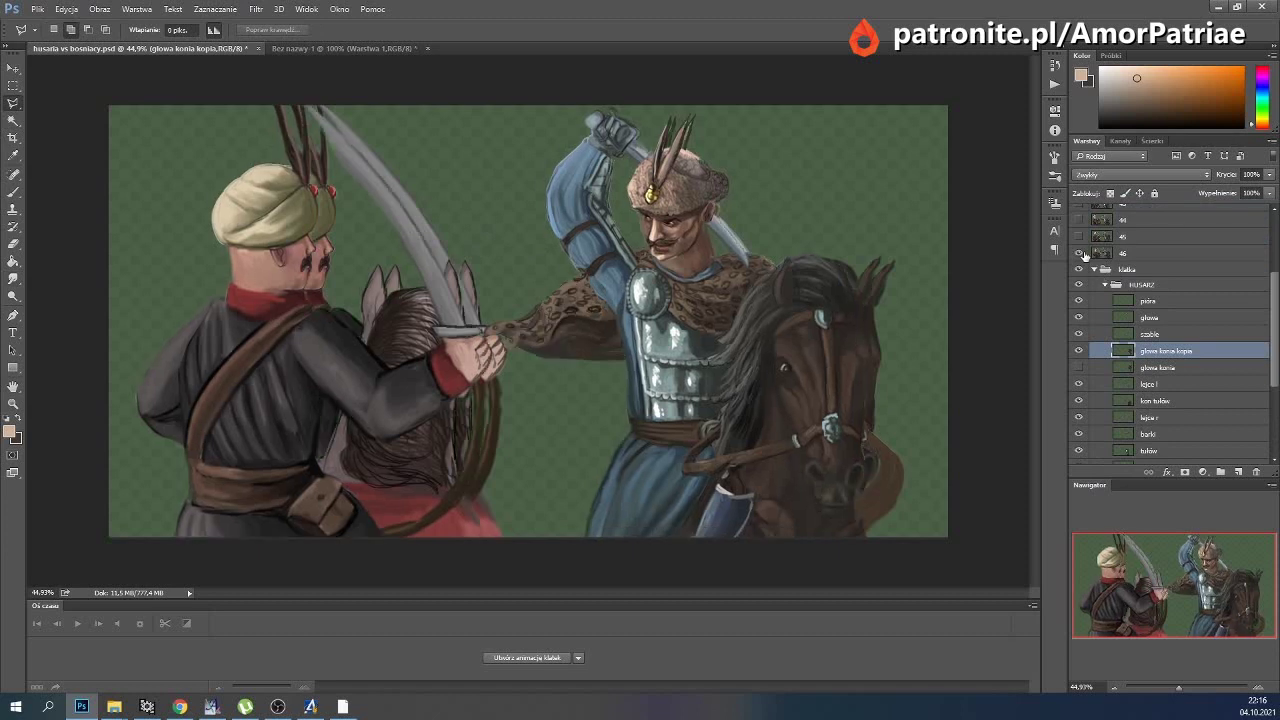
pyautogui.click(18, 69)
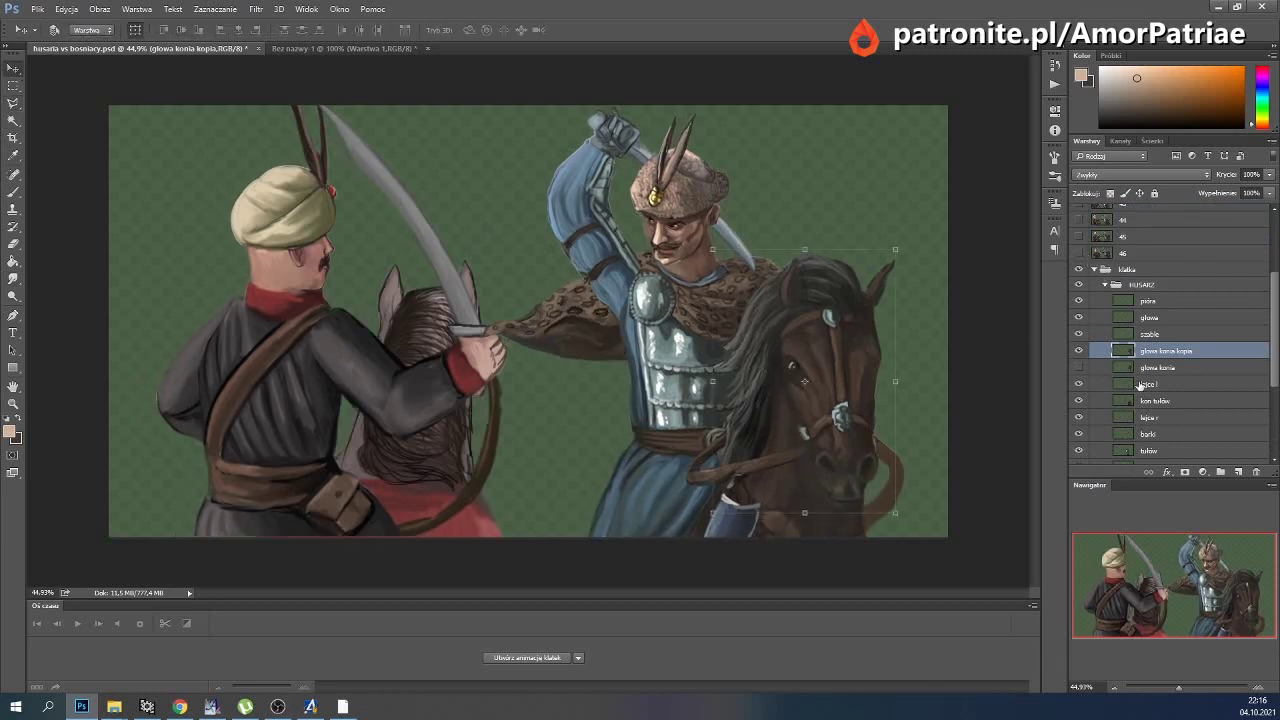
pyautogui.click(1079, 253)
pyautogui.scroll(-2, 1198, 357)
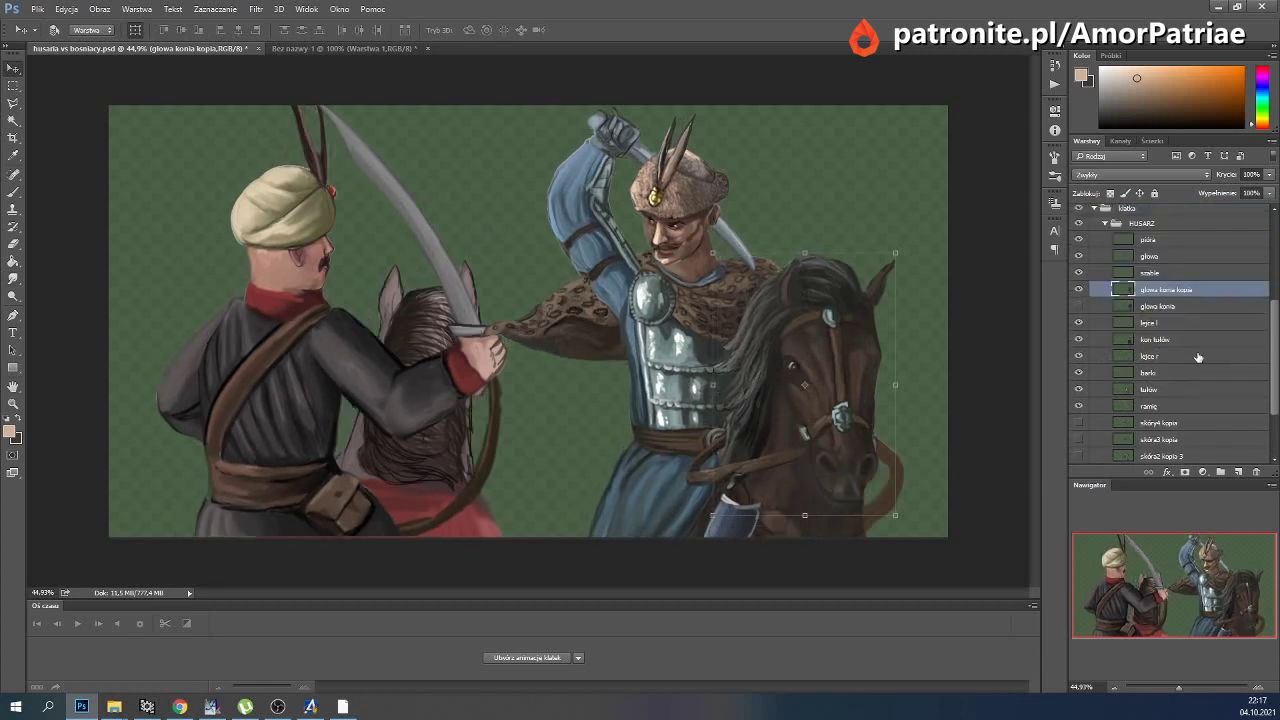
pyautogui.scroll(-2, 1161, 381)
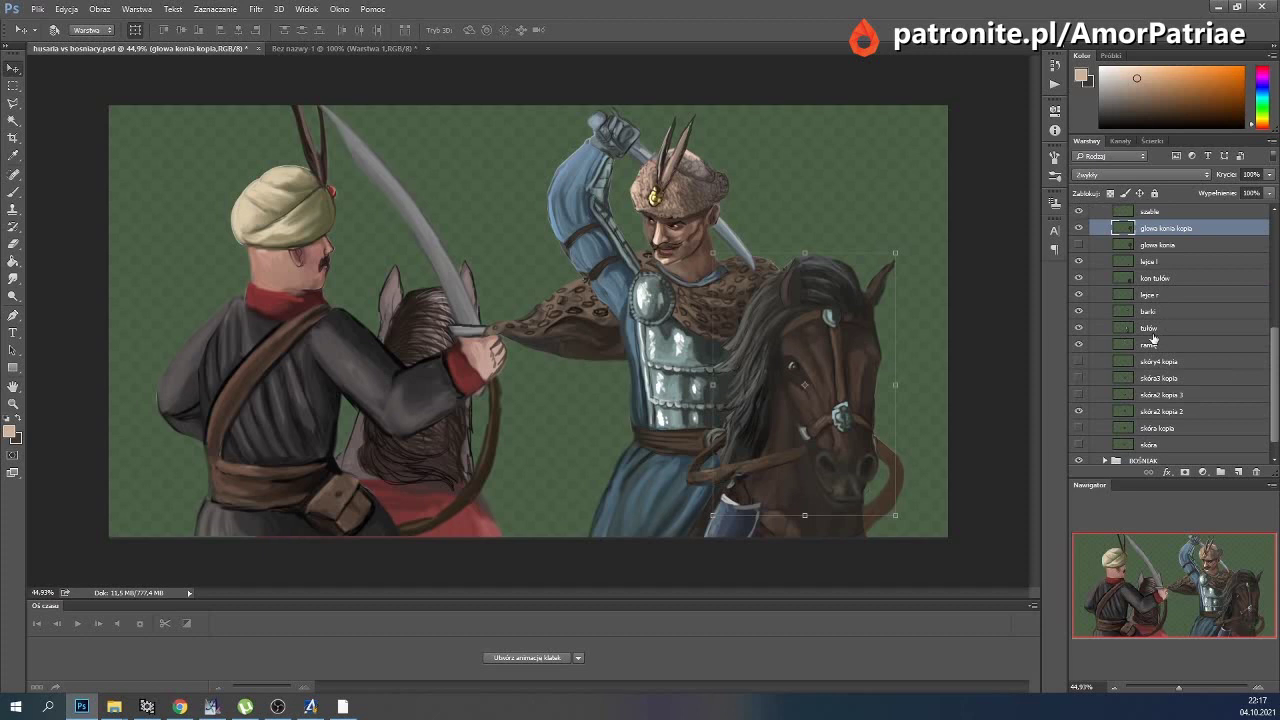
pyautogui.scroll(1, 1155, 325)
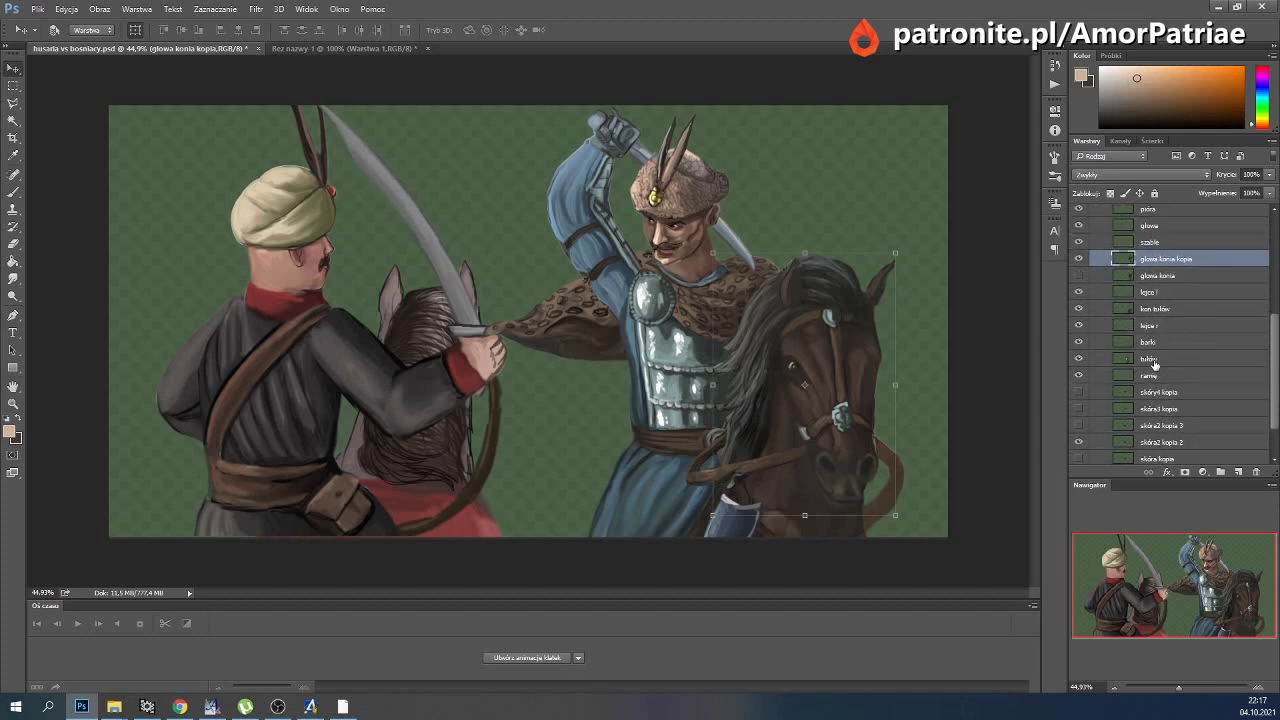
pyautogui.scroll(1, 1155, 362)
pyautogui.click(1160, 324)
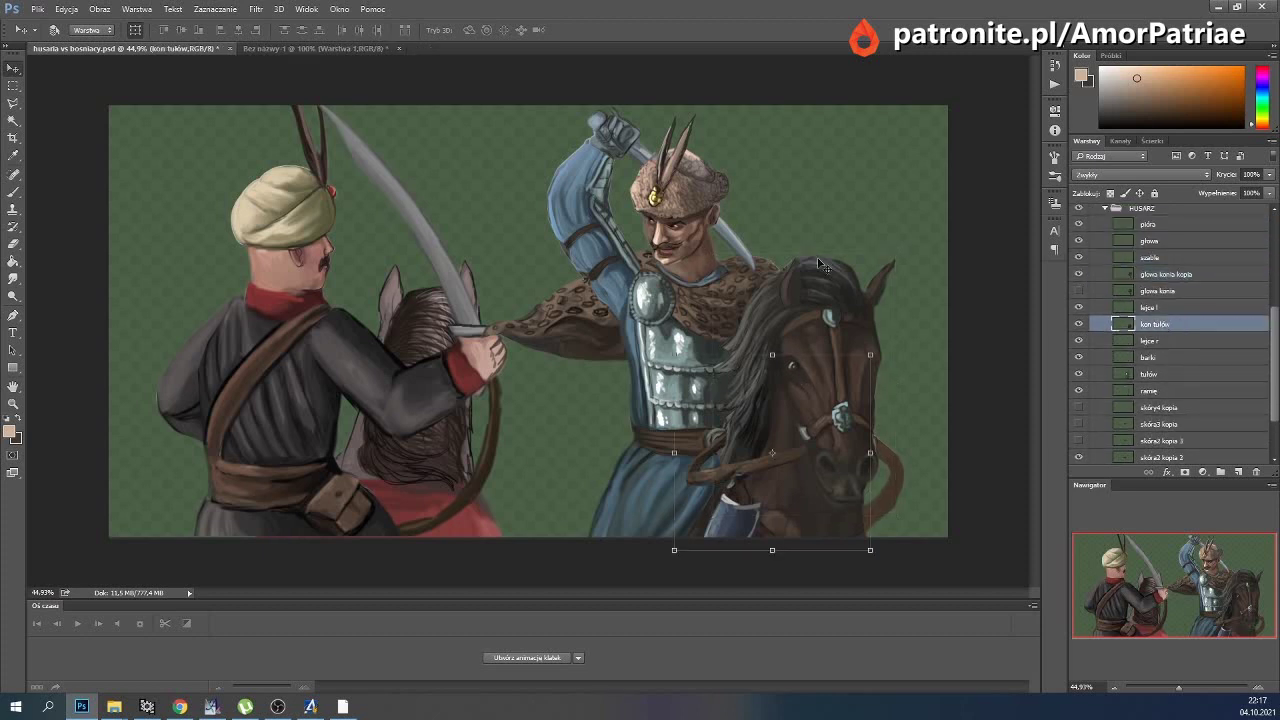
# Duplicate kon tułów, hide the original, and warp the 'kon tułów kopia' copy.
pyautogui.click(137, 9)
pyautogui.click(168, 52)
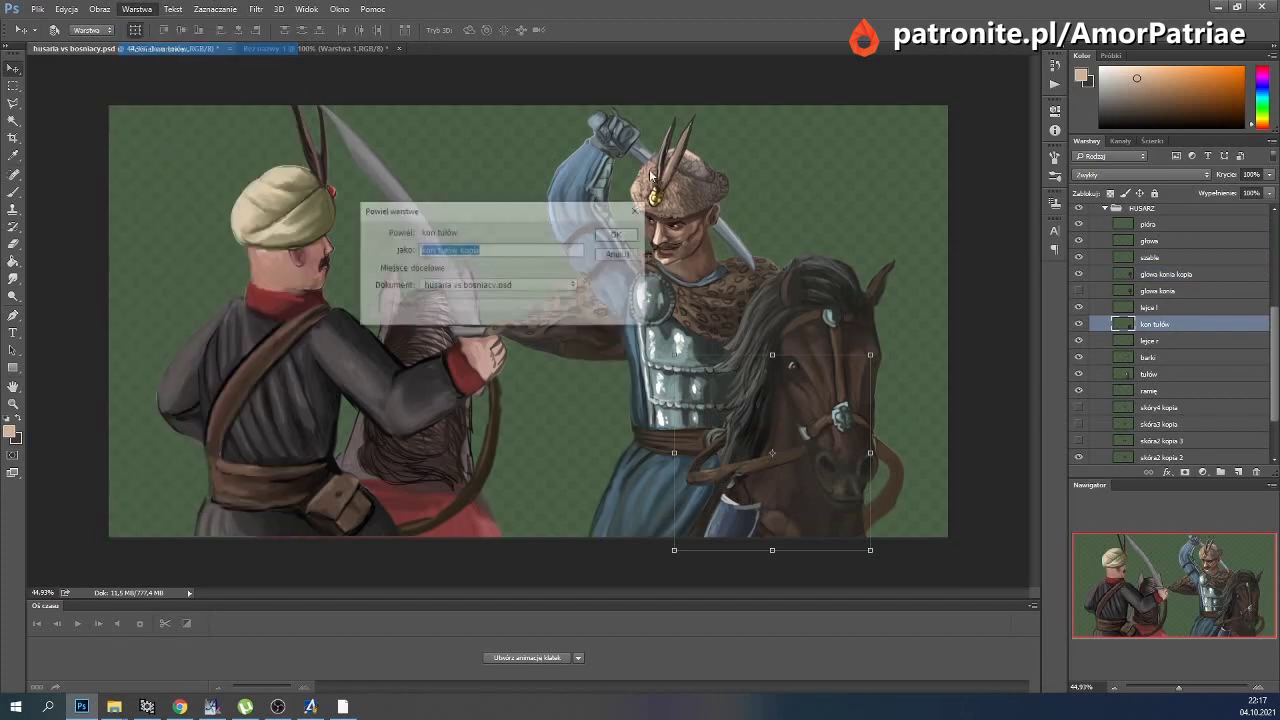
pyautogui.click(620, 236)
pyautogui.click(1078, 257)
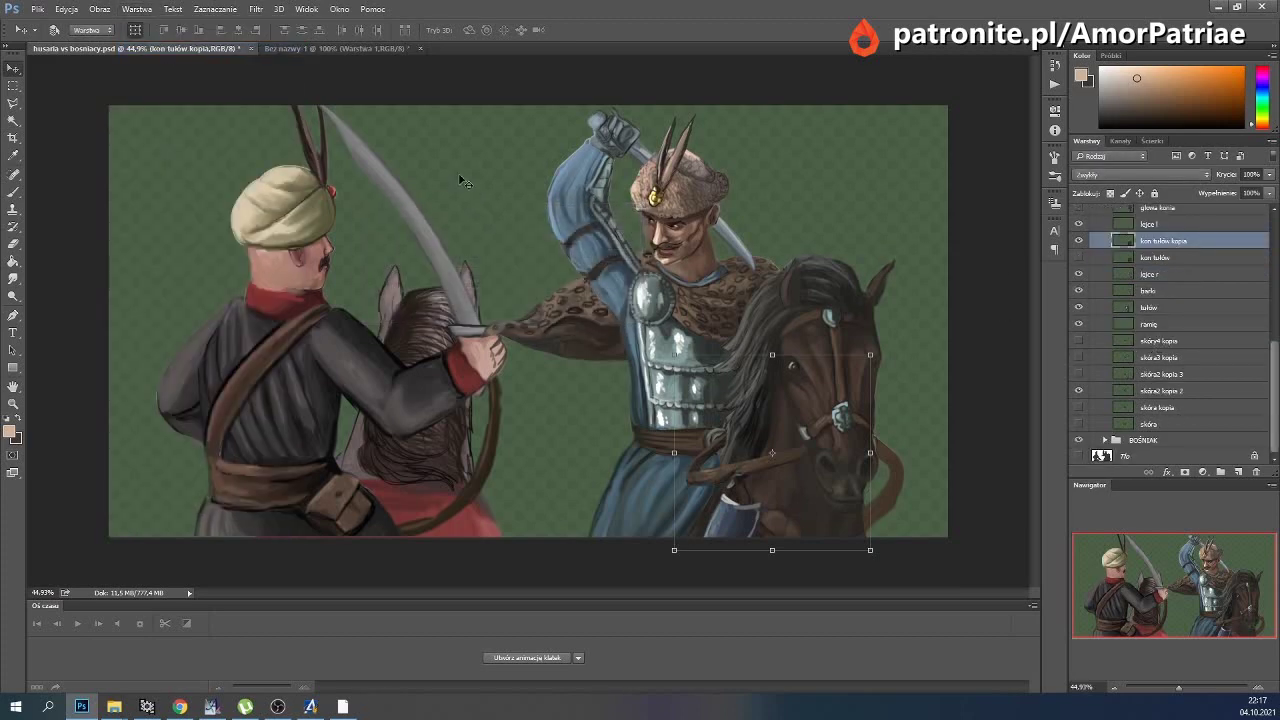
pyautogui.click(66, 9)
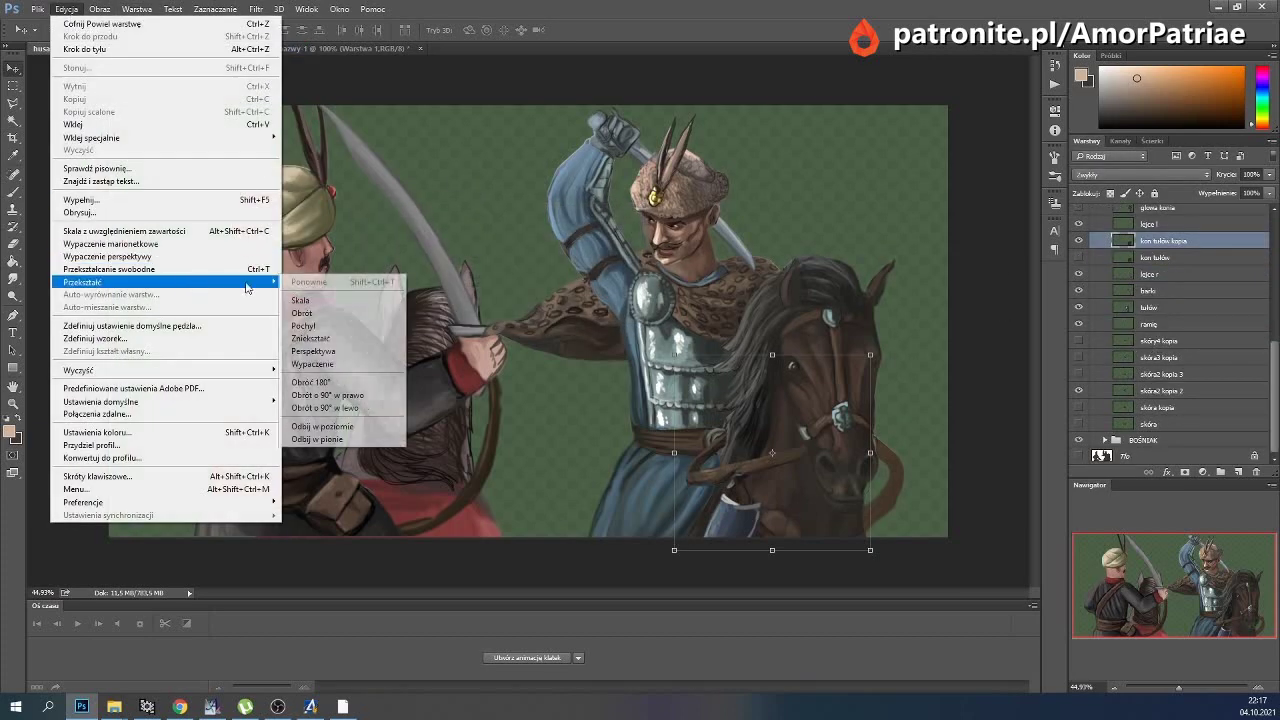
pyautogui.click(300, 366)
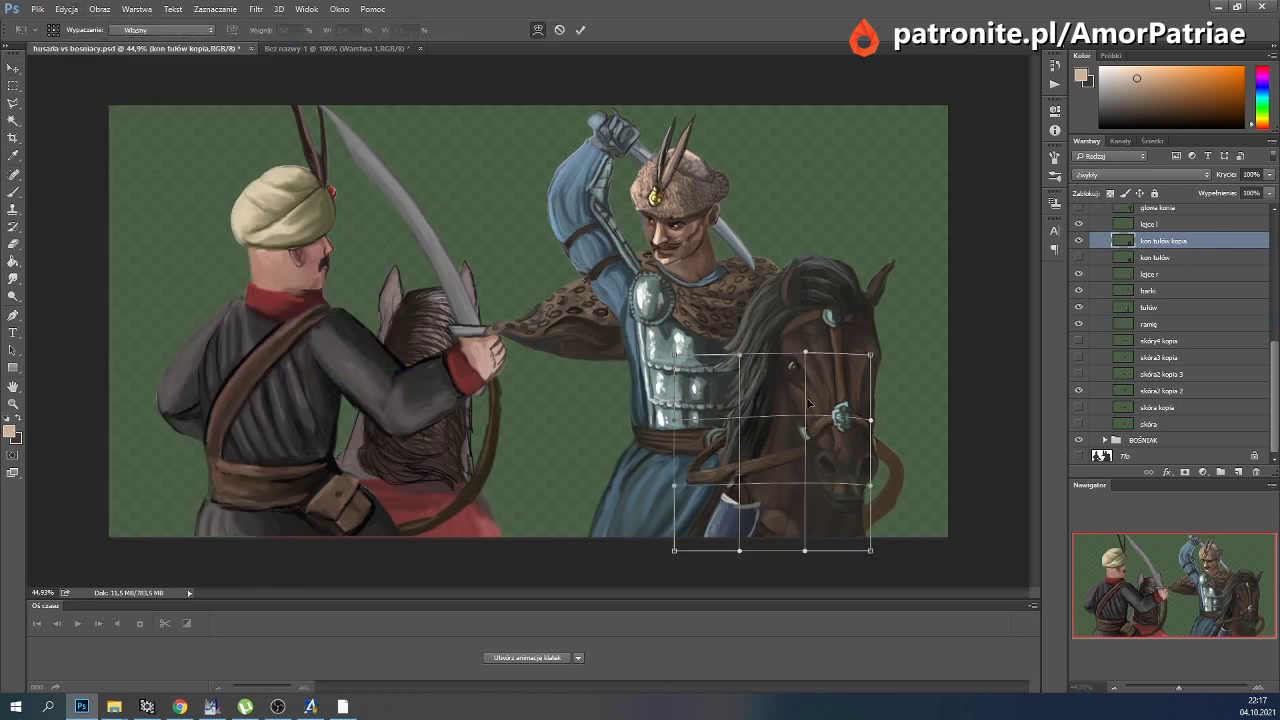
pyautogui.click(580, 29)
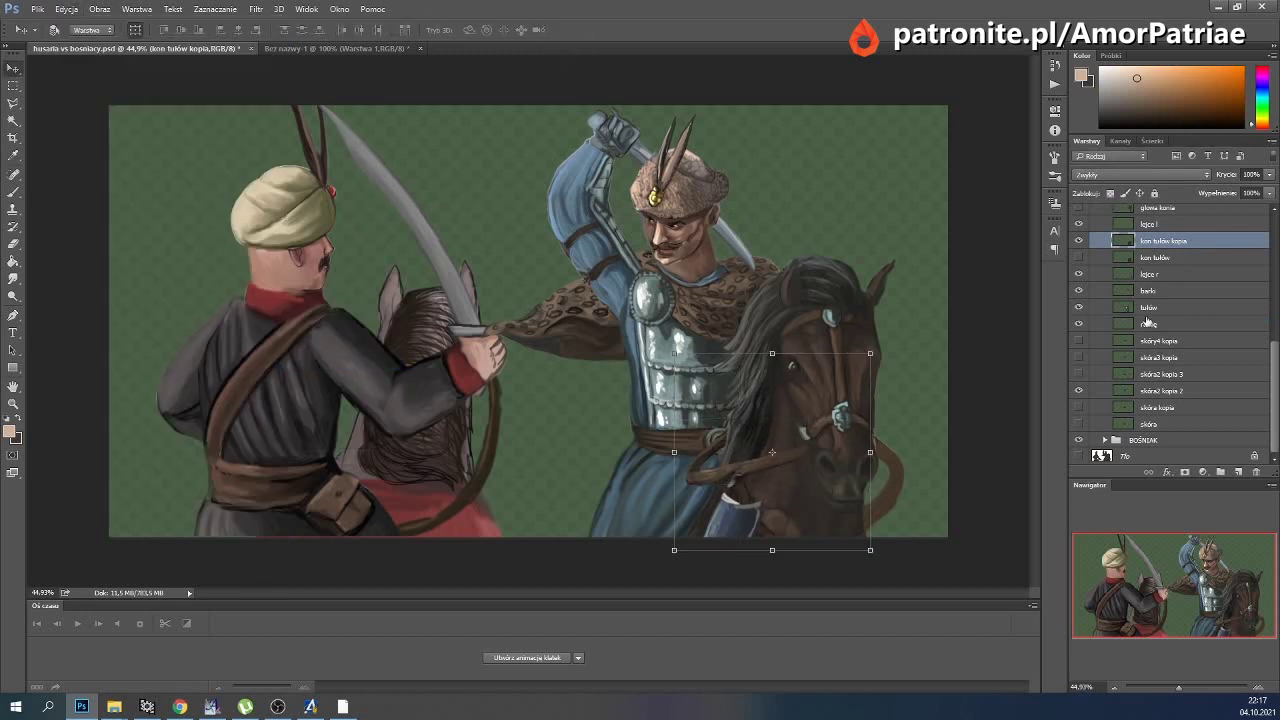
# Puppet-warp the right reins layer łęce r.
pyautogui.click(1152, 278)
pyautogui.click(66, 9)
pyautogui.click(110, 244)
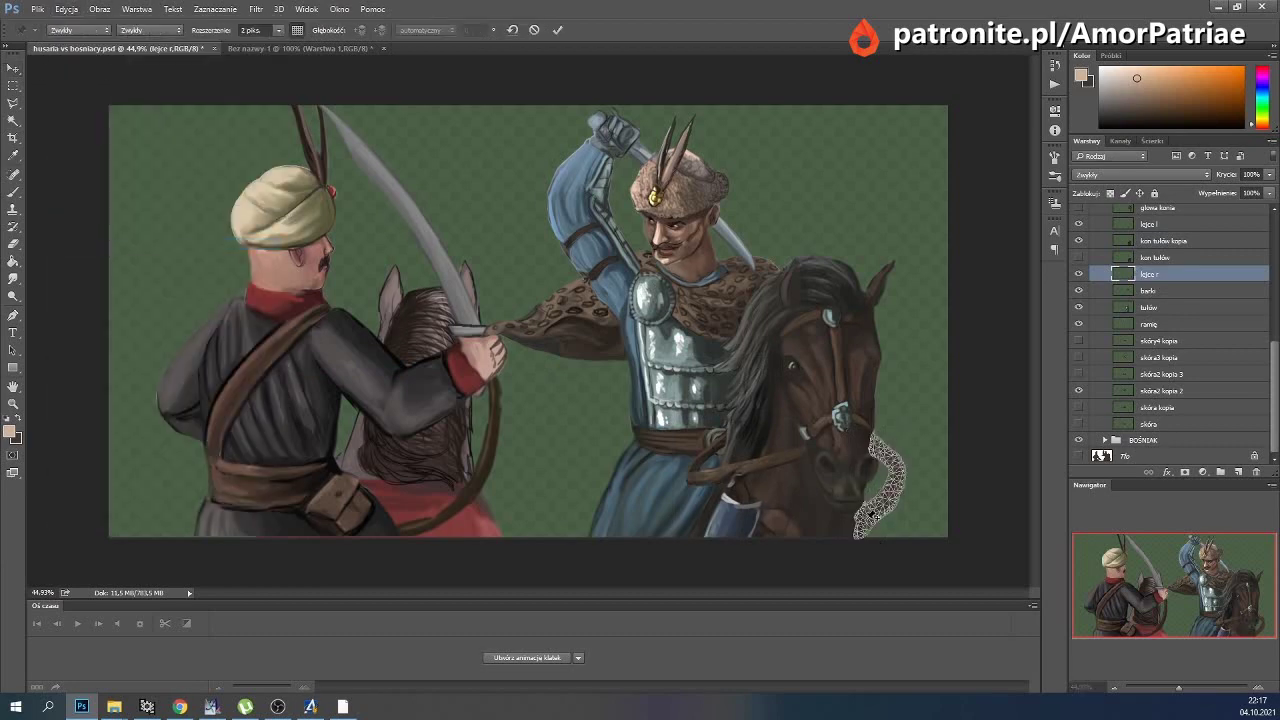
pyautogui.click(557, 29)
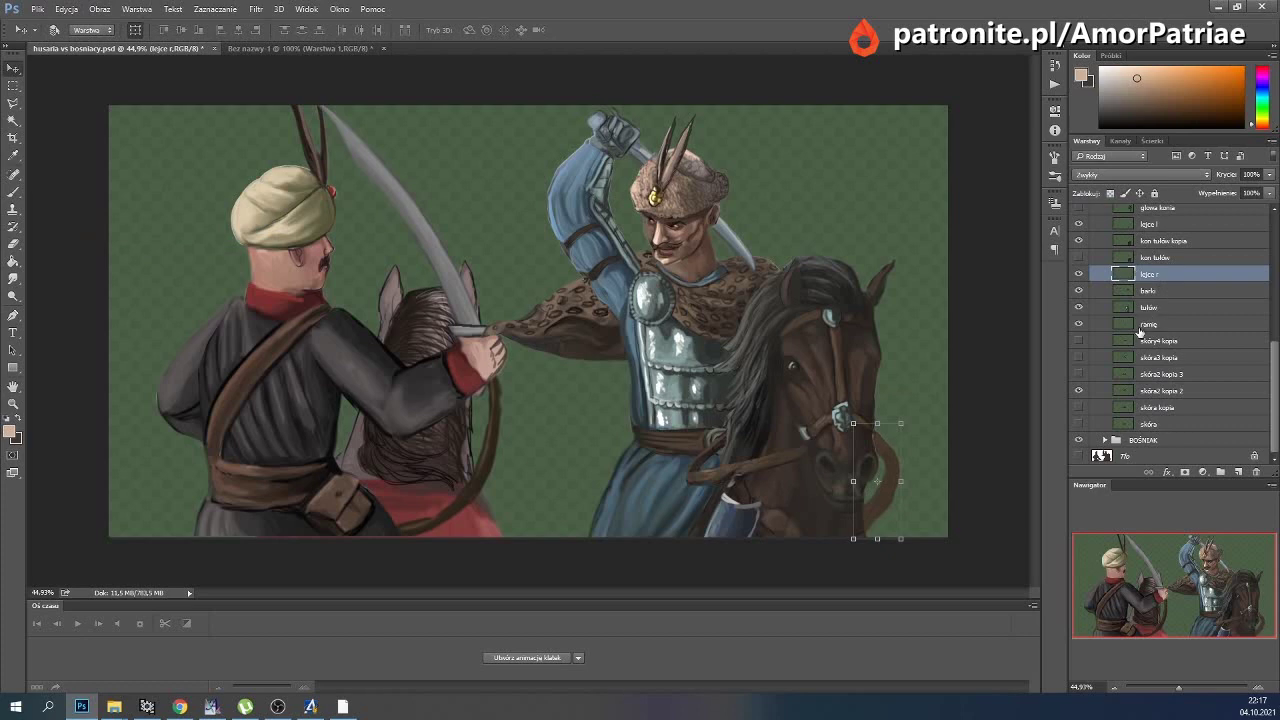
# Puppet-warp the left rein layer 'lejce l' so it sags and curves up toward the bridle.
pyautogui.scroll(1, 1140, 280)
pyautogui.click(1146, 256)
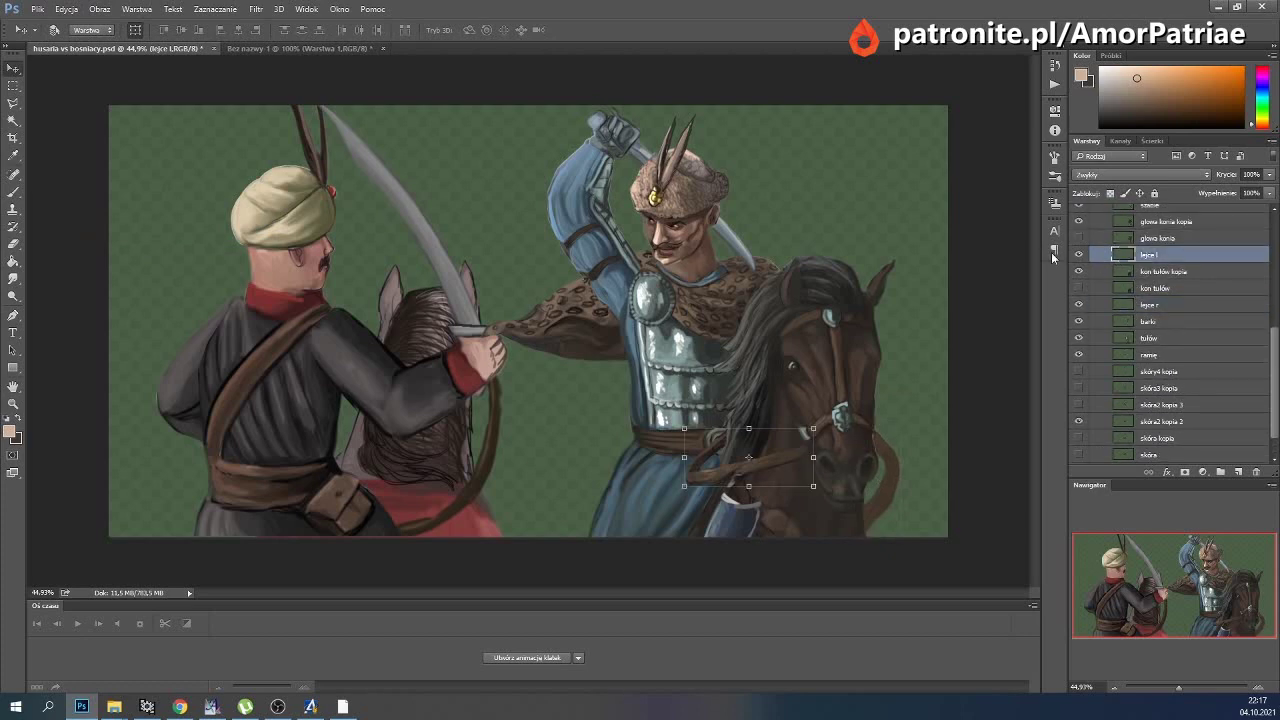
pyautogui.click(66, 9)
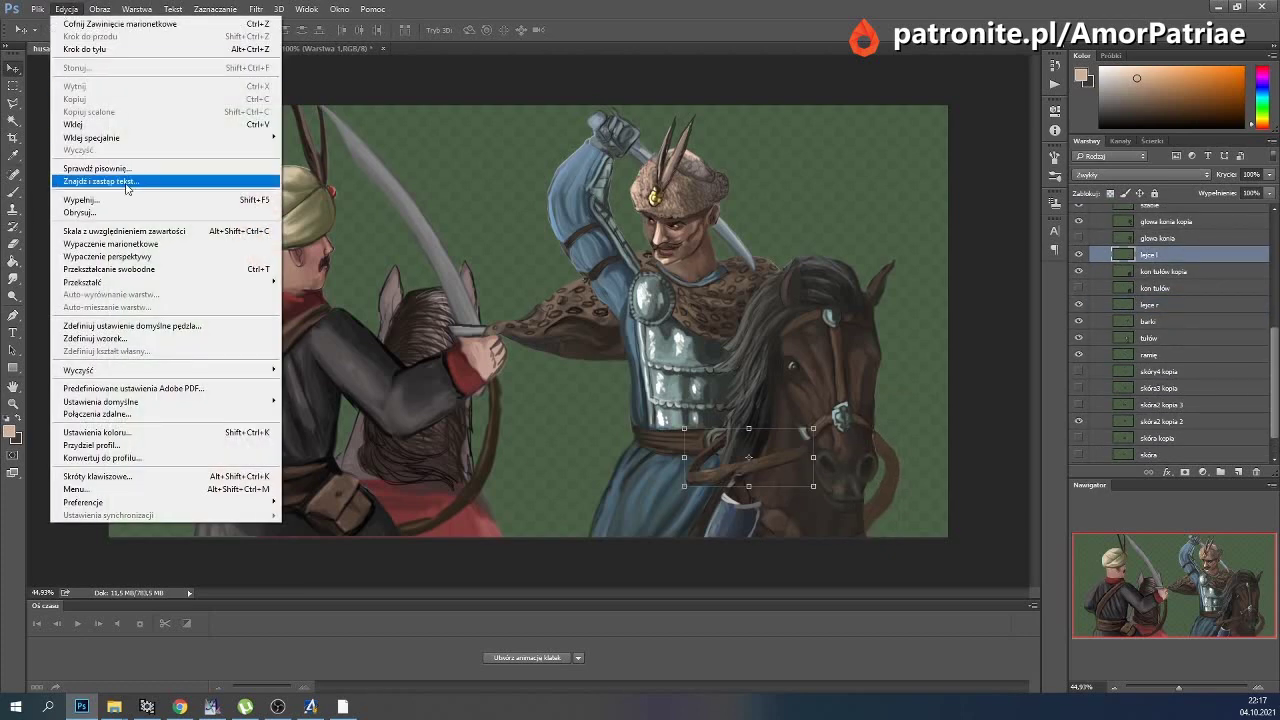
pyautogui.click(142, 244)
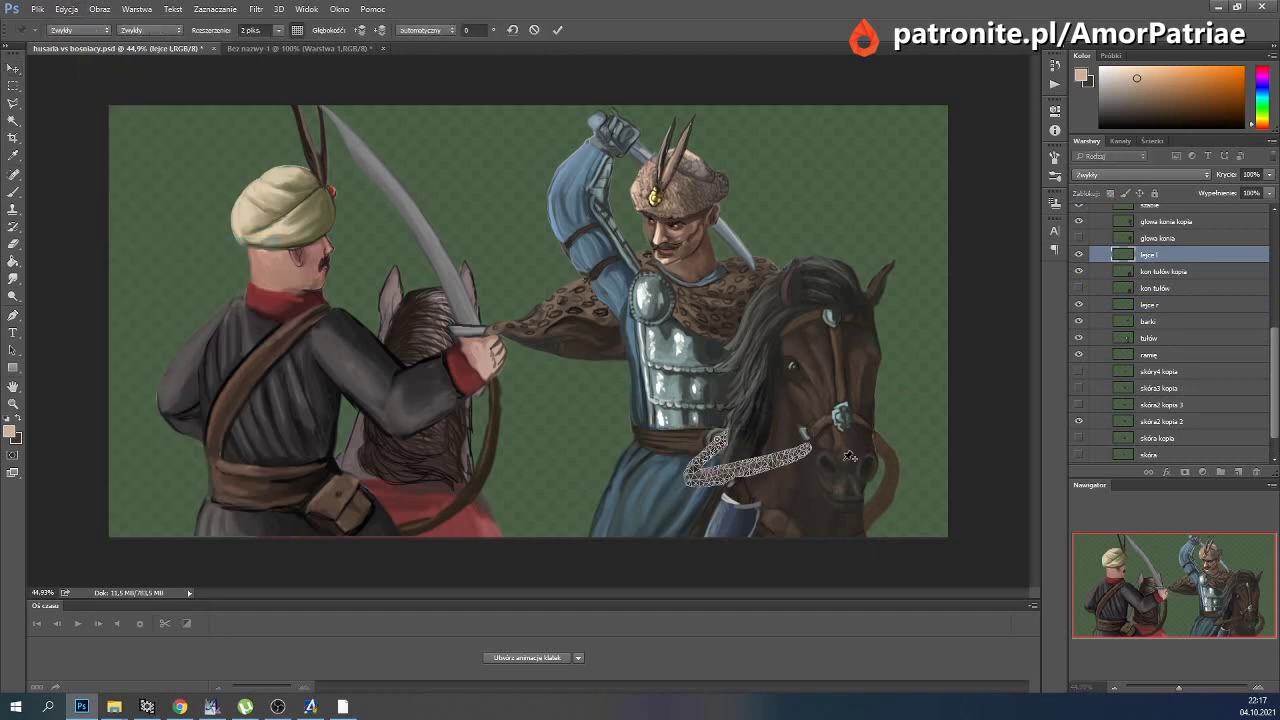
pyautogui.moveTo(815, 447); pyautogui.dragTo(810, 442)
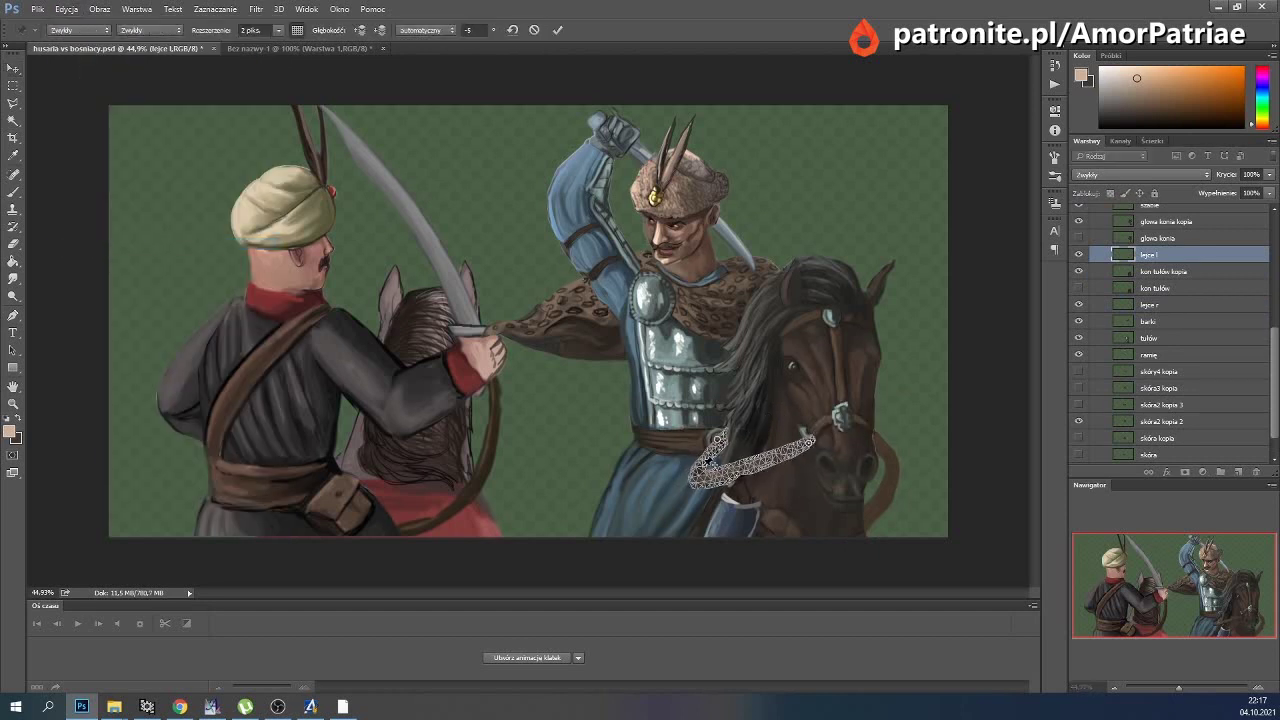
pyautogui.moveTo(716, 468); pyautogui.dragTo(721, 488)
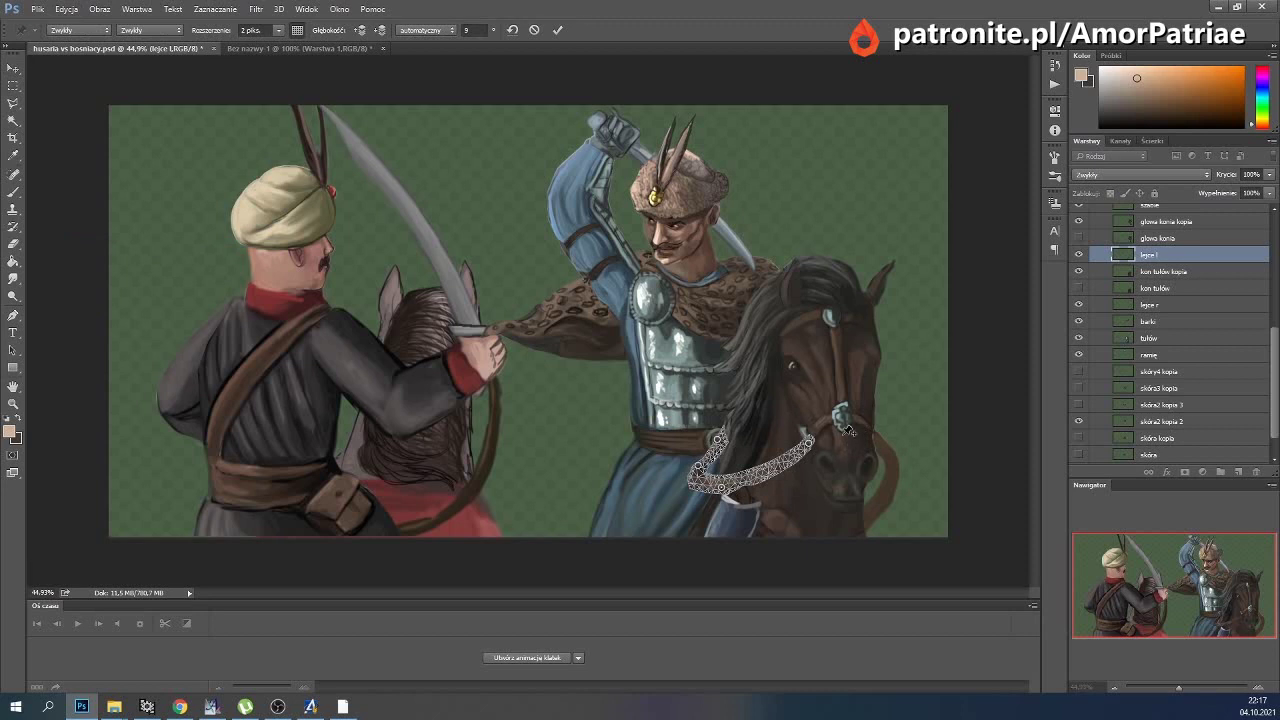
pyautogui.moveTo(817, 452); pyautogui.dragTo(761, 416)
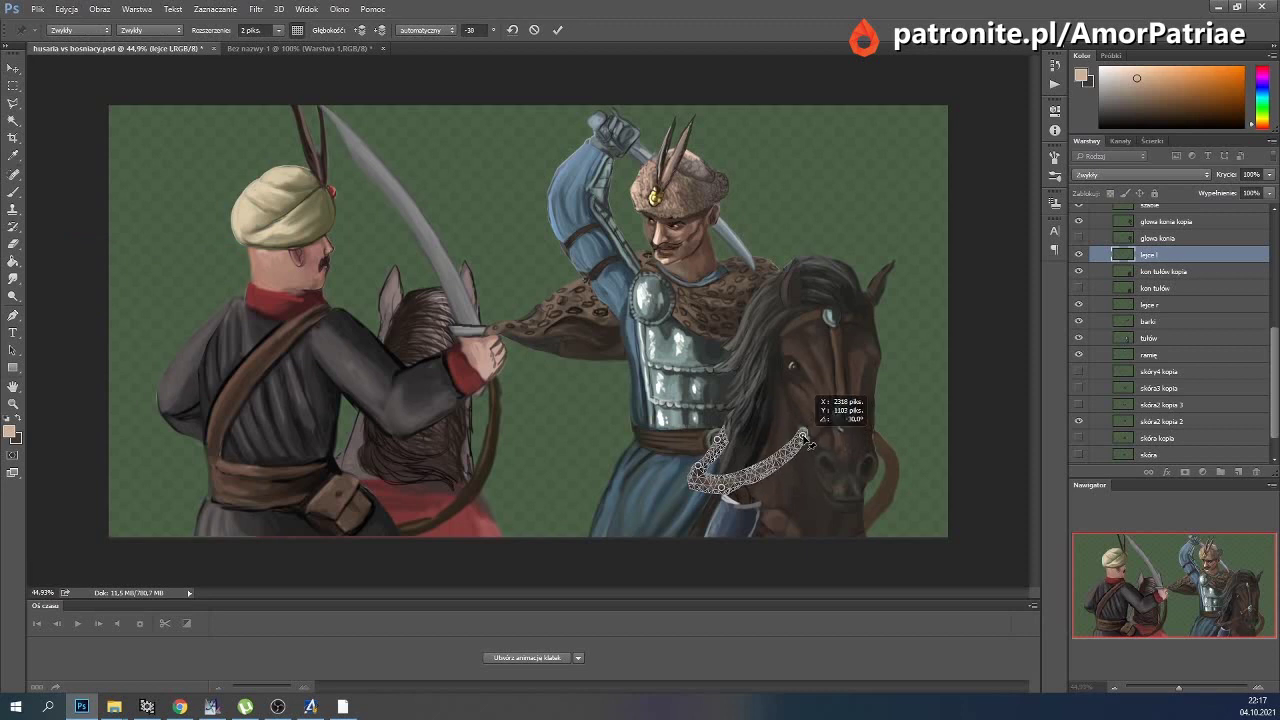
pyautogui.click(559, 30)
pyautogui.hotkey('alt', ']')
pyautogui.hotkey('alt', ']')
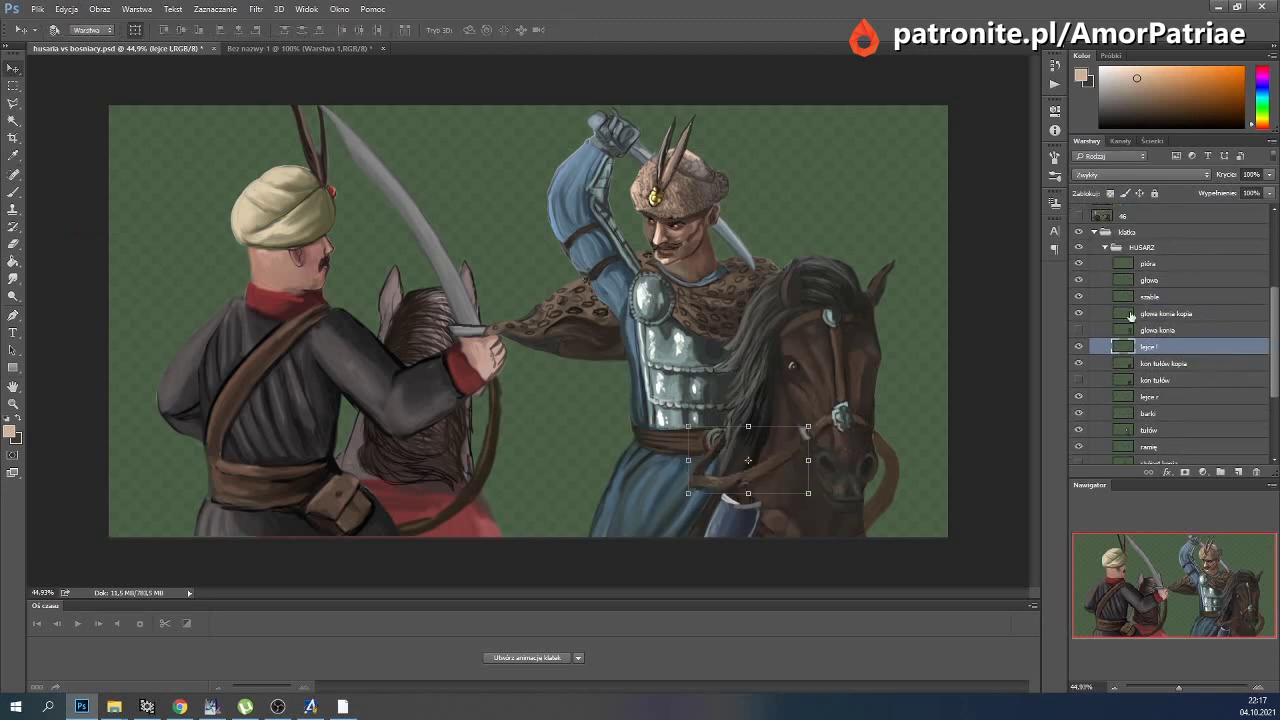
pyautogui.click(136, 9)
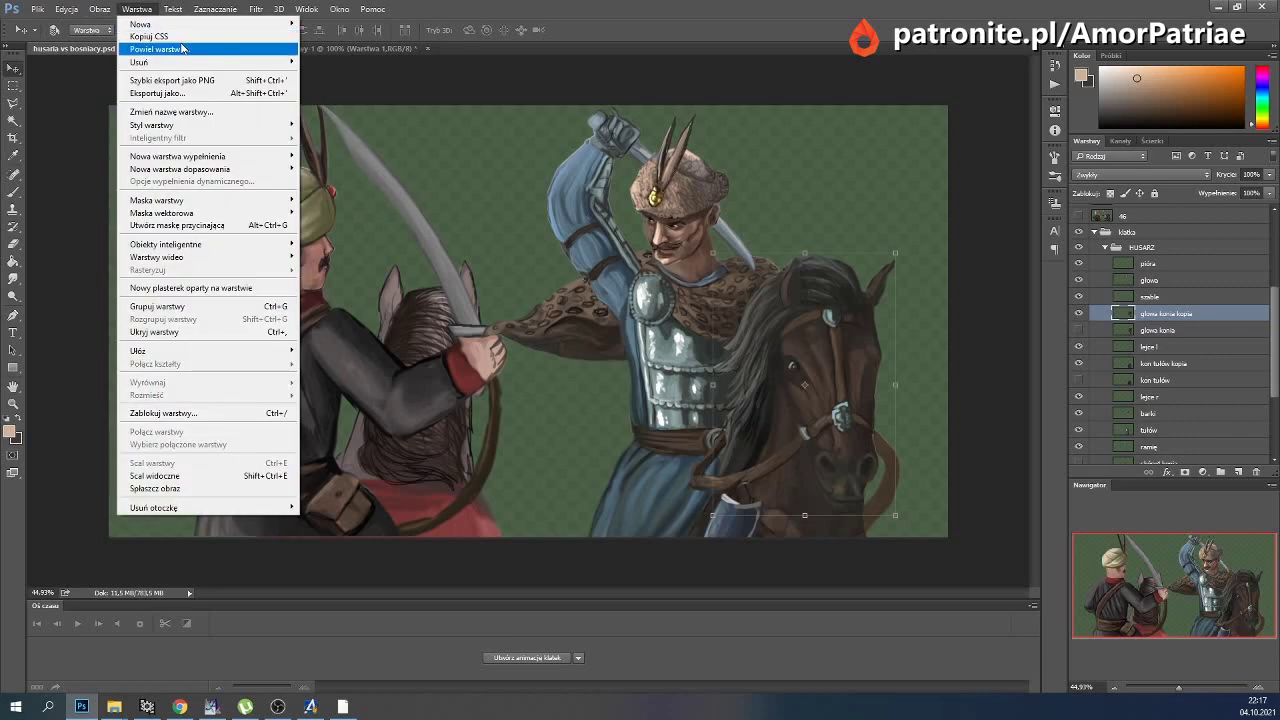
# Outline the mane strip beside the hussar's chest with the Polygonal Lasso.
pyautogui.click(13, 103)
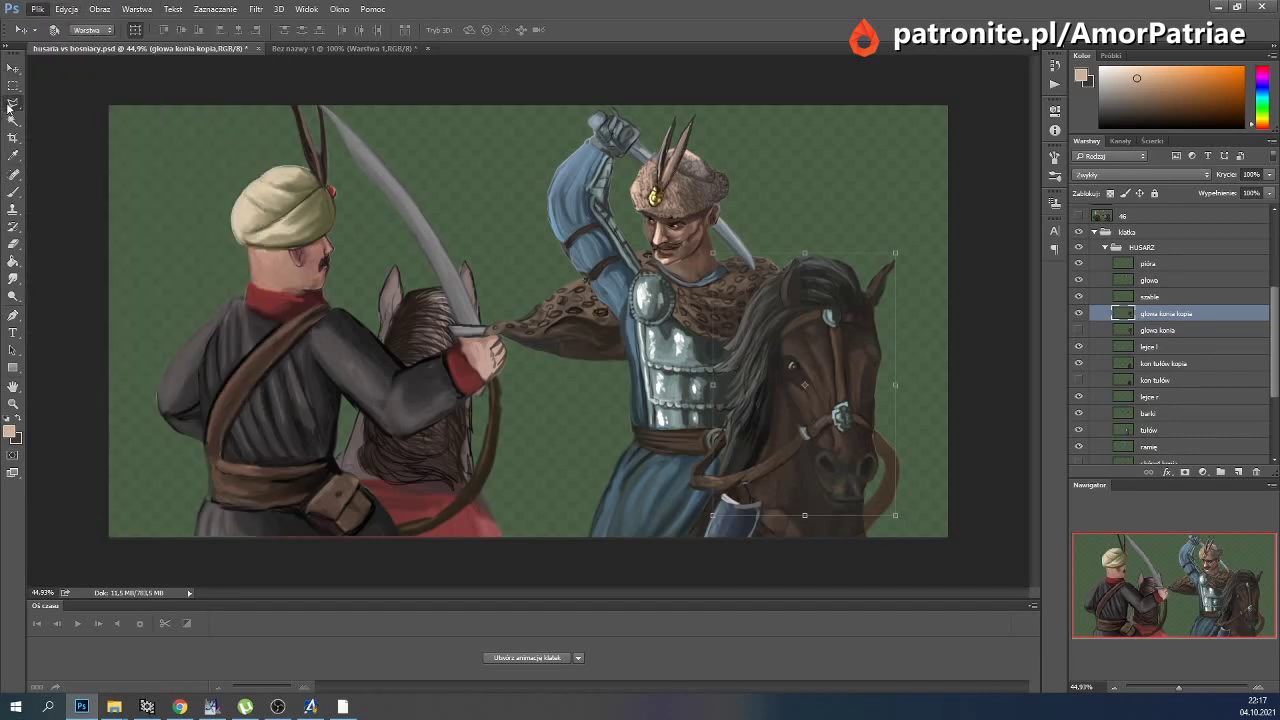
pyautogui.click(765, 268)
pyautogui.click(704, 322)
pyautogui.click(700, 364)
pyautogui.click(751, 424)
pyautogui.click(768, 357)
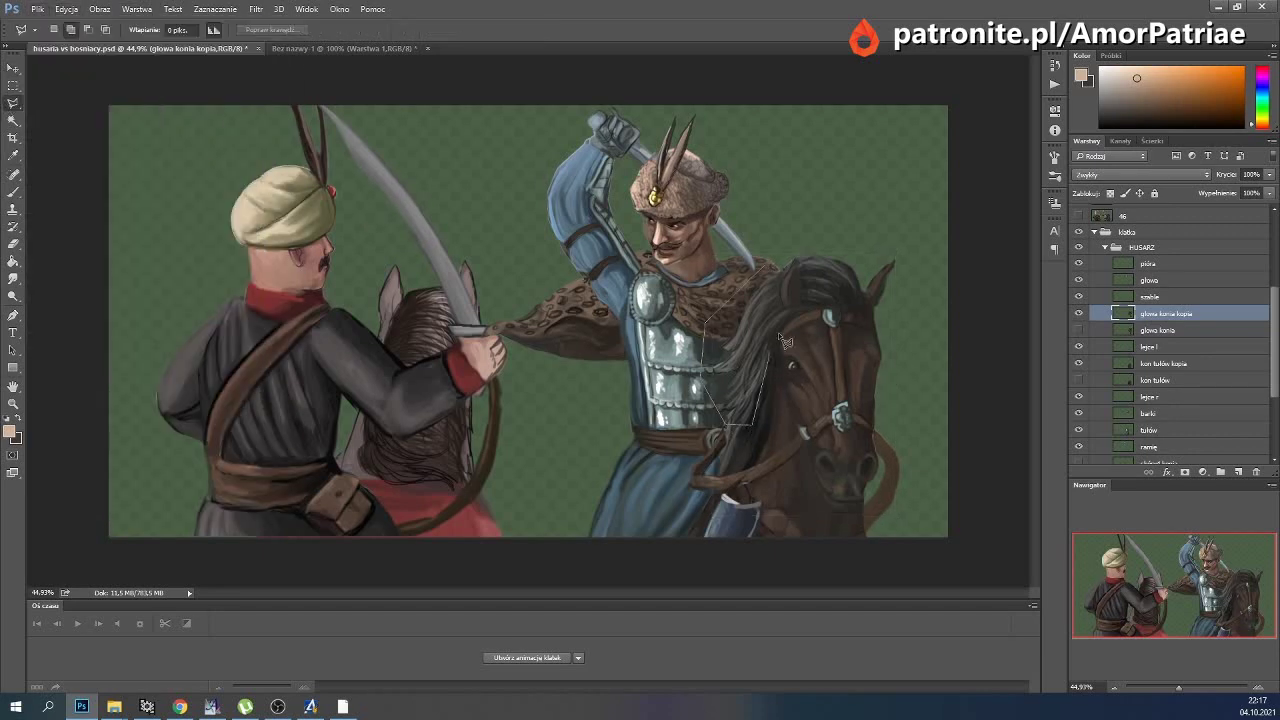
pyautogui.click(786, 270)
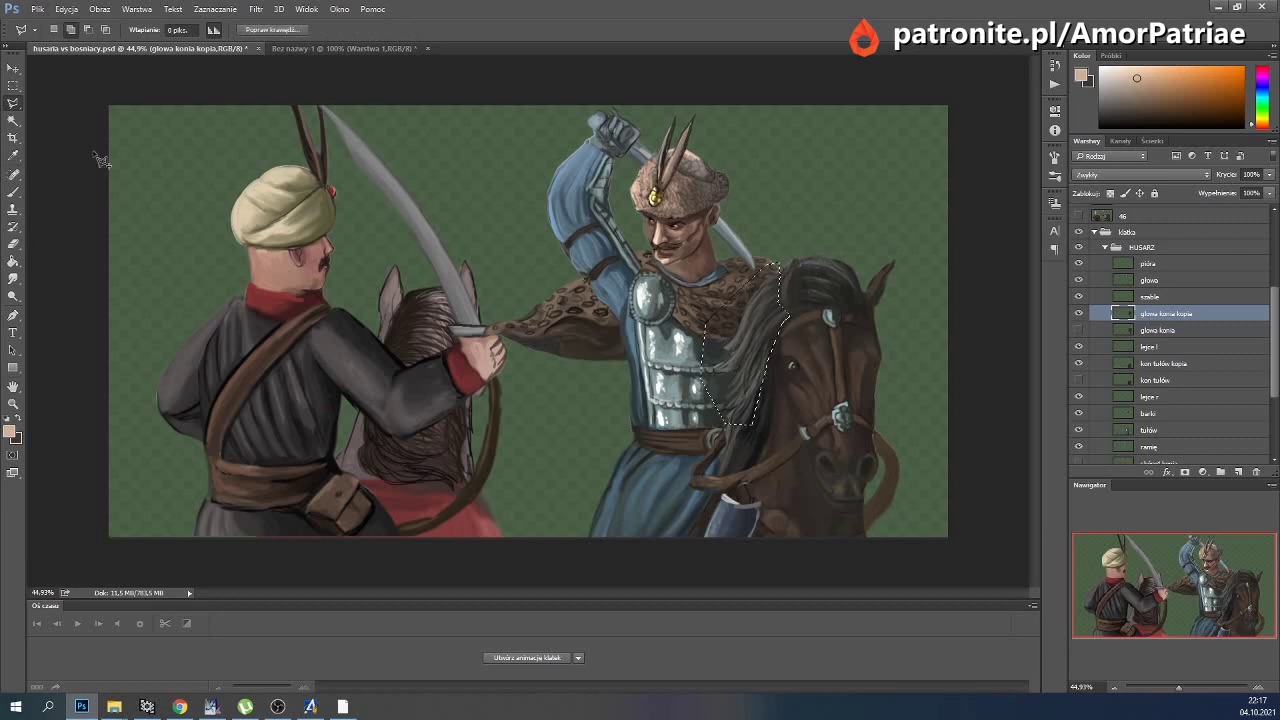
# Warp the selected mane strip up and left, commit it, and deselect.
pyautogui.click(66, 9)
pyautogui.moveTo(82, 282)
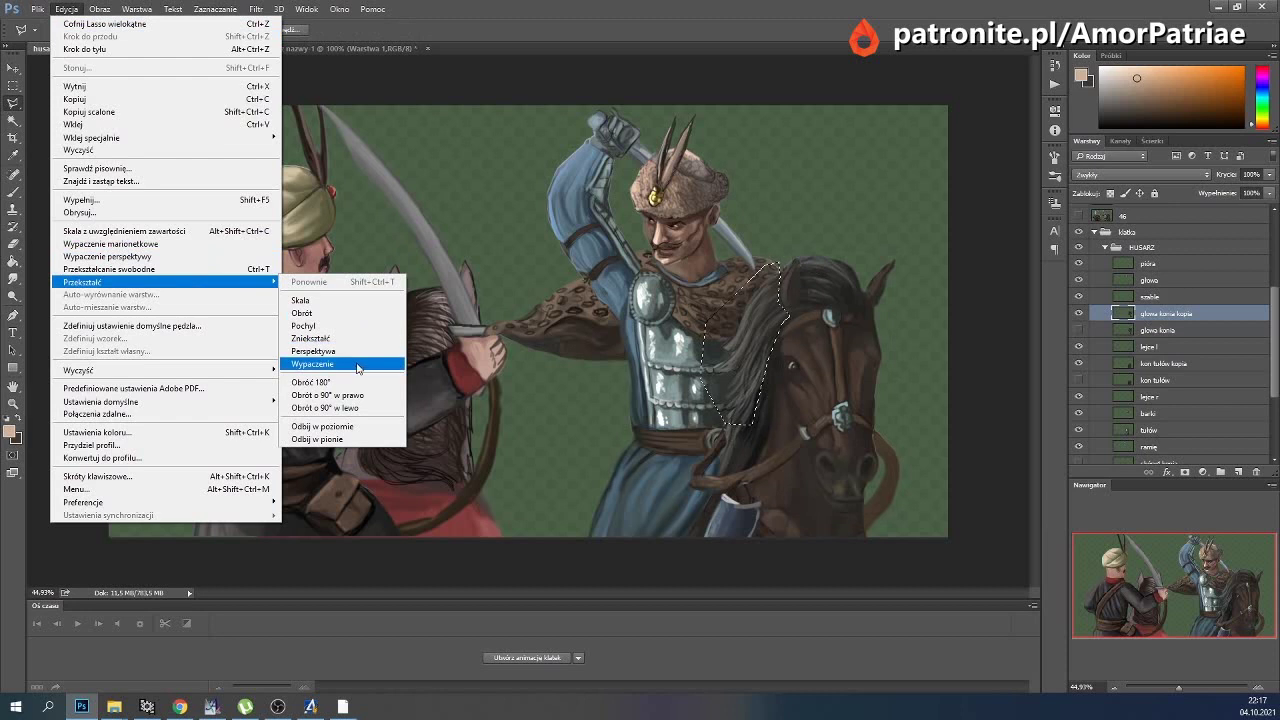
pyautogui.click(320, 360)
pyautogui.moveTo(747, 414); pyautogui.dragTo(722, 370)
pyautogui.click(580, 29)
pyautogui.click(206, 10)
pyautogui.click(232, 36)
pyautogui.click(13, 68)
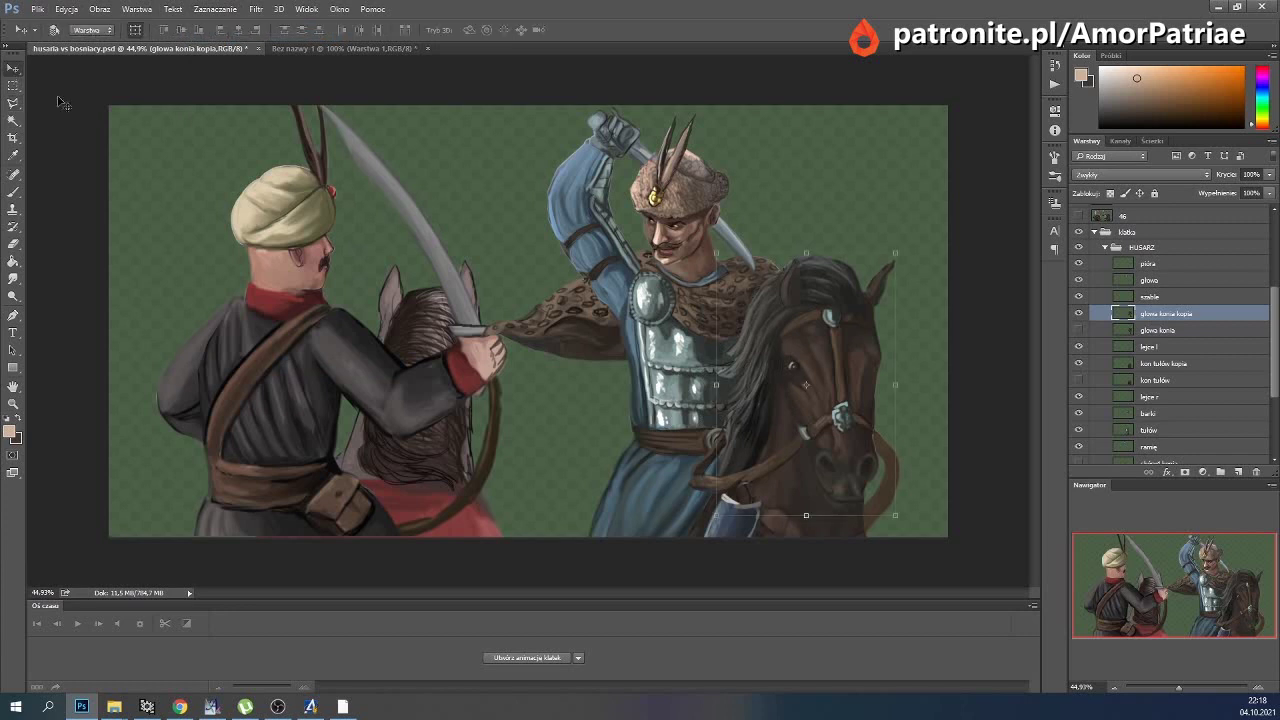
# Toggle frames 45 and 46 on and off to compare the pose.
pyautogui.scroll(1, 1110, 320)
pyautogui.scroll(1, 1100, 305)
pyautogui.scroll(1, 1092, 292)
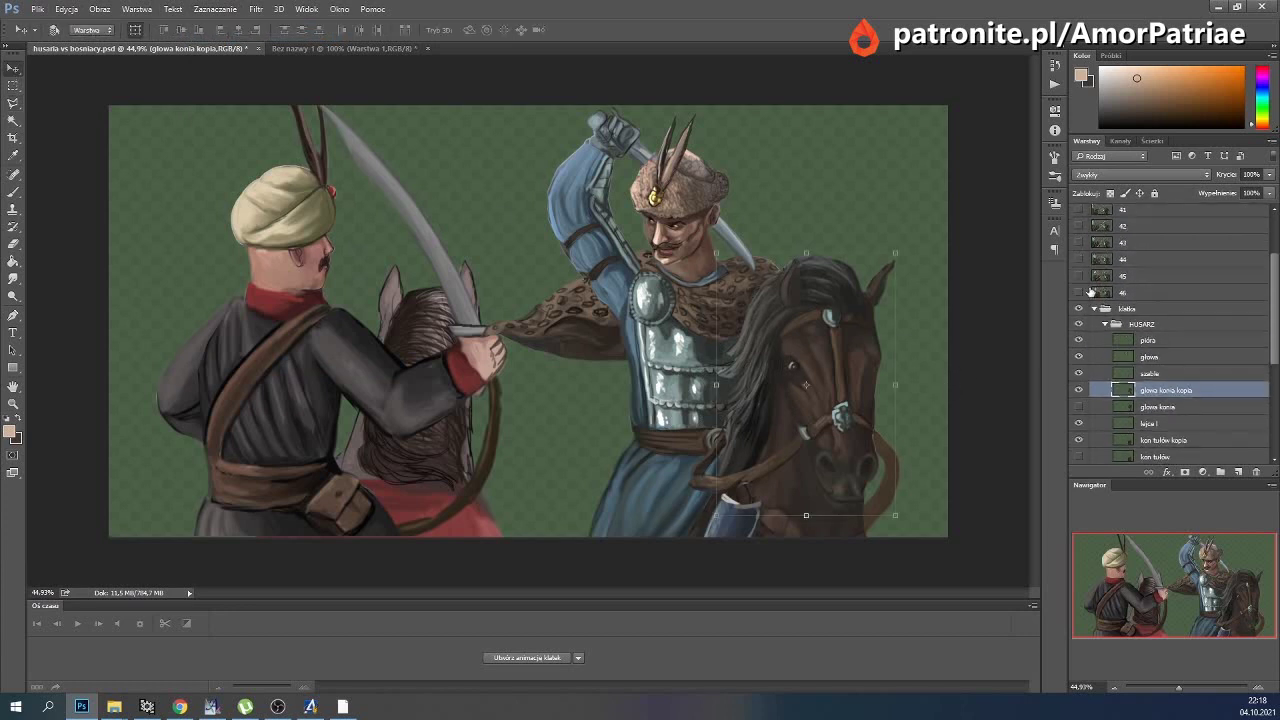
pyautogui.click(1080, 292)
pyautogui.click(1080, 277)
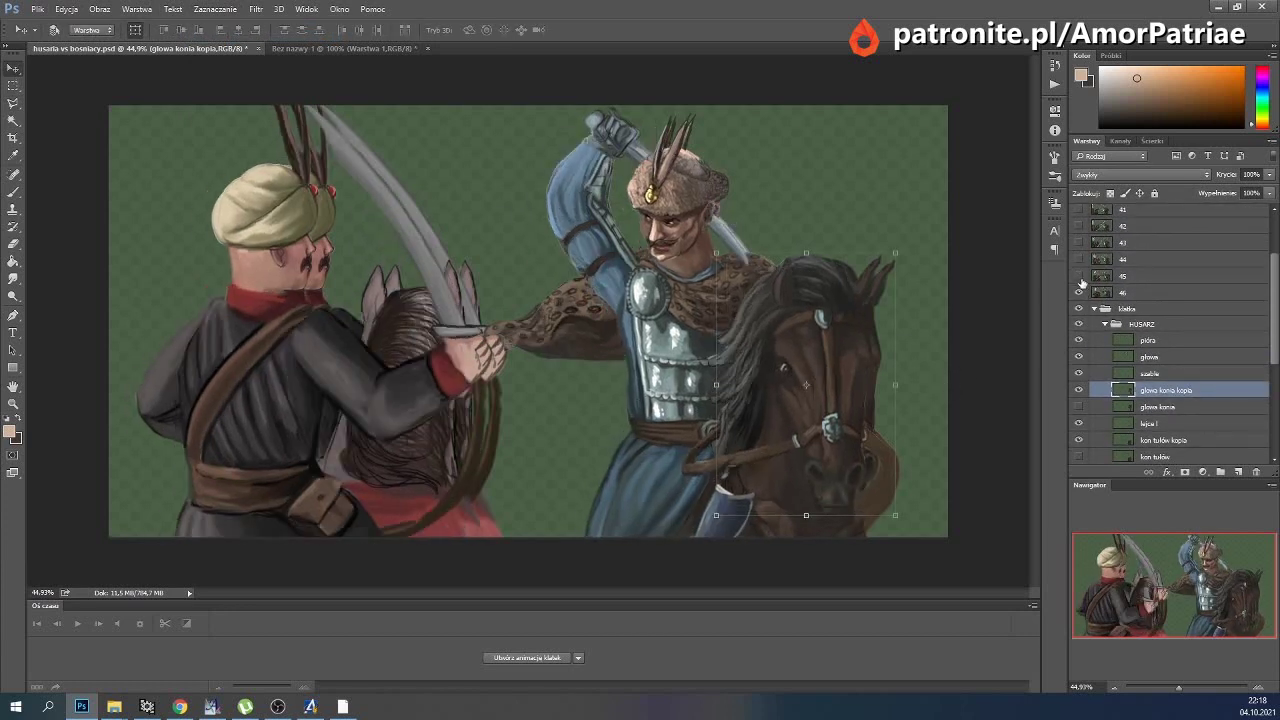
pyautogui.scroll(-2, 1150, 340)
pyautogui.scroll(-3, 1165, 380)
pyautogui.scroll(3, 1160, 390)
pyautogui.scroll(3, 1160, 388)
pyautogui.scroll(-3, 1160, 385)
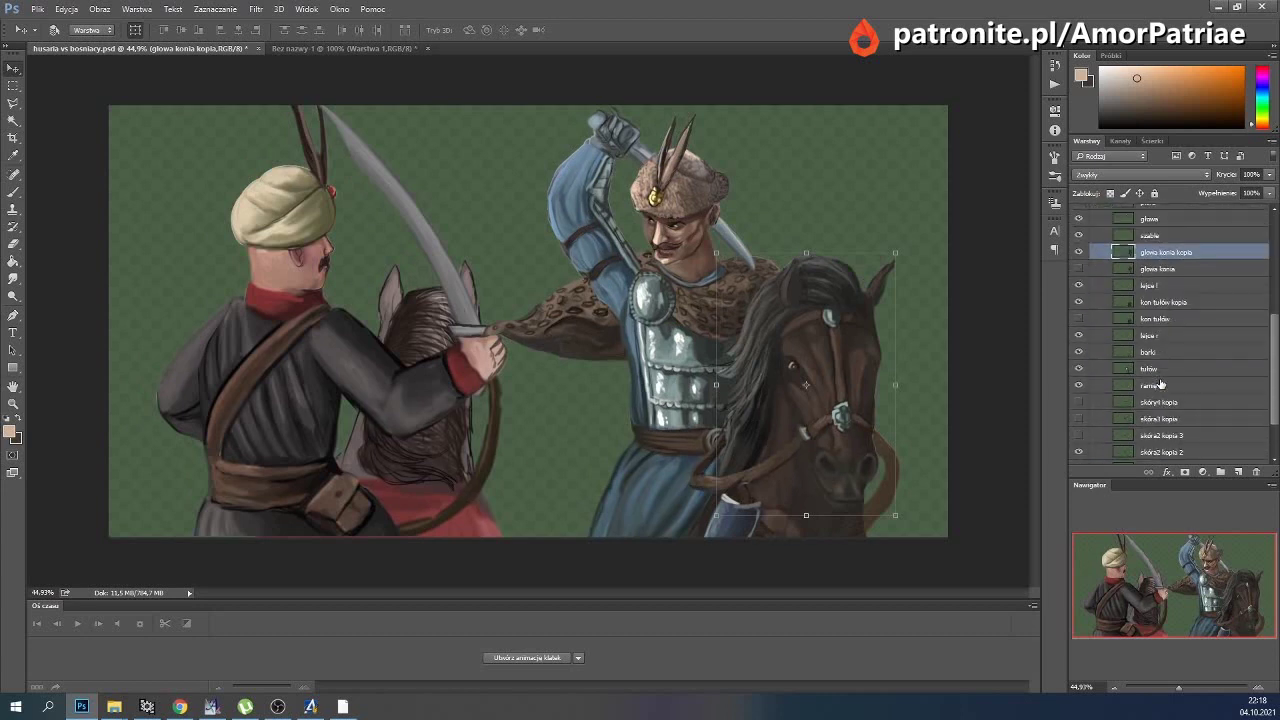
pyautogui.scroll(-2, 1160, 385)
pyautogui.click(1163, 325)
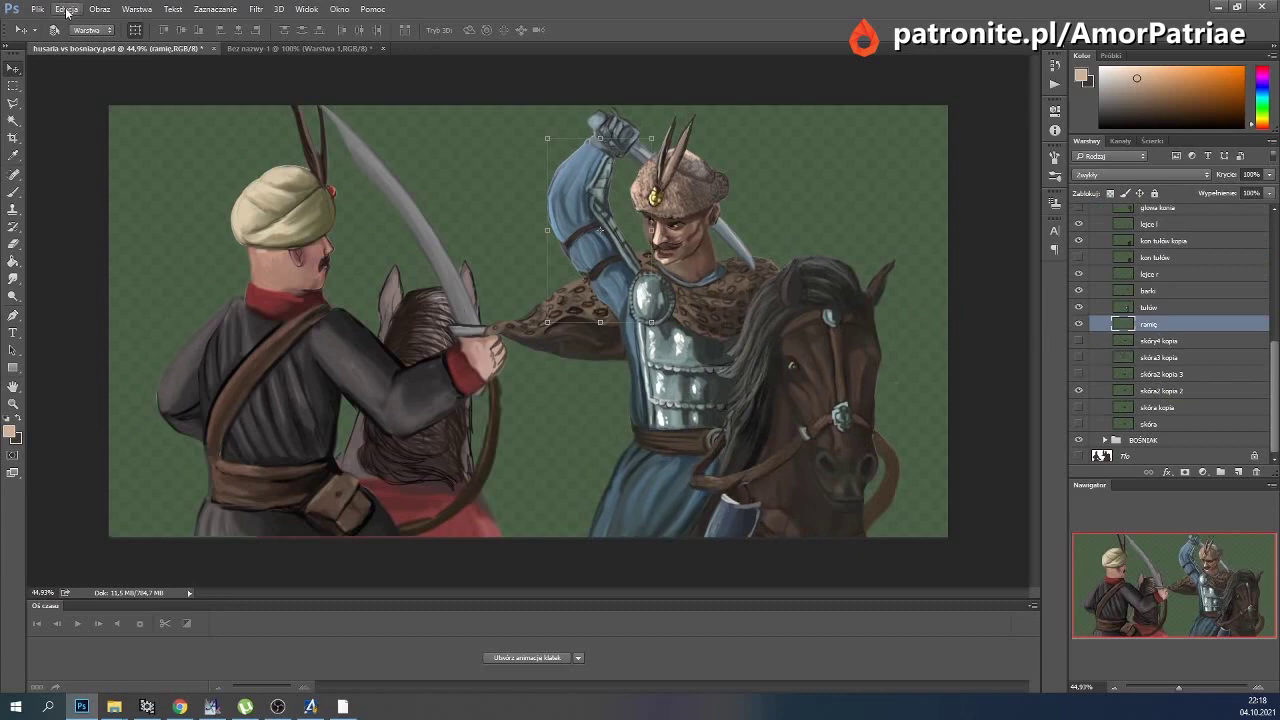
# Puppet-warp the 'ramię' arm layer, pinning the shoulder and swinging the forearm up and left.
pyautogui.click(66, 9)
pyautogui.click(140, 243)
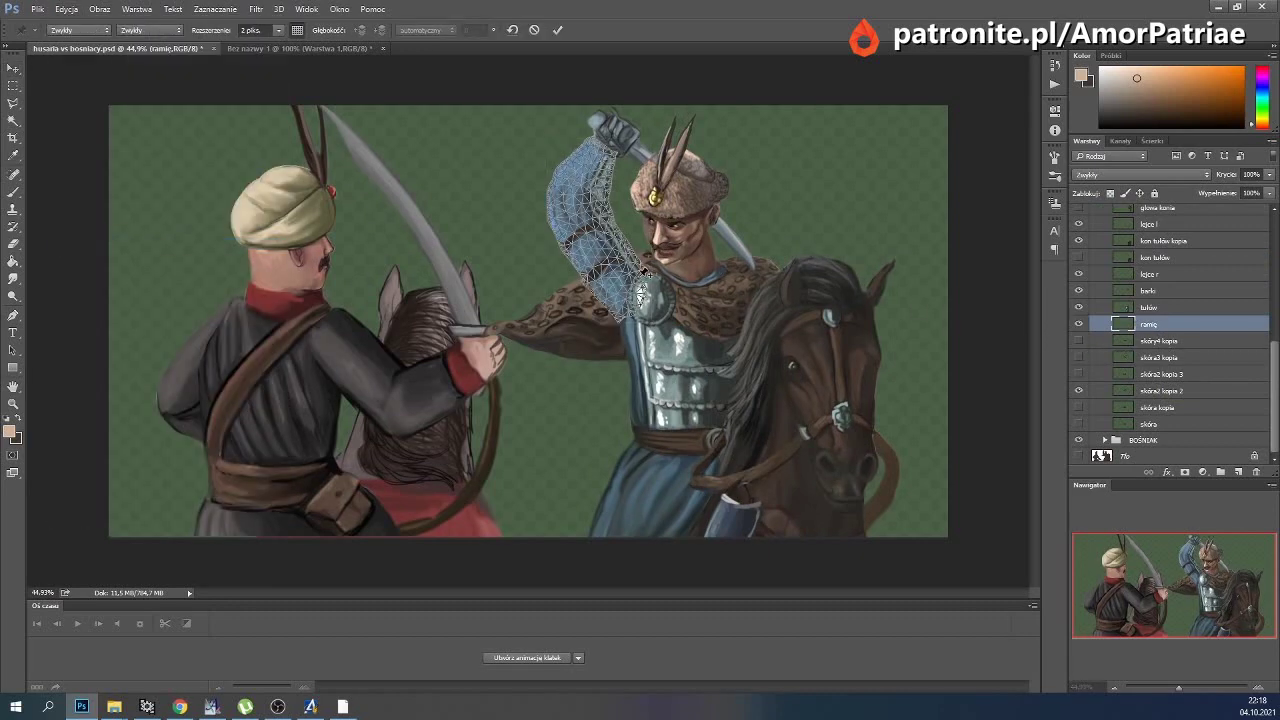
pyautogui.click(640, 297)
pyautogui.moveTo(625, 300)
pyautogui.mouseDown()
pyautogui.moveTo(617, 330)
pyautogui.moveTo(597, 292)
pyautogui.mouseUp()
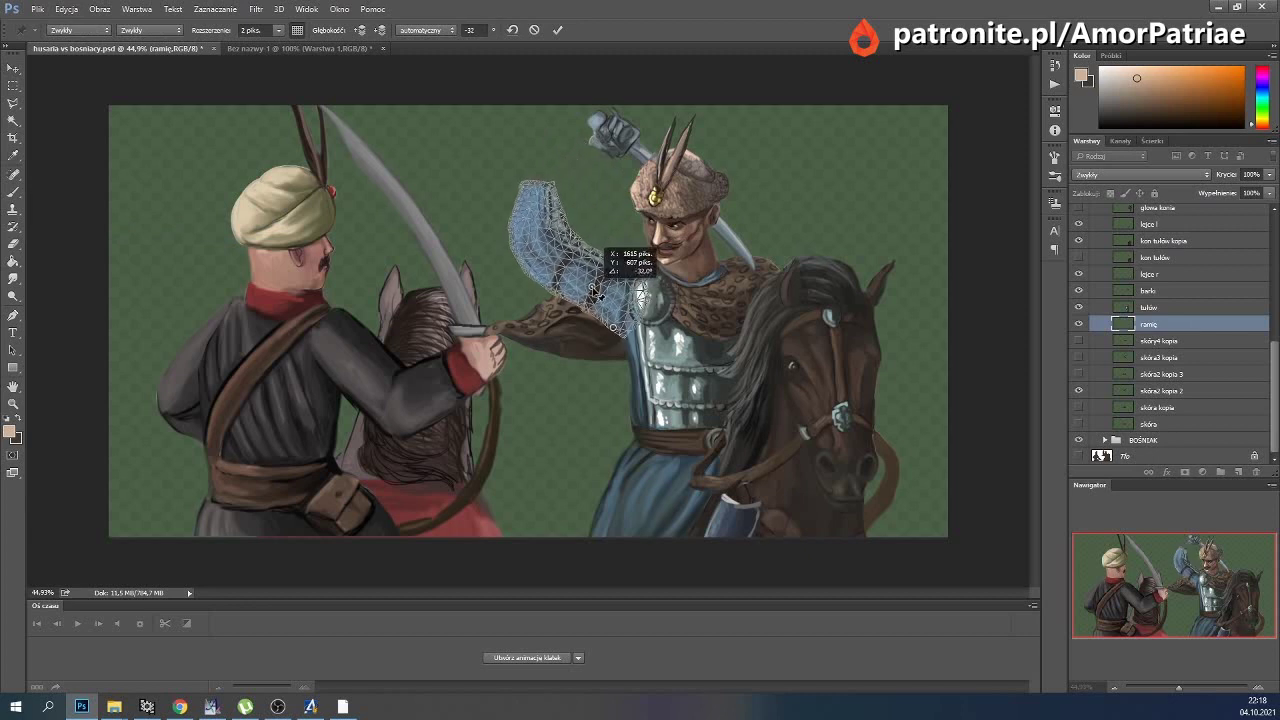
pyautogui.click(540, 242)
pyautogui.moveTo(533, 184); pyautogui.dragTo(520, 191)
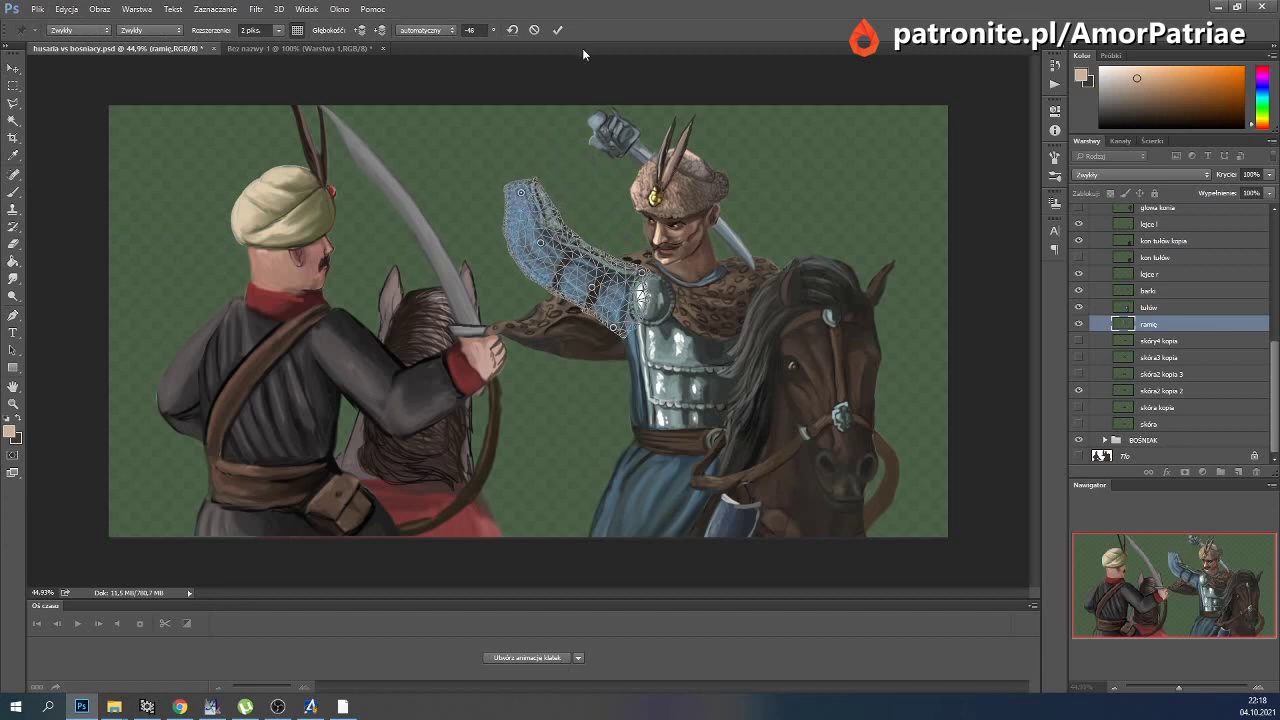
pyautogui.click(559, 30)
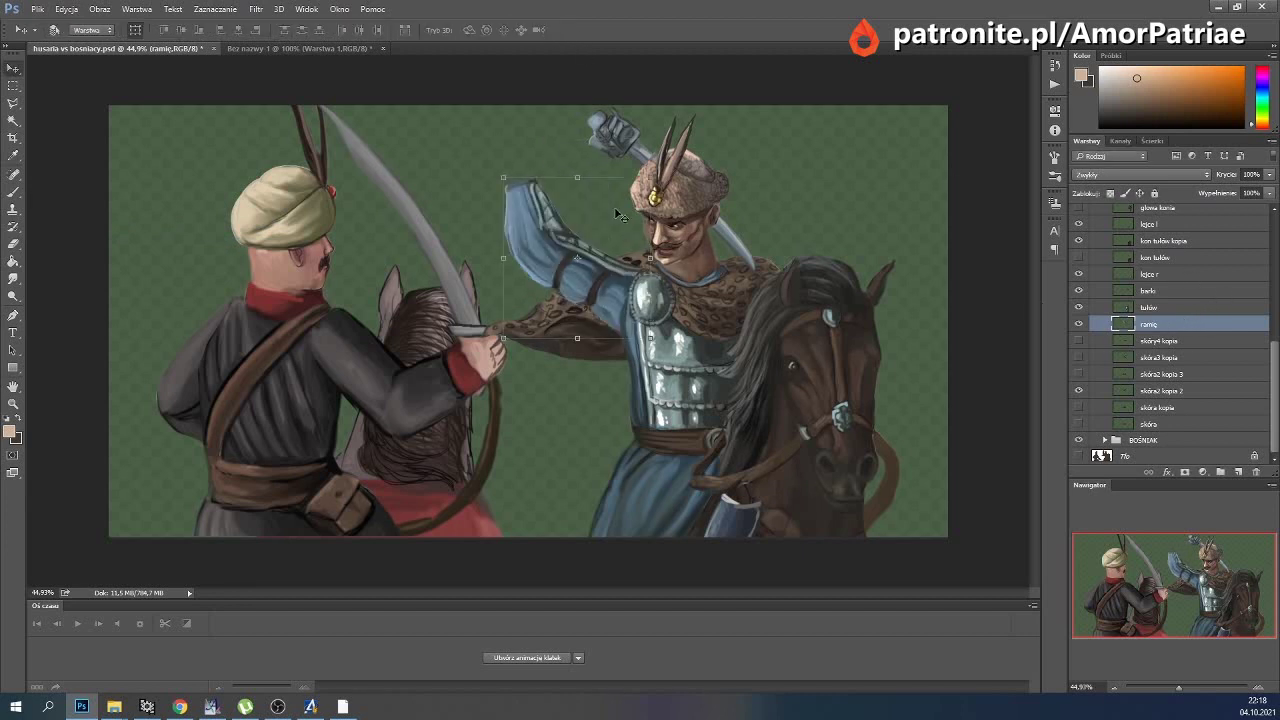
pyautogui.click(11, 283)
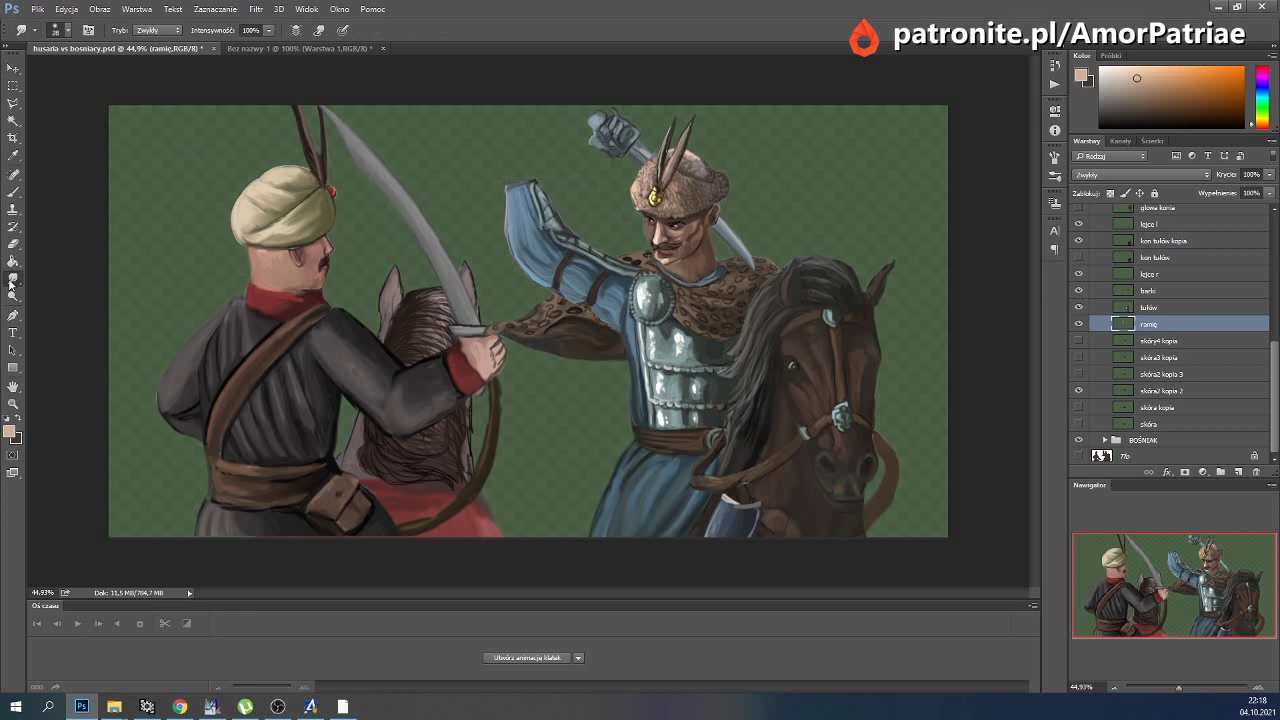
pyautogui.click(13, 68)
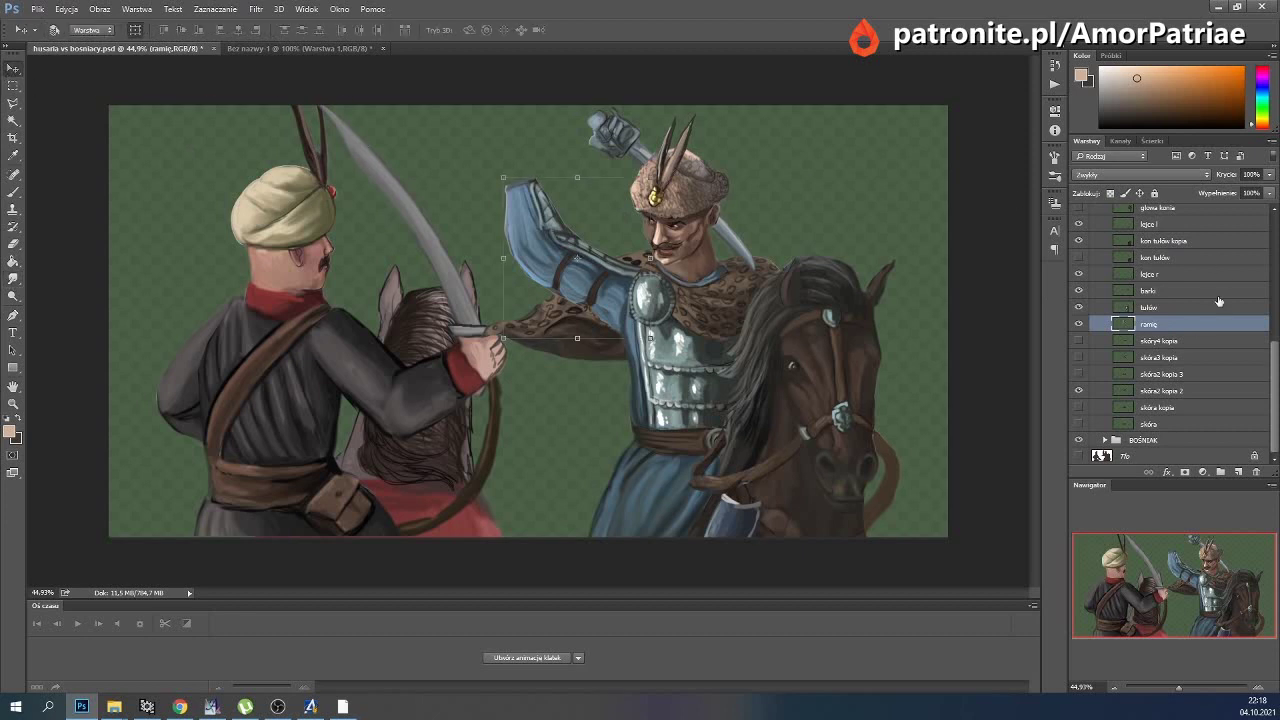
pyautogui.scroll(1, 1150, 335)
pyautogui.keyDown('ctrl'); pyautogui.click(1150, 338); pyautogui.keyUp('ctrl')
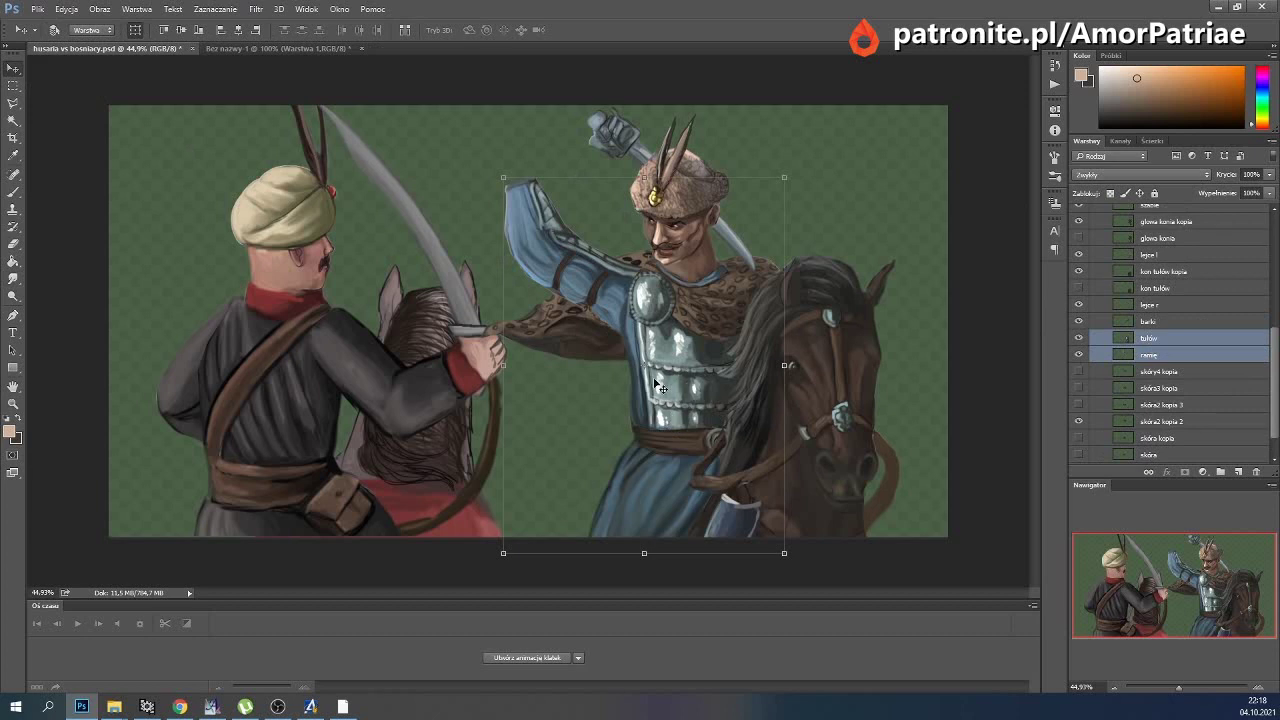
# Add the plumes and head to the upper-body selection and rotate it slightly counter-clockwise.
pyautogui.scroll(1, 1165, 321)
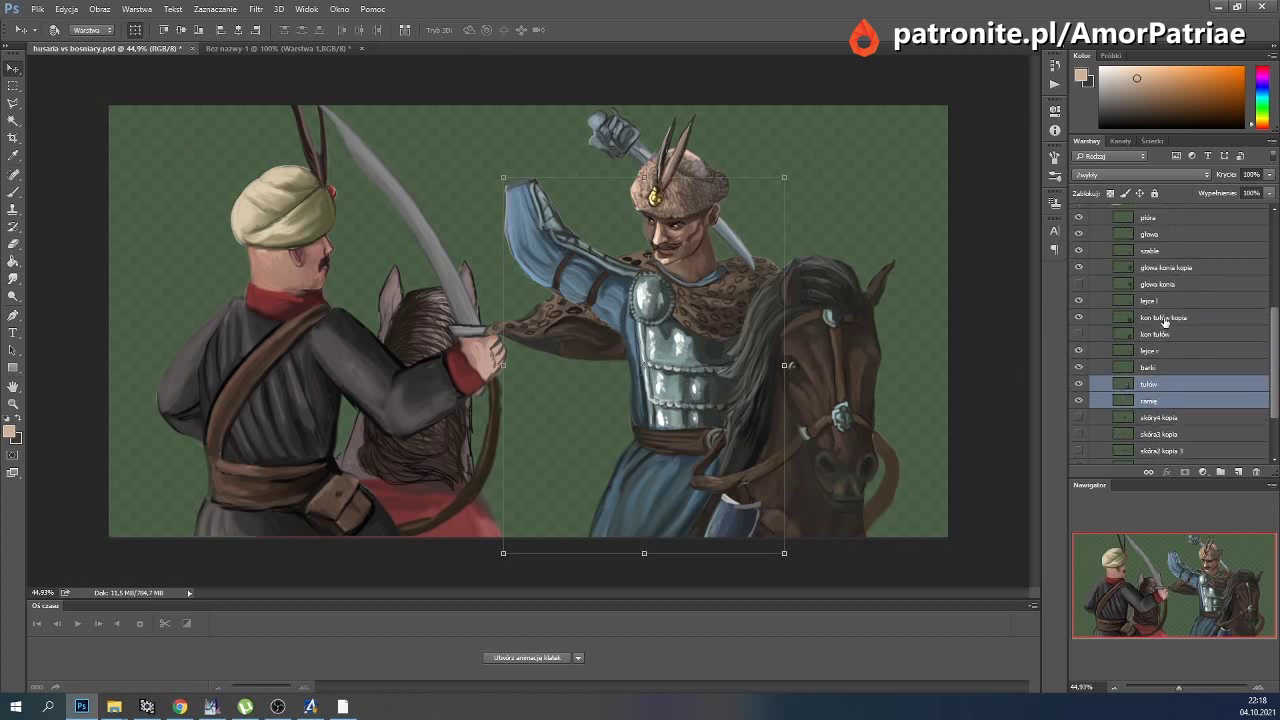
pyautogui.scroll(1, 1125, 364)
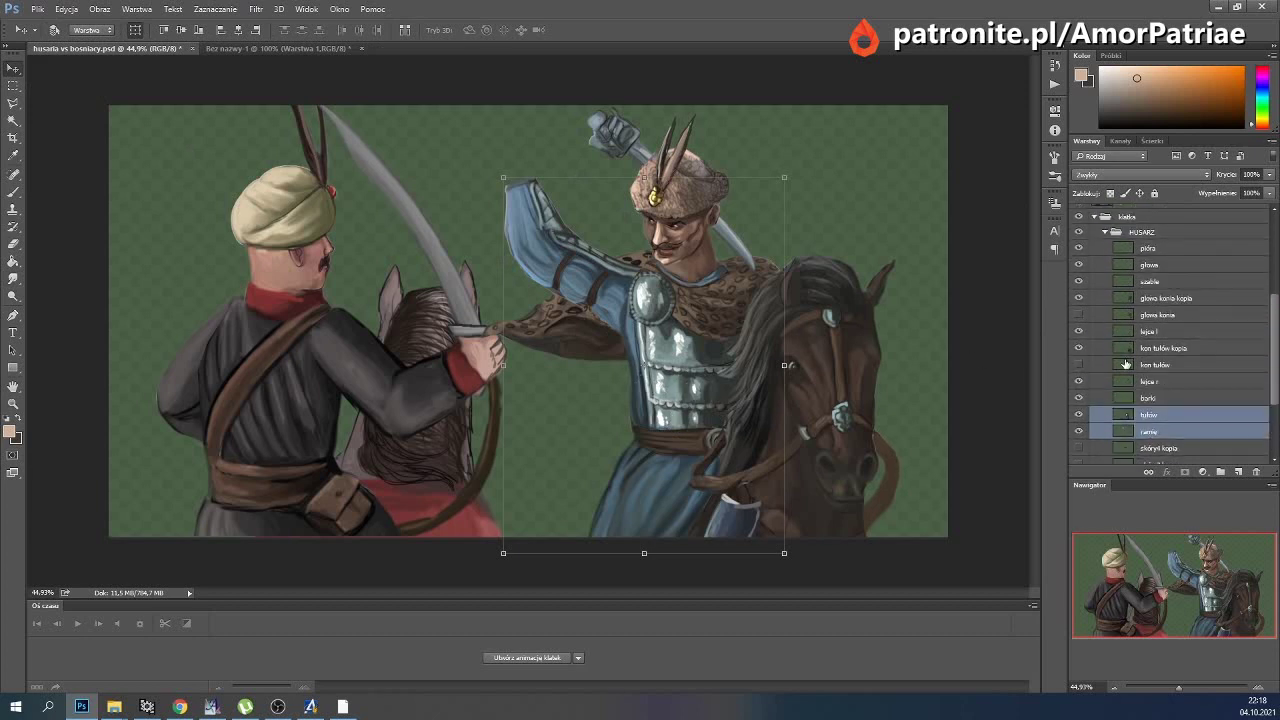
pyautogui.keyDown('ctrl'); pyautogui.click(1164, 249); pyautogui.keyUp('ctrl')
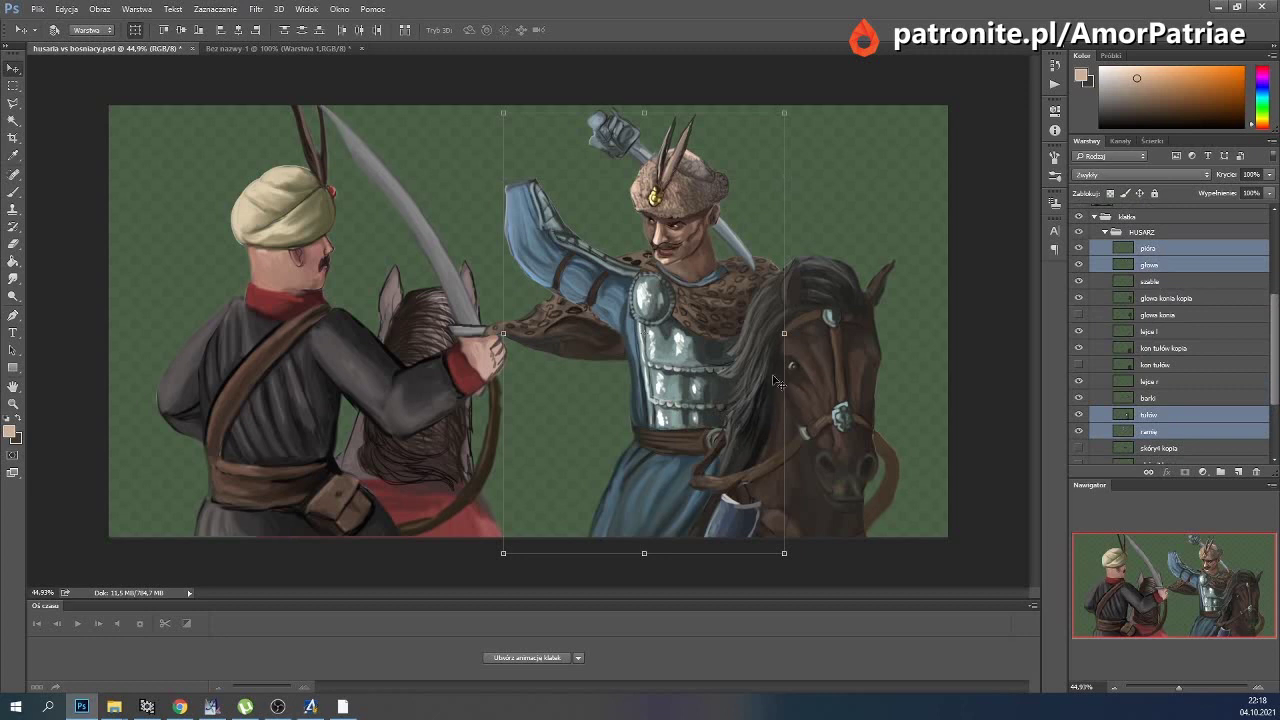
pyautogui.click(798, 342)
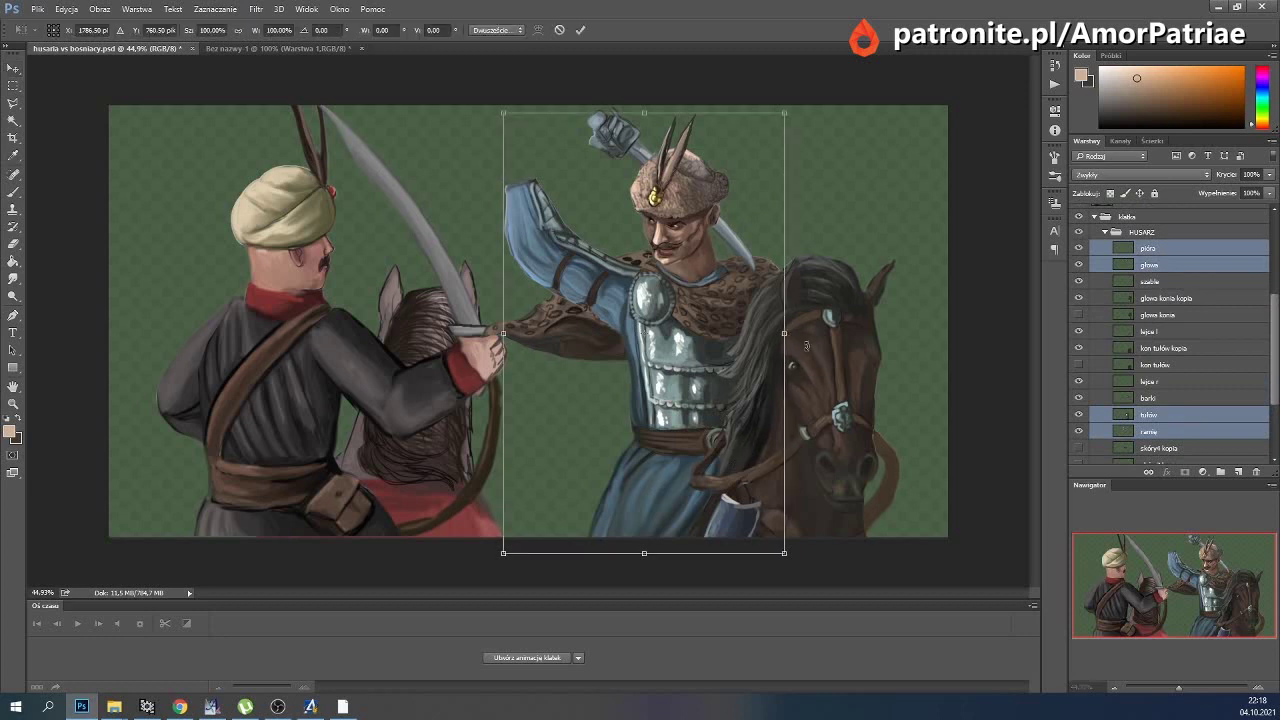
pyautogui.moveTo(800, 342); pyautogui.dragTo(857, 343)
pyautogui.click(584, 30)
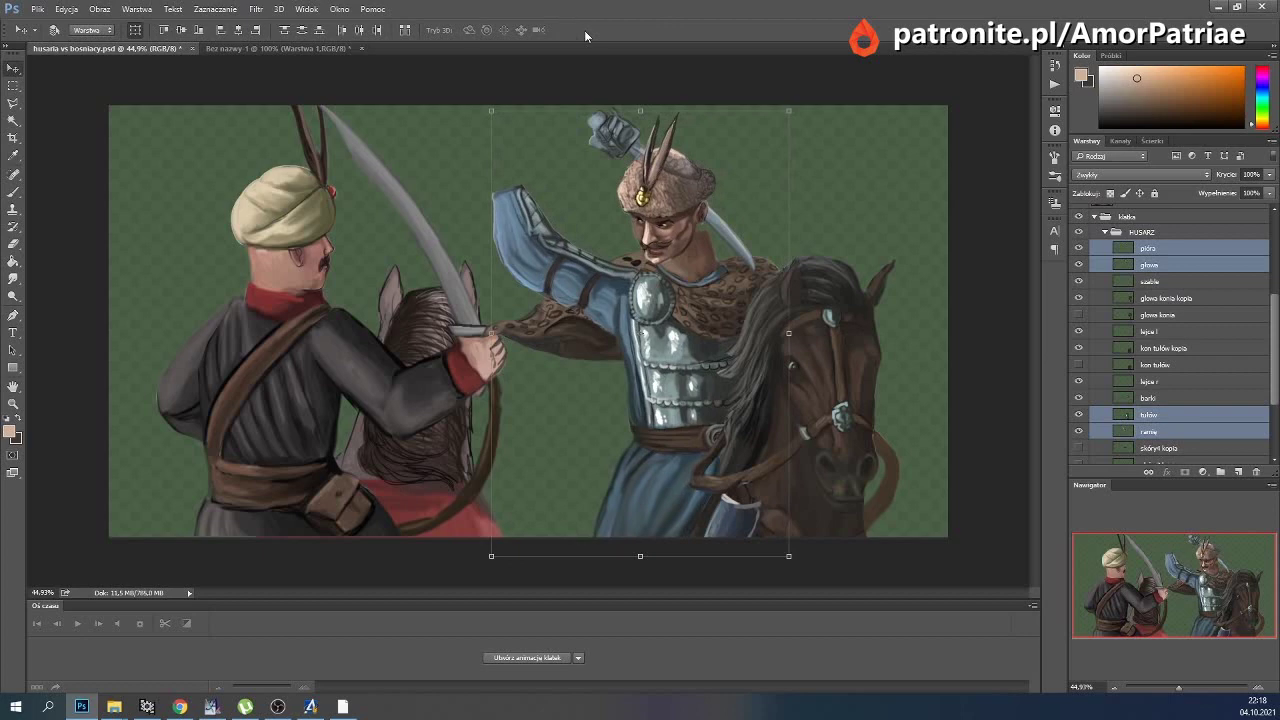
# Undo and redo the rotation to compare the before and after poses.
pyautogui.click(66, 9)
pyautogui.click(84, 30)
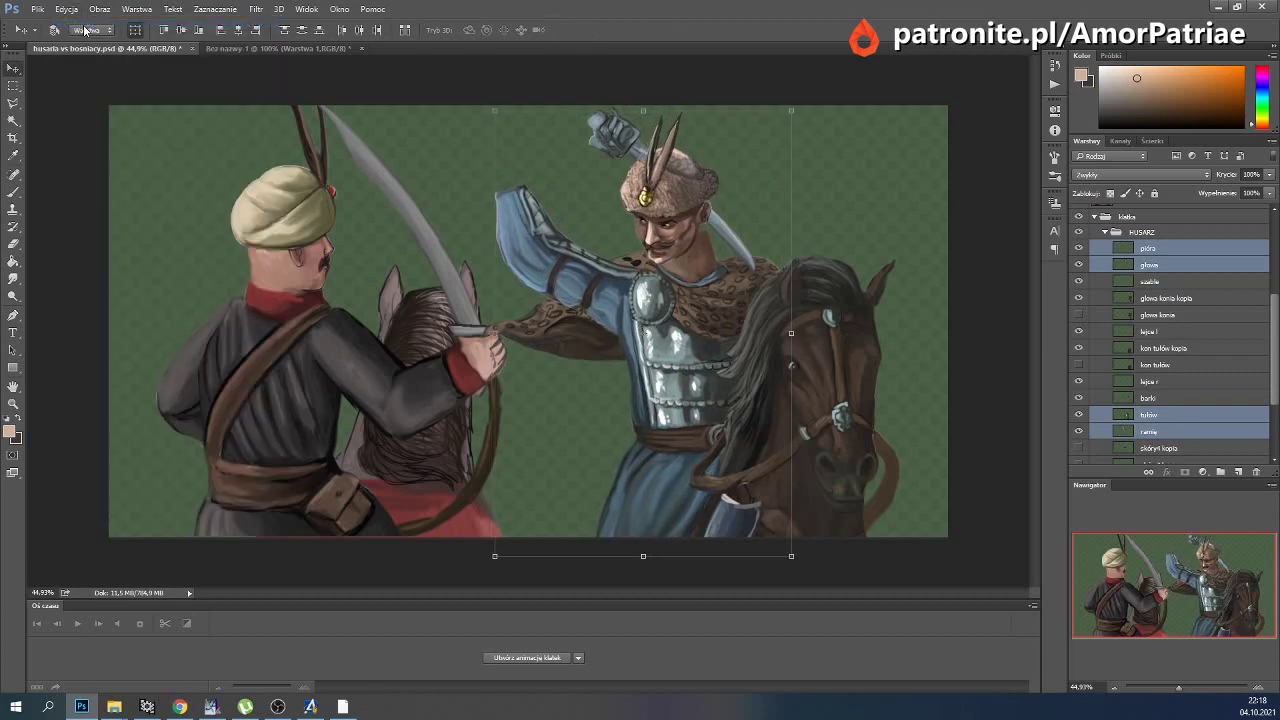
pyautogui.click(66, 9)
pyautogui.click(94, 48)
pyautogui.click(66, 9)
pyautogui.click(88, 48)
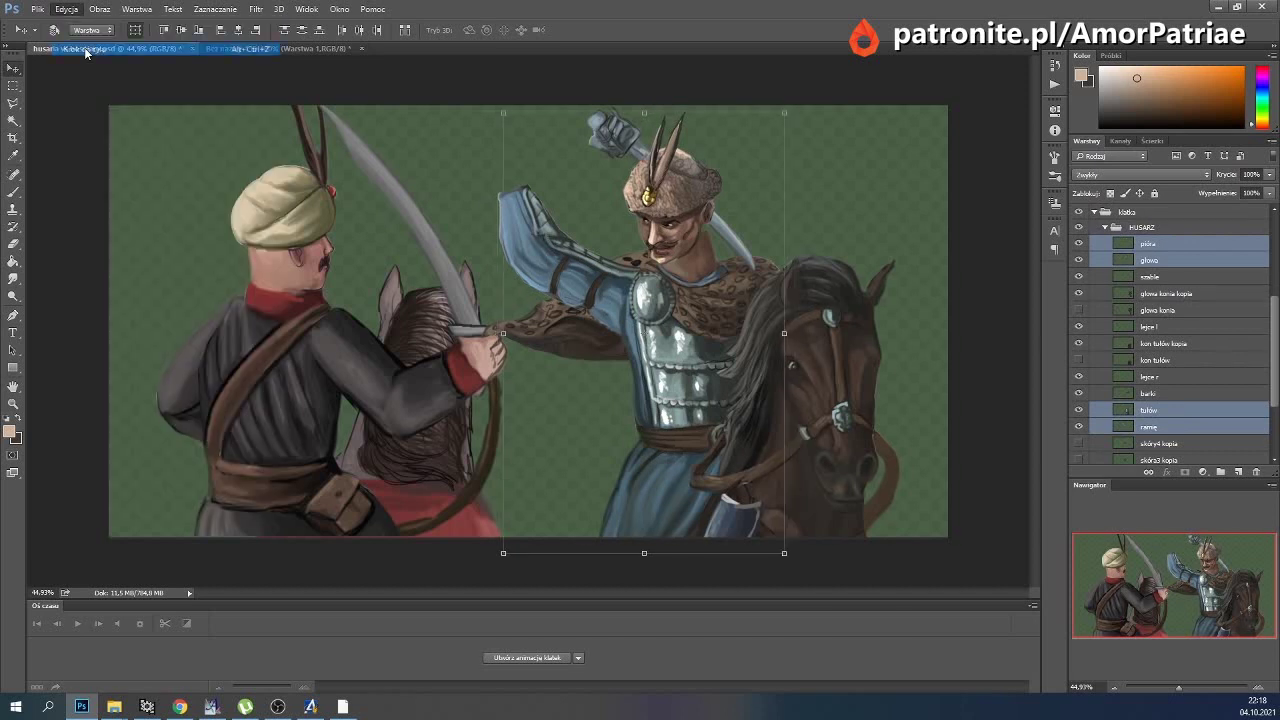
# Add the shoulders layer and tilt the whole upper body about -3.4°.
pyautogui.keyDown('ctrl'); pyautogui.click(1174, 393); pyautogui.keyUp('ctrl')
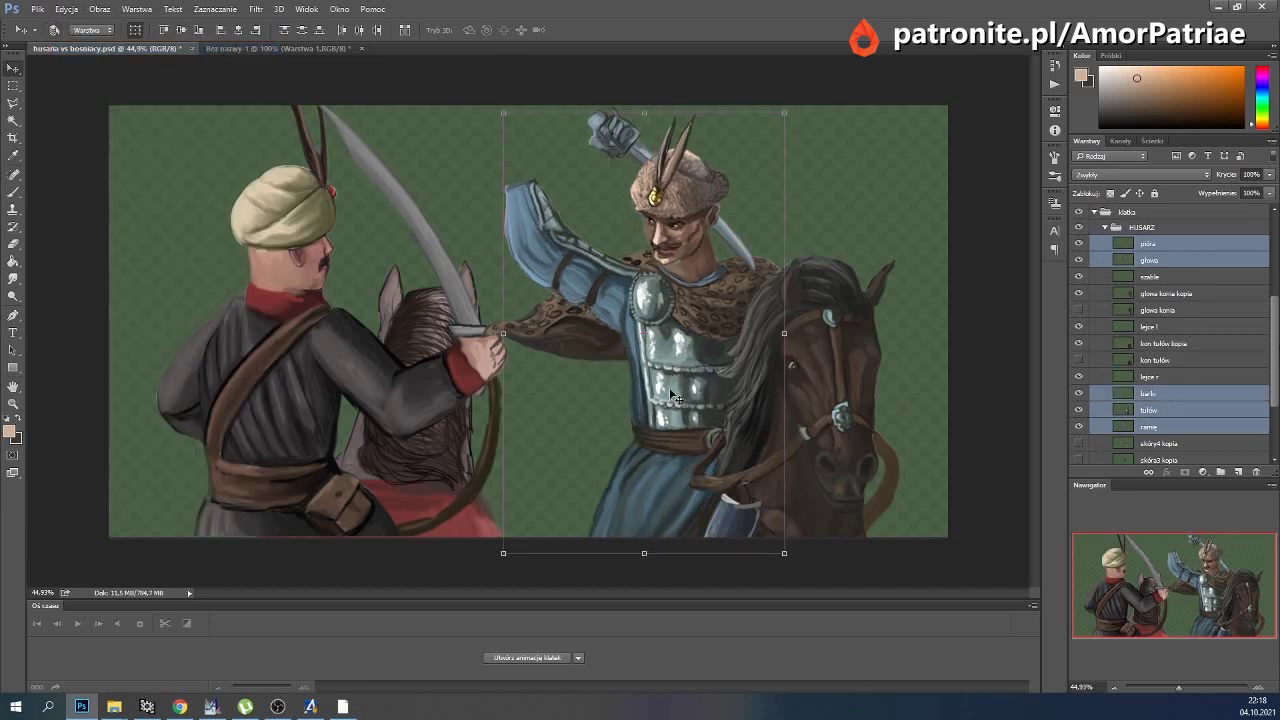
pyautogui.moveTo(792, 368); pyautogui.dragTo(794, 356)
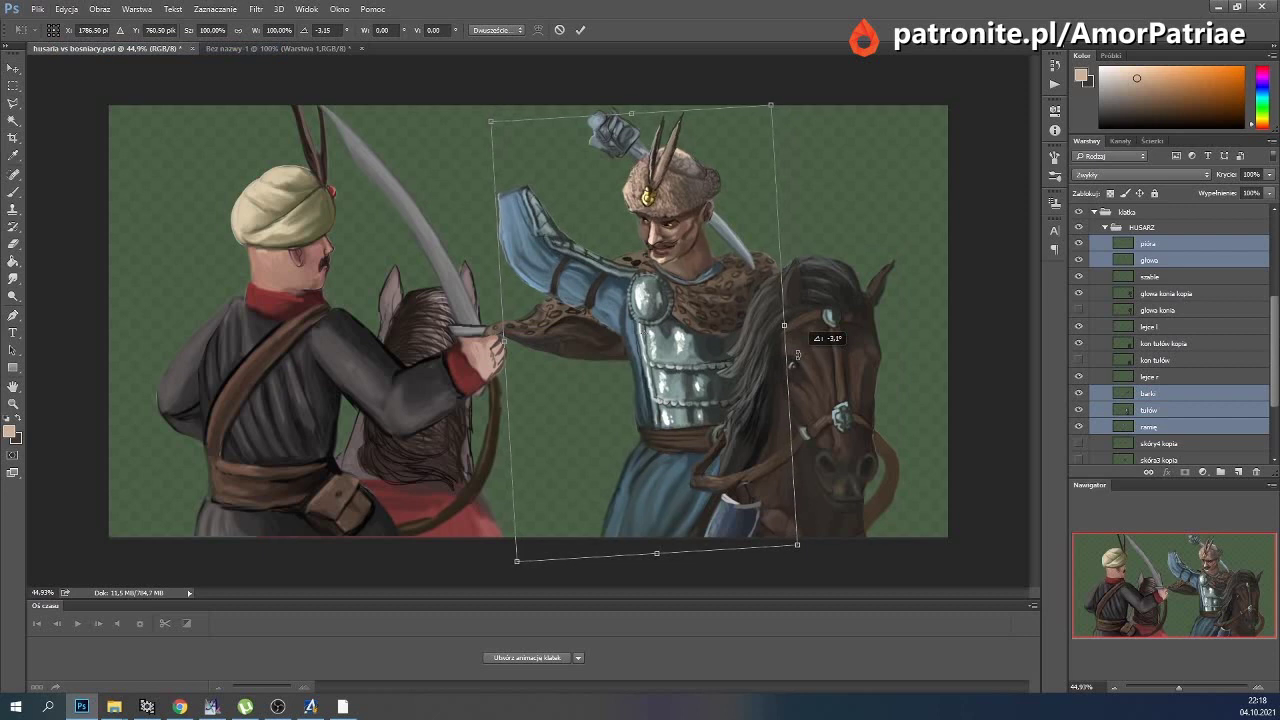
pyautogui.click(580, 34)
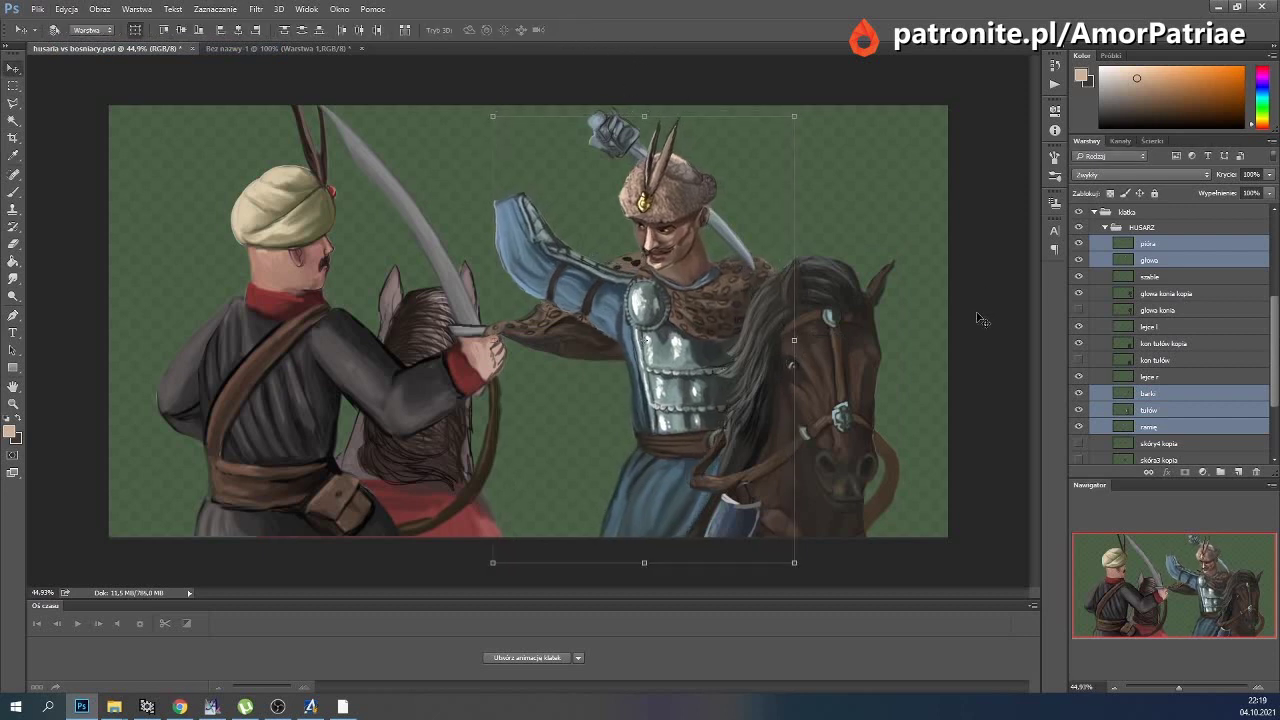
pyautogui.scroll(-5, 1155, 362)
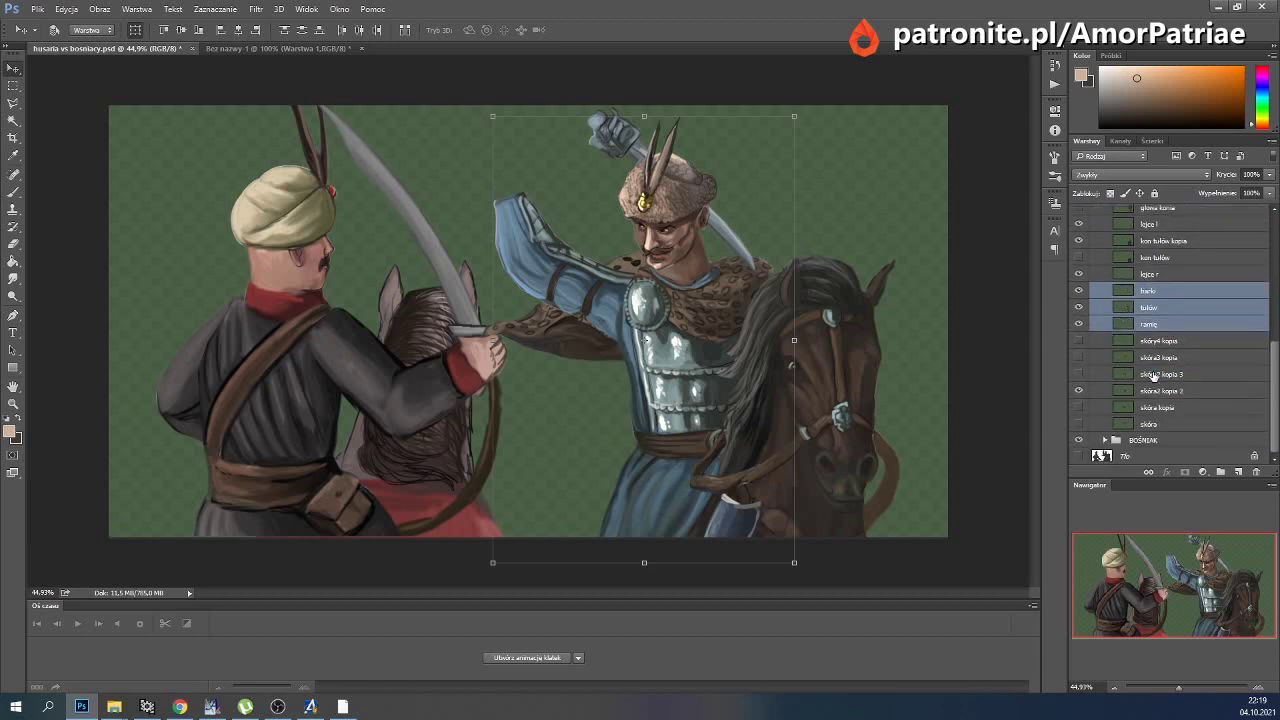
pyautogui.click(1140, 356)
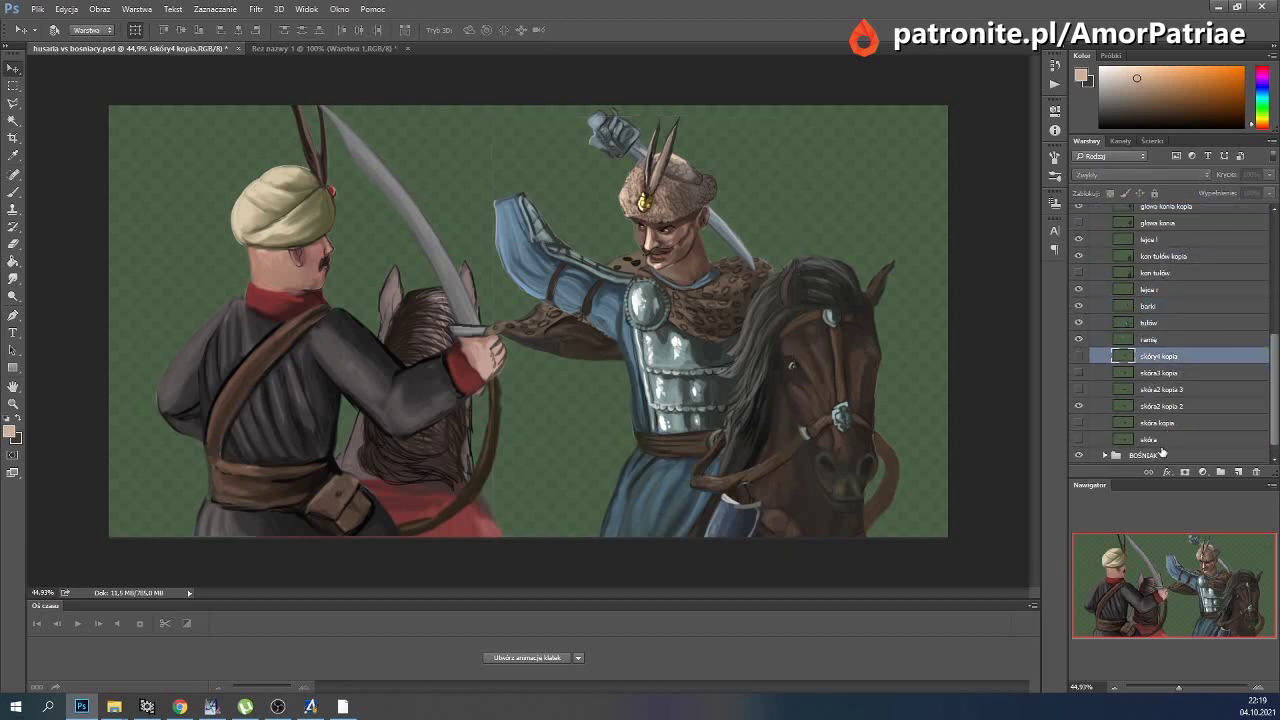
pyautogui.keyDown('shift'); pyautogui.click(1155, 441); pyautogui.keyUp('shift')
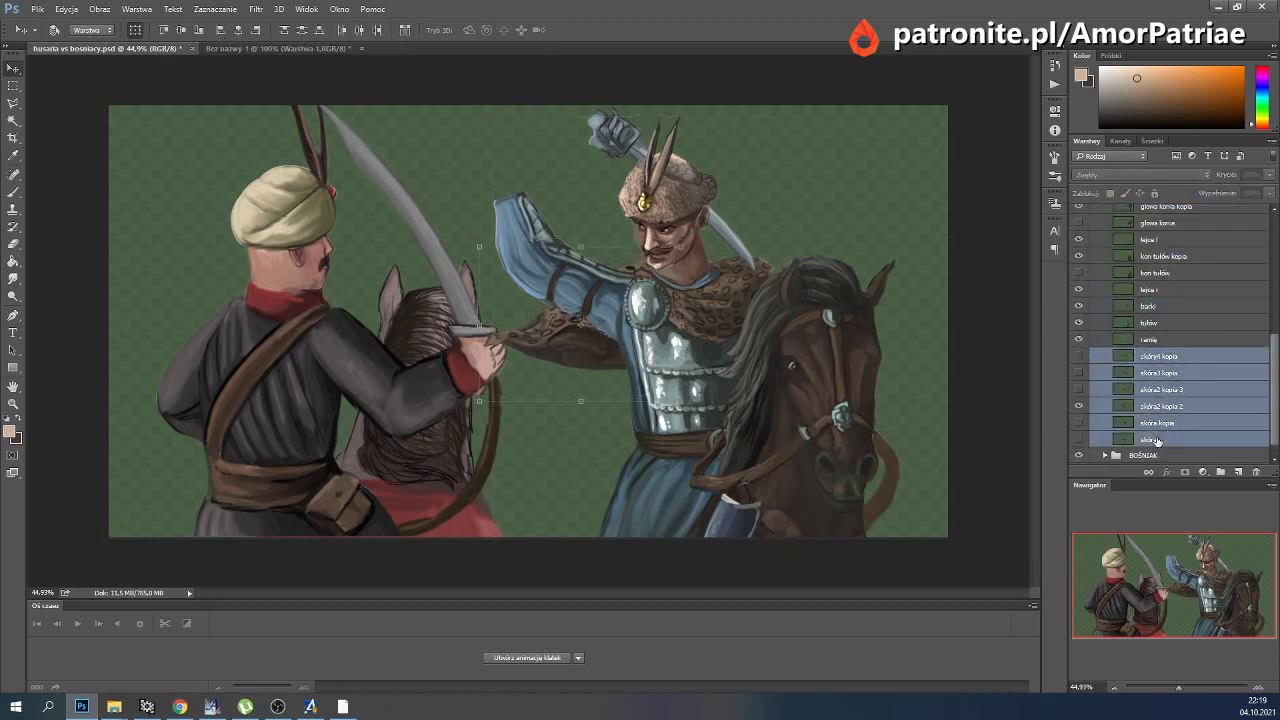
# Rotate, stretch and move the 'szable' sabre up into the hussar's raised hand.
pyautogui.scroll(5, 1150, 420)
pyautogui.scroll(4, 1142, 350)
pyautogui.click(1152, 343)
pyautogui.moveTo(771, 205); pyautogui.dragTo(755, 127)
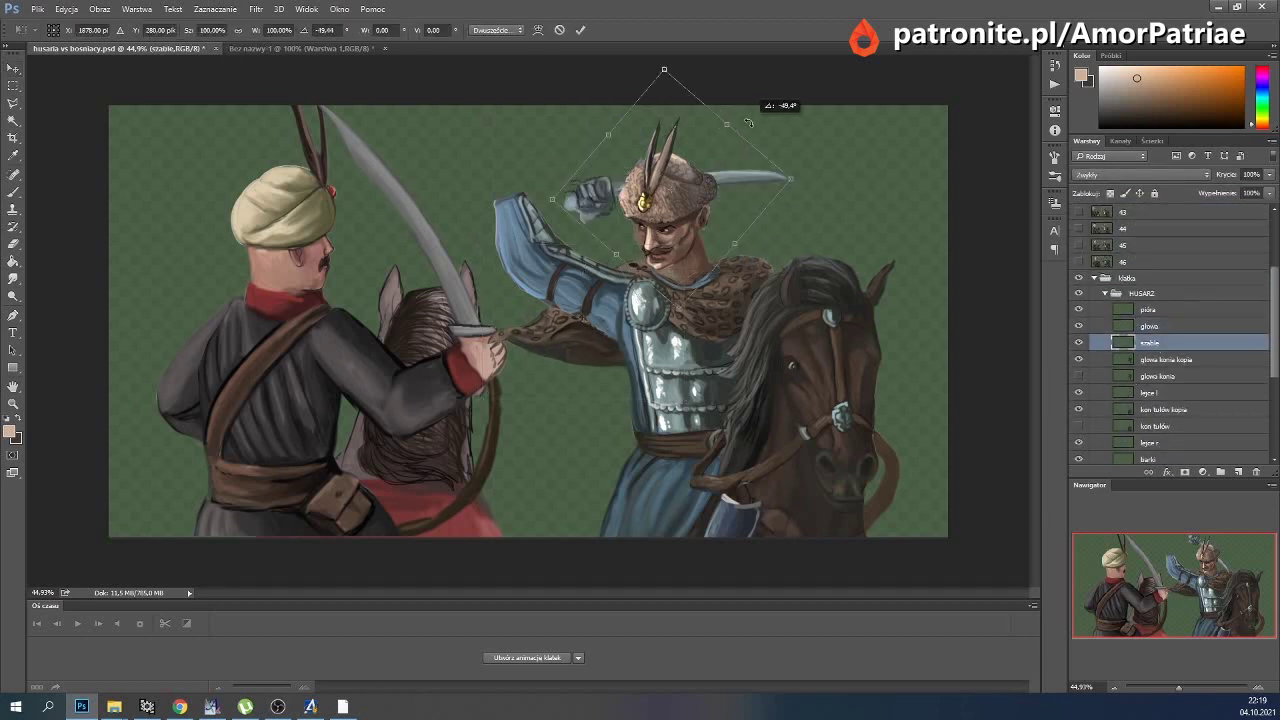
pyautogui.click(583, 32)
pyautogui.hotkey('ctrl', 't')
pyautogui.moveTo(786, 192); pyautogui.dragTo(855, 192)
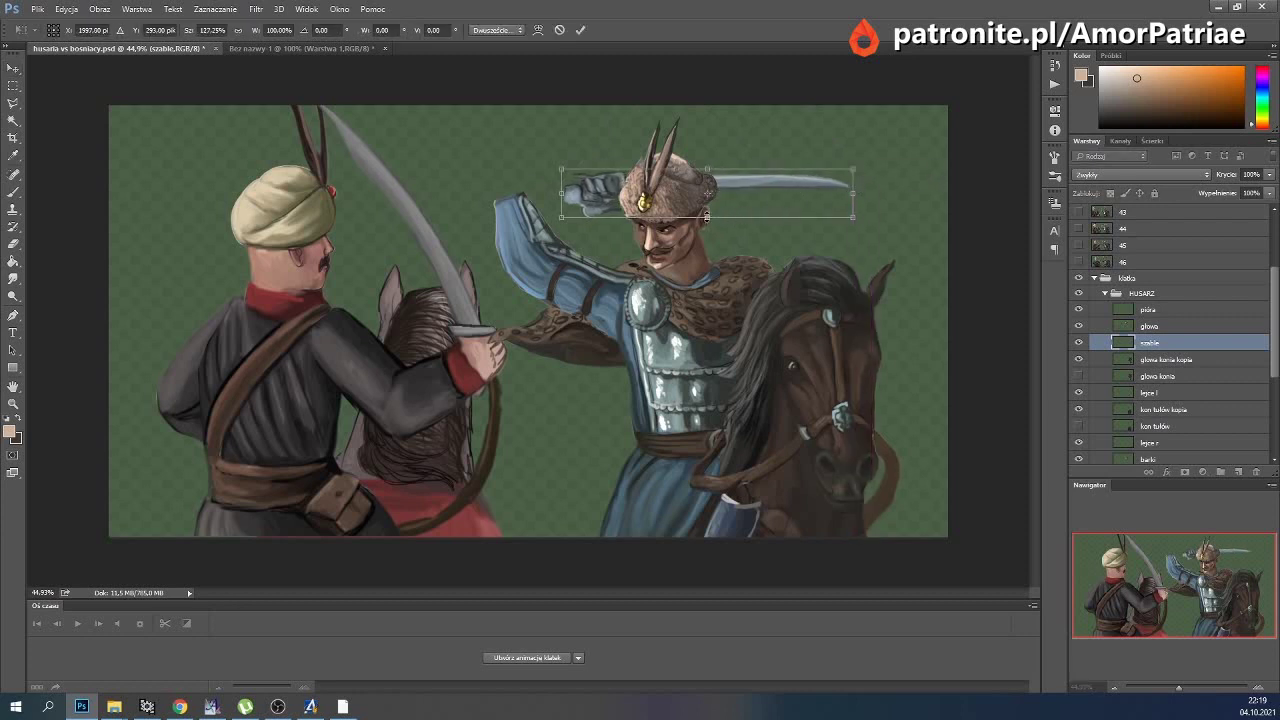
pyautogui.moveTo(710, 220)
pyautogui.mouseDown()
pyautogui.moveTo(785, 287)
pyautogui.moveTo(760, 320)
pyautogui.mouseUp()
pyautogui.moveTo(689, 282)
pyautogui.mouseDown()
pyautogui.moveTo(512, 172)
pyautogui.moveTo(522, 175)
pyautogui.mouseUp()
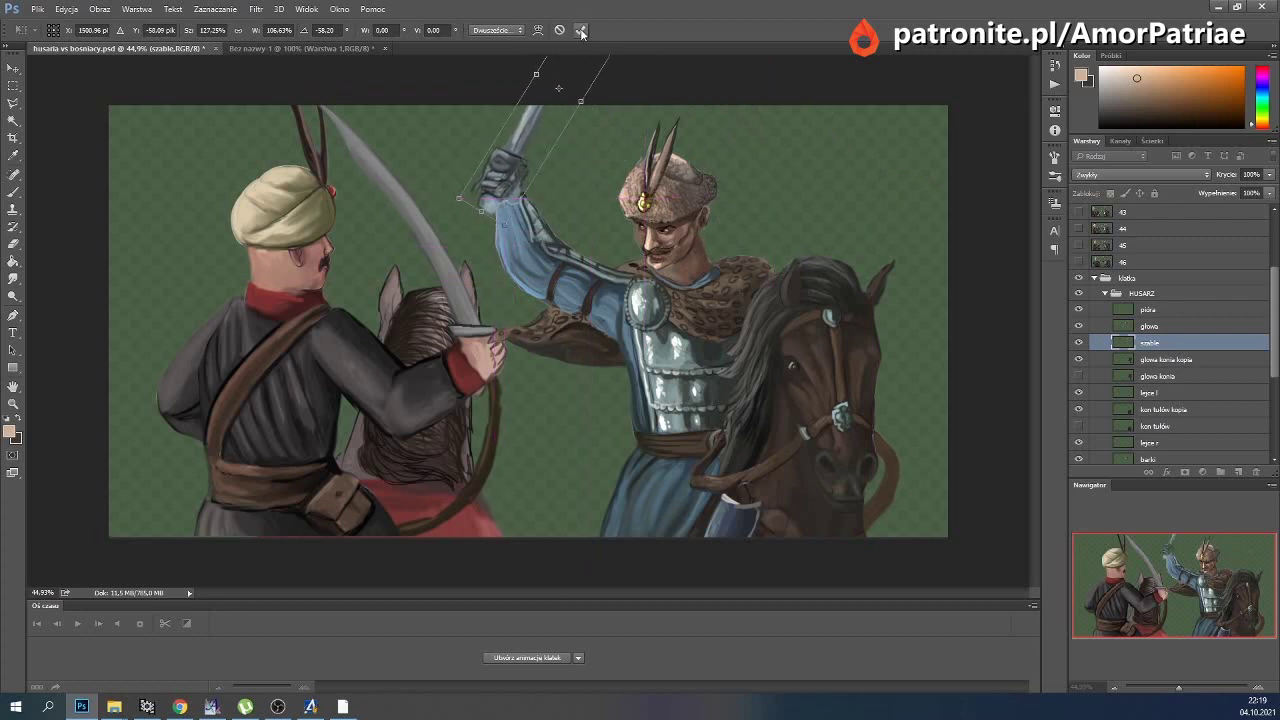
pyautogui.click(580, 29)
# Smudge the edges around the hand and hilt, and the seam on the 'ramię' arm.
pyautogui.click(17, 280)
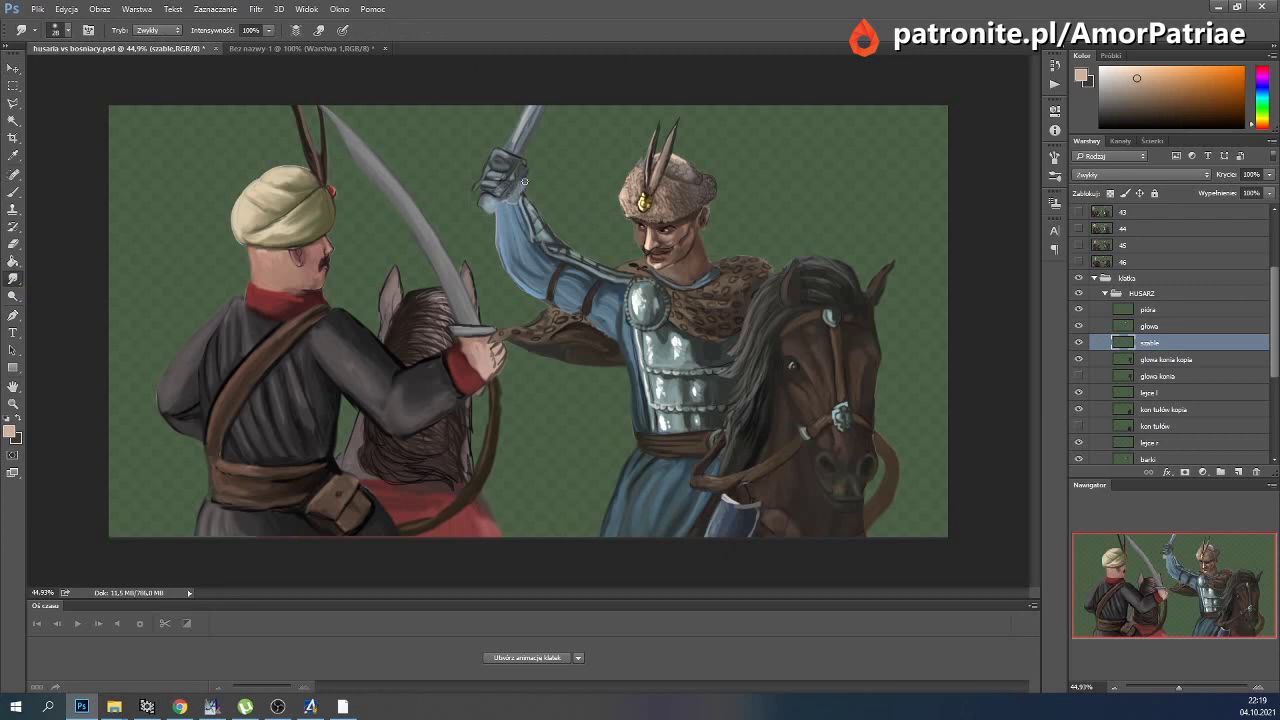
pyautogui.moveTo(522, 184)
pyautogui.mouseDown()
pyautogui.moveTo(507, 203)
pyautogui.moveTo(515, 193)
pyautogui.mouseUp()
pyautogui.click(1167, 327)
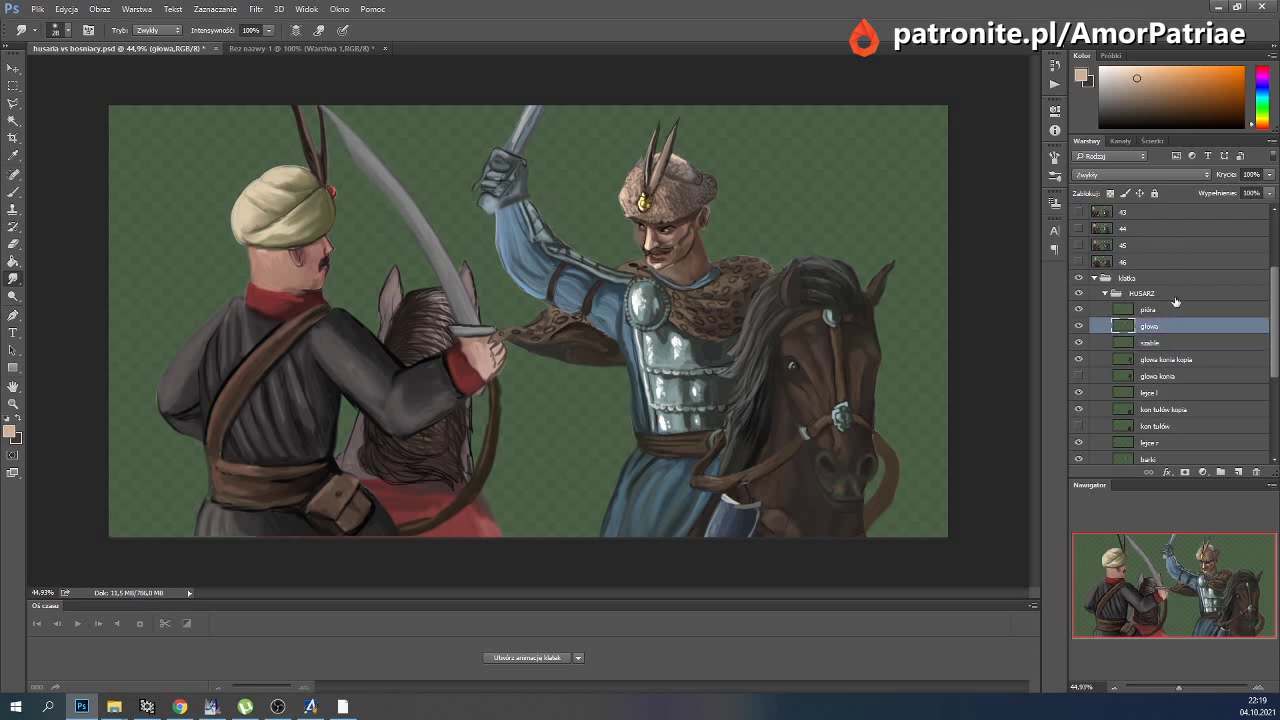
pyautogui.click(1160, 345)
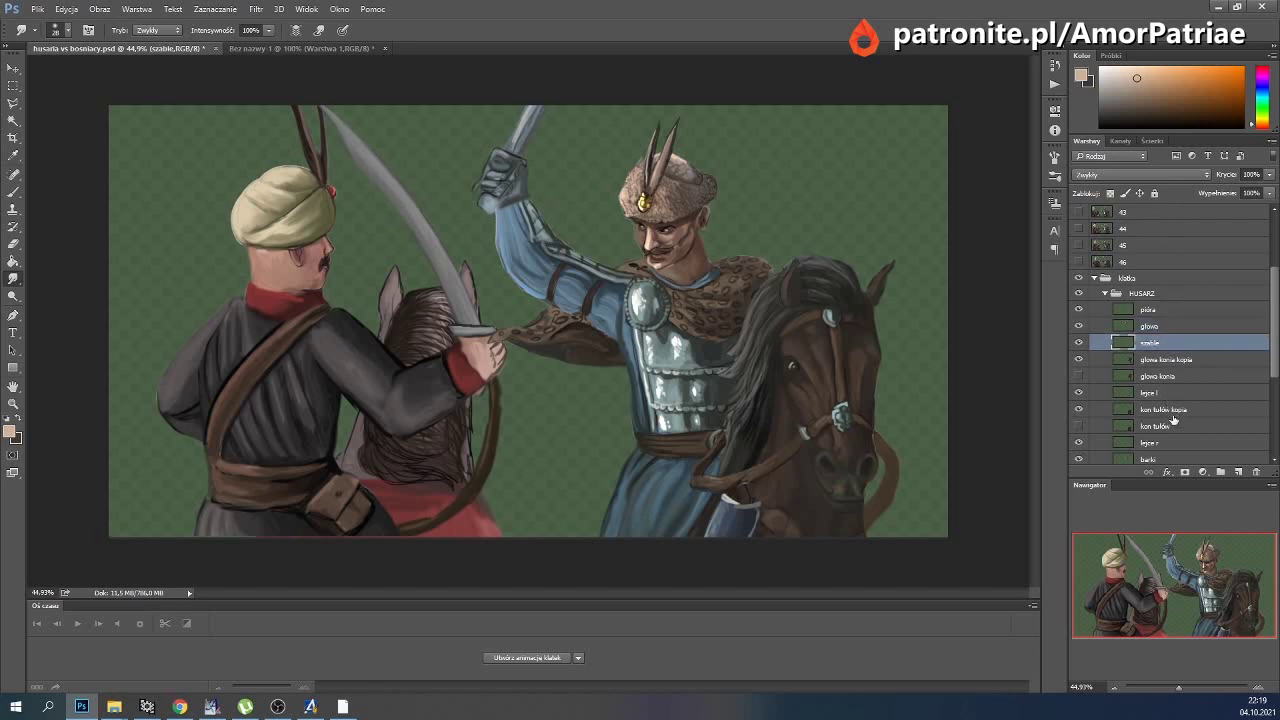
pyautogui.scroll(-1, 1220, 330)
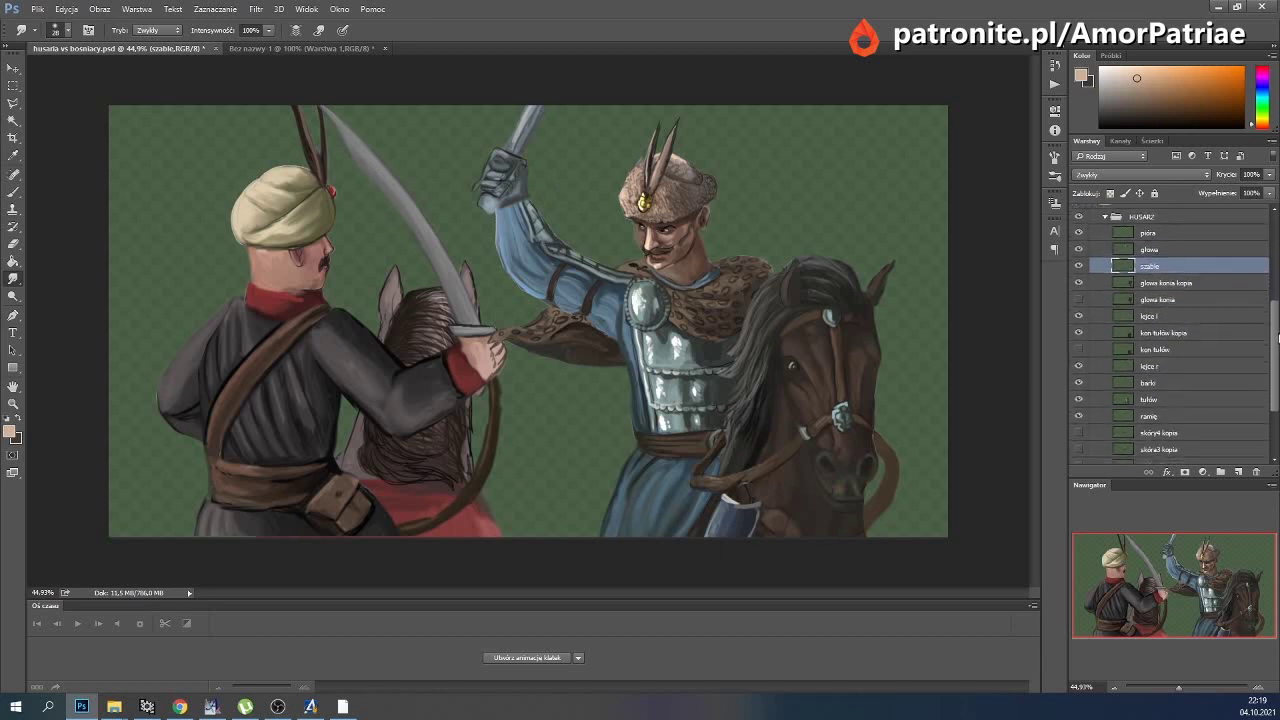
pyautogui.scroll(-2, 1200, 350)
pyautogui.scroll(-1, 1170, 380)
pyautogui.click(1150, 388)
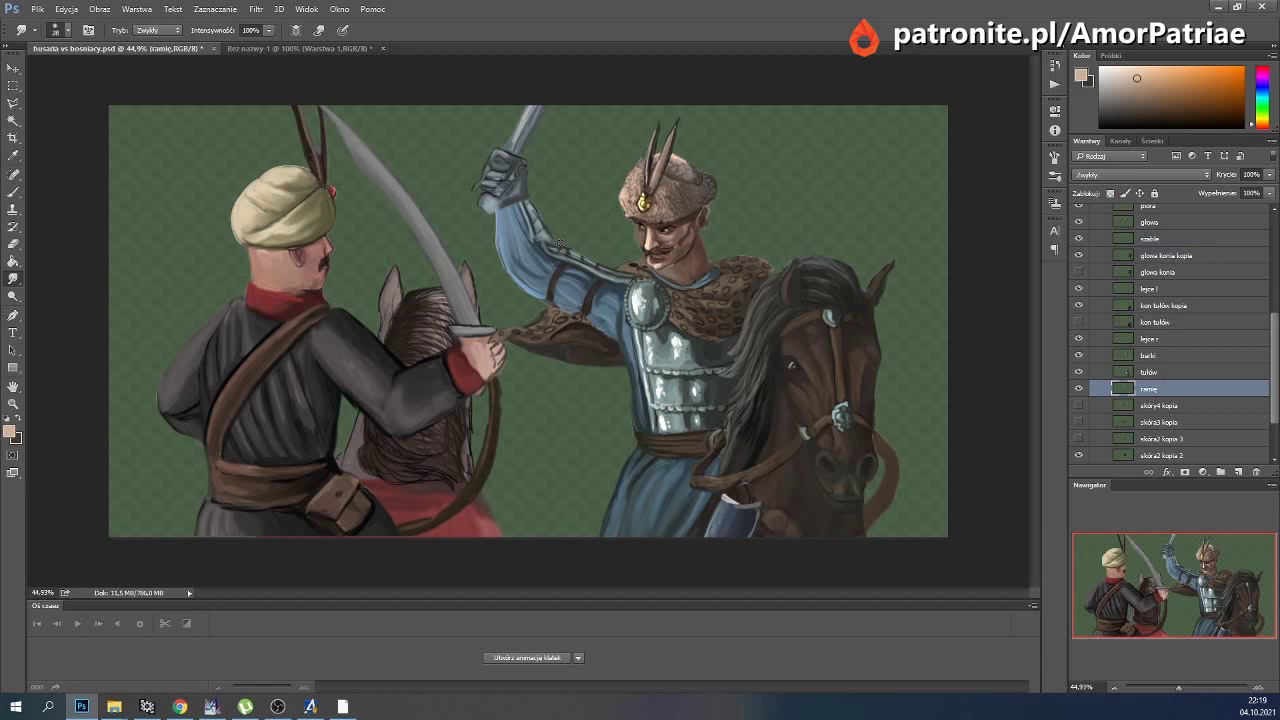
pyautogui.moveTo(546, 248); pyautogui.dragTo(607, 282)
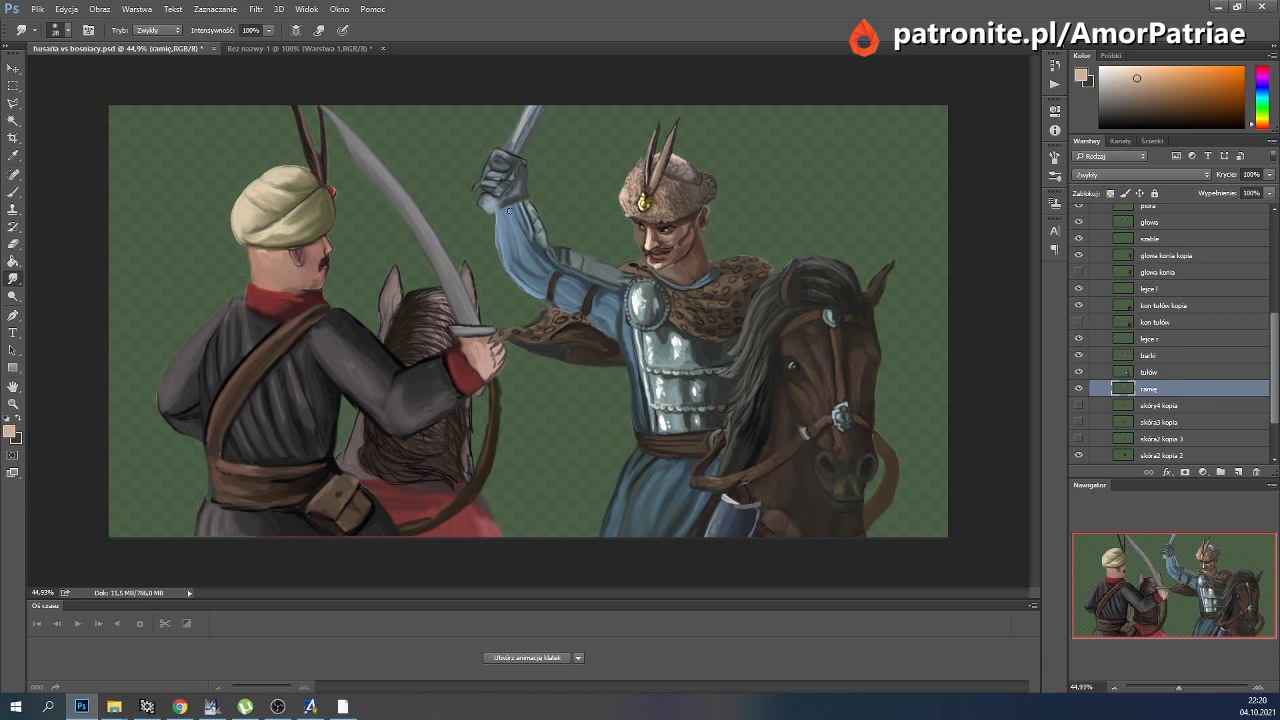
# Make the 'szable' sabre layer active again with the Move tool.
pyautogui.click(13, 68)
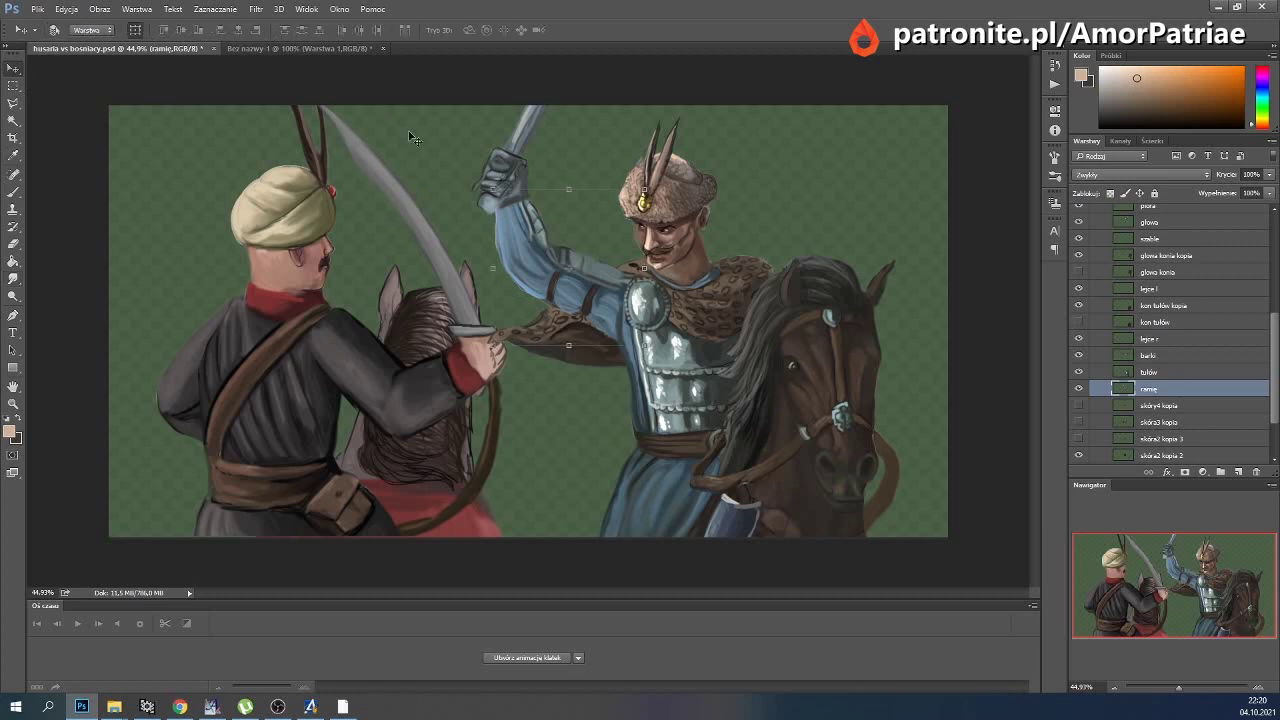
pyautogui.scroll(-2, 1188, 307)
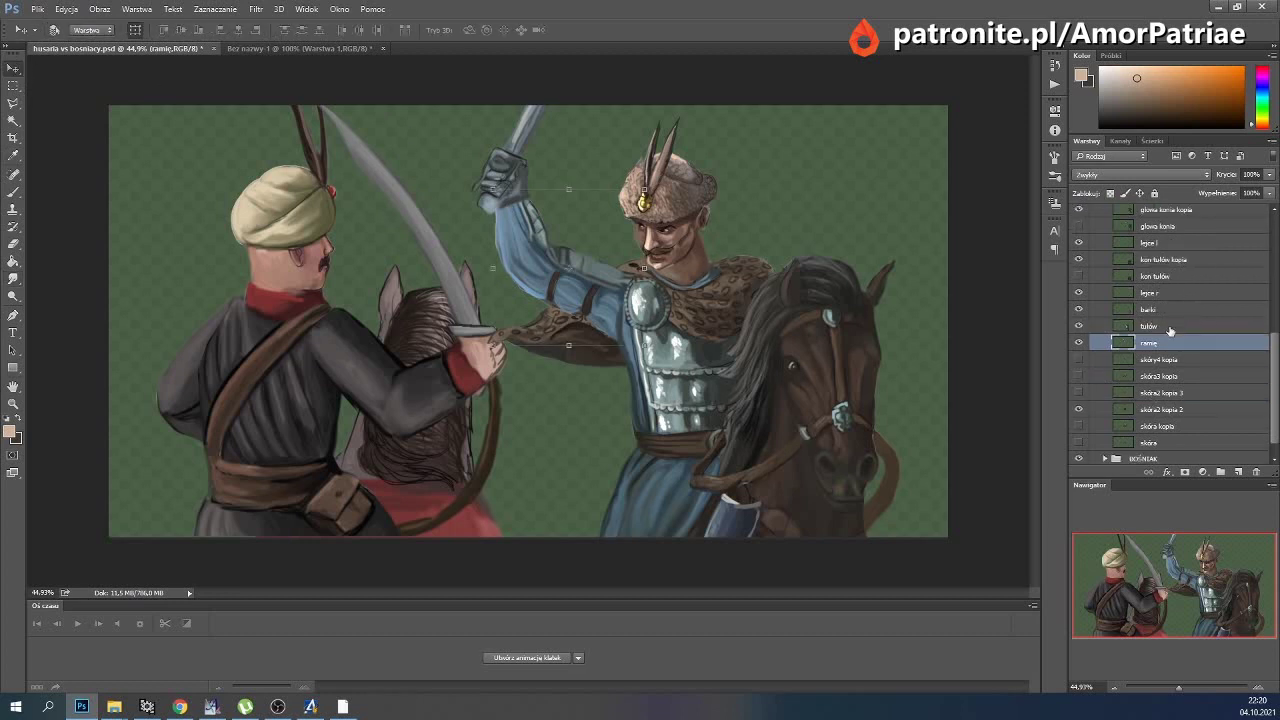
pyautogui.scroll(2, 1158, 320)
pyautogui.scroll(2, 1172, 320)
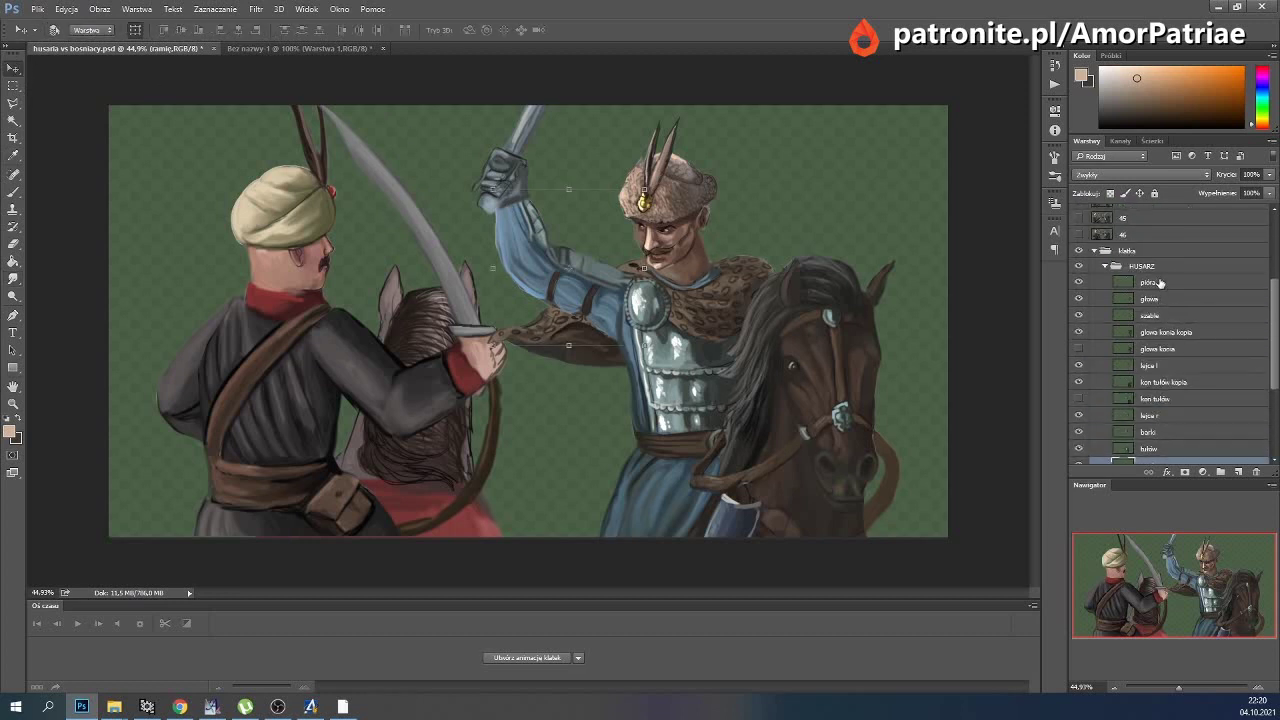
pyautogui.click(1160, 283)
pyautogui.click(1150, 315)
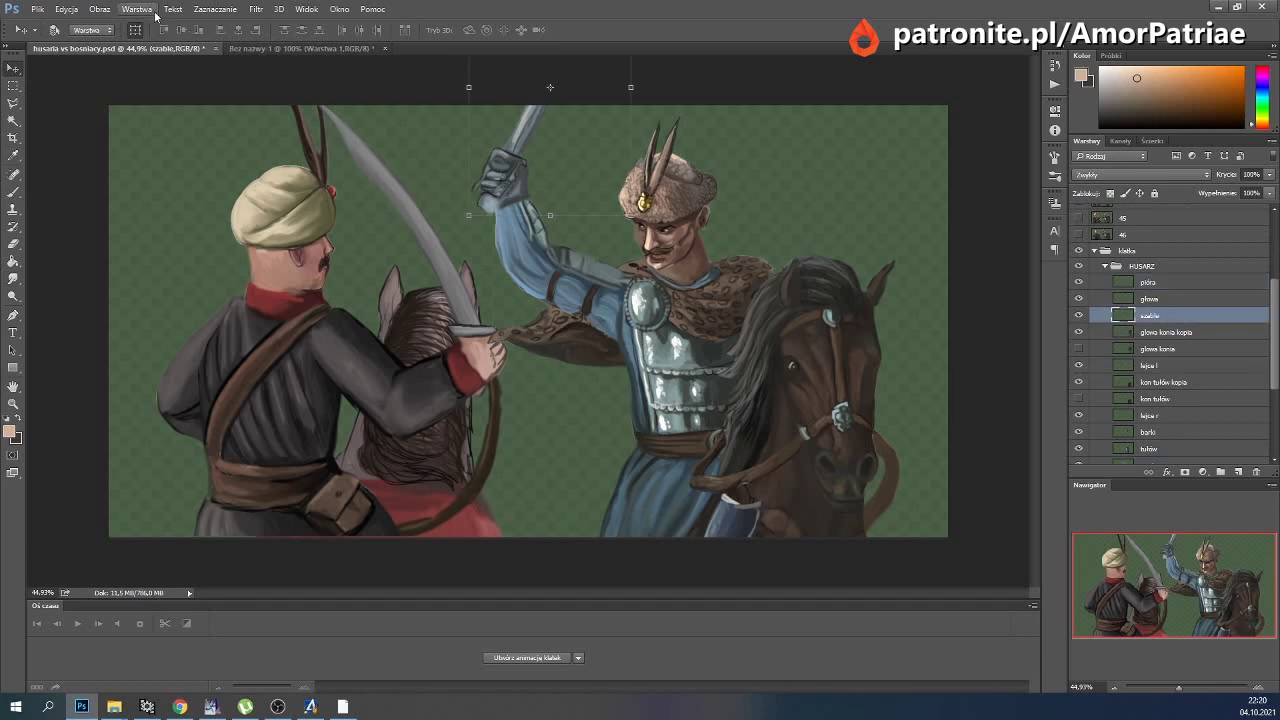
# Duplicate the sabre layer, shift the copy right, and set a 194 px eraser.
pyautogui.click(137, 9)
pyautogui.click(180, 46)
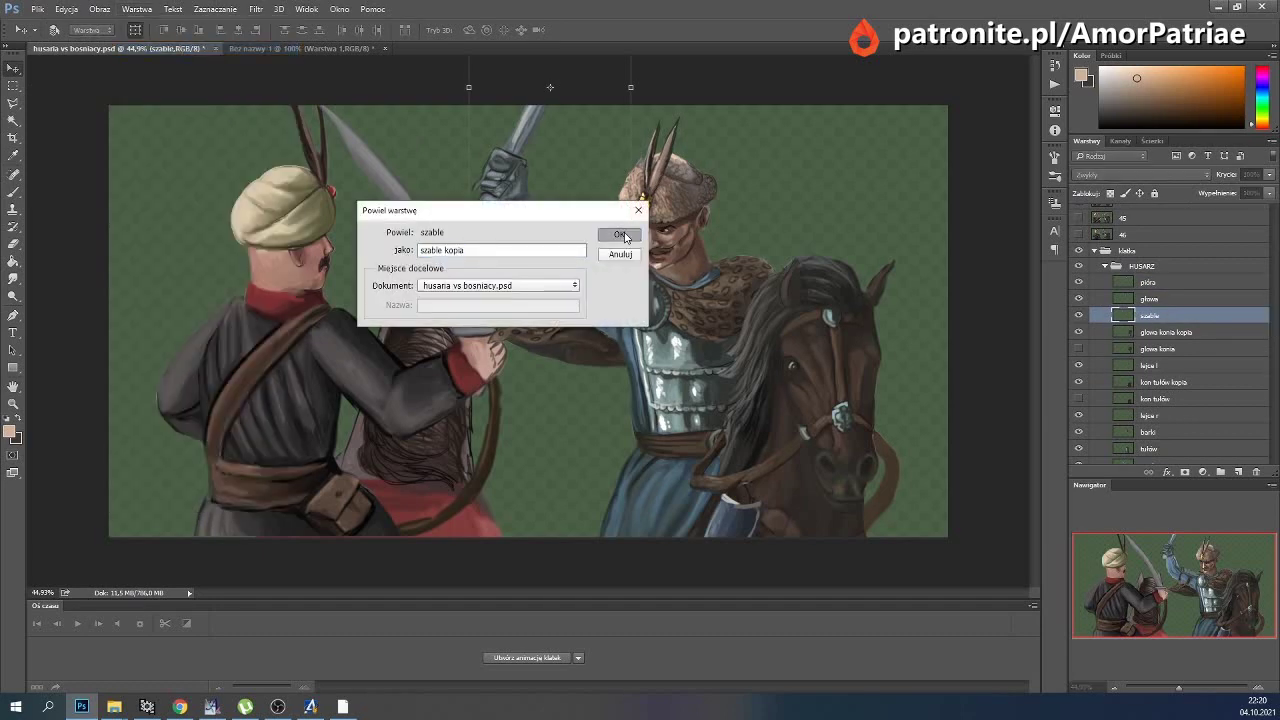
pyautogui.click(624, 236)
pyautogui.moveTo(563, 146); pyautogui.dragTo(620, 146)
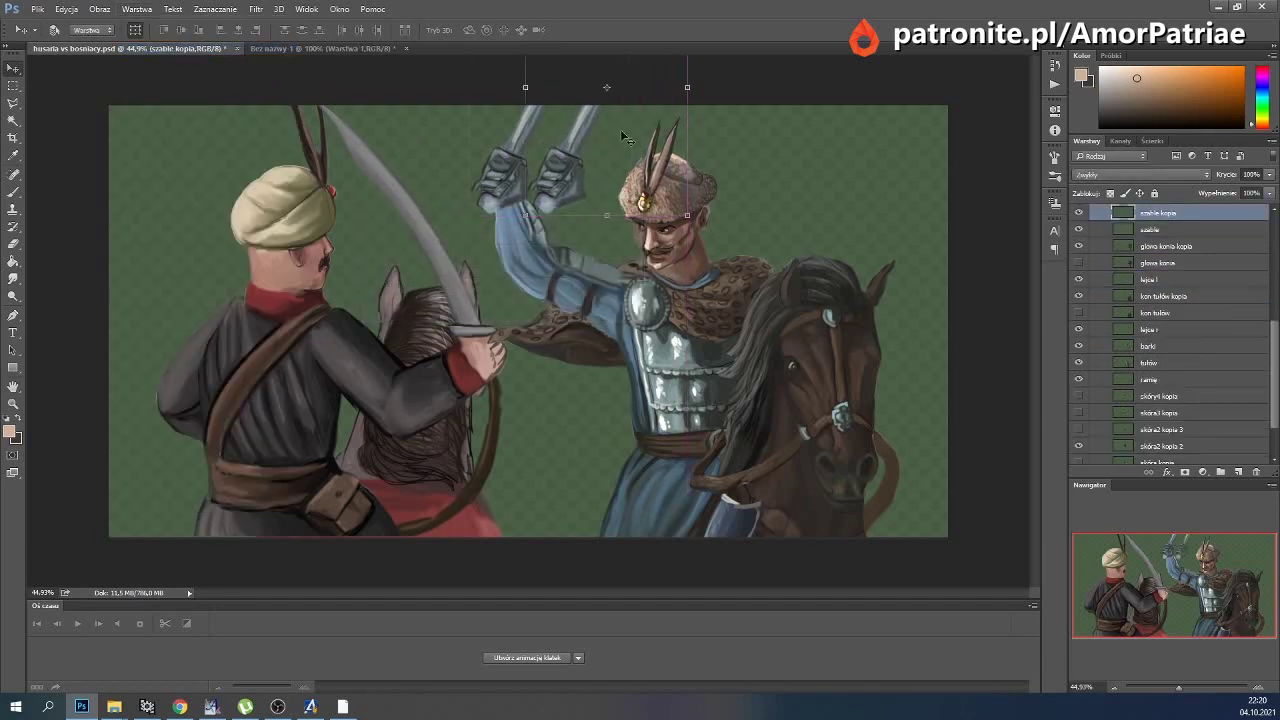
pyautogui.click(13, 243)
pyautogui.click(70, 30)
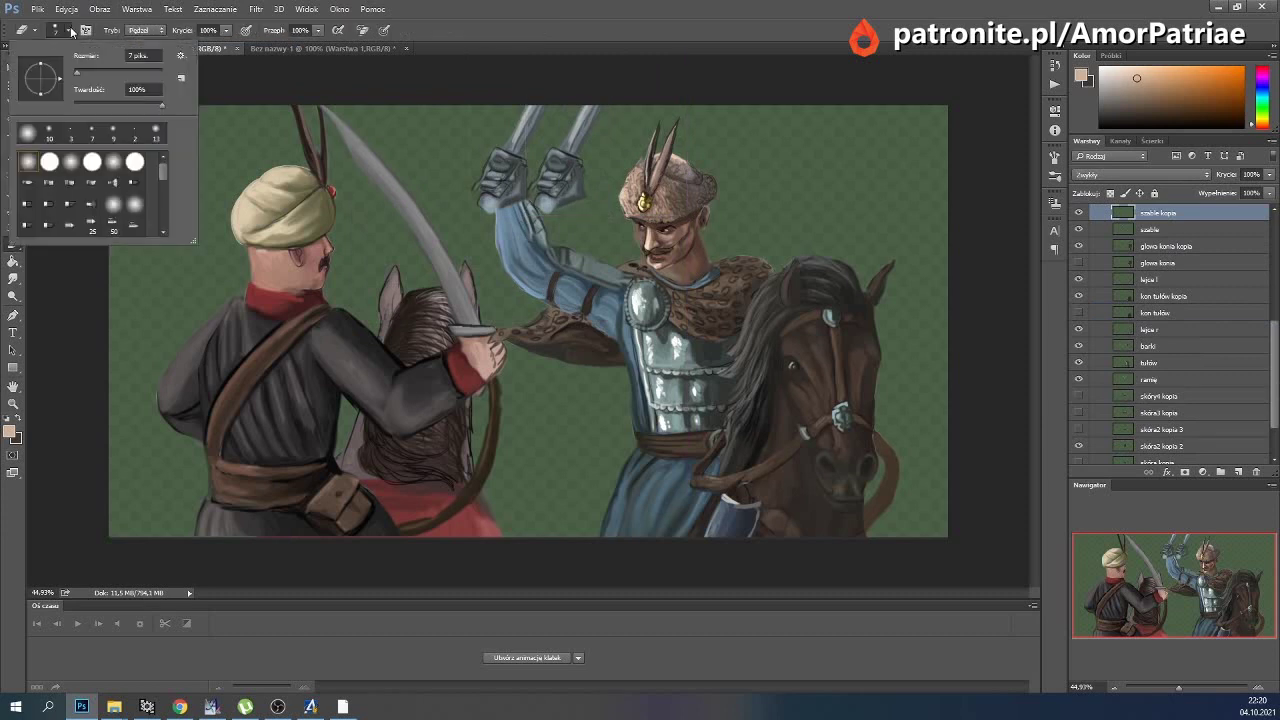
pyautogui.click(141, 73)
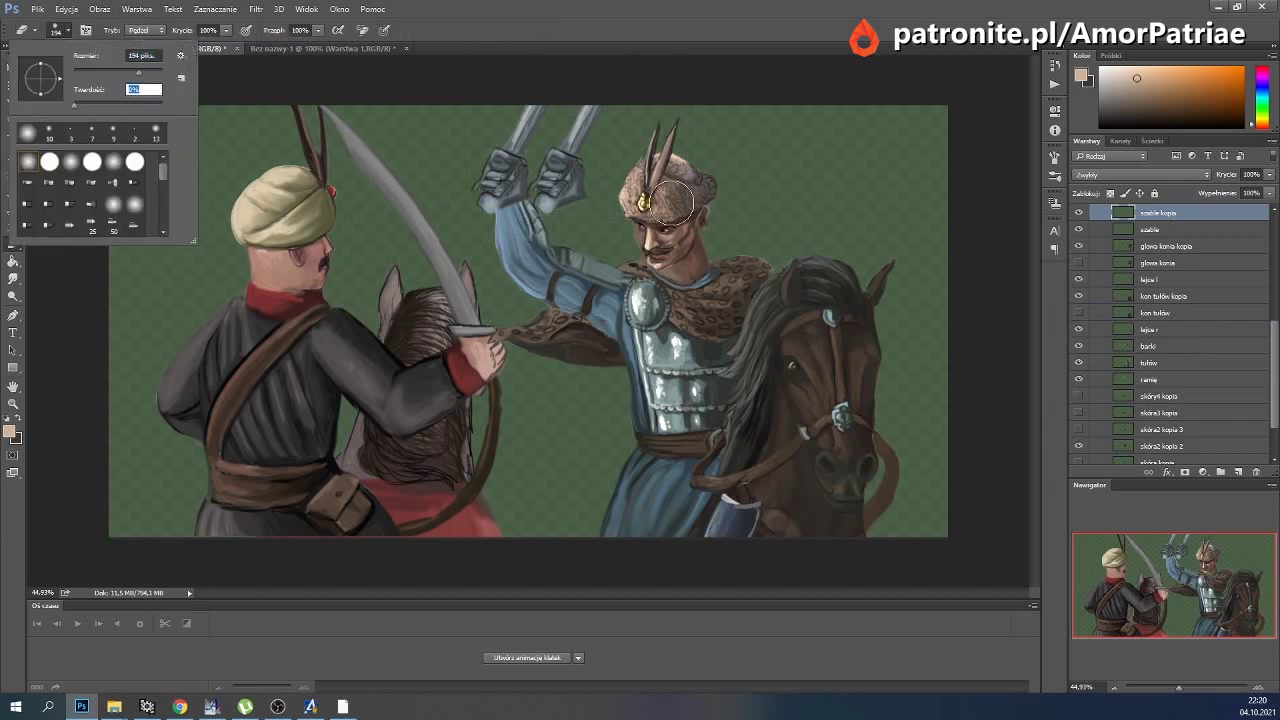
pyautogui.press('Return')
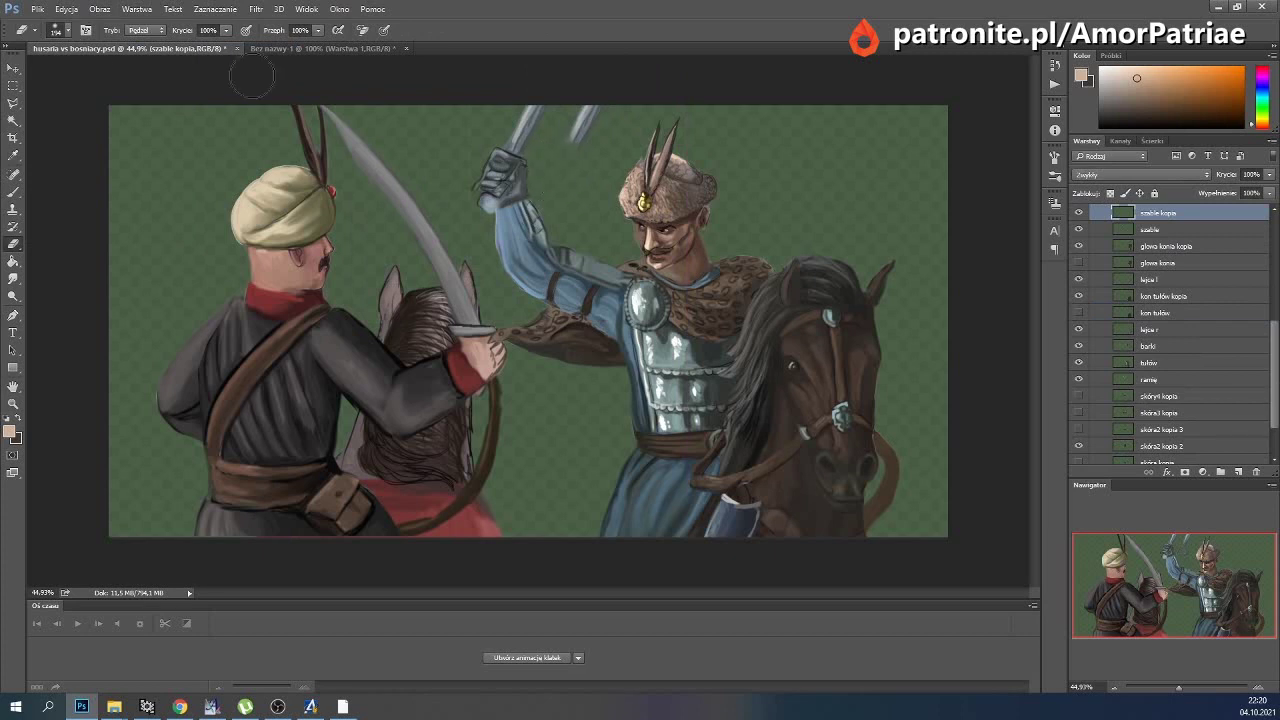
# Nudge the sabre copy down-left and rotate it about 14°, checking against frame 46.
pyautogui.press('v')
pyautogui.moveTo(615, 165); pyautogui.dragTo(589, 182)
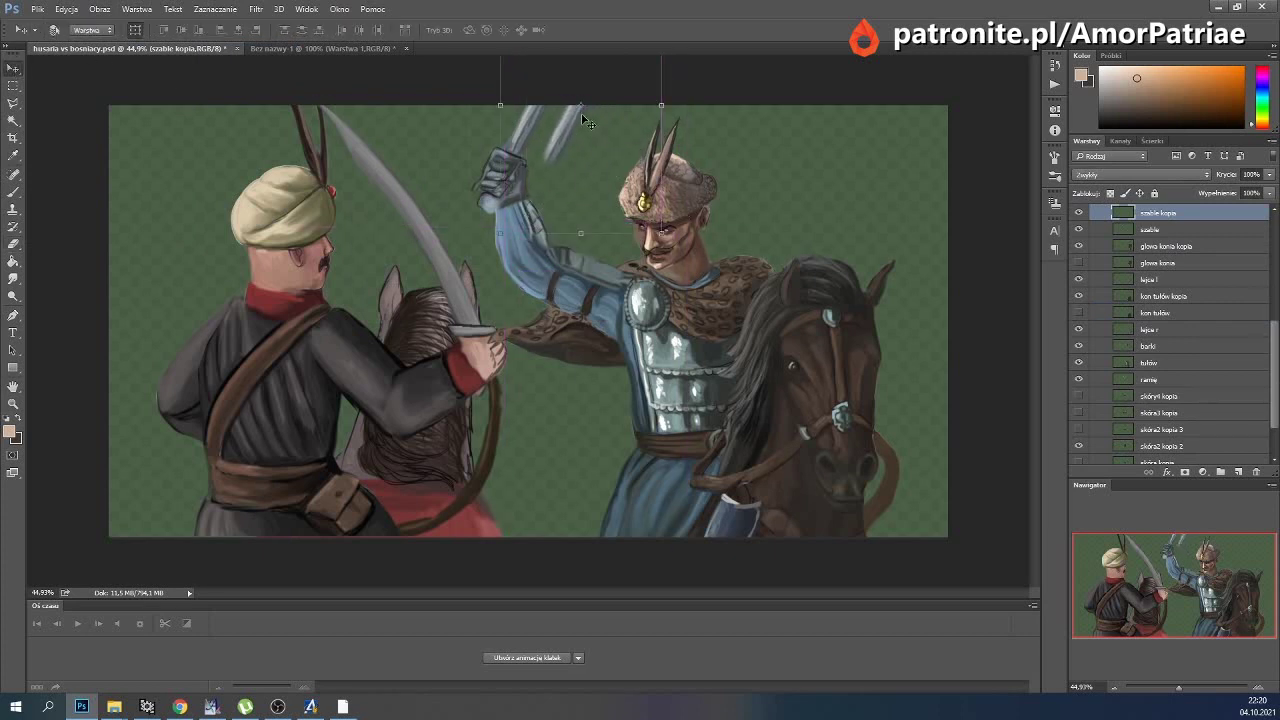
pyautogui.hotkey('ctrl', 't')
pyautogui.moveTo(838, 205); pyautogui.dragTo(530, 56)
pyautogui.click(580, 29)
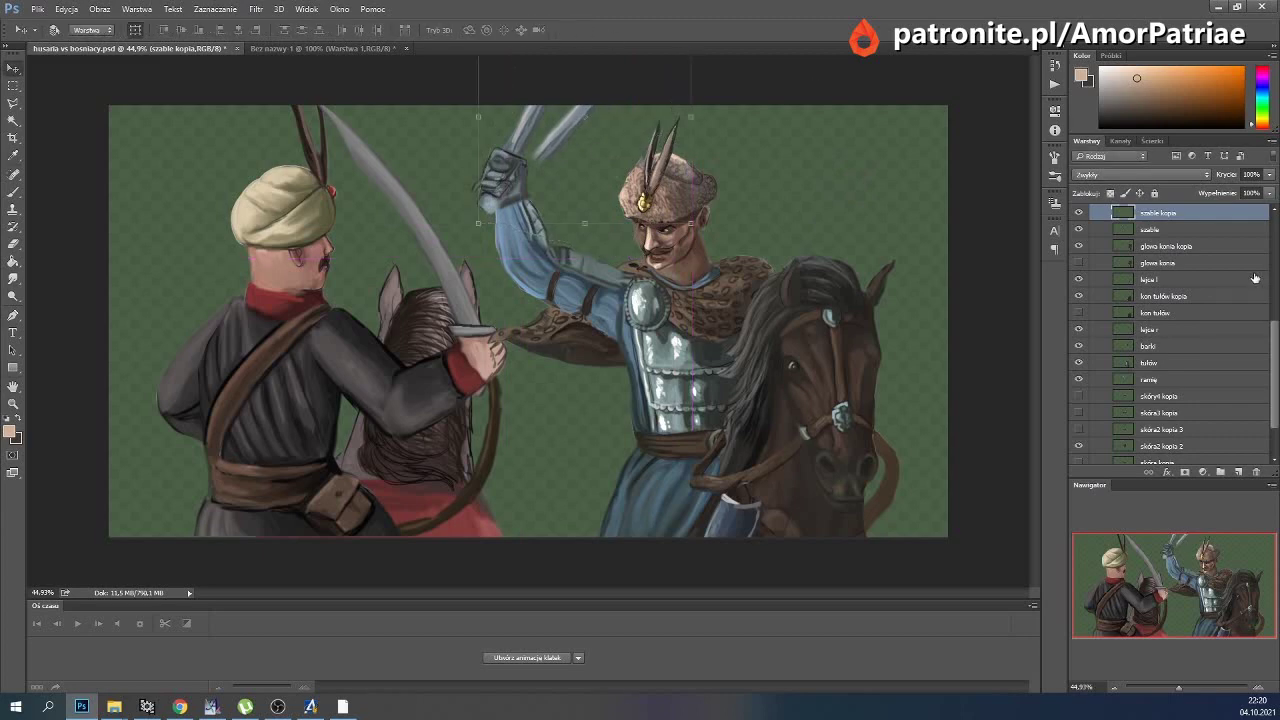
pyautogui.scroll(5, 1123, 297)
pyautogui.click(1078, 300)
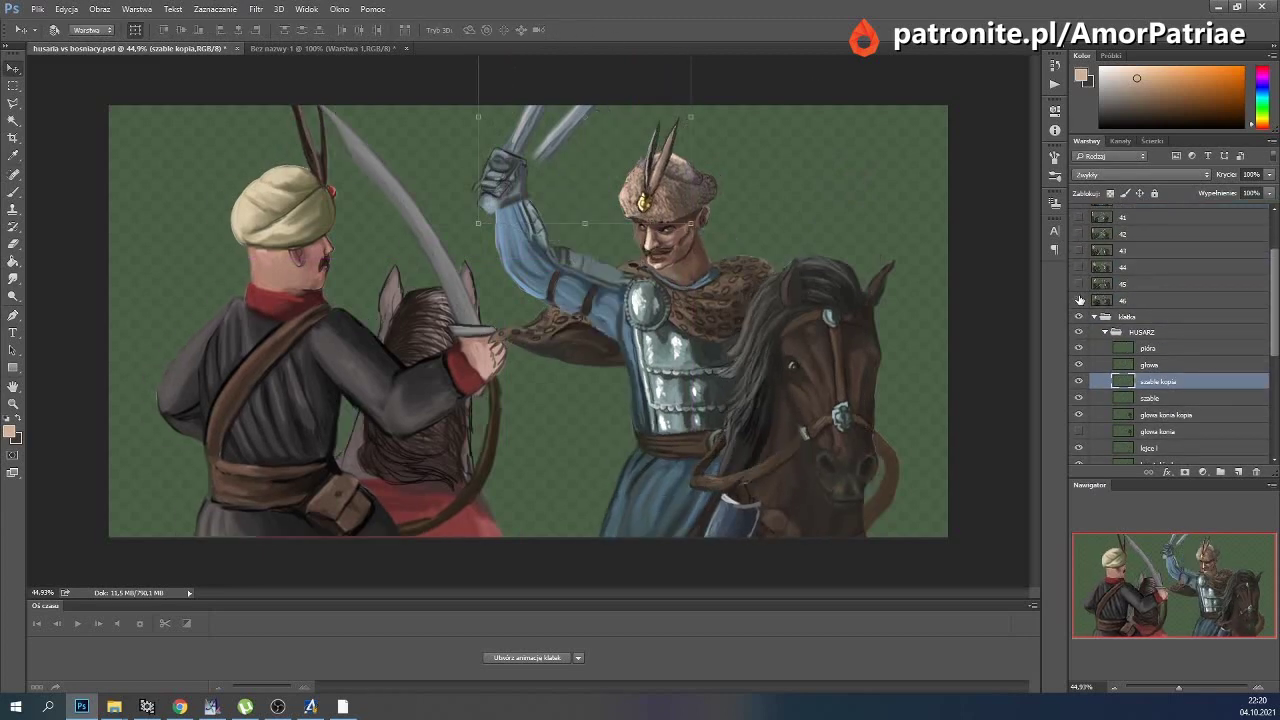
pyautogui.click(137, 9)
pyautogui.click(160, 33)
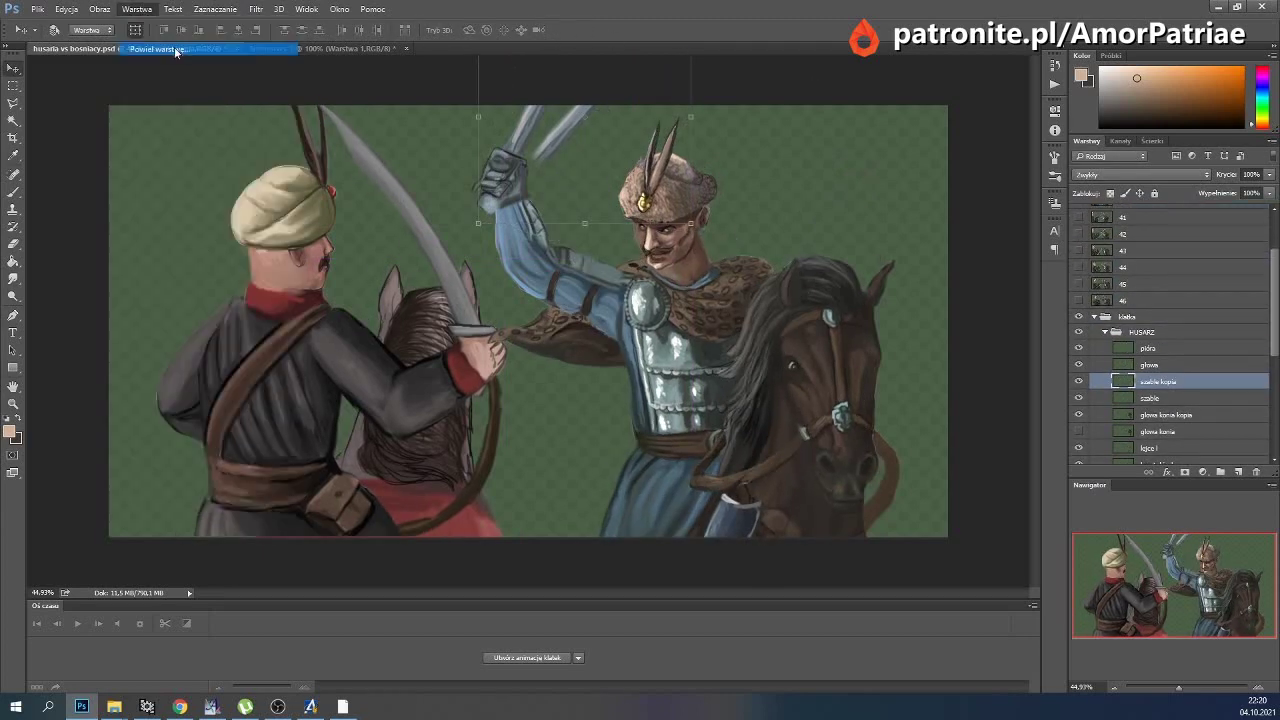
# Create 'szable kopia 2', shift it right, and rotate it further clockwise into place.
pyautogui.press('Return')
pyautogui.moveTo(590, 146); pyautogui.dragTo(647, 146)
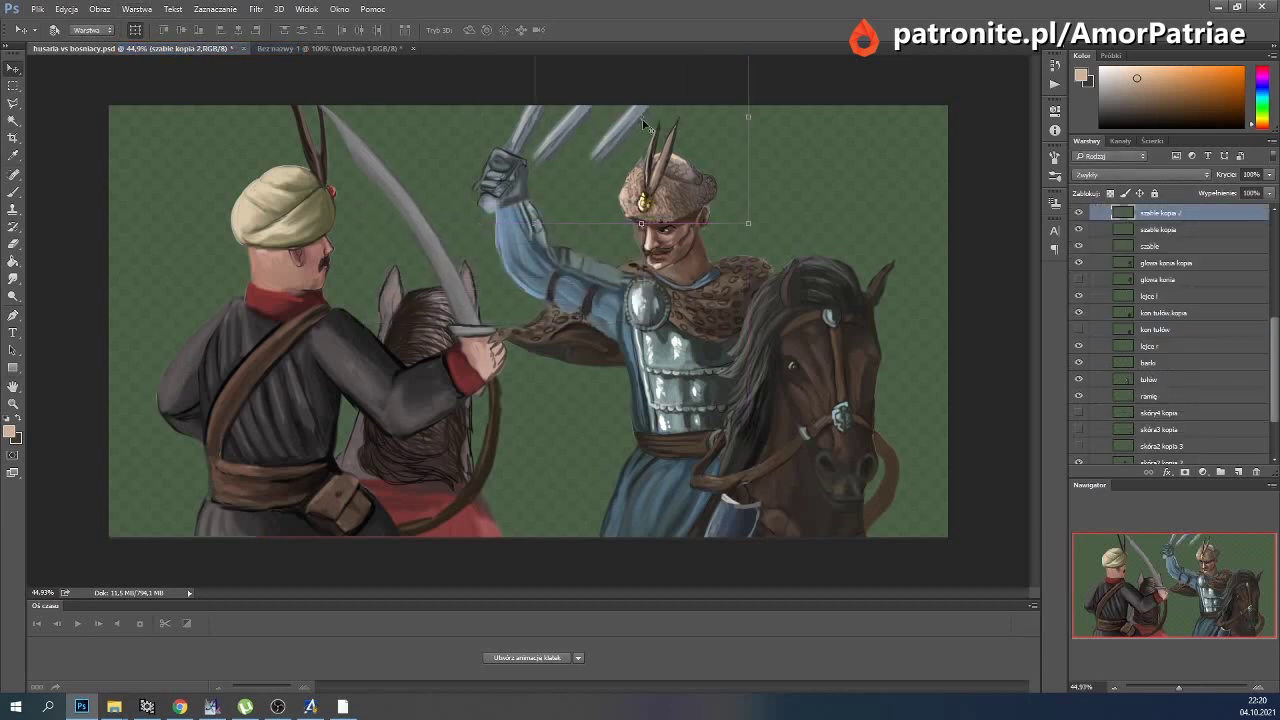
pyautogui.hotkey('ctrl', 't')
pyautogui.moveTo(867, 151); pyautogui.dragTo(765, 238)
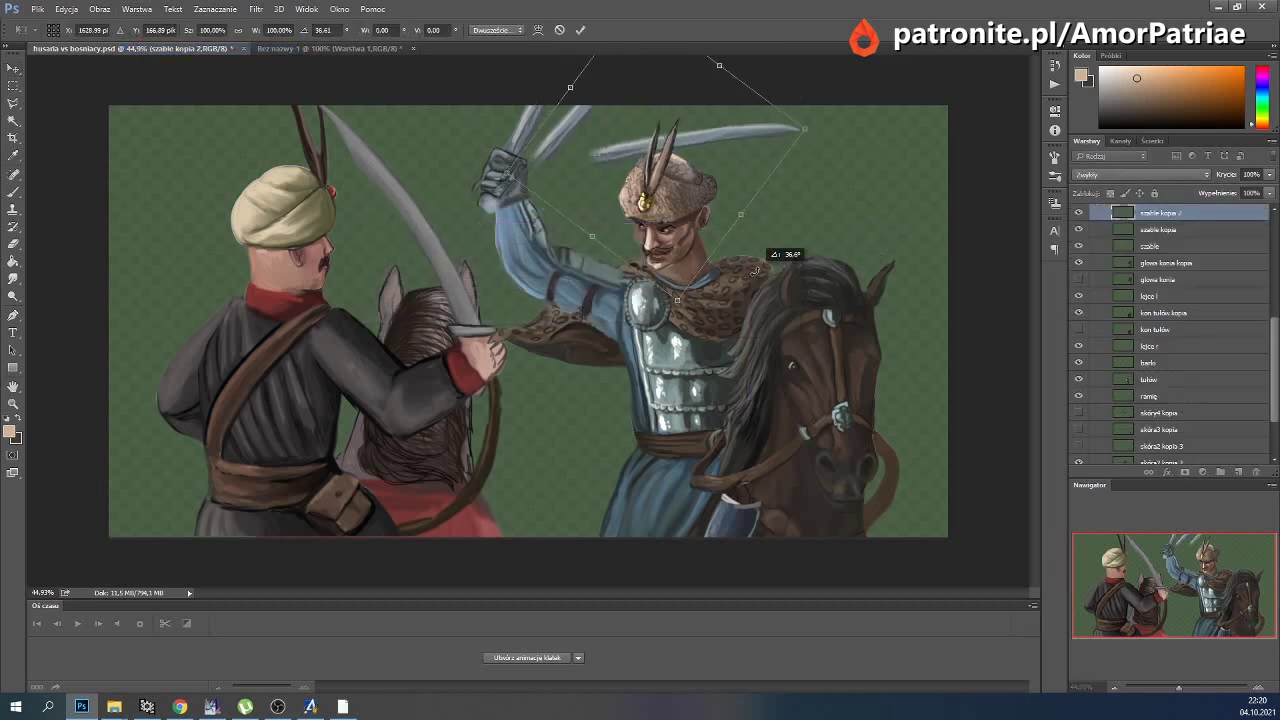
pyautogui.moveTo(678, 201); pyautogui.dragTo(665, 209)
pyautogui.click(580, 32)
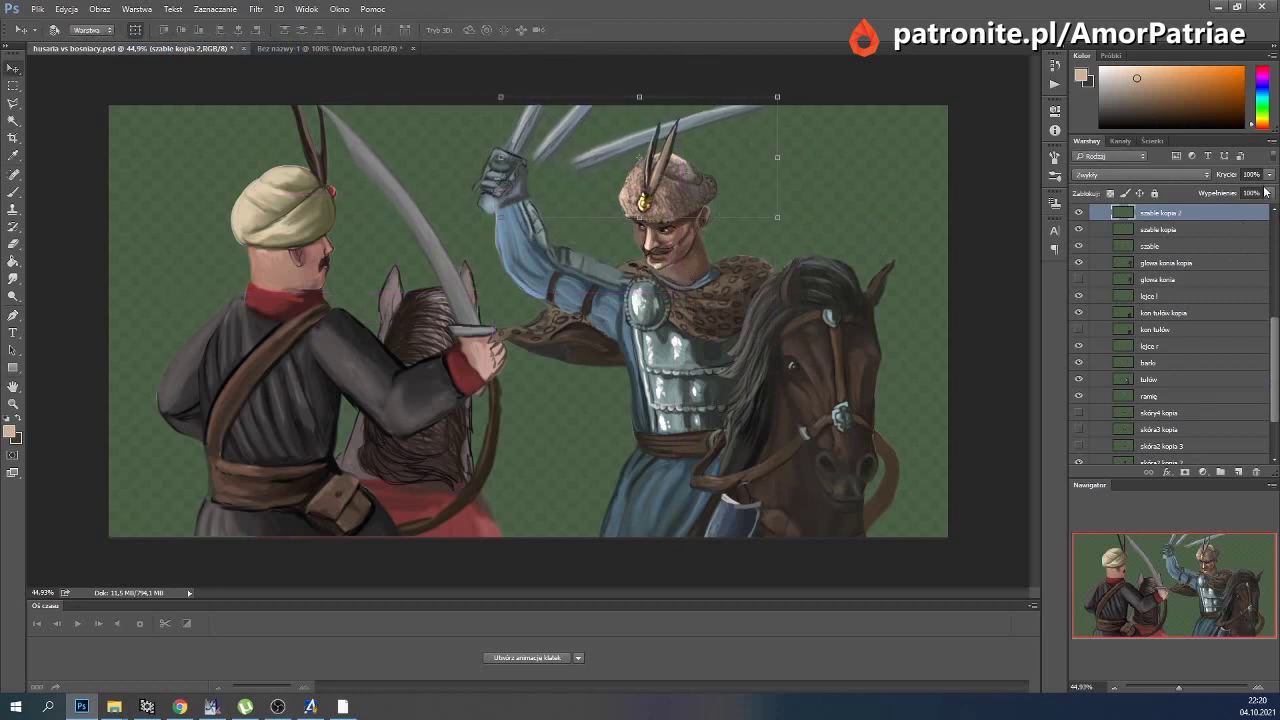
# Set 'szable kopia 2' to 39% opacity and lower 'szable kopia' opacity slightly.
pyautogui.moveTo(1269, 174); pyautogui.dragTo(1233, 192)
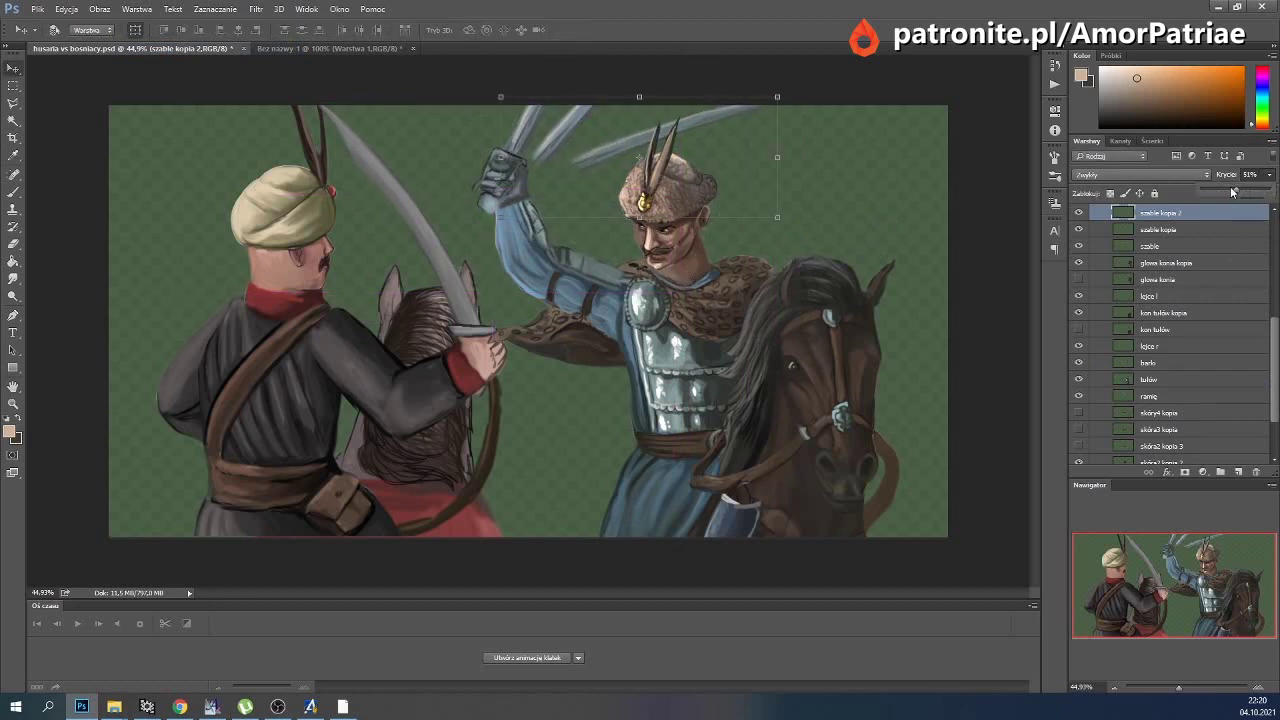
pyautogui.click(1195, 229)
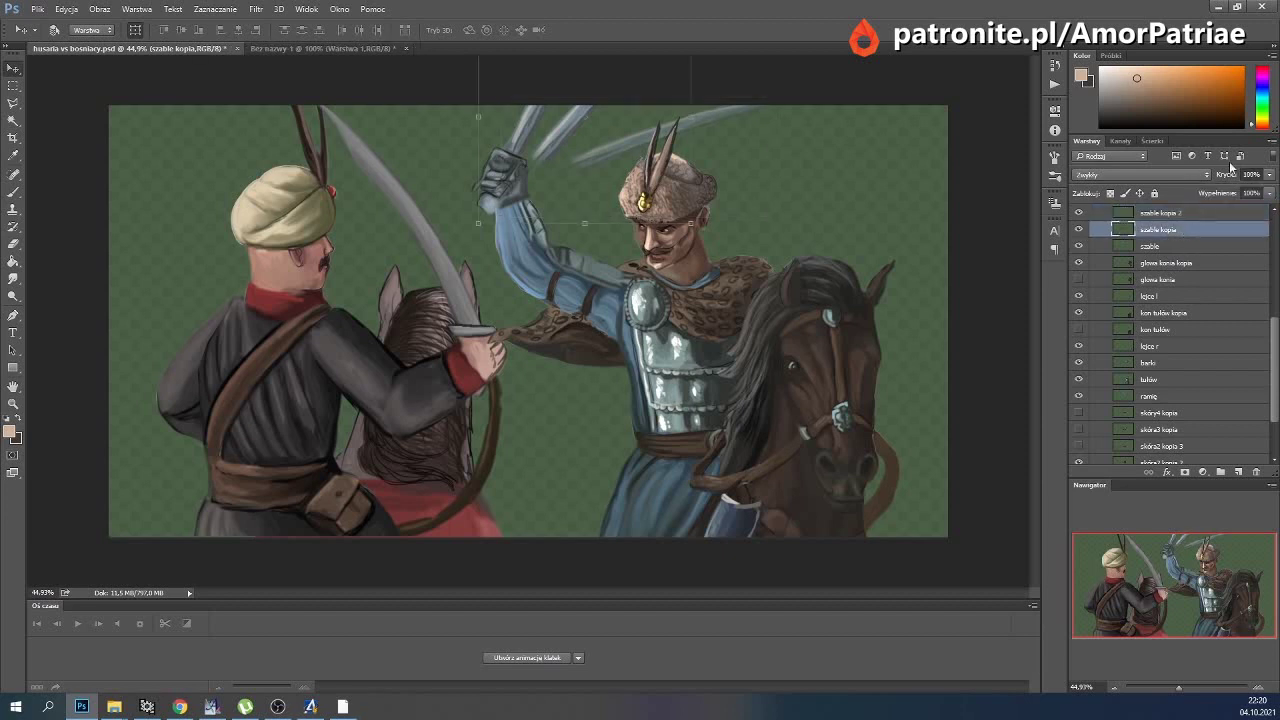
pyautogui.click(1268, 175)
pyautogui.moveTo(1250, 192); pyautogui.dragTo(1246, 193)
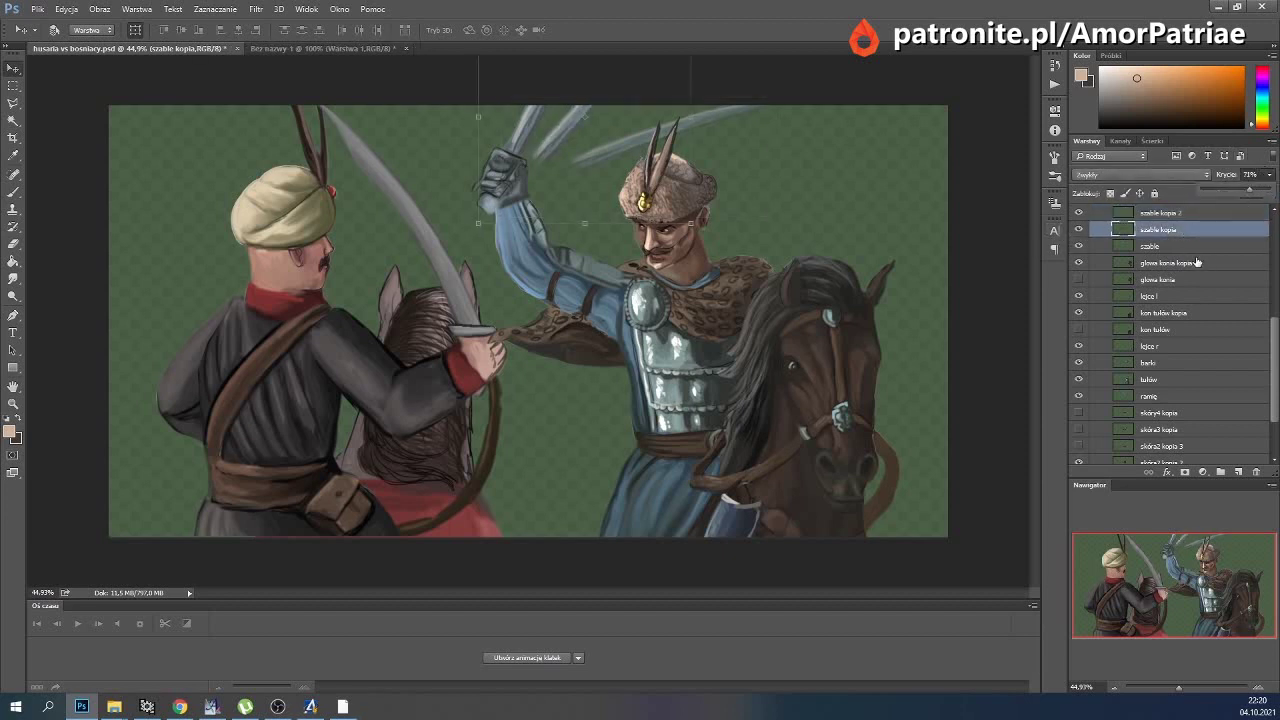
pyautogui.click(1150, 213)
# Toggle frame 46 and other frames to compare the sabre swing pose.
pyautogui.scroll(3, 1148, 271)
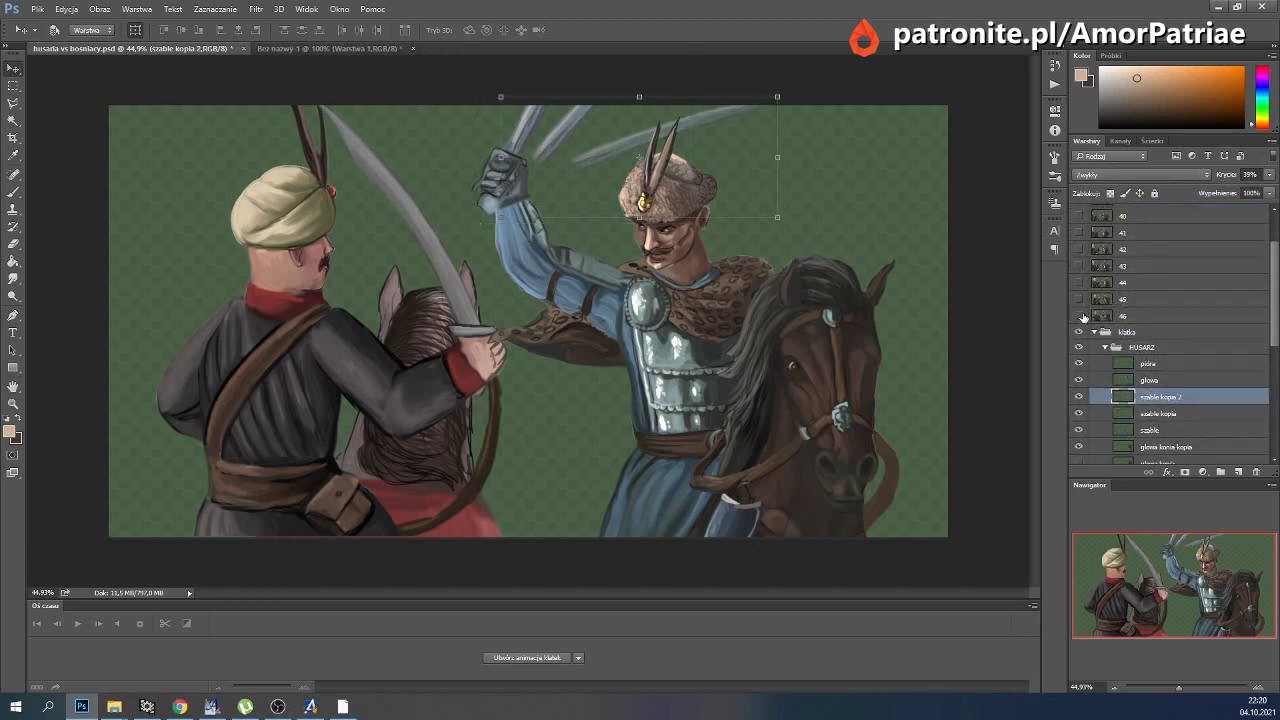
pyautogui.click(1082, 316)
pyautogui.click(1081, 316)
pyautogui.click(1079, 316)
pyautogui.click(1079, 299)
pyautogui.click(1114, 333)
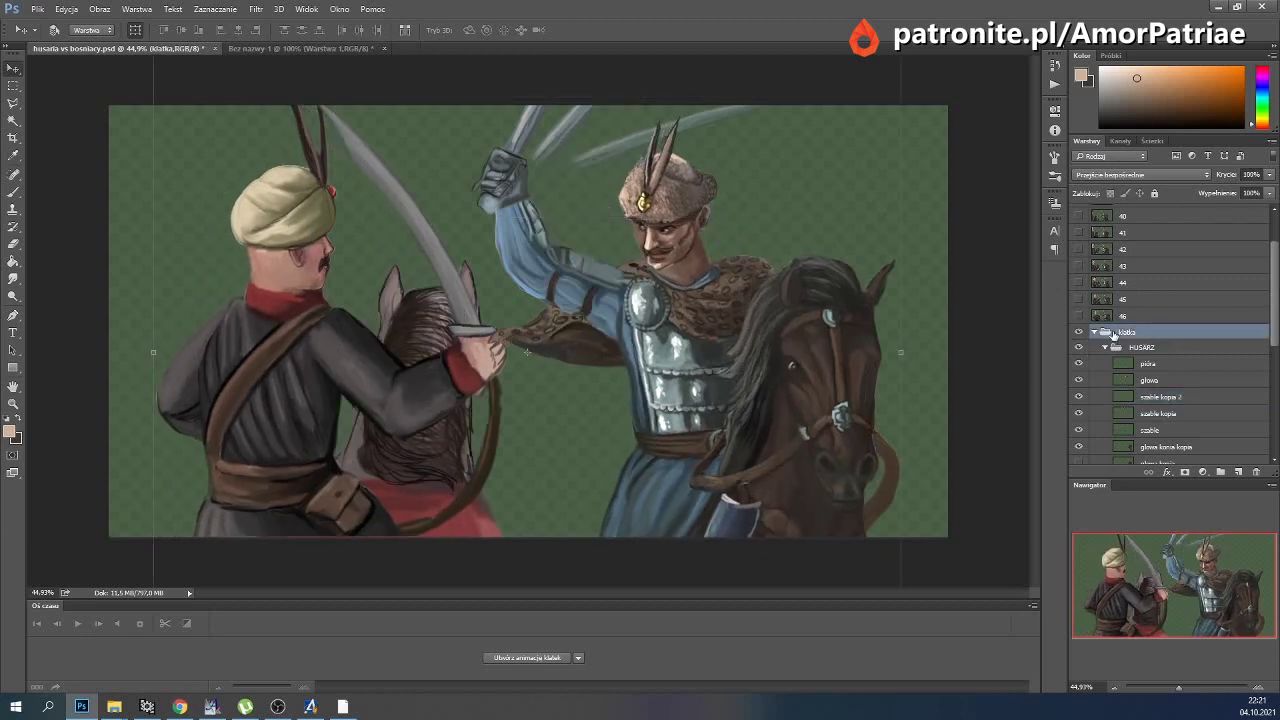
# Compare frame poses, then select the Bosniak's 'prawe ramie' upper-arm layer in the BOŚNIAK group.
pyautogui.click(1105, 347)
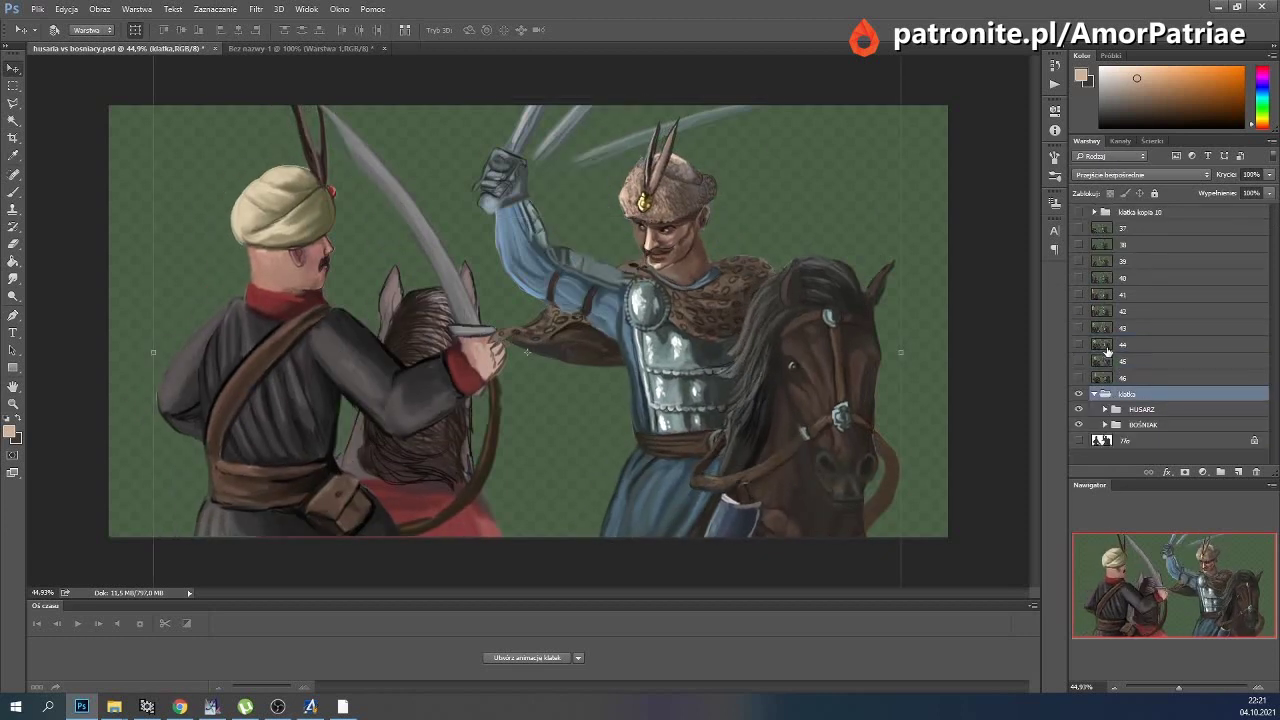
pyautogui.click(1078, 377)
pyautogui.click(1078, 361)
pyautogui.click(1136, 426)
pyautogui.click(1082, 377)
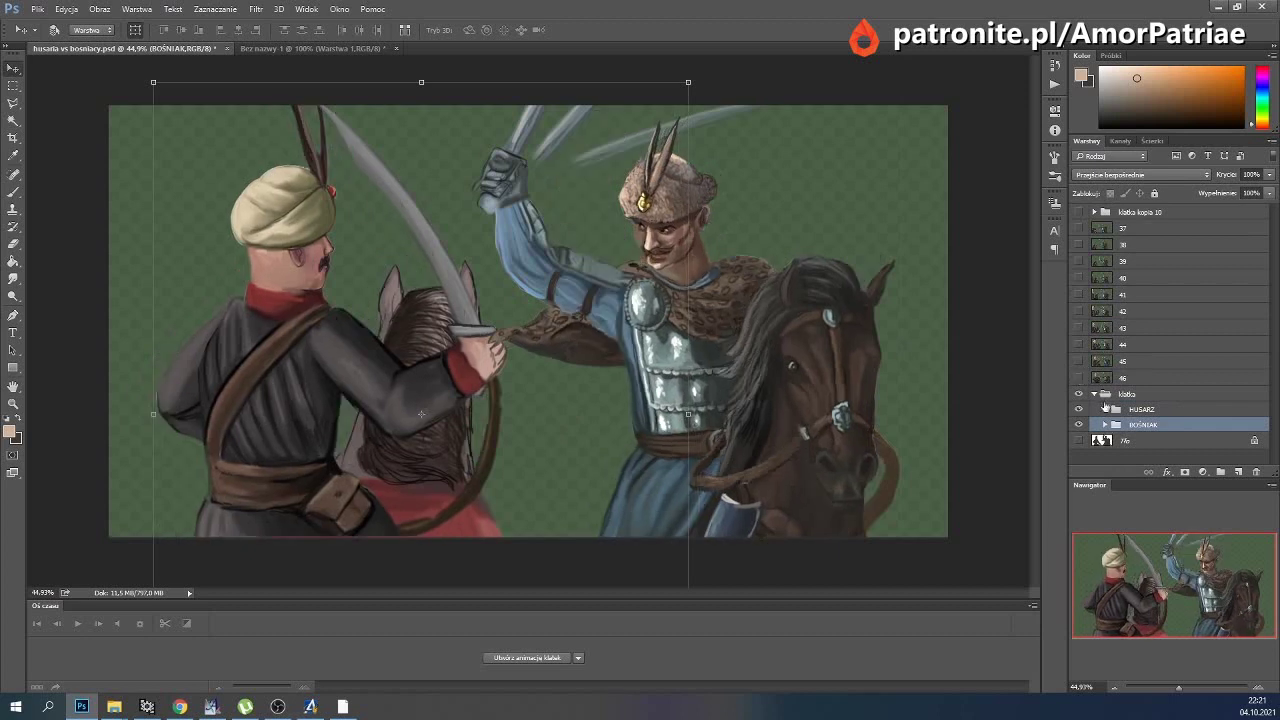
pyautogui.click(1107, 425)
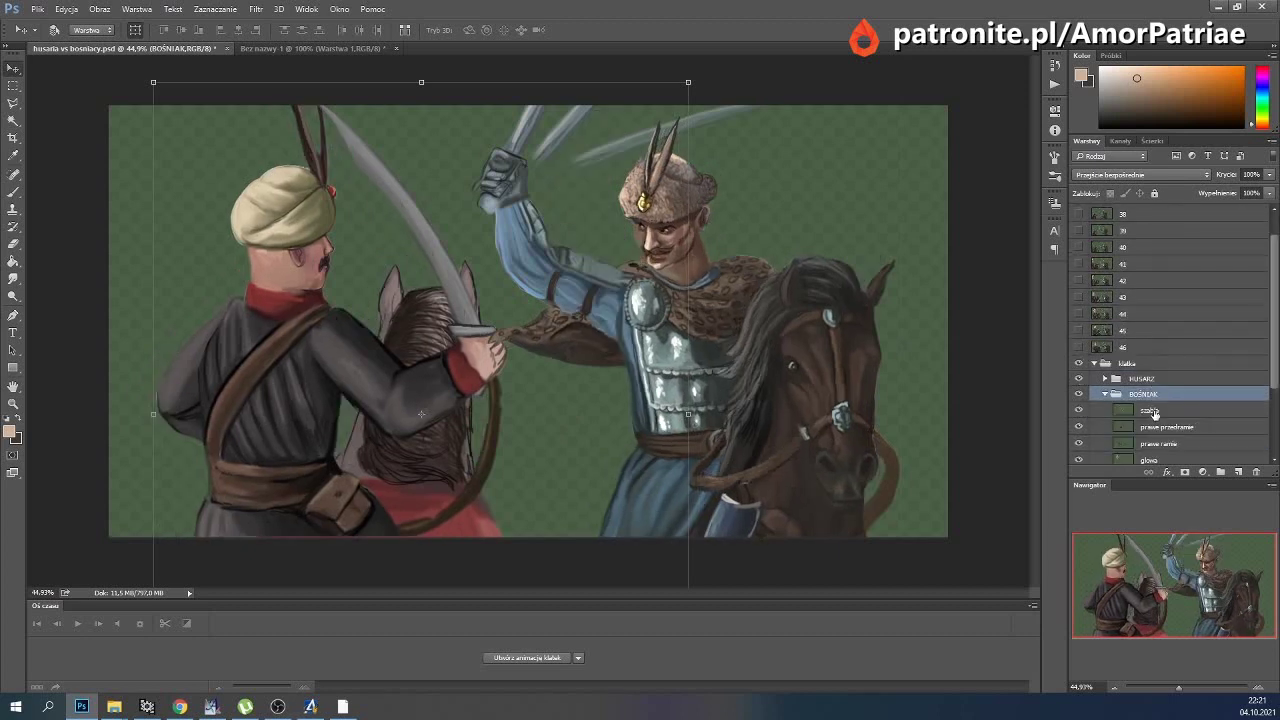
pyautogui.click(1153, 428)
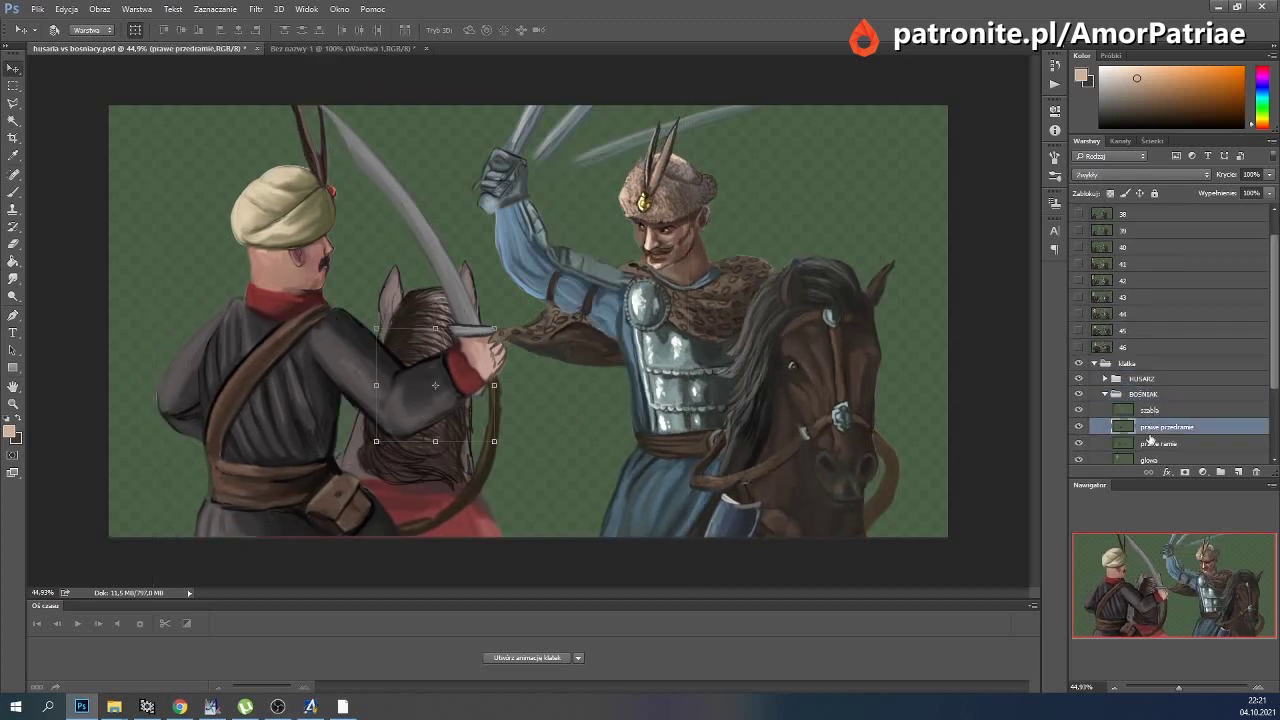
pyautogui.click(1155, 443)
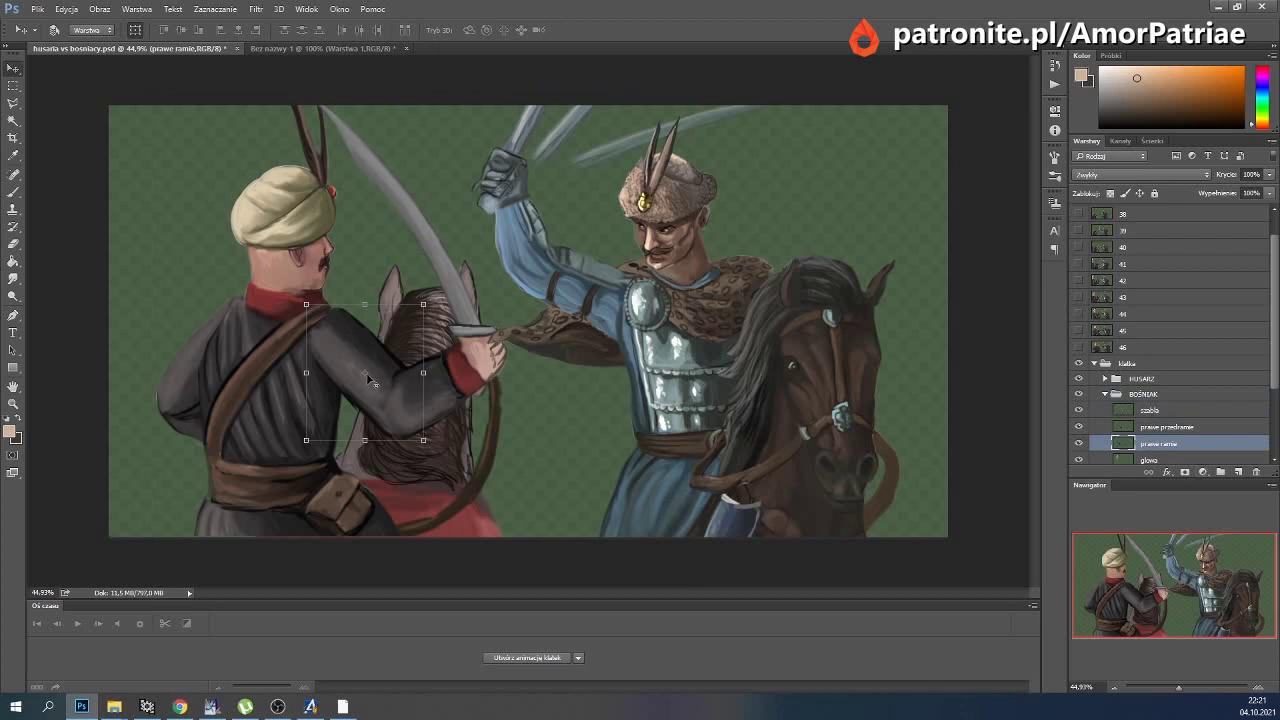
# Rotate the 'prawe ramie' upper arm by about -29°.
pyautogui.hotkey('ctrl', 't')
pyautogui.moveTo(525, 380); pyautogui.dragTo(469, 283)
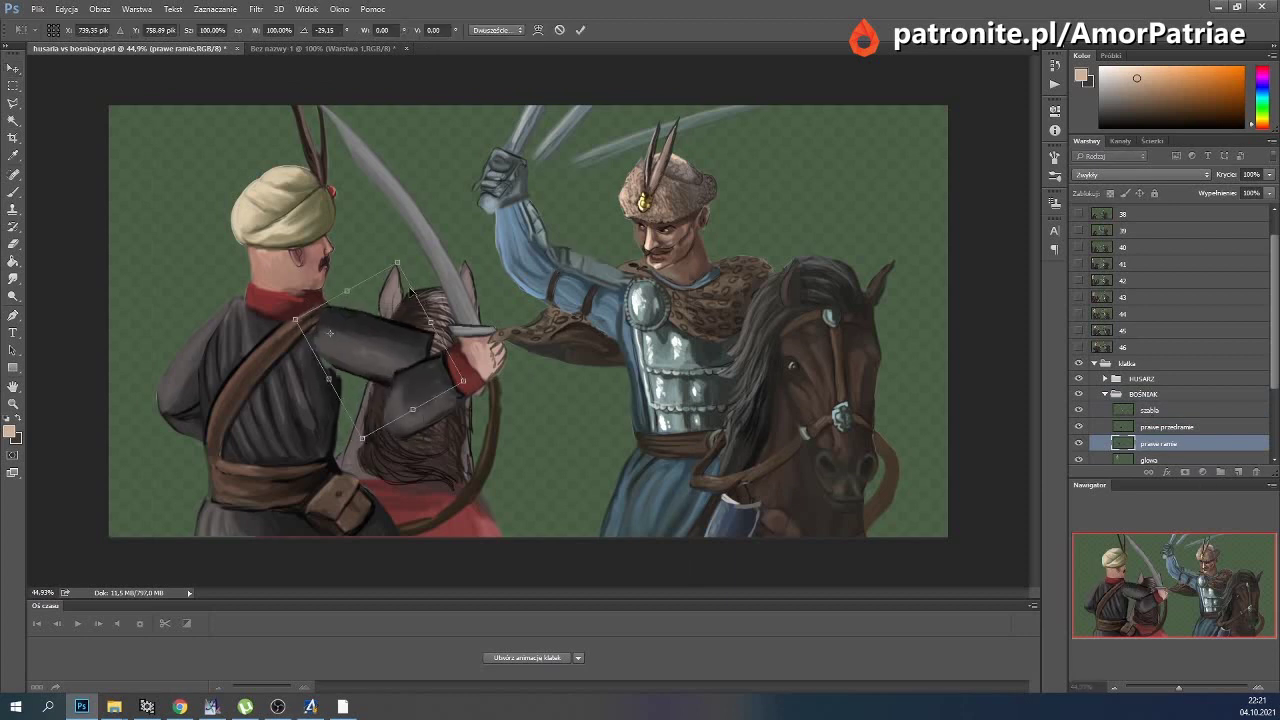
pyautogui.click(580, 30)
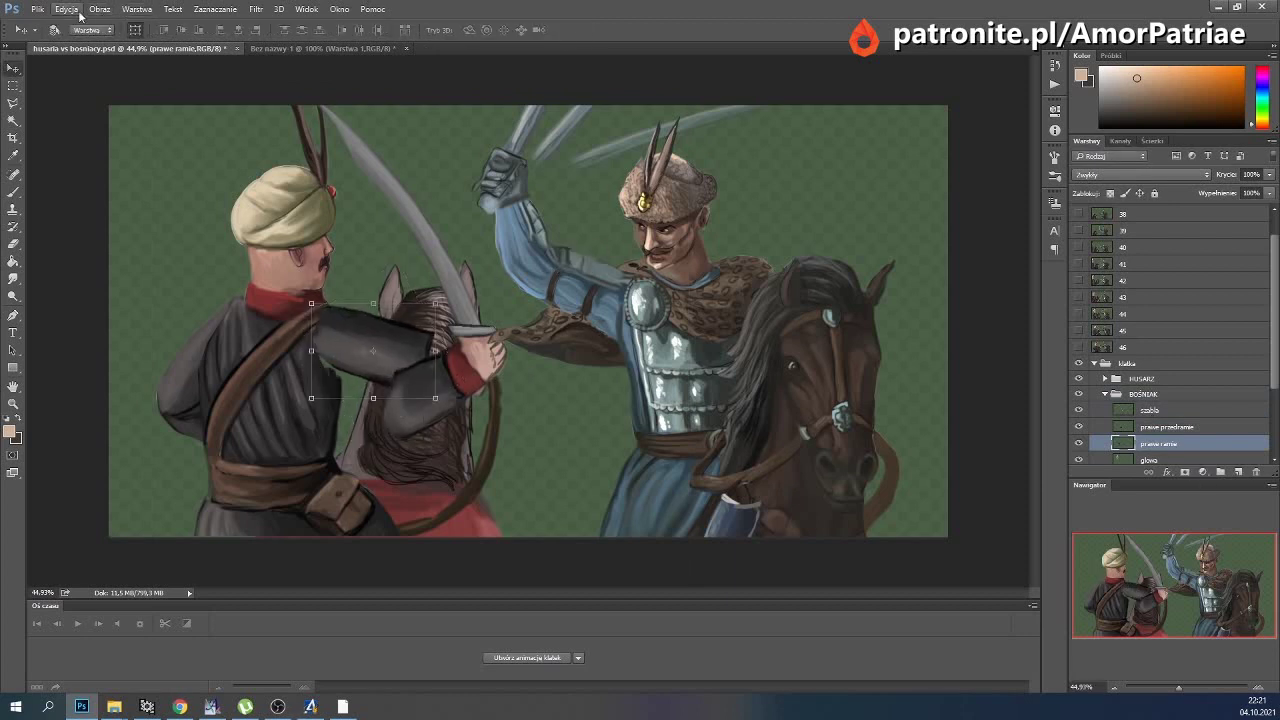
# Warp-bend the upper arm into the raised pose and select the szabla layer with the forearm.
pyautogui.click(66, 9)
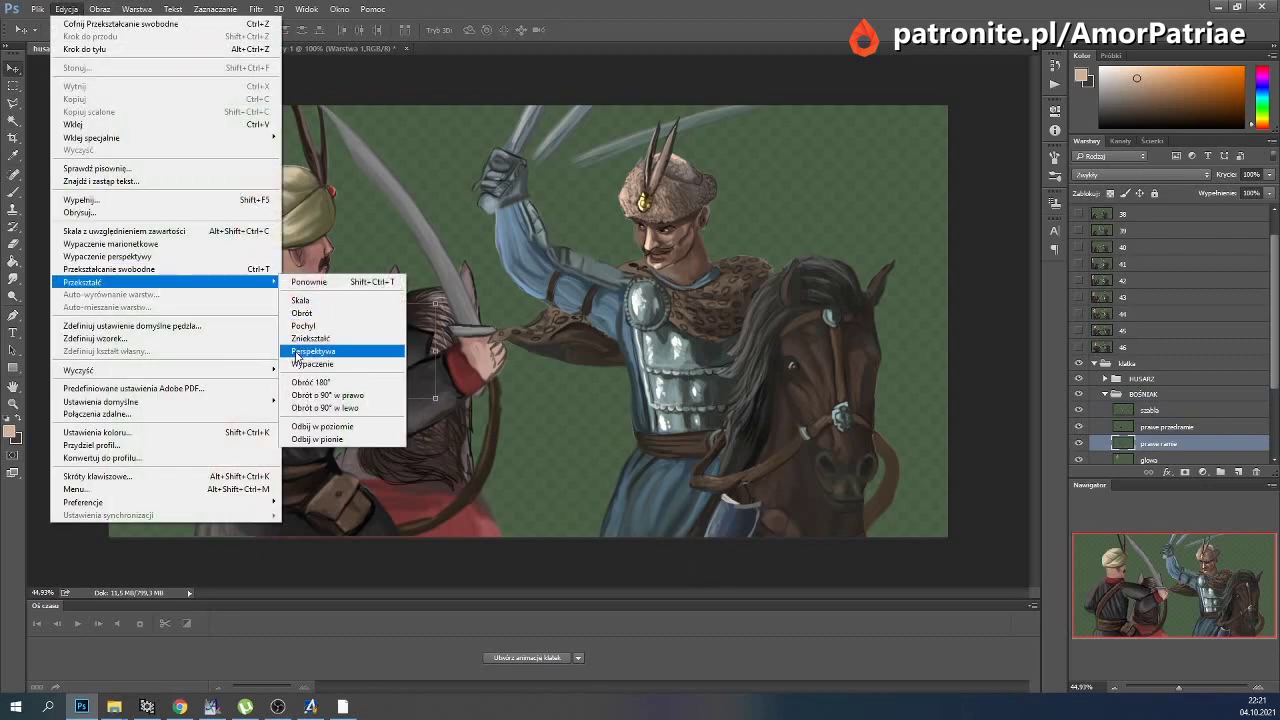
pyautogui.moveTo(82, 282)
pyautogui.click(332, 366)
pyautogui.moveTo(332, 373); pyautogui.dragTo(305, 385)
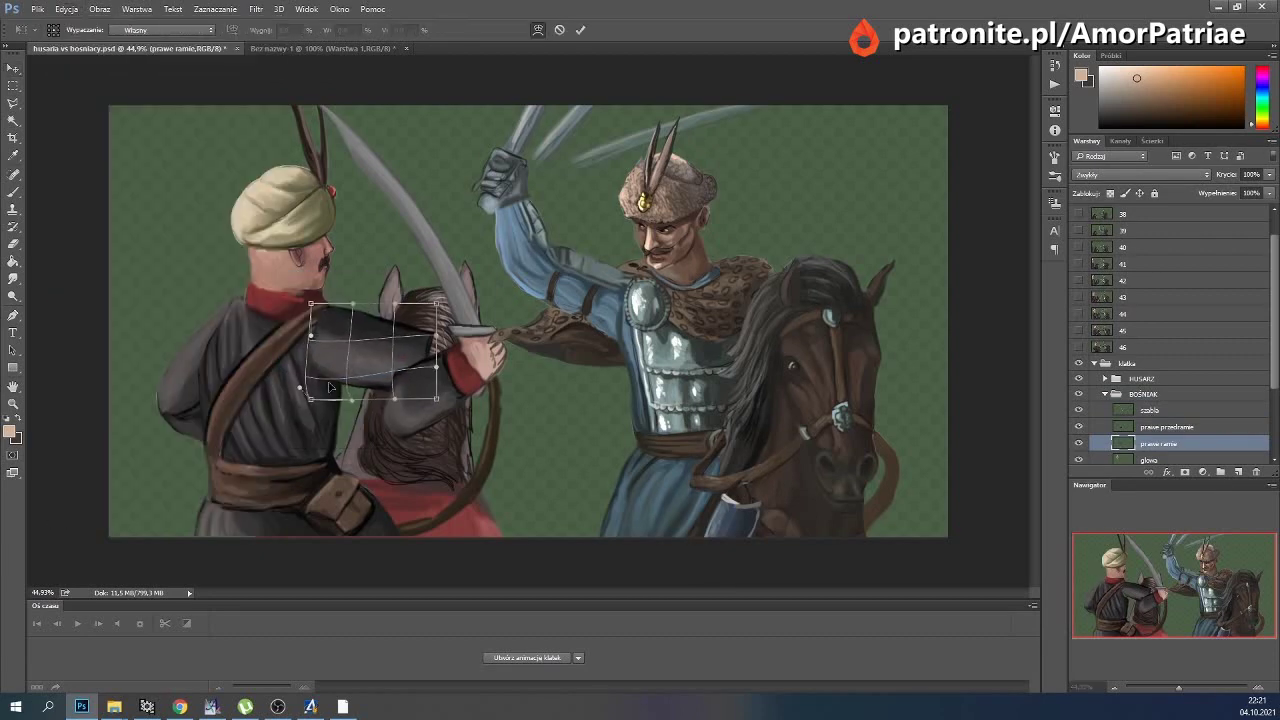
pyautogui.moveTo(436, 398); pyautogui.dragTo(432, 385)
pyautogui.moveTo(432, 340); pyautogui.dragTo(430, 318)
pyautogui.click(580, 31)
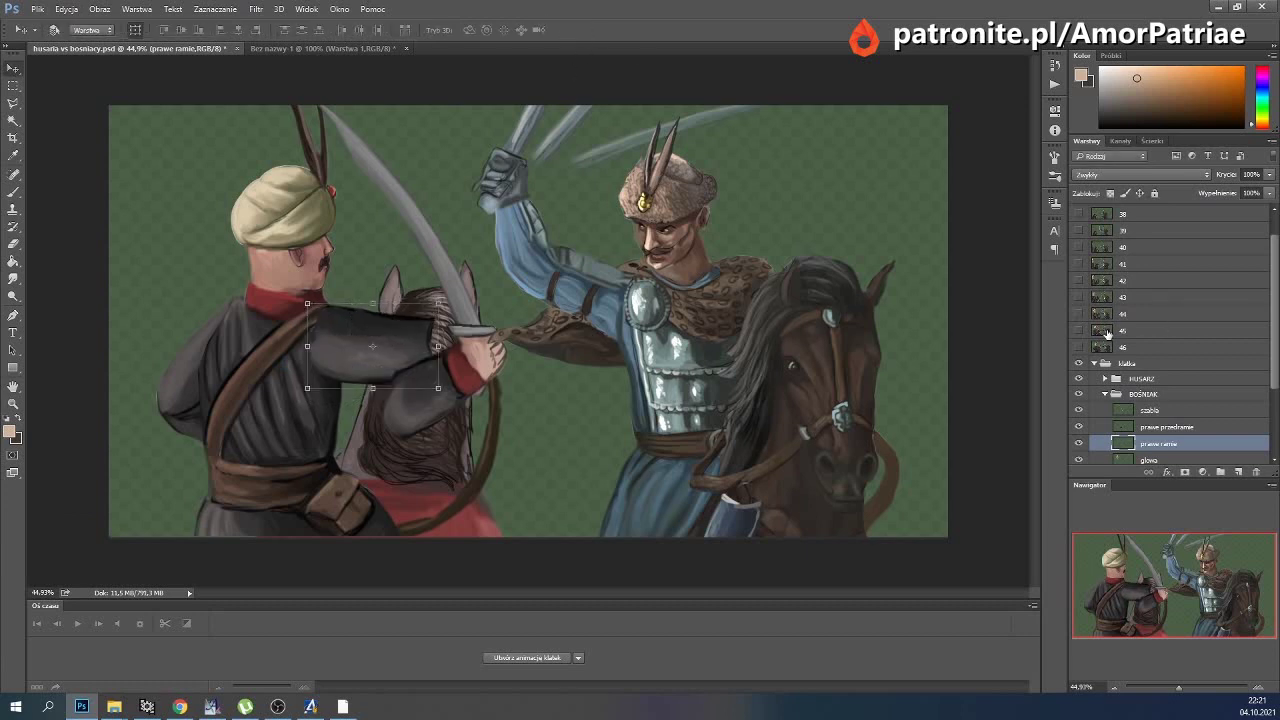
pyautogui.click(1160, 427)
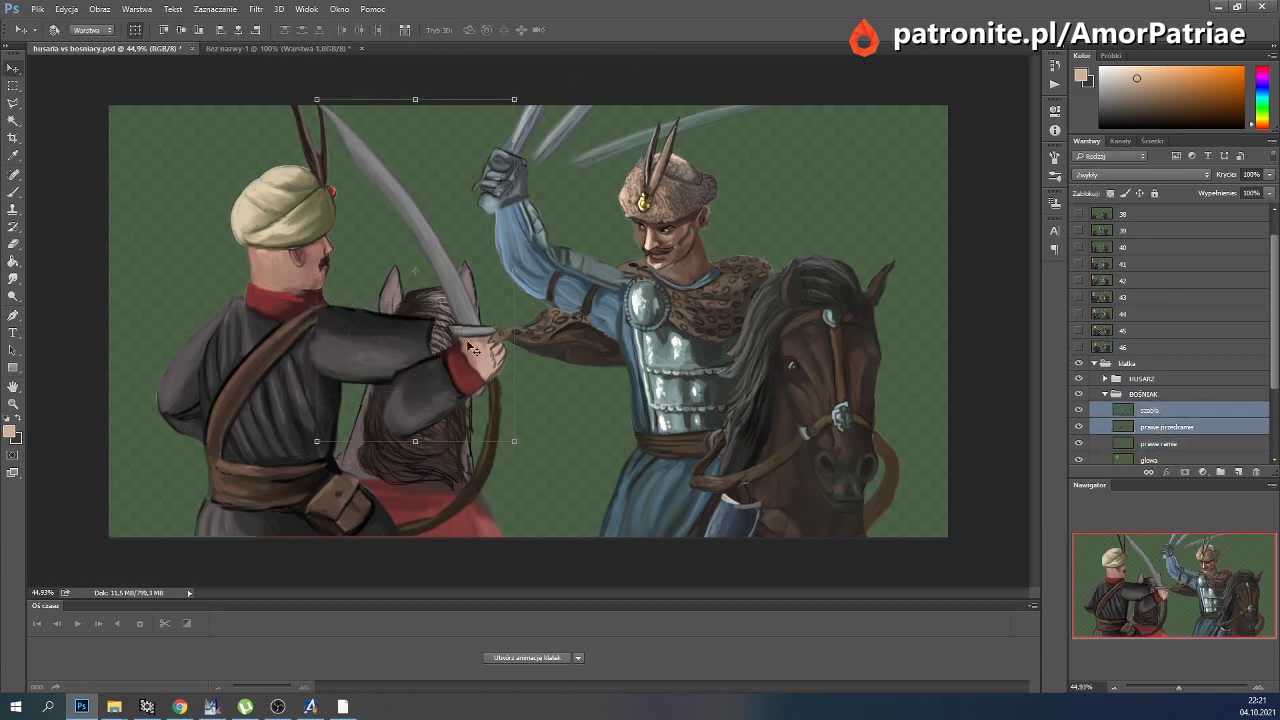
# Move the forearm and sabre up and right, undoing a trial shift of the whole rider.
pyautogui.moveTo(464, 375); pyautogui.dragTo(489, 318)
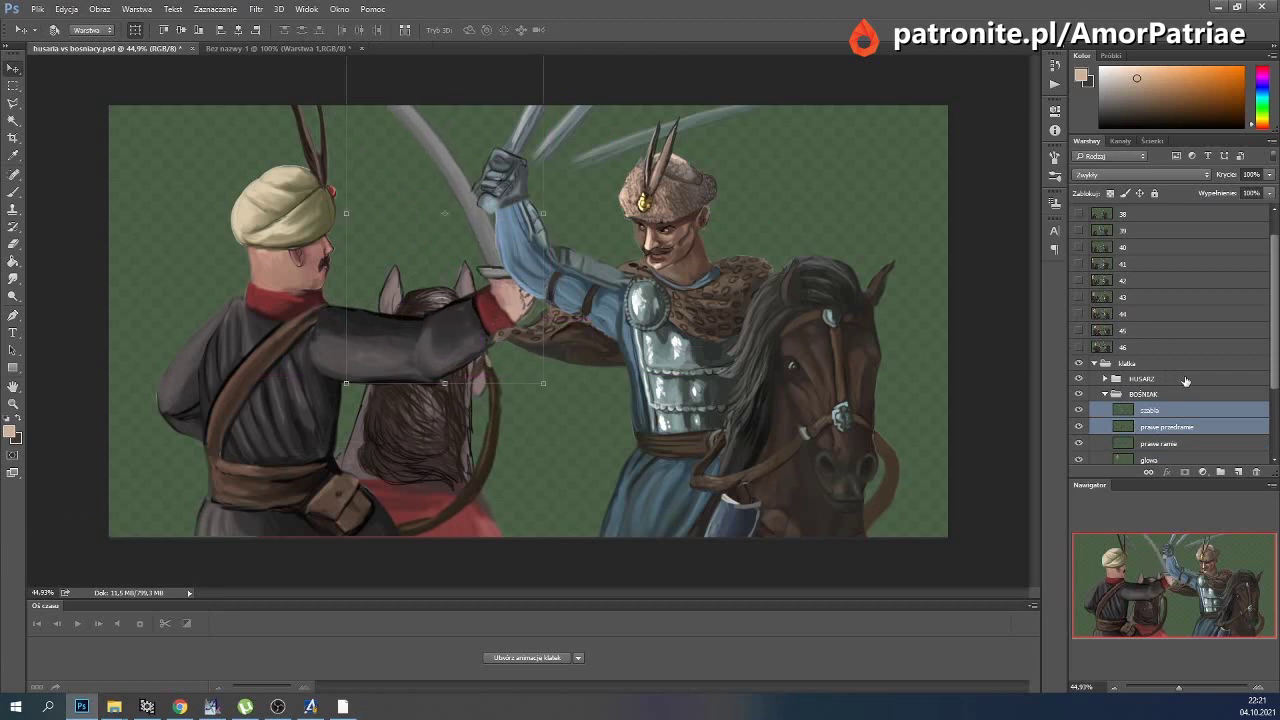
pyautogui.scroll(-1, 1150, 397)
pyautogui.click(1150, 397)
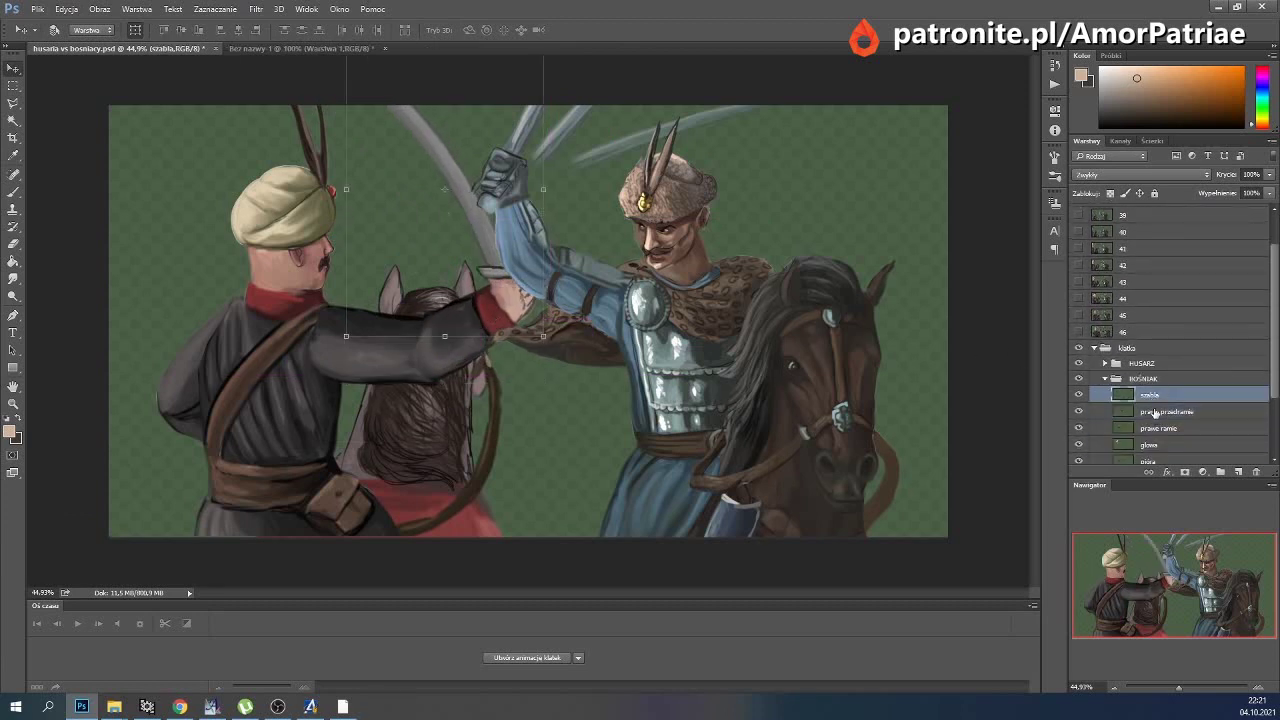
pyautogui.click(1142, 379)
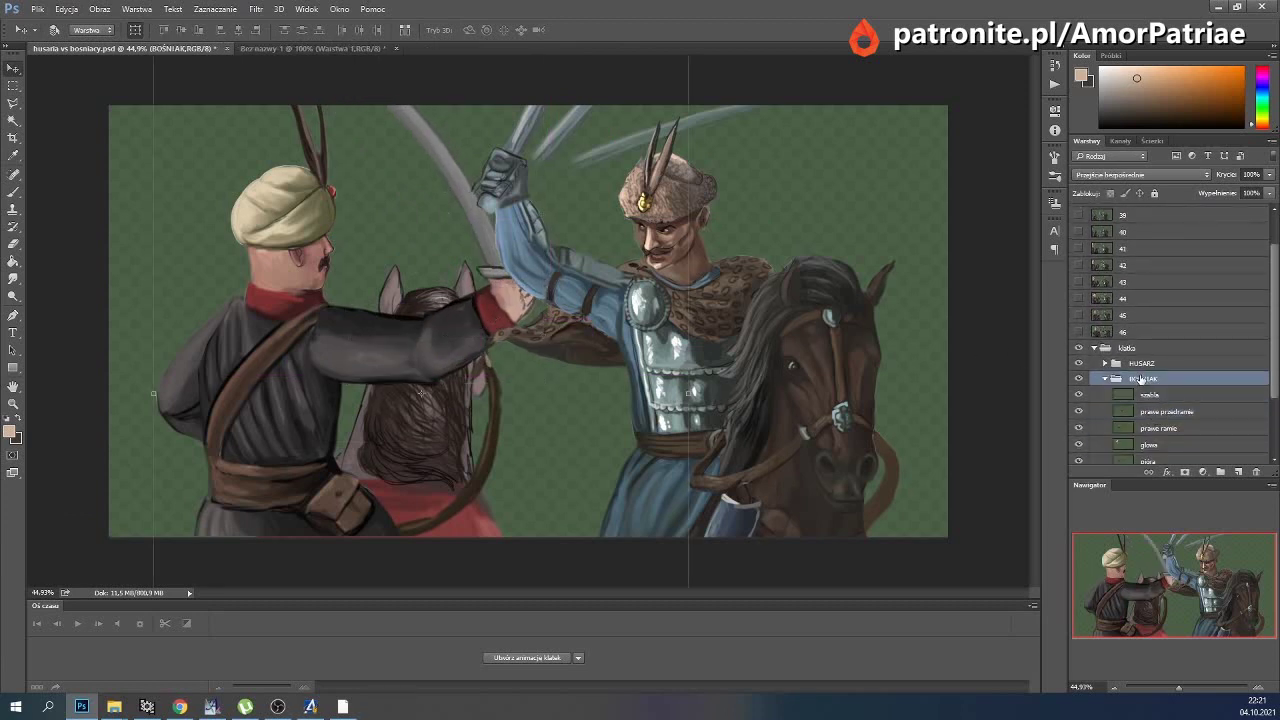
pyautogui.moveTo(432, 322); pyautogui.dragTo(740, 320)
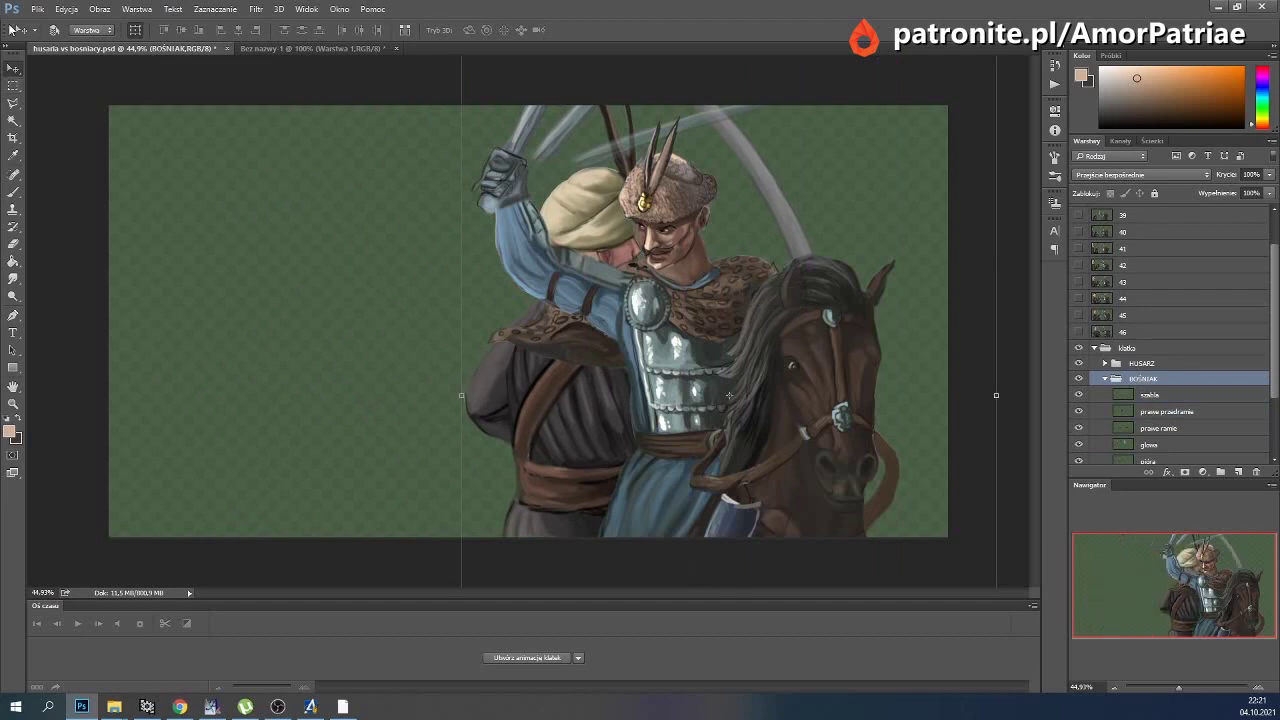
pyautogui.click(66, 9)
pyautogui.click(172, 26)
# Stack the BOŚNIAK group above HUSARZ and check it against an earlier frame.
pyautogui.moveTo(1134, 376); pyautogui.dragTo(1148, 360)
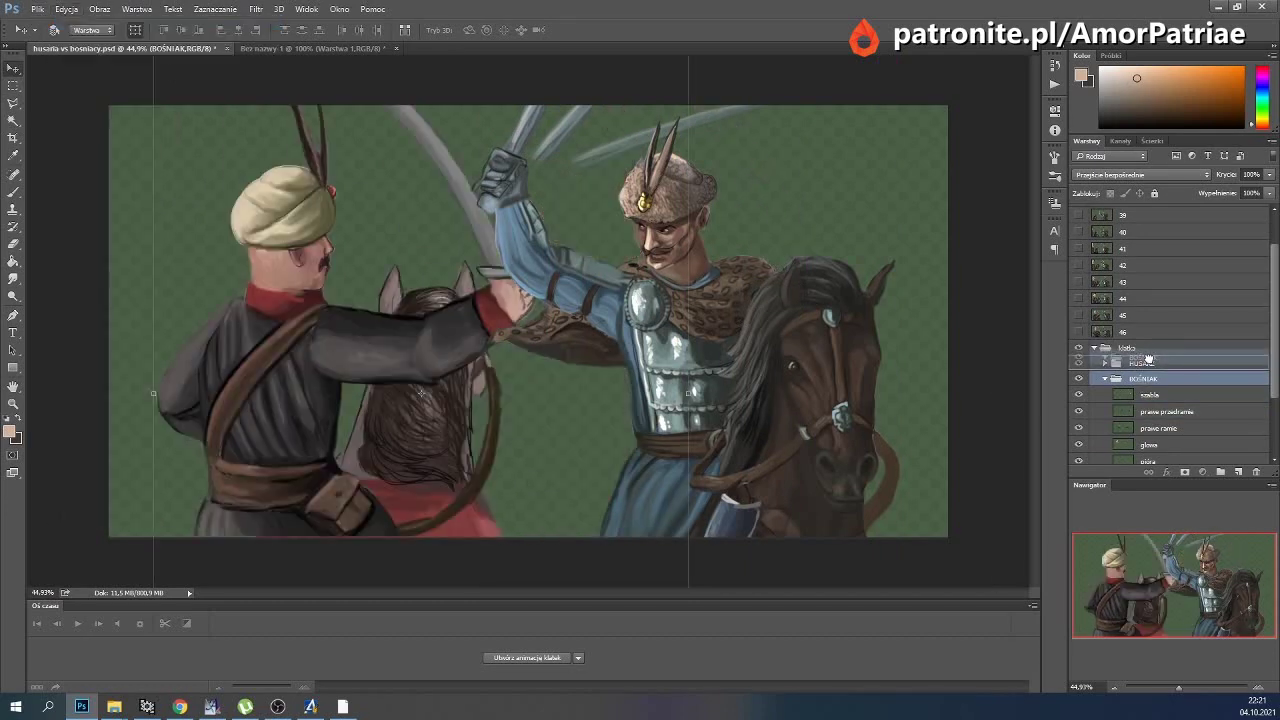
pyautogui.moveTo(1148, 360); pyautogui.dragTo(1148, 362)
pyautogui.scroll(-3, 1140, 375)
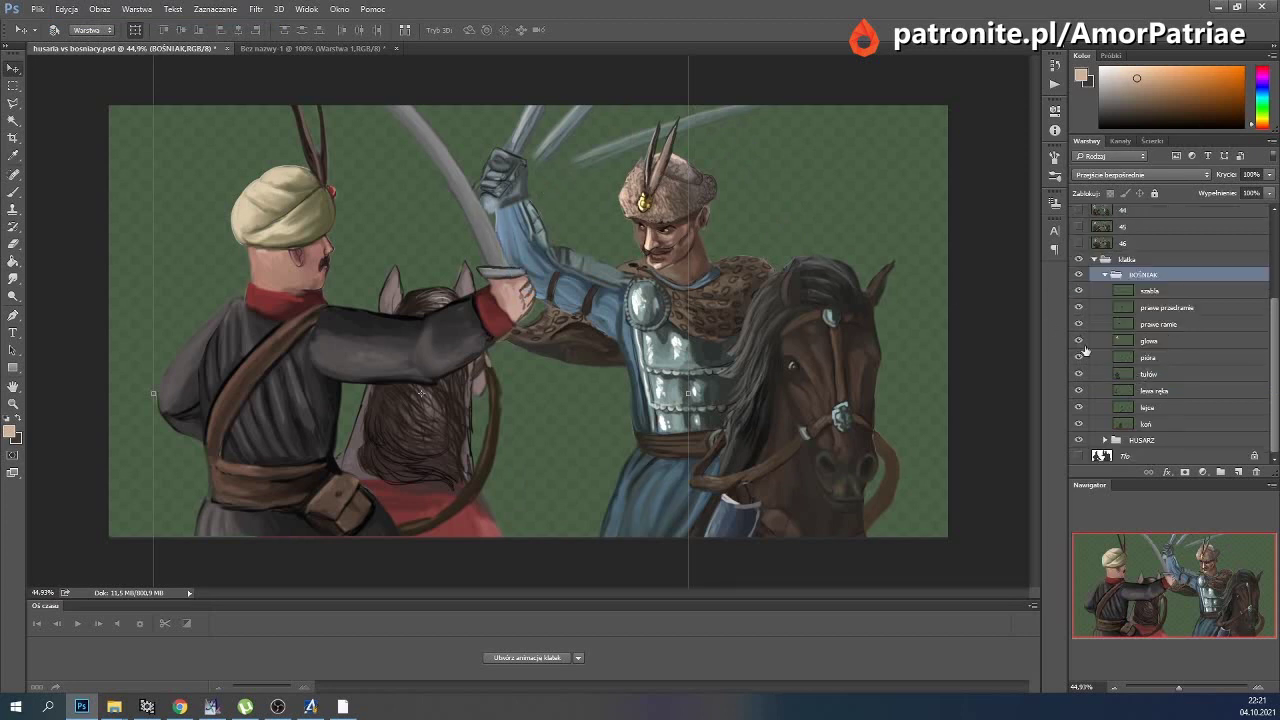
pyautogui.scroll(1, 1132, 320)
pyautogui.click(1078, 289)
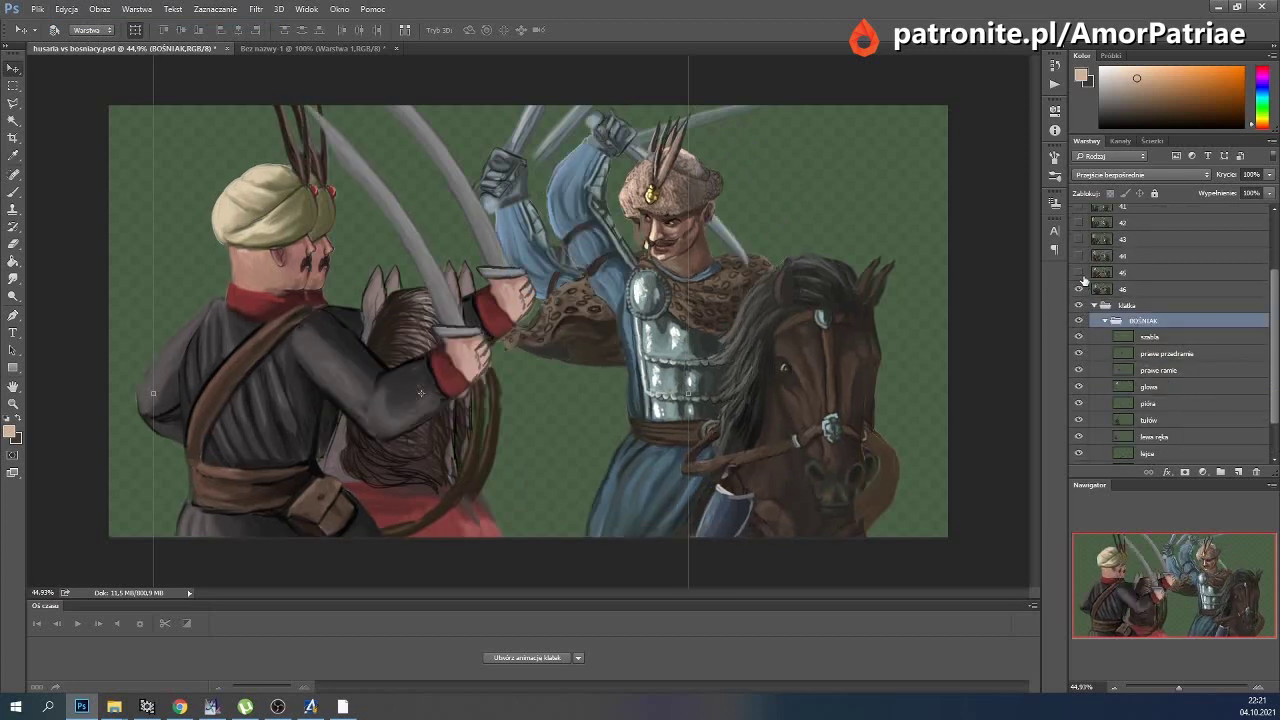
pyautogui.click(1079, 289)
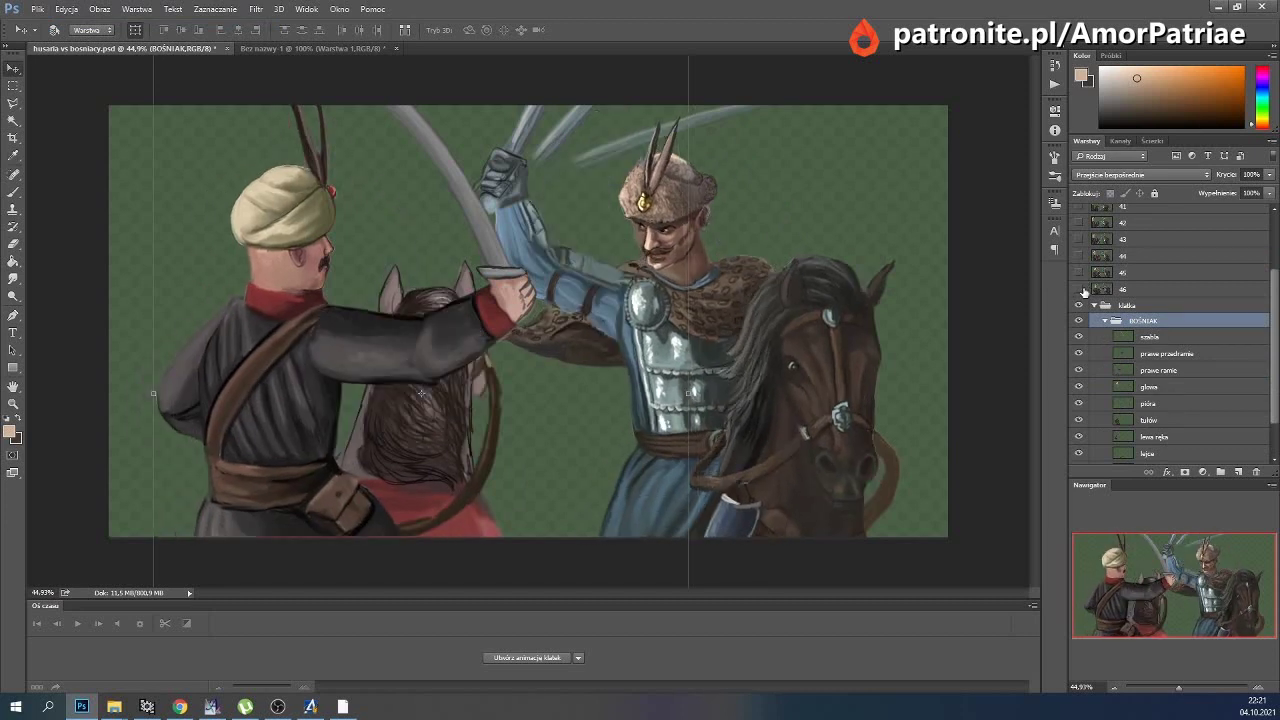
# Rotate the szabla sabre upward to about -18.8° so it crosses the hussar's blade.
pyautogui.click(1149, 340)
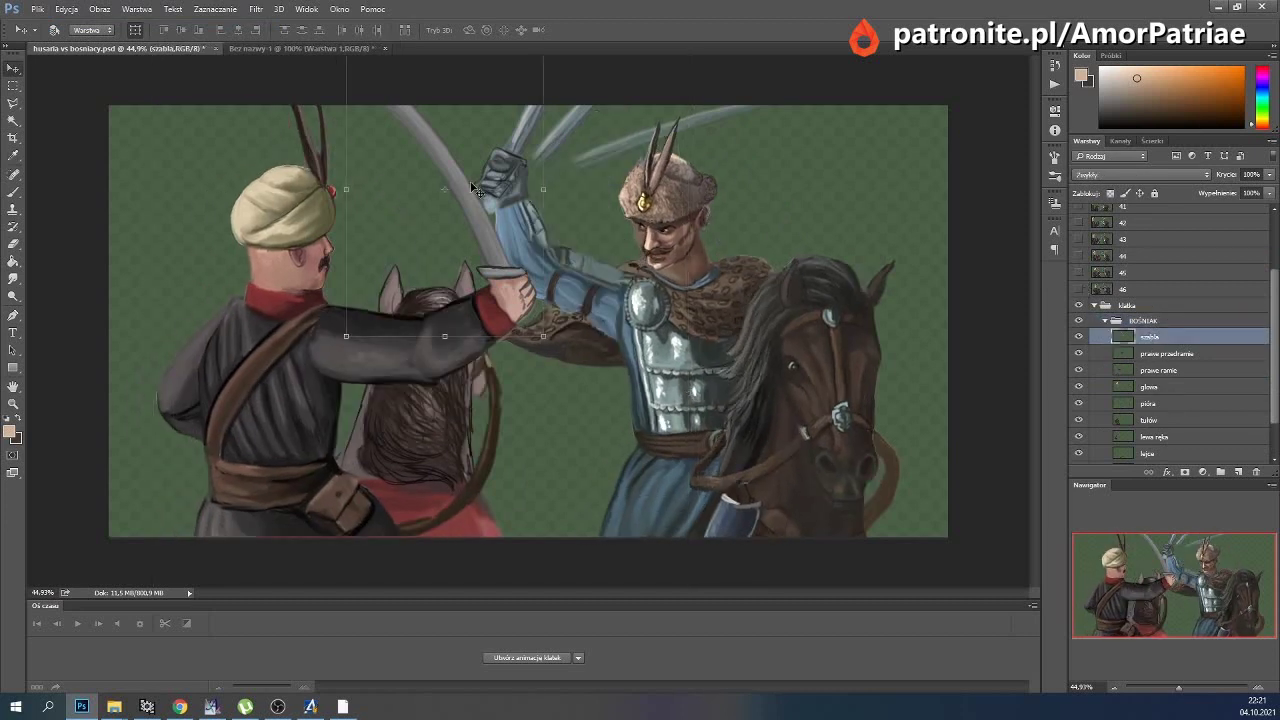
pyautogui.moveTo(478, 188); pyautogui.dragTo(668, 400)
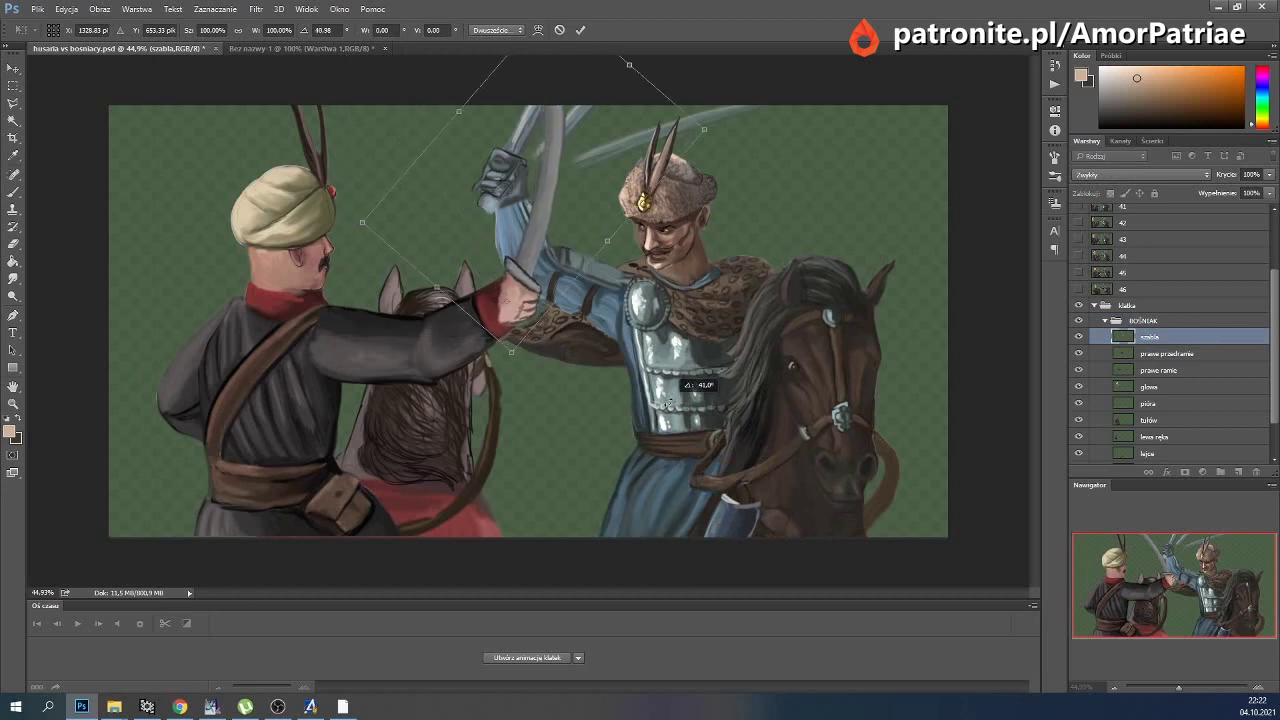
pyautogui.click(13, 278)
pyautogui.press('Return')
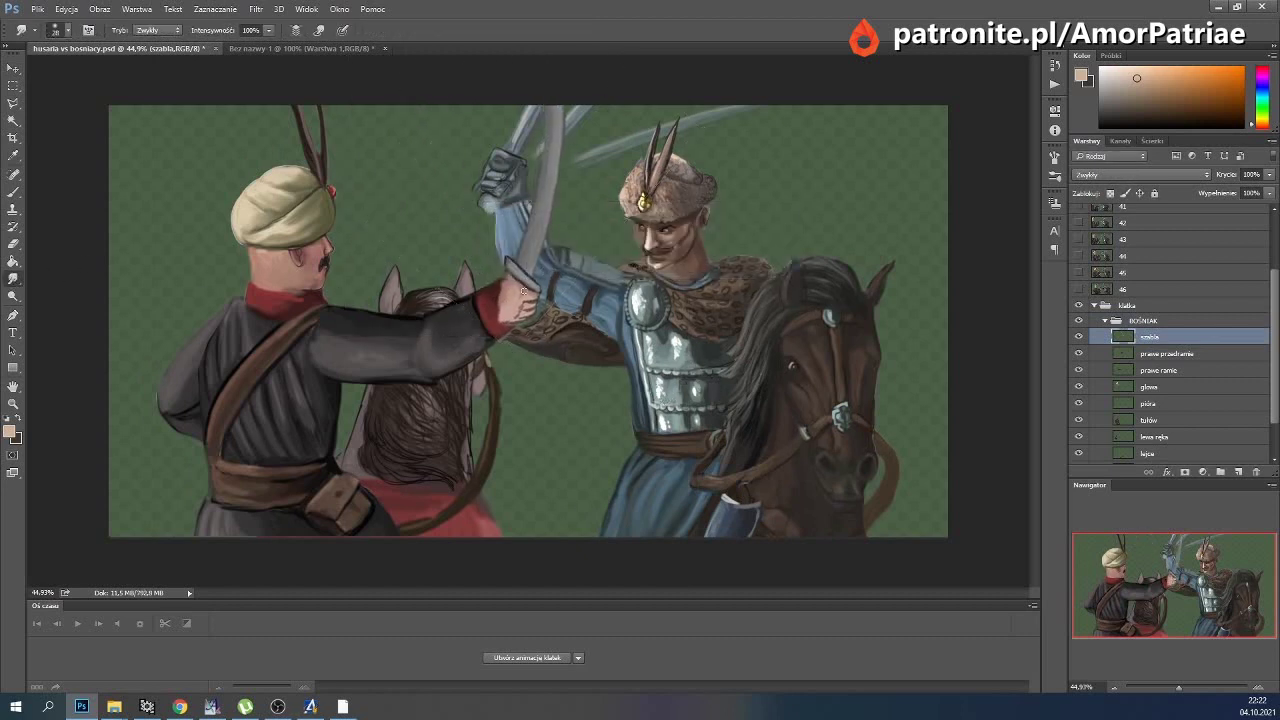
pyautogui.click(13, 68)
pyautogui.moveTo(525, 300); pyautogui.dragTo(540, 298)
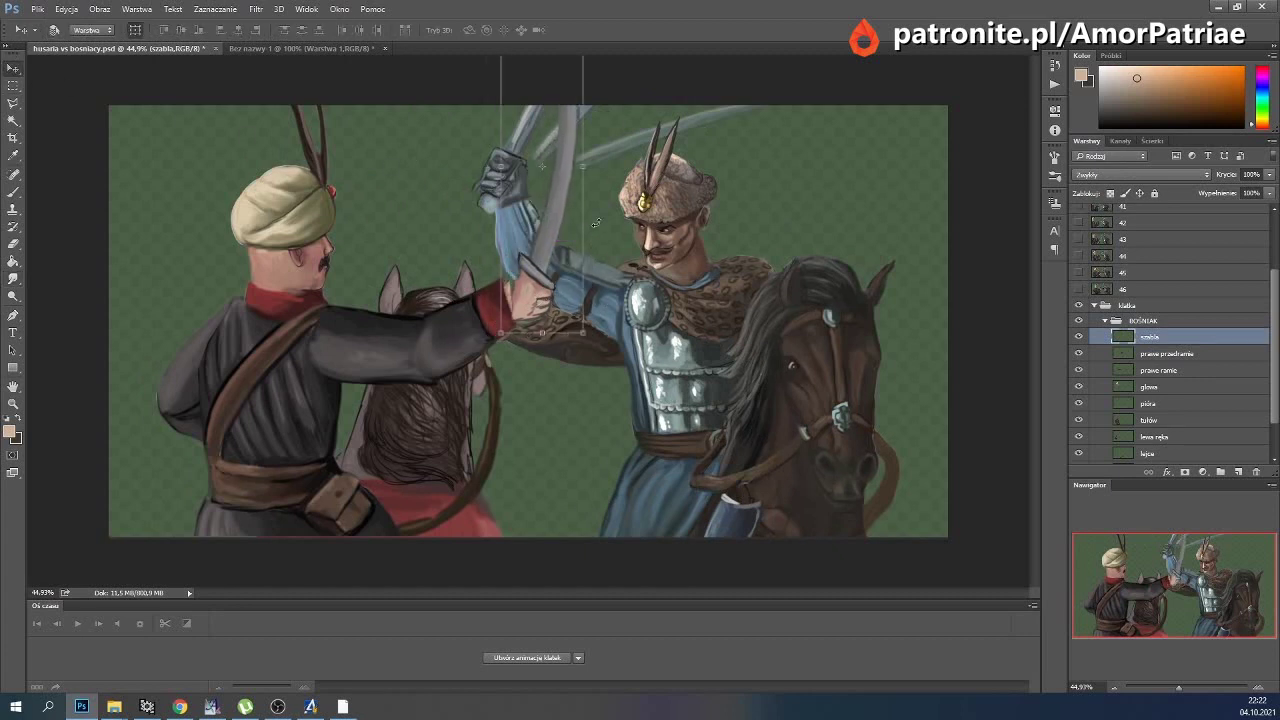
pyautogui.hotkey('ctrl', 't')
pyautogui.moveTo(596, 248); pyautogui.dragTo(594, 209)
pyautogui.moveTo(597, 253)
pyautogui.mouseDown()
pyautogui.moveTo(606, 243)
pyautogui.moveTo(540, 280)
pyautogui.mouseUp()
pyautogui.click(580, 30)
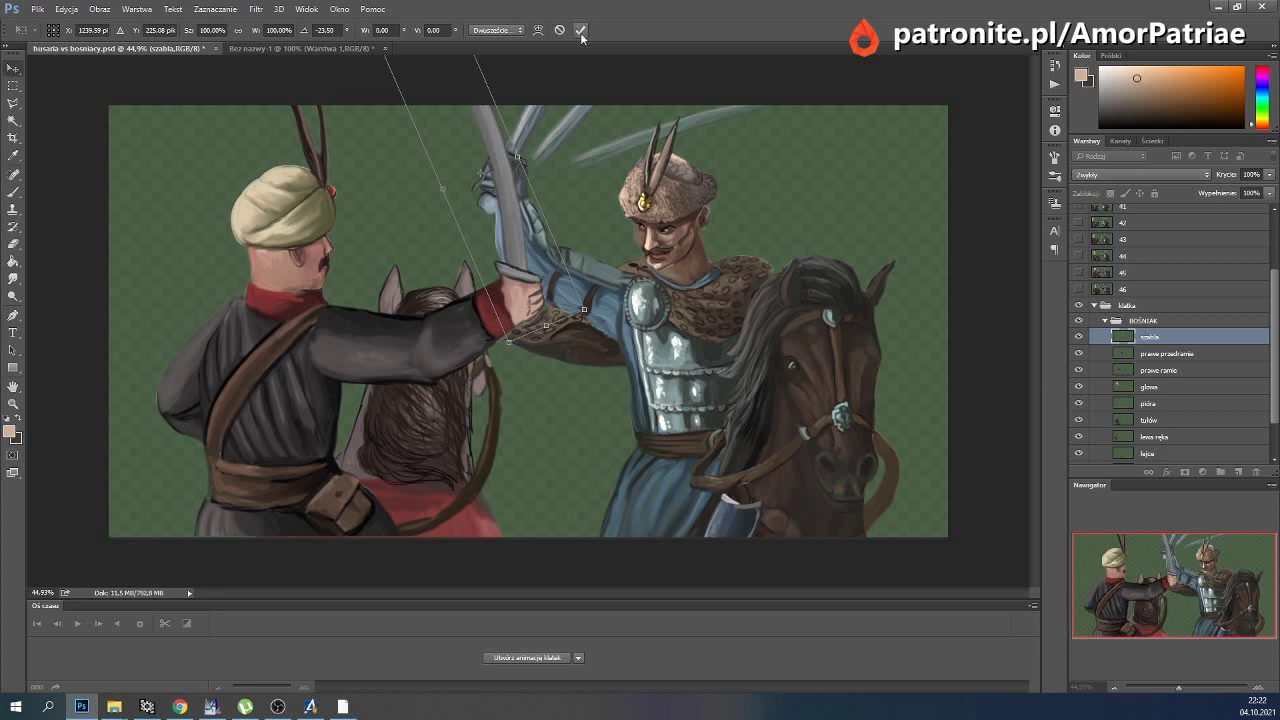
# Compare the new pose with frames 45 and 46, then collapse the klatka group.
pyautogui.click(1079, 275)
pyautogui.click(1079, 275)
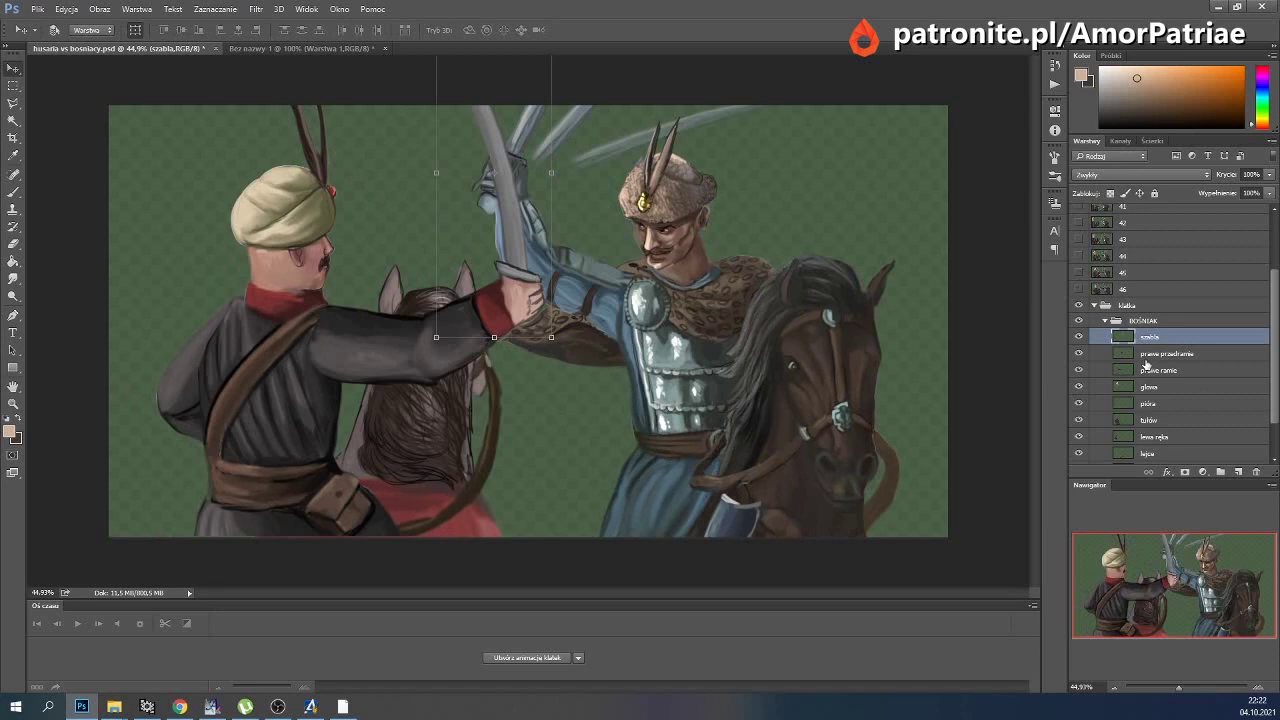
pyautogui.click(1078, 289)
pyautogui.click(1079, 273)
pyautogui.click(1095, 306)
pyautogui.click(1079, 378)
pyautogui.click(1079, 378)
pyautogui.click(1079, 378)
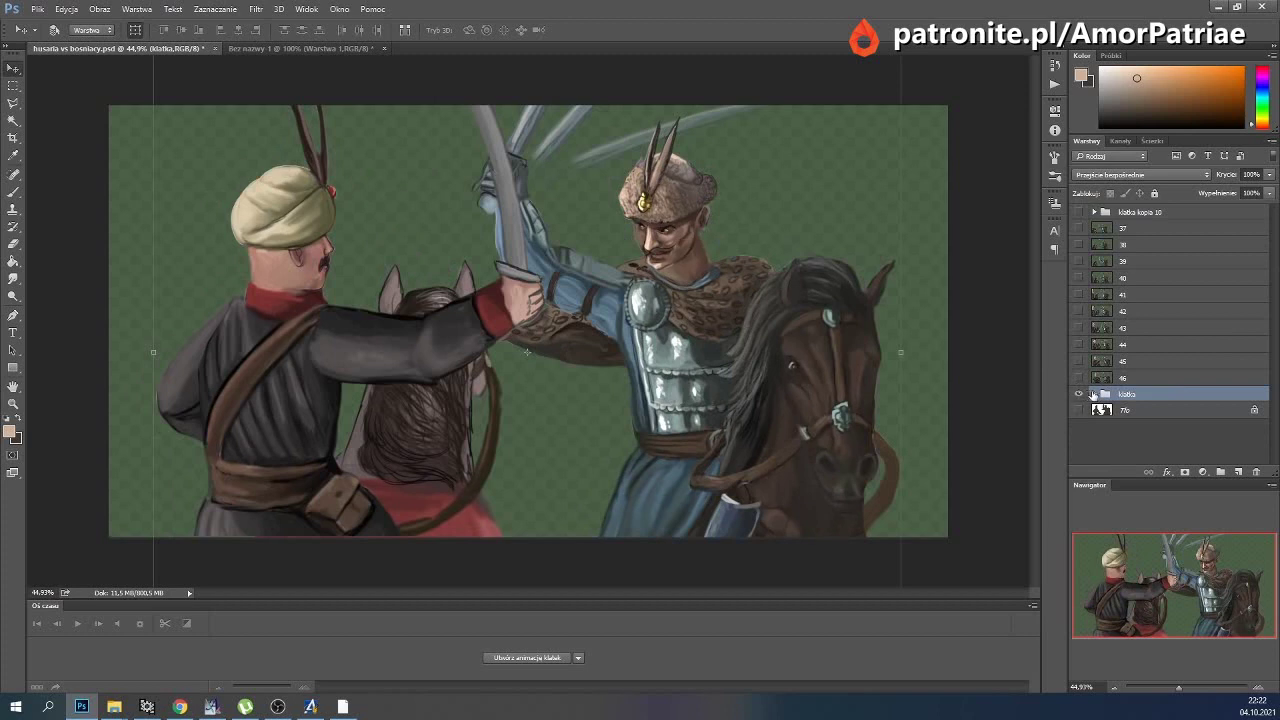
# Merge the lejce reins layer into the koń horse layer.
pyautogui.click(1093, 394)
pyautogui.scroll(-2, 1140, 392)
pyautogui.scroll(-2, 1138, 400)
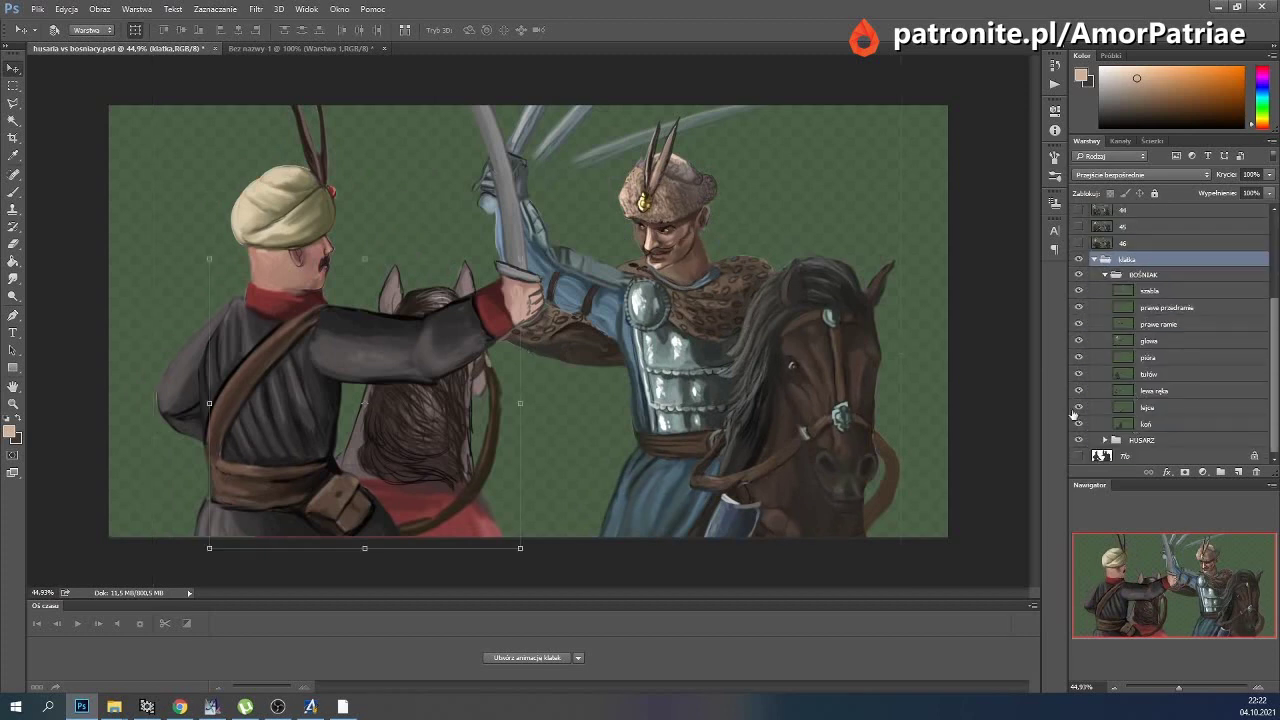
pyautogui.click(1124, 424)
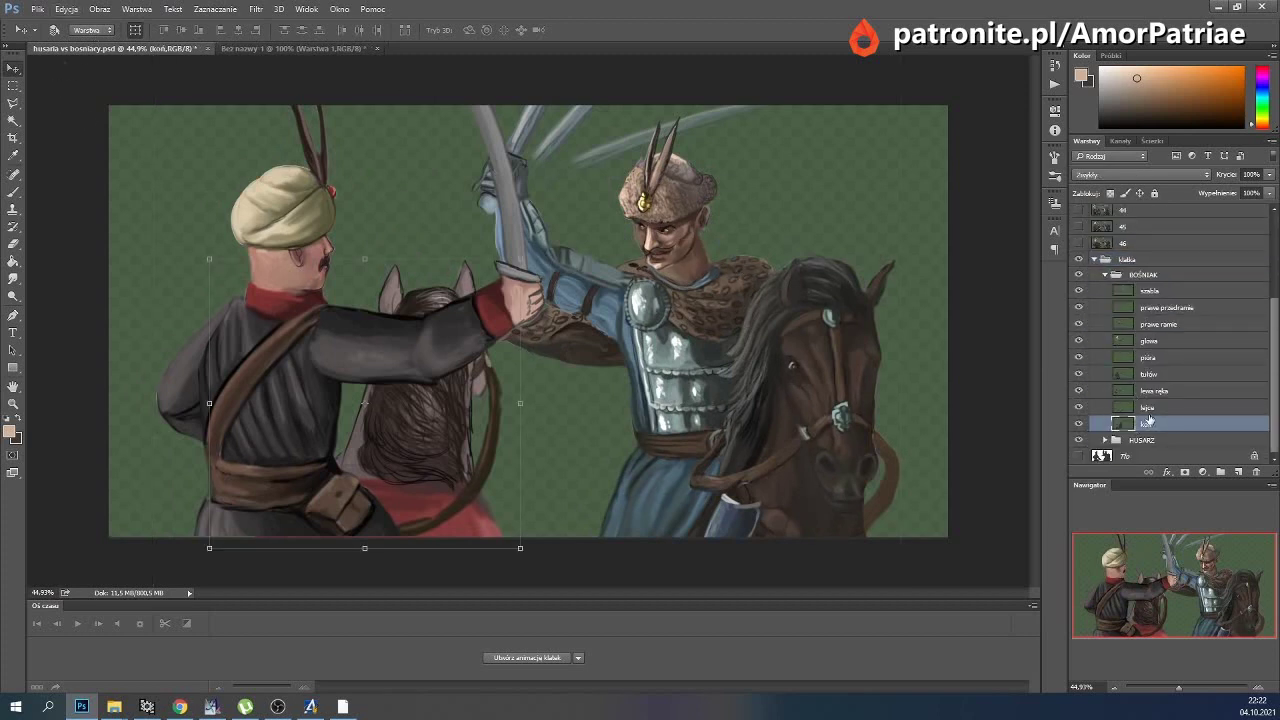
pyautogui.click(1147, 408)
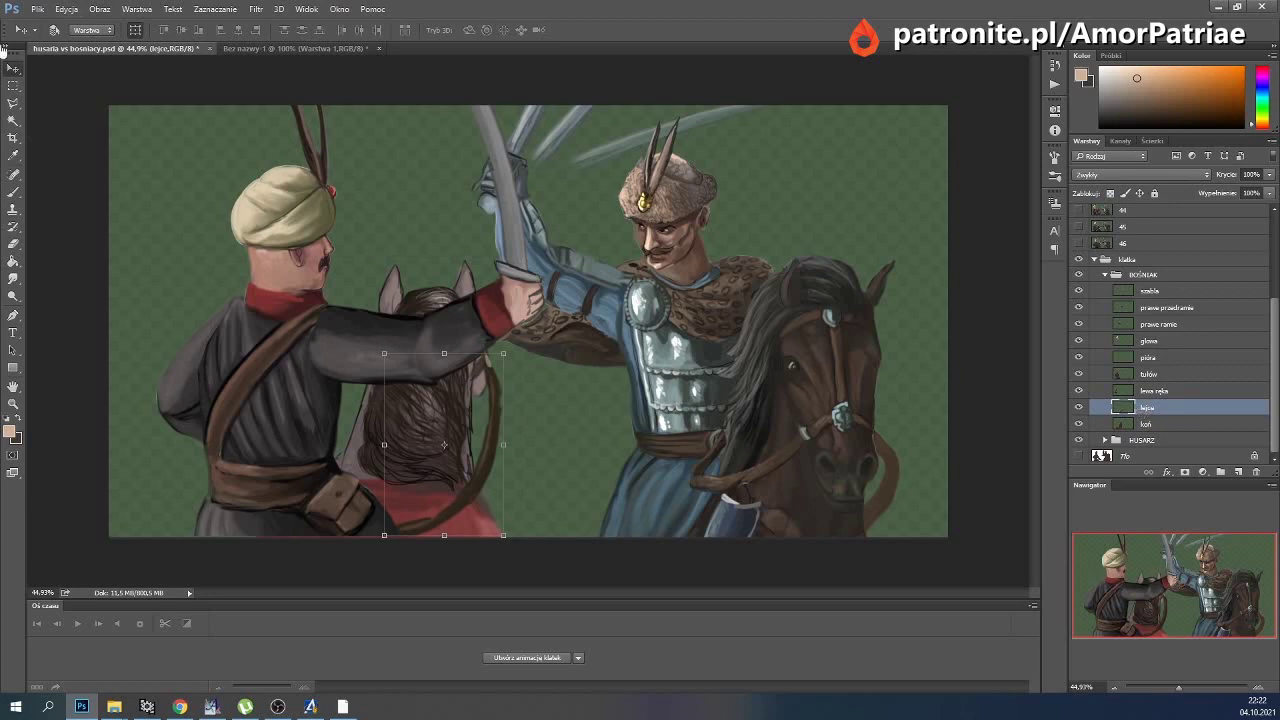
pyautogui.click(134, 9)
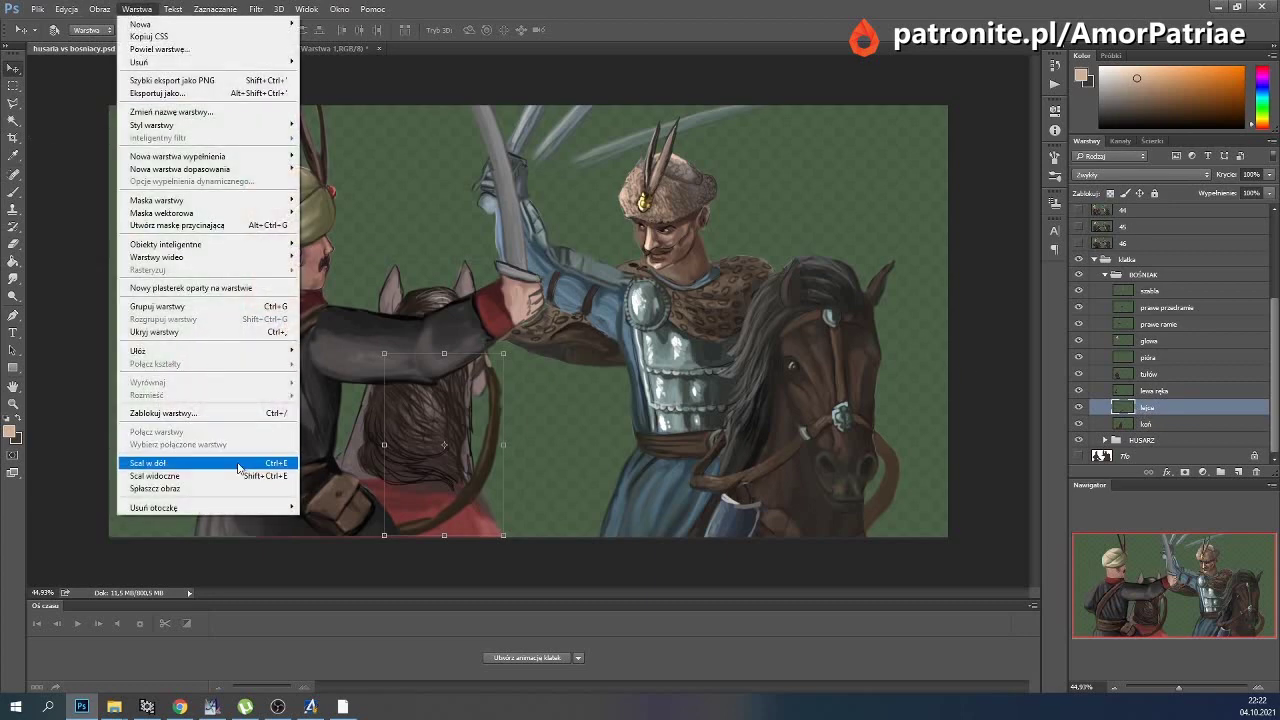
pyautogui.click(211, 466)
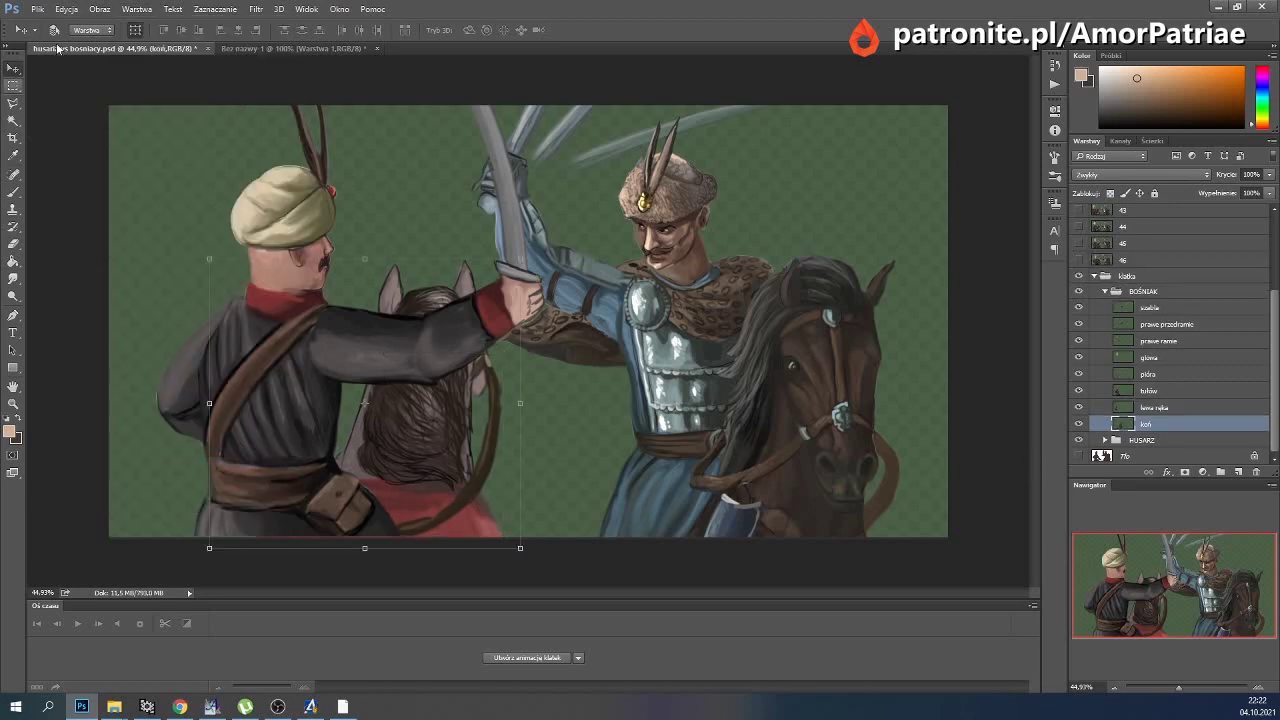
# Puppet Warp the horse layer to bend its head.
pyautogui.click(66, 9)
pyautogui.click(160, 248)
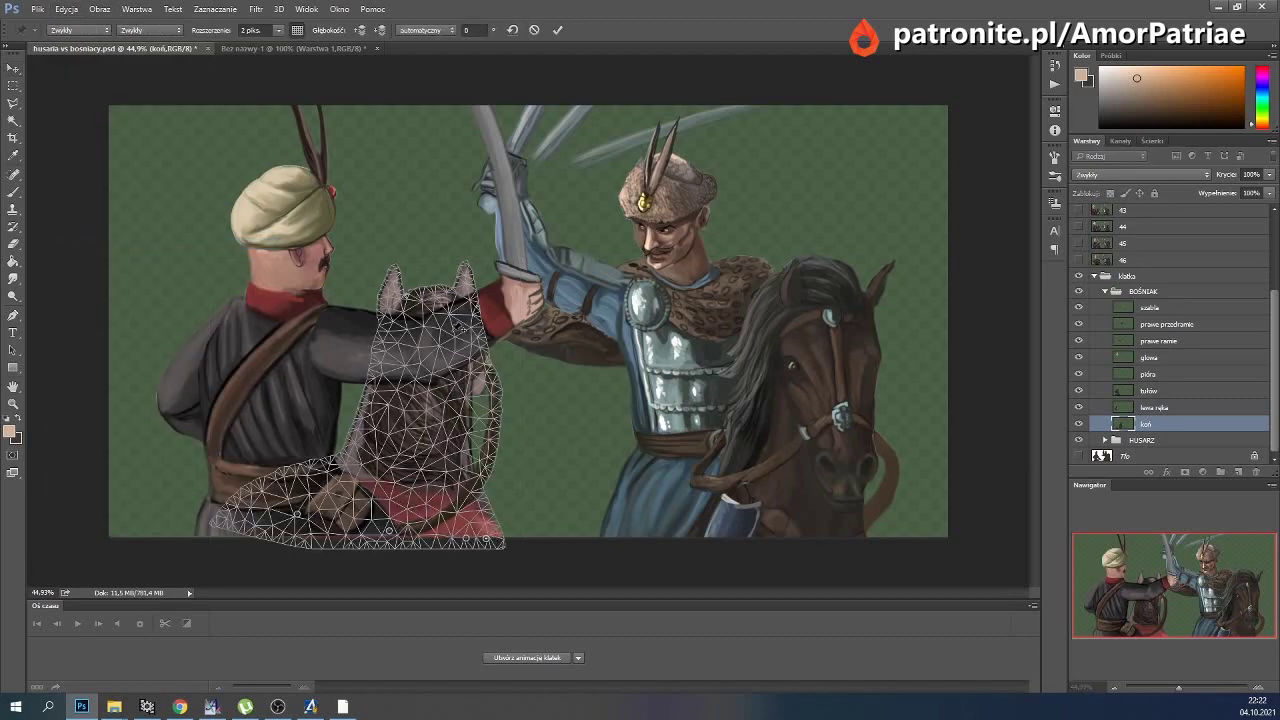
pyautogui.moveTo(458, 328); pyautogui.dragTo(453, 338)
pyautogui.click(557, 29)
pyautogui.scroll(3, 1180, 338)
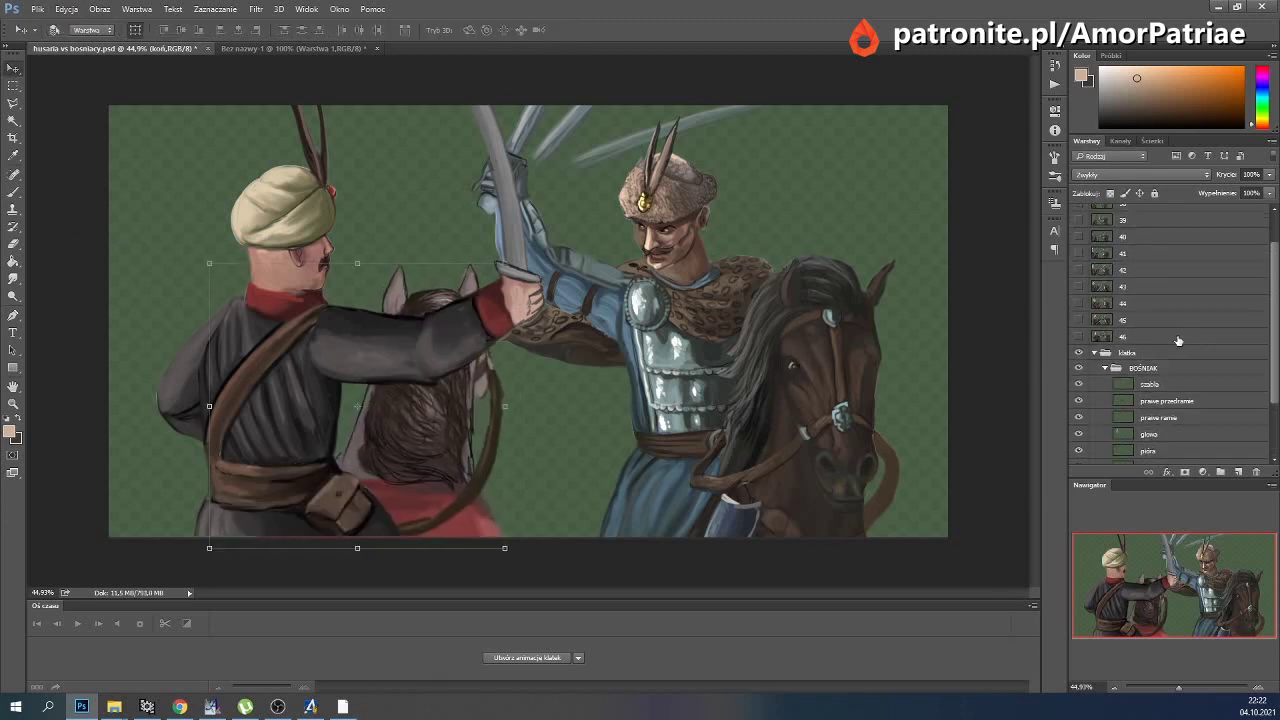
pyautogui.scroll(-3, 1124, 356)
# Puppet Warp the tułów torso layer with two pins to bend the rider's body.
pyautogui.click(1126, 391)
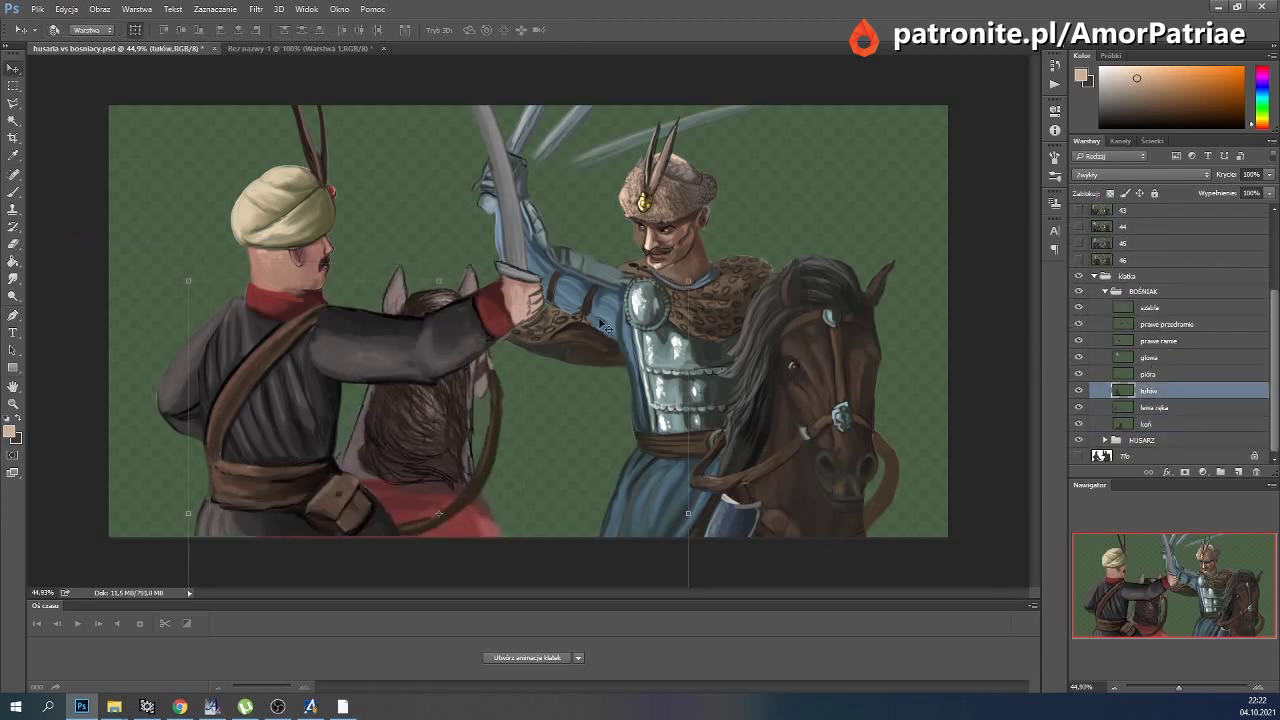
pyautogui.click(66, 9)
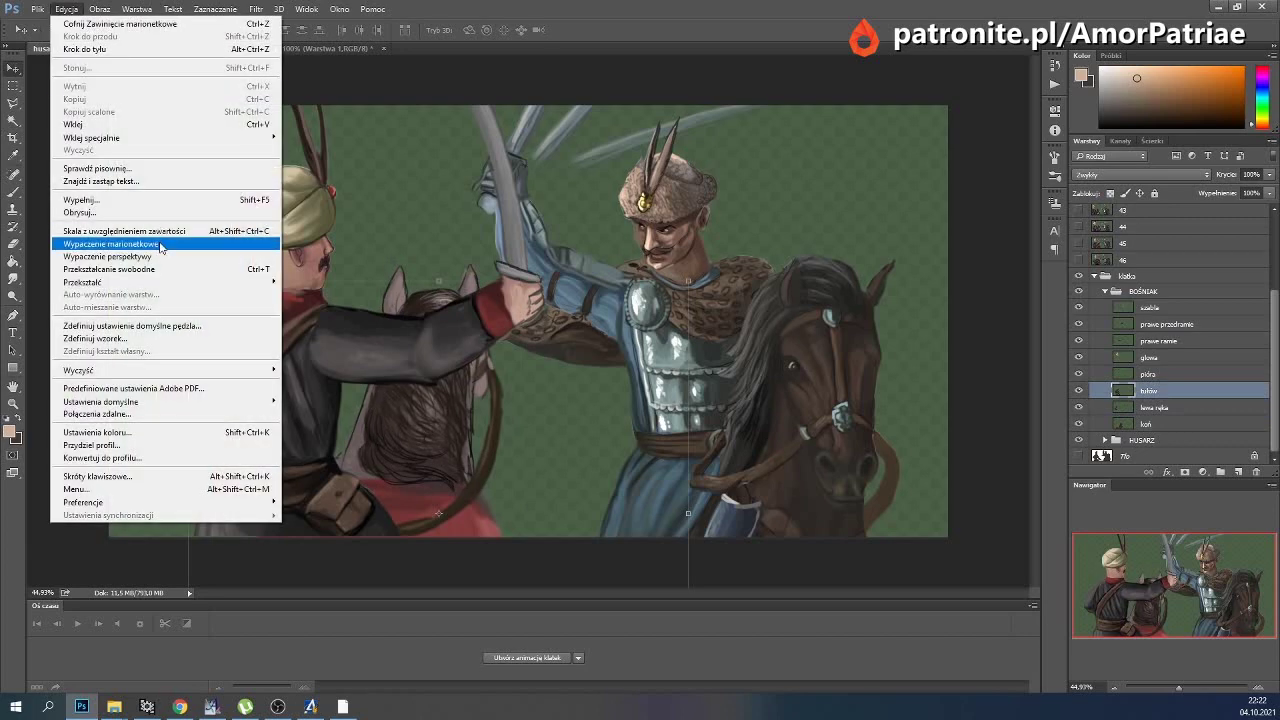
pyautogui.click(160, 243)
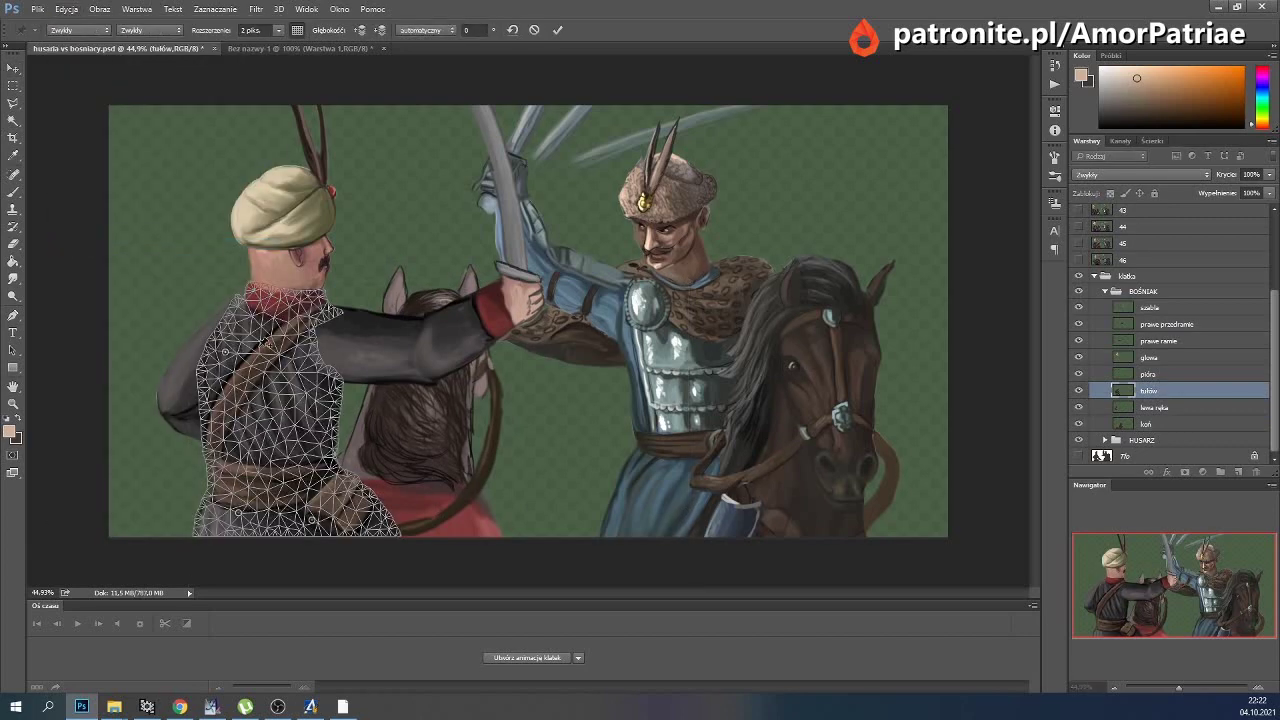
pyautogui.moveTo(305, 343)
pyautogui.mouseDown()
pyautogui.moveTo(310, 330)
pyautogui.moveTo(318, 372)
pyautogui.moveTo(330, 355)
pyautogui.mouseUp()
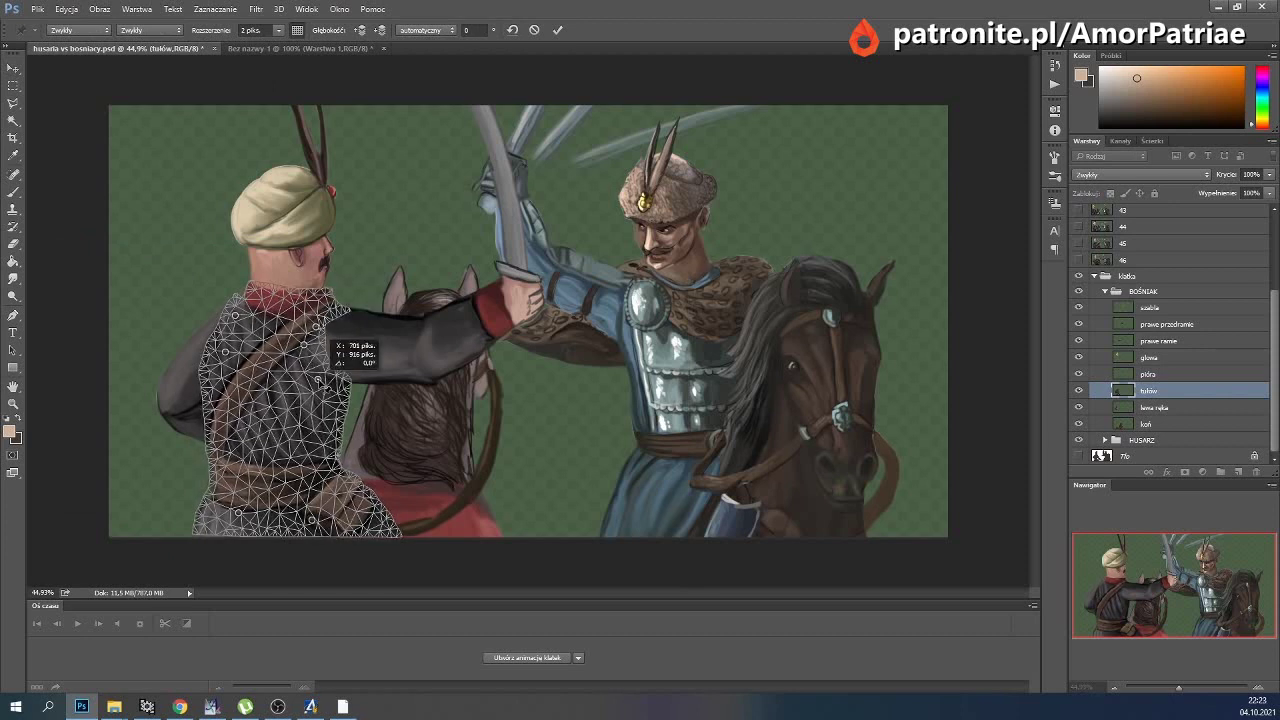
pyautogui.moveTo(214, 373); pyautogui.dragTo(229, 320)
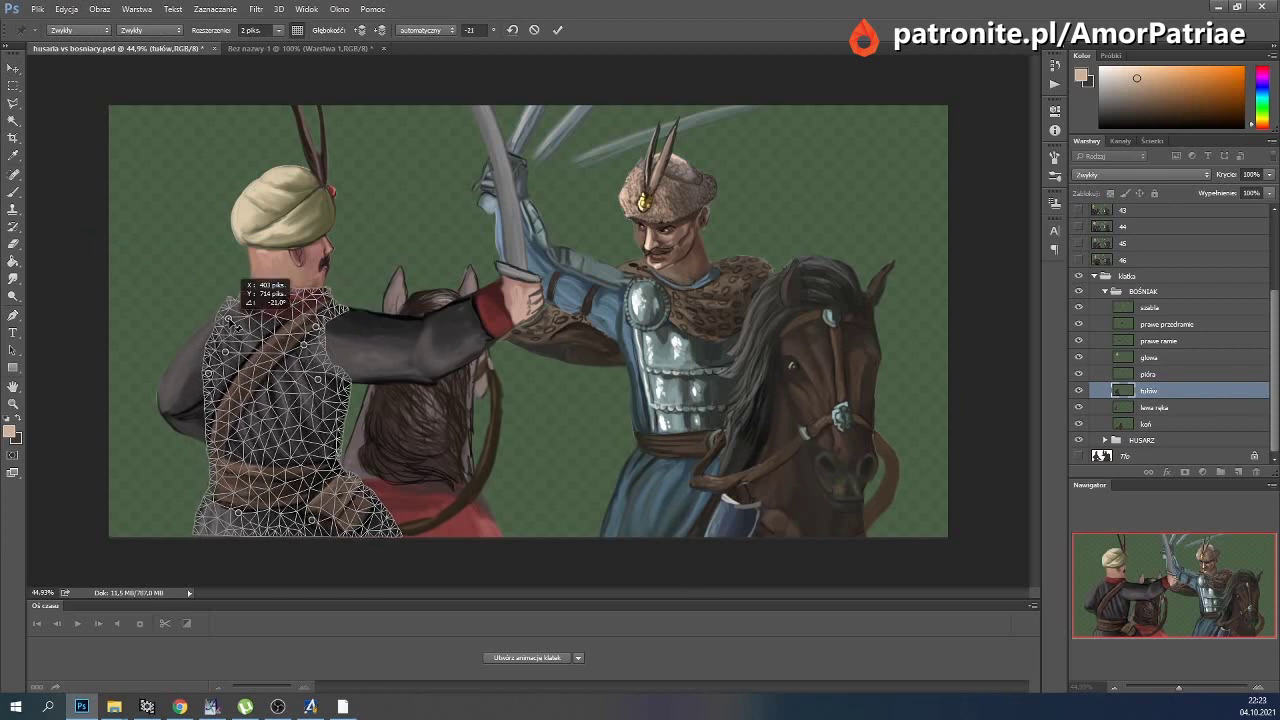
pyautogui.click(557, 30)
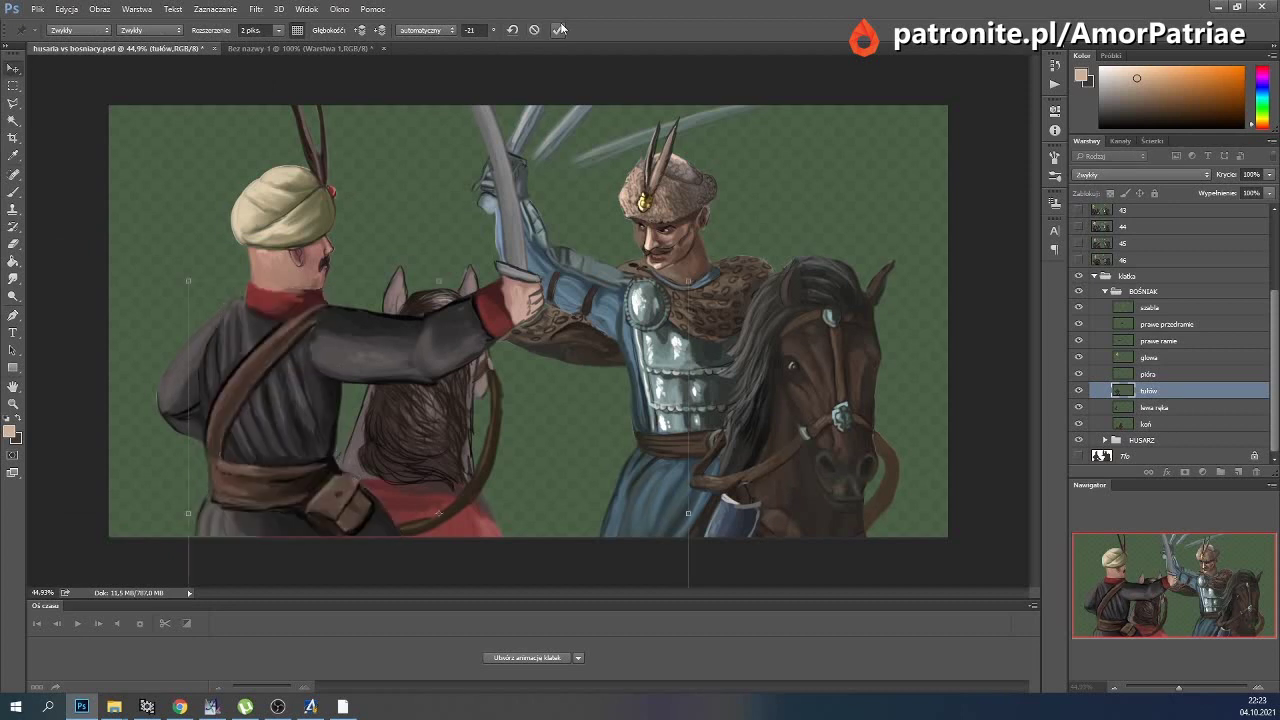
# Shift the right forearm, upper arm and szabla slightly right, then select 'lewa ręka'.
pyautogui.click(1150, 325)
pyautogui.keyDown('shift'); pyautogui.click(1160, 341); pyautogui.keyUp('shift')
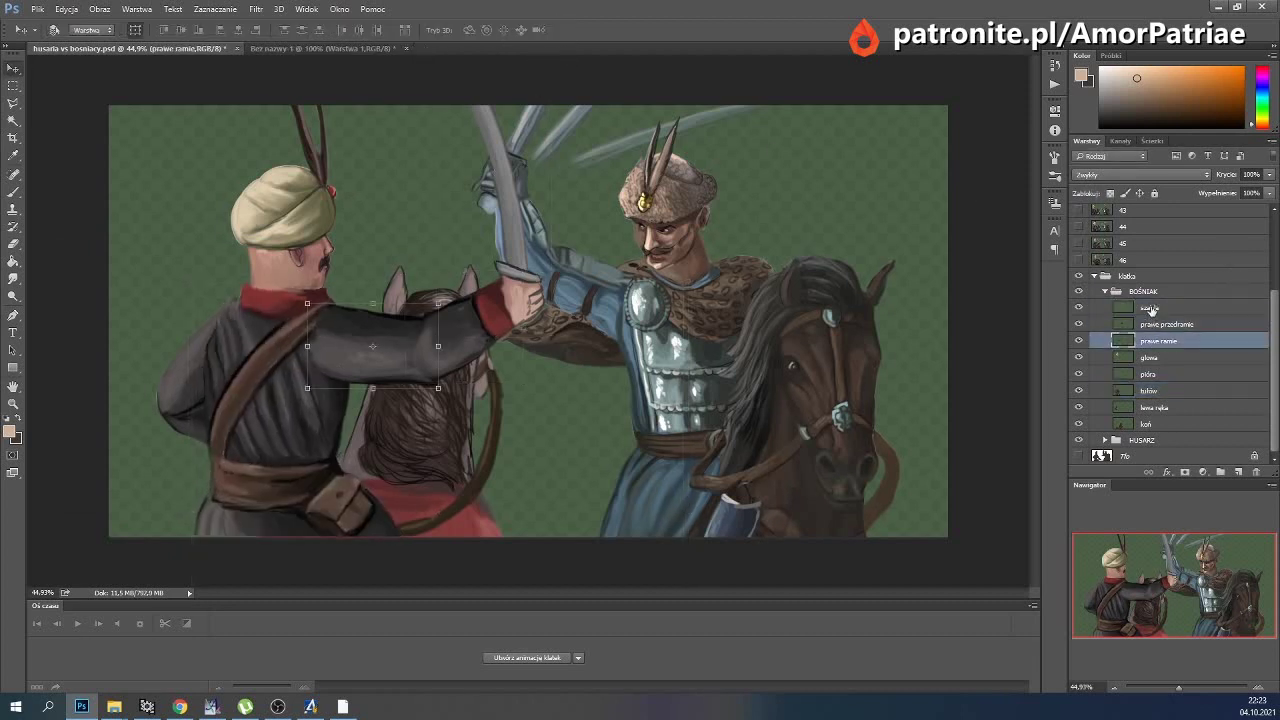
pyautogui.keyDown('shift'); pyautogui.click(1150, 307); pyautogui.keyUp('shift')
pyautogui.moveTo(500, 311); pyautogui.dragTo(508, 313)
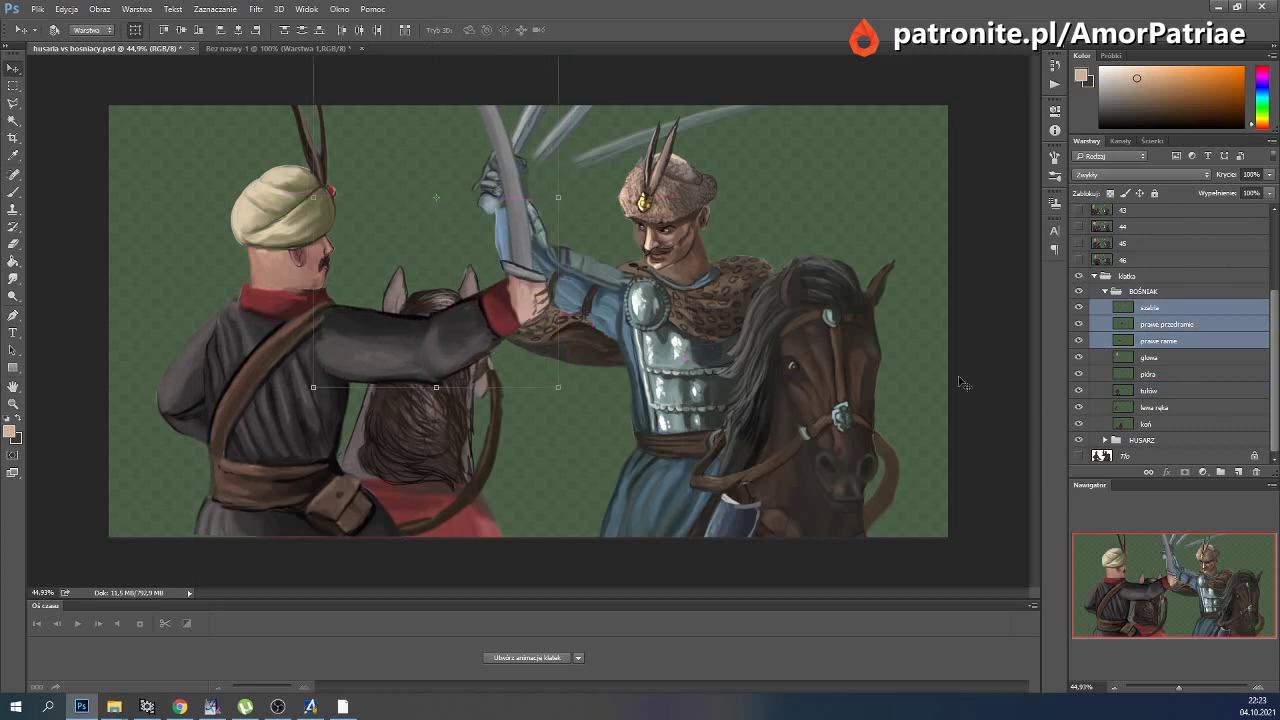
pyautogui.click(1150, 408)
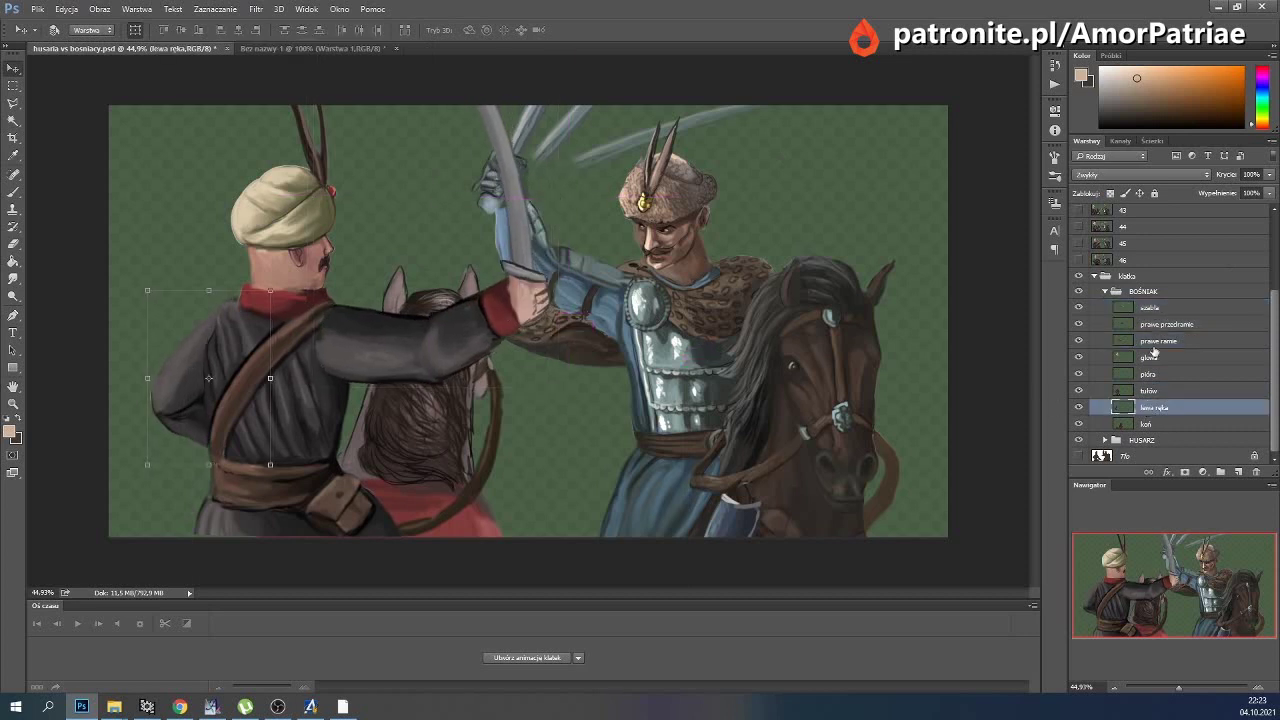
pyautogui.scroll(4, 1090, 360)
pyautogui.scroll(1, 1083, 351)
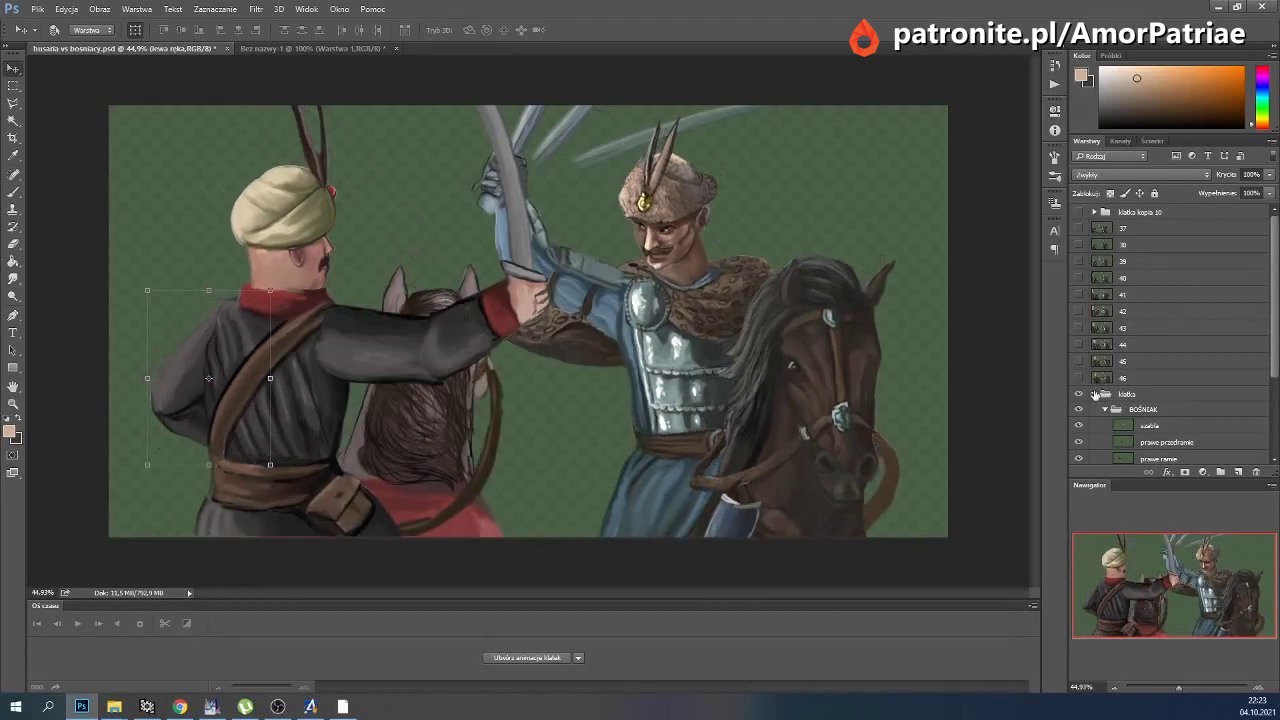
# Duplicate the klatka group and hide the original.
pyautogui.click(1094, 394)
pyautogui.click(1182, 397)
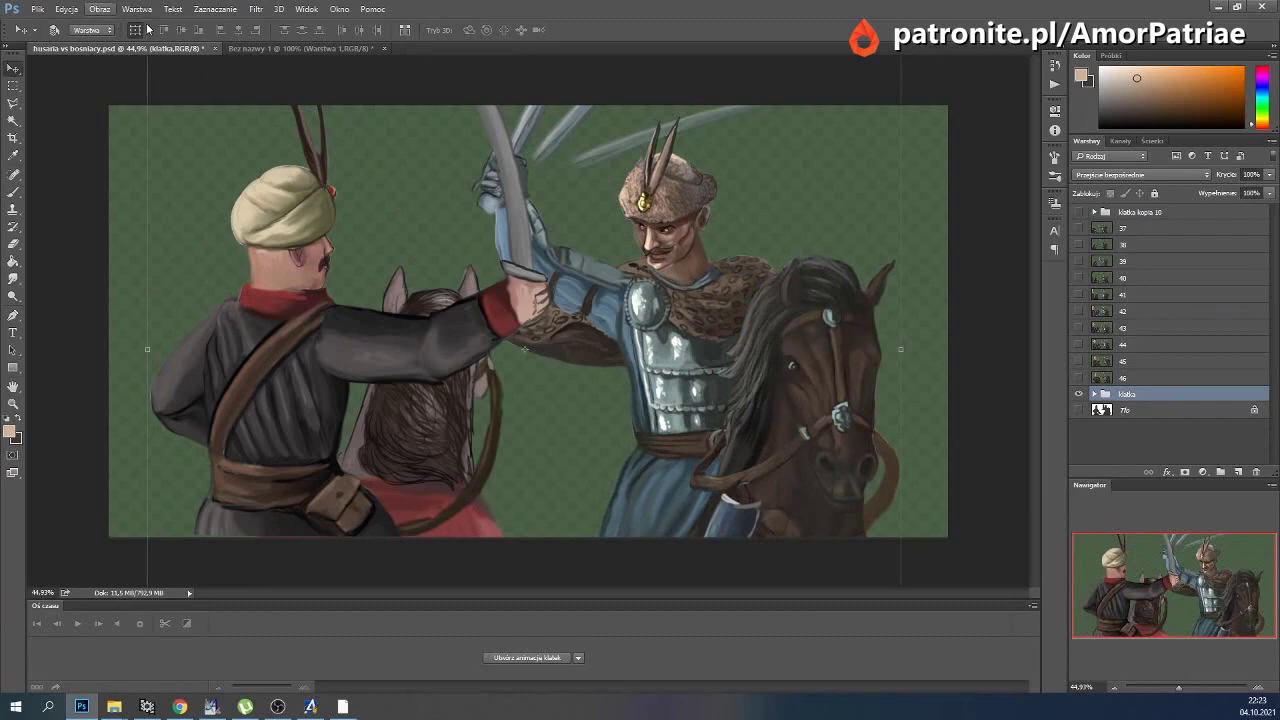
pyautogui.click(137, 9)
pyautogui.click(160, 52)
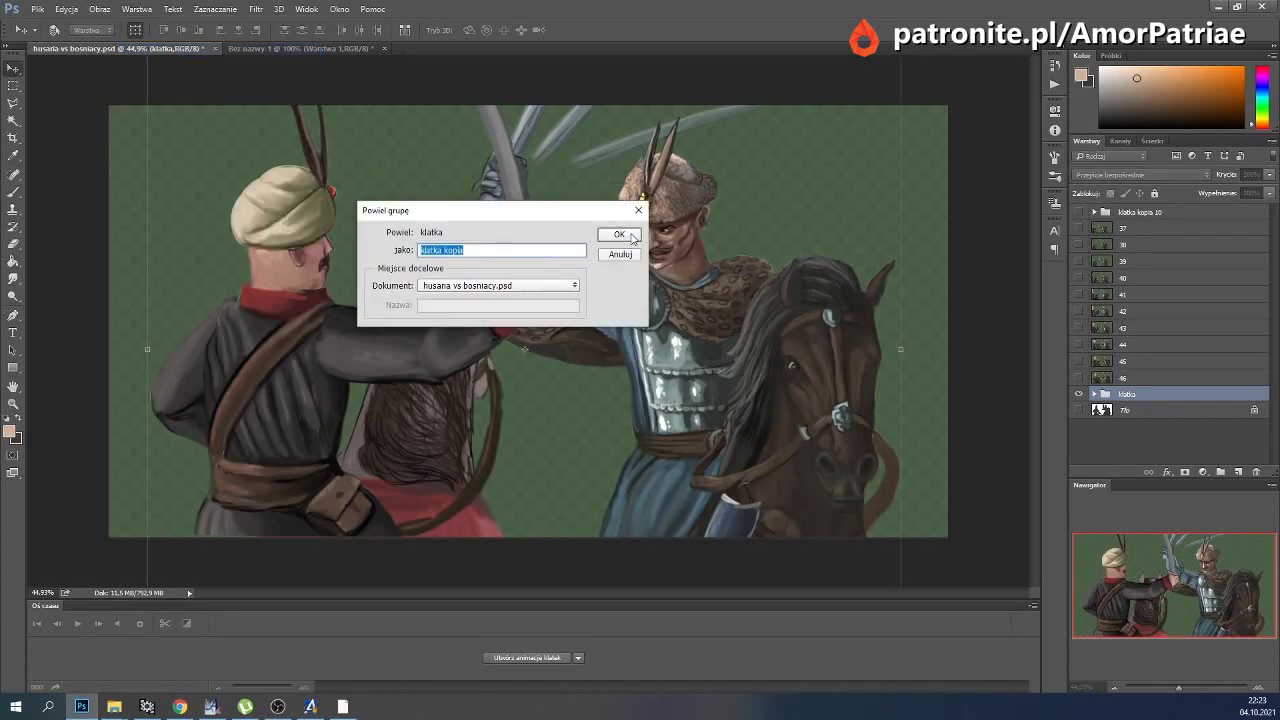
pyautogui.click(638, 240)
pyautogui.click(1079, 410)
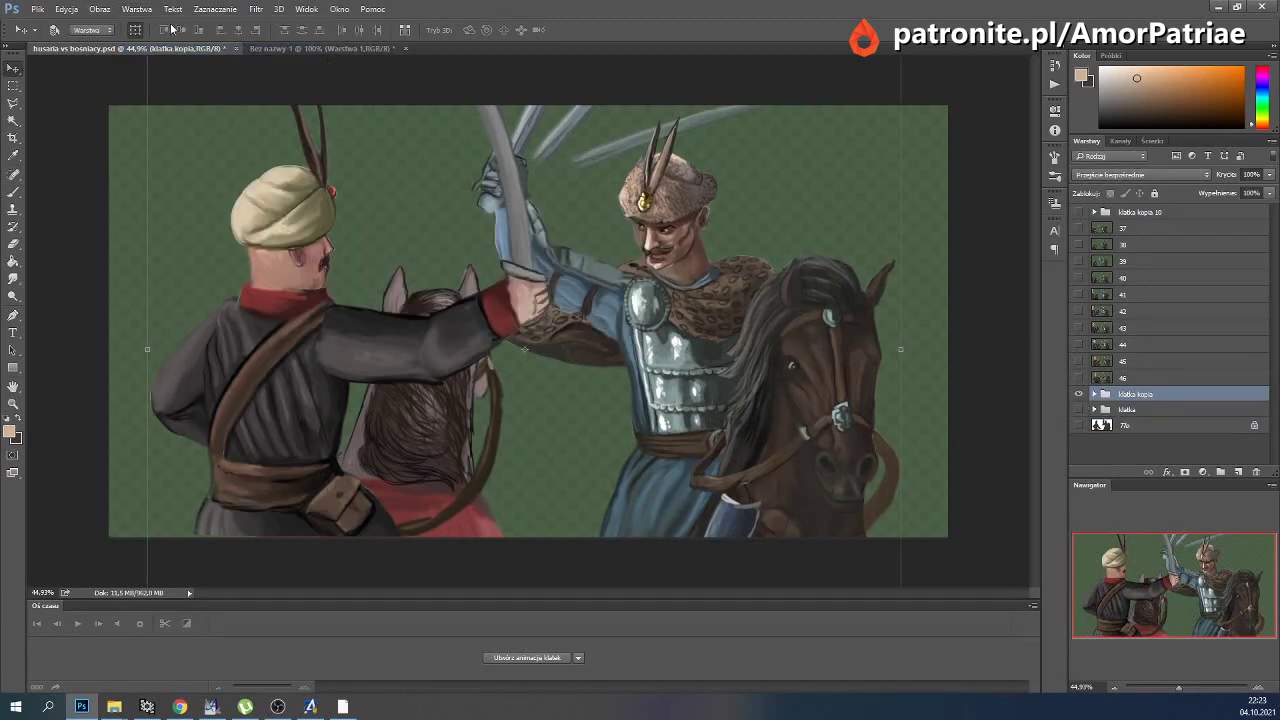
# Merge the copied group into a single layer named 47, then hide it.
pyautogui.click(137, 9)
pyautogui.click(203, 464)
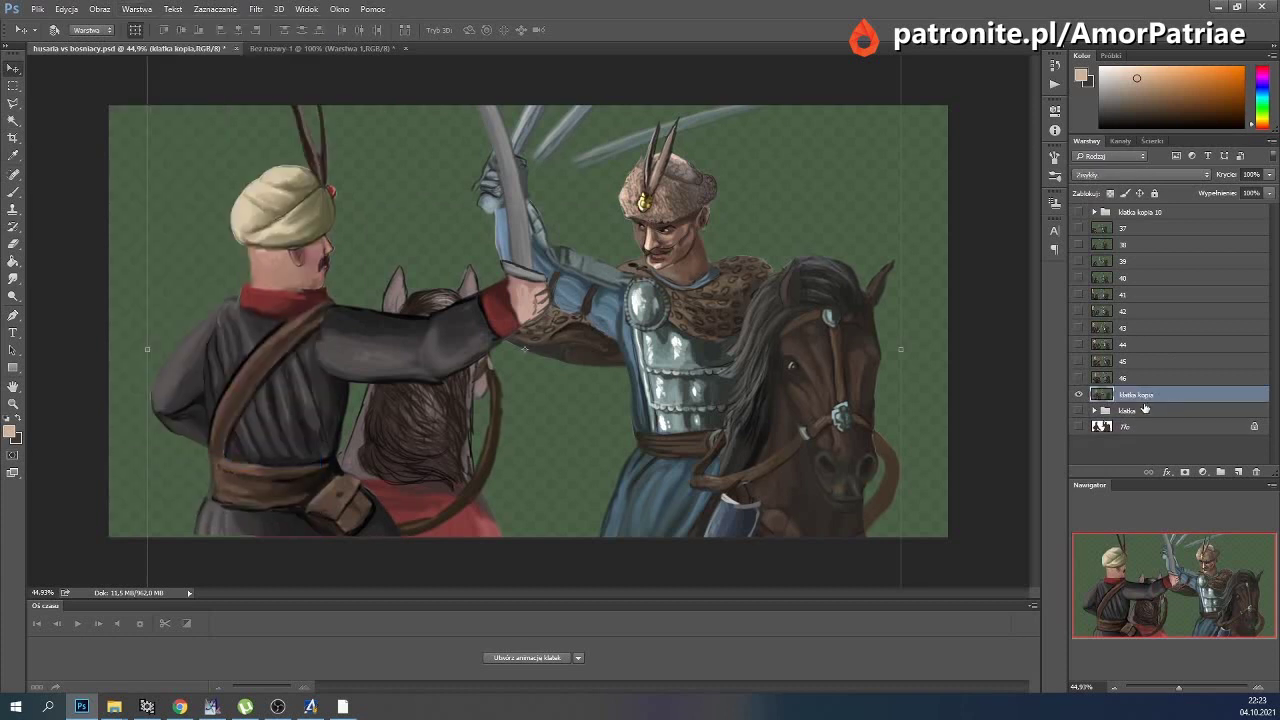
pyautogui.doubleClick(1136, 396)
pyautogui.write('4')
pyautogui.press('Return')
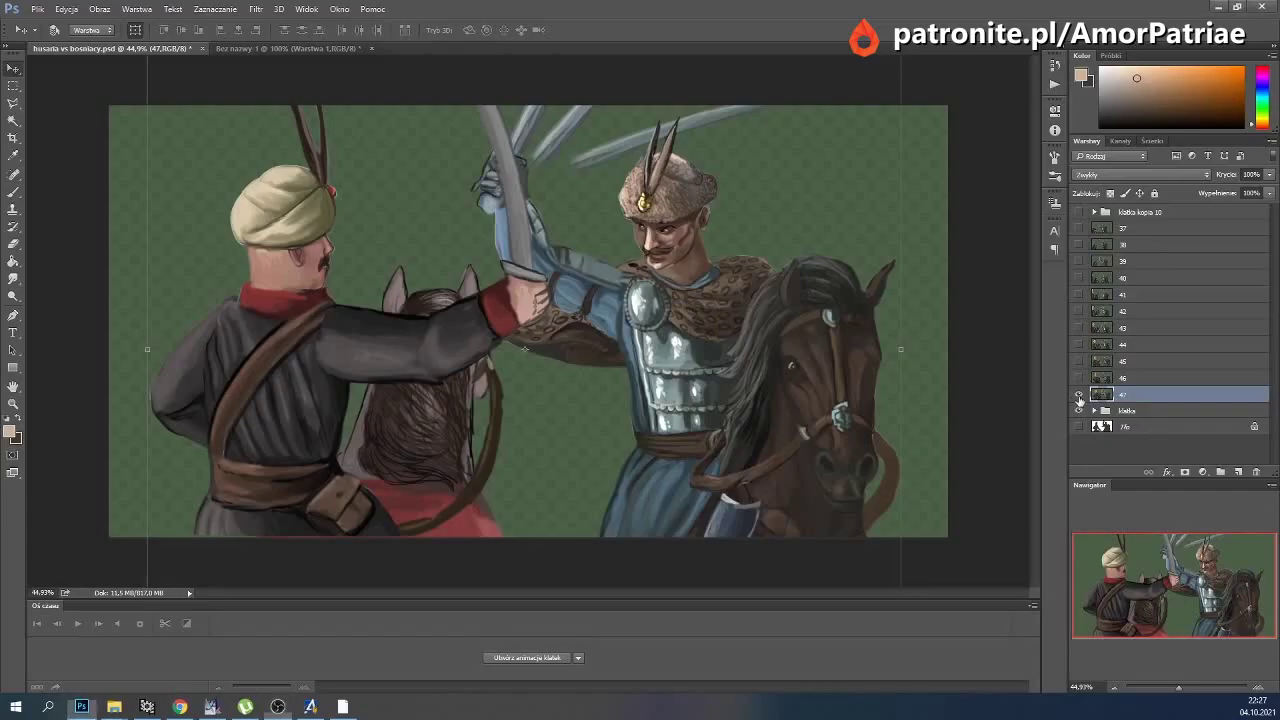
pyautogui.click(1078, 394)
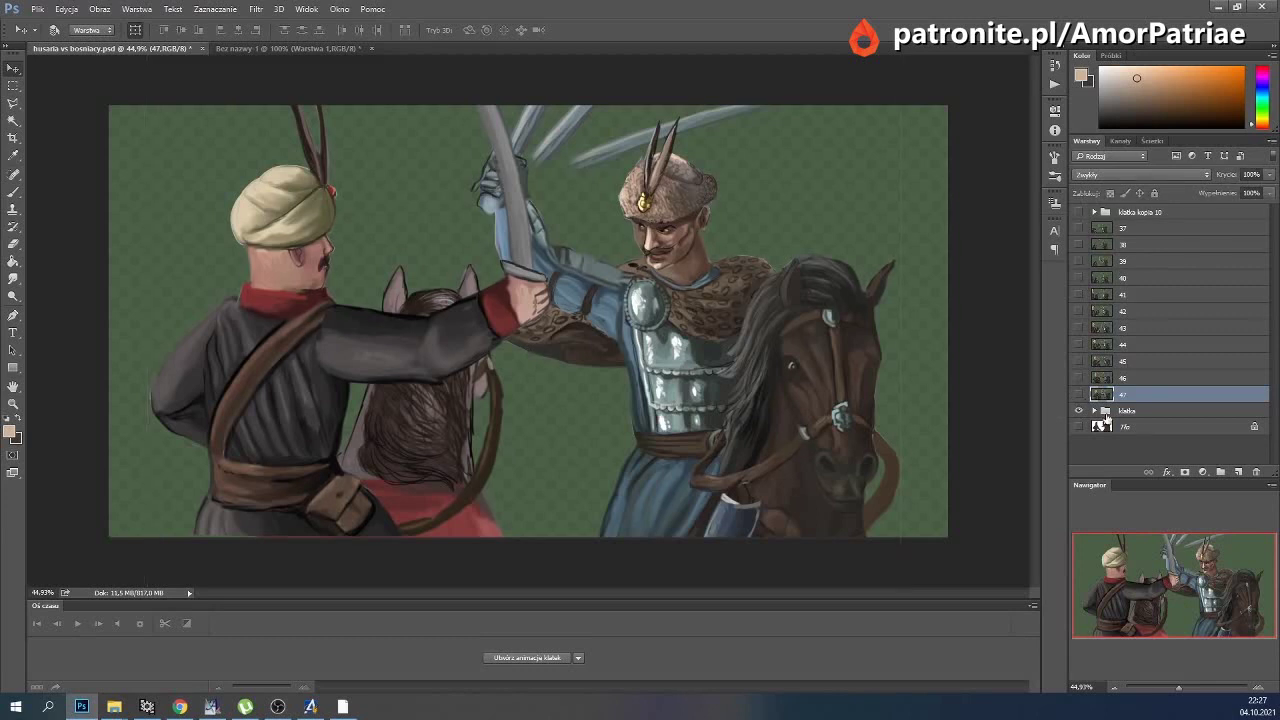
# Scale the HUSARZ group to 102% width and height.
pyautogui.click(1095, 410)
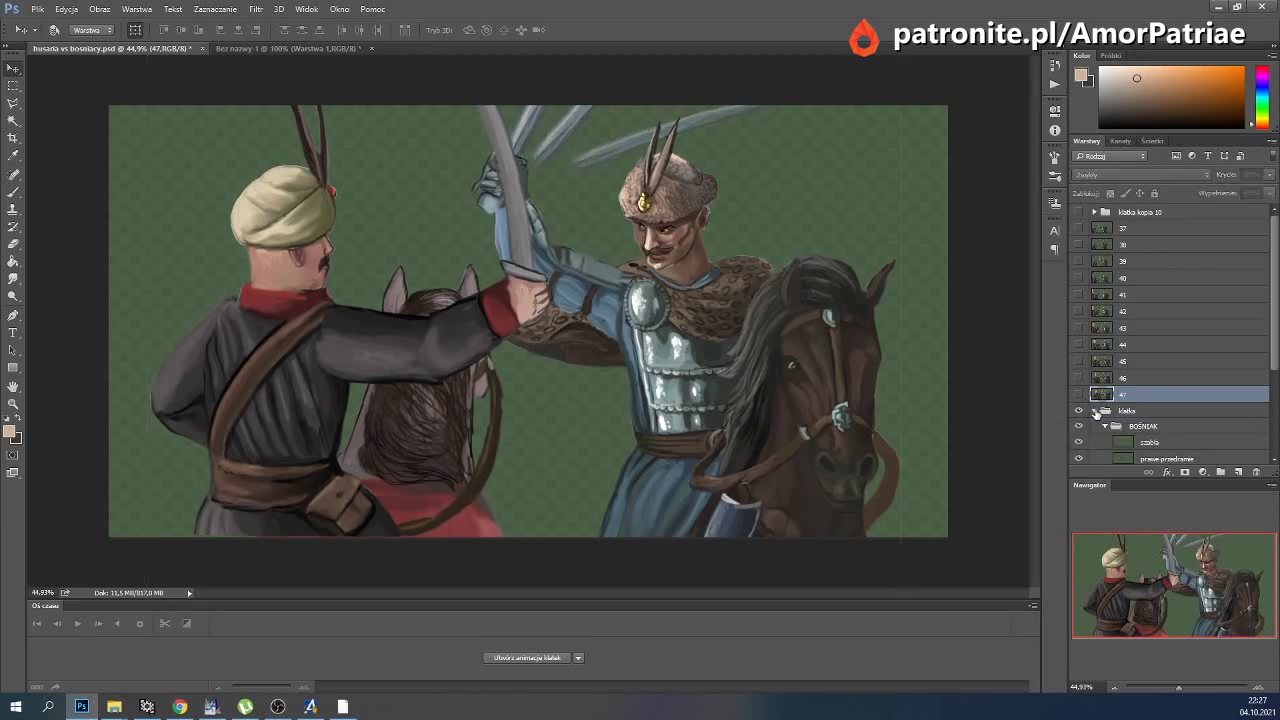
pyautogui.click(1148, 427)
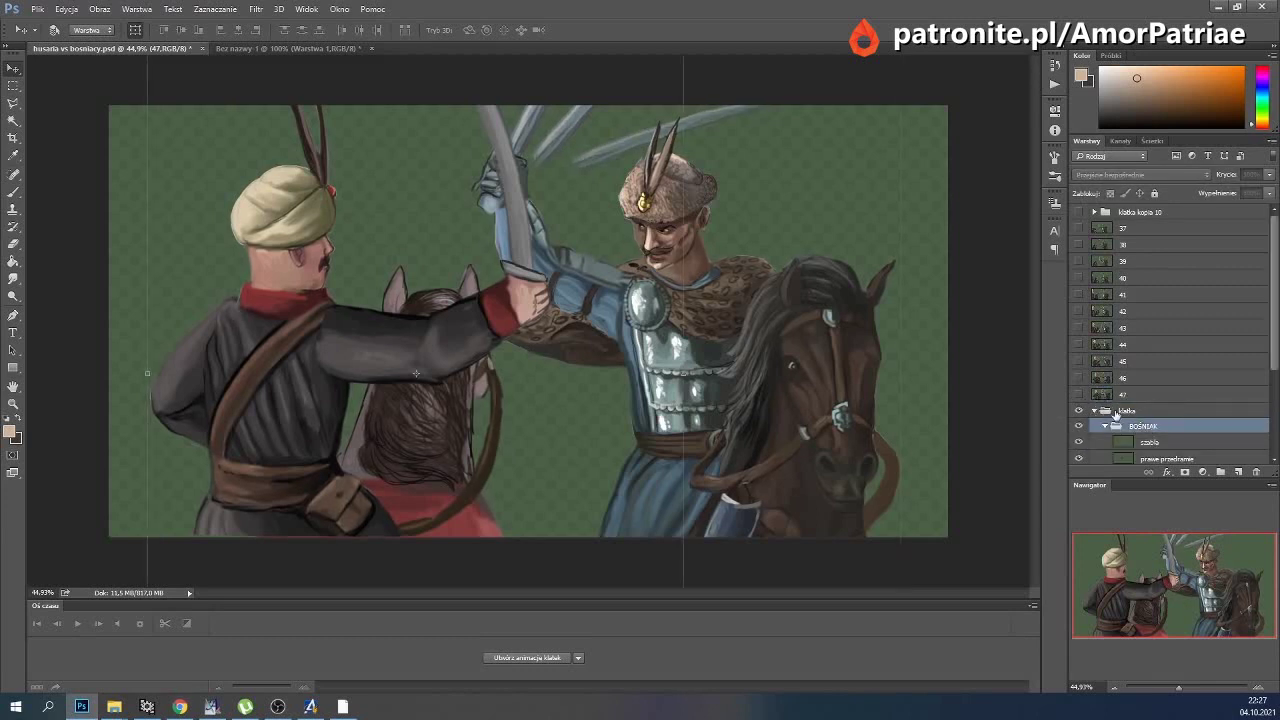
pyautogui.scroll(-3, 1110, 405)
pyautogui.click(1106, 291)
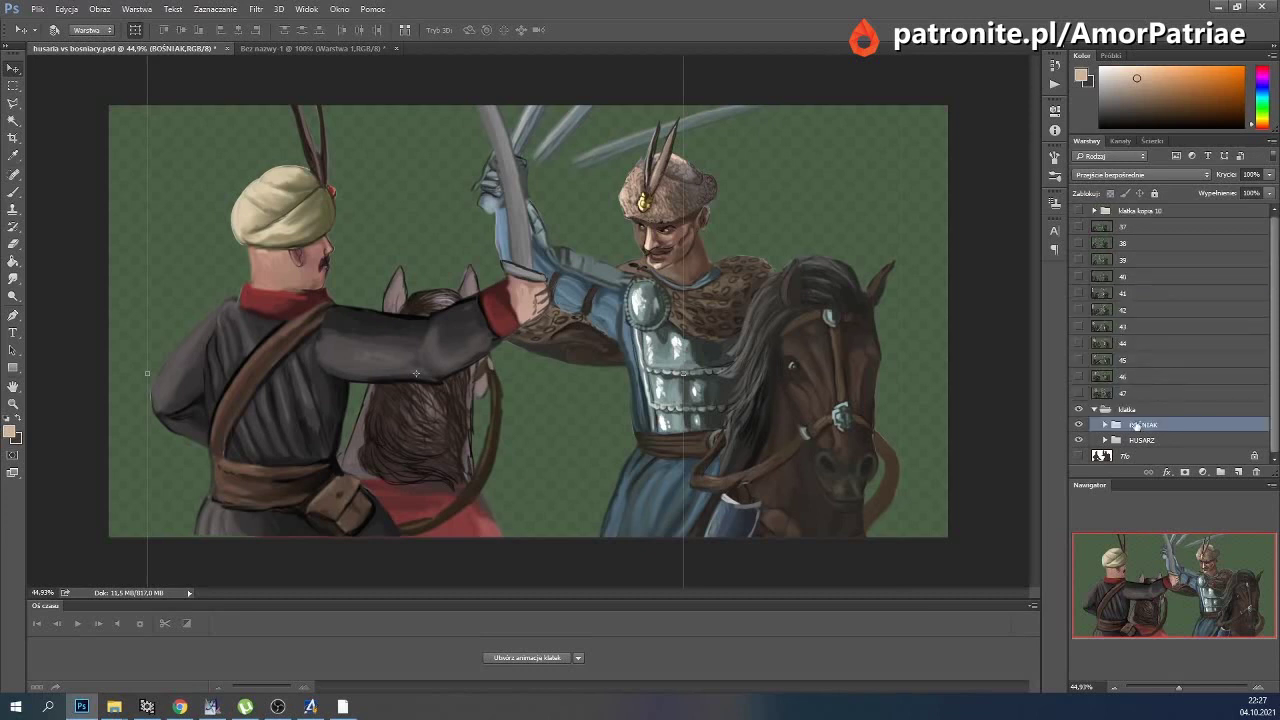
pyautogui.click(1135, 441)
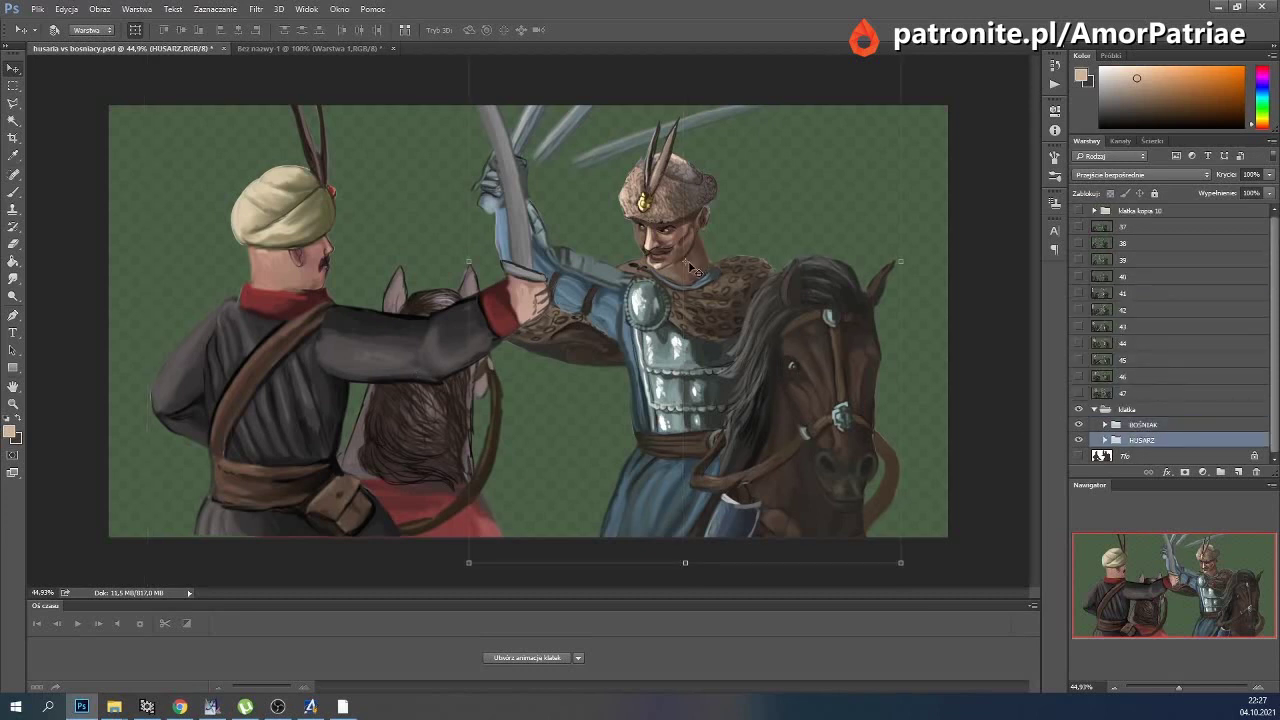
pyautogui.hotkey('ctrl', 't')
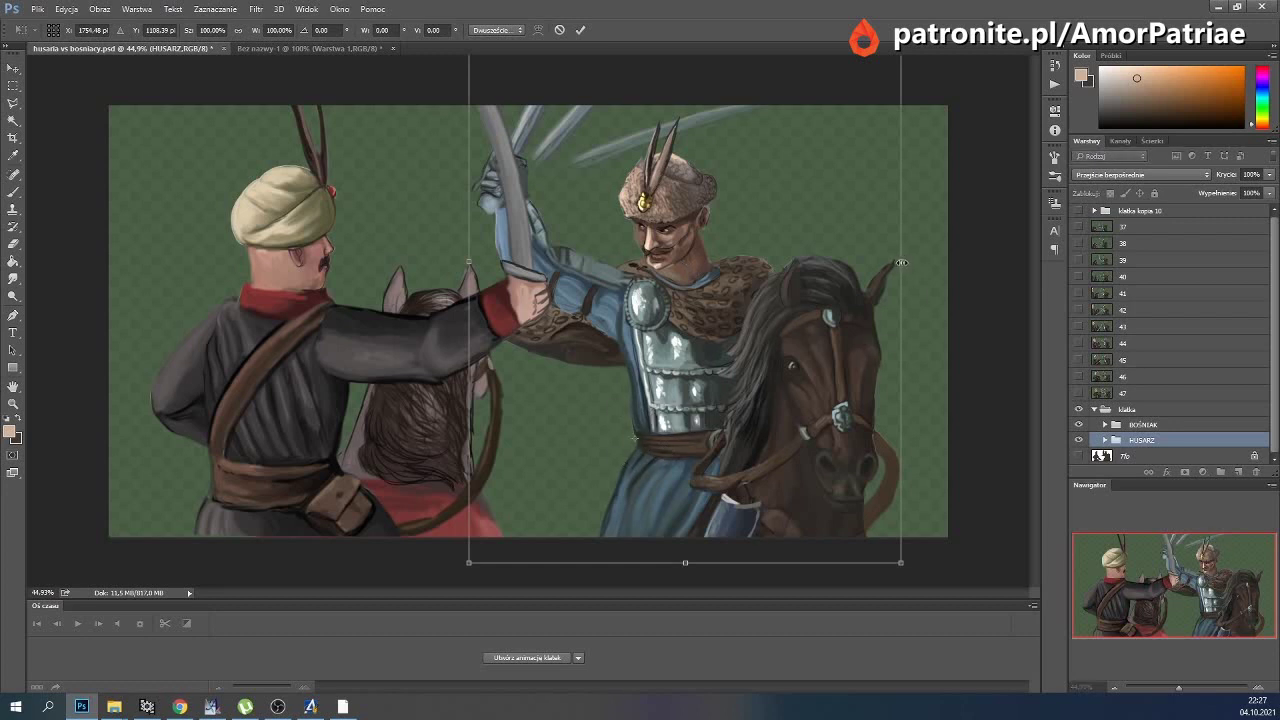
pyautogui.click(212, 30)
pyautogui.write('102')
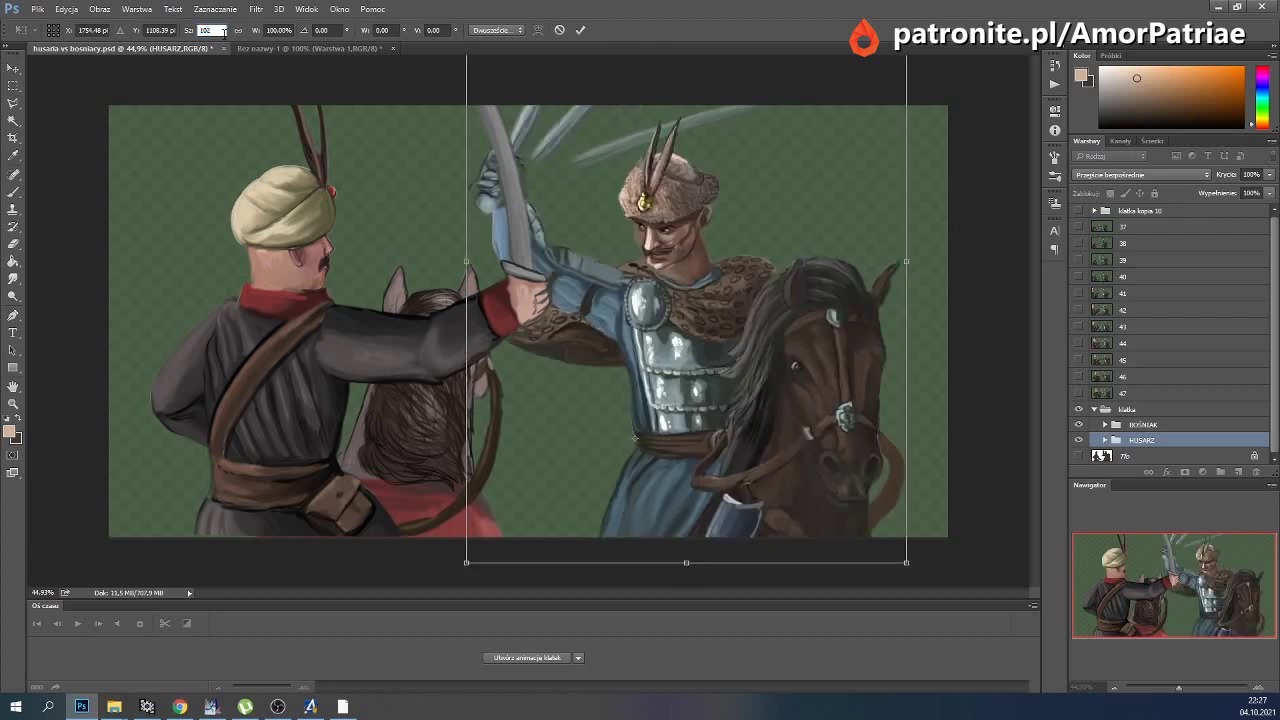
pyautogui.press('Tab')
pyautogui.write('10')
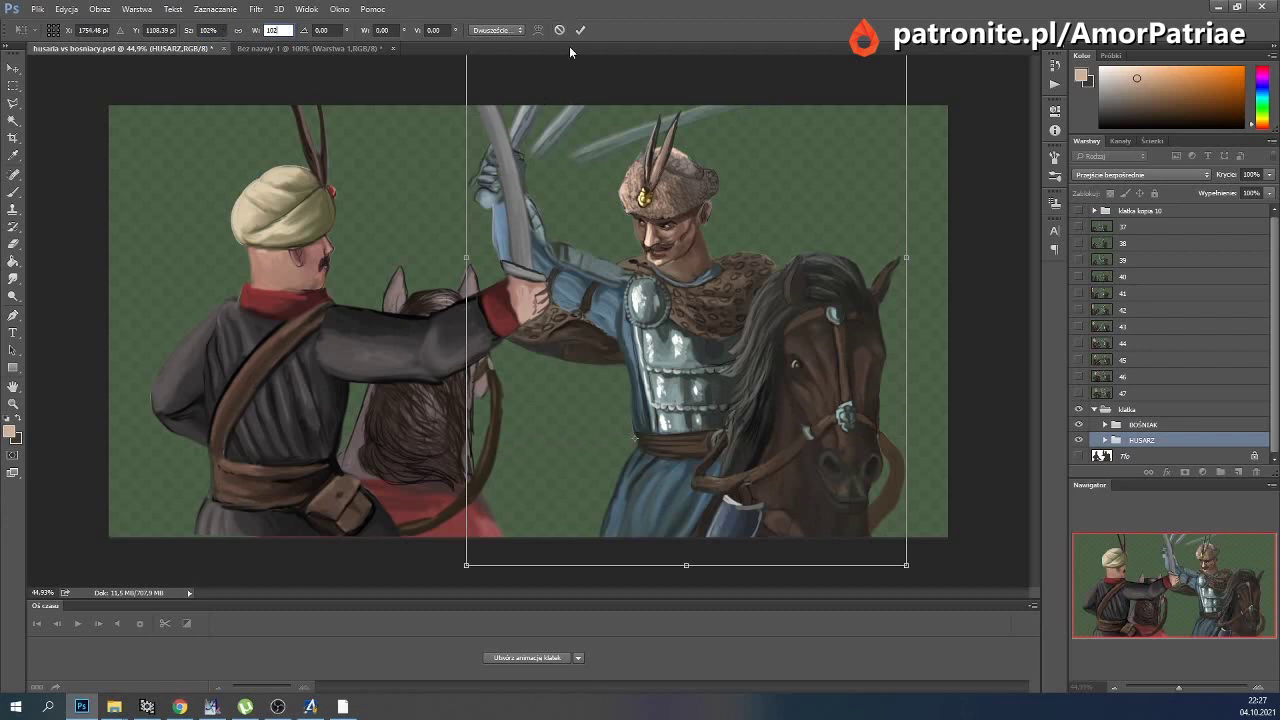
pyautogui.press('Return')
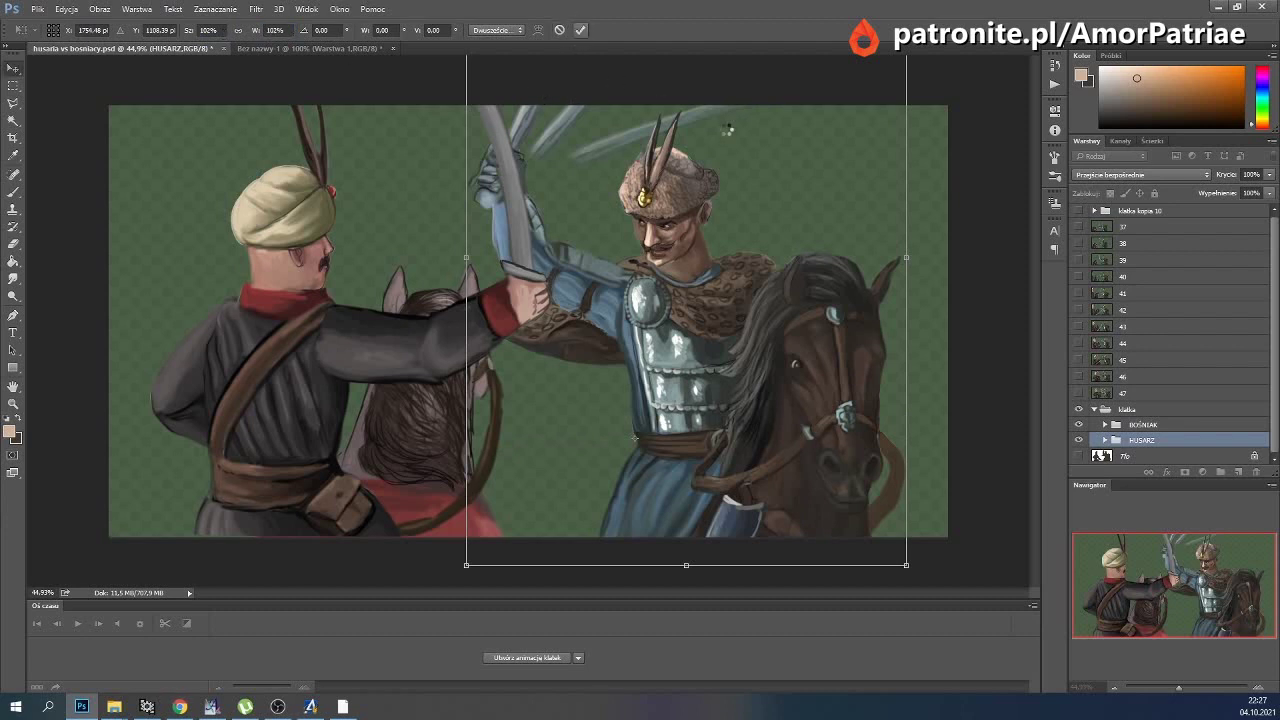
pyautogui.press('Return')
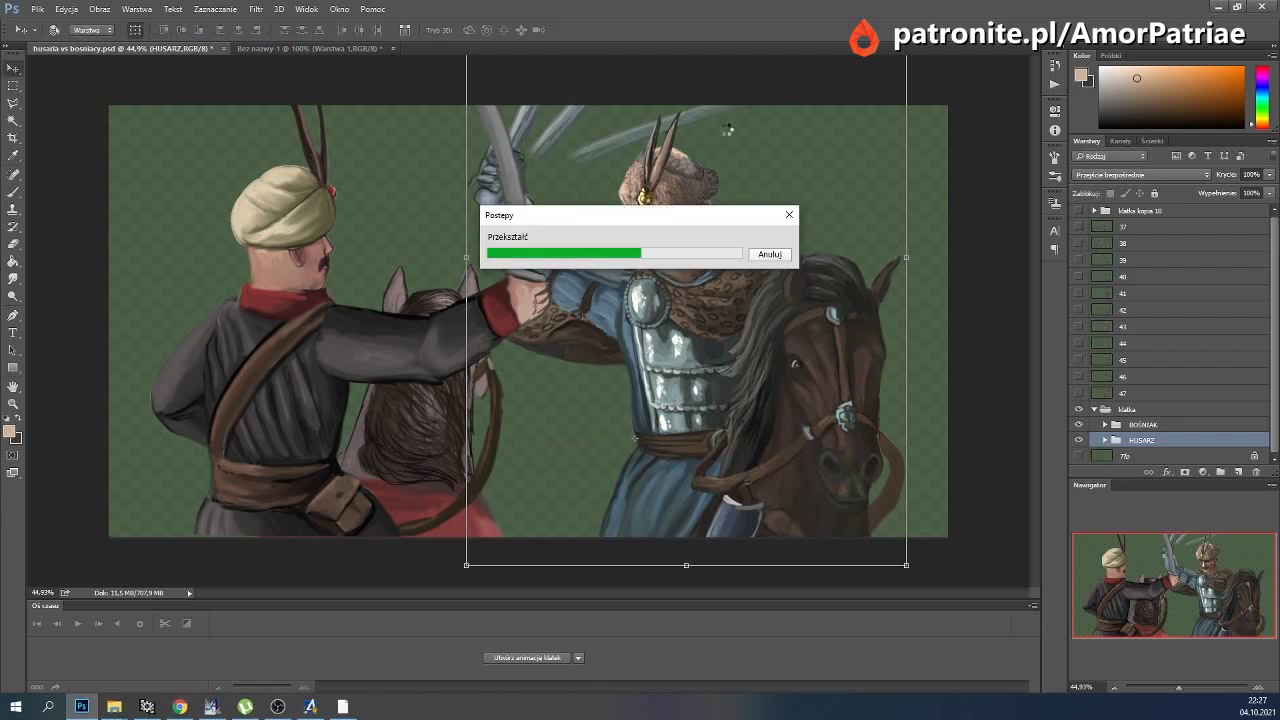
# Scale the BOŚNIAK group to 98% width and height.
pyautogui.click(1133, 427)
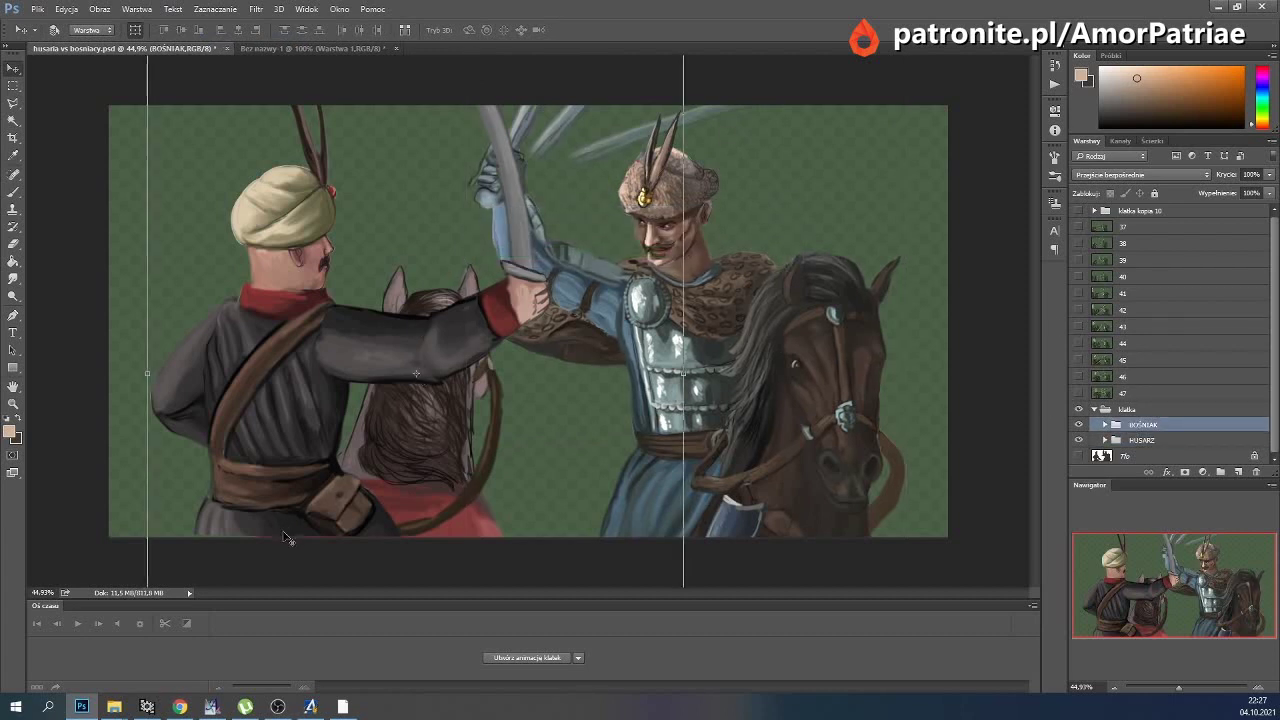
pyautogui.hotkey('ctrl', 't')
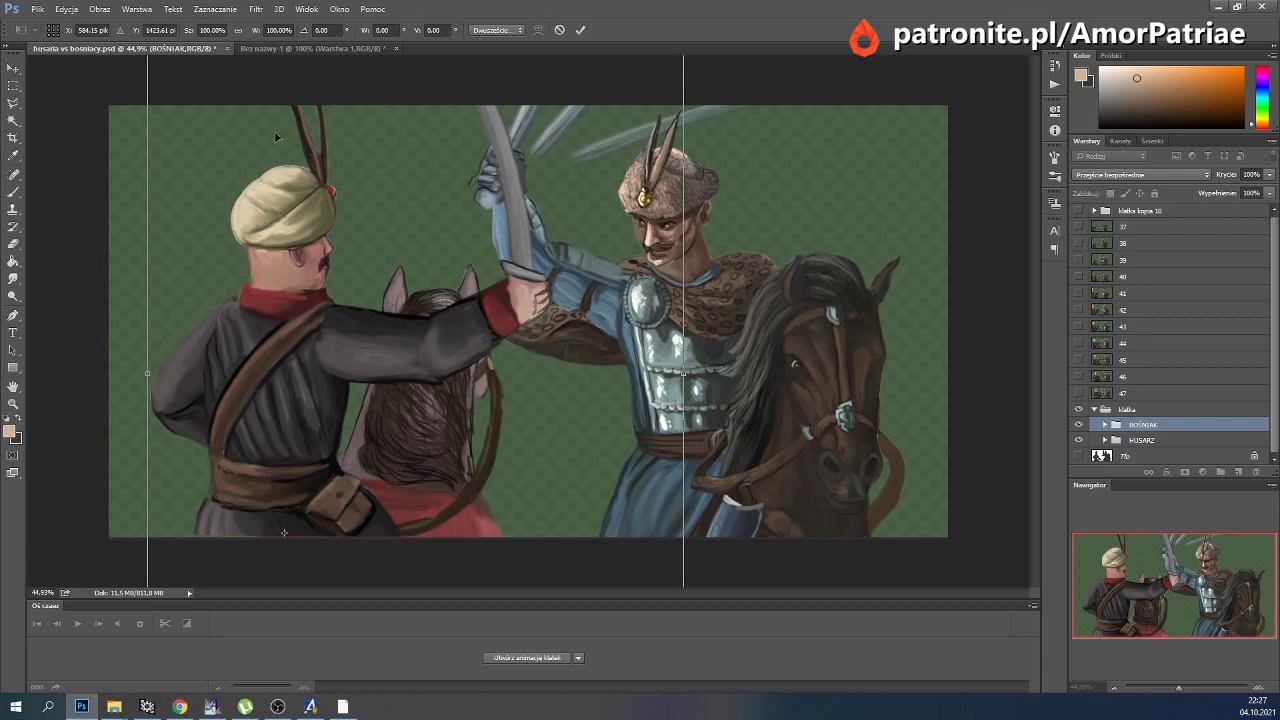
pyautogui.click(212, 30)
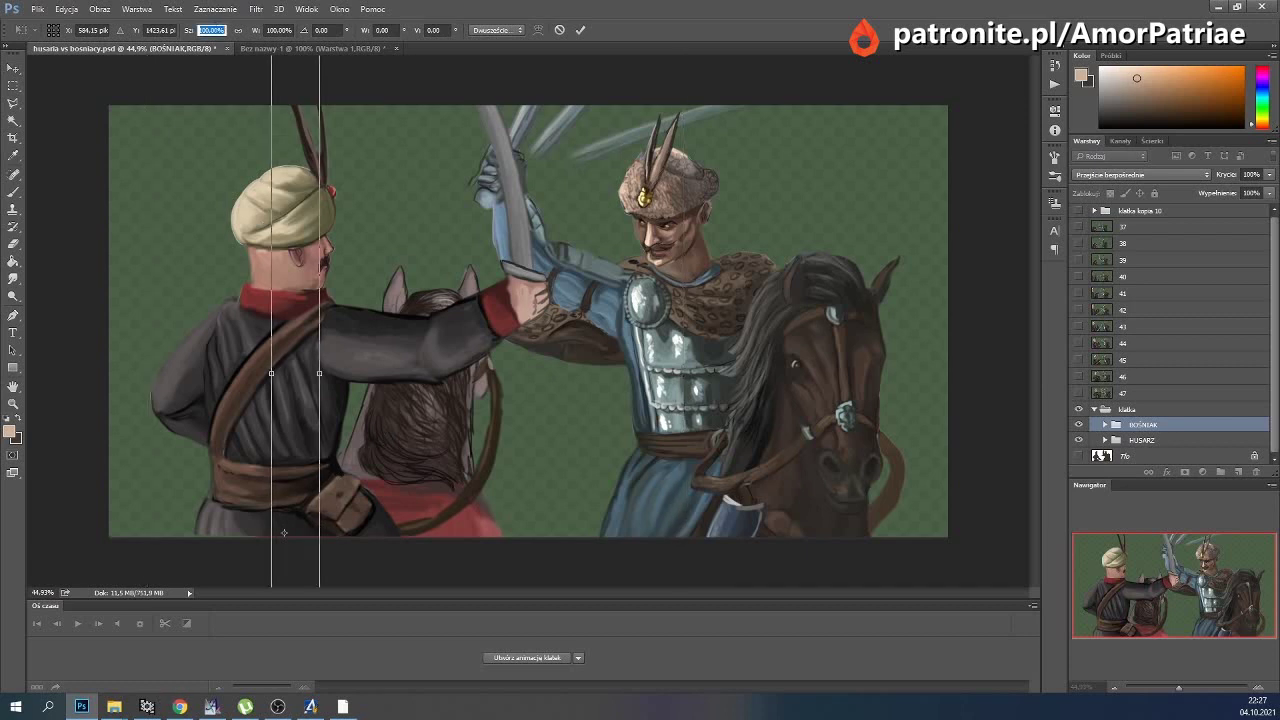
pyautogui.write('5')
pyautogui.press('Tab')
pyautogui.write('9')
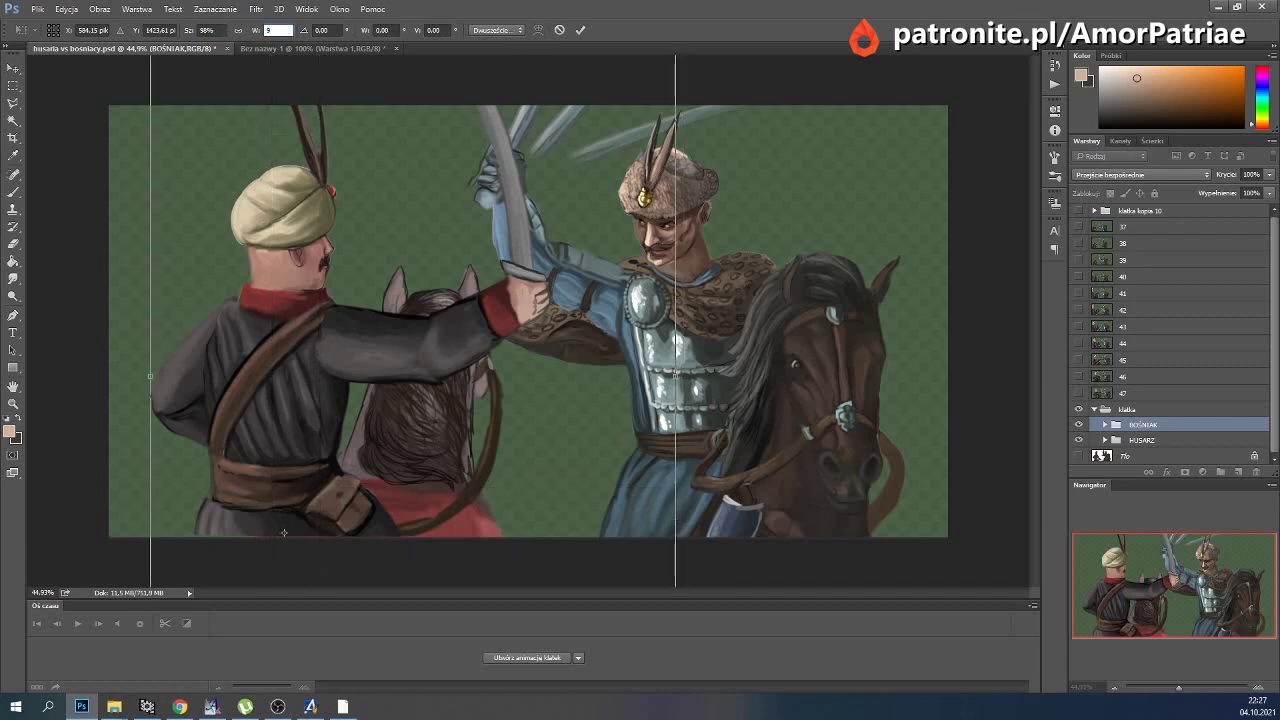
pyautogui.write('8')
pyautogui.click(580, 30)
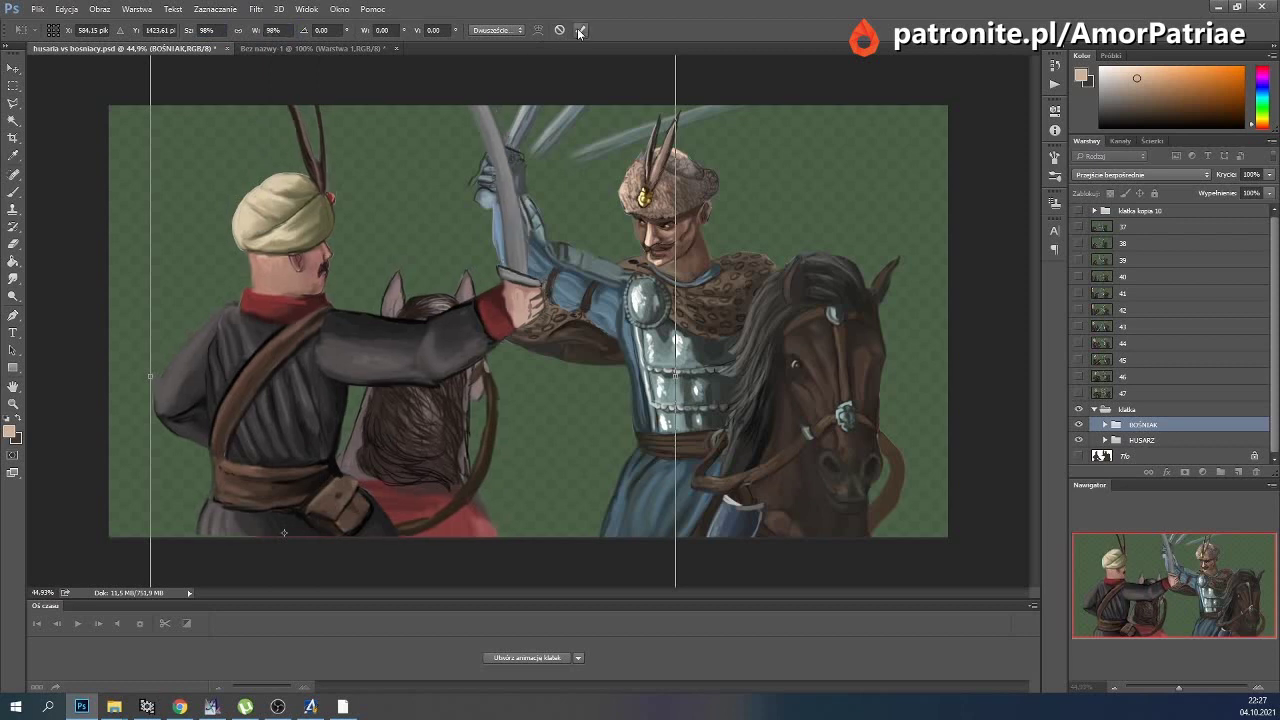
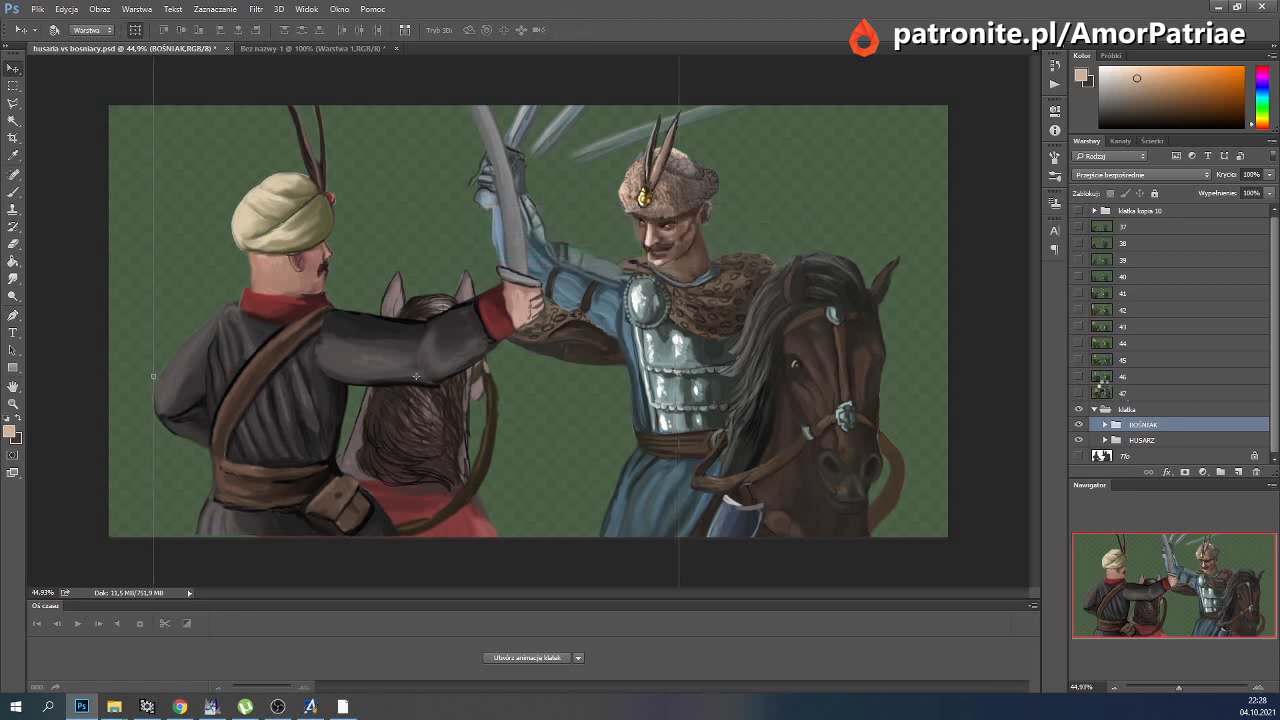
# Nudge the turbaned horseman slightly right and select the hussar's ramię arm layer in HUSARZ.
pyautogui.hotkey('shift', 'Right')
pyautogui.hotkey('shift', 'Right')
pyautogui.click(1104, 440)
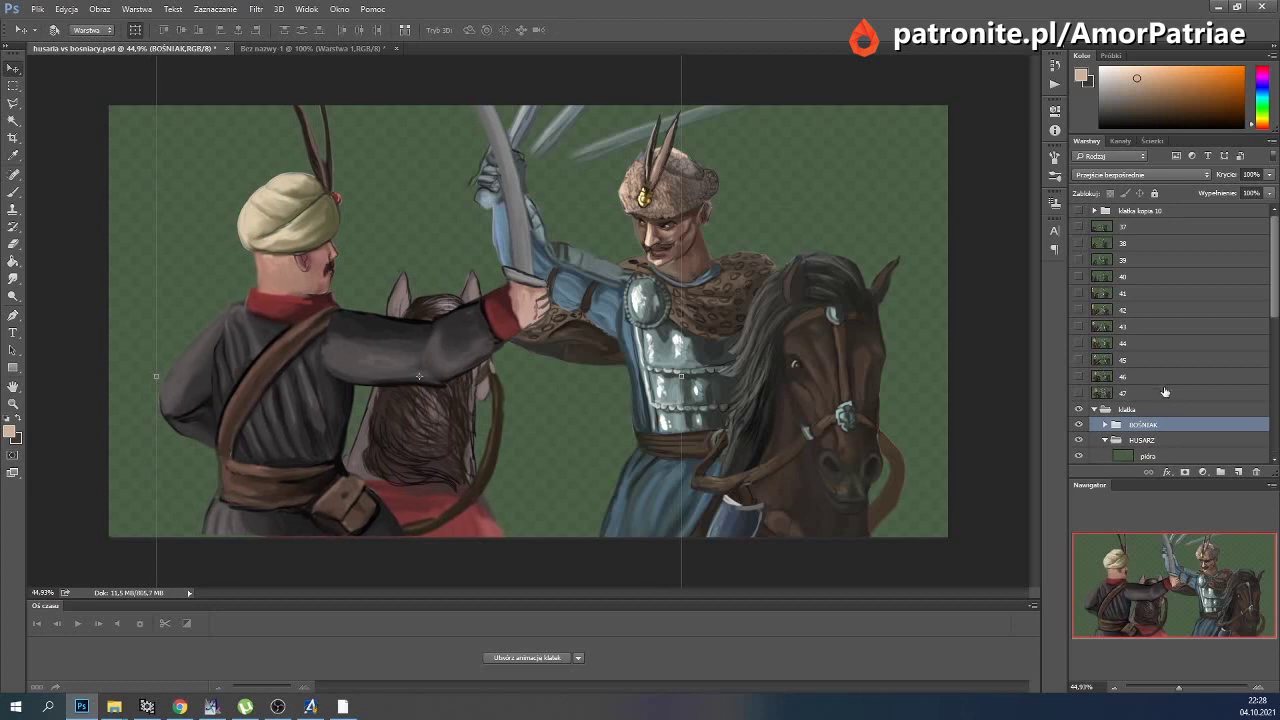
pyautogui.click(1147, 396)
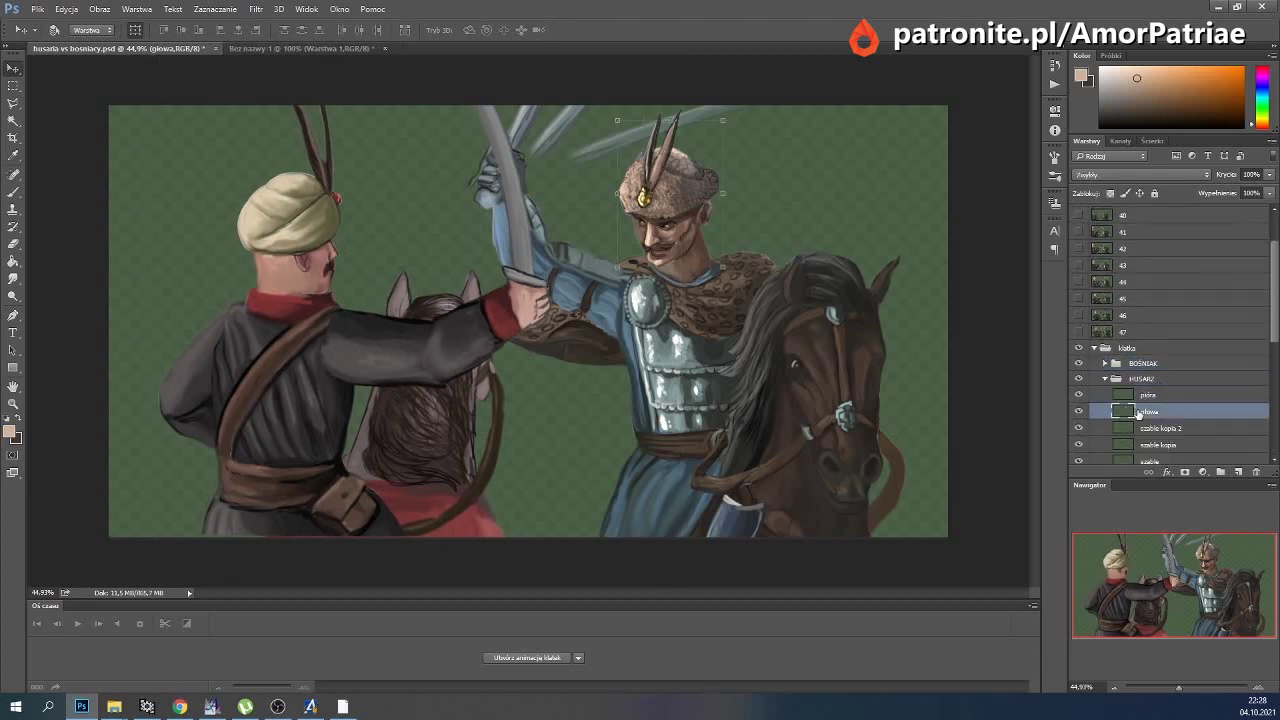
pyautogui.scroll(-3, 1146, 398)
pyautogui.scroll(-3, 1146, 398)
pyautogui.scroll(-3, 1146, 398)
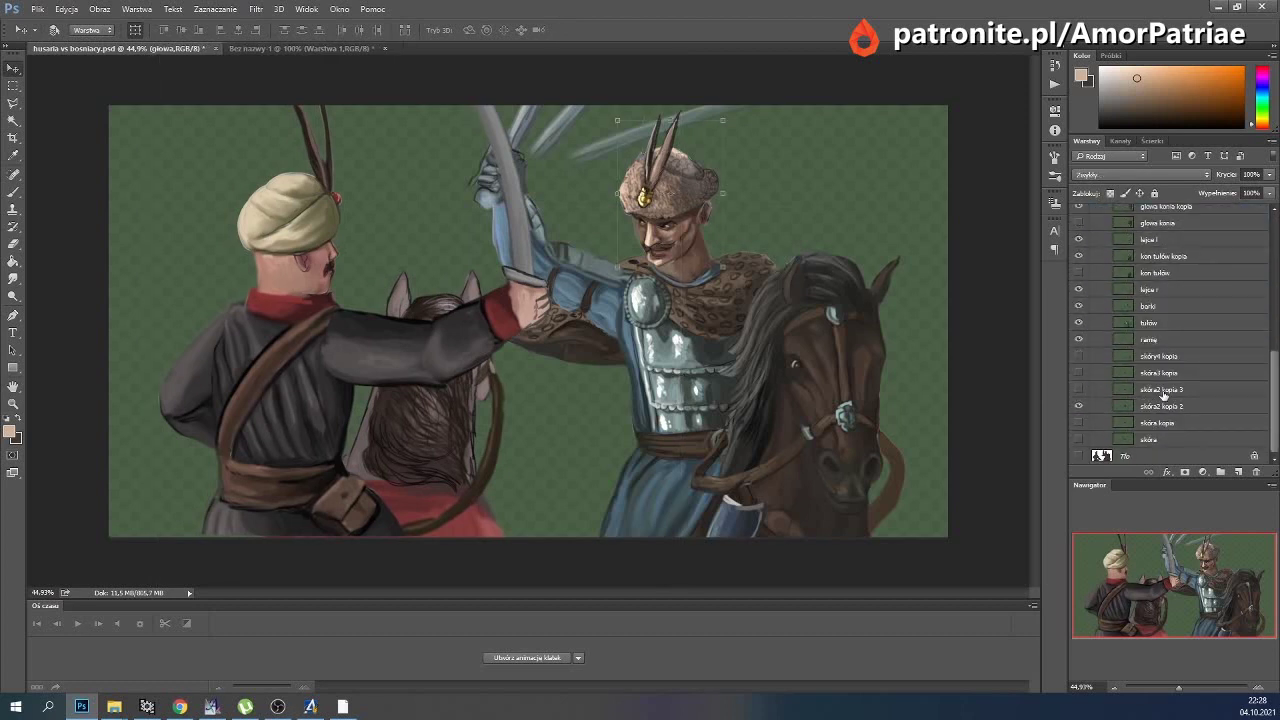
pyautogui.click(1167, 341)
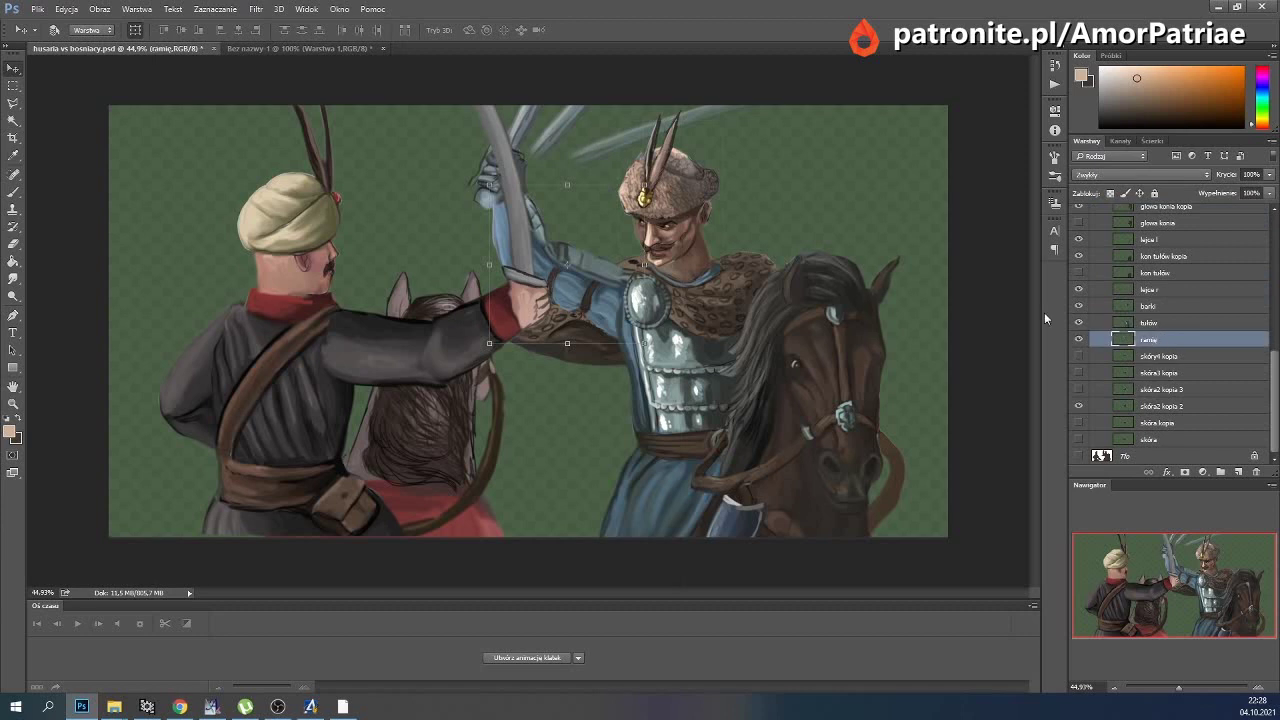
pyautogui.click(1152, 296)
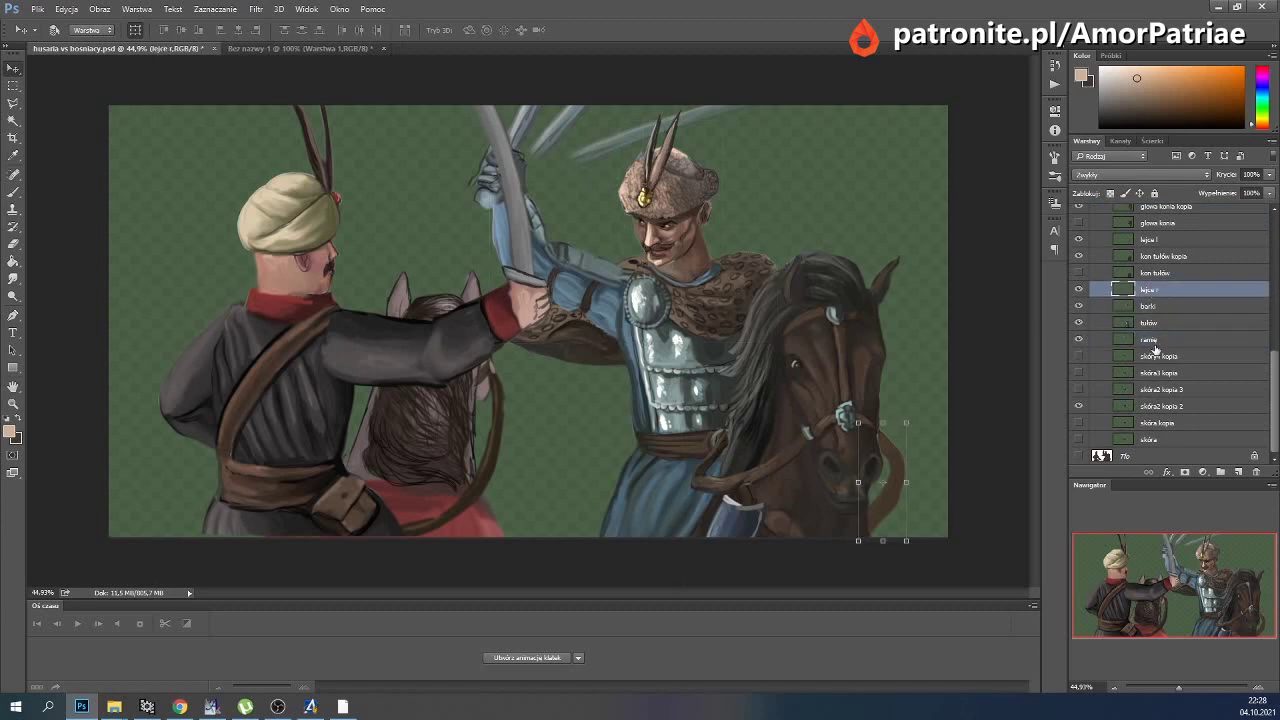
pyautogui.click(1156, 343)
pyautogui.scroll(1, 1156, 350)
pyautogui.scroll(2, 1156, 350)
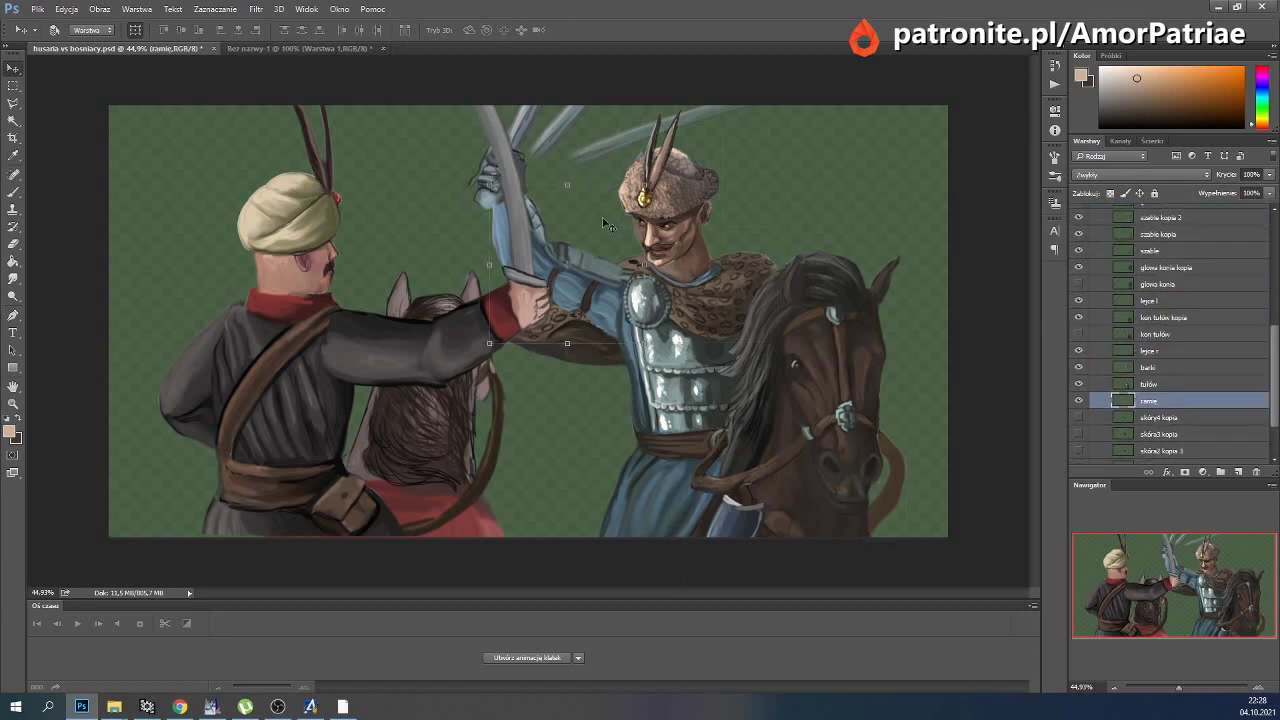
# Puppet-warp the ramię arm down about 34° around a shoulder pin and commit.
pyautogui.click(66, 9)
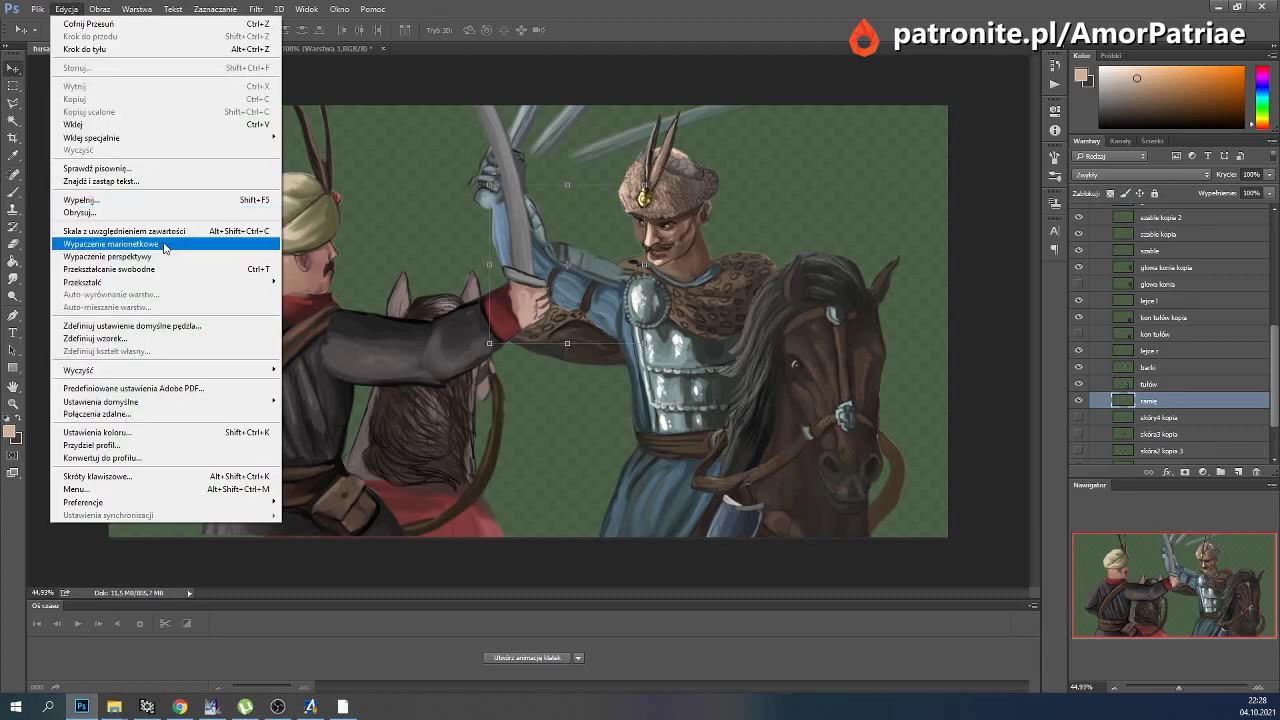
pyautogui.click(166, 247)
pyautogui.moveTo(624, 323); pyautogui.dragTo(479, 298)
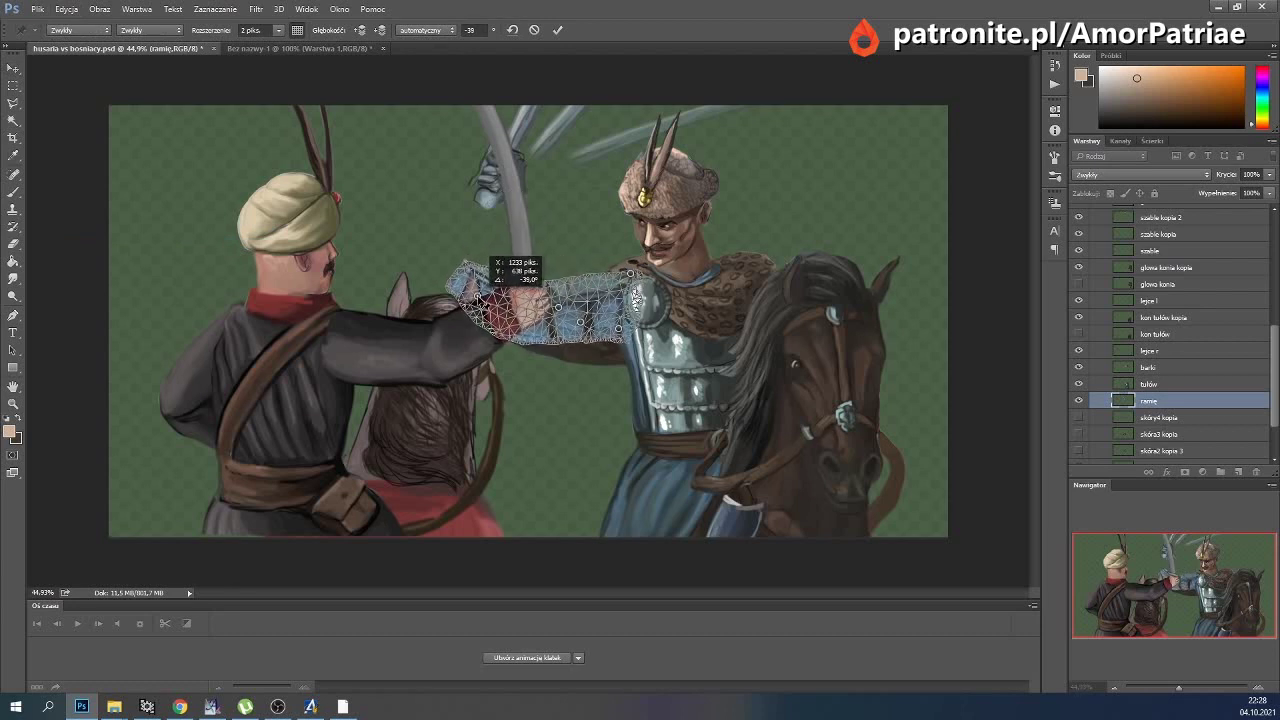
pyautogui.click(557, 29)
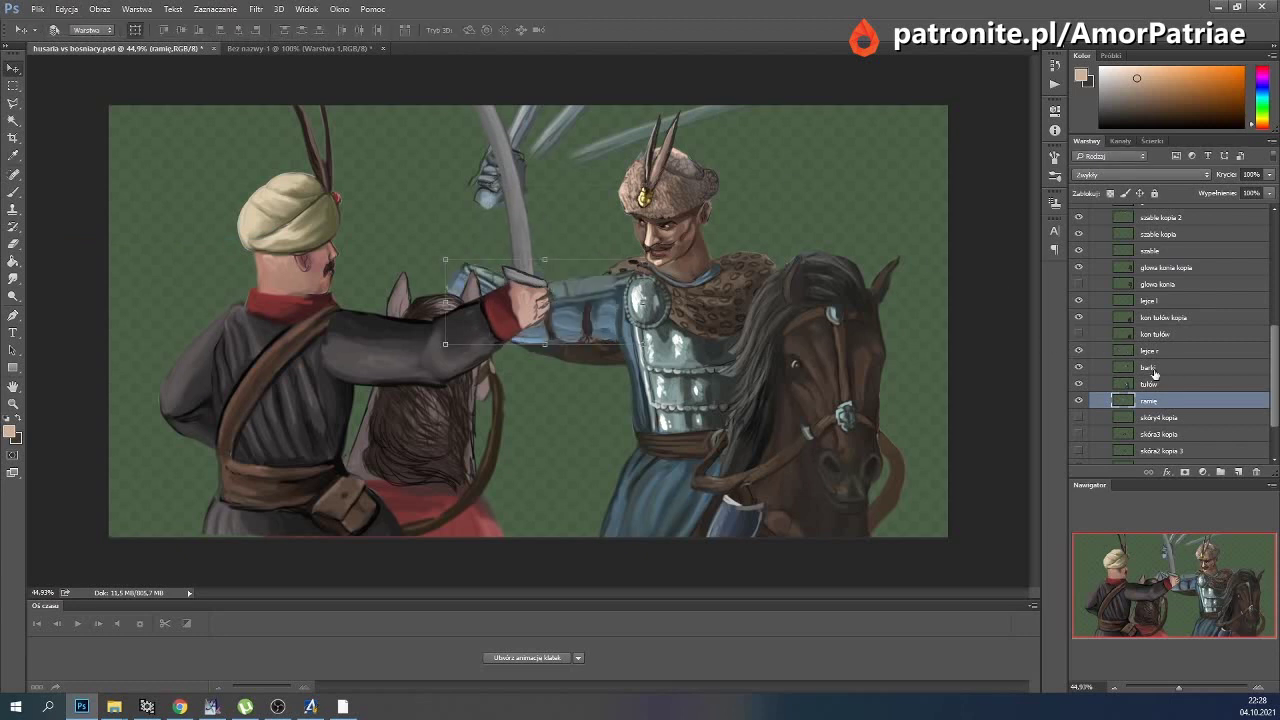
# Move the ramię layer out of HUSARZ into the upper pose group.
pyautogui.scroll(2, 1154, 373)
pyautogui.scroll(1, 1154, 373)
pyautogui.scroll(2, 1154, 373)
pyautogui.scroll(1, 1154, 373)
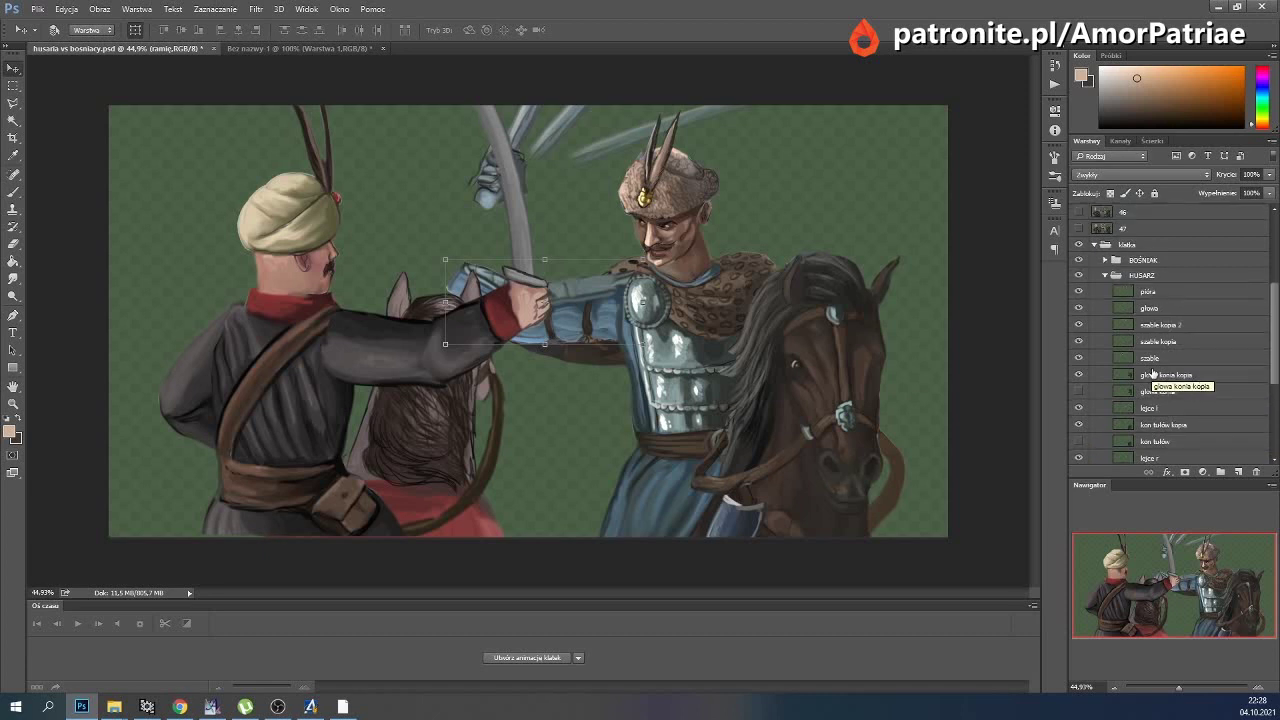
pyautogui.scroll(-3, 1153, 373)
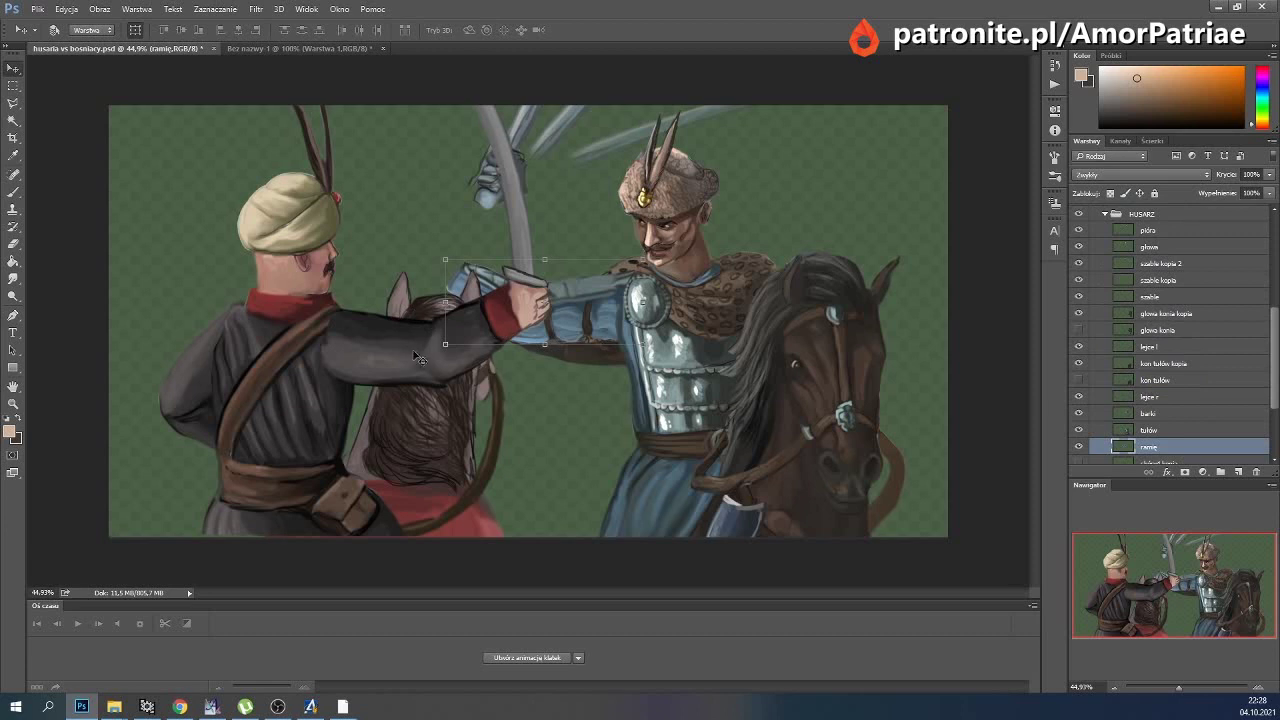
pyautogui.scroll(2, 1160, 300)
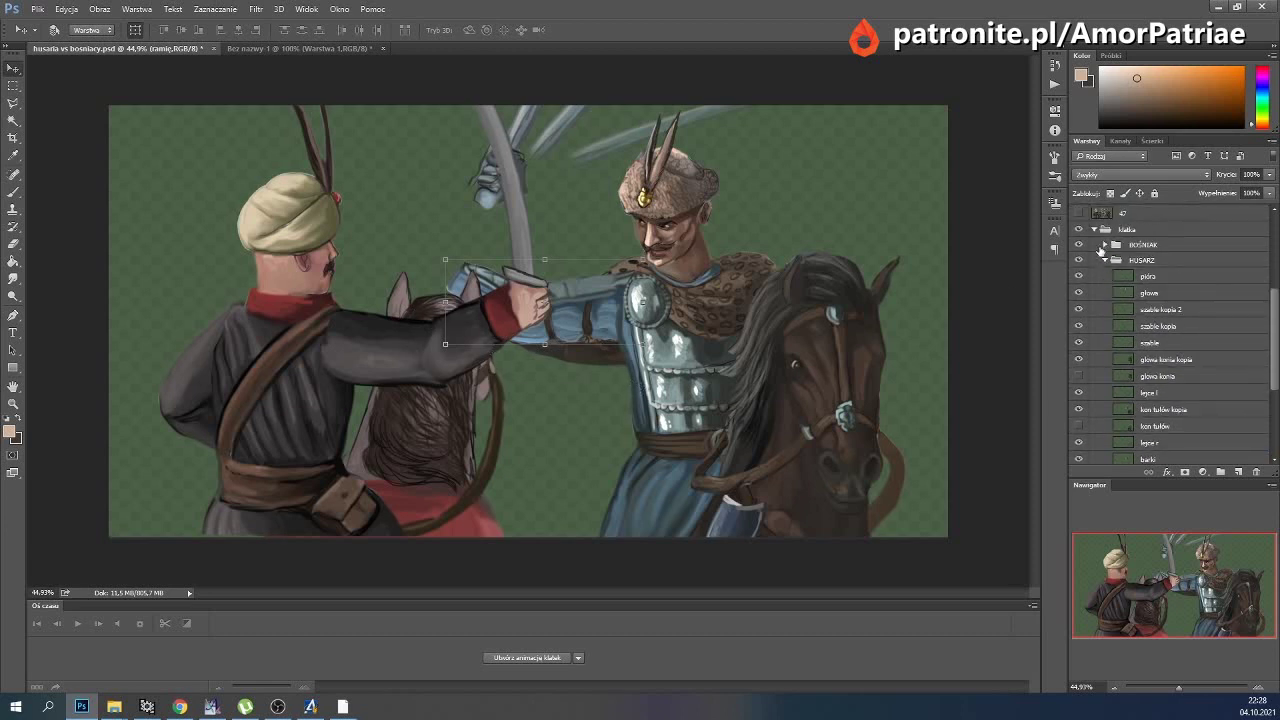
pyautogui.scroll(-3, 1140, 320)
pyautogui.scroll(-2, 1165, 390)
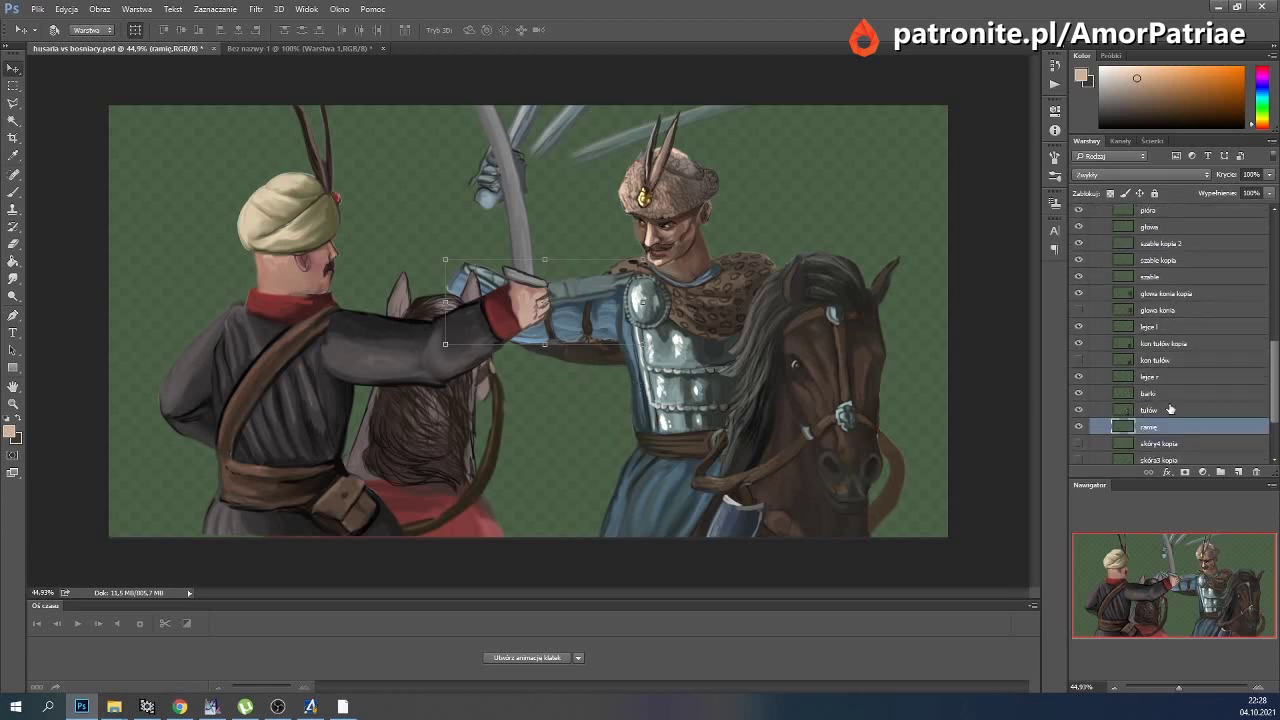
pyautogui.moveTo(1160, 429); pyautogui.dragTo(1171, 258)
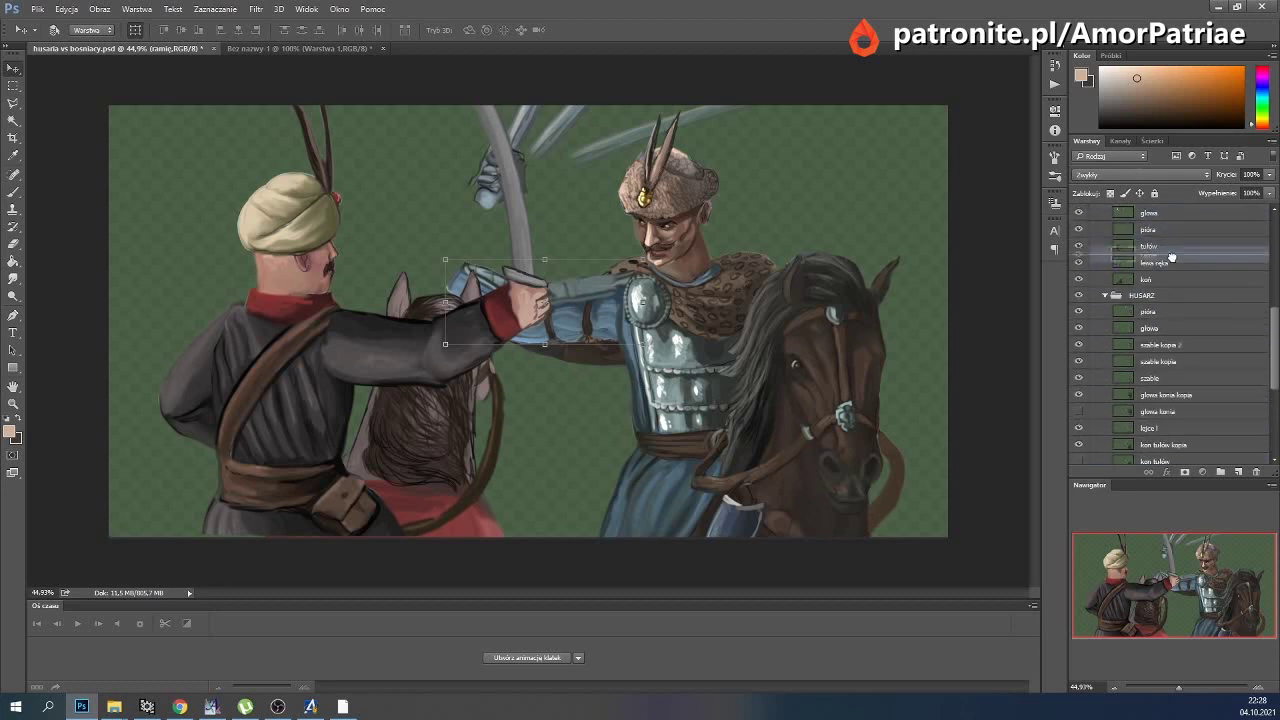
pyautogui.moveTo(1171, 258)
pyautogui.mouseDown()
pyautogui.moveTo(1179, 245)
pyautogui.moveTo(1170, 255)
pyautogui.mouseUp()
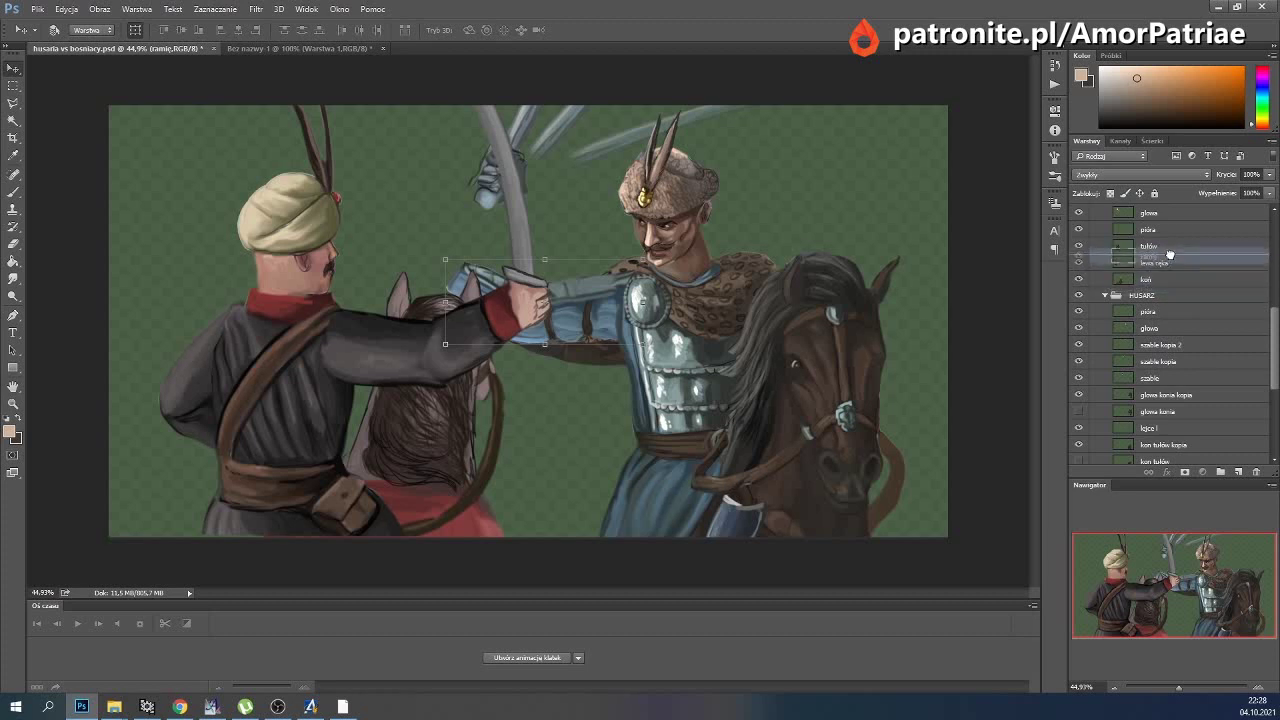
pyautogui.moveTo(1170, 255); pyautogui.dragTo(1166, 276)
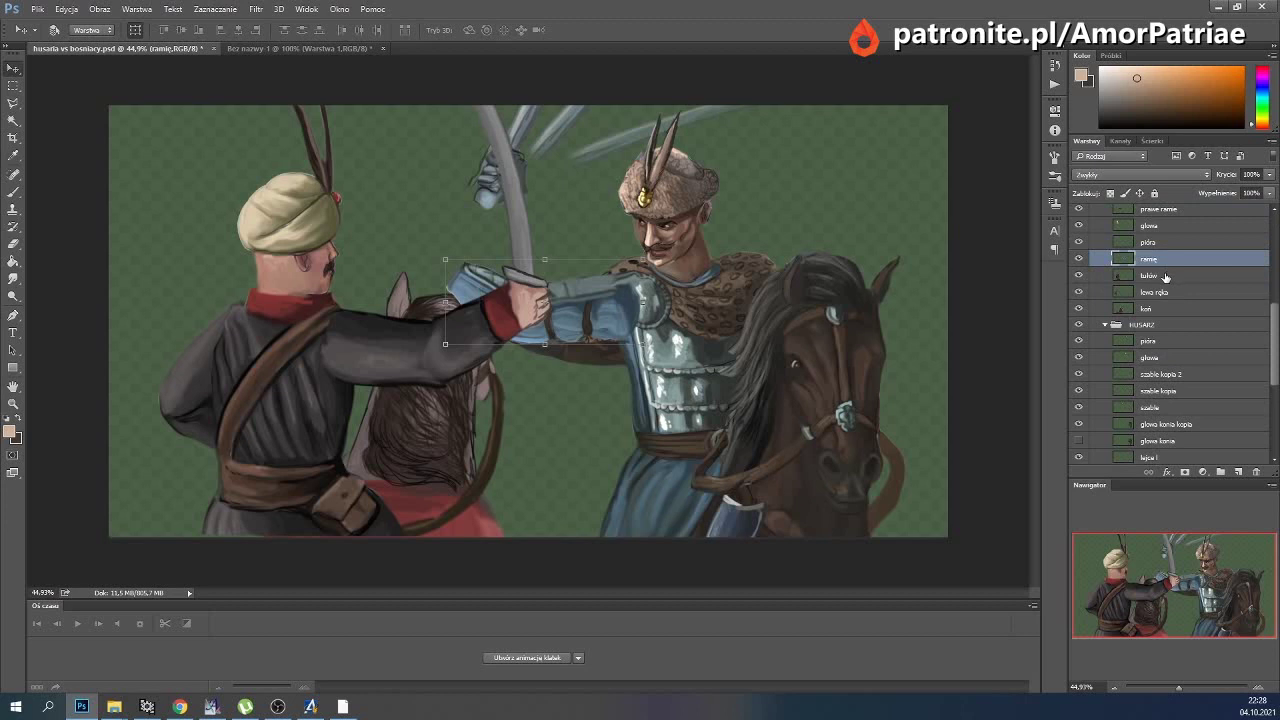
# Rename the moved arm layer to 'HUSARZ ramię'.
pyautogui.scroll(1, 1160, 277)
pyautogui.doubleClick(1150, 290)
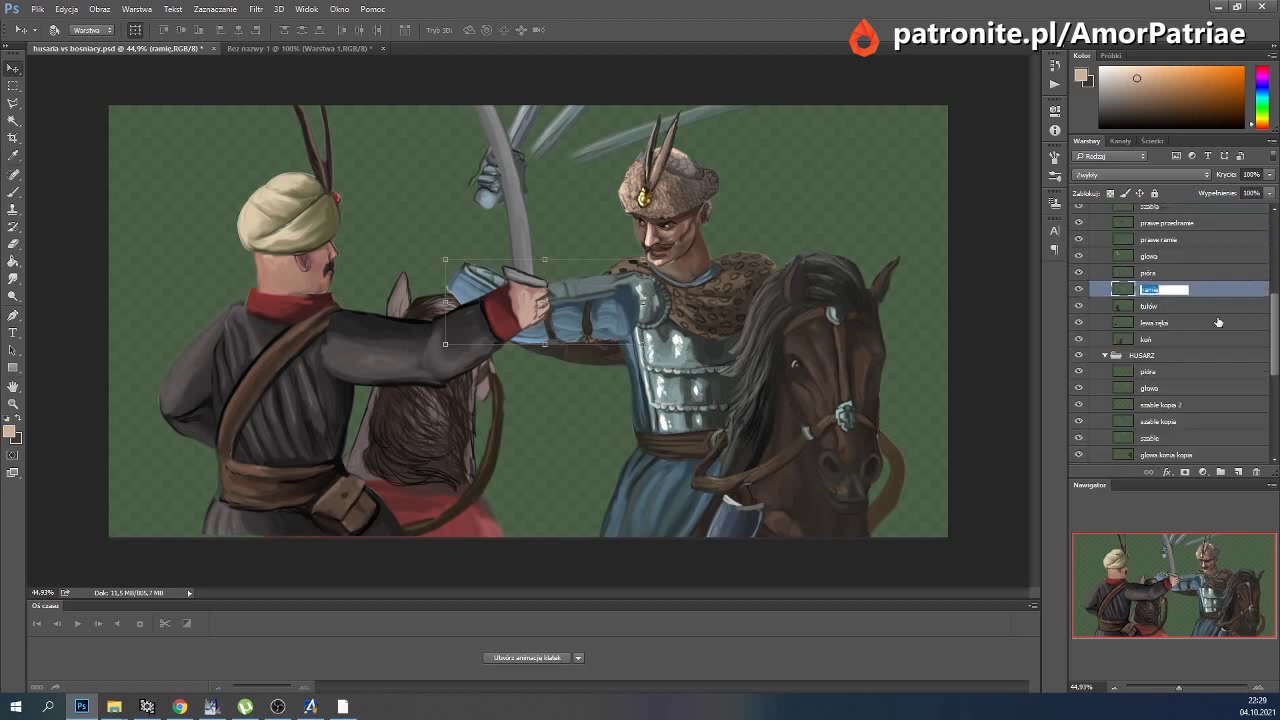
pyautogui.write('HUSARZ')
pyautogui.press('Return')
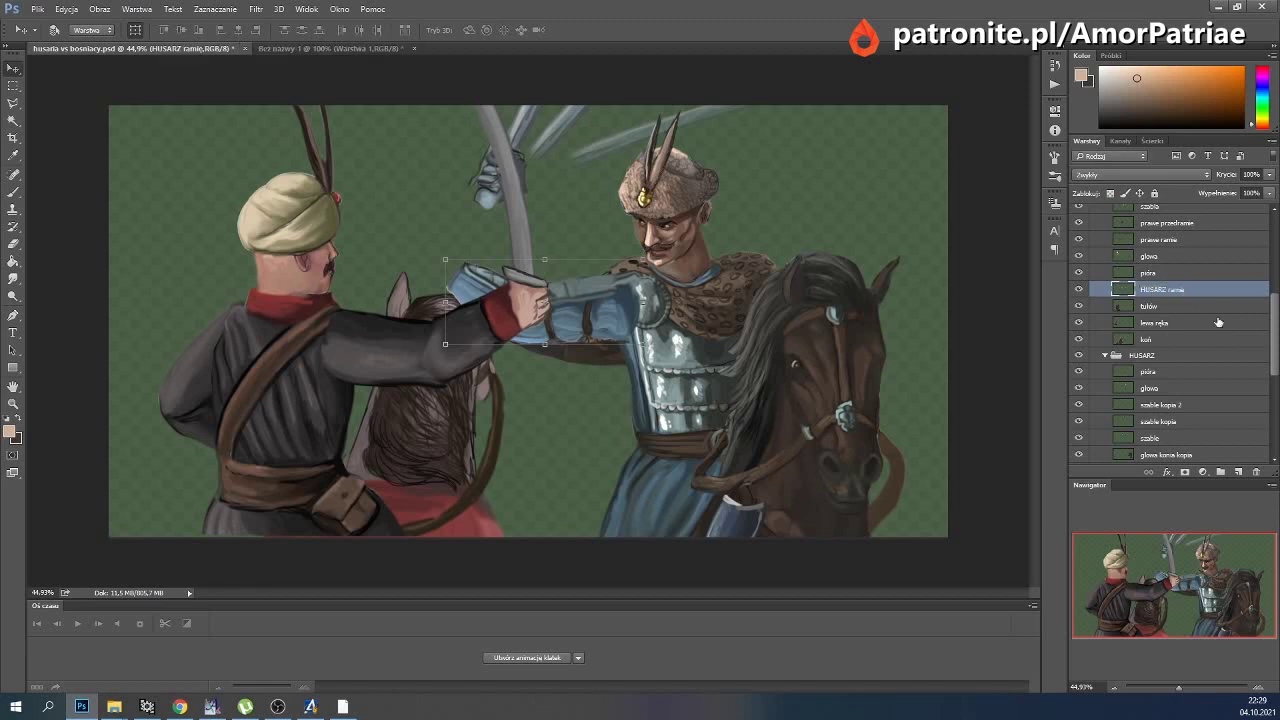
# Make the szable layer visible, move it above HUSARZ ramię and rename it 'HUSARZ szable'.
pyautogui.scroll(-3, 1215, 303)
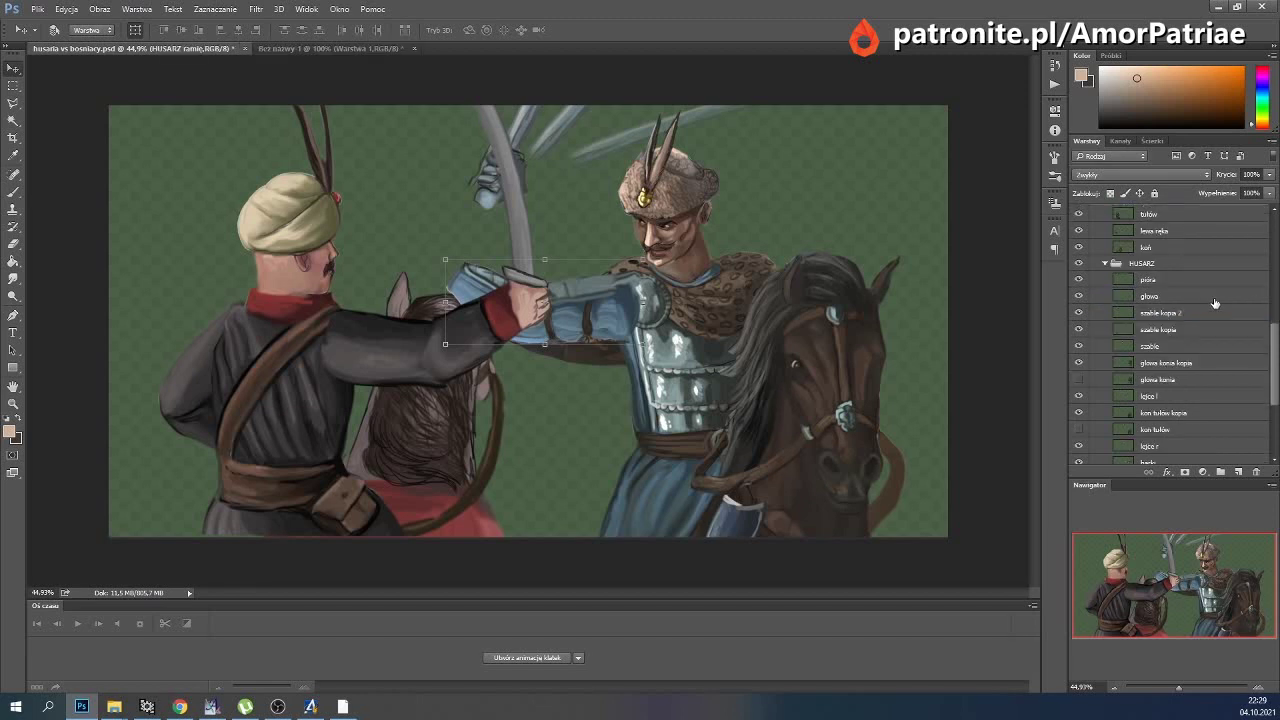
pyautogui.click(1168, 330)
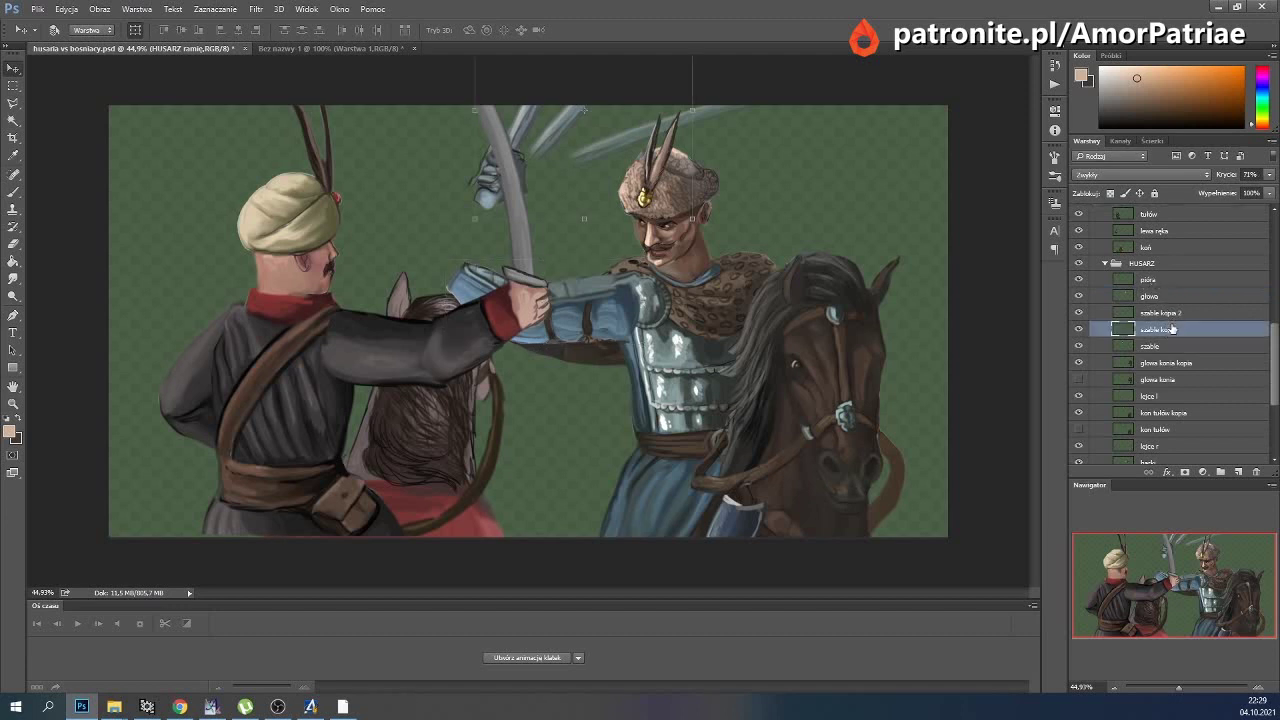
pyautogui.click(1158, 346)
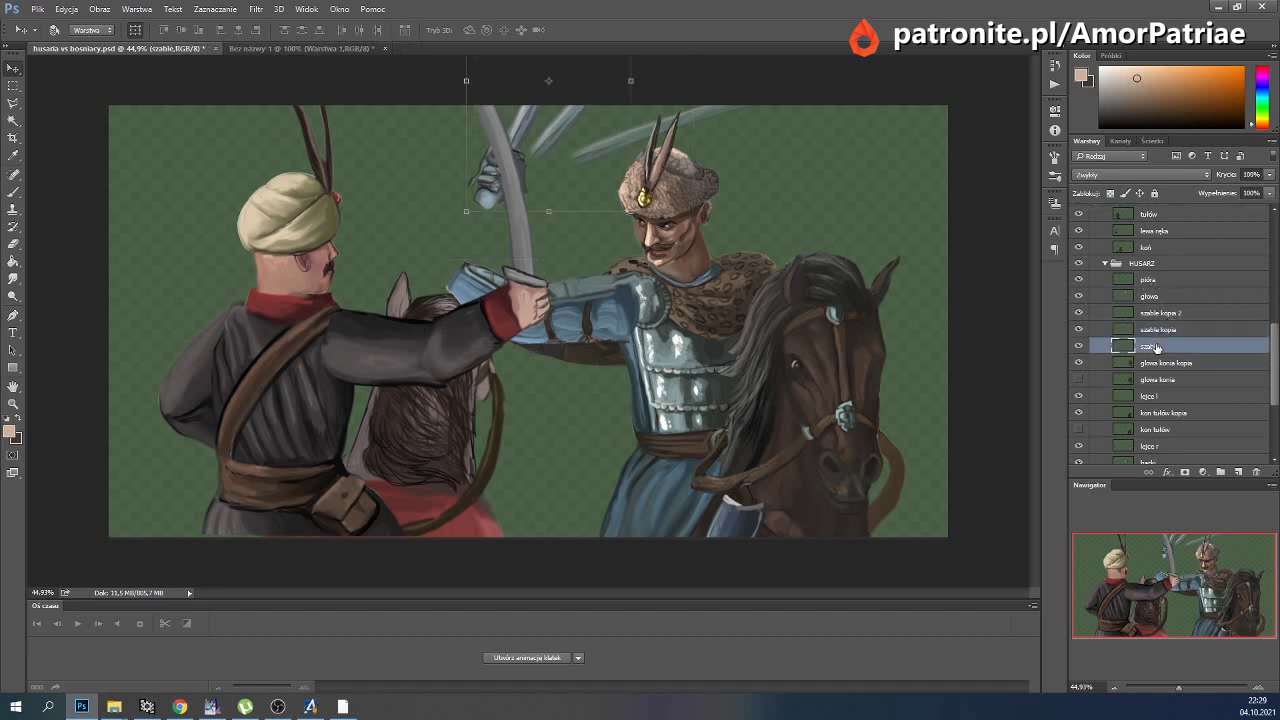
pyautogui.click(1079, 346)
pyautogui.scroll(2, 1100, 370)
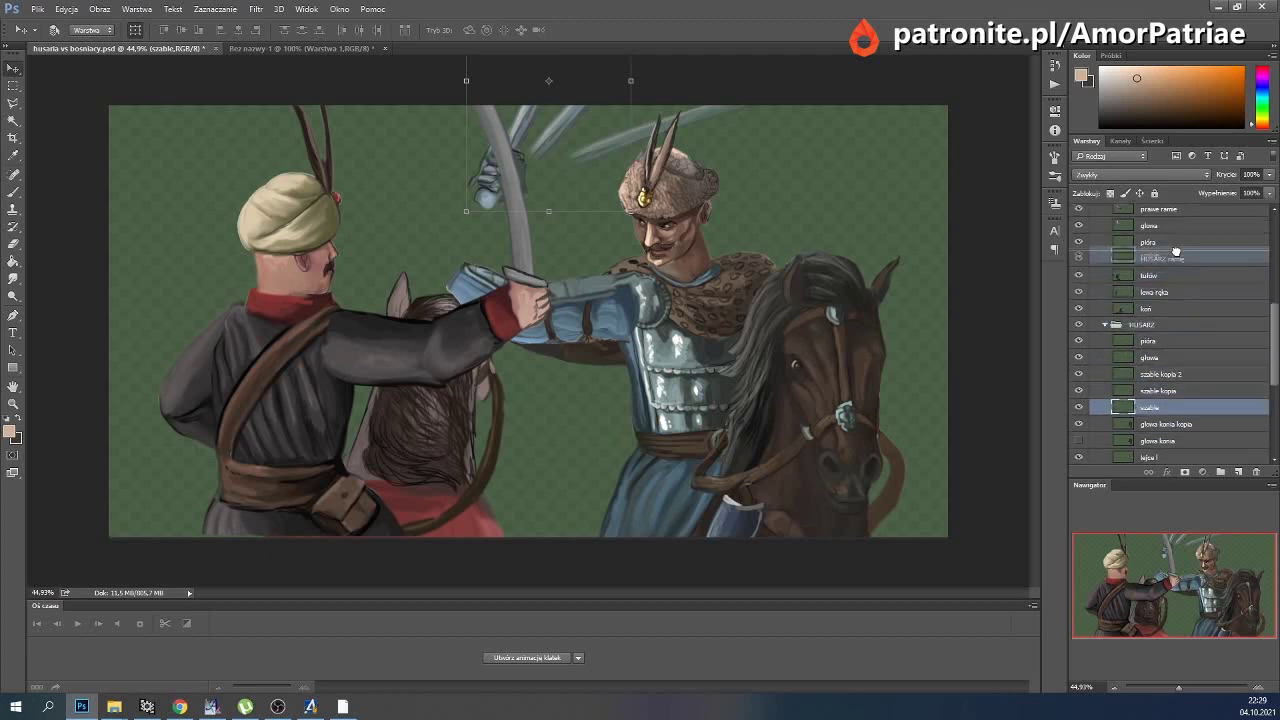
pyautogui.moveTo(1136, 407); pyautogui.dragTo(1175, 259)
pyautogui.doubleClick(1150, 213)
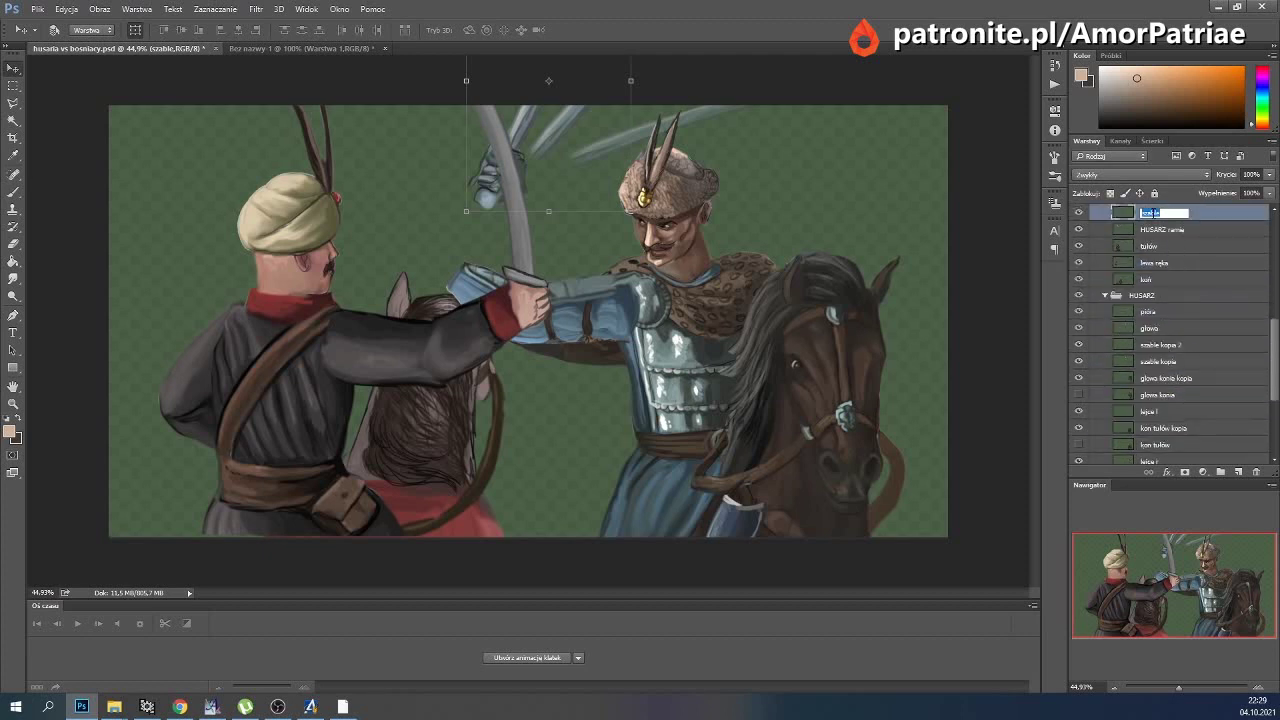
pyautogui.write('HUS')
pyautogui.press('Return')
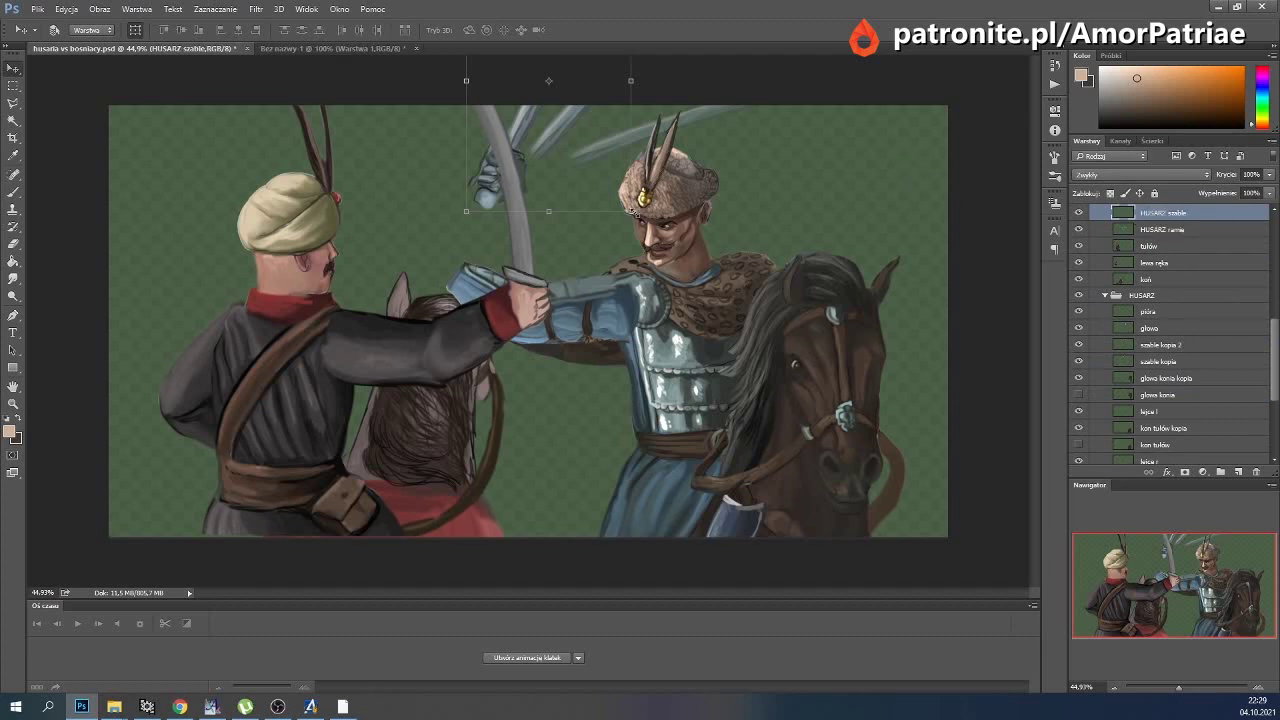
# Enlarge the sabre slightly and swing it down toward the turbaned horseman.
pyautogui.moveTo(631, 211); pyautogui.dragTo(643, 230)
pyautogui.moveTo(703, 158); pyautogui.dragTo(556, 55)
pyautogui.moveTo(640, 215)
pyautogui.mouseDown()
pyautogui.moveTo(375, 260)
pyautogui.moveTo(452, 276)
pyautogui.mouseUp()
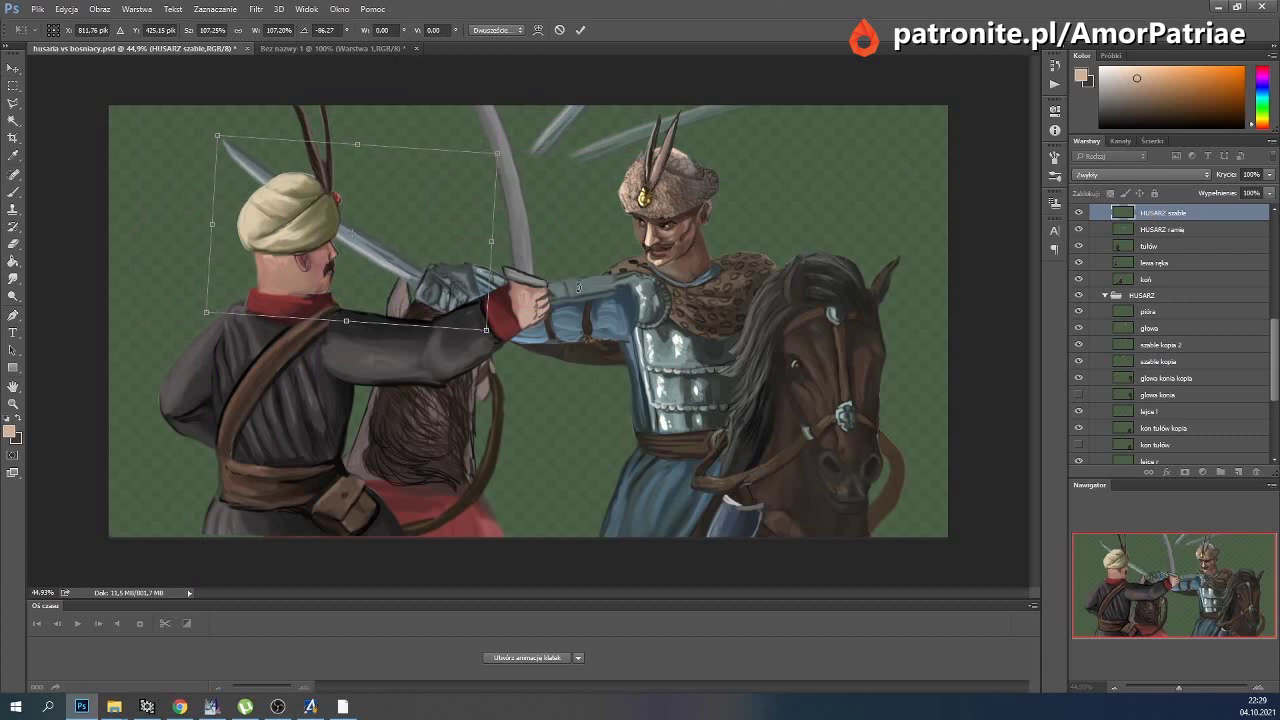
pyautogui.click(581, 30)
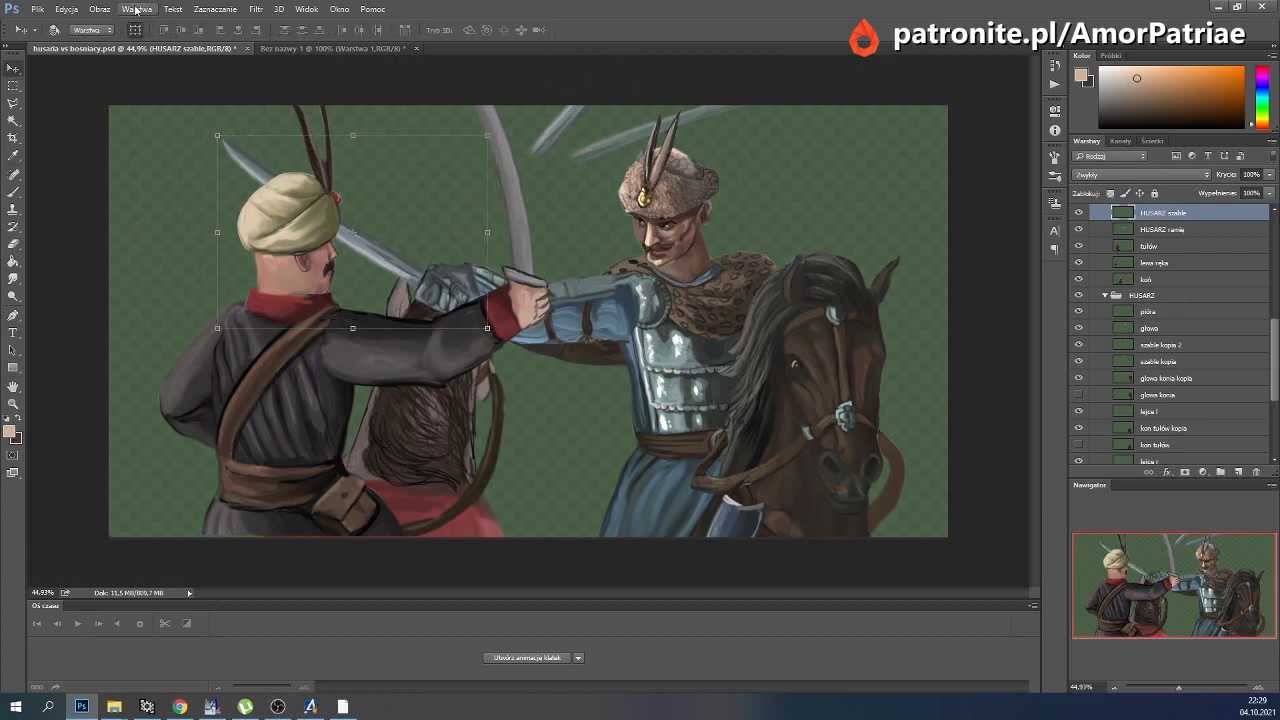
# Puppet-warp the sabre from a hilt pin, bending the tip up and to the left.
pyautogui.click(66, 9)
pyautogui.click(110, 243)
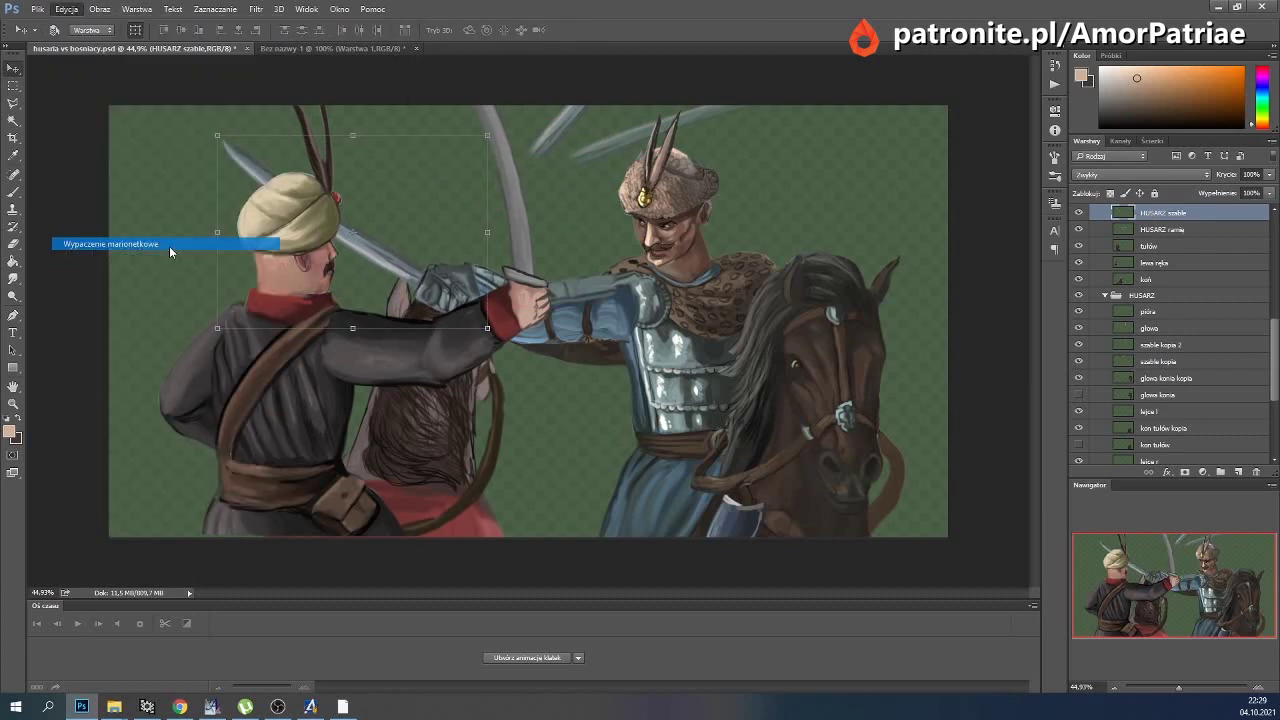
pyautogui.moveTo(446, 268); pyautogui.dragTo(467, 270)
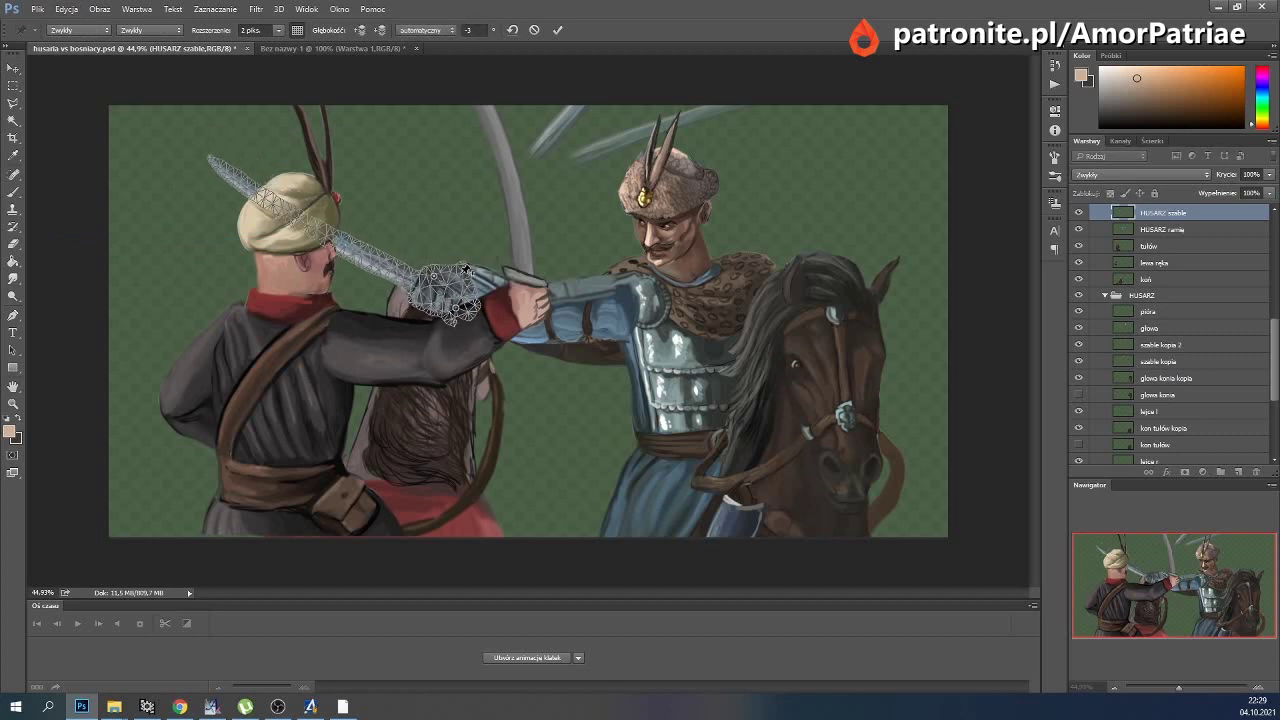
pyautogui.moveTo(467, 270)
pyautogui.mouseDown()
pyautogui.moveTo(478, 288)
pyautogui.moveTo(415, 277)
pyautogui.mouseUp()
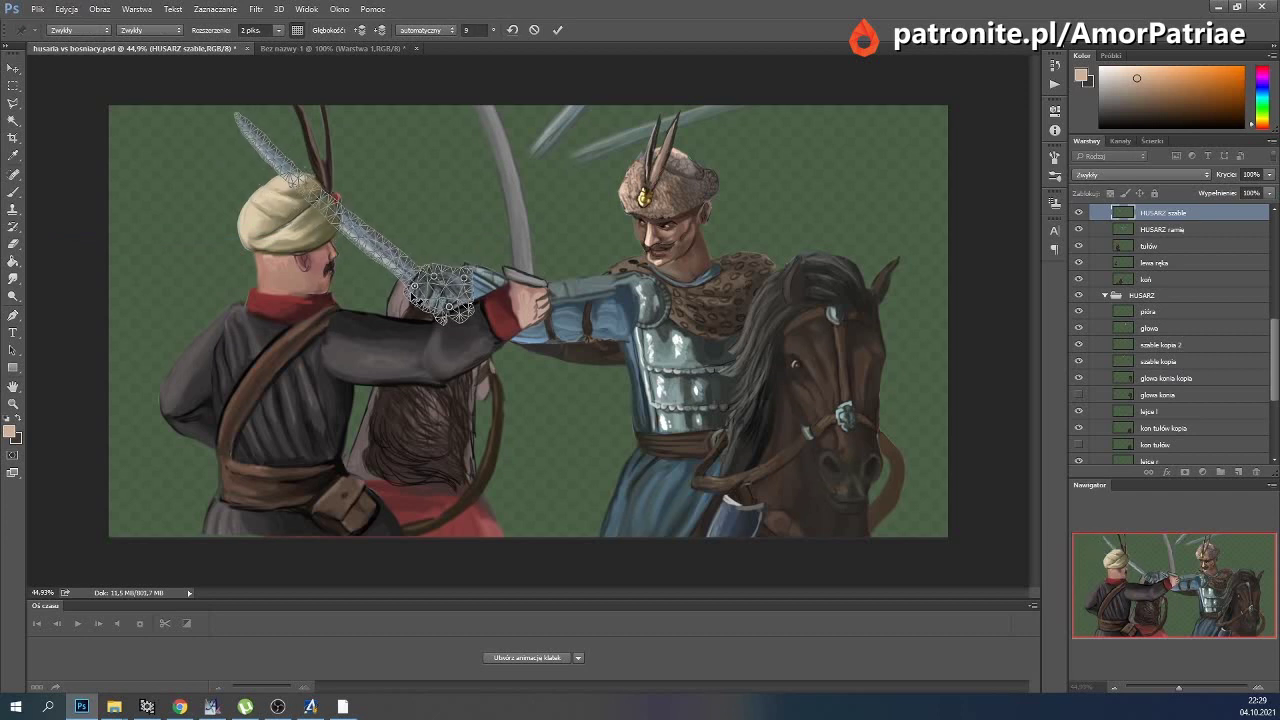
pyautogui.moveTo(414, 290); pyautogui.dragTo(425, 280)
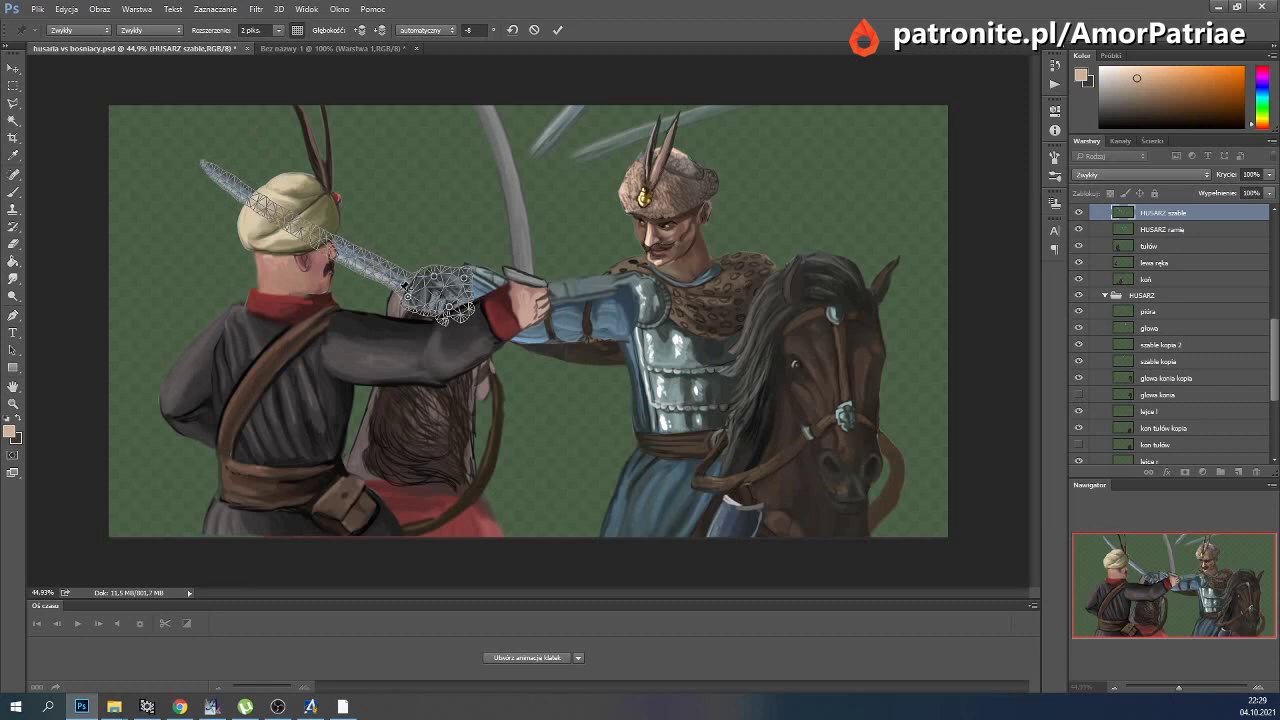
pyautogui.moveTo(226, 174); pyautogui.dragTo(229, 150)
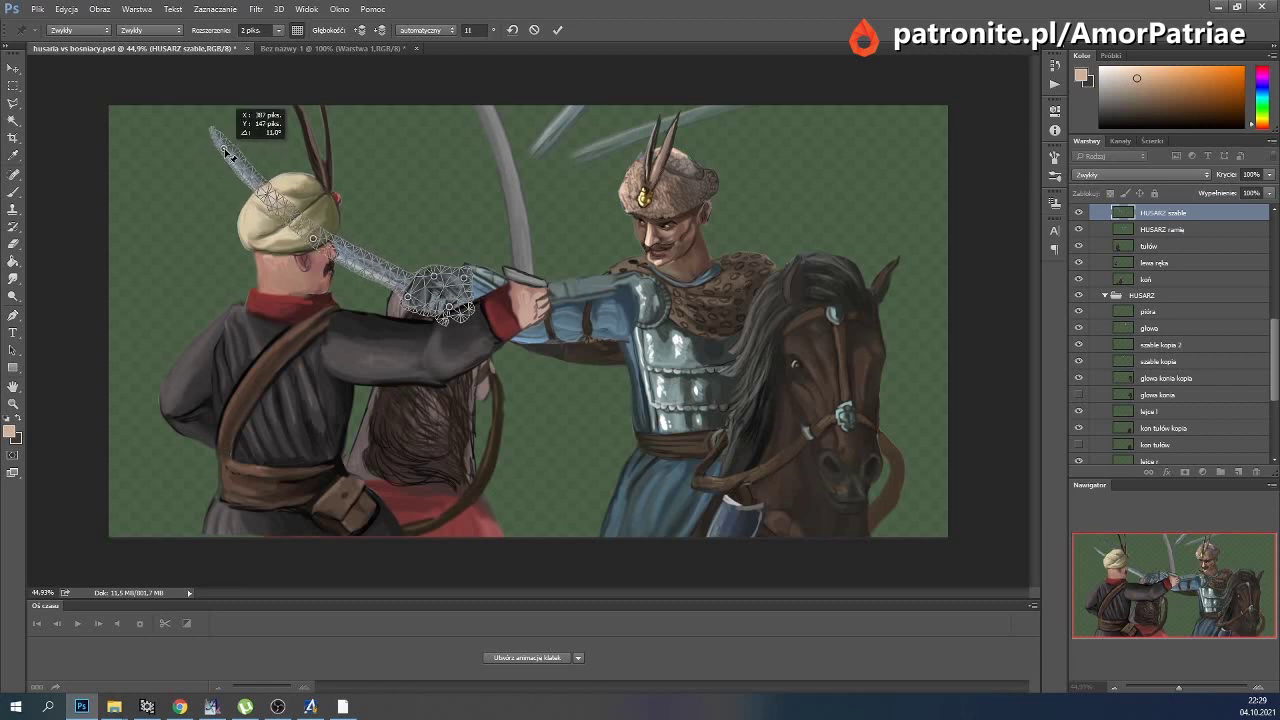
pyautogui.click(557, 30)
pyautogui.click(1156, 344)
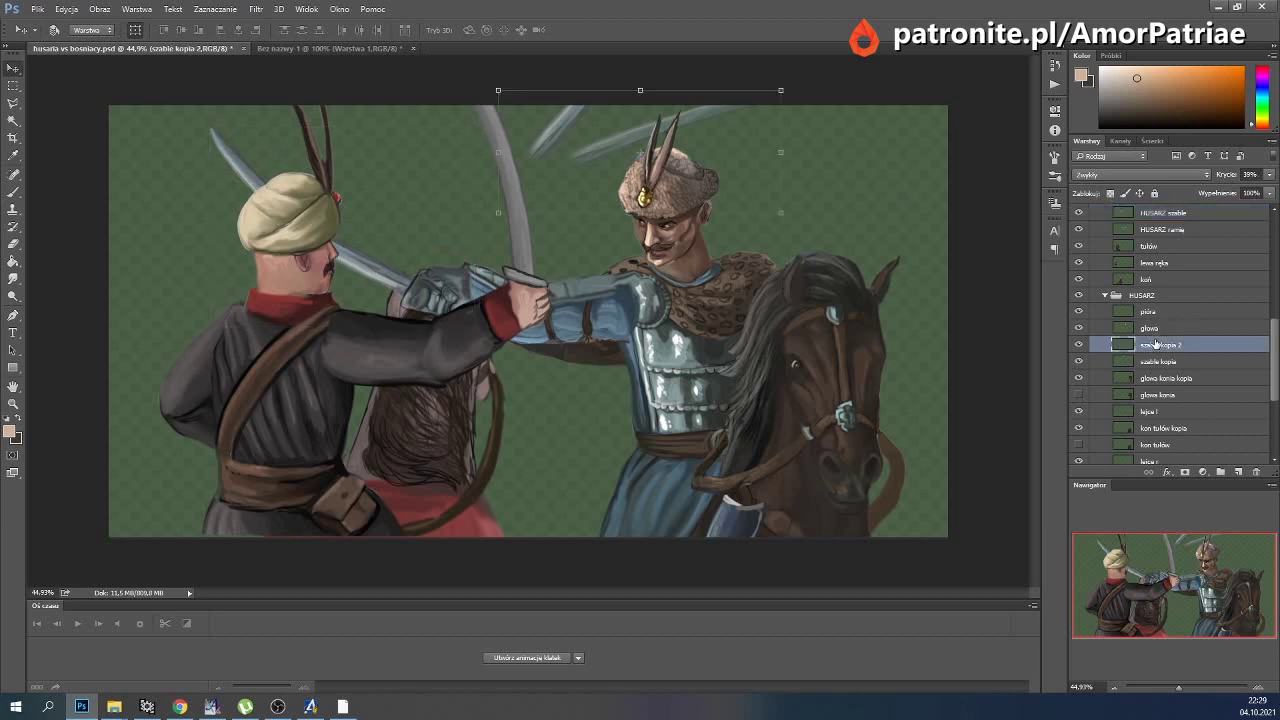
# Fan the two faded sabre copies leftward, rotating szable kopia to about -91° and shifting kopia 2 35 px.
pyautogui.moveTo(794, 175)
pyautogui.mouseDown()
pyautogui.moveTo(655, 95)
pyautogui.moveTo(491, 210)
pyautogui.moveTo(534, 215)
pyautogui.mouseUp()
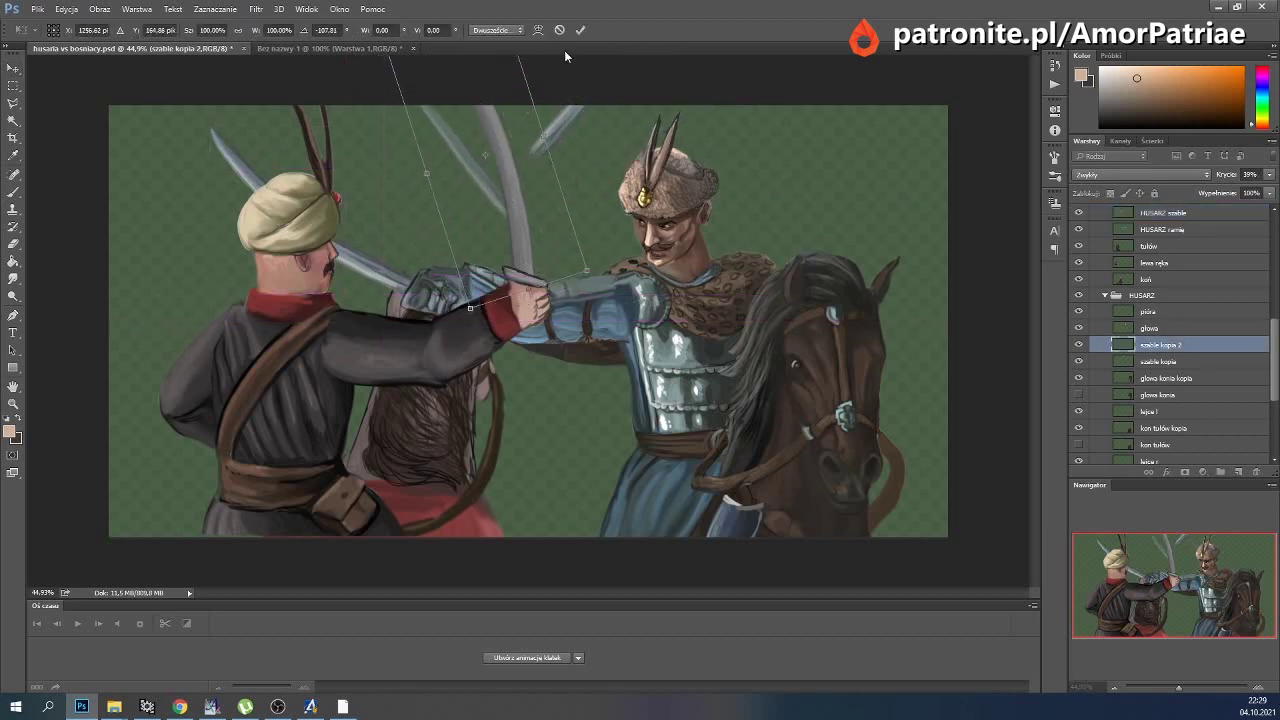
pyautogui.click(579, 29)
pyautogui.click(1157, 361)
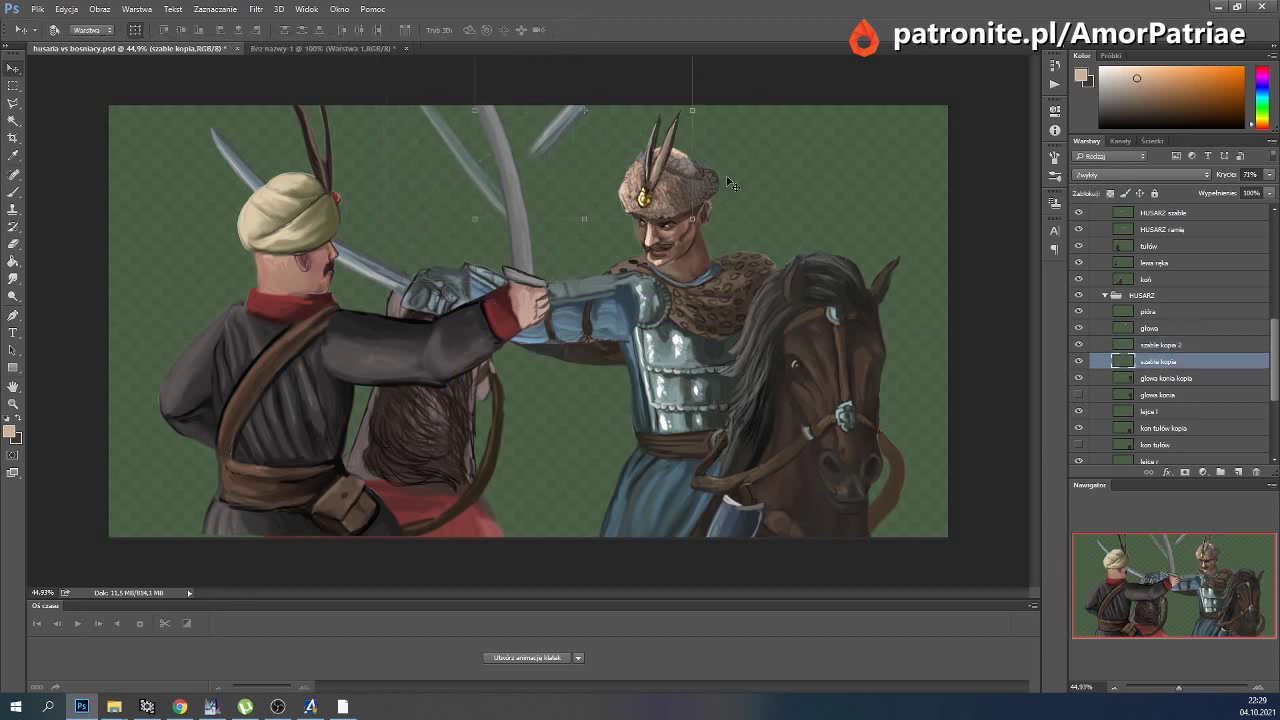
pyautogui.hotkey('ctrl', 't')
pyautogui.moveTo(704, 160); pyautogui.dragTo(611, 75)
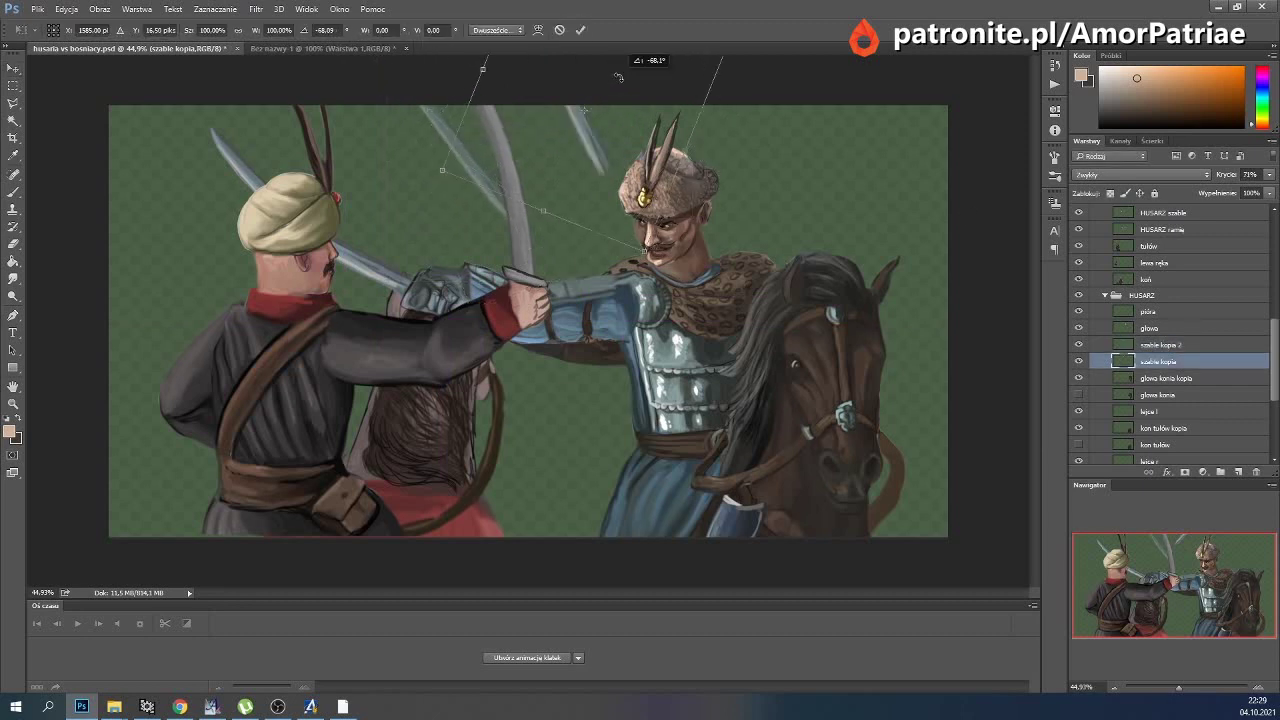
pyautogui.moveTo(611, 75); pyautogui.dragTo(600, 62)
pyautogui.moveTo(628, 157)
pyautogui.mouseDown()
pyautogui.moveTo(451, 203)
pyautogui.moveTo(490, 214)
pyautogui.mouseUp()
pyautogui.moveTo(528, 278); pyautogui.dragTo(538, 256)
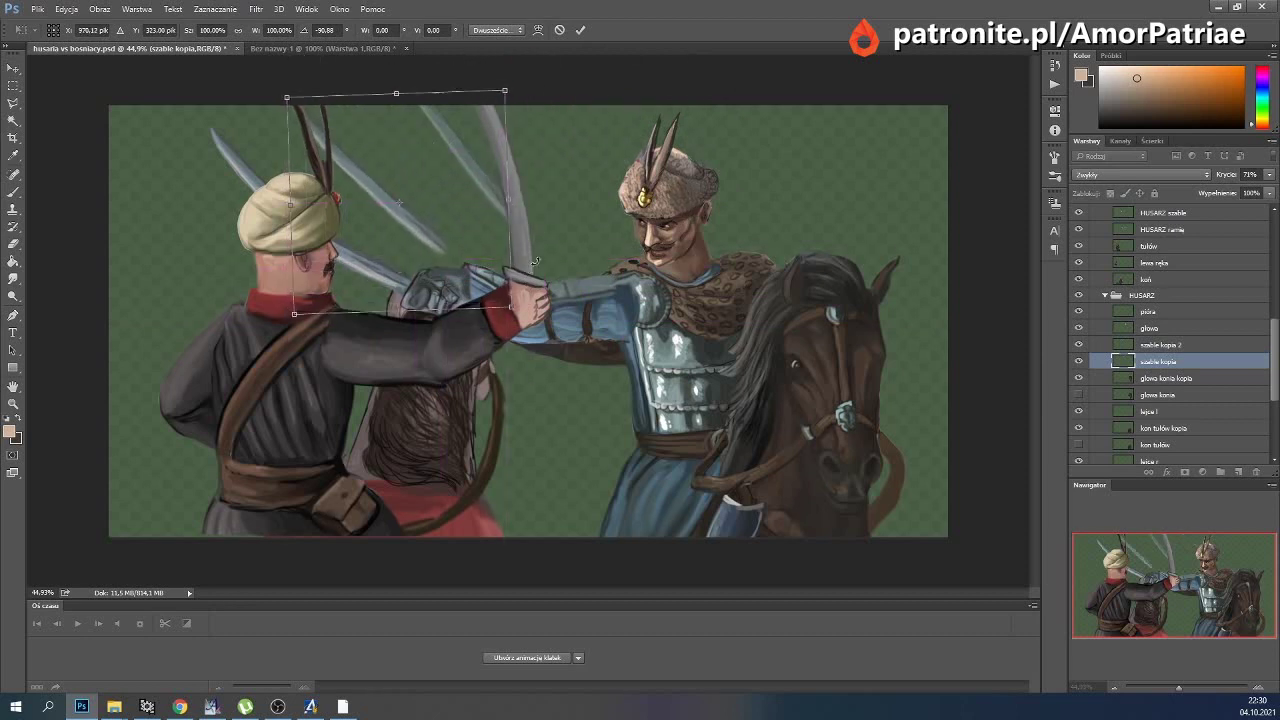
pyautogui.click(580, 30)
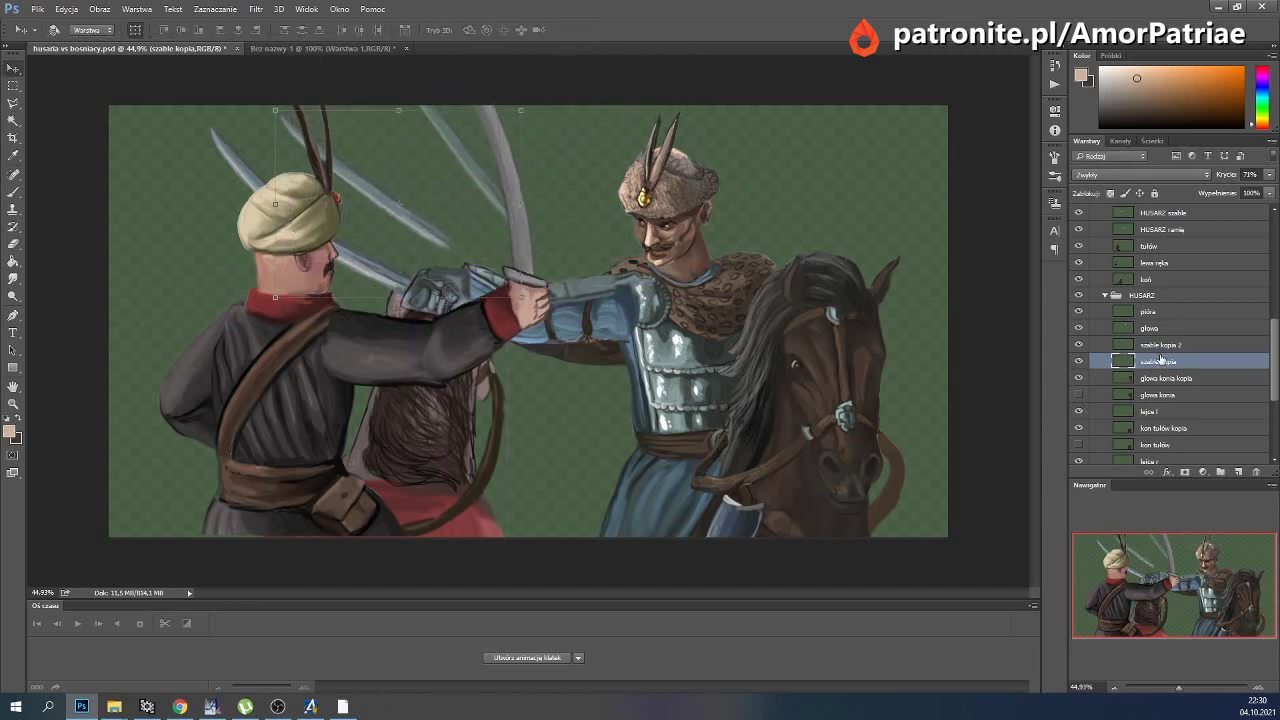
pyautogui.click(1157, 346)
pyautogui.moveTo(842, 240); pyautogui.dragTo(806, 240)
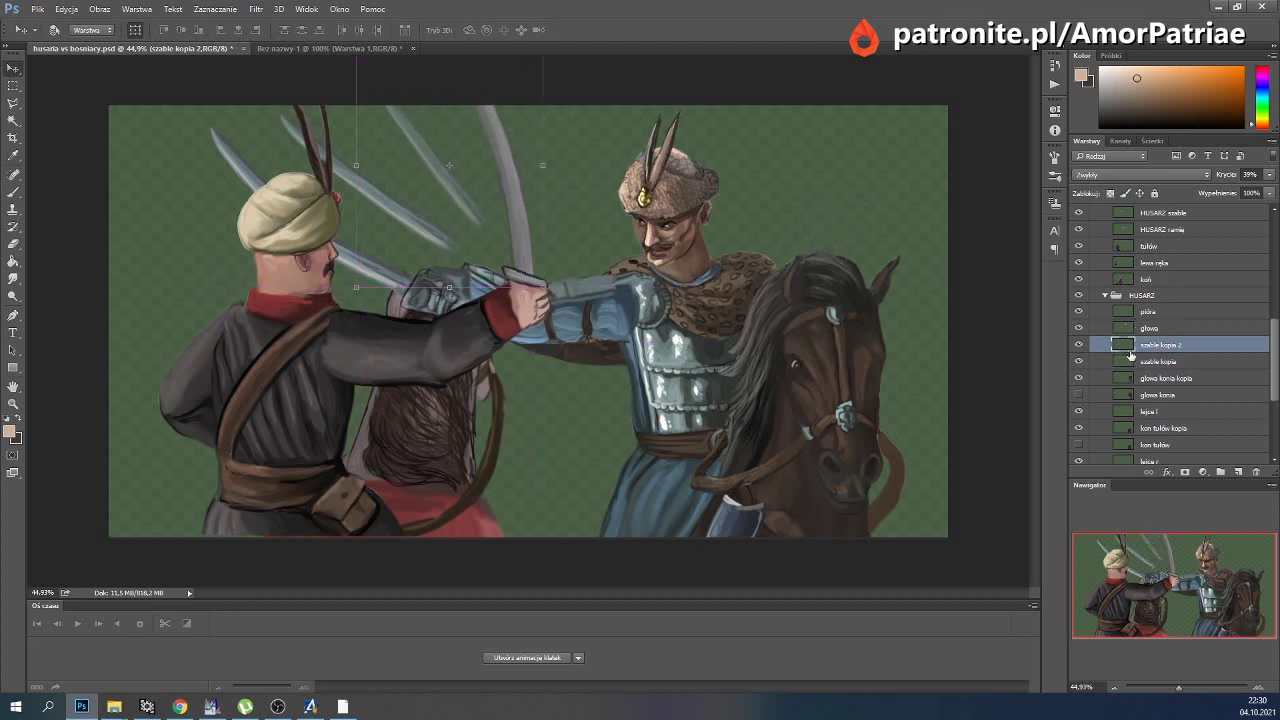
# Toggle frame layers 46 and 47 to compare the sabre trail against neighbouring frames.
pyautogui.scroll(2, 1153, 300)
pyautogui.scroll(2, 1158, 320)
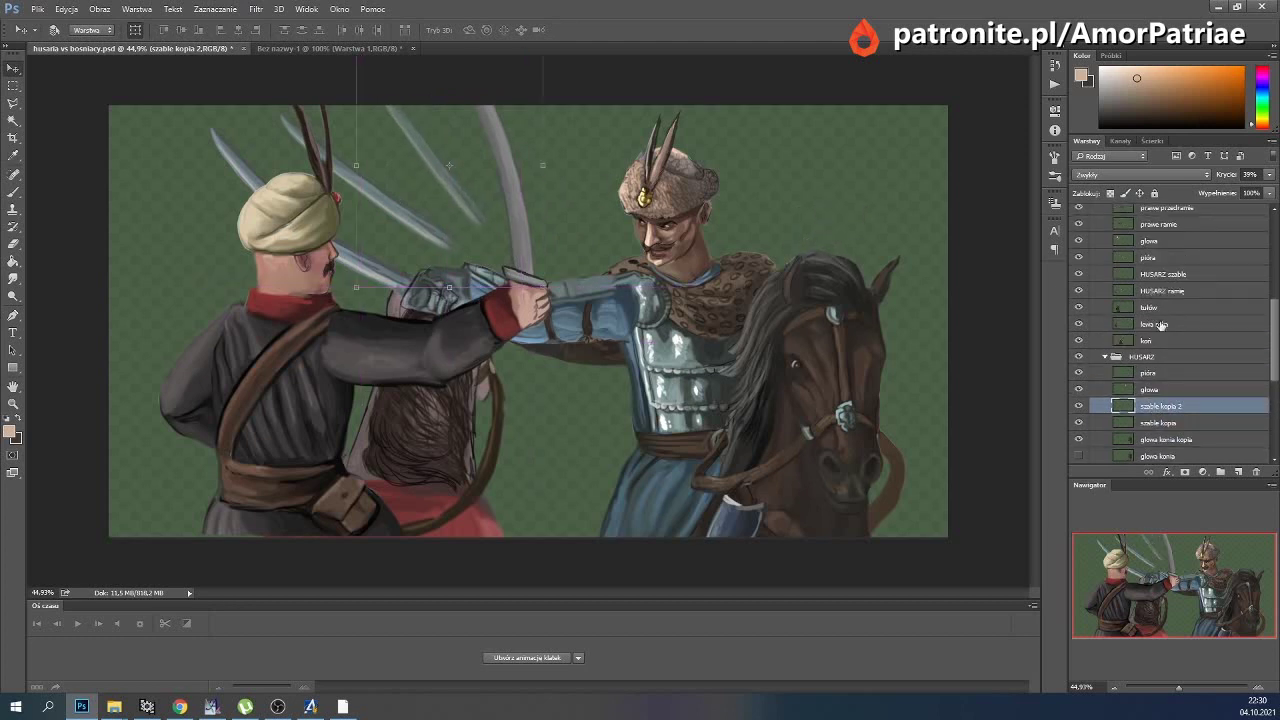
pyautogui.click(1150, 373)
pyautogui.scroll(3, 1153, 373)
pyautogui.scroll(3, 1140, 350)
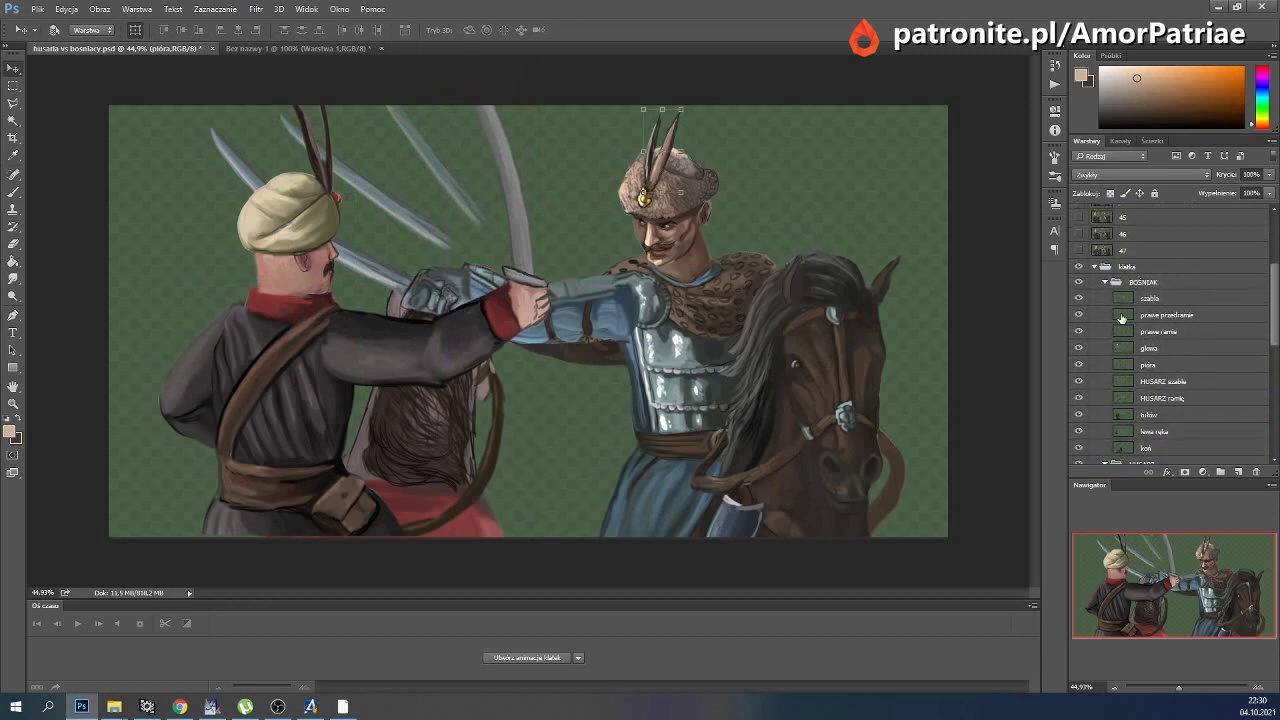
pyautogui.click(1079, 246)
pyautogui.click(1079, 233)
pyautogui.click(1148, 299)
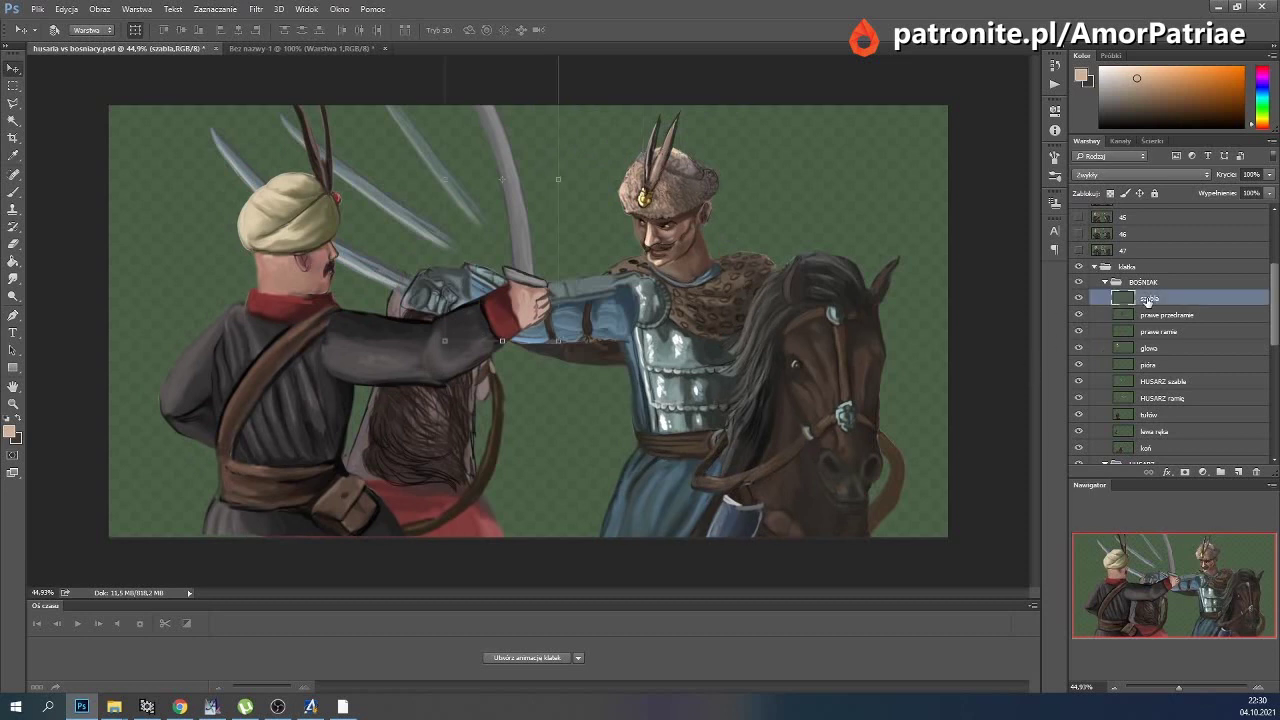
pyautogui.click(1079, 234)
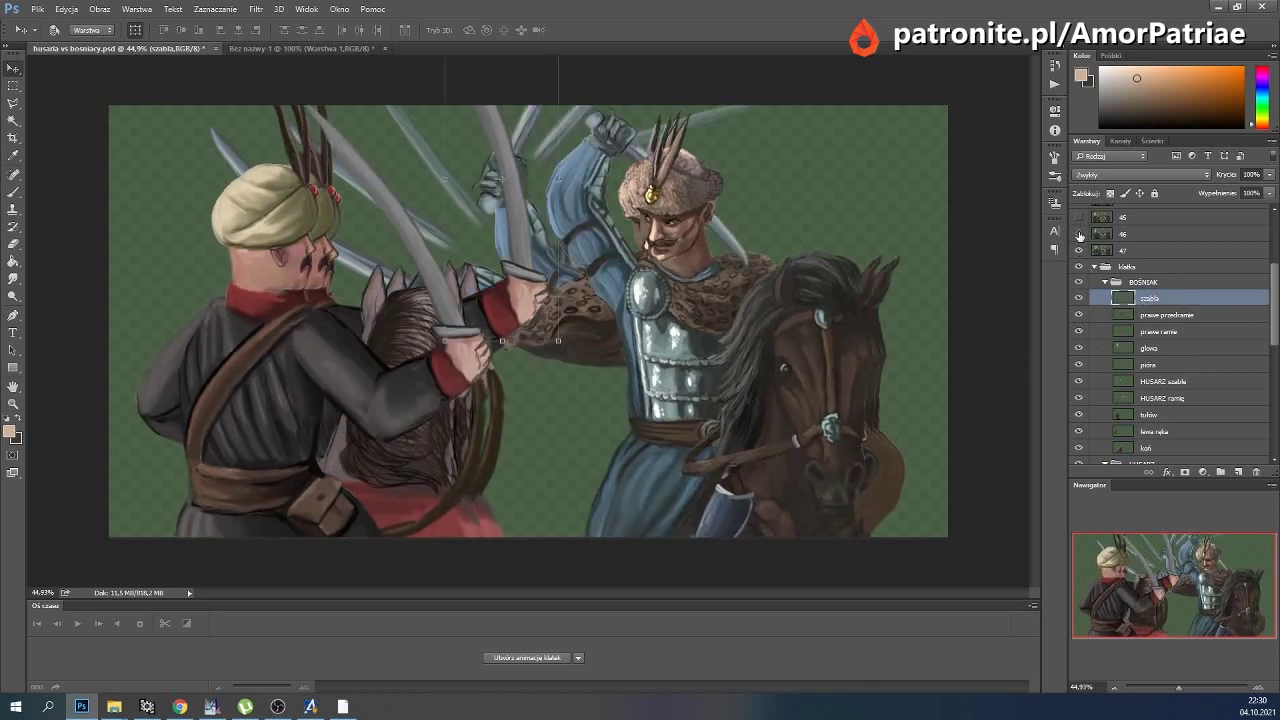
pyautogui.click(1079, 234)
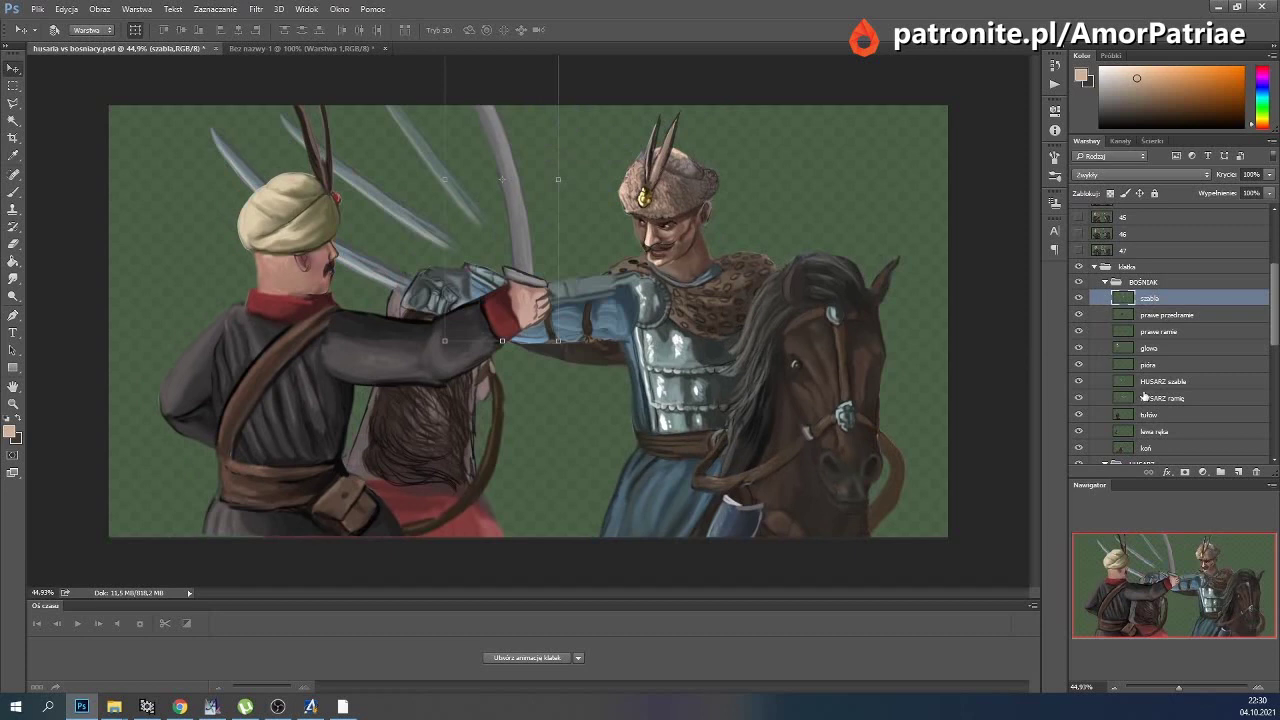
pyautogui.click(1140, 282)
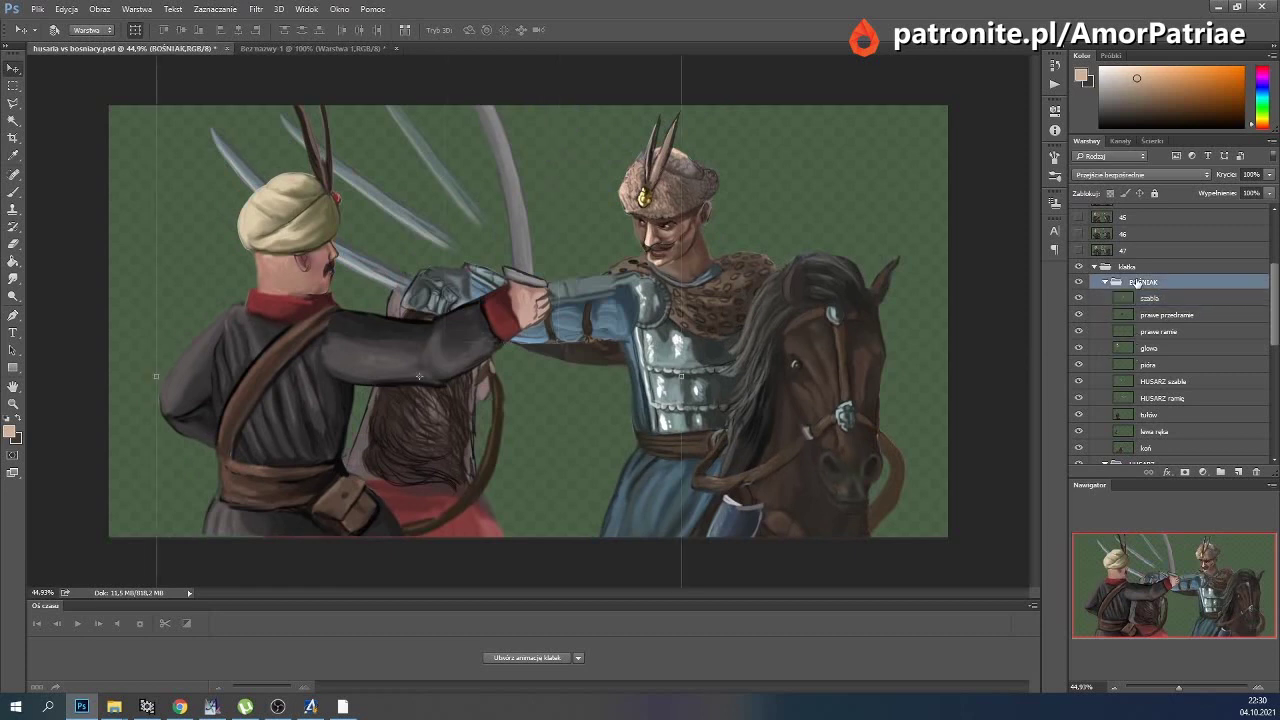
# Nudge the BOŚNIAK group right and fine-tune the HUSARZ szable and ramię position.
pyautogui.hotkey('shift', 'Right')
pyautogui.hotkey('shift', 'Right')
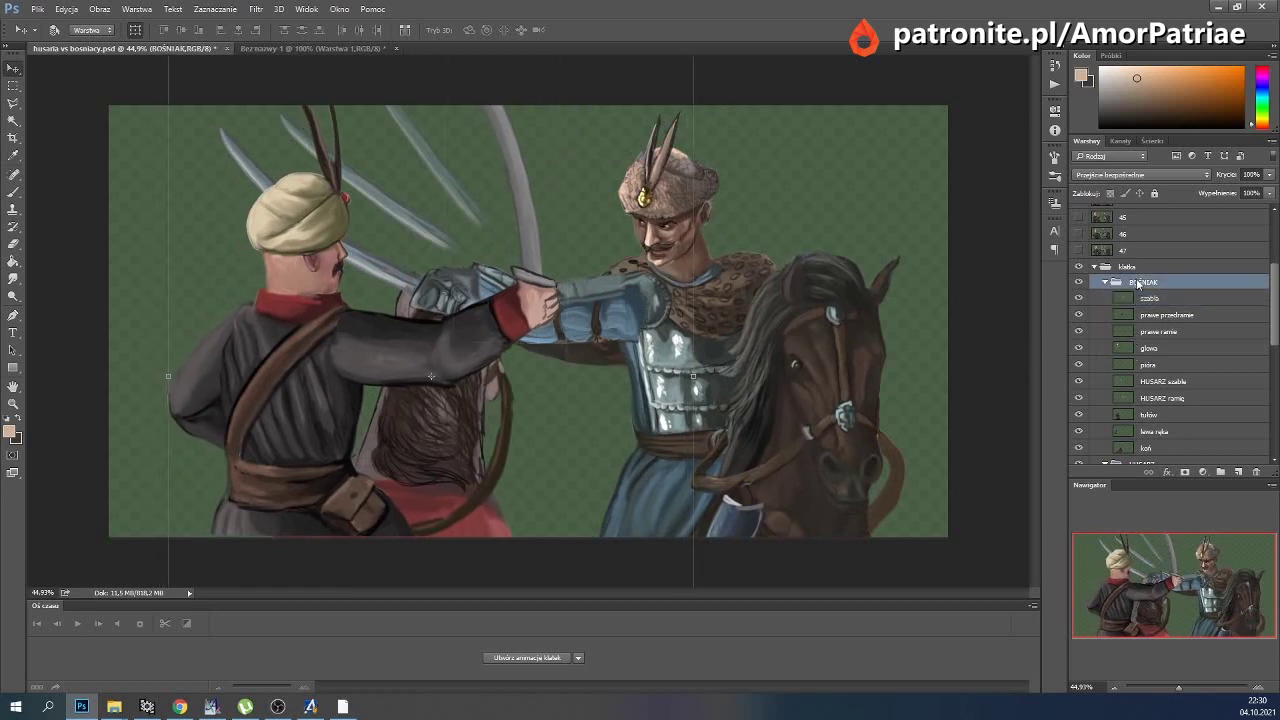
pyautogui.hotkey('shift', 'Right')
pyautogui.click(1166, 378)
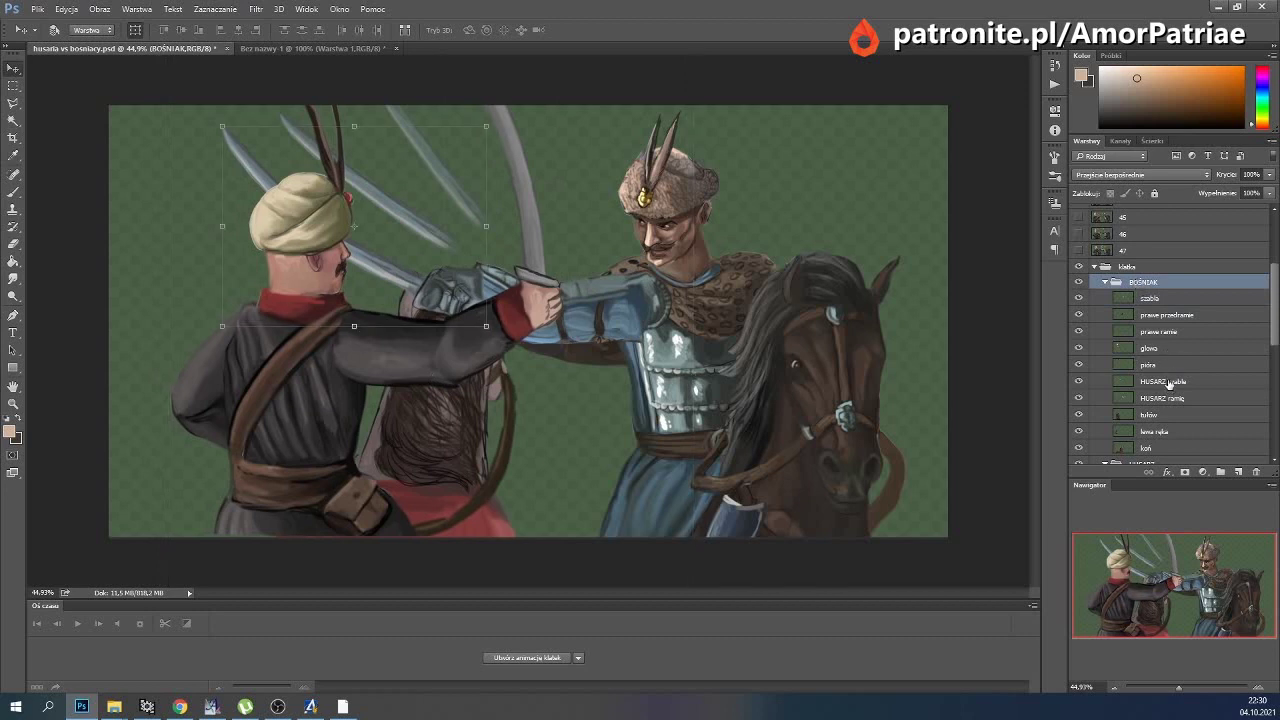
pyautogui.keyDown('shift'); pyautogui.click(1166, 397); pyautogui.keyUp('shift')
pyautogui.hotkey('shift', 'Left')
pyautogui.hotkey('shift', 'Left')
pyautogui.hotkey('shift', 'Left')
pyautogui.hotkey('shift', 'Left')
pyautogui.hotkey('shift', 'Left')
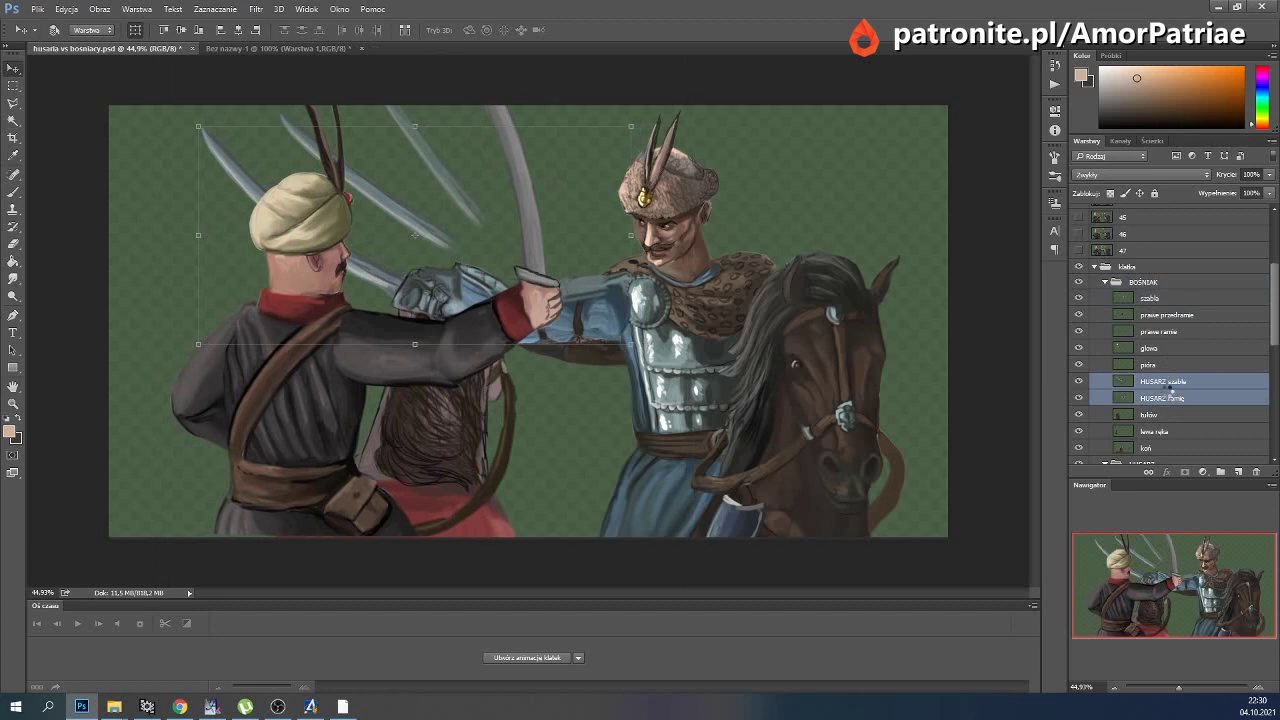
pyautogui.hotkey('shift', 'Left')
pyautogui.hotkey('shift', 'Right')
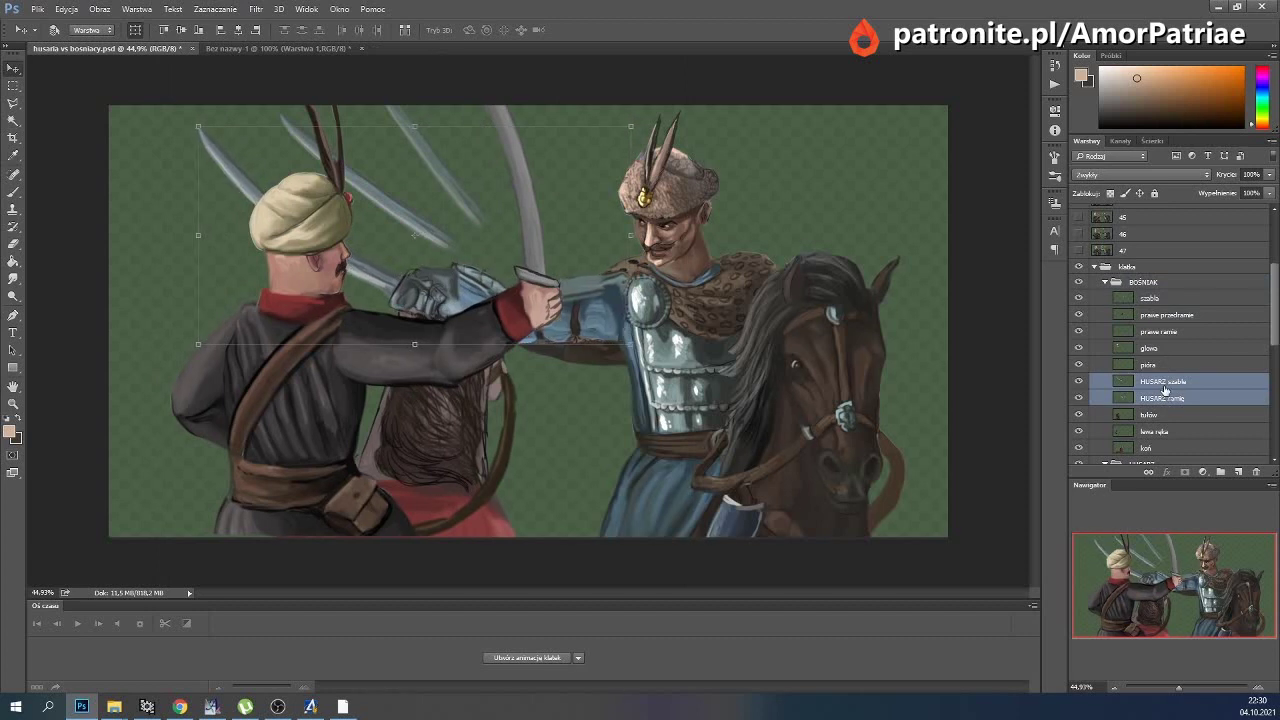
pyautogui.click(1077, 251)
# Transform the arm and sabre together, tilting about 3° and stretching them so the blades meet.
pyautogui.click(68, 9)
pyautogui.moveTo(83, 282)
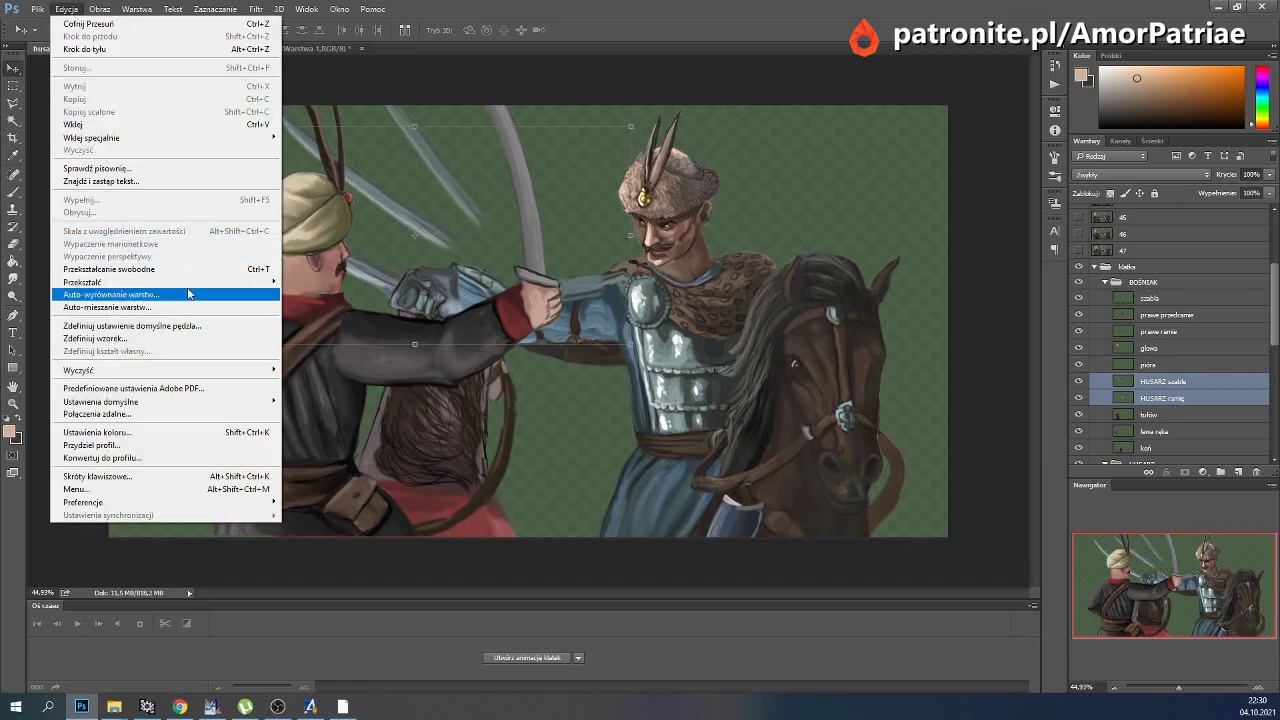
pyautogui.click(310, 338)
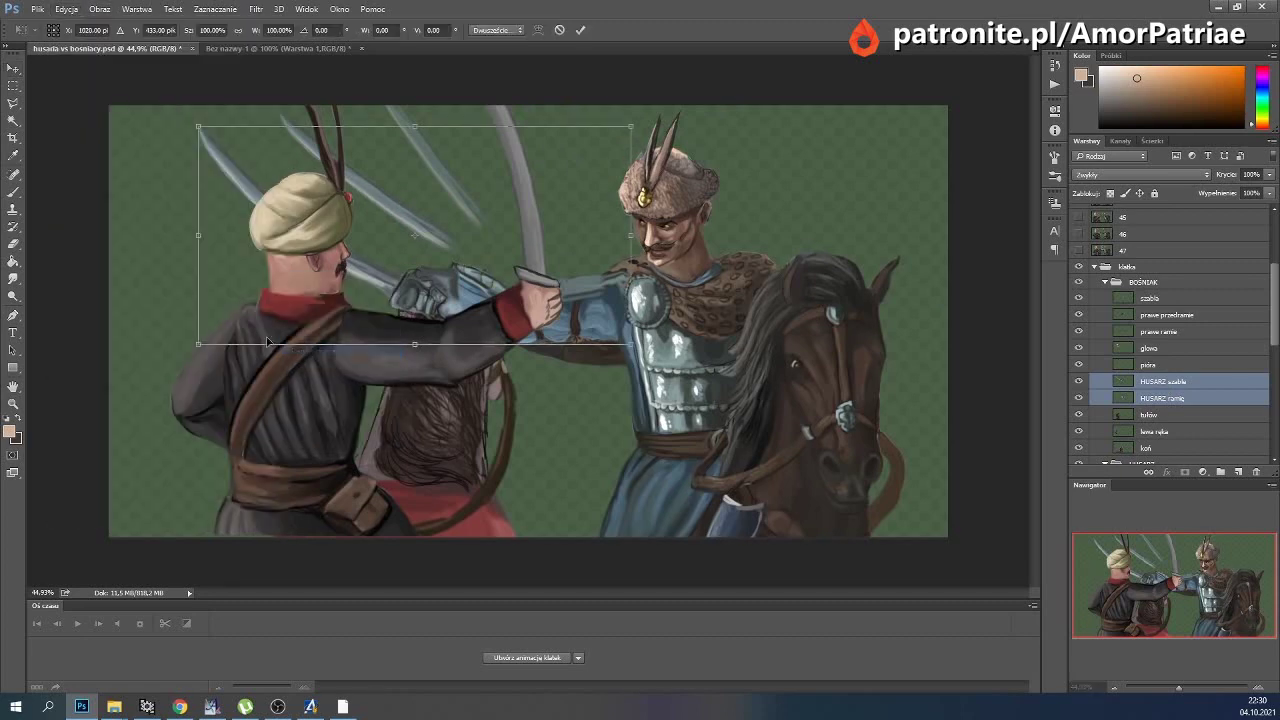
pyautogui.moveTo(194, 344); pyautogui.dragTo(198, 345)
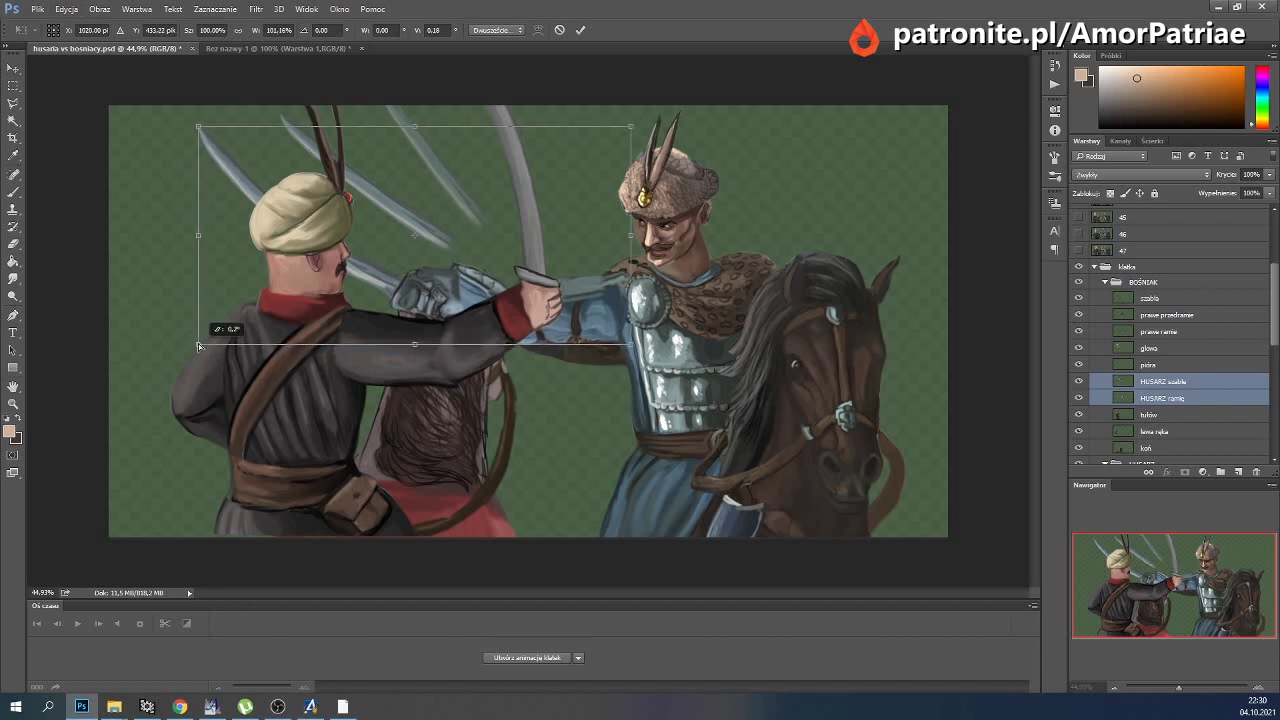
pyautogui.moveTo(416, 240); pyautogui.dragTo(630, 308)
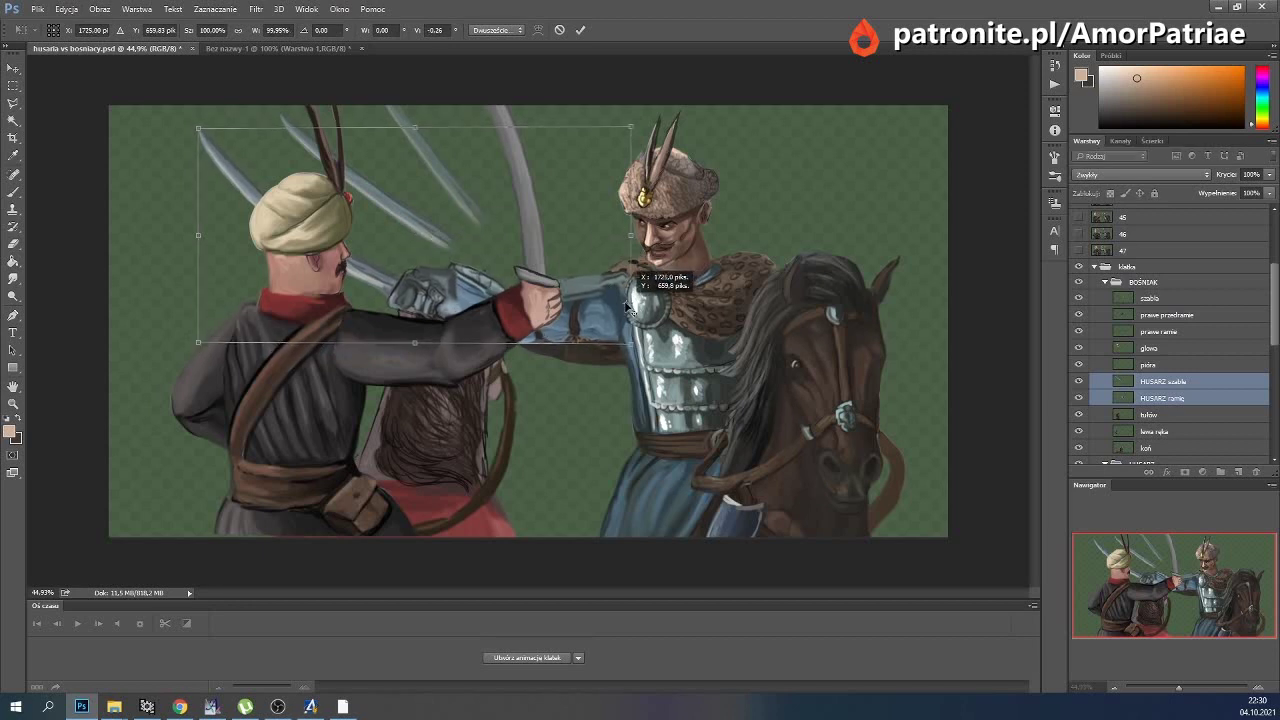
pyautogui.moveTo(199, 348); pyautogui.dragTo(199, 374)
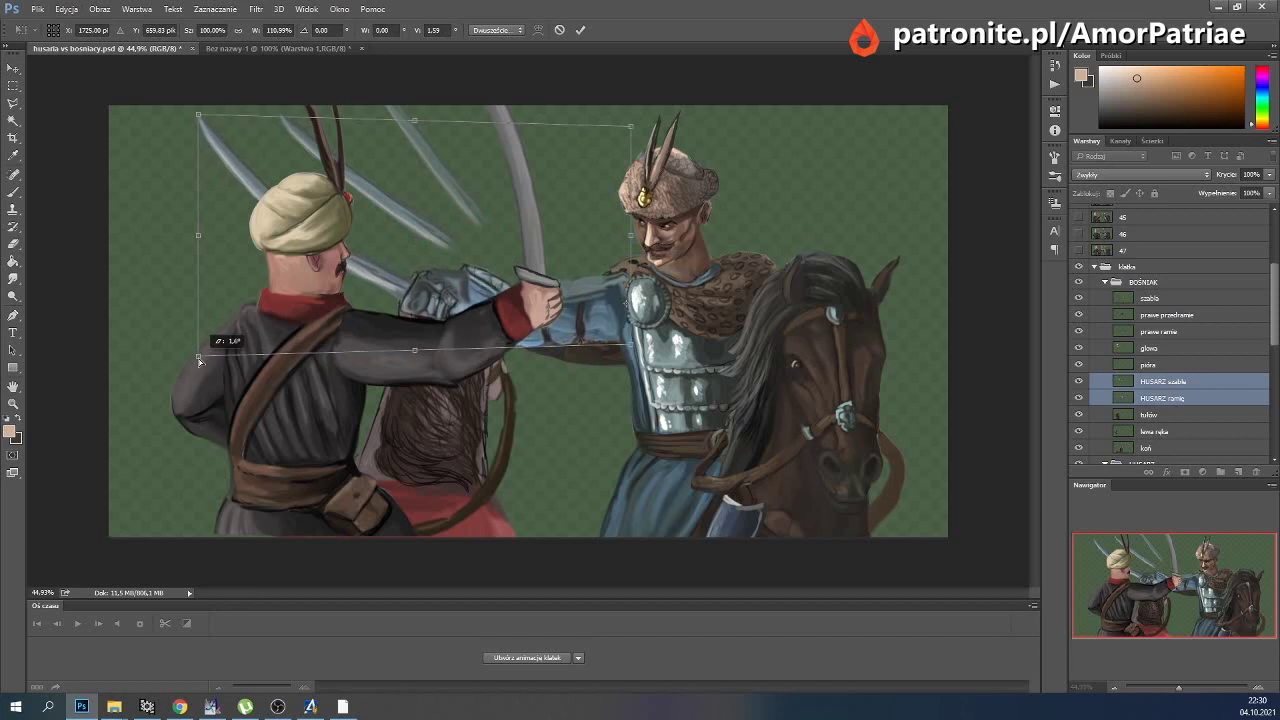
pyautogui.moveTo(199, 374); pyautogui.dragTo(199, 364)
pyautogui.moveTo(200, 234); pyautogui.dragTo(199, 226)
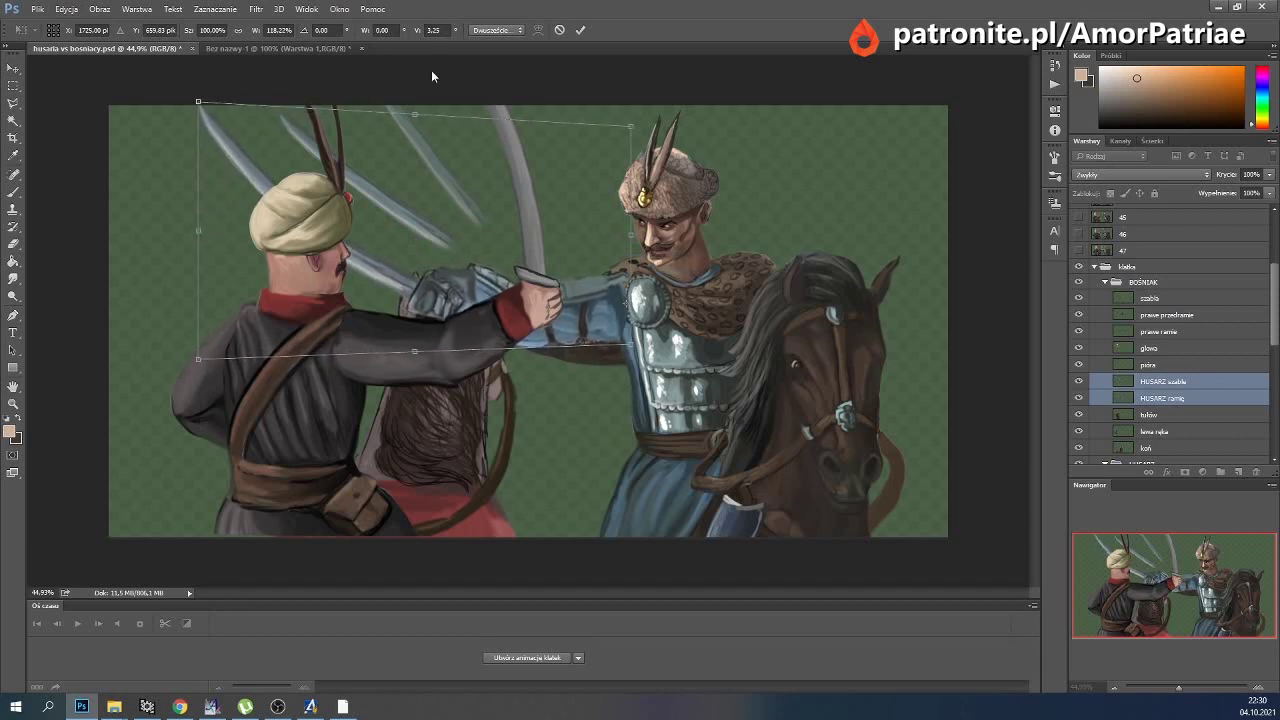
pyautogui.press('Return')
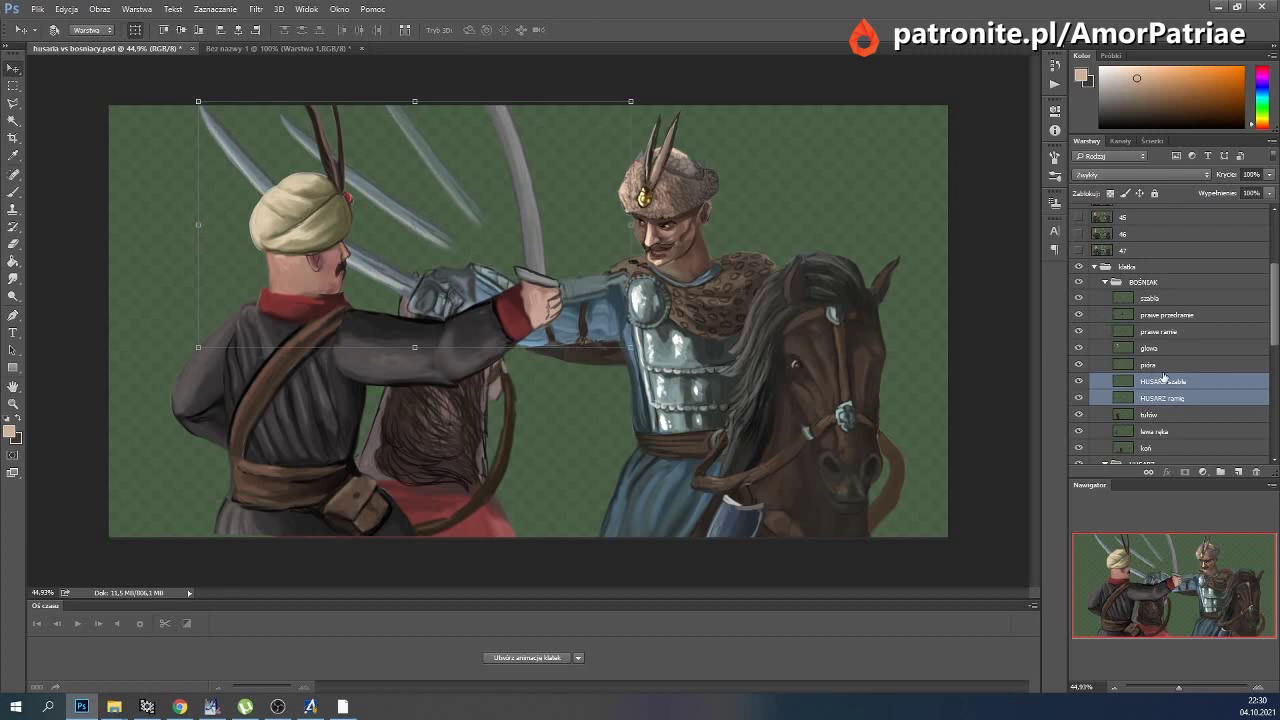
pyautogui.scroll(-2, 1163, 376)
pyautogui.scroll(-2, 1160, 385)
# Briefly compare against frames 46–47, then select the tułów torso layer in BOŚNIAK.
pyautogui.click(1160, 391)
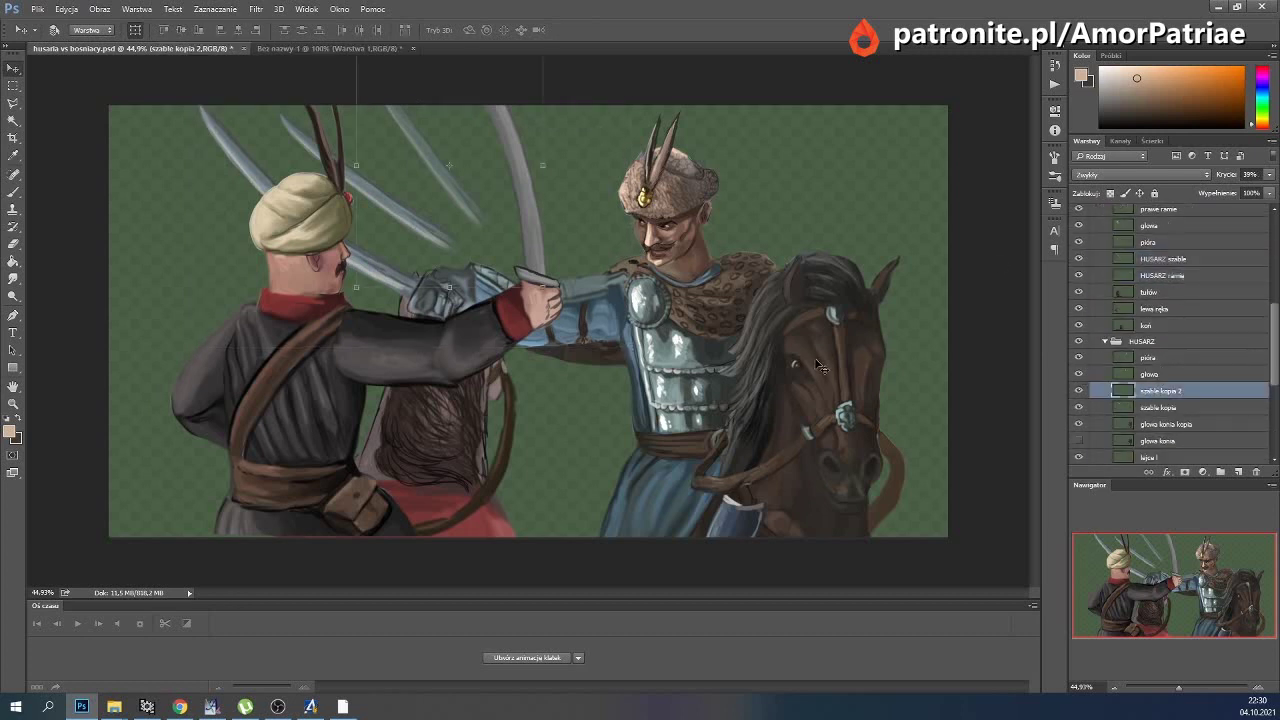
pyautogui.click(1163, 408)
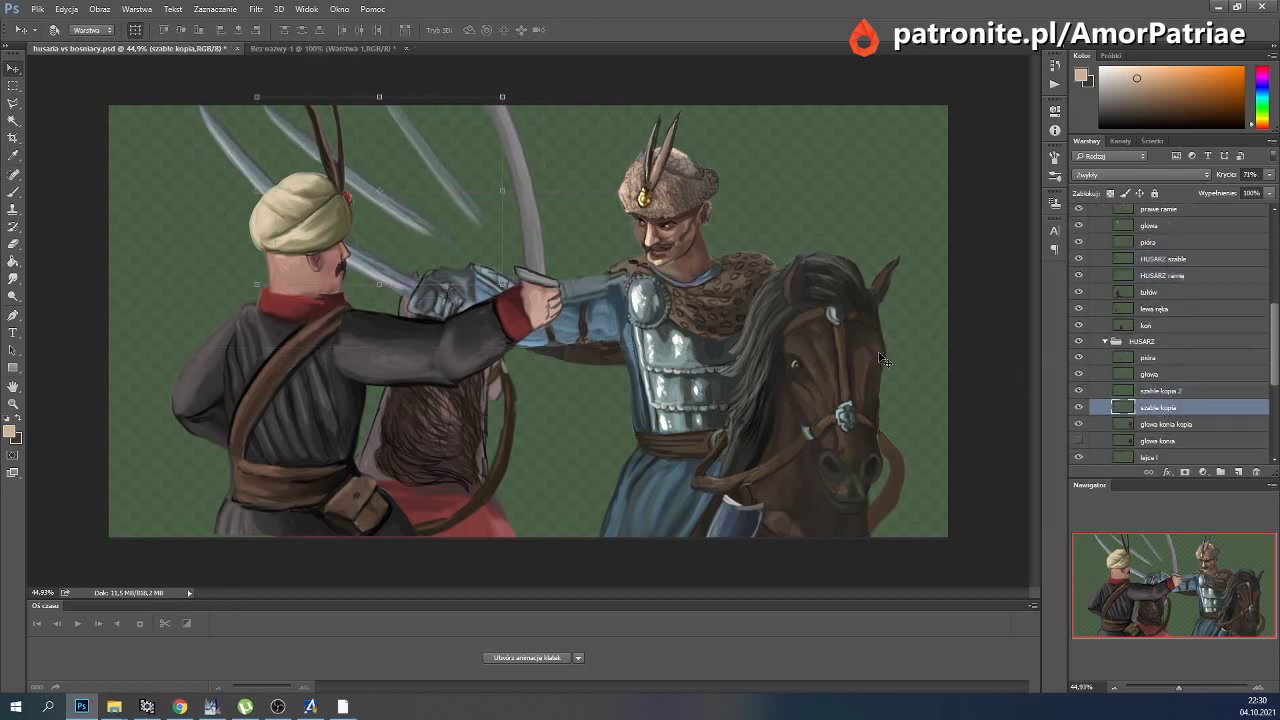
pyautogui.scroll(3, 1128, 318)
pyautogui.scroll(2, 1128, 318)
pyautogui.moveTo(1078, 293); pyautogui.dragTo(1080, 282)
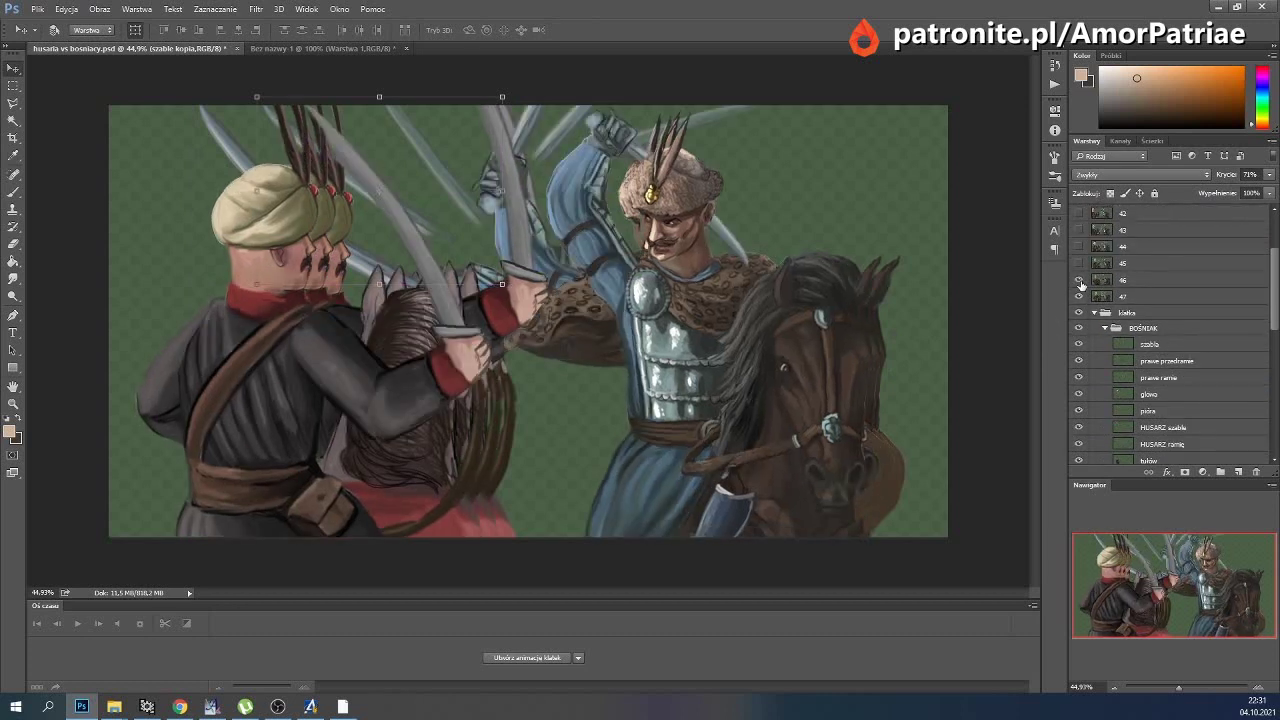
pyautogui.click(1080, 287)
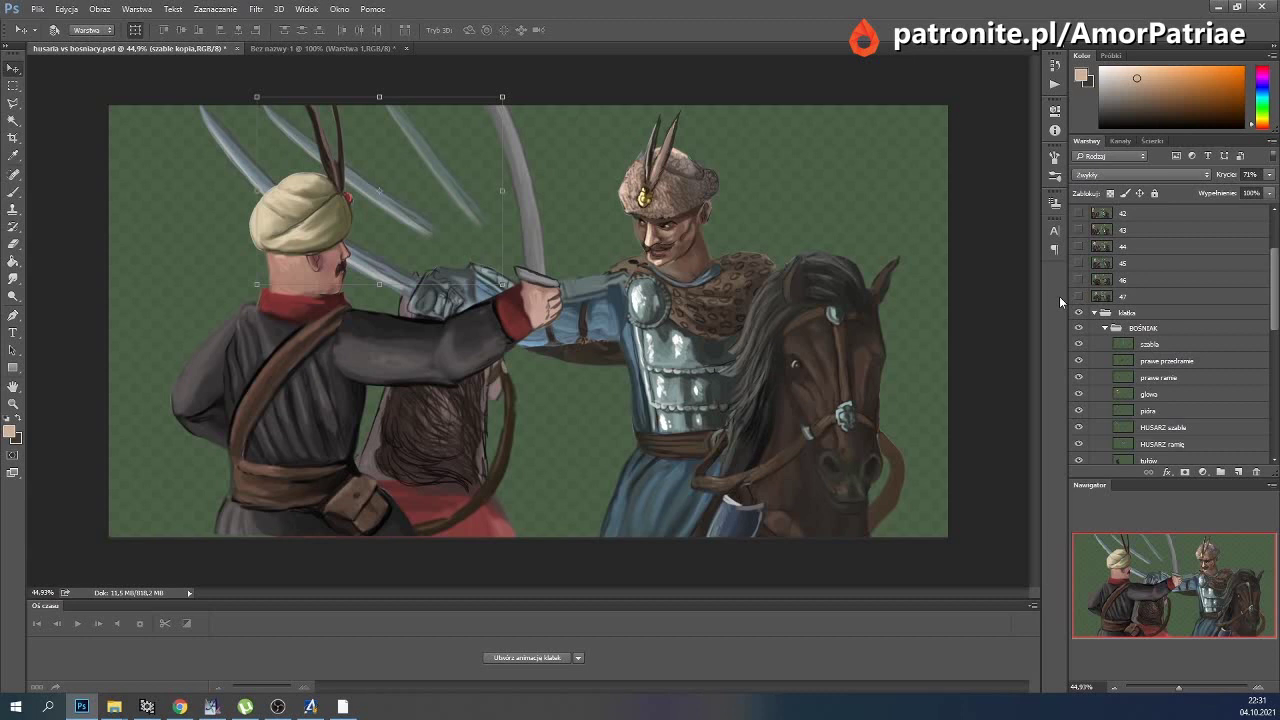
pyautogui.scroll(-1, 1150, 357)
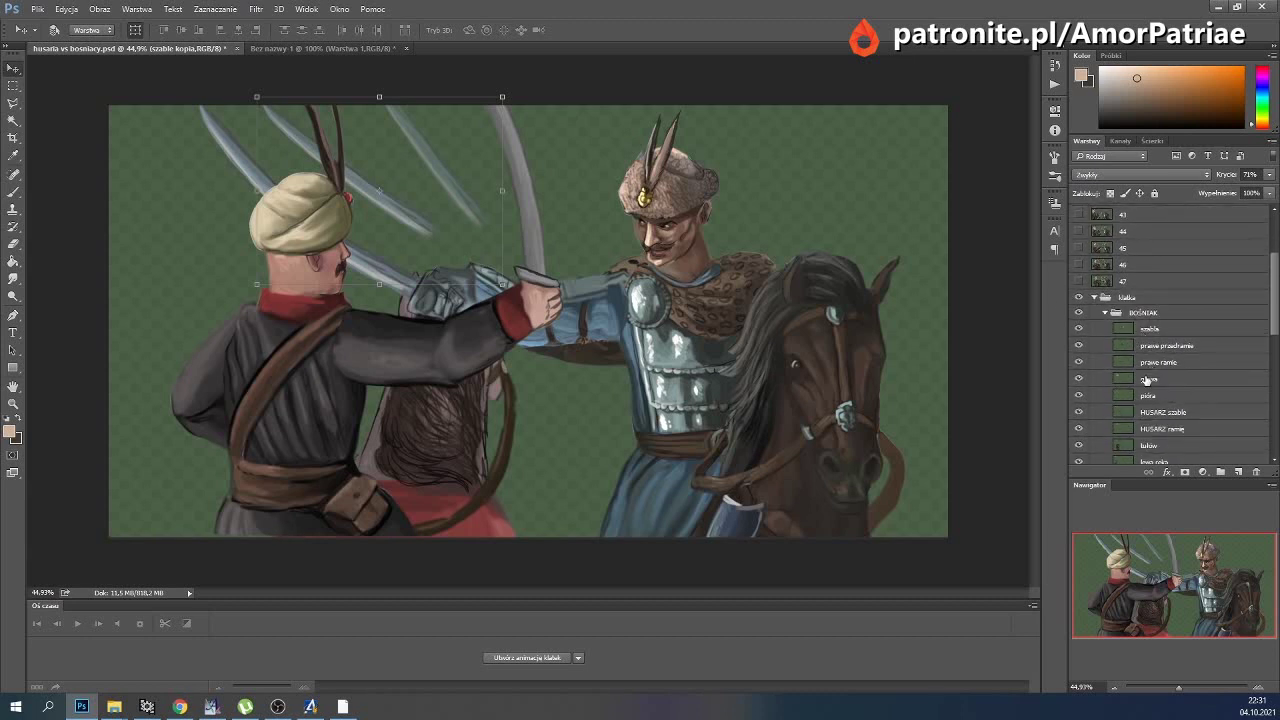
pyautogui.click(1147, 380)
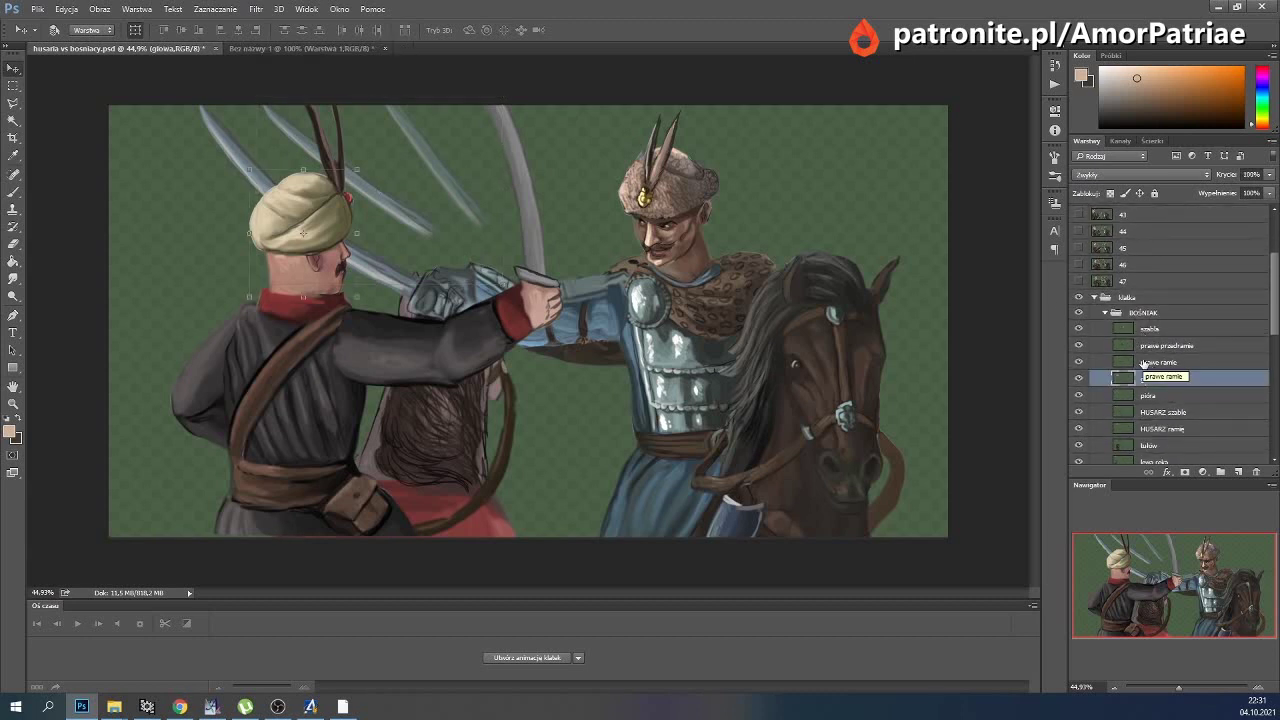
pyautogui.scroll(-3, 1146, 360)
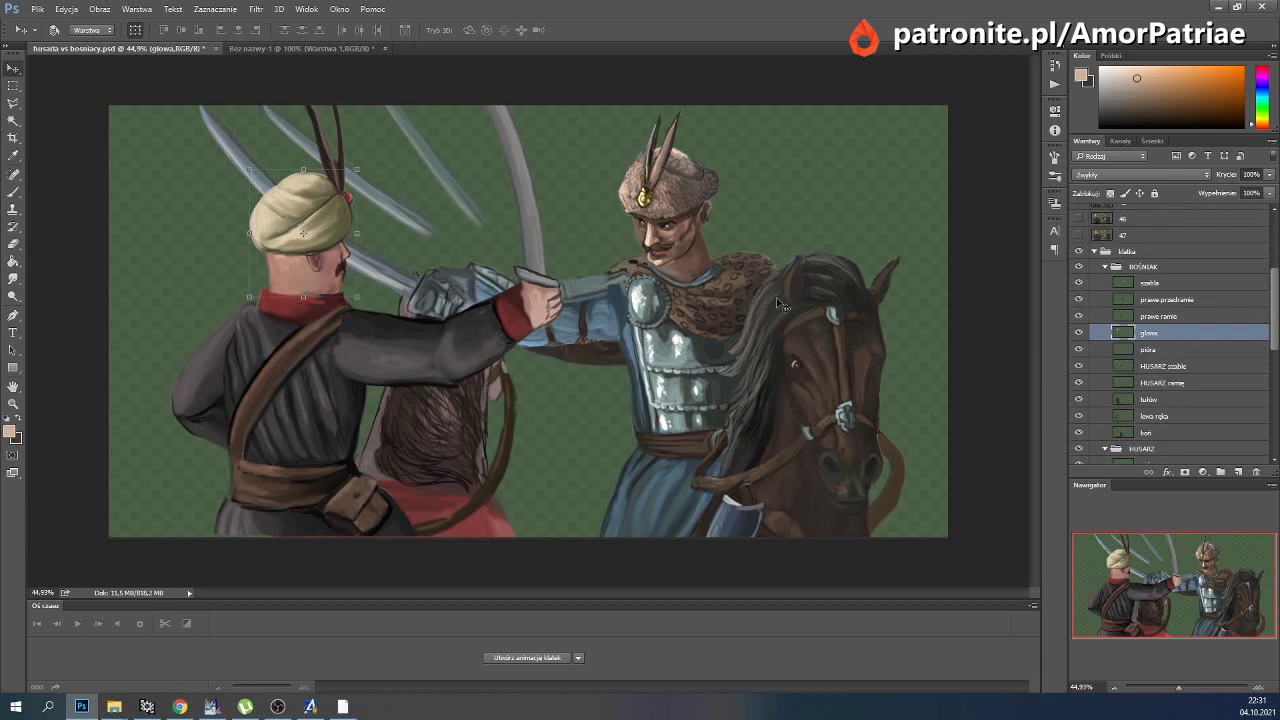
pyautogui.click(1153, 400)
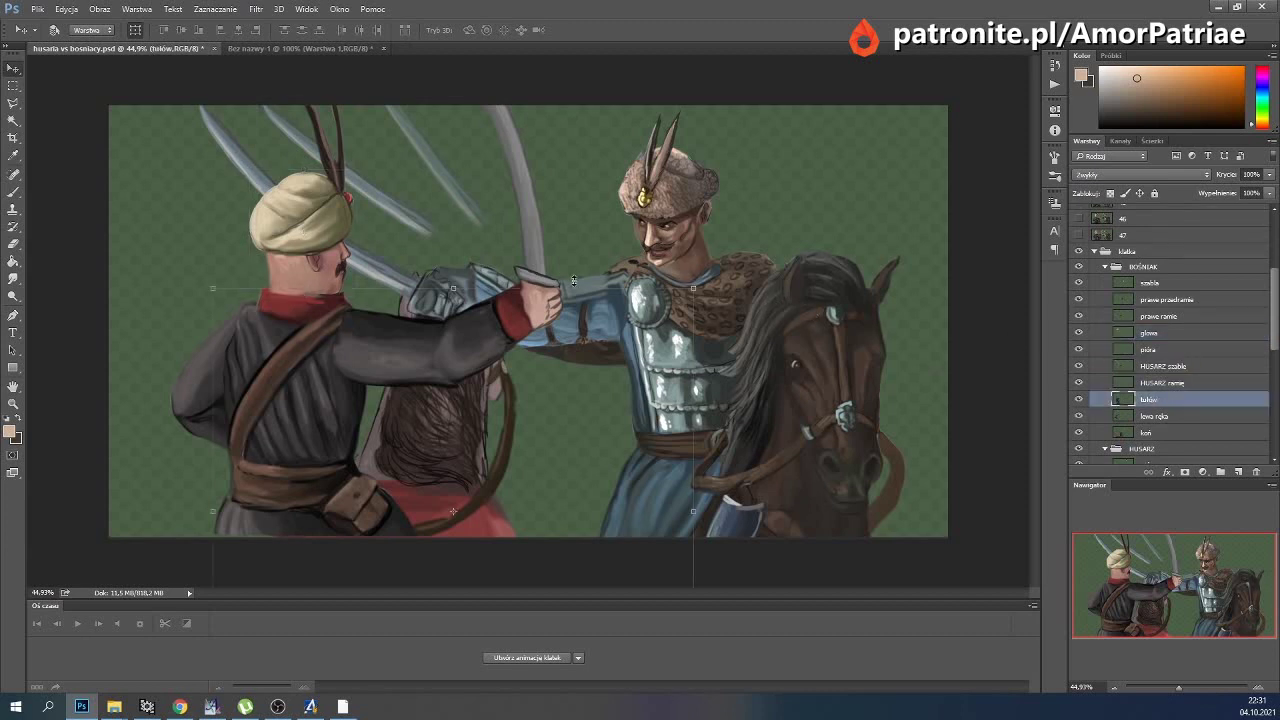
# Puppet-warp the tułów torso, pinning its base and leaning the upper torso left.
pyautogui.click(67, 9)
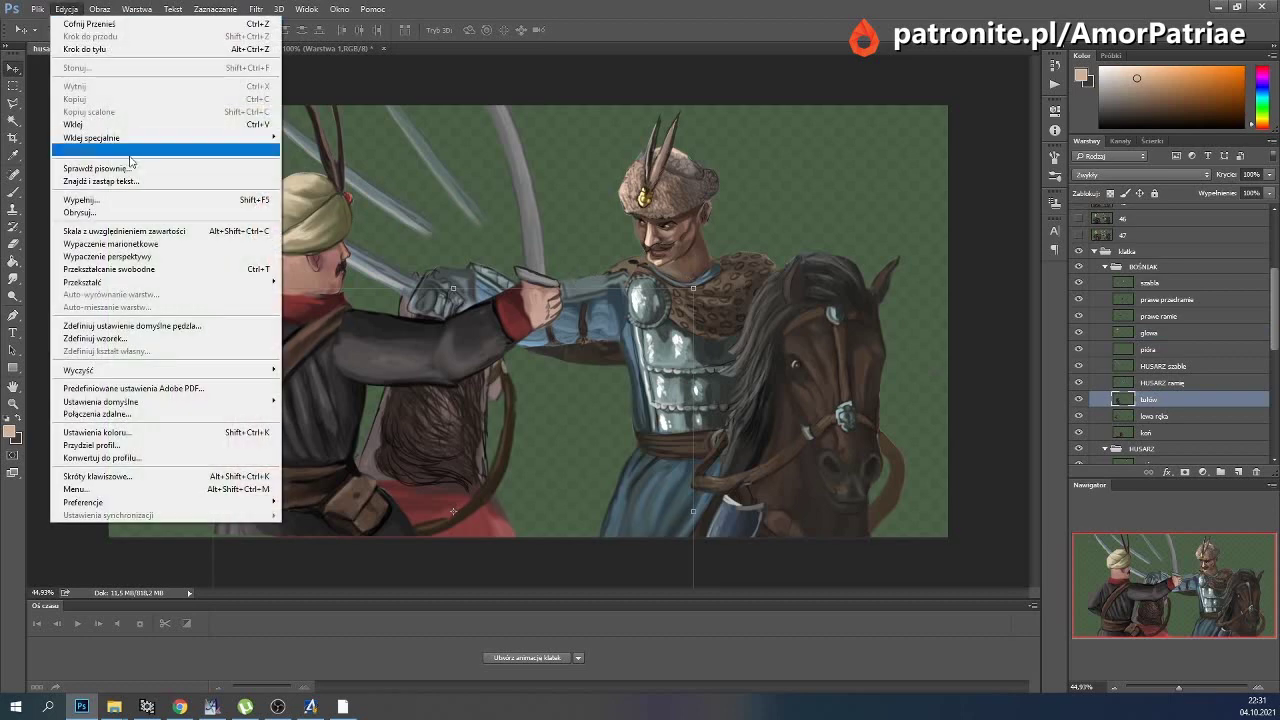
pyautogui.click(166, 244)
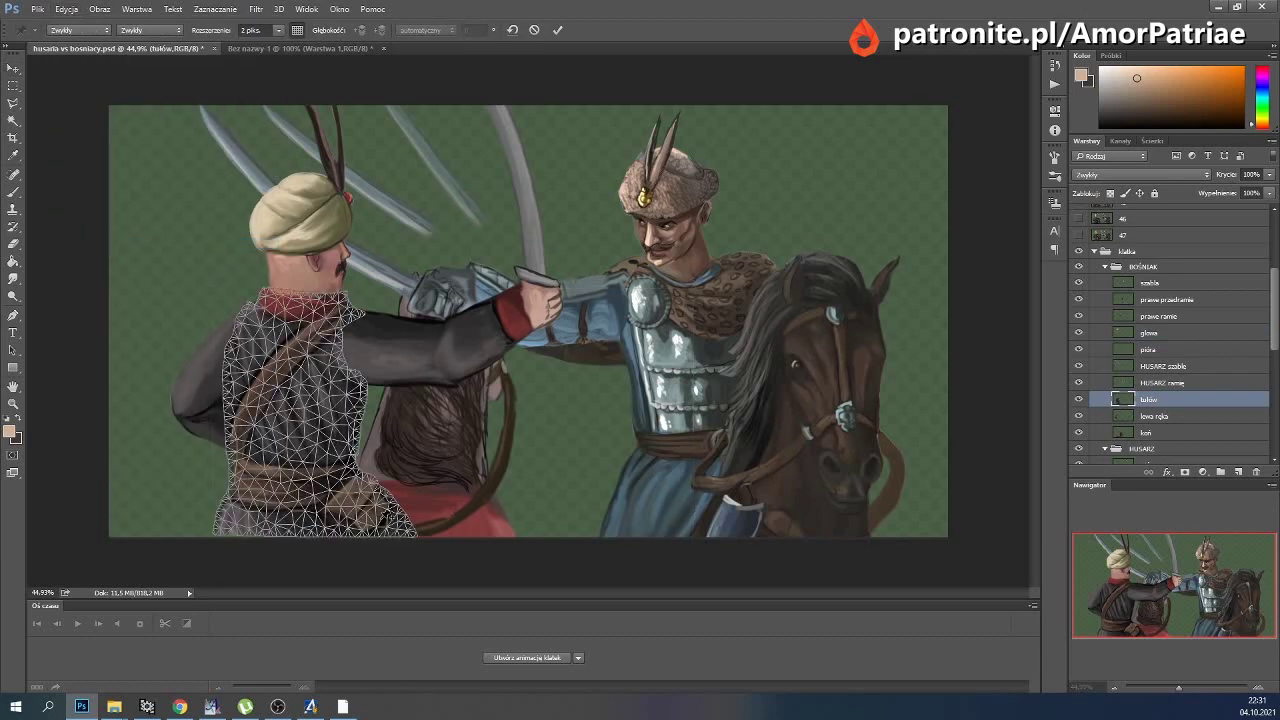
pyautogui.click(241, 519)
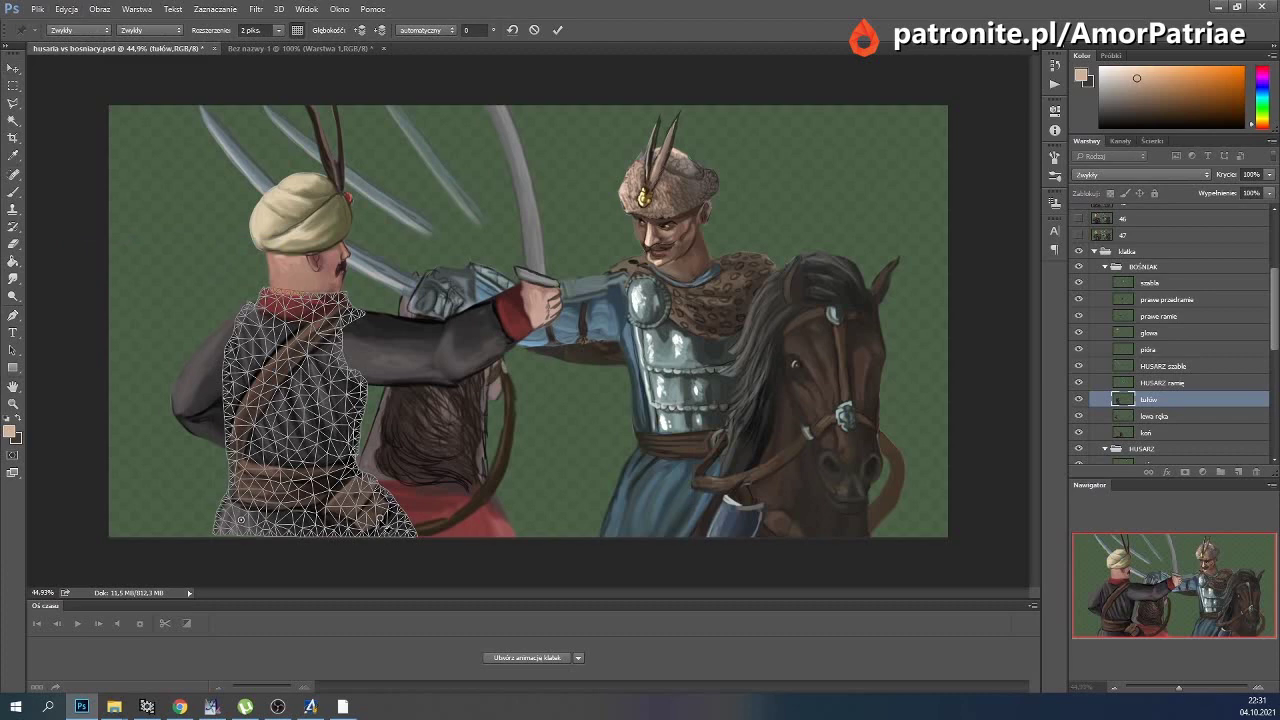
pyautogui.moveTo(380, 519); pyautogui.dragTo(400, 518)
pyautogui.moveTo(242, 520); pyautogui.dragTo(262, 525)
pyautogui.moveTo(322, 305); pyautogui.dragTo(318, 313)
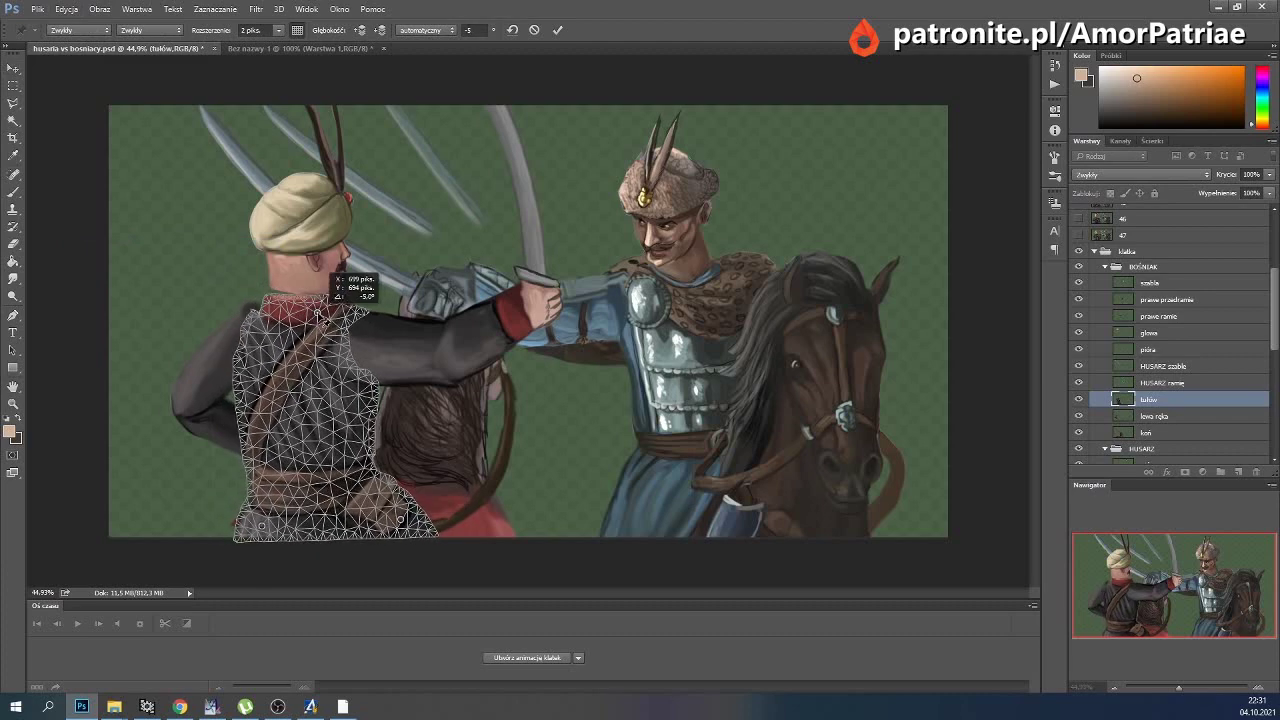
pyautogui.moveTo(333, 400); pyautogui.dragTo(330, 403)
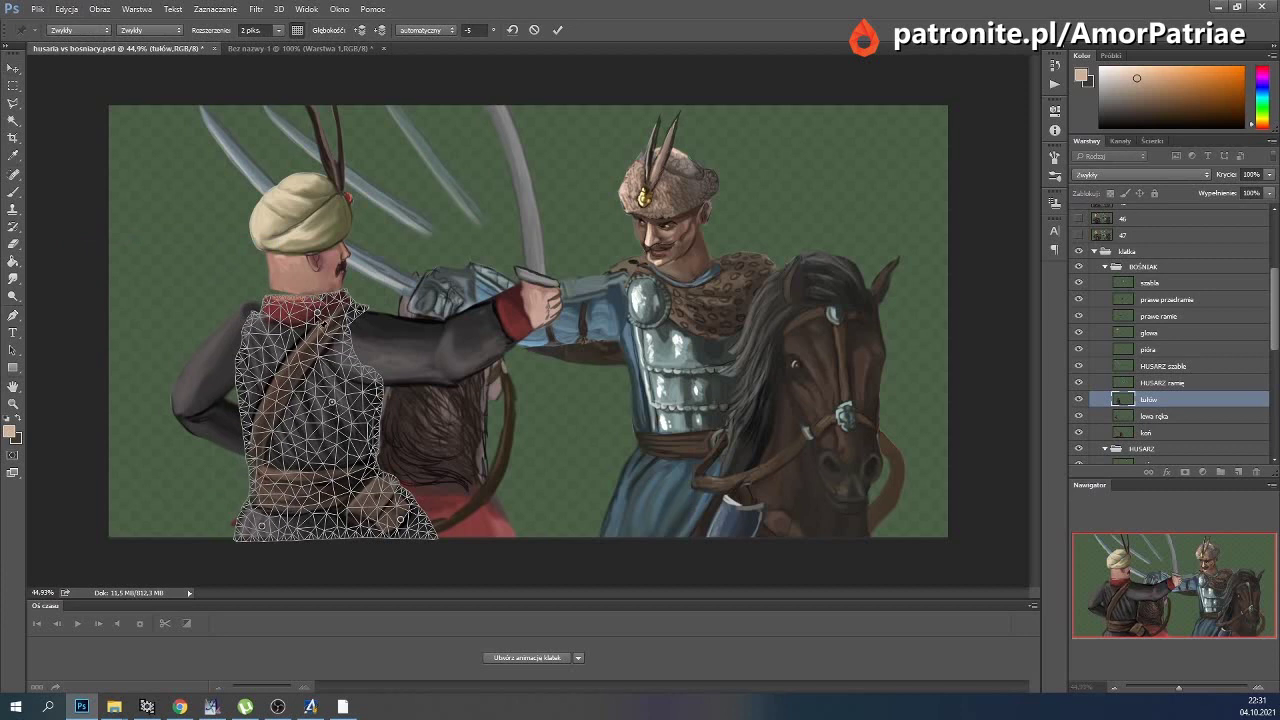
pyautogui.moveTo(318, 313); pyautogui.dragTo(314, 318)
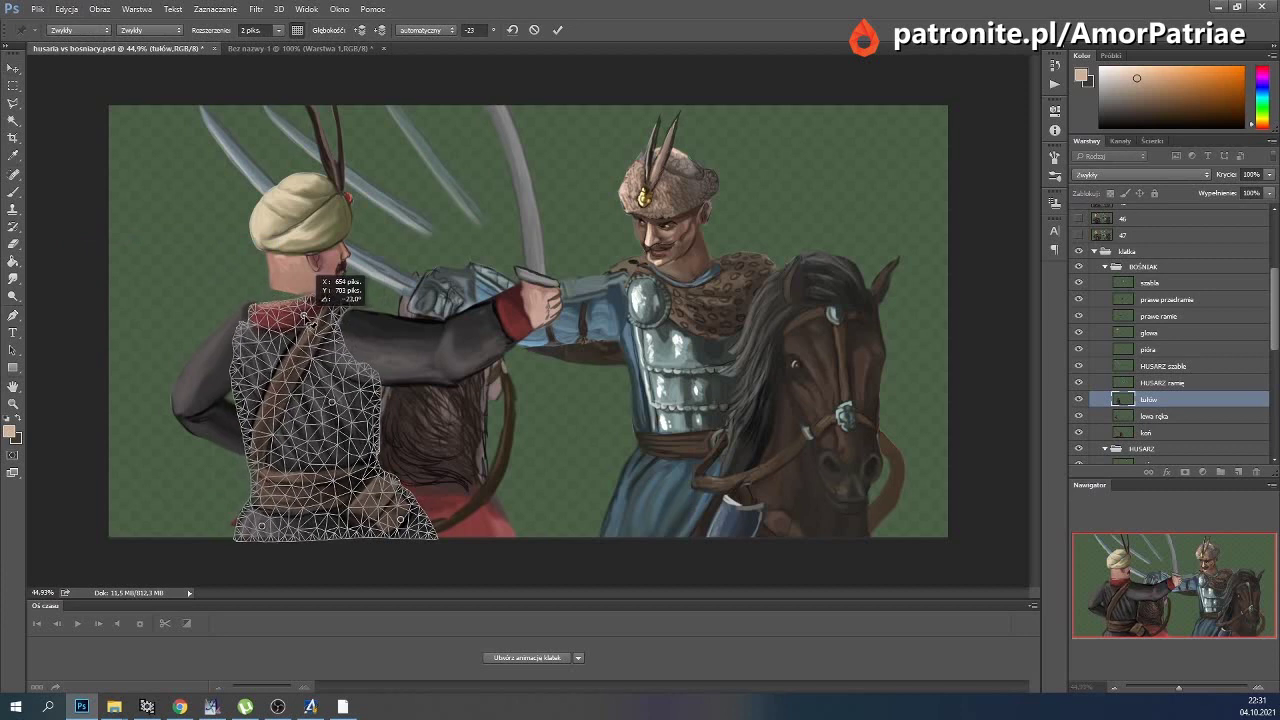
pyautogui.click(557, 30)
# Rotate the glowa head and pióra plume about -11° and shift them left.
pyautogui.click(1160, 333)
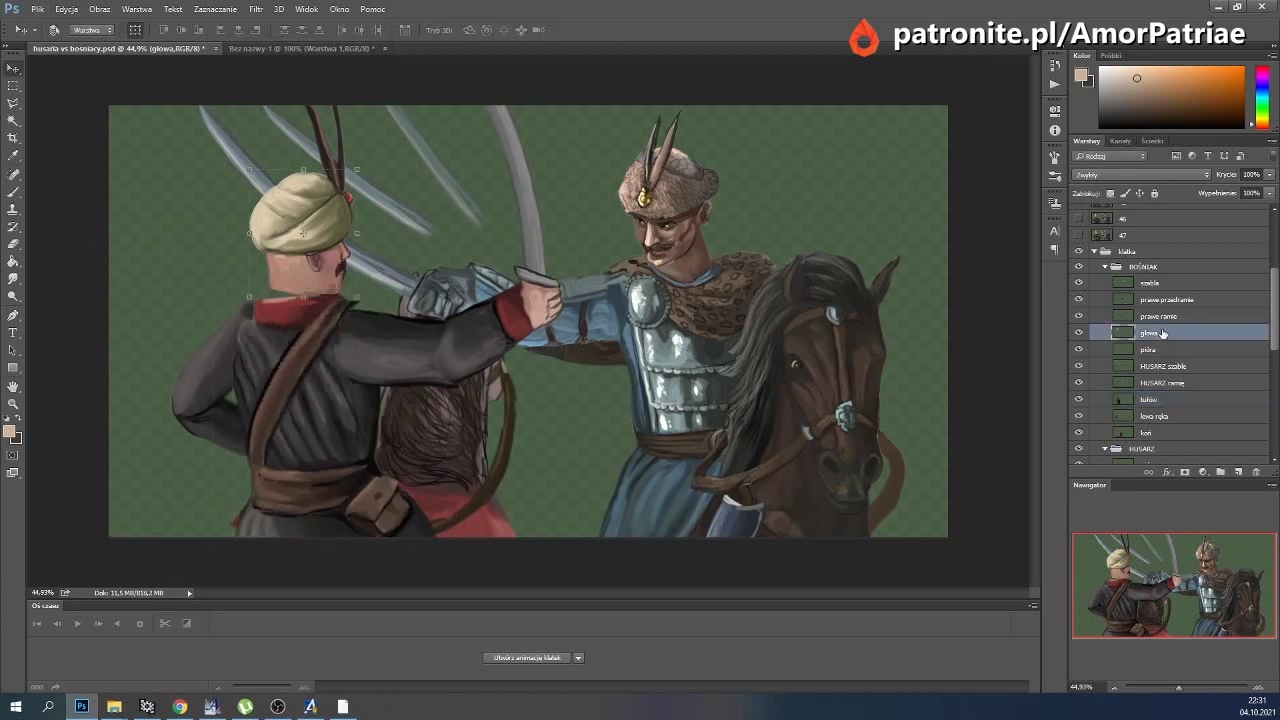
pyautogui.keyDown('ctrl'); pyautogui.click(1152, 348); pyautogui.keyUp('ctrl')
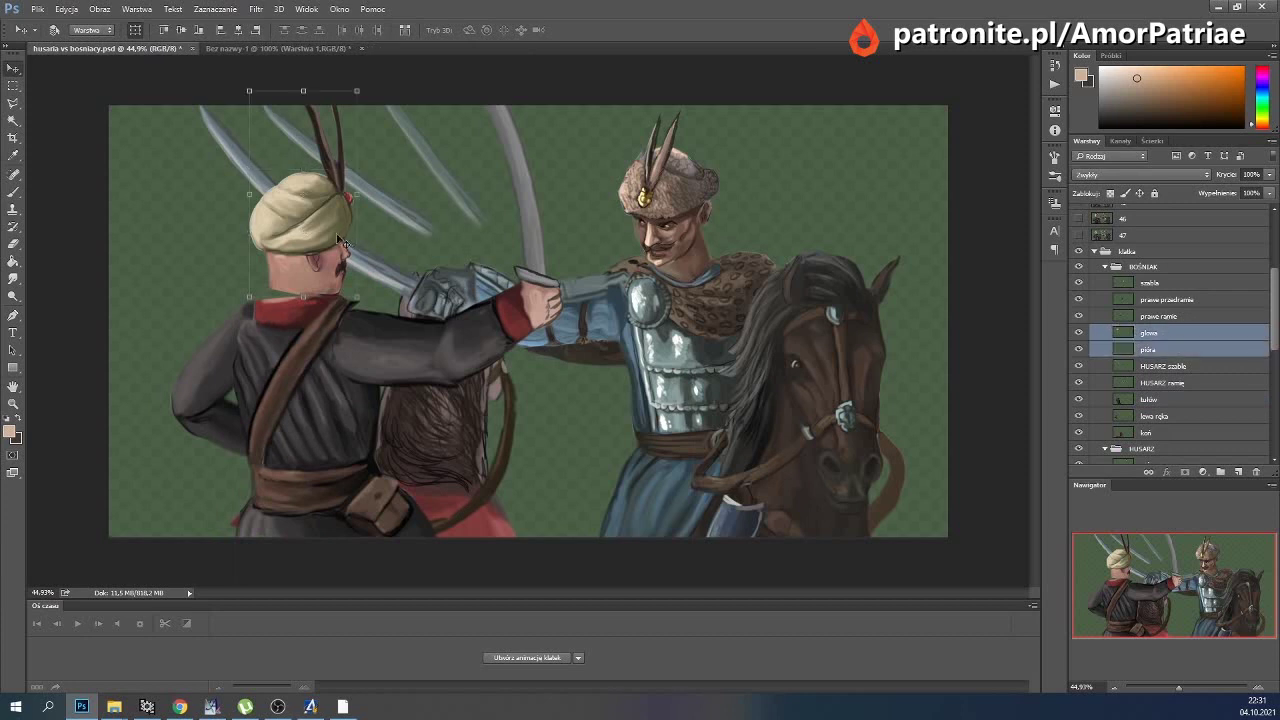
pyautogui.moveTo(369, 229); pyautogui.dragTo(385, 220)
pyautogui.moveTo(300, 215); pyautogui.dragTo(308, 232)
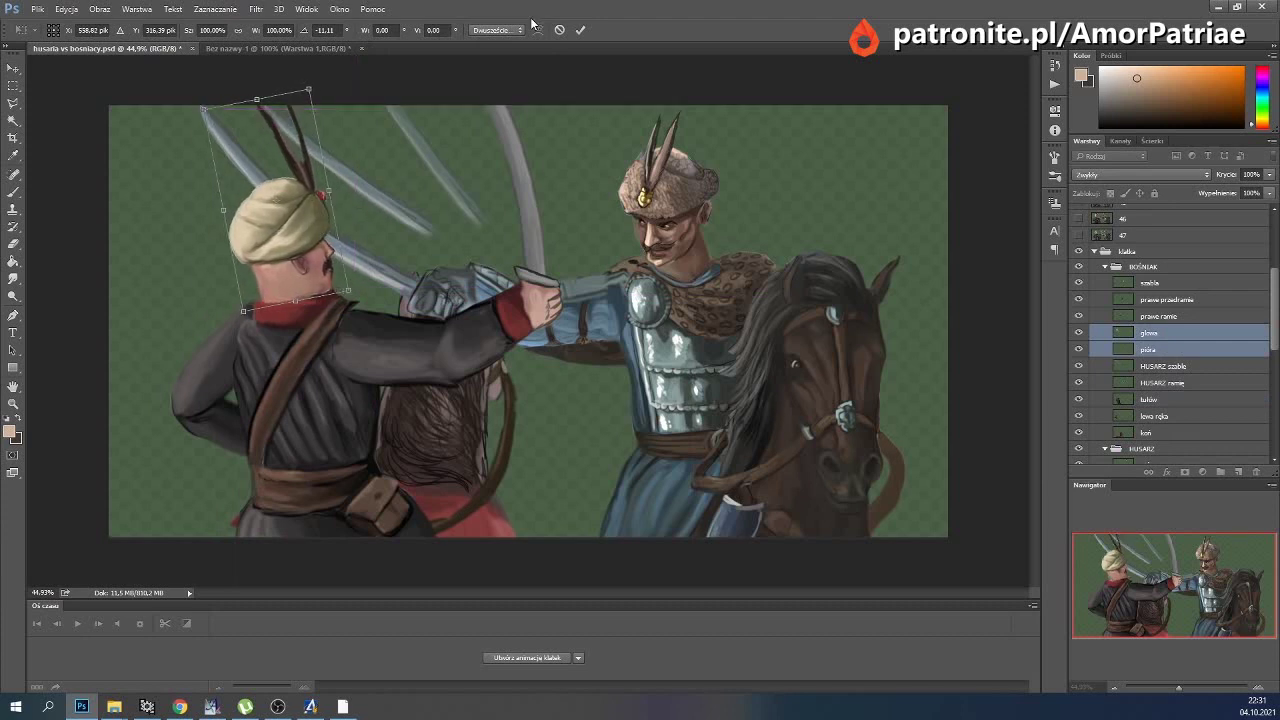
pyautogui.click(580, 29)
pyautogui.press('Left')
pyautogui.press('Left')
pyautogui.press('Left')
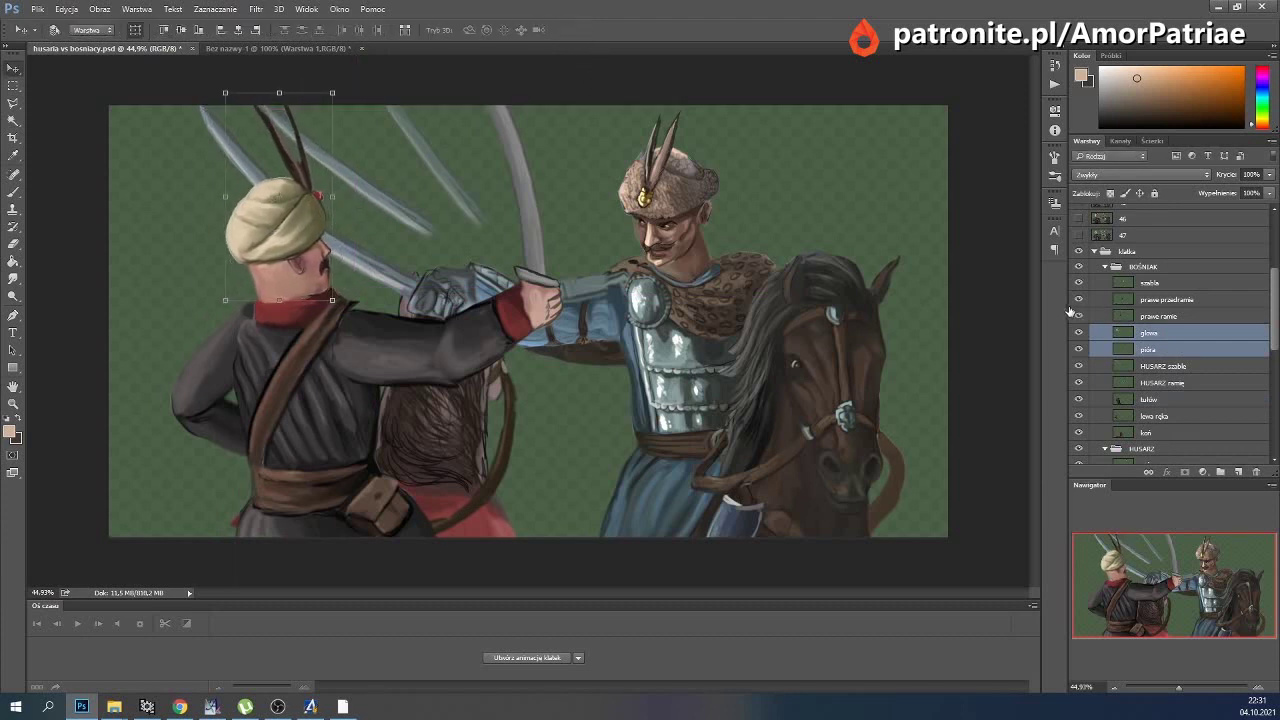
pyautogui.click(1152, 284)
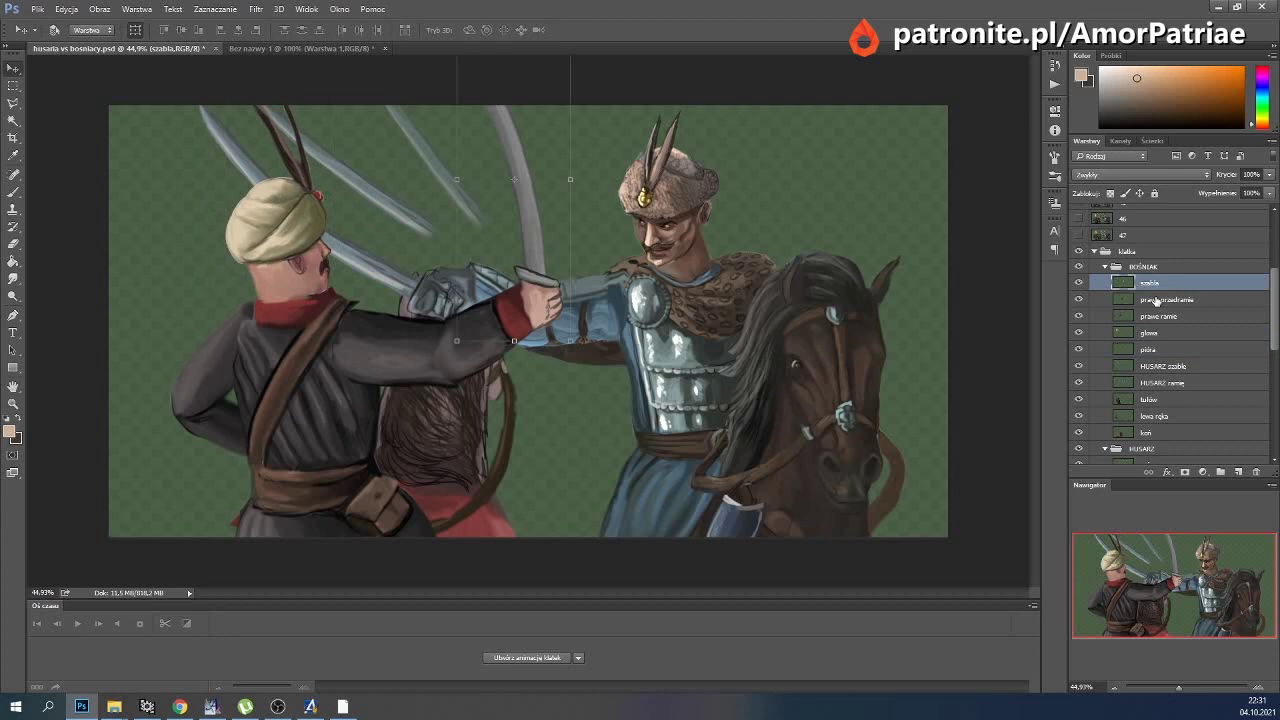
# Rotate the right forearm, upper arm and sabre about -30° to raise the sword overhead.
pyautogui.click(1155, 300)
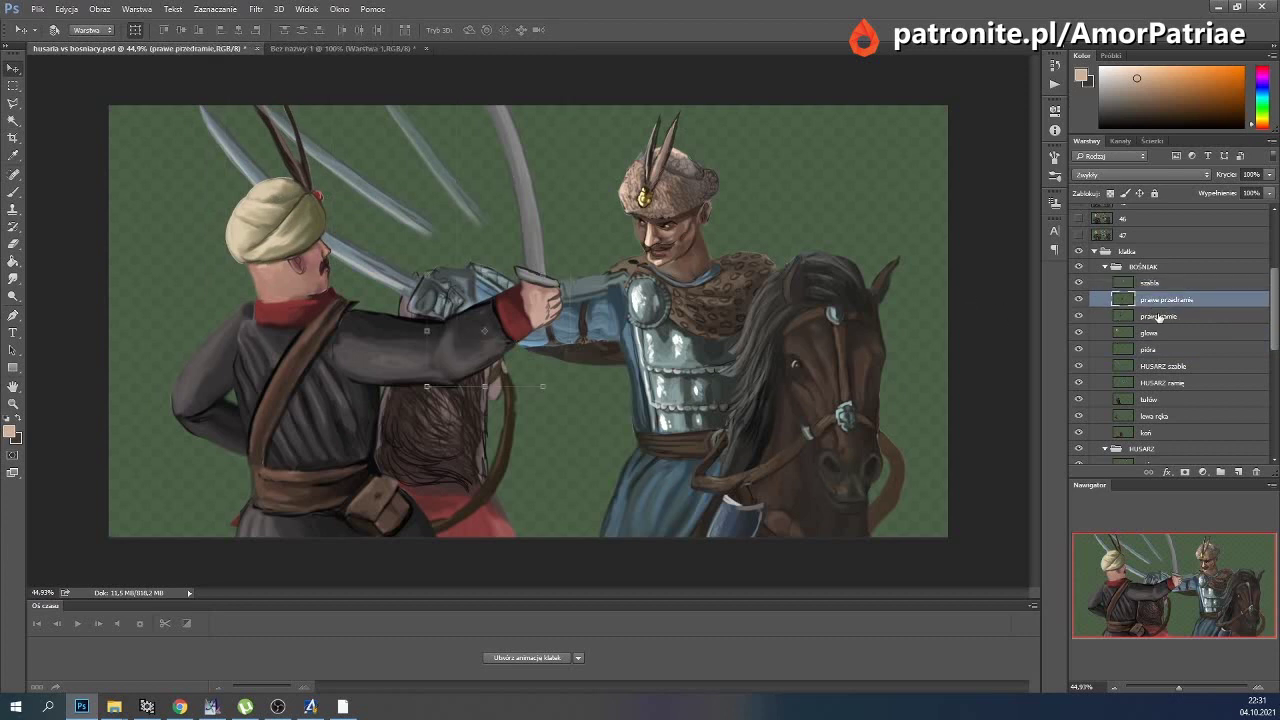
pyautogui.keyDown('ctrl'); pyautogui.click(1158, 318); pyautogui.keyUp('ctrl')
pyautogui.keyDown('ctrl'); pyautogui.click(1145, 284); pyautogui.keyUp('ctrl')
pyautogui.moveTo(574, 243)
pyautogui.mouseDown()
pyautogui.moveTo(455, 295)
pyautogui.moveTo(521, 186)
pyautogui.mouseUp()
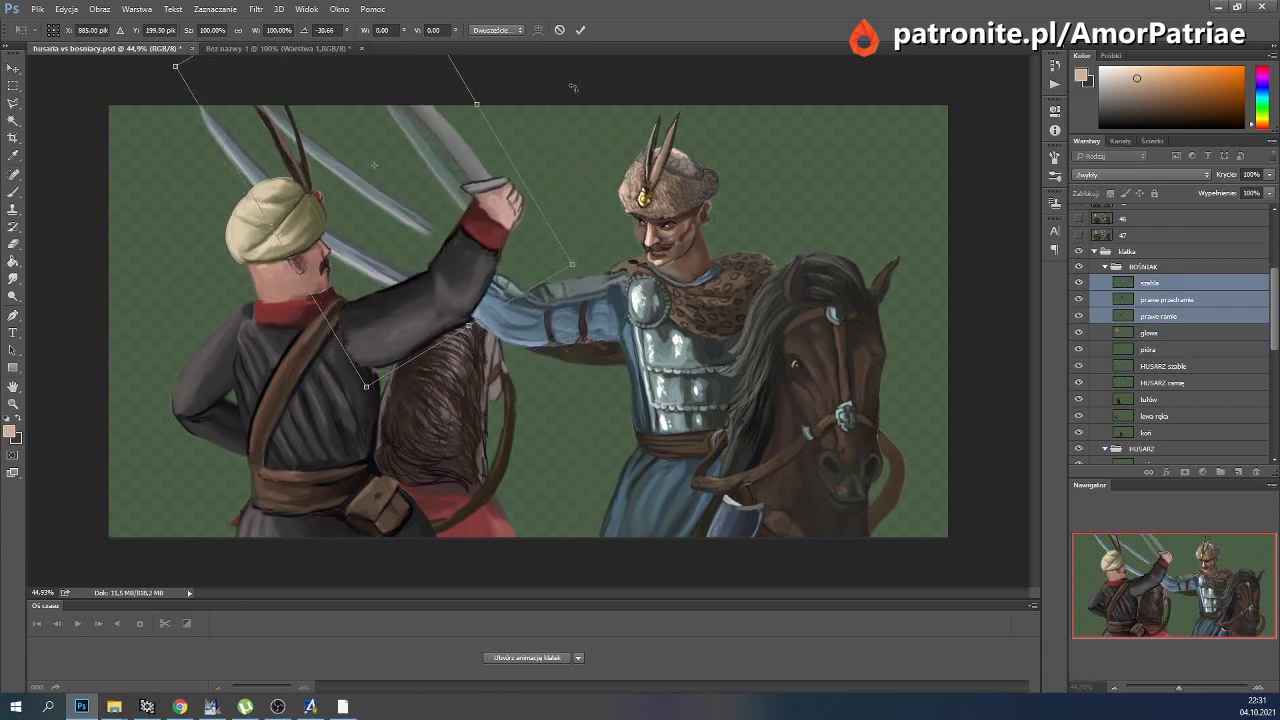
pyautogui.click(581, 30)
# Angle the sabre blade more steeply and tuck it beneath the forearm in the hand.
pyautogui.click(1168, 286)
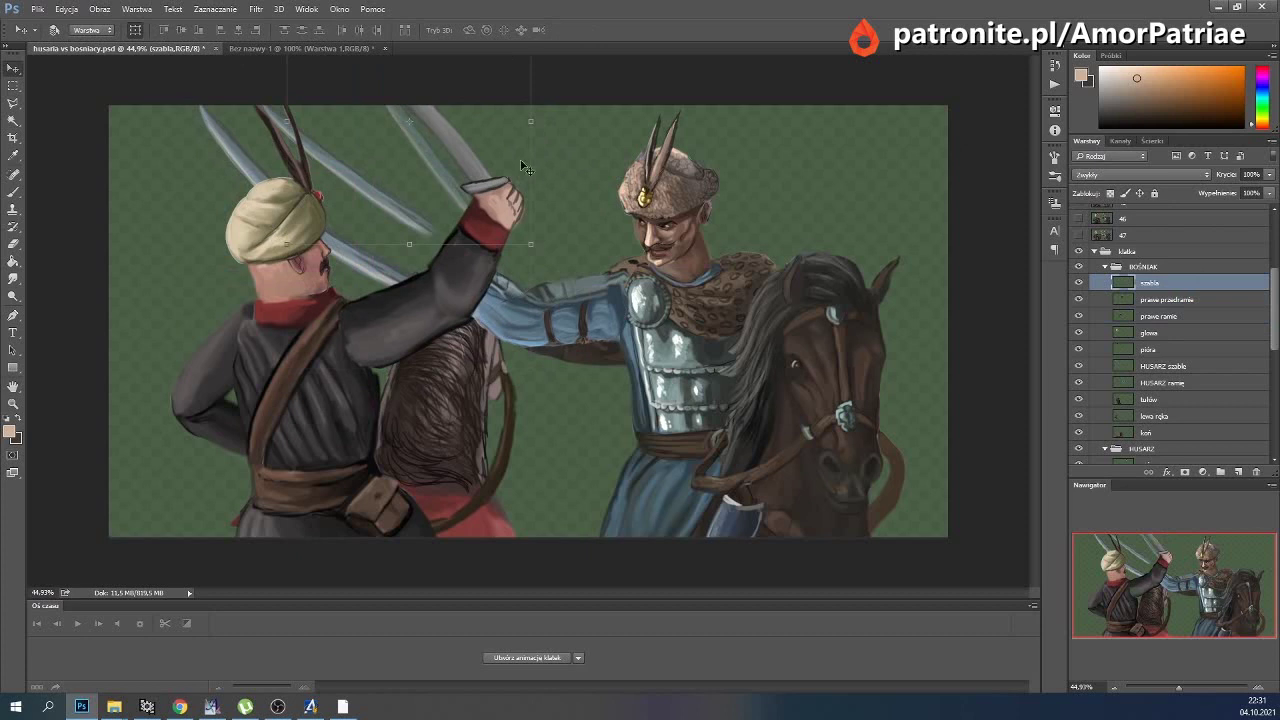
pyautogui.hotkey('ctrl', 't')
pyautogui.moveTo(505, 205); pyautogui.dragTo(720, 223)
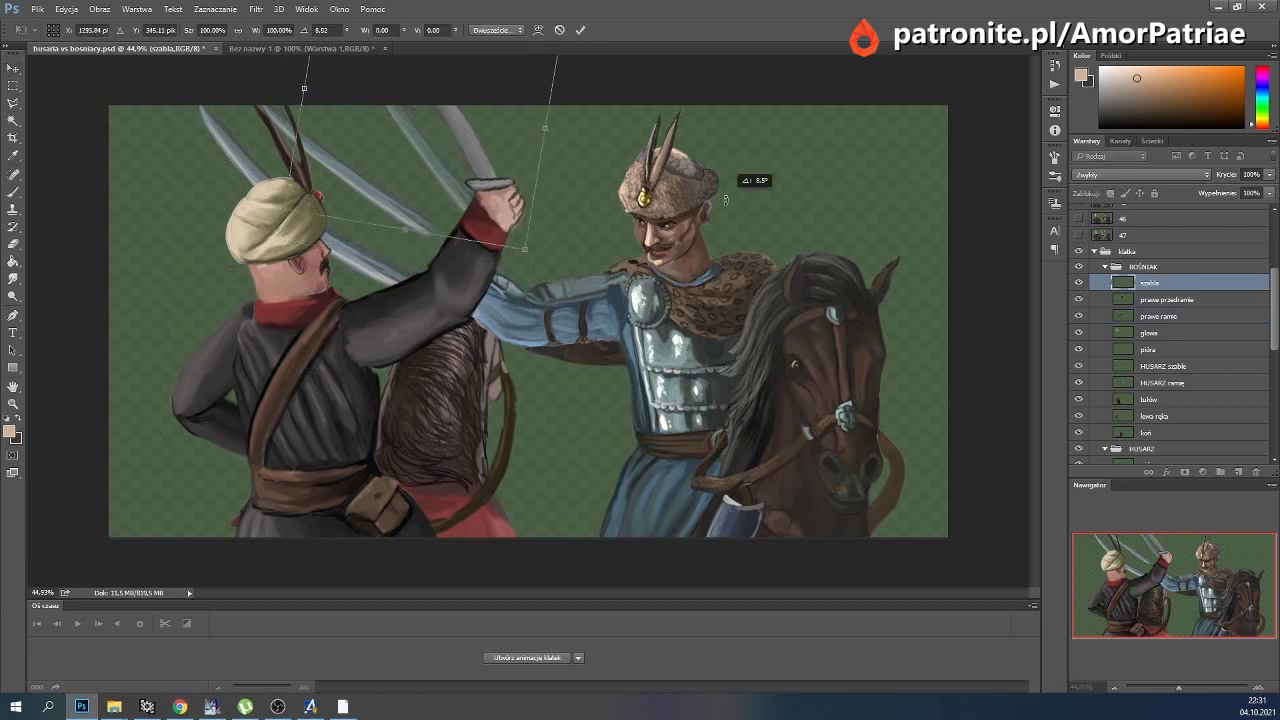
pyautogui.click(581, 30)
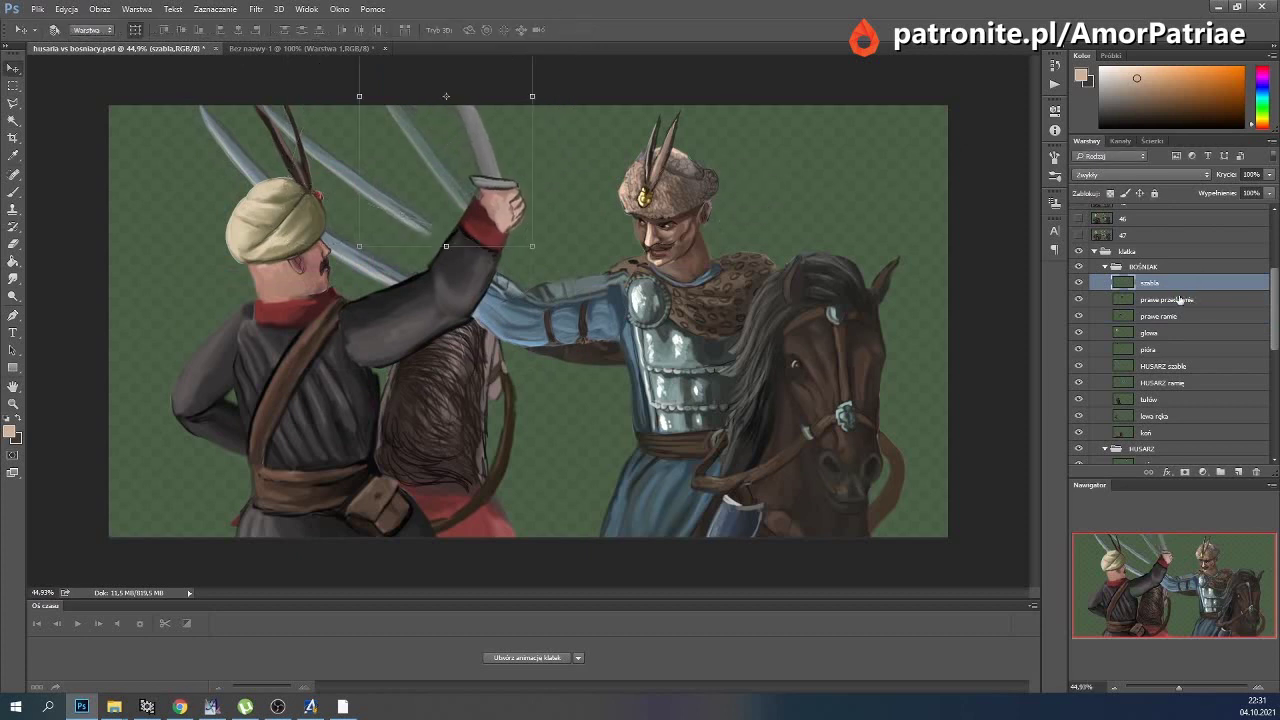
pyautogui.keyDown('shift'); pyautogui.click(1149, 291); pyautogui.keyUp('shift')
pyautogui.hotkey('ctrl', 'e')
pyautogui.moveTo(576, 231)
pyautogui.mouseDown()
pyautogui.moveTo(575, 217)
pyautogui.moveTo(565, 237)
pyautogui.mouseUp()
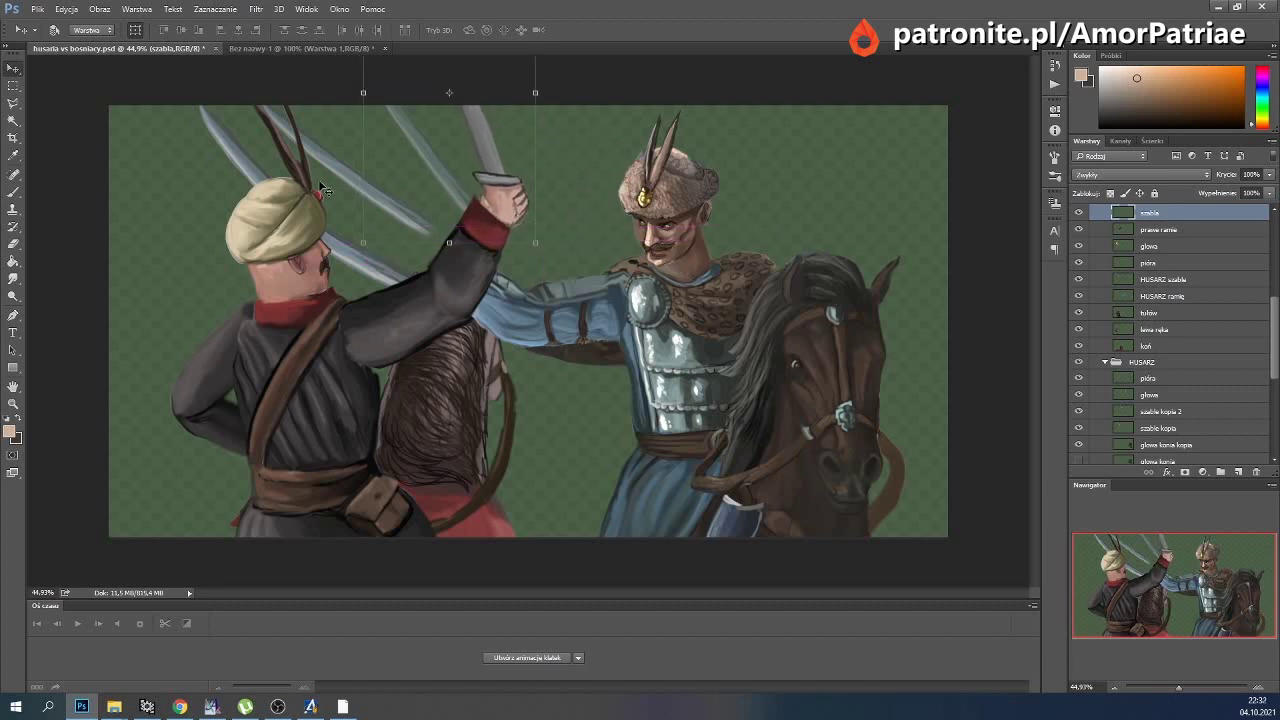
# Smudge the prawe przedramię sleeve smooth near the red cuff.
pyautogui.scroll(2, 1150, 250)
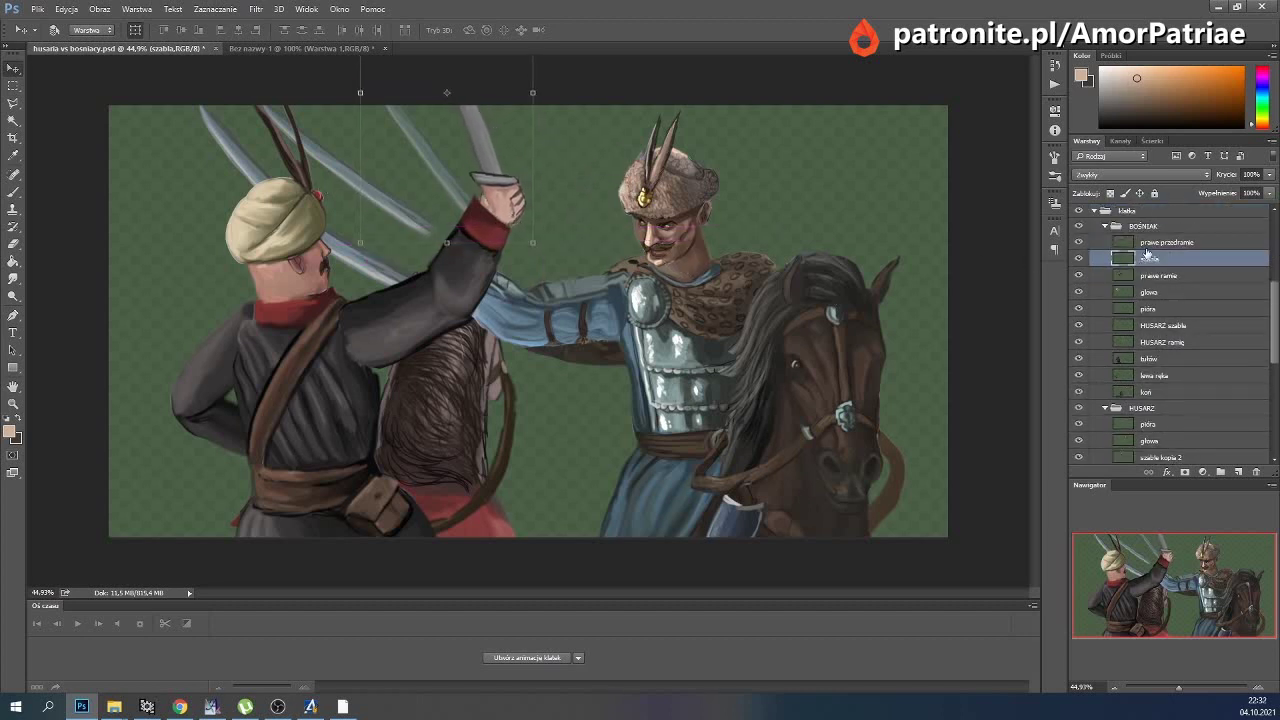
pyautogui.click(1150, 242)
pyautogui.click(13, 278)
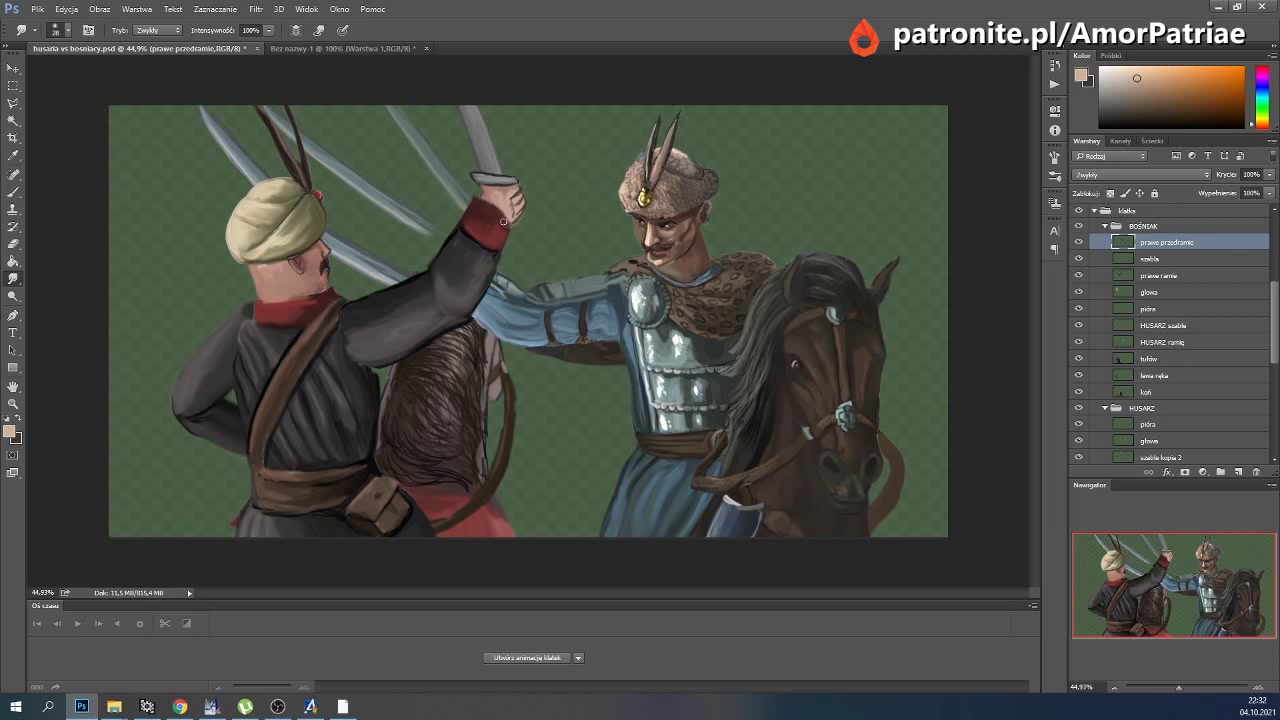
pyautogui.moveTo(465, 233); pyautogui.dragTo(489, 243)
pyautogui.click(15, 70)
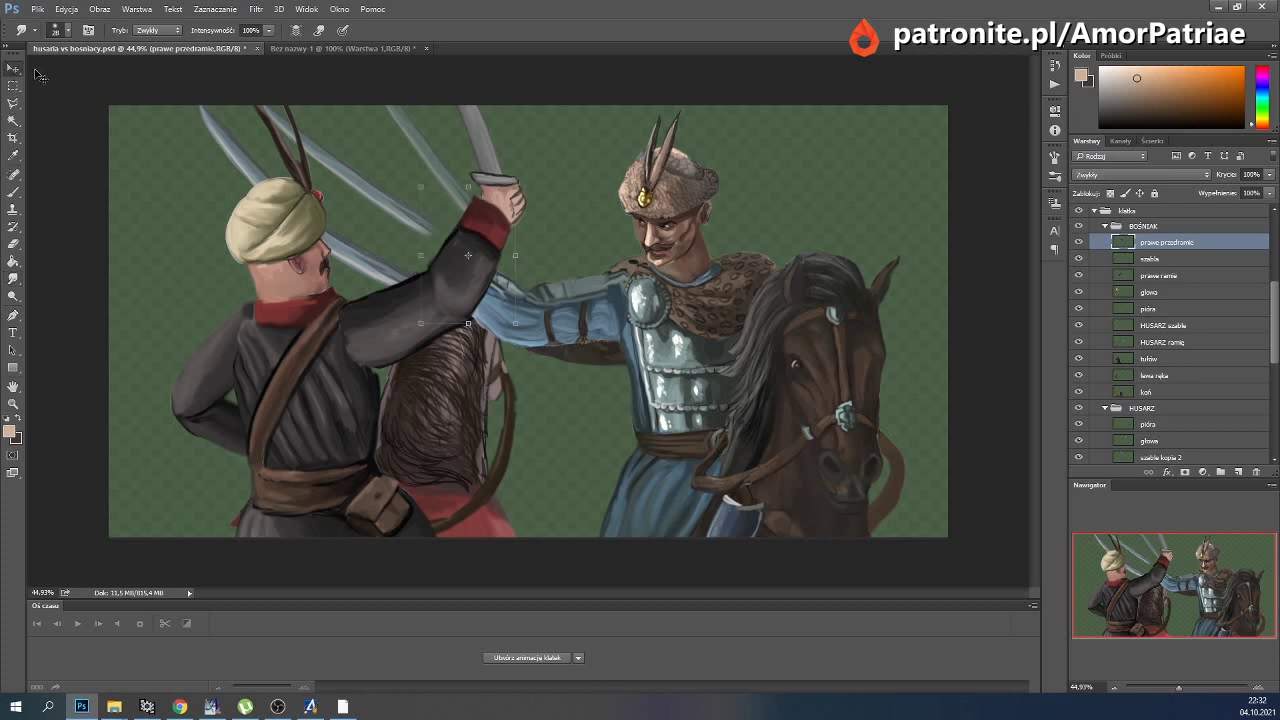
pyautogui.click(1151, 376)
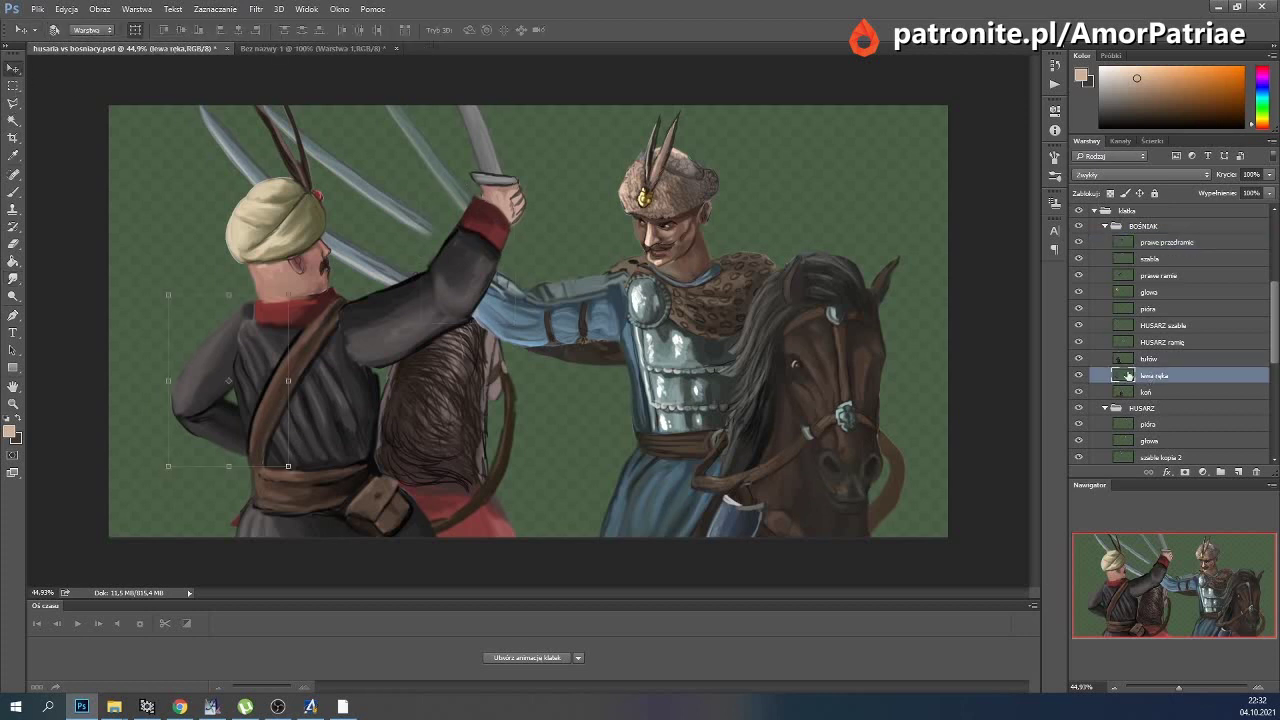
# Puppet-warp the lewa ręka arm with shoulder, elbow and wrist pins, bending it at the elbow.
pyautogui.click(64, 10)
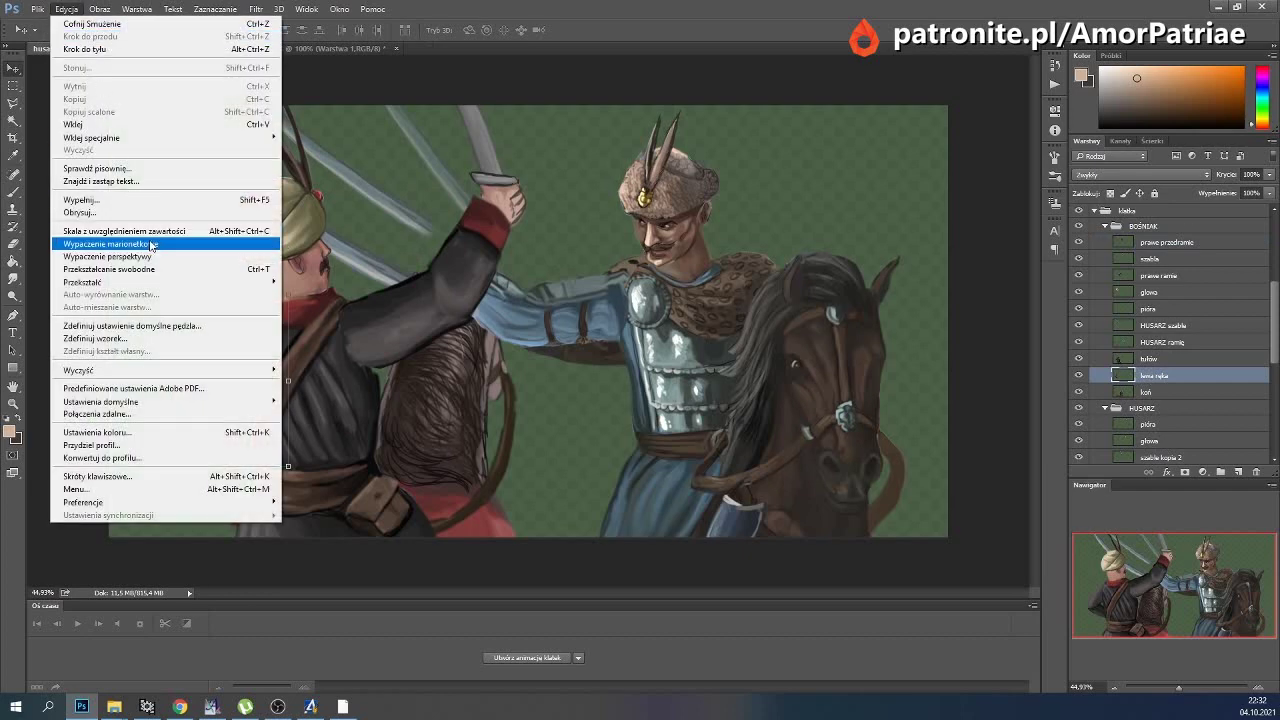
pyautogui.click(150, 243)
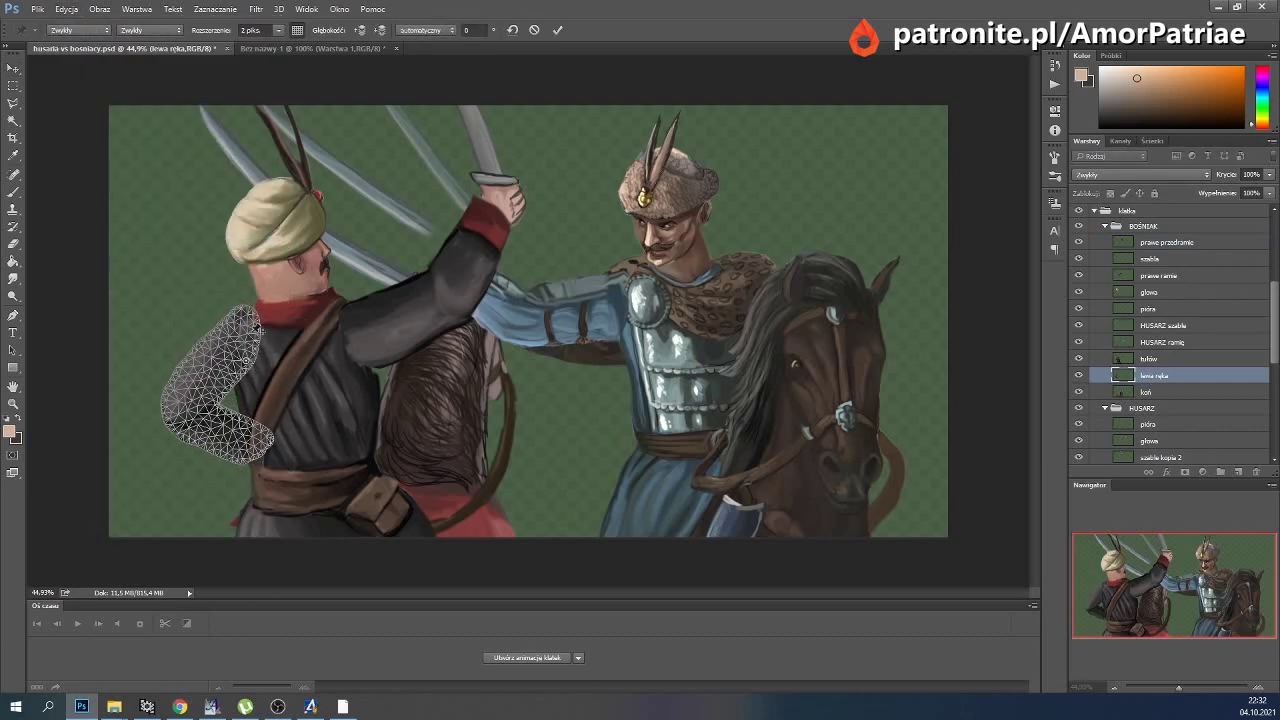
pyautogui.click(242, 317)
pyautogui.click(191, 410)
pyautogui.click(243, 455)
pyautogui.moveTo(243, 455)
pyautogui.mouseDown()
pyautogui.moveTo(252, 380)
pyautogui.moveTo(217, 374)
pyautogui.mouseUp()
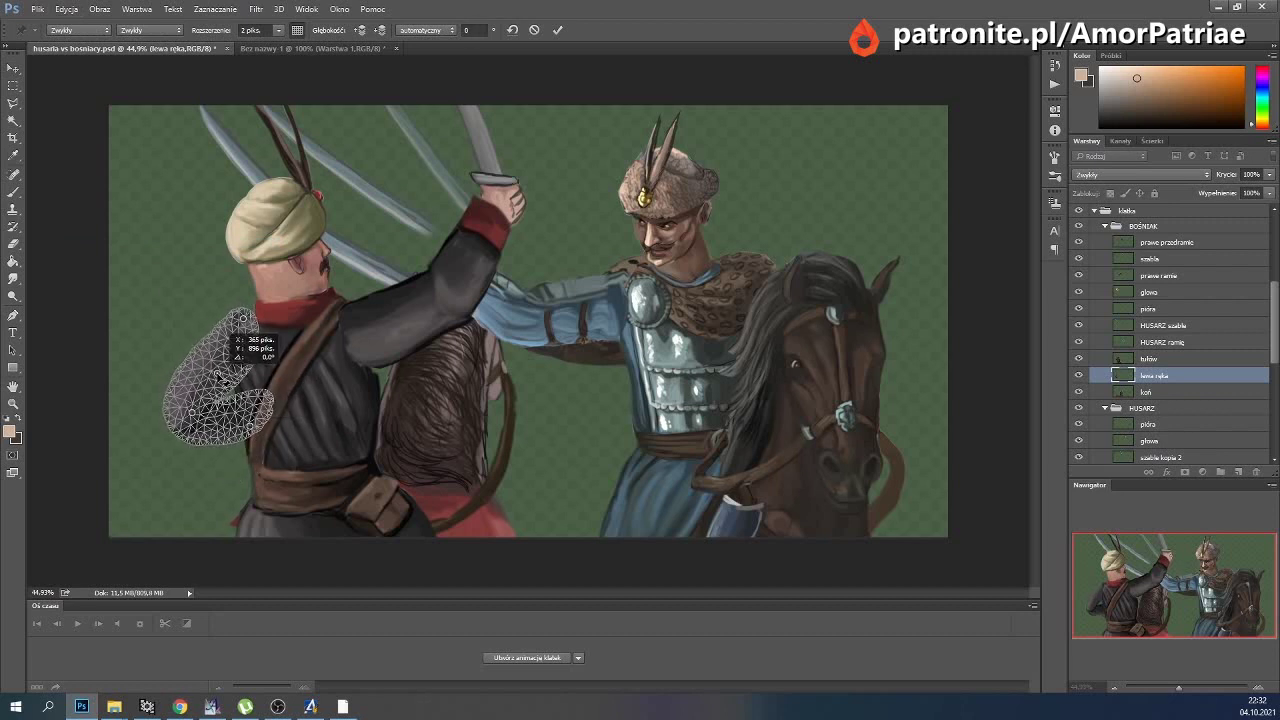
pyautogui.click(557, 31)
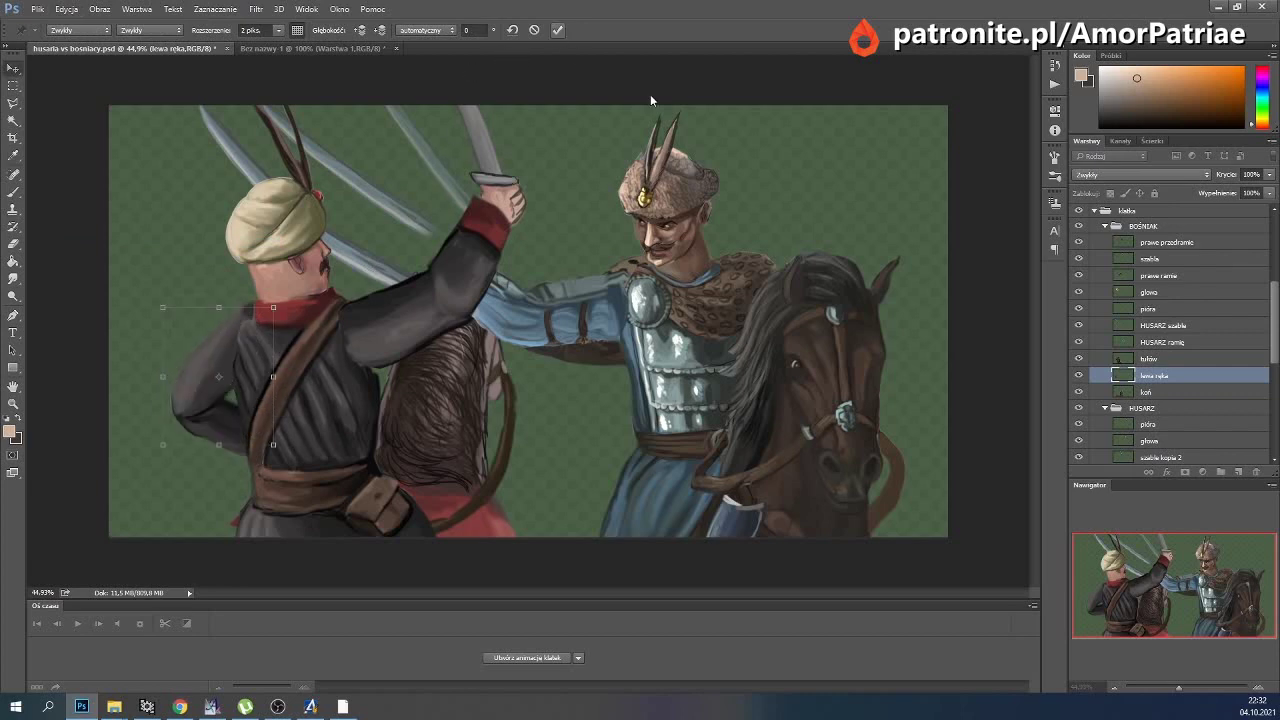
# Puppet-warp the turbaned rider's torso, reshaping the collar and upper-left edge.
pyautogui.click(1145, 358)
pyautogui.click(67, 9)
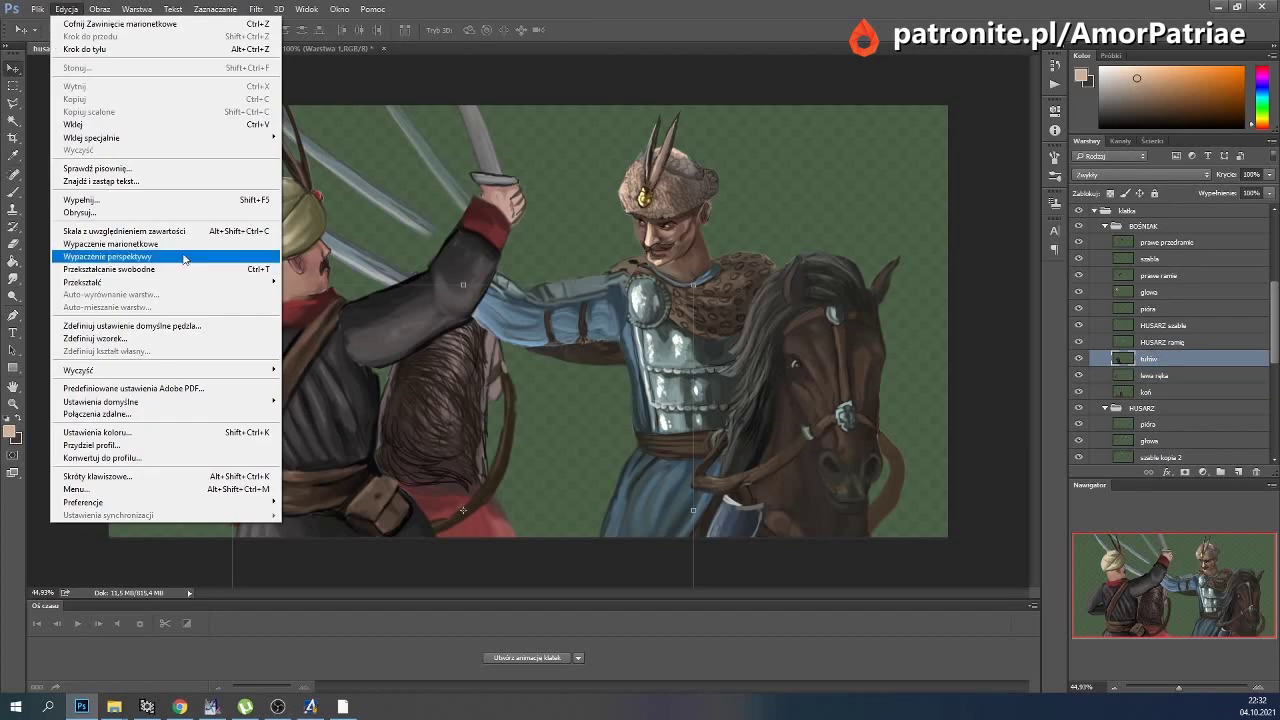
pyautogui.click(110, 244)
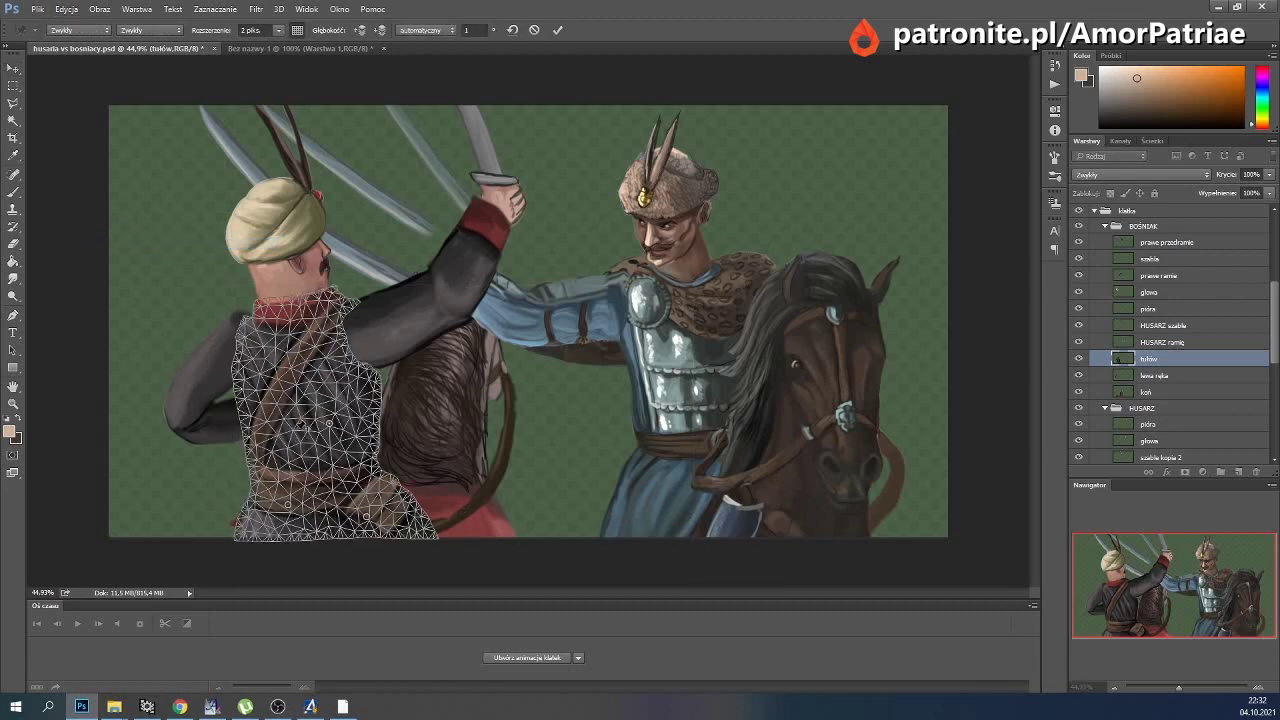
pyautogui.moveTo(282, 312)
pyautogui.mouseDown()
pyautogui.moveTo(322, 306)
pyautogui.moveTo(385, 325)
pyautogui.mouseUp()
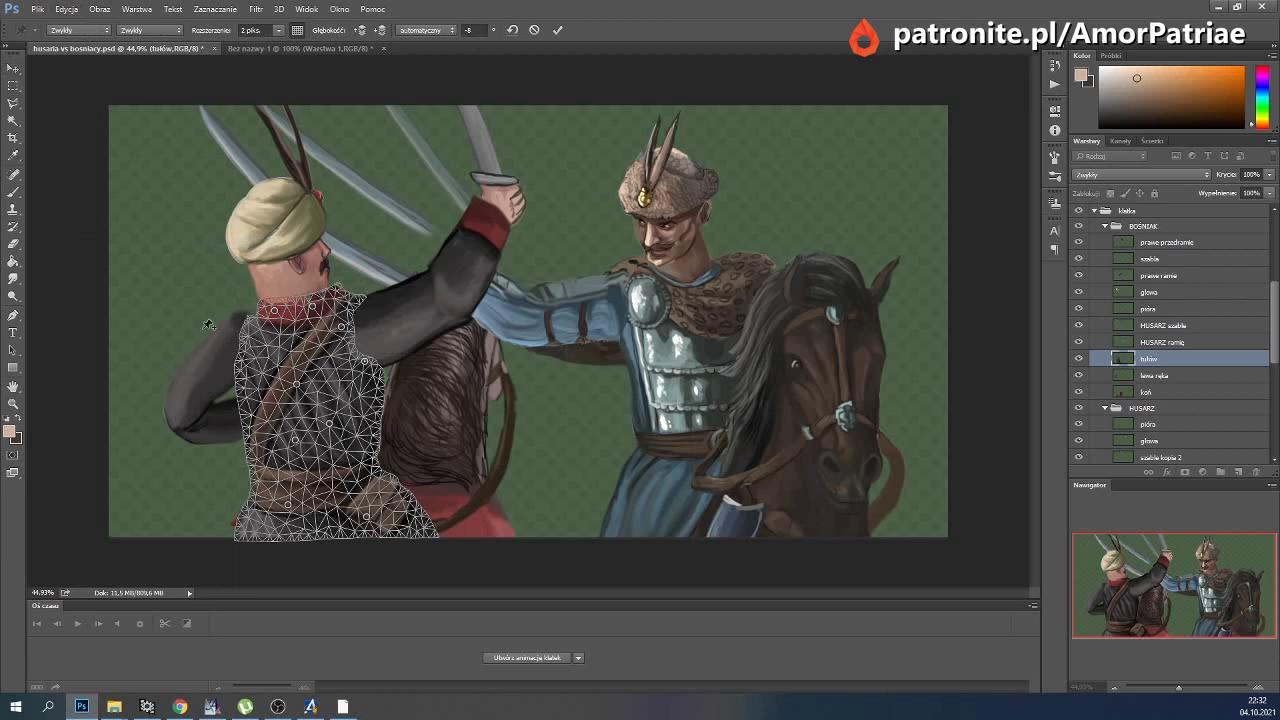
pyautogui.moveTo(257, 329); pyautogui.dragTo(231, 321)
pyautogui.click(557, 30)
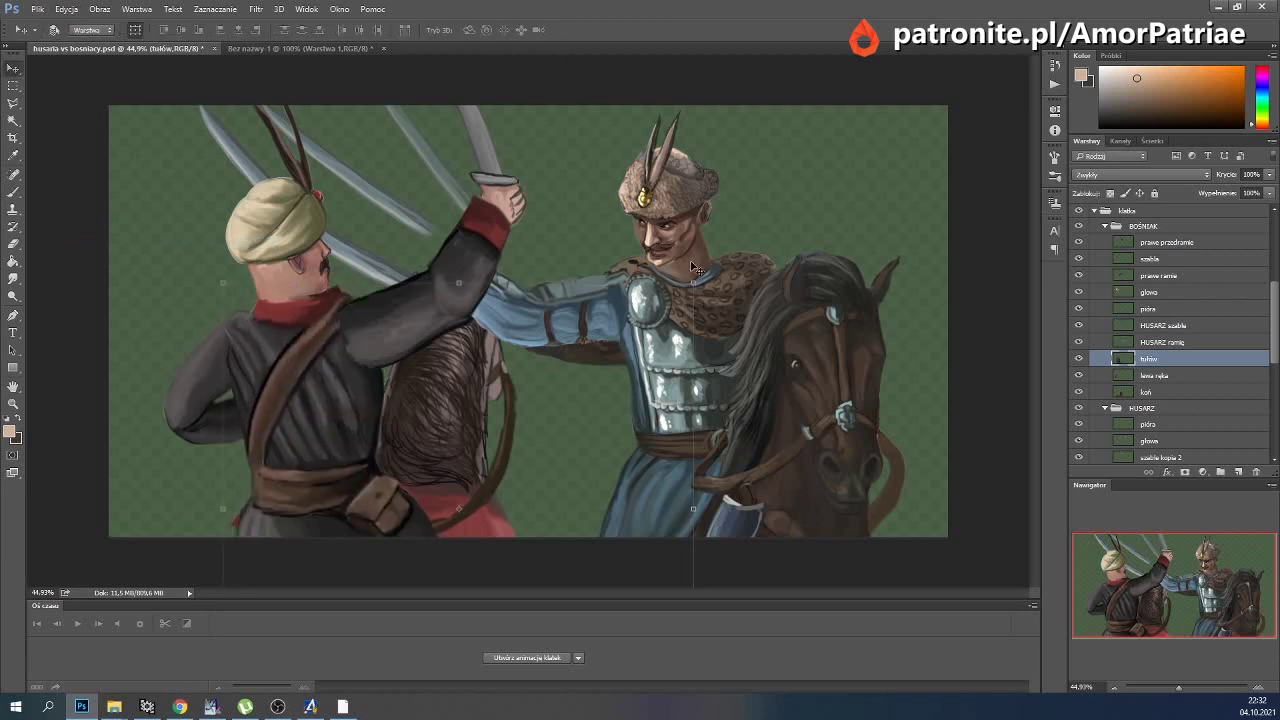
# Toggle earlier frame layers to compare the new torso pose.
pyautogui.scroll(3, 1181, 327)
pyautogui.click(1081, 285)
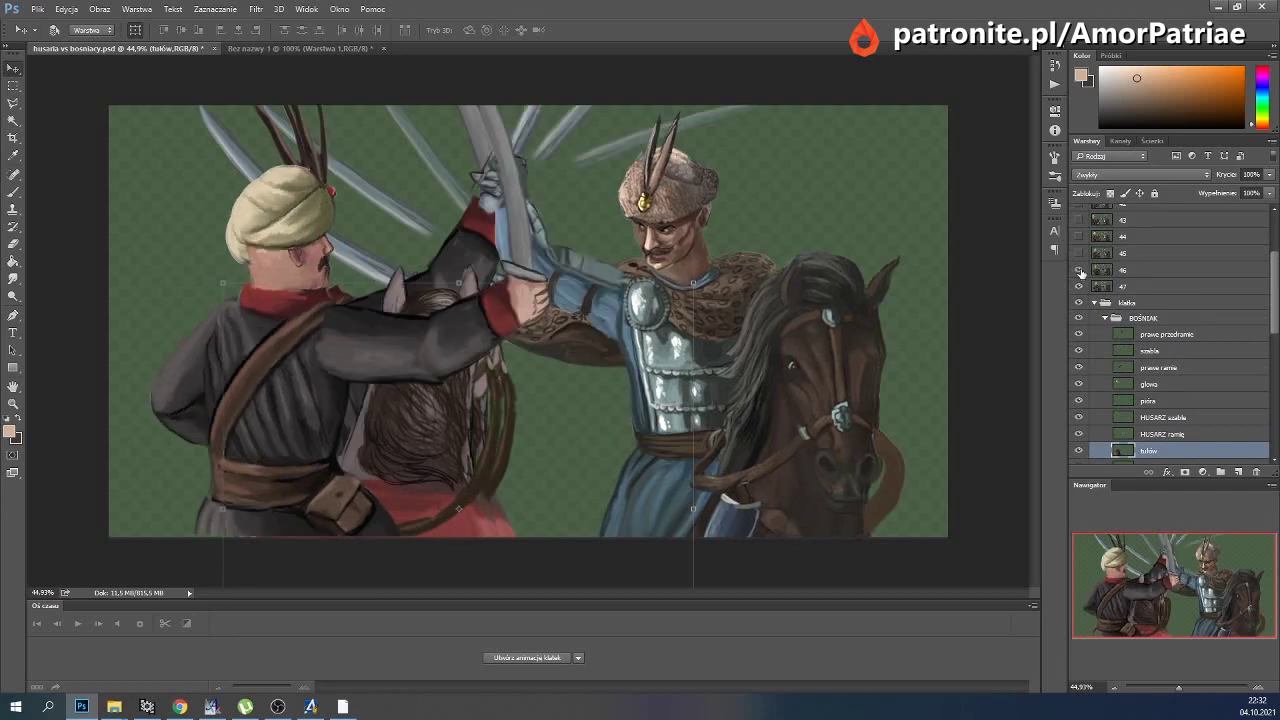
pyautogui.click(1079, 270)
pyautogui.scroll(-3, 1152, 347)
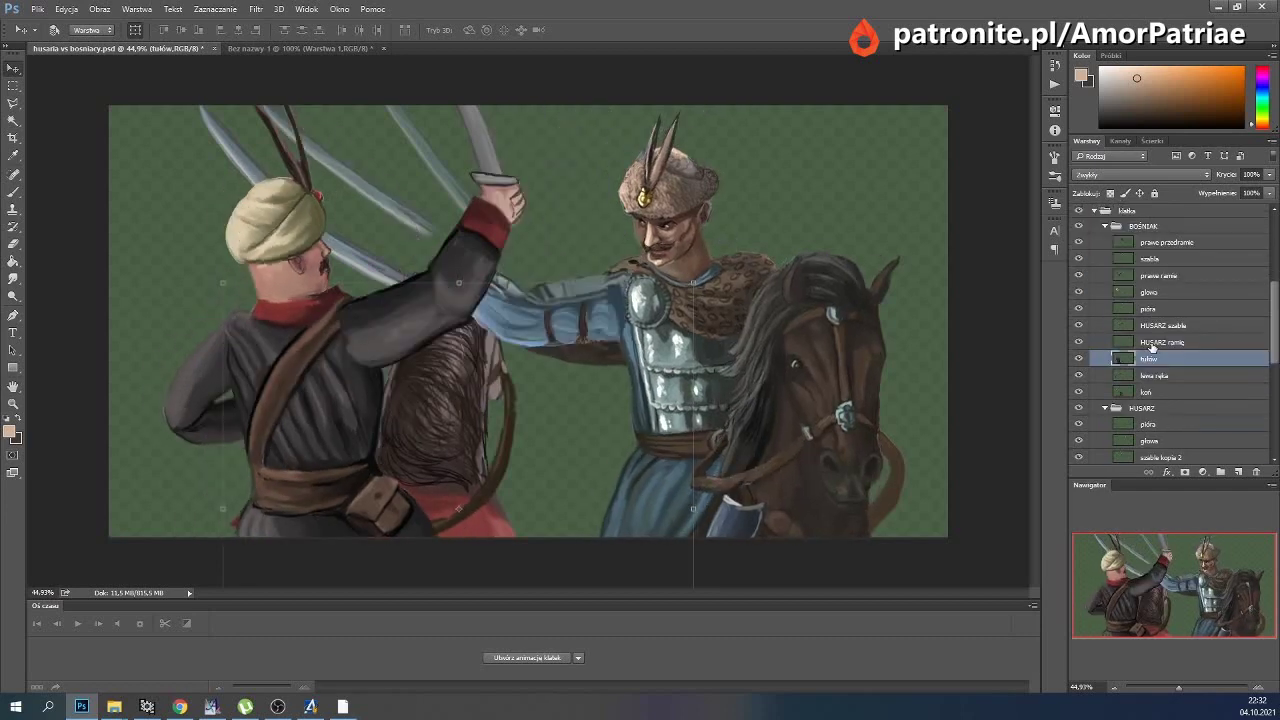
# Puppet-warp the koń horse layer, pinning its lower body and pulling the neck forward.
pyautogui.click(1147, 393)
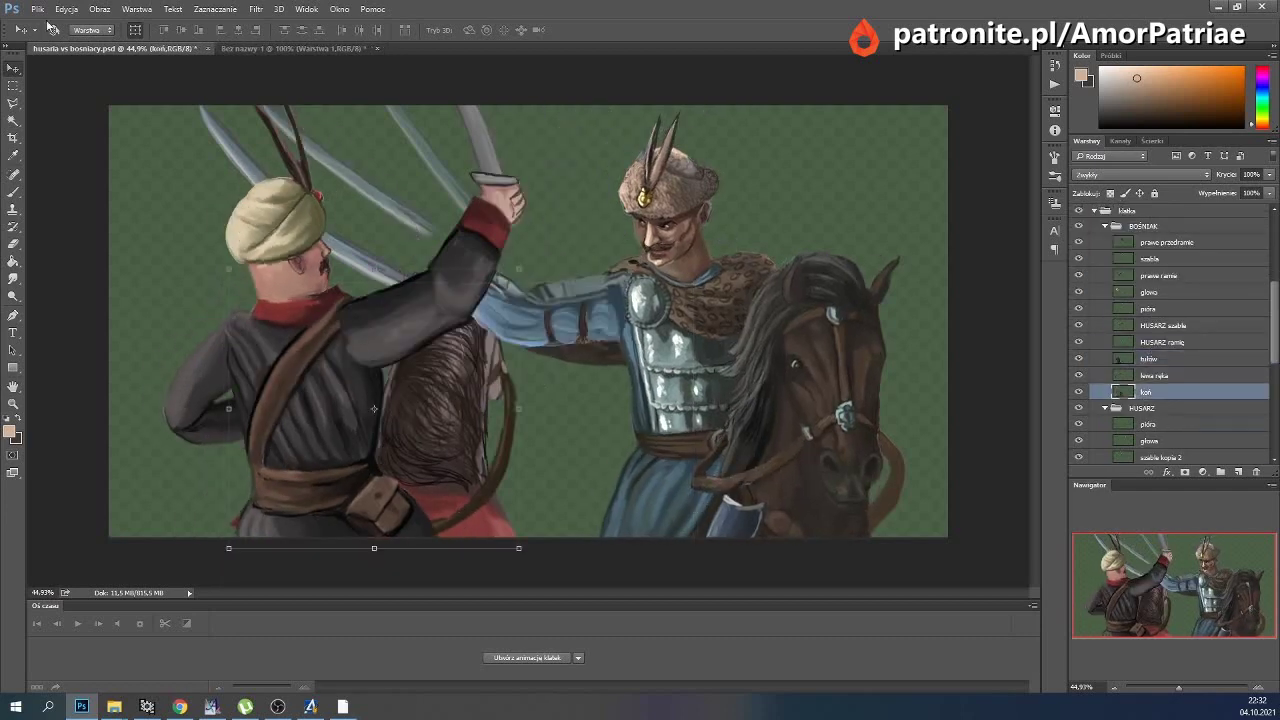
pyautogui.click(66, 9)
pyautogui.click(166, 245)
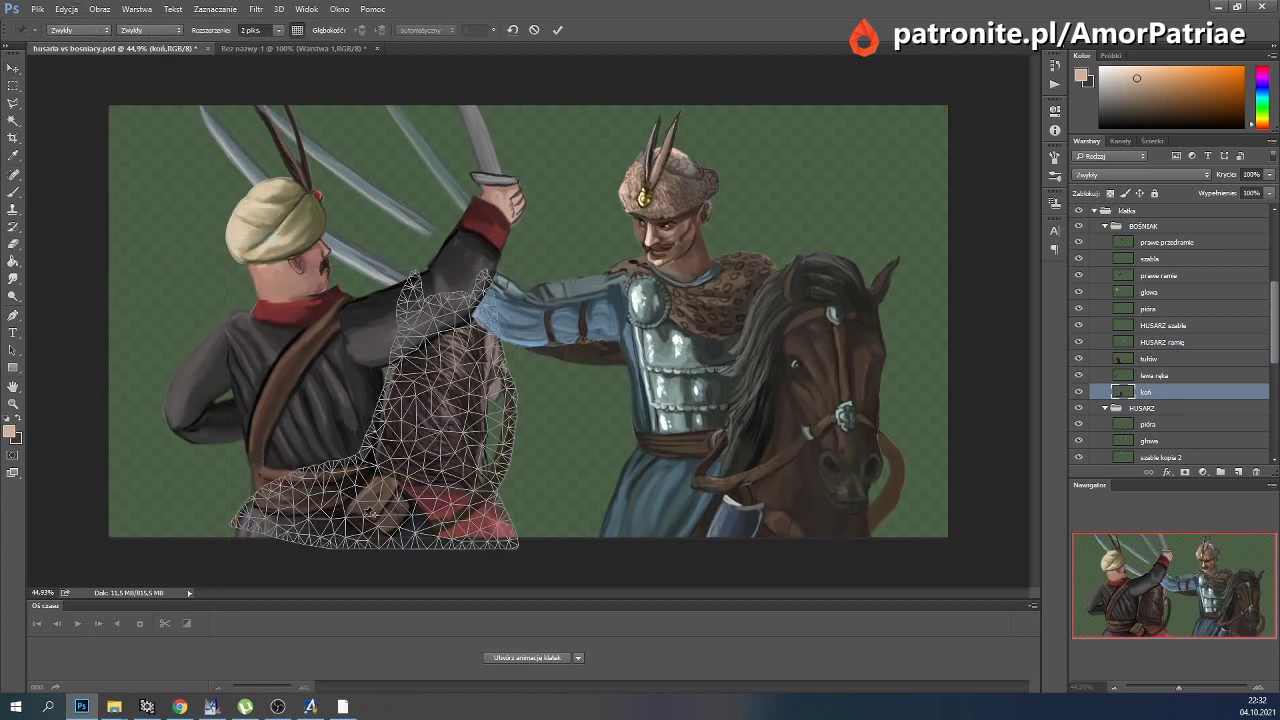
pyautogui.click(288, 522)
pyautogui.click(469, 537)
pyautogui.moveTo(452, 380); pyautogui.dragTo(455, 386)
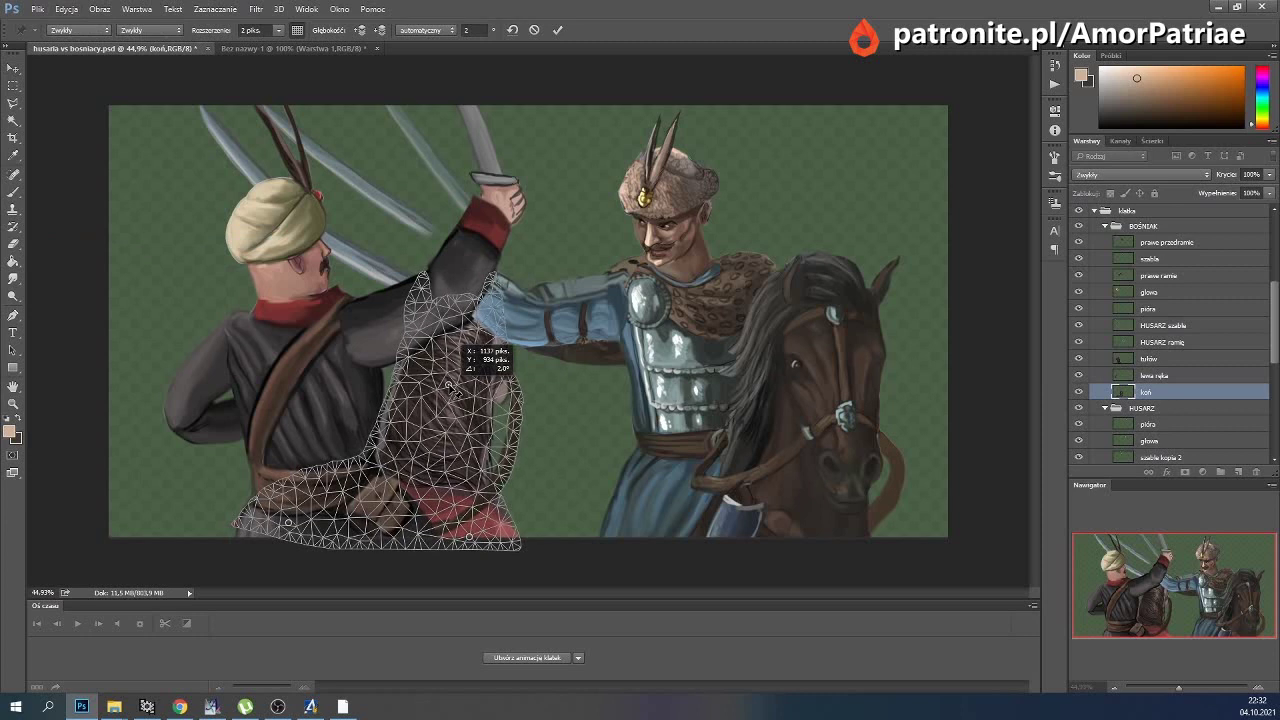
pyautogui.moveTo(479, 317); pyautogui.dragTo(475, 325)
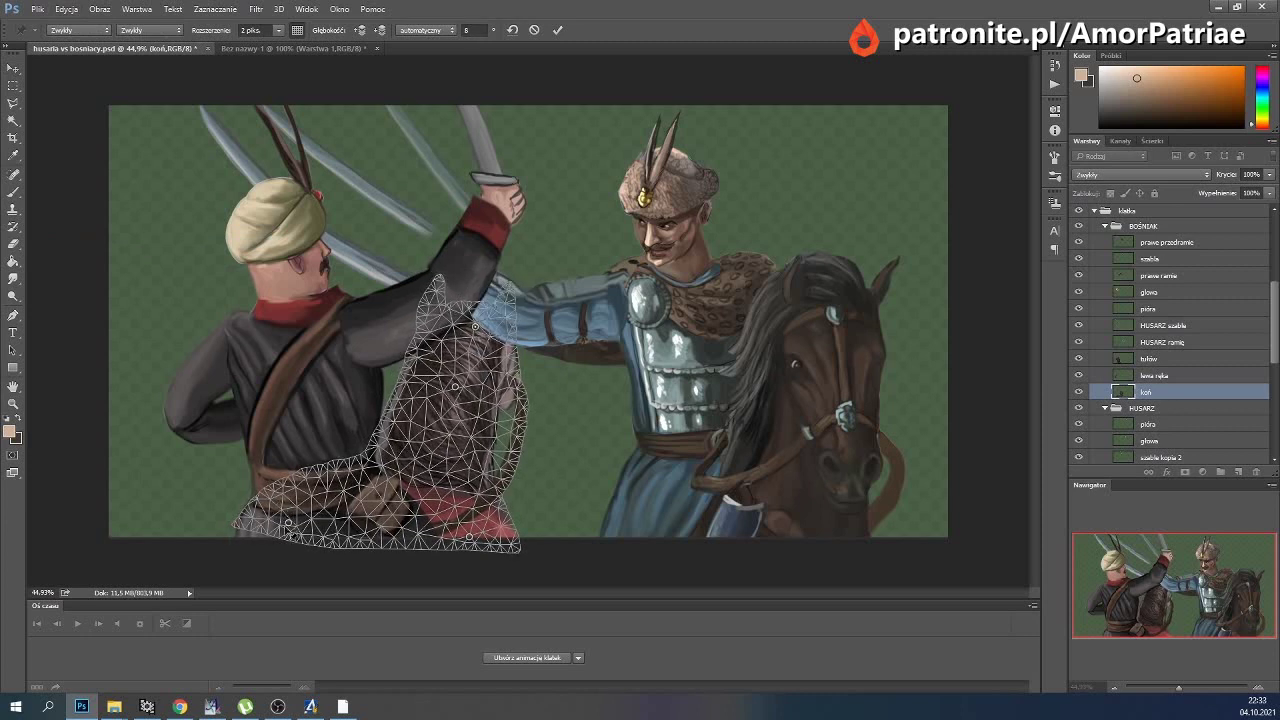
pyautogui.moveTo(288, 524); pyautogui.dragTo(242, 537)
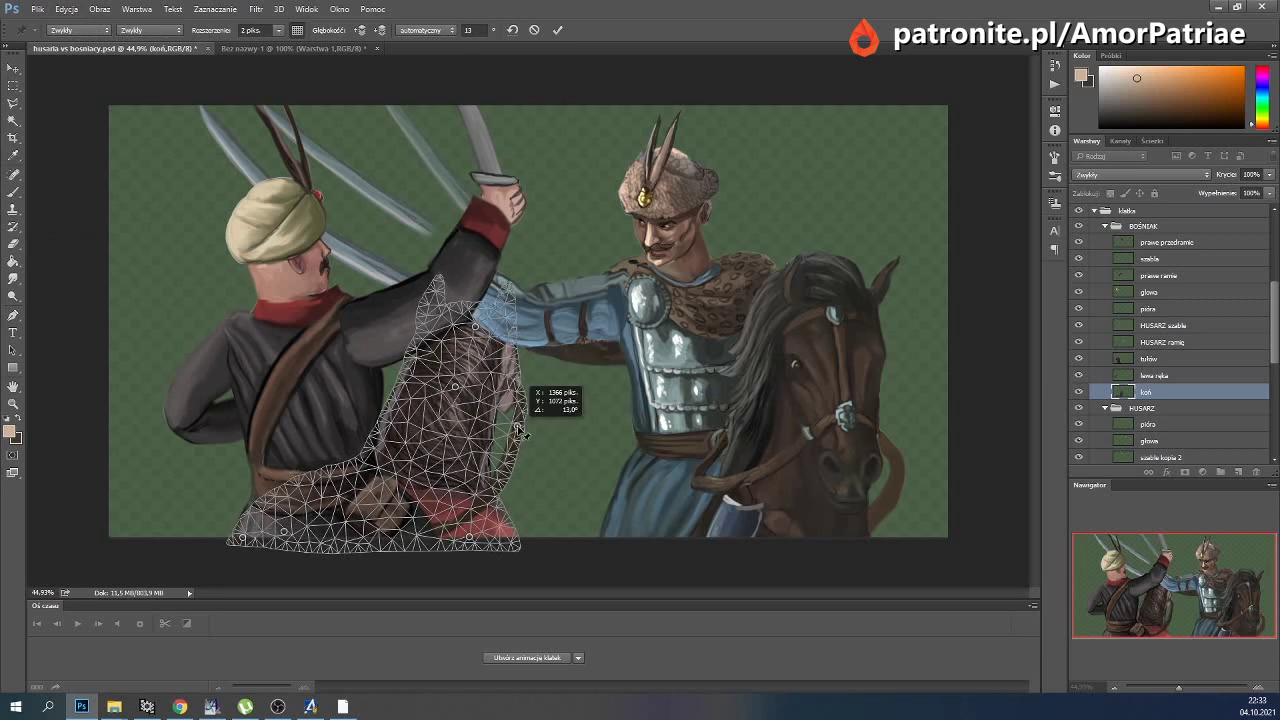
pyautogui.click(557, 29)
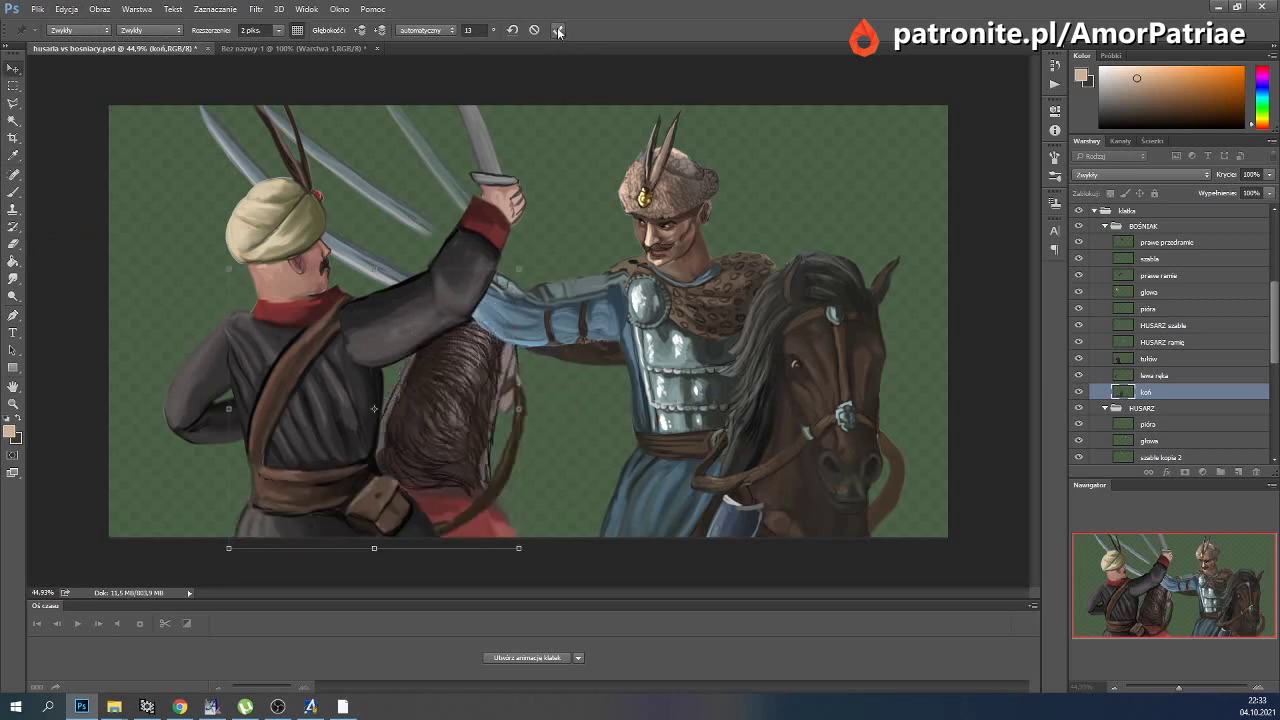
# Toggle the klatka group and earlier frames on and off to compare poses.
pyautogui.scroll(2, 1100, 322)
pyautogui.scroll(1, 1095, 318)
pyautogui.click(1092, 316)
pyautogui.click(1077, 402)
pyautogui.click(1077, 402)
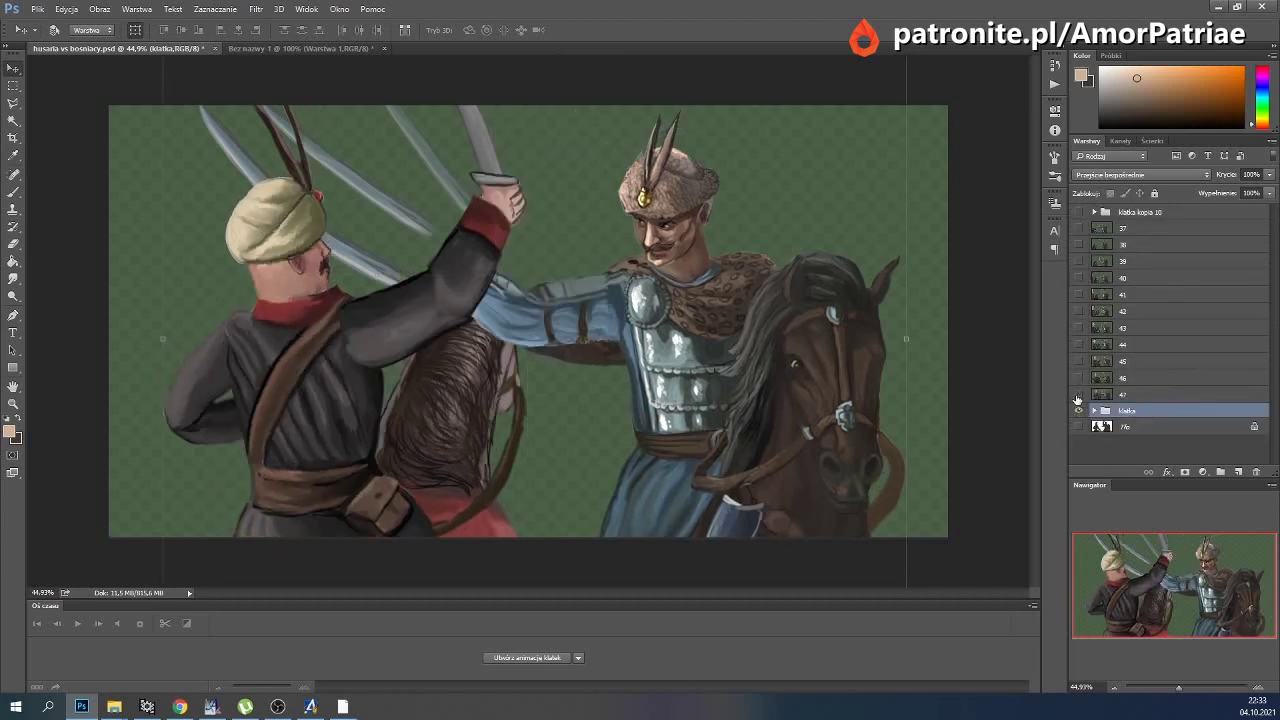
pyautogui.click(1077, 397)
pyautogui.click(1077, 397)
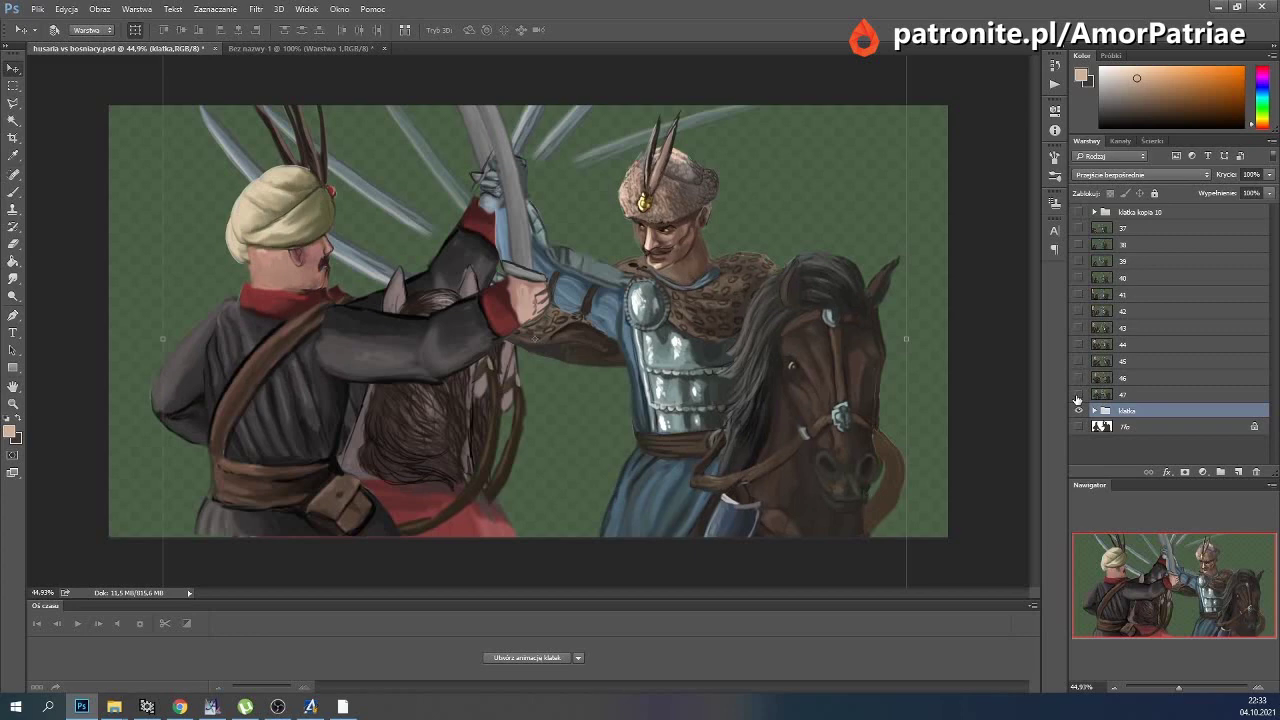
pyautogui.click(1077, 399)
pyautogui.click(1078, 382)
pyautogui.click(1077, 397)
pyautogui.click(1077, 399)
# Expand klatka, collapse BOŚNIAK and select the glowa konia kopia horse-head layer.
pyautogui.click(1094, 410)
pyautogui.scroll(-3, 1149, 378)
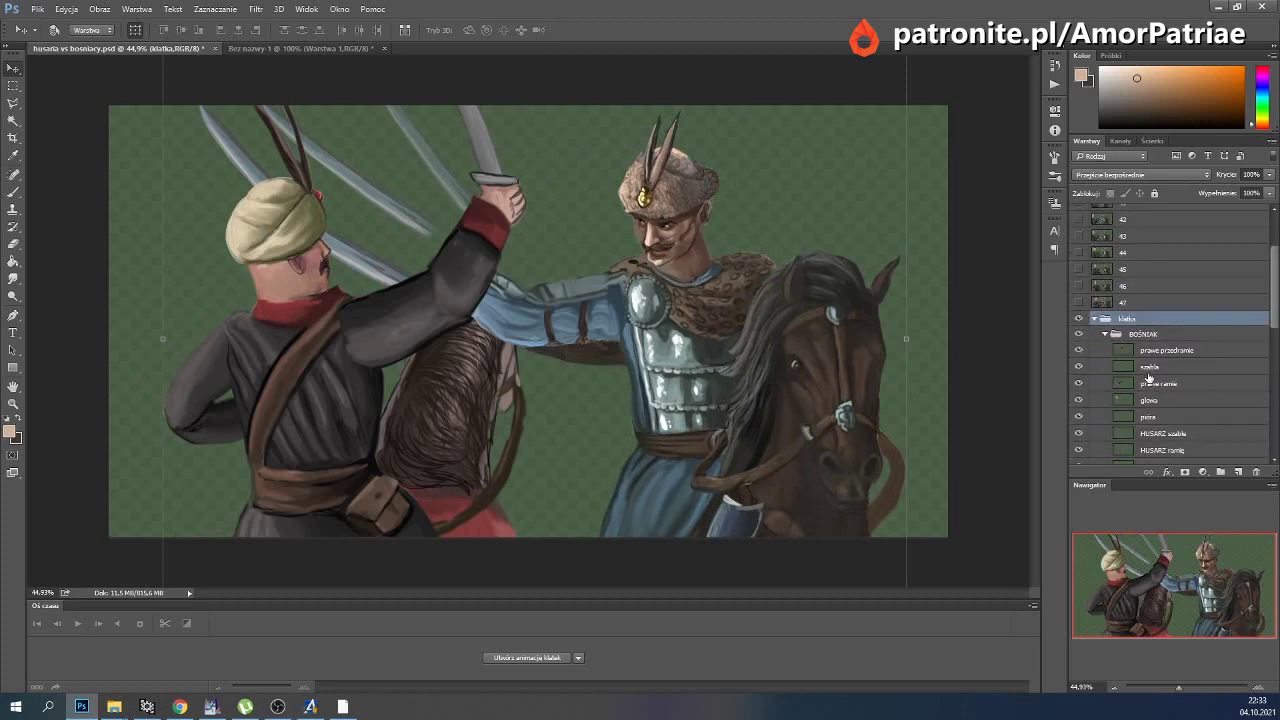
pyautogui.click(1112, 336)
pyautogui.click(1105, 335)
pyautogui.click(1165, 432)
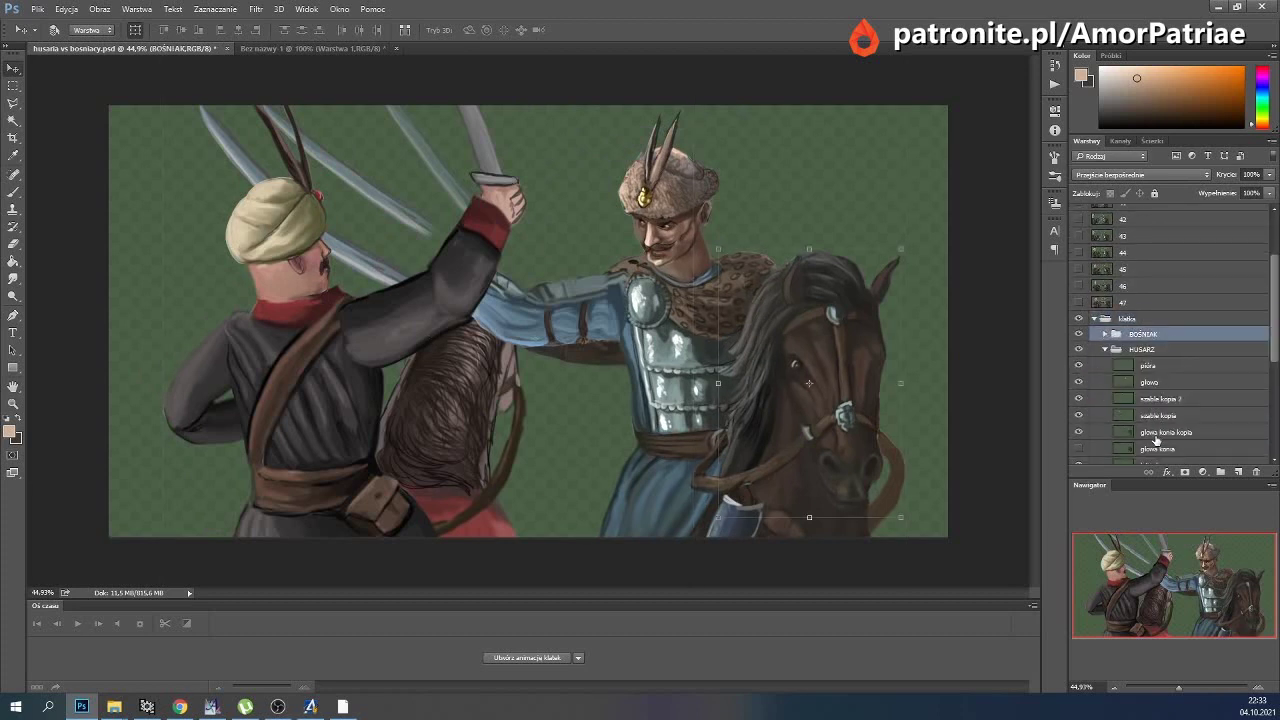
pyautogui.scroll(-2, 1160, 430)
pyautogui.scroll(-1, 1160, 430)
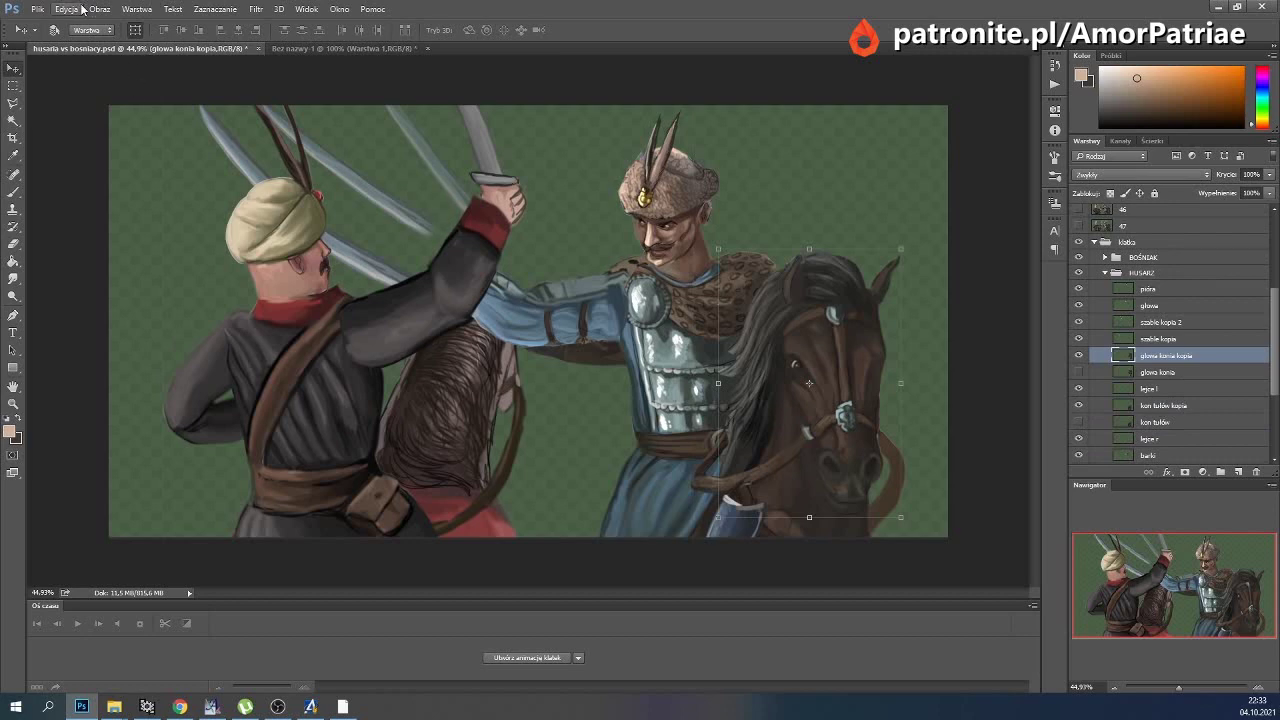
# Puppet-warp the horse head with two pins, swinging it to a new angle.
pyautogui.click(66, 9)
pyautogui.click(175, 248)
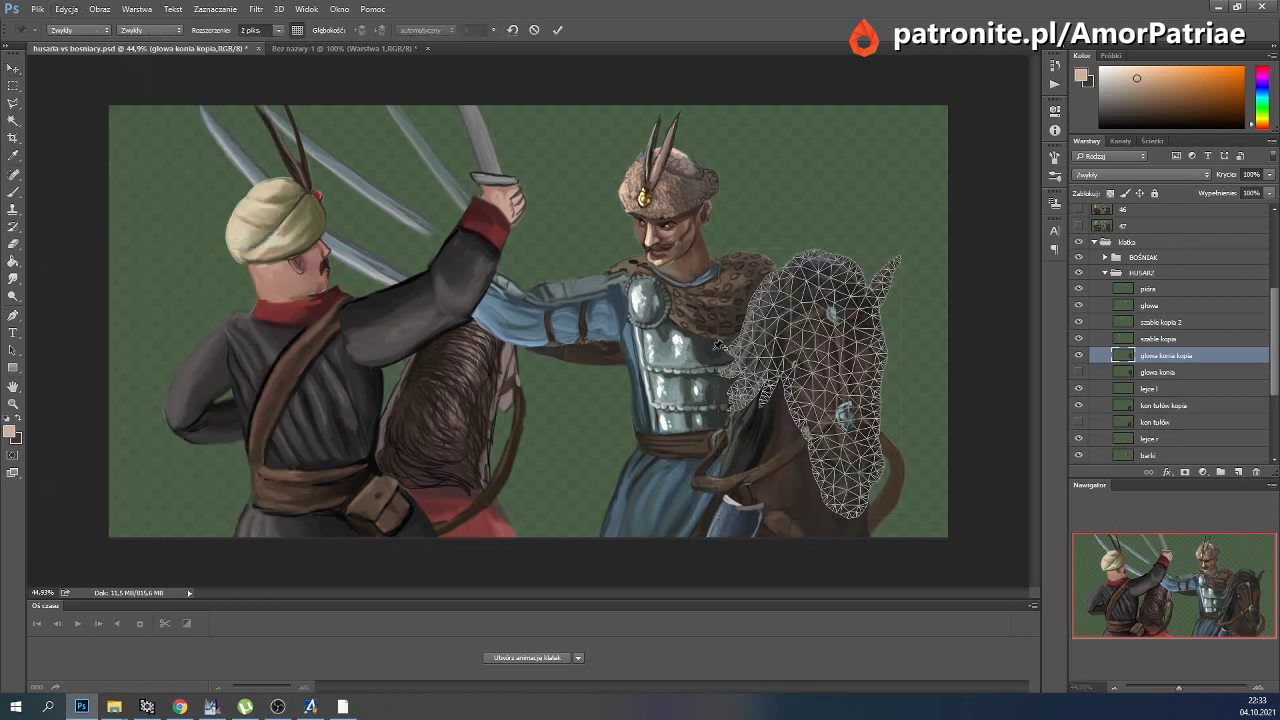
pyautogui.click(834, 278)
pyautogui.click(849, 433)
pyautogui.moveTo(860, 459)
pyautogui.mouseDown()
pyautogui.moveTo(856, 410)
pyautogui.moveTo(880, 375)
pyautogui.mouseUp()
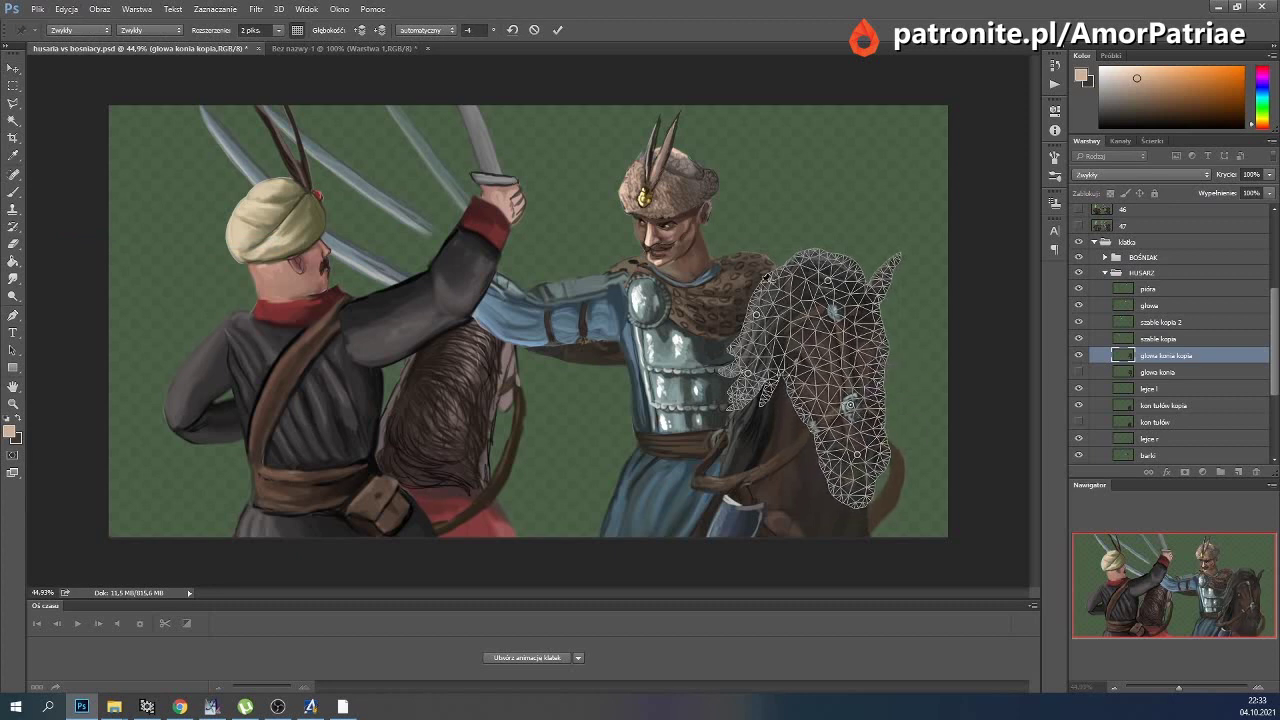
pyautogui.moveTo(858, 455); pyautogui.dragTo(862, 420)
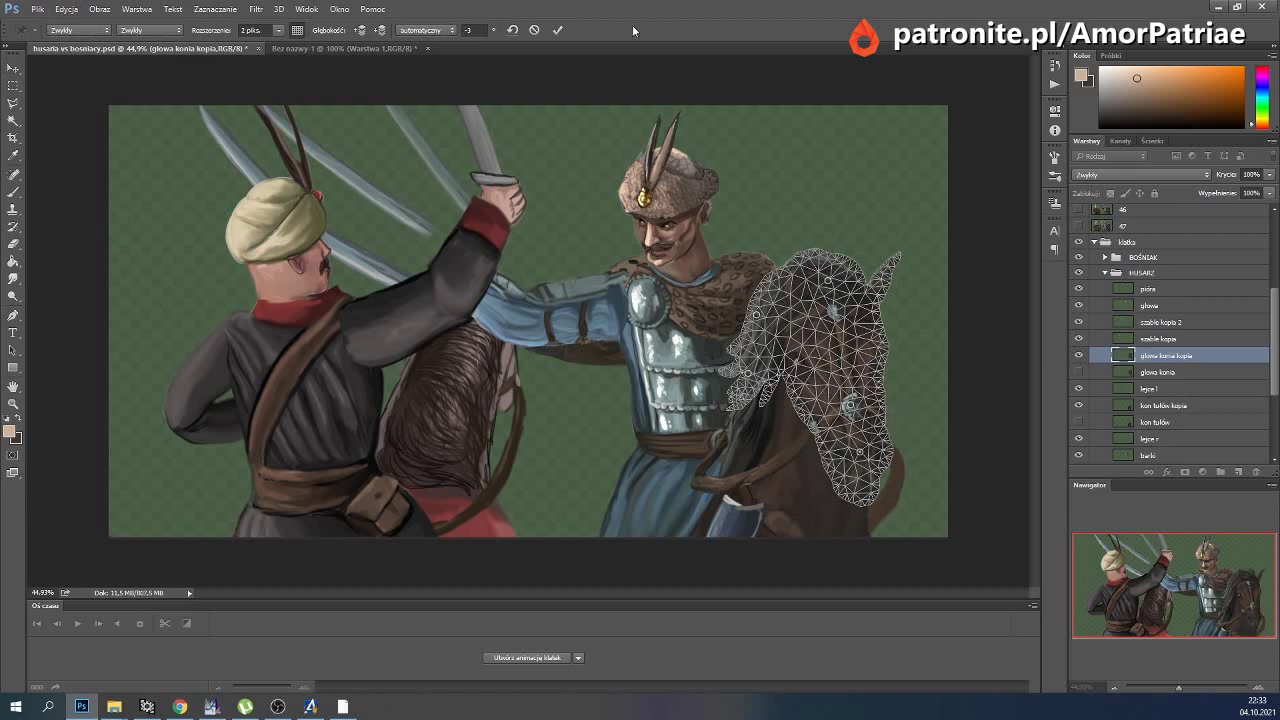
pyautogui.click(558, 30)
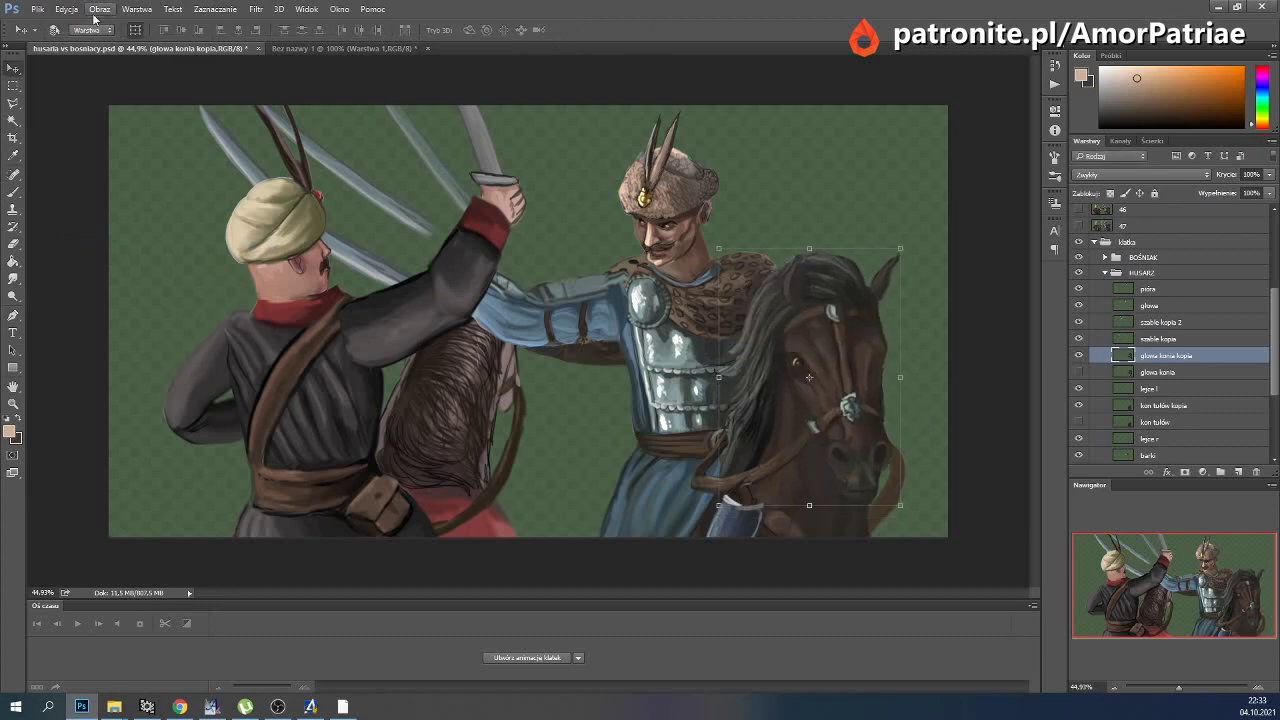
# Bend the horse head slightly with a Transform > Warp grid.
pyautogui.click(66, 9)
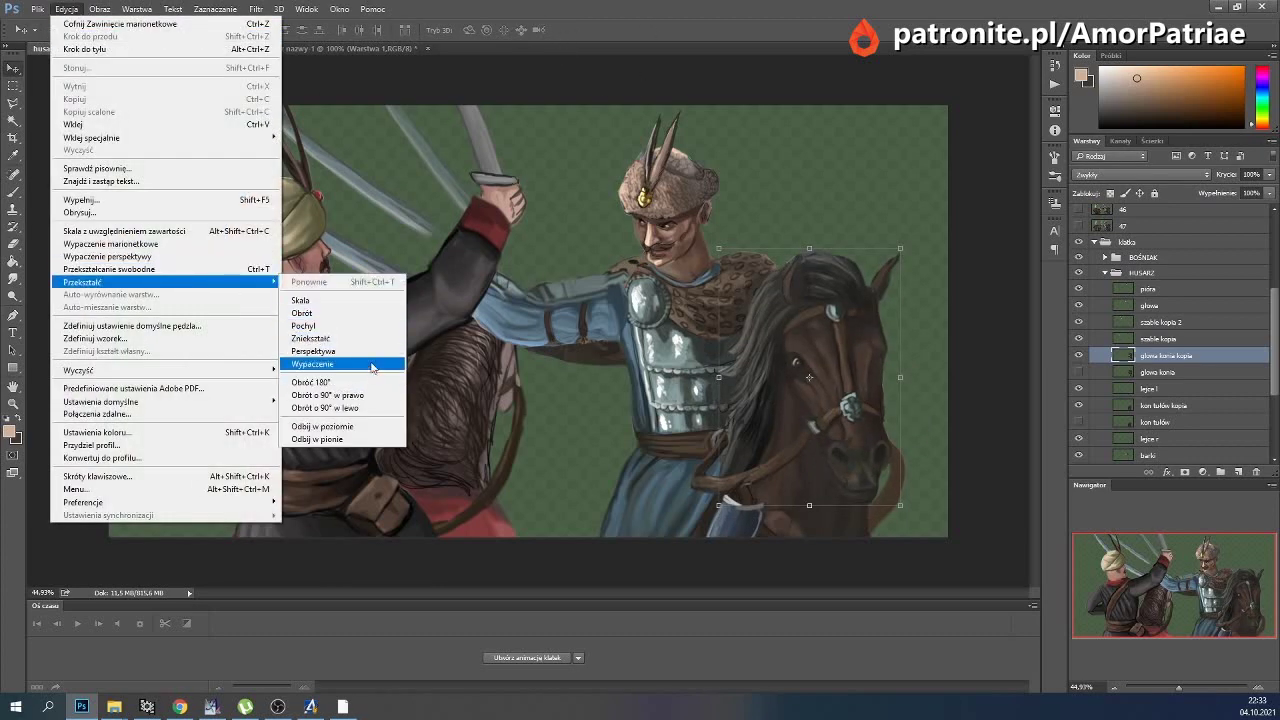
pyautogui.click(372, 364)
pyautogui.moveTo(853, 428); pyautogui.dragTo(880, 443)
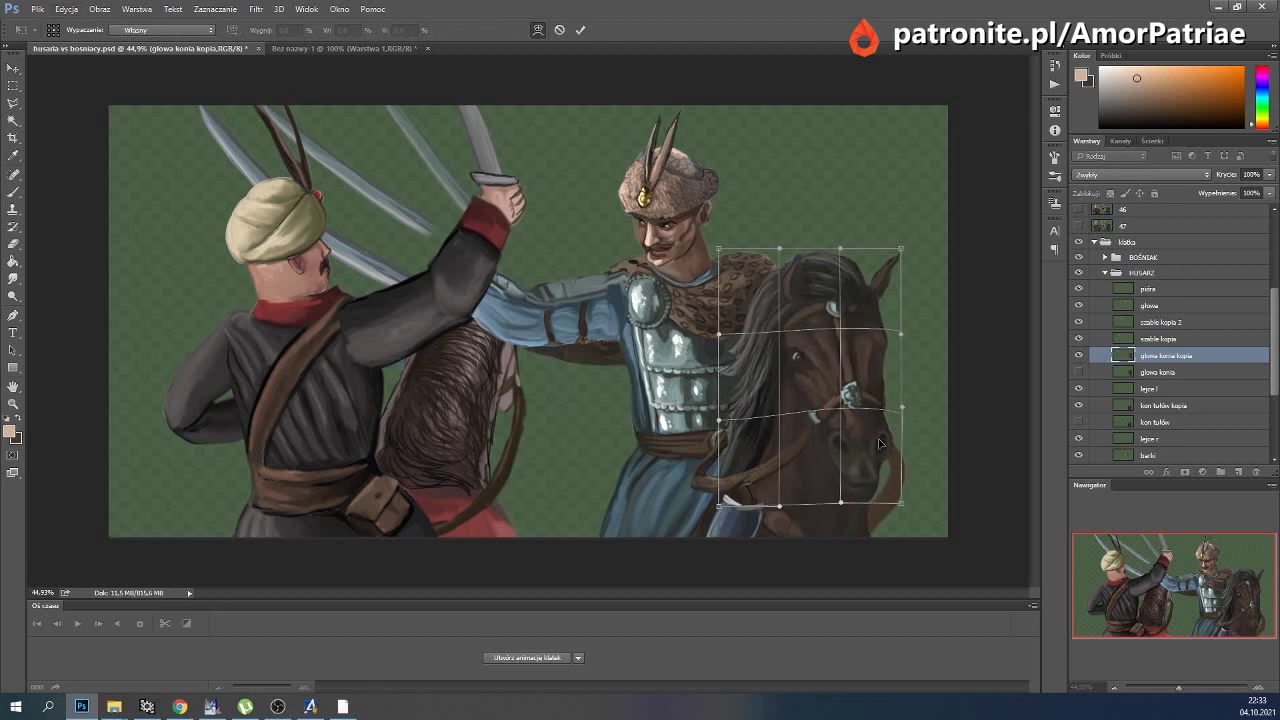
pyautogui.click(582, 31)
# Puppet-warp the kon tułów kopia horse body with three pins, shifting its front.
pyautogui.scroll(-3, 1179, 386)
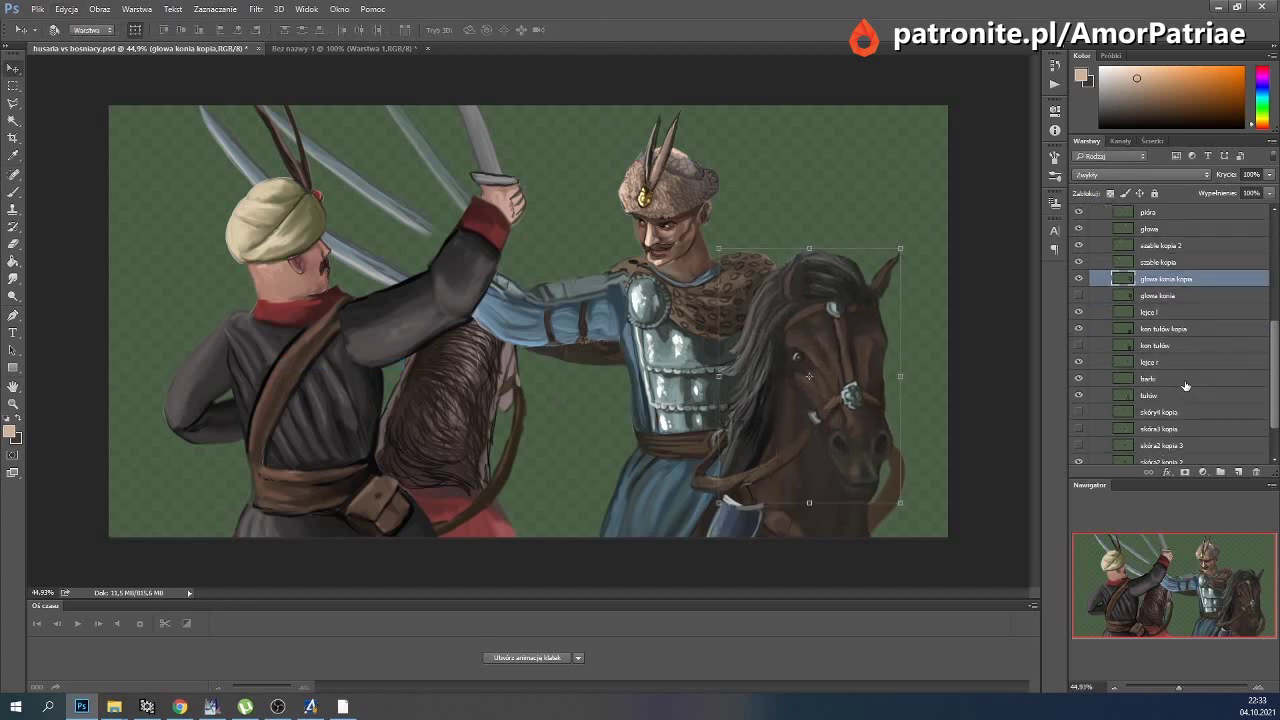
pyautogui.click(1176, 330)
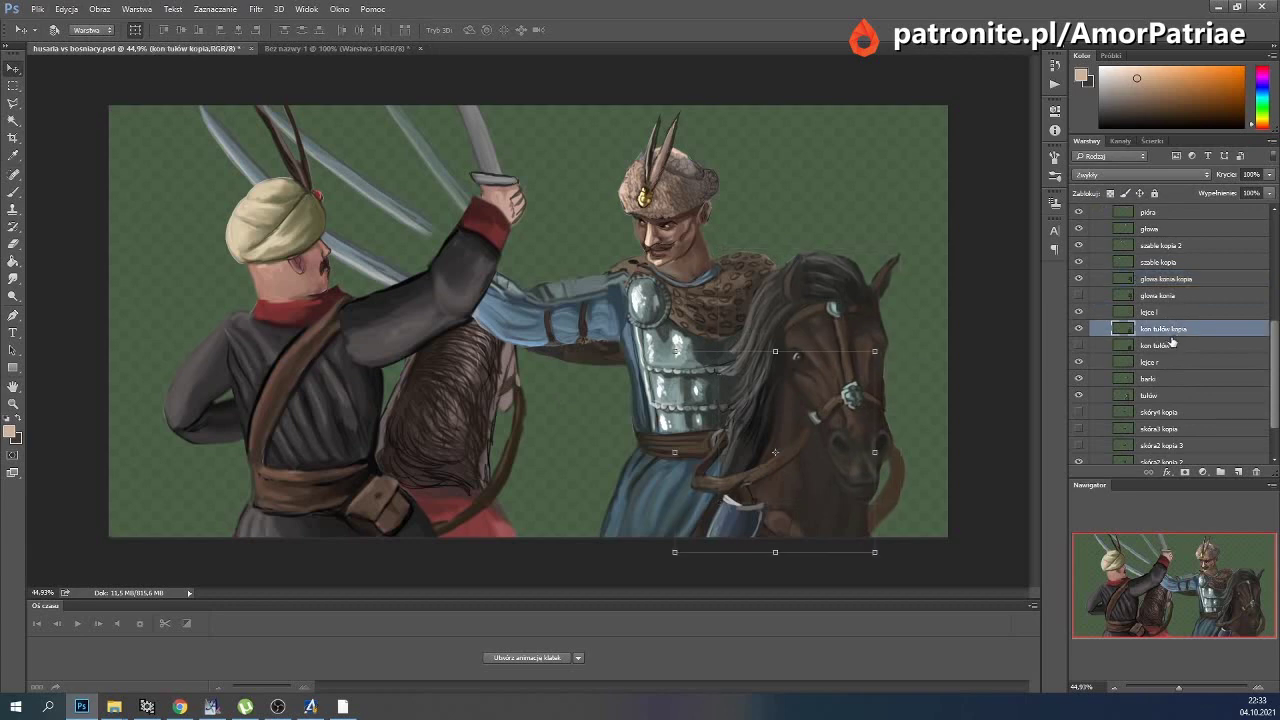
pyautogui.click(66, 9)
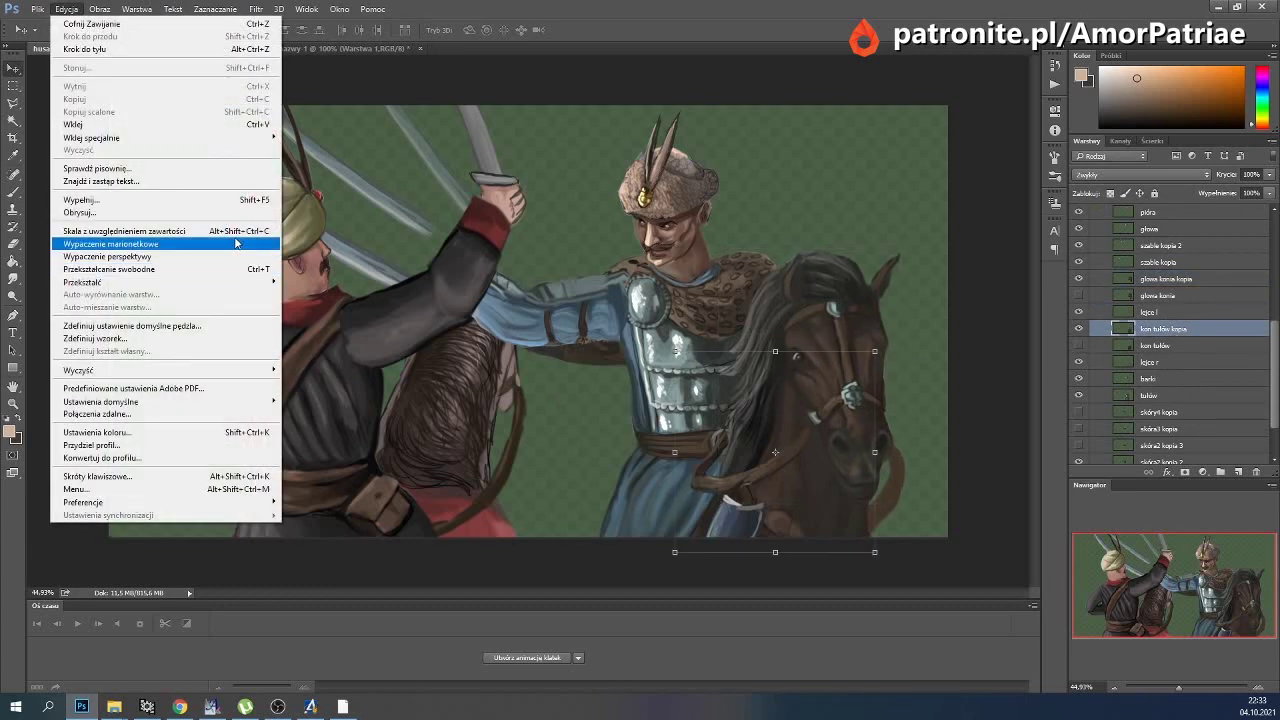
pyautogui.click(110, 244)
pyautogui.click(736, 517)
pyautogui.click(820, 528)
pyautogui.click(862, 538)
pyautogui.moveTo(831, 399); pyautogui.dragTo(838, 398)
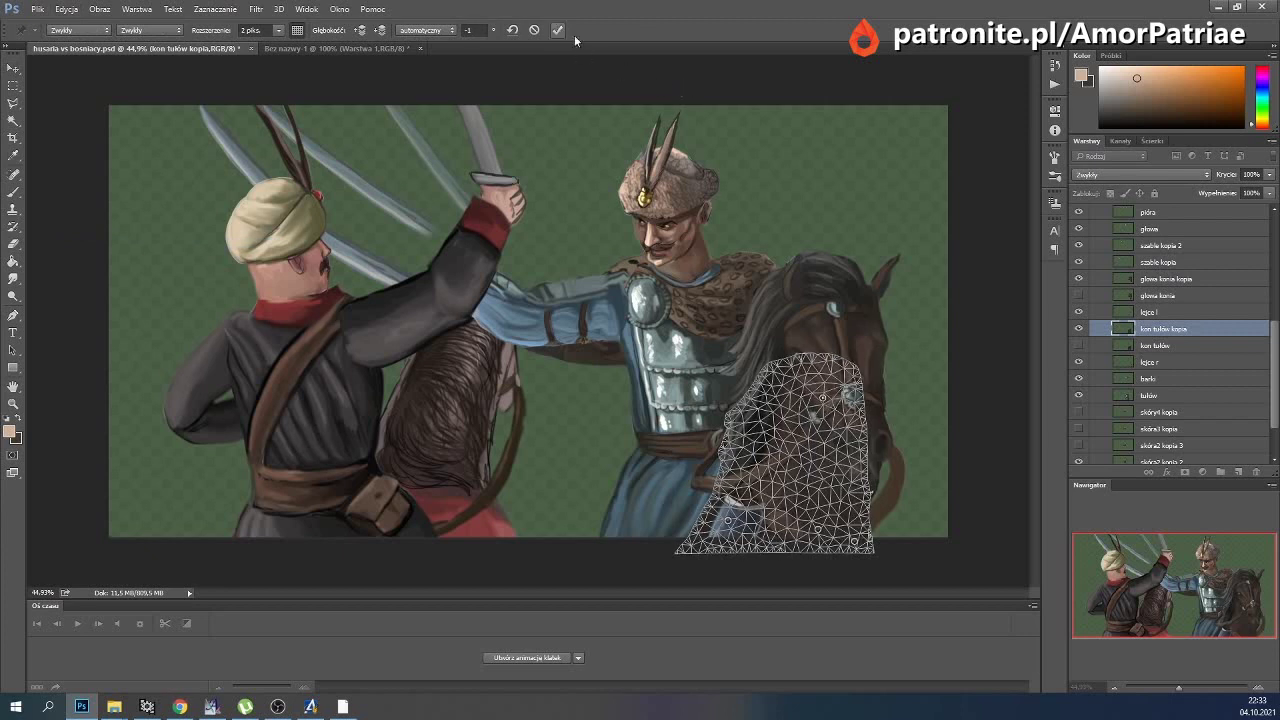
pyautogui.press('Return')
pyautogui.scroll(-1, 1184, 398)
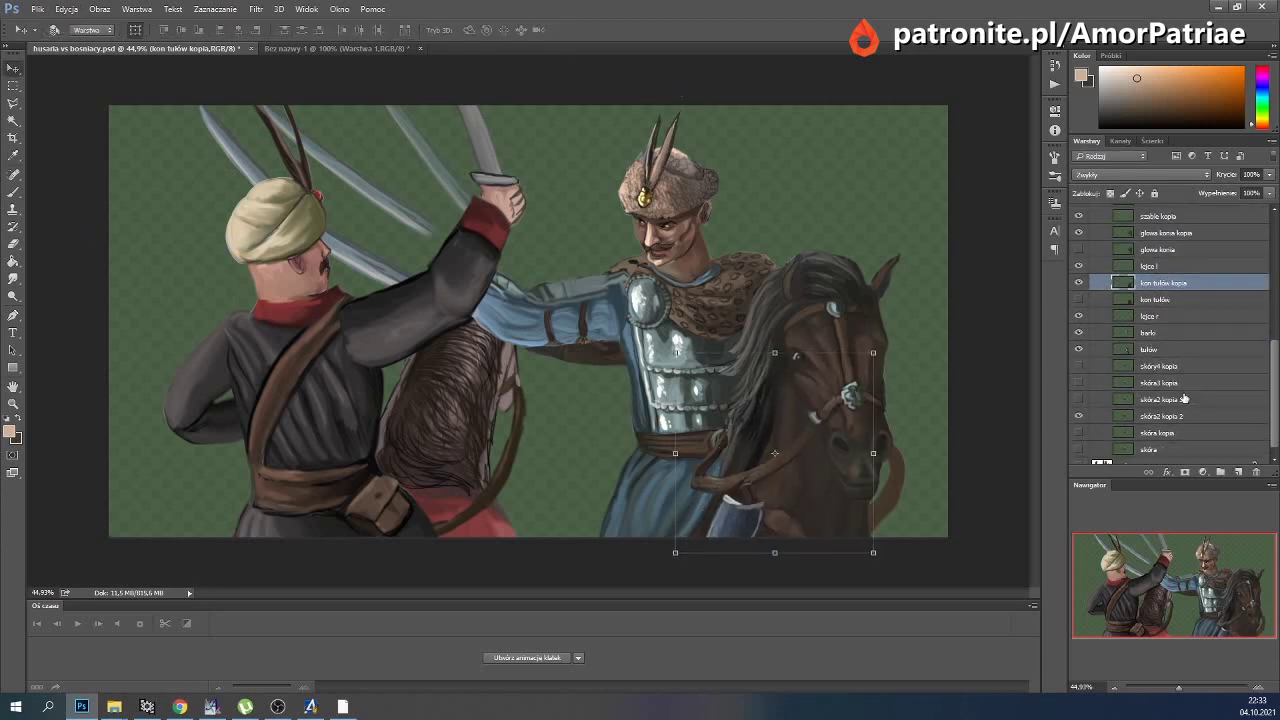
# Puppet-warp the skóra2 kopia 3 arm layer, moving the hussar's arm near the shoulder.
pyautogui.click(1165, 416)
pyautogui.click(1079, 400)
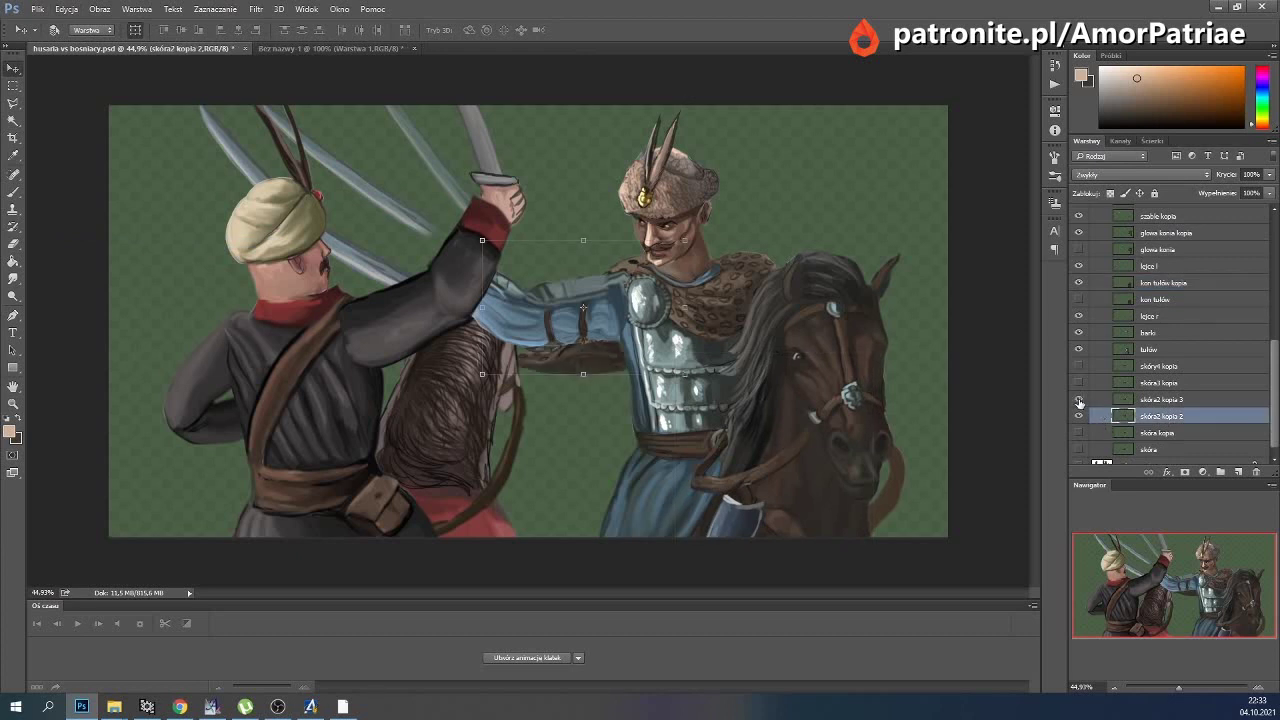
pyautogui.scroll(3, 1219, 419)
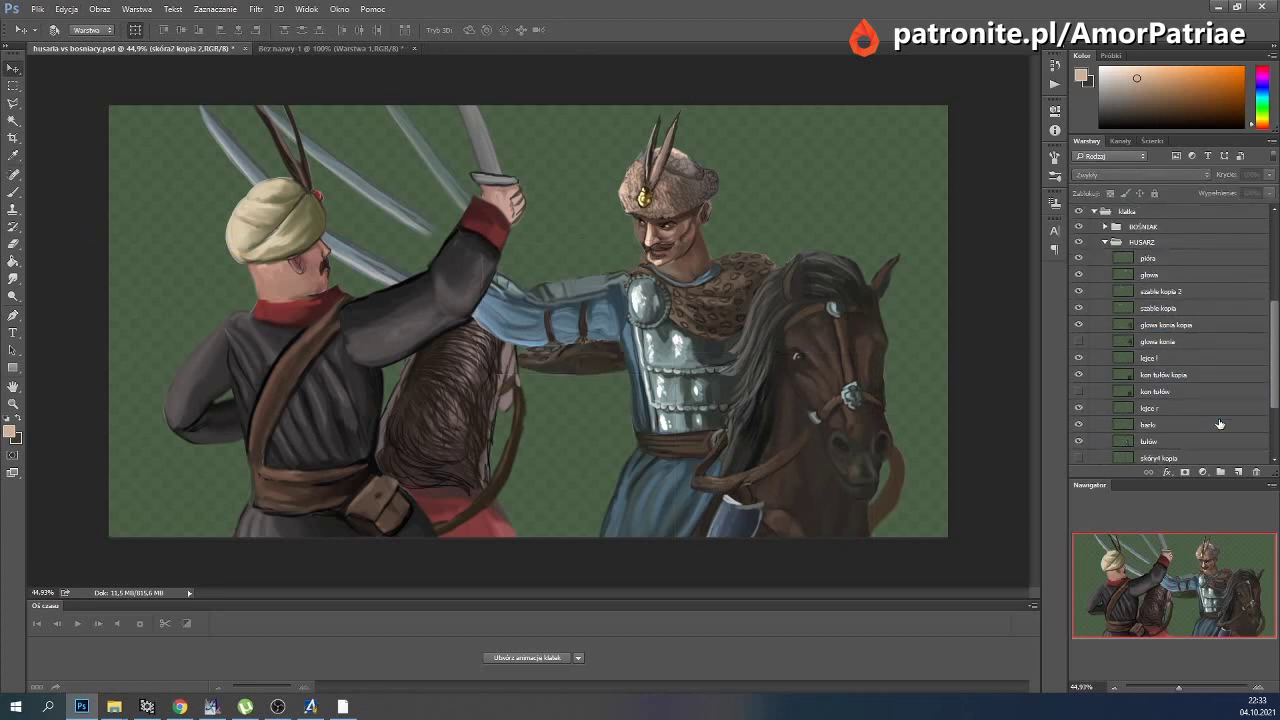
pyautogui.scroll(-2, 1190, 440)
pyautogui.click(1150, 414)
pyautogui.click(66, 9)
pyautogui.click(166, 244)
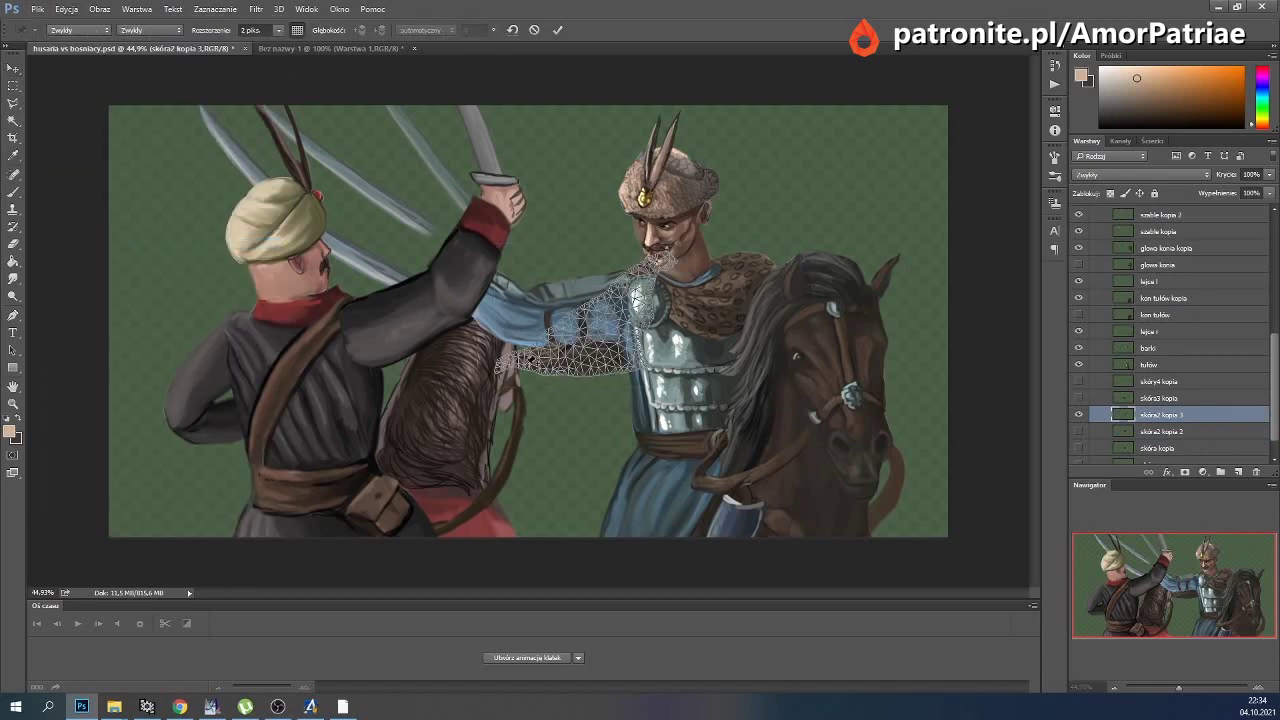
pyautogui.moveTo(657, 283); pyautogui.dragTo(586, 272)
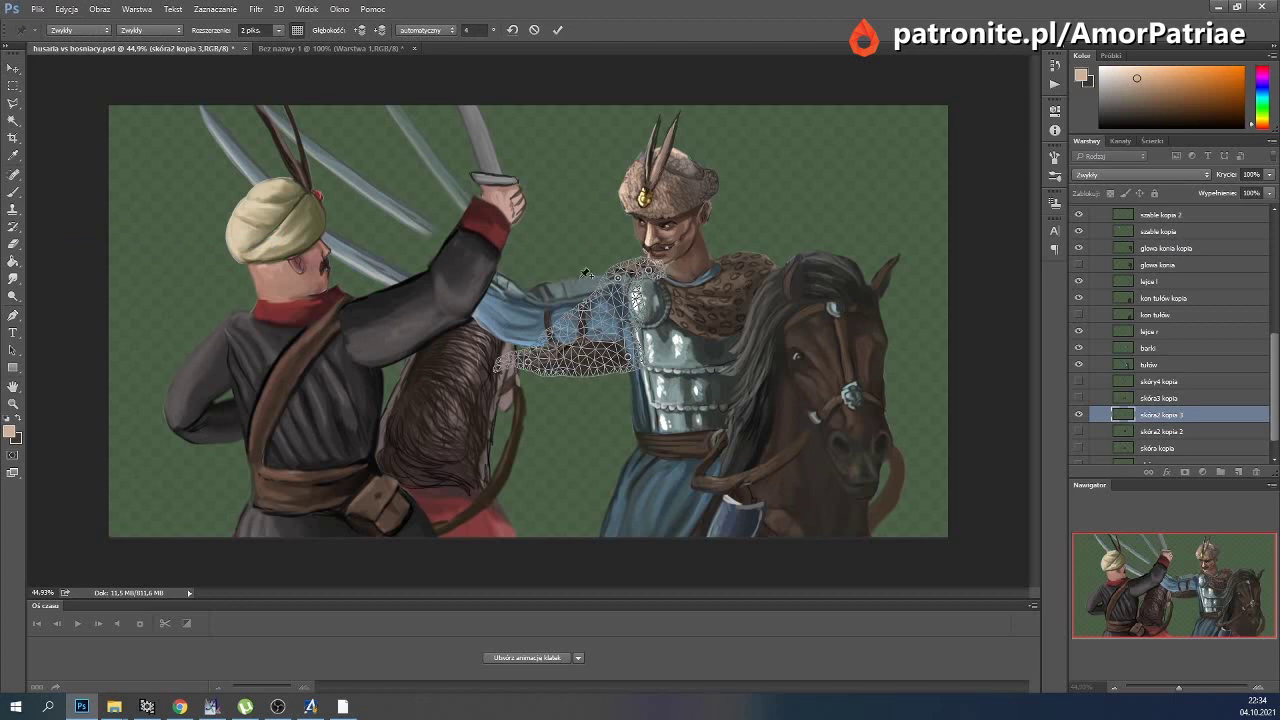
pyautogui.click(560, 29)
# Rotate the pióra feathers layer about -5.8° with Free Transform.
pyautogui.scroll(3, 1148, 295)
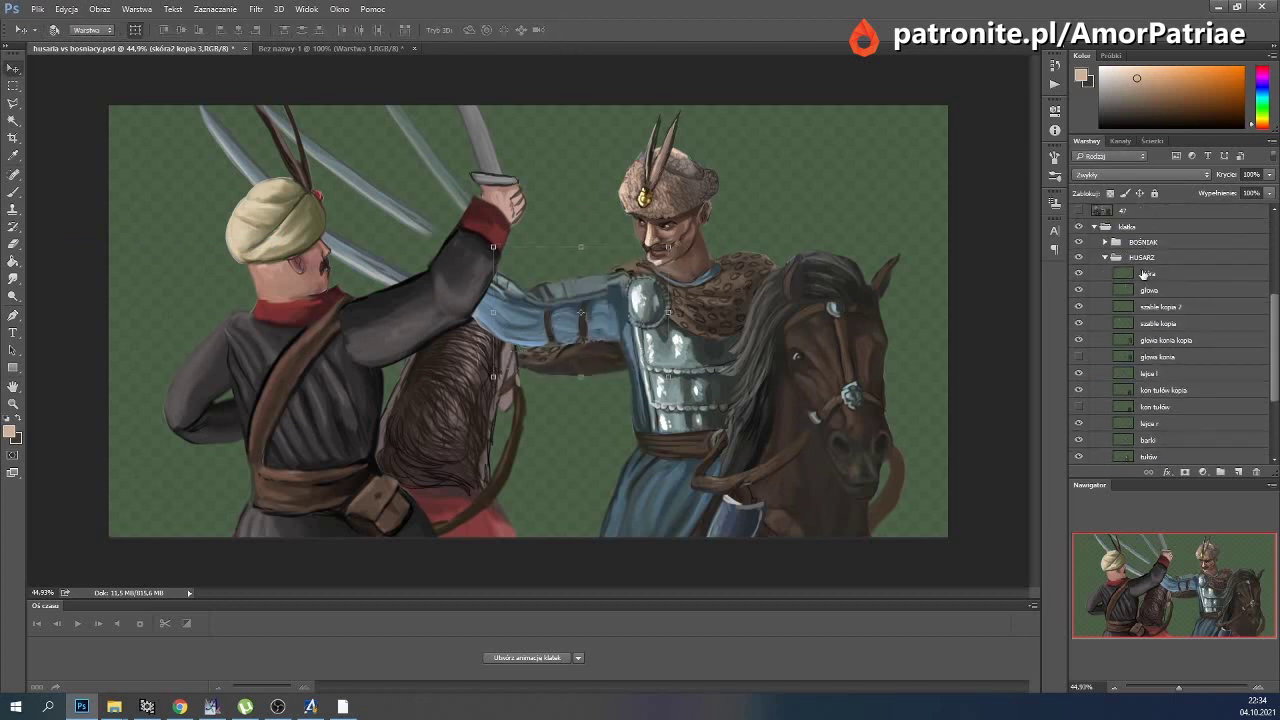
pyautogui.click(1146, 273)
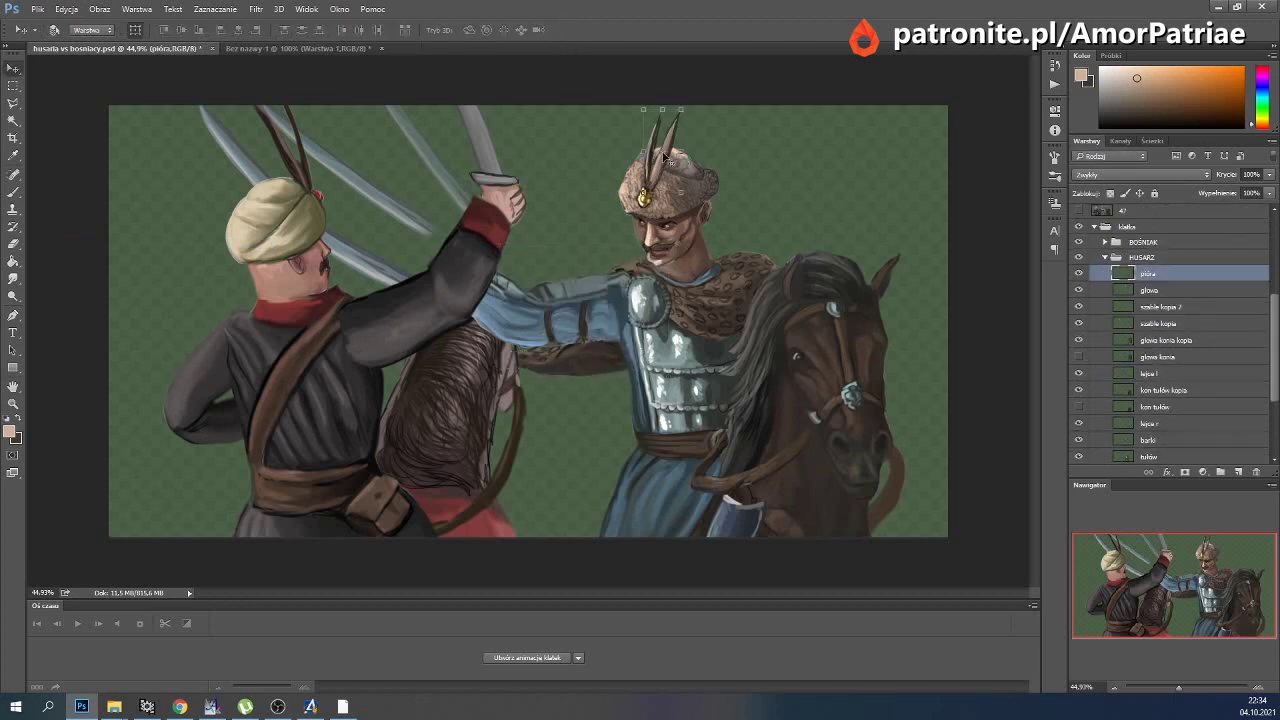
pyautogui.hotkey('ctrl', 't')
pyautogui.moveTo(680, 140); pyautogui.dragTo(685, 119)
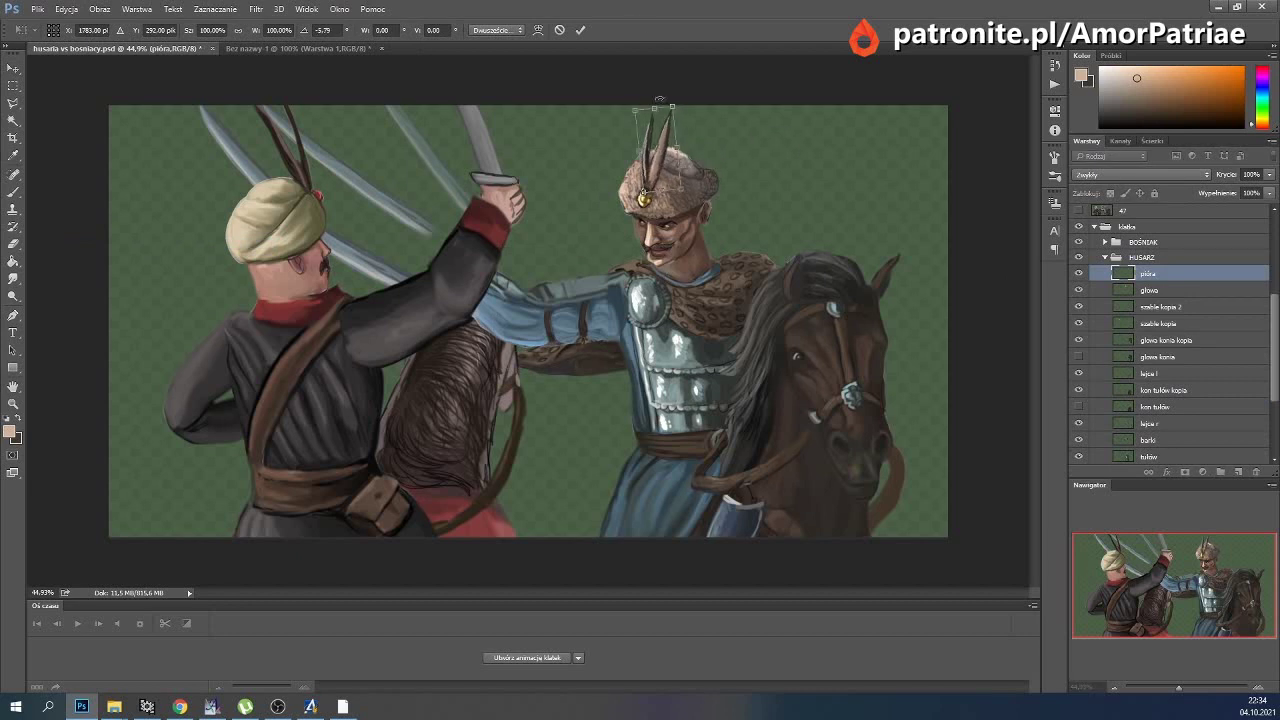
pyautogui.click(578, 30)
# Flick frames 46 and 47 on and off to compare, then collapse the HUSARZ group.
pyautogui.scroll(2, 1093, 302)
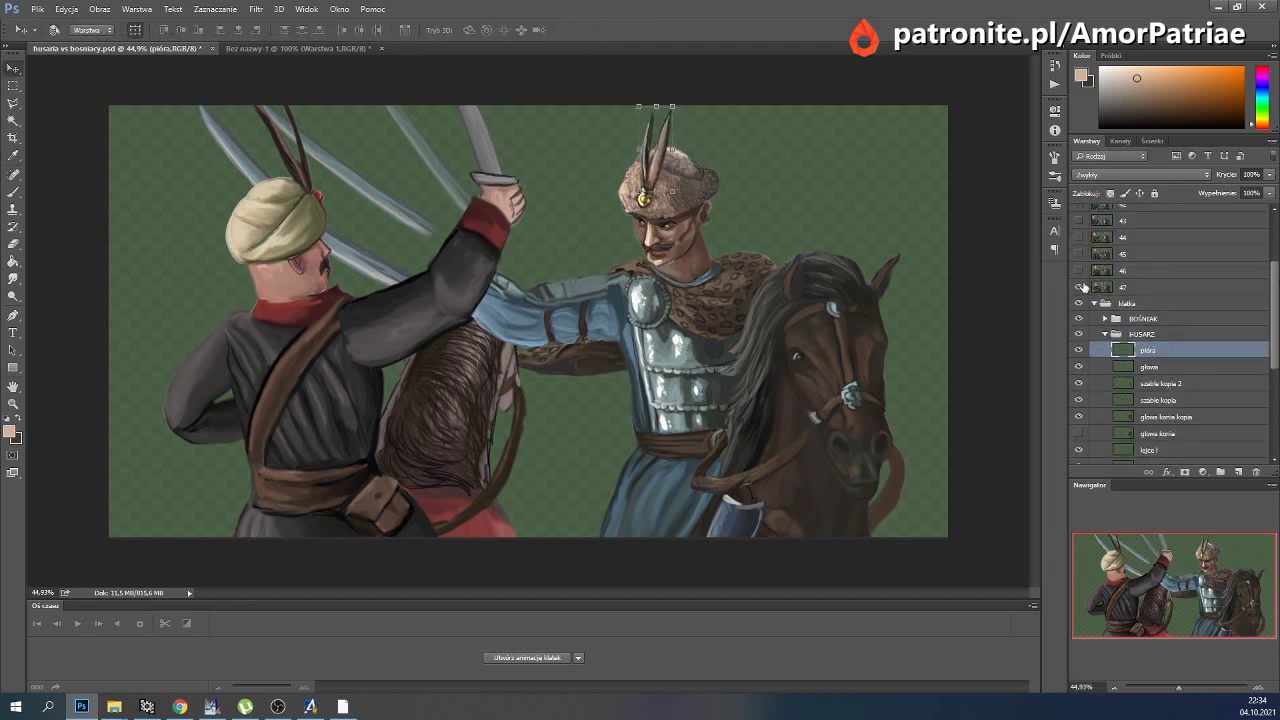
pyautogui.click(1080, 271)
pyautogui.click(1080, 287)
pyautogui.click(1080, 287)
pyautogui.click(1080, 287)
pyautogui.click(1080, 288)
pyautogui.click(1080, 288)
pyautogui.click(1113, 335)
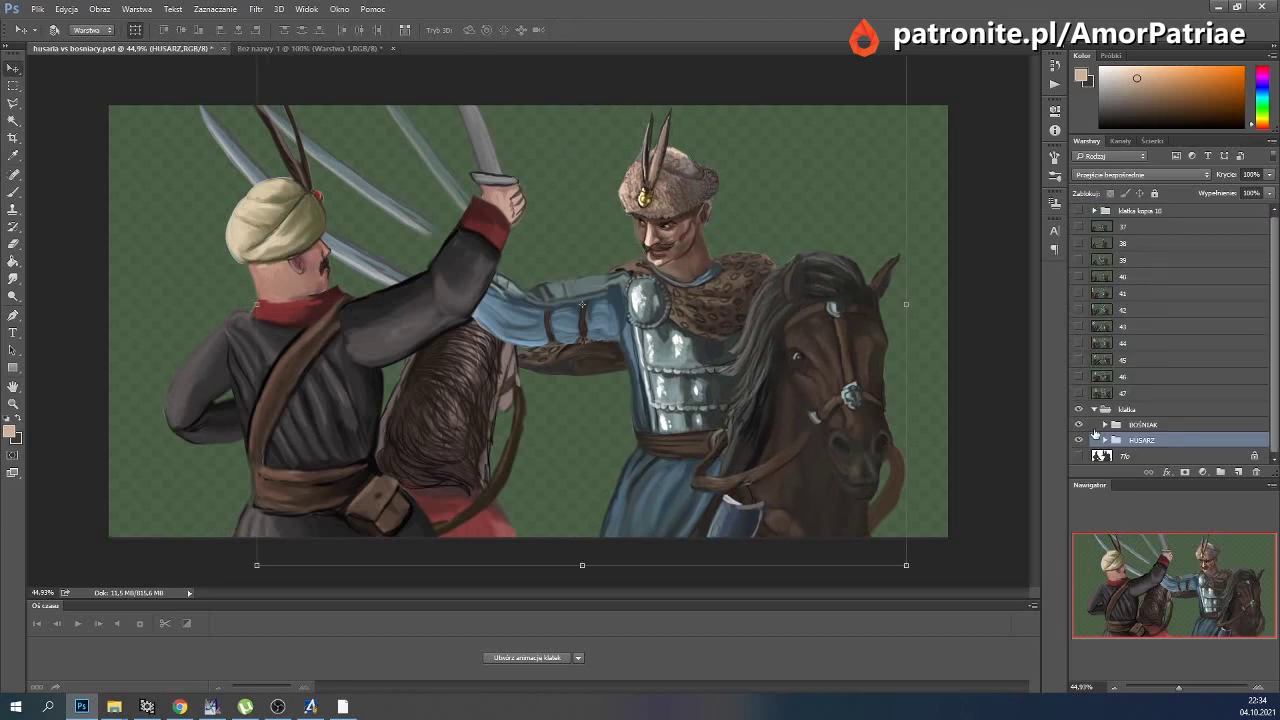
# Rotate the HUSARZ szabla and HUSARZ ramię layers about -1.8° with Free Transform.
pyautogui.click(1106, 425)
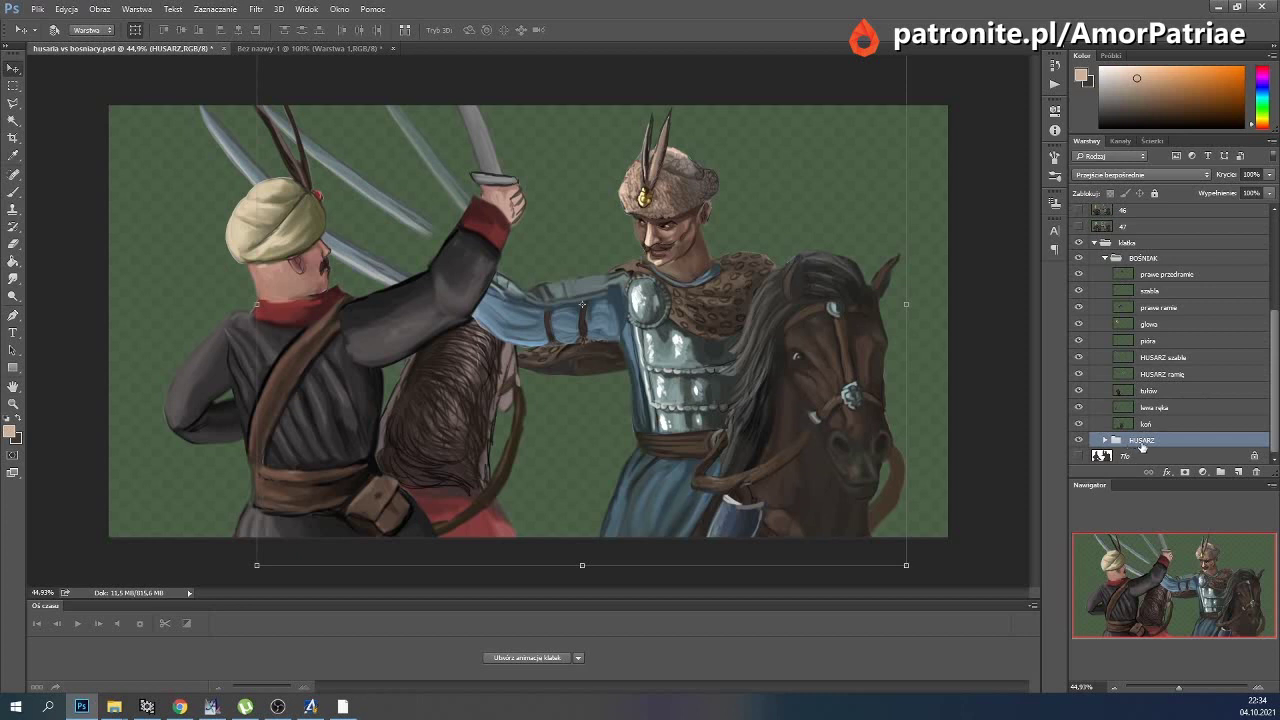
pyautogui.keyDown('ctrl'); pyautogui.click(1167, 358); pyautogui.keyUp('ctrl')
pyautogui.keyDown('ctrl'); pyautogui.click(1165, 374); pyautogui.keyUp('ctrl')
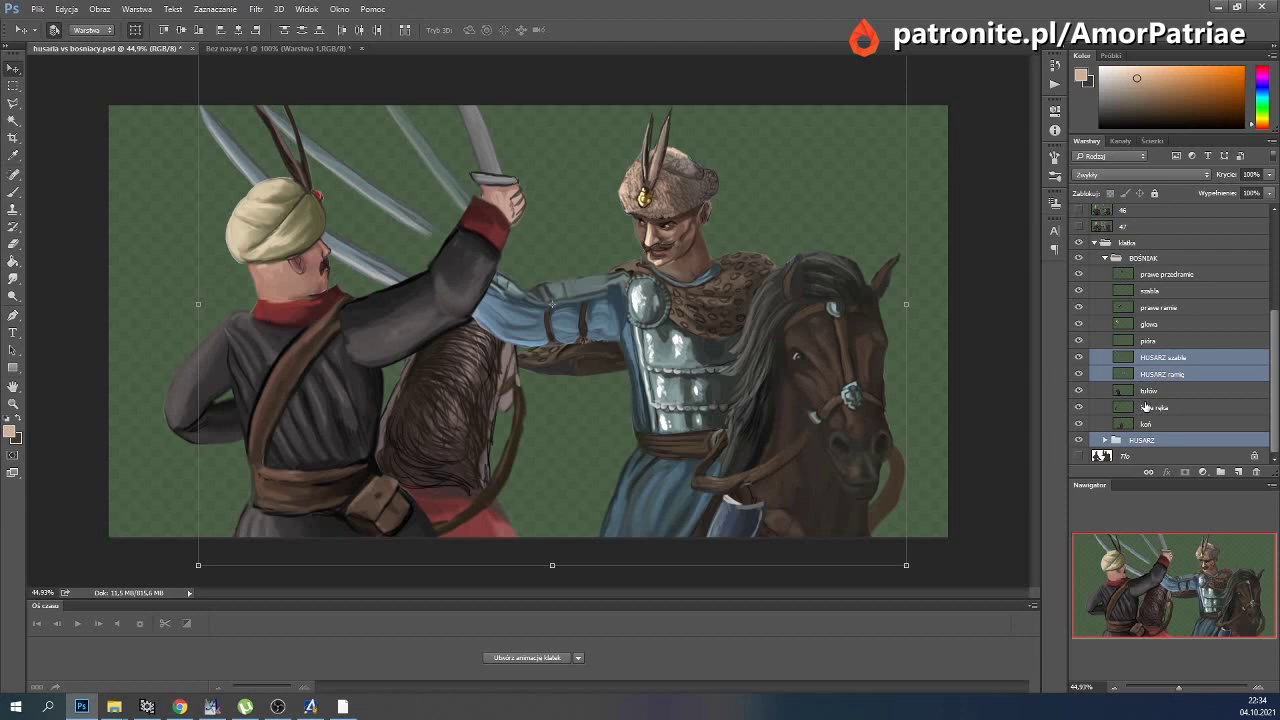
pyautogui.hotkey('ctrl', 't')
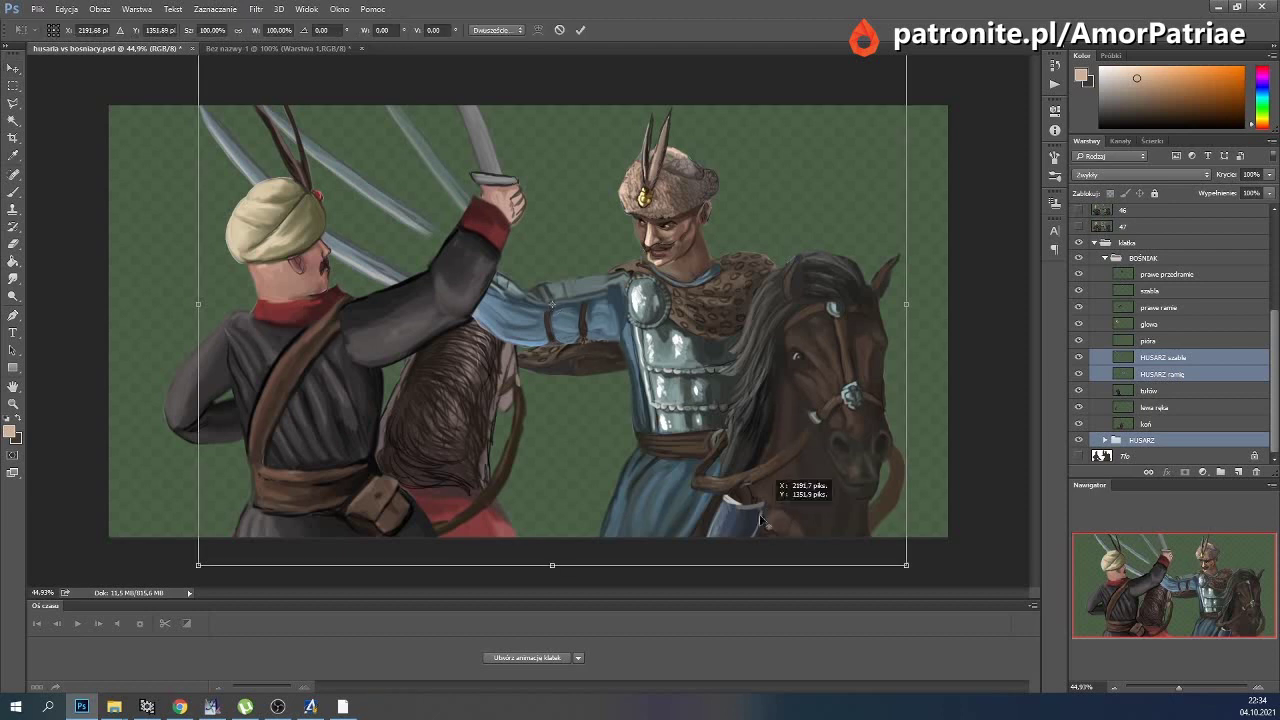
pyautogui.moveTo(155, 288); pyautogui.dragTo(142, 317)
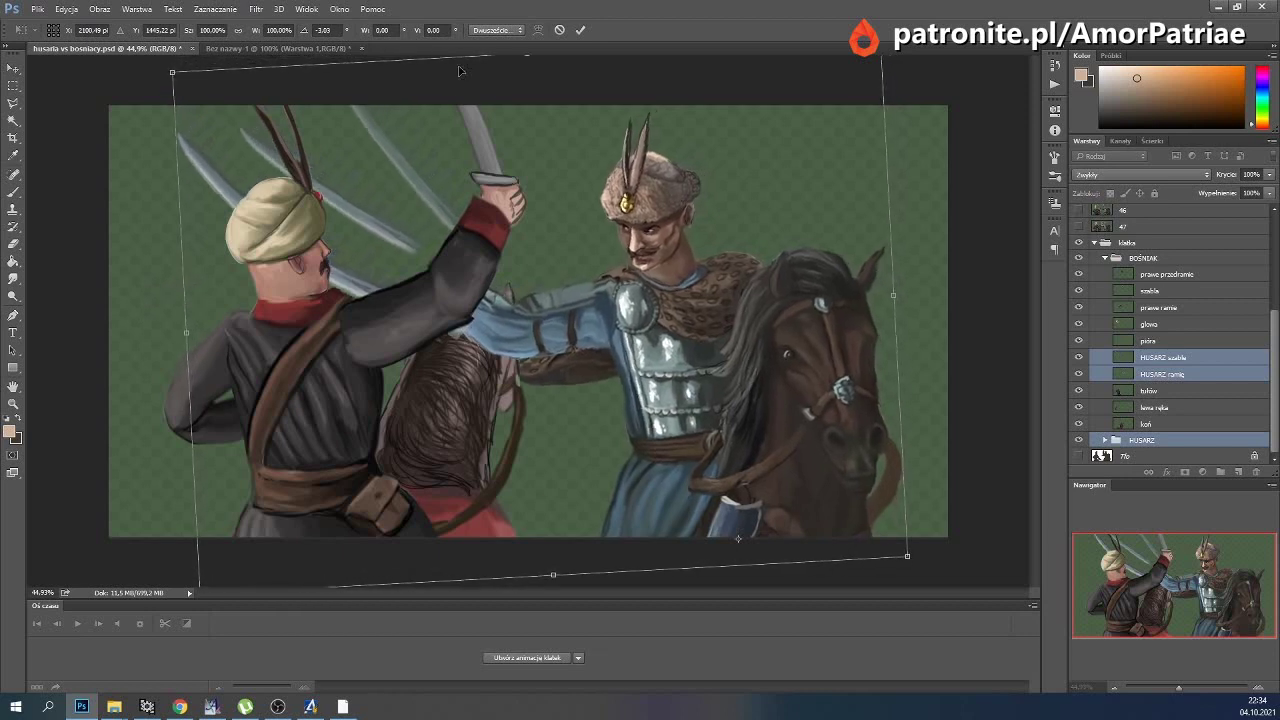
pyautogui.scroll(1, 1130, 298)
pyautogui.press('Return')
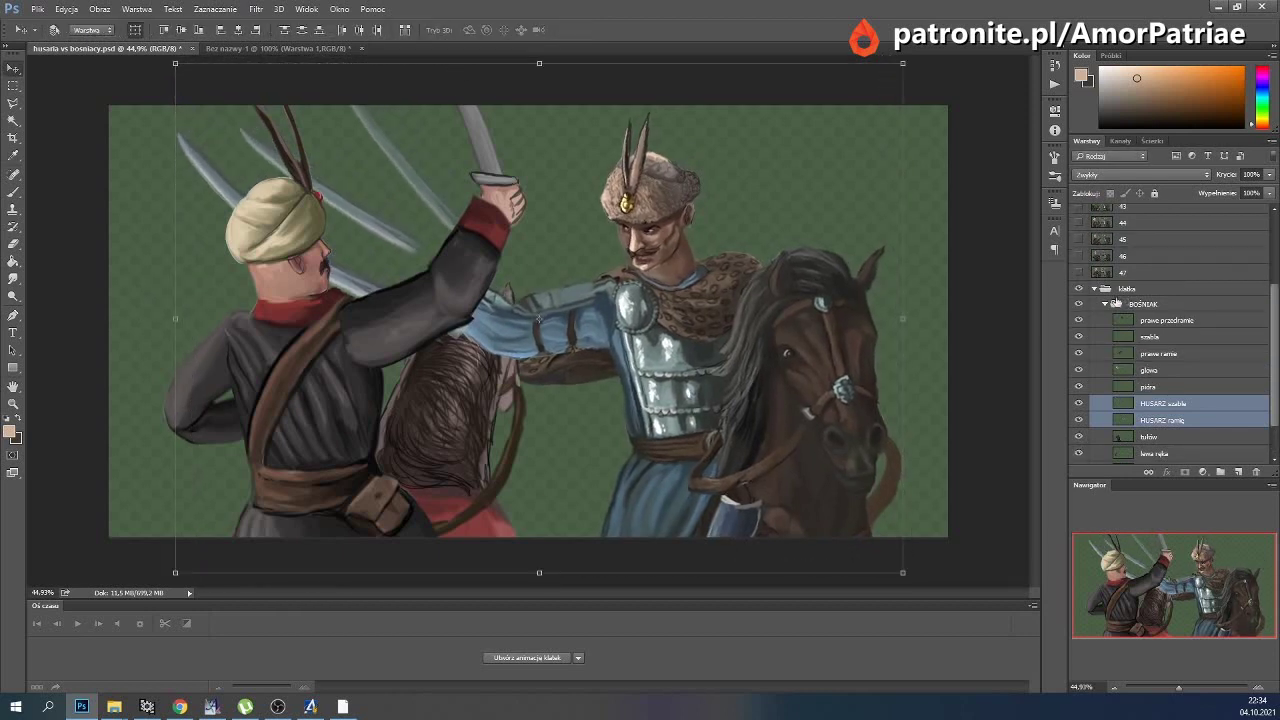
# Compare against frames 46 and 47, then start Layer > Duplicate Group on klatka.
pyautogui.click(1078, 256)
pyautogui.click(1078, 272)
pyautogui.click(1094, 290)
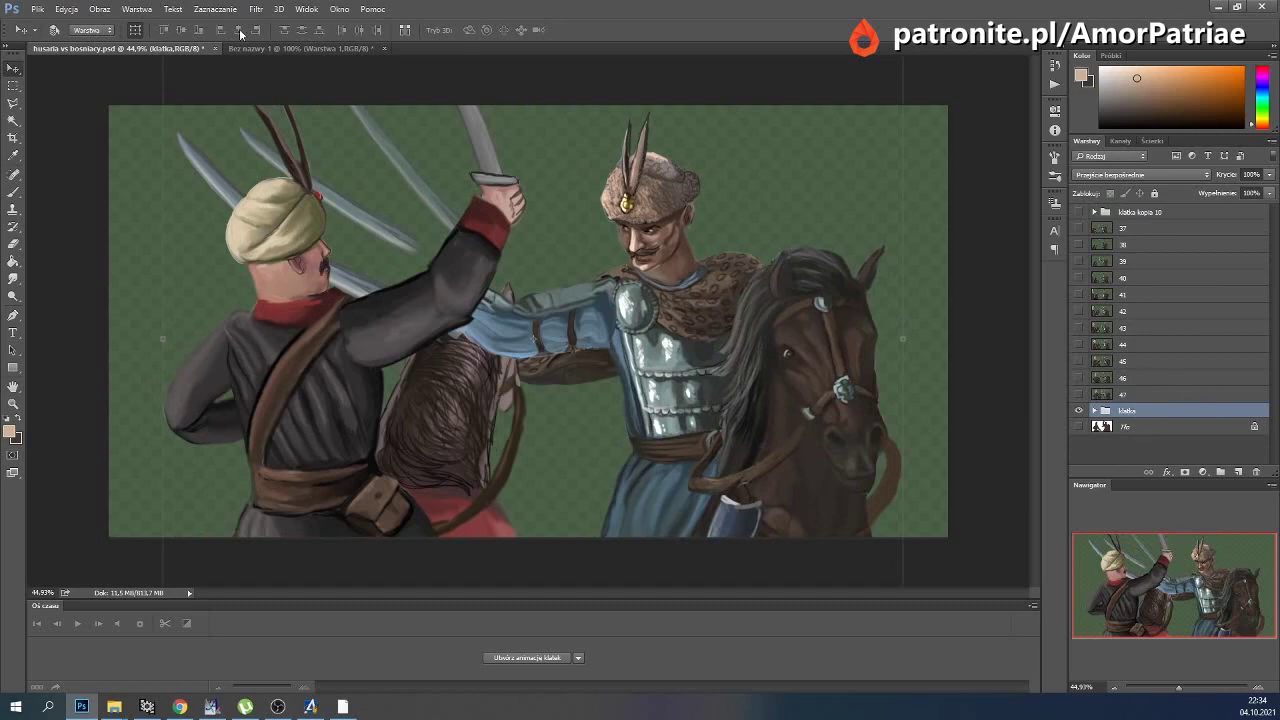
pyautogui.click(128, 10)
pyautogui.click(160, 49)
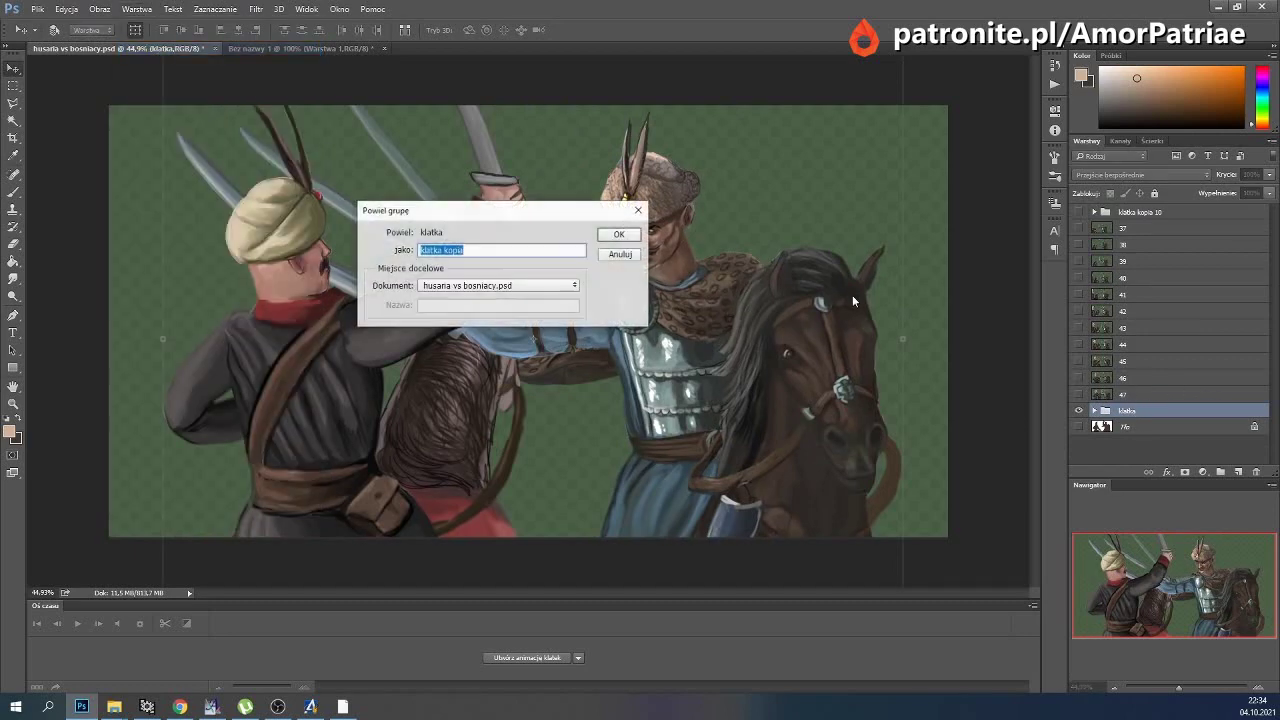
# Duplicate klatka as klatka kopia, hide the original, merge the copy and name it 48.
pyautogui.click(619, 235)
pyautogui.click(1080, 427)
pyautogui.click(137, 9)
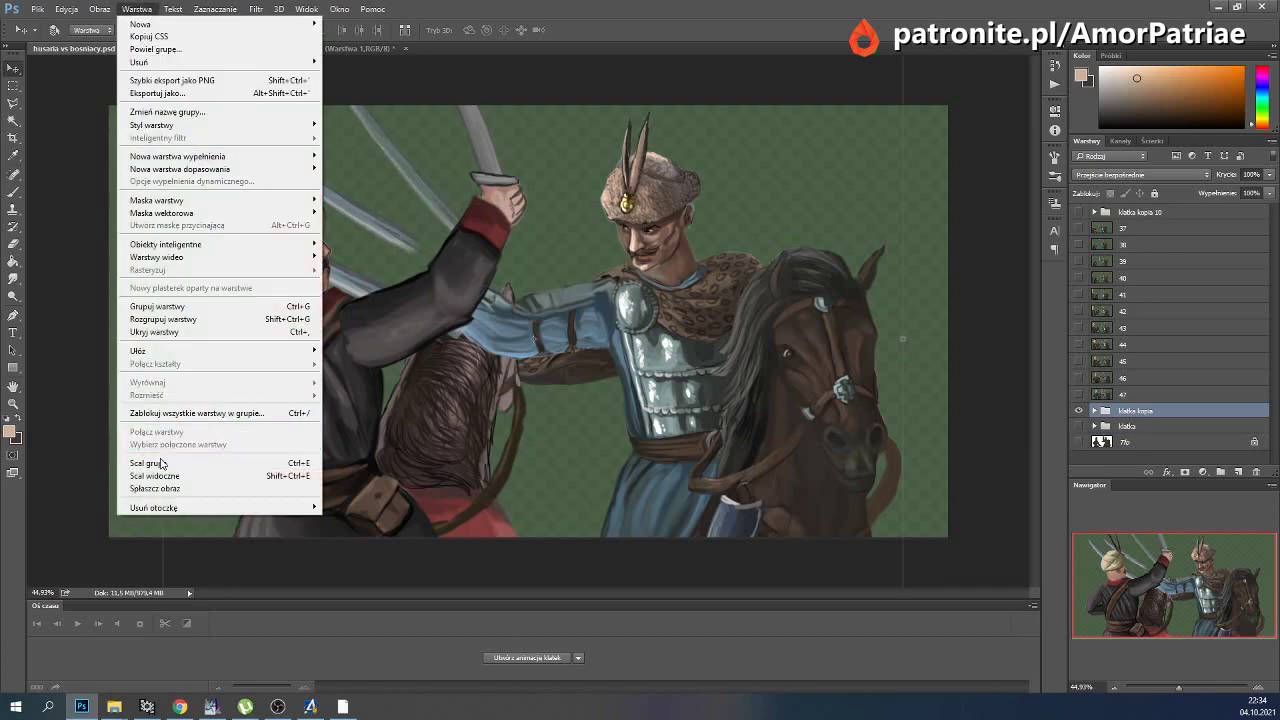
pyautogui.click(171, 460)
pyautogui.doubleClick(1143, 411)
pyautogui.write('48')
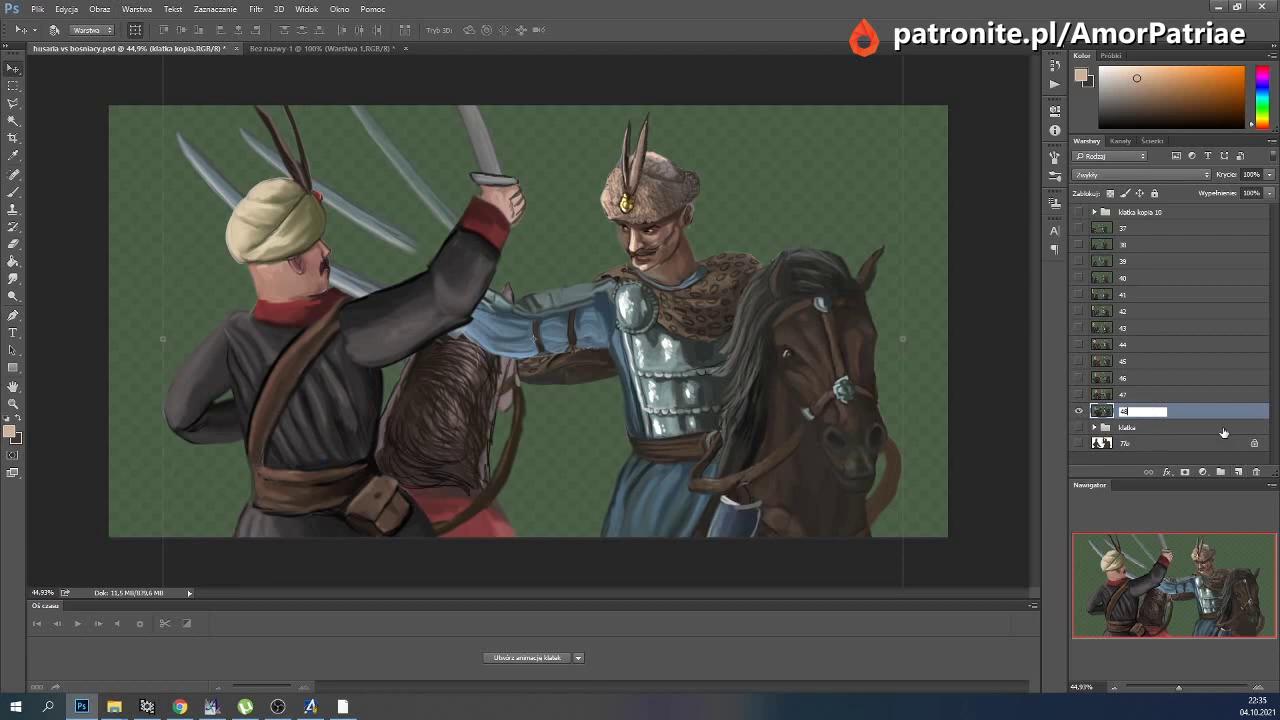
pyautogui.press('Return')
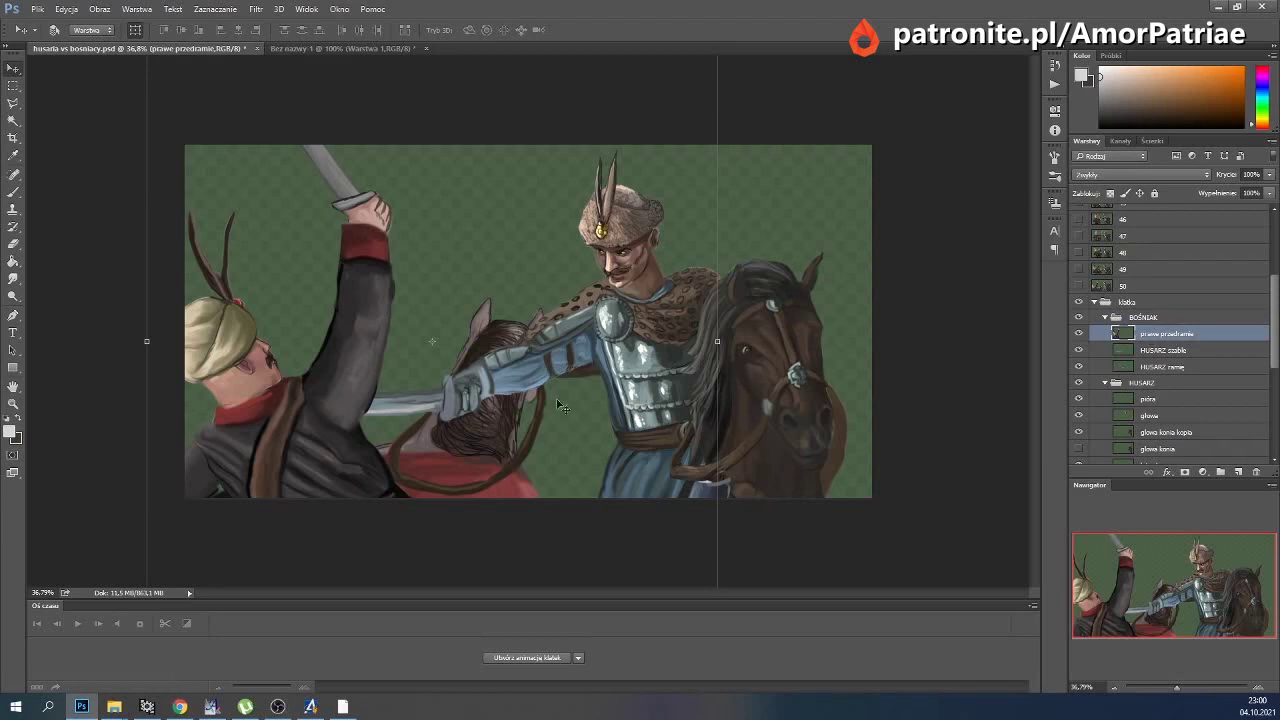
# Check the prawe przedramie layer's visibility and move it into the HUSARZ group.
pyautogui.click(1083, 338)
pyautogui.click(1083, 338)
pyautogui.click(1083, 338)
pyautogui.click(1083, 338)
pyautogui.click(1080, 338)
pyautogui.click(1081, 334)
pyautogui.click(1081, 334)
pyautogui.scroll(-2, 1163, 350)
pyautogui.moveTo(1168, 289); pyautogui.dragTo(1166, 350)
# Move HUSARZ szable and HUSARZ ramię into HUSARZ and delete the empty BOŚNIAK group.
pyautogui.scroll(2, 1160, 393)
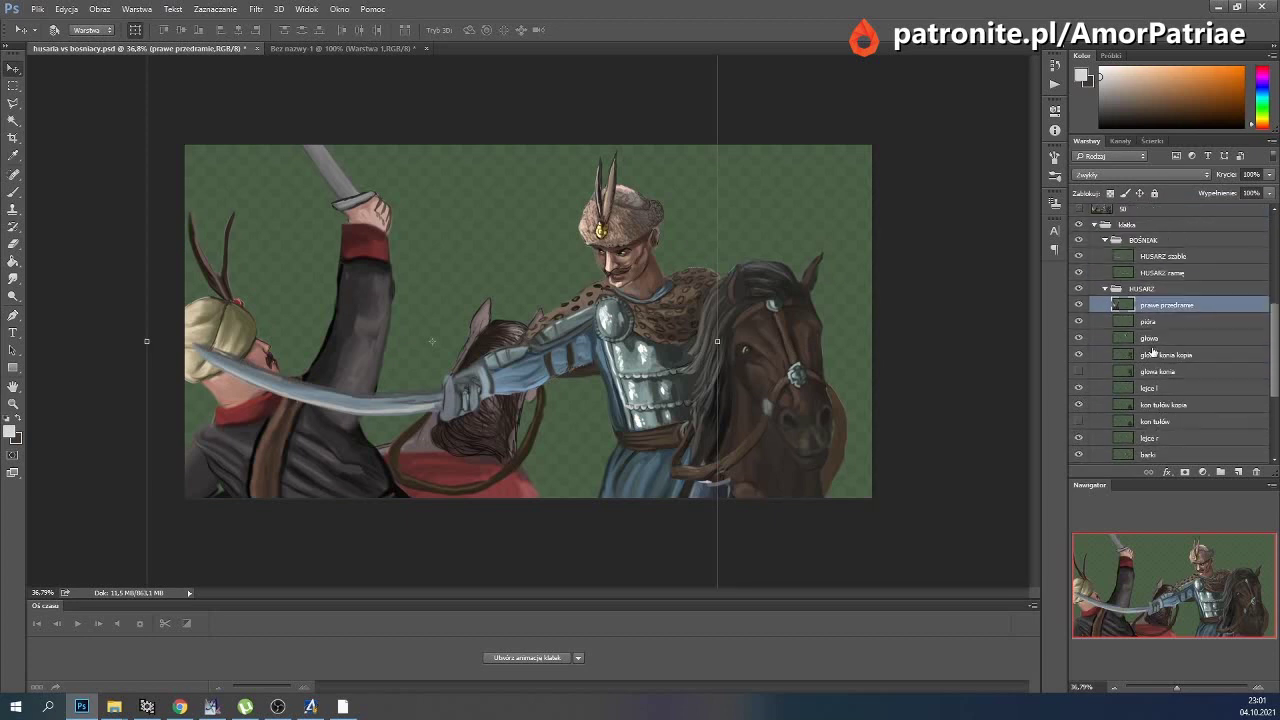
pyautogui.click(1160, 256)
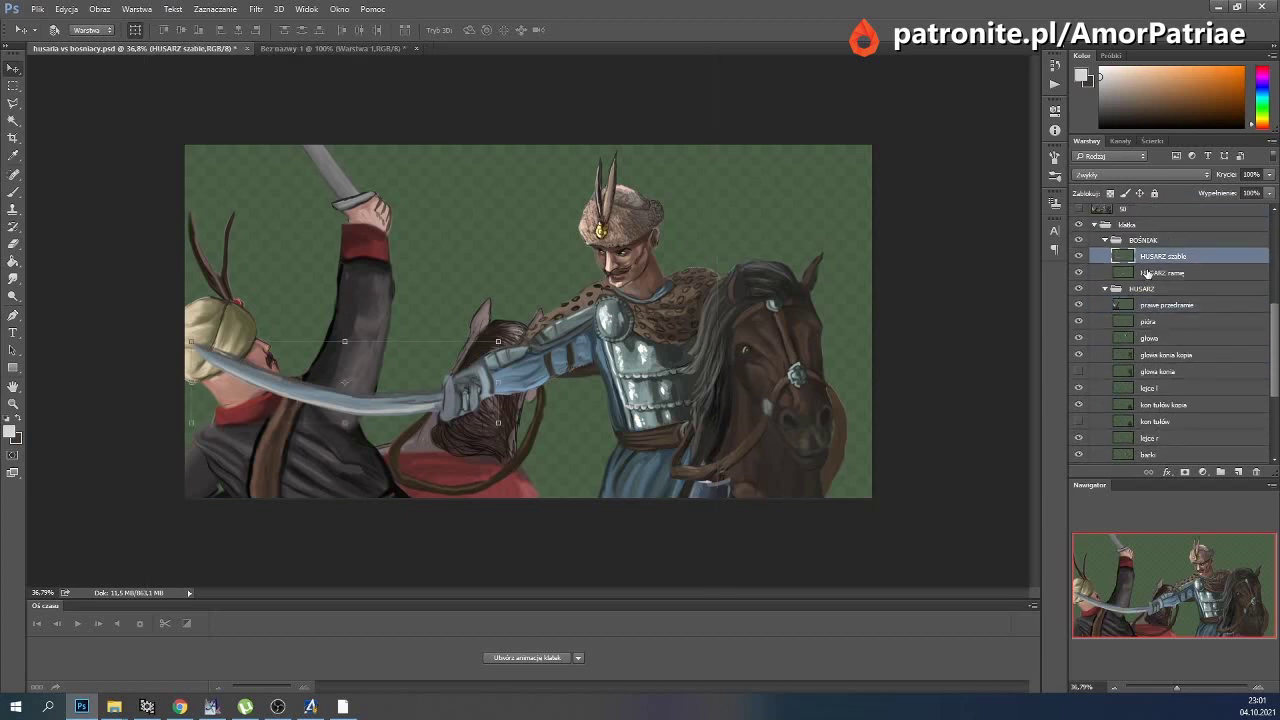
pyautogui.moveTo(1153, 299); pyautogui.dragTo(1155, 312)
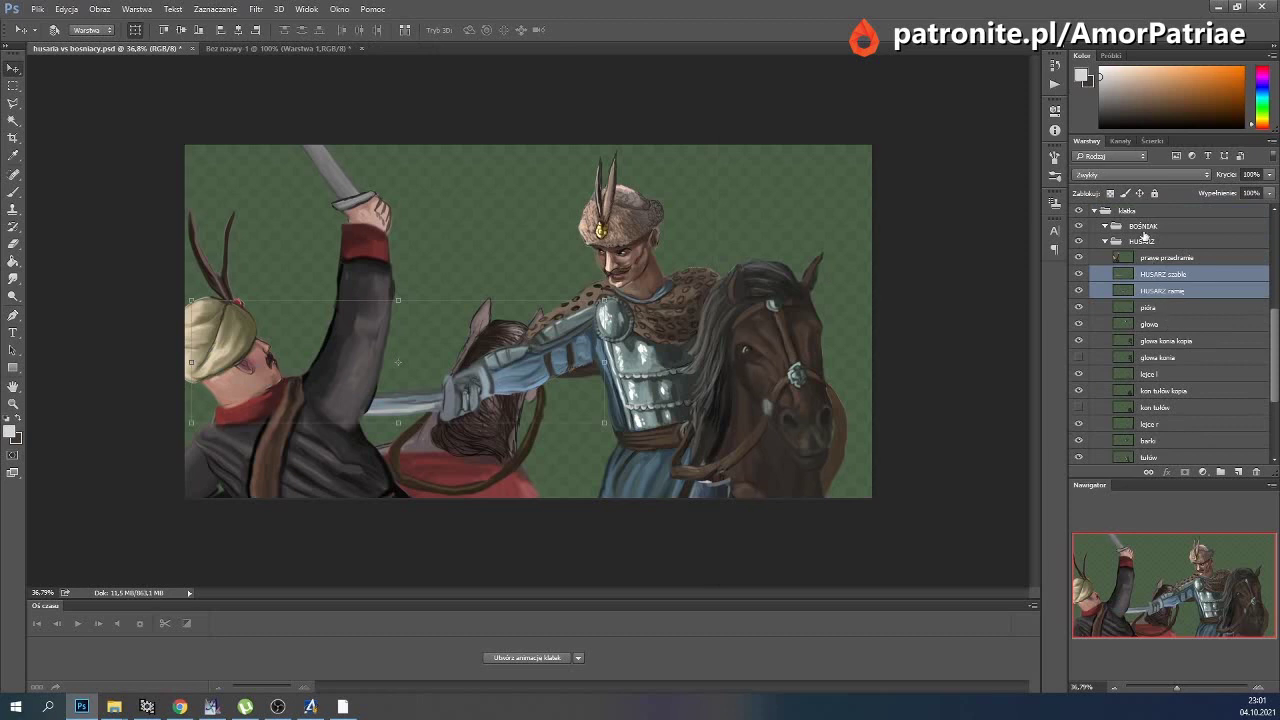
pyautogui.scroll(1, 1144, 232)
pyautogui.click(1144, 230)
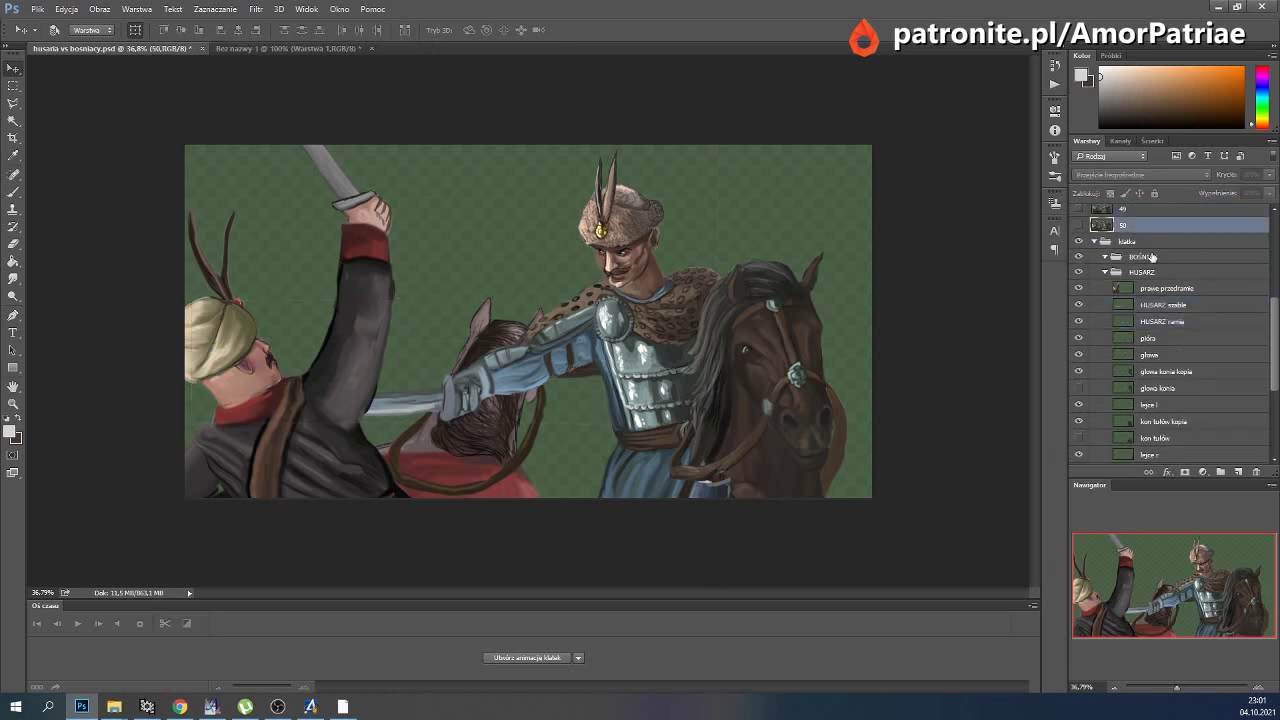
pyautogui.click(1152, 257)
pyautogui.press('Delete')
# Select the prawe przedramie layer and choose Puppet Warp for it.
pyautogui.click(1079, 213)
pyautogui.click(1128, 229)
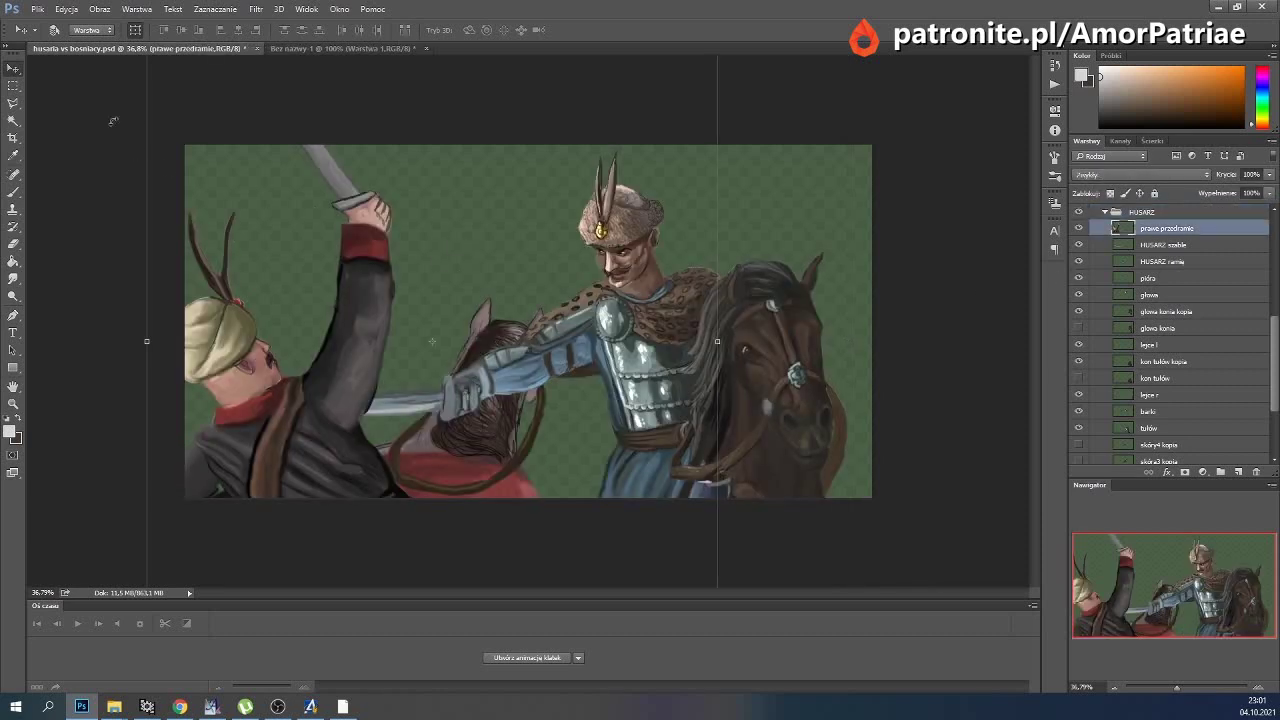
pyautogui.click(66, 9)
pyautogui.click(194, 245)
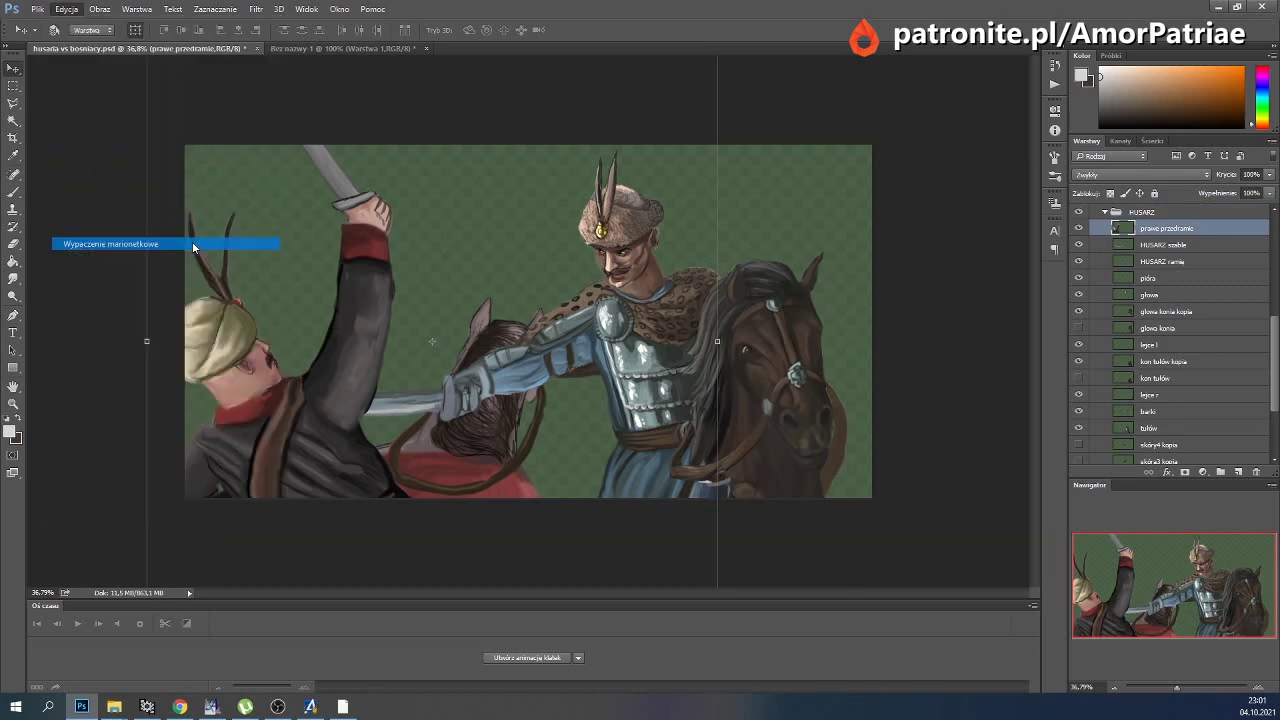
# Pin and bend the hussar's upper body and raised sabre back, adjusting the sabre tip.
pyautogui.moveTo(385, 510); pyautogui.dragTo(392, 515)
pyautogui.click(277, 526)
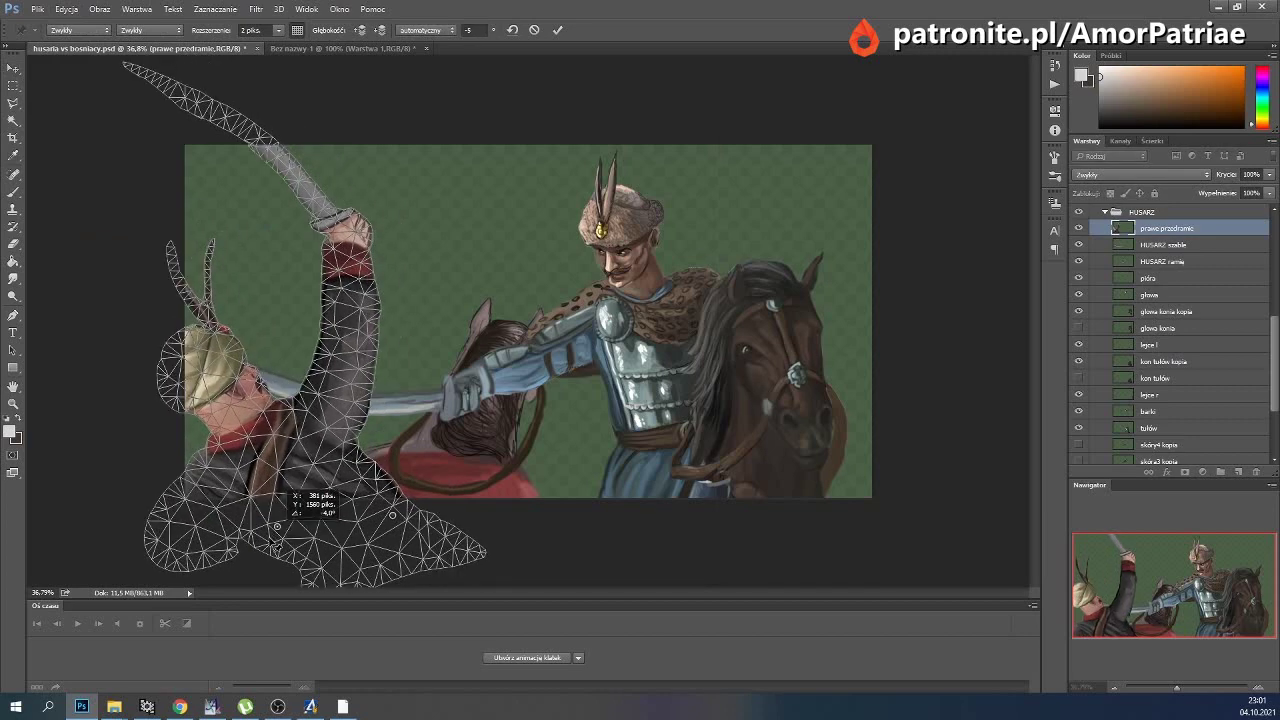
pyautogui.moveTo(277, 526); pyautogui.dragTo(268, 537)
pyautogui.moveTo(302, 470)
pyautogui.mouseDown()
pyautogui.moveTo(325, 383)
pyautogui.moveTo(319, 318)
pyautogui.mouseUp()
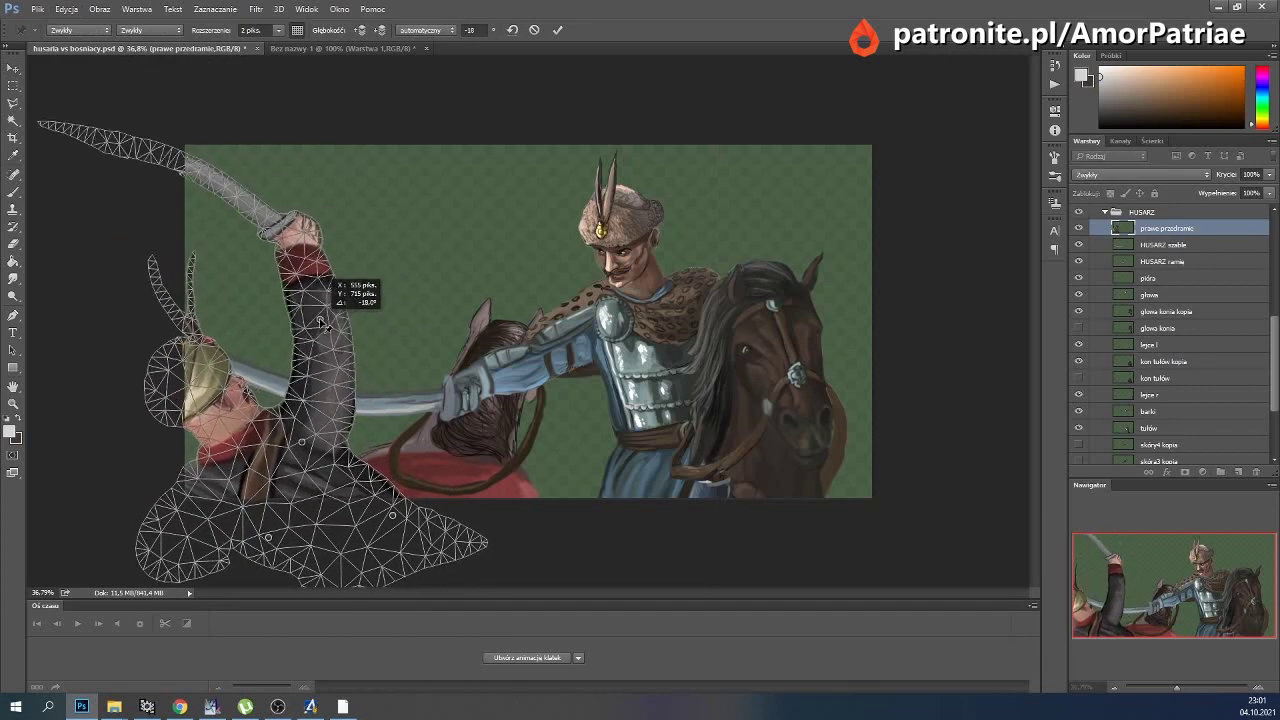
pyautogui.moveTo(303, 255); pyautogui.dragTo(290, 215)
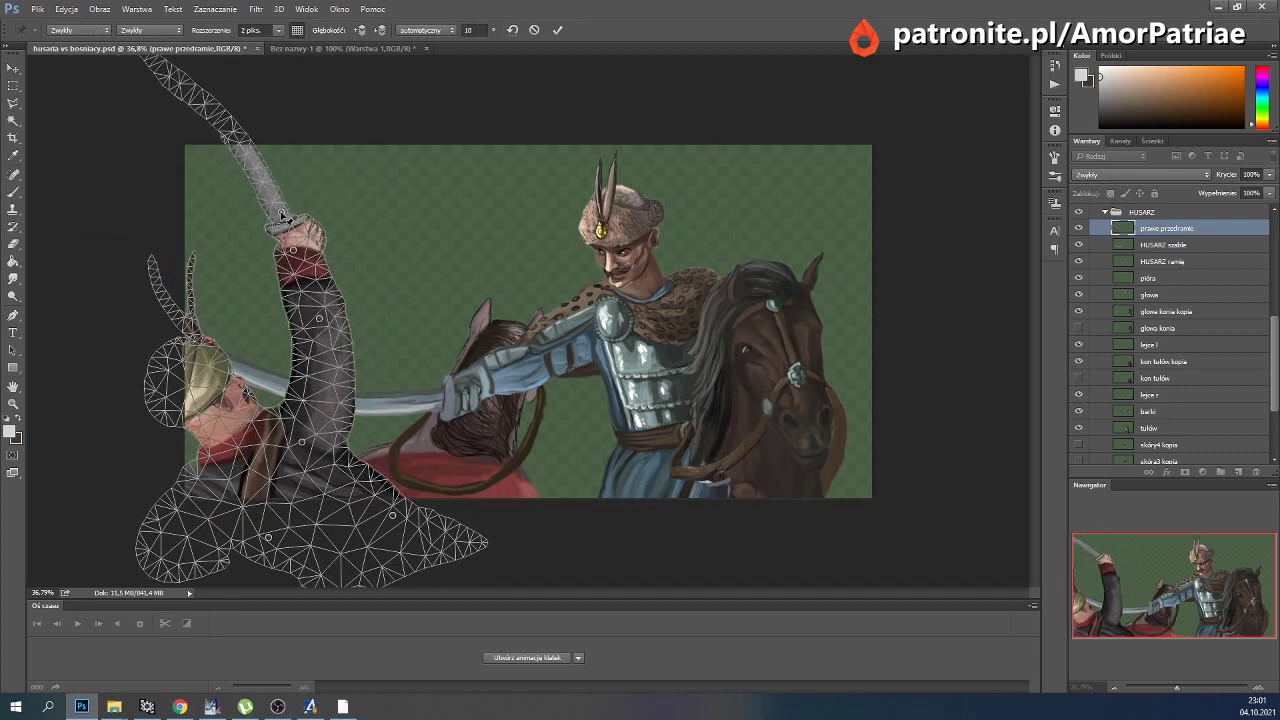
pyautogui.click(559, 29)
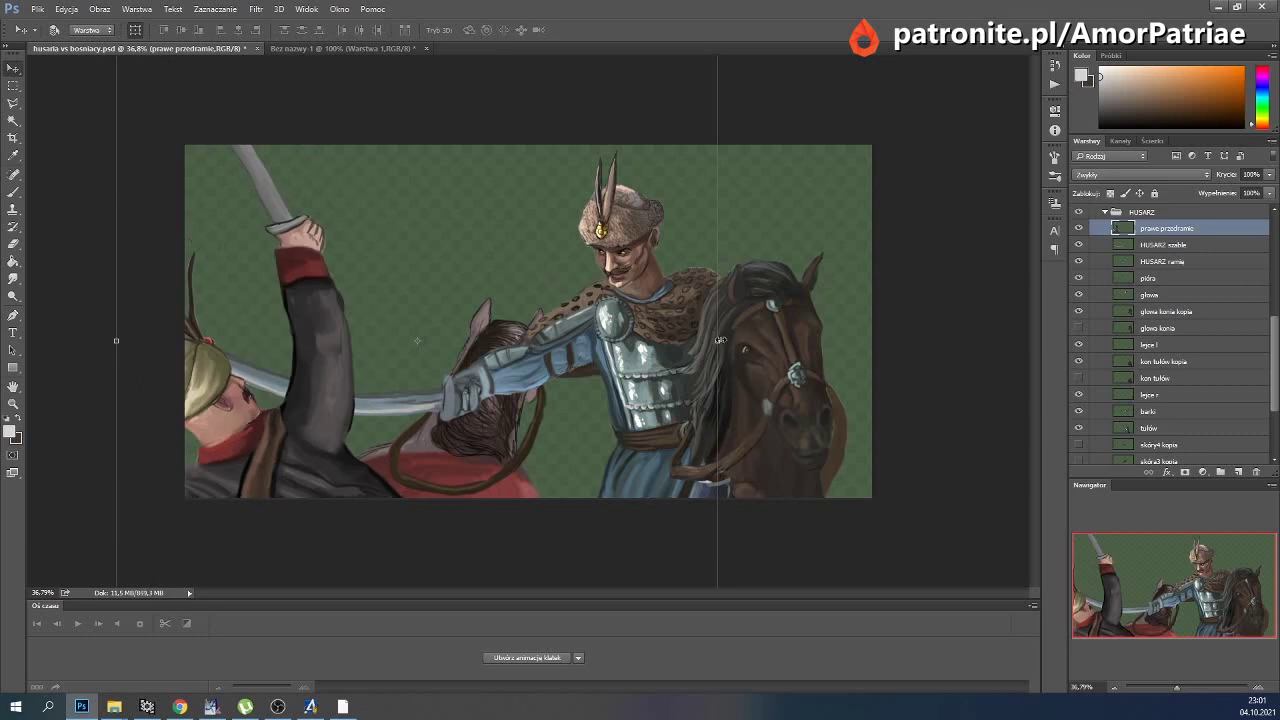
# Stretch the warped forearm layer to 105% width with Free Transform.
pyautogui.hotkey('ctrl', 't')
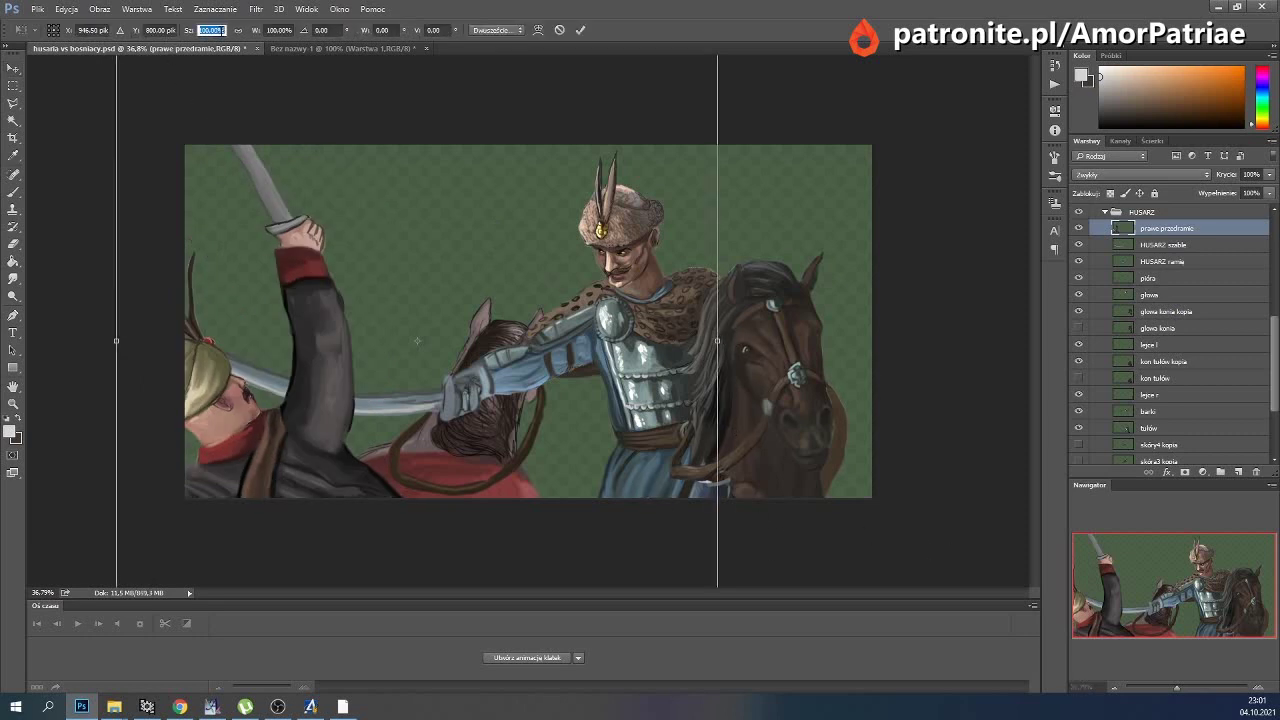
pyautogui.write('1405')
pyautogui.press('Tab')
pyautogui.write('05')
pyautogui.click(580, 30)
pyautogui.scroll(-5, 1178, 377)
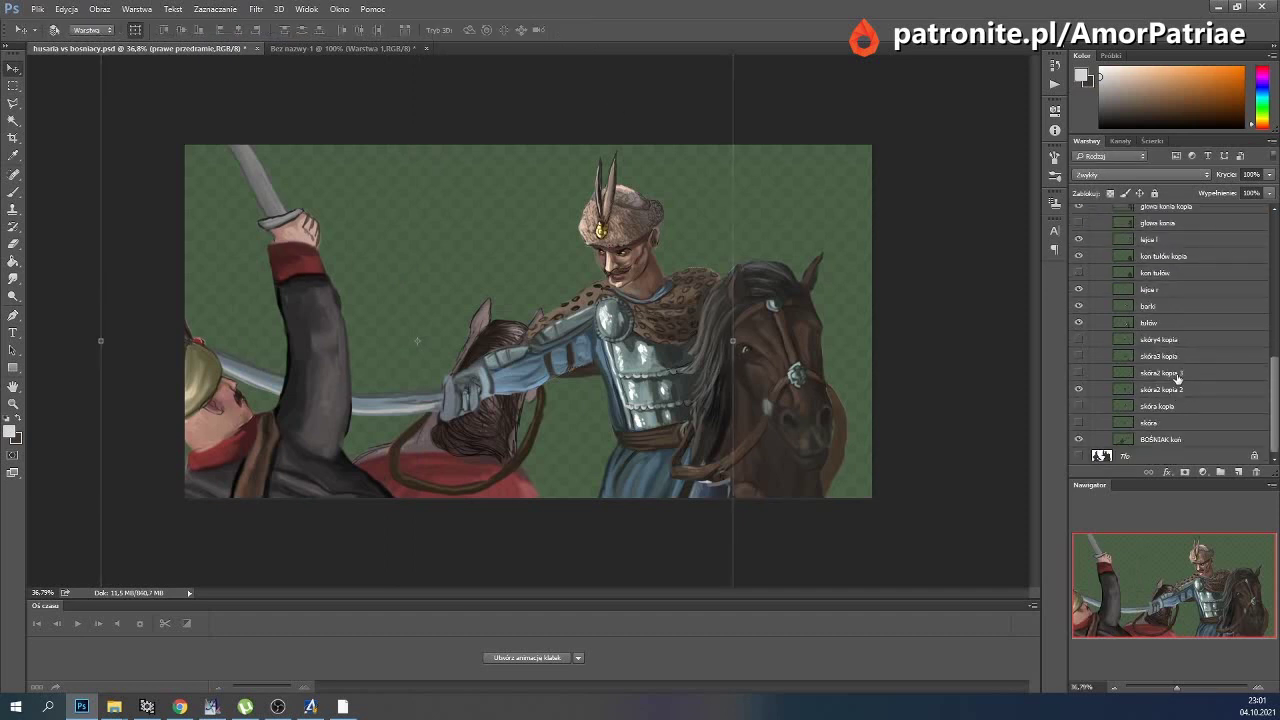
pyautogui.click(1137, 440)
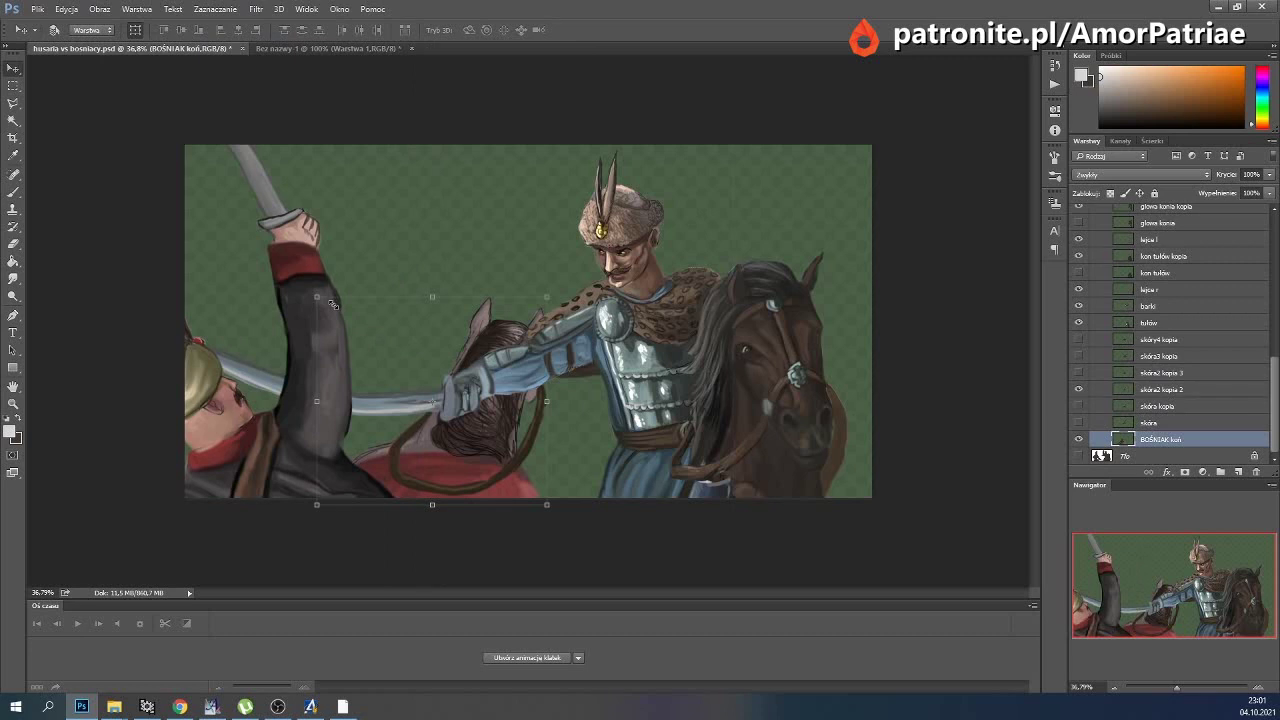
# Scale the BOŚNIAK koń horse head to about 92% and nudge it slightly right.
pyautogui.hotkey('ctrl', 't')
pyautogui.moveTo(316, 296); pyautogui.dragTo(334, 313)
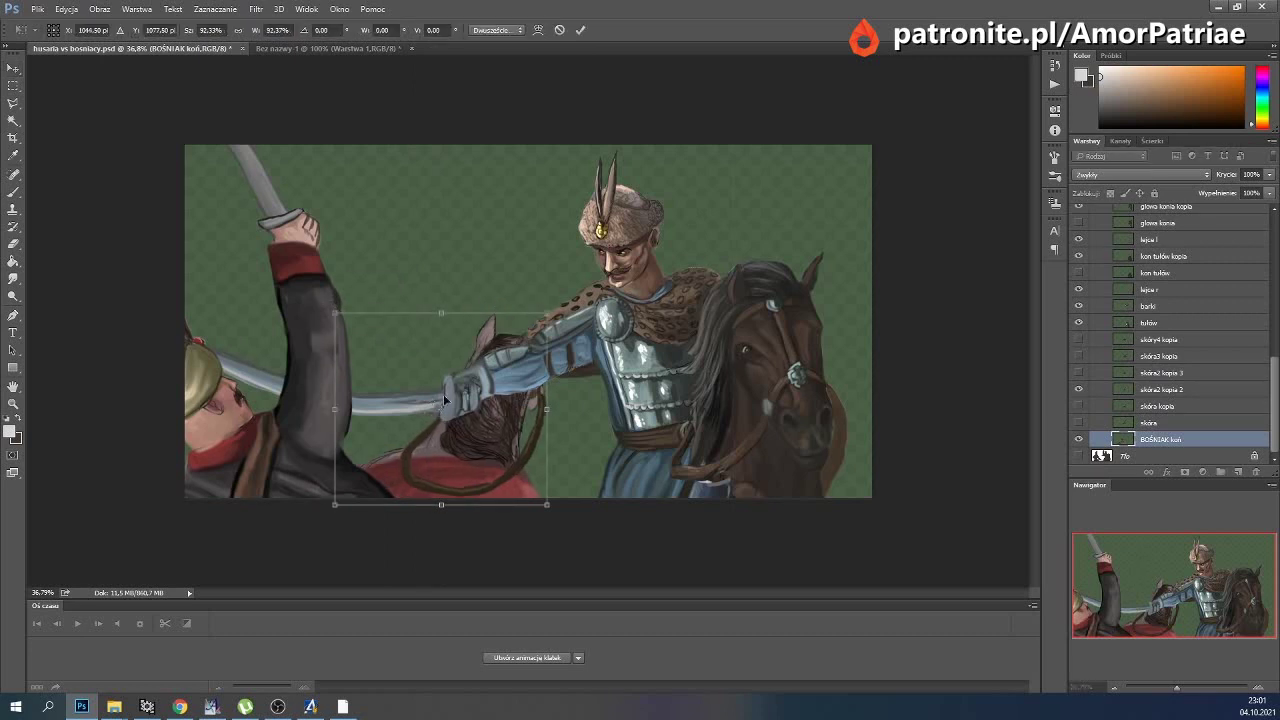
pyautogui.moveTo(487, 456); pyautogui.dragTo(500, 456)
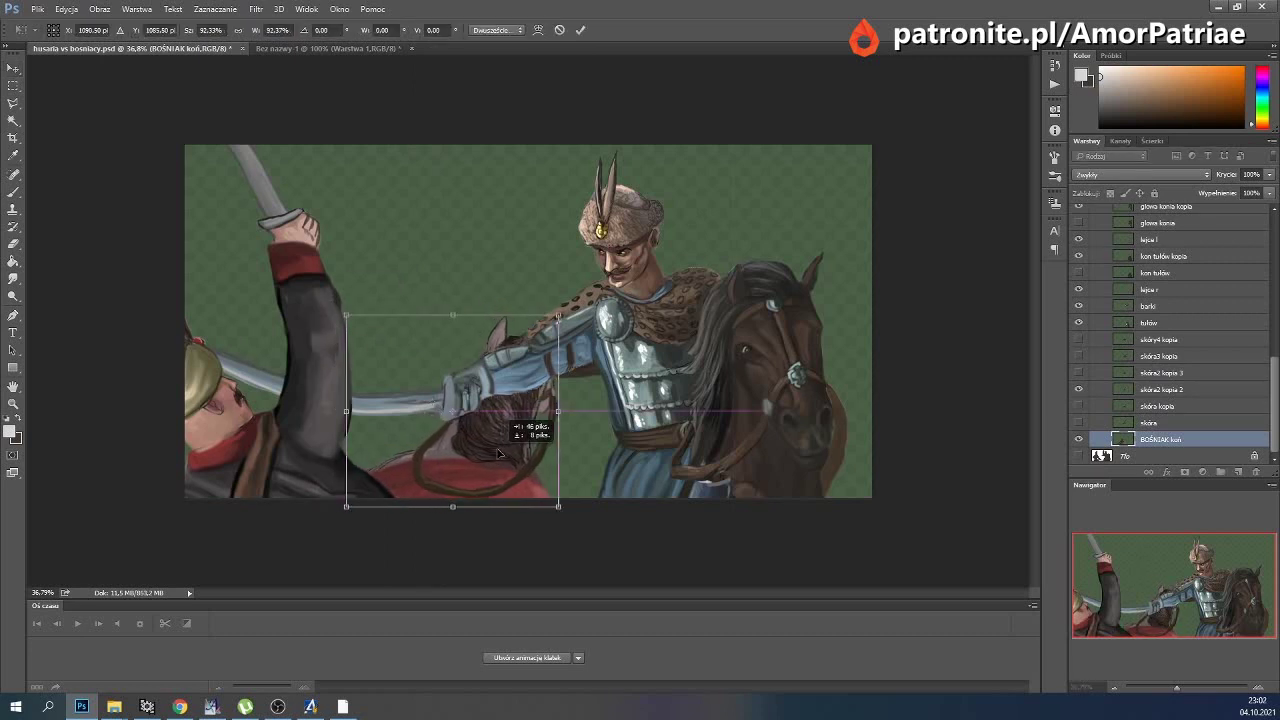
pyautogui.click(580, 29)
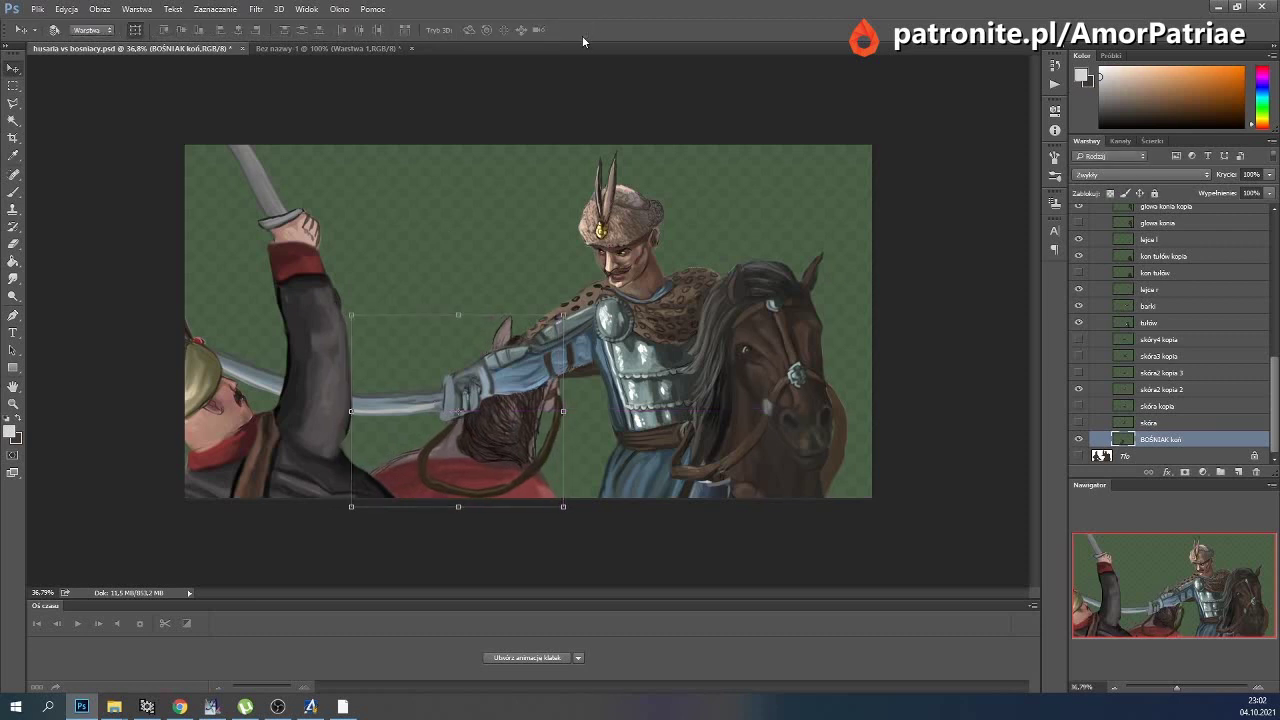
# Show frame layer 50 and select the hussar layers from HUSARZ szable down to skóra.
pyautogui.scroll(2, 1150, 380)
pyautogui.scroll(2, 1120, 330)
pyautogui.scroll(2, 1090, 290)
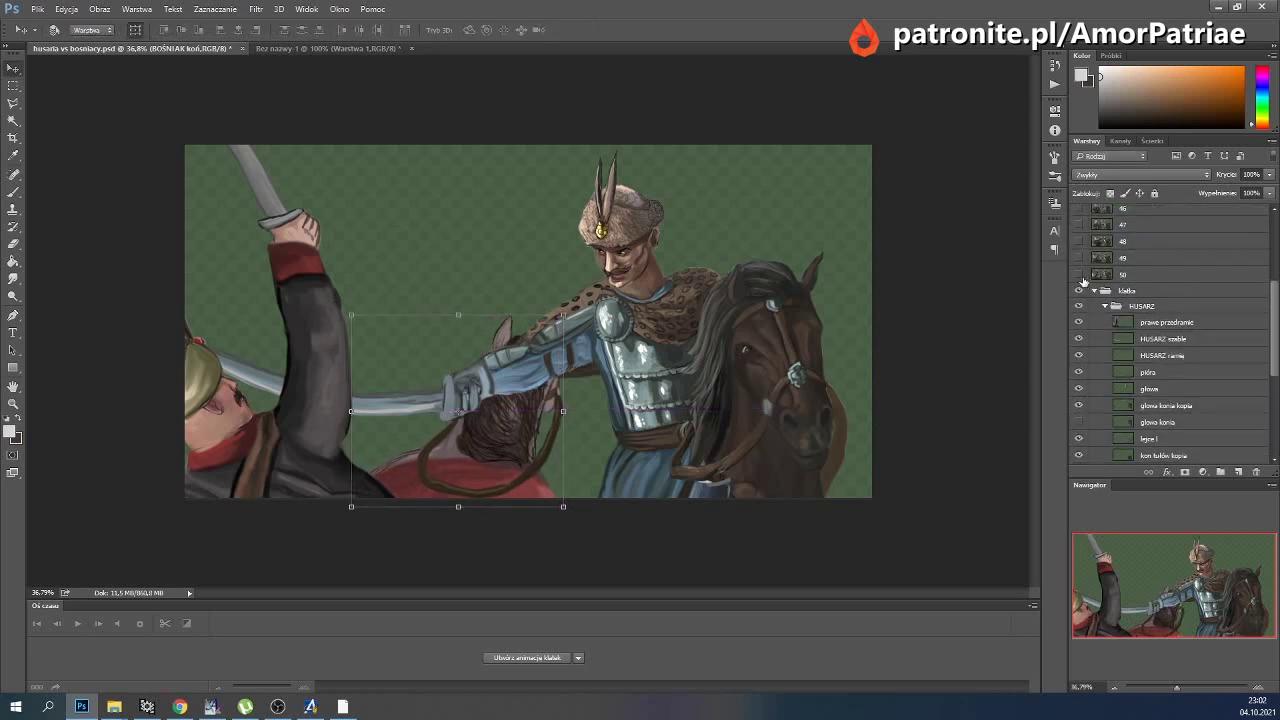
pyautogui.click(1079, 275)
pyautogui.click(1153, 338)
pyautogui.scroll(-2, 1157, 370)
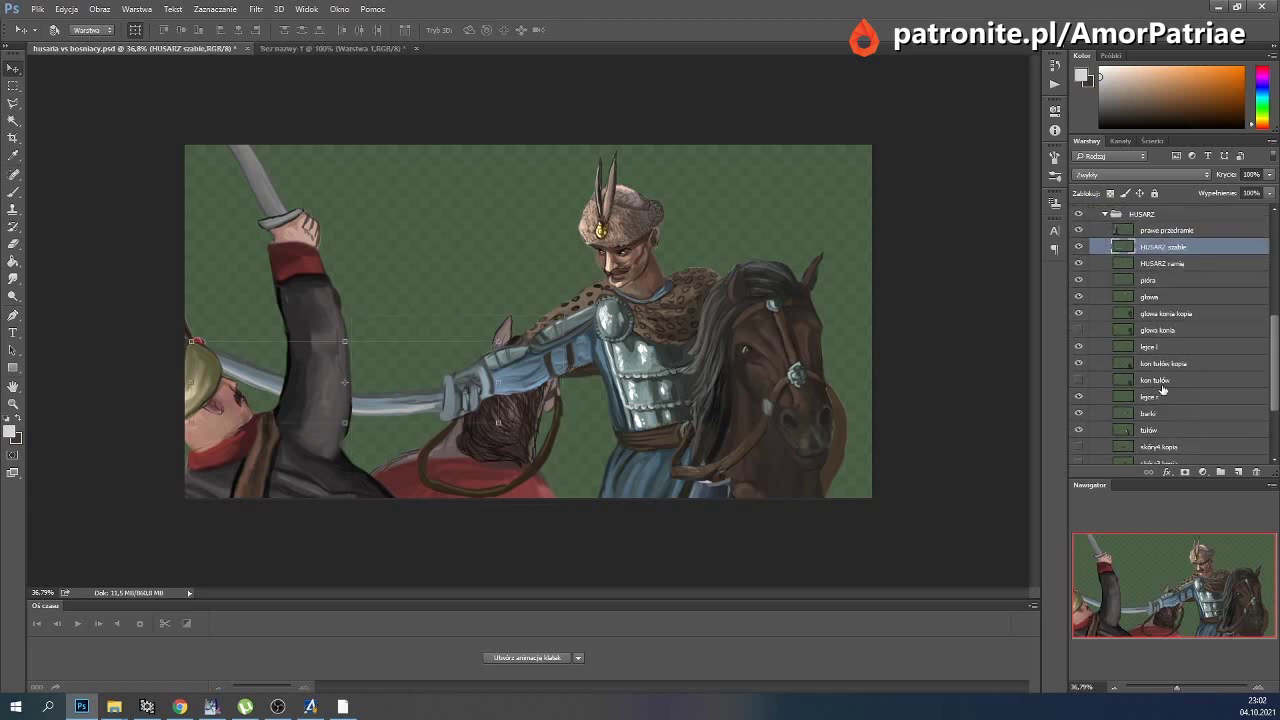
pyautogui.scroll(-2, 1161, 394)
pyautogui.keyDown('shift'); pyautogui.click(1148, 423); pyautogui.keyUp('shift')
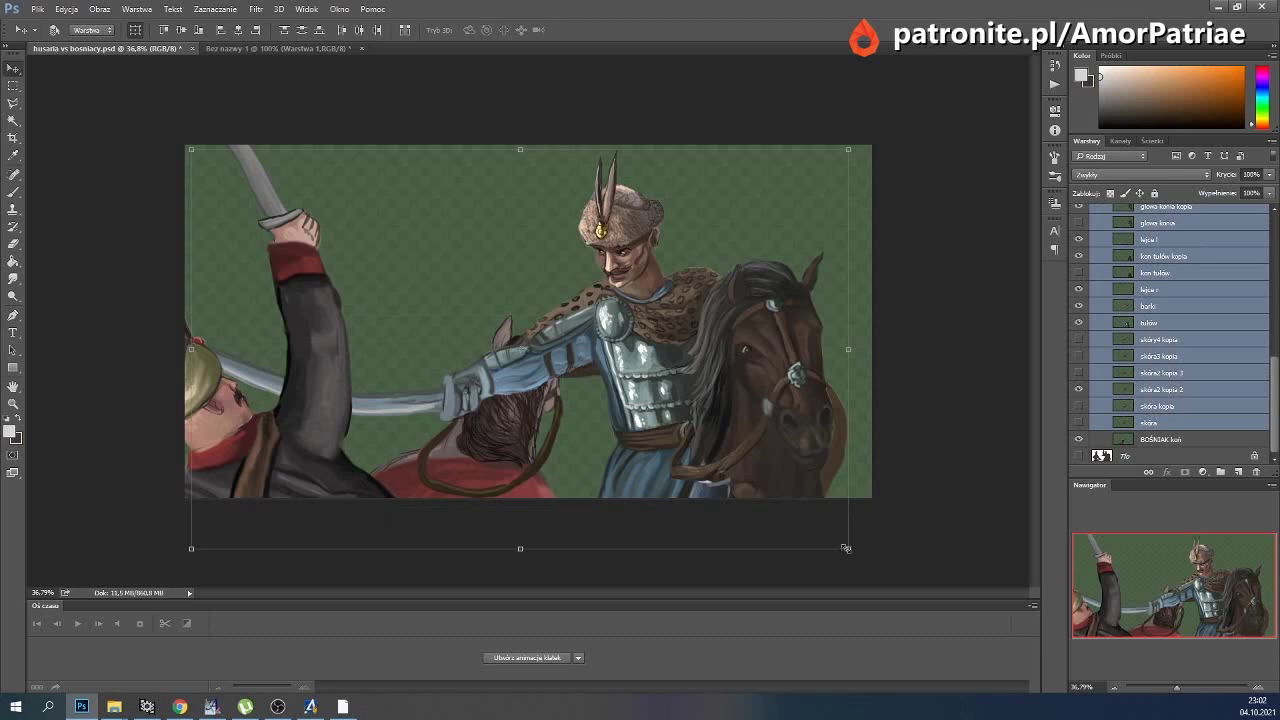
# Enlarge the selected hussar and horse layers to about 102% and tilt them slightly clockwise.
pyautogui.moveTo(852, 558); pyautogui.dragTo(865, 566)
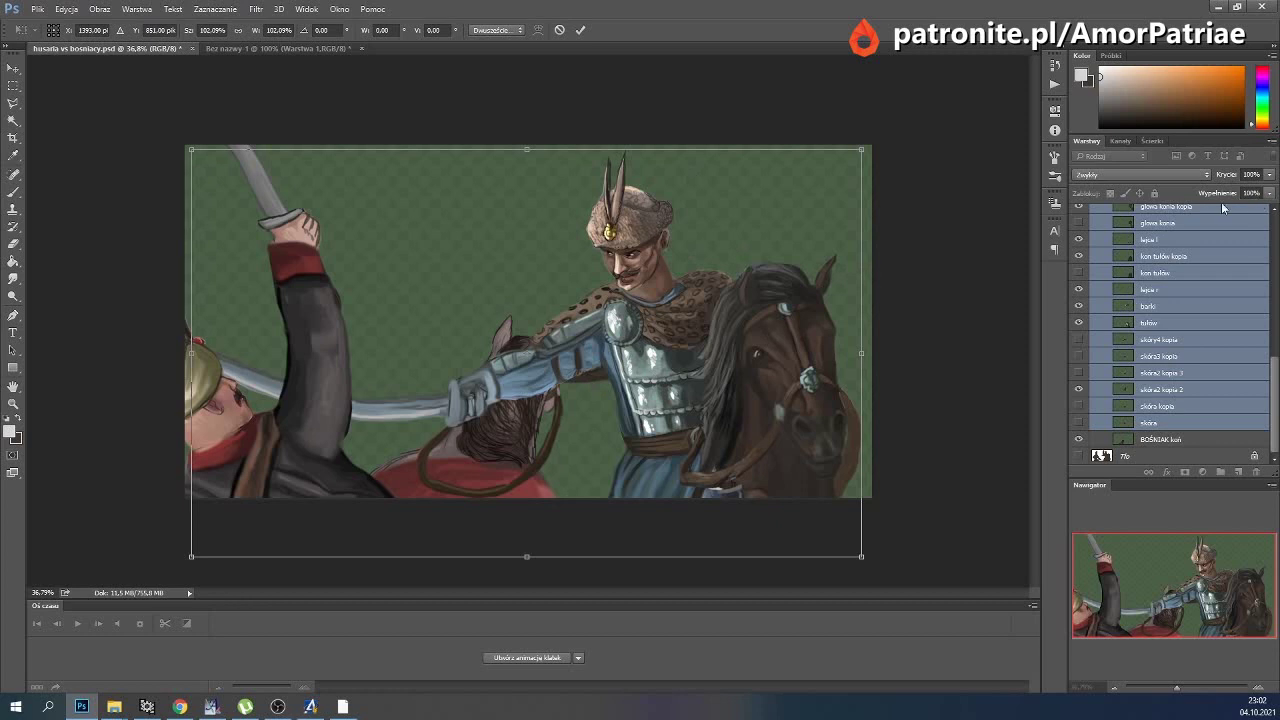
pyautogui.moveTo(877, 154); pyautogui.dragTo(880, 157)
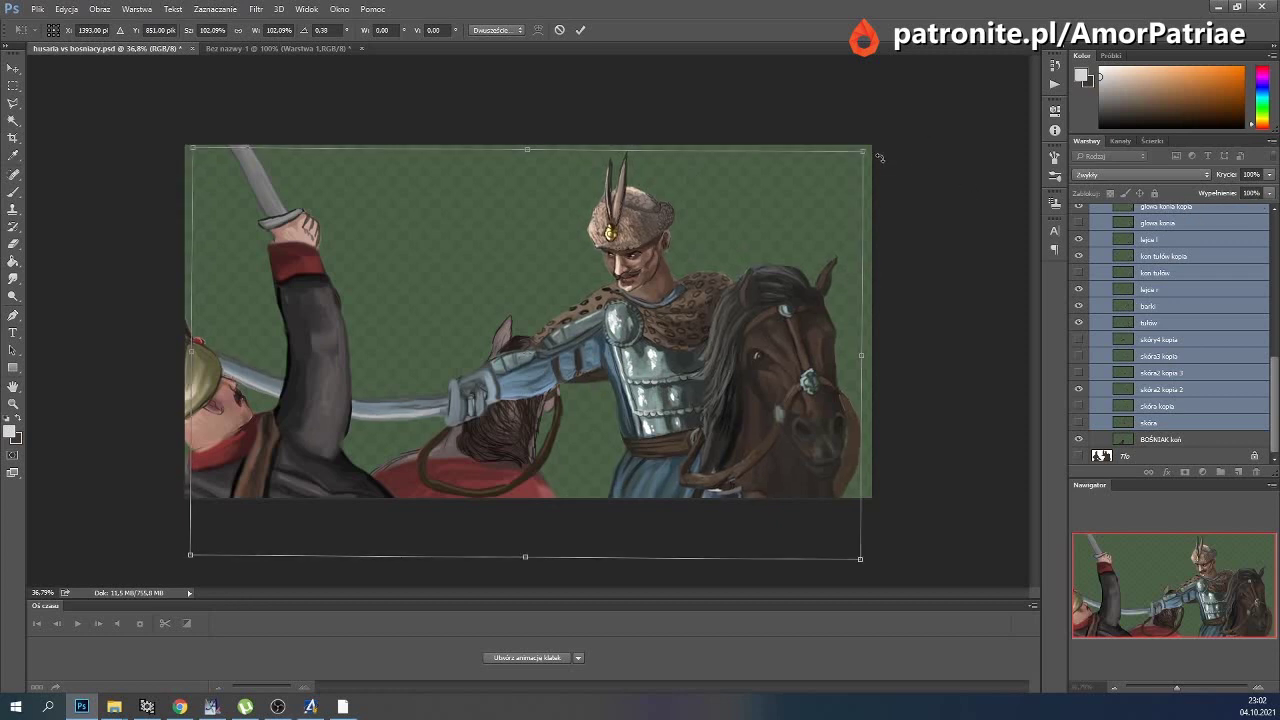
pyautogui.click(580, 29)
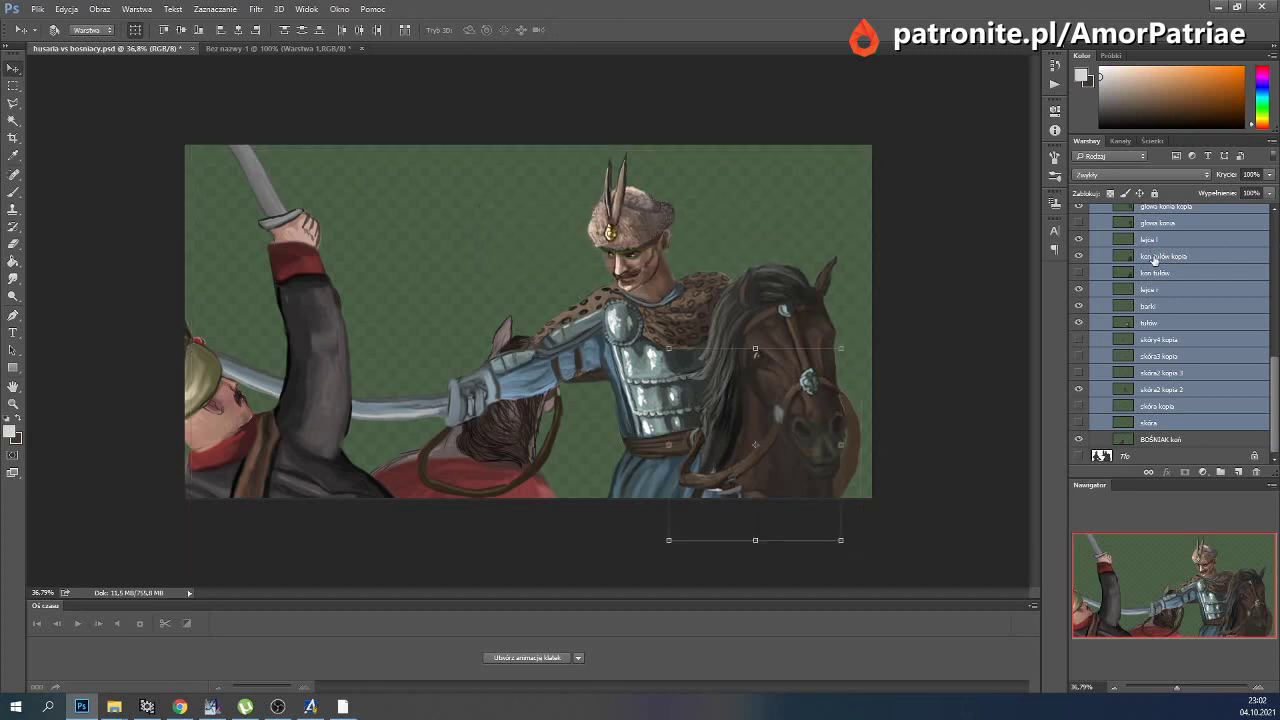
# Select the horse body copy, both reins and horse head layers, try rotating them, then cancel.
pyautogui.click(1154, 258)
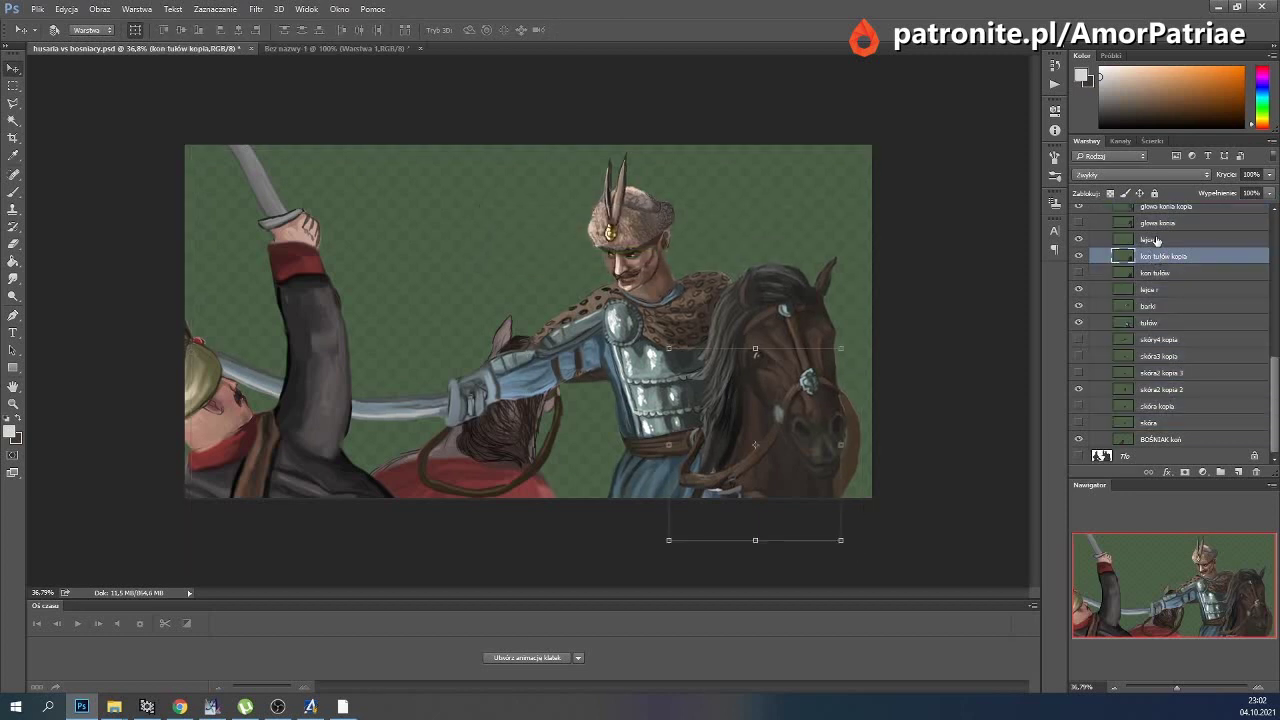
pyautogui.keyDown('shift'); pyautogui.click(1156, 240); pyautogui.keyUp('shift')
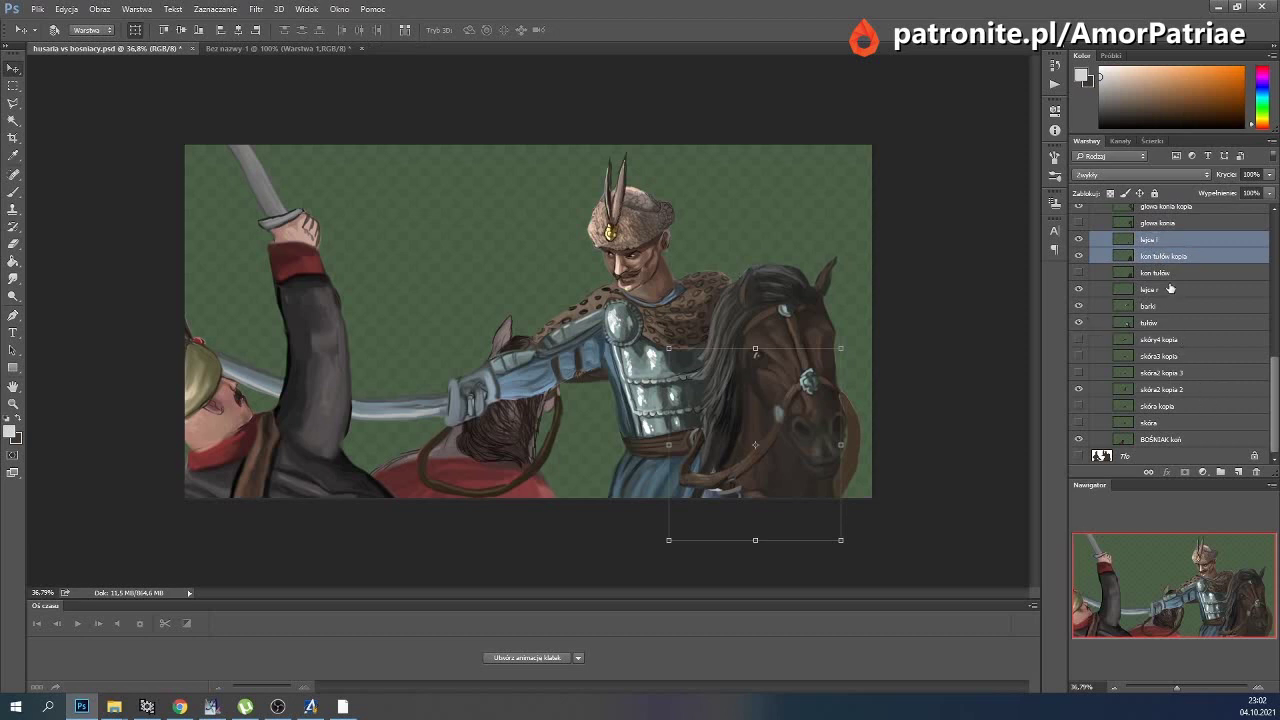
pyautogui.scroll(1, 1170, 289)
pyautogui.scroll(-1, 1171, 288)
pyautogui.keyDown('ctrl'); pyautogui.click(1176, 290); pyautogui.keyUp('ctrl')
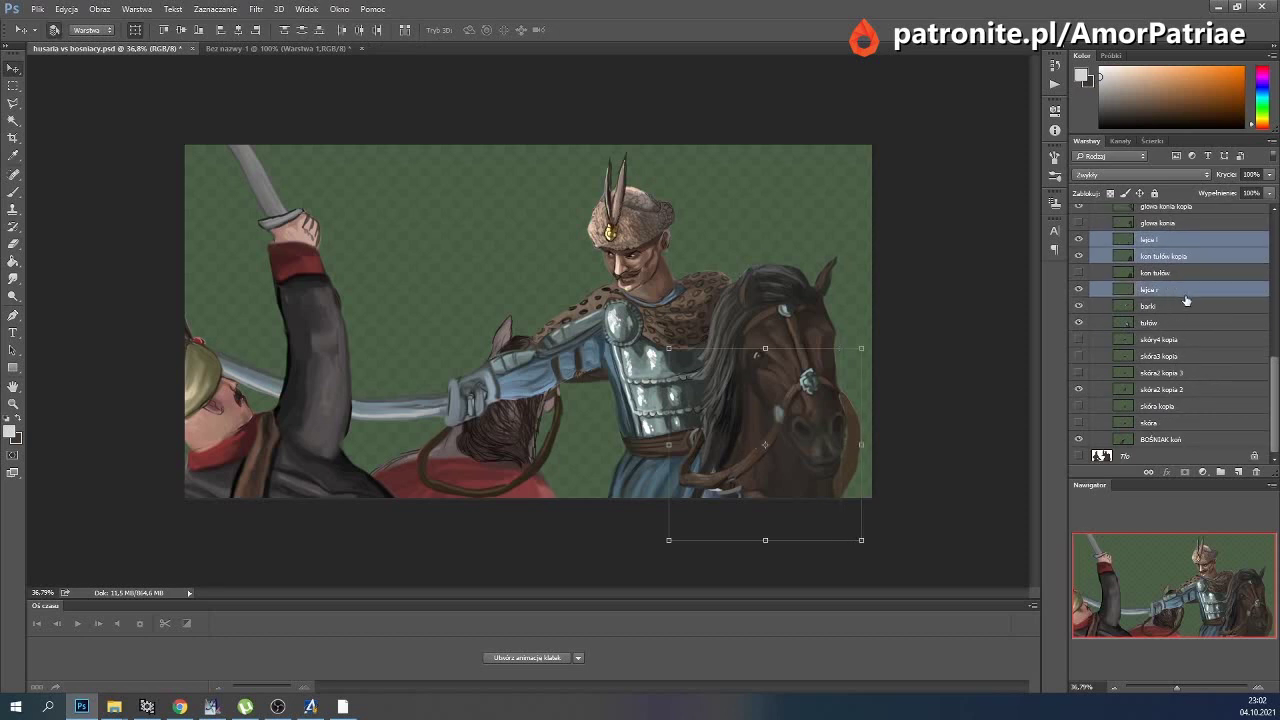
pyautogui.scroll(1, 1185, 296)
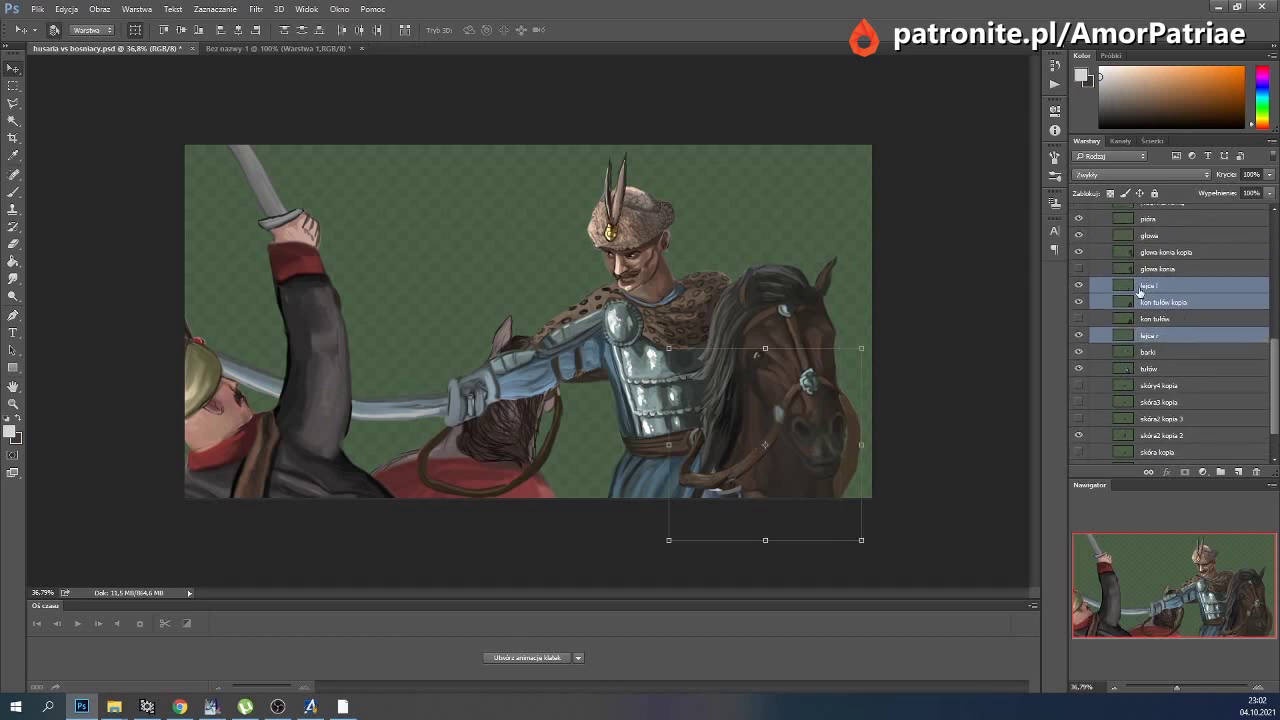
pyautogui.scroll(1, 1172, 278)
pyautogui.keyDown('ctrl'); pyautogui.click(1172, 268); pyautogui.keyUp('ctrl')
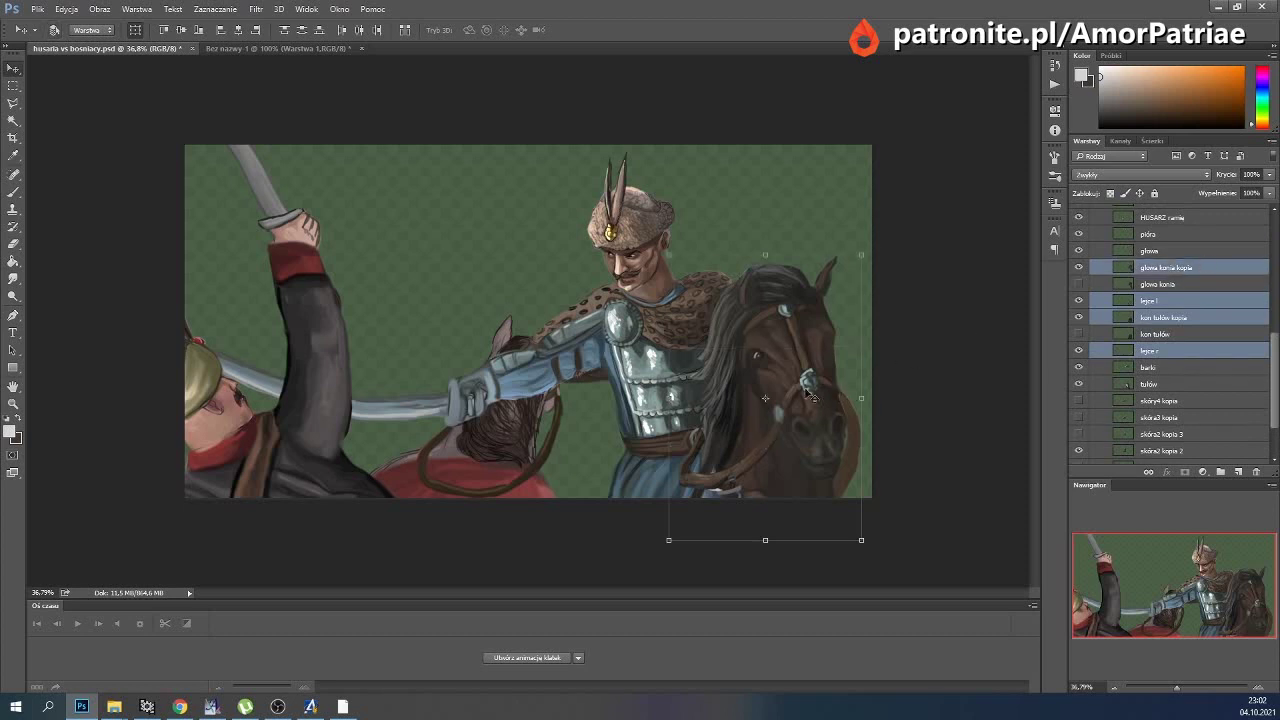
pyautogui.hotkey('ctrl', 't')
pyautogui.moveTo(900, 366); pyautogui.dragTo(908, 354)
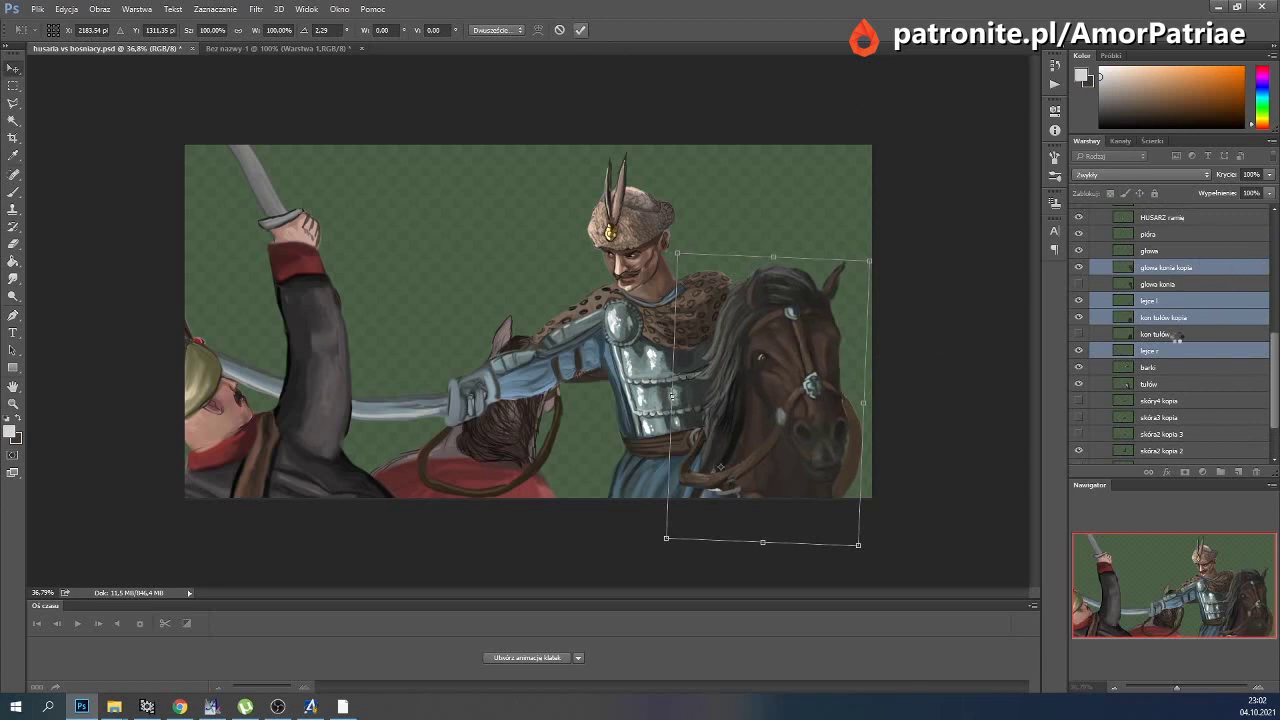
pyautogui.press('Escape')
# Select only the hussar's tułów torso and barki shoulders layers.
pyautogui.click(1158, 372)
pyautogui.scroll(-2, 1160, 375)
pyautogui.click(1166, 355)
pyautogui.keyDown('ctrl'); pyautogui.click(1160, 337); pyautogui.keyUp('ctrl')
pyautogui.scroll(5, 1168, 345)
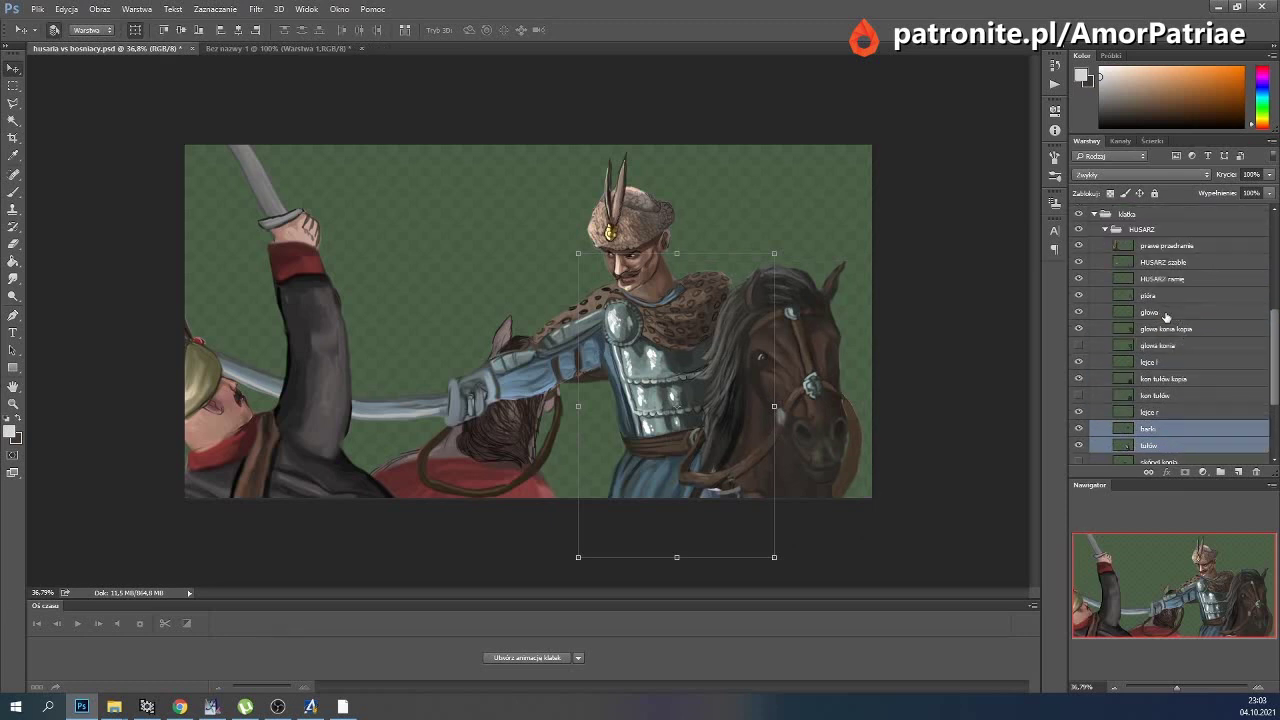
# Add the hussar's head, feather, arm, sabre, reins and skóra layers to the selection.
pyautogui.keyDown('ctrl'); pyautogui.click(1166, 315); pyautogui.keyUp('ctrl')
pyautogui.keyDown('ctrl'); pyautogui.click(1170, 280); pyautogui.keyUp('ctrl')
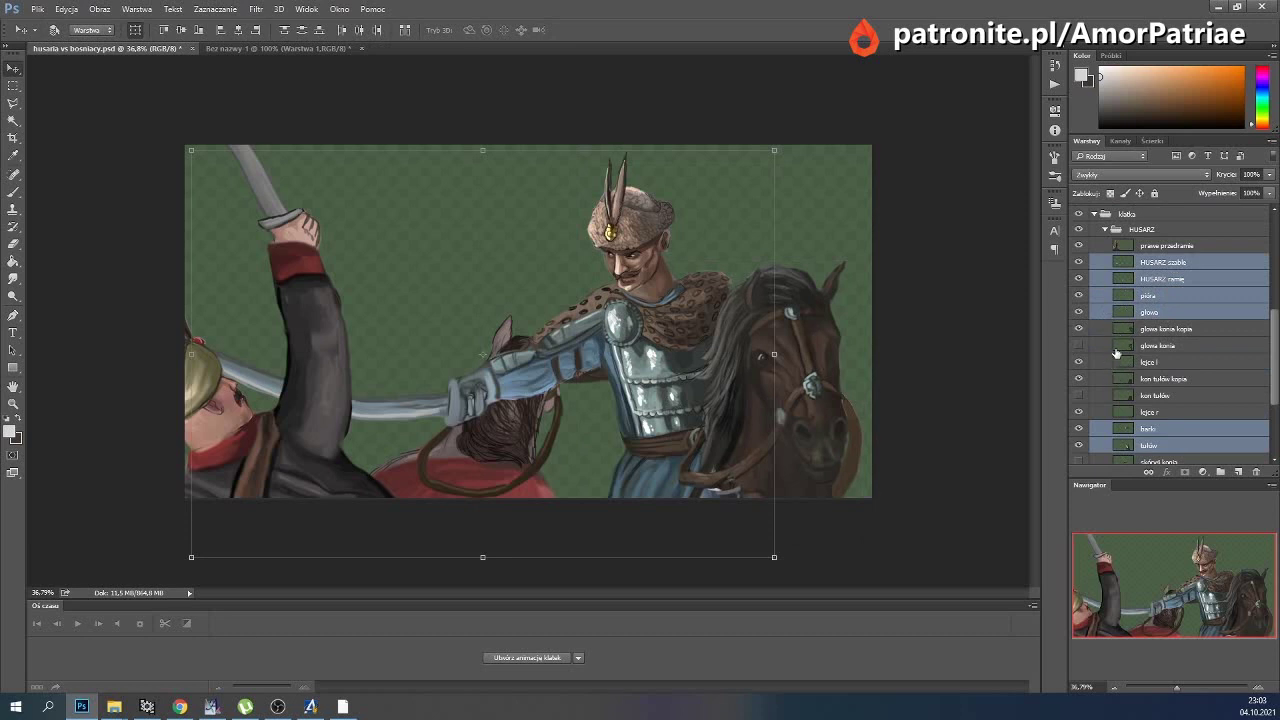
pyautogui.scroll(-2, 1176, 360)
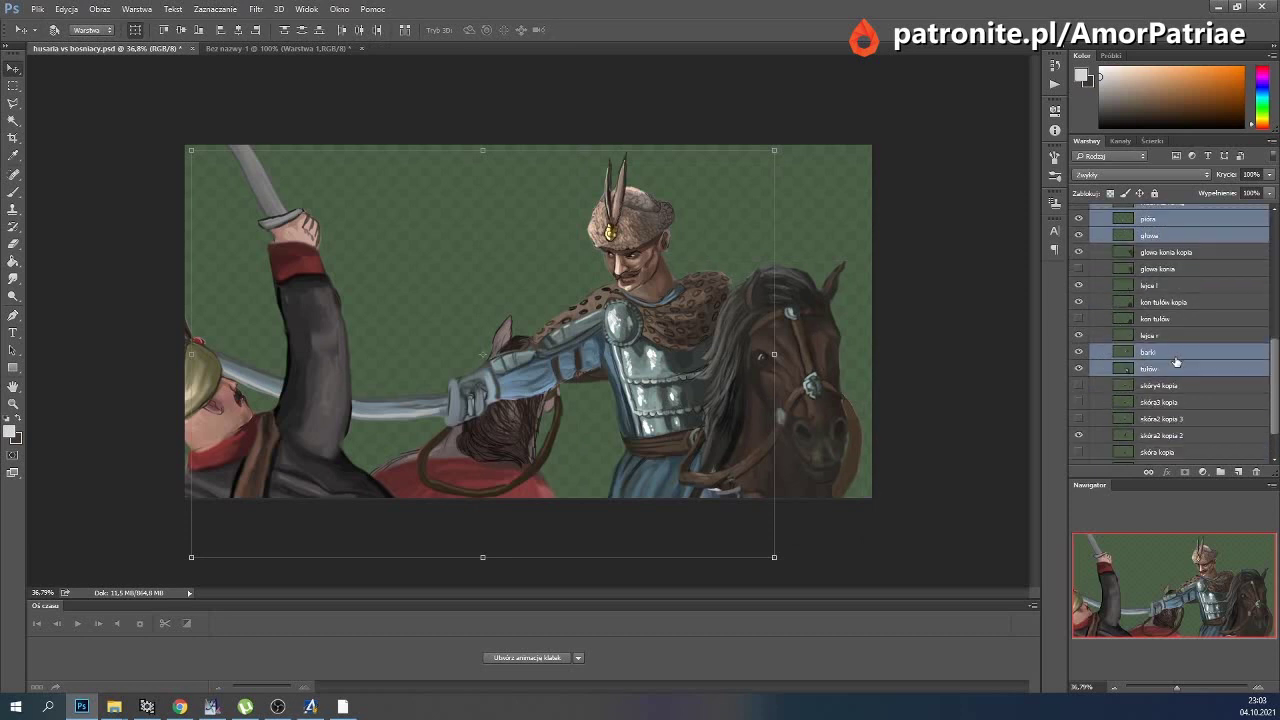
pyautogui.scroll(-2, 1176, 362)
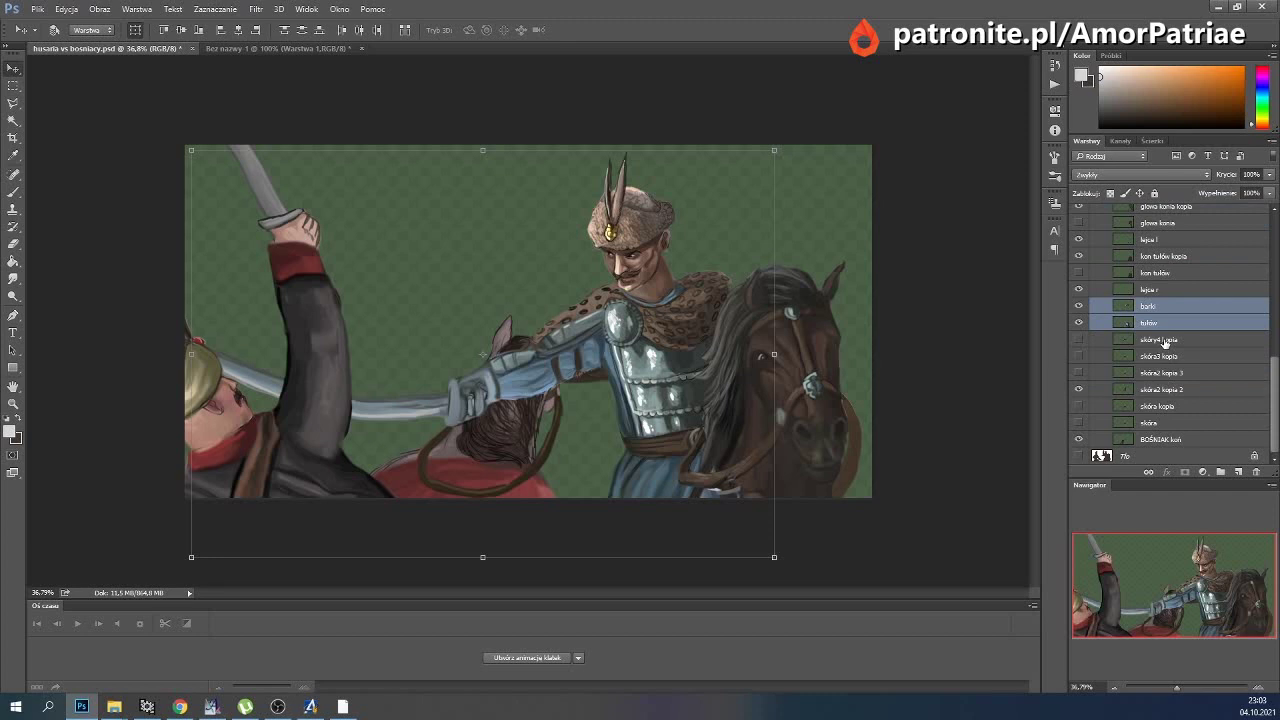
pyautogui.keyDown('ctrl'); pyautogui.click(1165, 358); pyautogui.keyUp('ctrl')
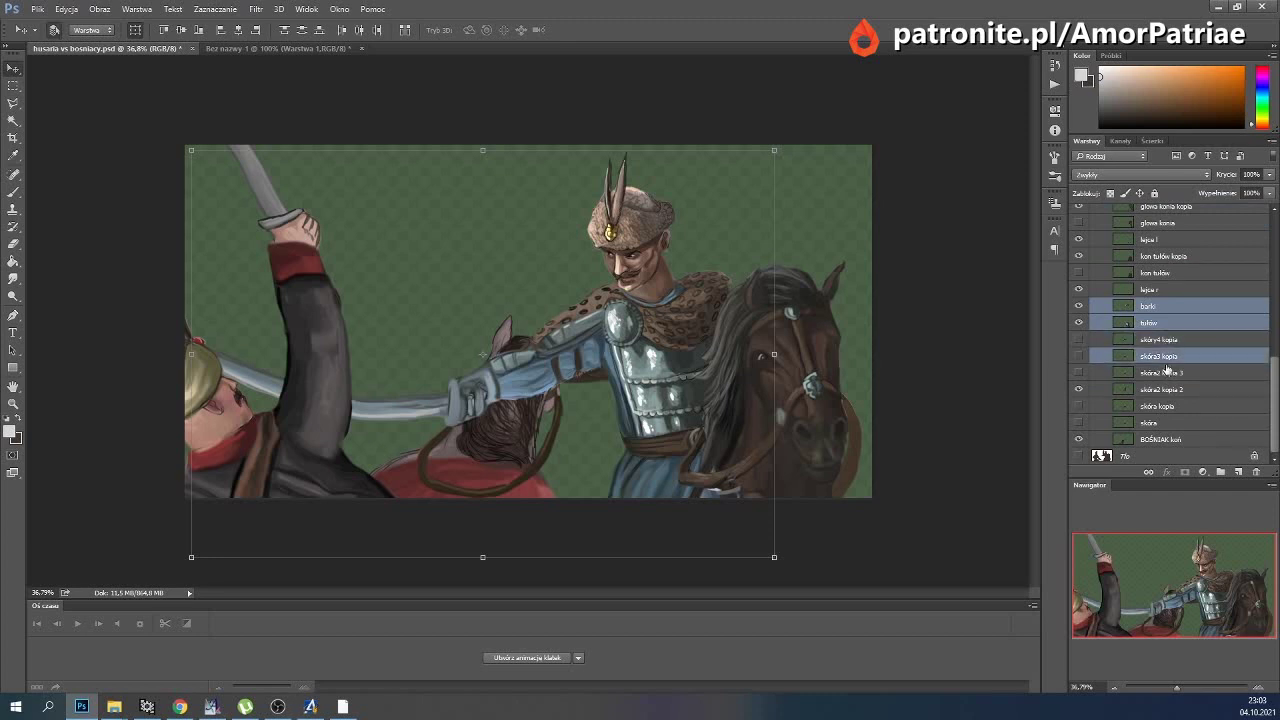
pyautogui.keyDown('ctrl'); pyautogui.click(1166, 372); pyautogui.keyUp('ctrl')
pyautogui.keyDown('ctrl'); pyautogui.click(1160, 339); pyautogui.keyUp('ctrl')
pyautogui.keyDown('ctrl'); pyautogui.click(1146, 290); pyautogui.keyUp('ctrl')
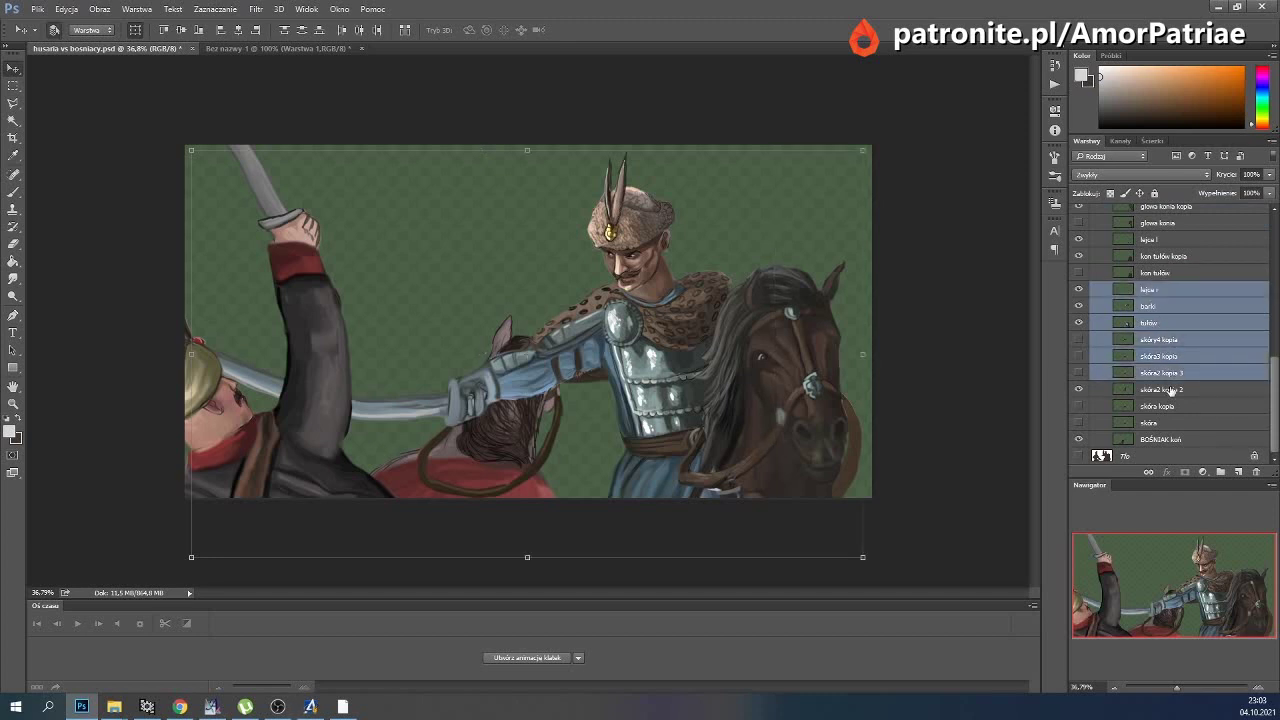
pyautogui.keyDown('ctrl'); pyautogui.click(1168, 390); pyautogui.keyUp('ctrl')
pyautogui.keyDown('ctrl'); pyautogui.click(1157, 422); pyautogui.keyUp('ctrl')
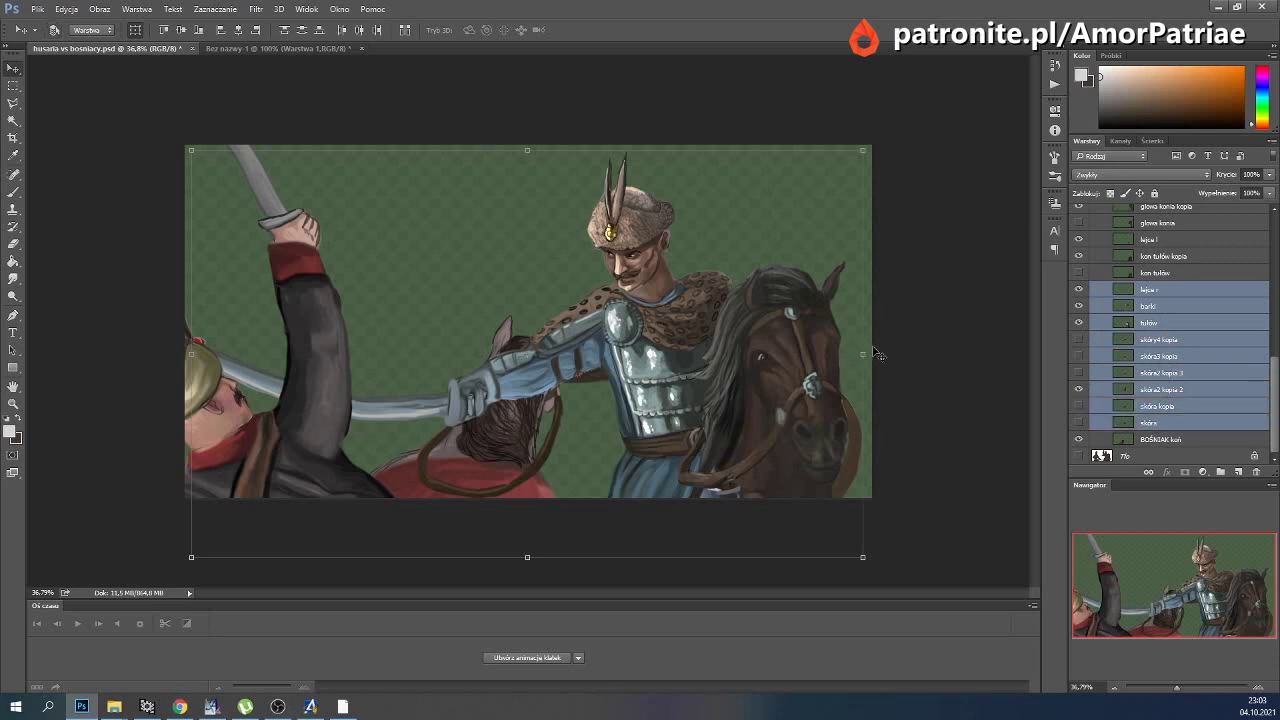
# Rotate the whole hussar figure about 1.28° and commit.
pyautogui.hotkey('ctrl', 't')
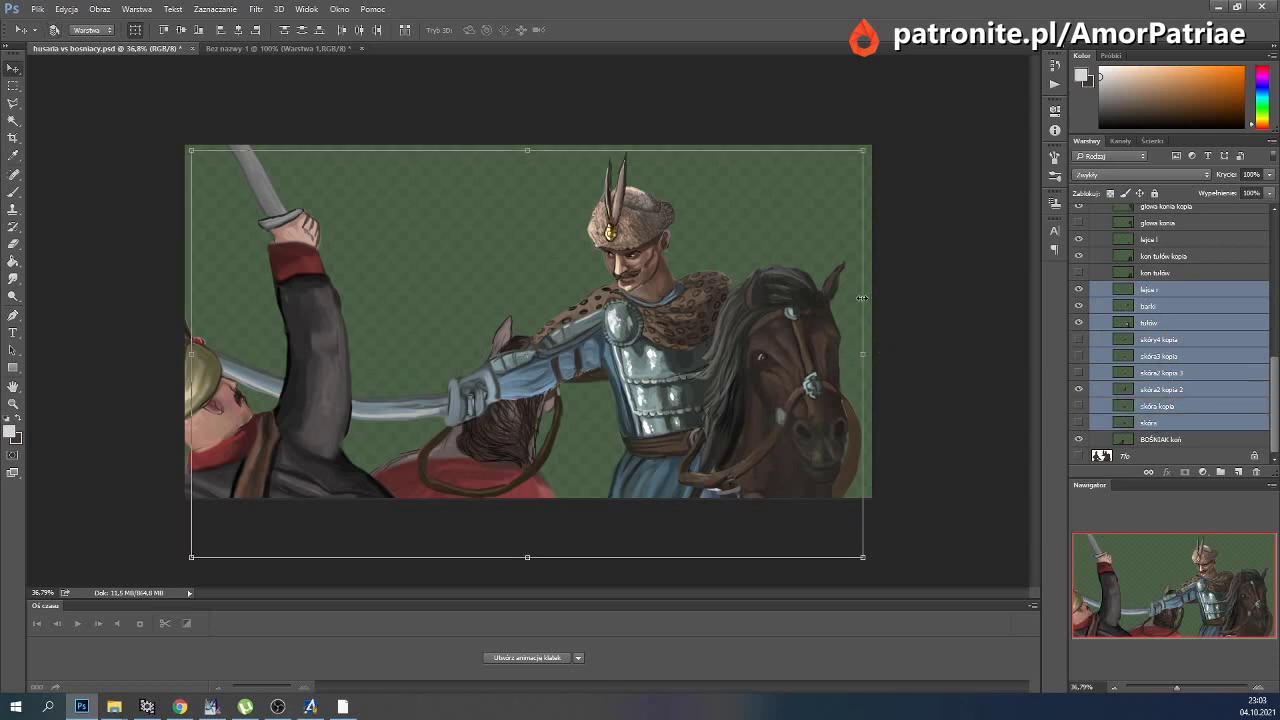
pyautogui.moveTo(881, 293); pyautogui.dragTo(903, 286)
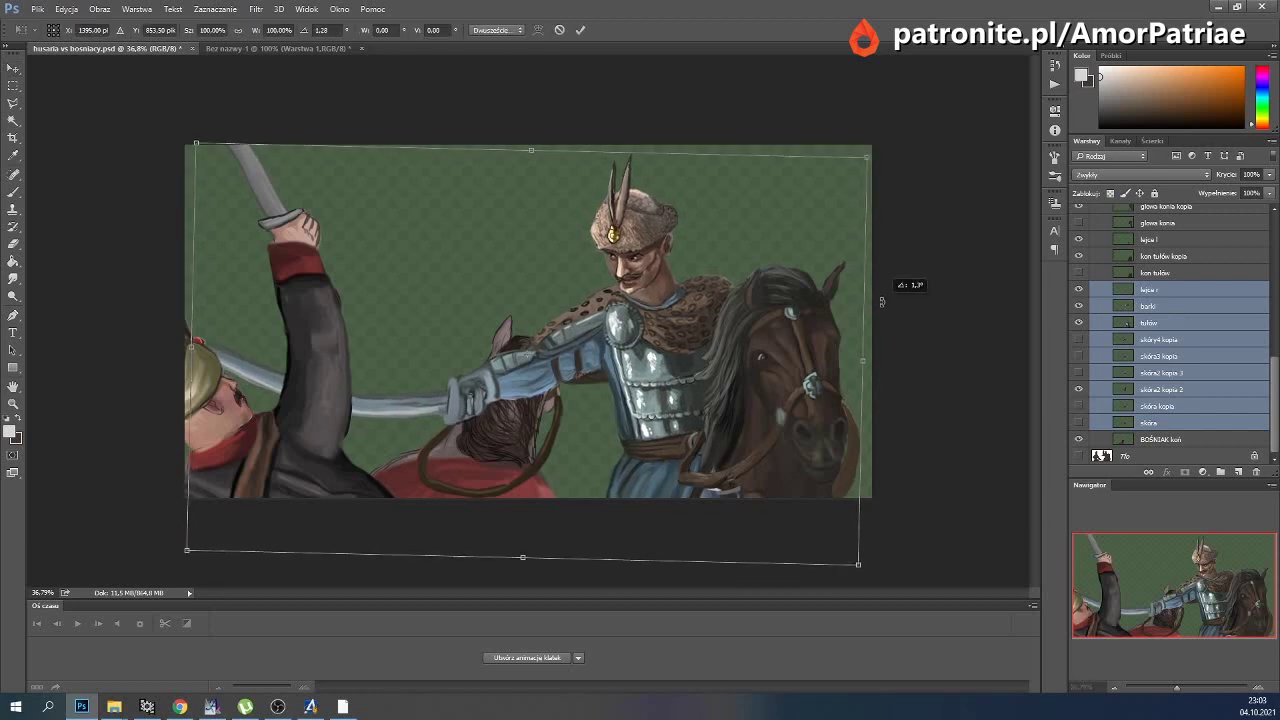
pyautogui.click(582, 31)
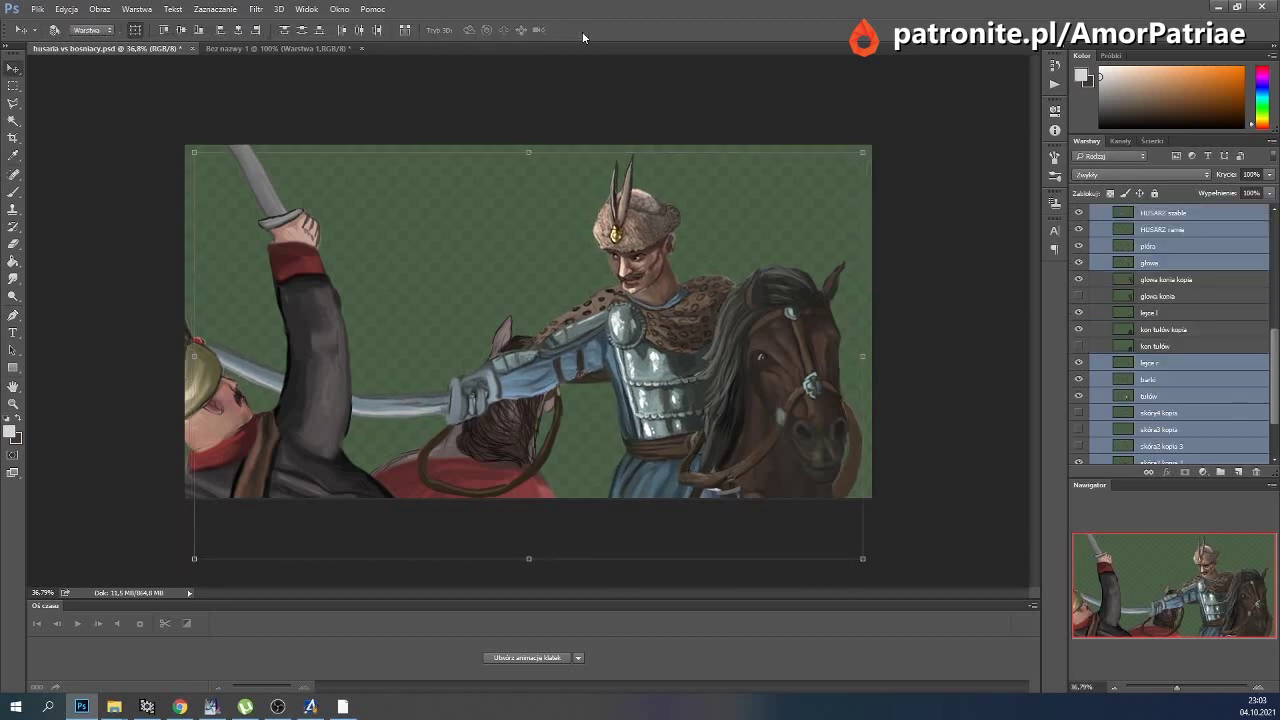
# Select the HUSARZ ramie arm layer and start Puppet Warp (Wypaczenie marionetkowe) on it.
pyautogui.click(1160, 262)
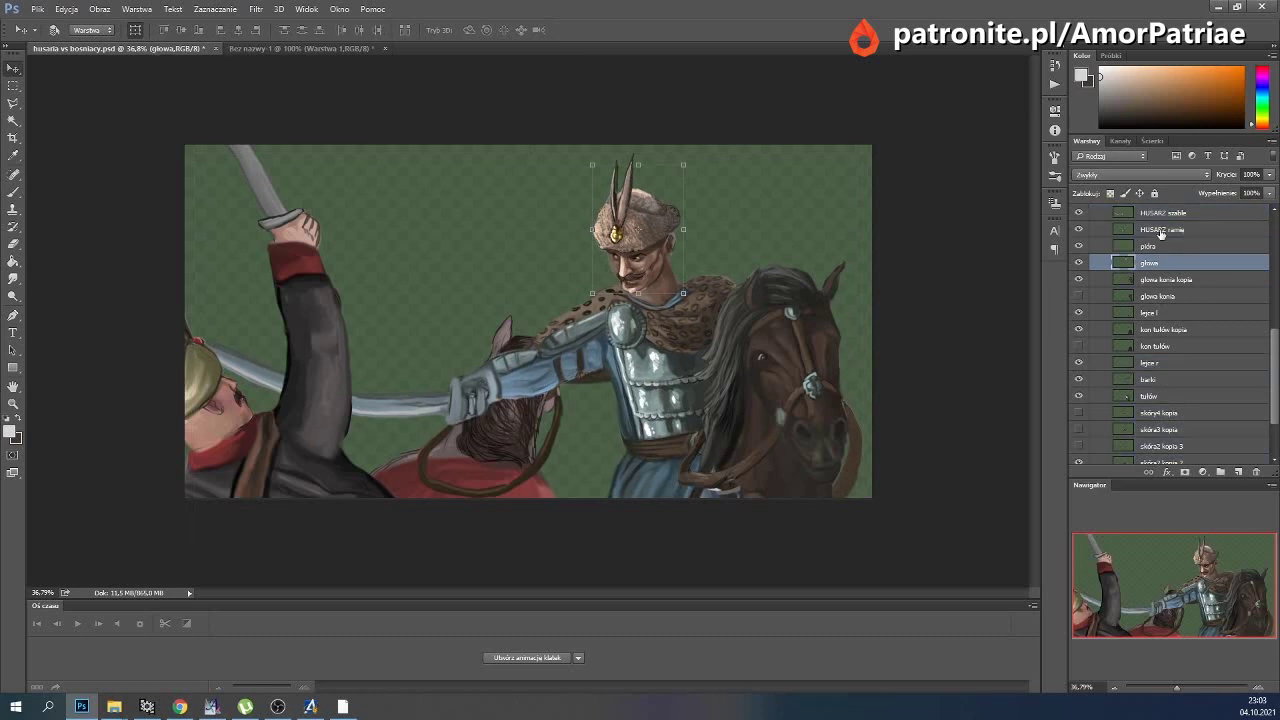
pyautogui.click(1160, 230)
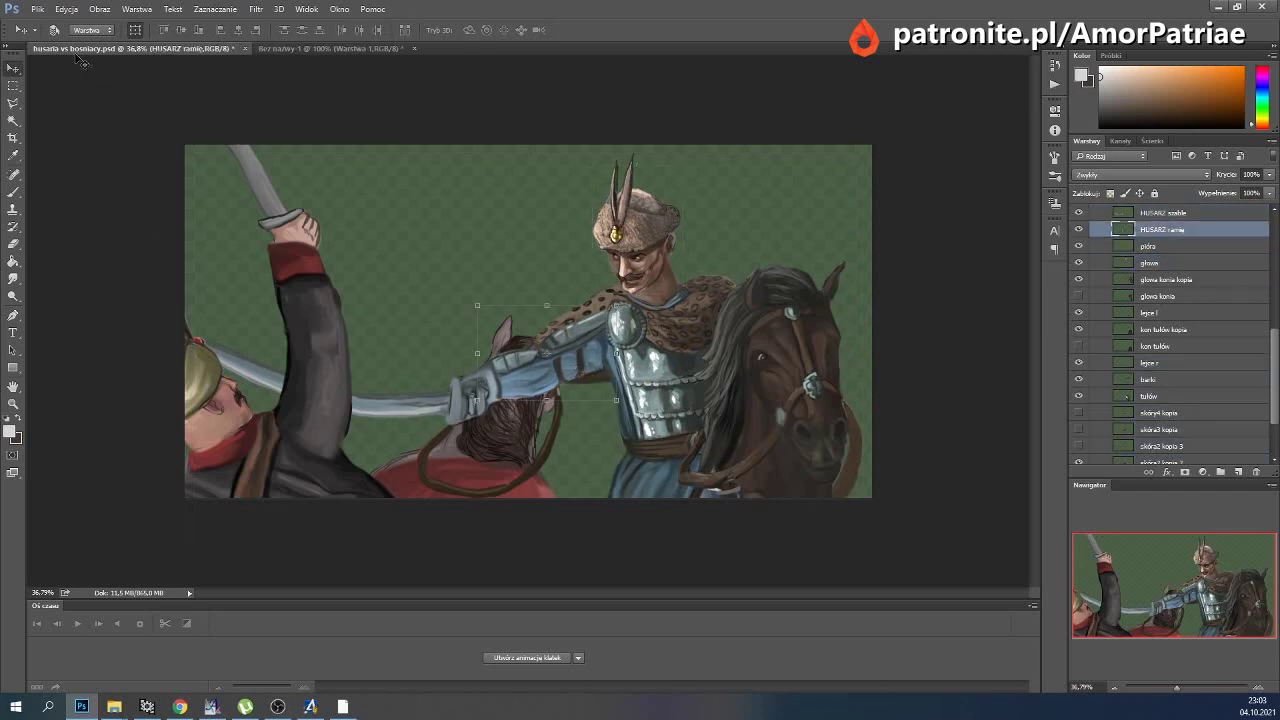
pyautogui.click(67, 9)
pyautogui.click(180, 243)
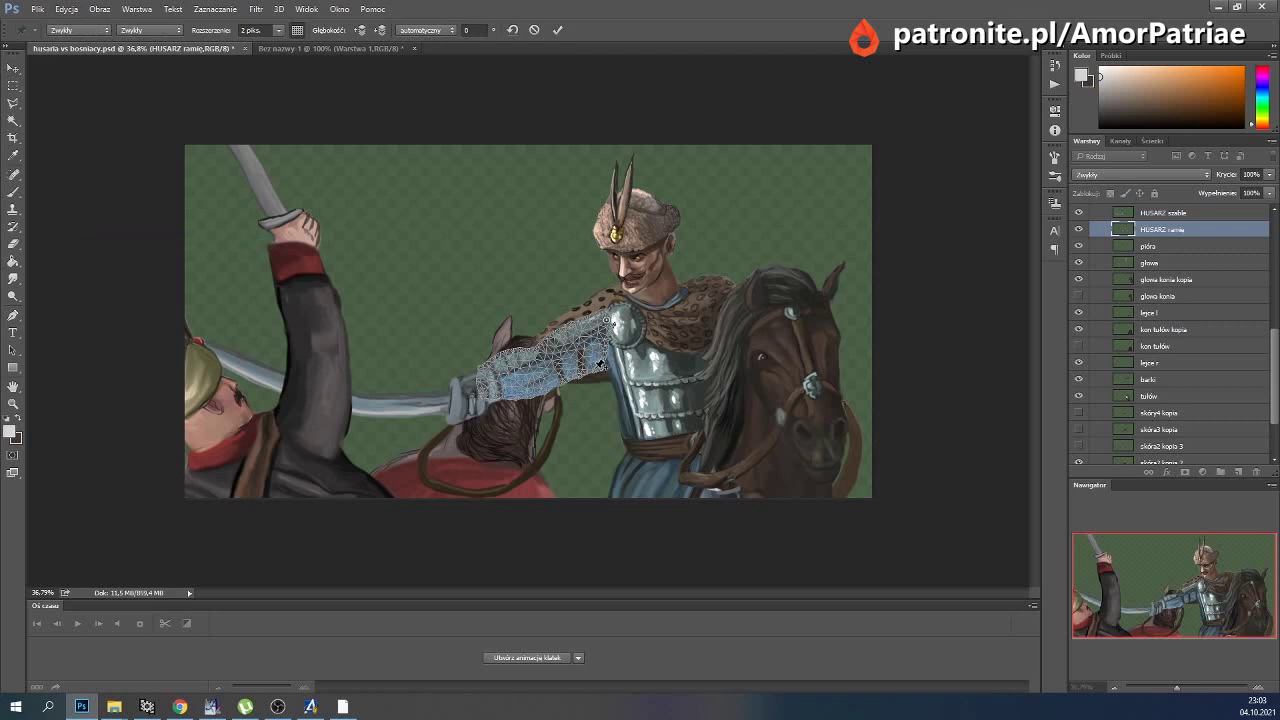
# Drag the puppet pins to lower the forearm and reshape the upper arm, then apply the warp.
pyautogui.moveTo(600, 363); pyautogui.dragTo(609, 378)
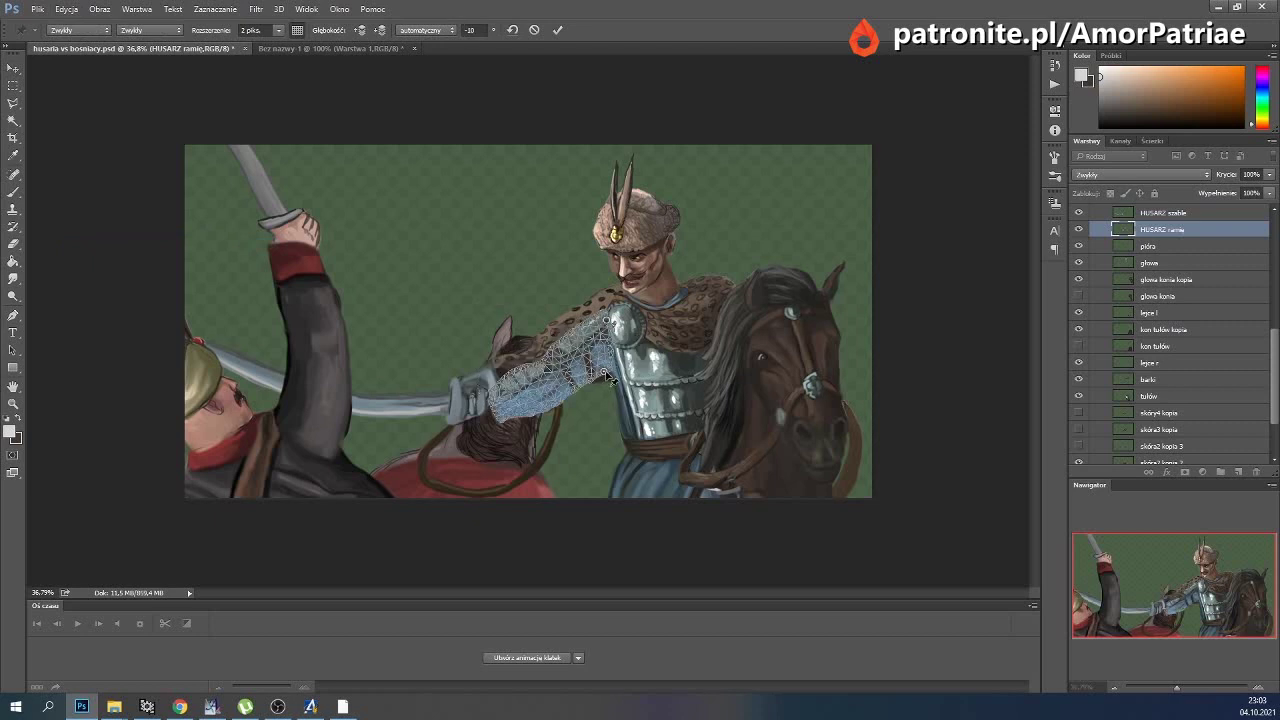
pyautogui.moveTo(608, 376)
pyautogui.mouseDown()
pyautogui.moveTo(560, 447)
pyautogui.moveTo(528, 438)
pyautogui.mouseUp()
pyautogui.moveTo(608, 372); pyautogui.dragTo(609, 374)
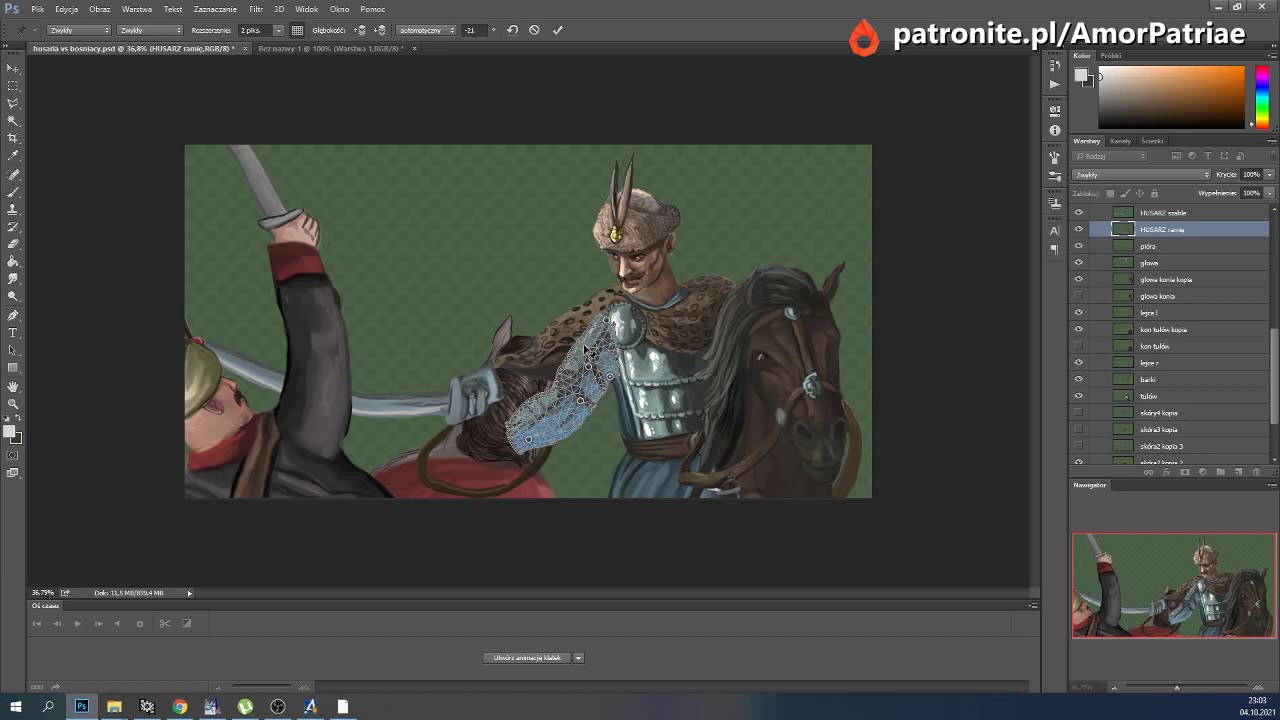
pyautogui.moveTo(589, 351); pyautogui.dragTo(585, 345)
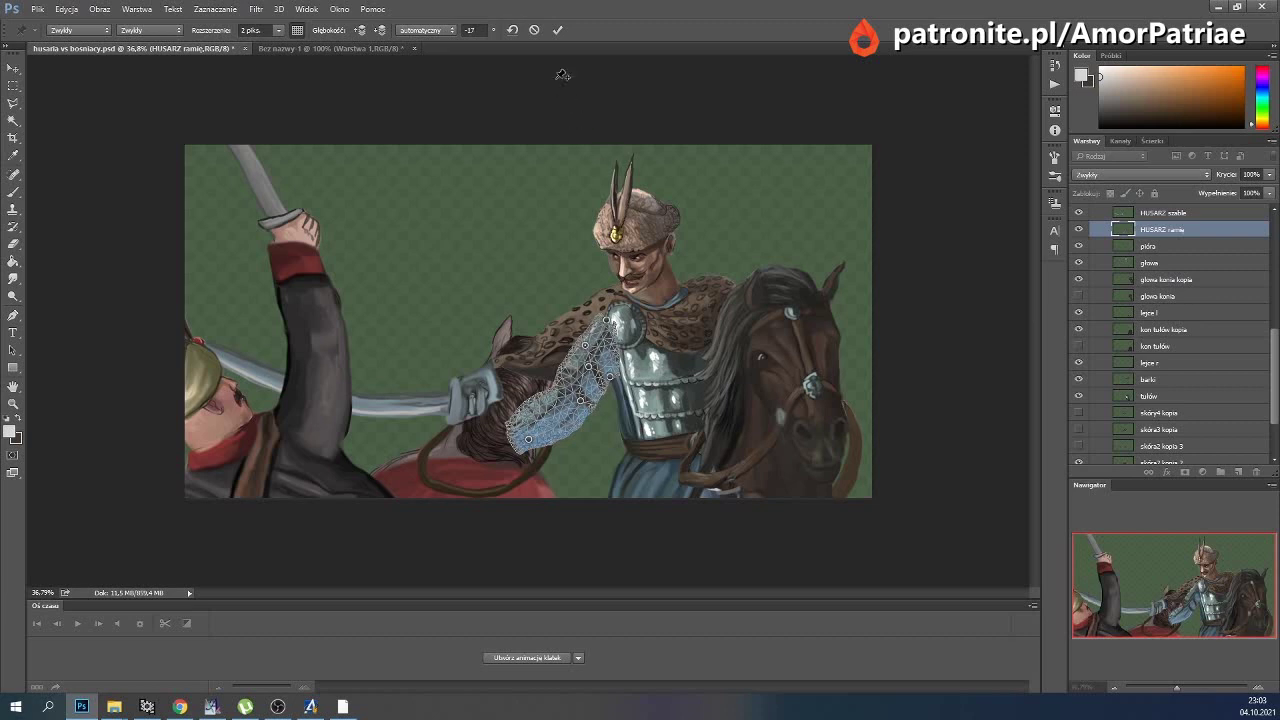
pyautogui.click(558, 30)
pyautogui.click(1160, 259)
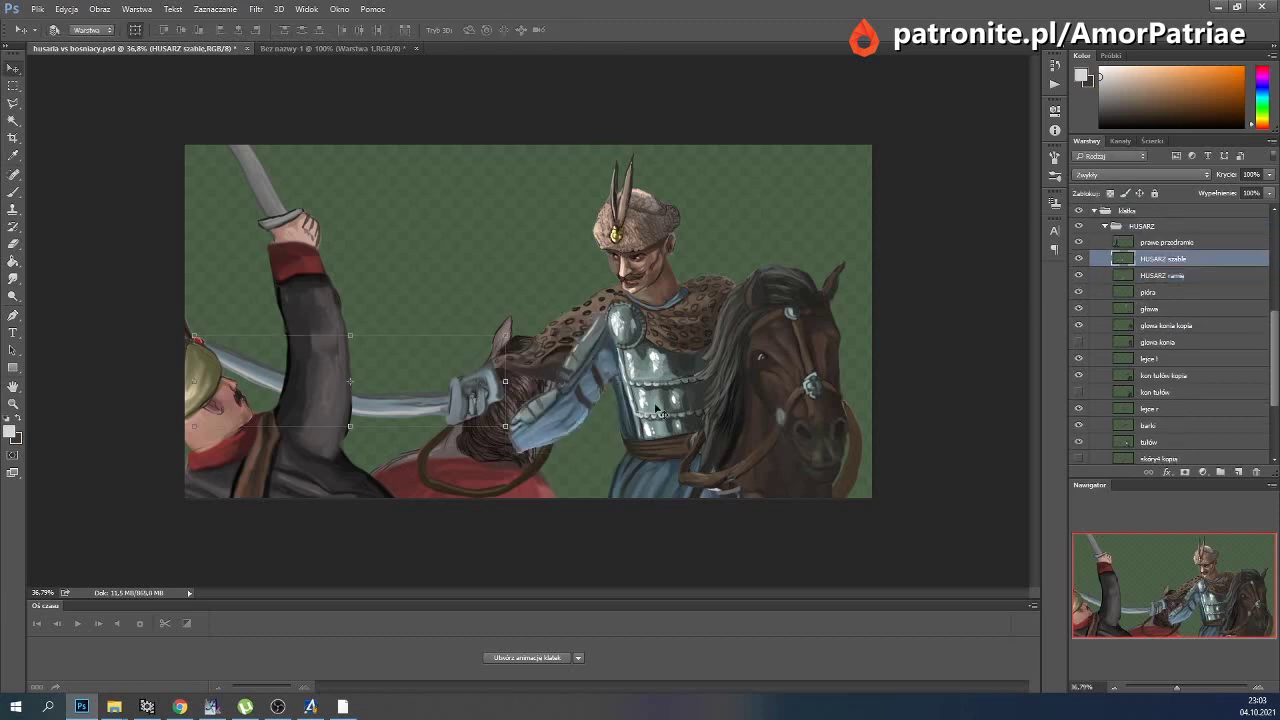
# Rotate the HUSARZ szable sabre about 20° and distort it to meet the hussar's hand.
pyautogui.moveTo(524, 385)
pyautogui.mouseDown()
pyautogui.moveTo(497, 434)
pyautogui.moveTo(504, 426)
pyautogui.mouseUp()
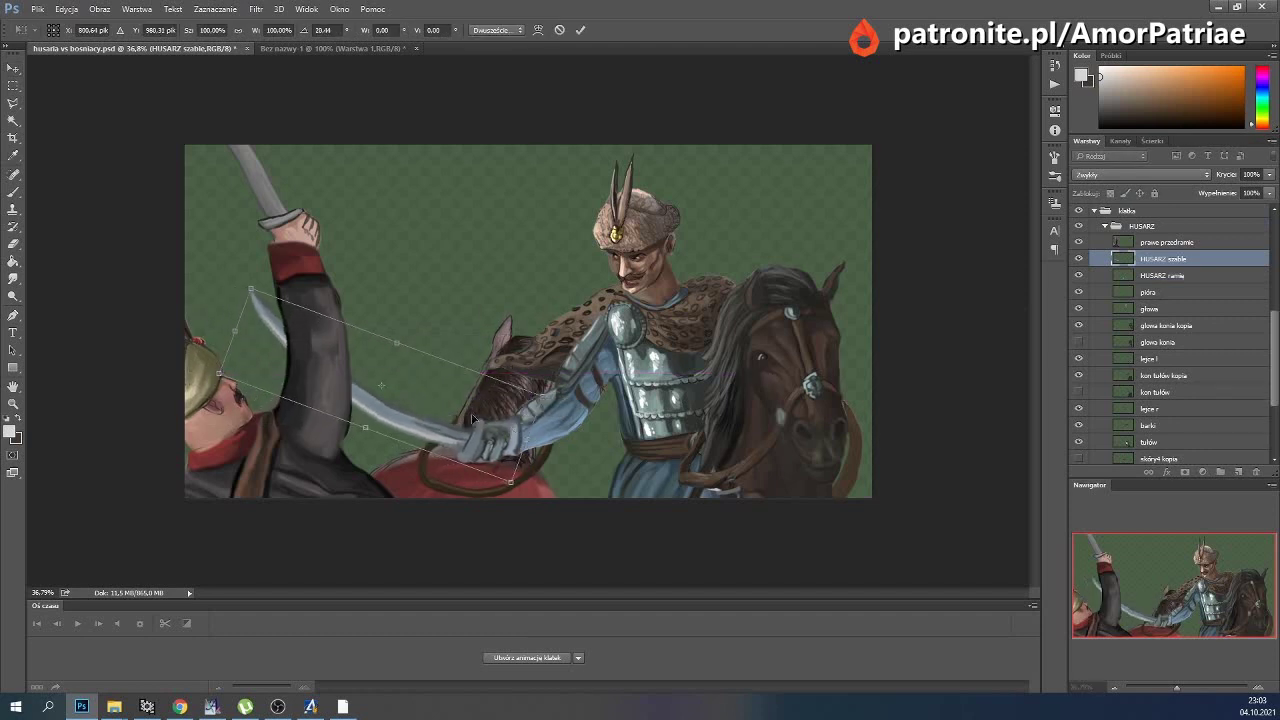
pyautogui.click(66, 9)
pyautogui.moveTo(82, 282)
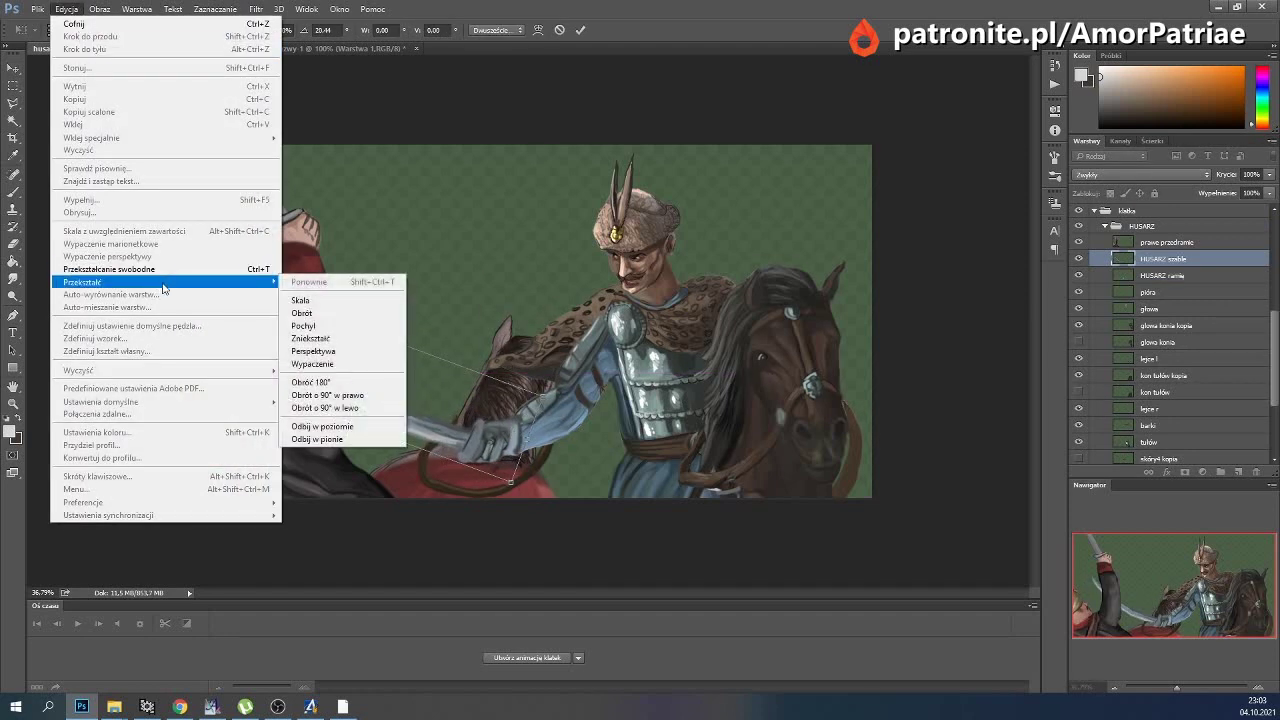
pyautogui.click(313, 351)
pyautogui.moveTo(255, 291); pyautogui.dragTo(258, 277)
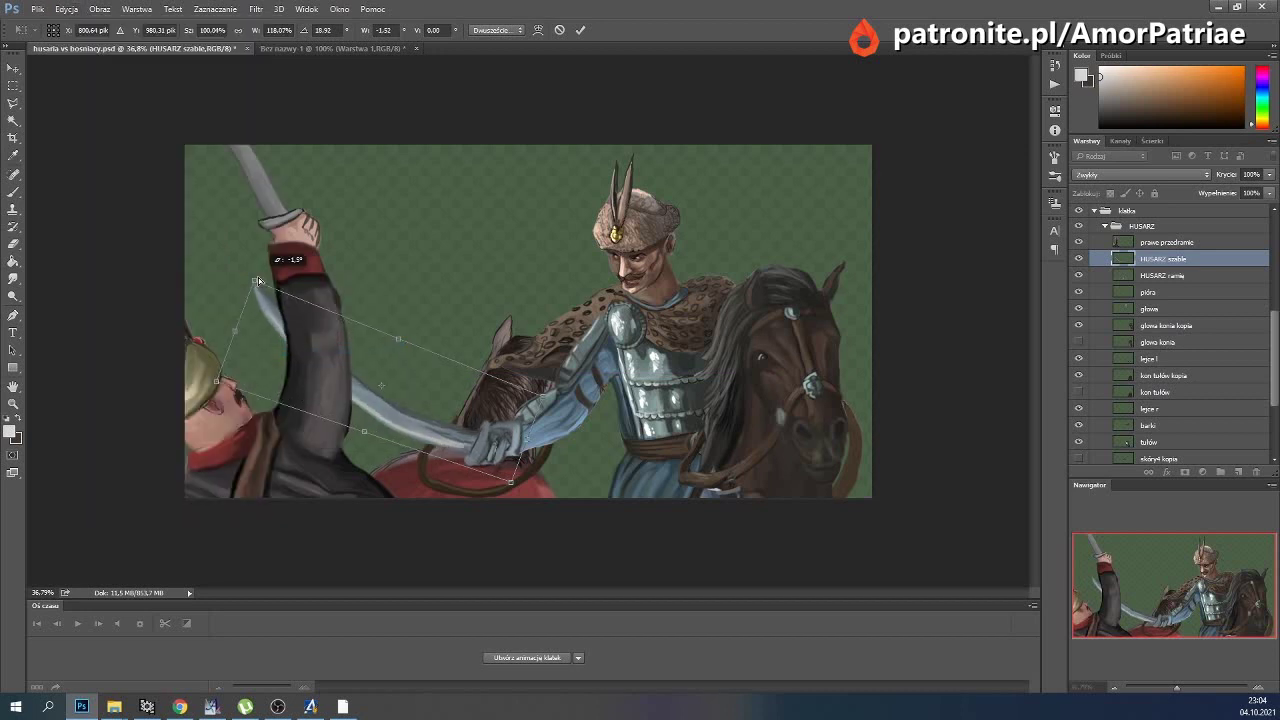
pyautogui.click(580, 30)
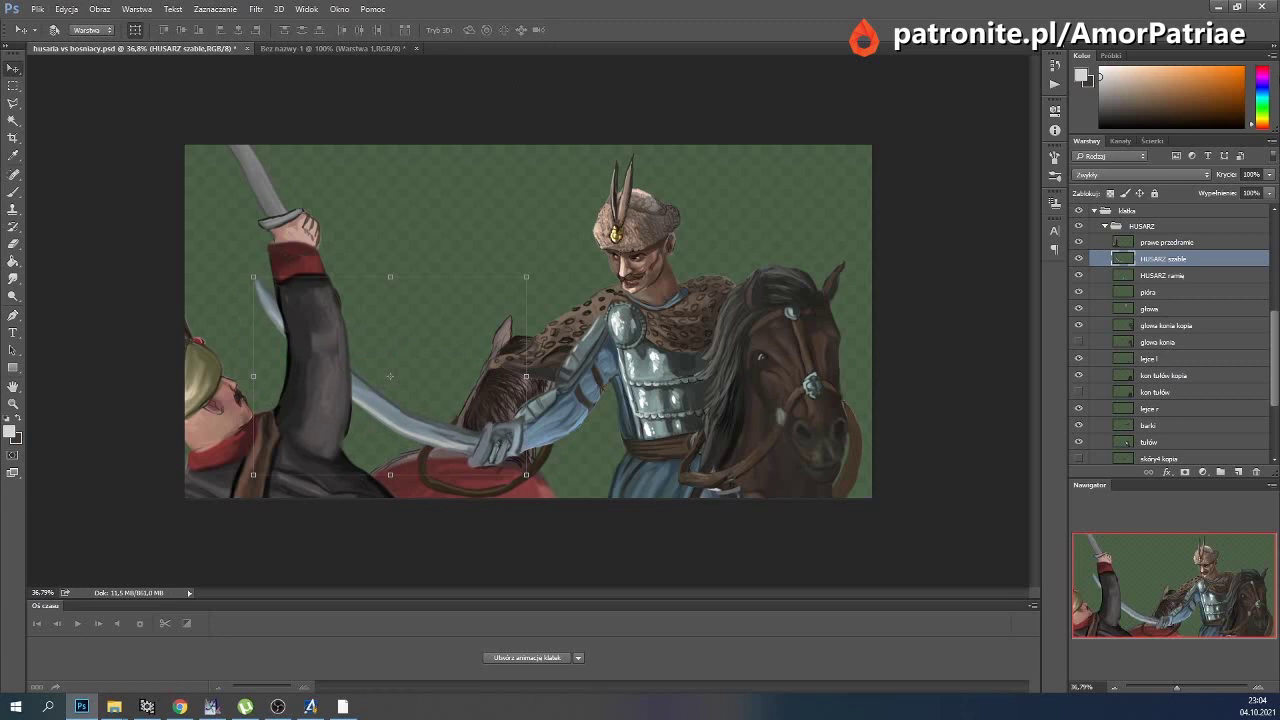
pyautogui.click(13, 278)
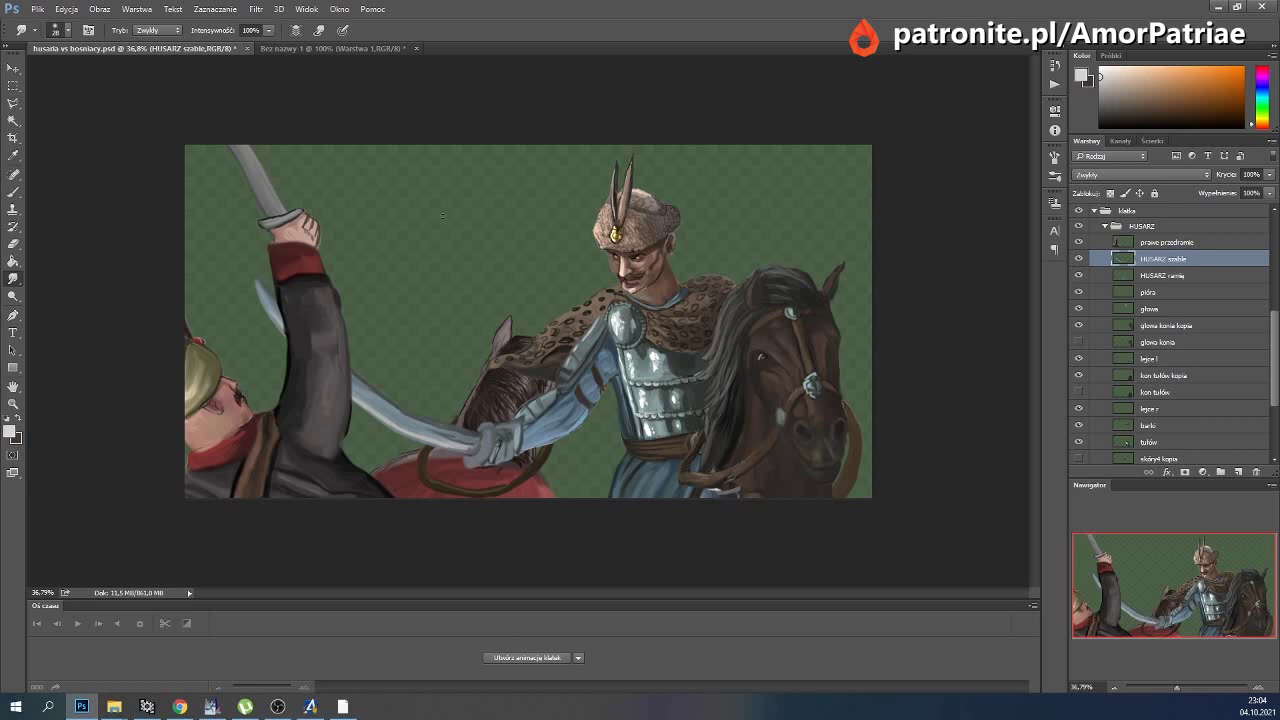
# Select skóra2 kopia 2 and toggle frame layers 49 and 50 to compare poses.
pyautogui.scroll(-2, 1172, 394)
pyautogui.scroll(-3, 1160, 400)
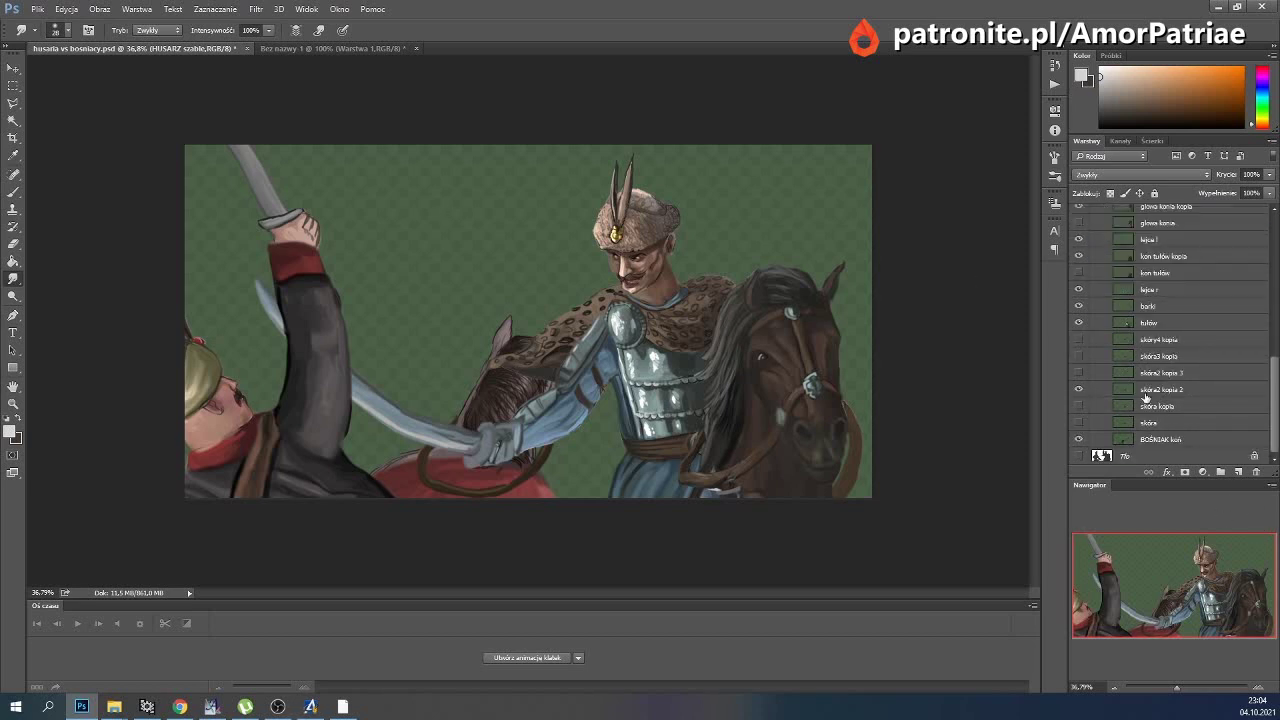
pyautogui.click(1133, 392)
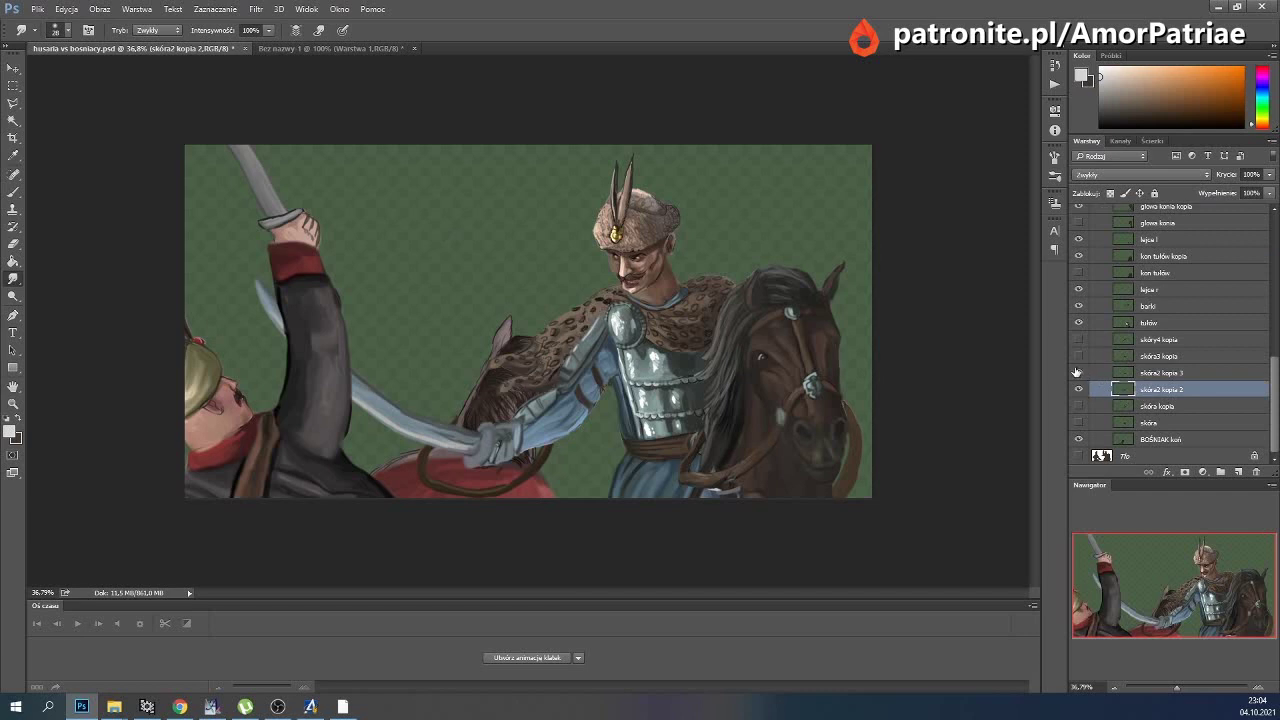
pyautogui.scroll(4, 1128, 365)
pyautogui.scroll(4, 1110, 345)
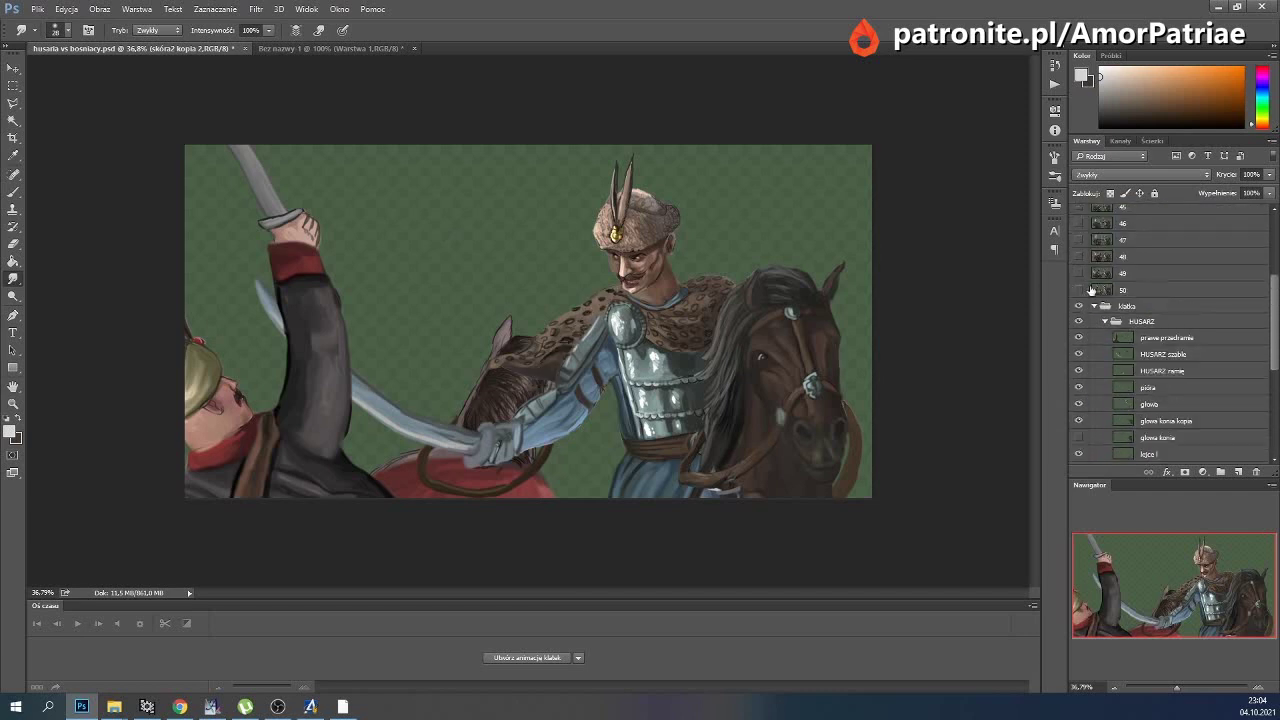
pyautogui.click(1078, 290)
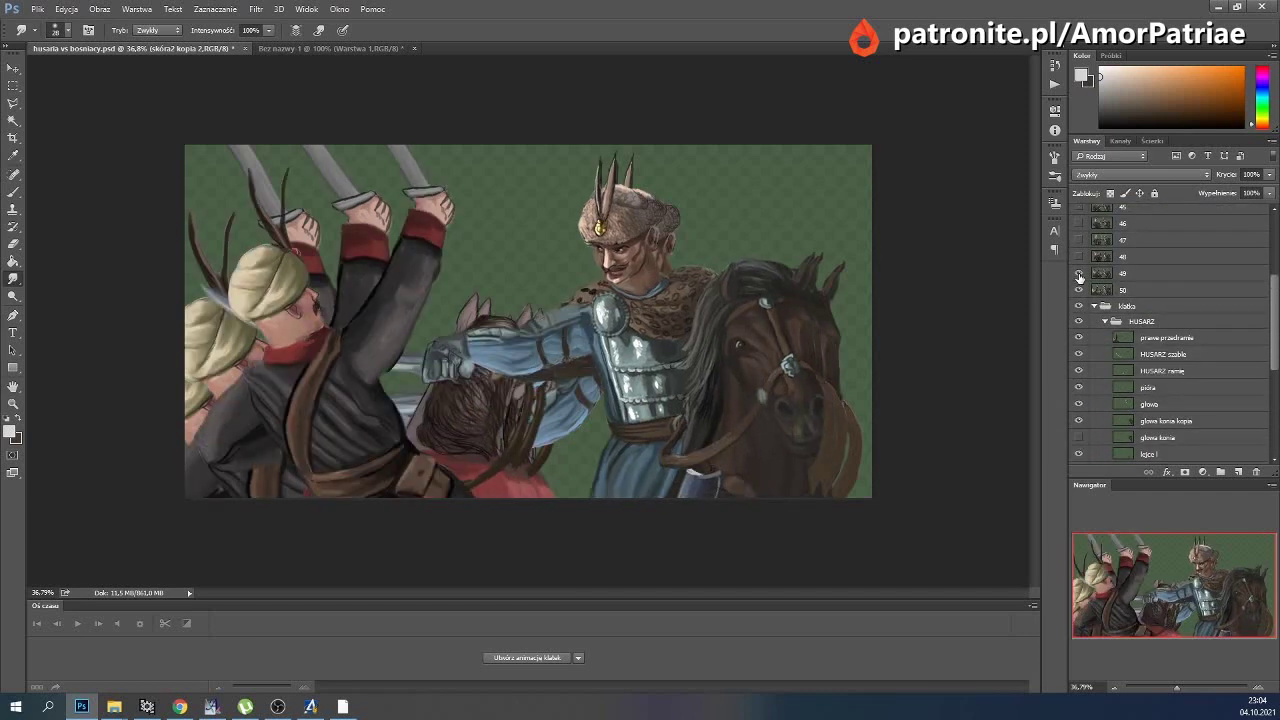
pyautogui.click(1078, 273)
pyautogui.click(1079, 290)
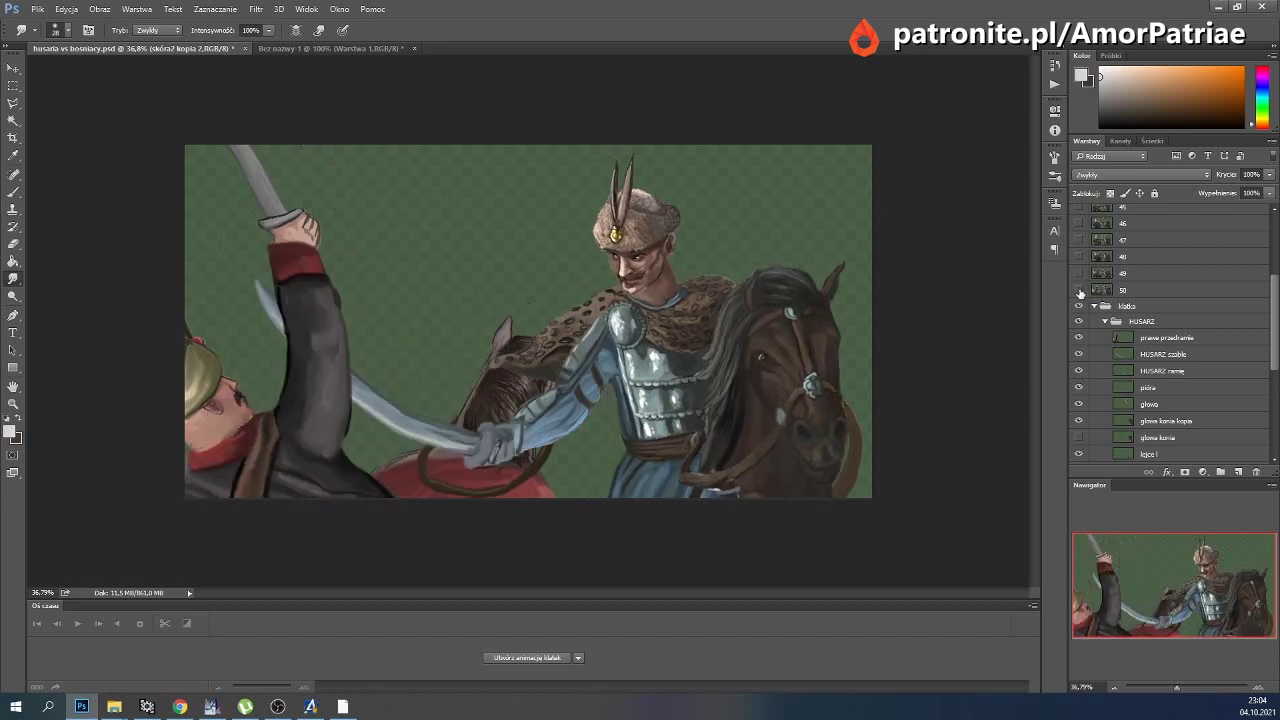
pyautogui.scroll(-3, 1157, 320)
pyautogui.scroll(-3, 1157, 320)
pyautogui.scroll(-2, 1157, 320)
# Show skóra kopia instead of skóra2 kopia 2 and skóra2 kopia 3, and shift the cape up.
pyautogui.click(1077, 372)
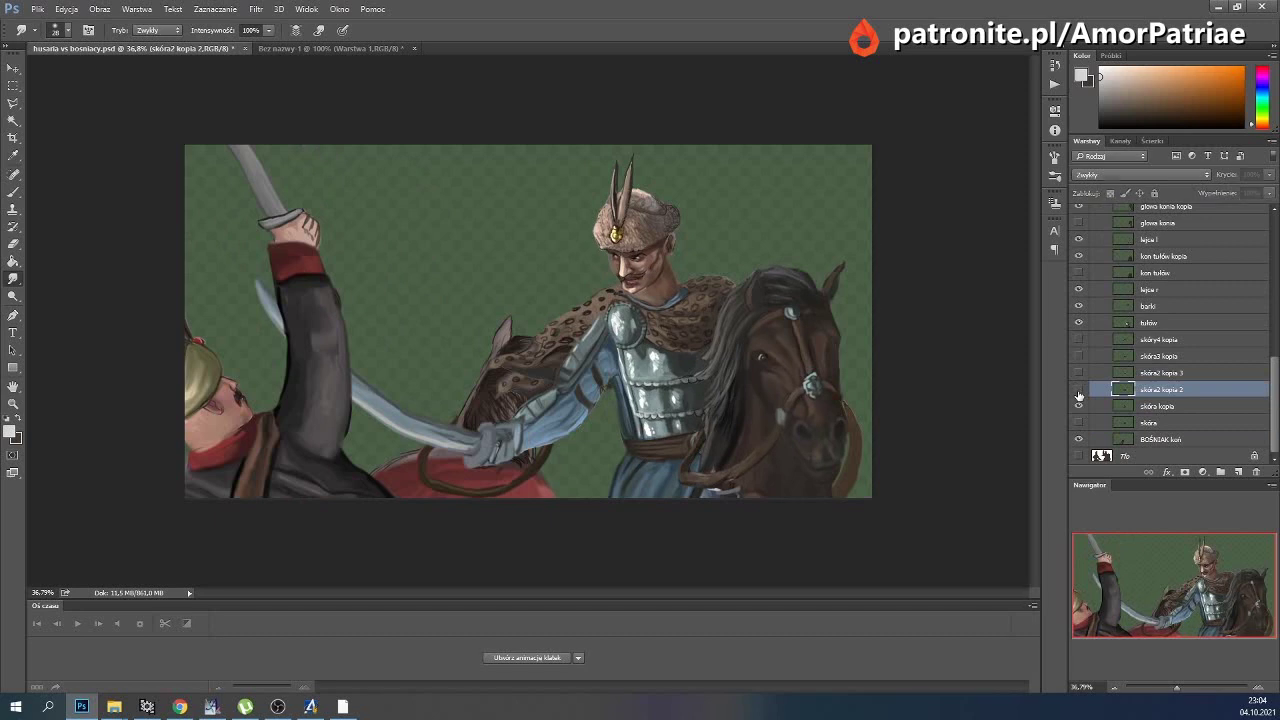
pyautogui.click(1078, 390)
pyautogui.click(1079, 390)
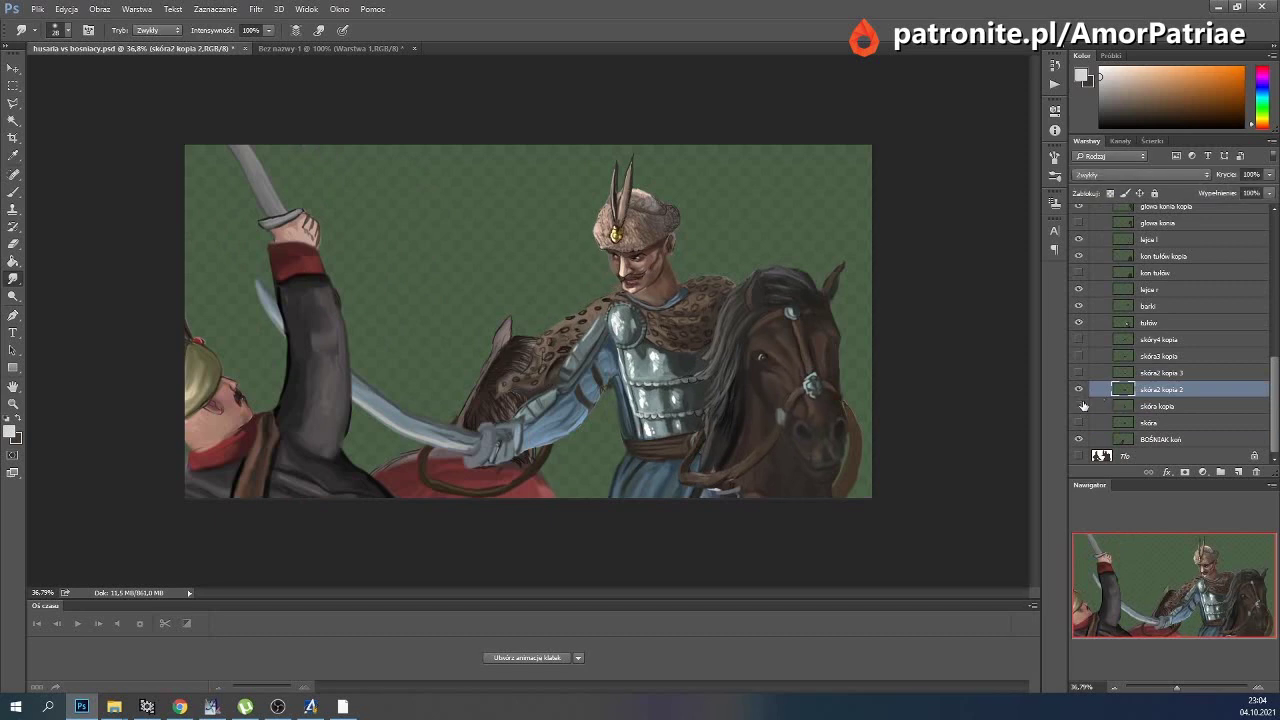
pyautogui.click(1078, 422)
pyautogui.click(1078, 422)
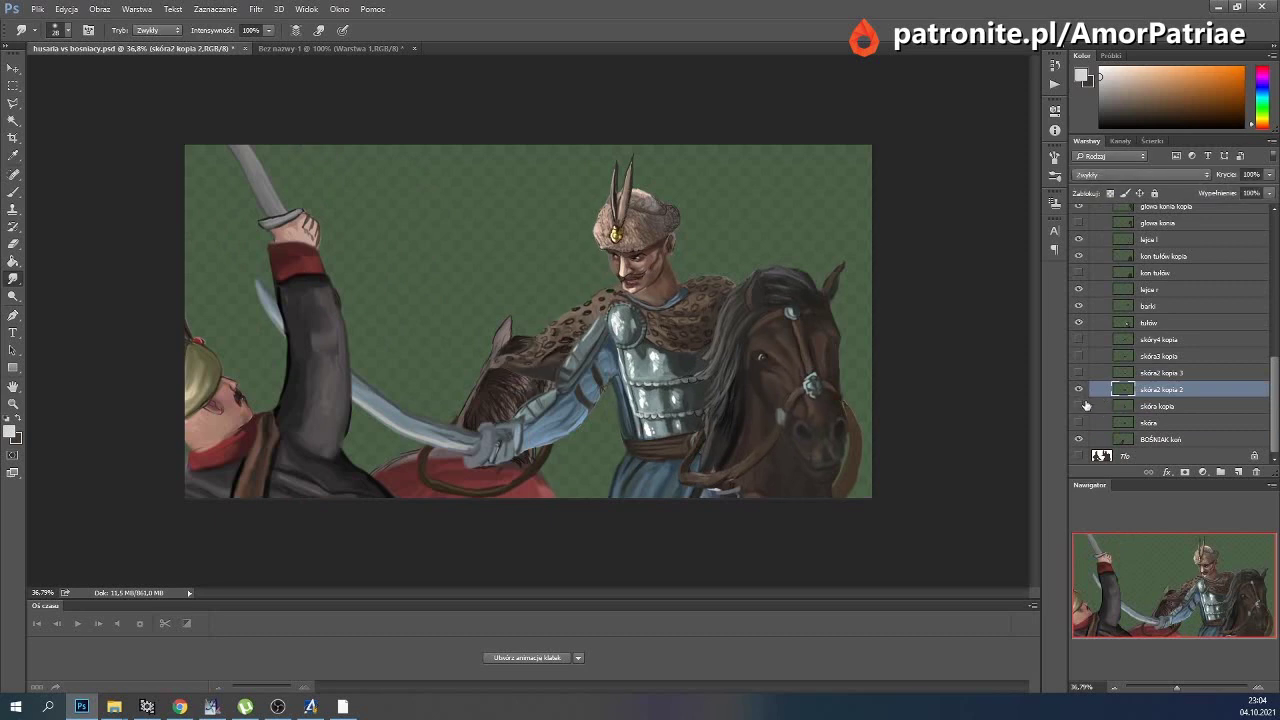
pyautogui.click(1078, 406)
pyautogui.click(1120, 406)
pyautogui.click(1078, 390)
pyautogui.press('v')
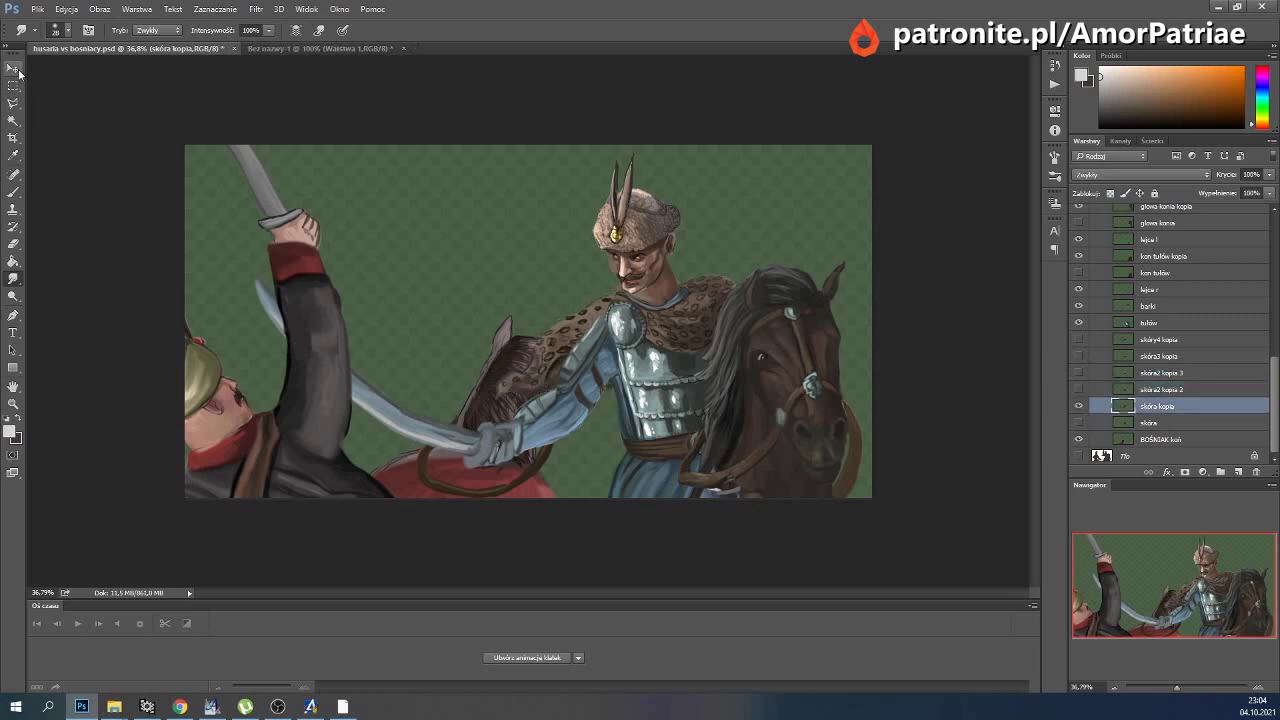
pyautogui.moveTo(618, 344)
pyautogui.mouseDown()
pyautogui.moveTo(645, 320)
pyautogui.moveTo(666, 328)
pyautogui.moveTo(618, 334)
pyautogui.mouseUp()
# Commit the cape's new position and briefly compare against frame layers 49 and 50.
pyautogui.click(581, 31)
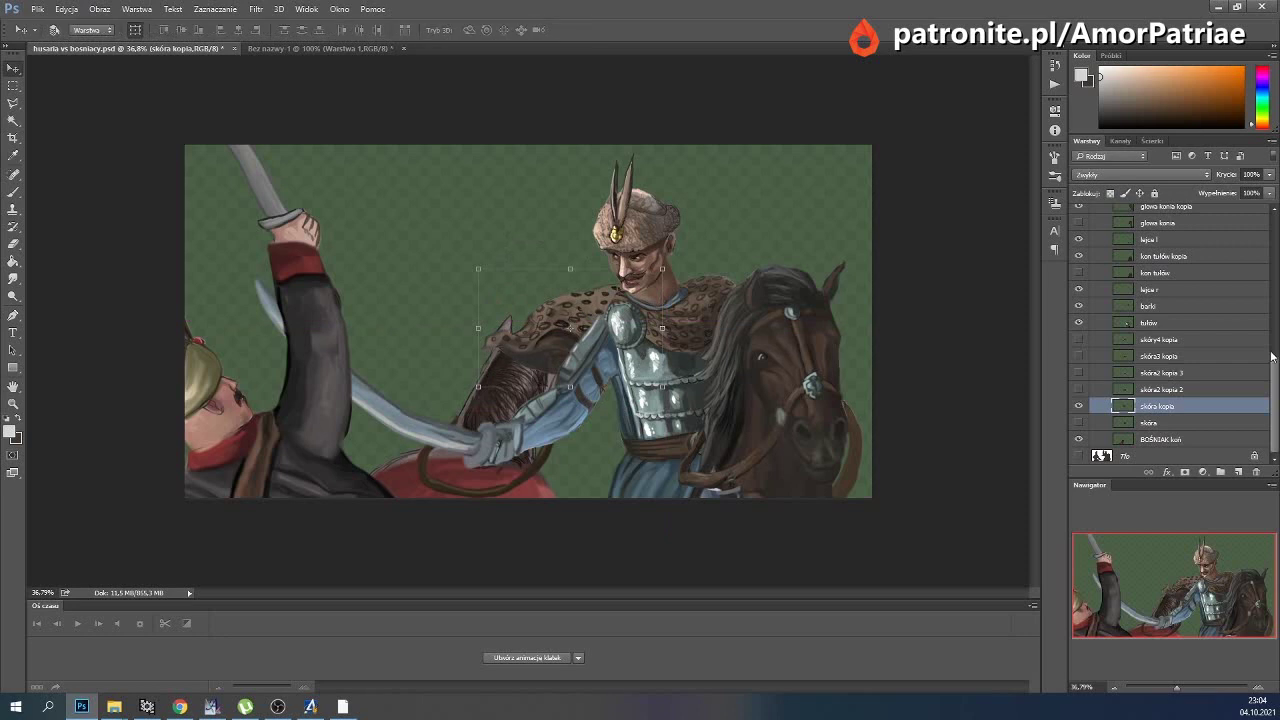
pyautogui.scroll(2, 1170, 336)
pyautogui.scroll(1, 1125, 330)
pyautogui.click(1078, 229)
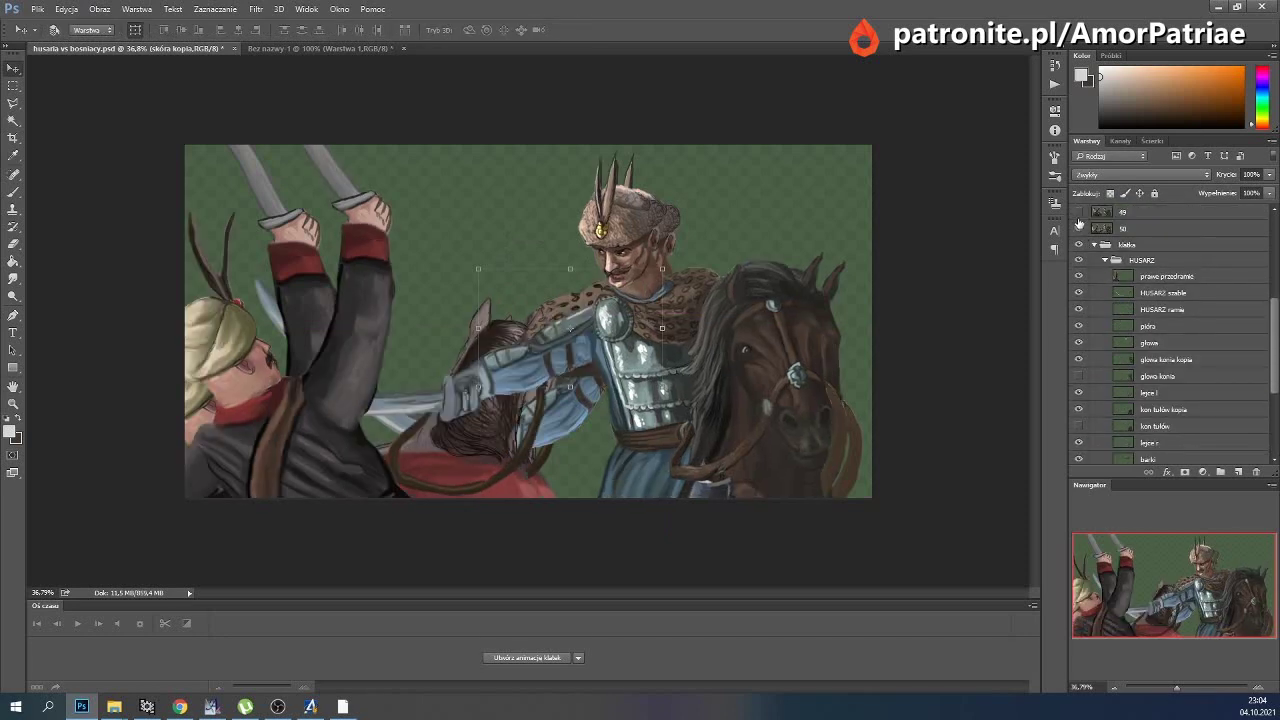
pyautogui.click(1077, 236)
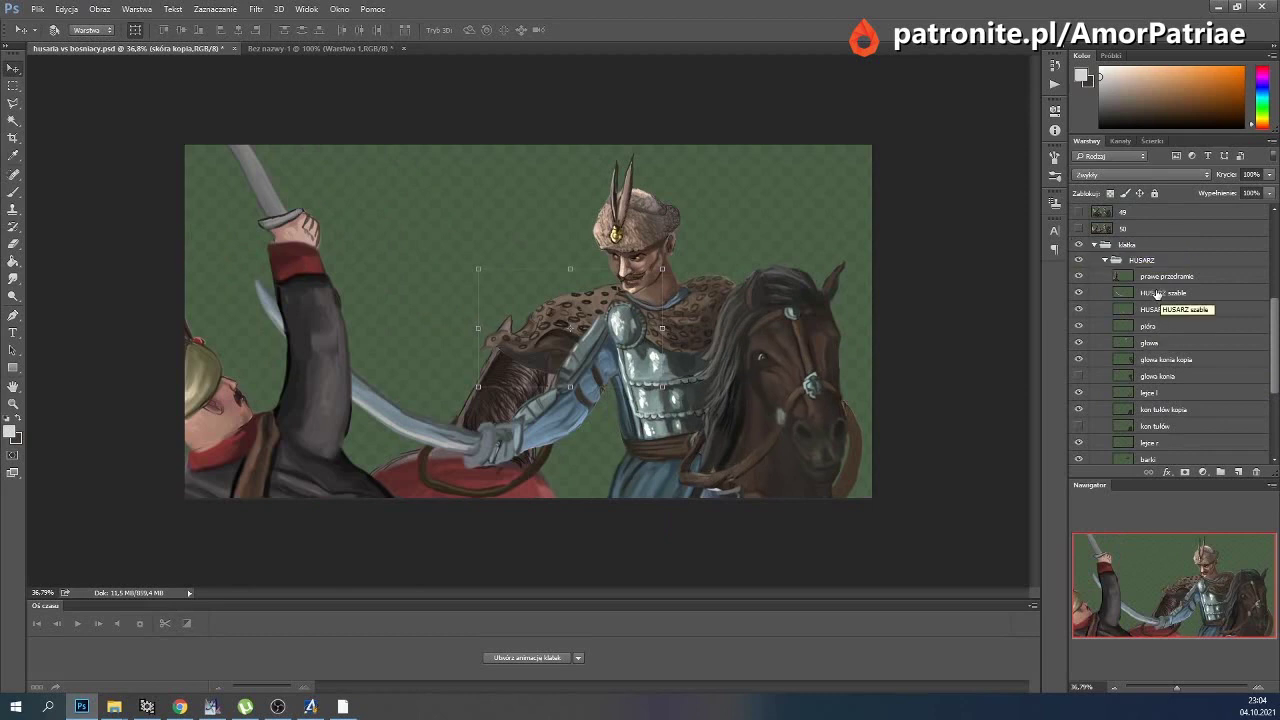
# Narrow the HUSARZ szable sabre to about 1103 px wide.
pyautogui.click(374, 408)
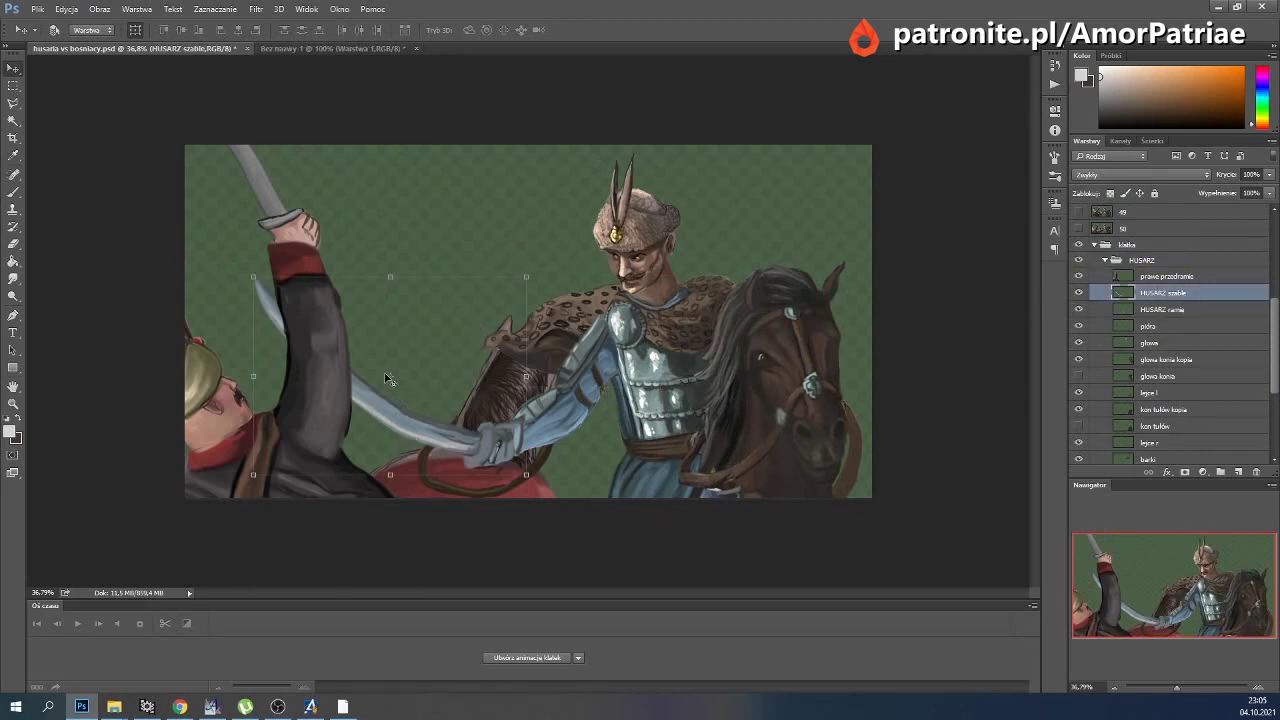
pyautogui.hotkey('ctrl', 't')
pyautogui.moveTo(253, 377); pyautogui.dragTo(352, 378)
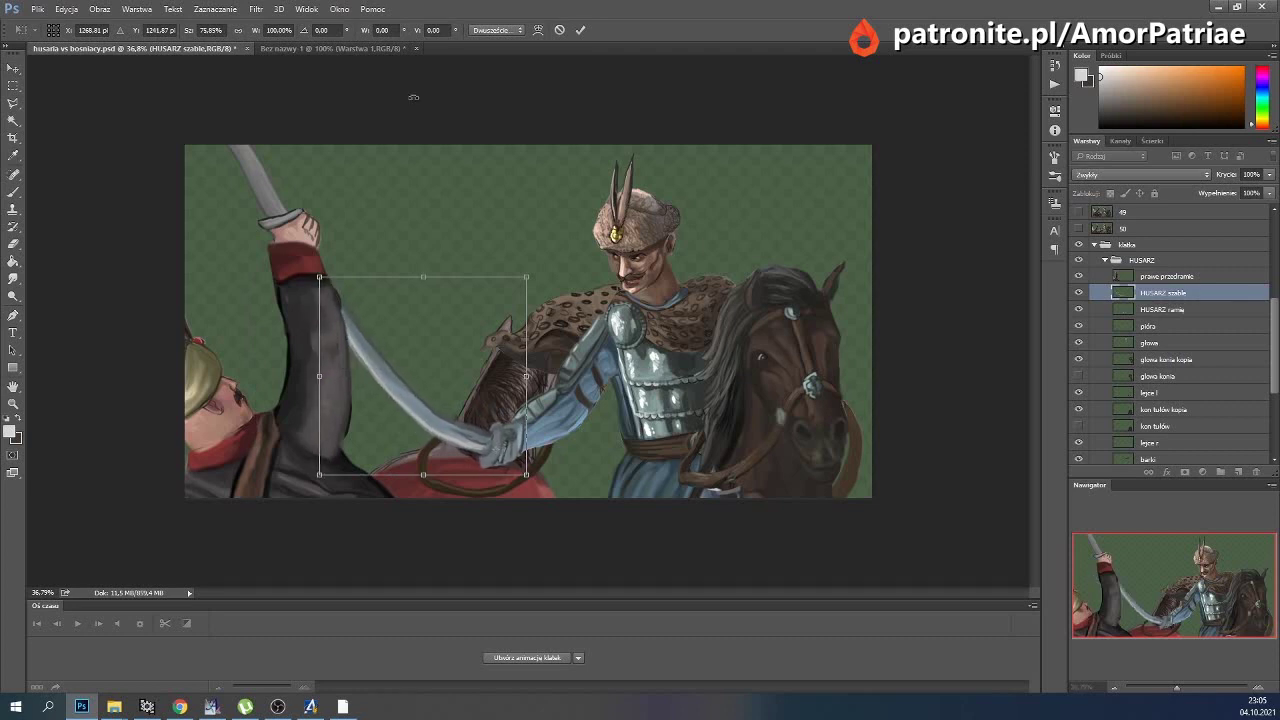
pyautogui.click(580, 29)
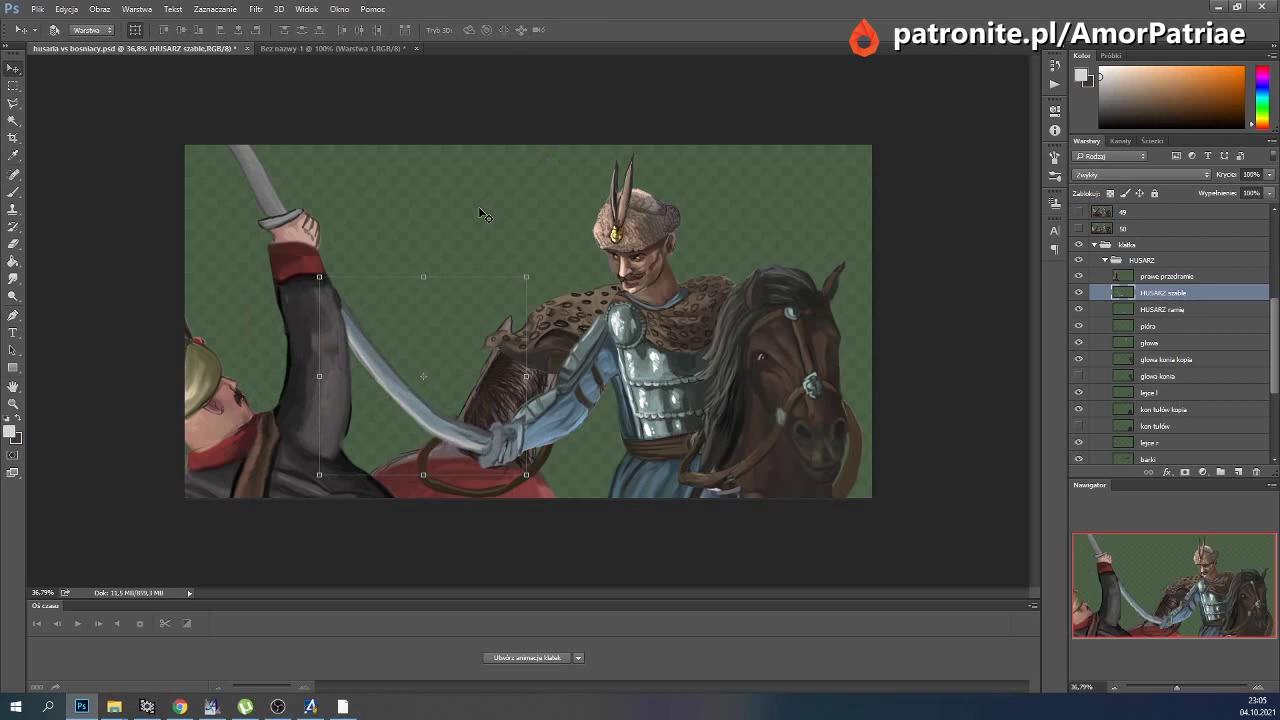
# Smudge the sabre hand and the HUSARZ ramie arm shading, and brighten the shoulder armour.
pyautogui.click(15, 281)
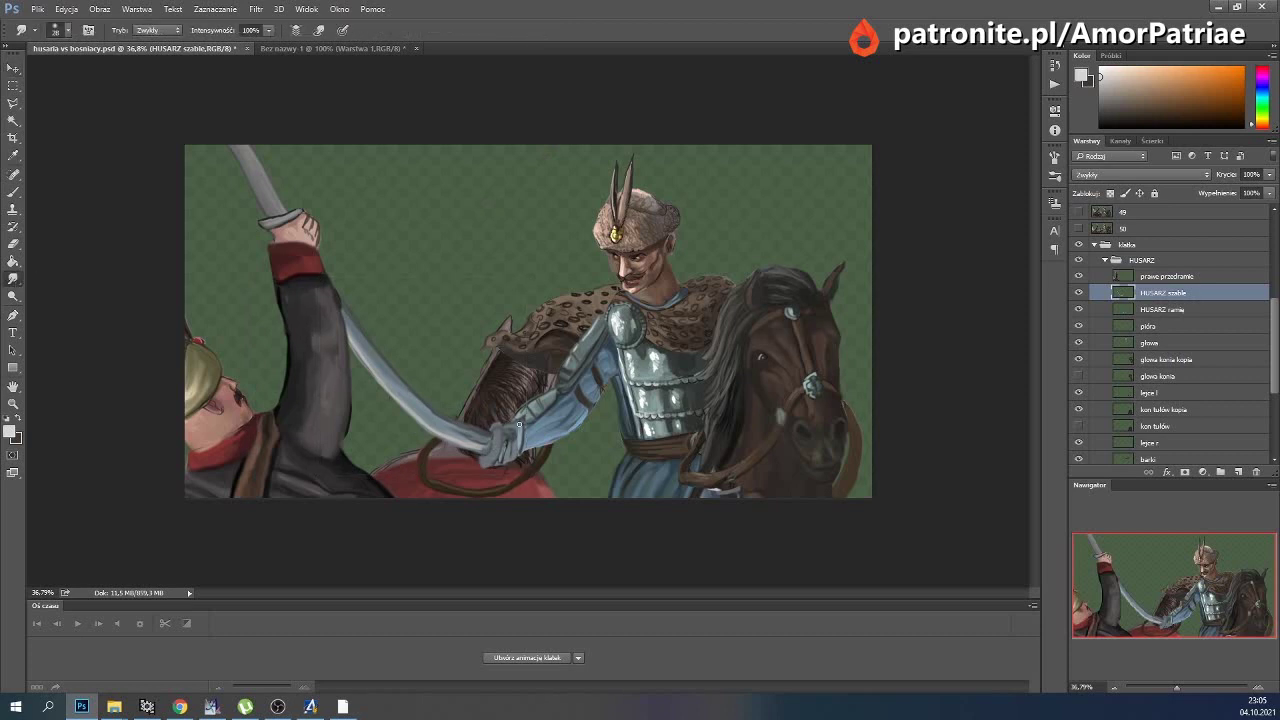
pyautogui.moveTo(524, 433); pyautogui.dragTo(525, 452)
pyautogui.click(1162, 311)
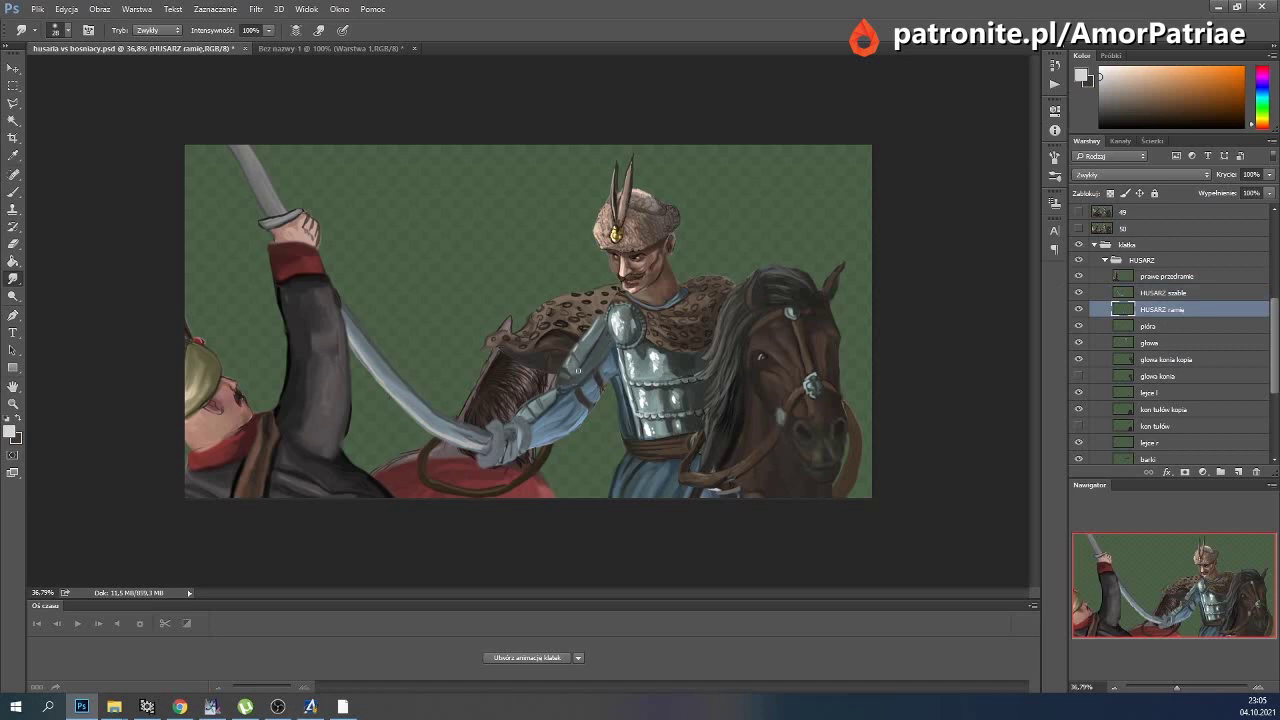
pyautogui.moveTo(577, 375)
pyautogui.mouseDown()
pyautogui.moveTo(567, 367)
pyautogui.moveTo(594, 347)
pyautogui.moveTo(598, 316)
pyautogui.mouseUp()
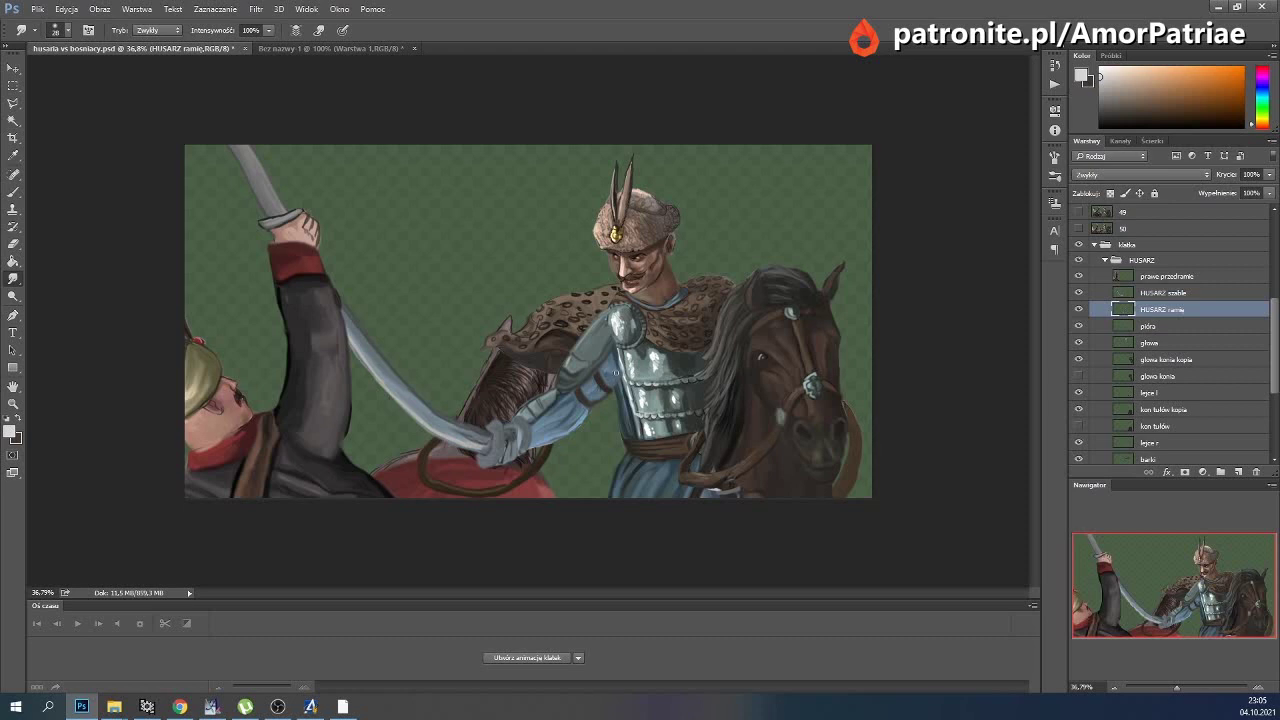
pyautogui.moveTo(617, 340); pyautogui.dragTo(613, 324)
pyautogui.click(13, 68)
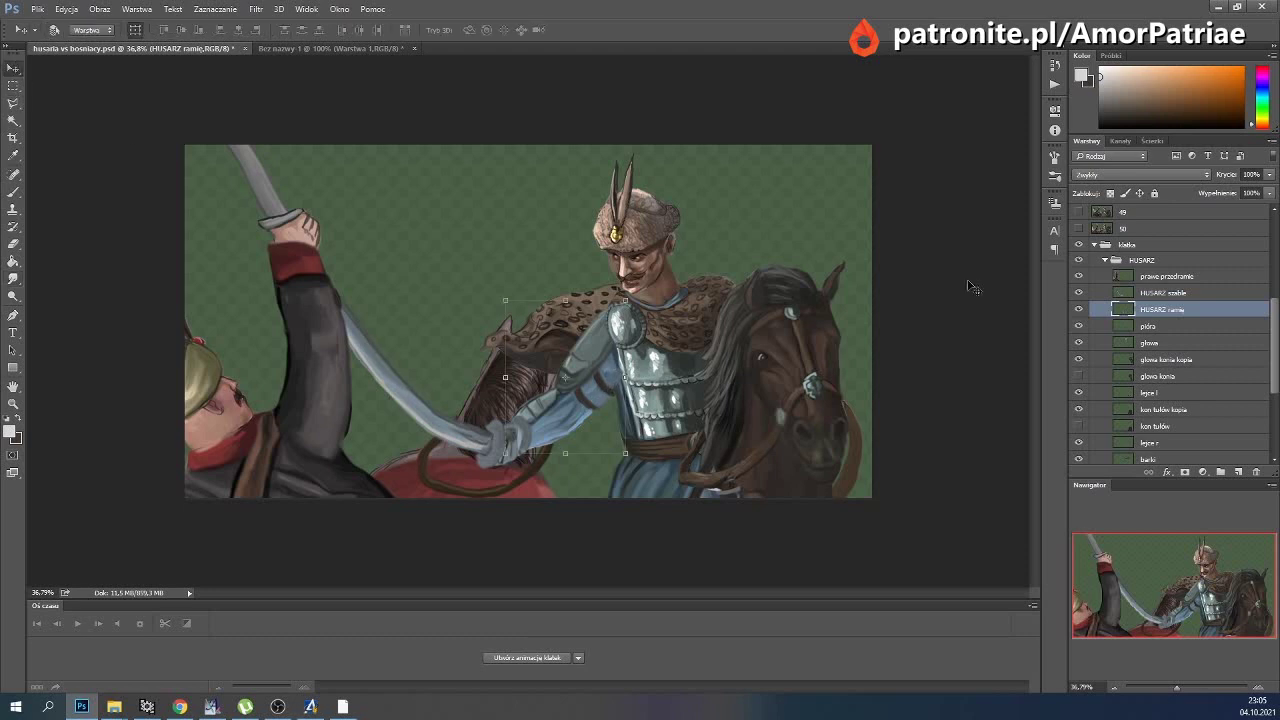
# Duplicate the klatka group as klatka kopia, merge it, and name the layer 51.
pyautogui.click(1095, 247)
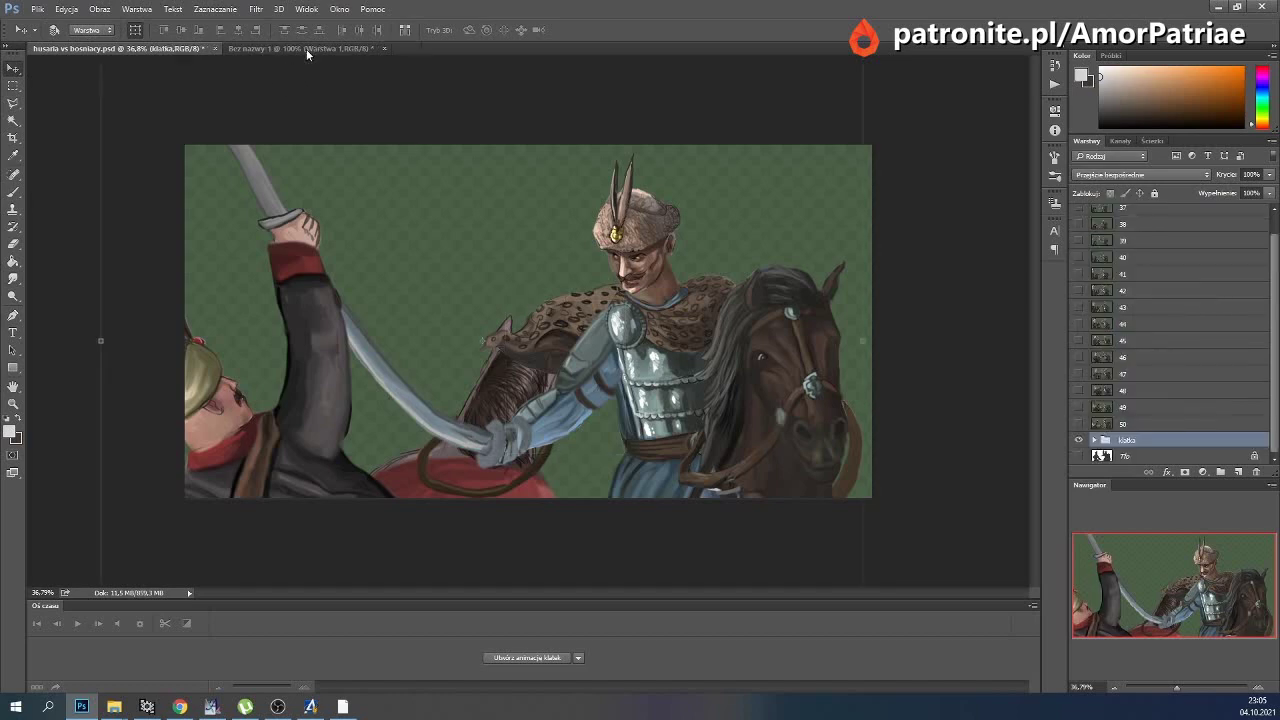
pyautogui.click(137, 9)
pyautogui.click(175, 49)
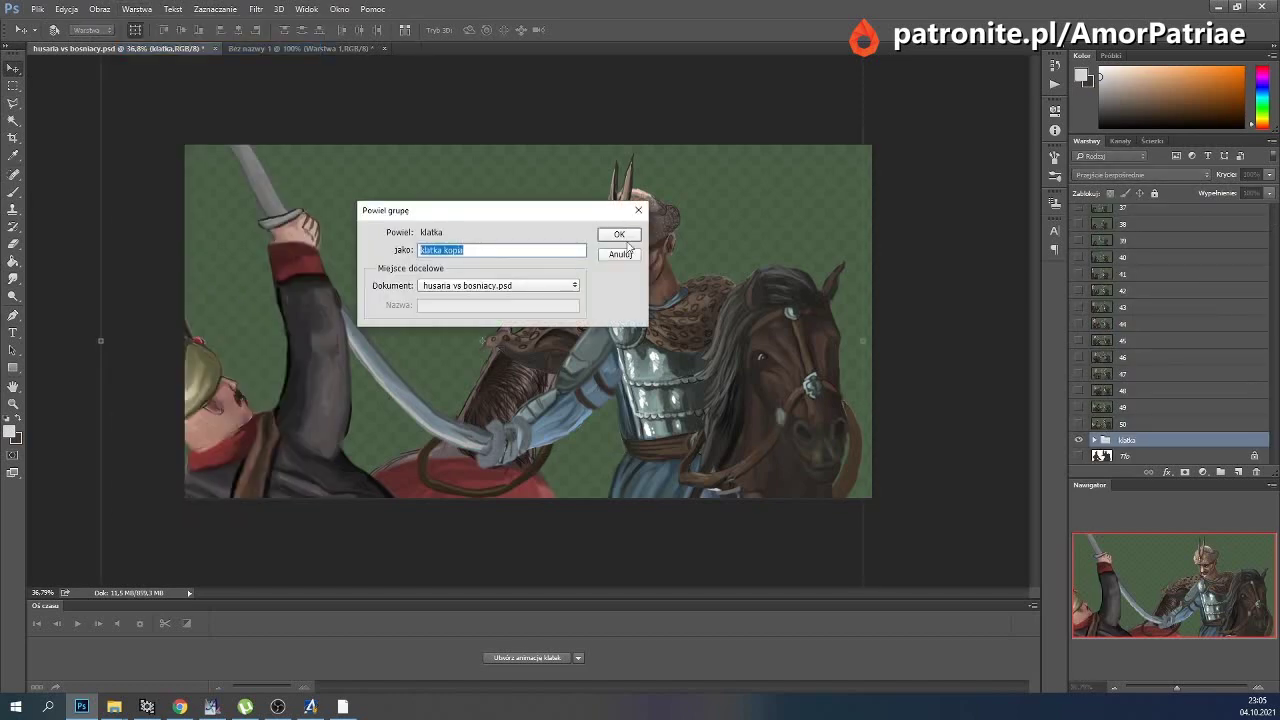
pyautogui.click(621, 235)
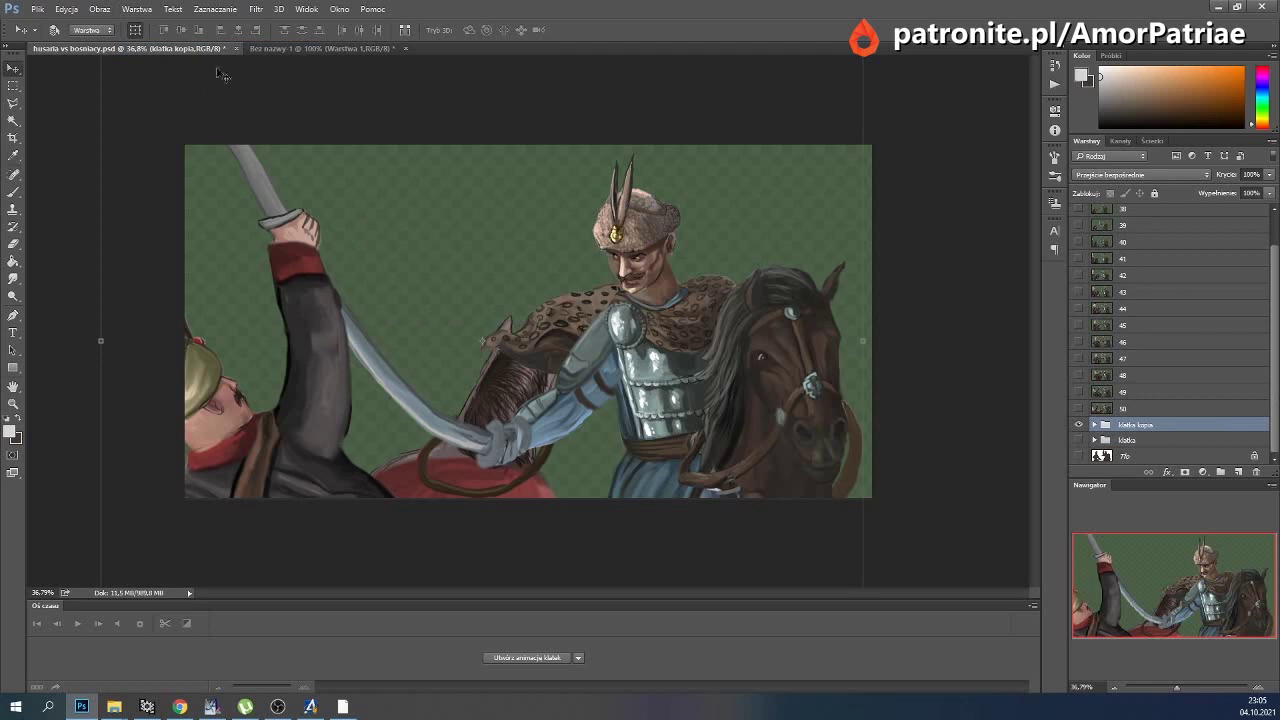
pyautogui.click(137, 9)
pyautogui.click(250, 463)
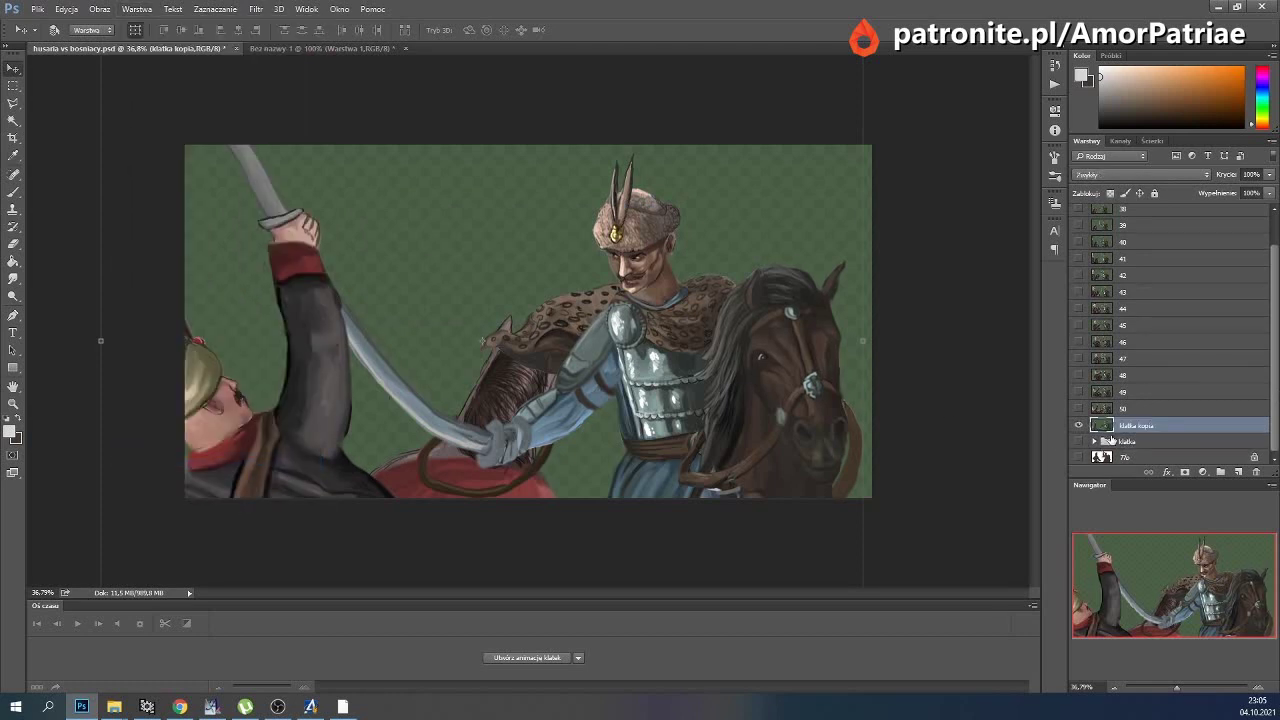
pyautogui.doubleClick(1135, 426)
pyautogui.write('51')
pyautogui.click(38, 9)
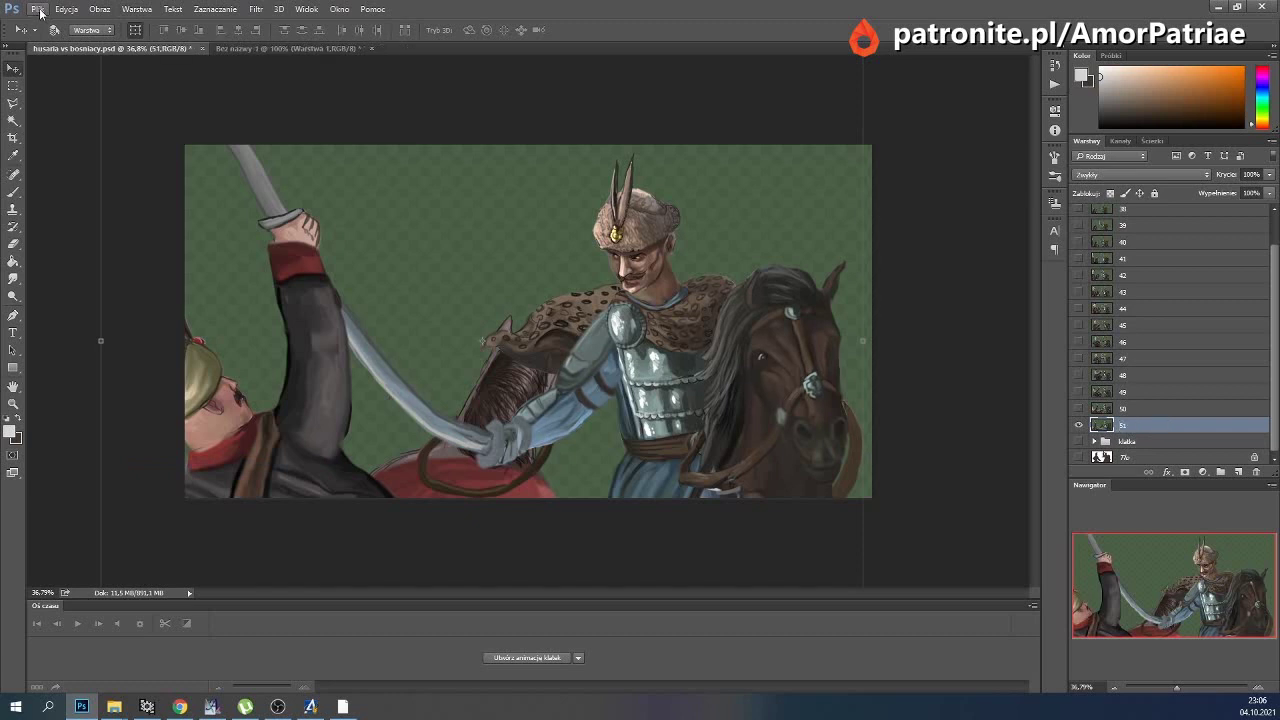
# Save the document and delete the leftover klatka kopia 10 group.
pyautogui.click(60, 143)
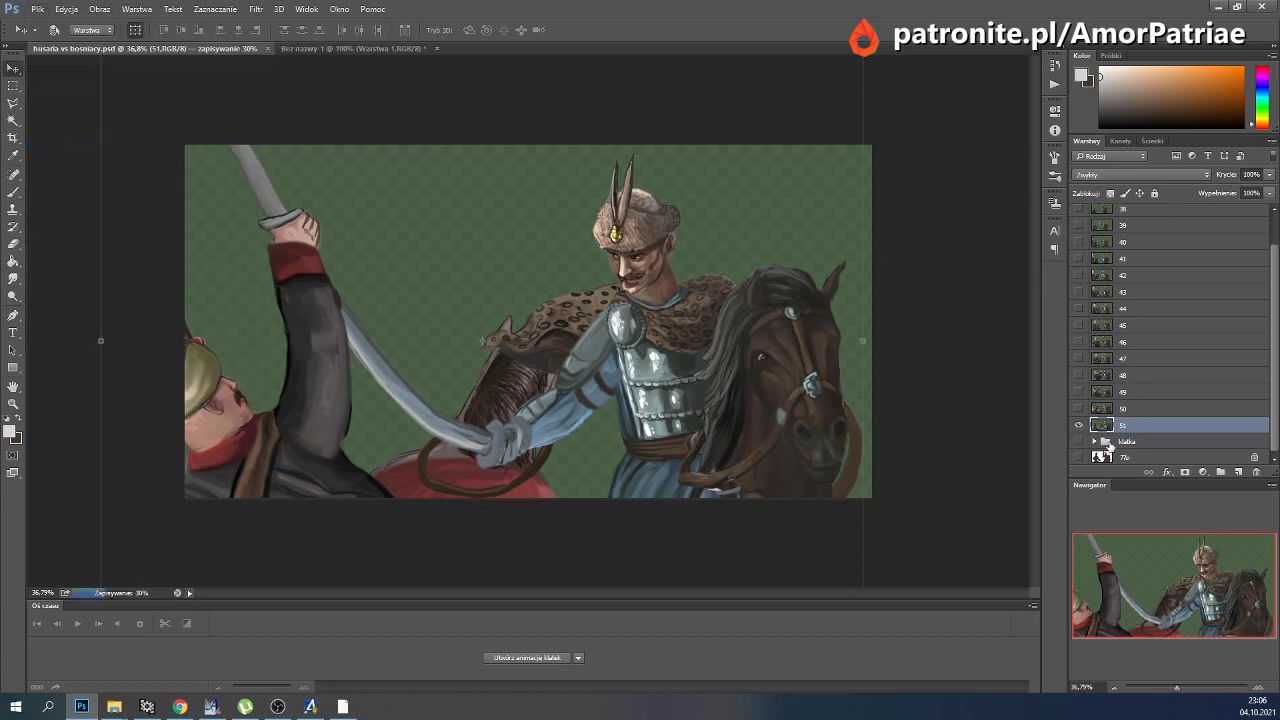
pyautogui.click(1140, 440)
pyautogui.scroll(2, 1138, 230)
pyautogui.click(1137, 213)
pyautogui.press('Delete')
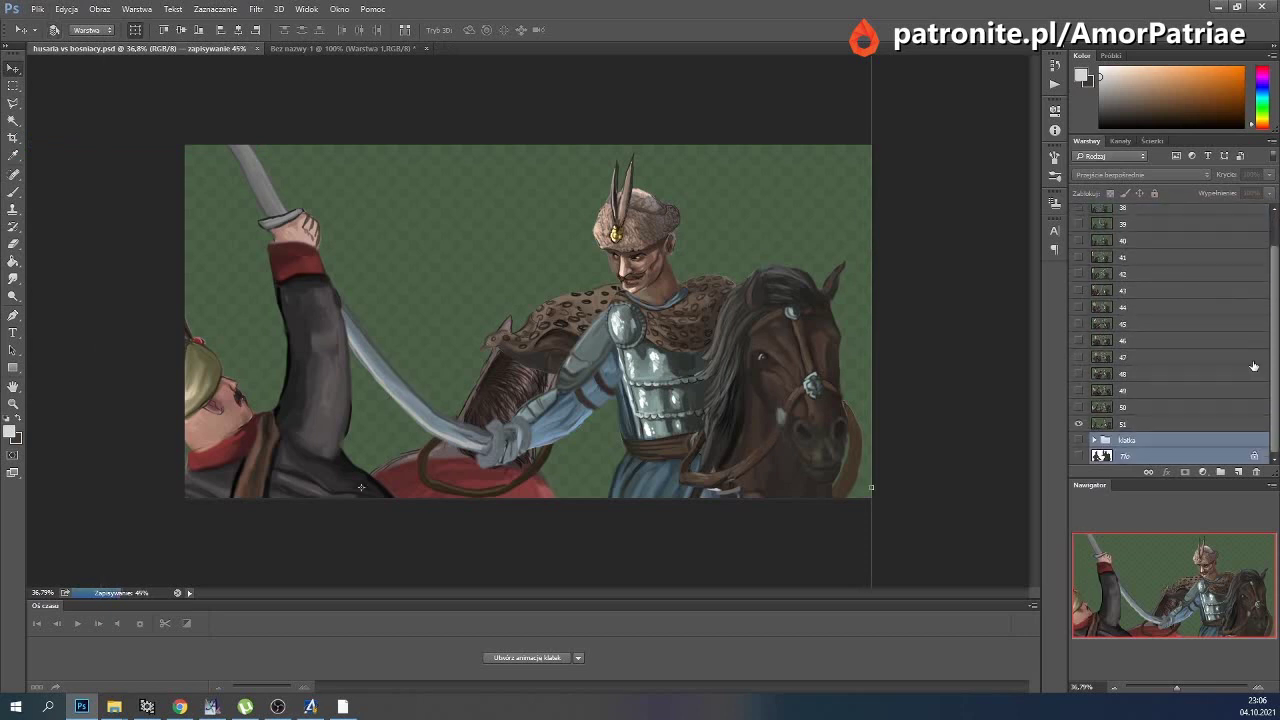
pyautogui.click(524, 658)
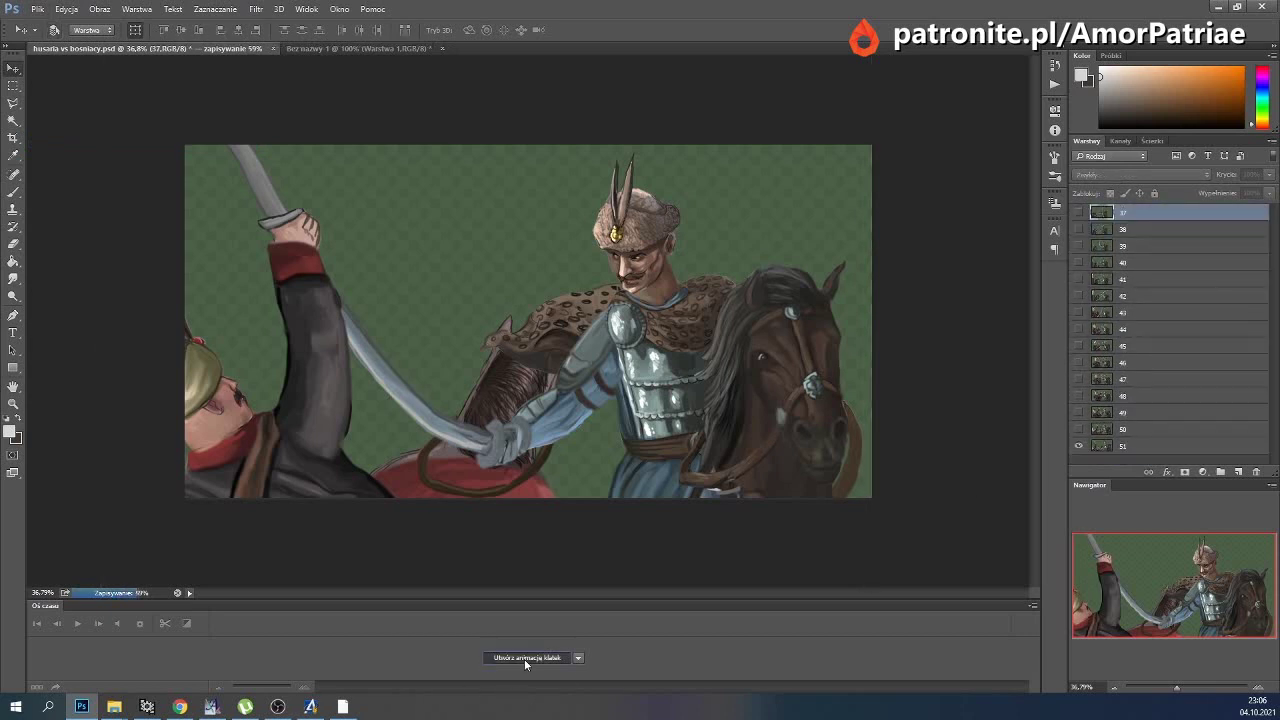
# Create frames from layers, reverse their order, set looping to Na zawsze, and play.
pyautogui.click(1034, 622)
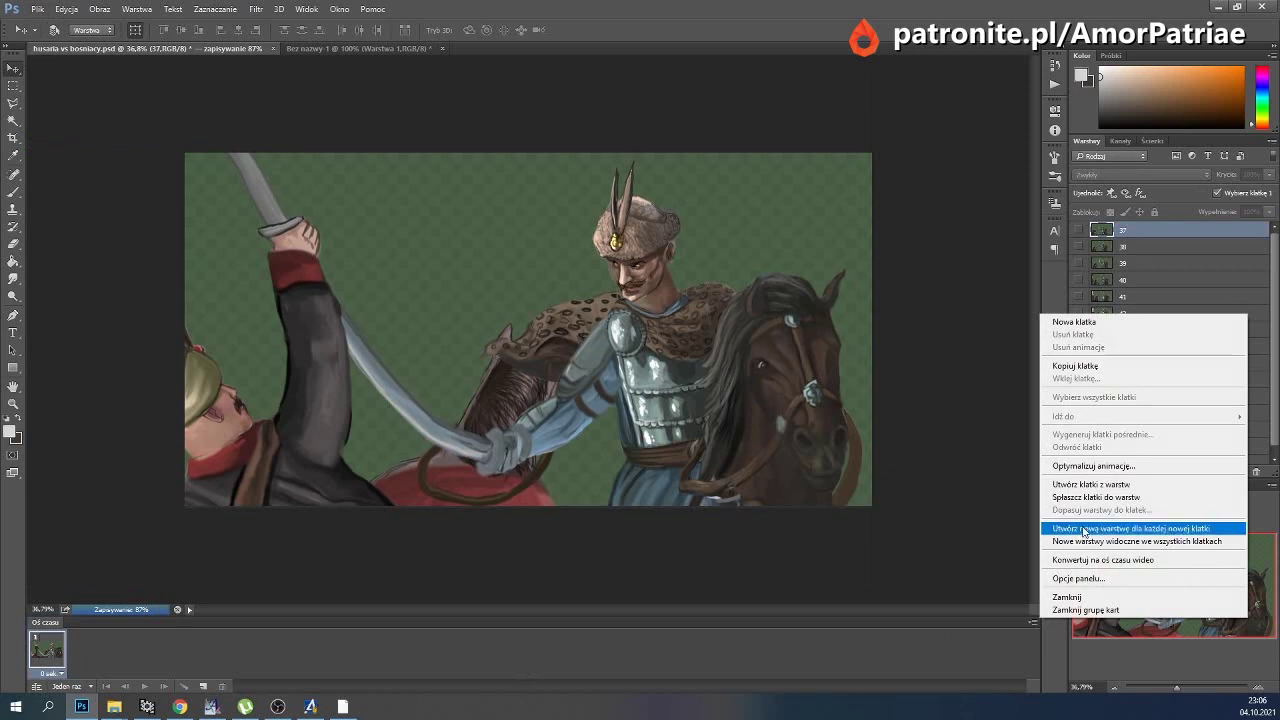
pyautogui.click(1095, 484)
pyautogui.click(1033, 620)
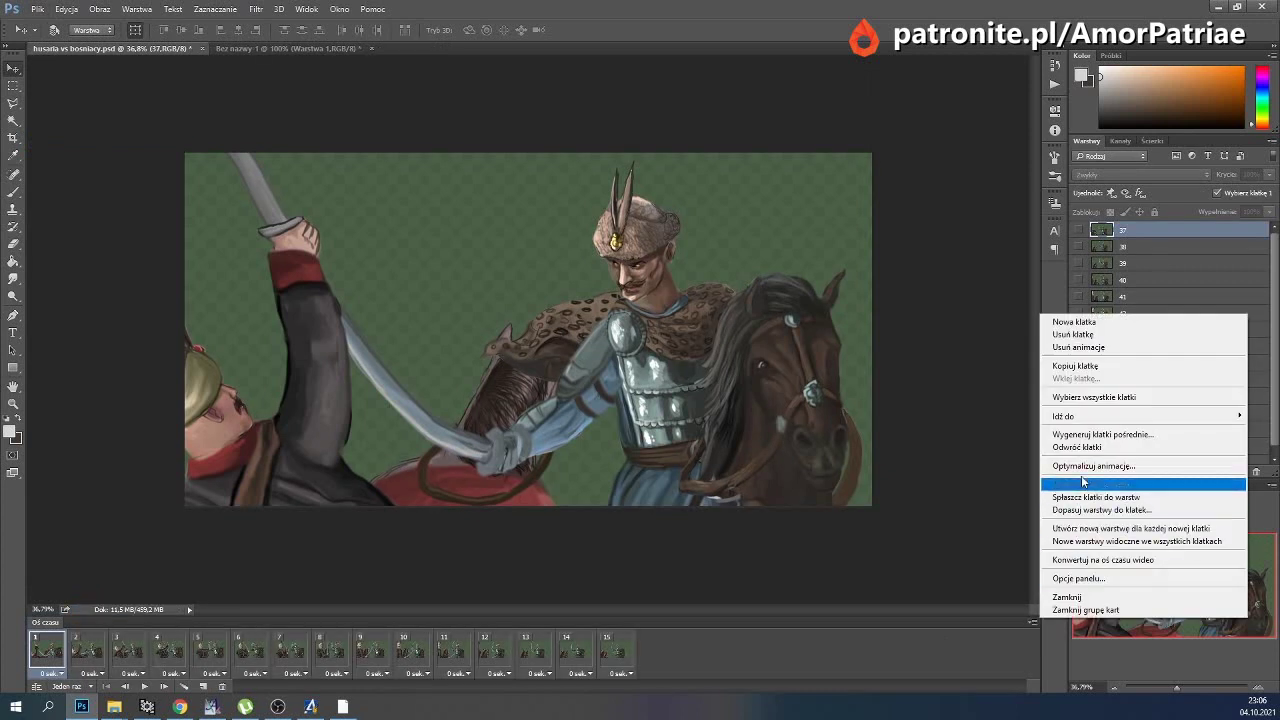
pyautogui.click(1080, 447)
pyautogui.click(73, 688)
pyautogui.click(82, 650)
pyautogui.click(143, 688)
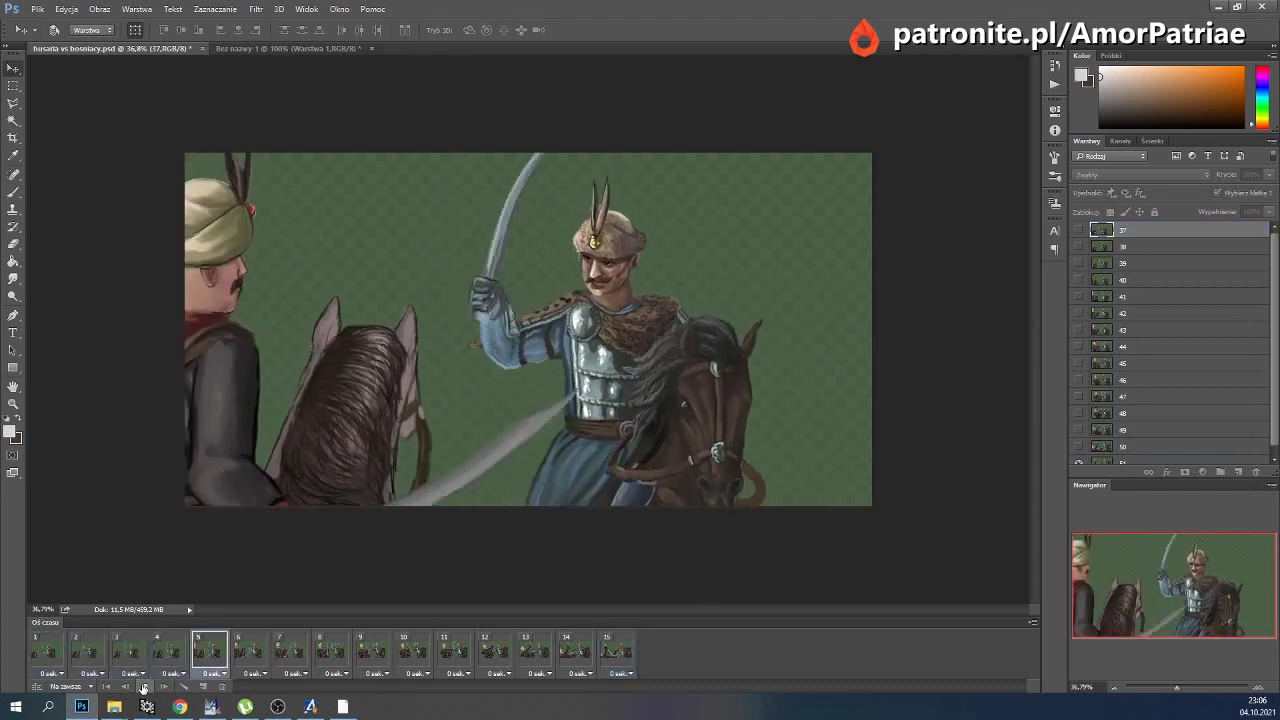
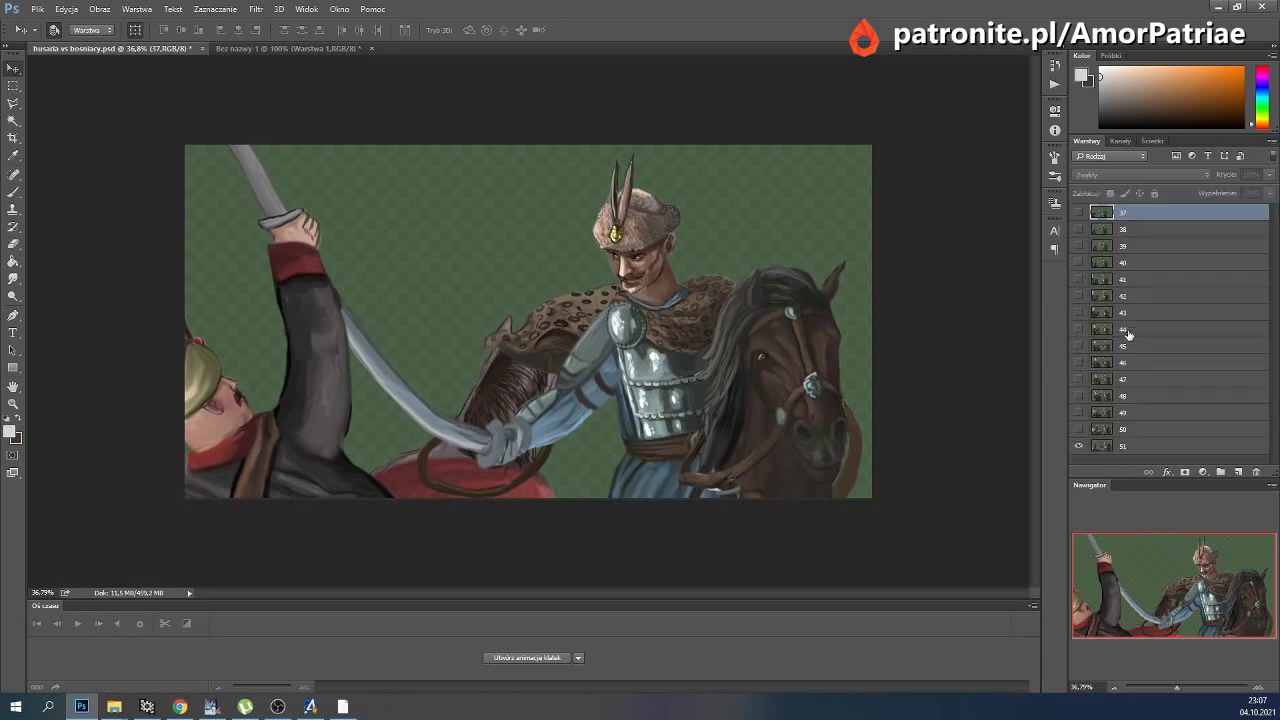
# Preview frames 50 back to 47, settle on frame 48, and zoom in on the fighters.
pyautogui.click(1078, 407)
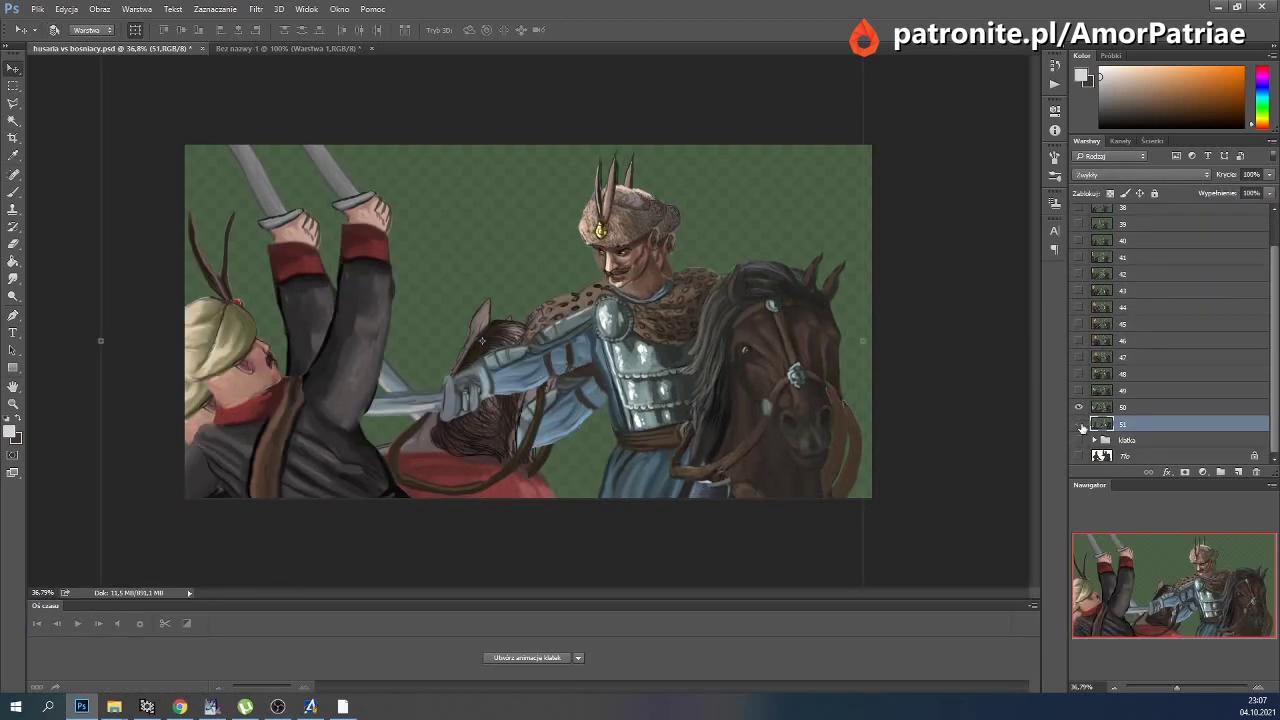
pyautogui.click(1078, 390)
pyautogui.click(1078, 373)
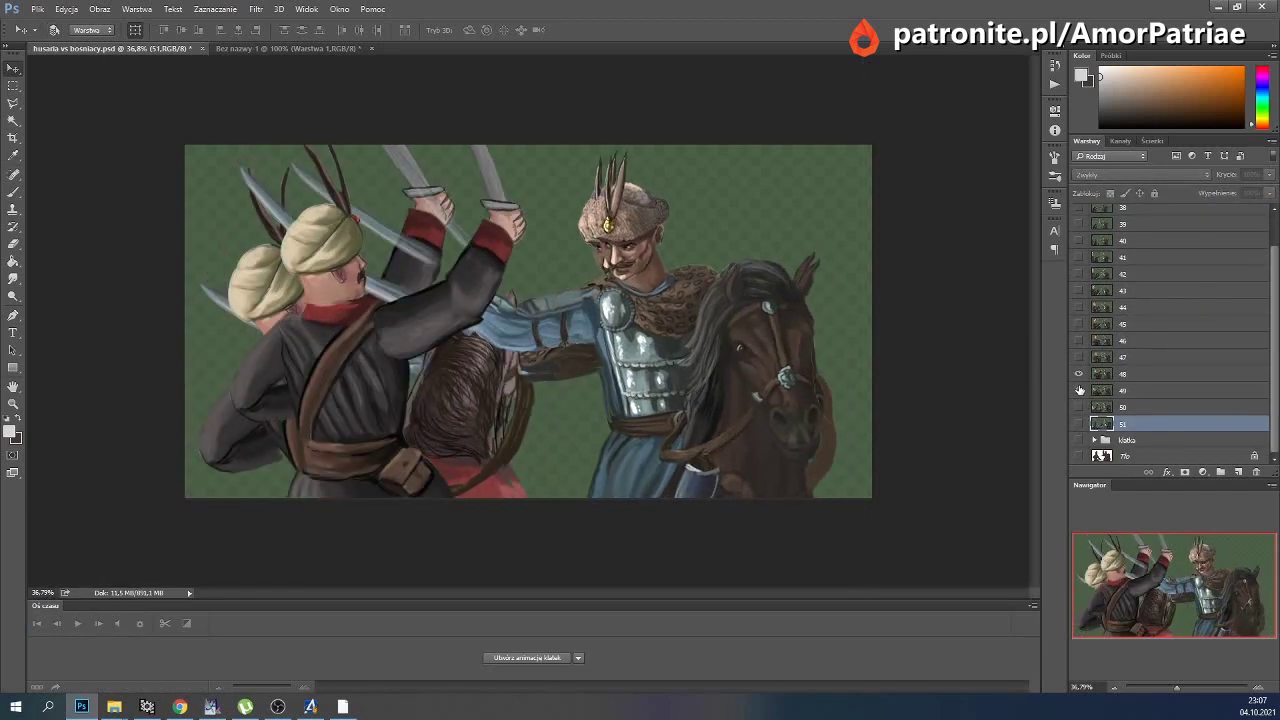
pyautogui.click(1078, 357)
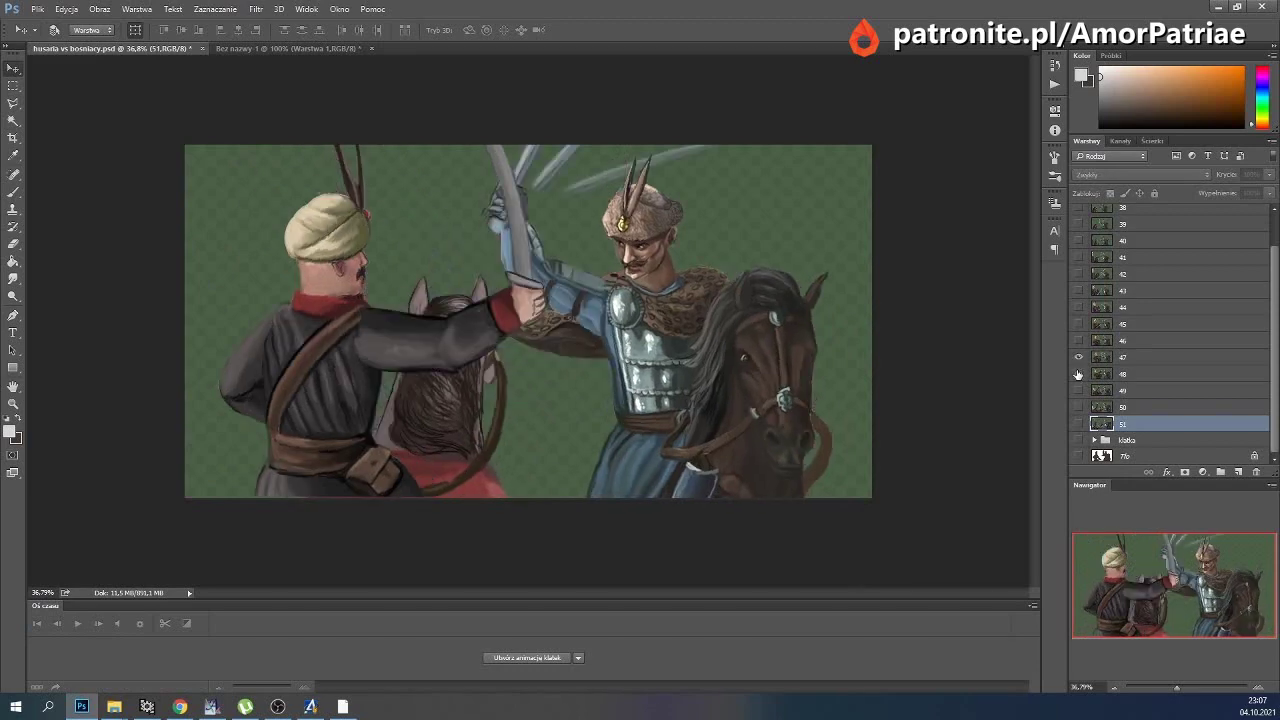
pyautogui.click(1078, 373)
pyautogui.click(1078, 357)
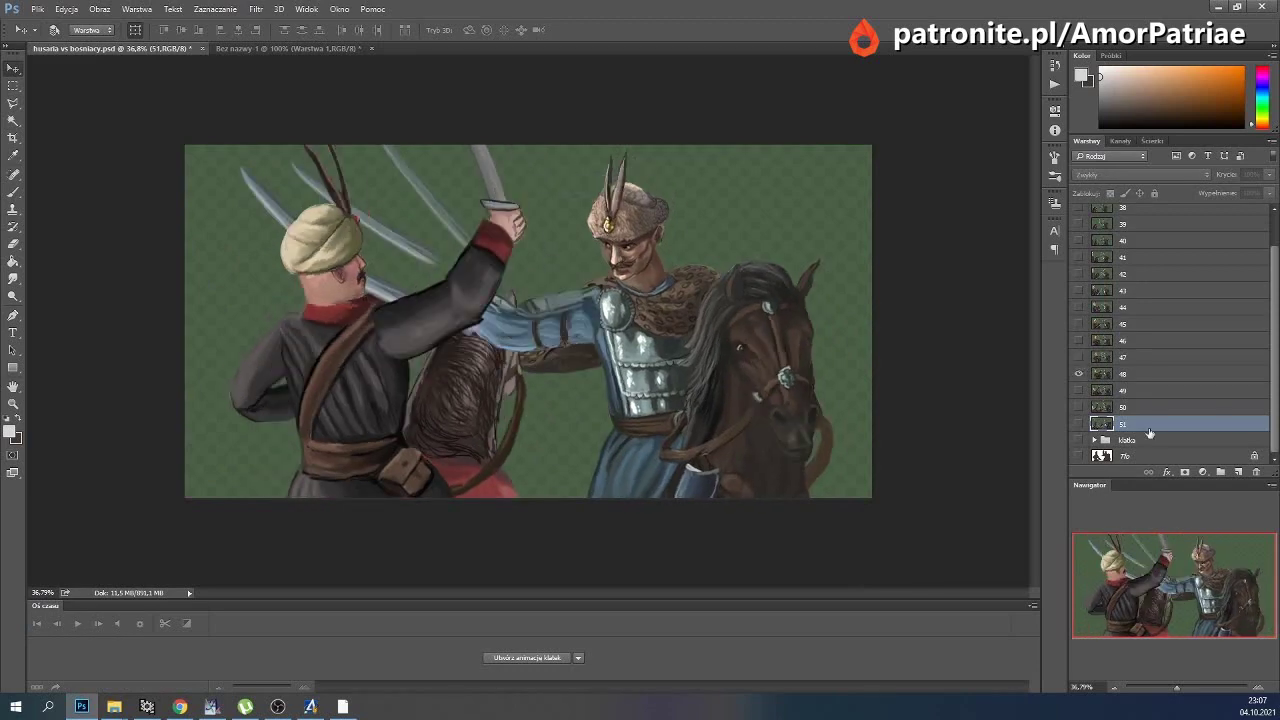
pyautogui.moveTo(1177, 694); pyautogui.dragTo(1181, 689)
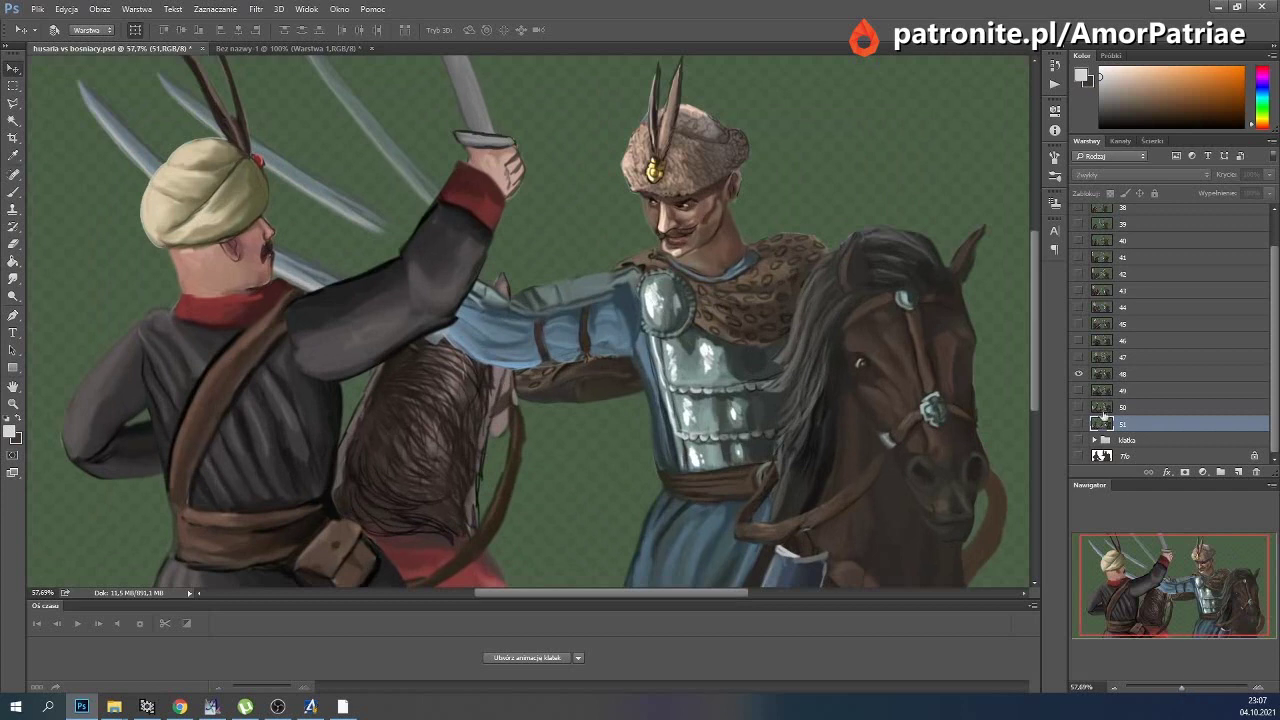
# On layer 48, pick a dark red and paint a first small blood mark at the neck.
pyautogui.click(1110, 375)
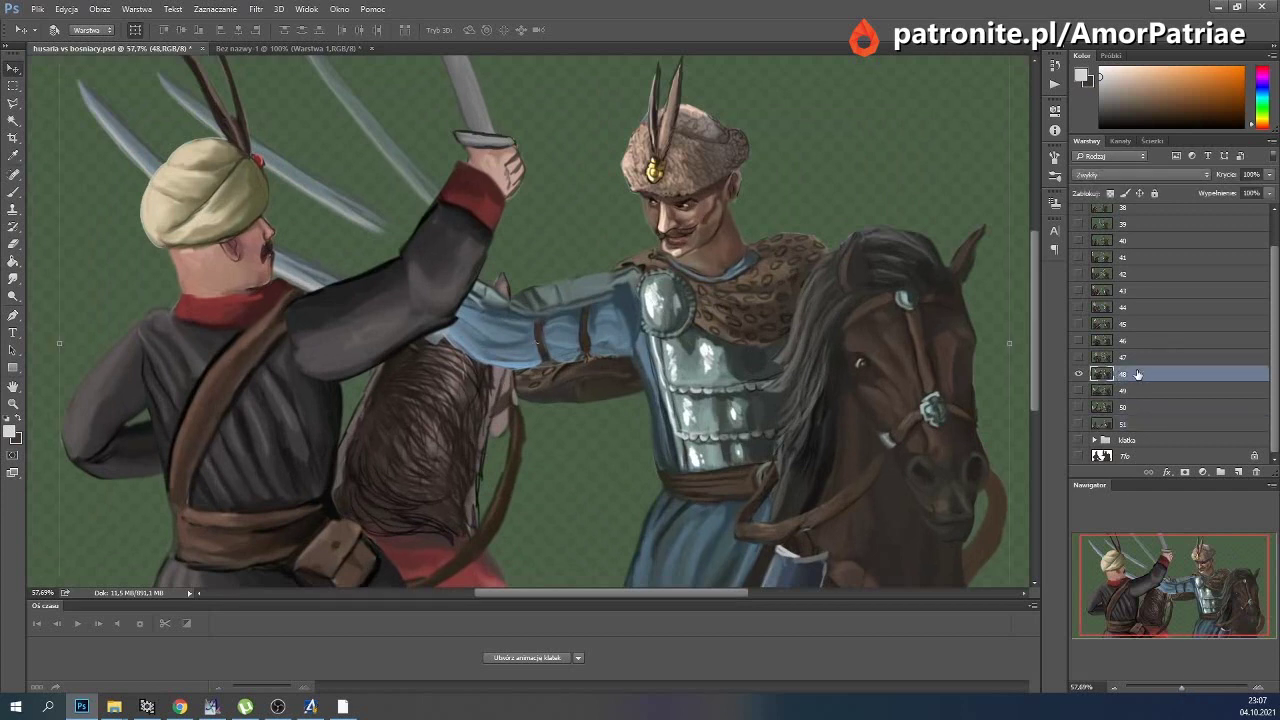
pyautogui.click(1262, 126)
pyautogui.click(1204, 108)
pyautogui.moveTo(1204, 108); pyautogui.dragTo(1181, 104)
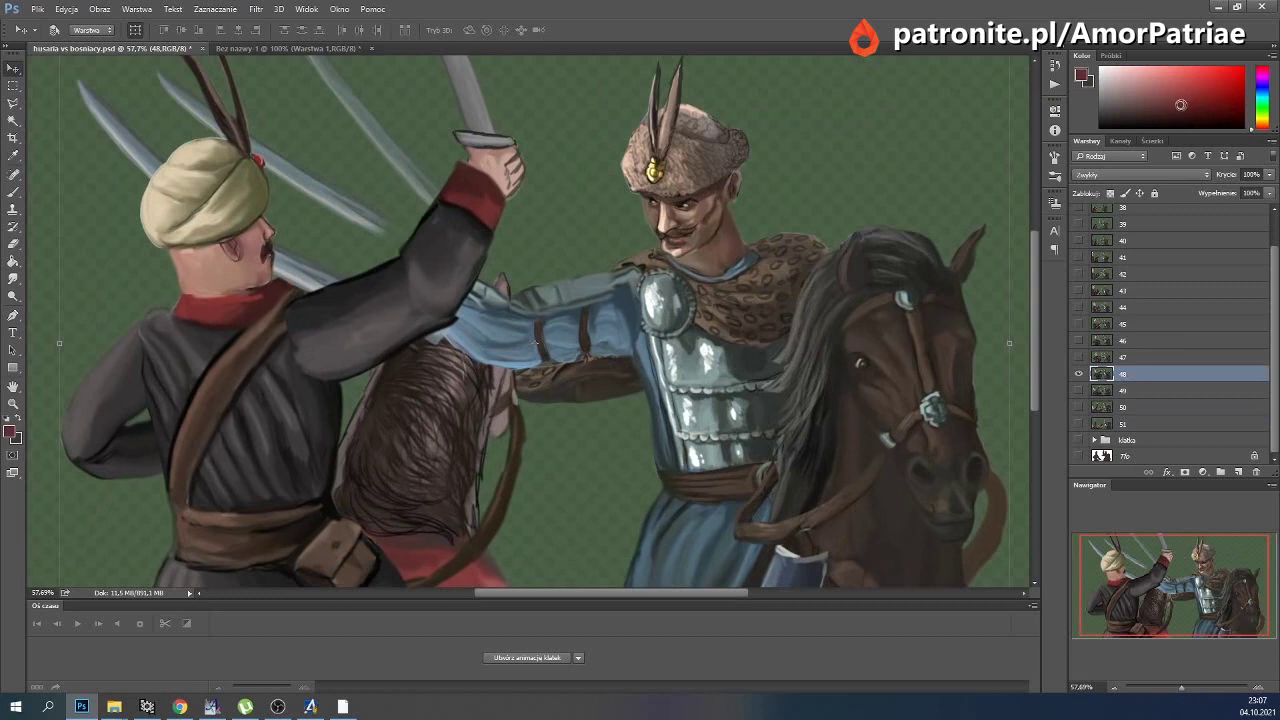
pyautogui.press('b')
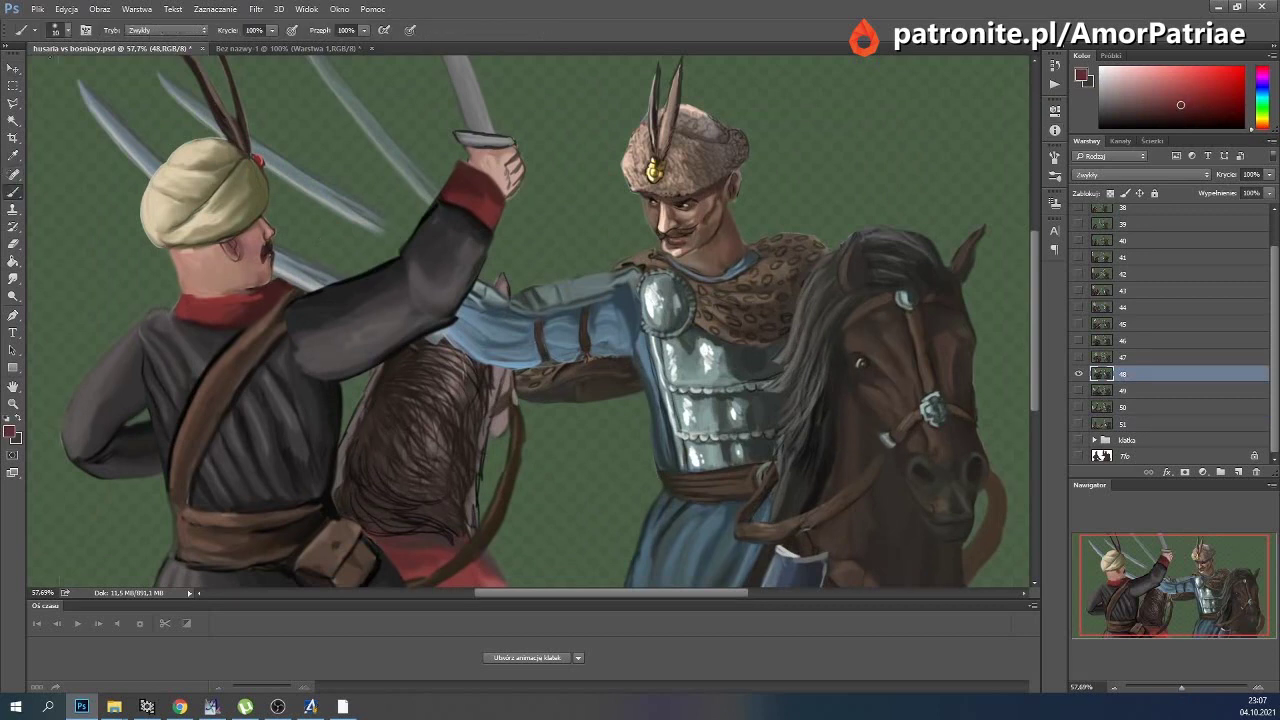
pyautogui.click(65, 31)
pyautogui.moveTo(79, 77); pyautogui.dragTo(82, 81)
pyautogui.press('Return')
pyautogui.moveTo(283, 258); pyautogui.dragTo(277, 272)
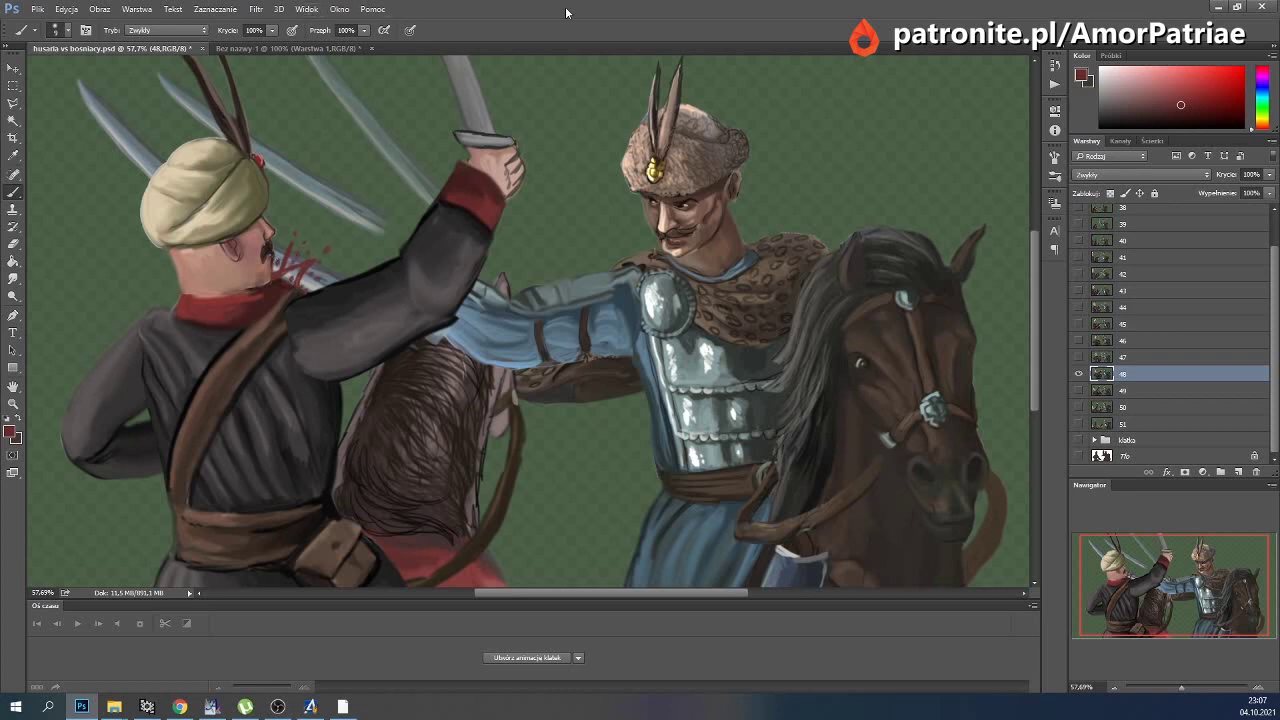
# Darken the red and paint more blood spatter on the neck wound with a 7 px brush.
pyautogui.click(1181, 117)
pyautogui.click(66, 31)
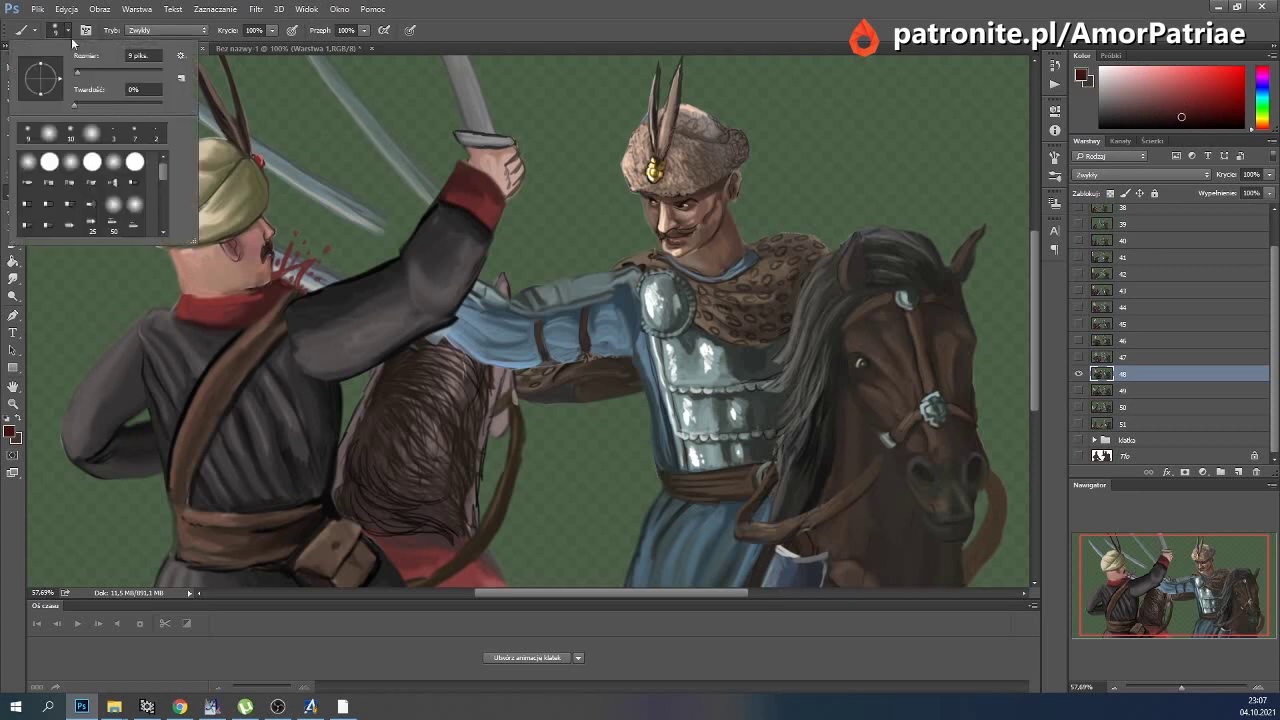
pyautogui.click(77, 73)
pyautogui.click(303, 288)
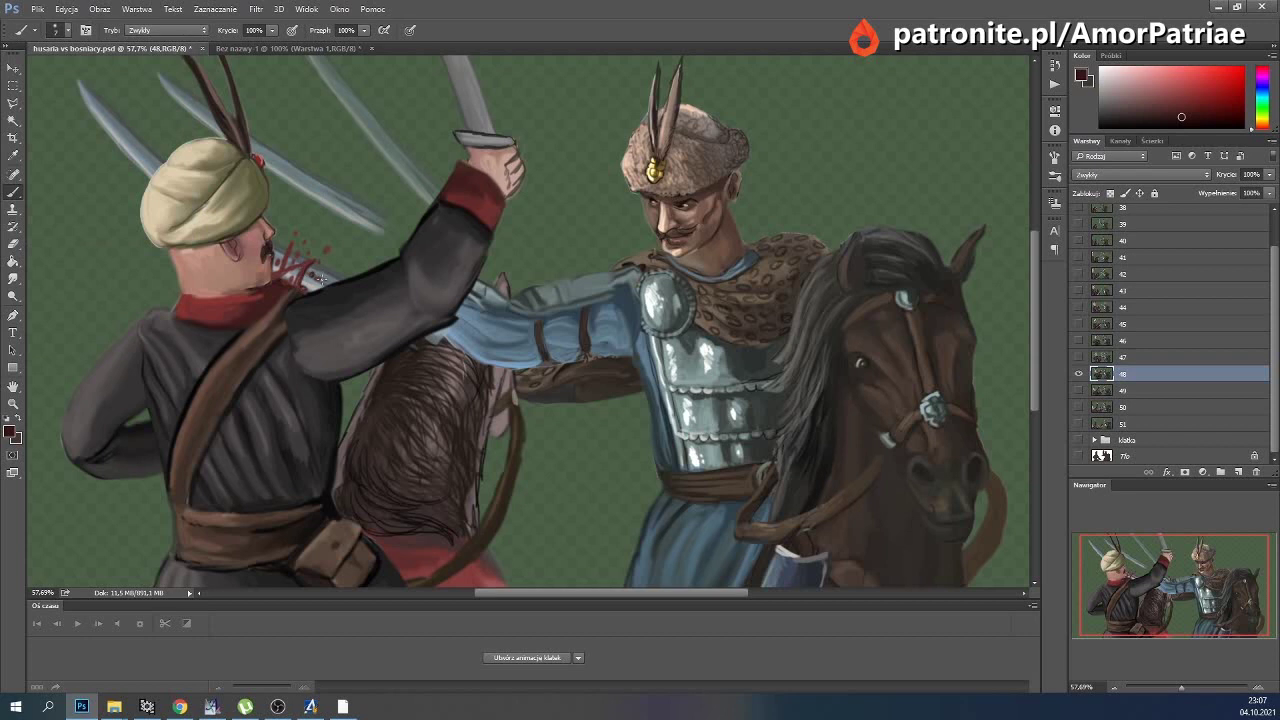
pyautogui.moveTo(300, 276); pyautogui.dragTo(307, 263)
# Set light pink at 4 px, smudge the dark arm's edges, then show frame 49.
pyautogui.click(1113, 67)
pyautogui.click(70, 31)
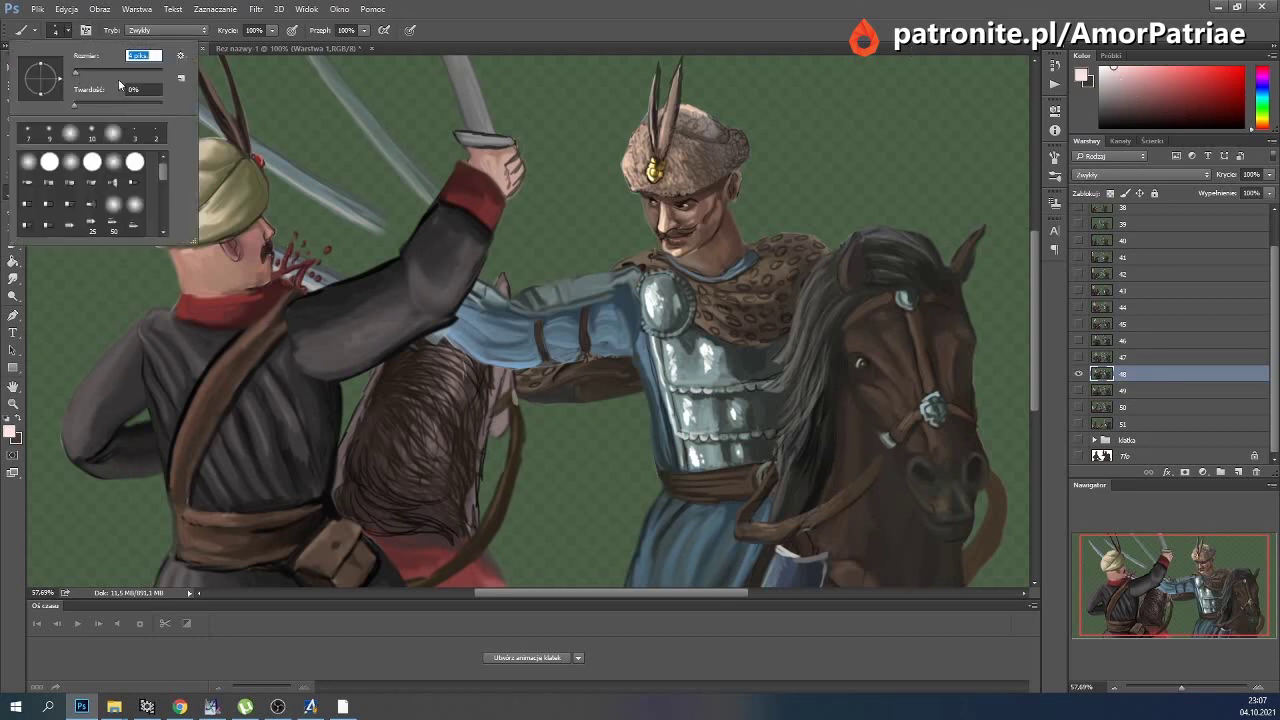
pyautogui.press('Return')
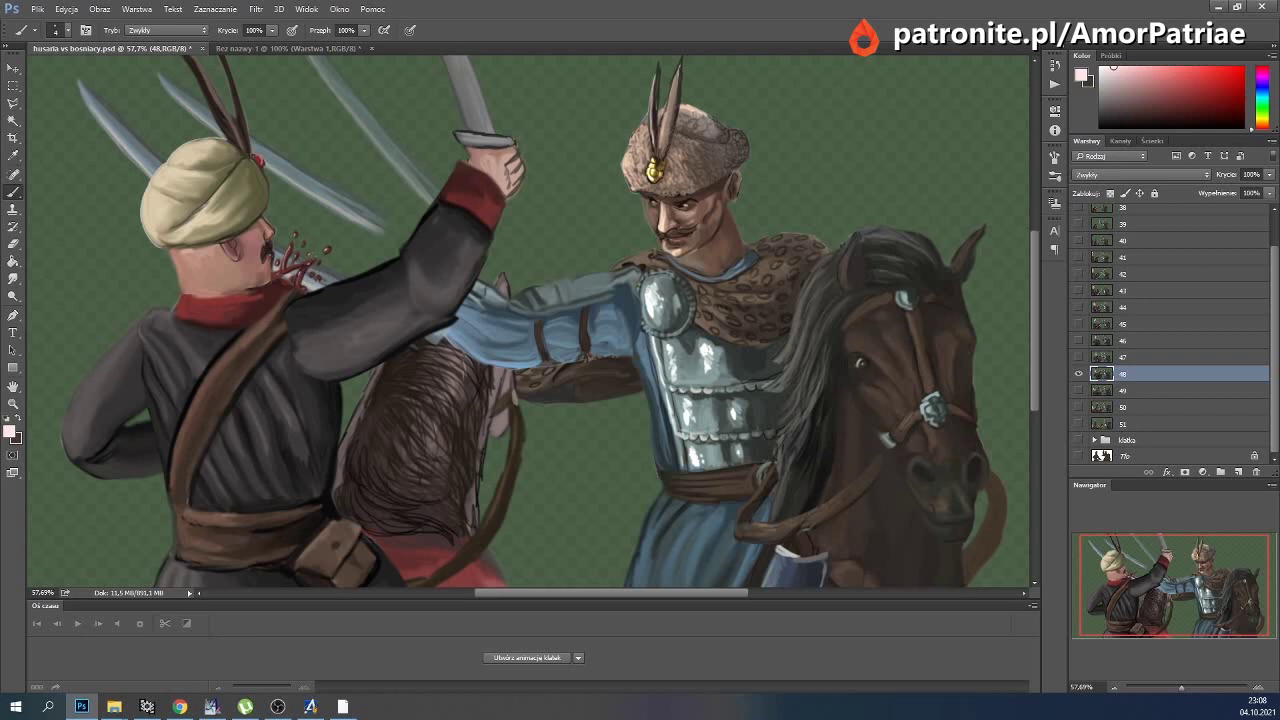
pyautogui.click(13, 278)
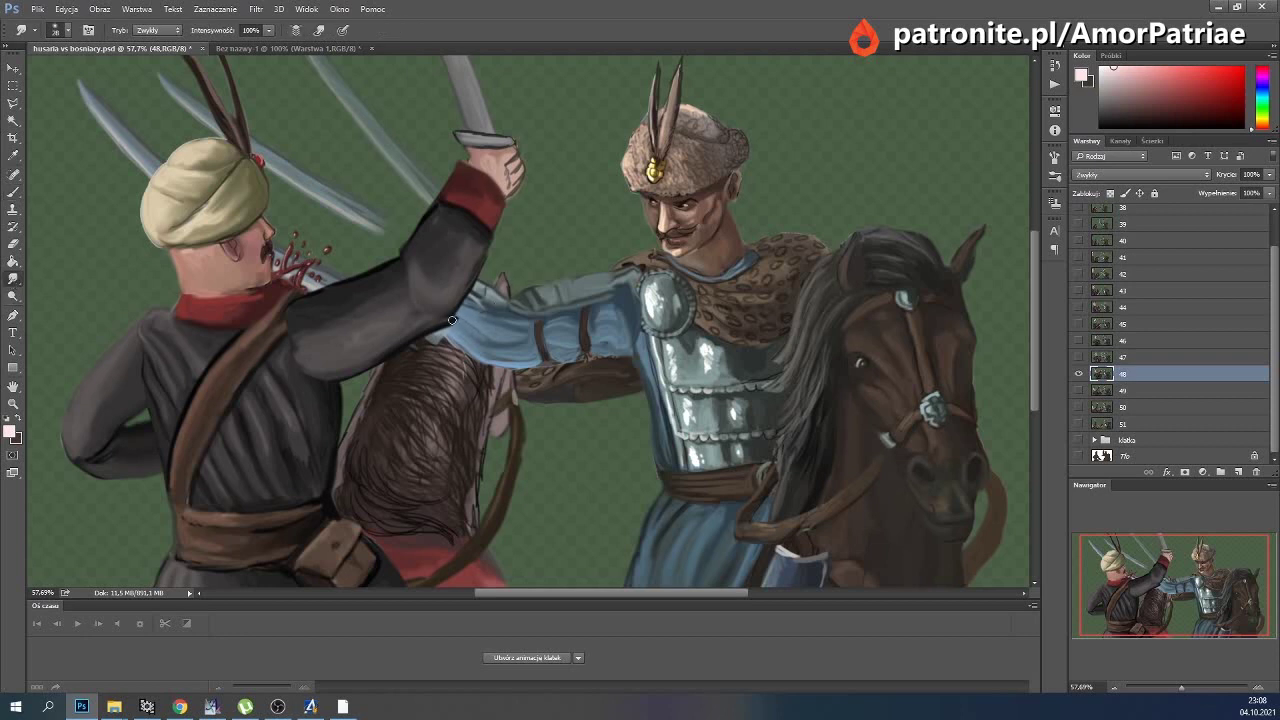
pyautogui.moveTo(465, 341)
pyautogui.mouseDown()
pyautogui.moveTo(445, 342)
pyautogui.moveTo(465, 291)
pyautogui.moveTo(455, 307)
pyautogui.mouseUp()
pyautogui.moveTo(413, 251)
pyautogui.mouseDown()
pyautogui.moveTo(413, 227)
pyautogui.moveTo(400, 256)
pyautogui.mouseUp()
pyautogui.click(1078, 390)
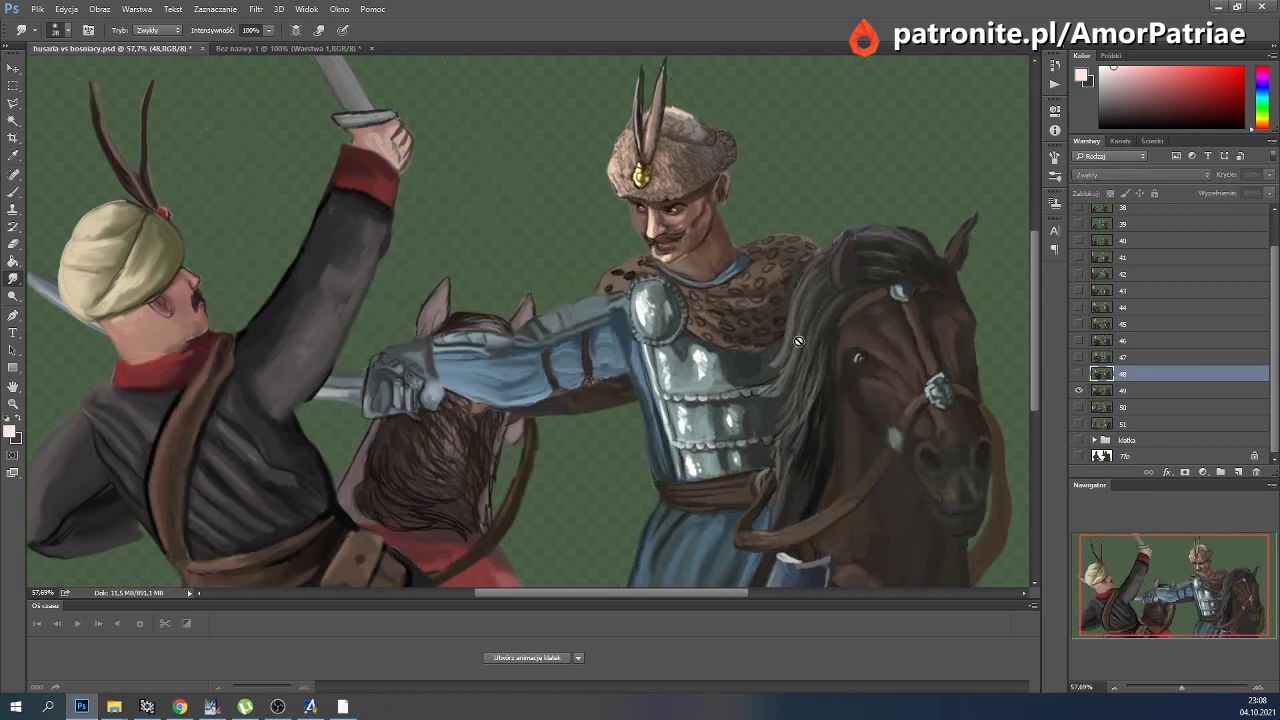
# Set the brush to dark red, compare frame 48 over 49, and make layer 49 active.
pyautogui.press('b')
pyautogui.click(1189, 110)
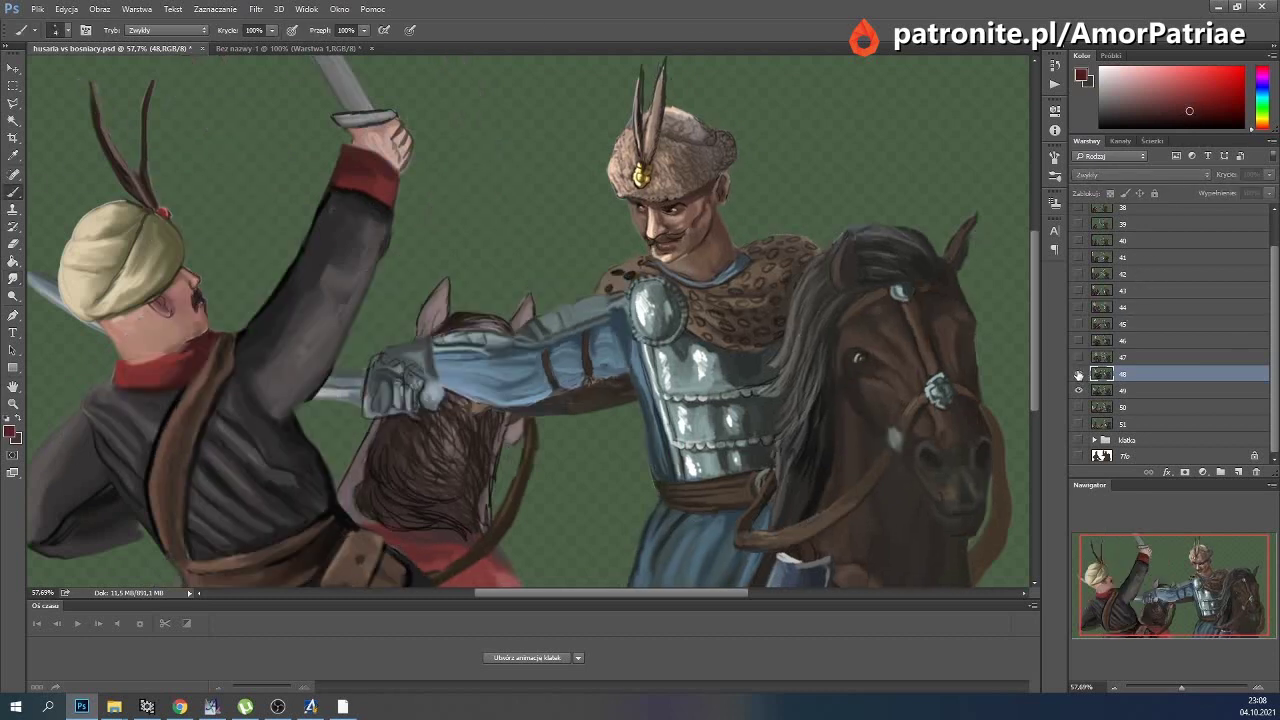
pyautogui.click(1078, 373)
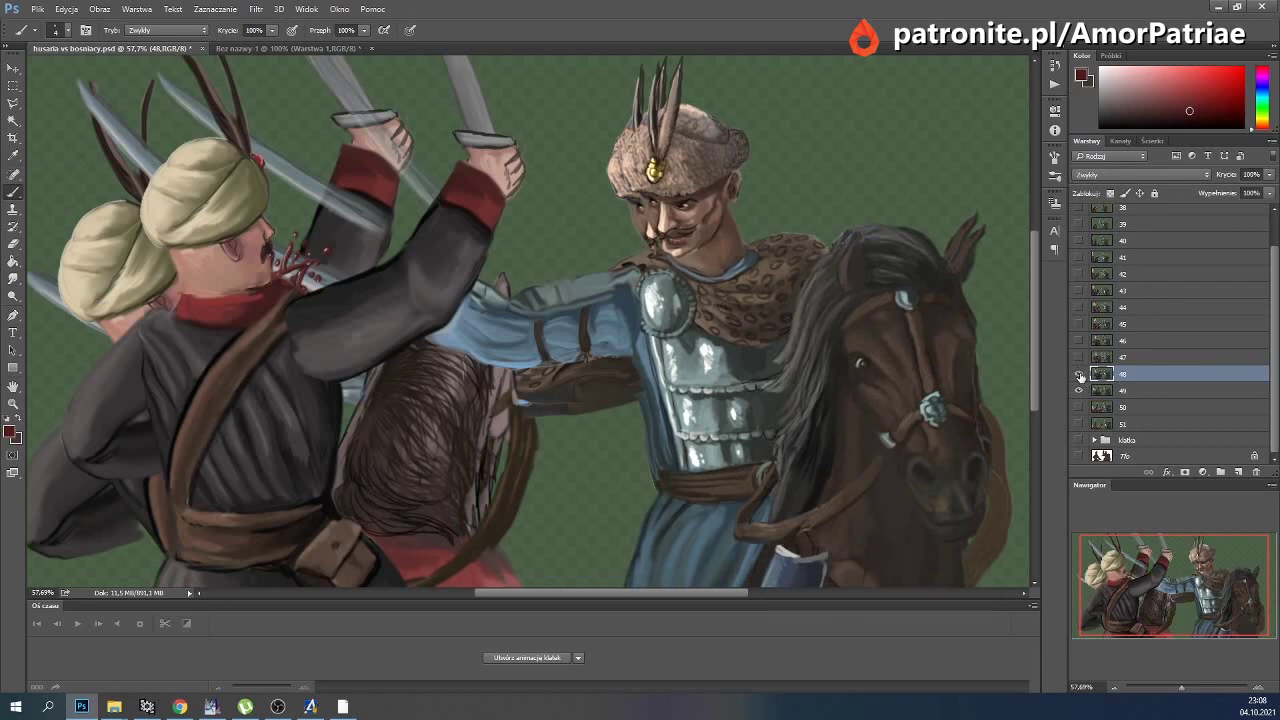
pyautogui.click(1078, 373)
pyautogui.click(1078, 373)
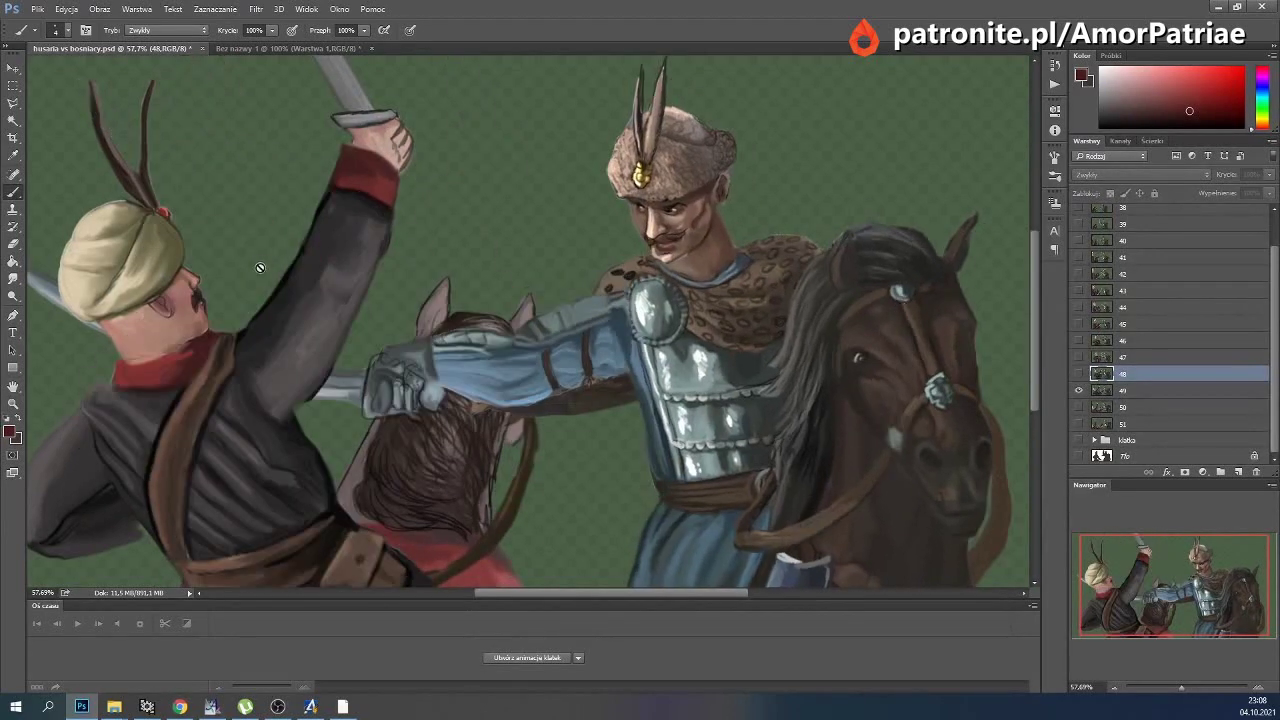
pyautogui.click(1106, 395)
pyautogui.click(1078, 373)
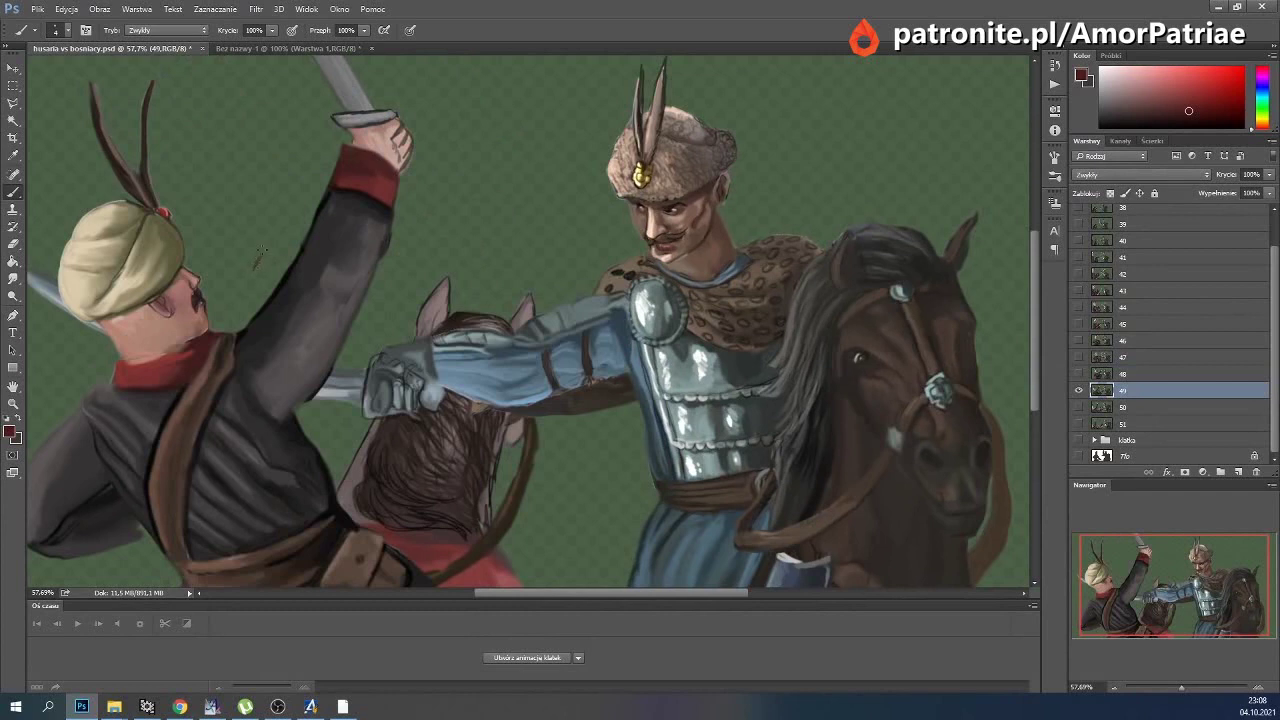
# Paint dark red blood strokes and a droplet at the janissary's shoulder and neck, checking against frame 48.
pyautogui.moveTo(252, 268); pyautogui.dragTo(258, 261)
pyautogui.moveTo(244, 312); pyautogui.dragTo(262, 284)
pyautogui.moveTo(248, 295); pyautogui.dragTo(252, 284)
pyautogui.click(1078, 373)
pyautogui.click(1078, 373)
pyautogui.click(1079, 373)
pyautogui.click(1079, 373)
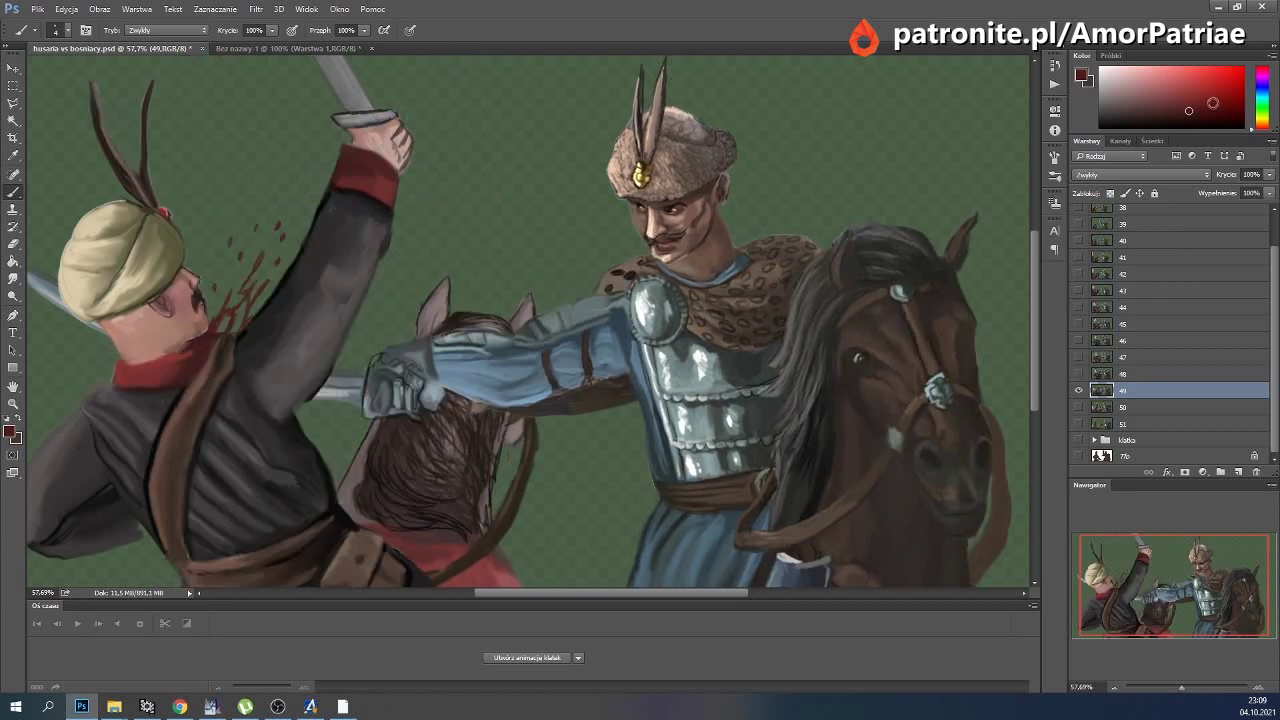
pyautogui.click(281, 239)
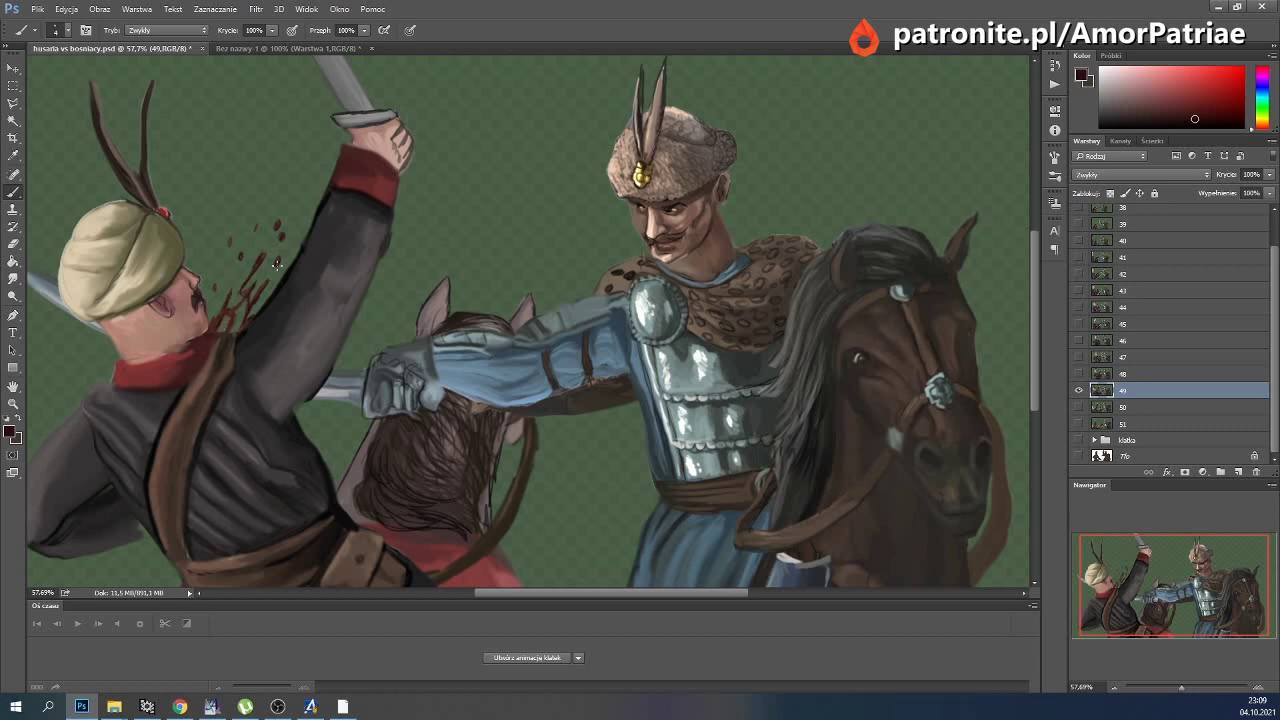
pyautogui.click(1120, 67)
pyautogui.click(1078, 373)
# Switch back to dark red while flicking the frame 48 overlay on and off.
pyautogui.click(1078, 373)
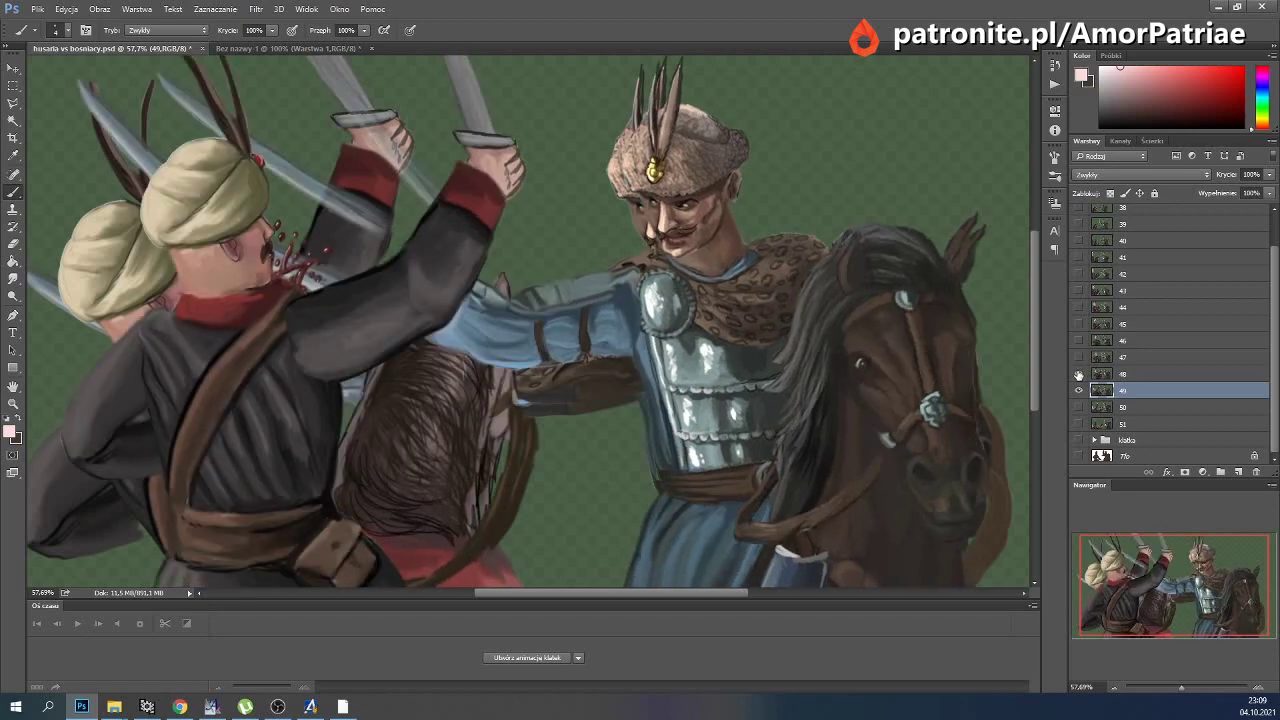
pyautogui.click(1078, 373)
pyautogui.click(1078, 373)
pyautogui.click(1181, 104)
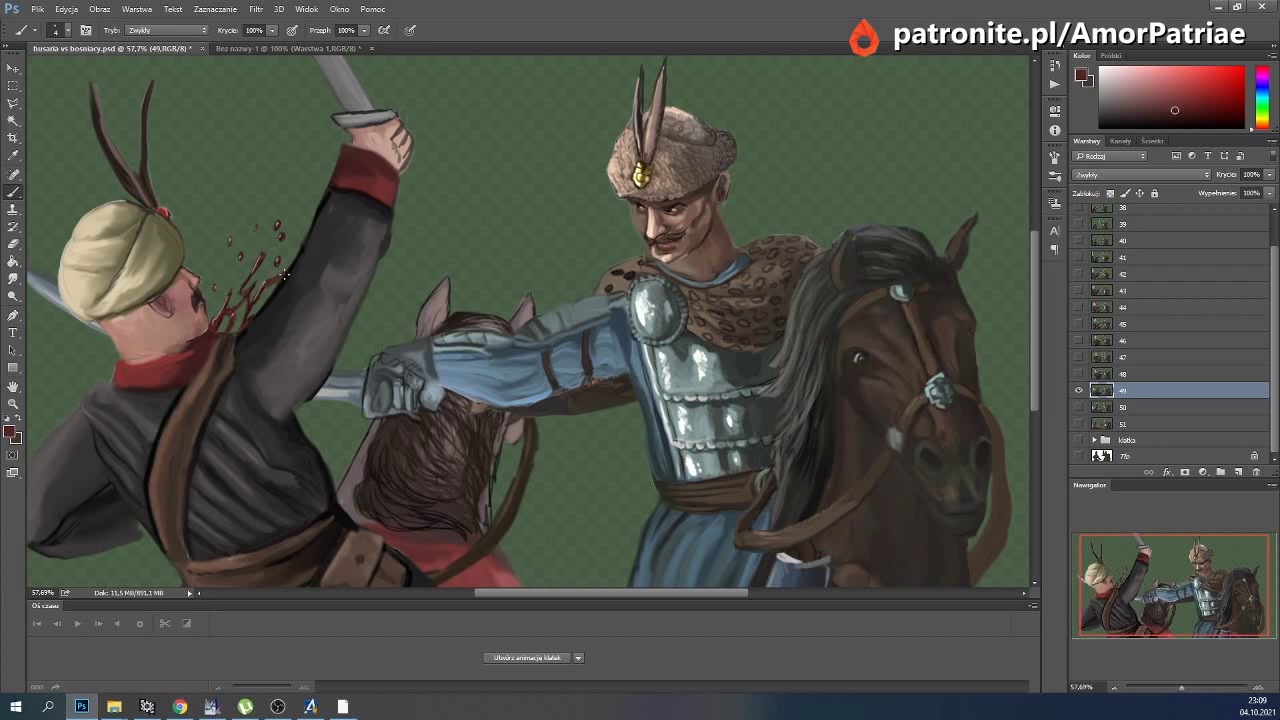
pyautogui.click(1078, 373)
pyautogui.click(1079, 376)
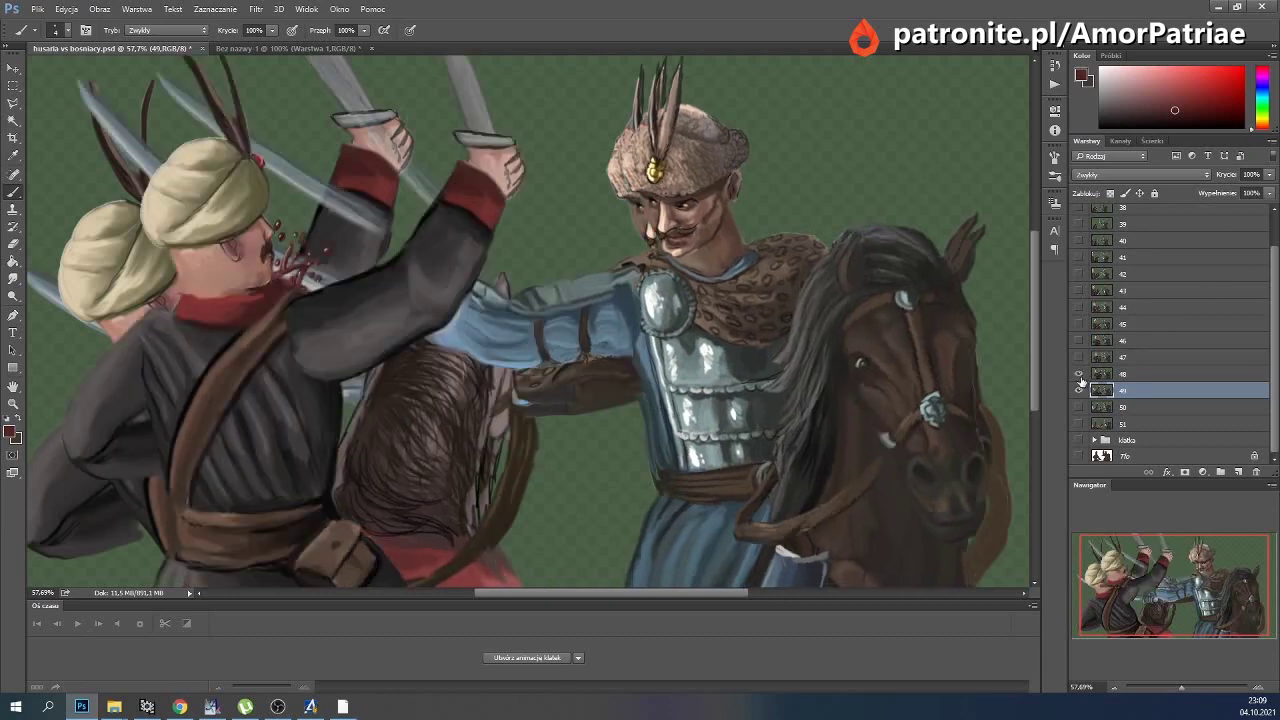
pyautogui.click(1079, 374)
pyautogui.click(1079, 374)
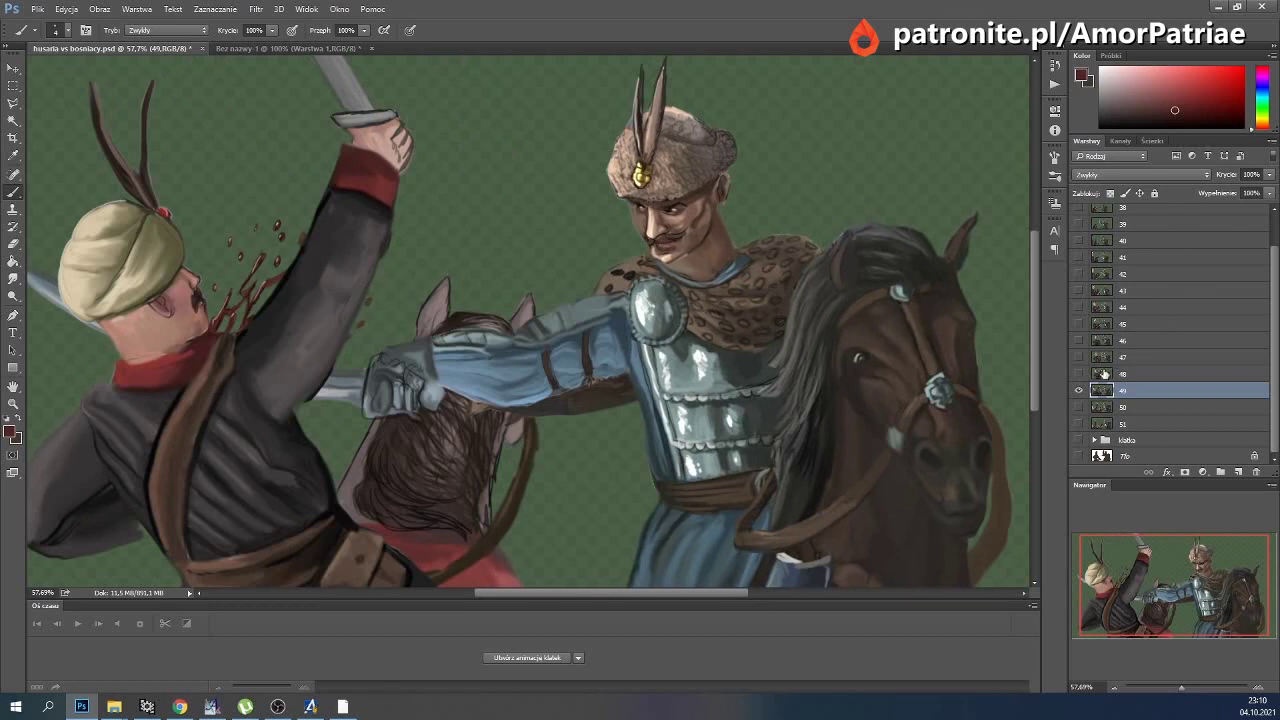
pyautogui.click(1079, 374)
# Touch up the neck edge with a light pink skin tone, checking against frame 48.
pyautogui.keyDown('alt'); pyautogui.click(129, 323); pyautogui.keyUp('alt')
pyautogui.moveTo(89, 339); pyautogui.dragTo(101, 331)
pyautogui.click(1078, 374)
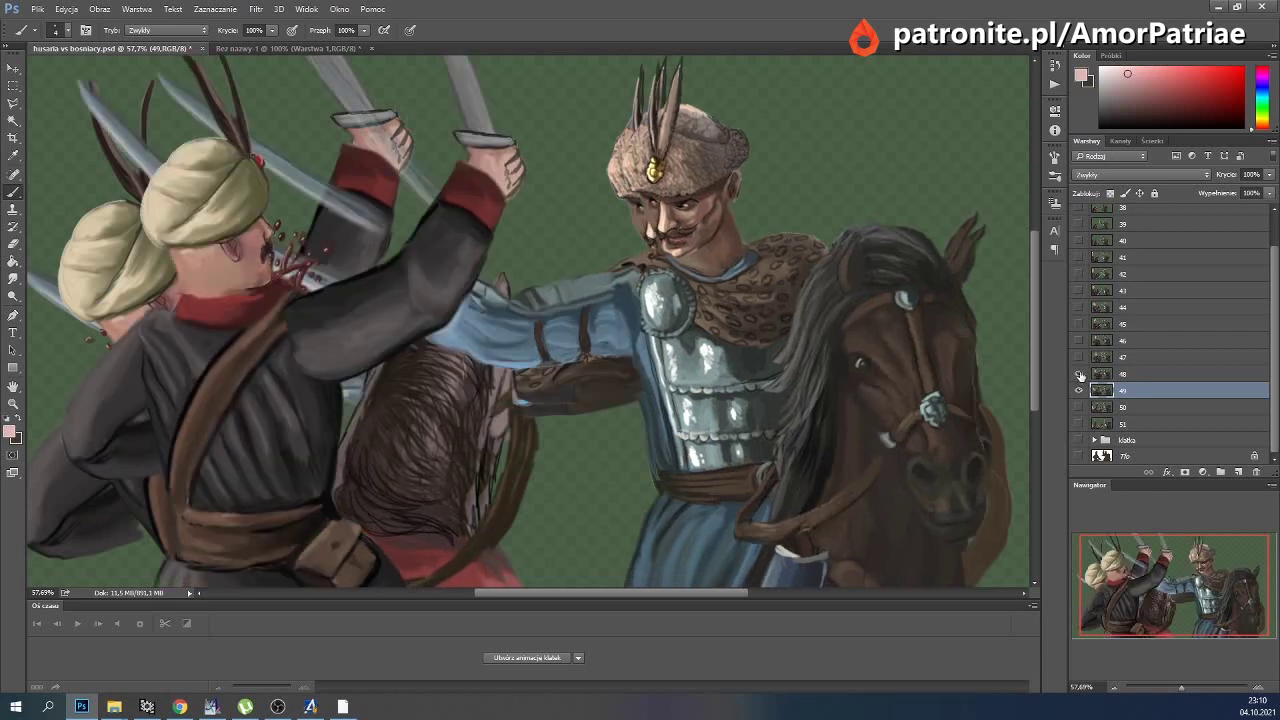
pyautogui.click(1078, 374)
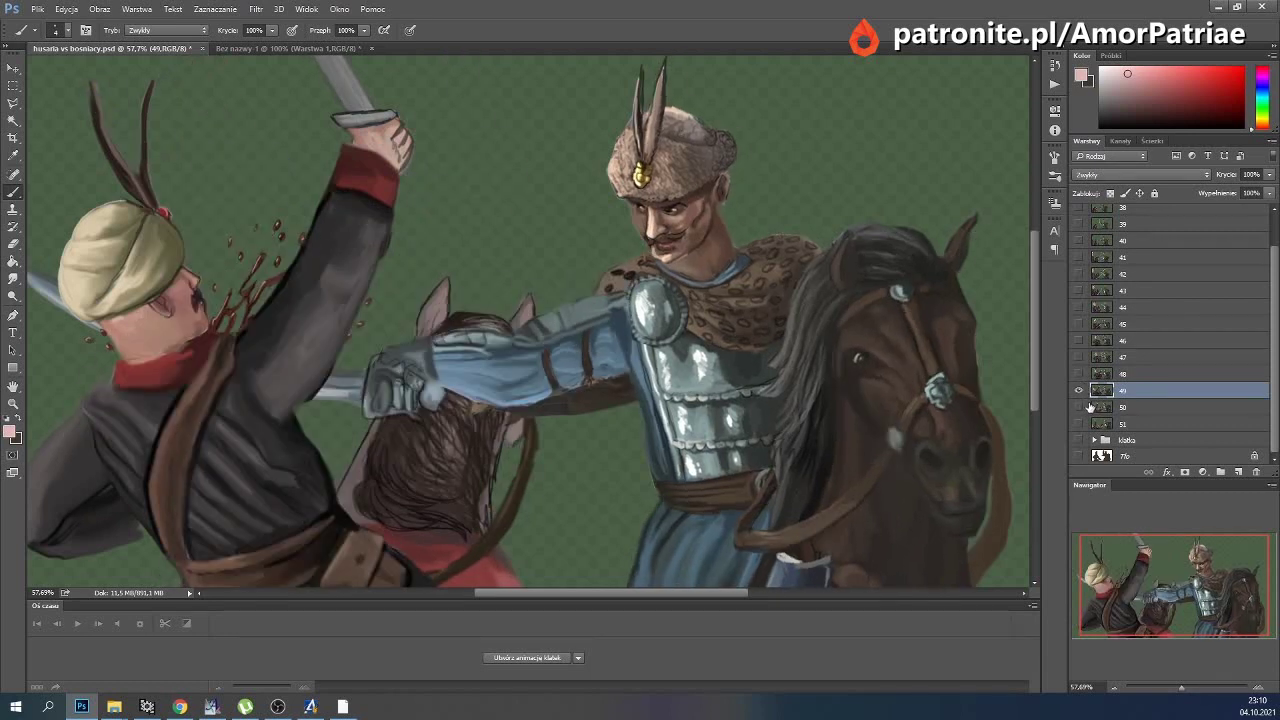
# Show frame 50, pick dark red, and compare its pose against layer 49.
pyautogui.click(1078, 407)
pyautogui.click(1078, 390)
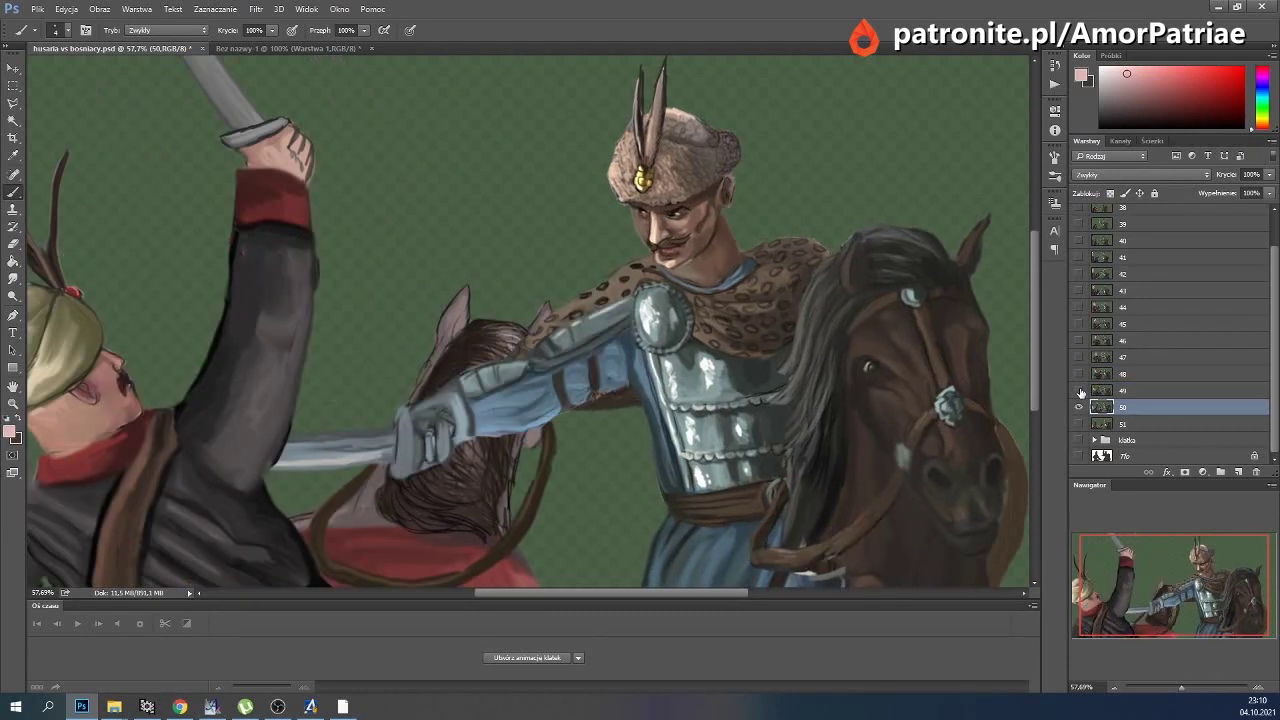
pyautogui.moveTo(1183, 102); pyautogui.dragTo(1172, 108)
pyautogui.click(1078, 390)
pyautogui.click(1078, 390)
pyautogui.click(1078, 390)
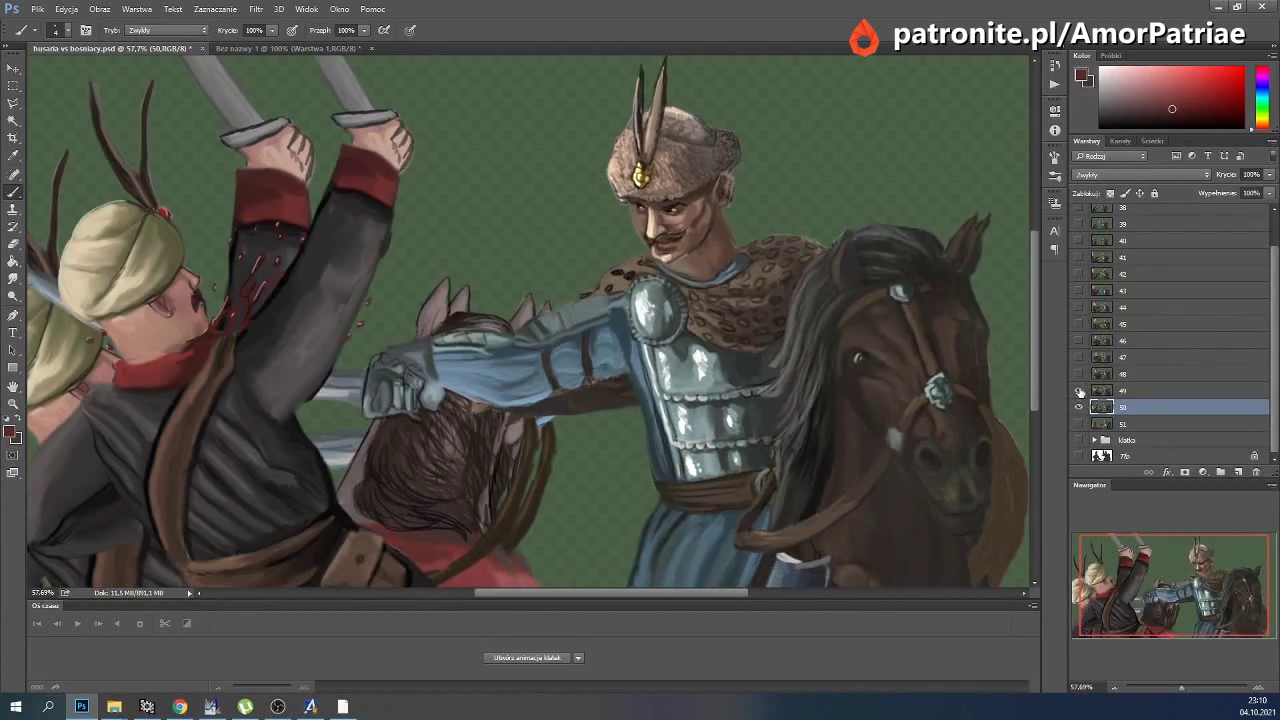
pyautogui.click(1079, 390)
pyautogui.click(1079, 391)
pyautogui.click(1079, 391)
pyautogui.click(1079, 390)
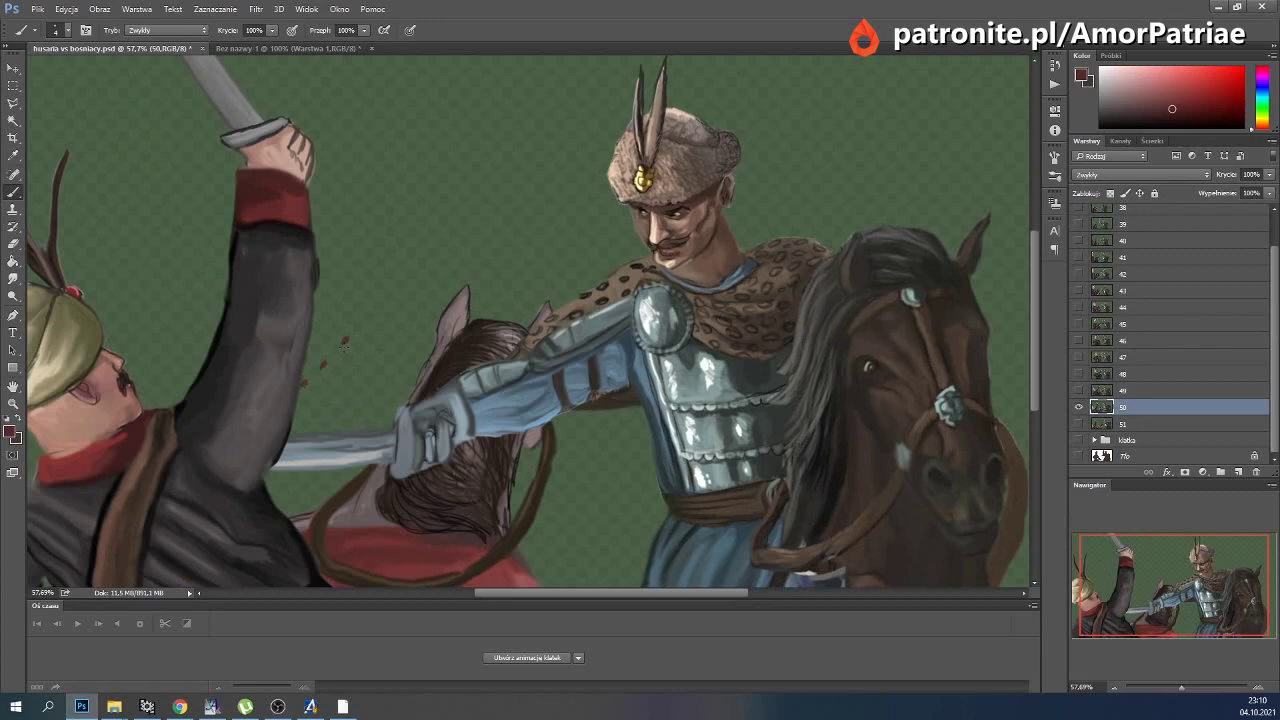
pyautogui.click(1079, 390)
pyautogui.click(1079, 391)
pyautogui.click(1079, 391)
# Smudge the red blood dots into a short downward streak with a size 24 Smudge.
pyautogui.click(13, 261)
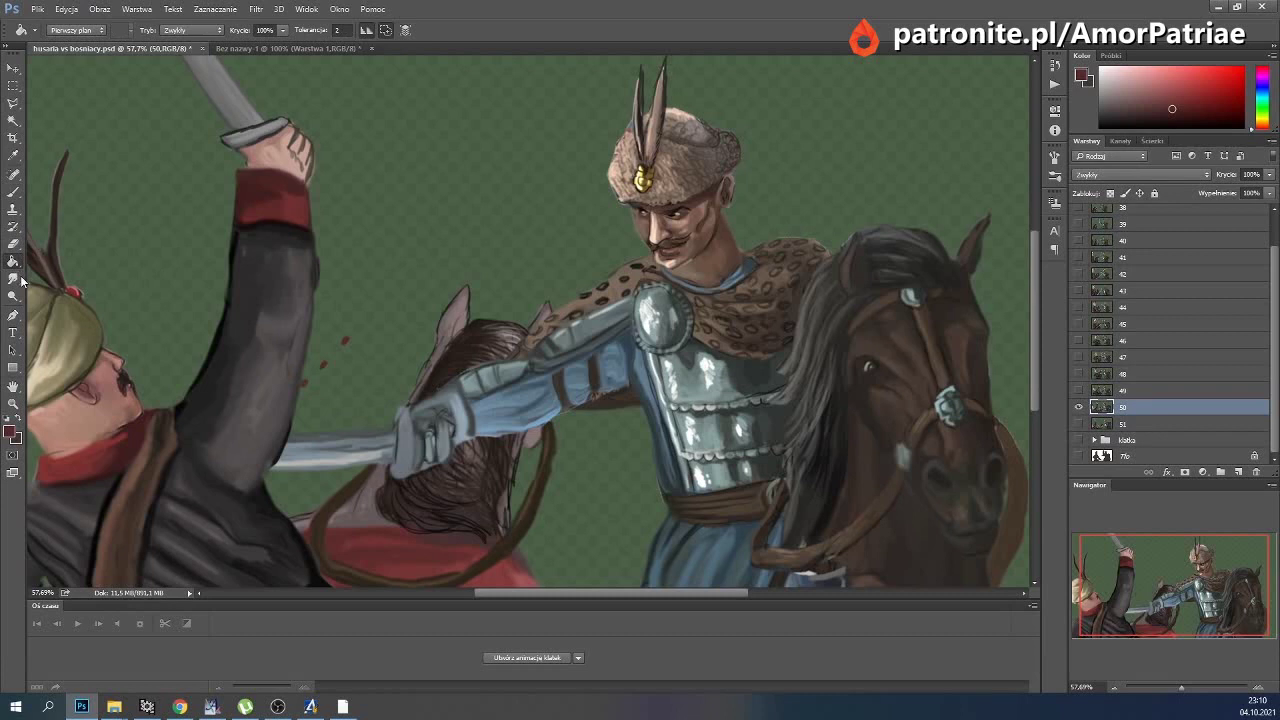
pyautogui.click(13, 284)
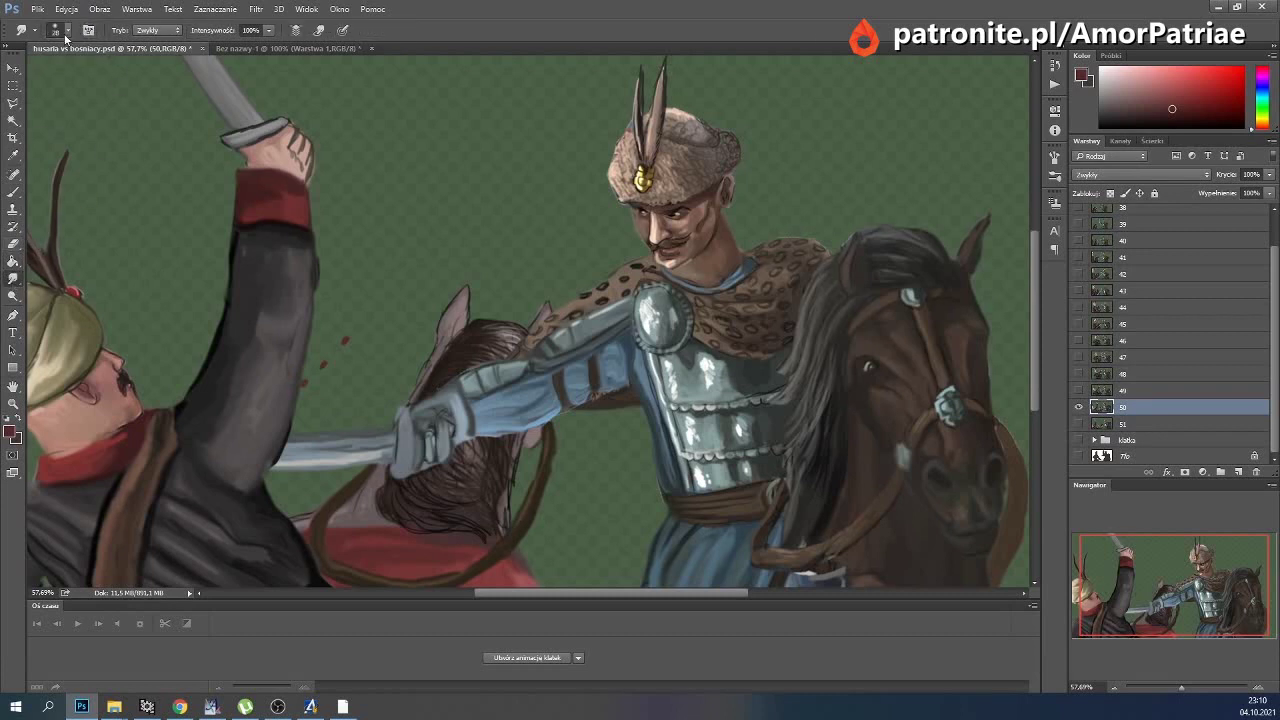
pyautogui.click(62, 31)
pyautogui.click(343, 337)
pyautogui.moveTo(363, 329); pyautogui.dragTo(323, 366)
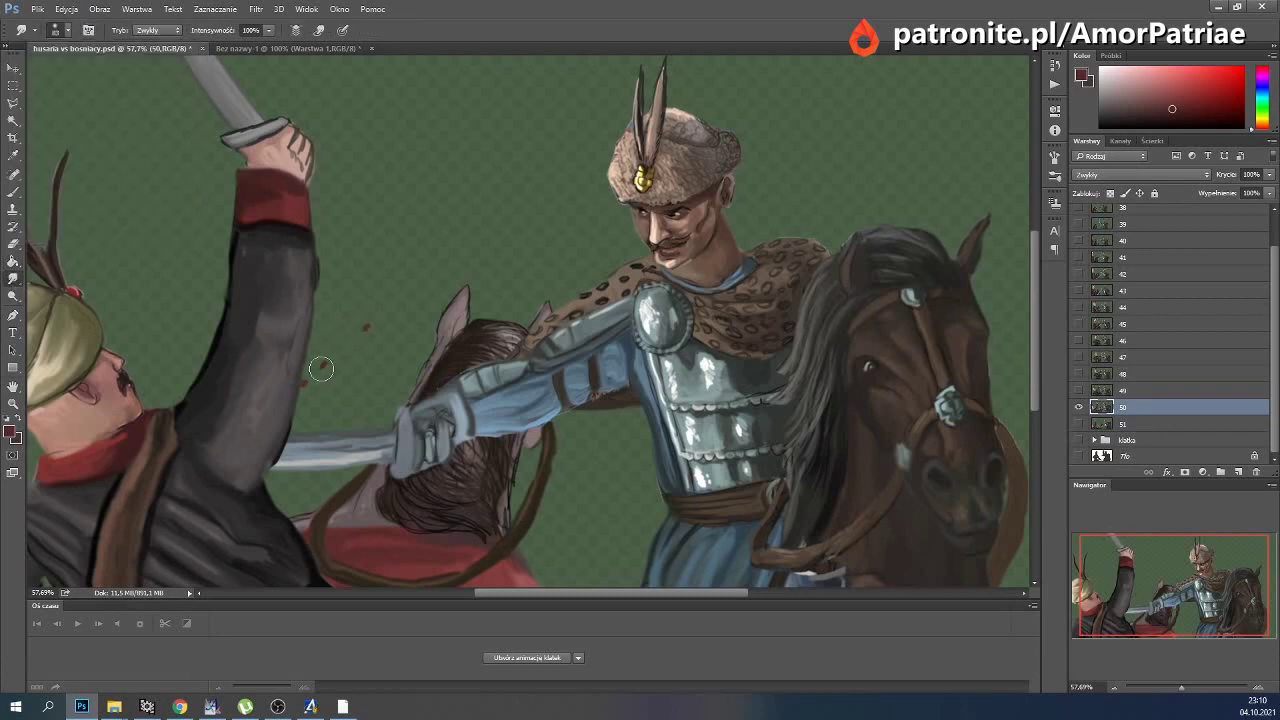
pyautogui.click(62, 31)
pyautogui.click(88, 76)
pyautogui.click(321, 340)
pyautogui.moveTo(321, 340); pyautogui.dragTo(321, 374)
# Return to the Brush and check frame 50 against layer 49 once more.
pyautogui.click(1079, 391)
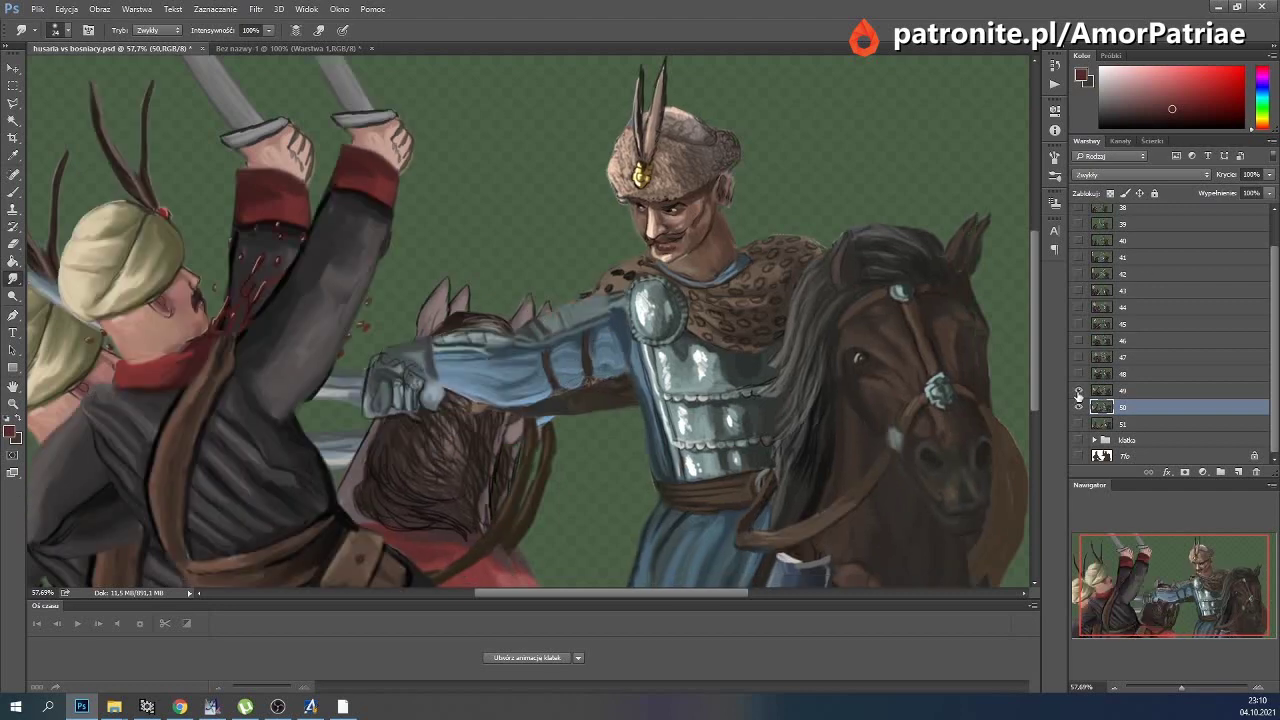
pyautogui.click(1079, 393)
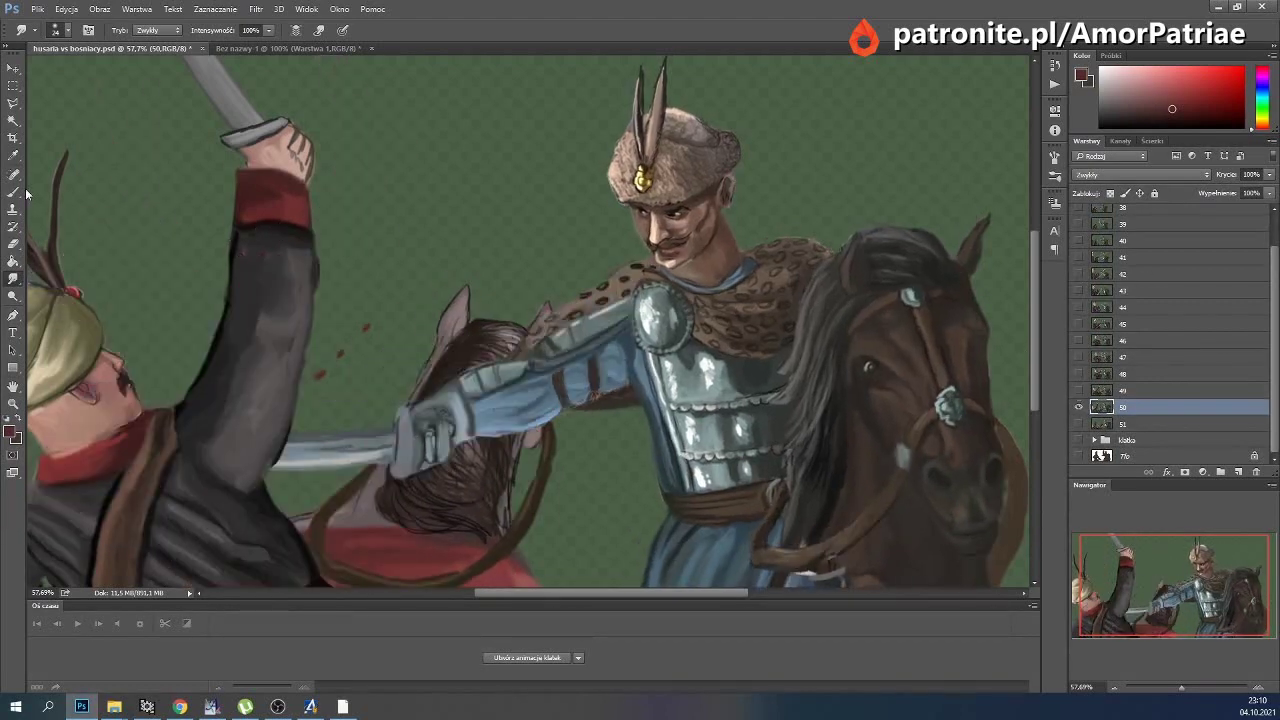
pyautogui.press('b')
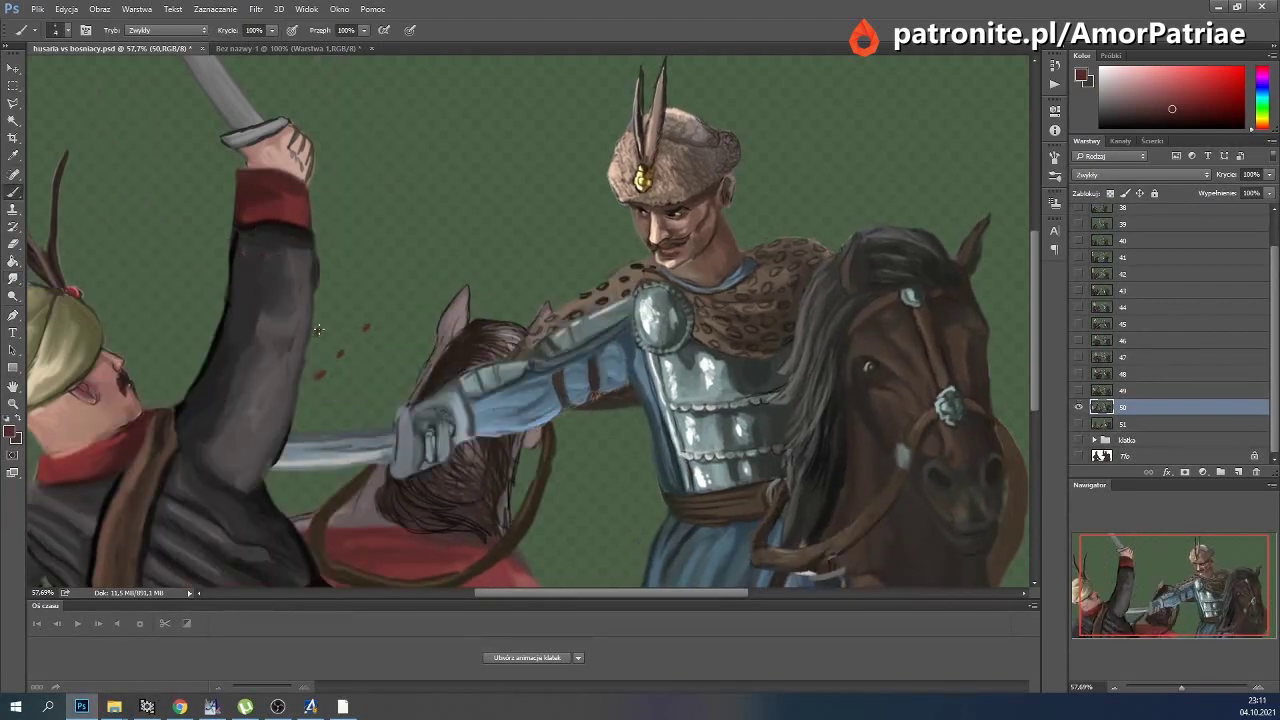
pyautogui.click(1079, 392)
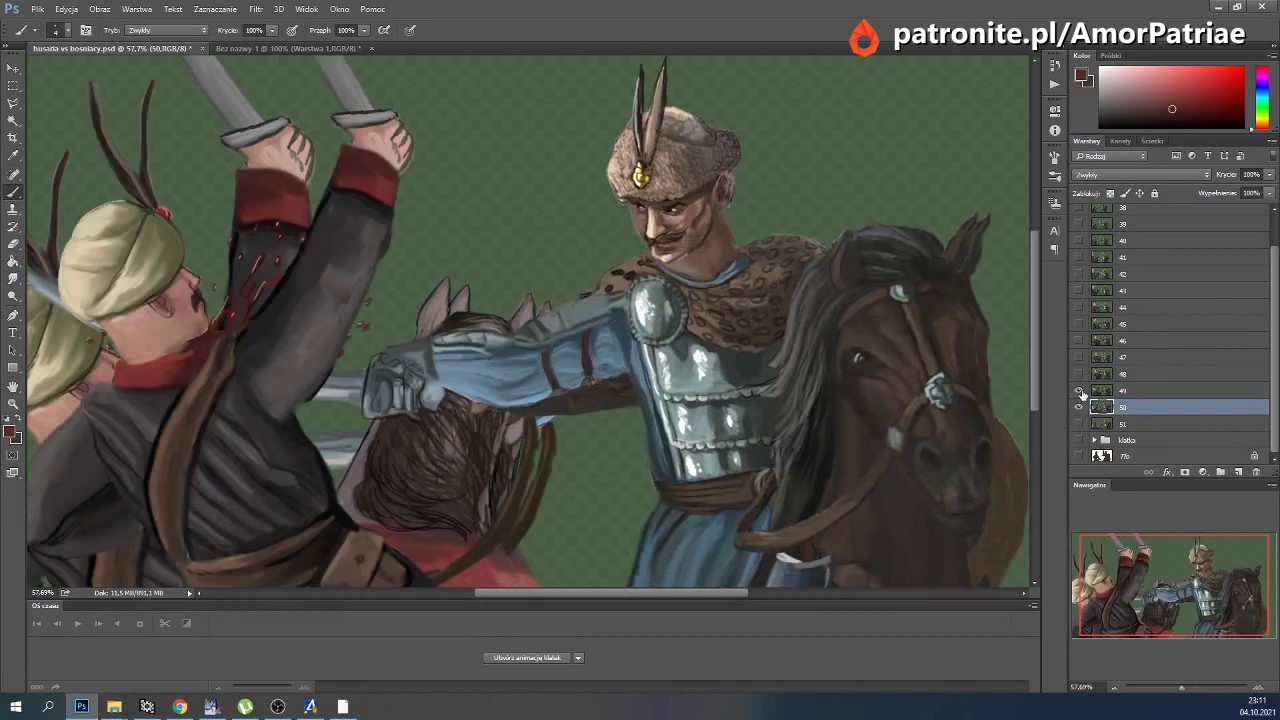
pyautogui.click(1079, 392)
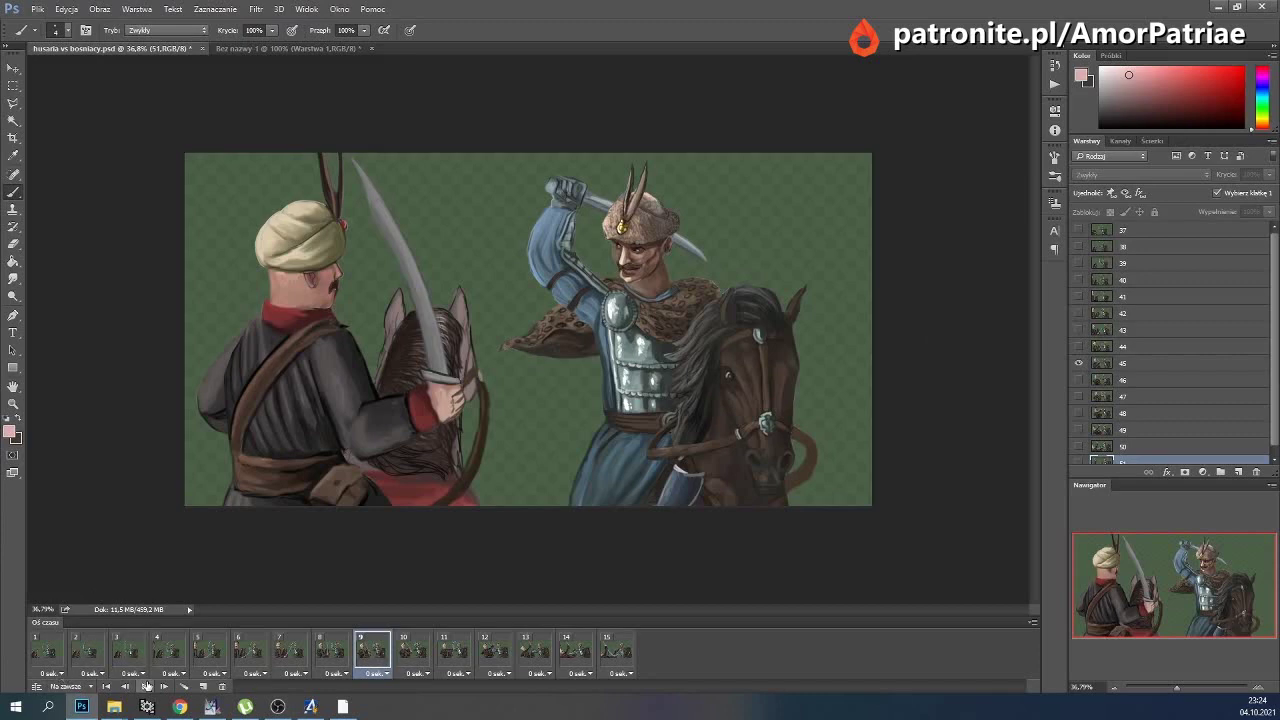
# Play the frame animation, stop on frame 4, and select layer 37.
pyautogui.click(145, 686)
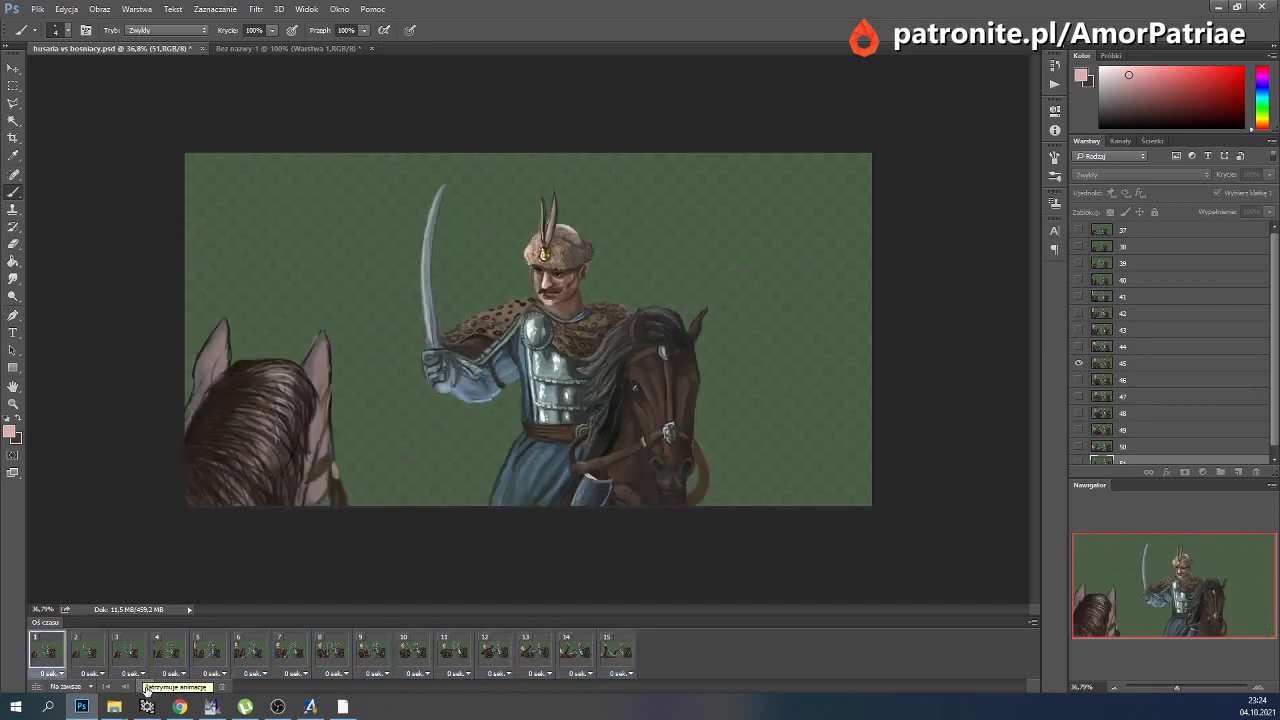
pyautogui.click(146, 689)
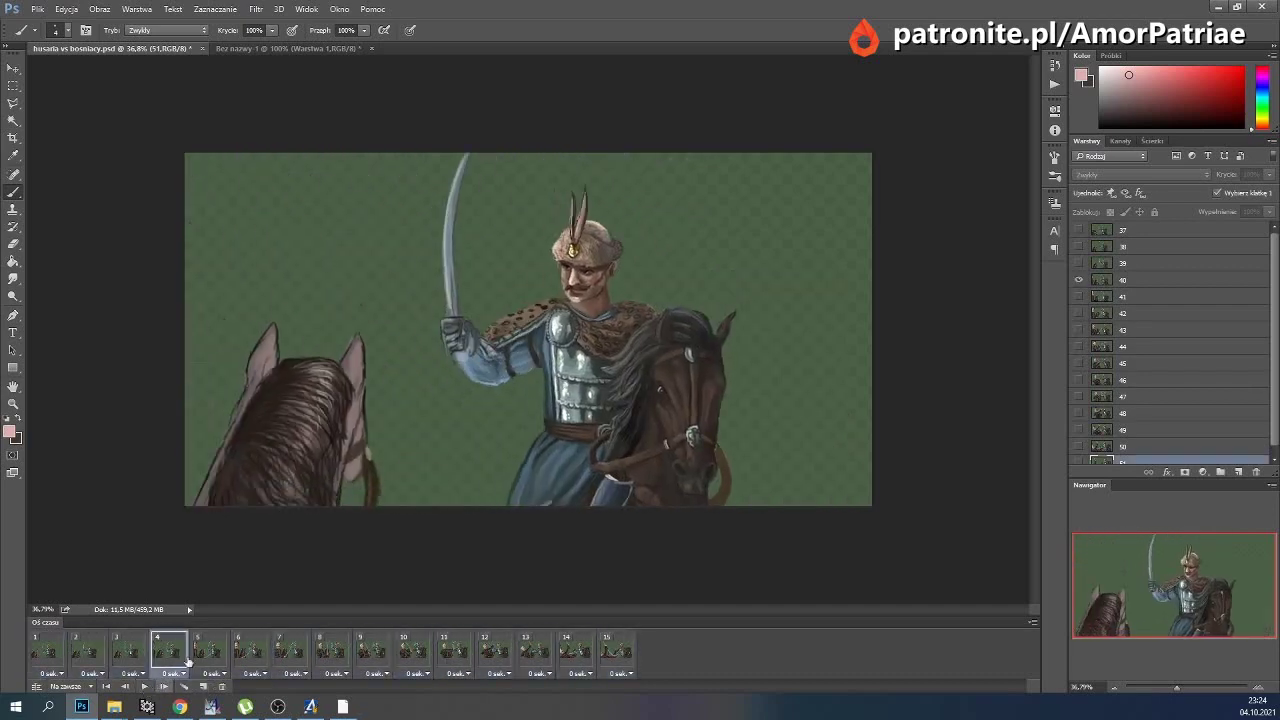
pyautogui.click(1146, 224)
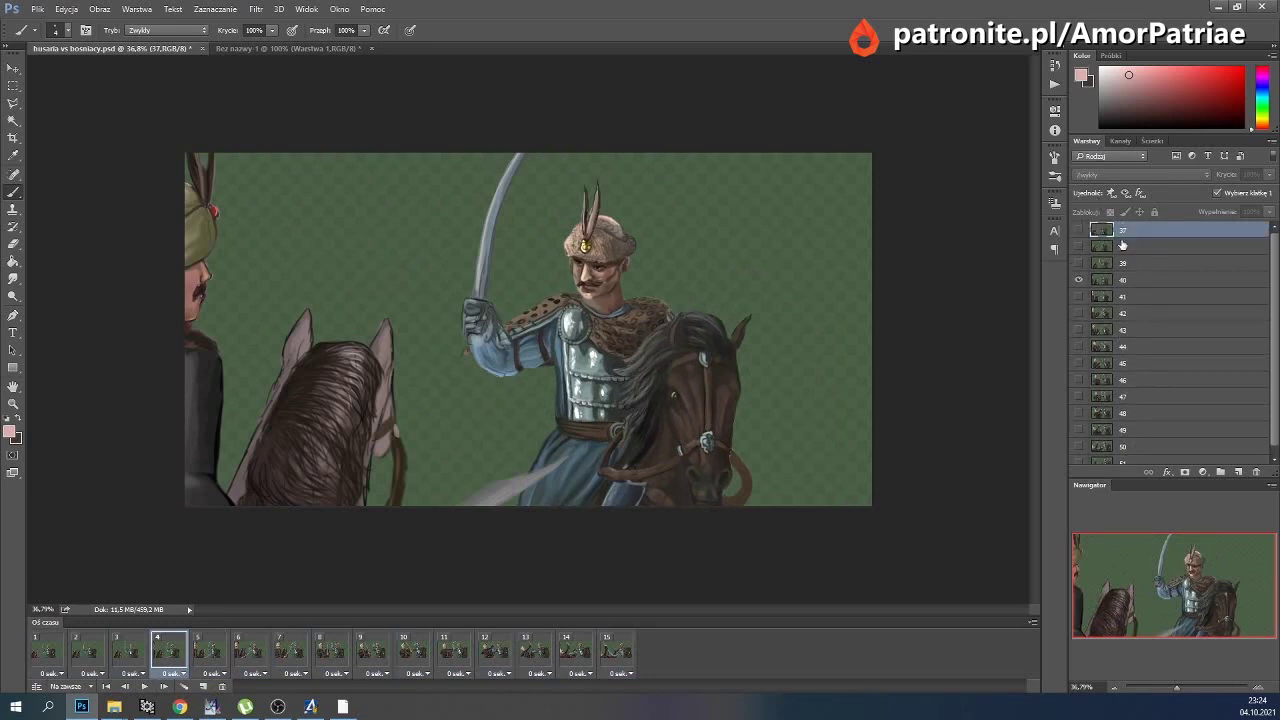
pyautogui.scroll(-1, 1127, 249)
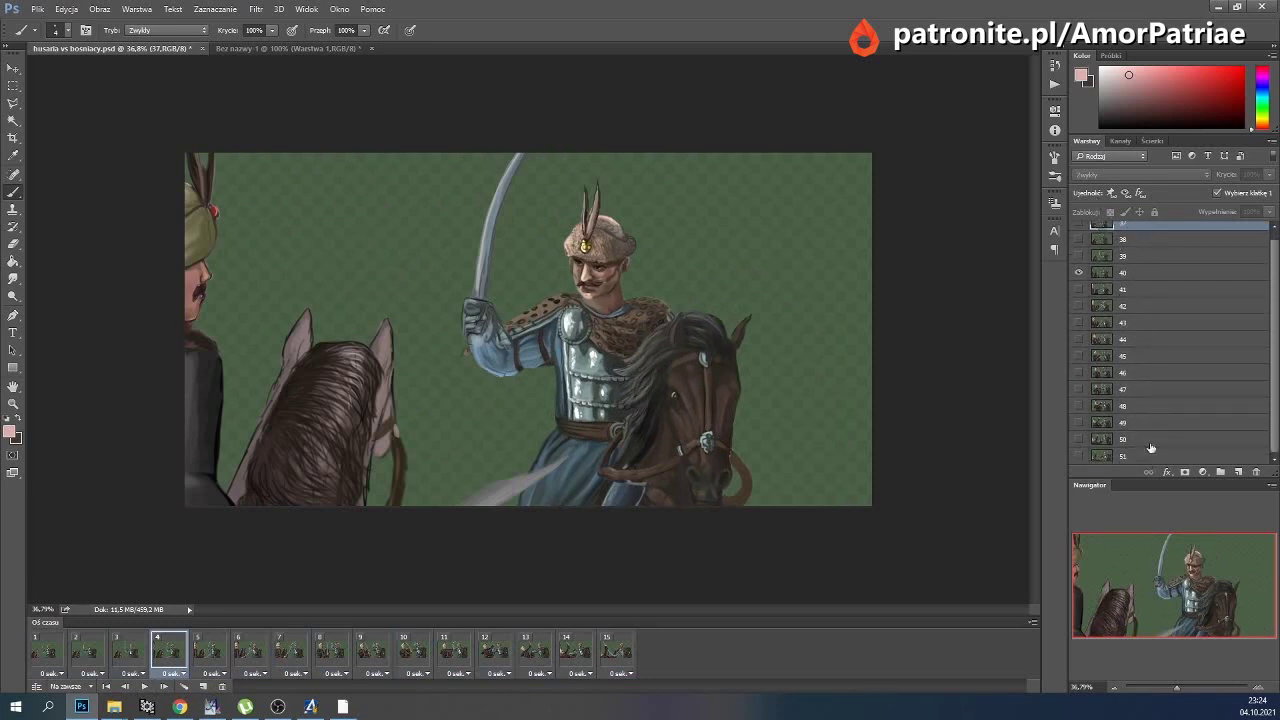
pyautogui.scroll(1, 1116, 415)
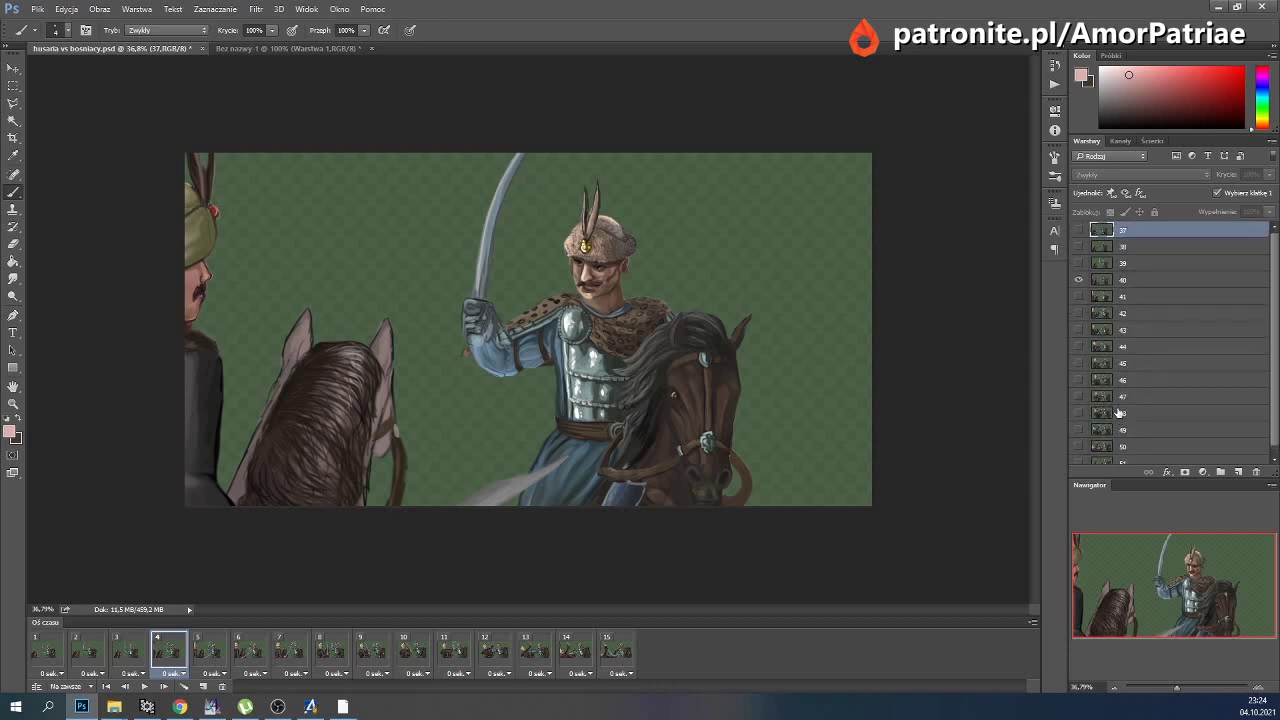
# Open Export Layers to Files and set the file type to JPEG.
pyautogui.click(40, 12)
pyautogui.moveTo(56, 201)
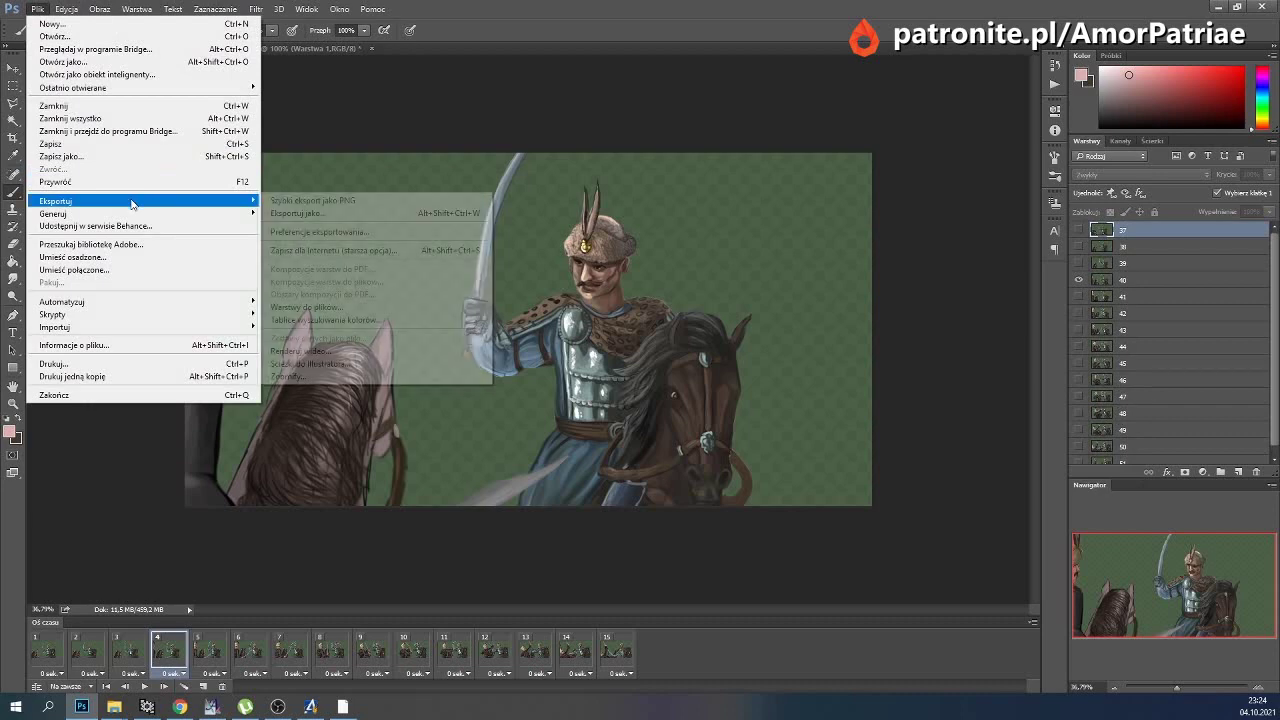
pyautogui.click(364, 308)
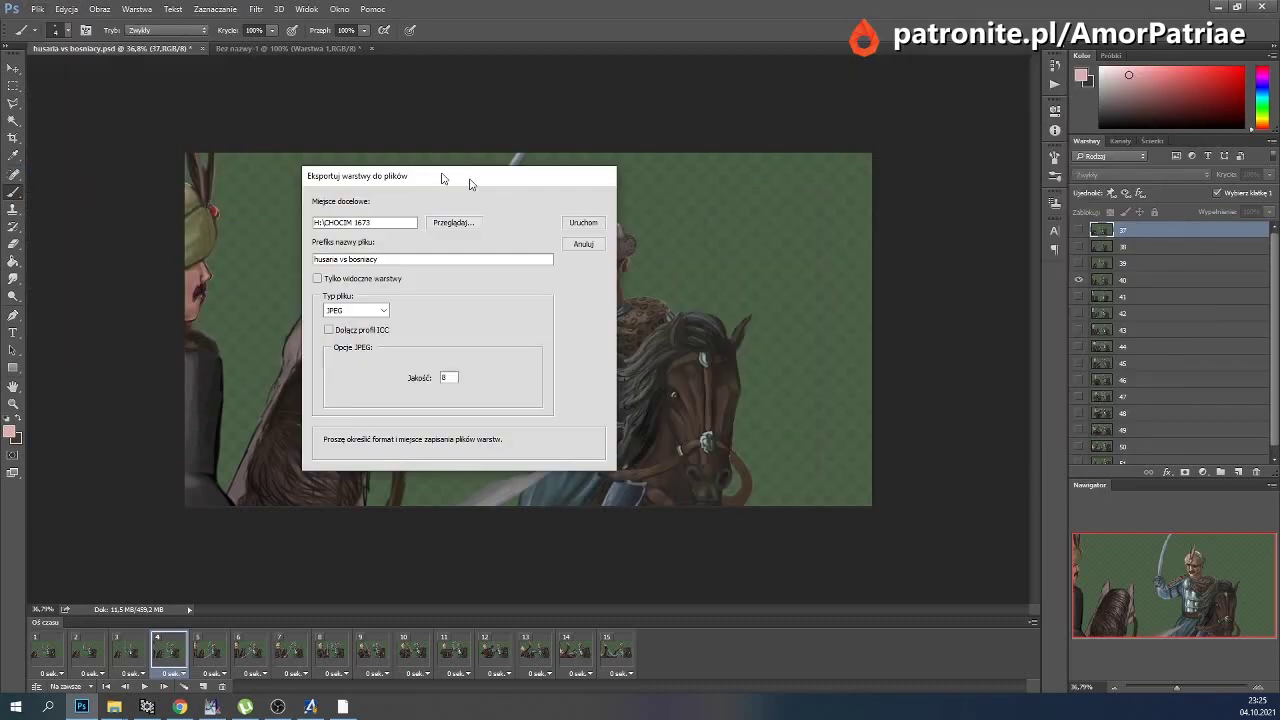
pyautogui.click(330, 300)
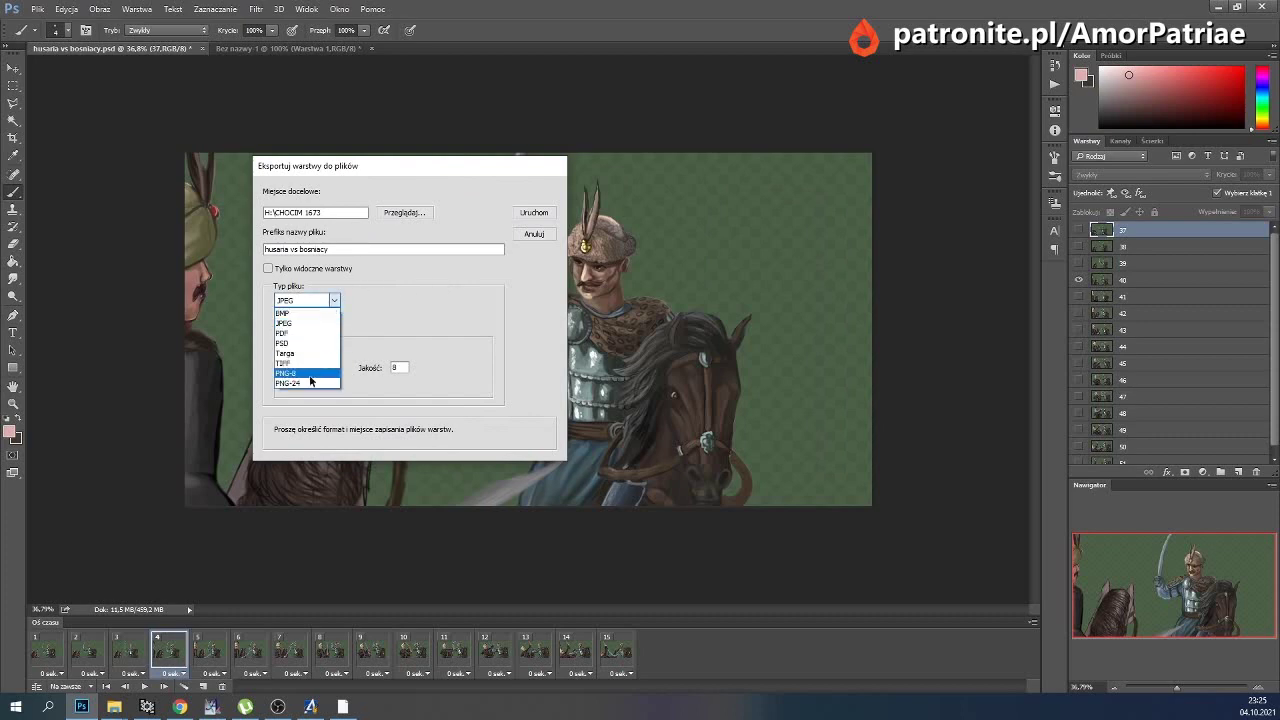
pyautogui.click(320, 371)
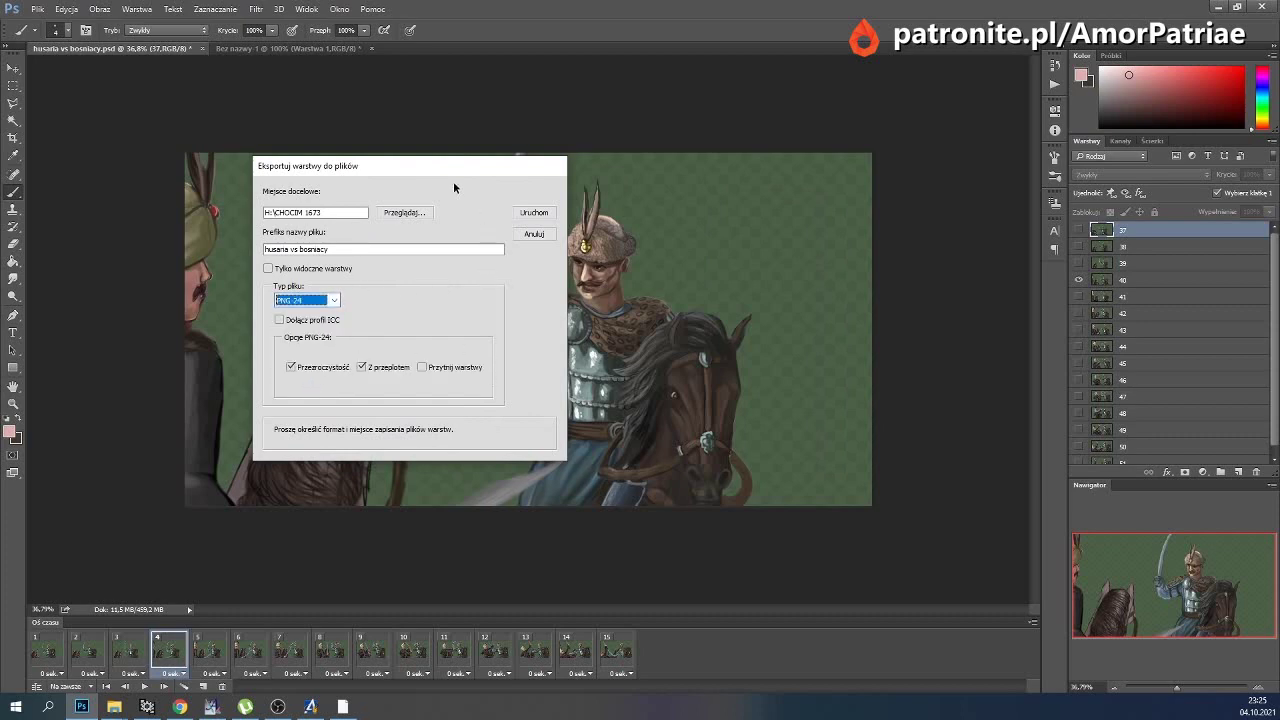
pyautogui.moveTo(444, 167); pyautogui.dragTo(521, 202)
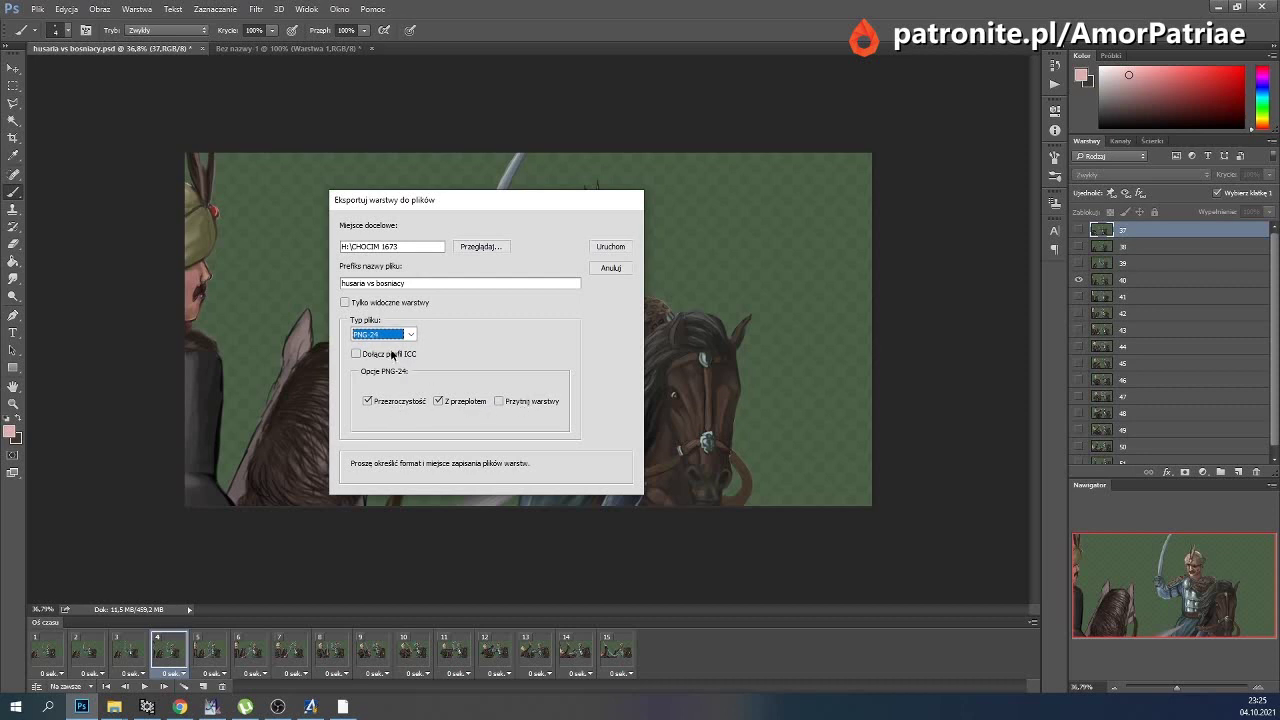
pyautogui.click(409, 336)
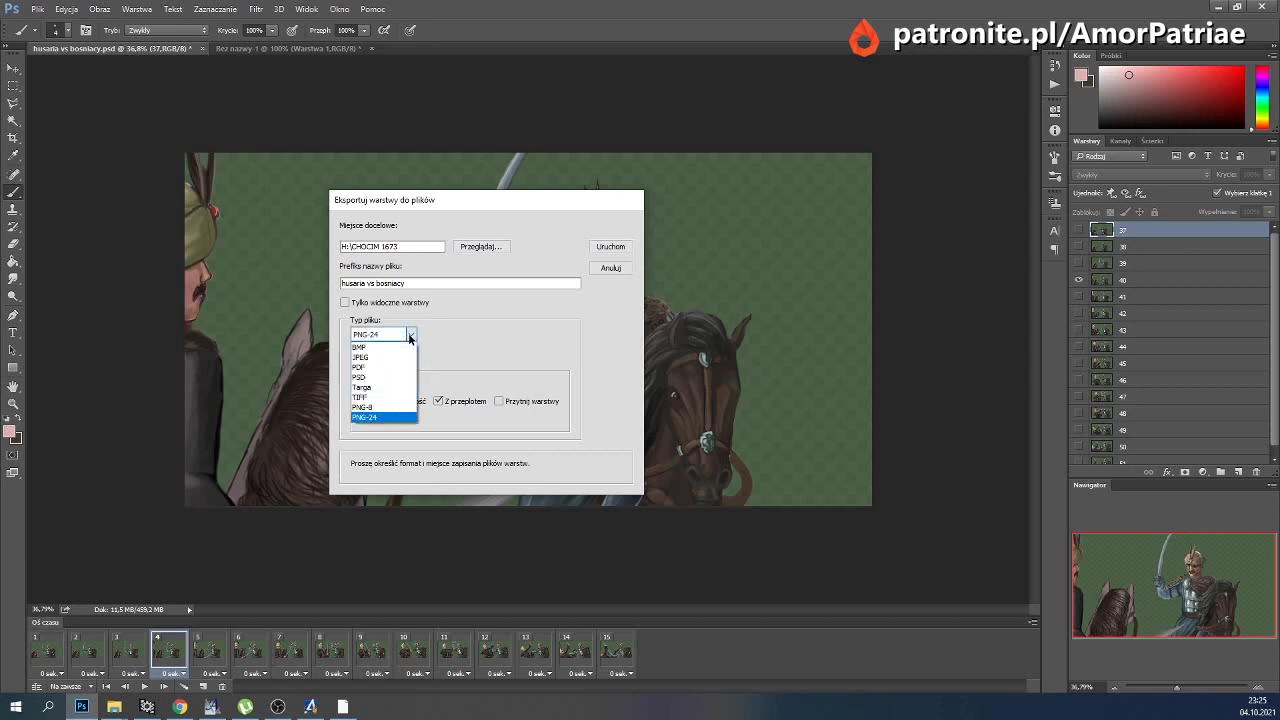
pyautogui.click(403, 357)
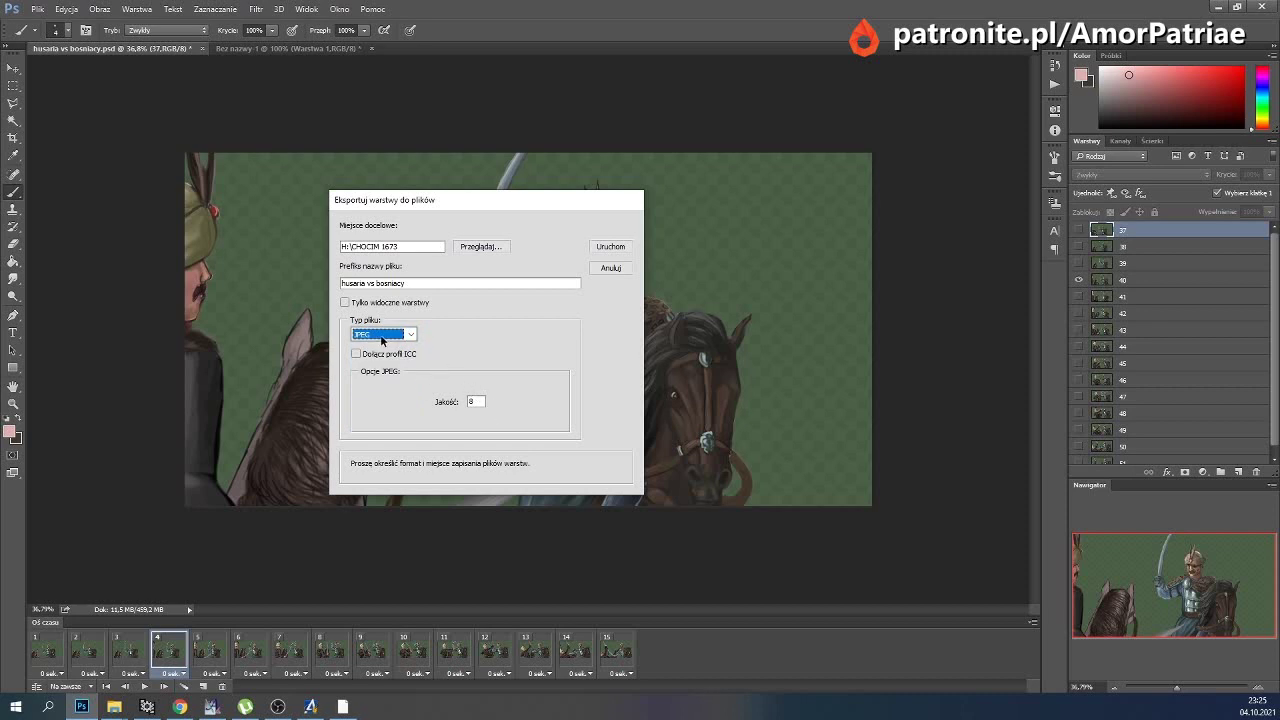
# Set JPEG quality 10, shorten the file prefix to 'hu', and run the export.
pyautogui.click(474, 400)
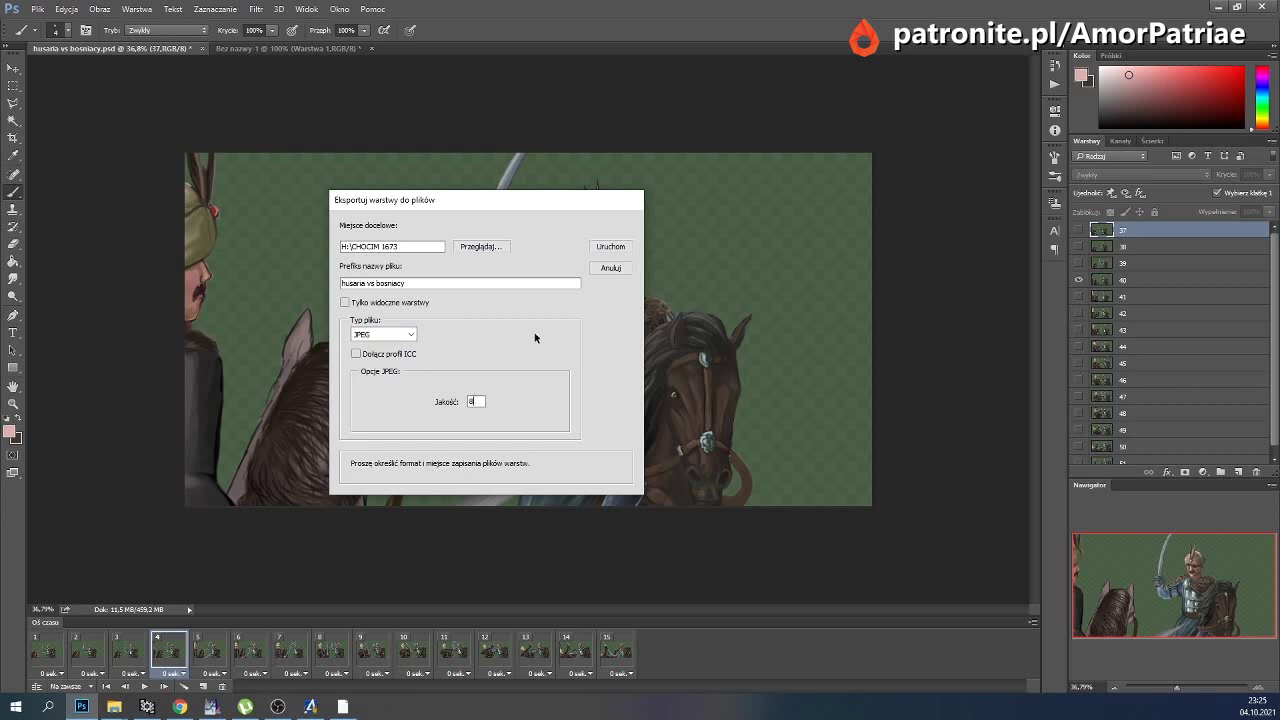
pyautogui.click(442, 283)
pyautogui.doubleClick(476, 400)
pyautogui.write('10')
pyautogui.click(458, 284)
pyautogui.moveTo(421, 285); pyautogui.dragTo(346, 300)
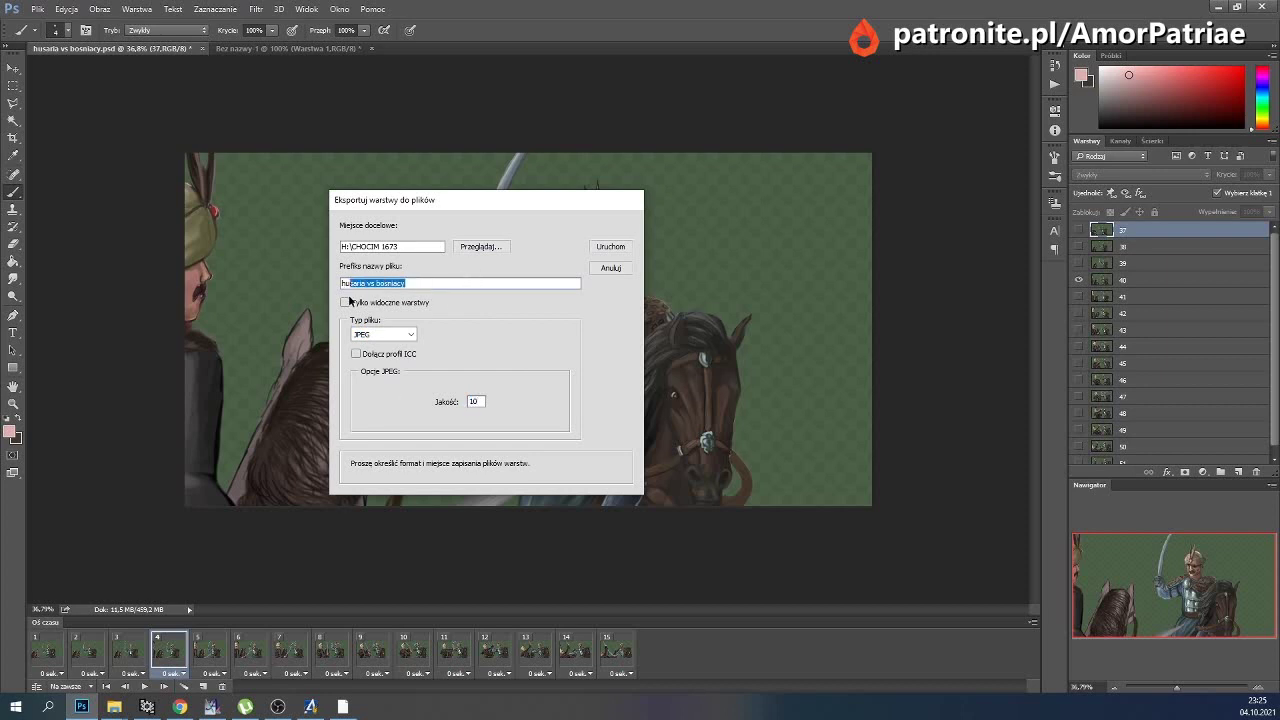
pyautogui.press('BackSpace')
pyautogui.click(413, 246)
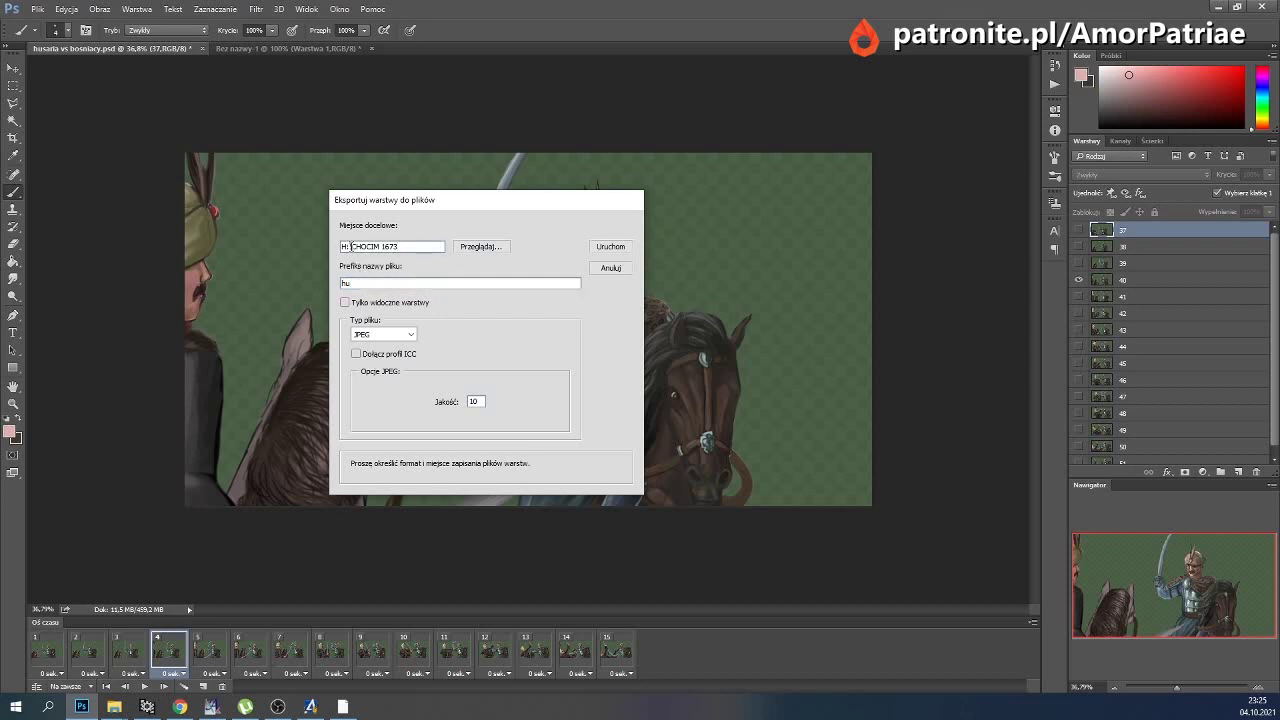
pyautogui.click(605, 248)
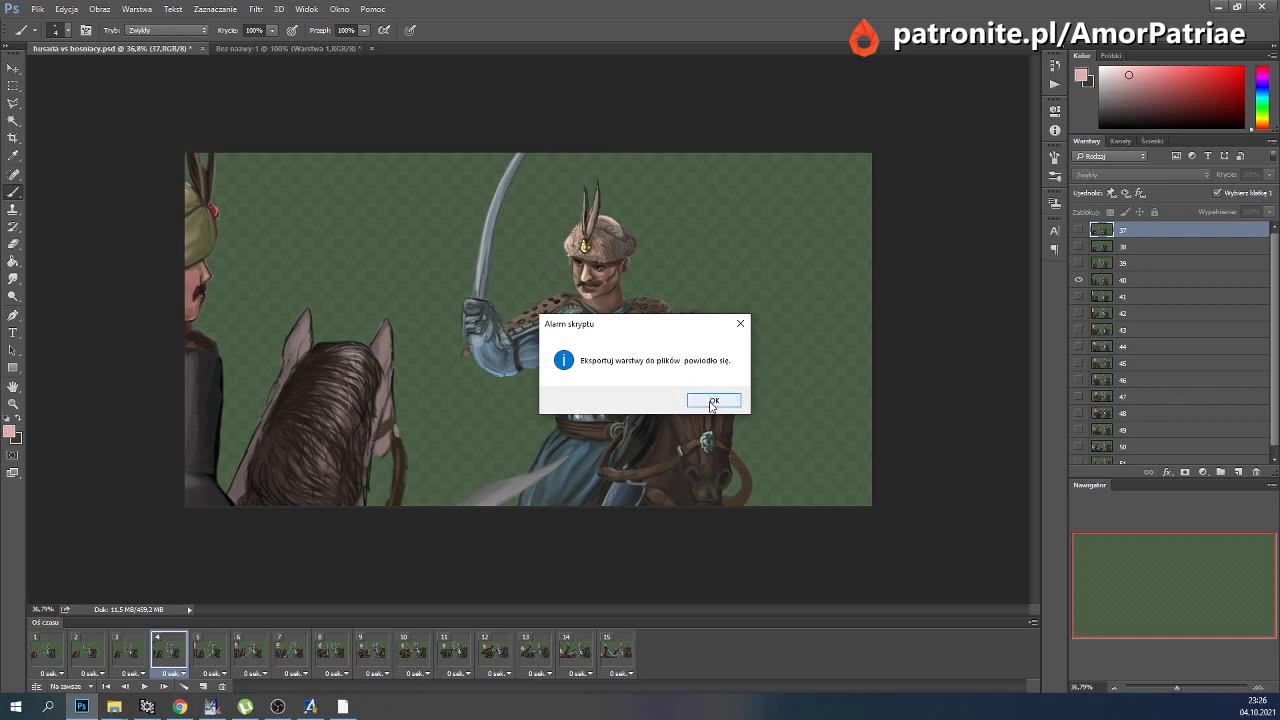
# Dismiss the export success alert with OK.
pyautogui.click(711, 401)
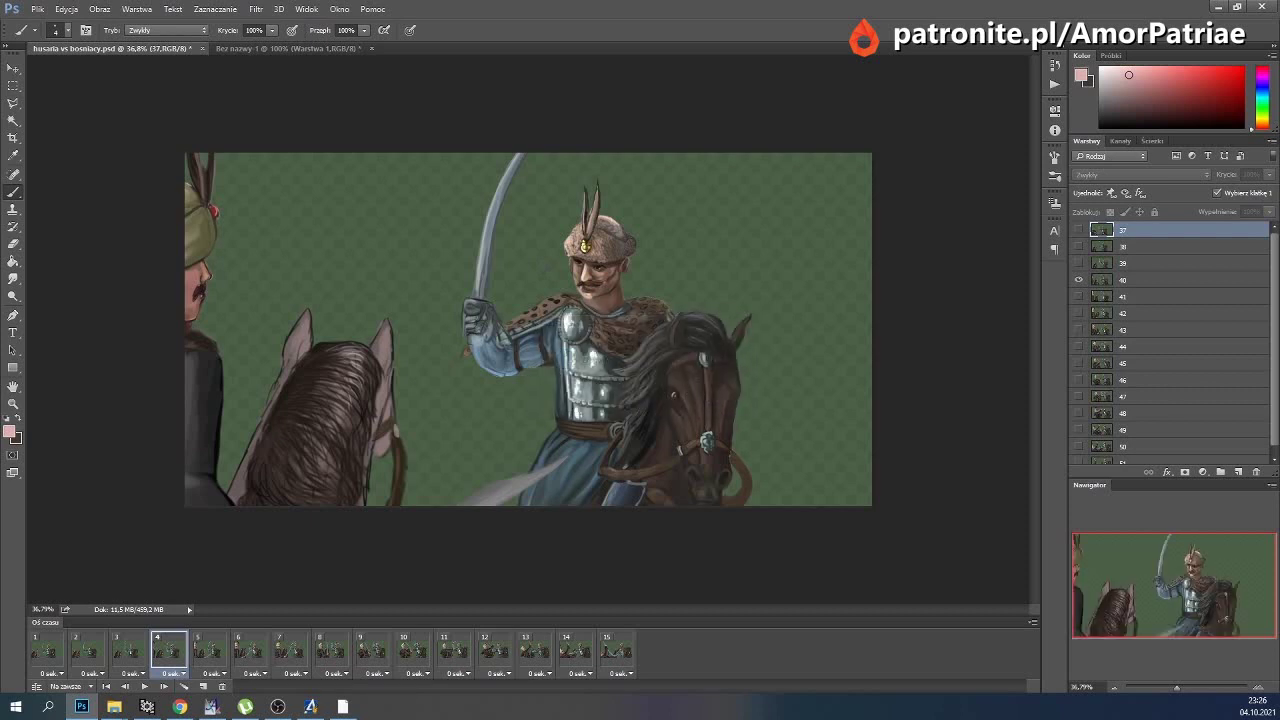